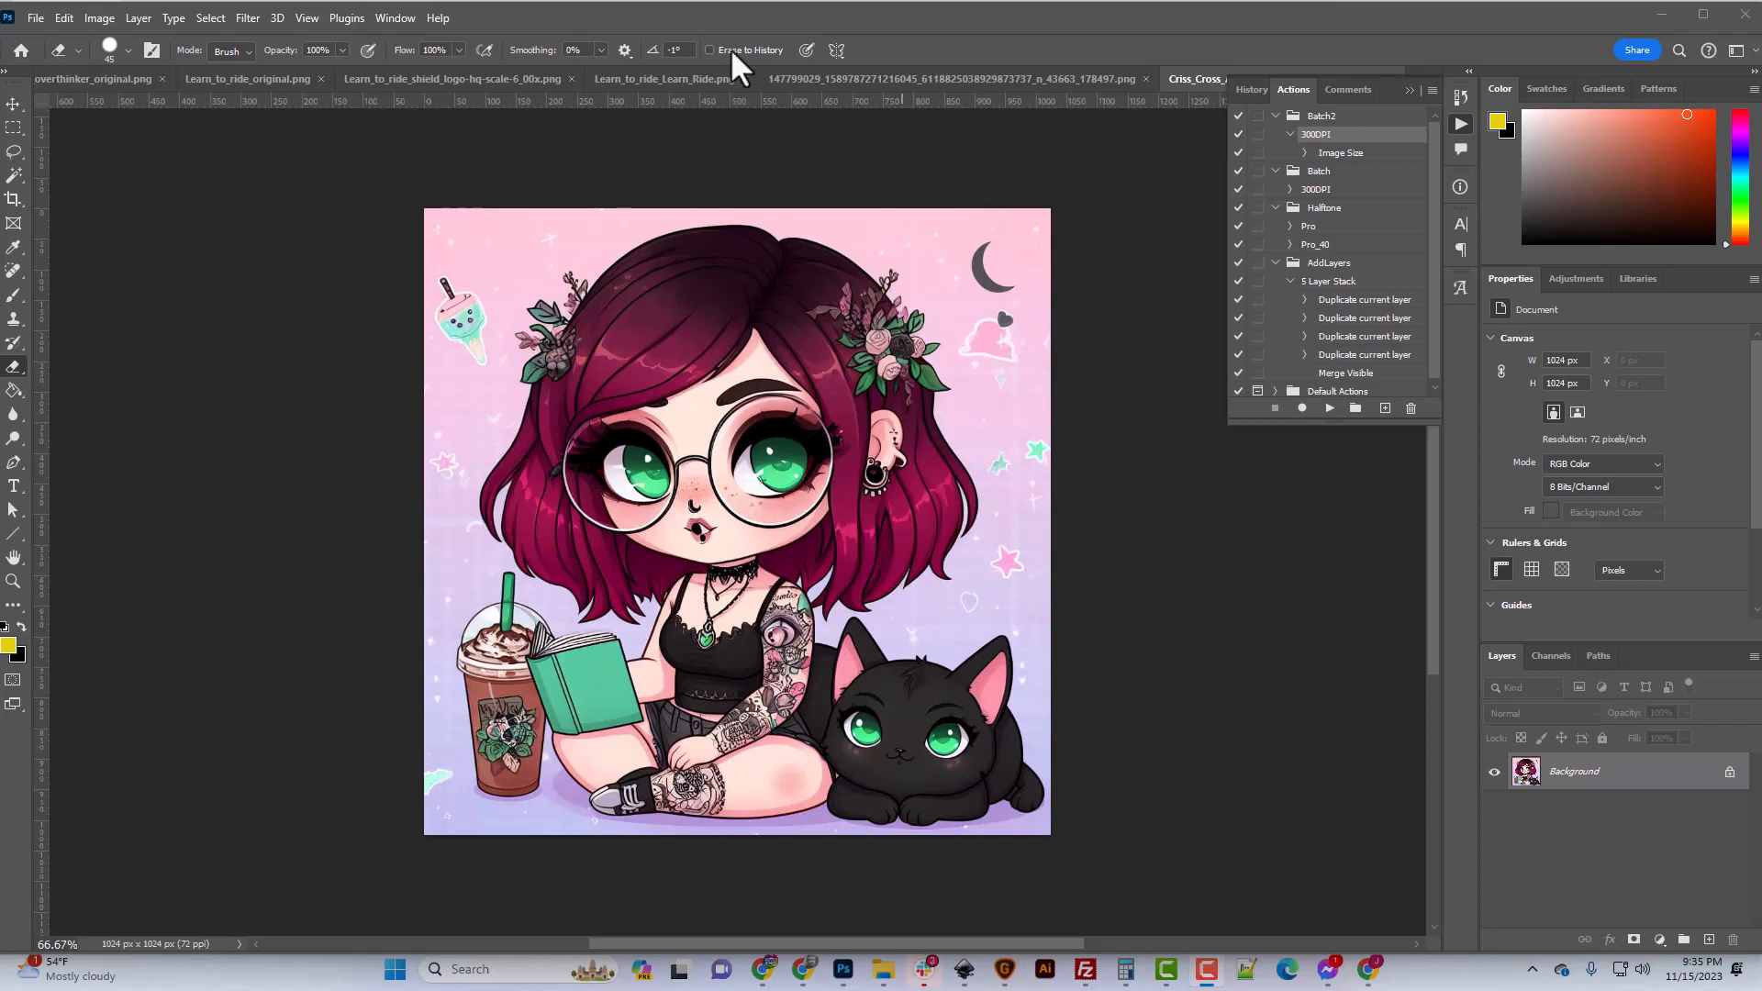
Examine the character's face, hair flowers and earring up close for image quality and rough edges.
key(ctrl+plus)
key(ctrl+plus)
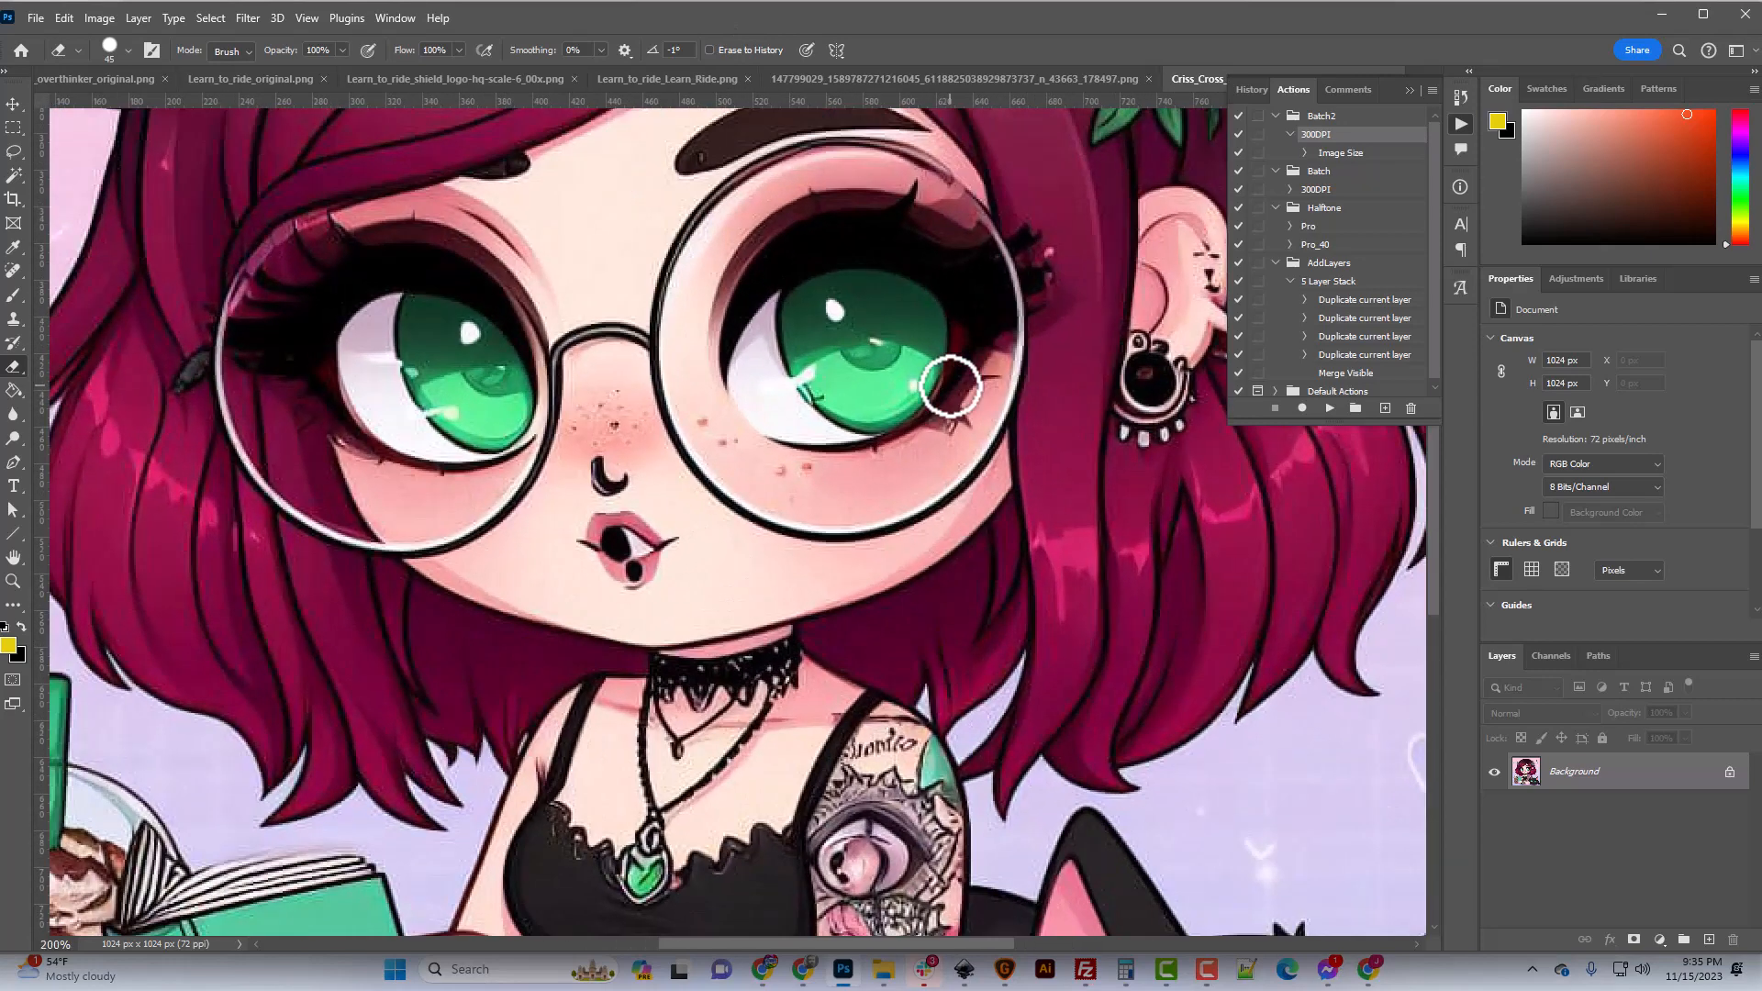
scroll(1097, 798, up, 5)
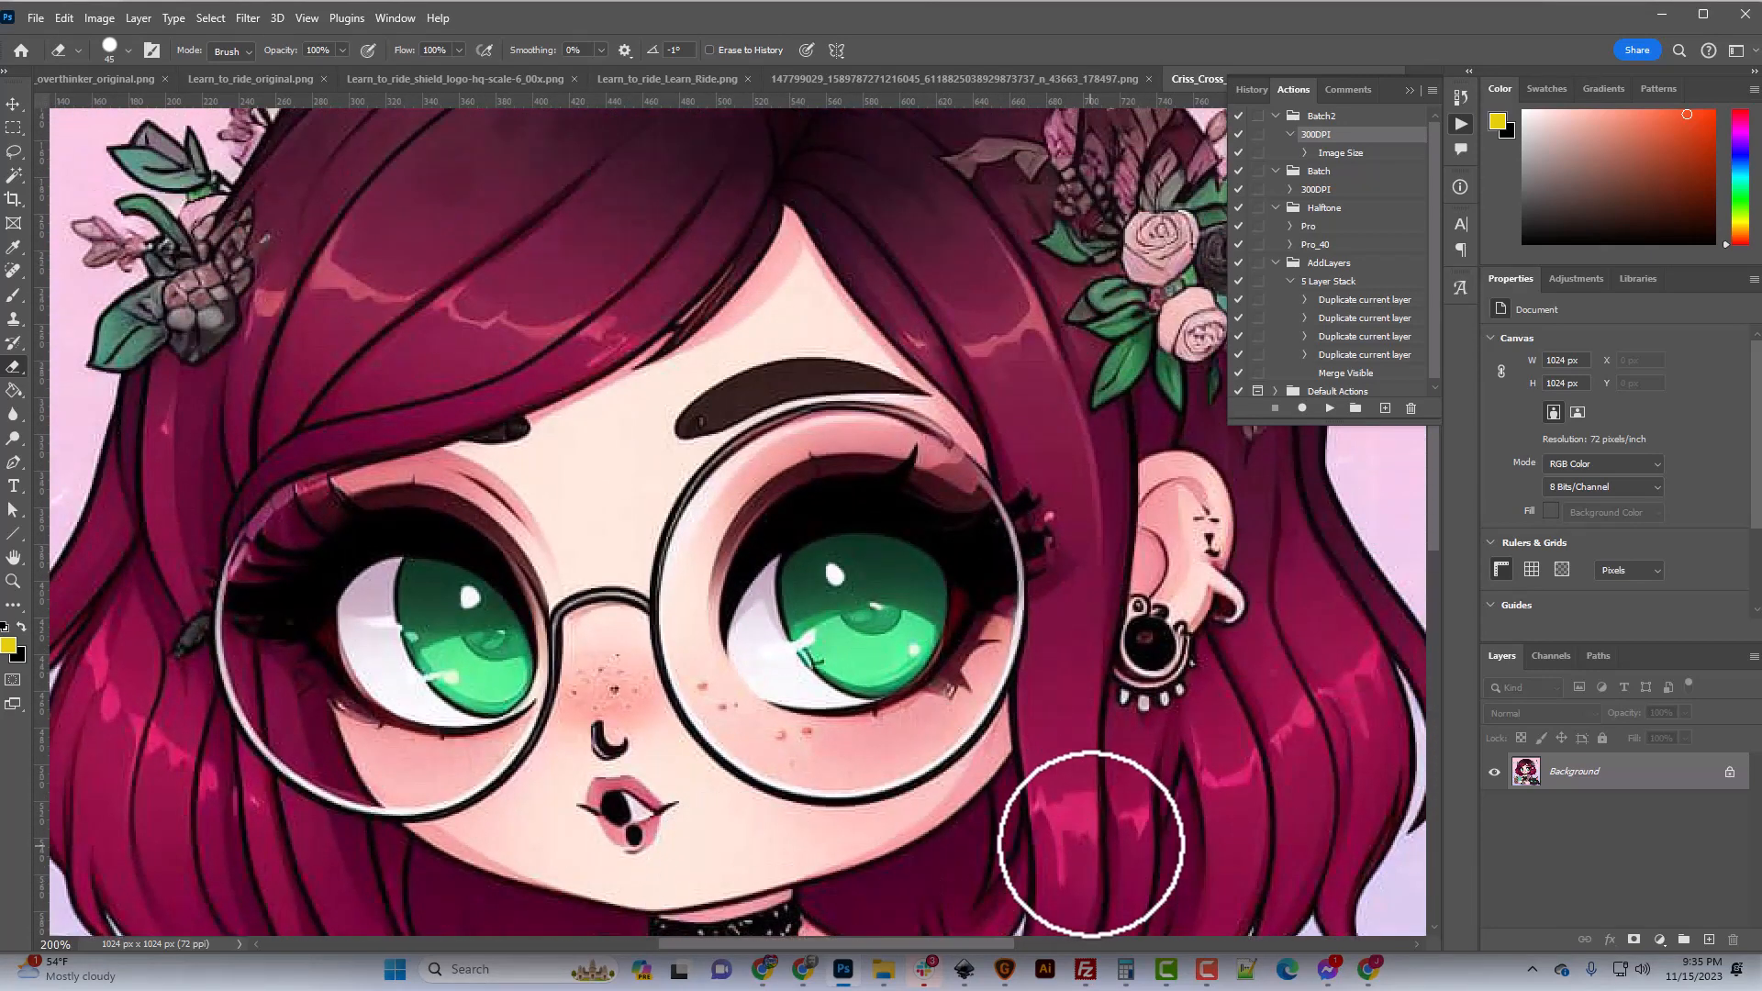
scroll(1090, 843, up, 1)
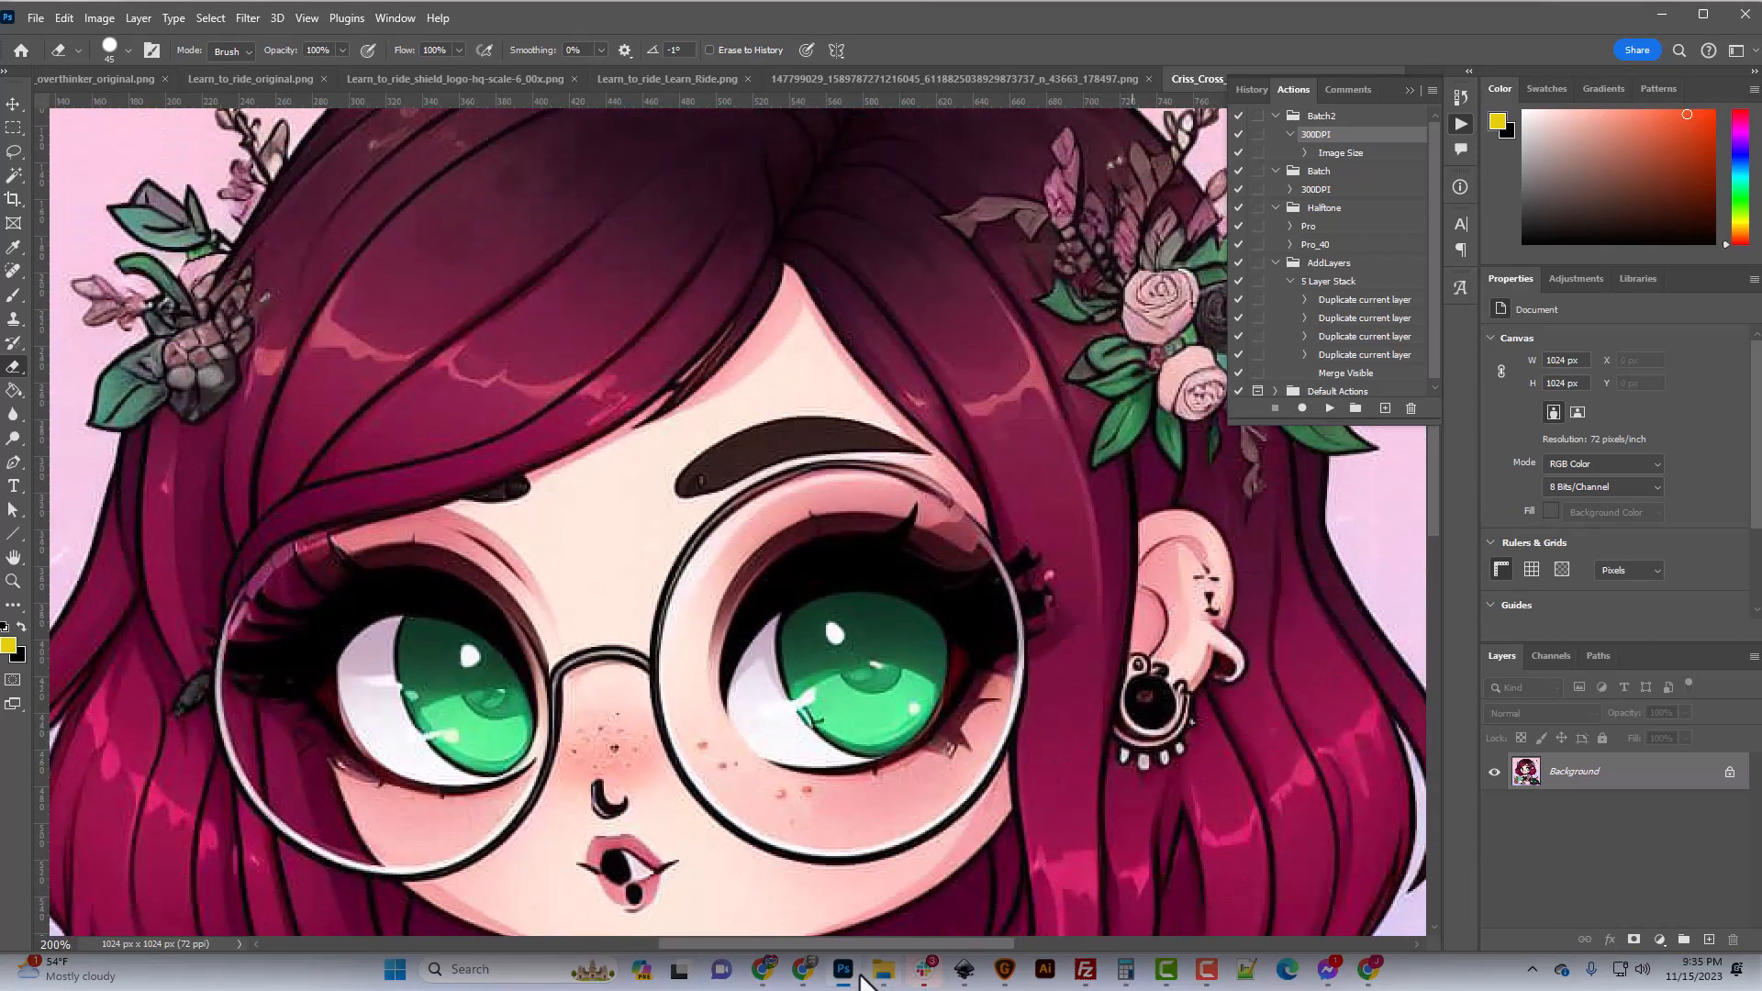
drag(851, 944, 1025, 944)
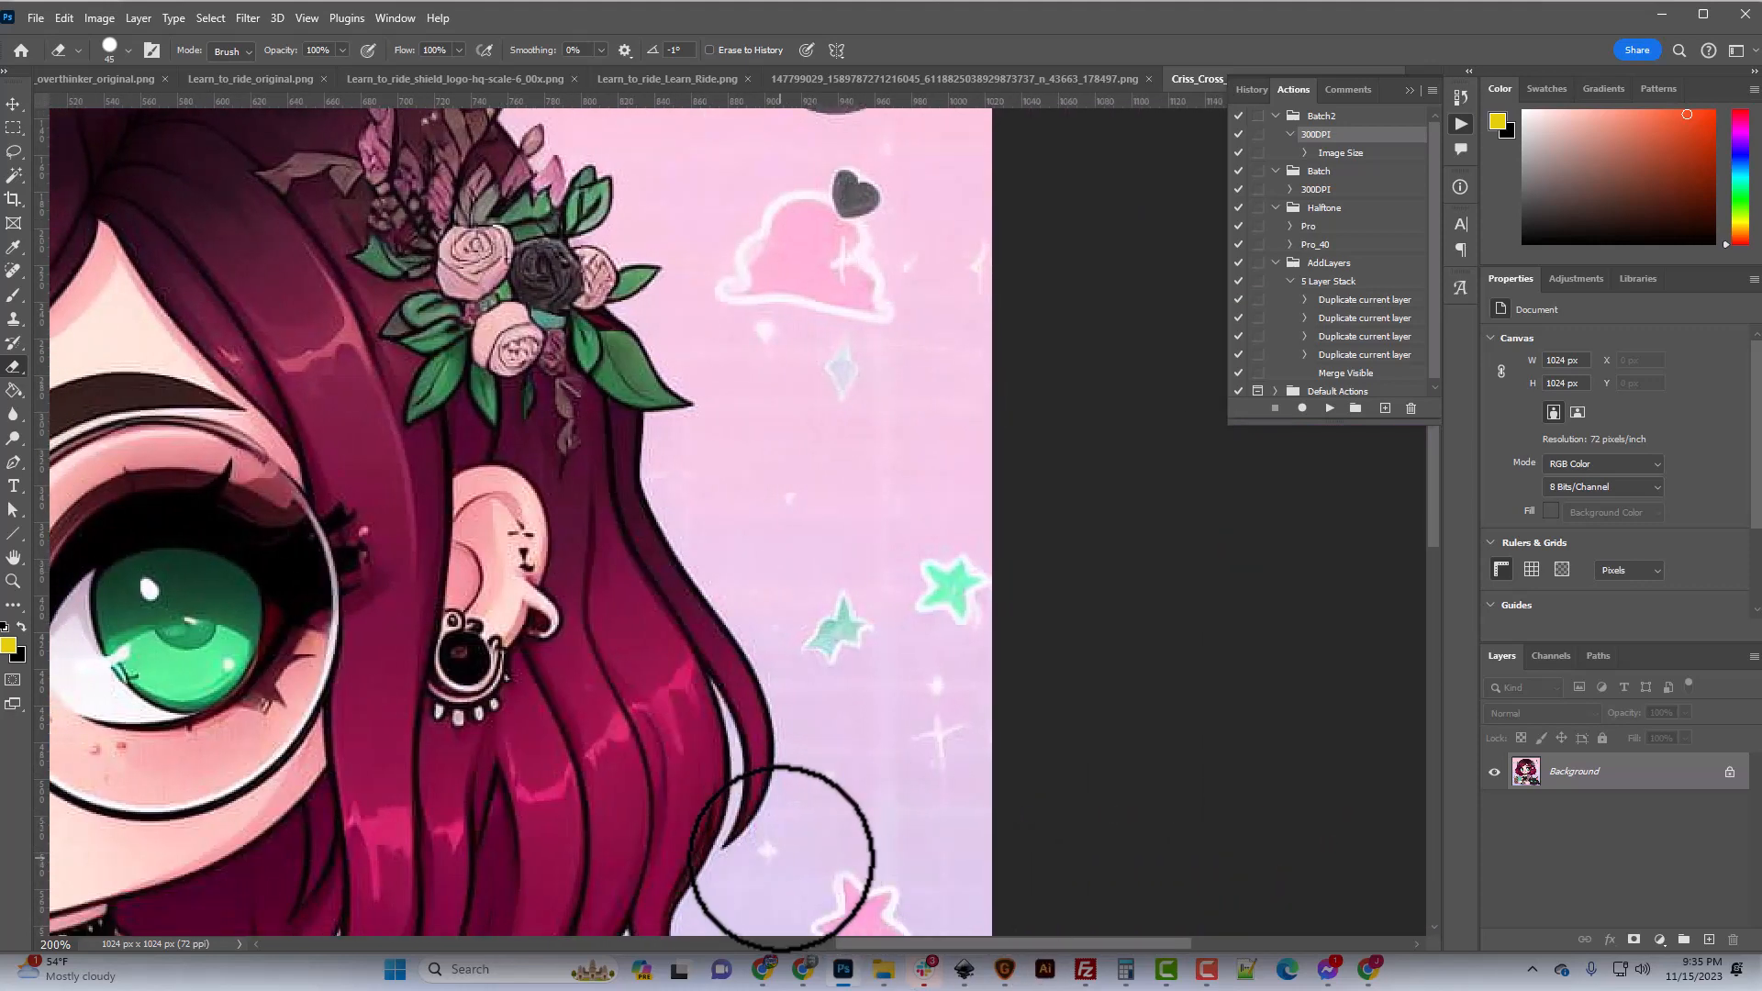
key(ctrl+plus)
key(ctrl+plus)
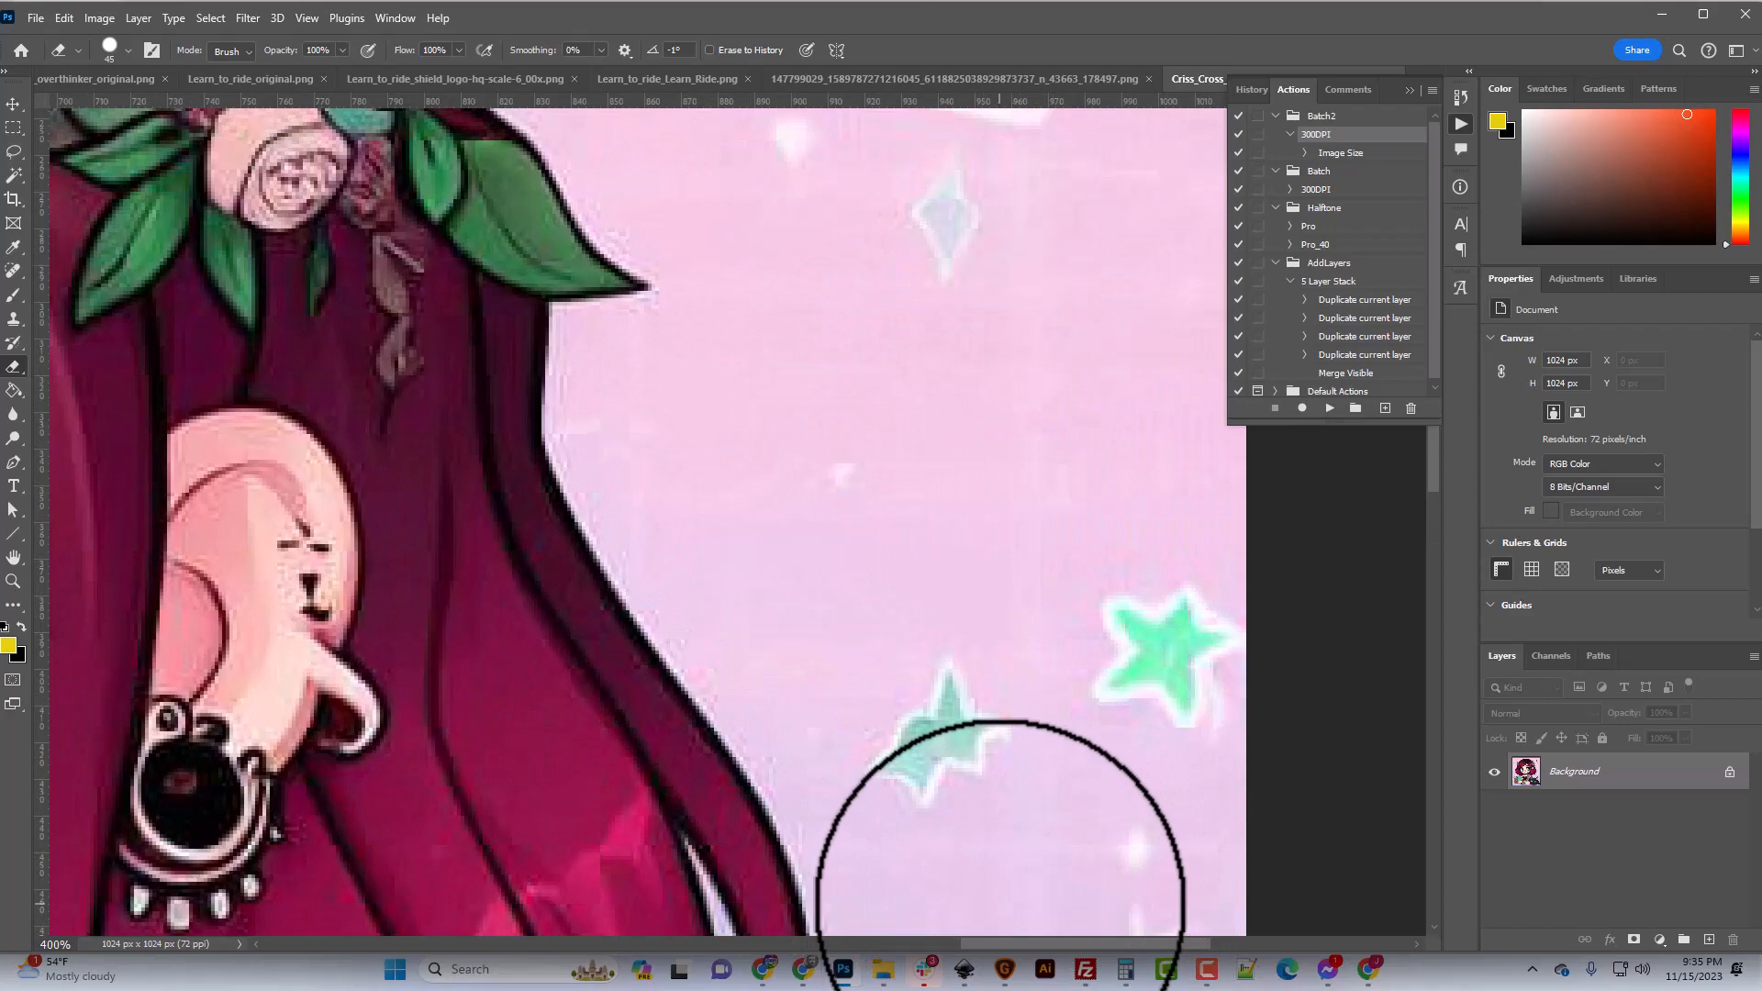
key(ctrl+minus)
key(ctrl+minus)
key(ctrl+minus)
key(ctrl+minus)
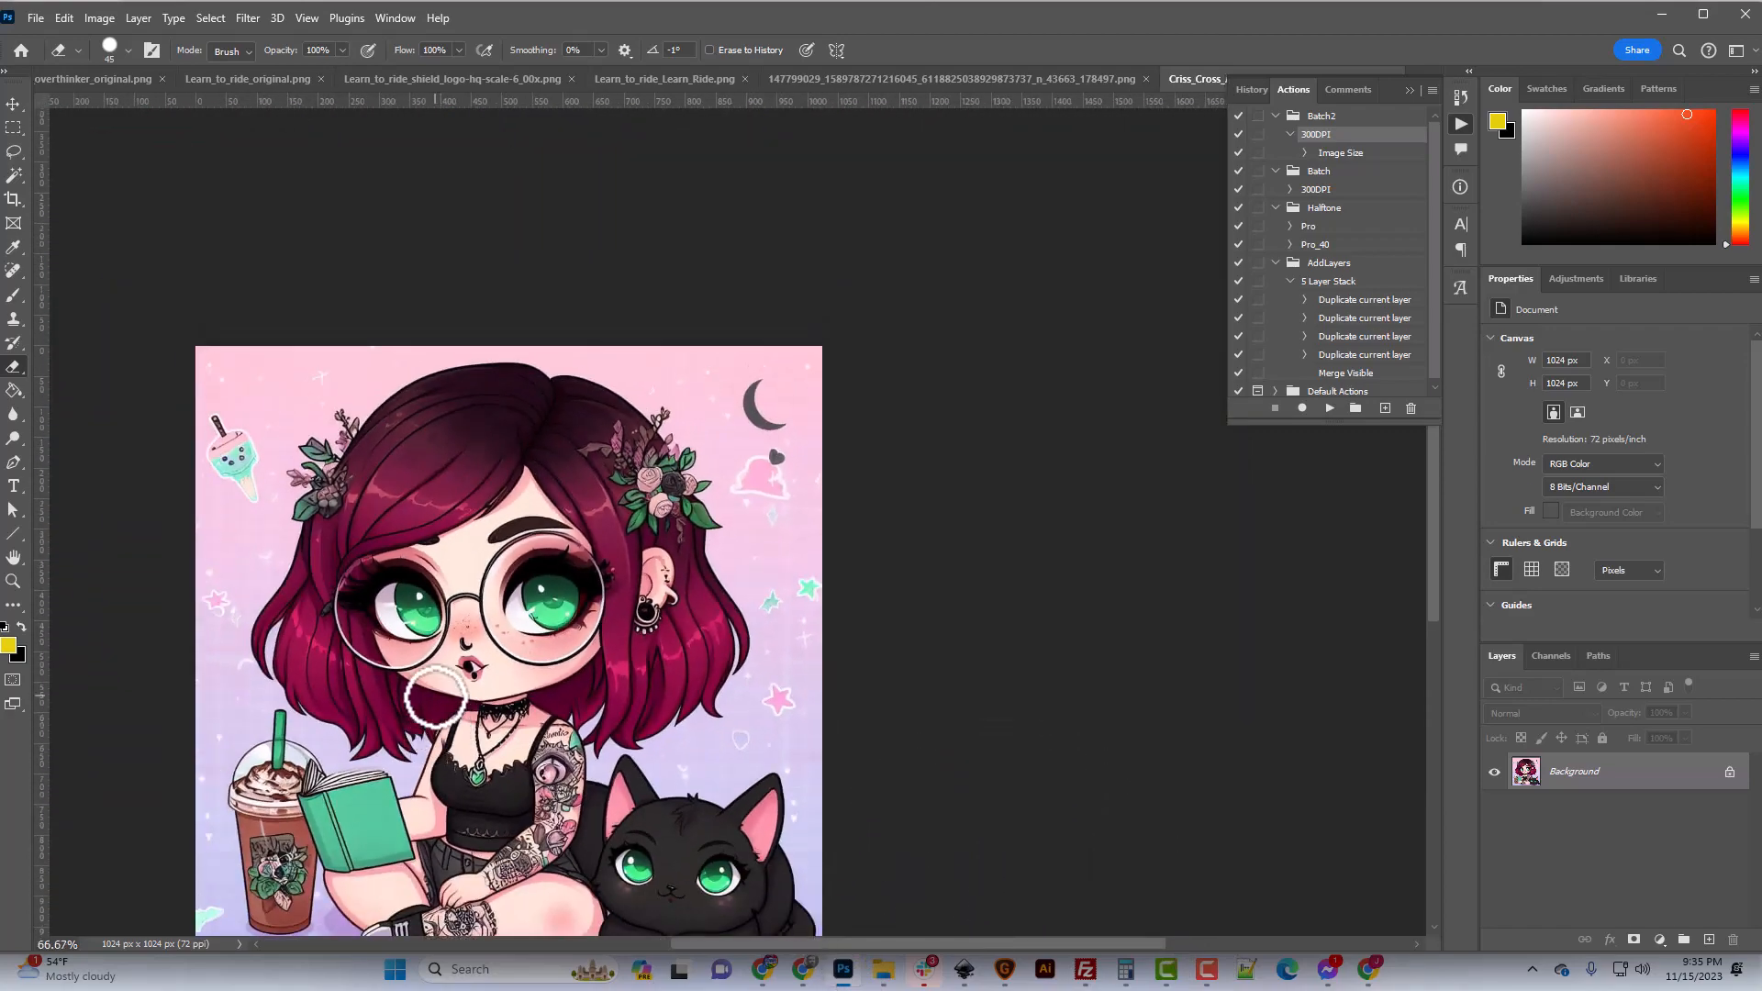
Inspect the ear, eyes, glasses and mouth at 300% zoom, ending with the whole artwork in view.
key(ctrl+plus)
key(ctrl+plus)
key(ctrl+plus)
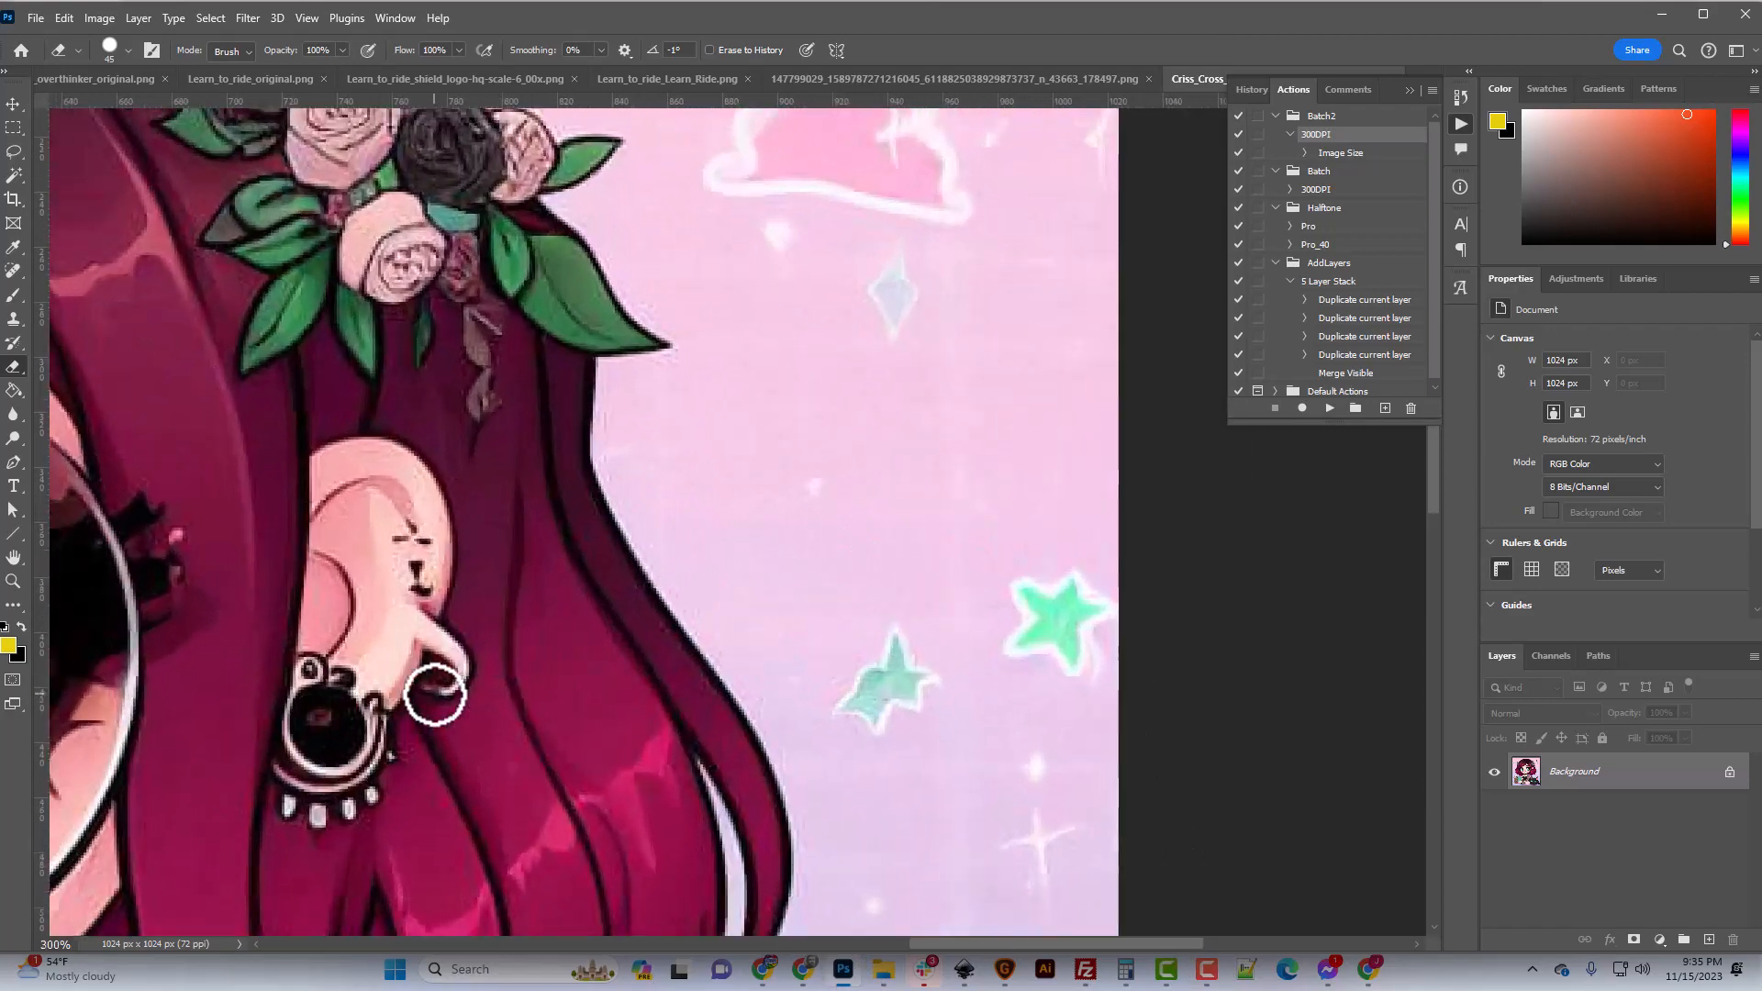
drag(1009, 945, 806, 946)
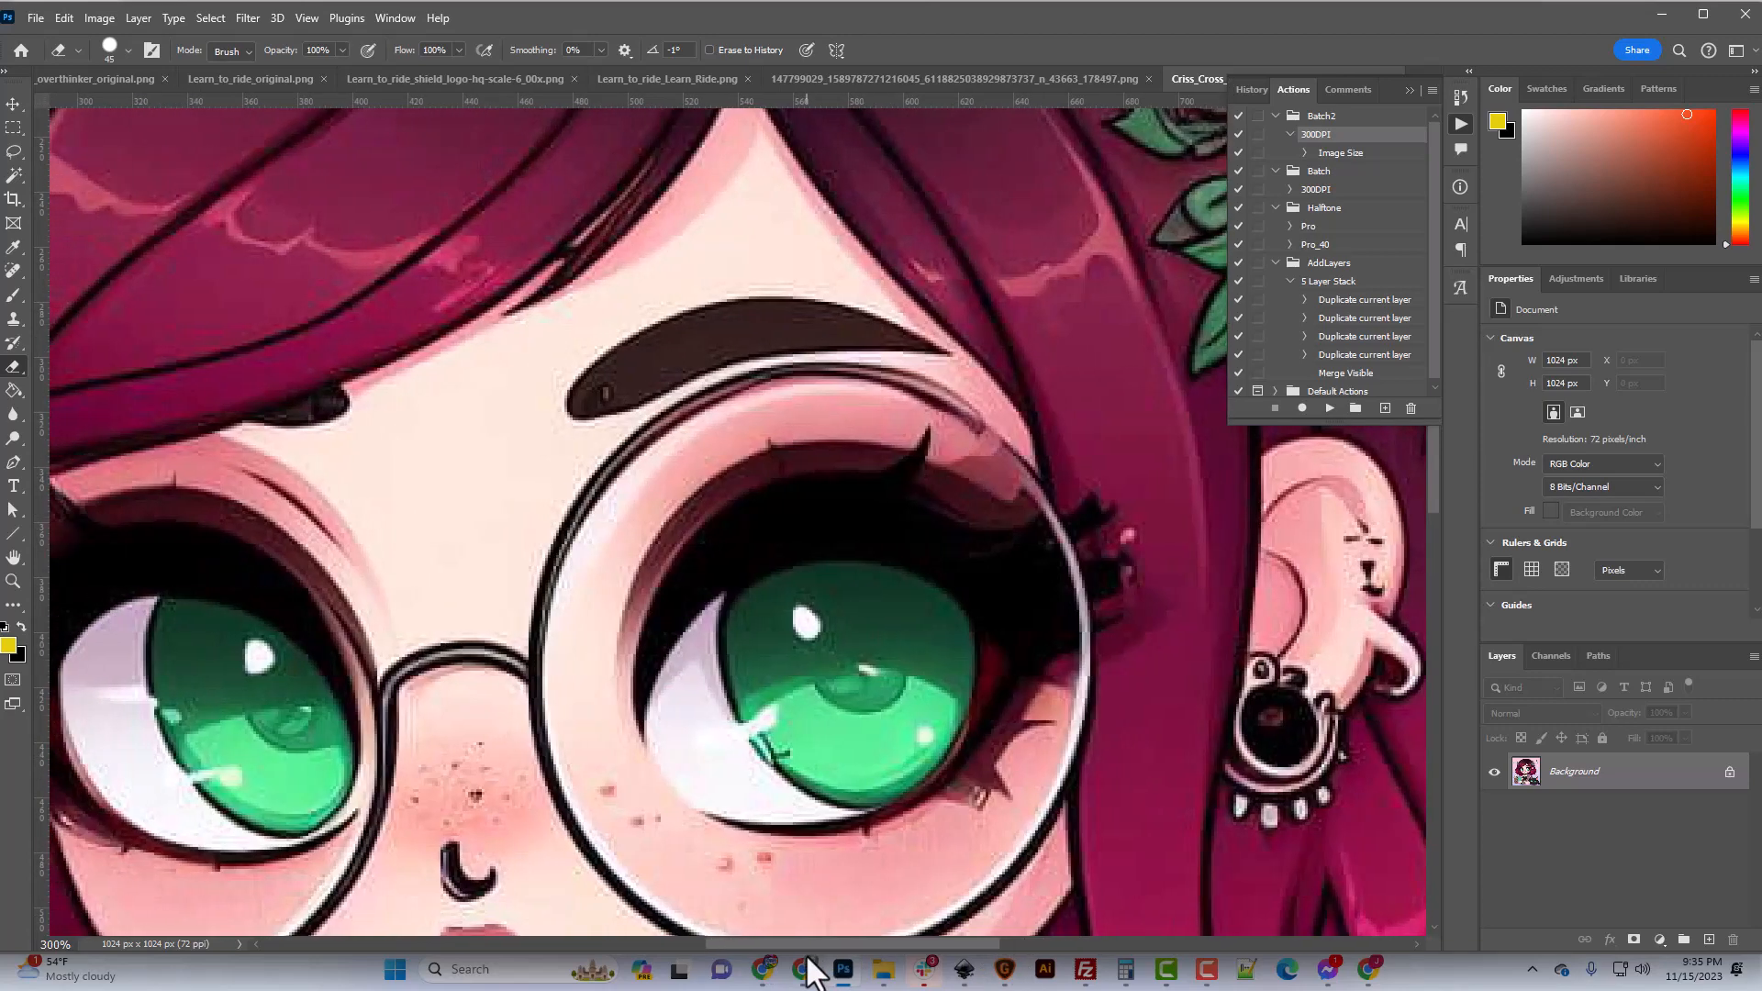
scroll(571, 846, down, 4)
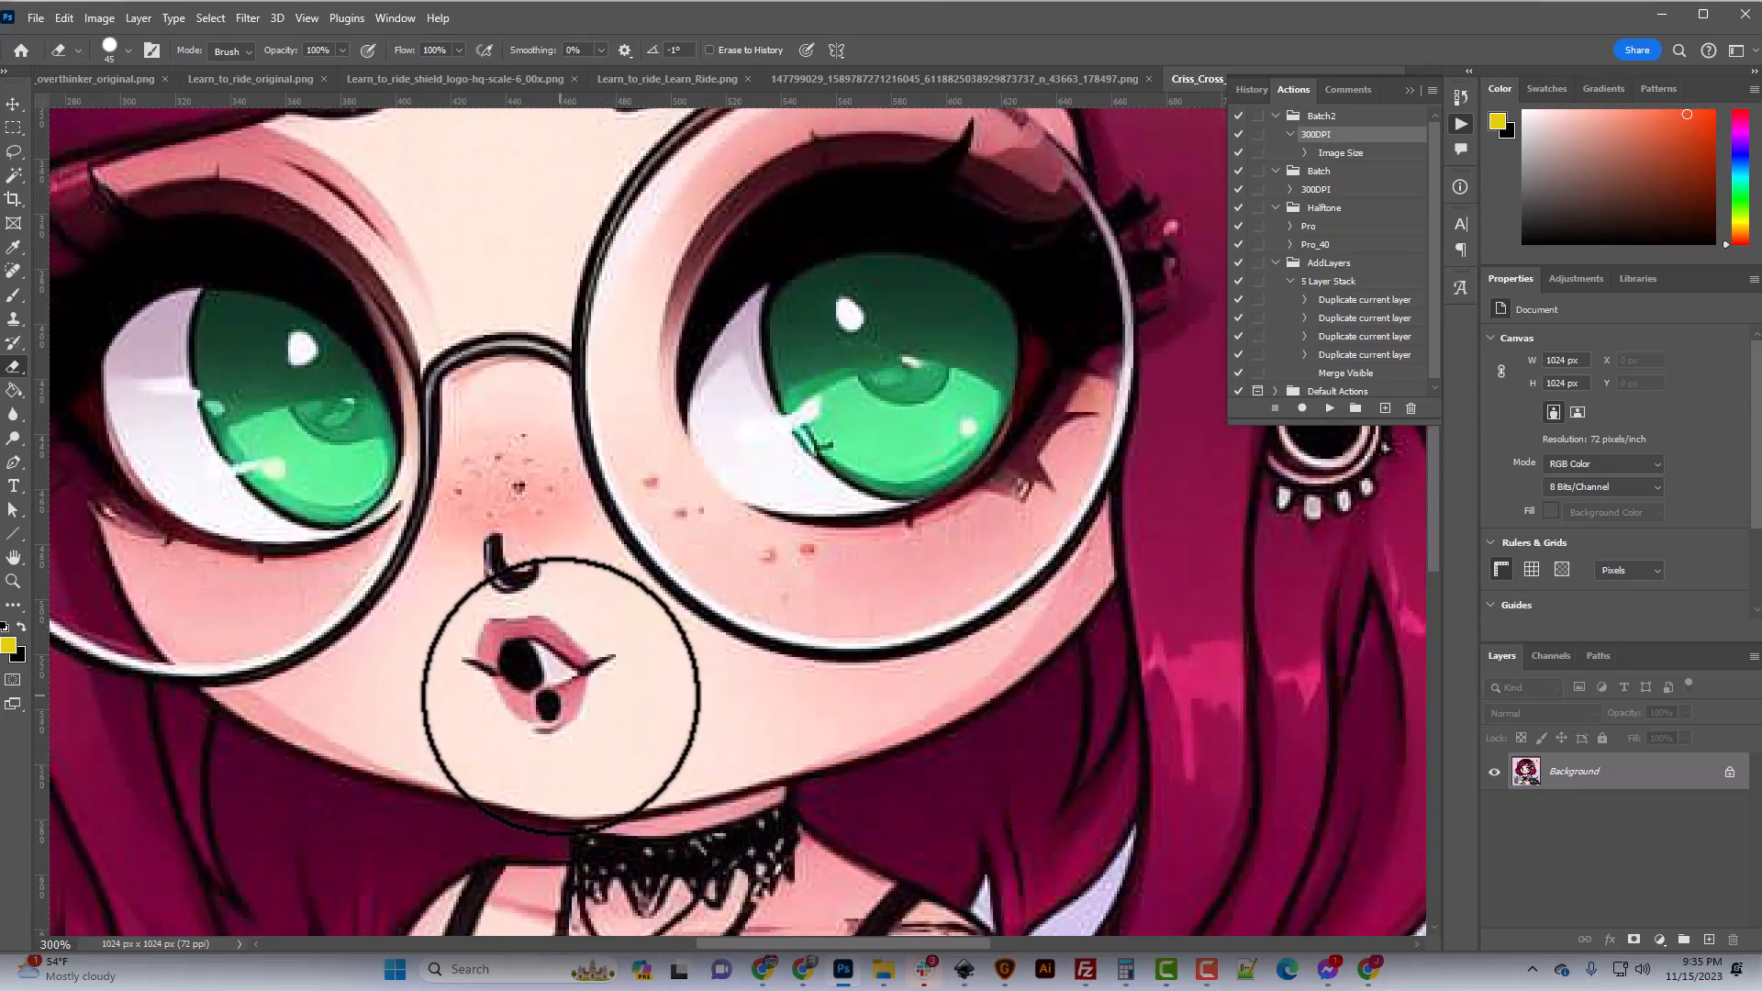
key(ctrl+minus)
key(ctrl+minus)
key(ctrl+minus)
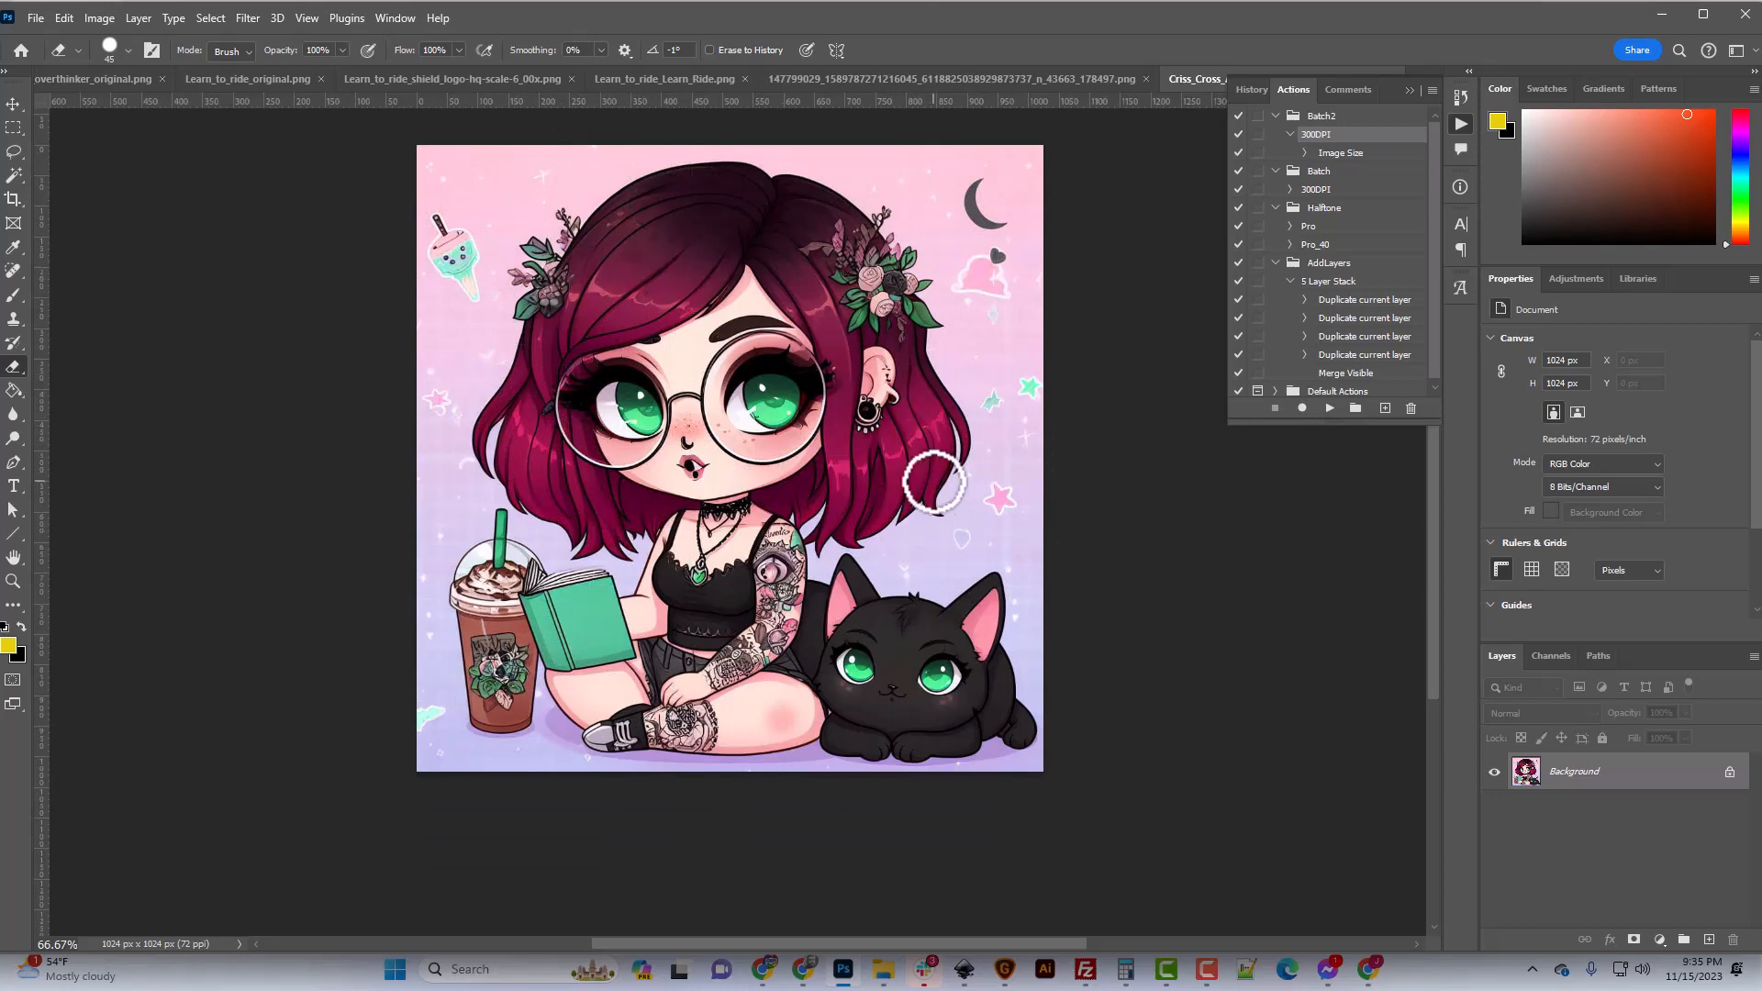
Examine the moon, cloud and star details in the background beside the character's hair.
scroll(934, 481, up, 5)
key(ctrl+plus)
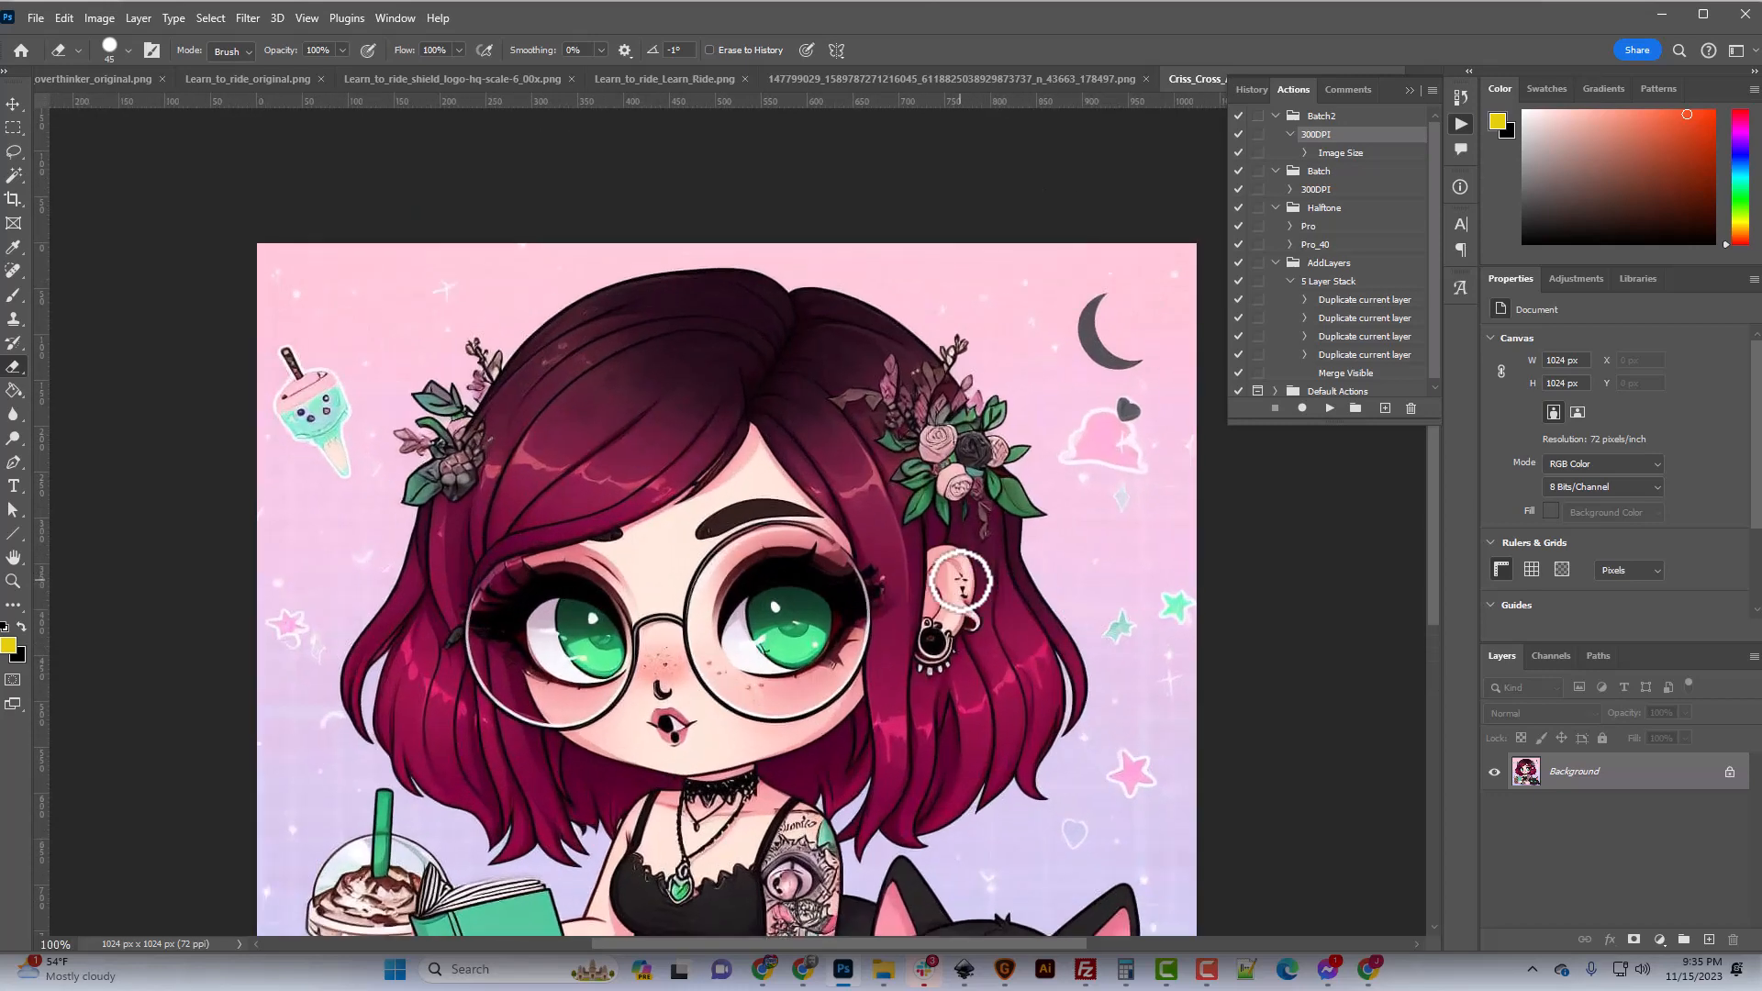
key(ctrl+plus)
drag(925, 945, 1108, 946)
scroll(1057, 803, up, 5)
scroll(883, 761, down, 2)
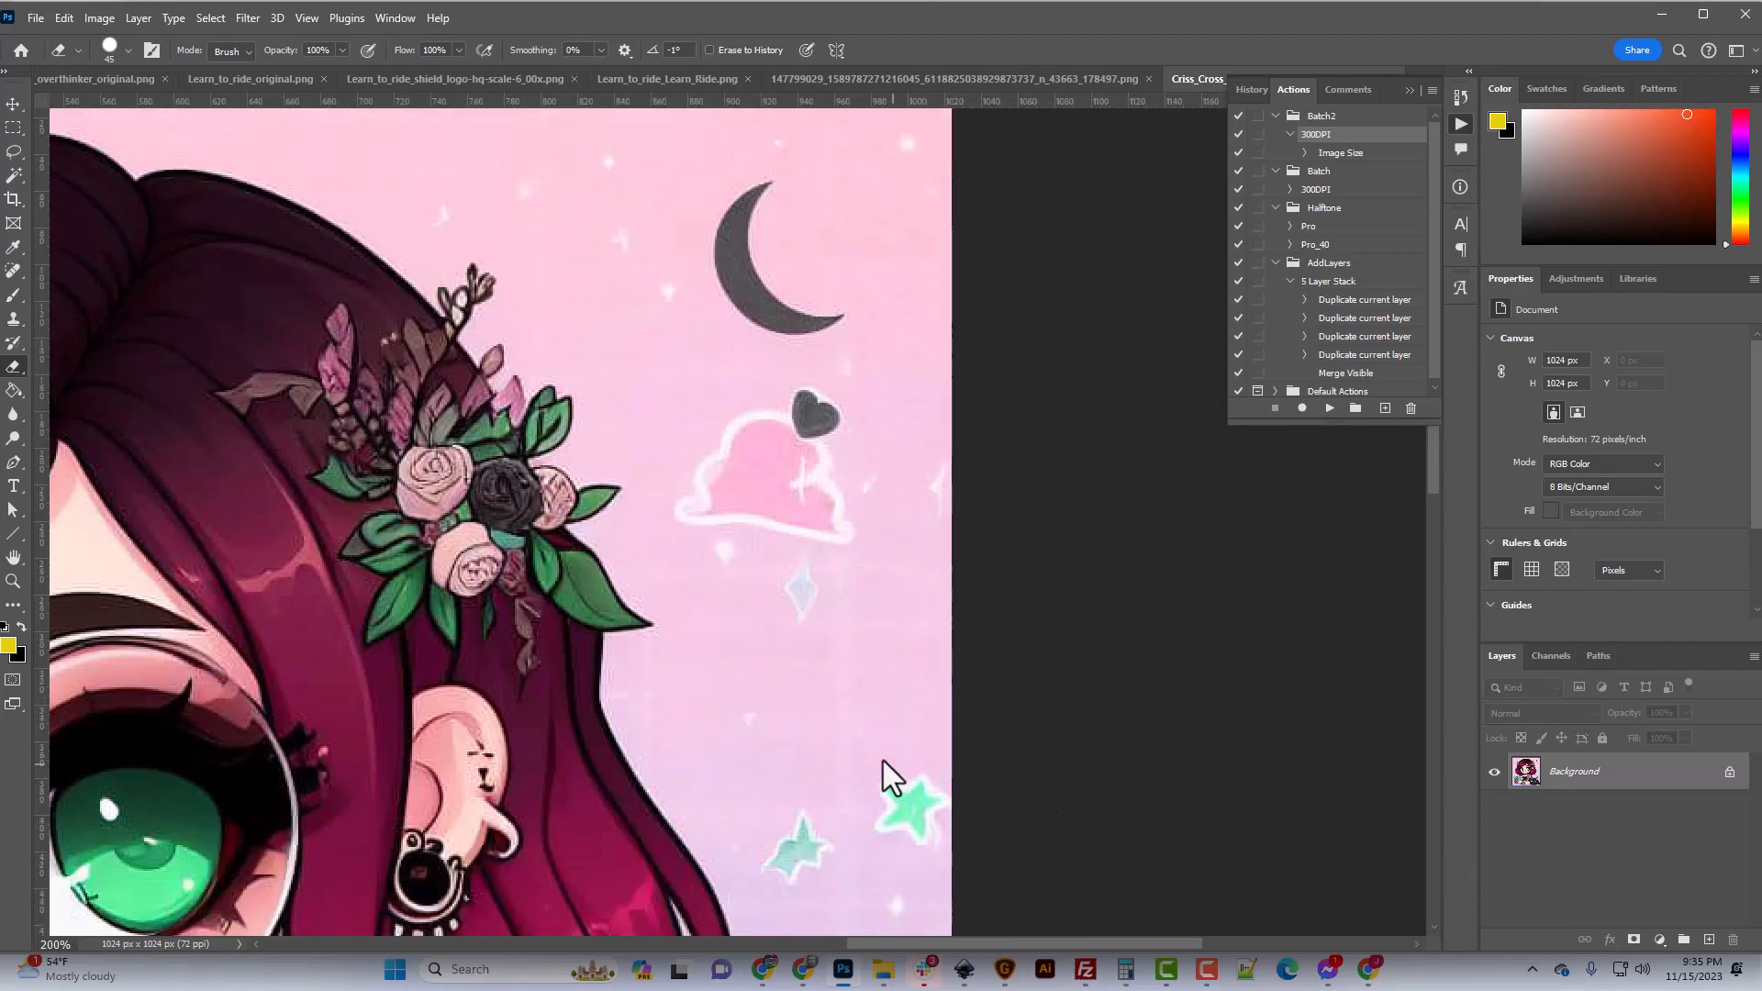
key(ctrl+minus)
key(ctrl+minus)
Inspect the black cat, drink cup, book and leg tattoos up close, followed by the overall artwork.
scroll(808, 684, down, 6)
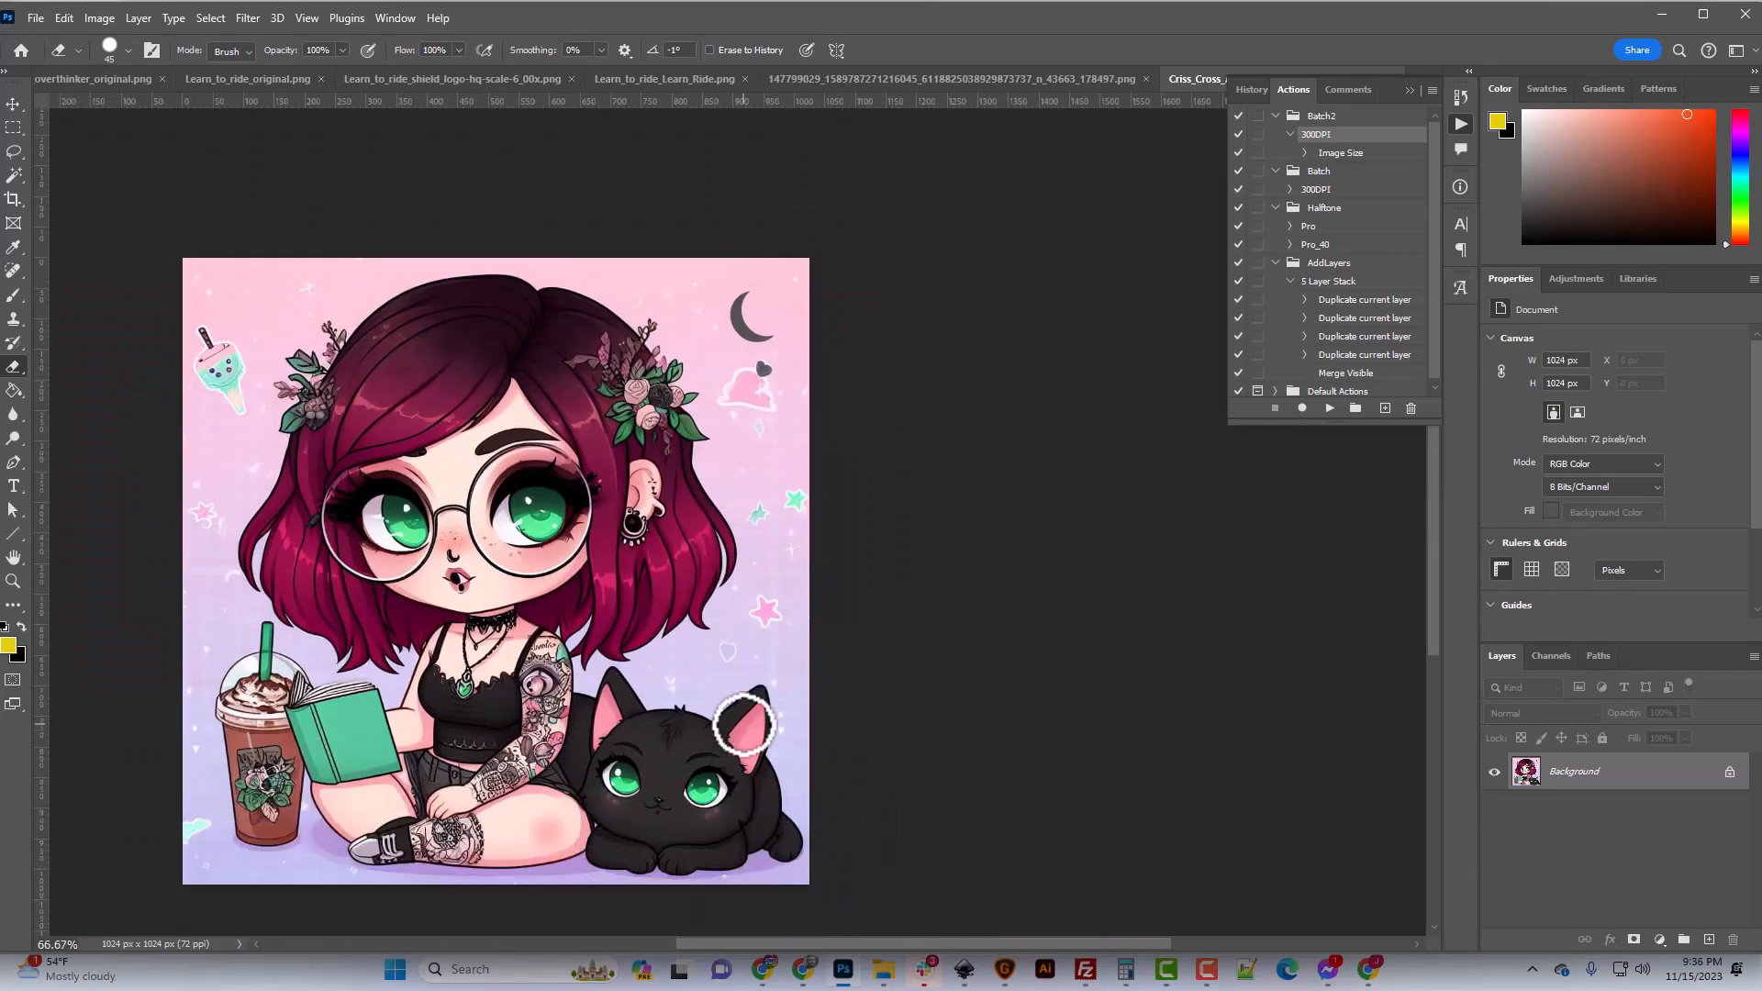
key(ctrl+plus)
key(ctrl+plus)
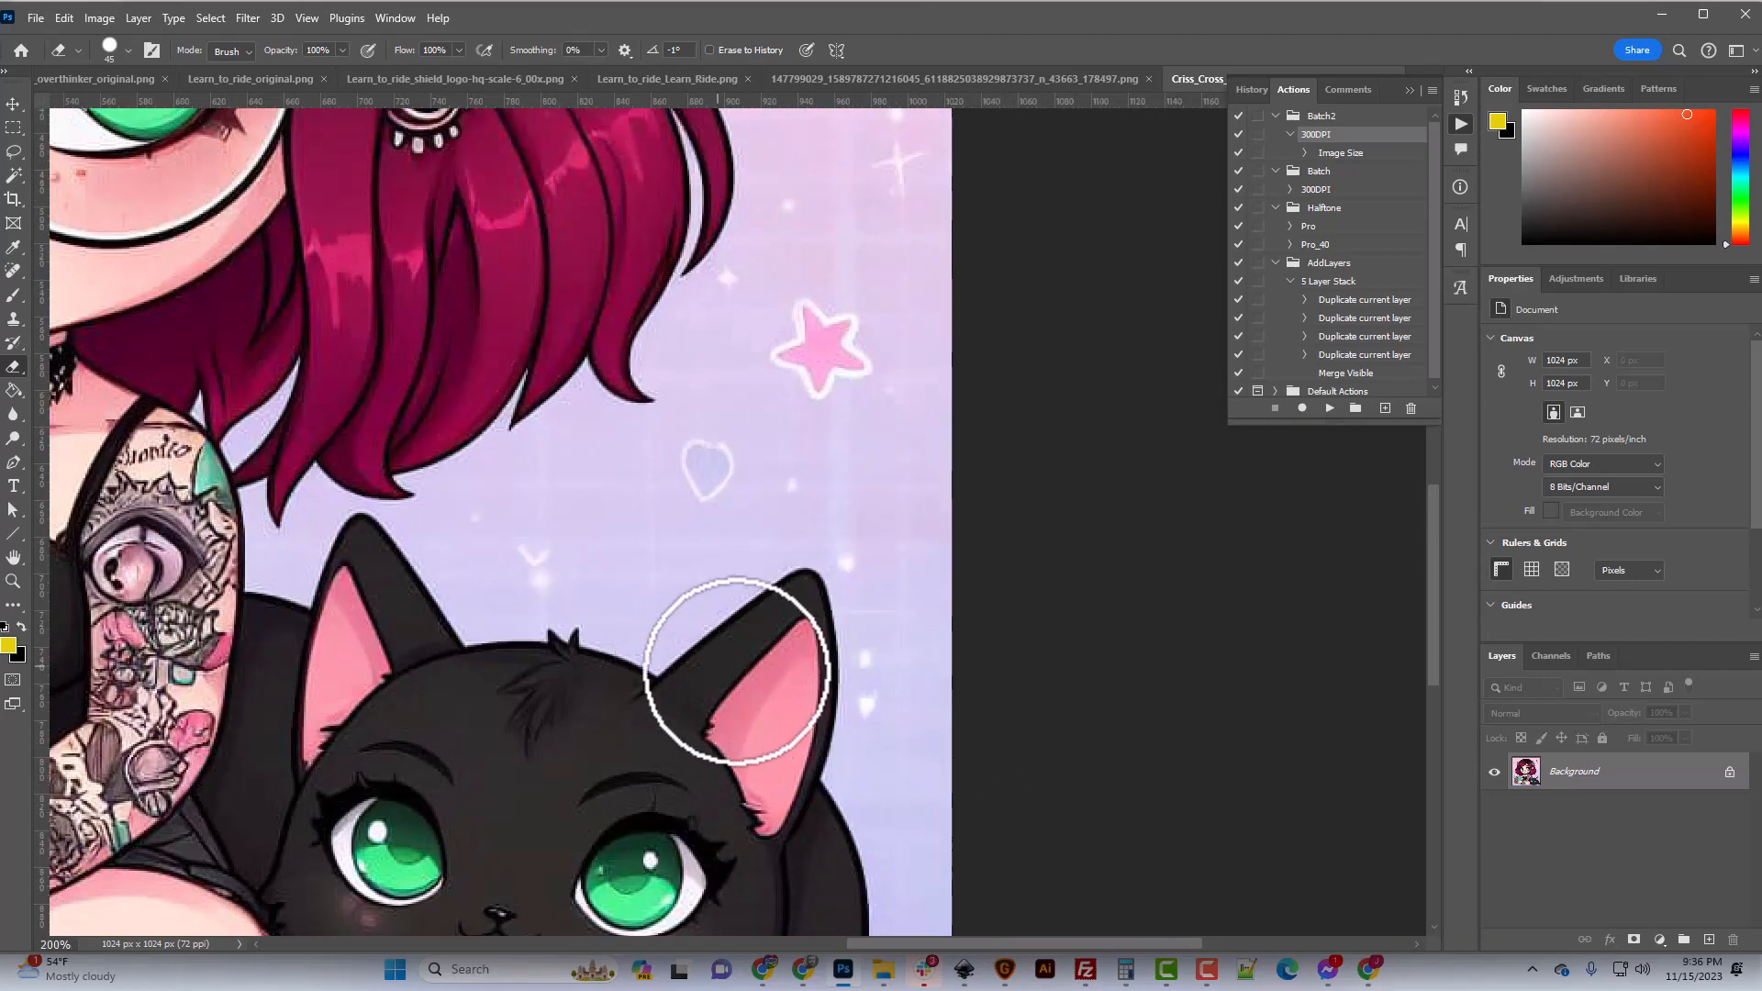
scroll(735, 697, down, 8)
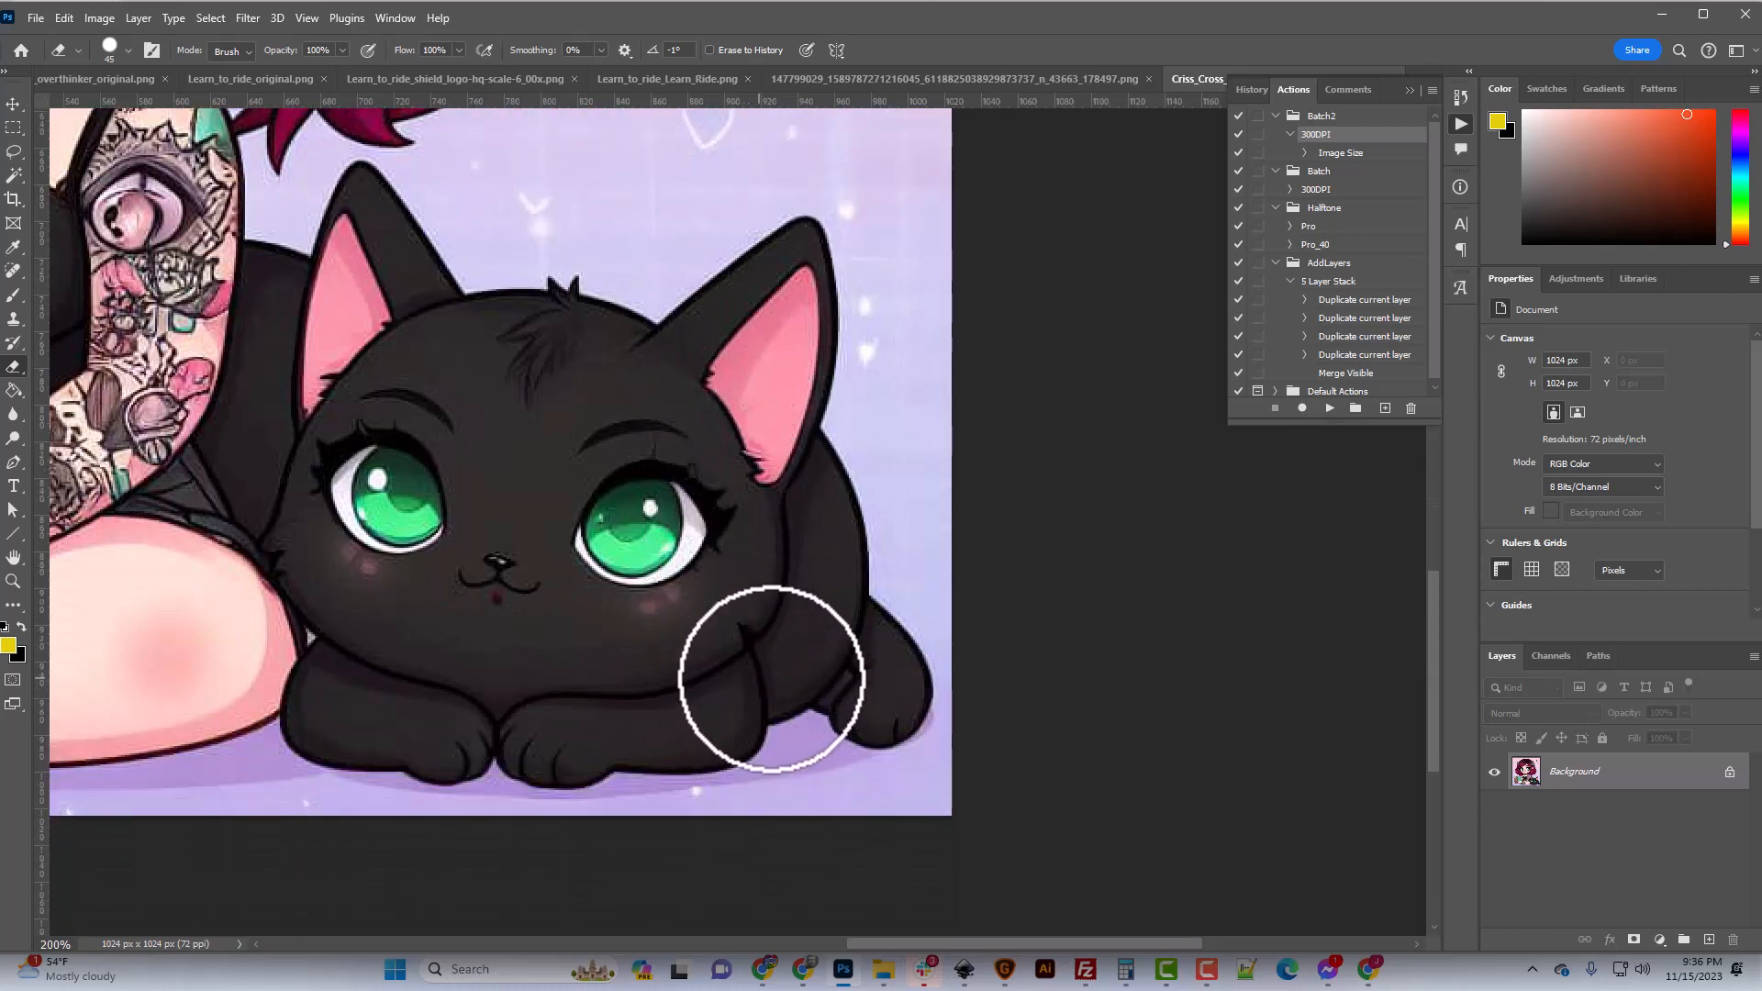
scroll(702, 743, down, 2)
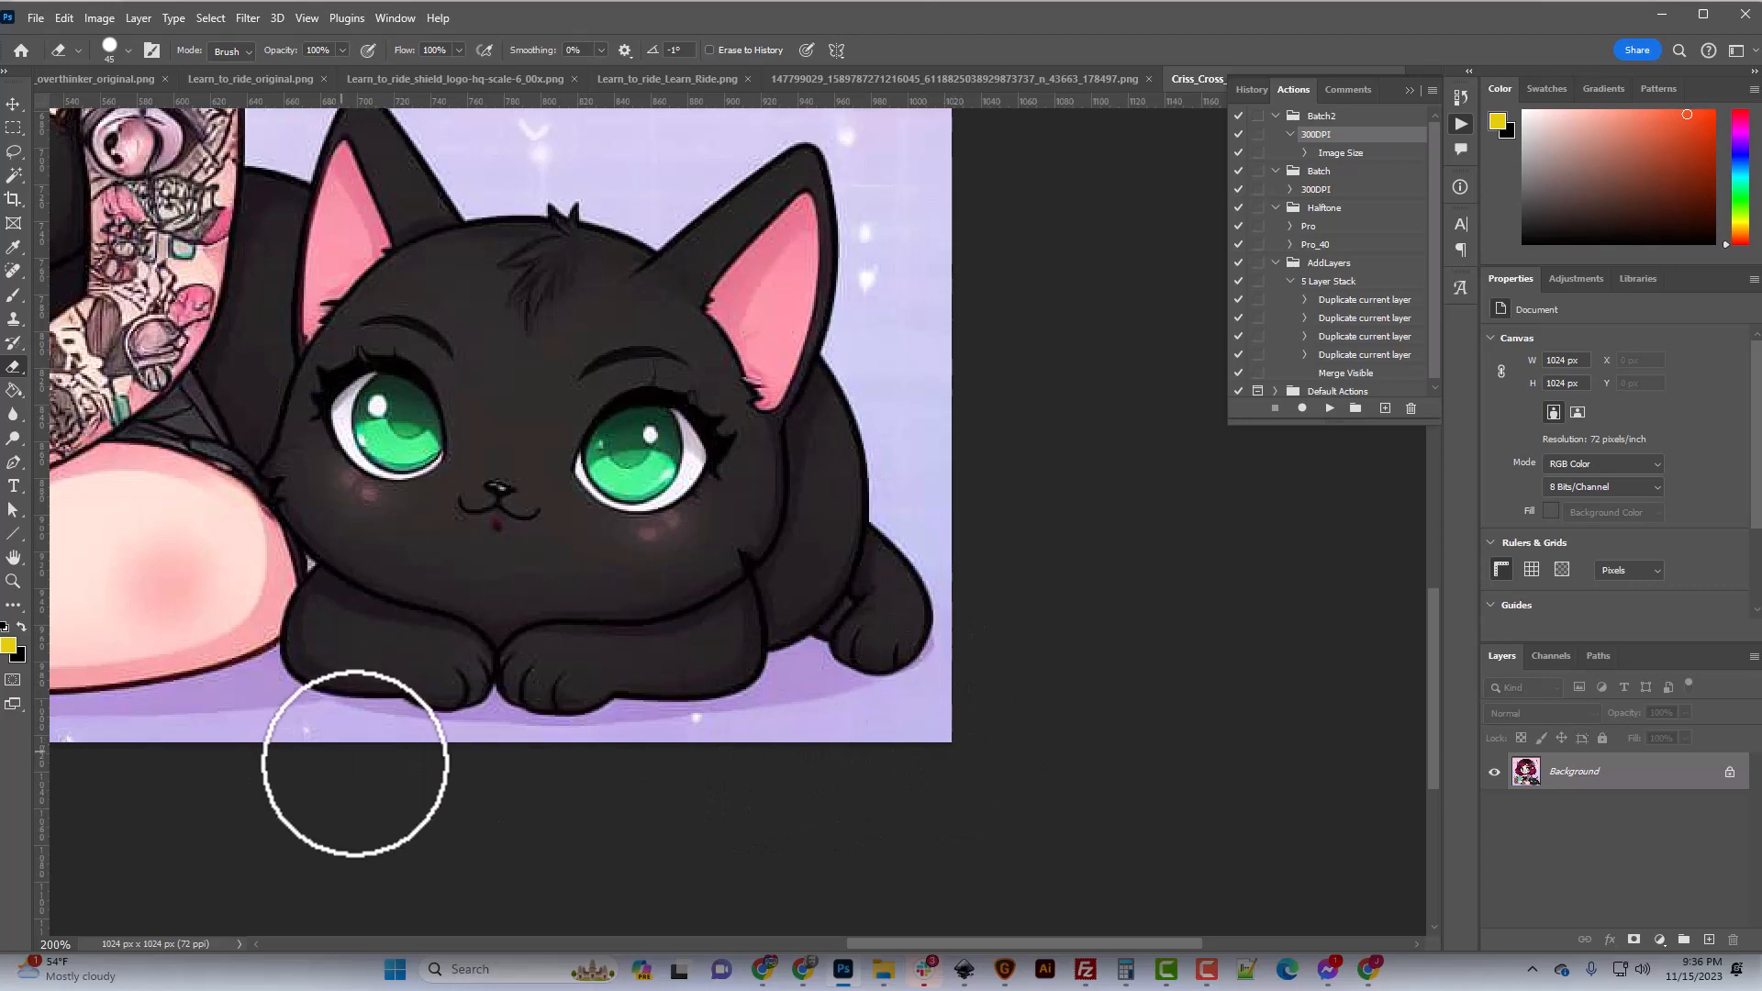
drag(938, 943, 680, 930)
scroll(647, 849, up, 2)
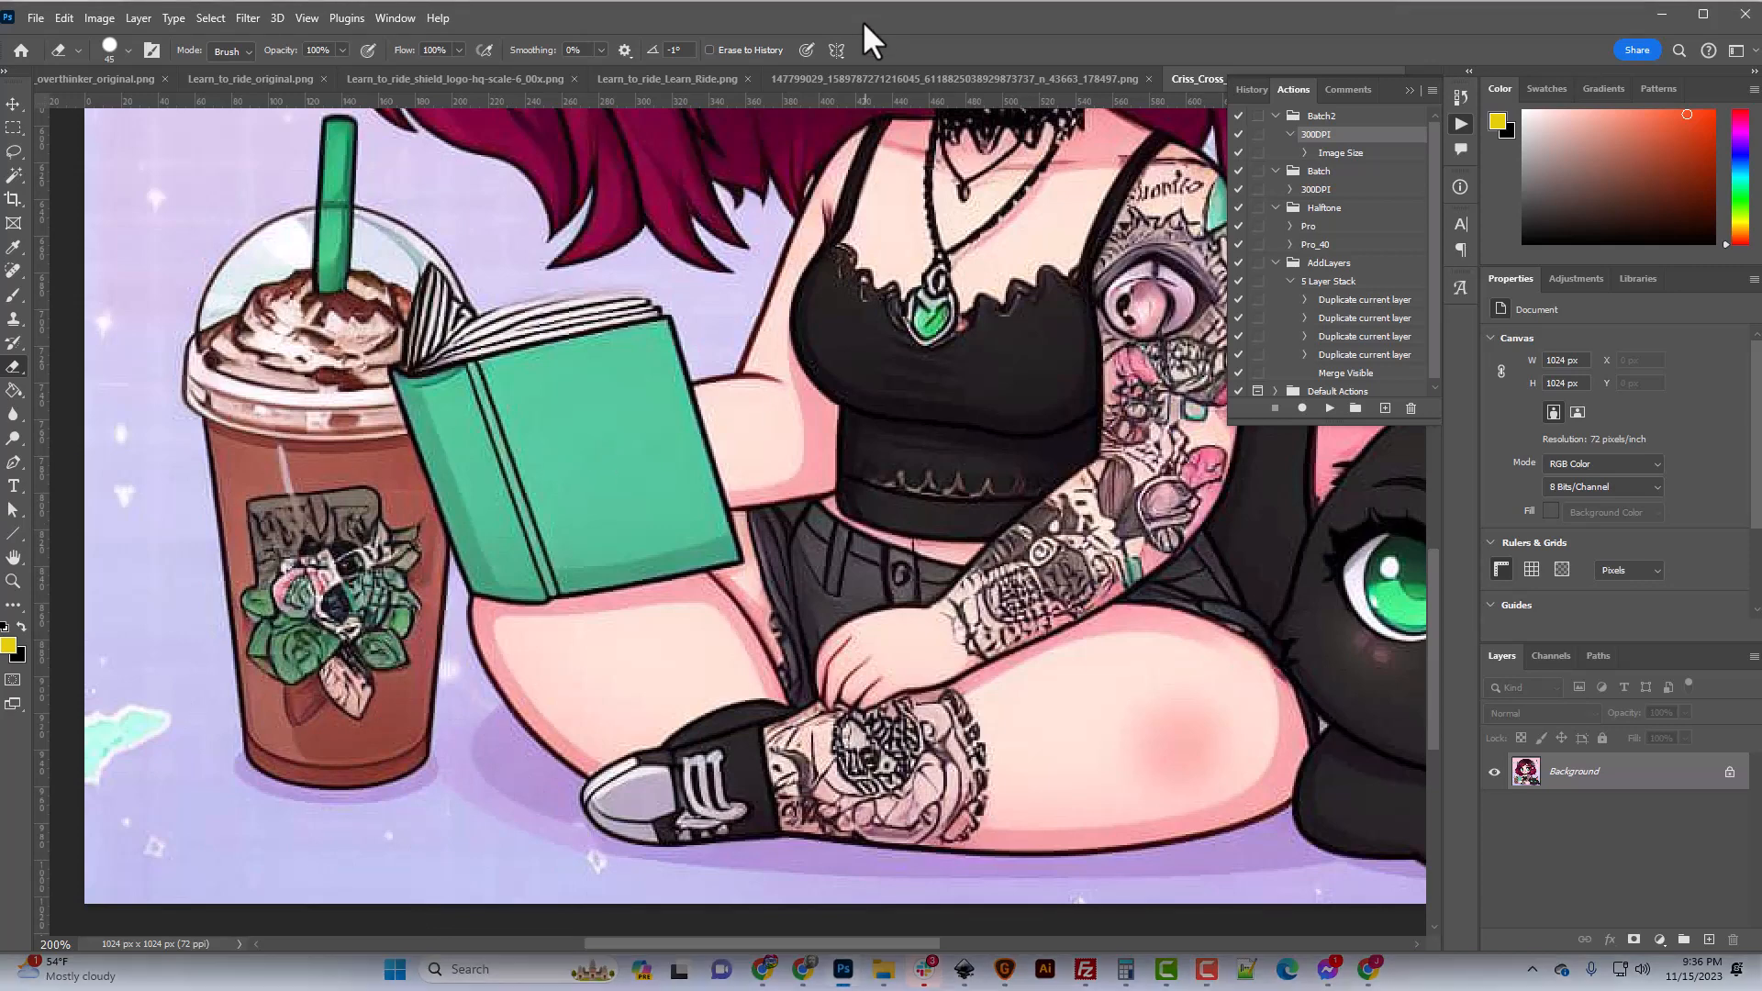
key(ctrl+minus)
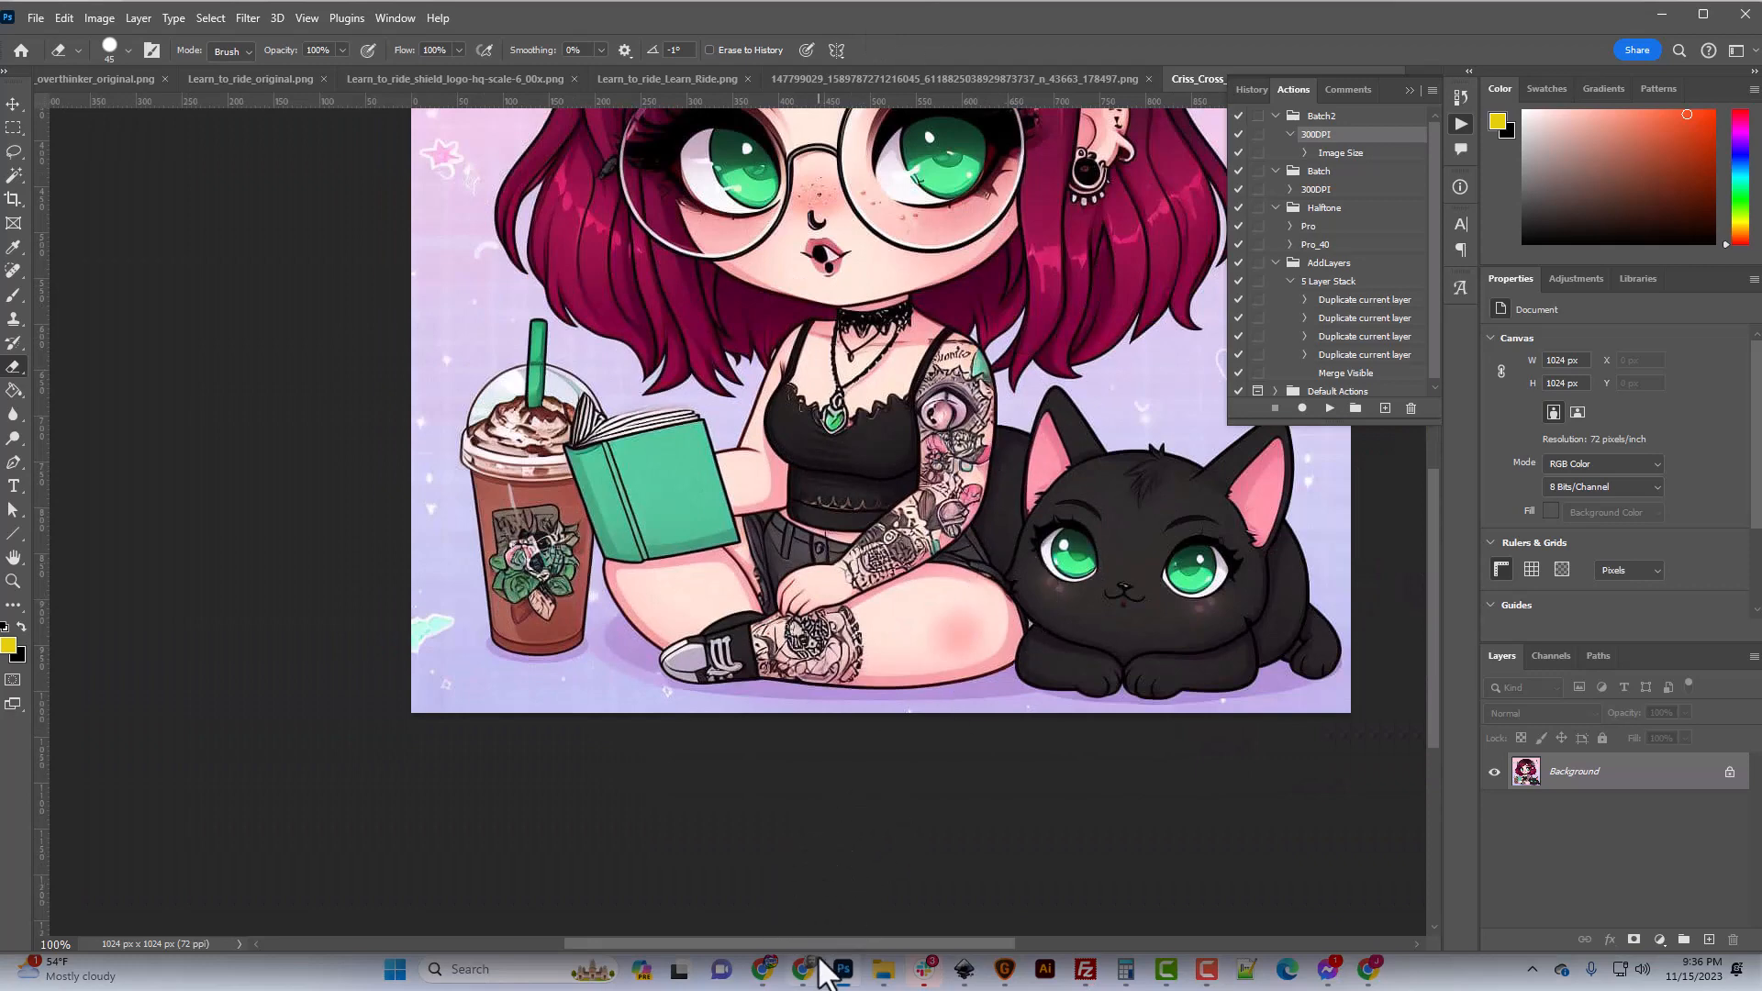
drag(822, 944, 927, 942)
scroll(799, 791, up, 5)
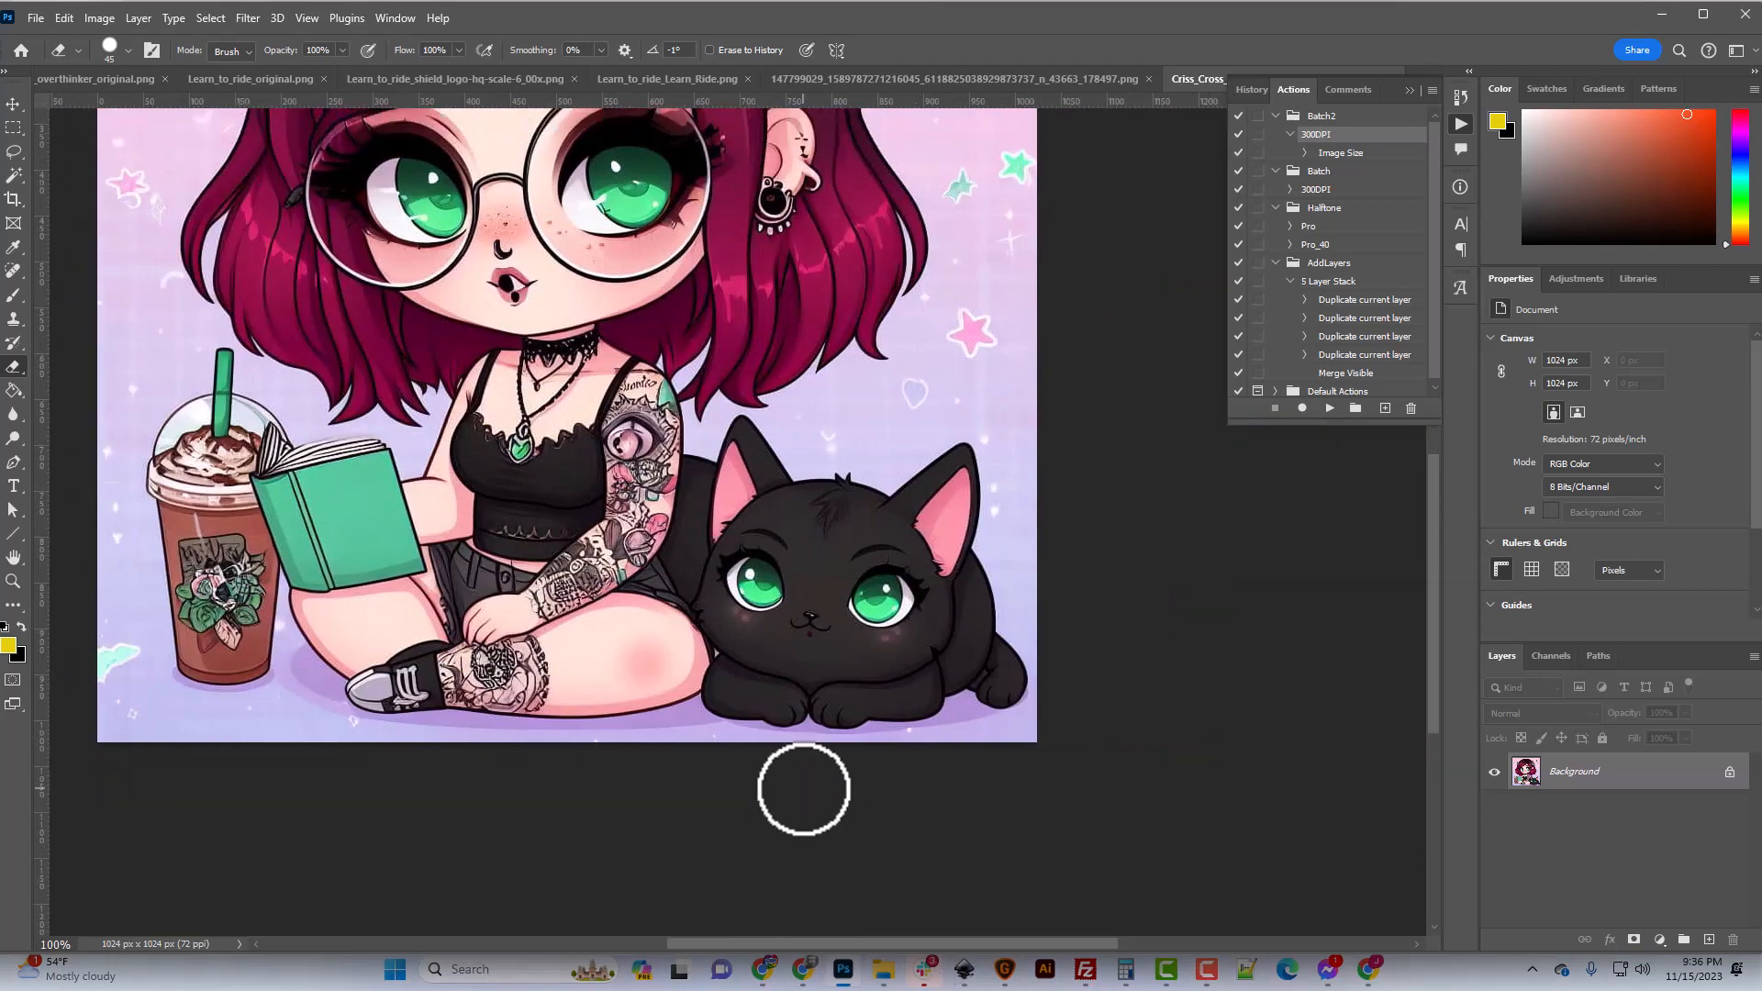
scroll(803, 789, up, 1)
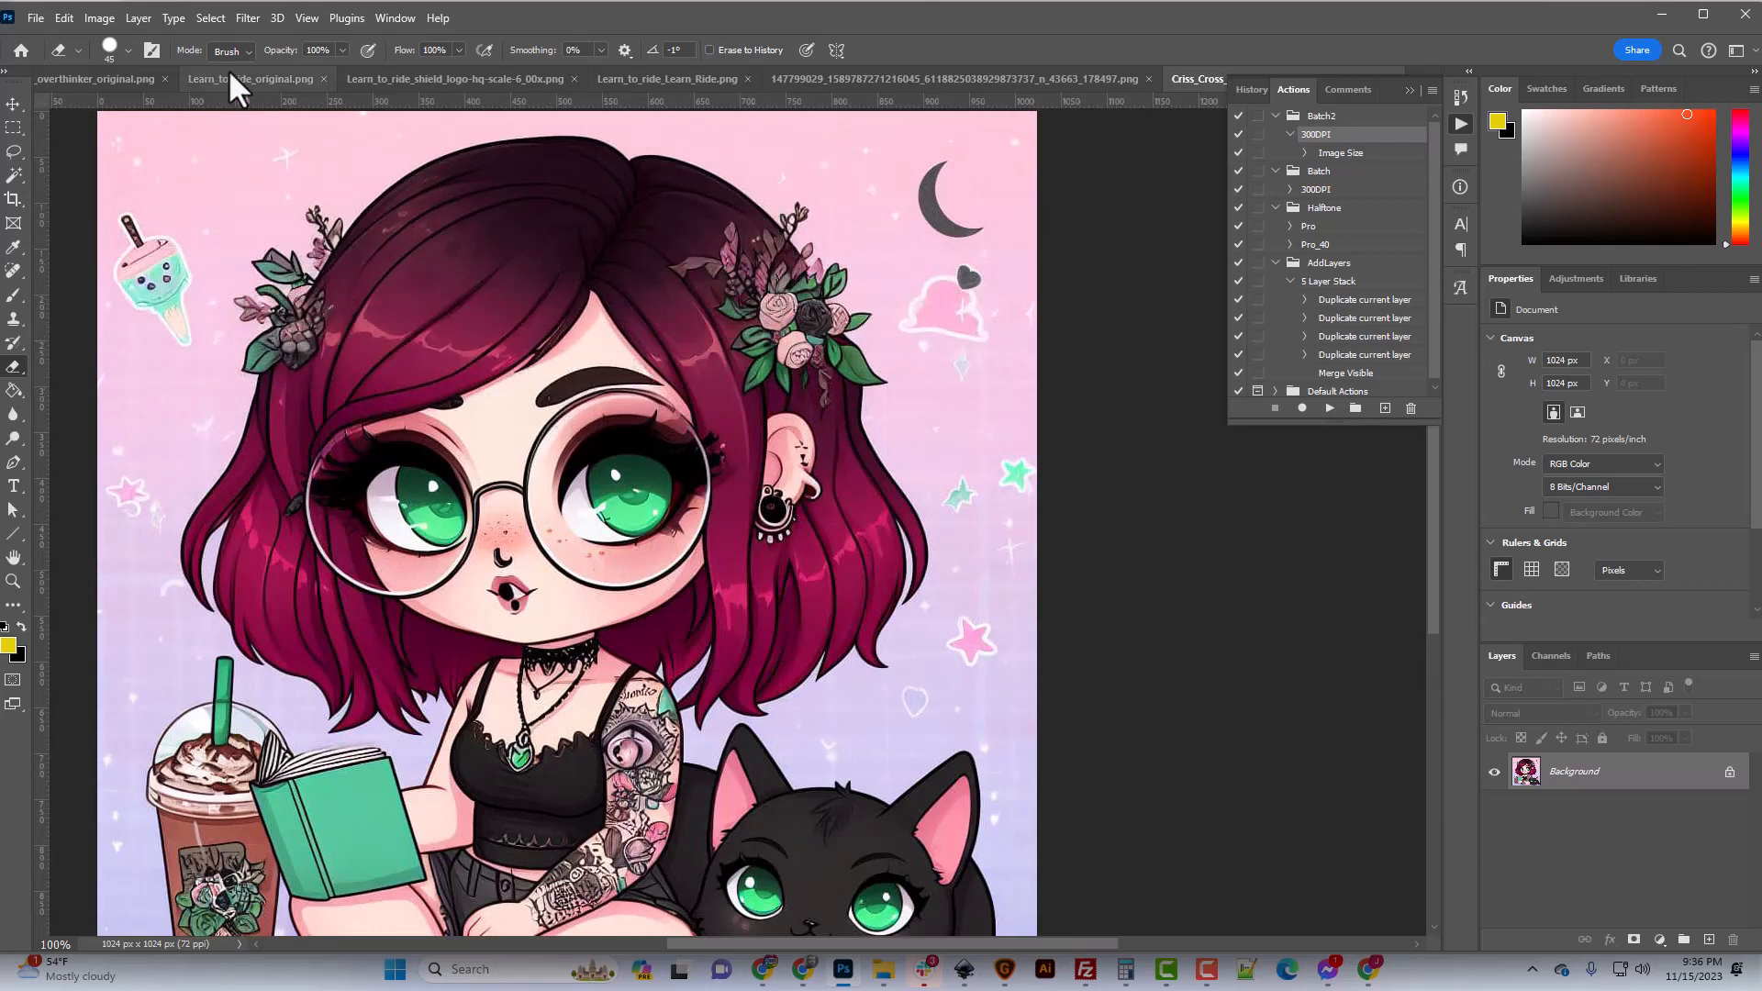
Enable resampling in Image Size, switch the dimension units to pixels and set the width to 800 with proportions linked.
click(99, 17)
click(147, 163)
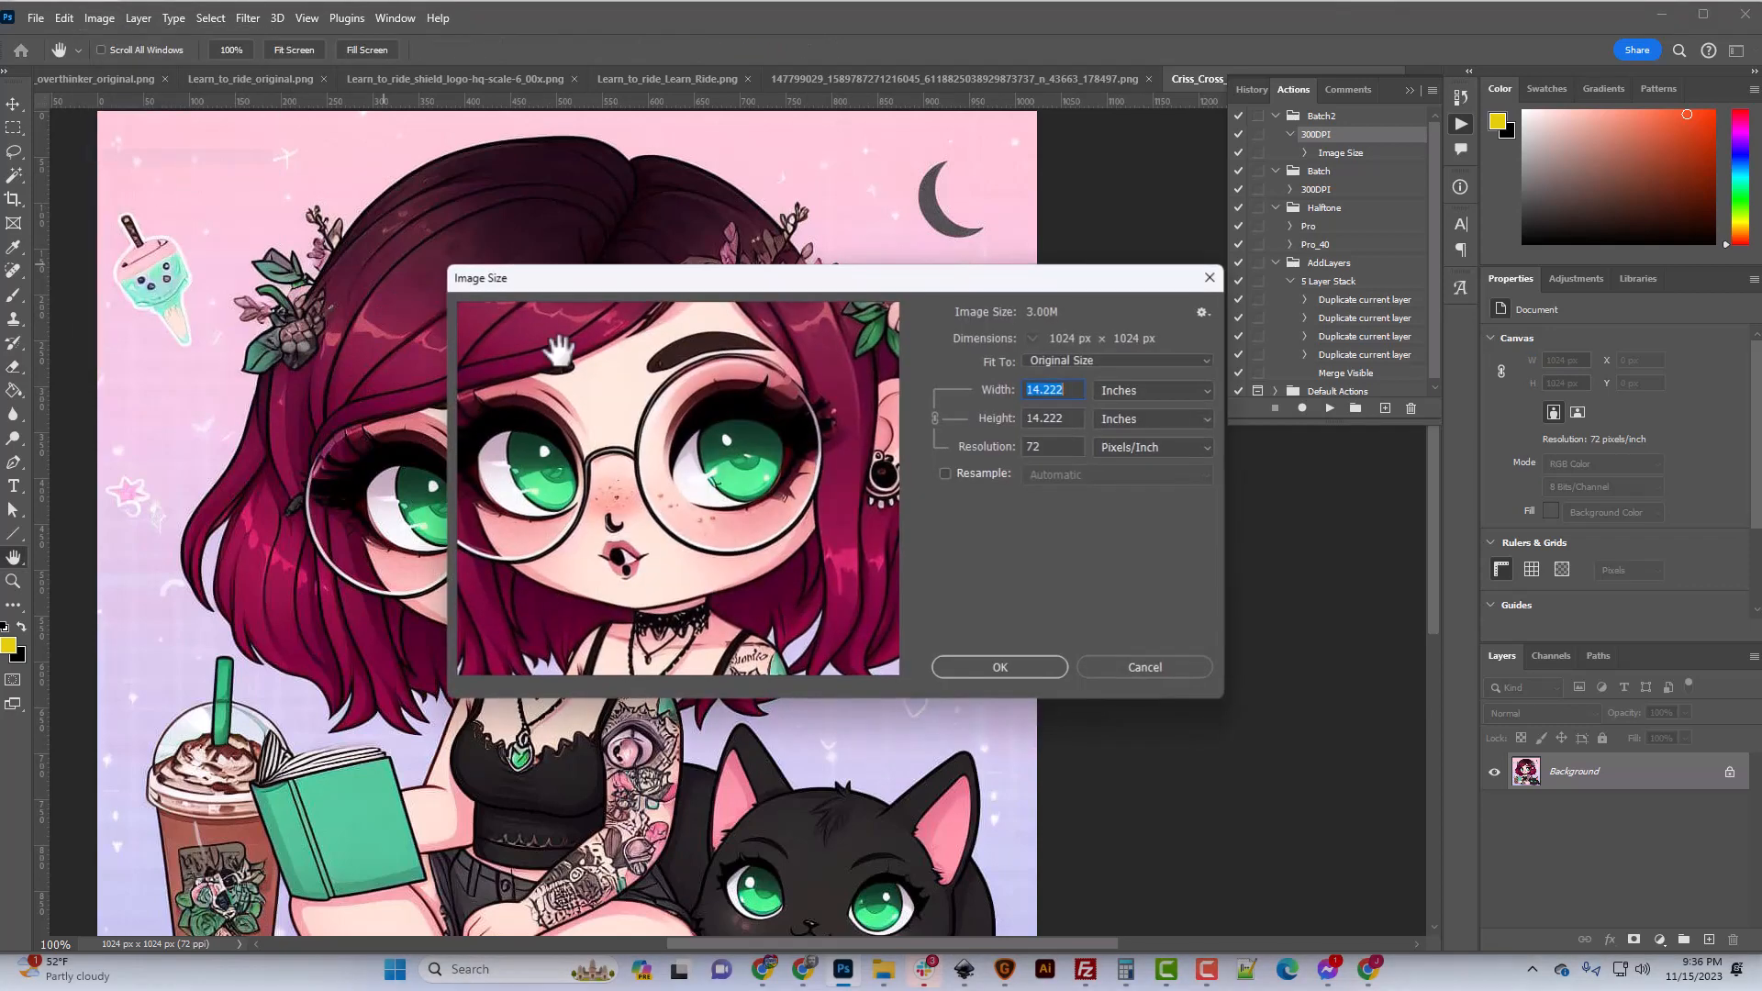
click(945, 473)
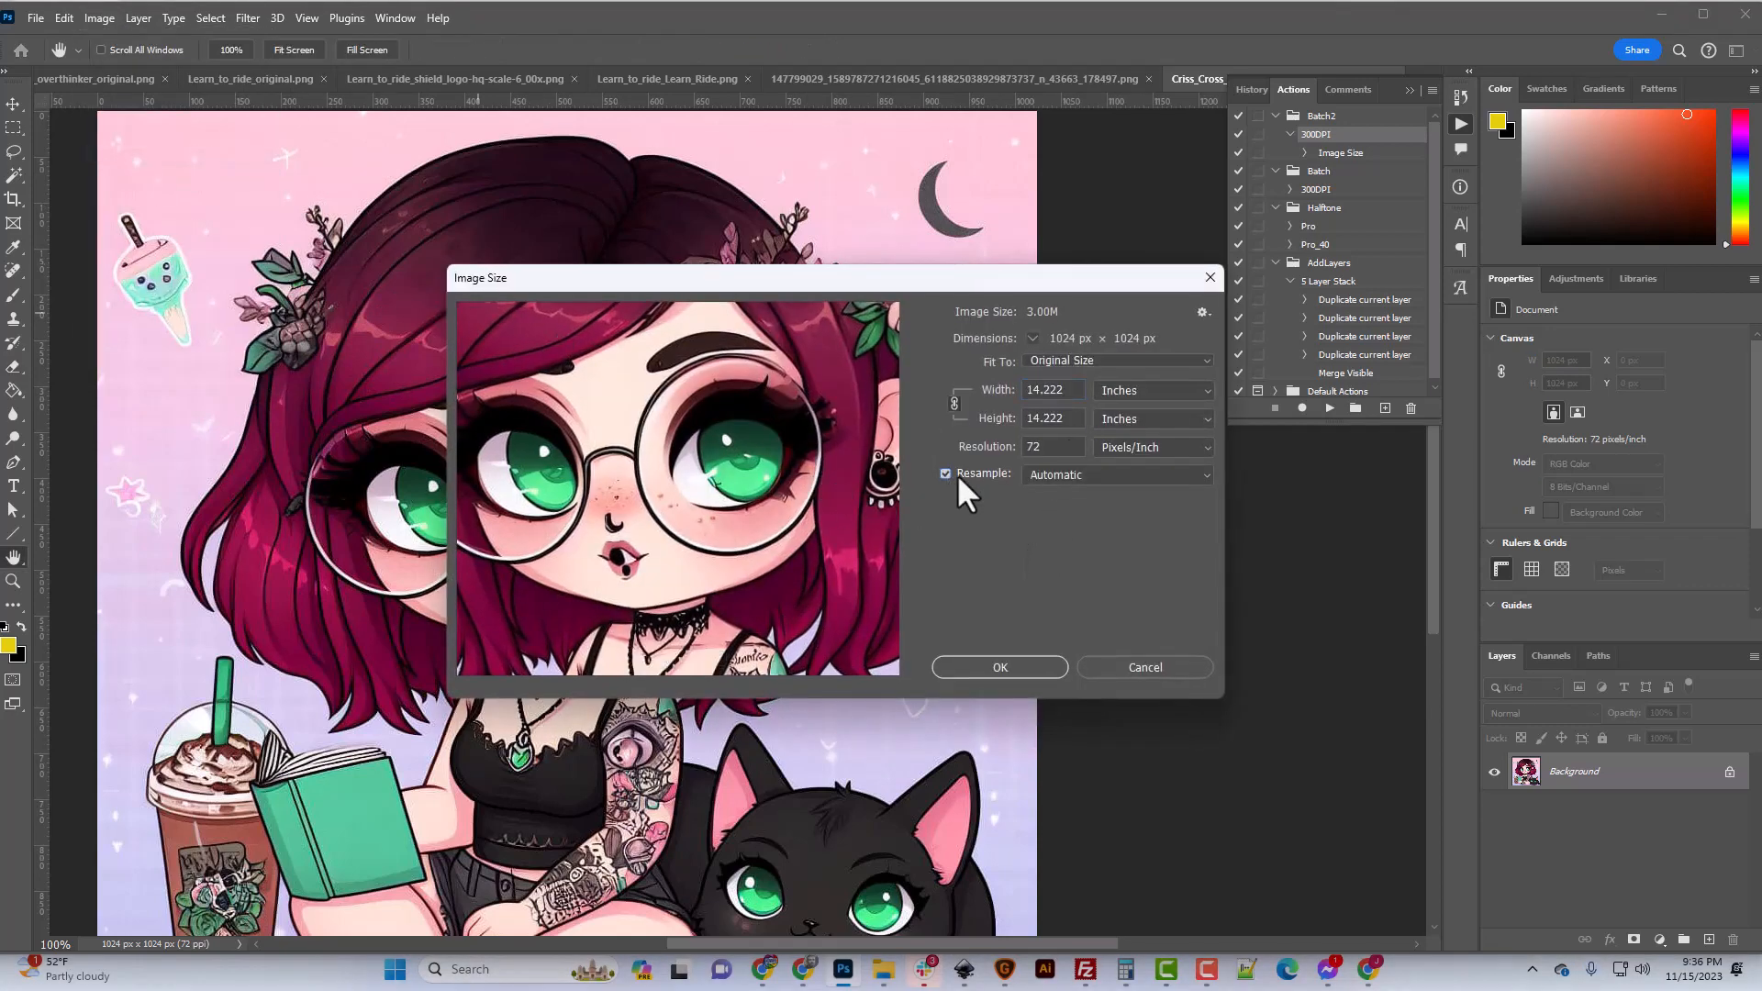
click(1158, 385)
click(1127, 426)
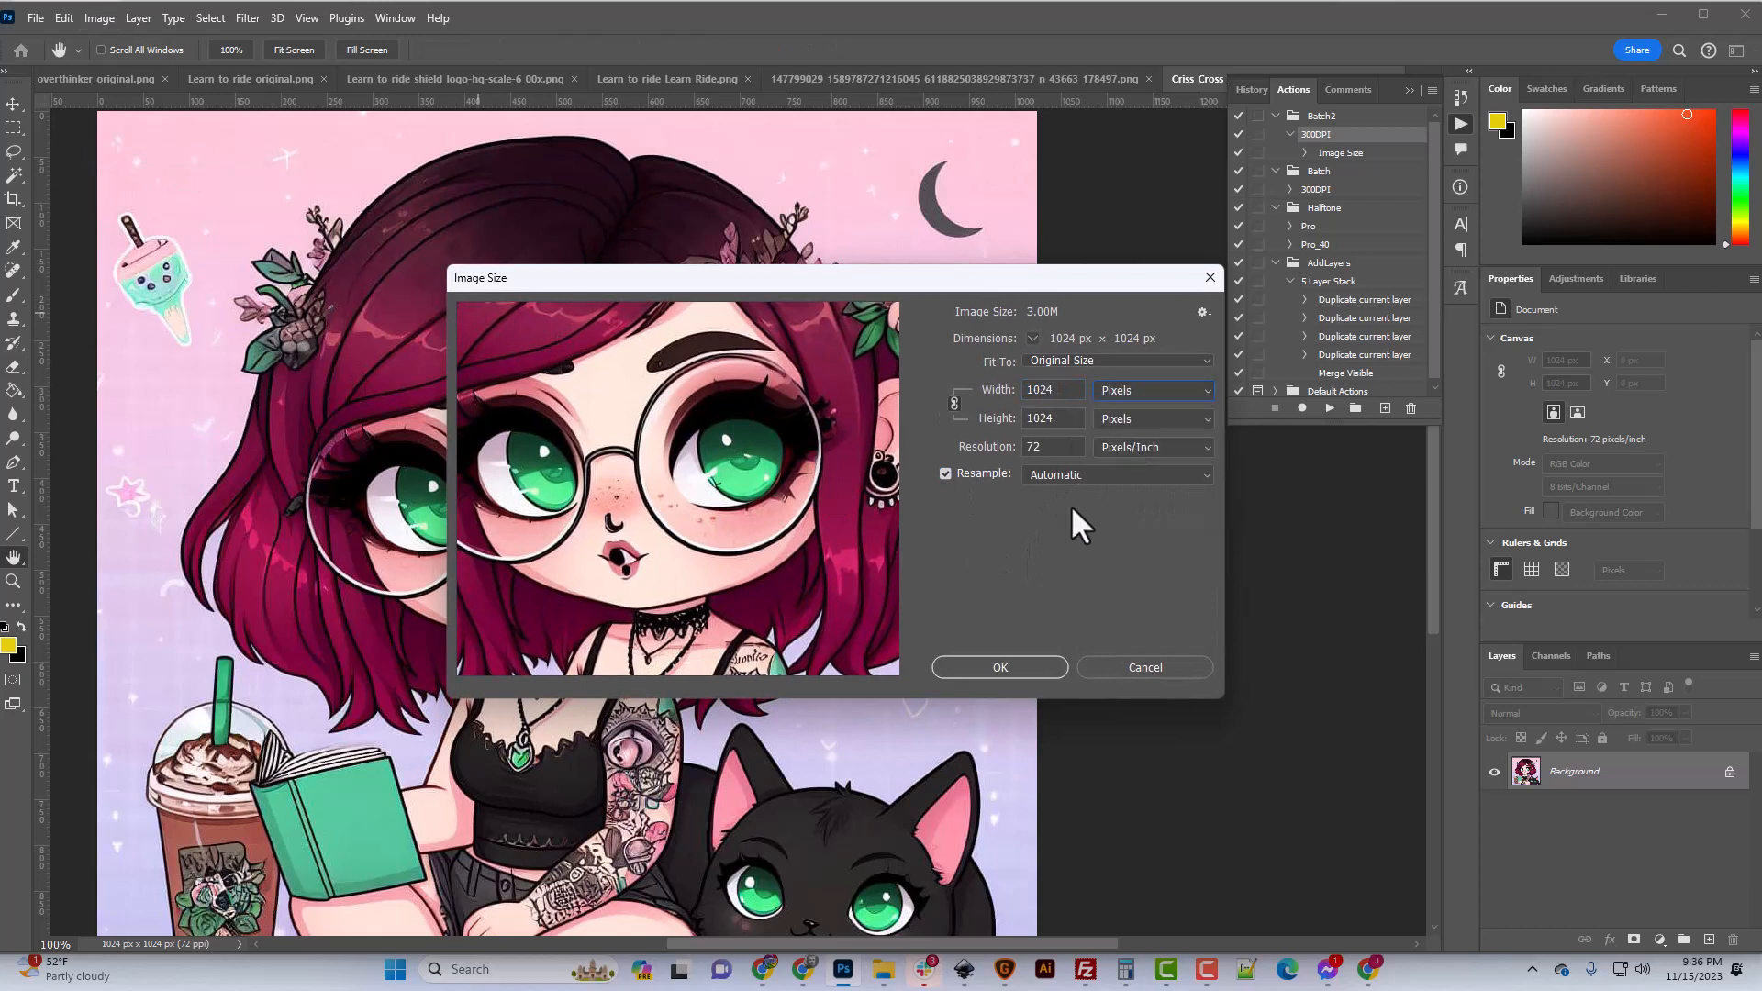
click(1046, 389)
text(800)
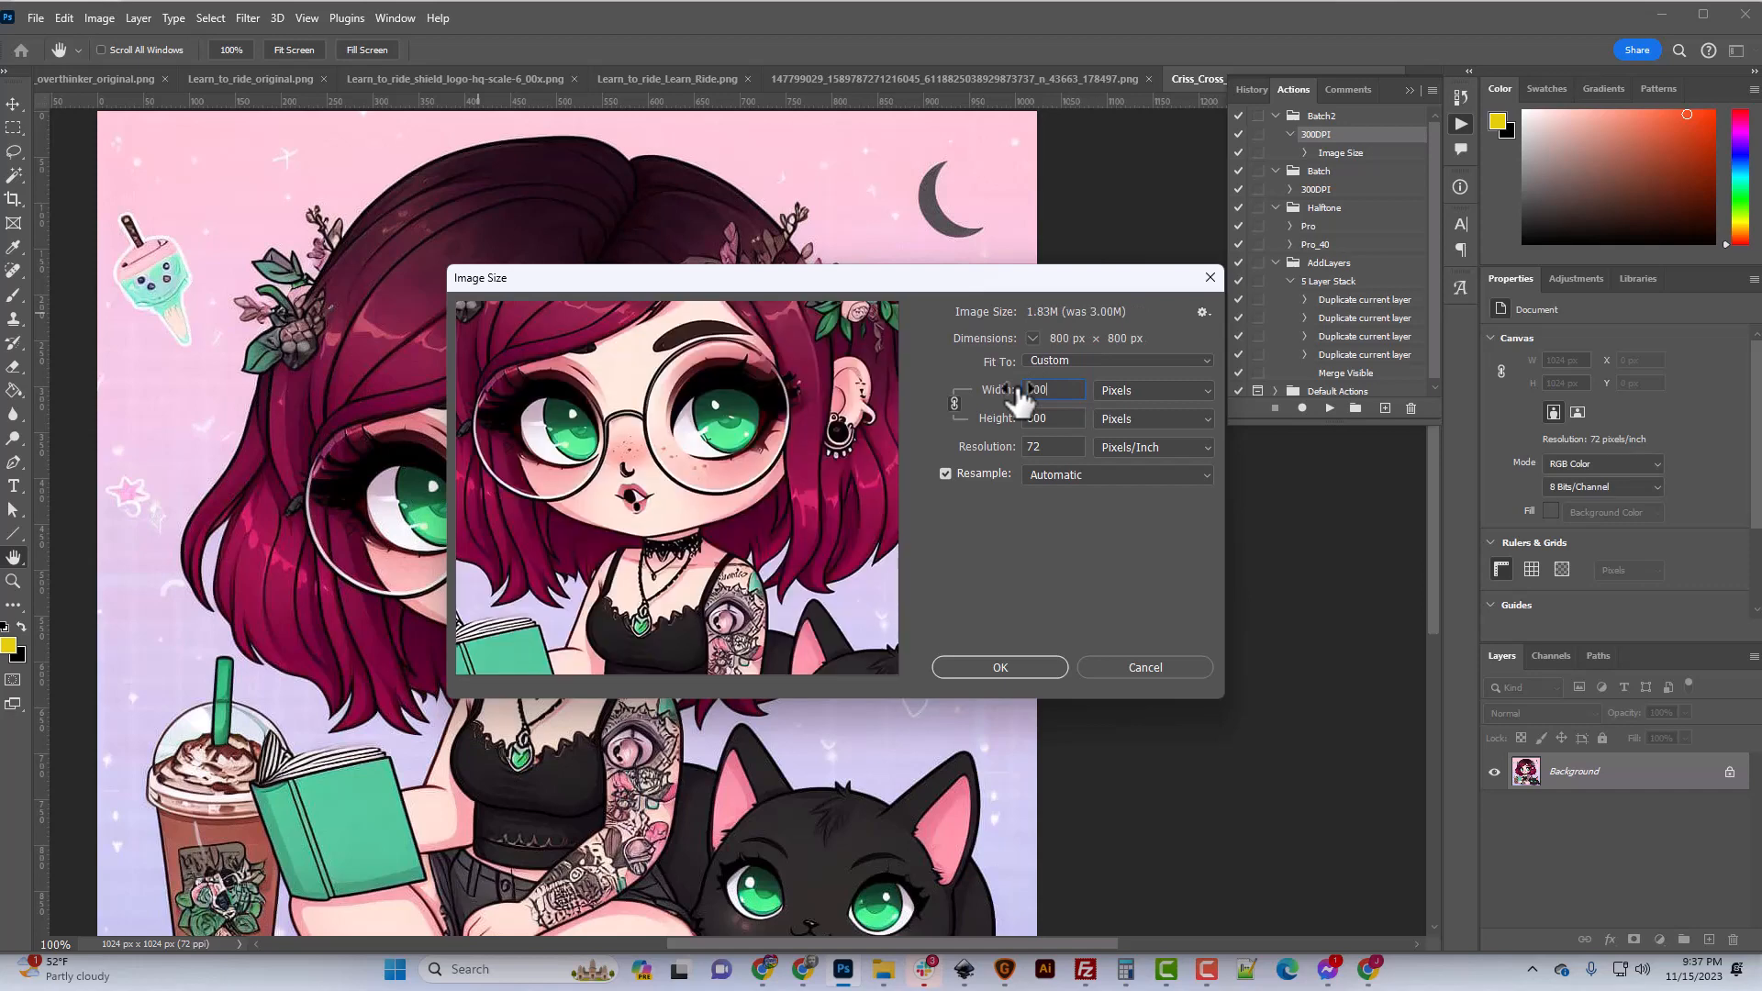
Check the face, cat, drink and moon areas in the resize preview and apply the new image size.
drag(675, 447, 592, 424)
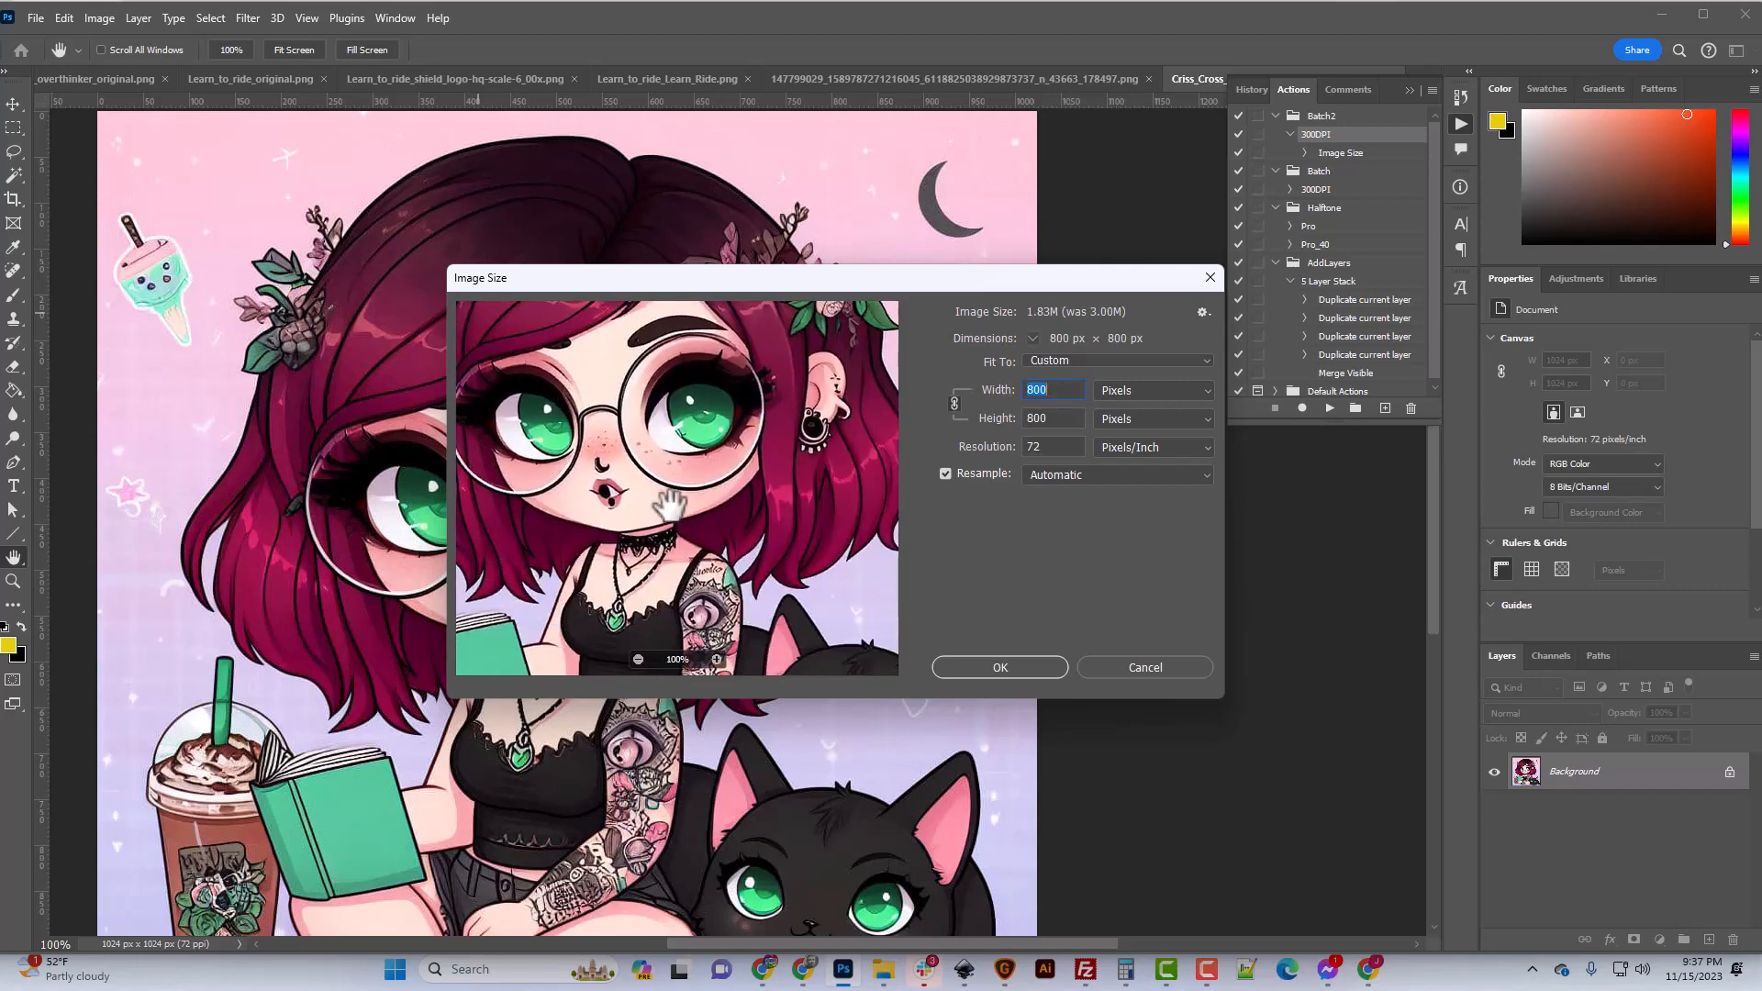
drag(766, 618, 729, 502)
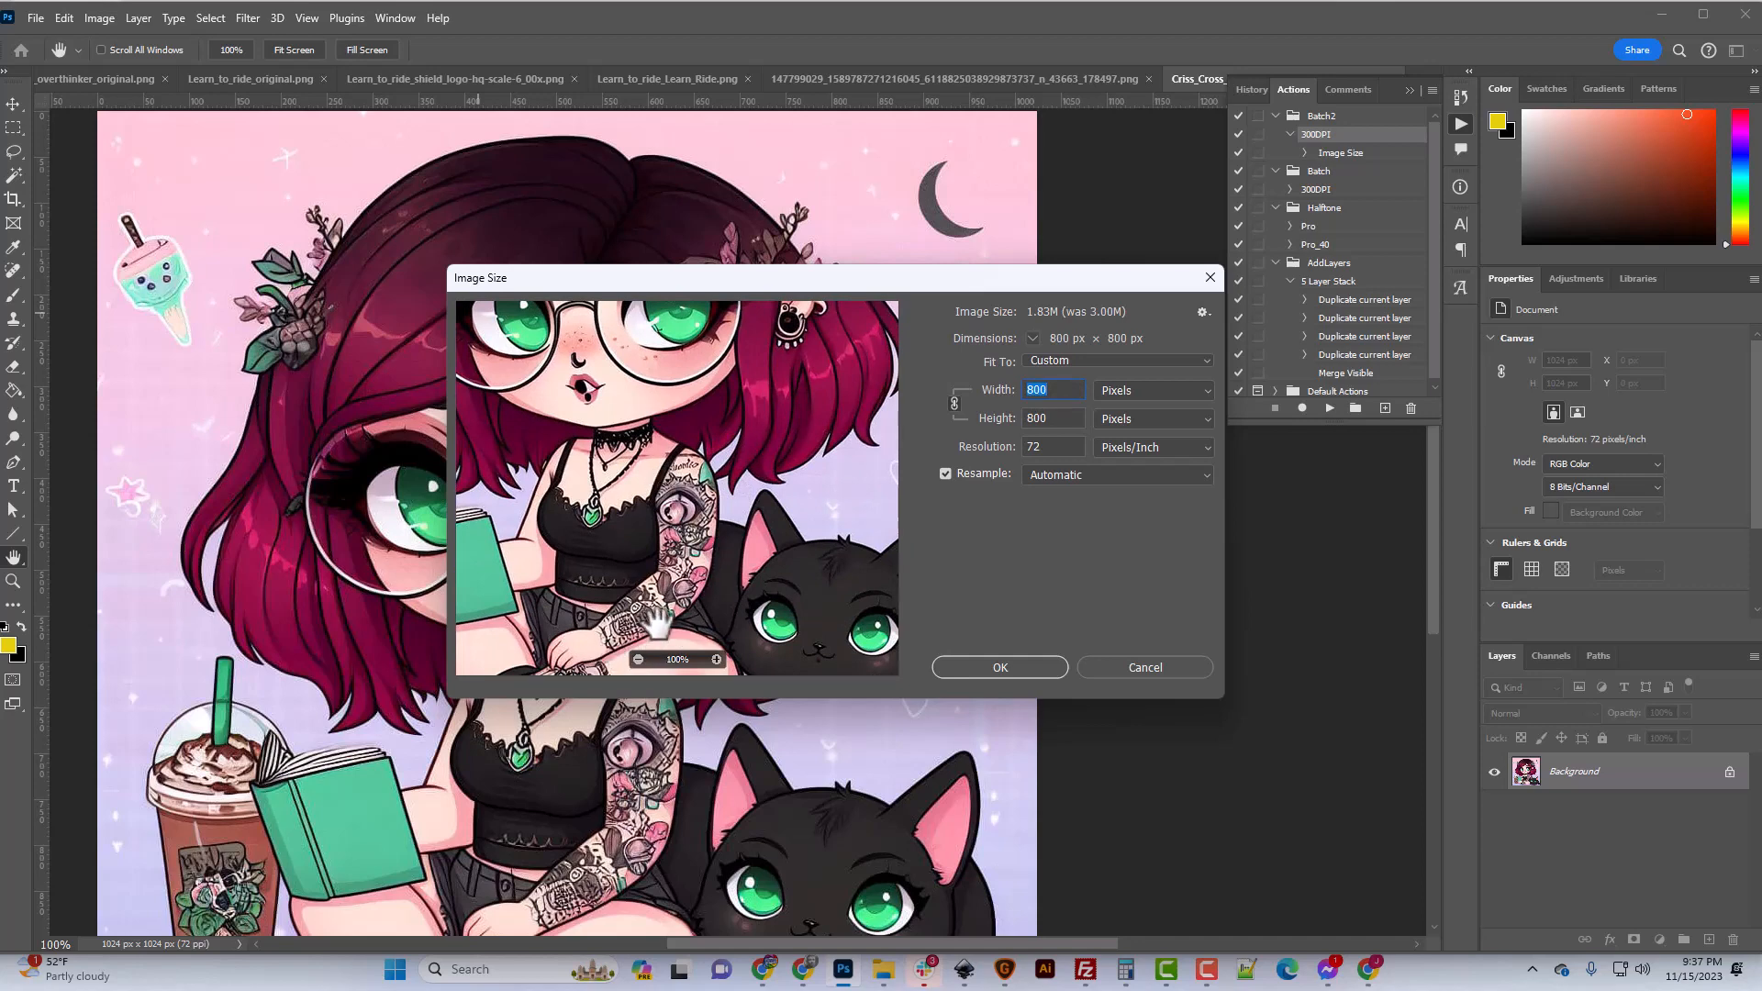
drag(656, 624, 759, 589)
drag(477, 537, 582, 545)
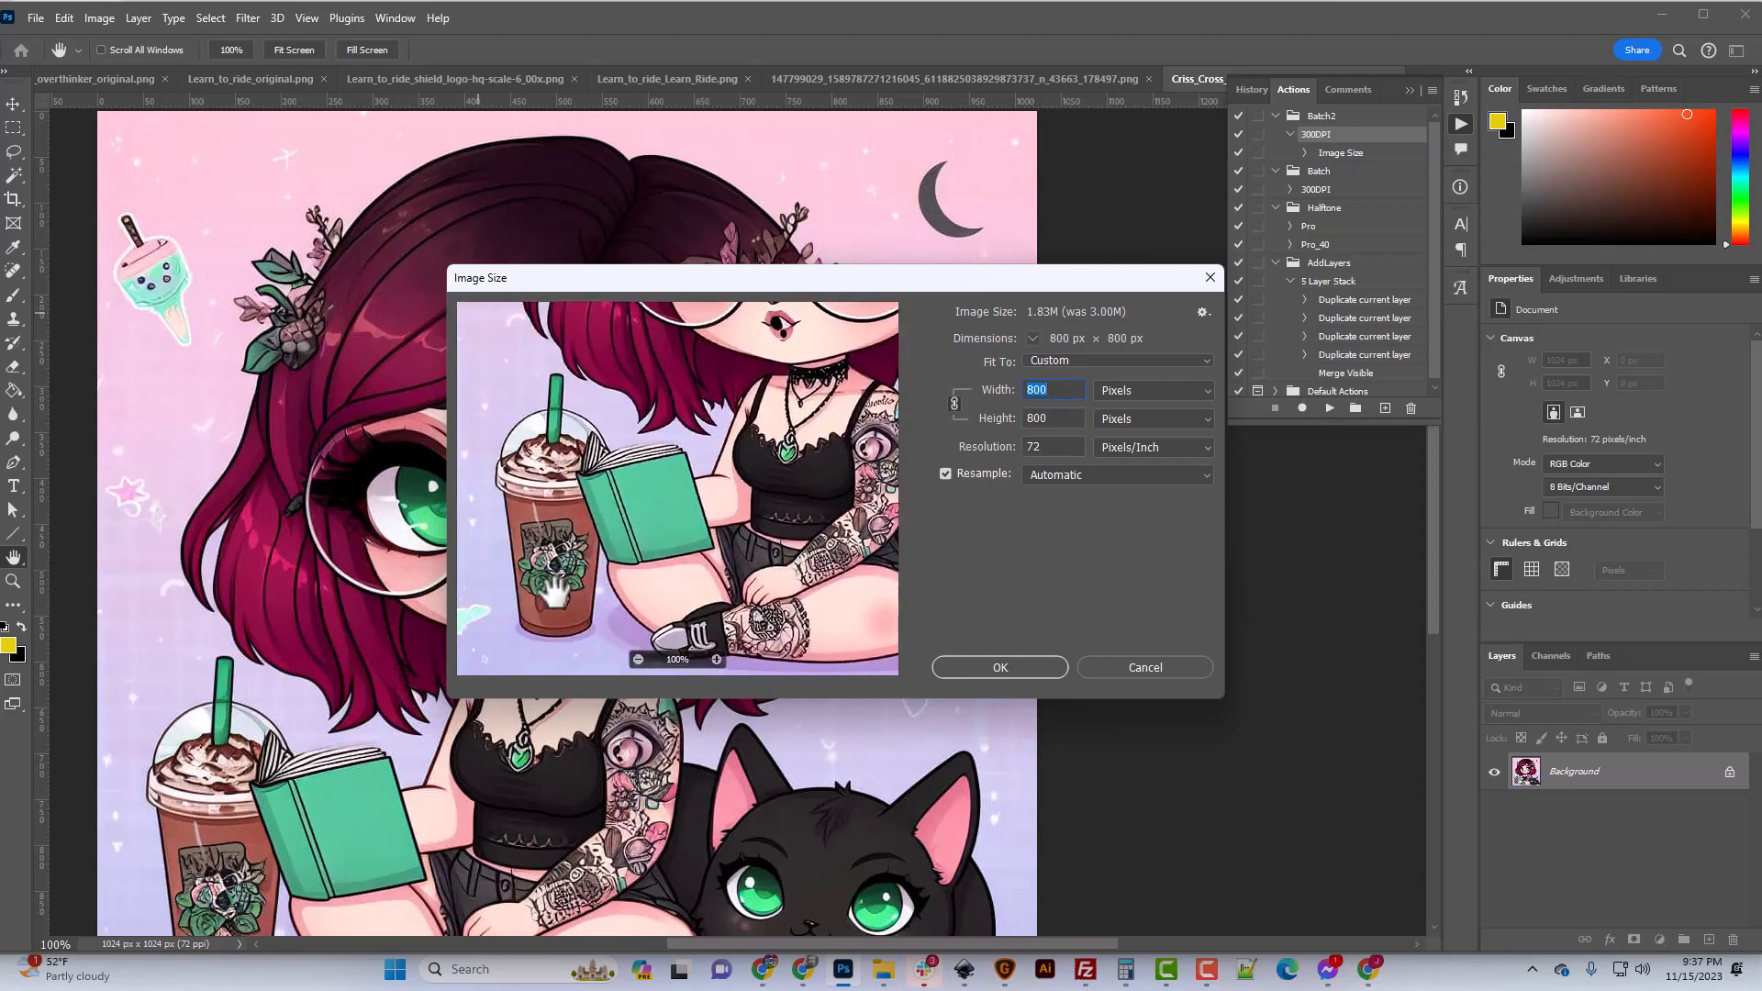
drag(653, 580, 650, 666)
drag(708, 534, 670, 640)
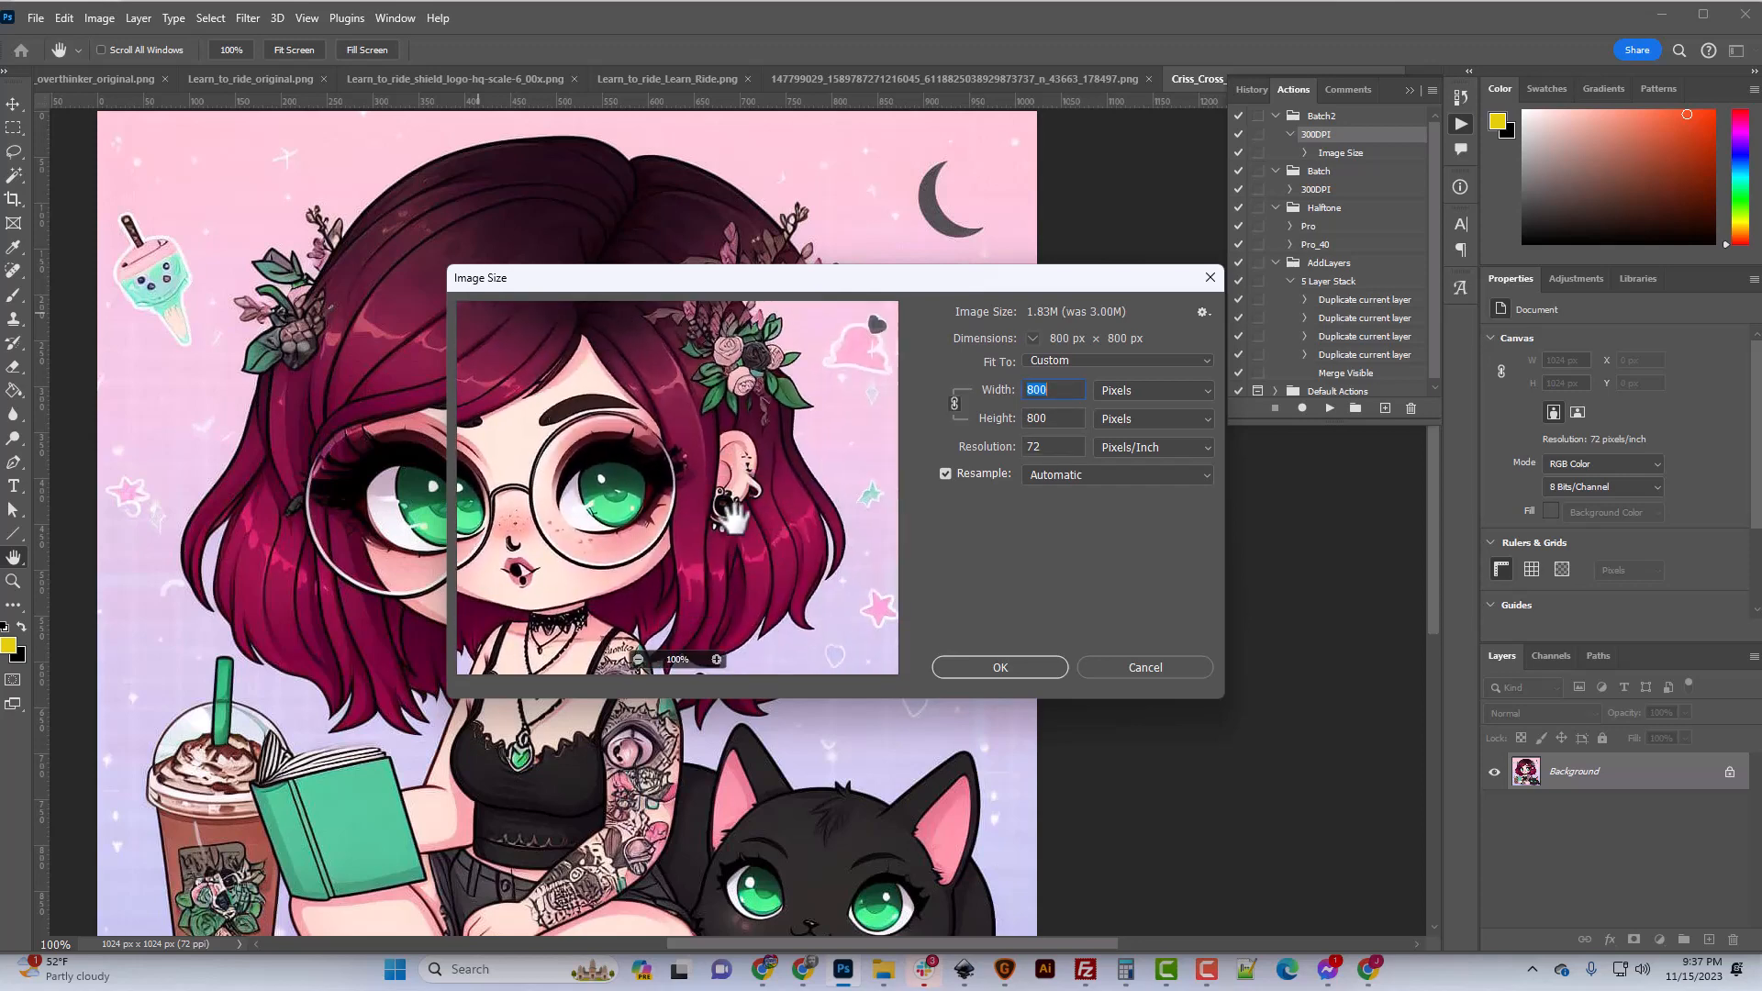
drag(647, 414, 684, 557)
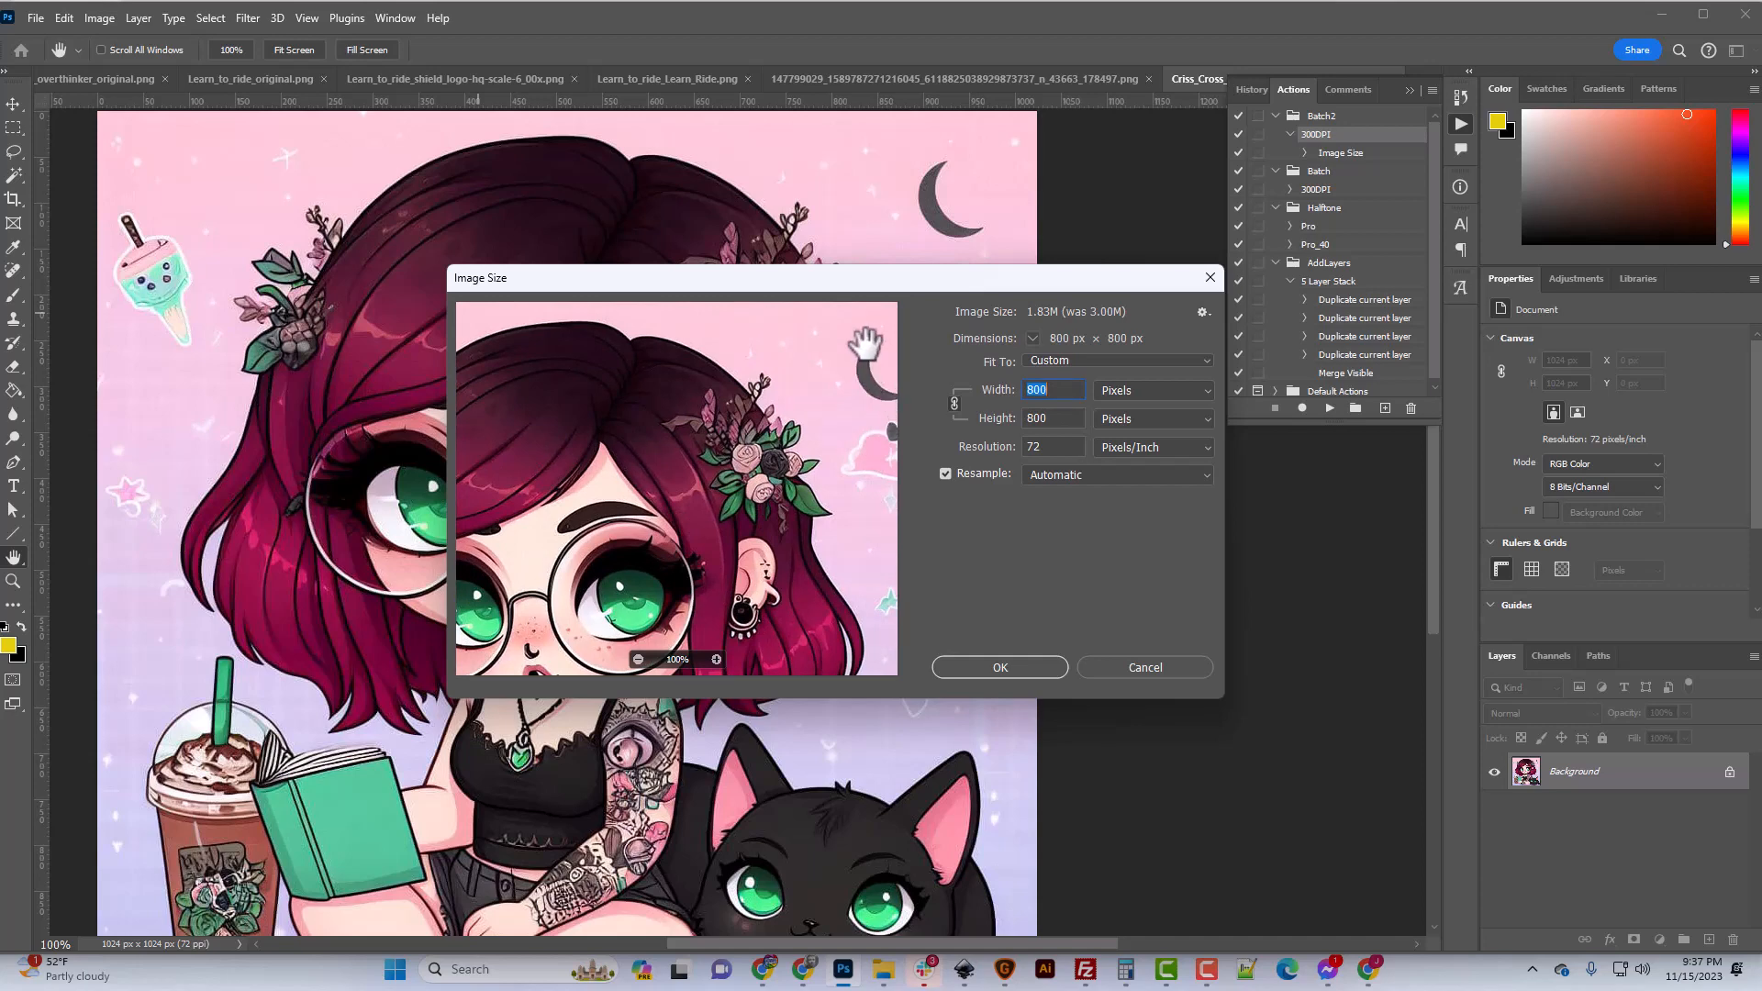
drag(859, 437, 812, 427)
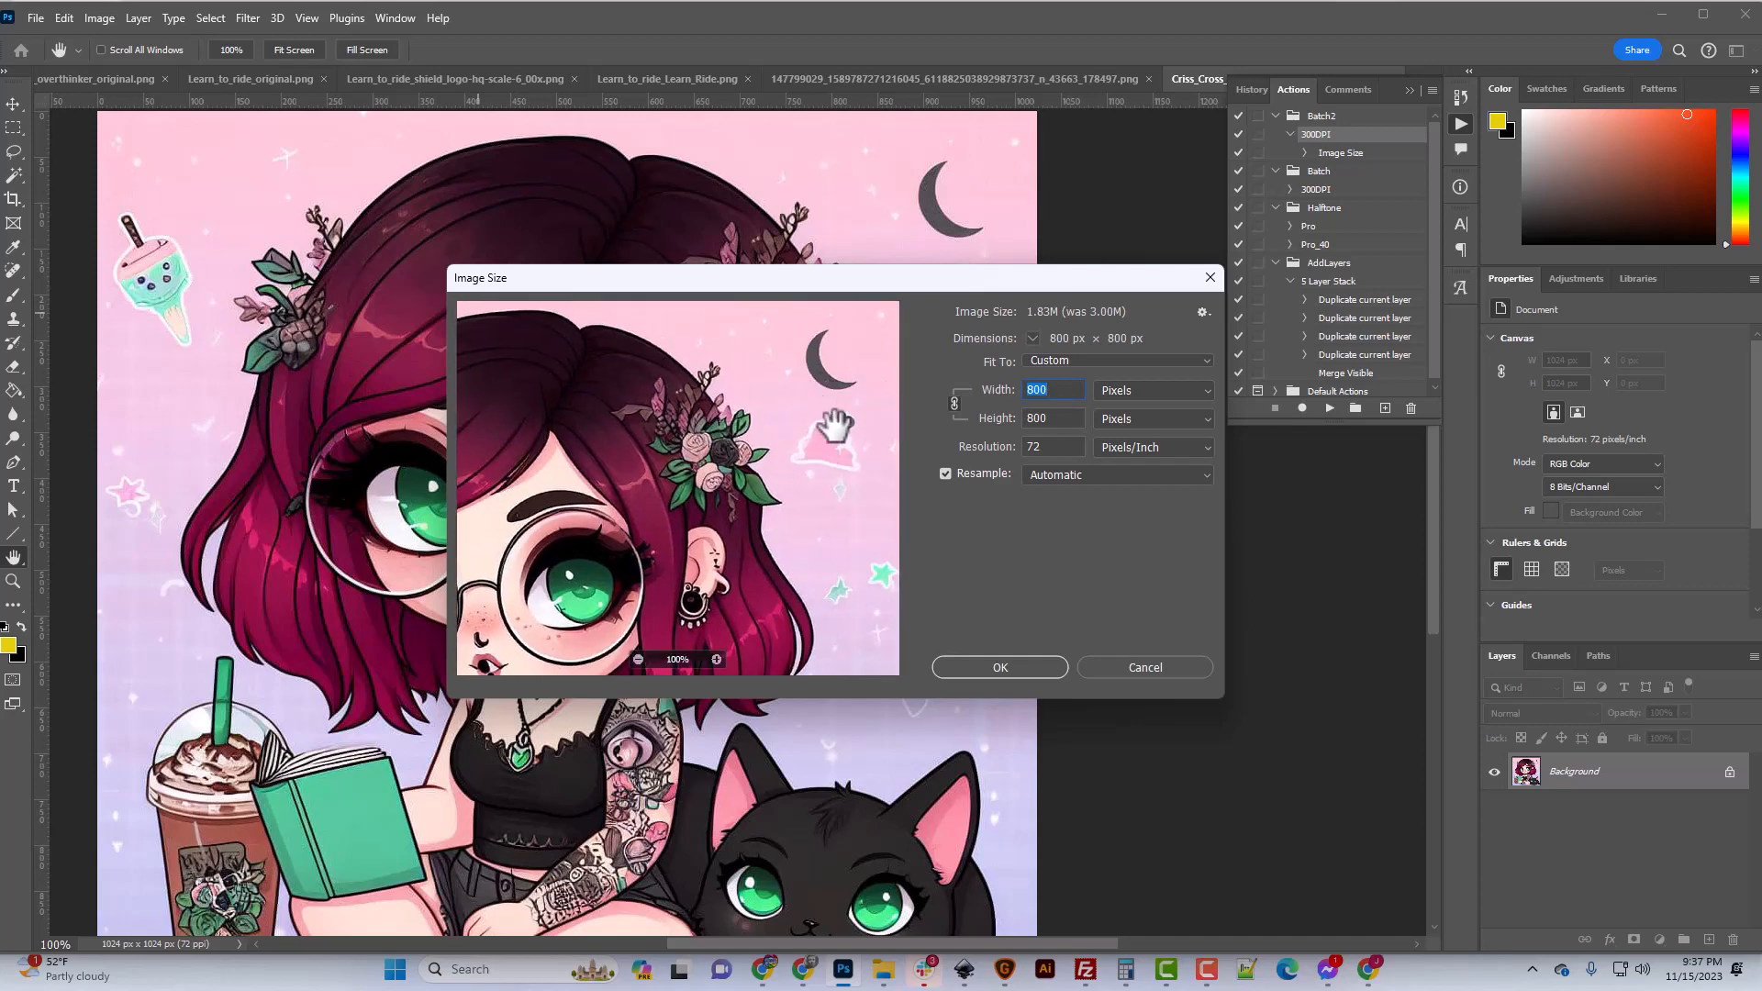
click(1005, 668)
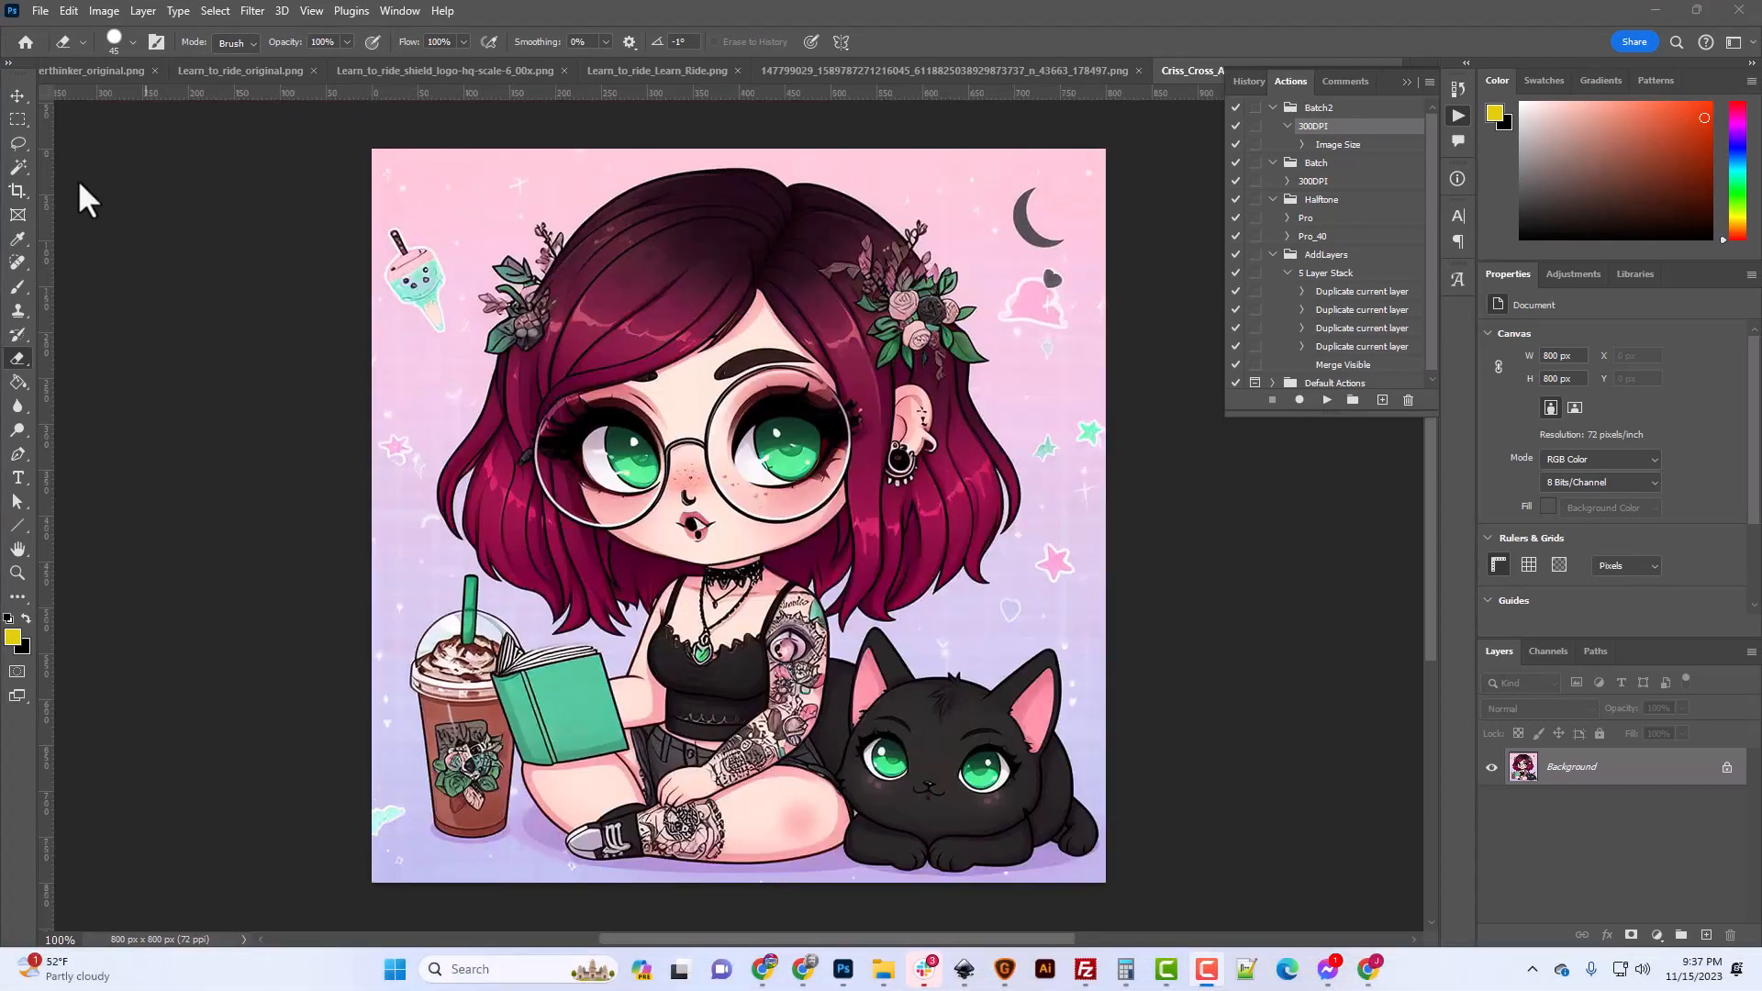
Quick-export the resized artwork as a PNG named Criss_Cross_Applesauce_800.png in the Image_Fixes folder.
click(41, 10)
mouse_move(201, 333)
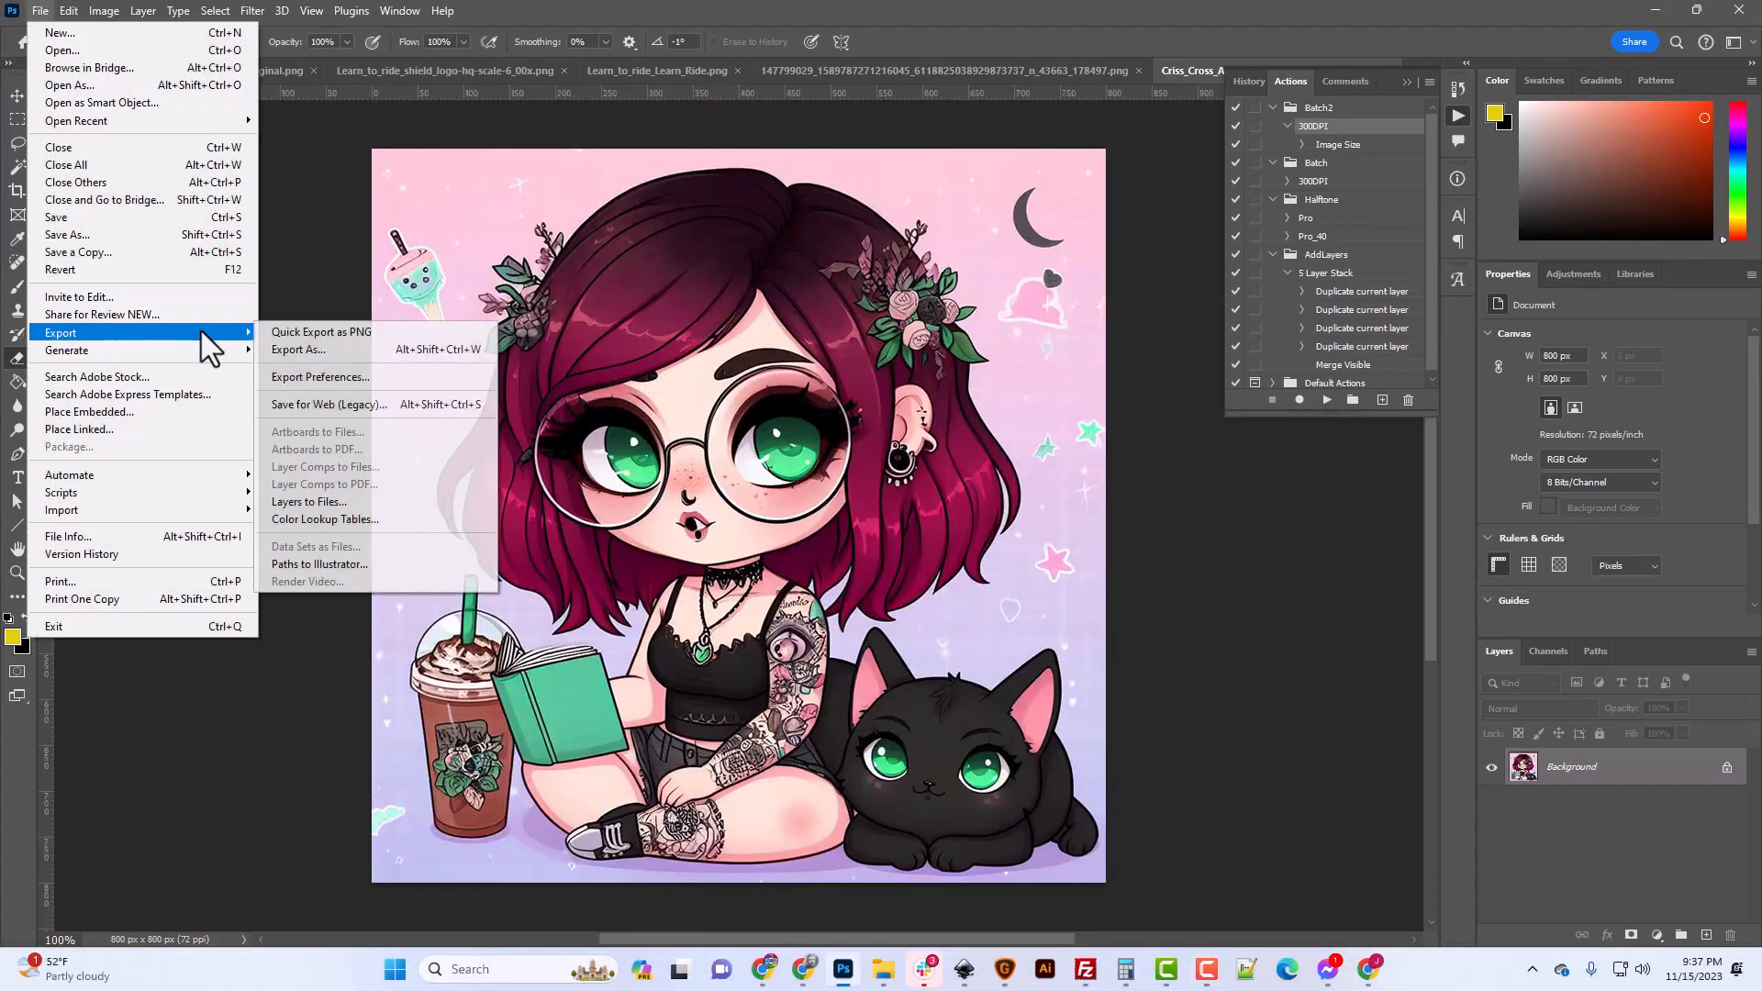
click(279, 332)
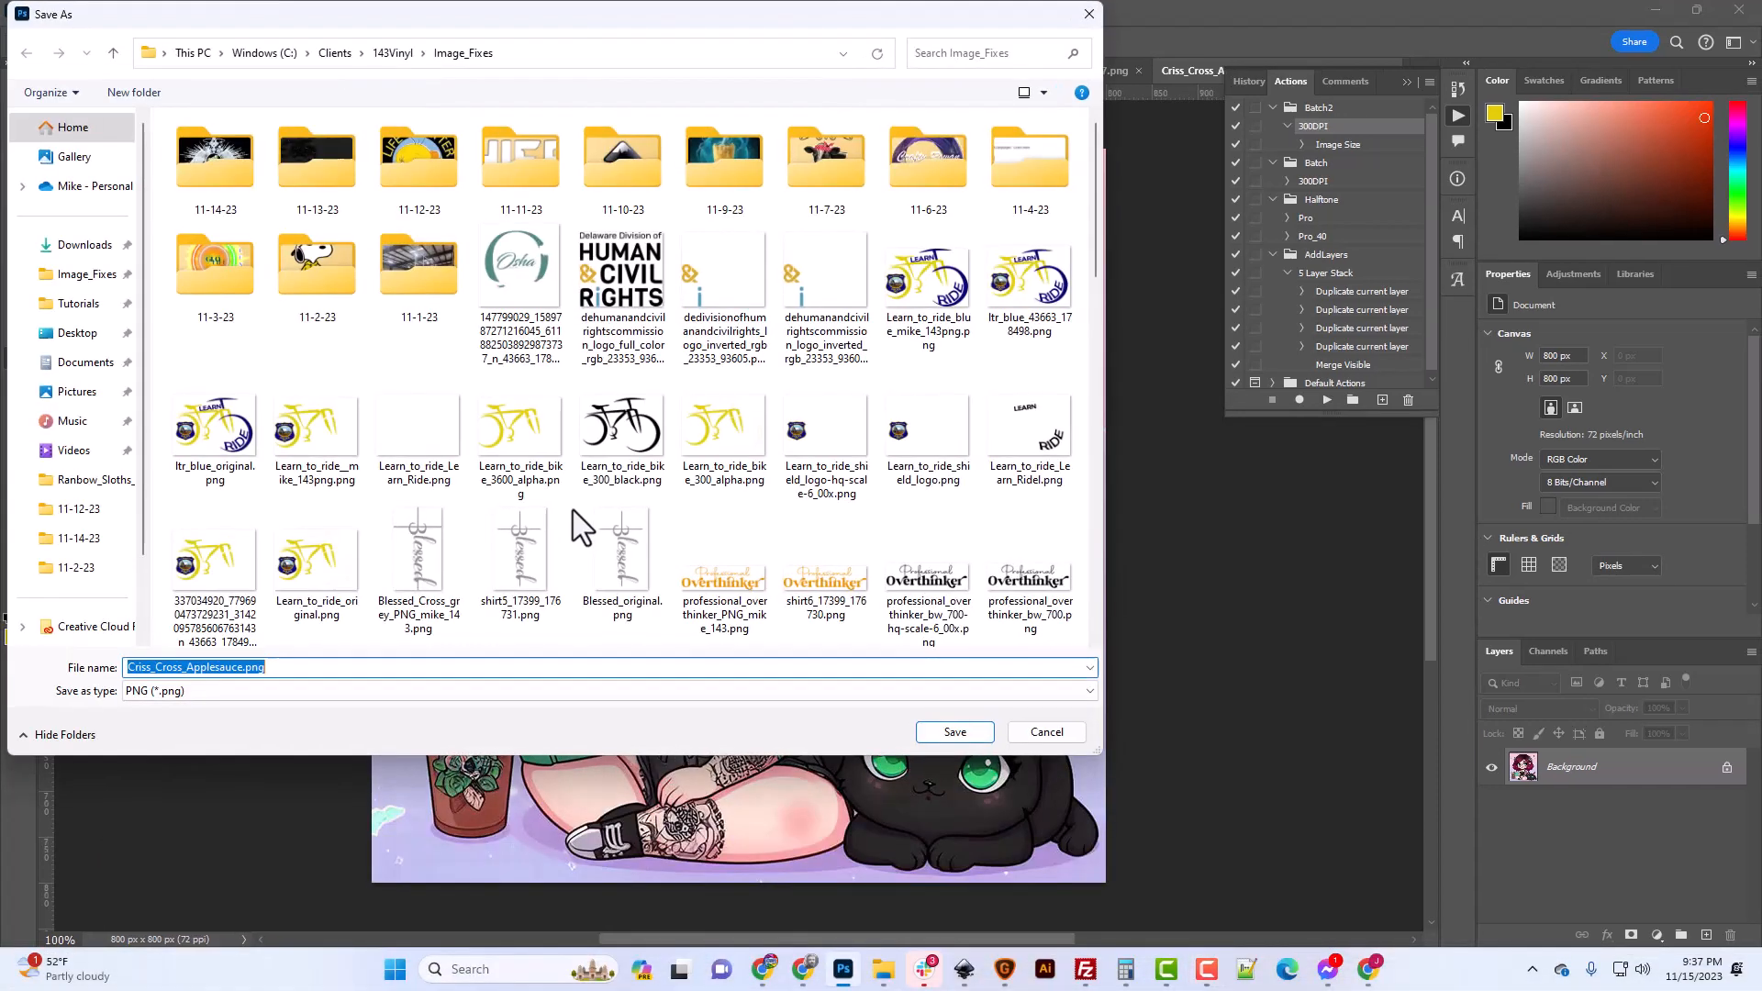
click(236, 667)
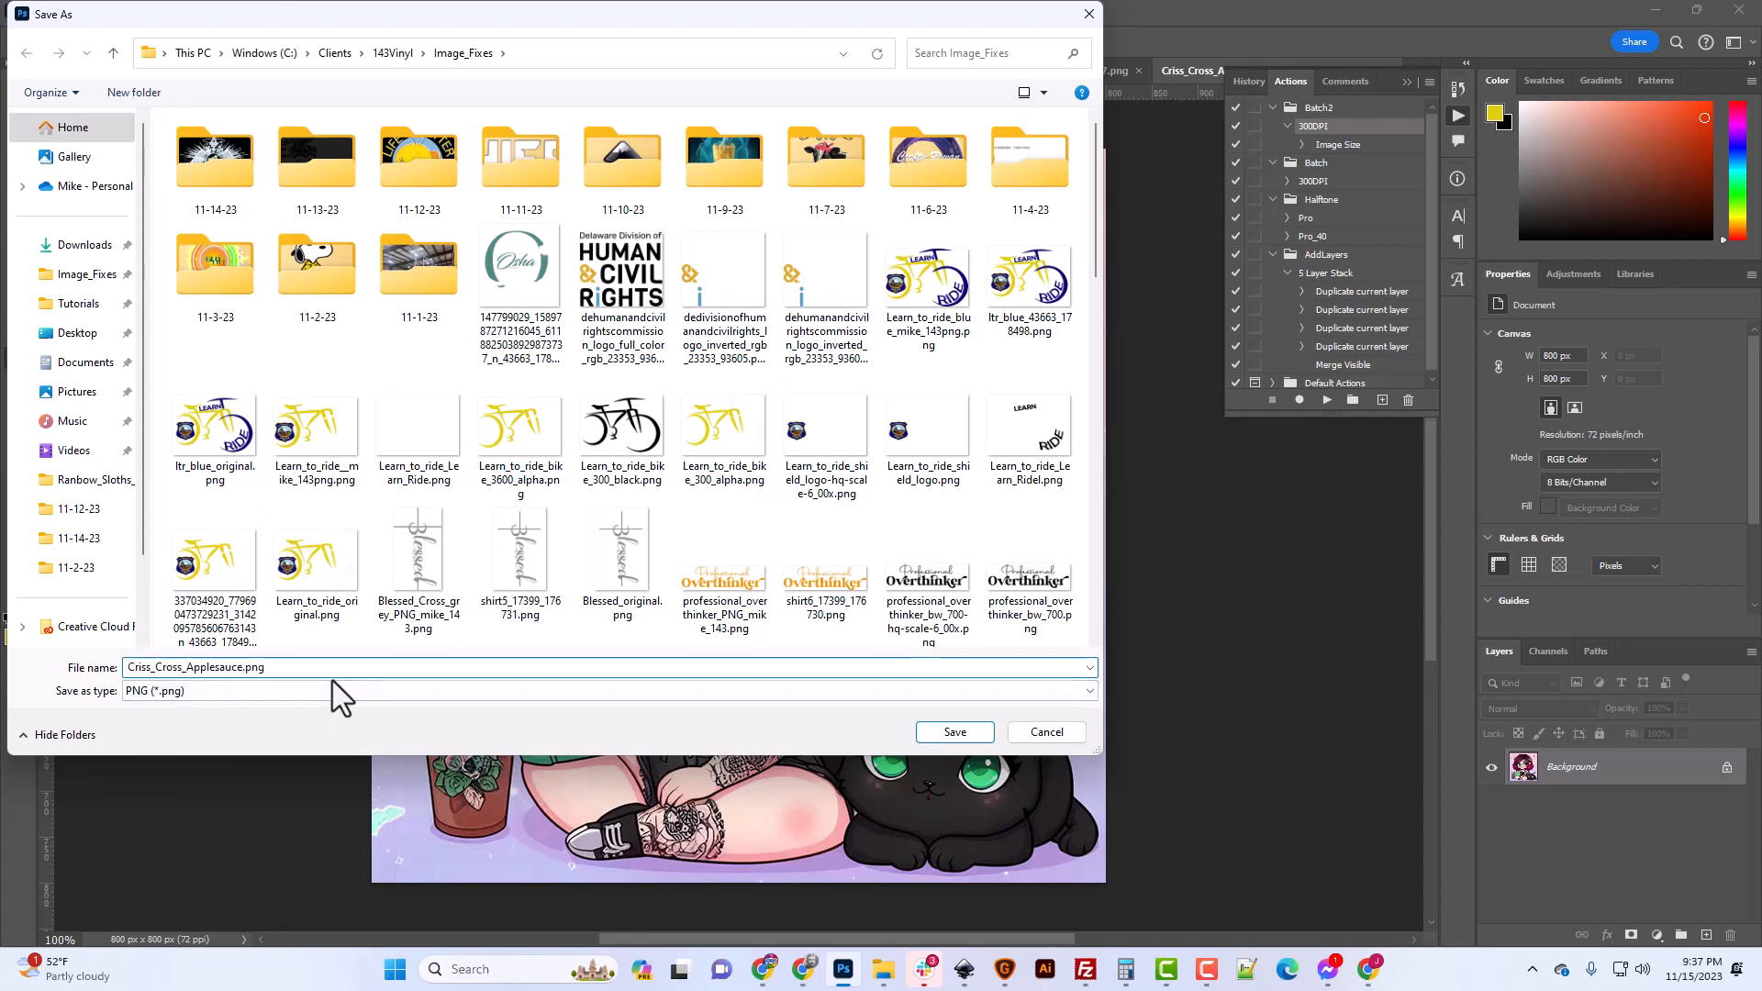
text(_)
text(800)
key(Return)
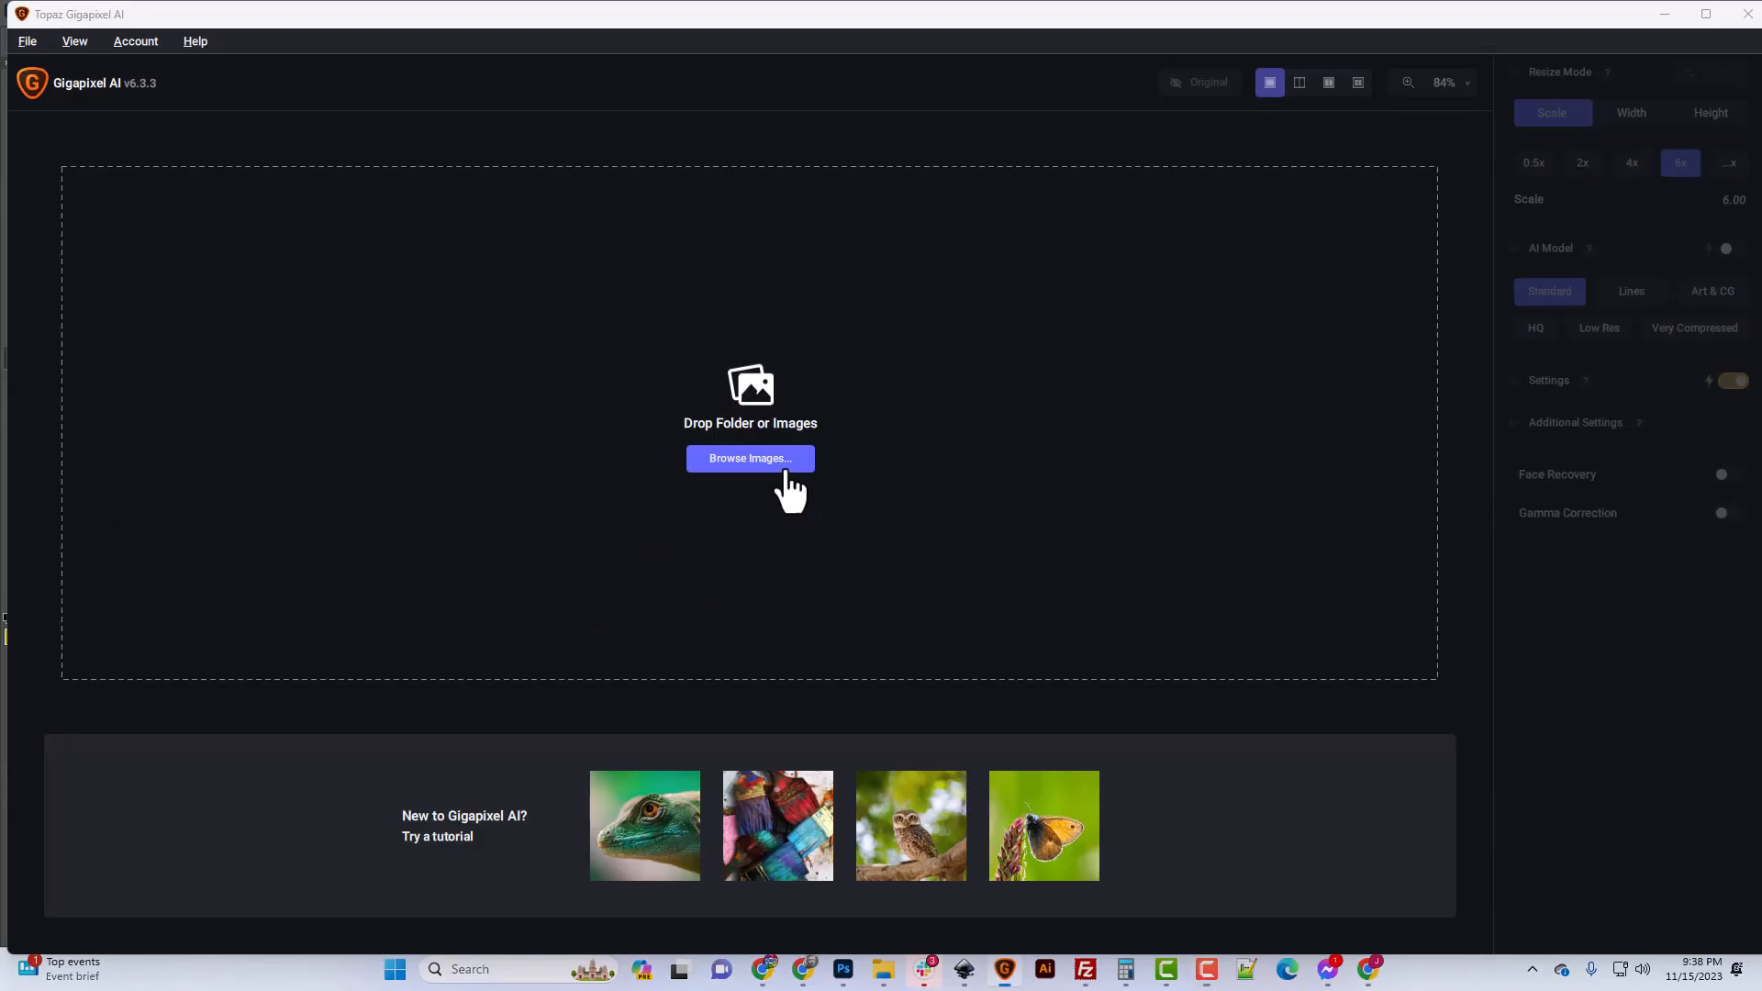
Load Criss_Cross_Applesauce_800.png into Topaz Gigapixel AI.
click(782, 464)
double_click(707, 315)
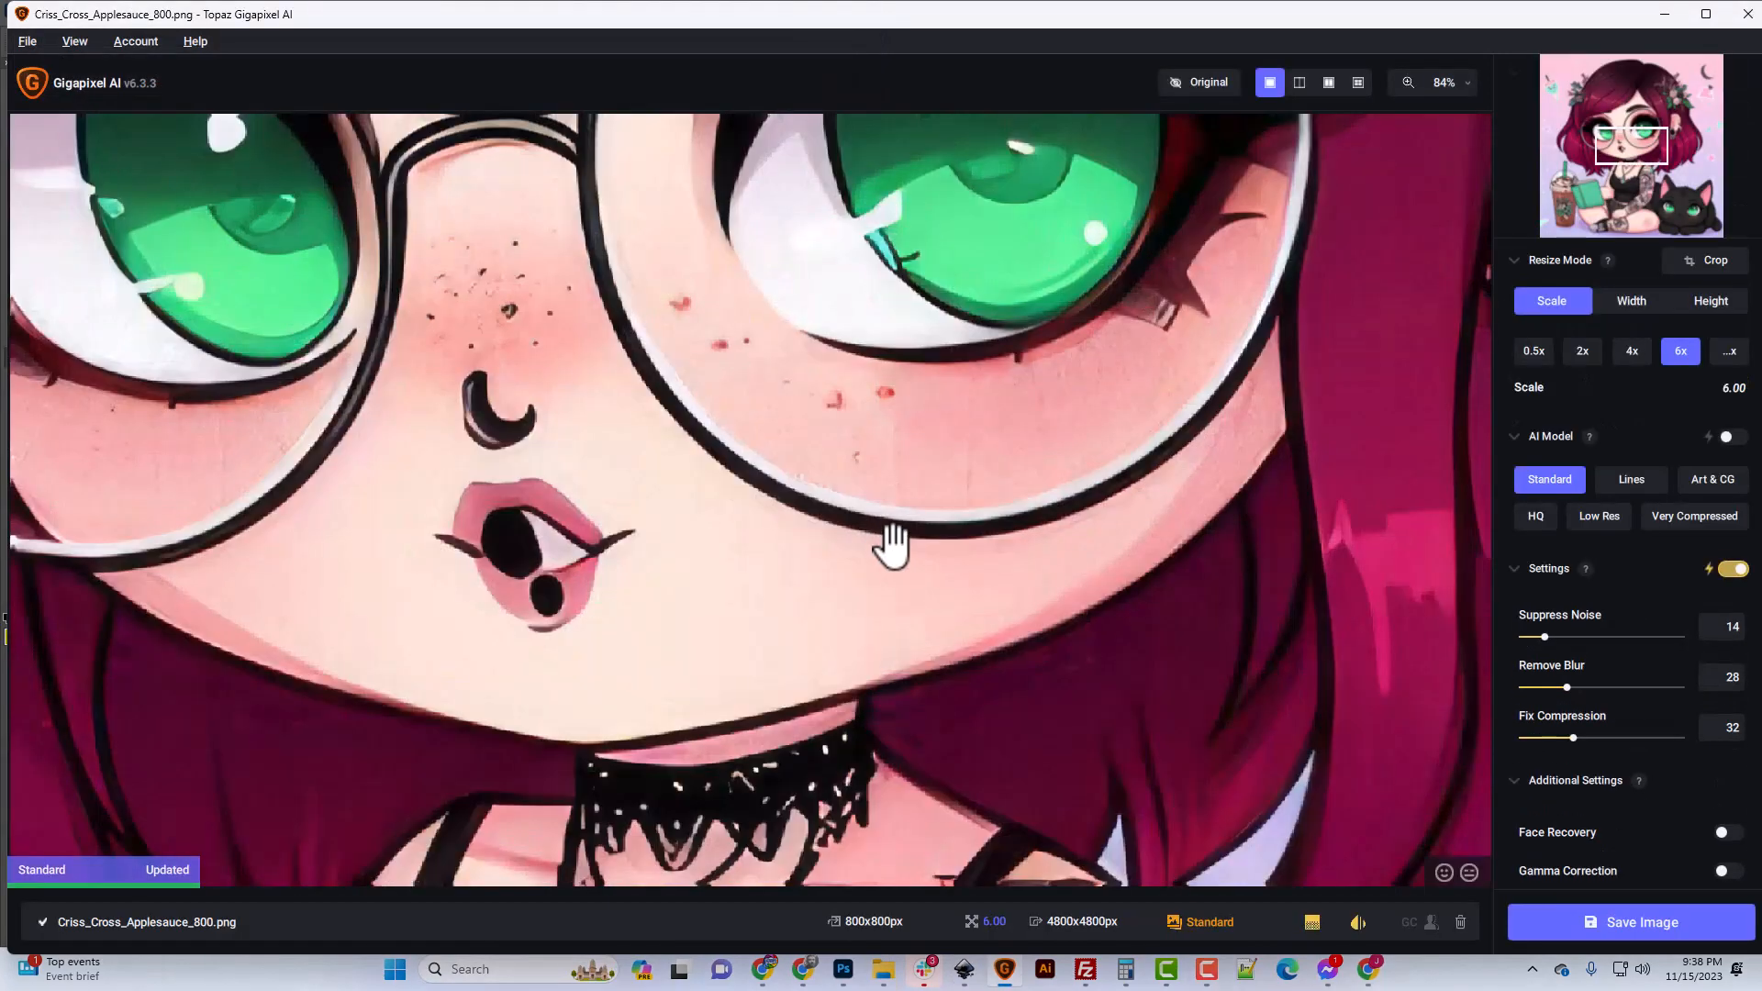
Compare the HQ, Standard and Art & CG AI models in the preview around the mouth, glasses and eyes.
click(1537, 519)
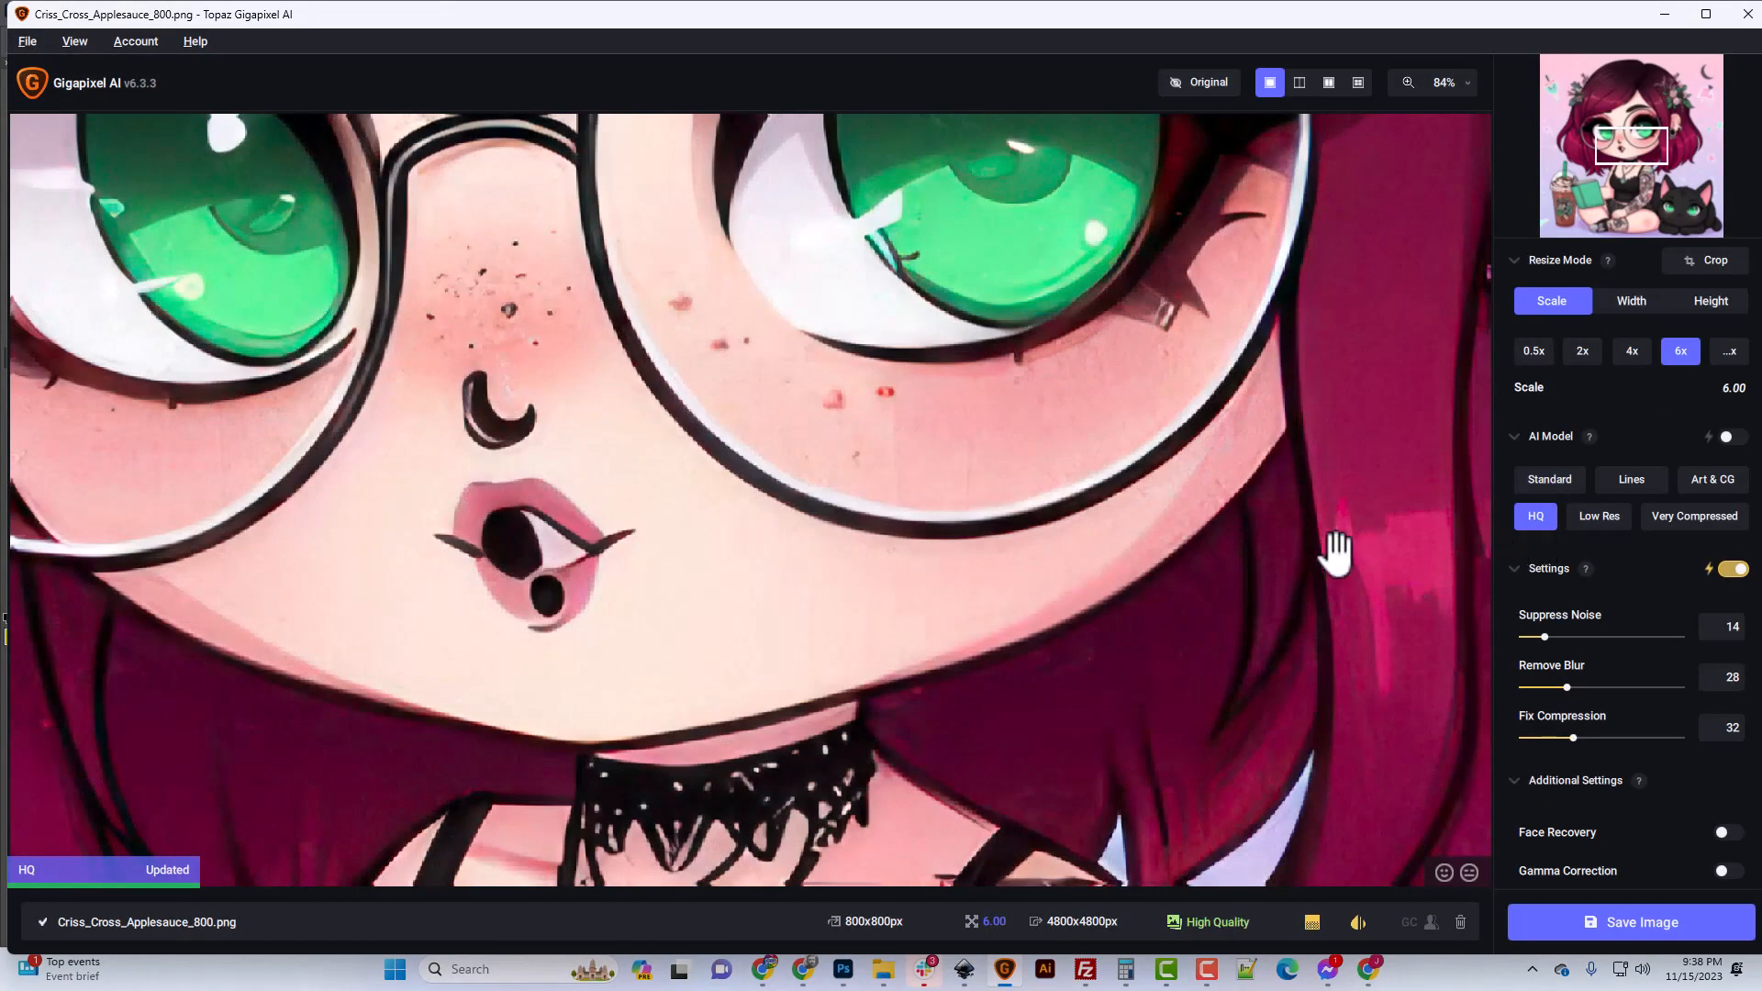
click(1551, 482)
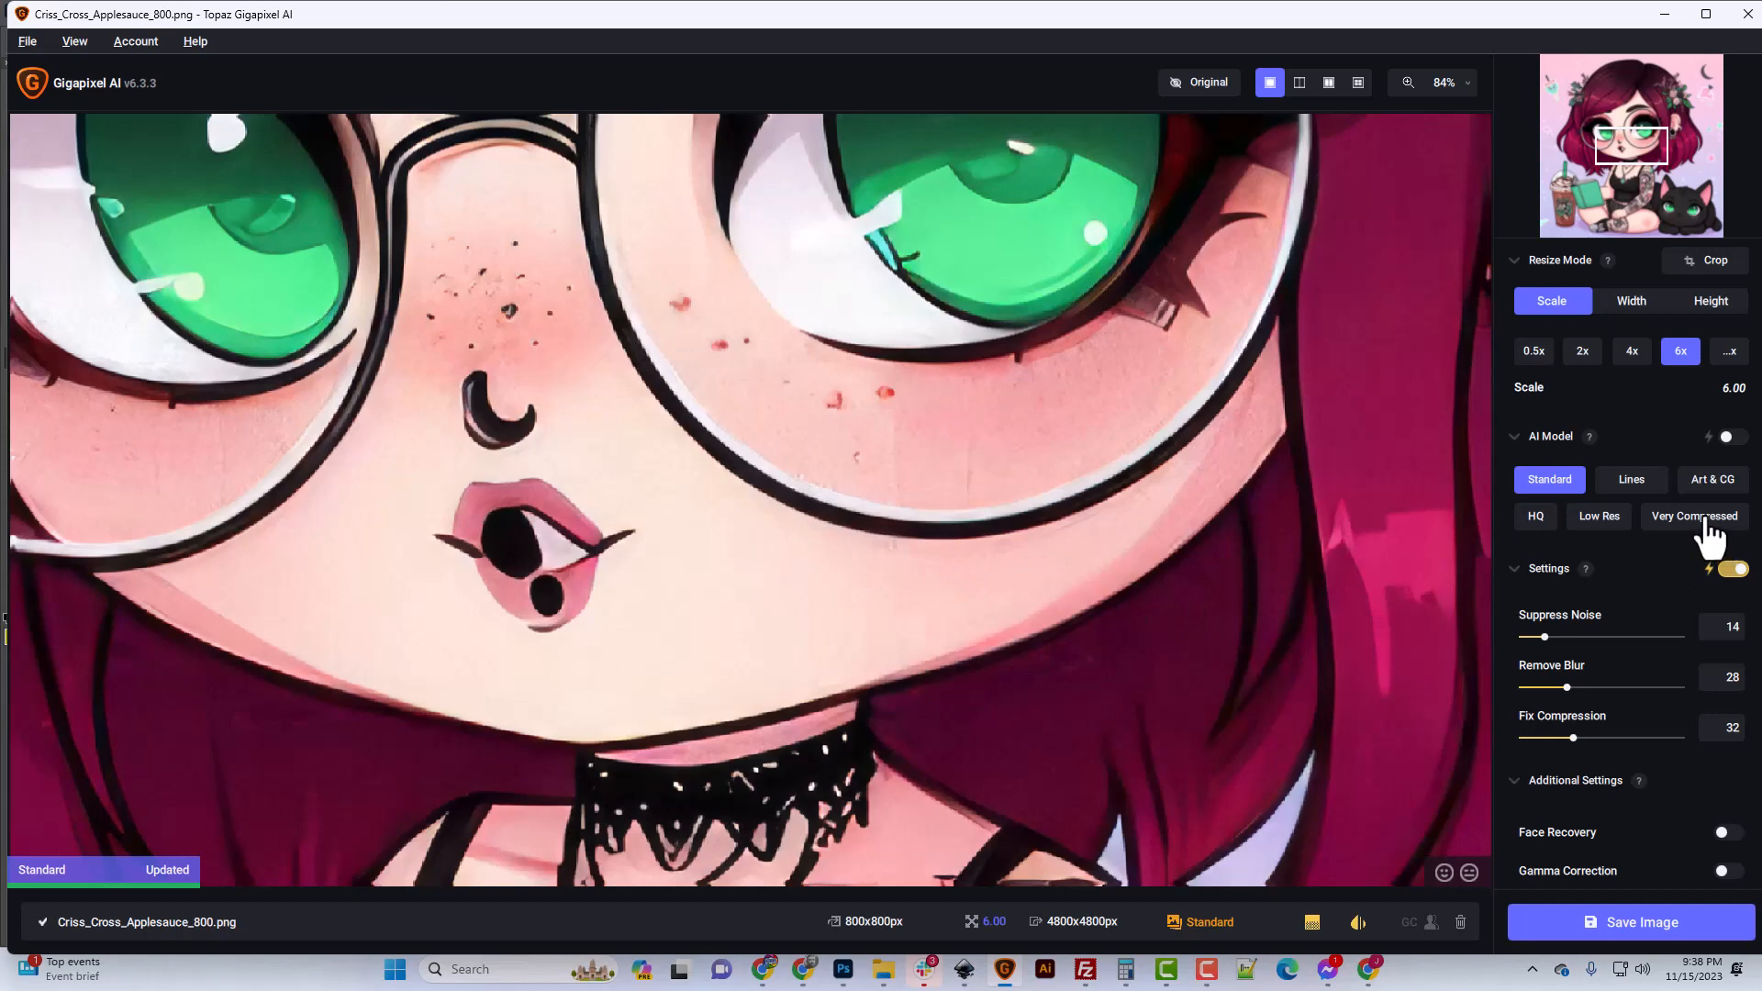
click(1713, 479)
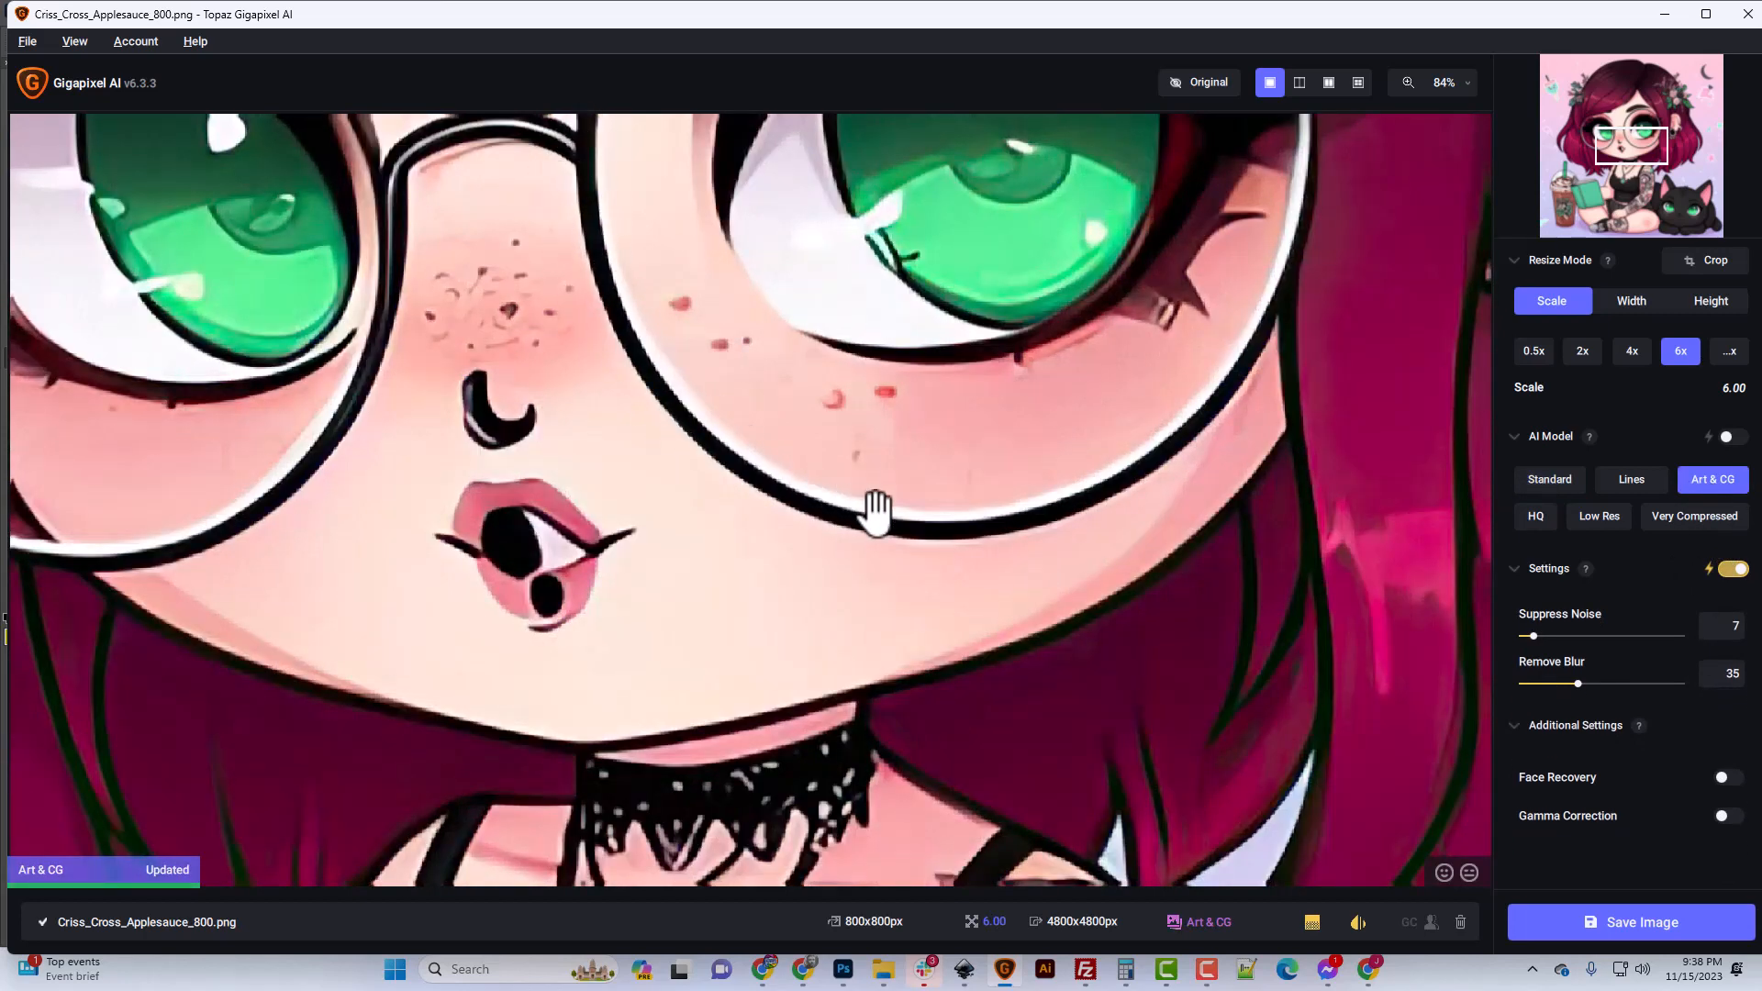
drag(926, 448, 898, 636)
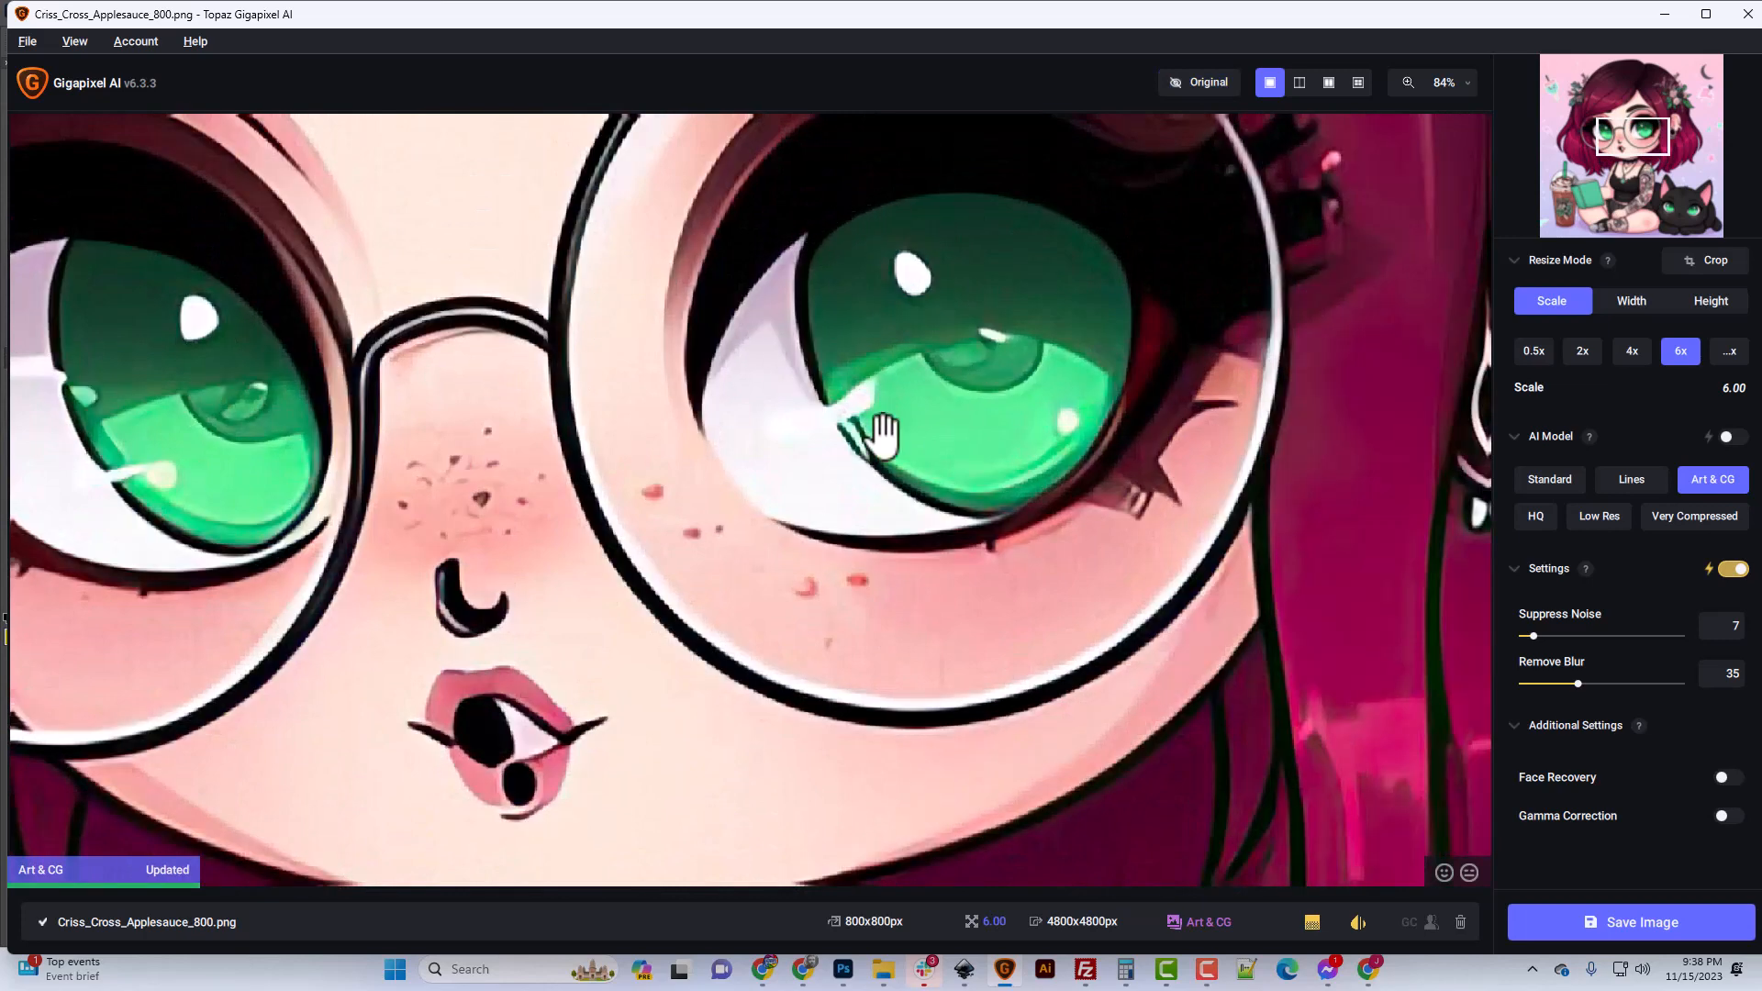
click(1547, 484)
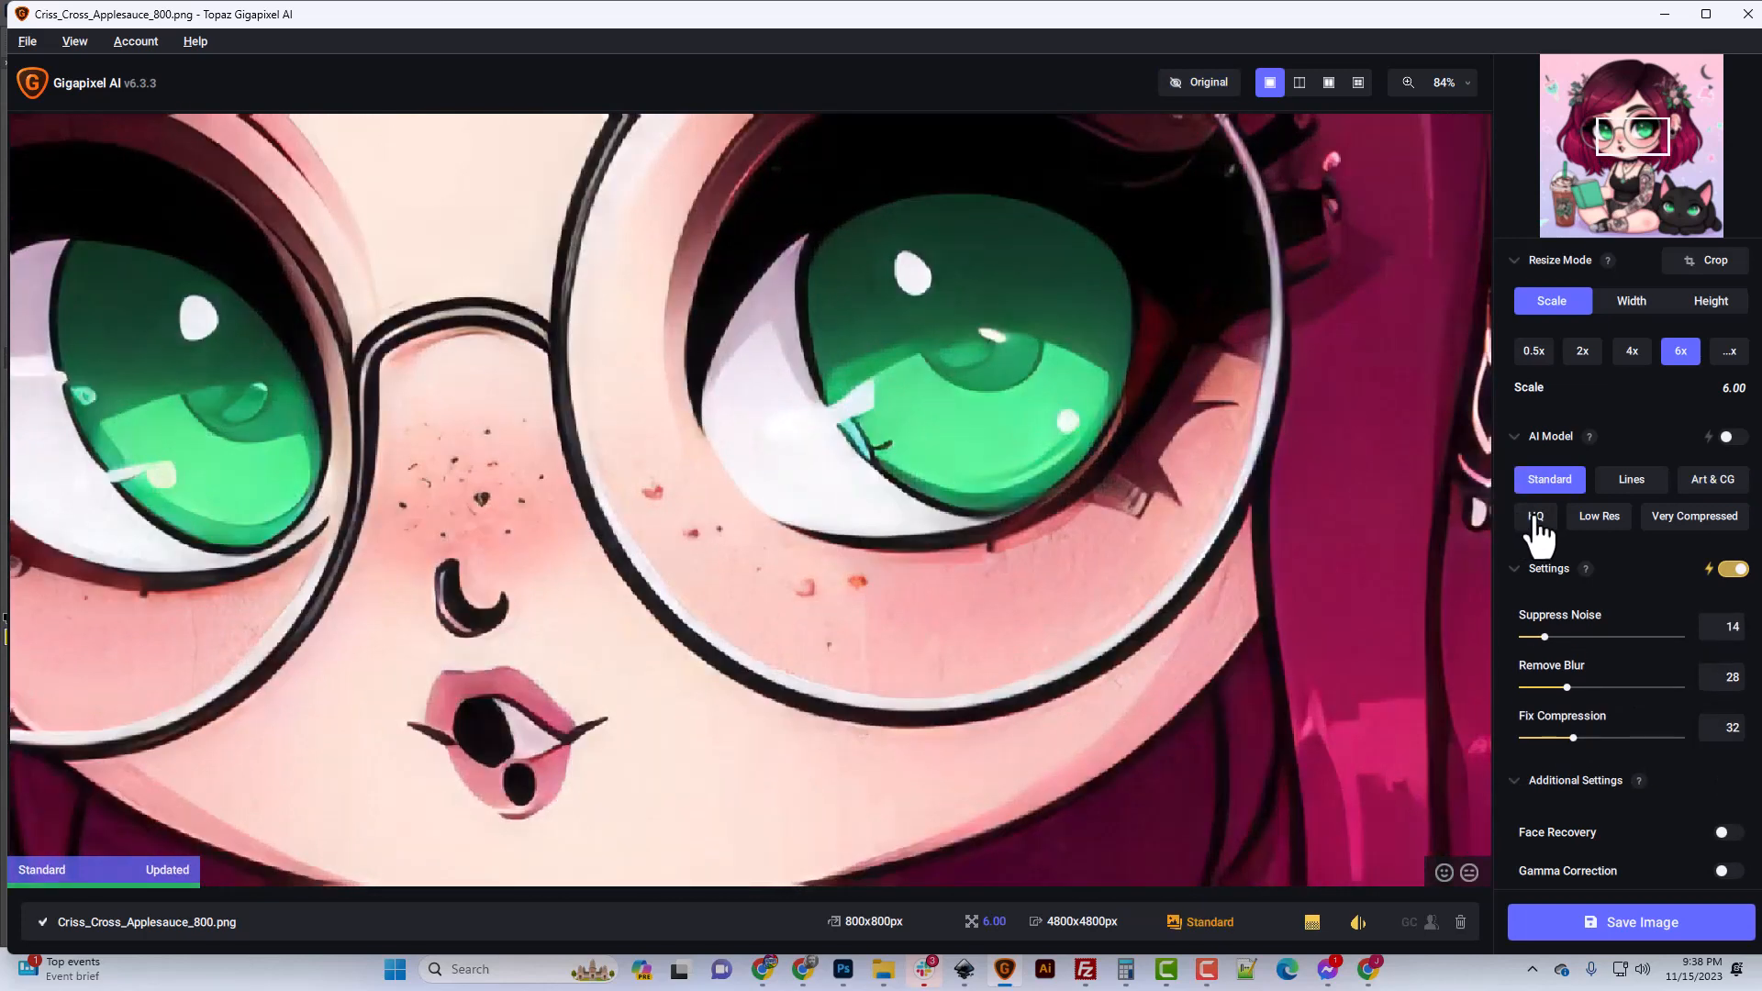
click(1536, 517)
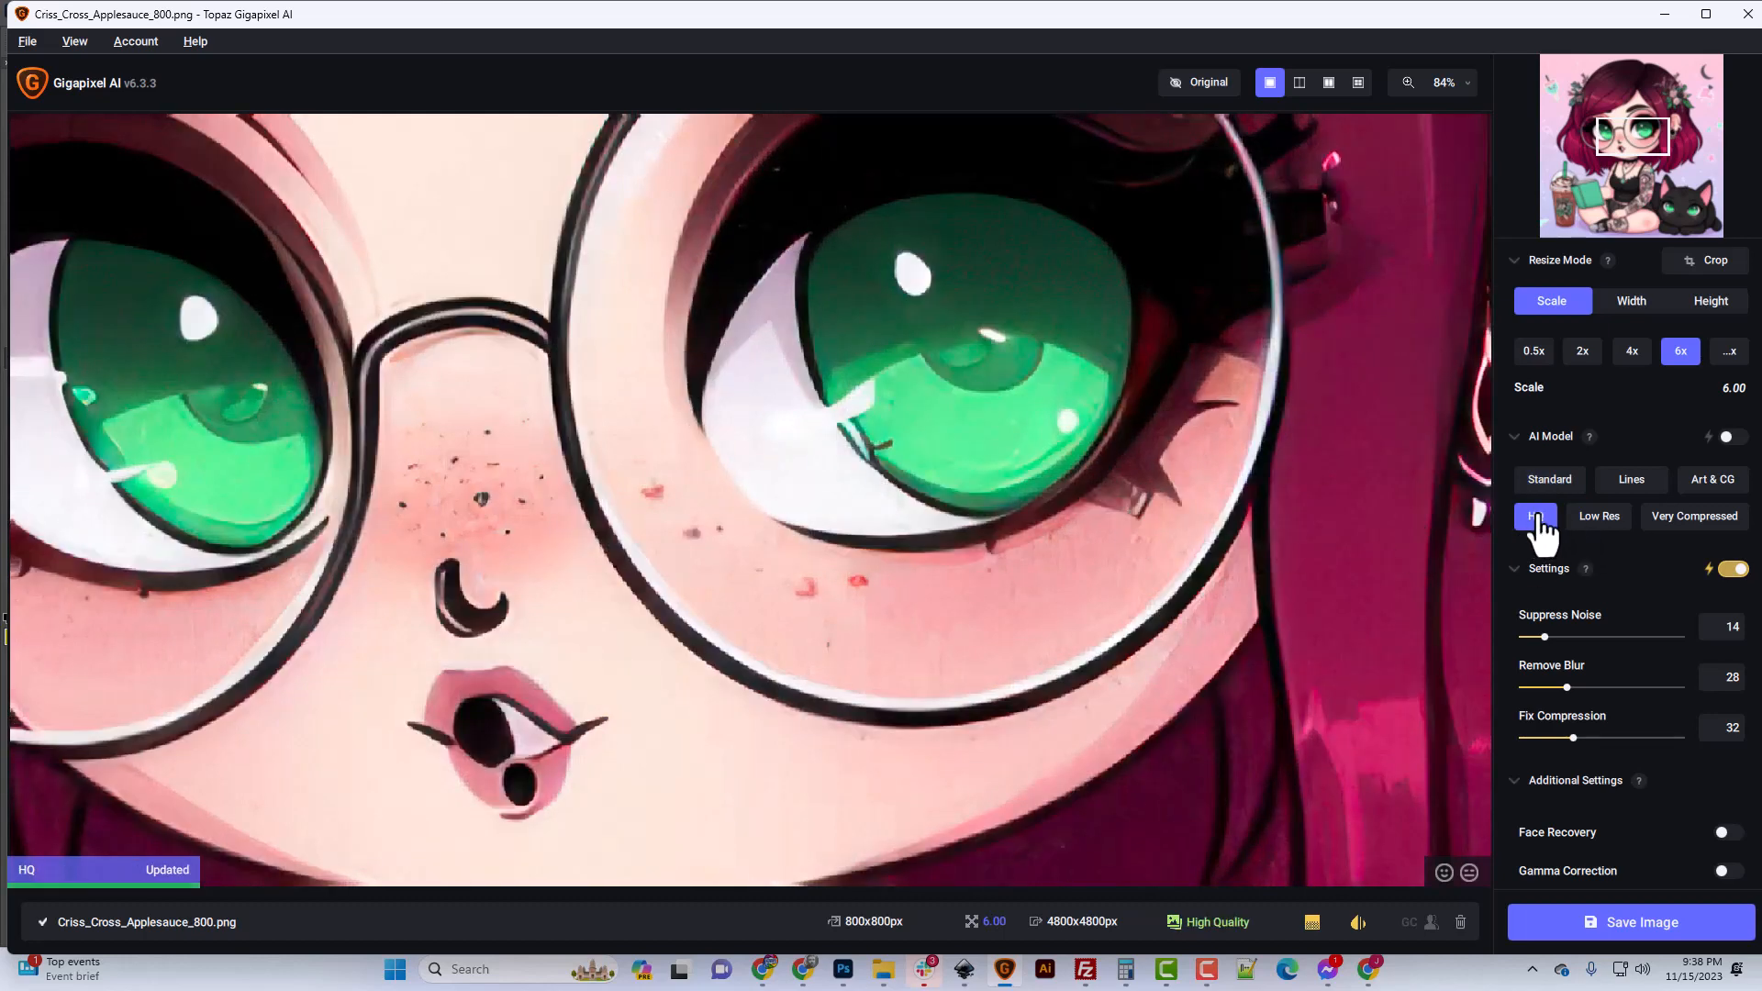
Choose the Standard AI model and save the image upscaled at 6x.
click(1546, 483)
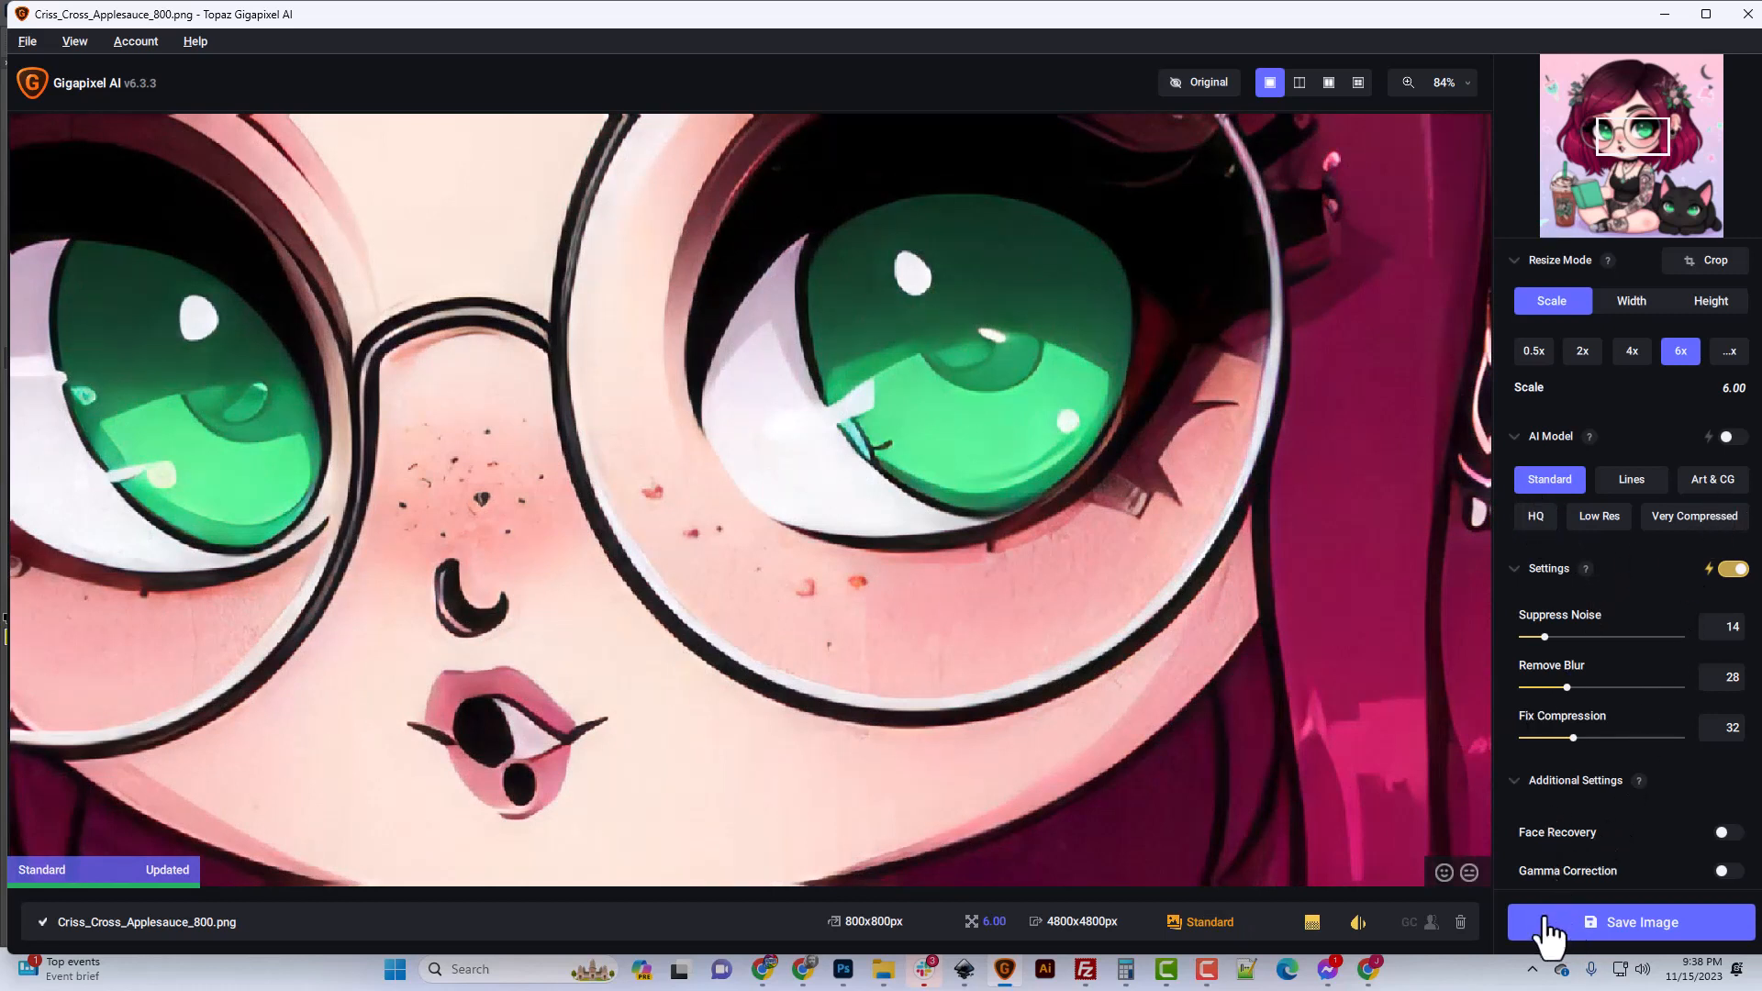
click(1641, 923)
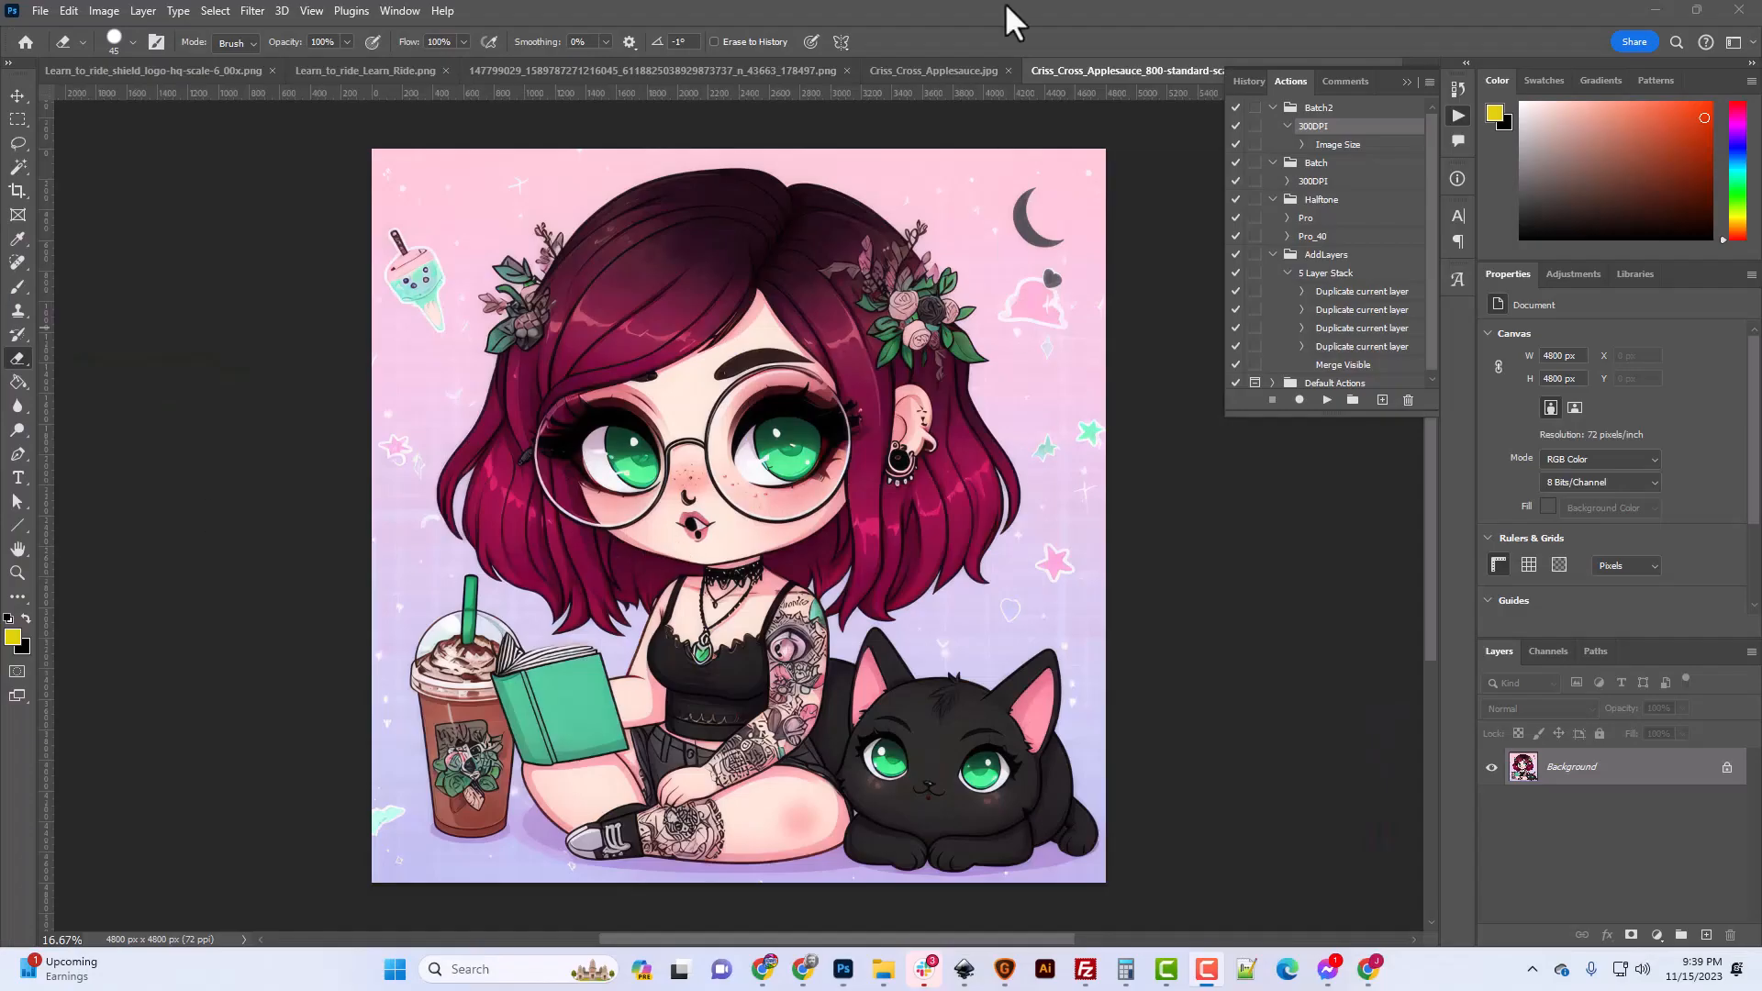
Inspect the upscaled artwork in Photoshop up close, covering the face, freckles, glasses and eyes.
key(ctrl+plus)
key(ctrl+plus)
key(ctrl+plus)
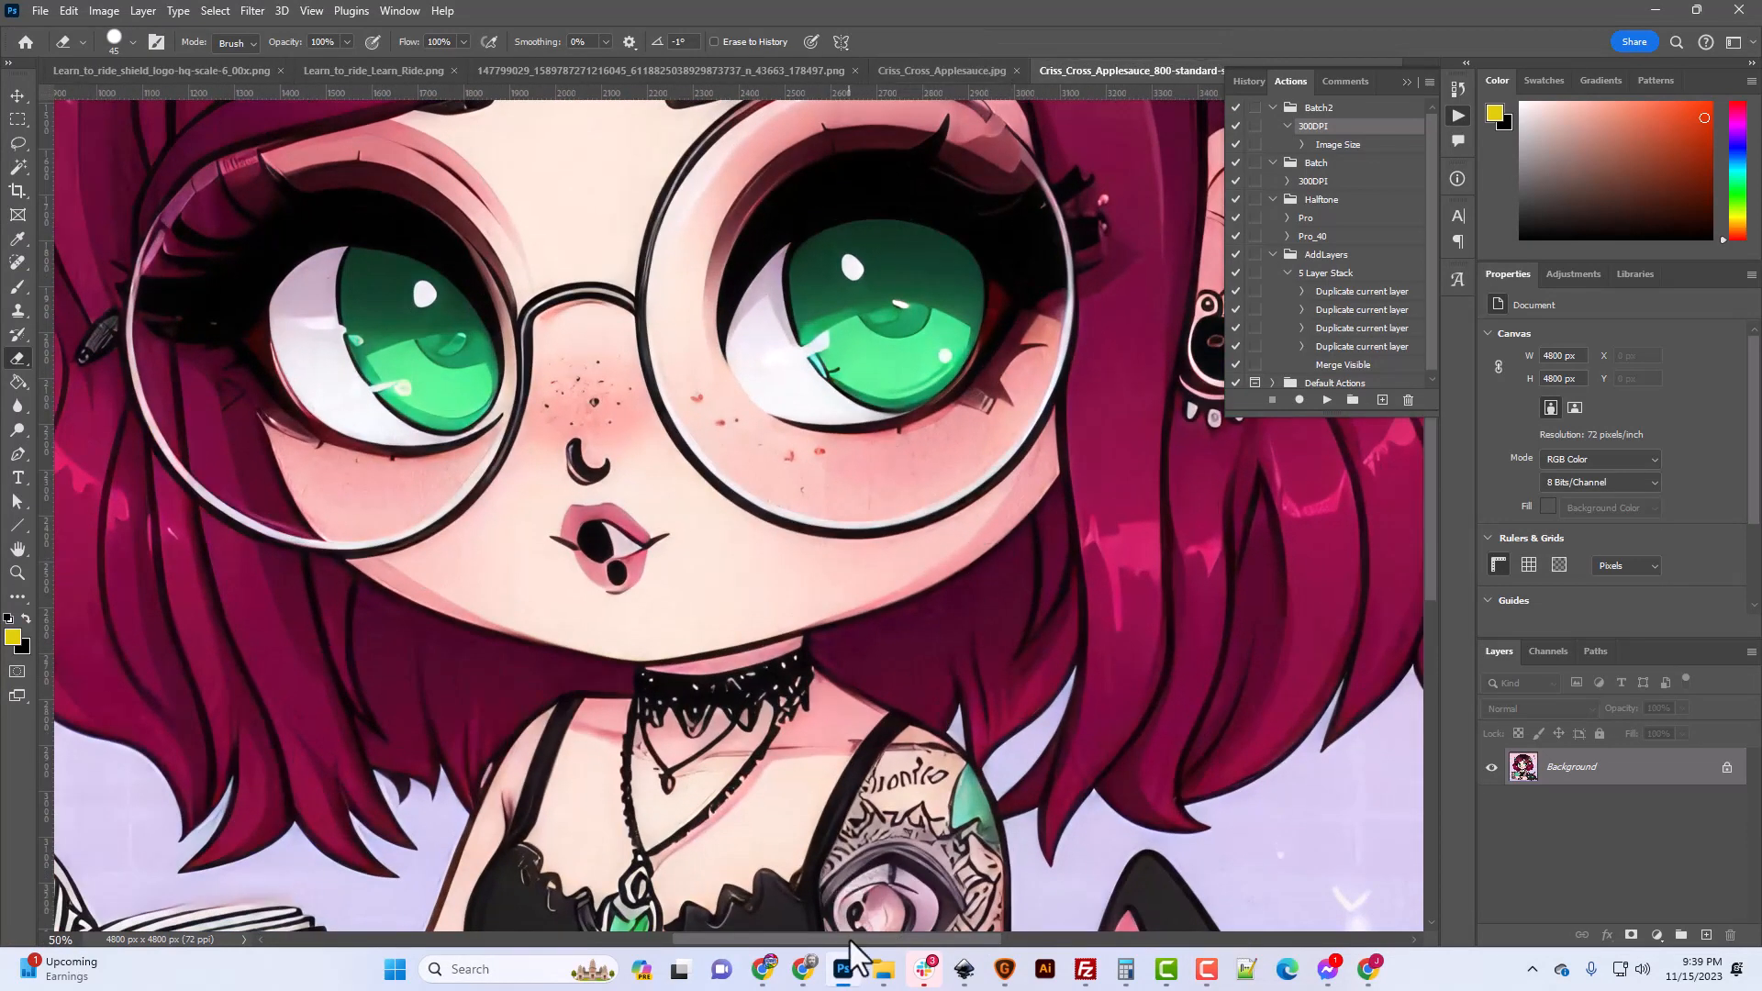
drag(850, 938, 813, 933)
key(ctrl+plus)
scroll(844, 879, up, 3)
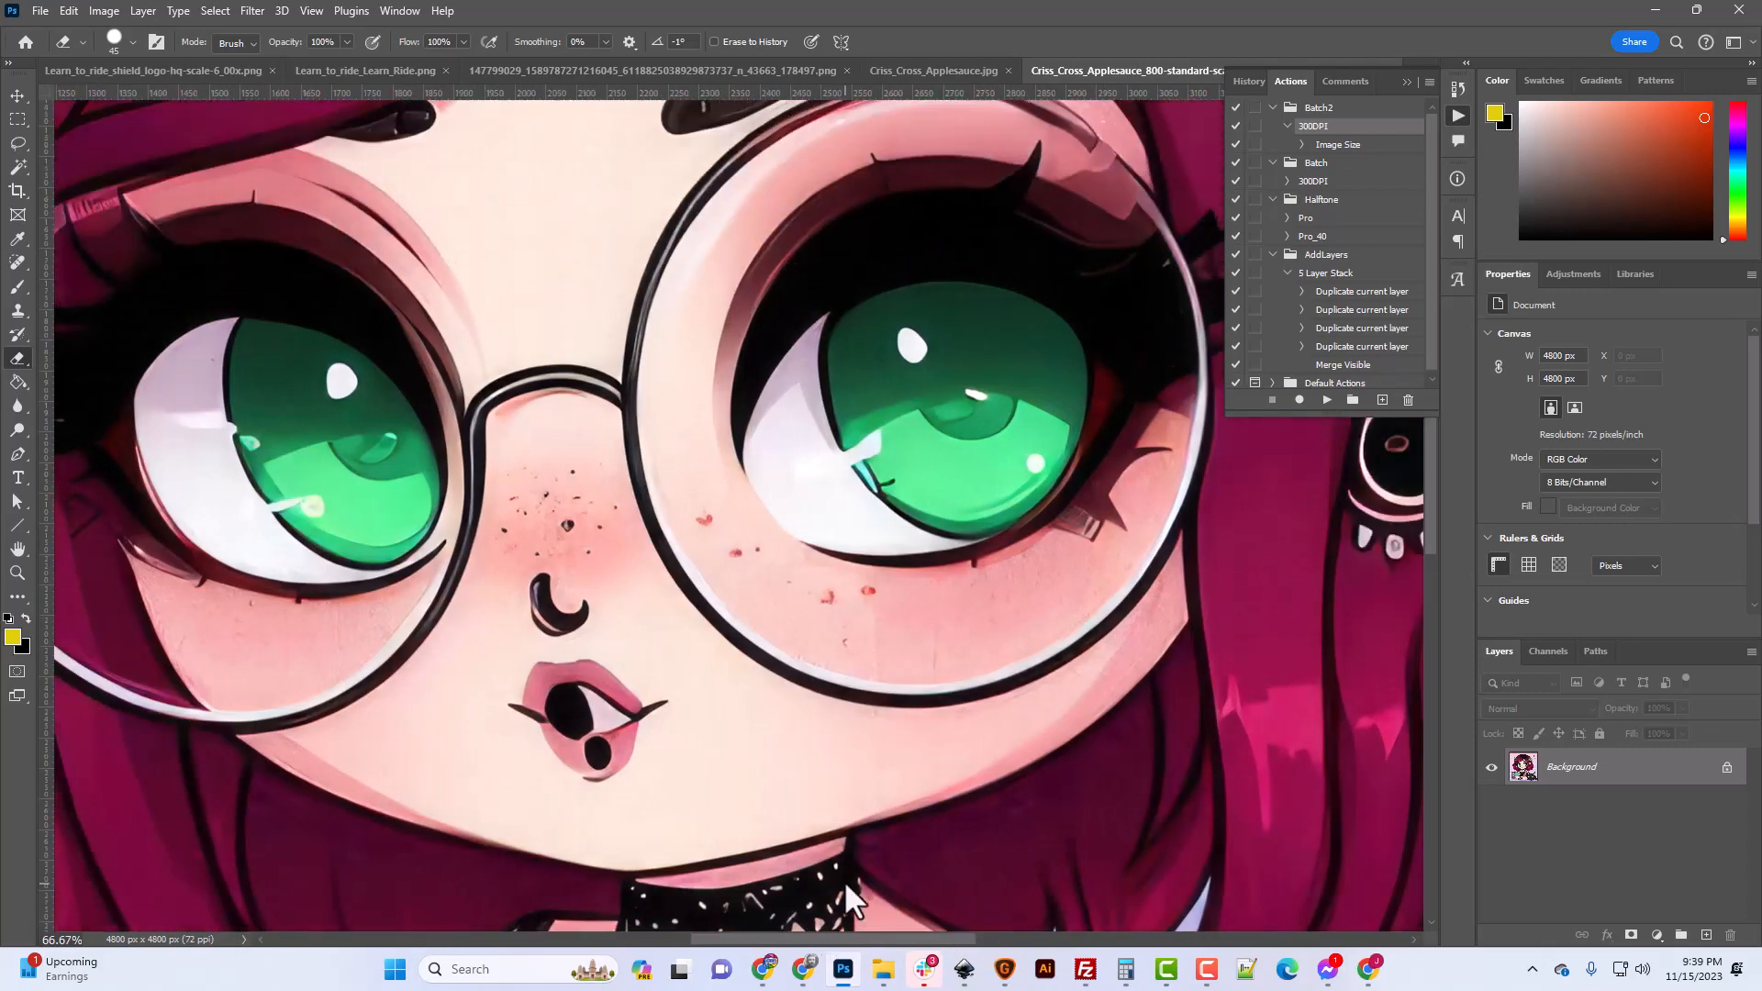
key(ctrl+plus)
key(ctrl+plus)
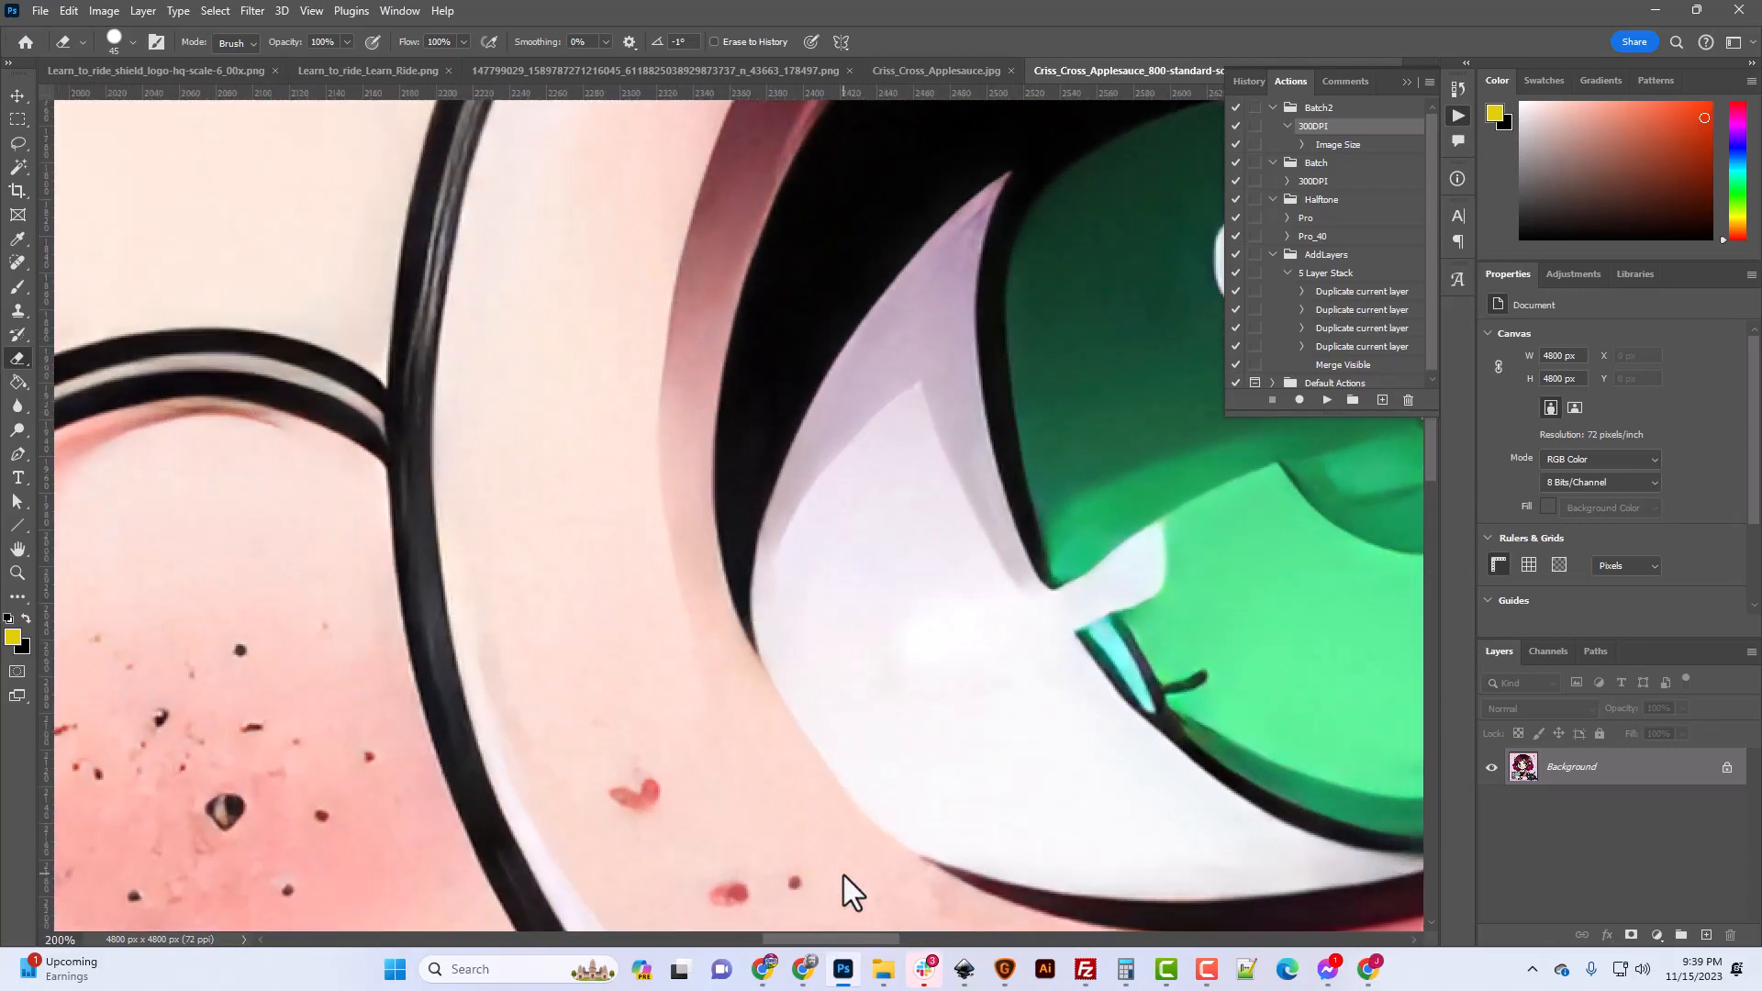
key(ctrl+minus)
key(ctrl+minus)
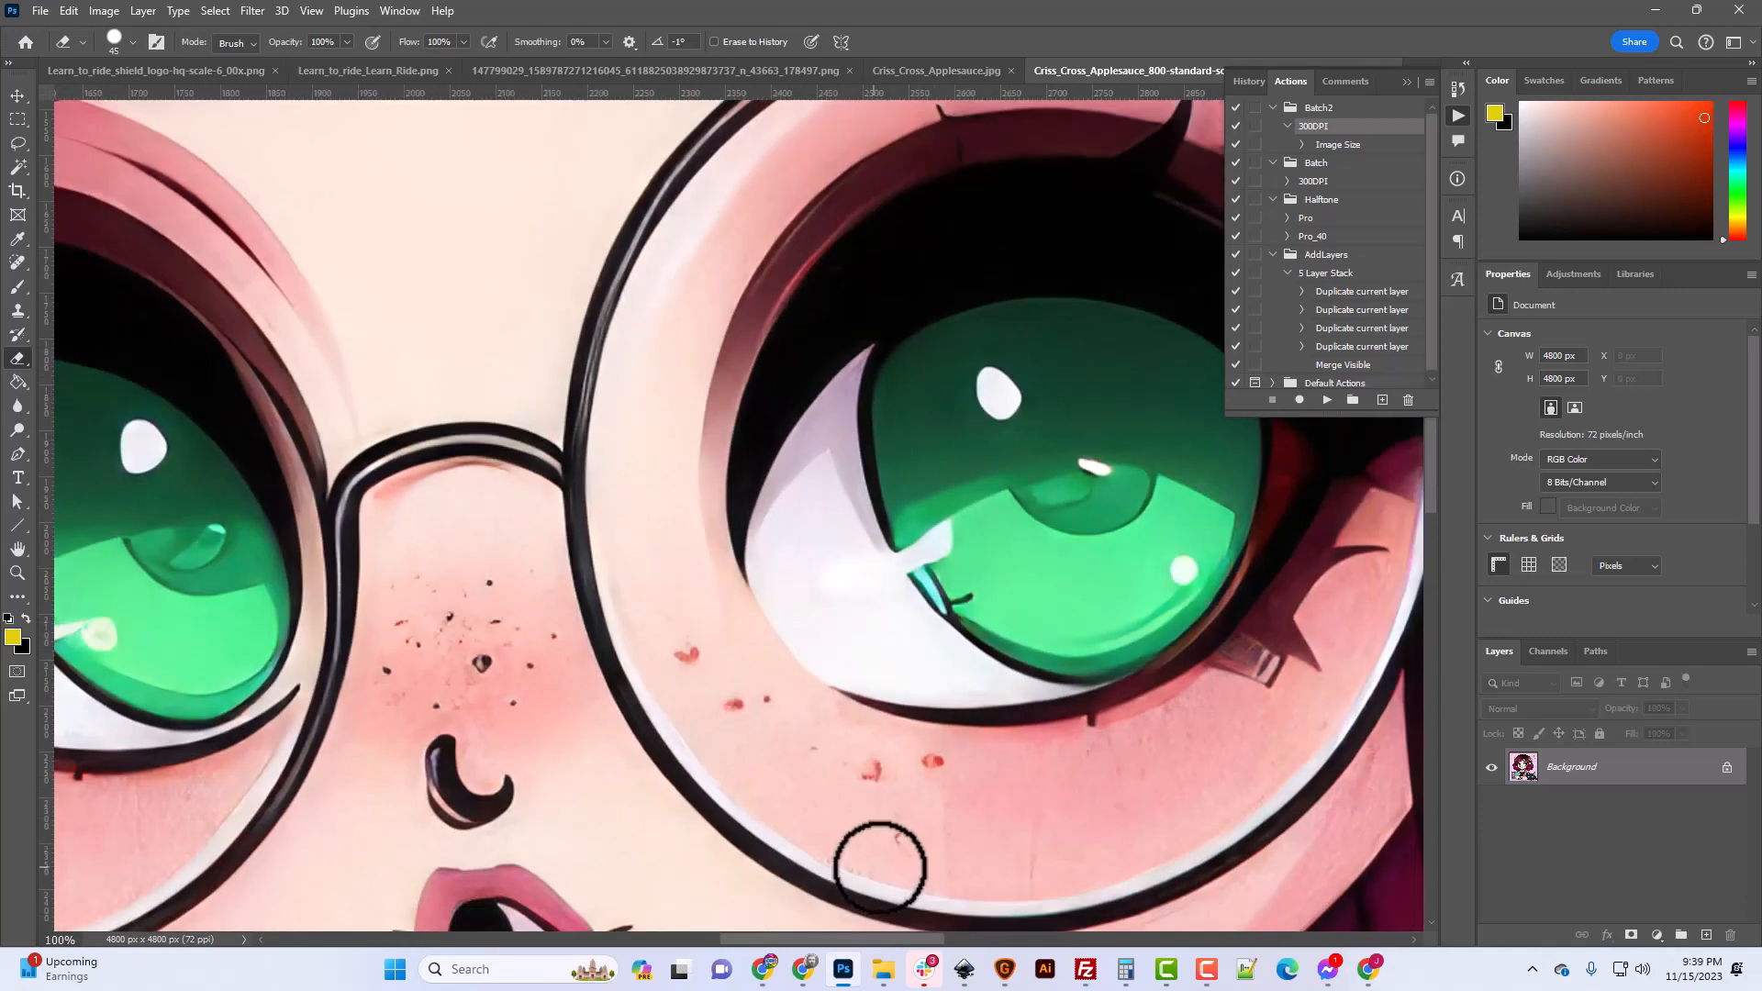
Switch to Topaz Gigapixel AI, set the preview zoom to 100% and check the processed image's entry.
click(1006, 970)
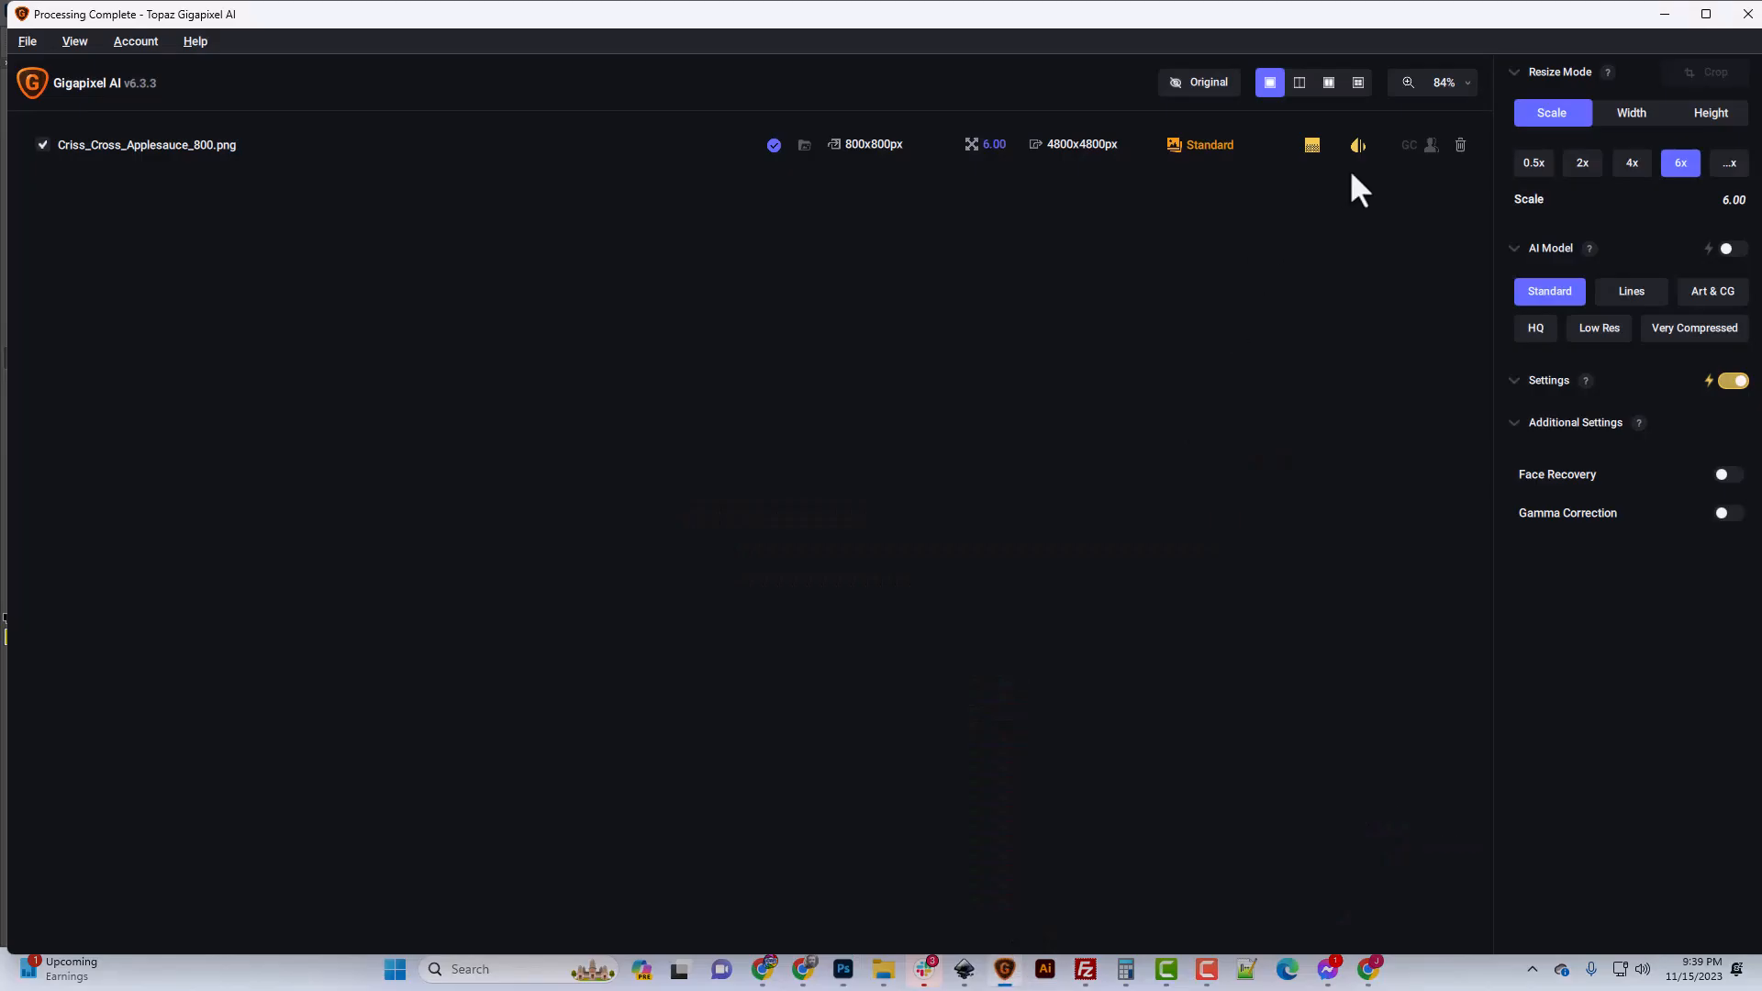
click(1454, 85)
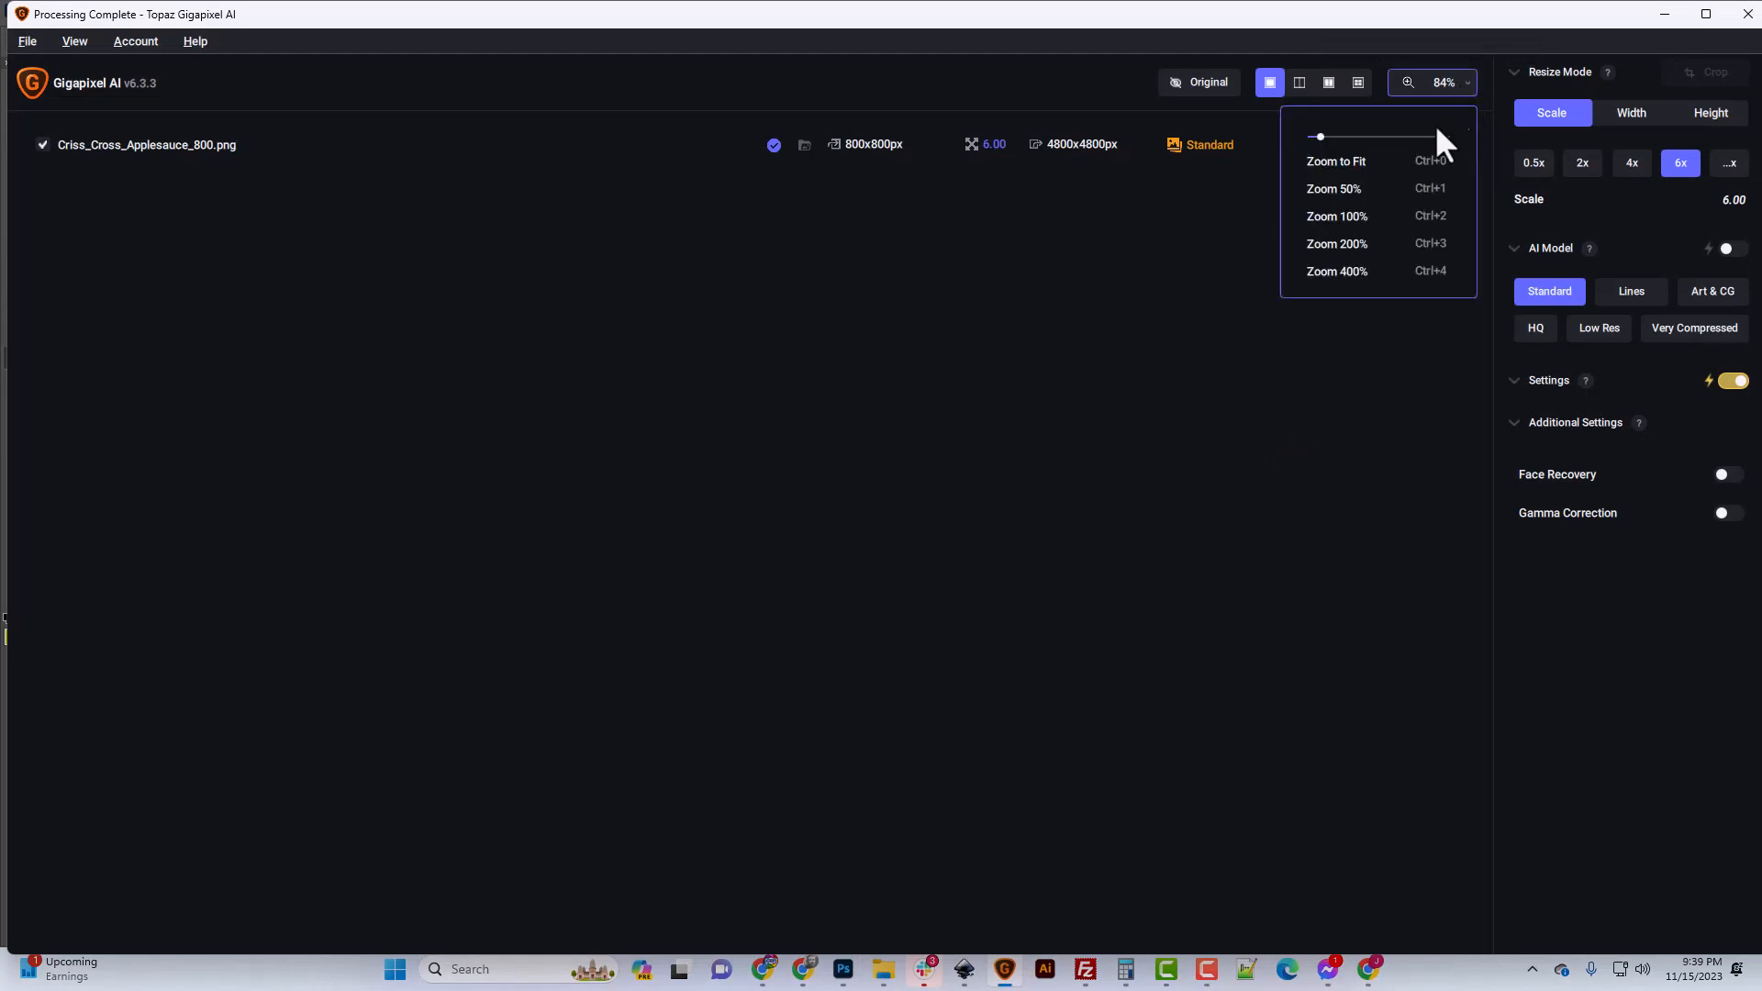
click(1368, 217)
click(861, 144)
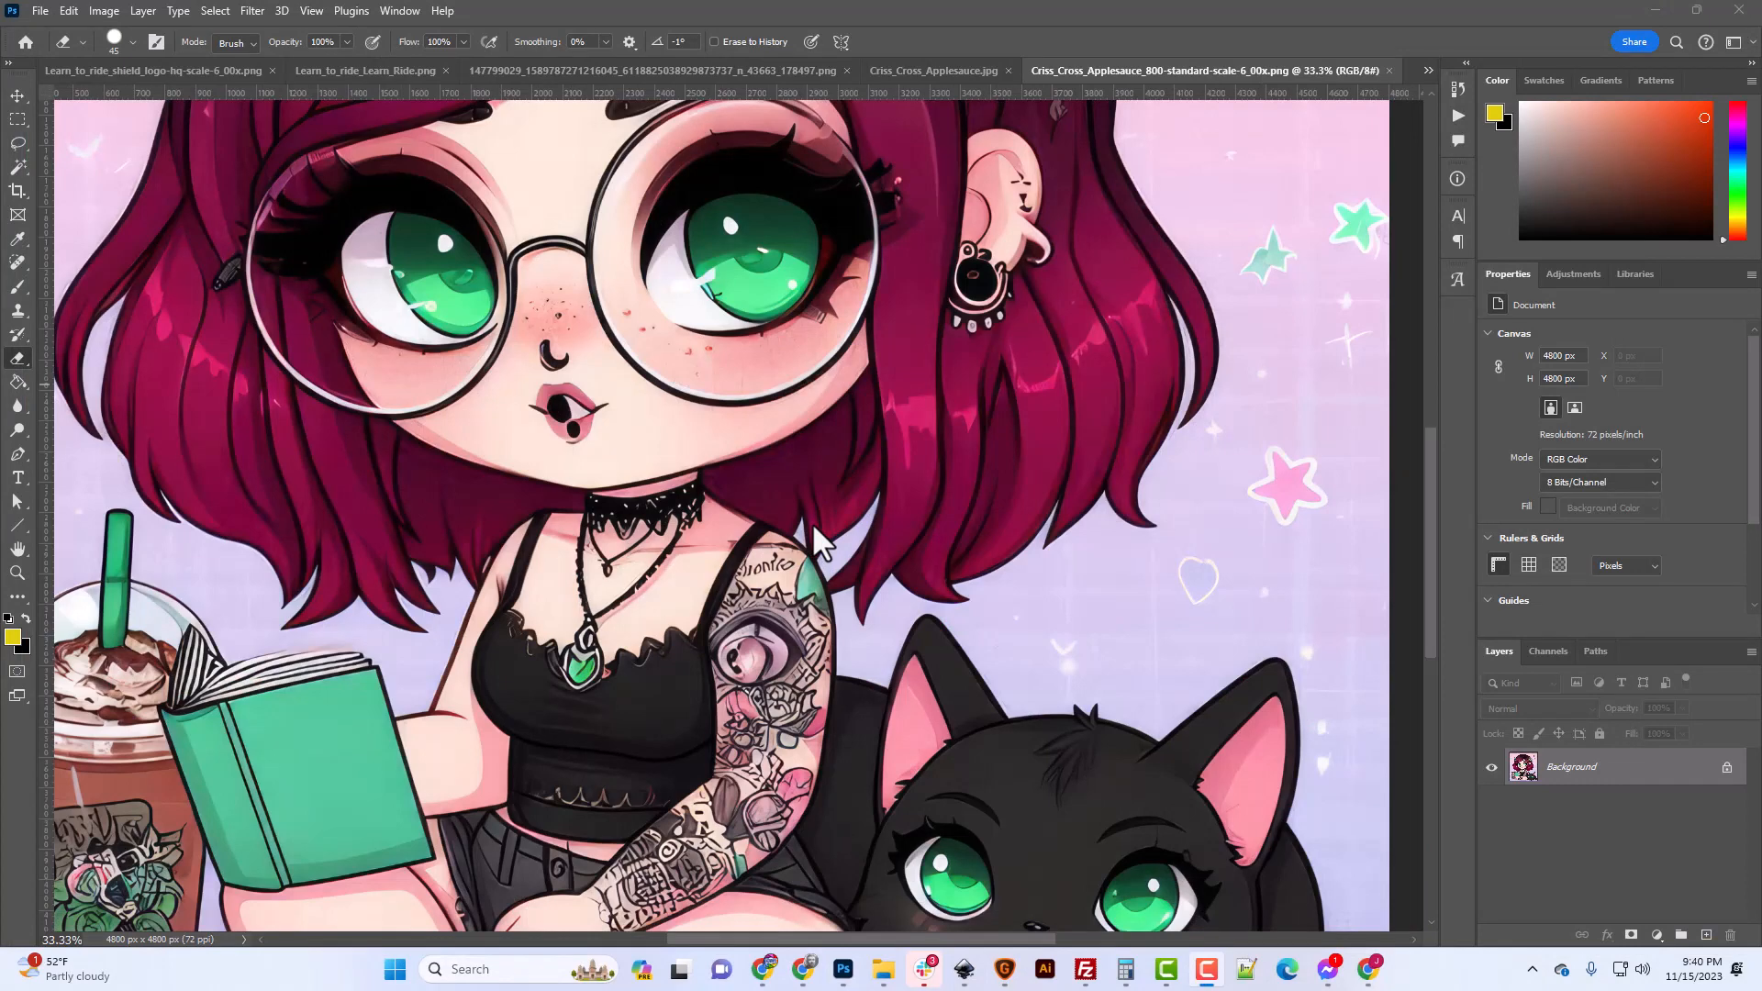
In Photoshop, unlock the Background layer of the upscaled artwork and duplicate it within the same document.
key(ctrl+minus)
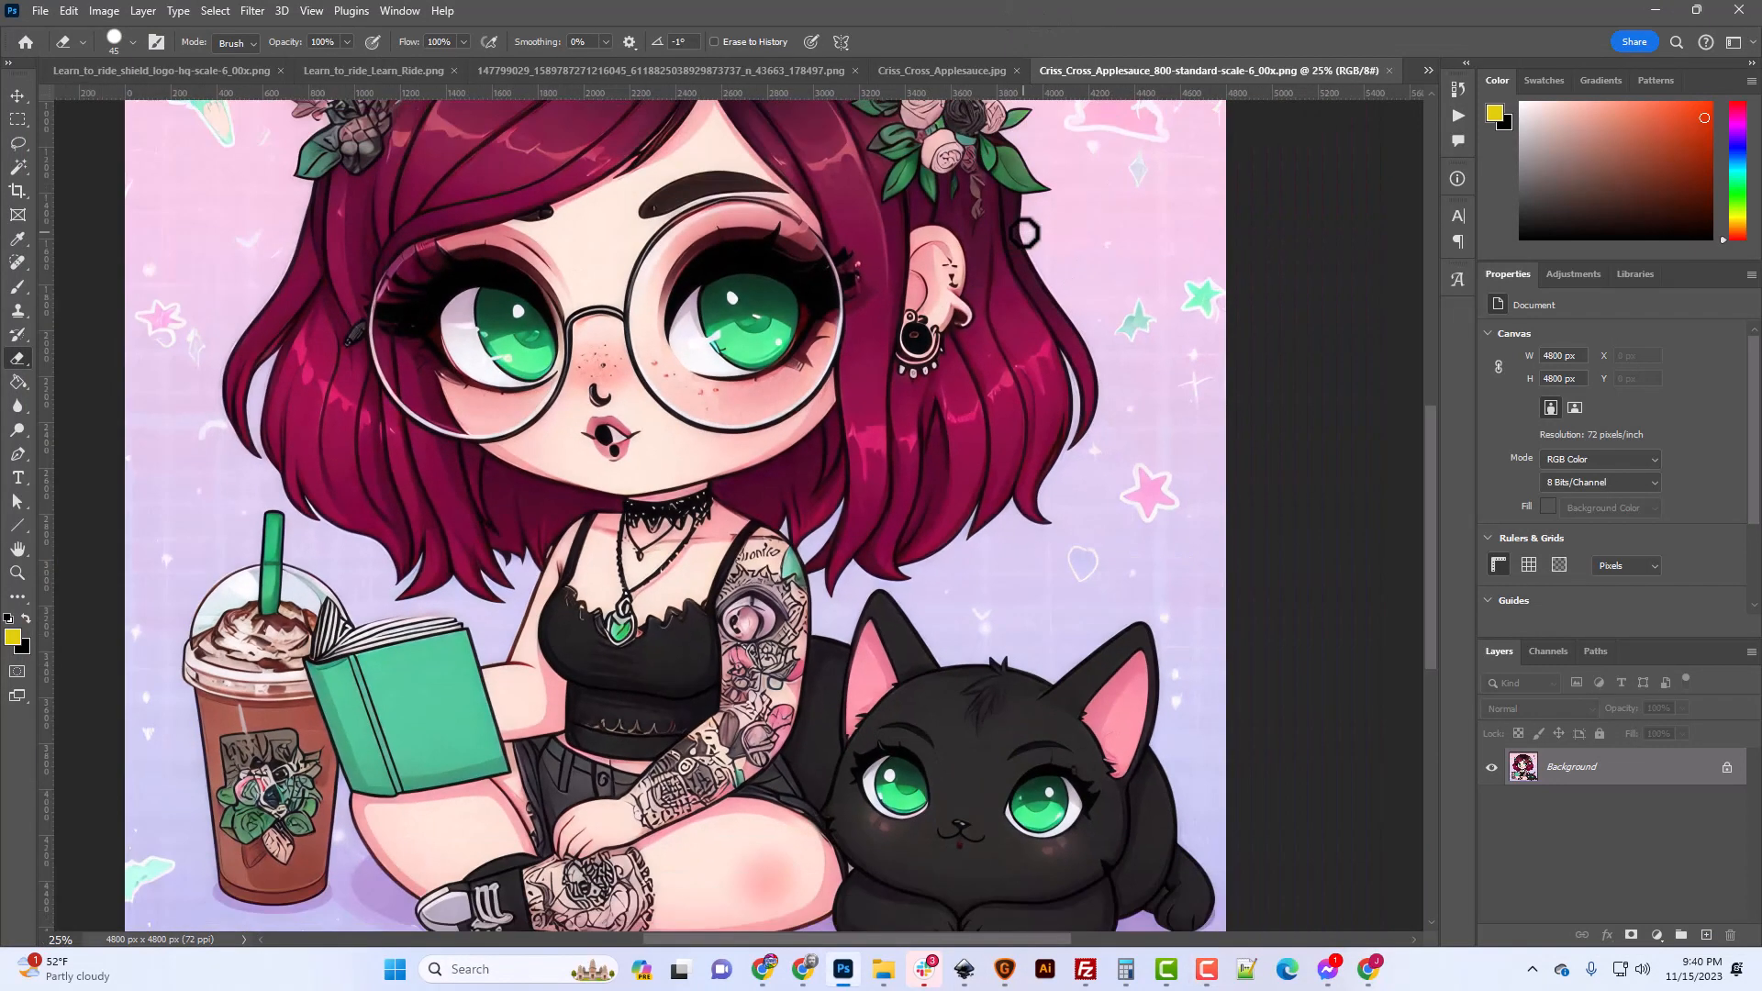
scroll(1151, 597, up, 3)
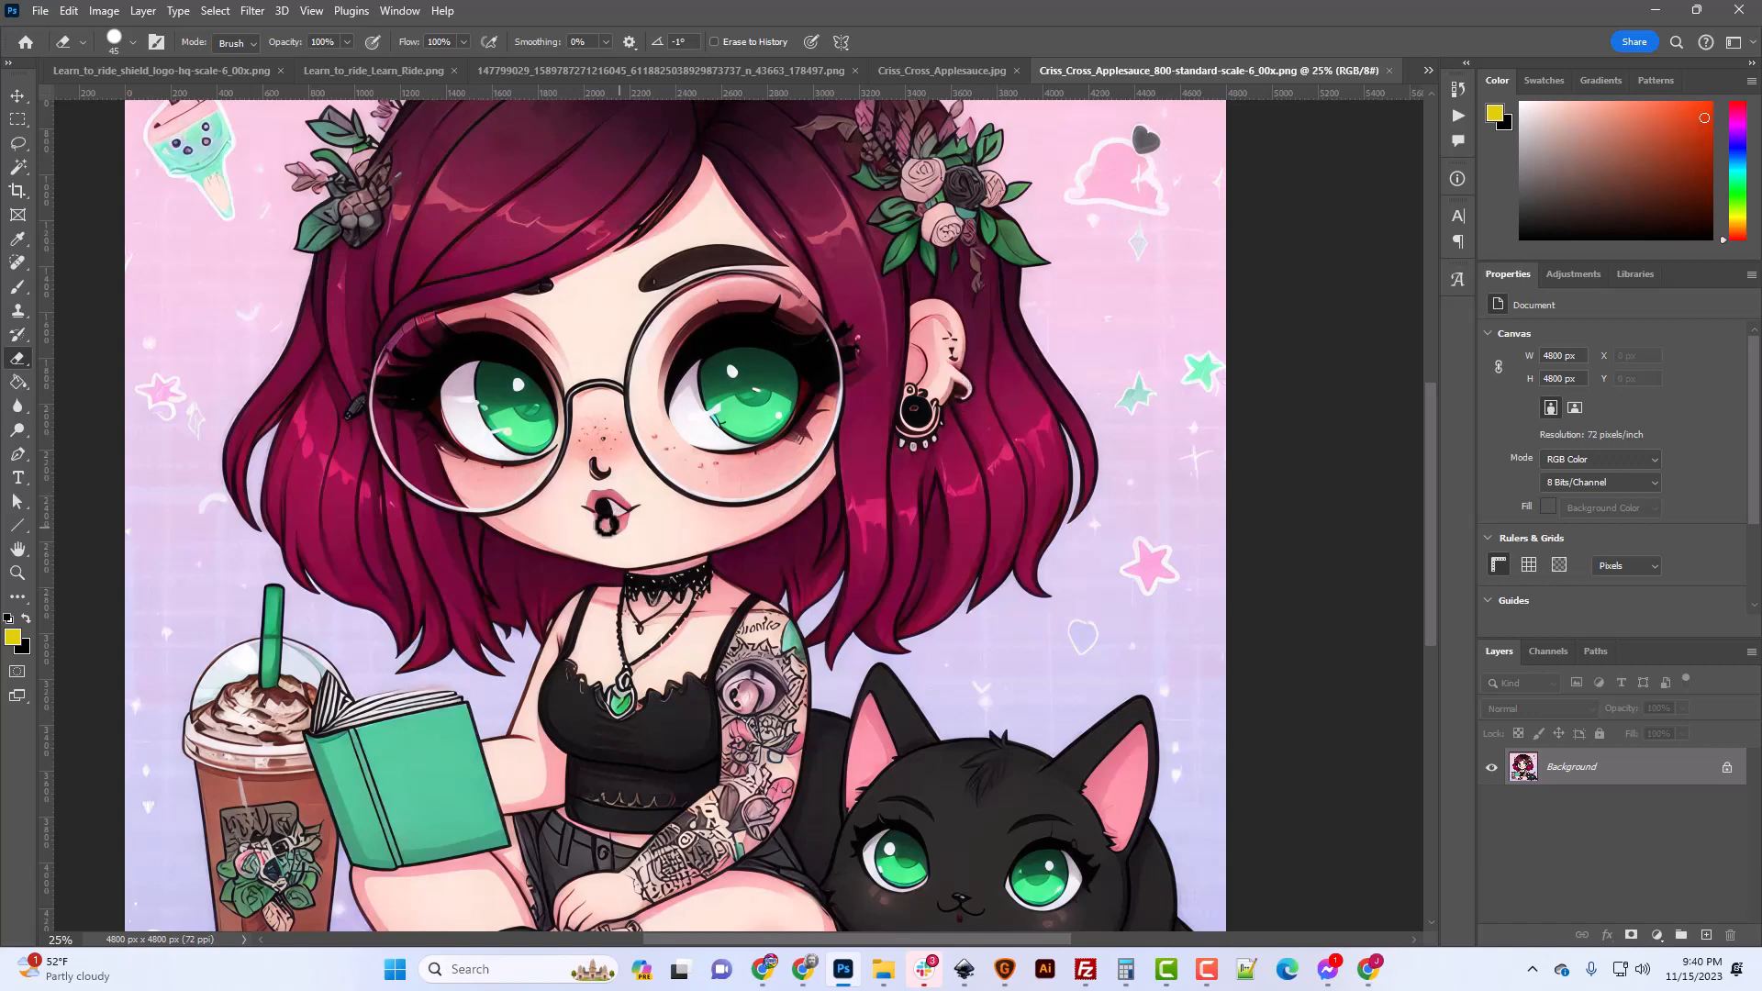
scroll(675, 513, up, 8)
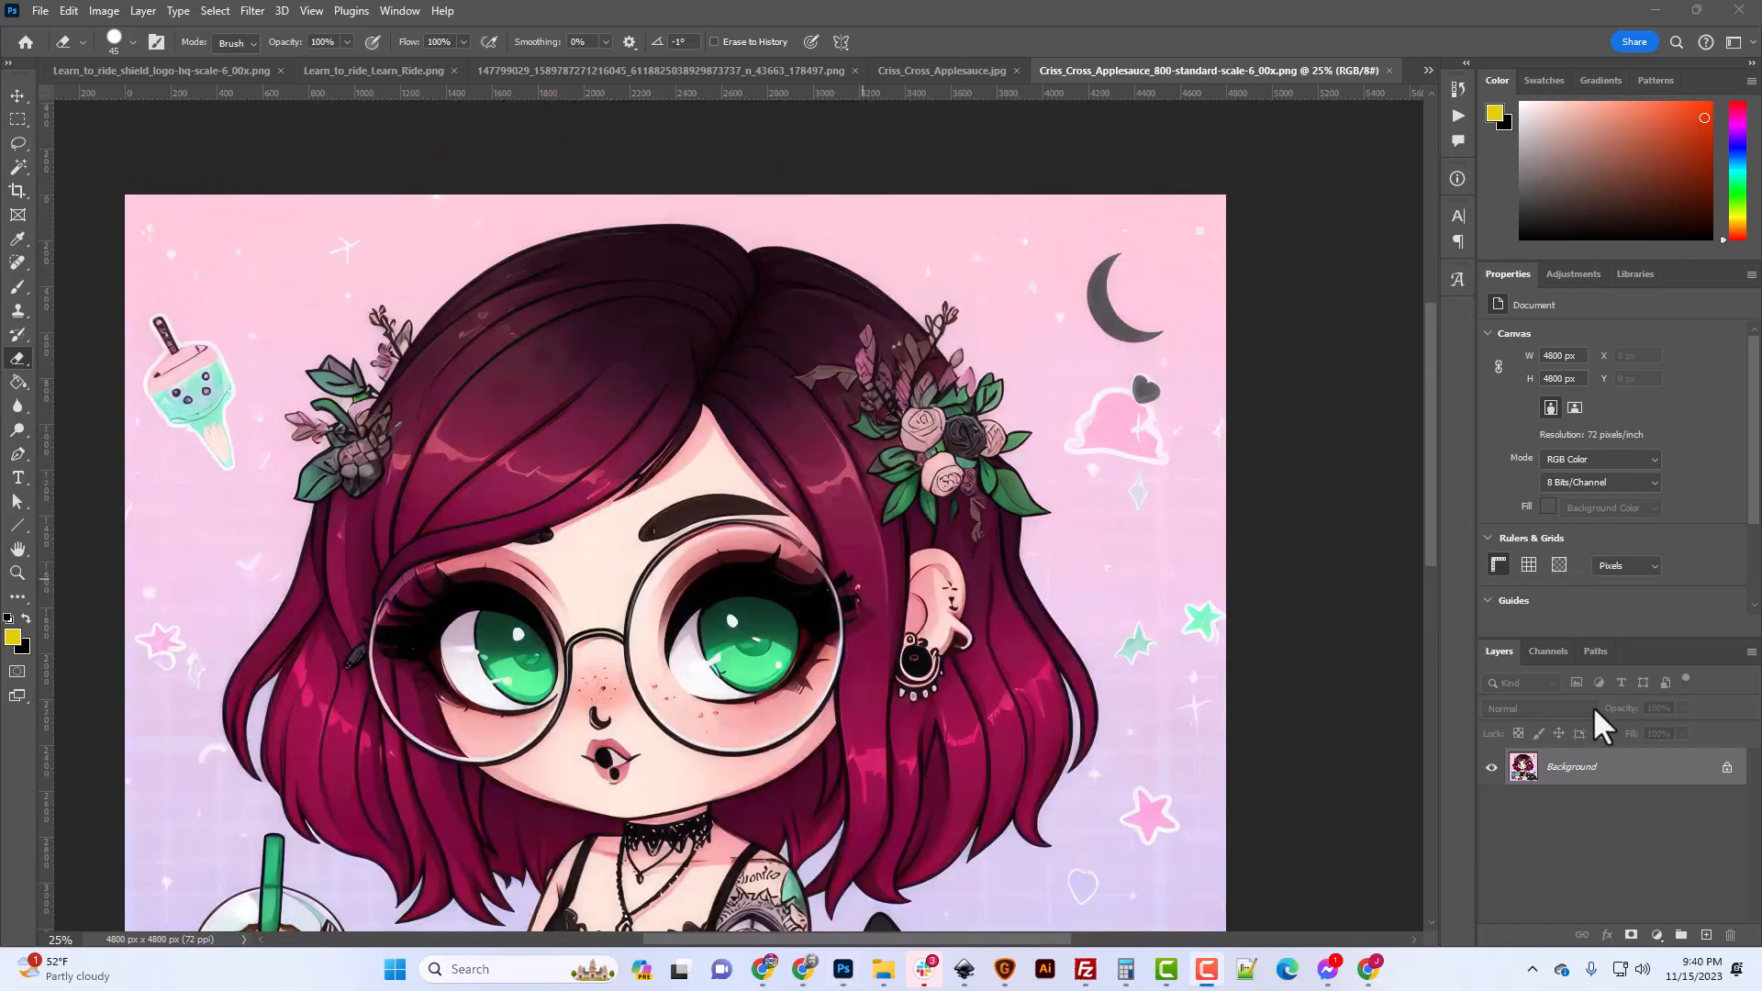
click(1727, 769)
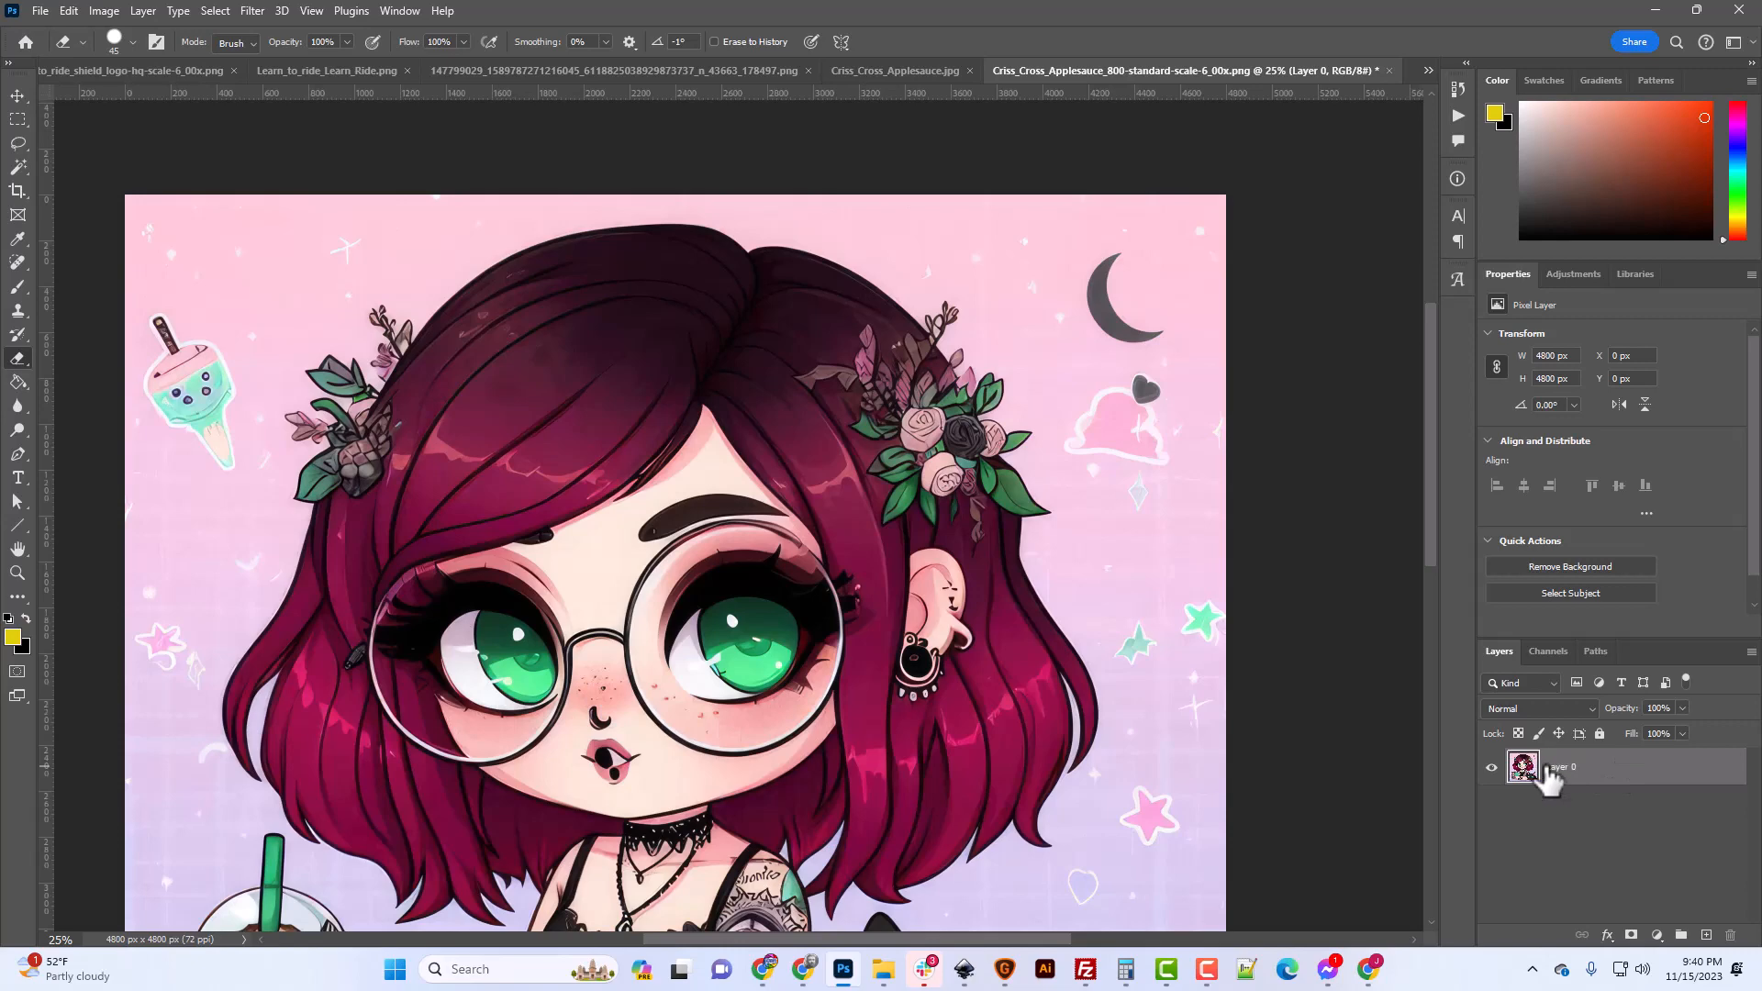
right_click(1551, 773)
click(1606, 101)
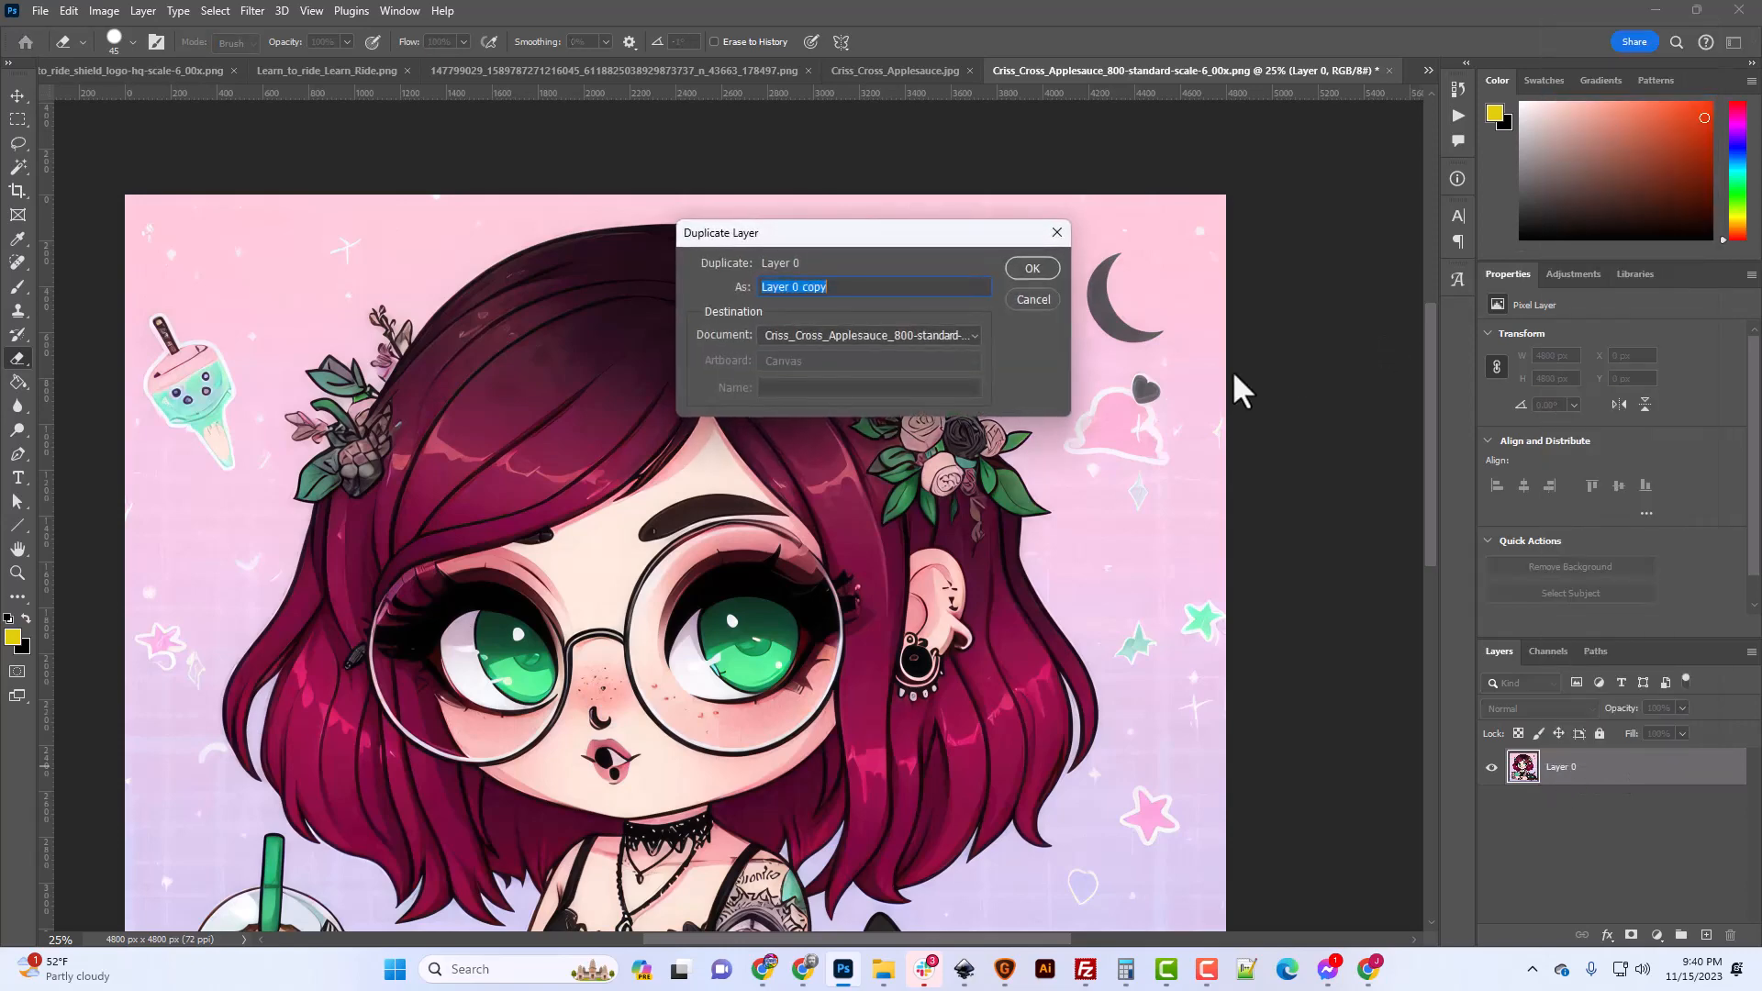
click(867, 339)
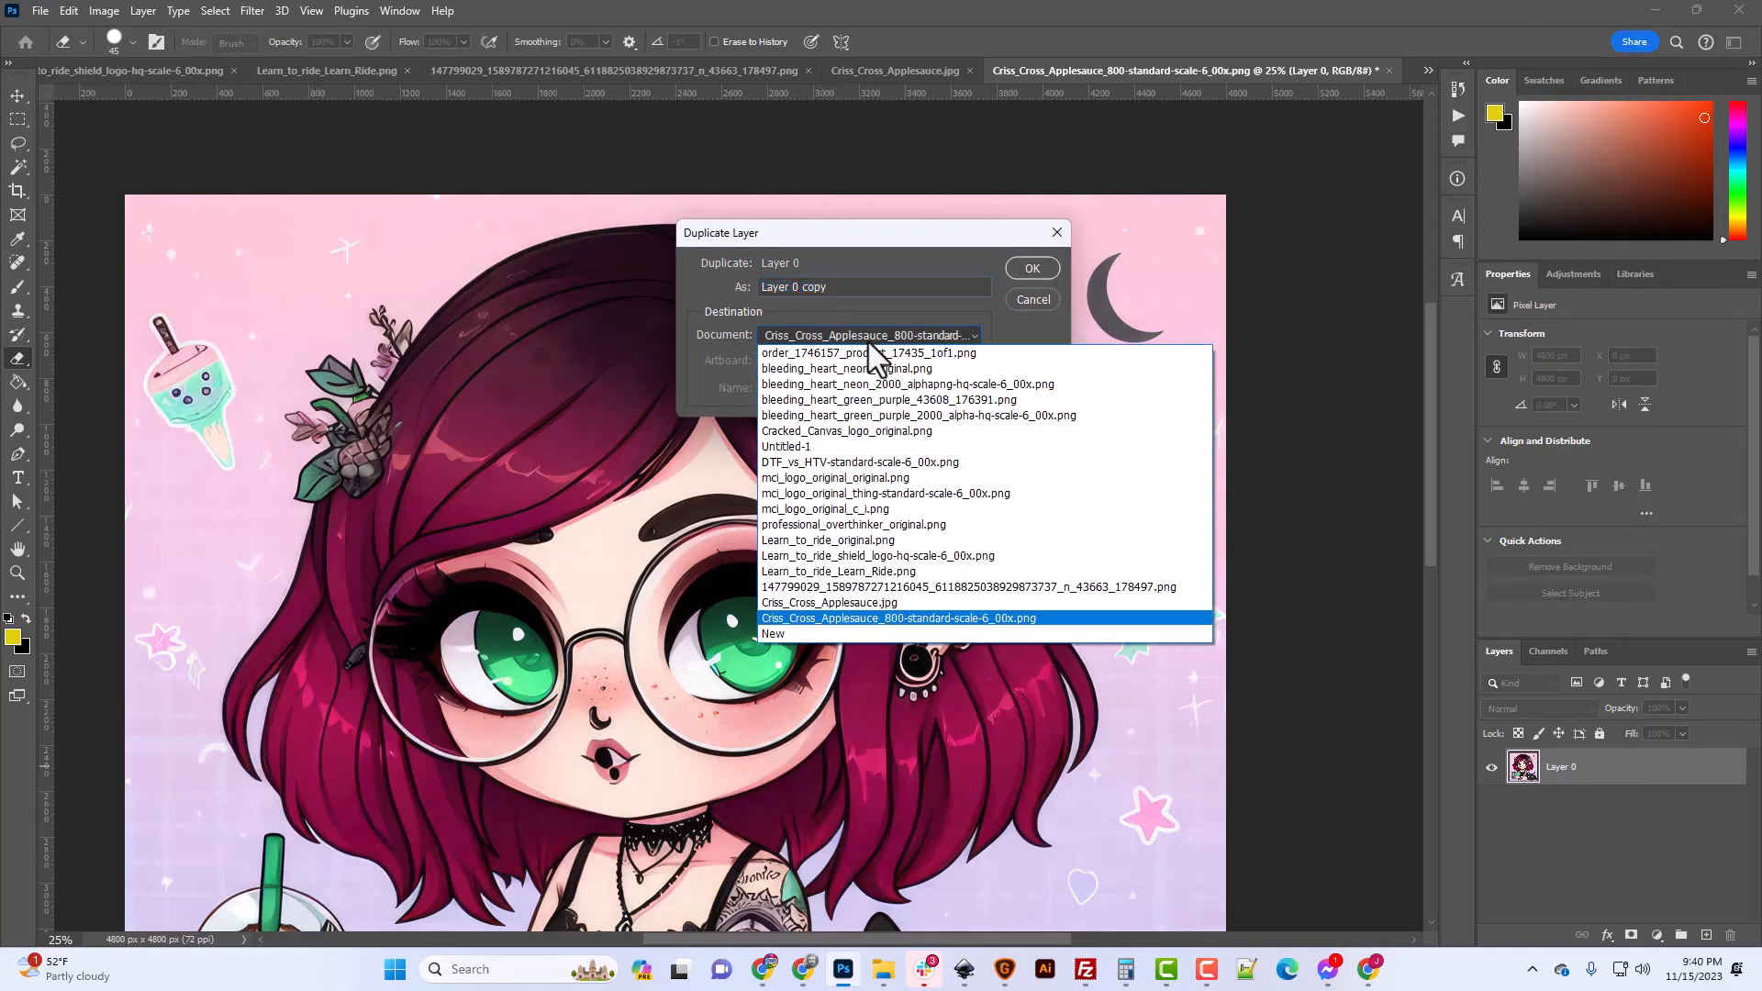
click(1024, 272)
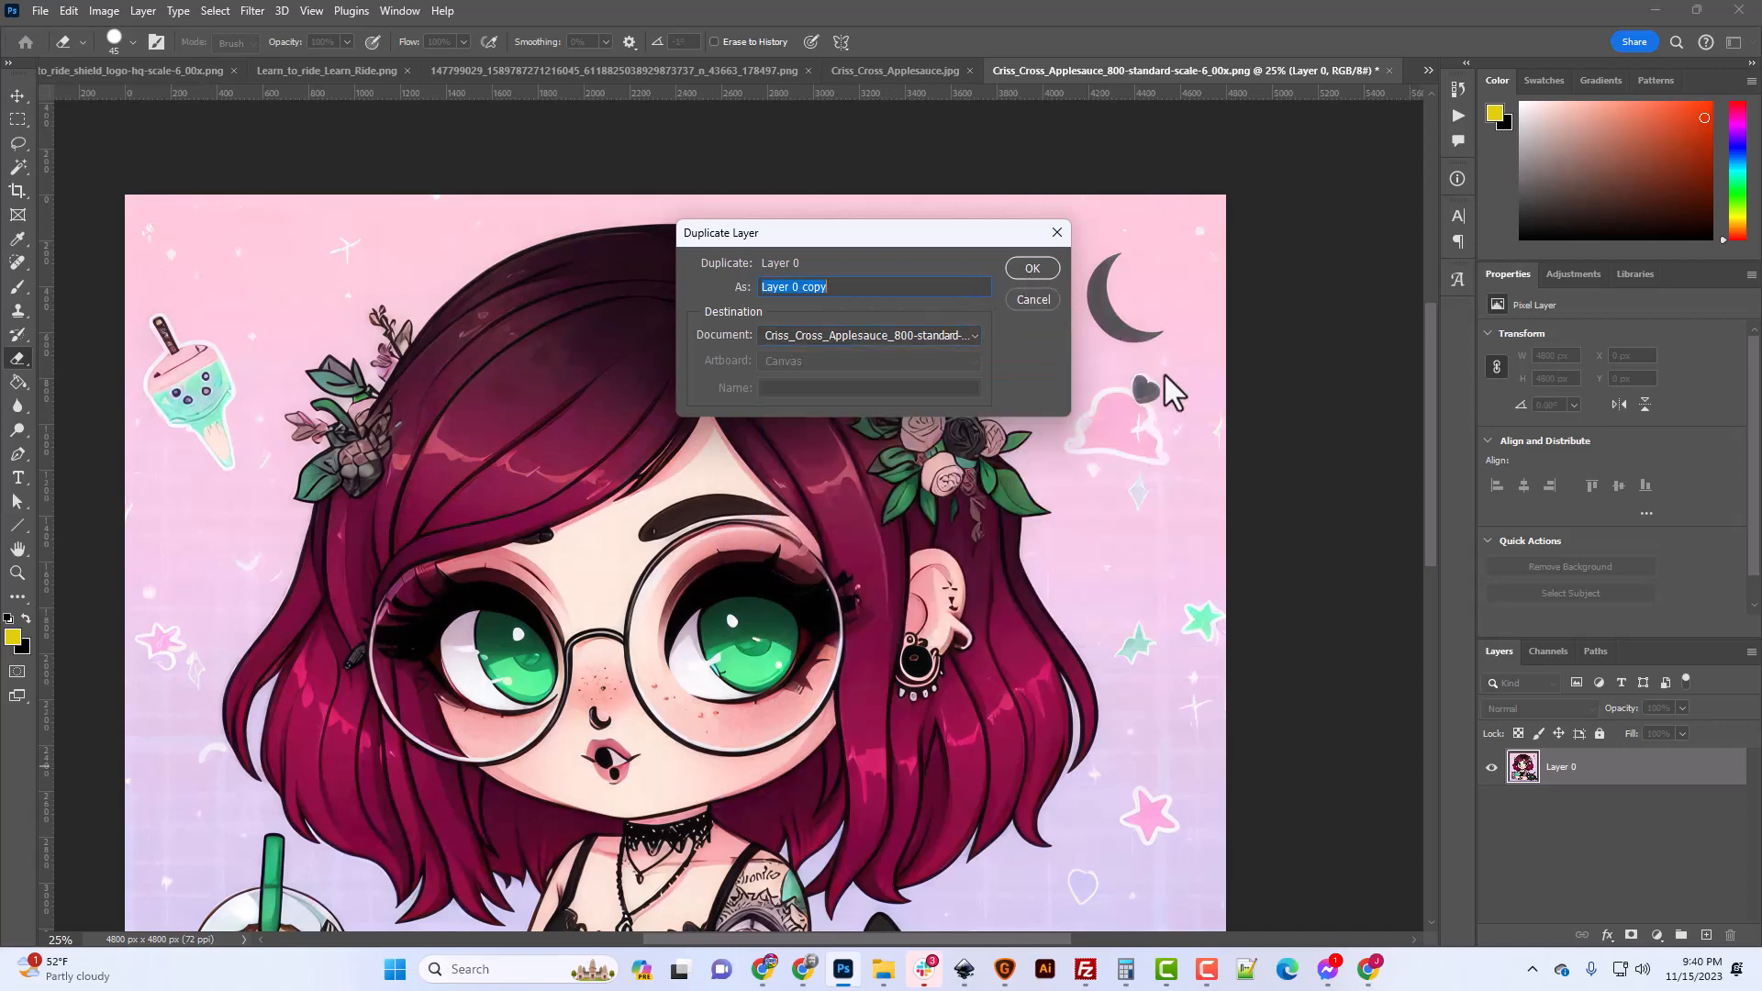
click(1034, 267)
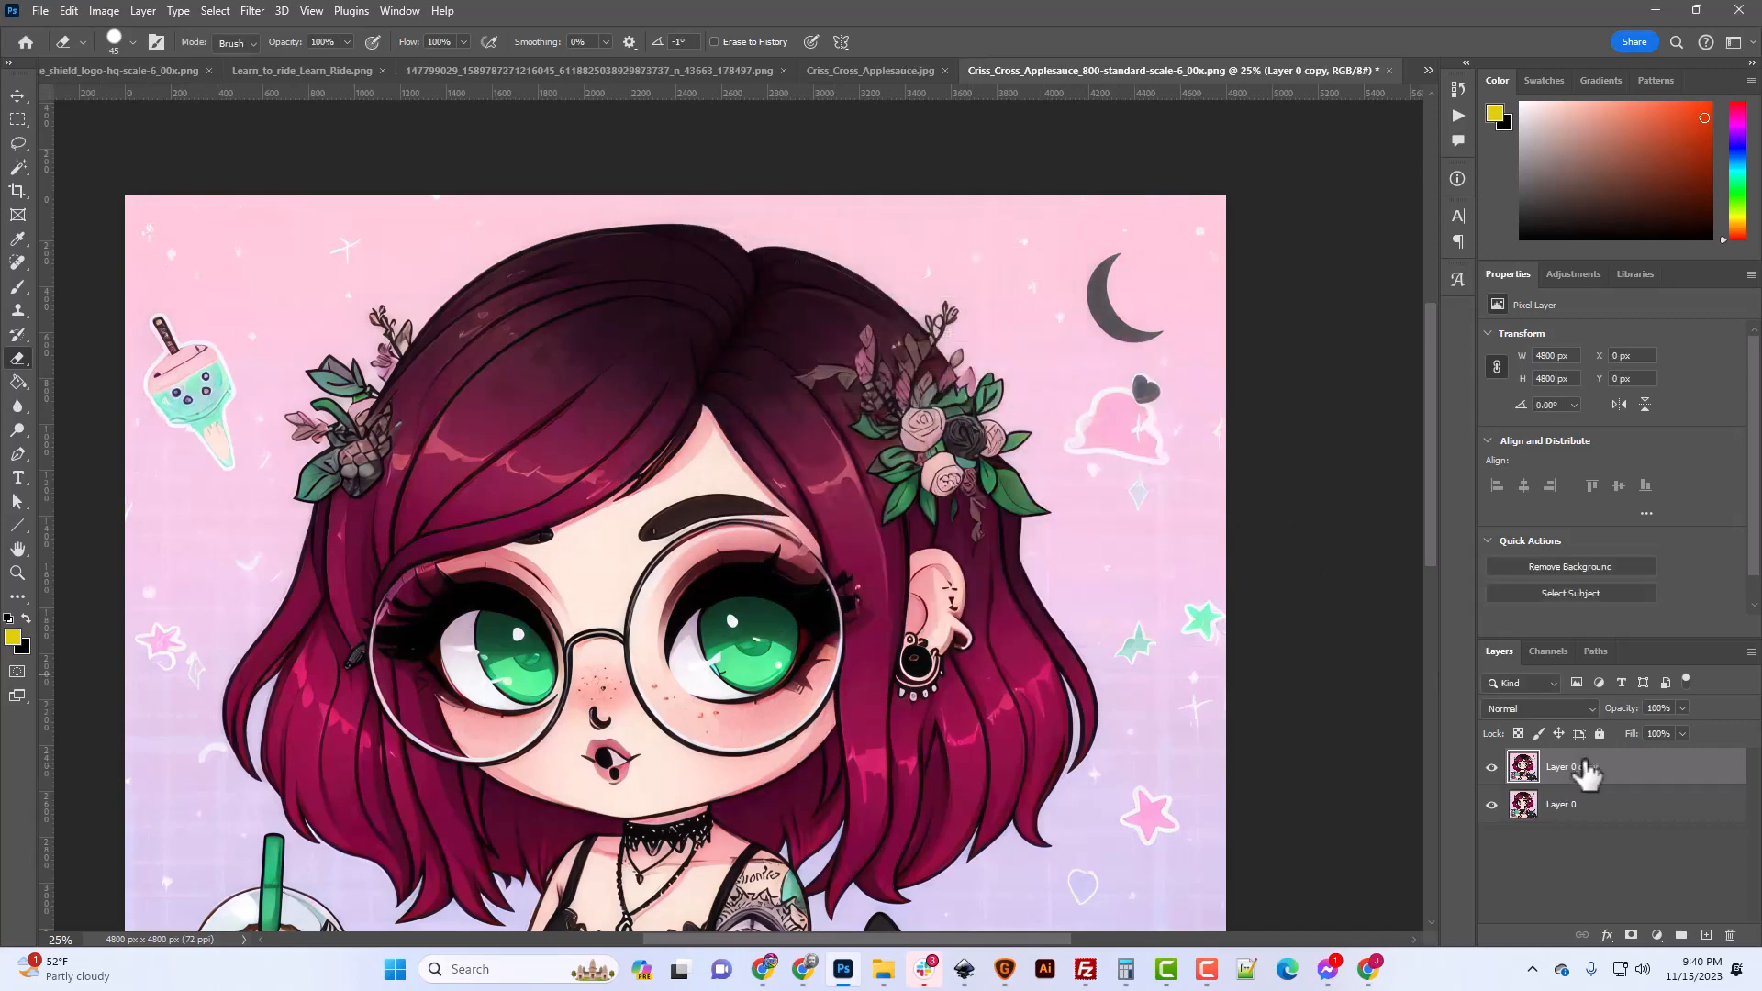
Convert the lower layer, Layer 0, to a smart object.
click(1601, 817)
right_click(1582, 821)
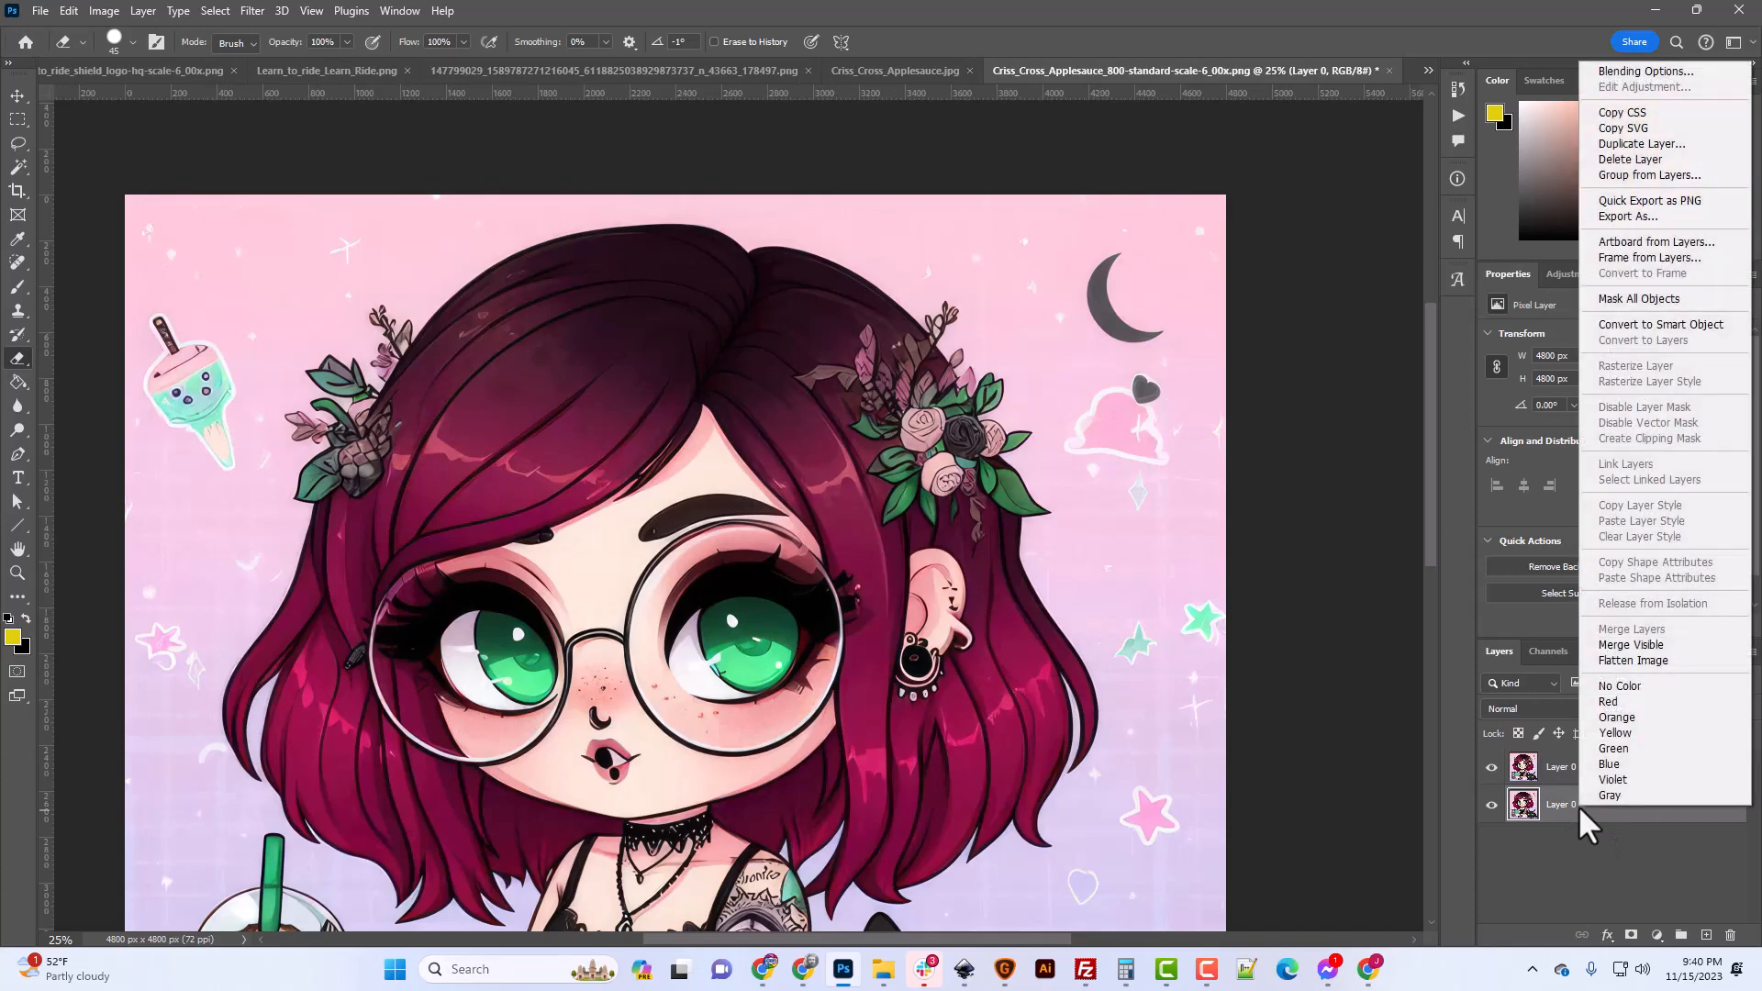
click(1653, 323)
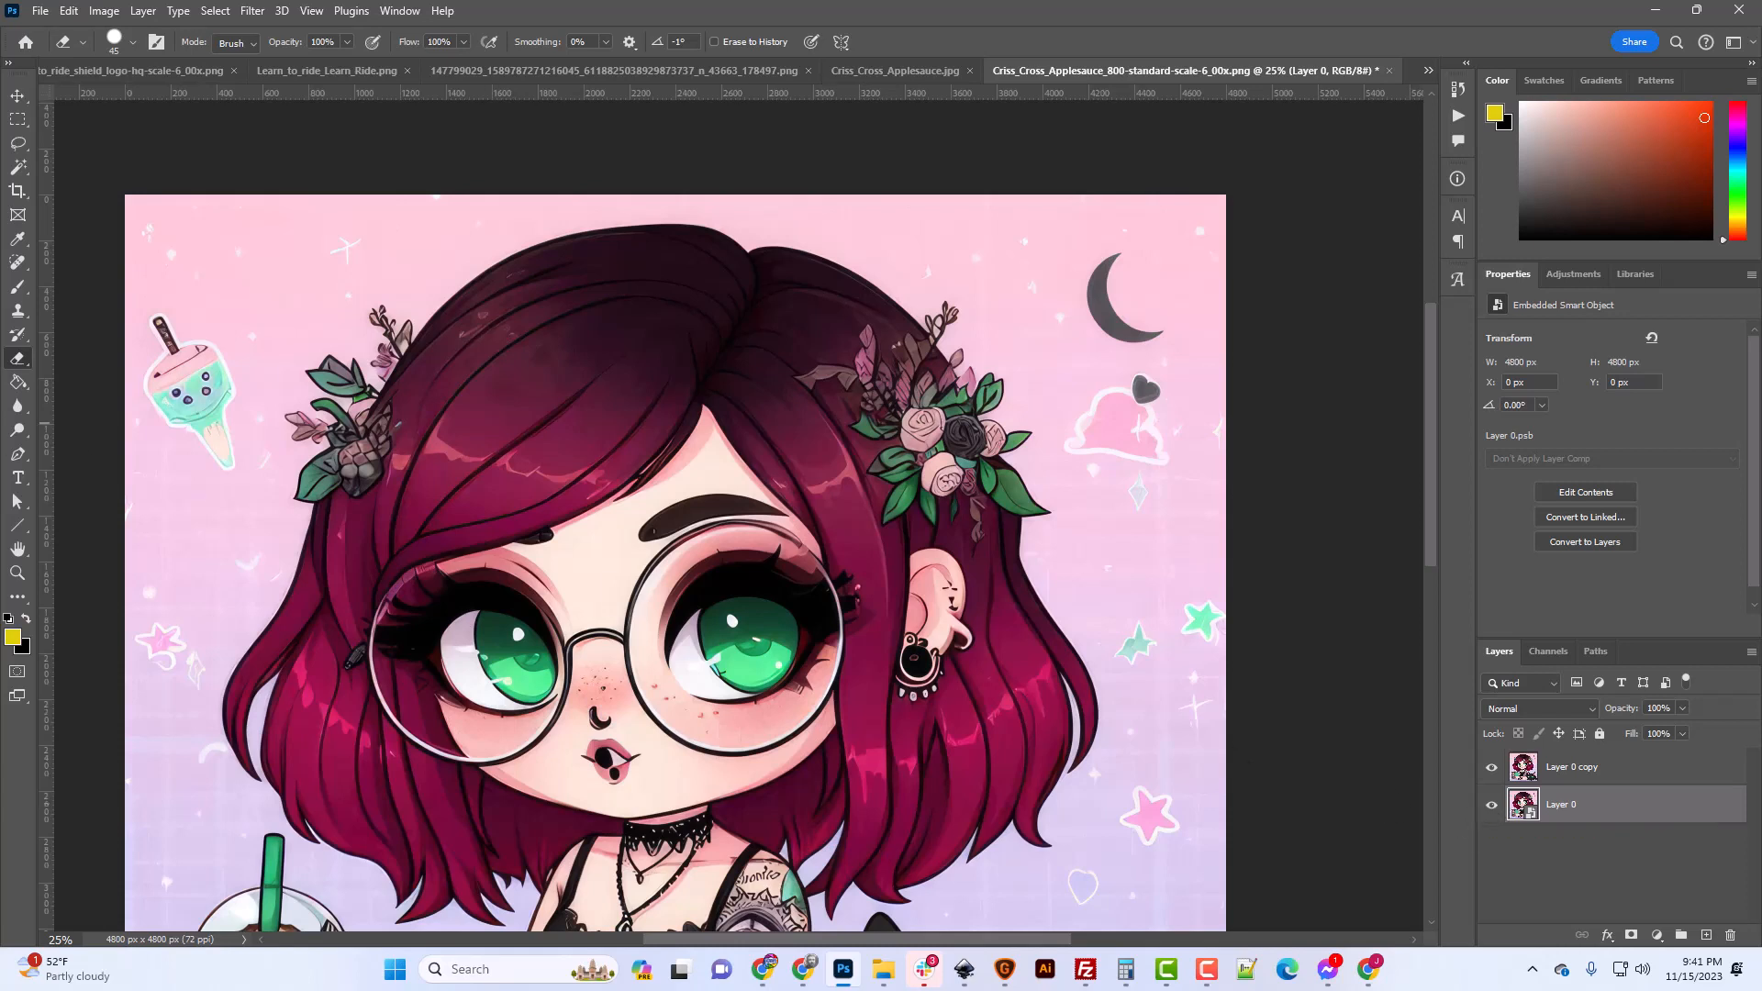
Select the pink and purple background with the Magic Wand and check the selection edges around the hair, cat, shoe and drink.
click(19, 168)
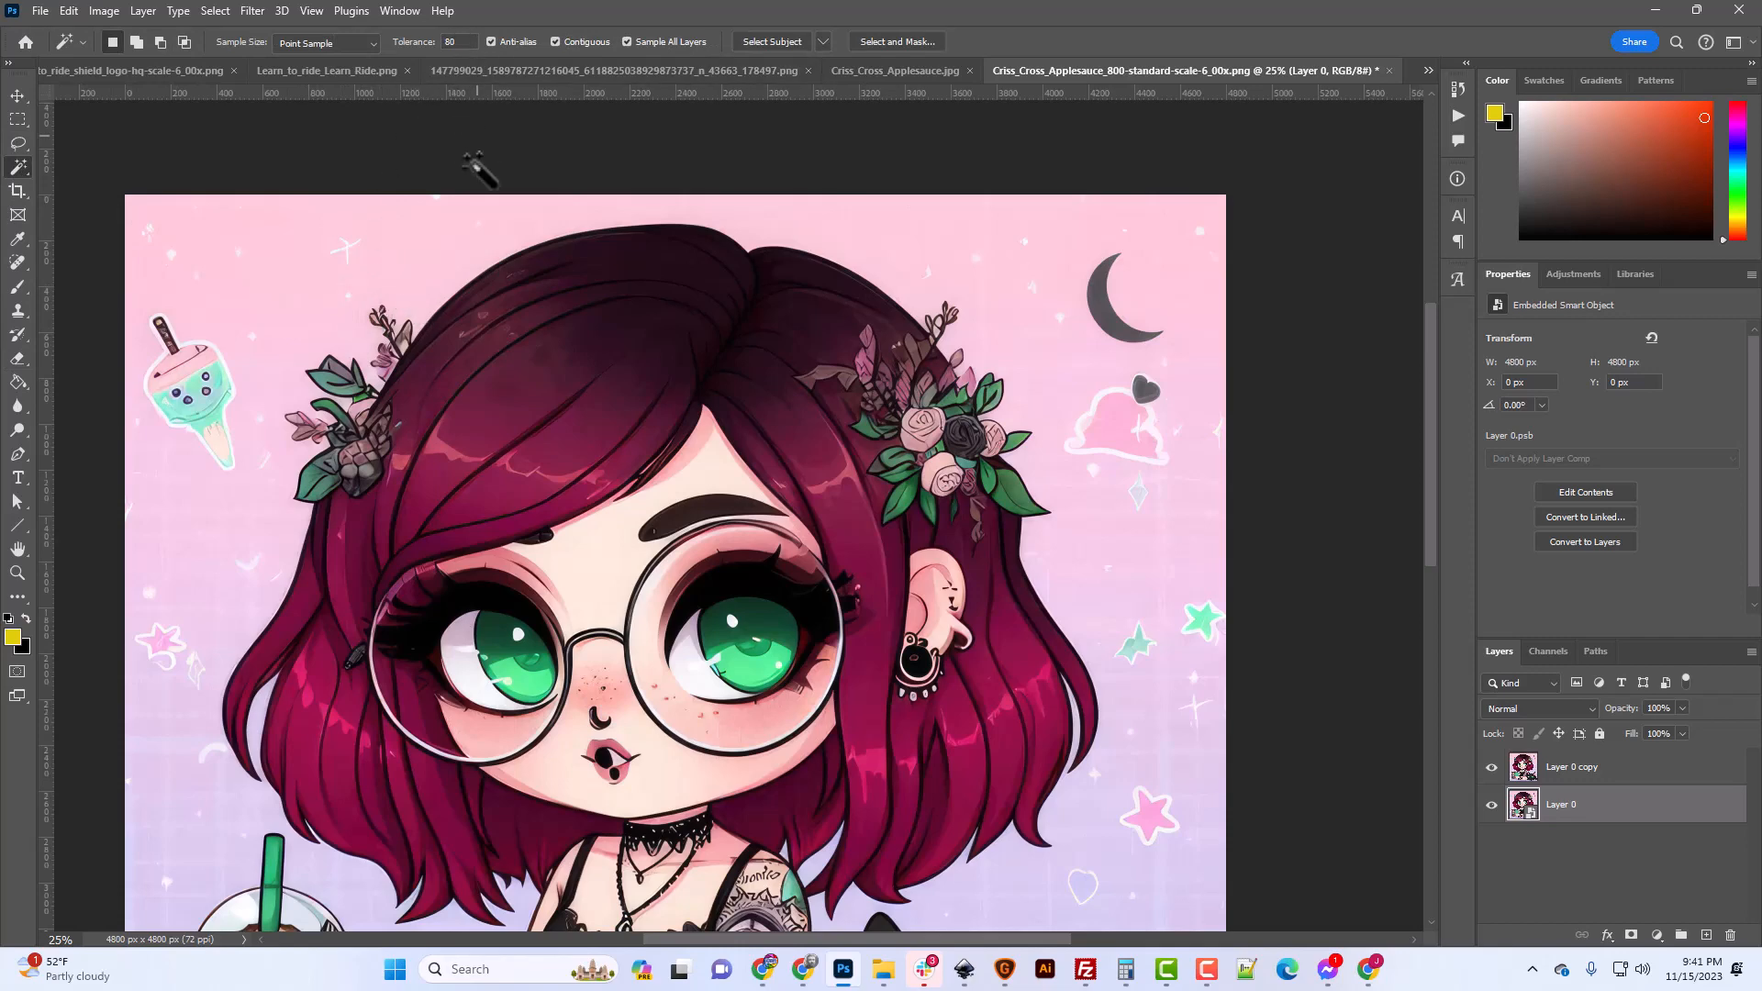
click(390, 276)
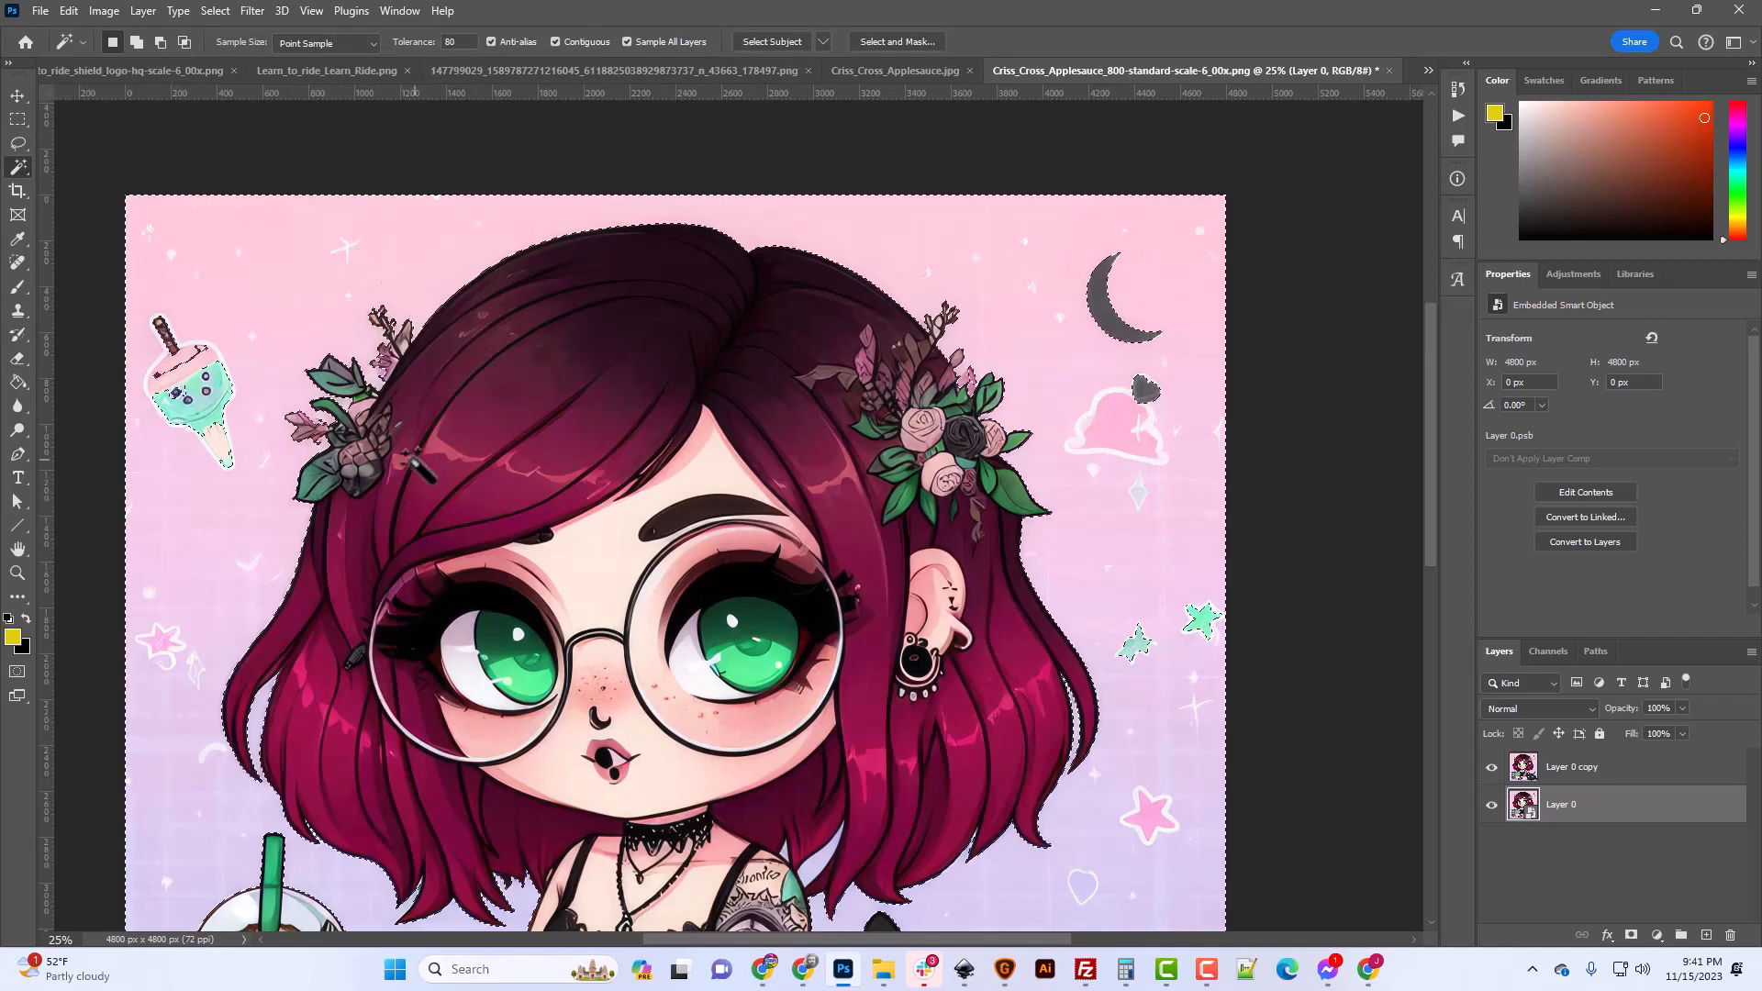
key(ctrl+plus)
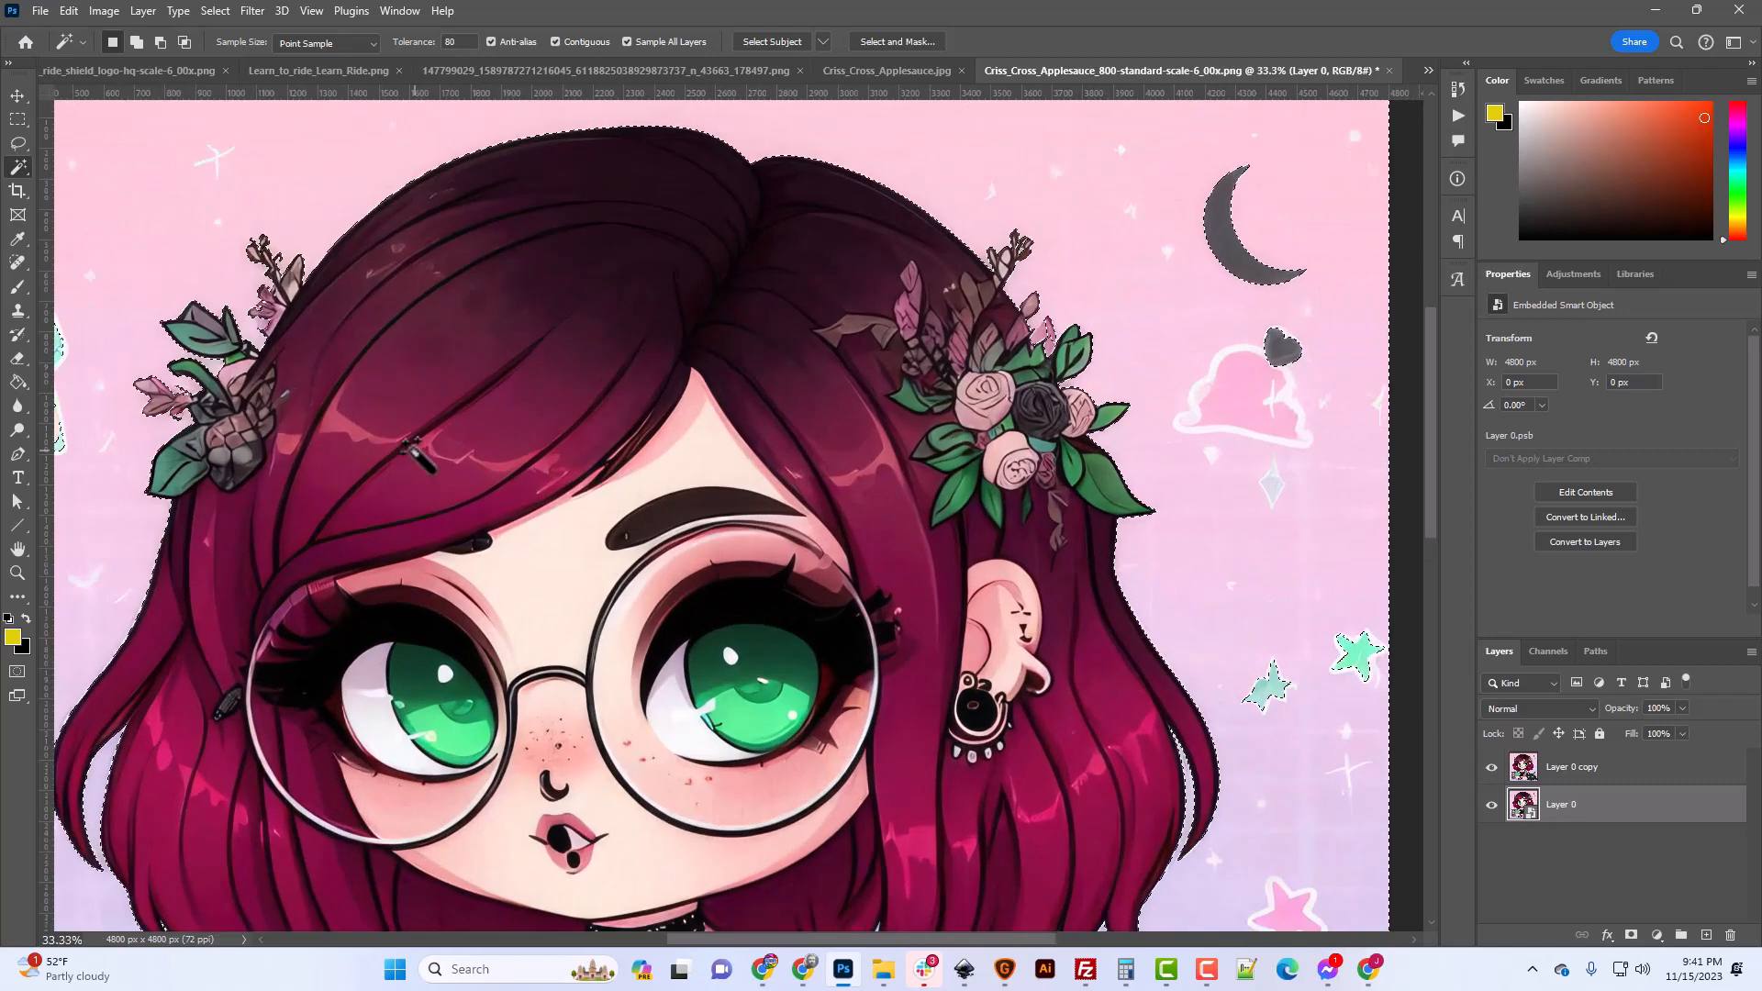
scroll(1267, 641, down, 2)
scroll(1251, 610, up, 3)
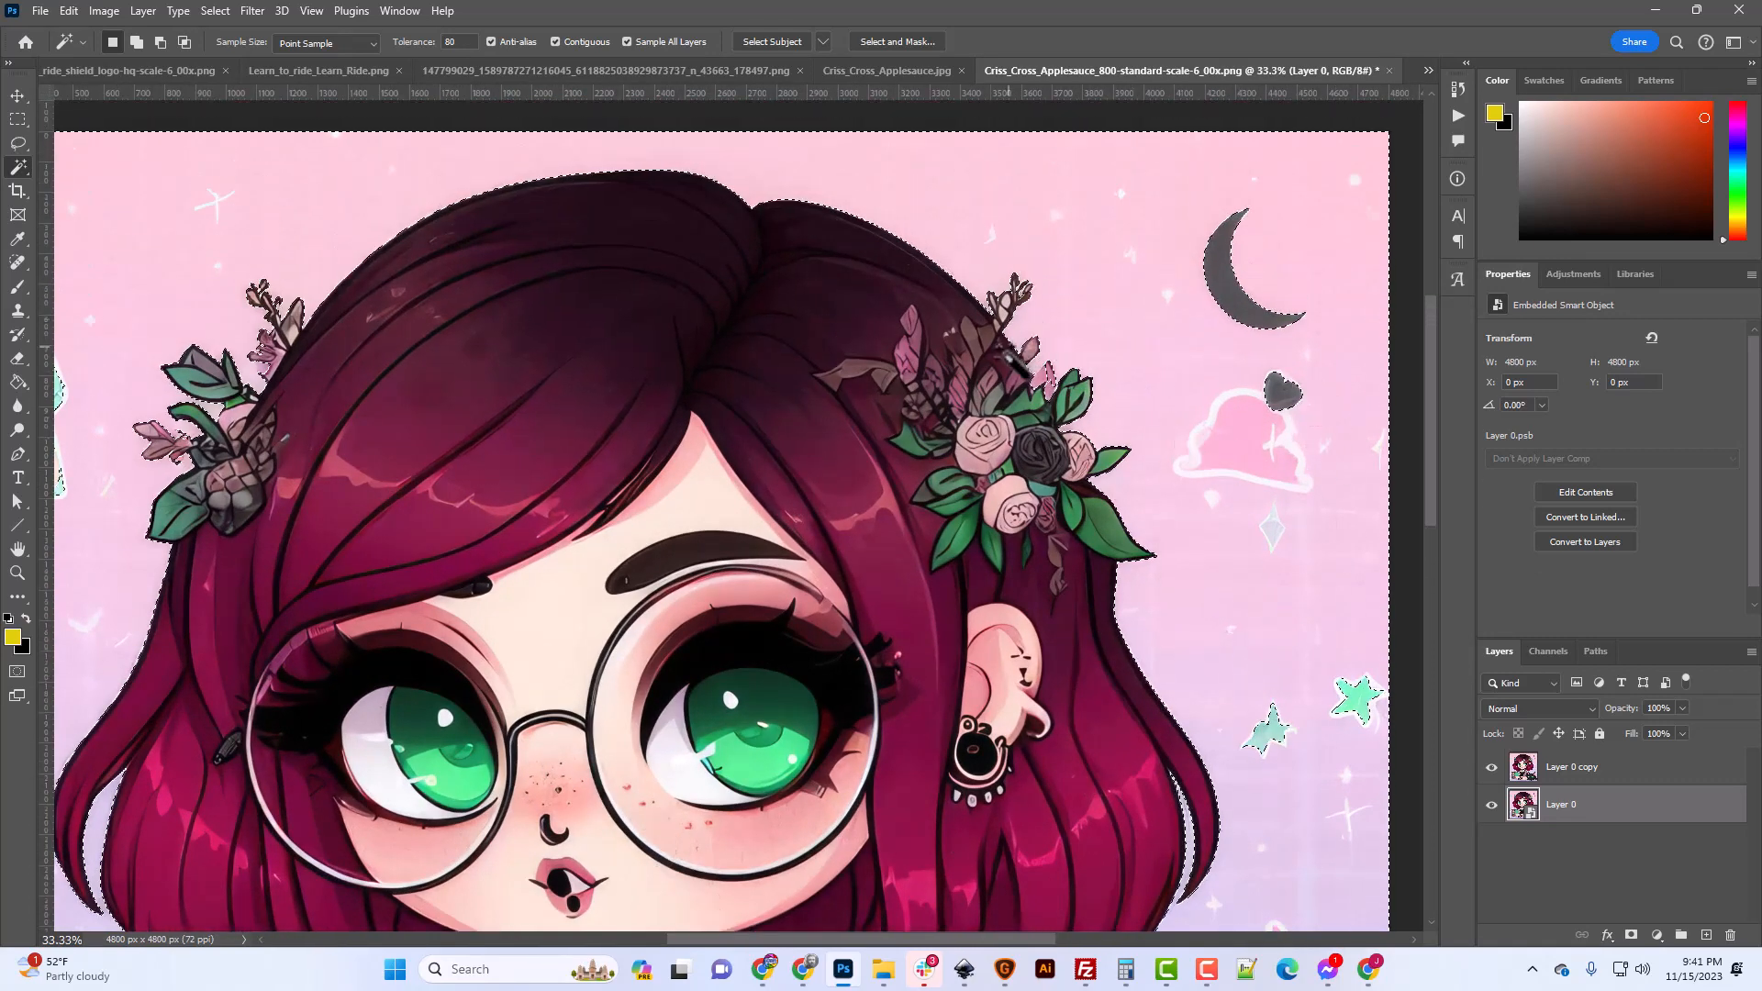
scroll(1172, 618, down, 3)
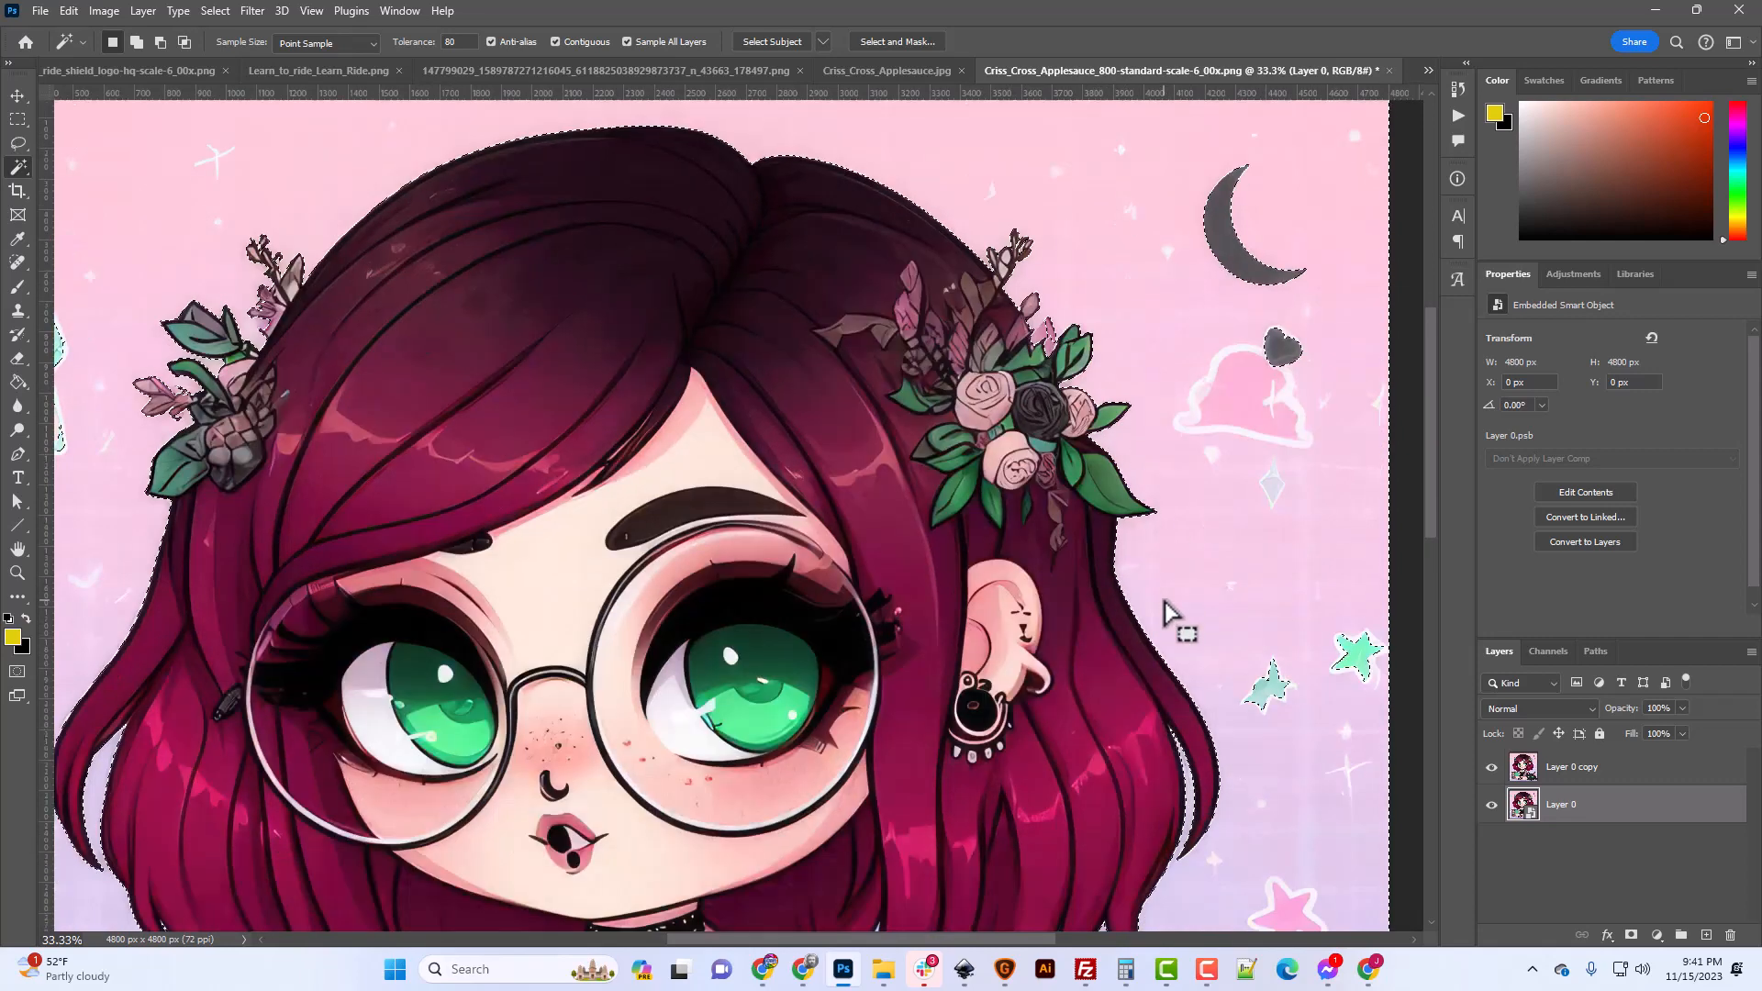
scroll(1172, 633, down, 12)
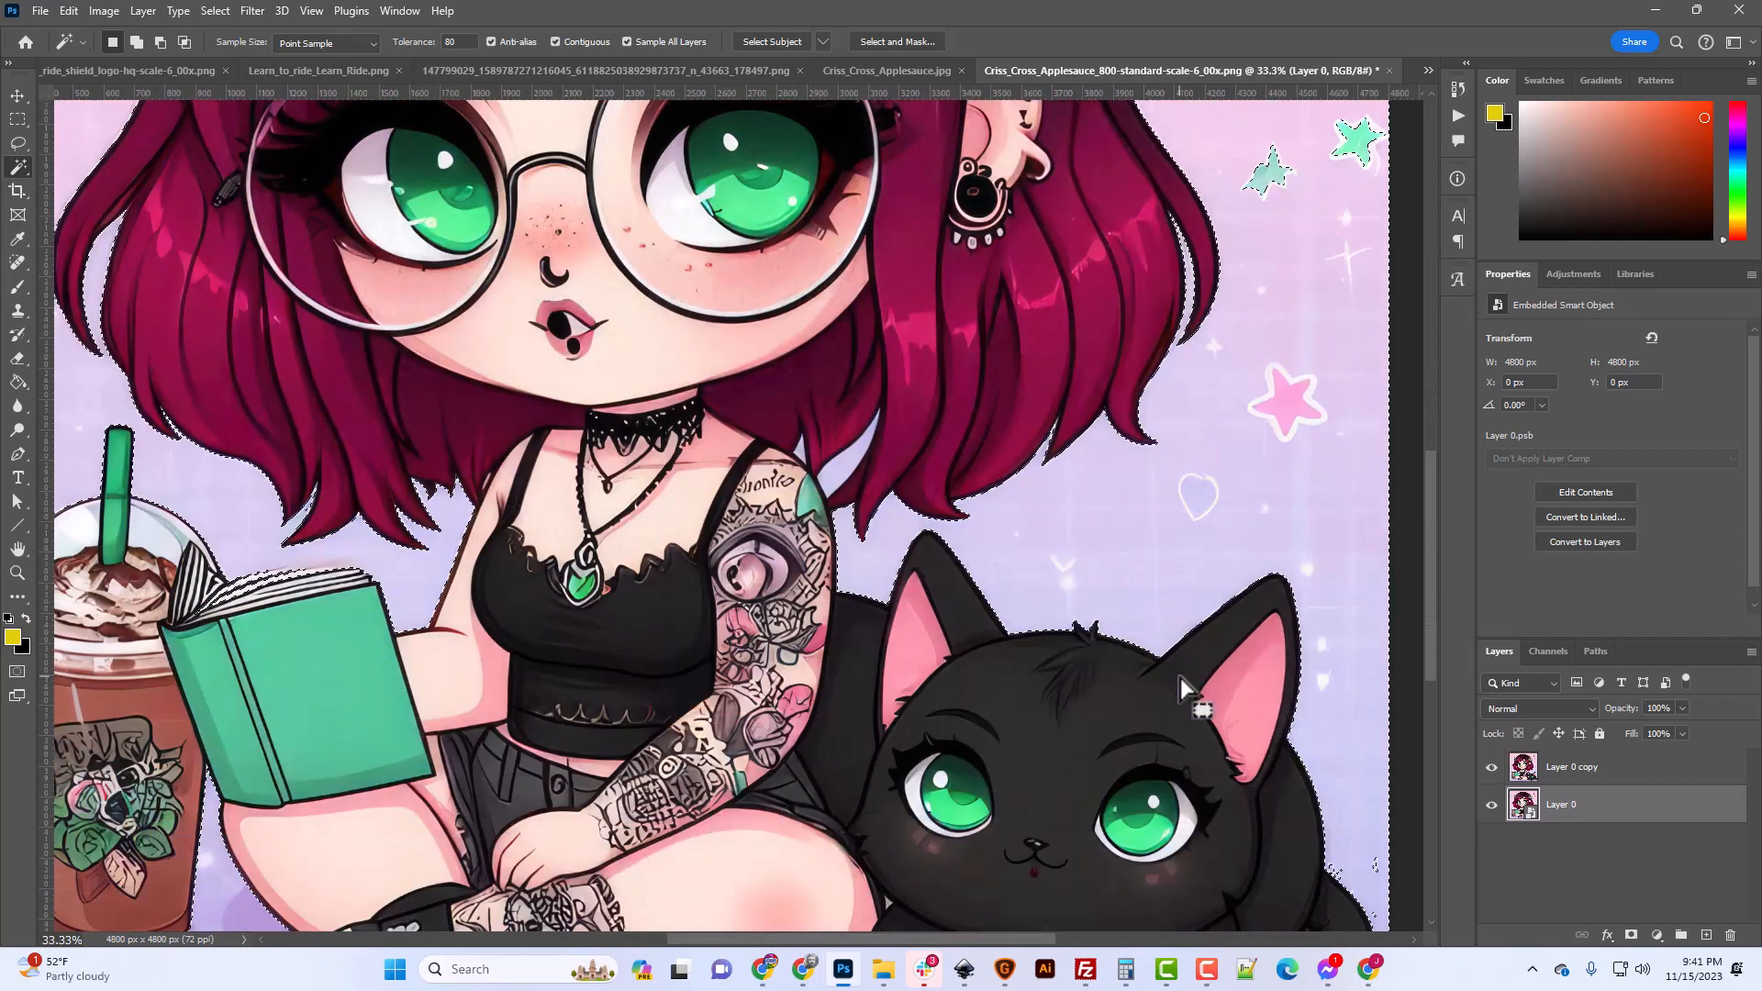
scroll(1180, 674, down, 4)
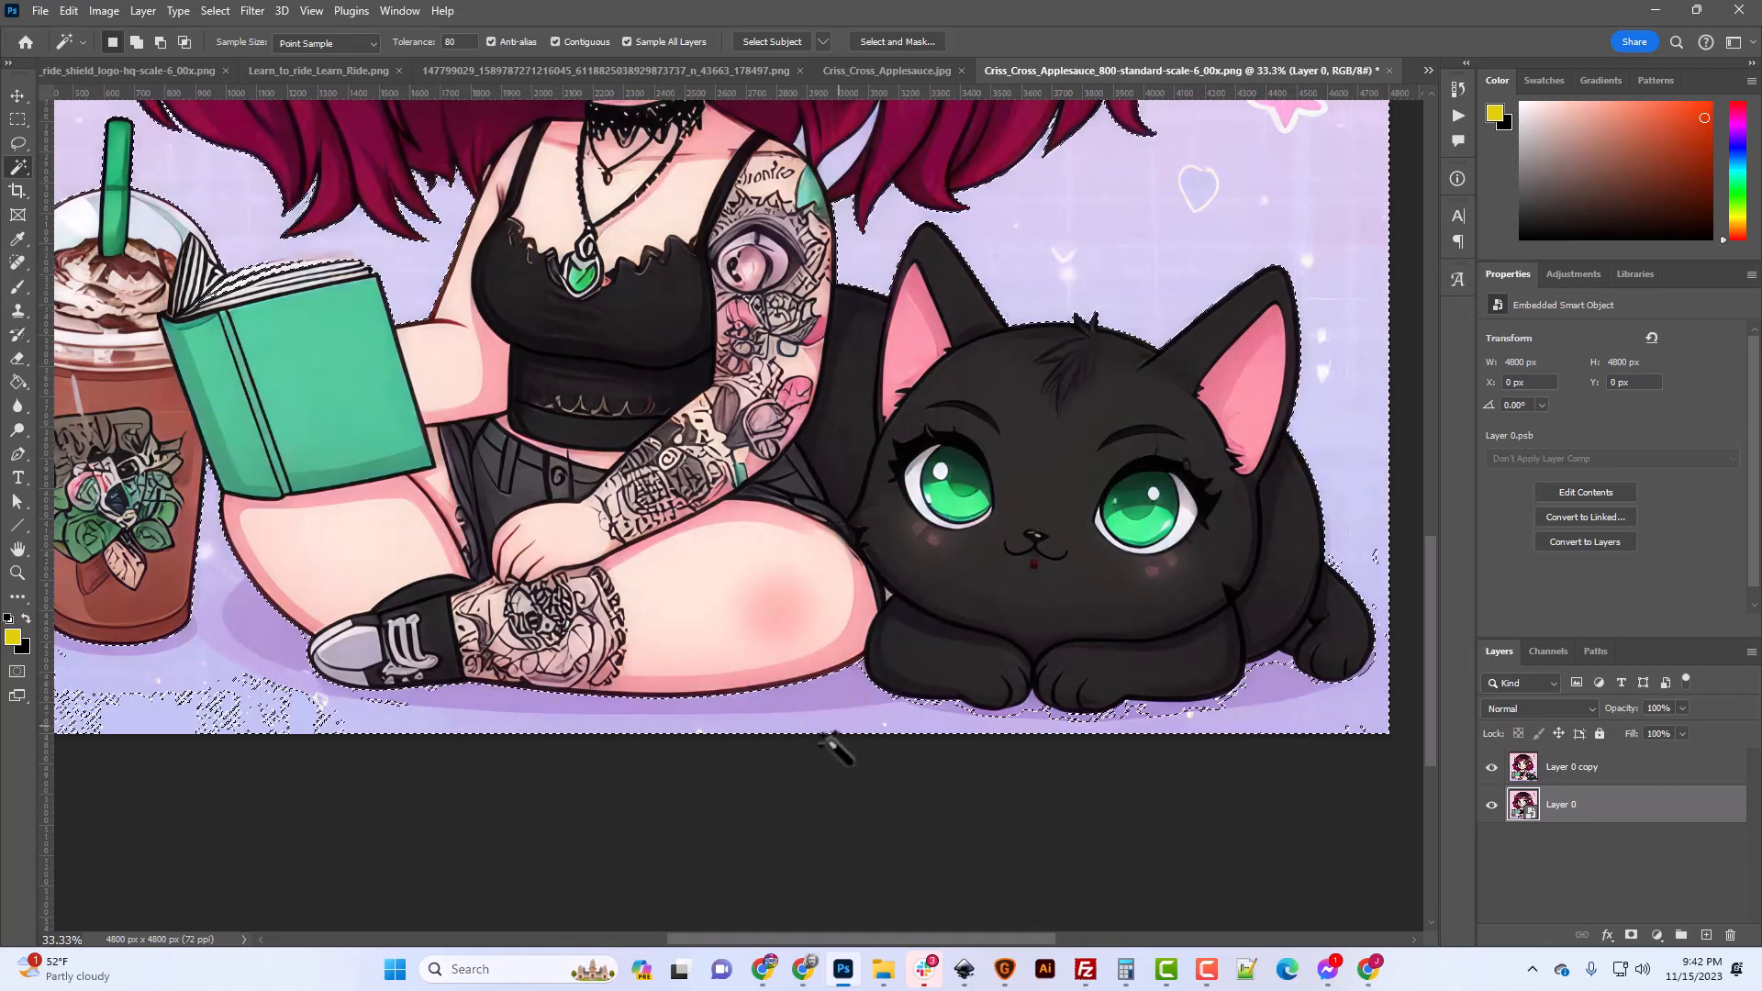
drag(905, 938, 808, 945)
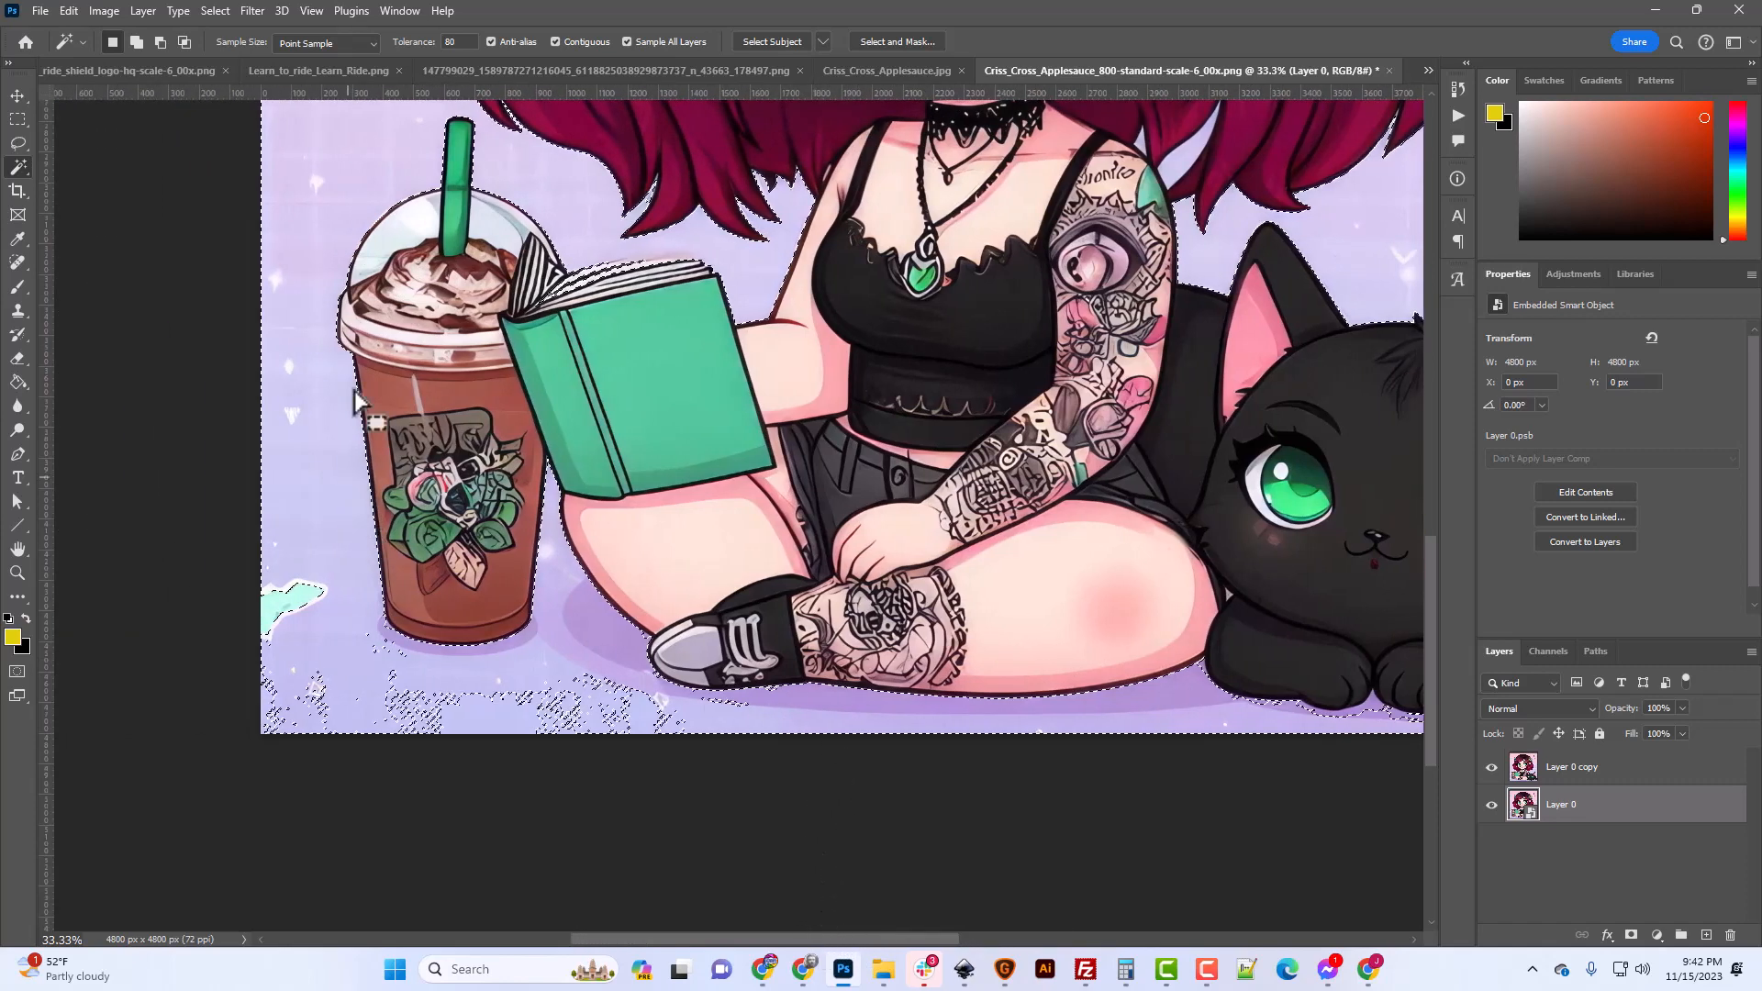
Try reselecting the pink and purple background with the Magic Wand at a tolerance of 40.
click(458, 41)
text(40)
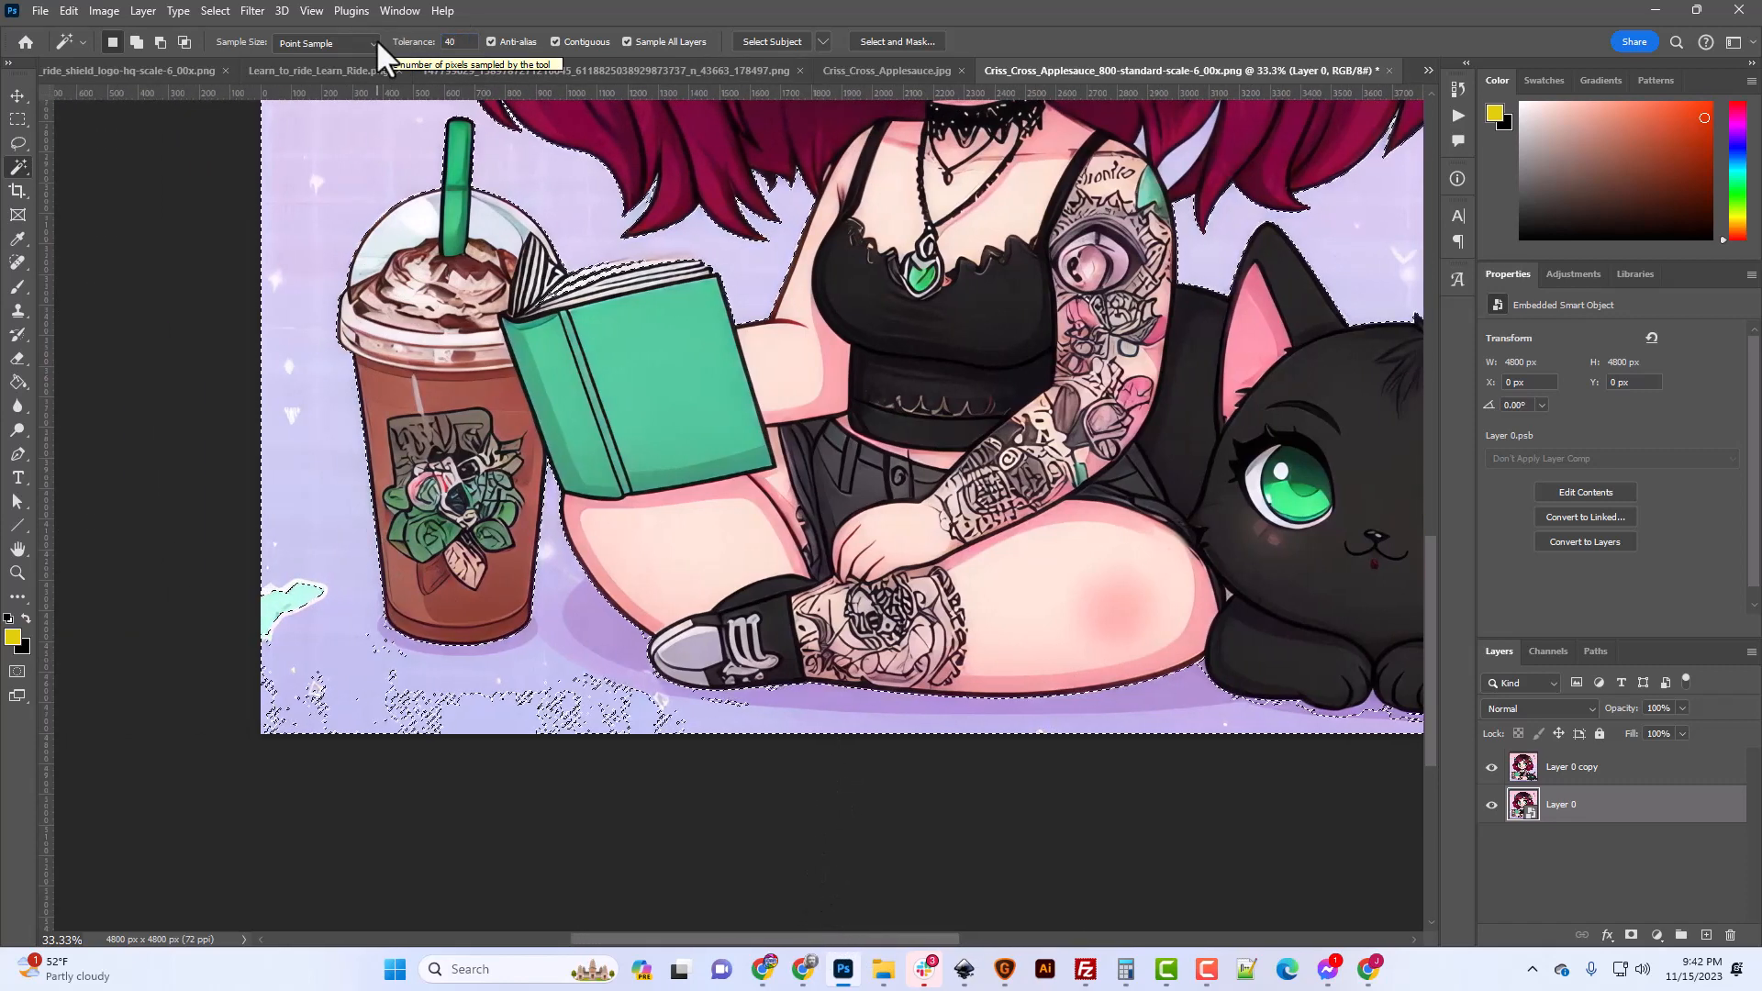
key(ctrl+d)
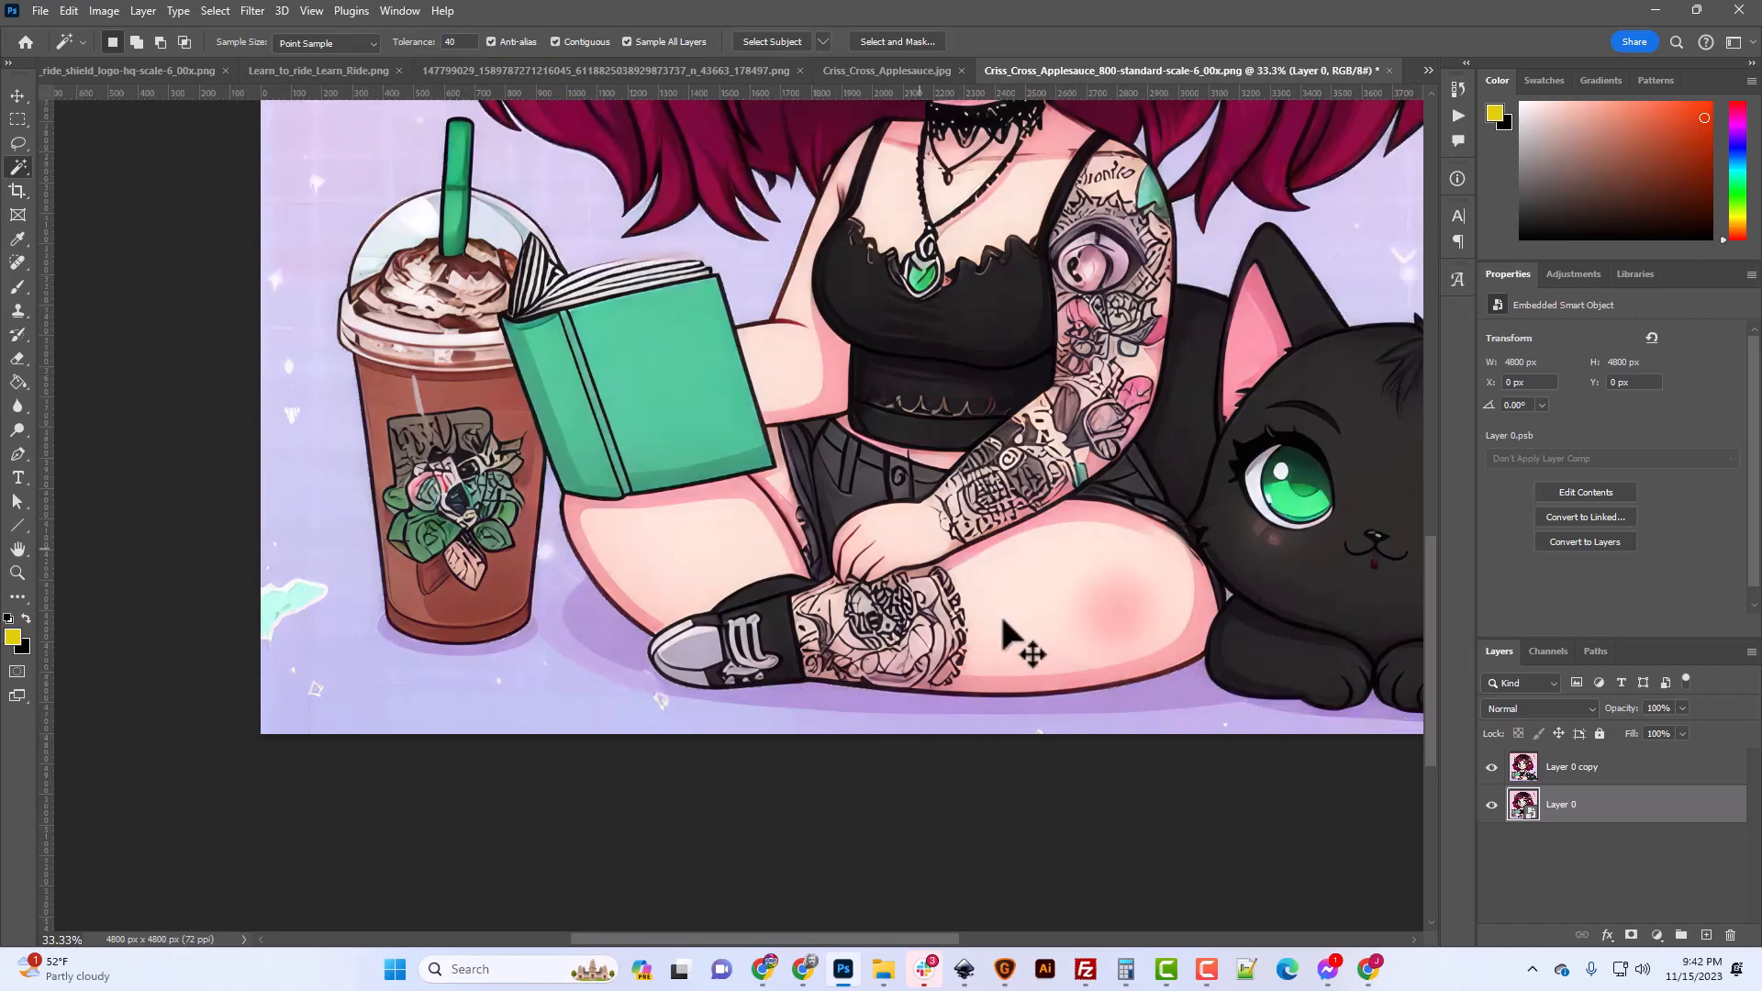
click(1081, 722)
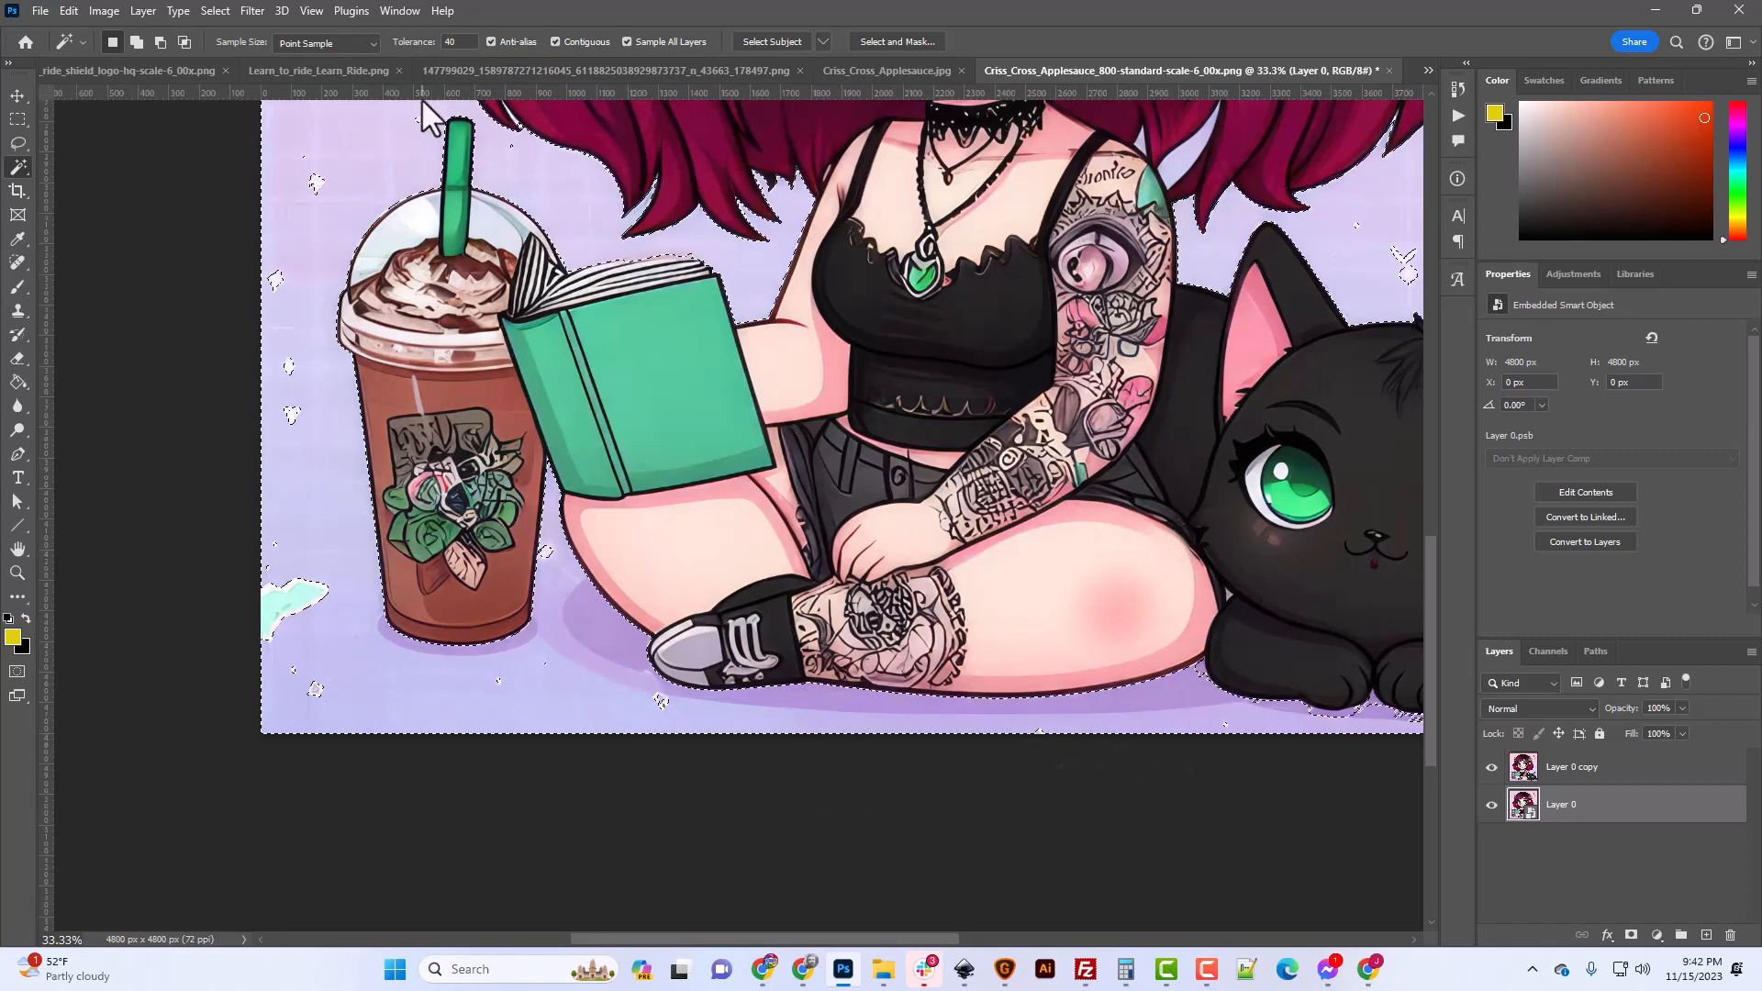
Try selecting the lower background with the Magic Wand at a tolerance of 20, adding the area beside the shoe.
click(459, 41)
text(20)
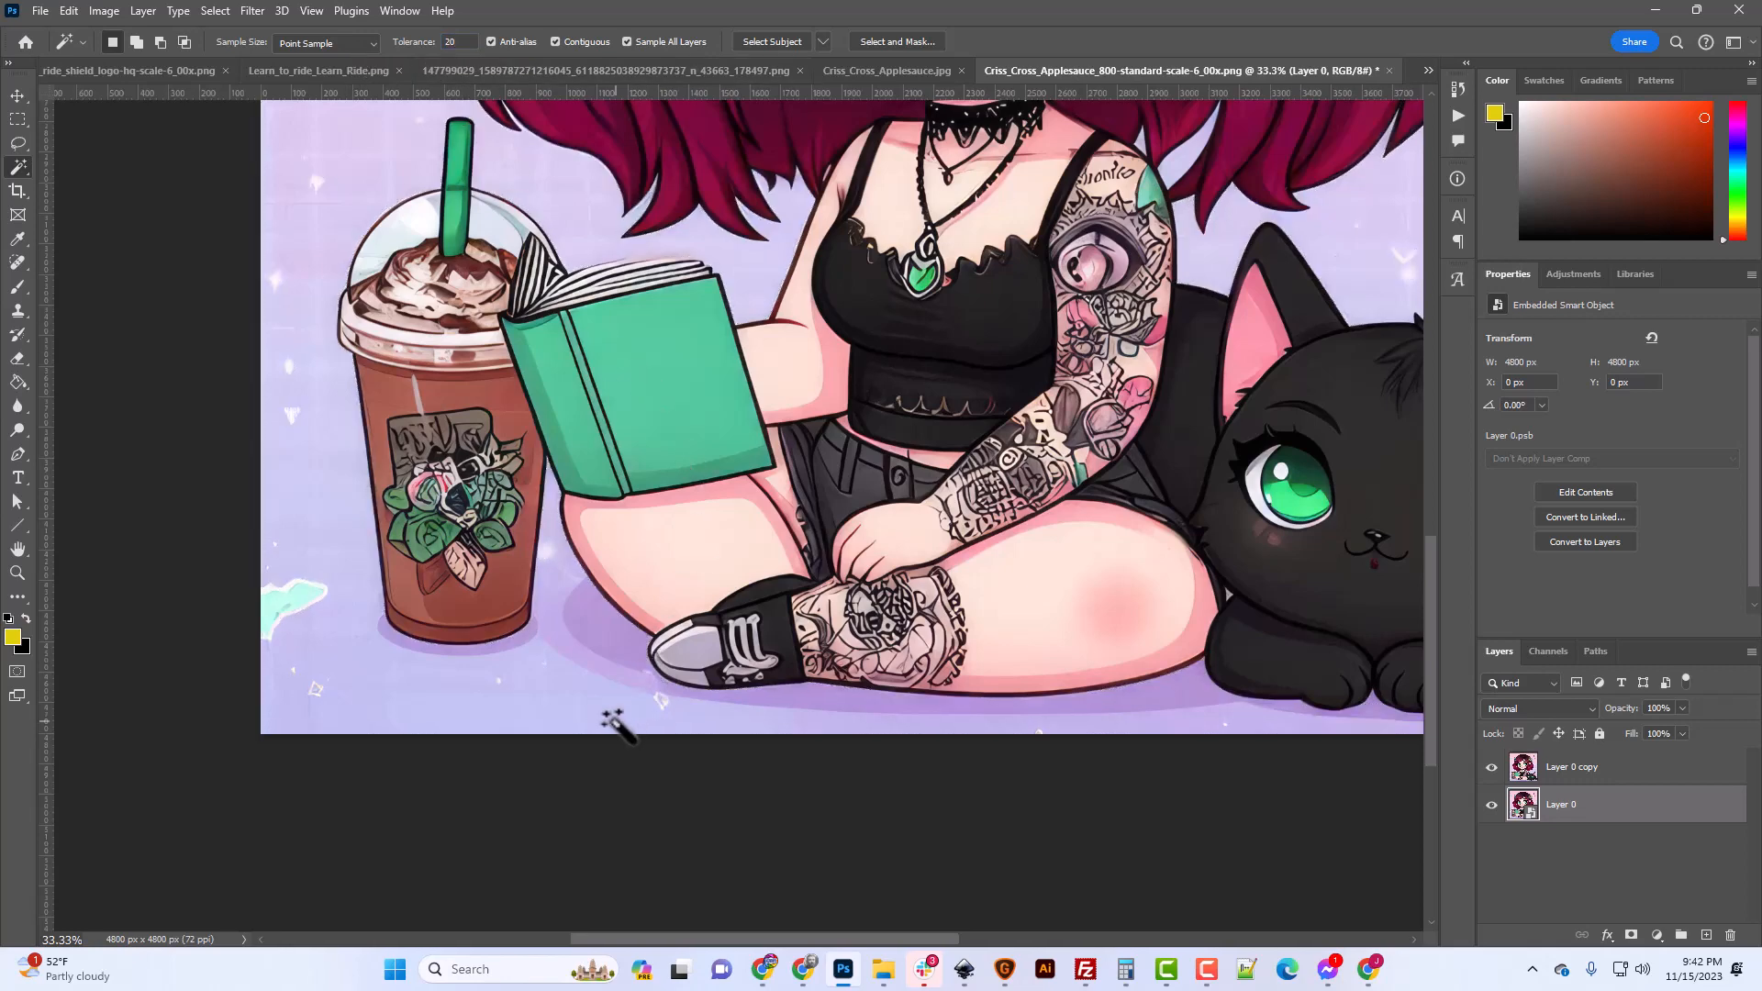
click(617, 717)
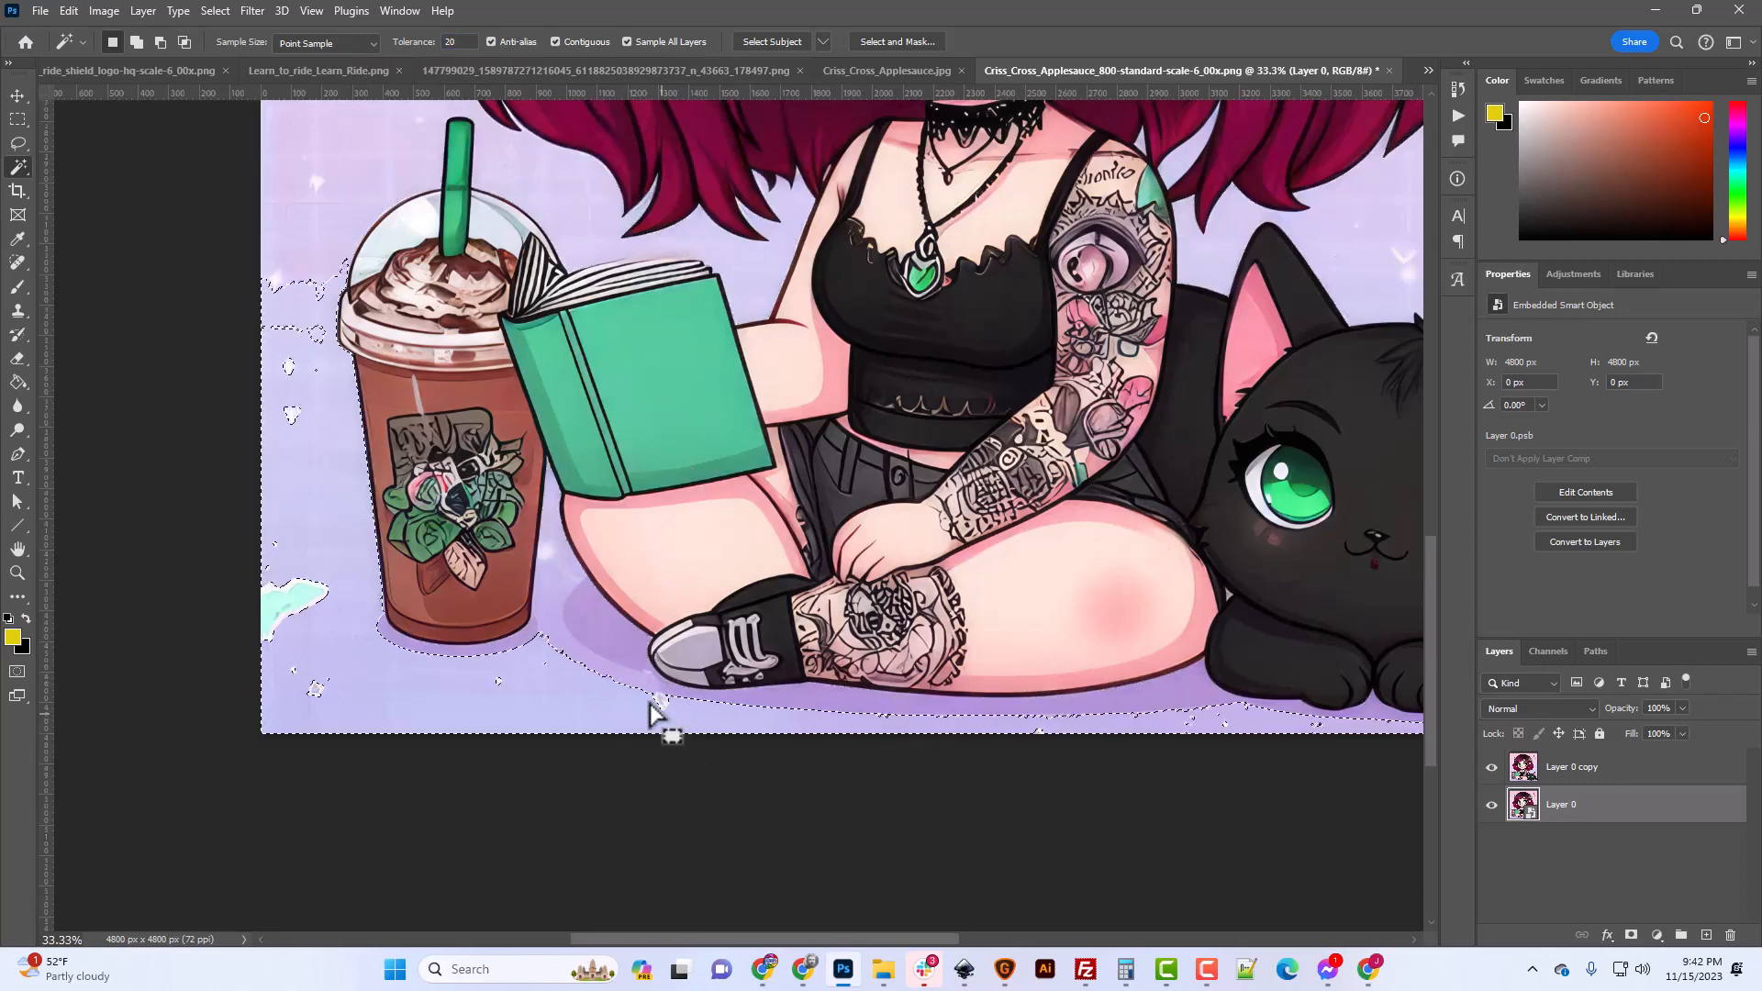
shift+click(620, 676)
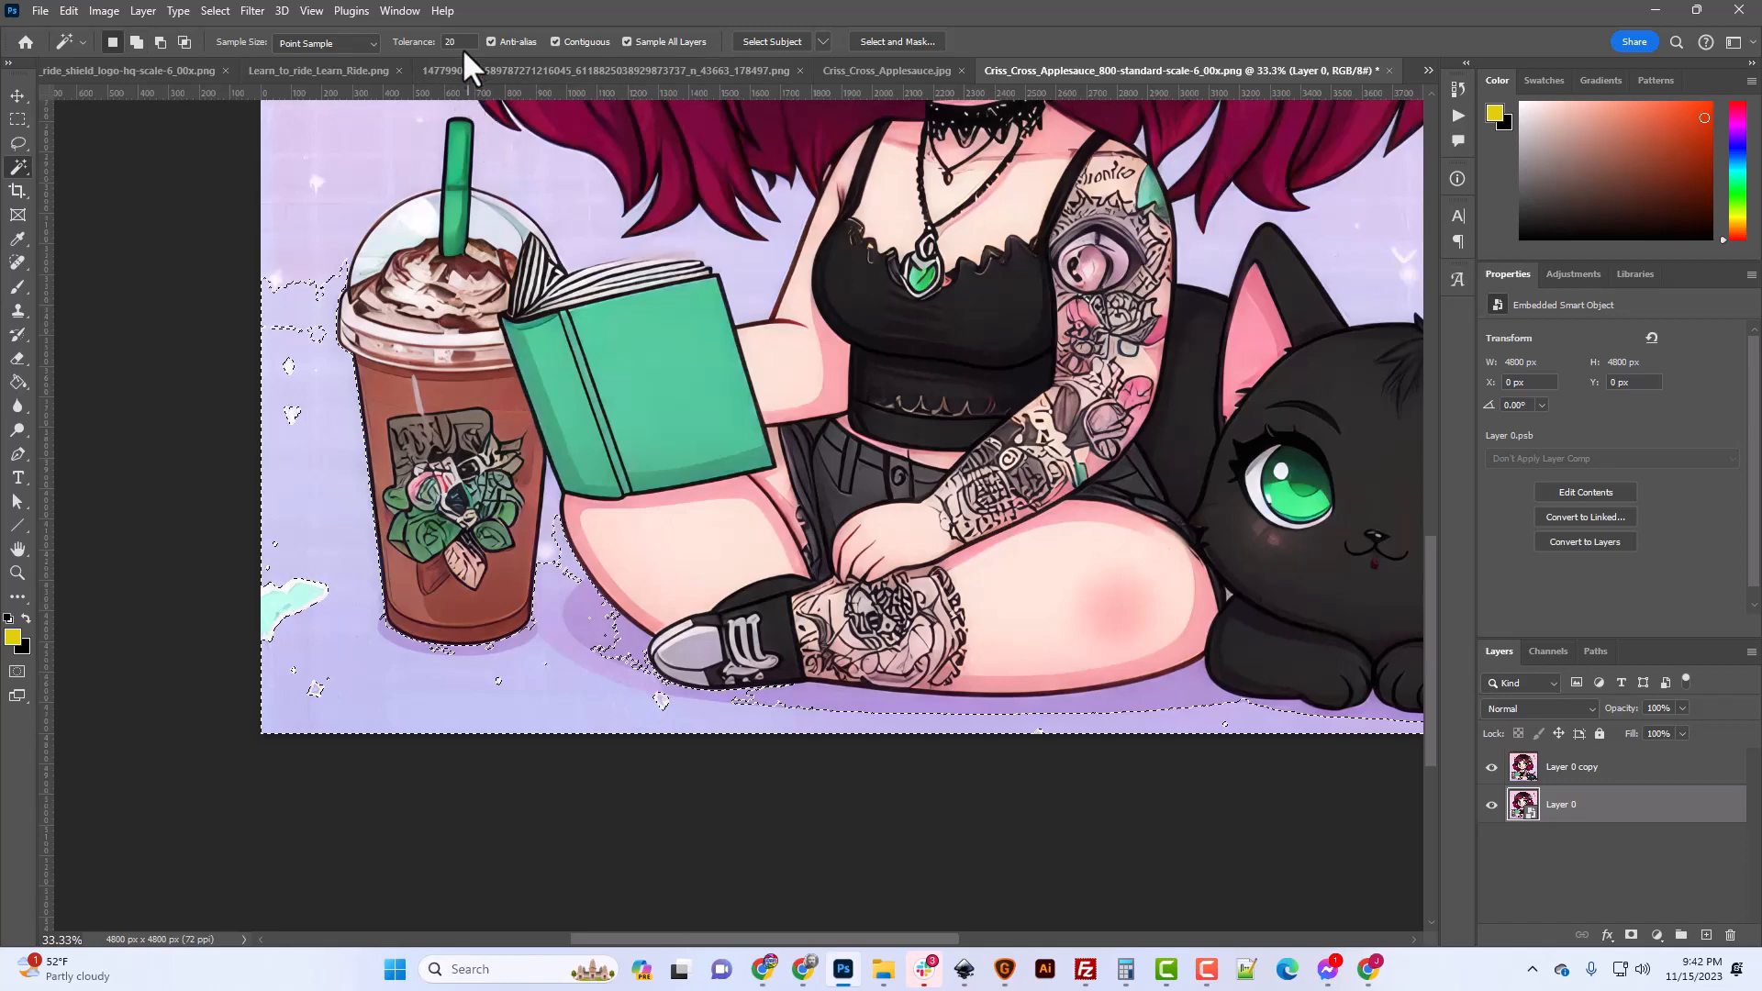
Select the light purple background around the drink, shoe and lower edge with the Magic Wand at a tolerance of 10, leaving out the shadows.
click(433, 42)
text(10)
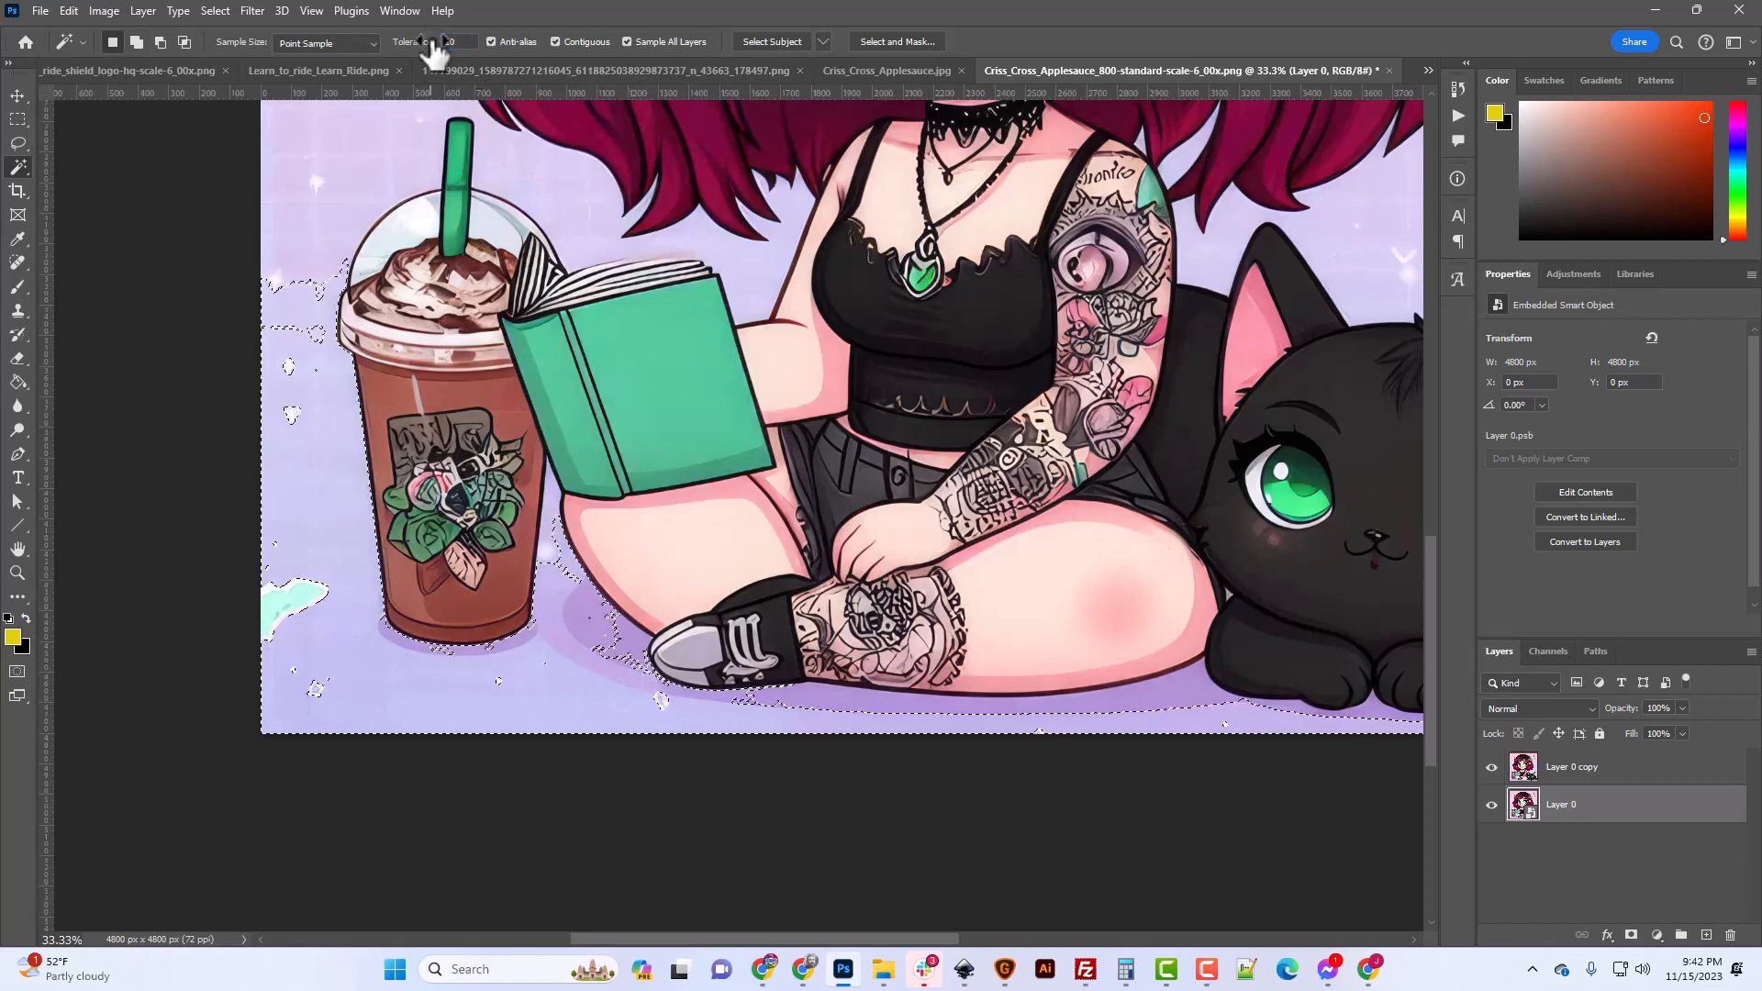
key(ctrl+d)
click(609, 672)
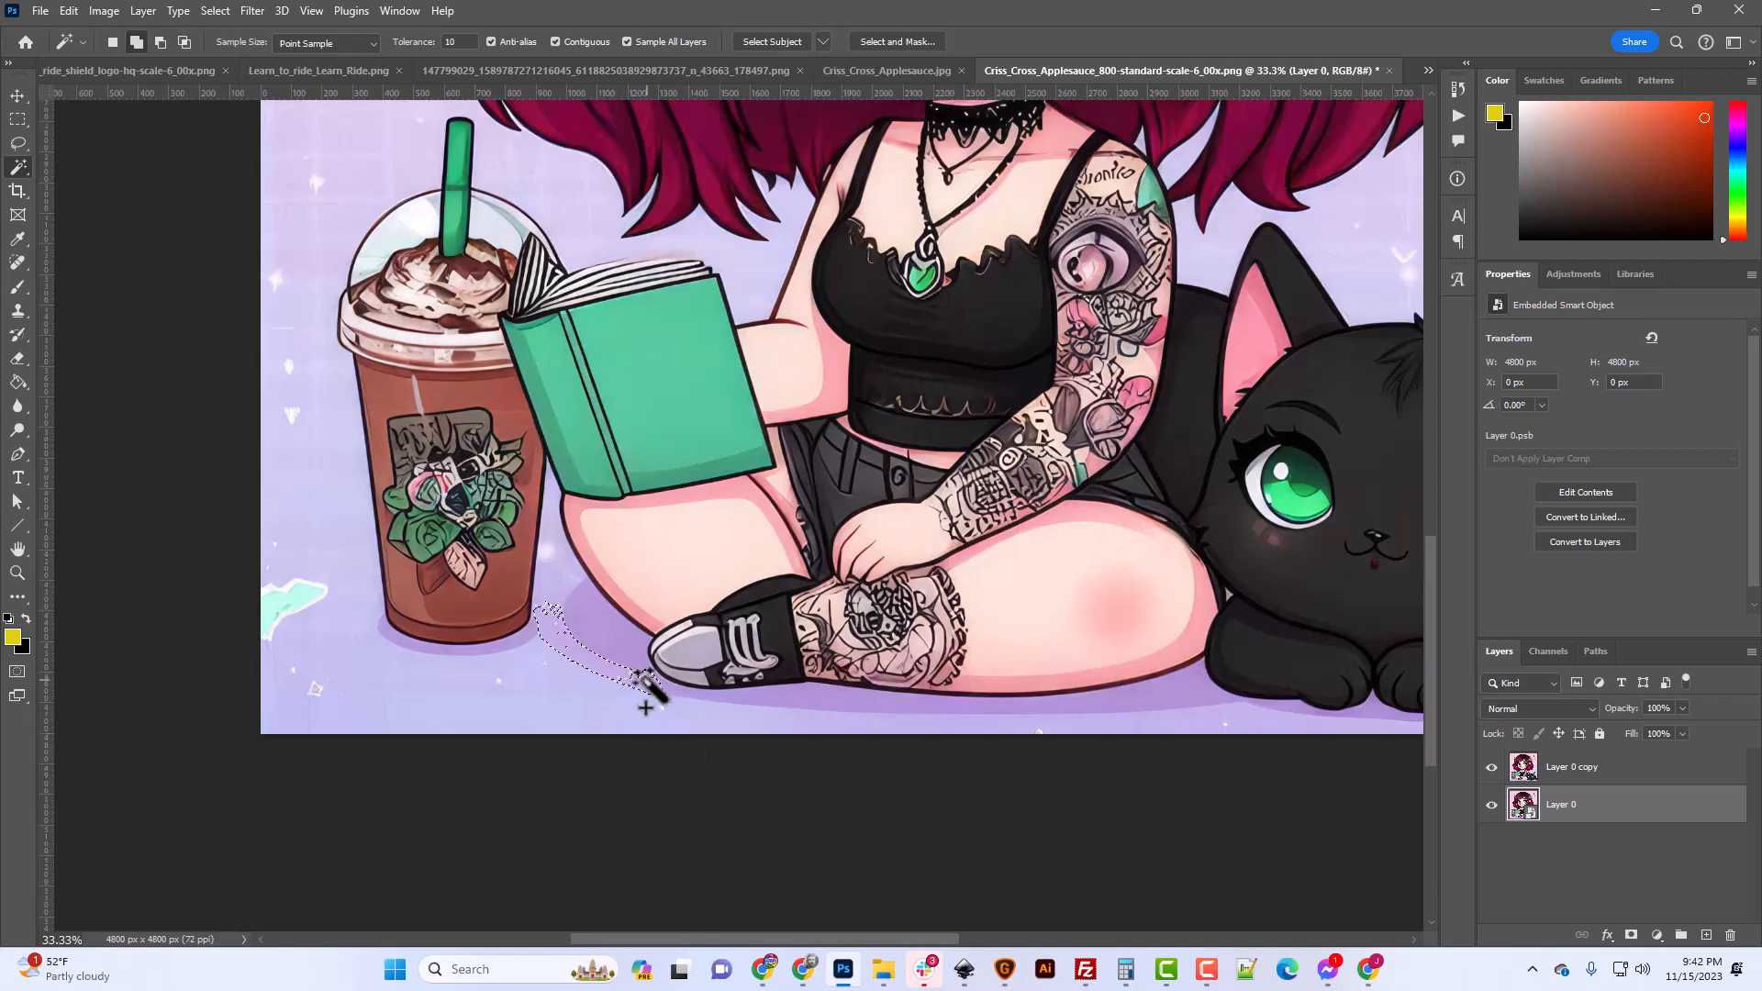
shift+click(625, 678)
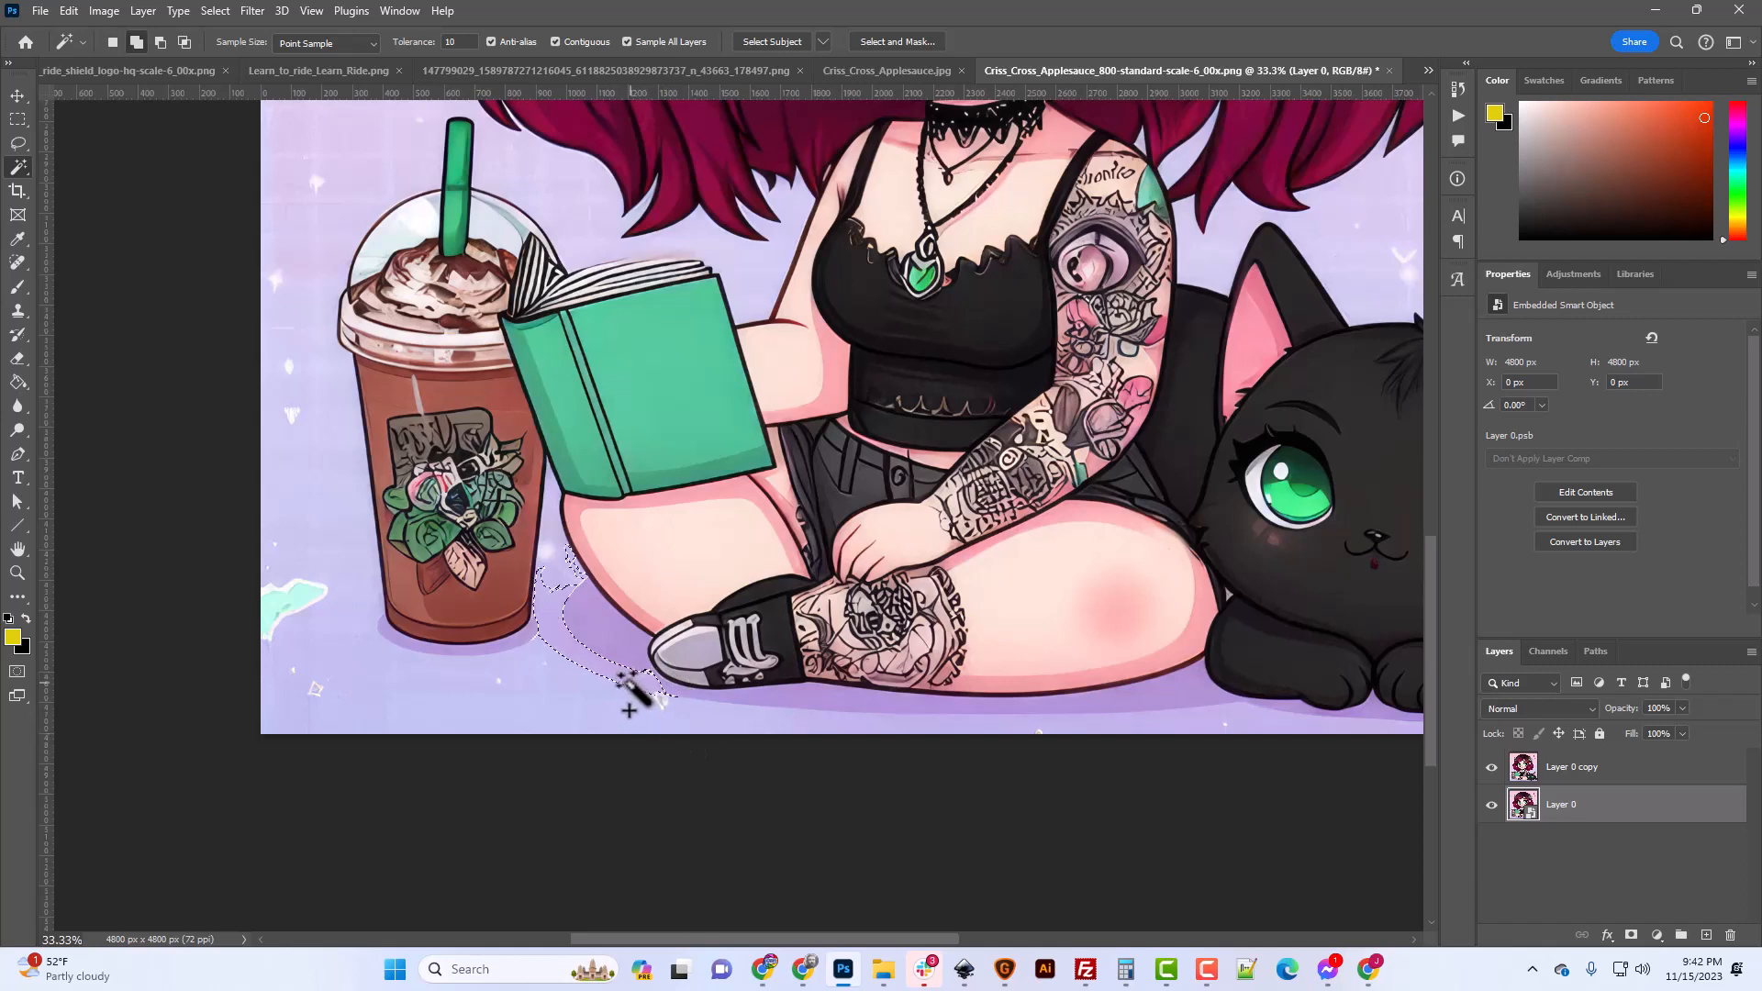
shift+click(563, 573)
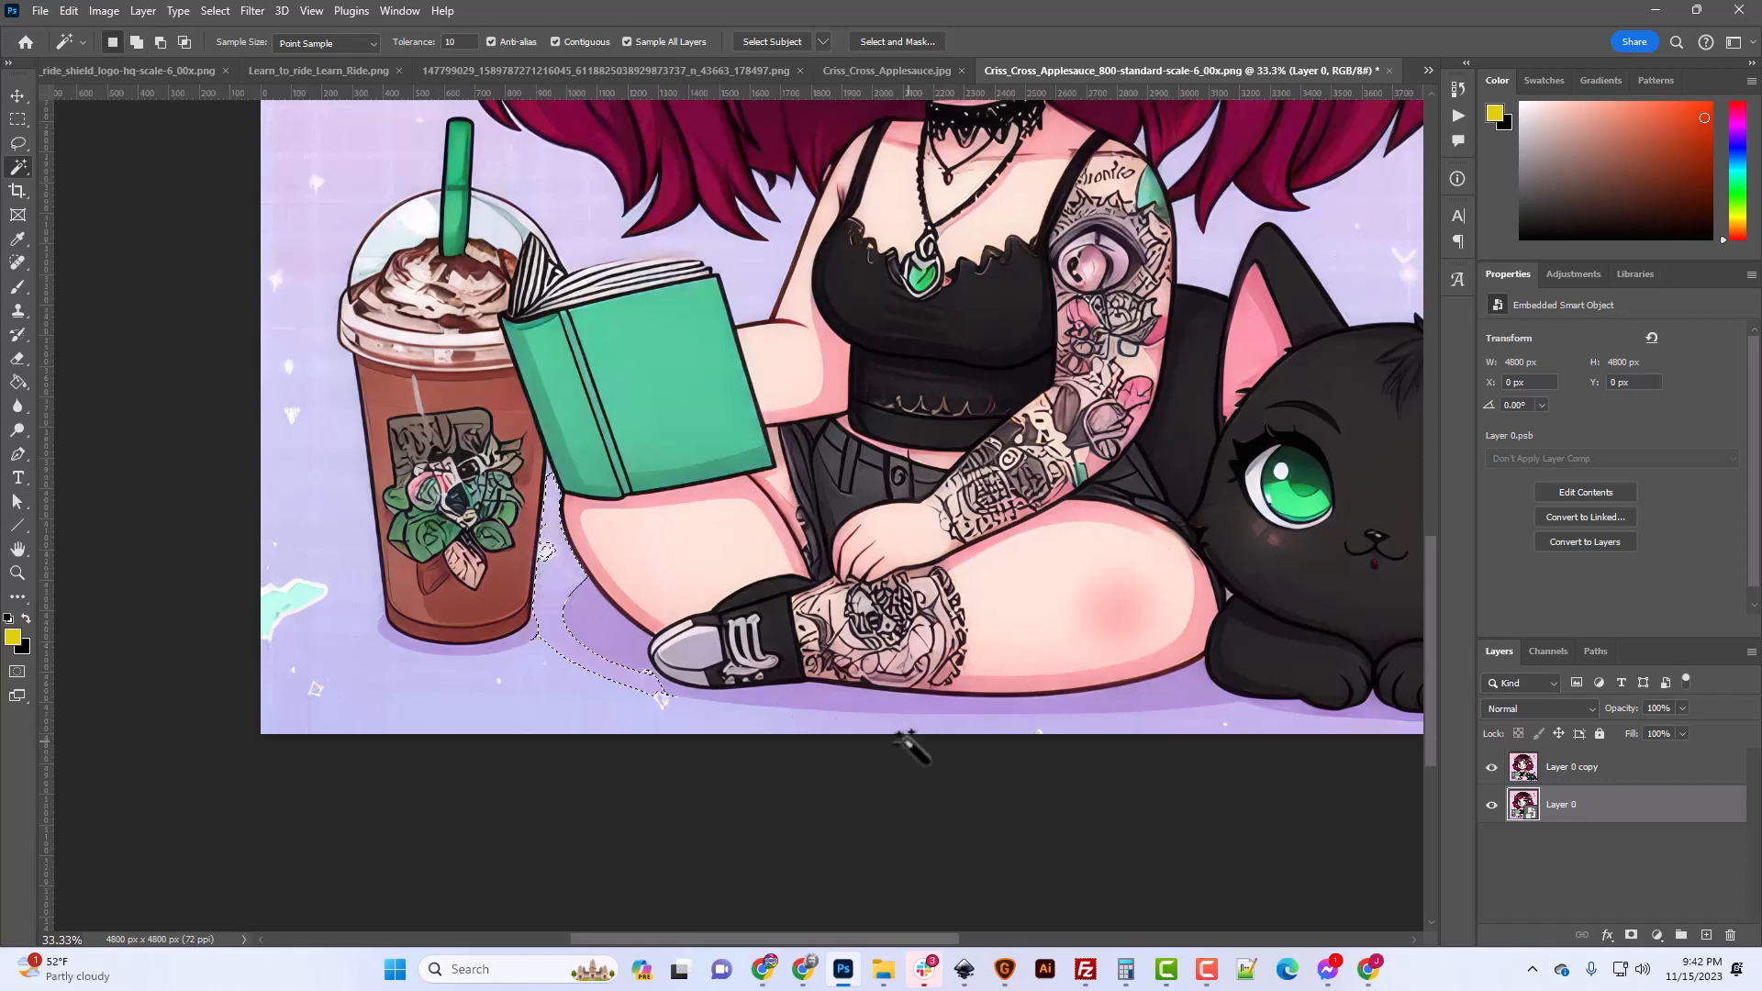
shift+click(743, 719)
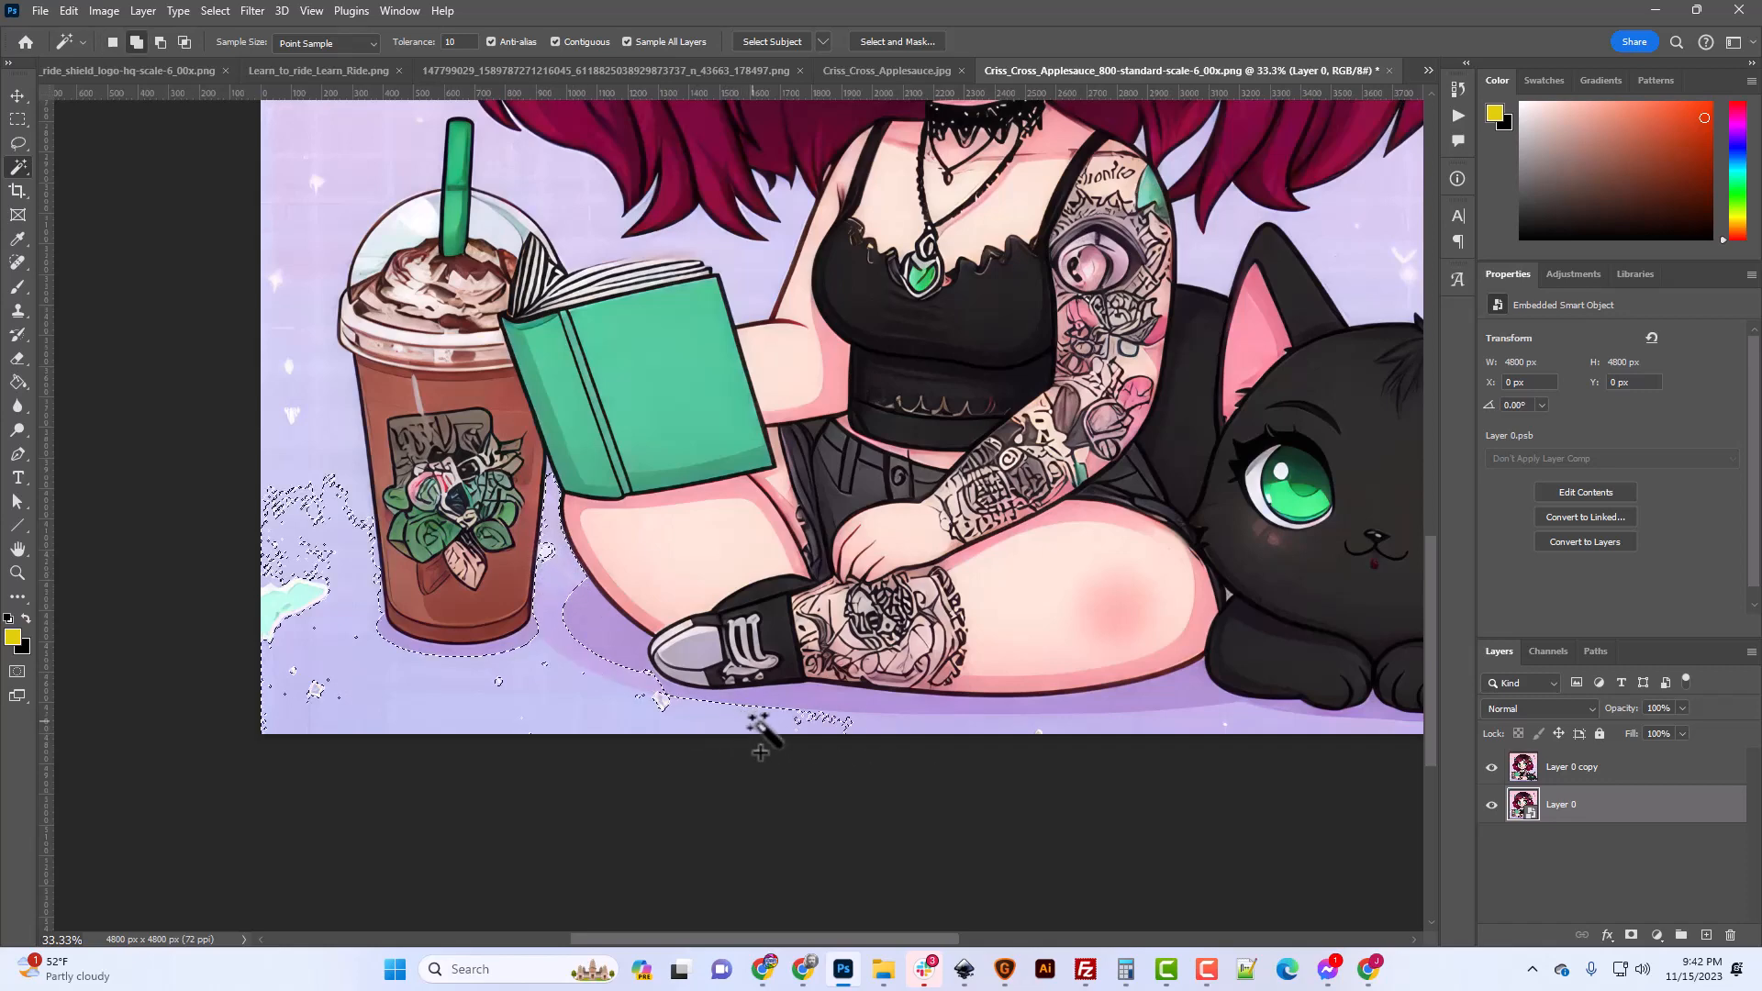
shift+click(886, 723)
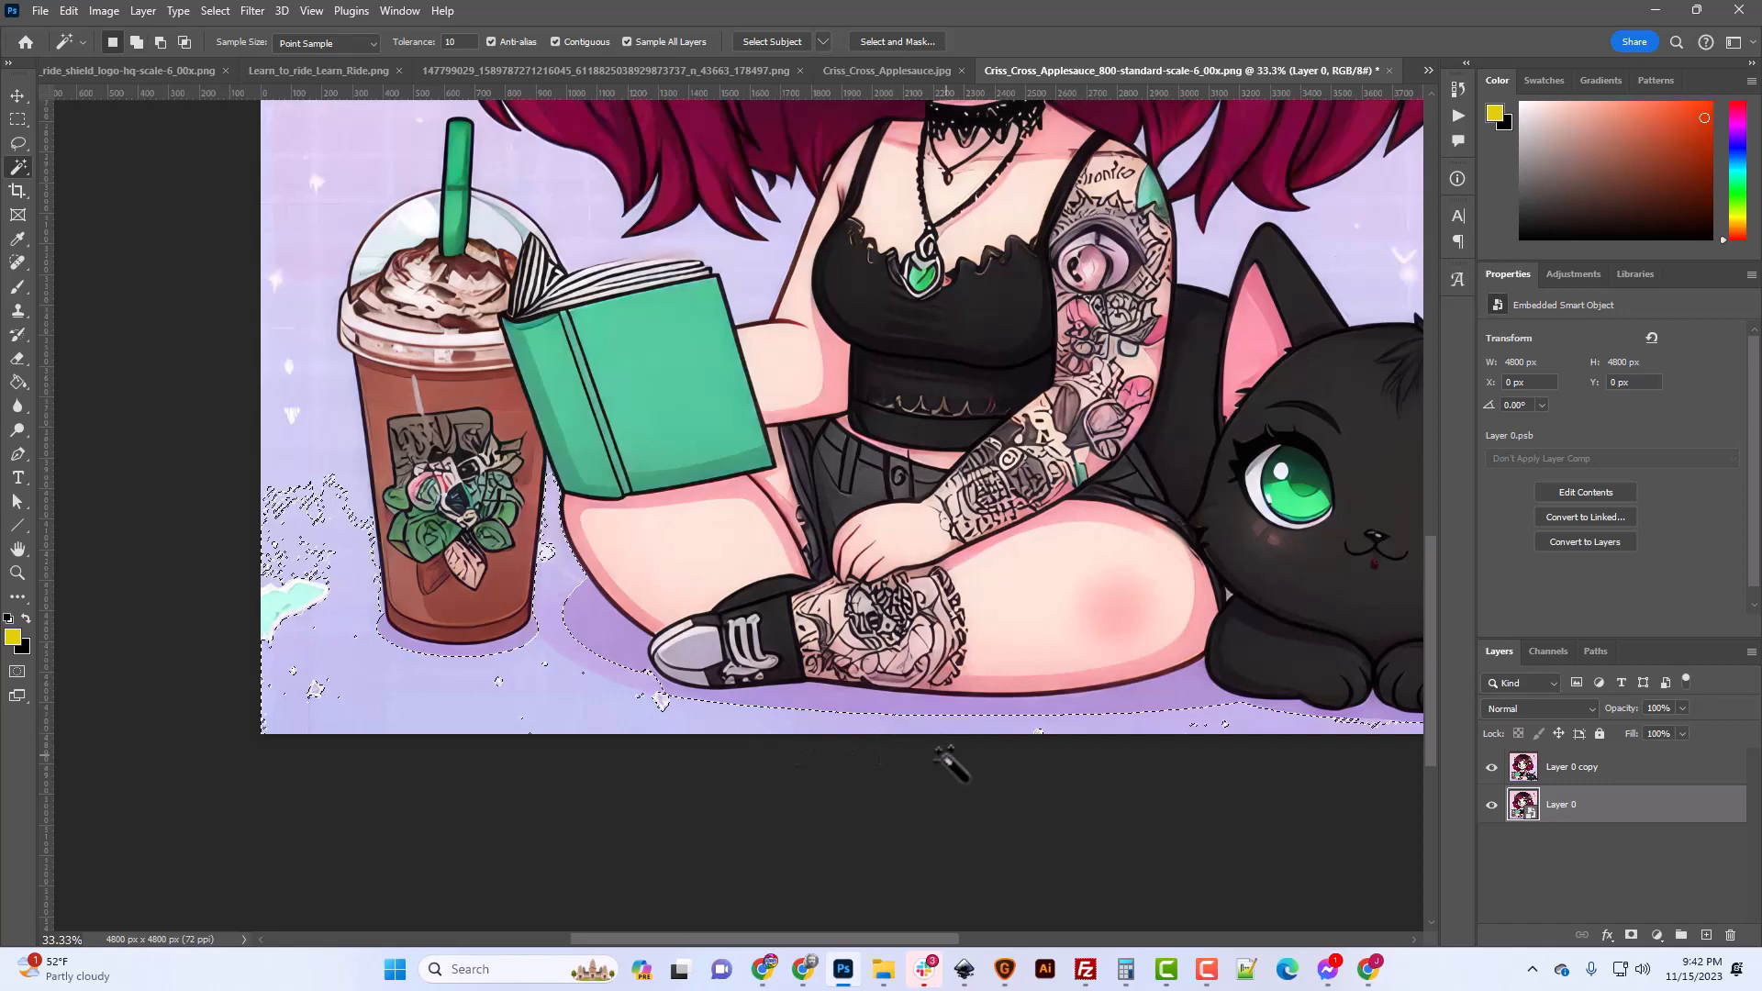
Check the selection edges around the cat and shoe, delete the selected background from Layer 0 copy and hide Layer 0.
drag(822, 940, 971, 939)
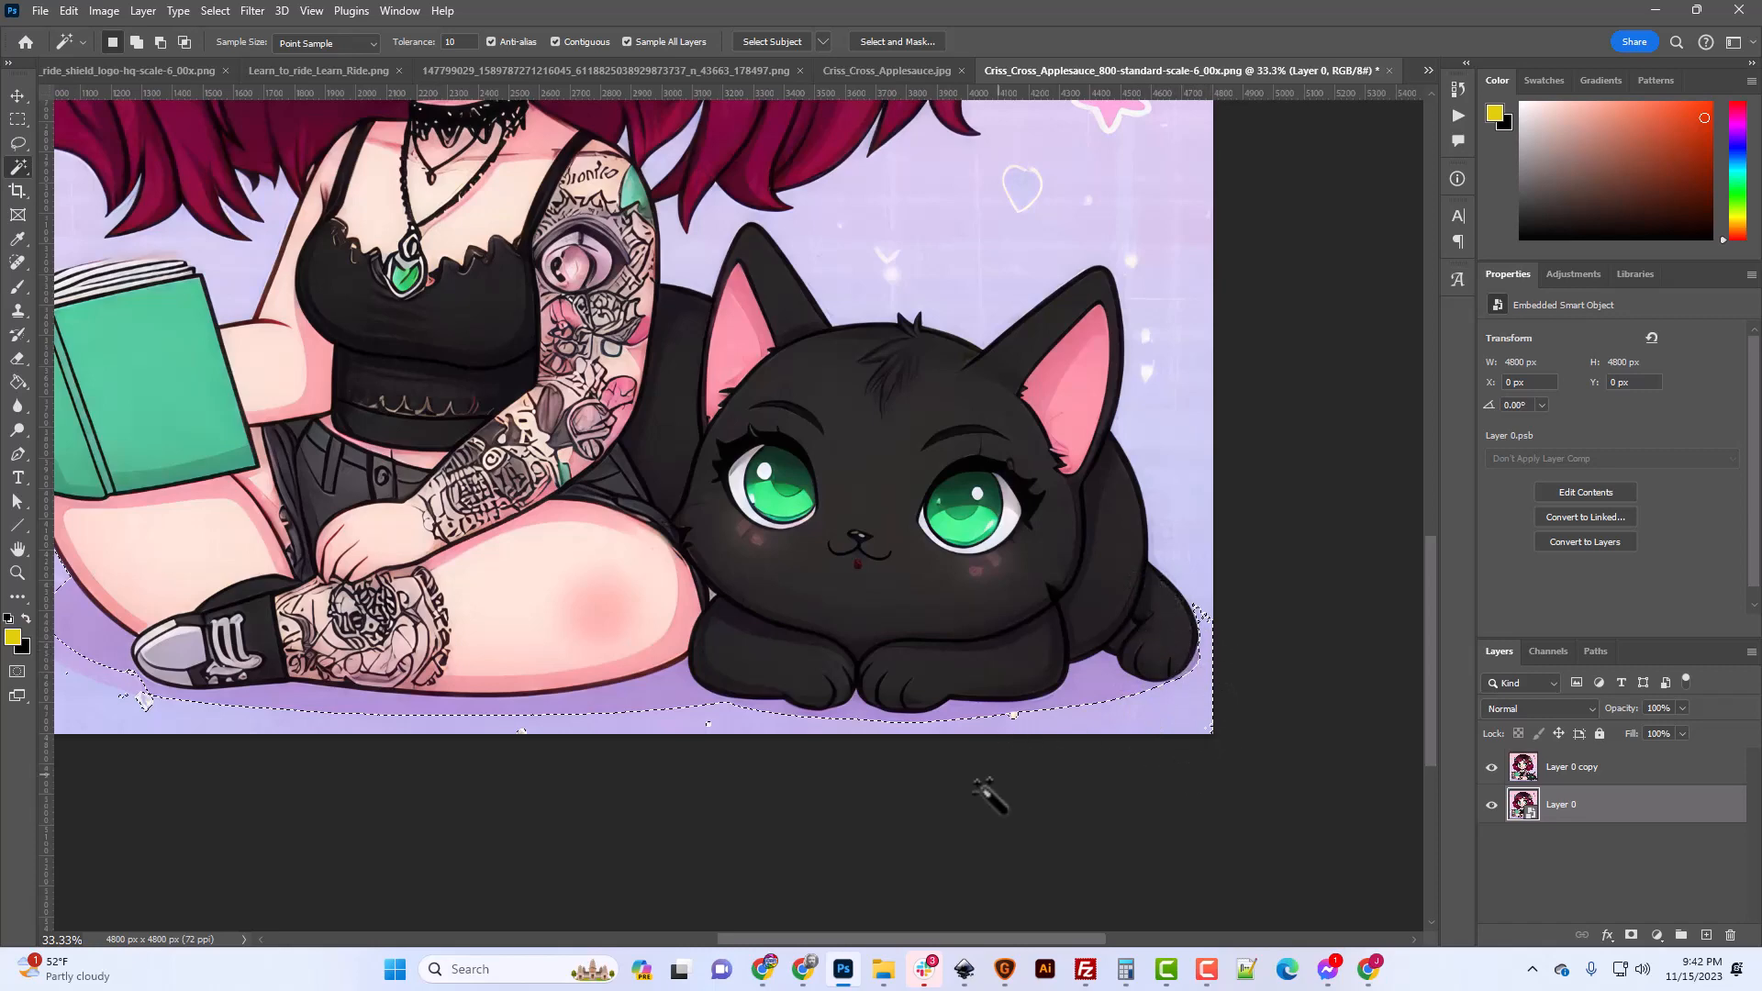
drag(913, 937, 758, 935)
scroll(683, 767, up, 3)
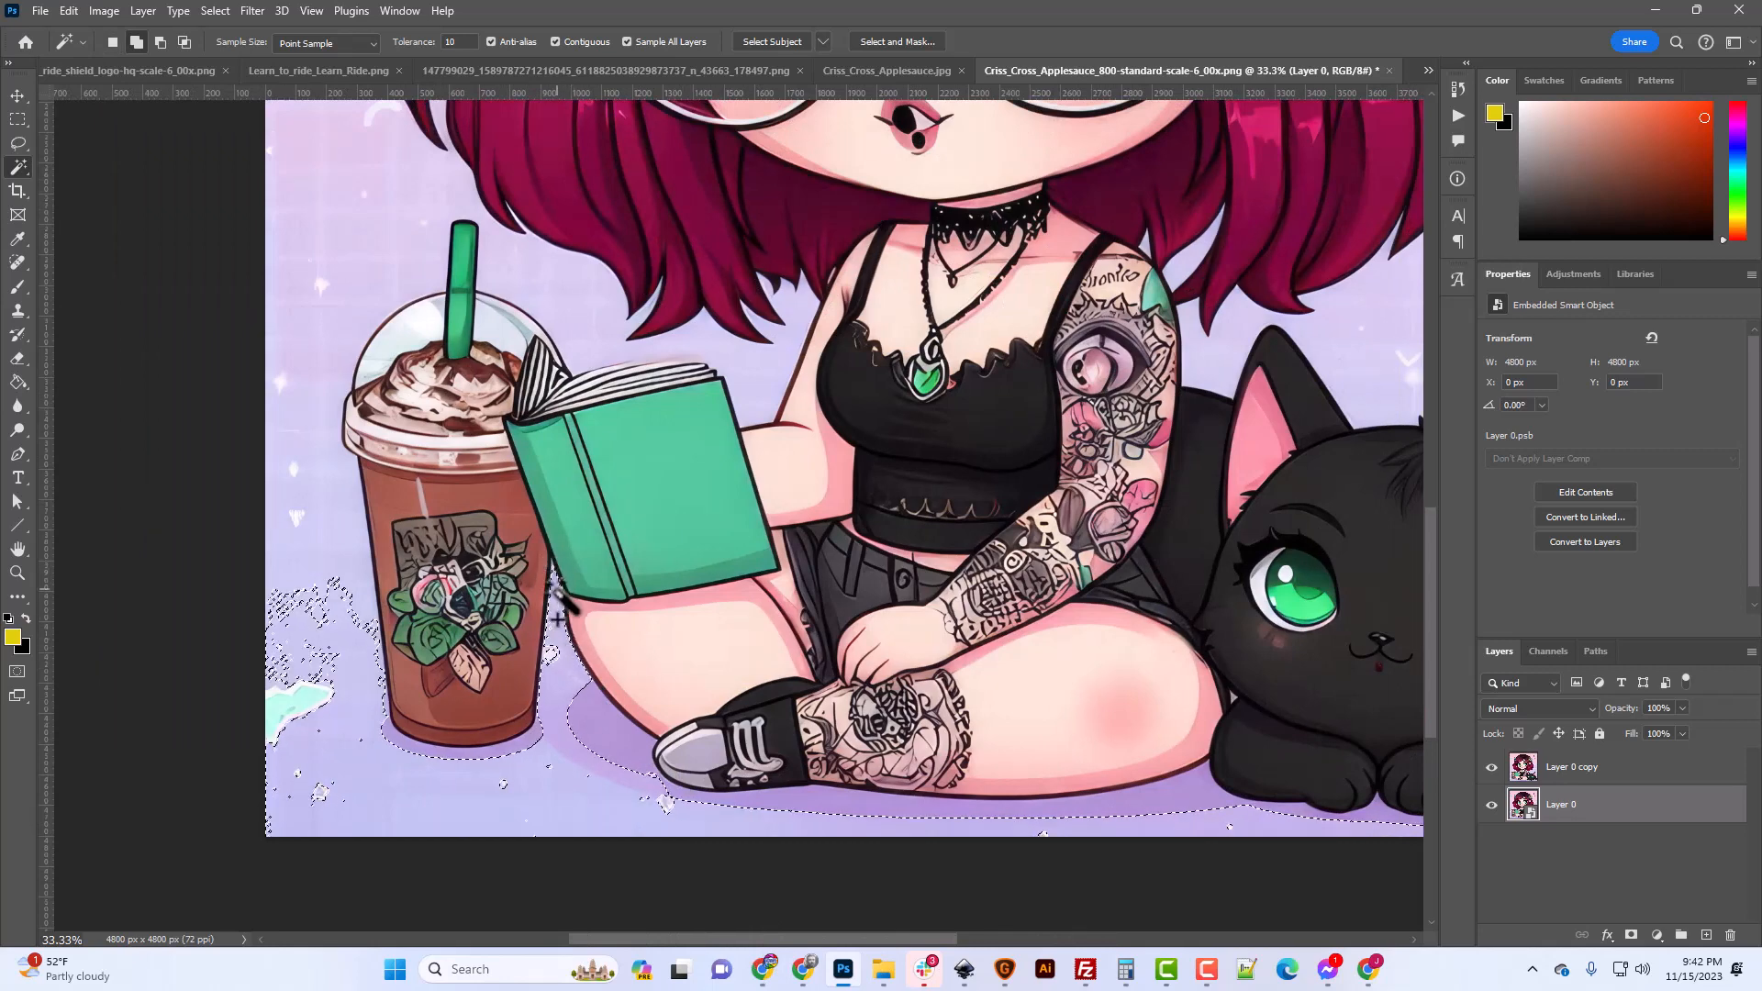
scroll(559, 696, down, 3)
scroll(551, 688, up, 2)
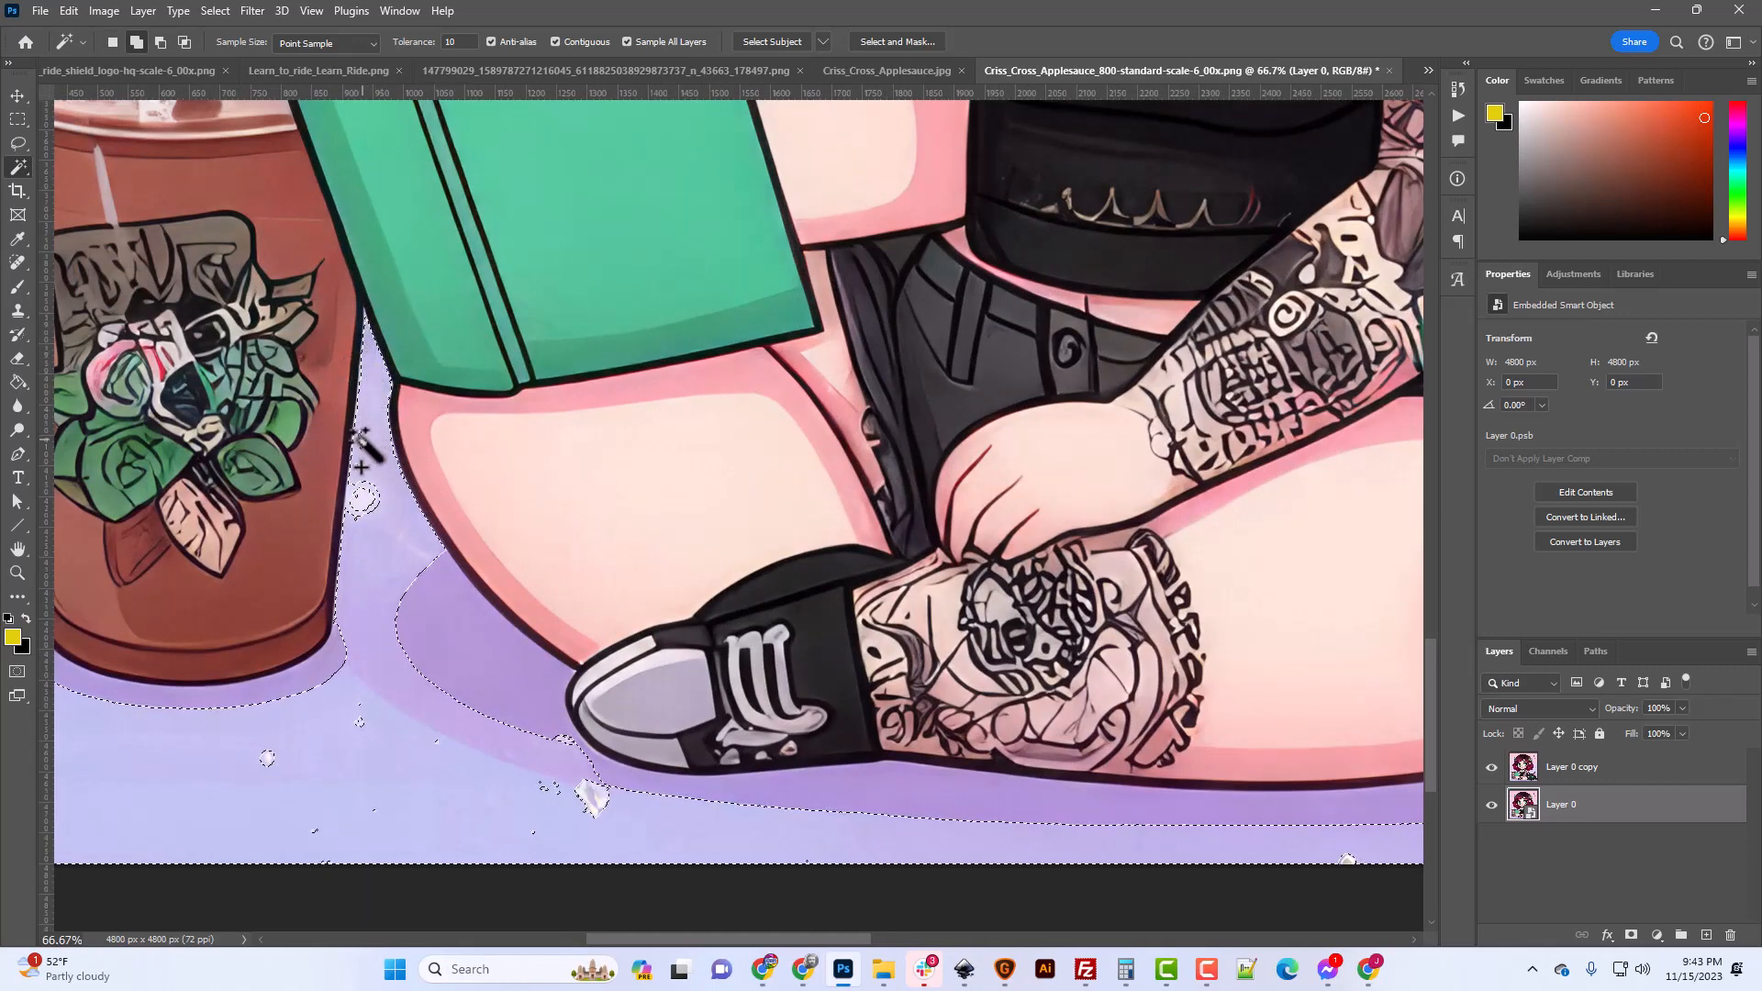
scroll(371, 551, down, 3)
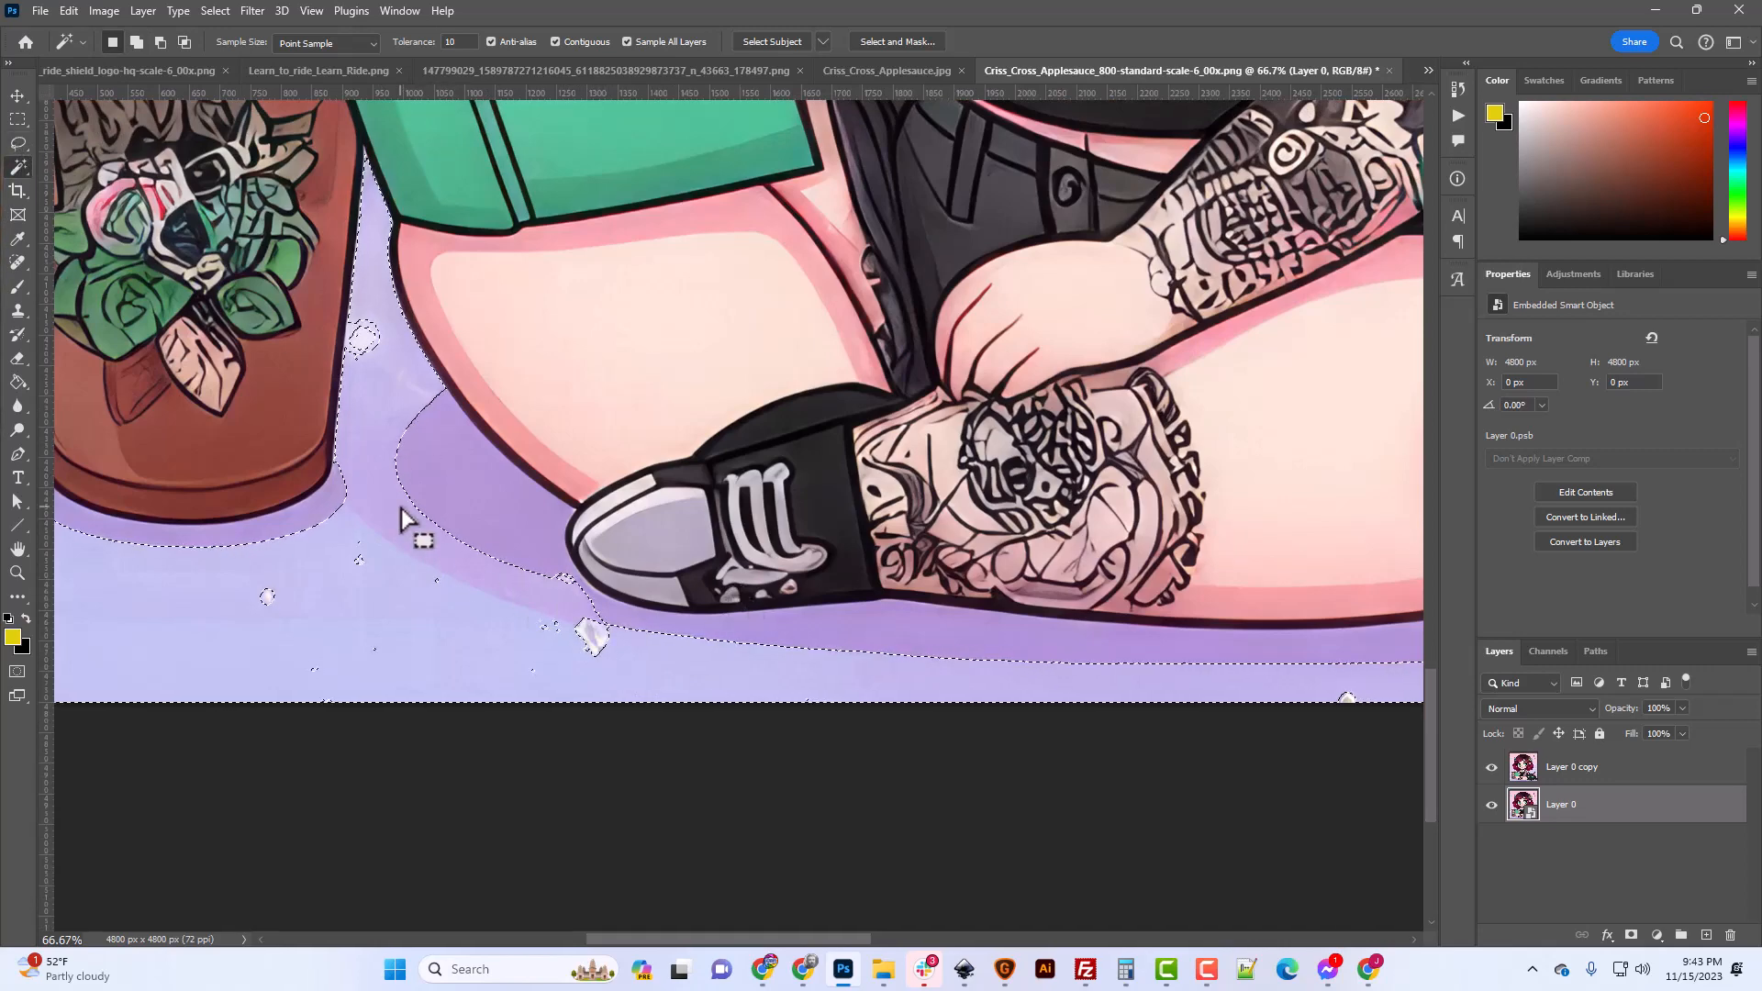
click(1560, 774)
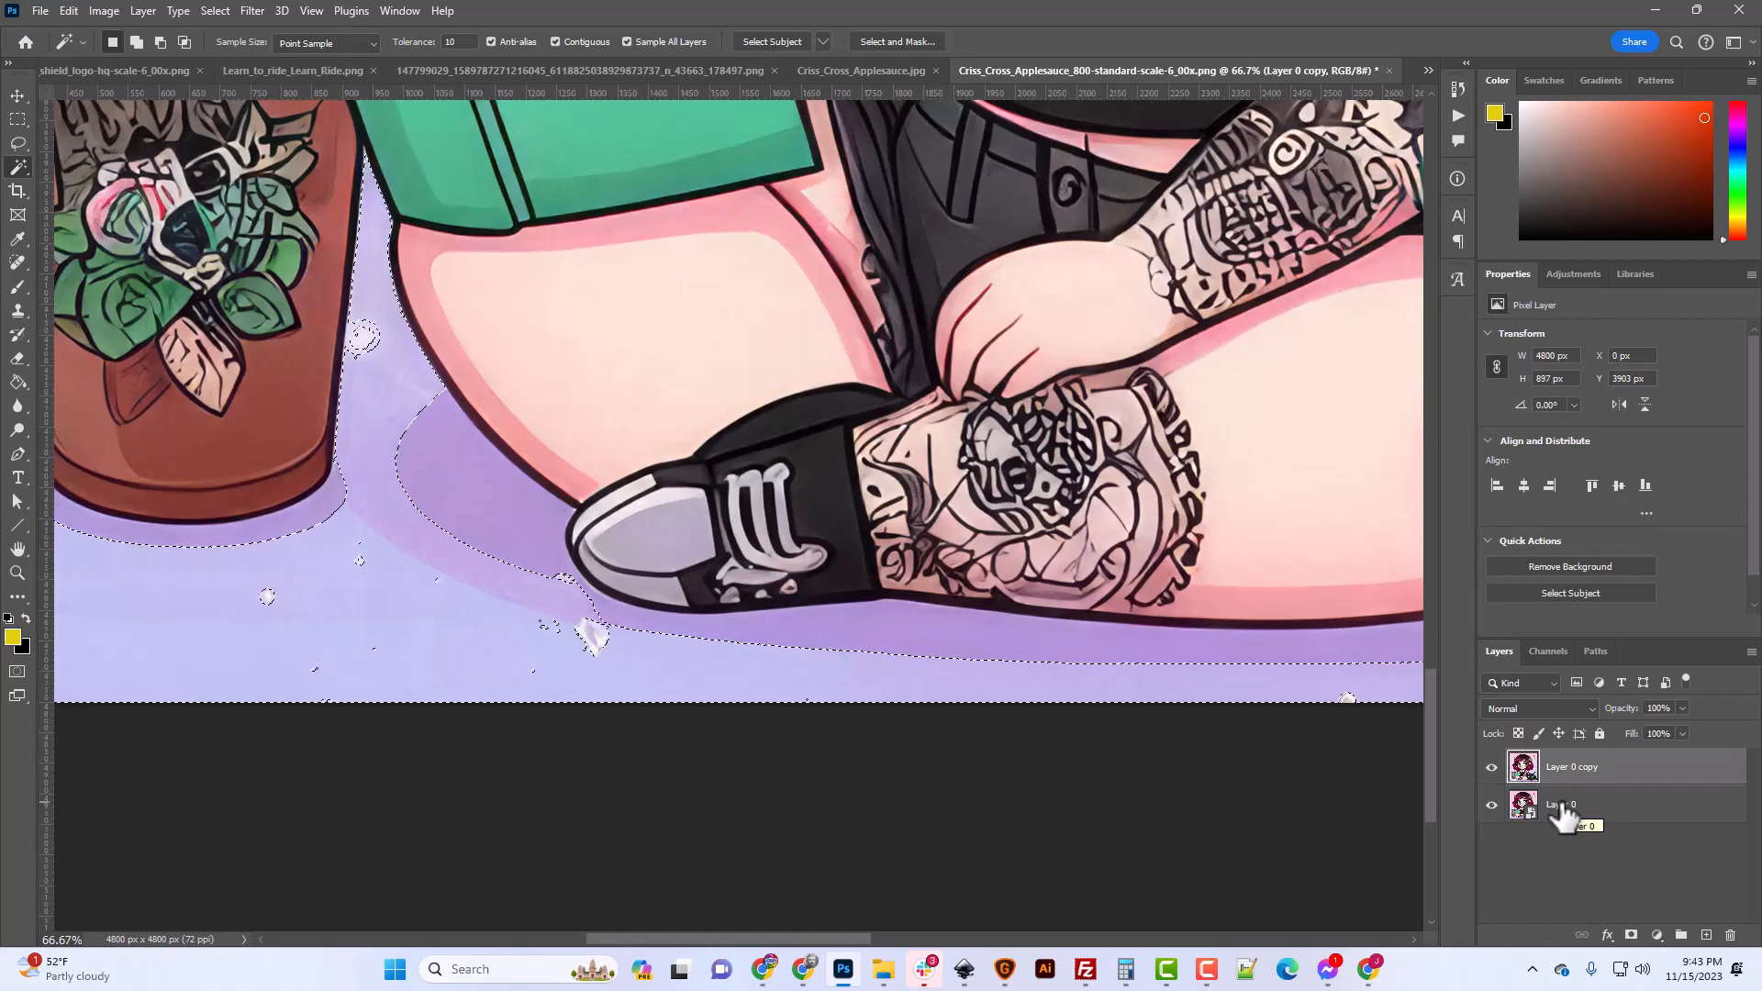
click(1492, 805)
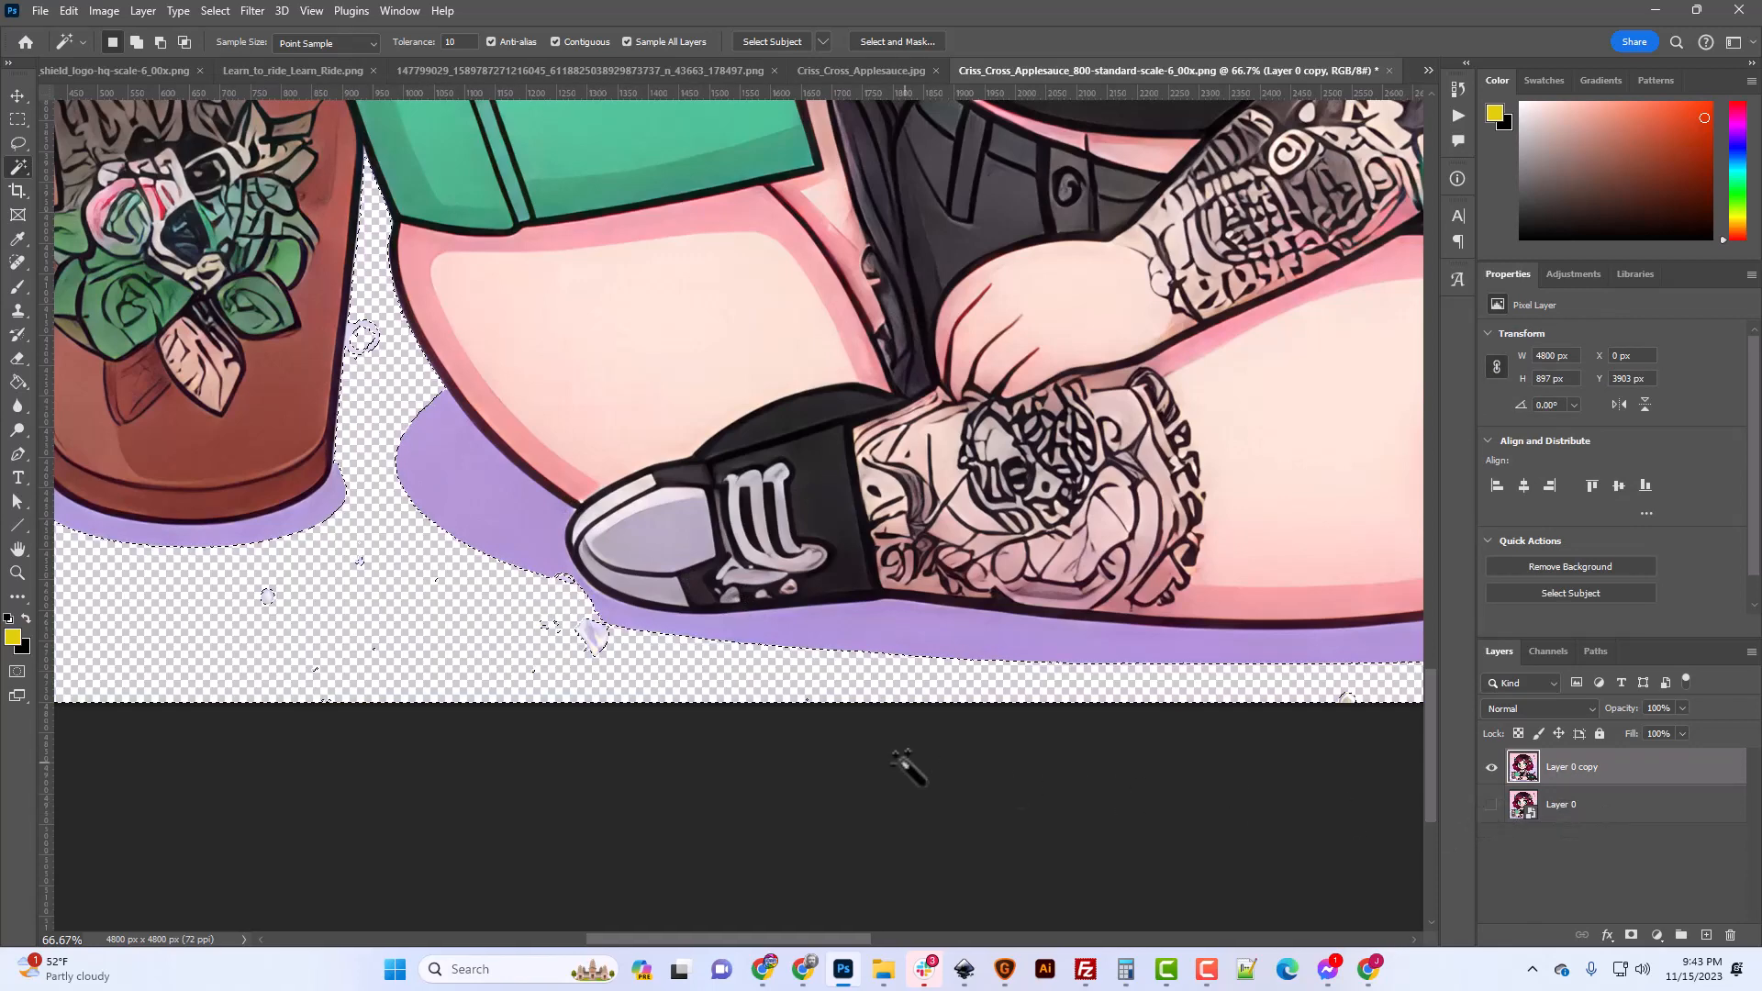
key(ctrl+d)
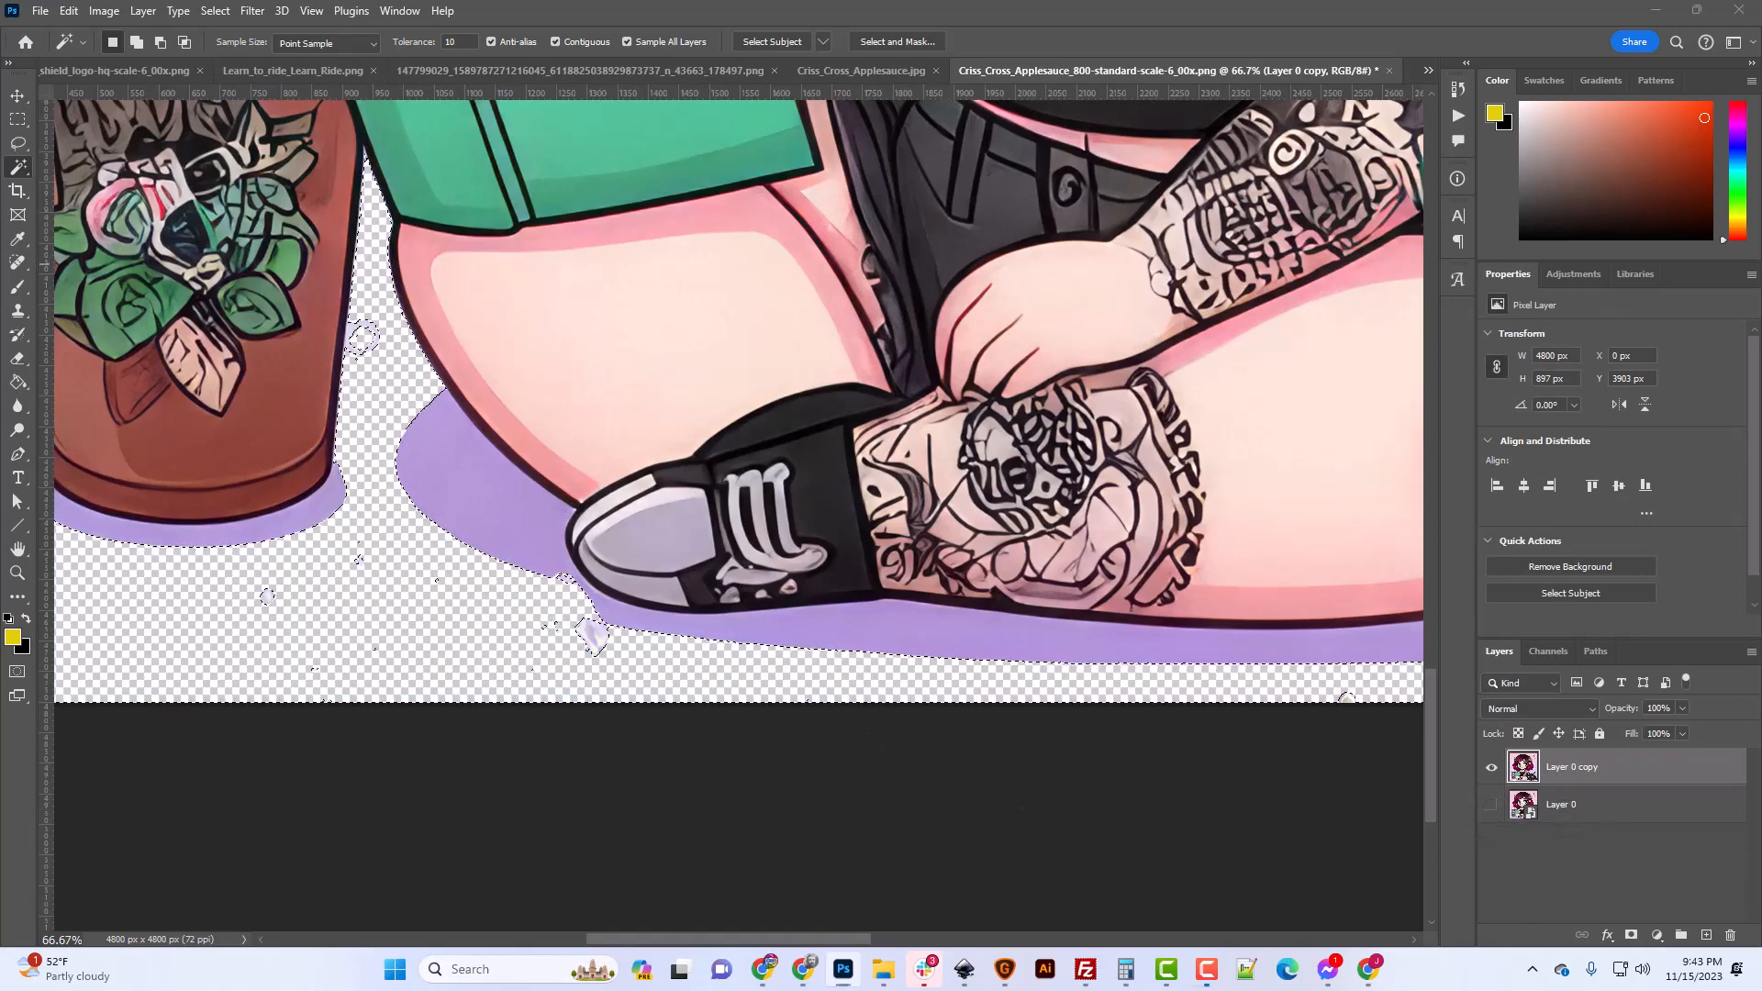
Examine the whole artwork and the erased area beneath the cat's paws for leftover background.
scroll(425, 670, down, 5)
scroll(432, 671, up, 3)
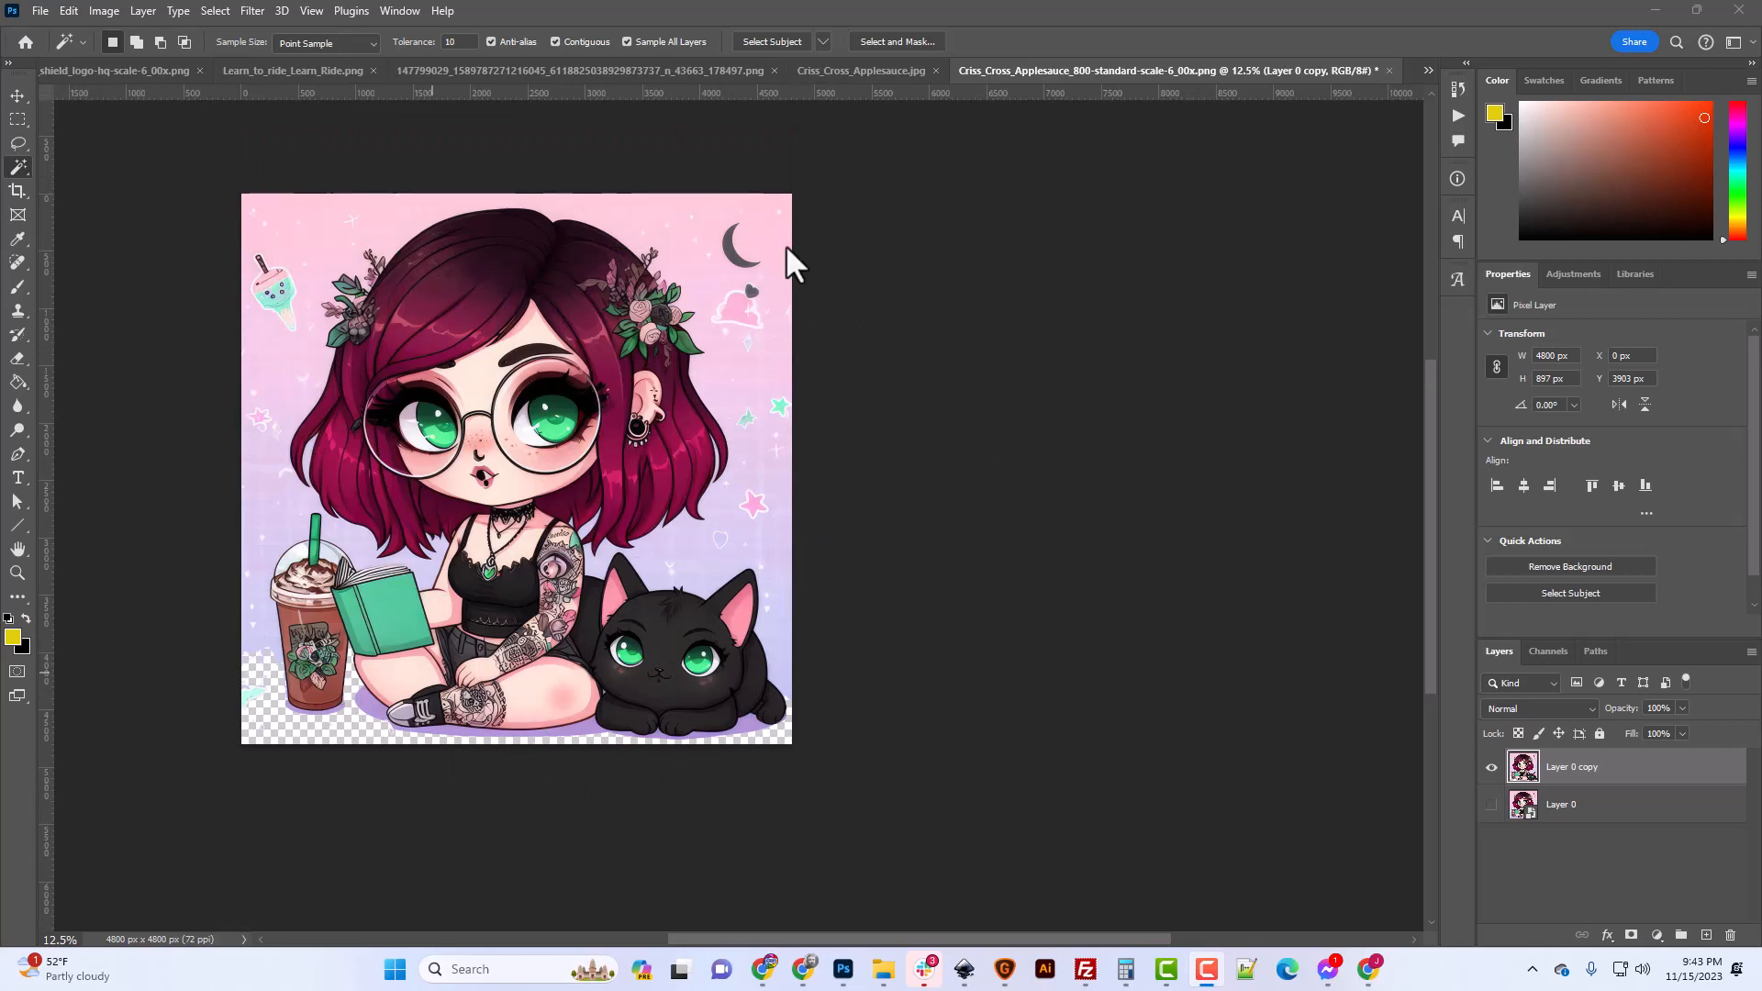
scroll(407, 619, down, 5)
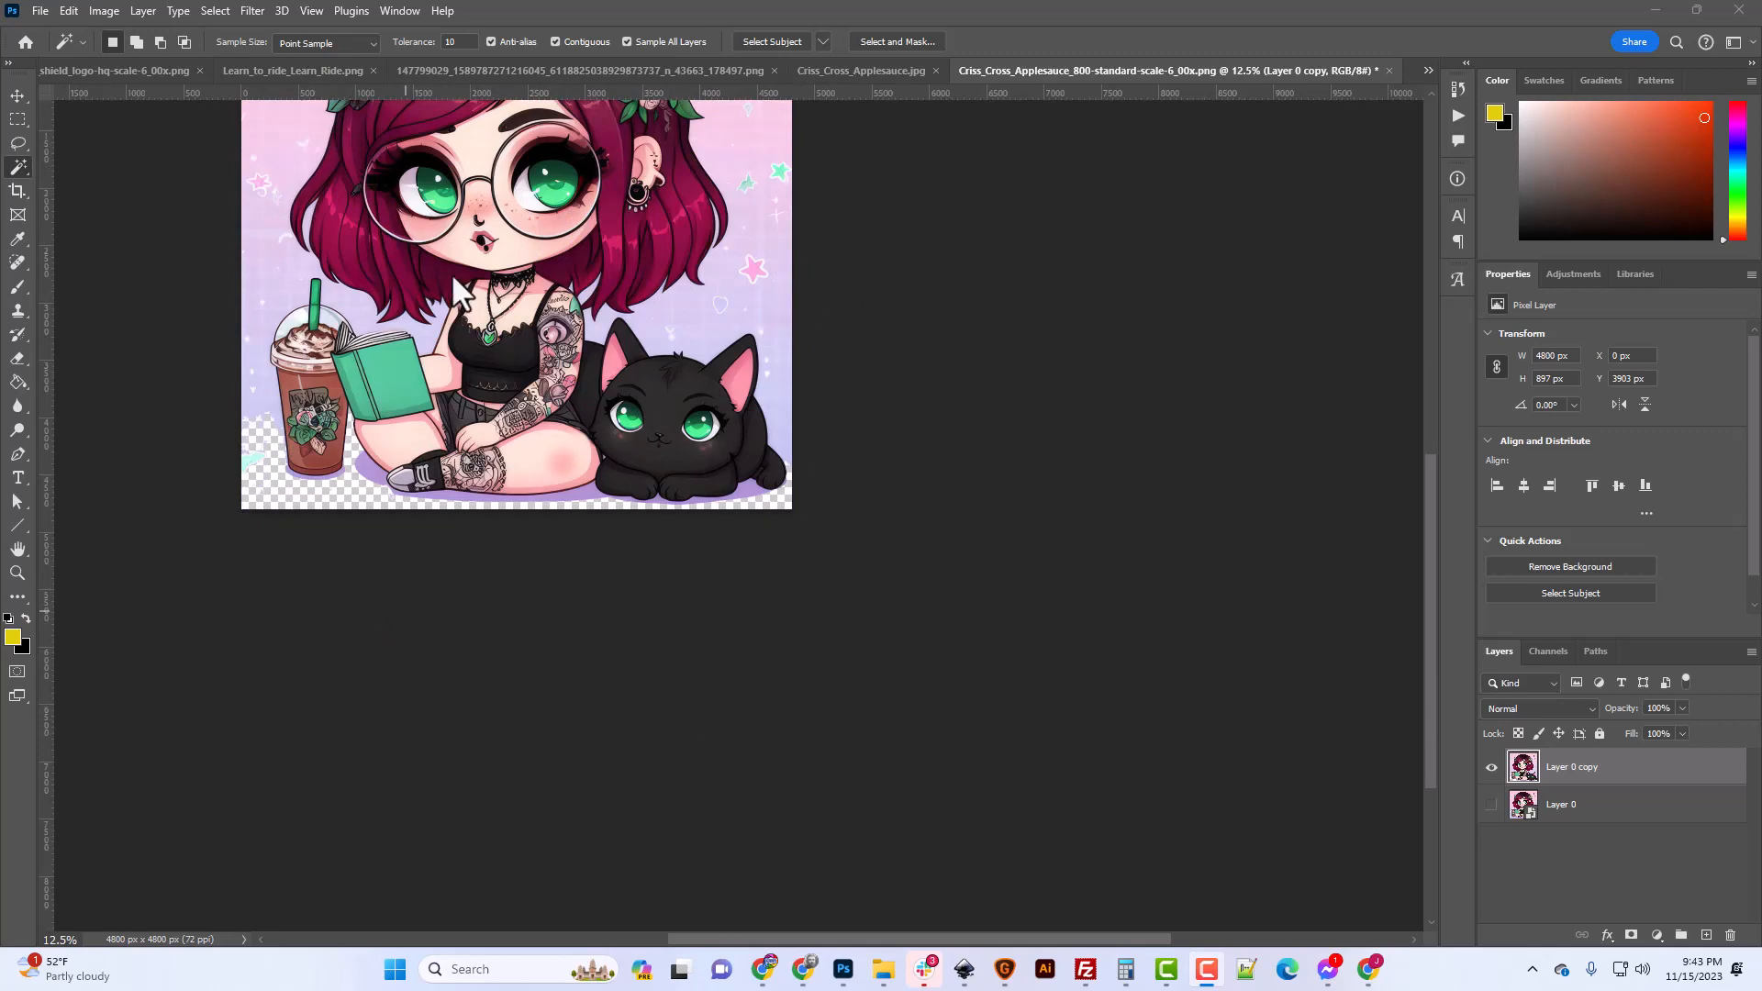
click(533, 3)
key(ctrl+plus)
key(ctrl+plus)
key(ctrl+plus)
key(ctrl+plus)
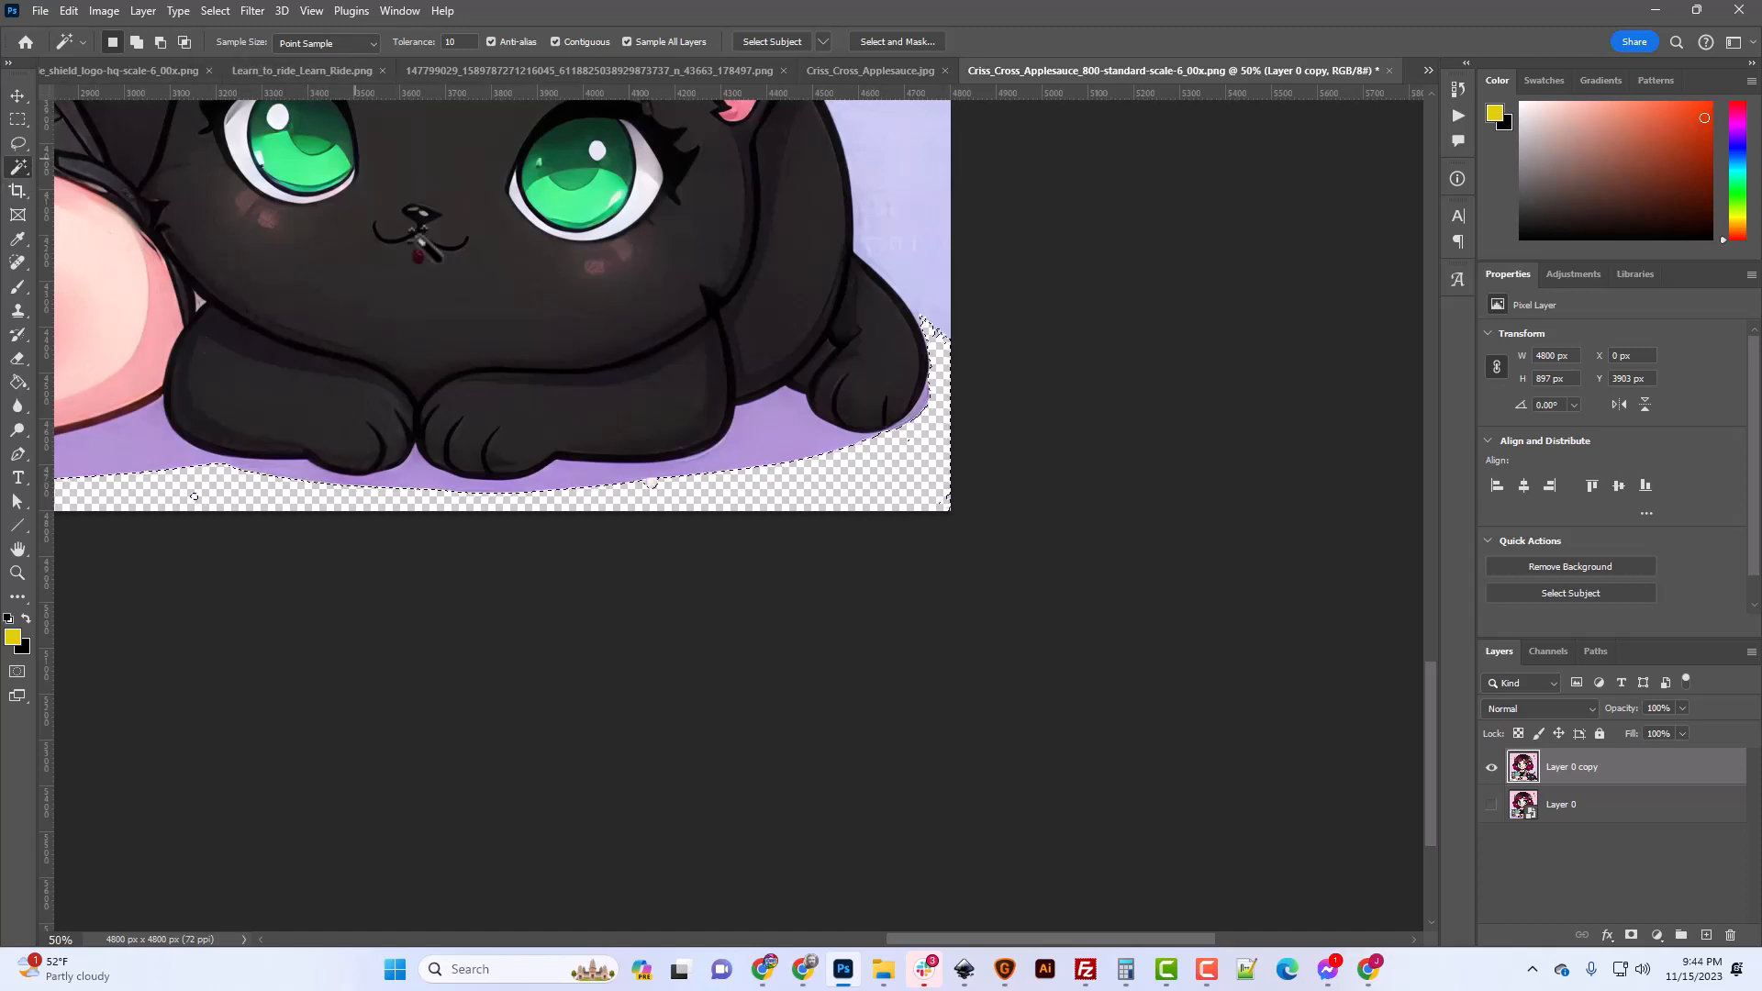
Clear the old selection and lasso the leftover light speck beneath the cat's front paw, about 66 by 38 px.
click(18, 143)
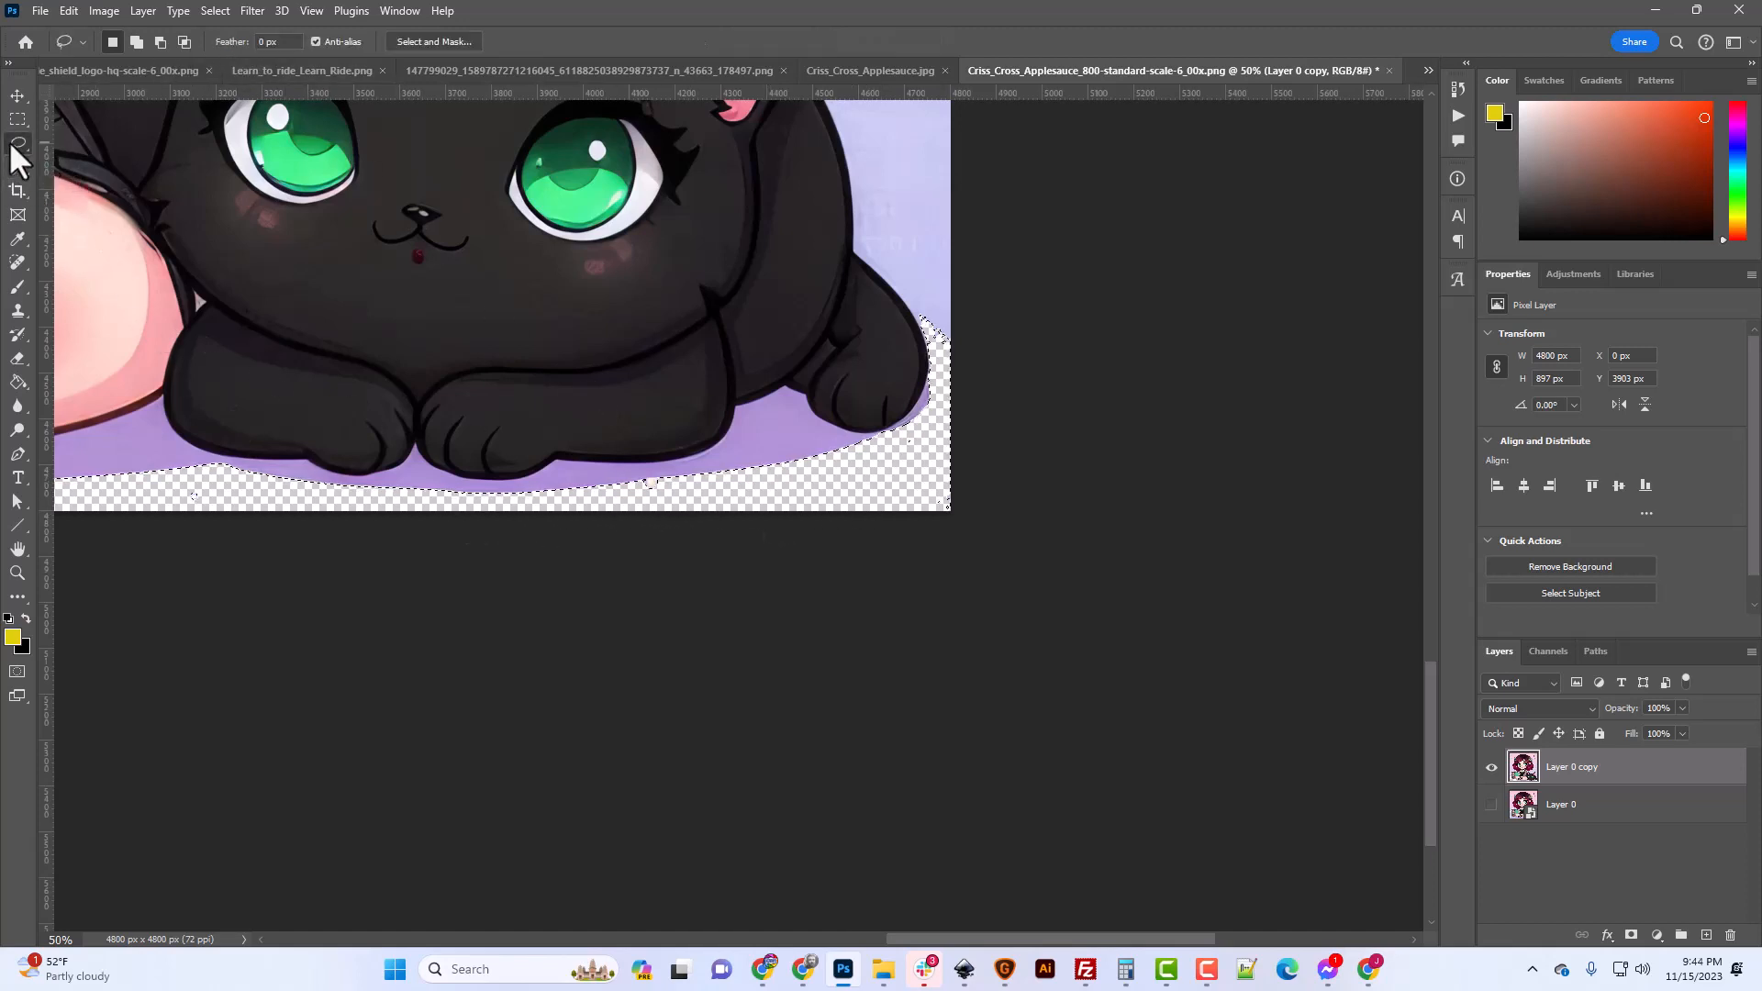
scroll(418, 587, down, 2)
key(ctrl+plus)
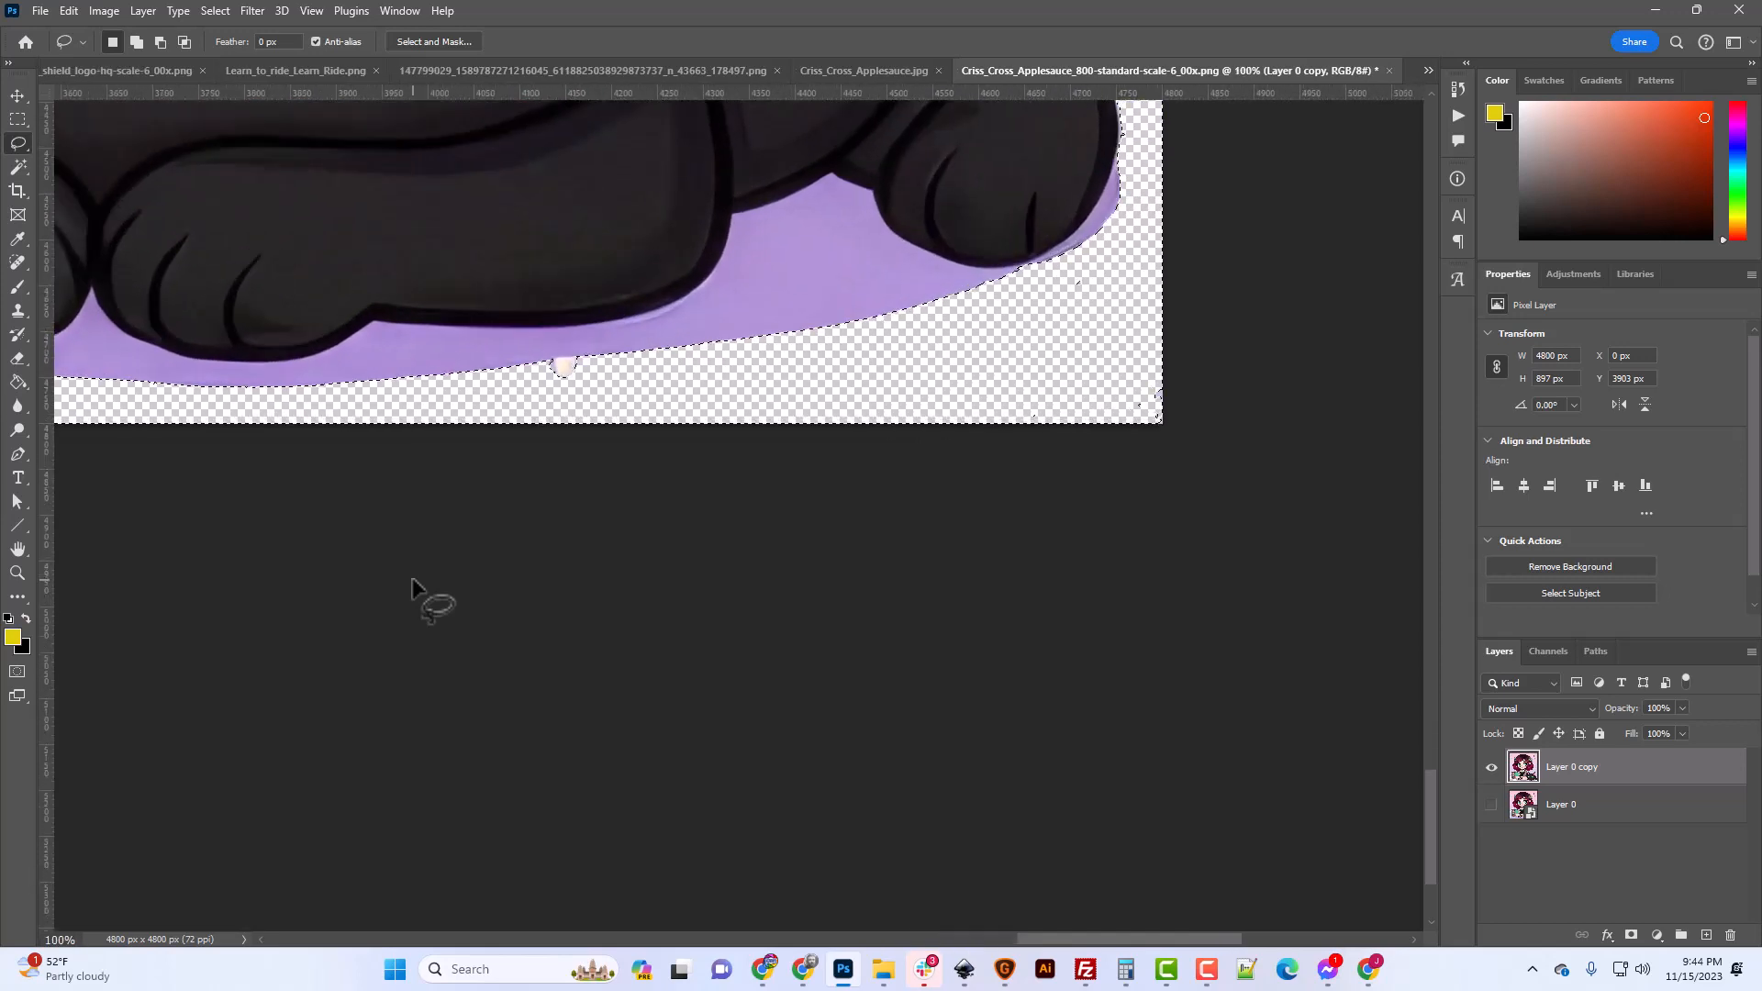
key(ctrl+d)
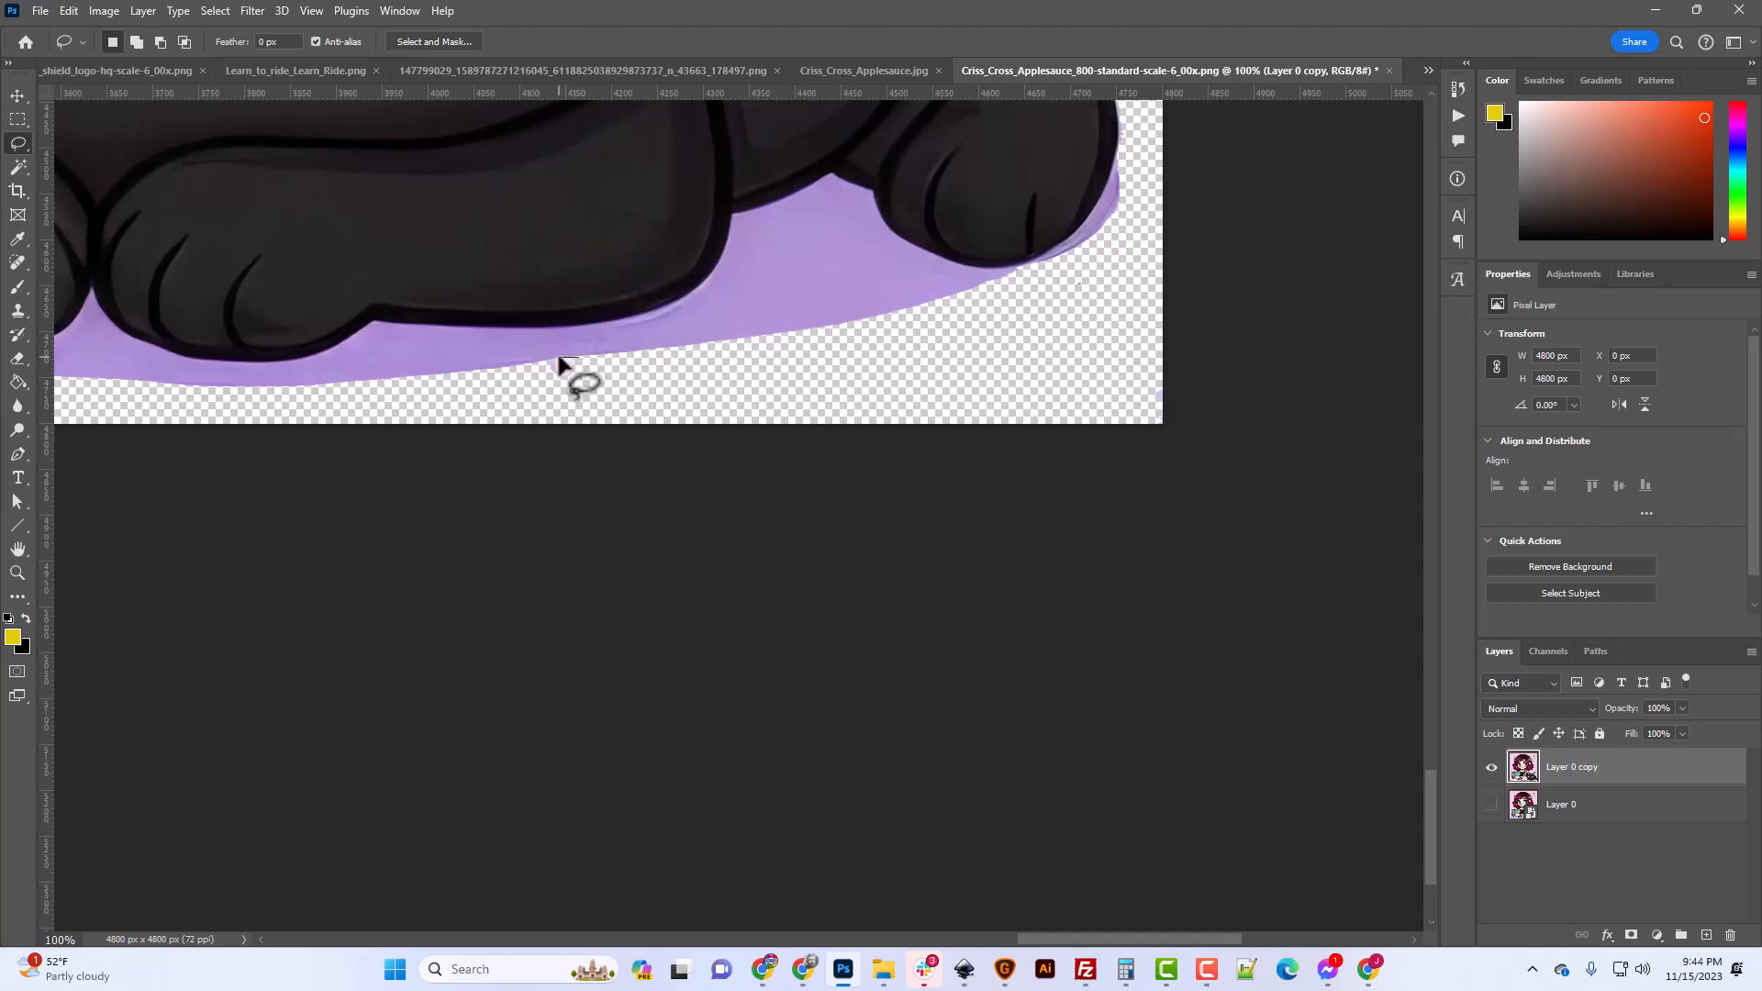
drag(545, 368, 602, 388)
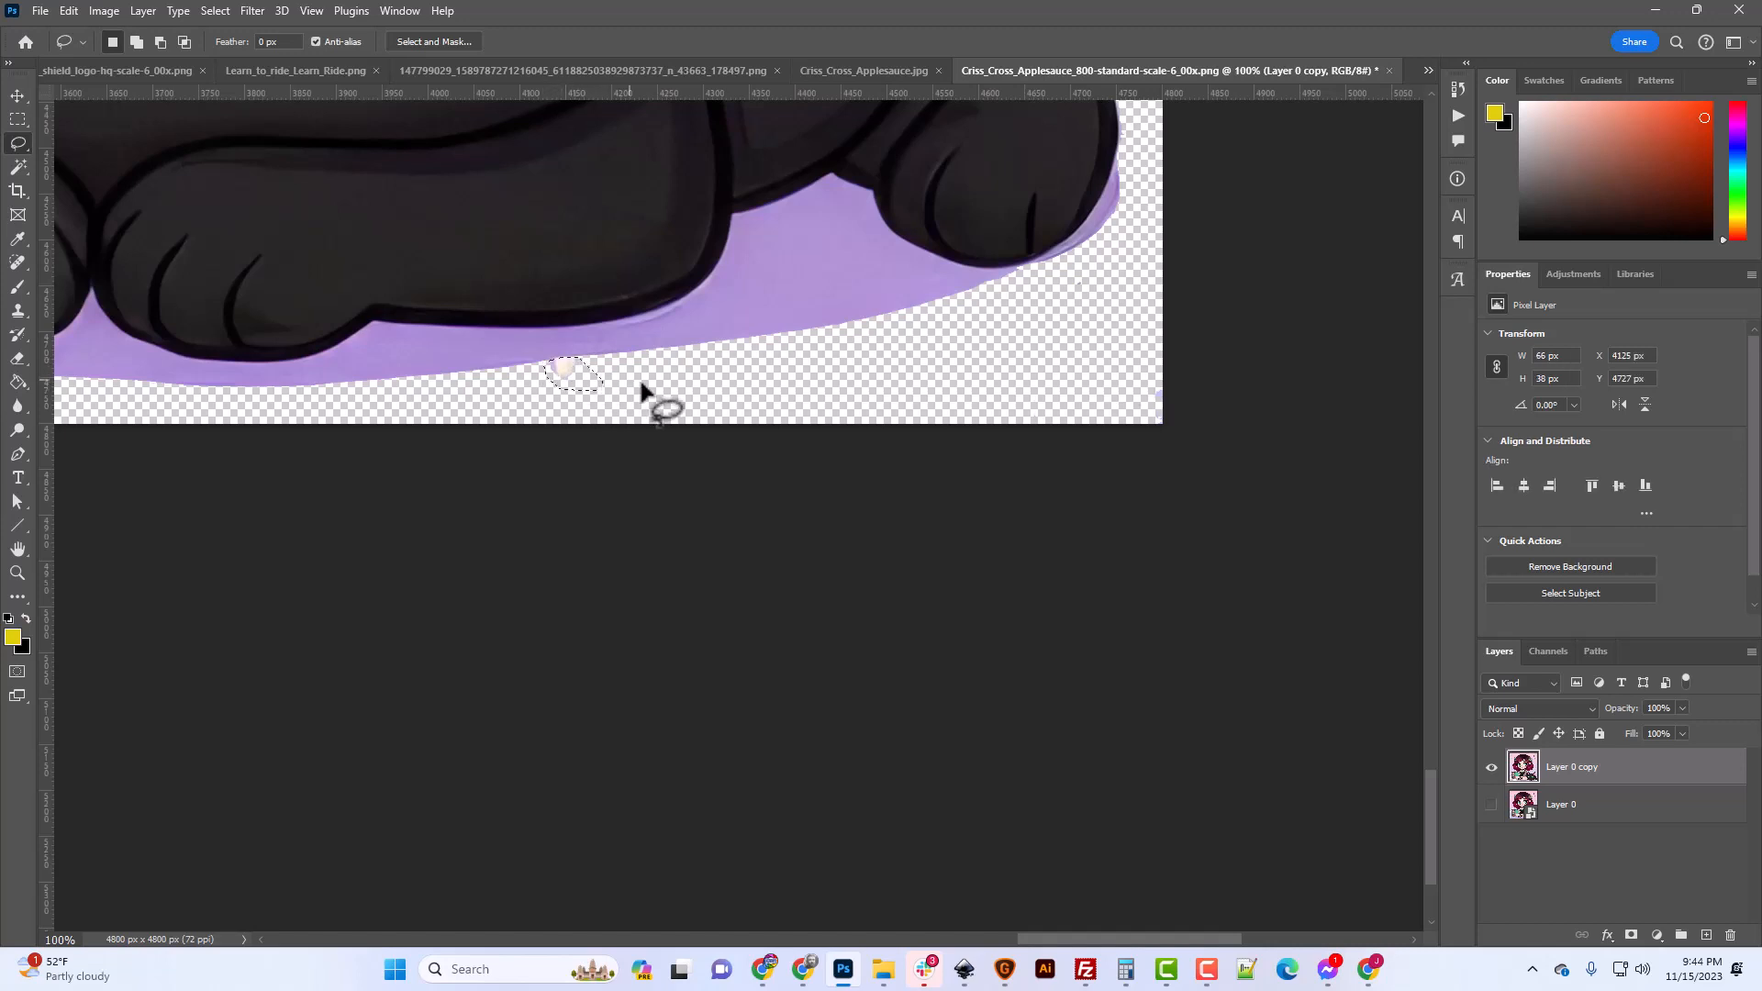
Add a Stroke layer effect in bright magenta to Layer 0 copy.
scroll(1070, 456, up, 3)
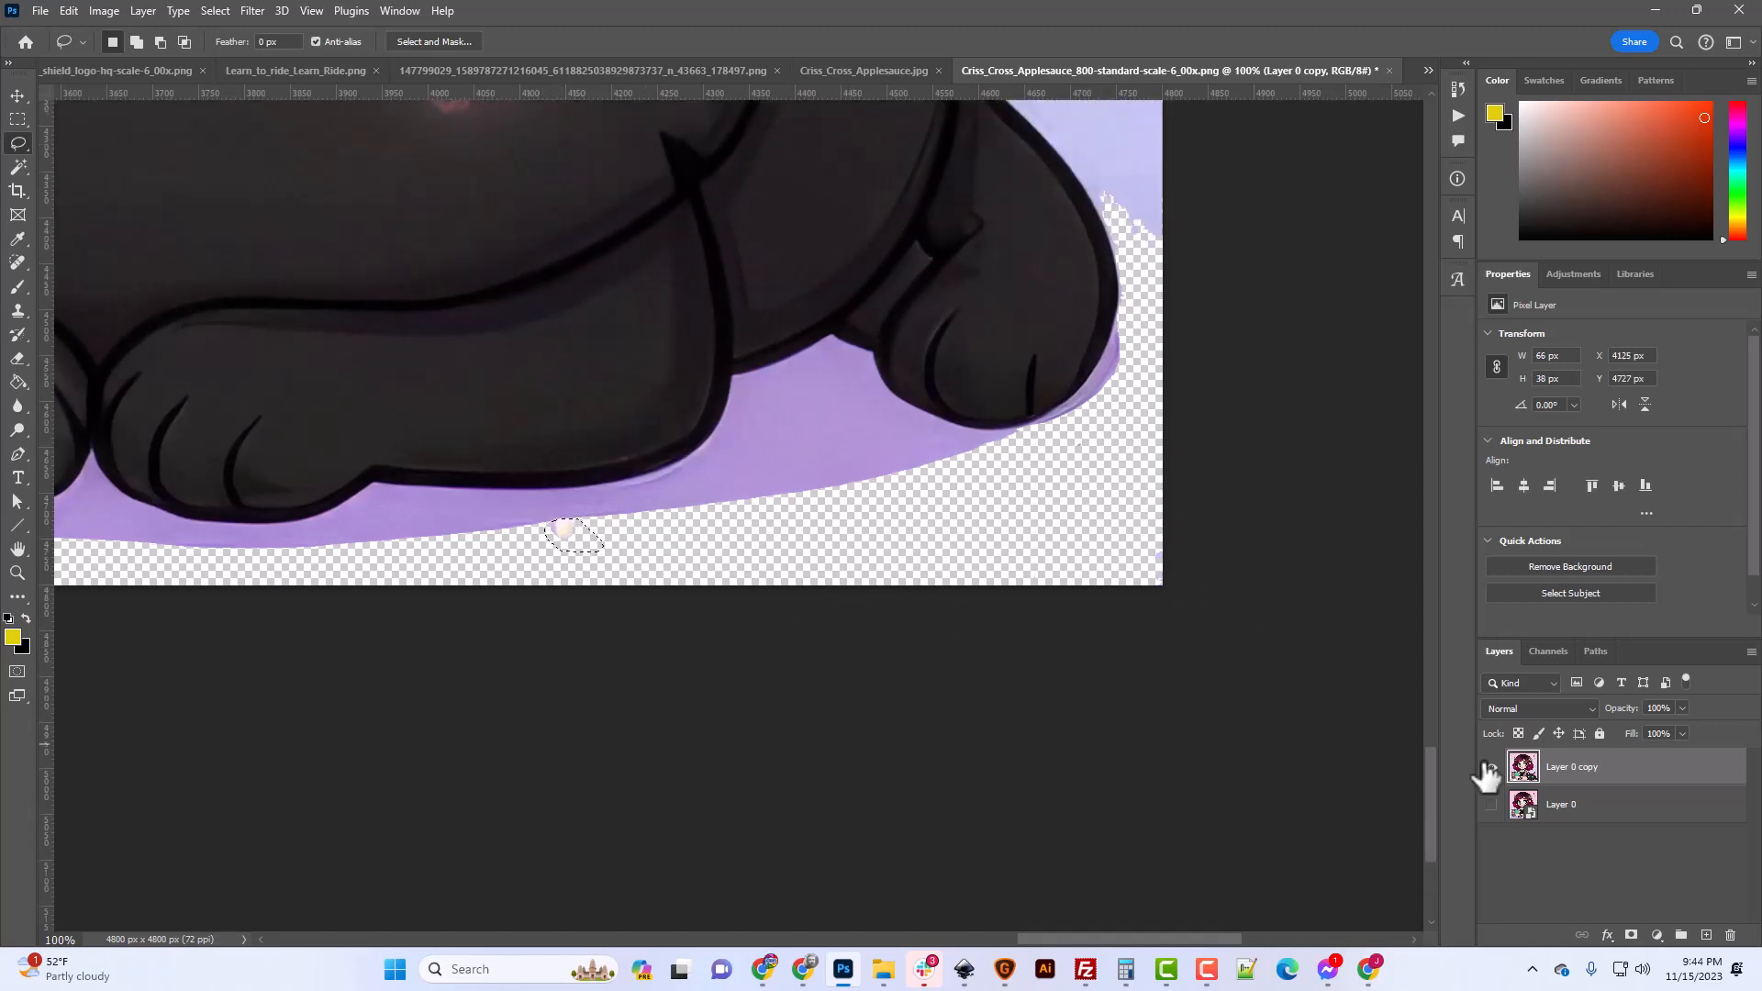
right_click(1573, 768)
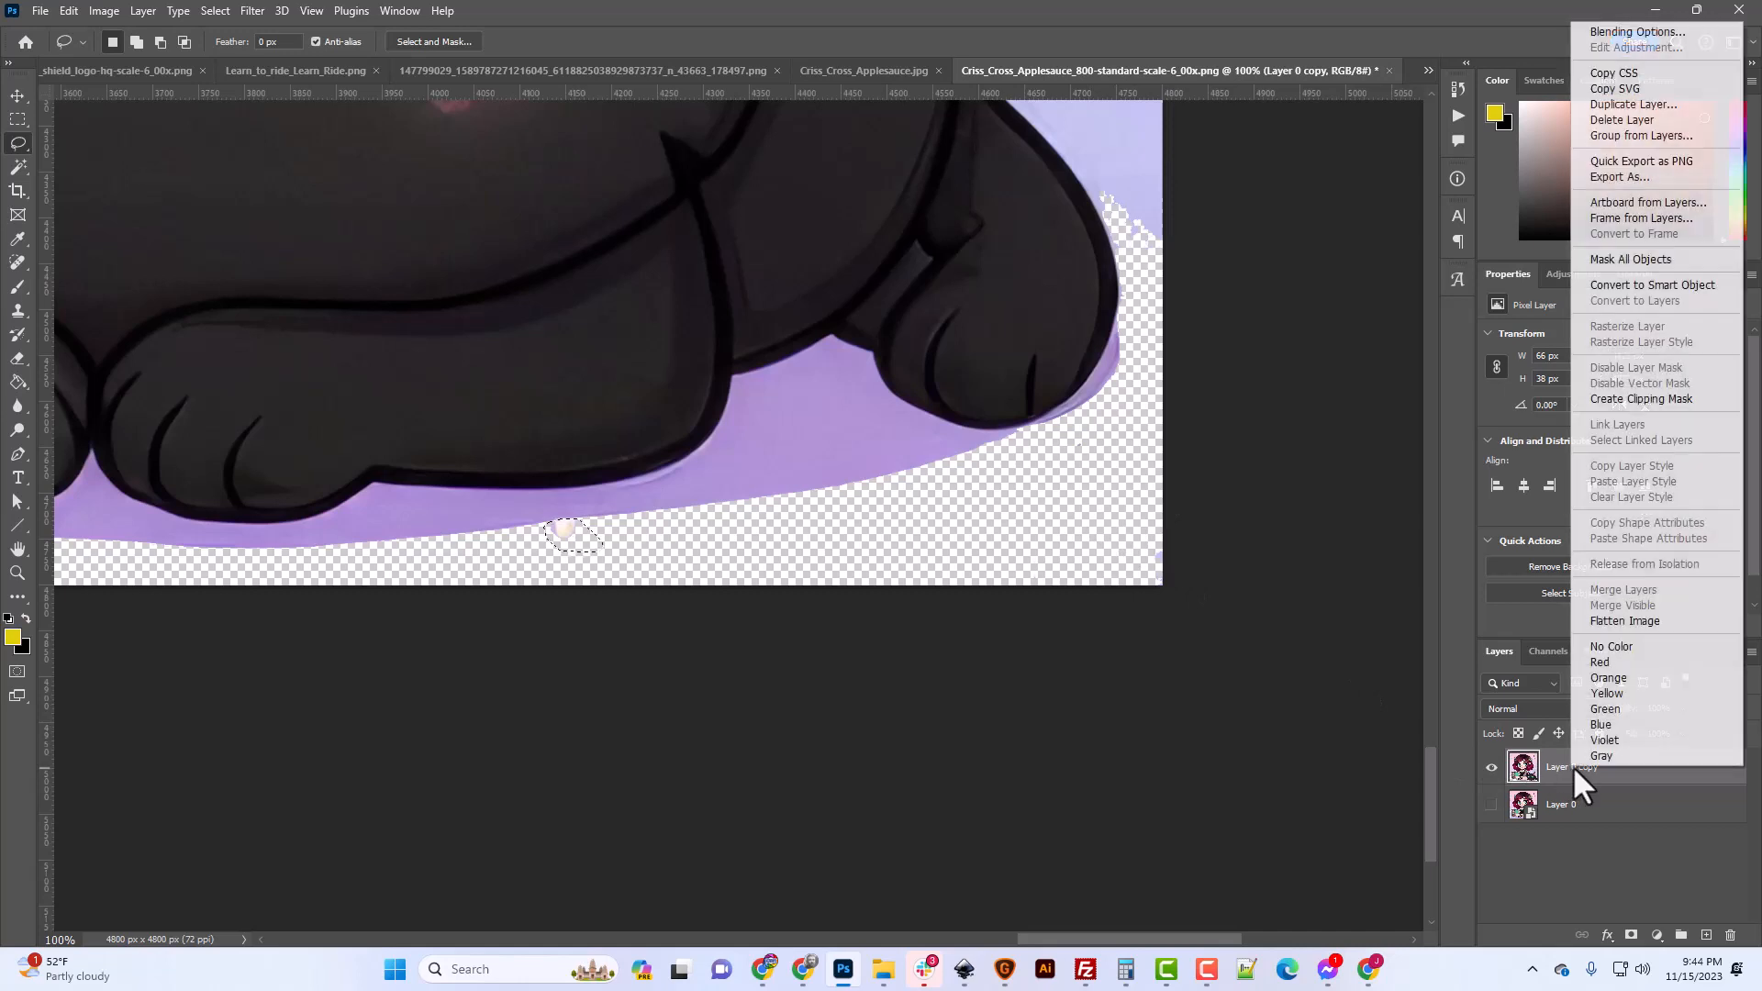
click(1649, 32)
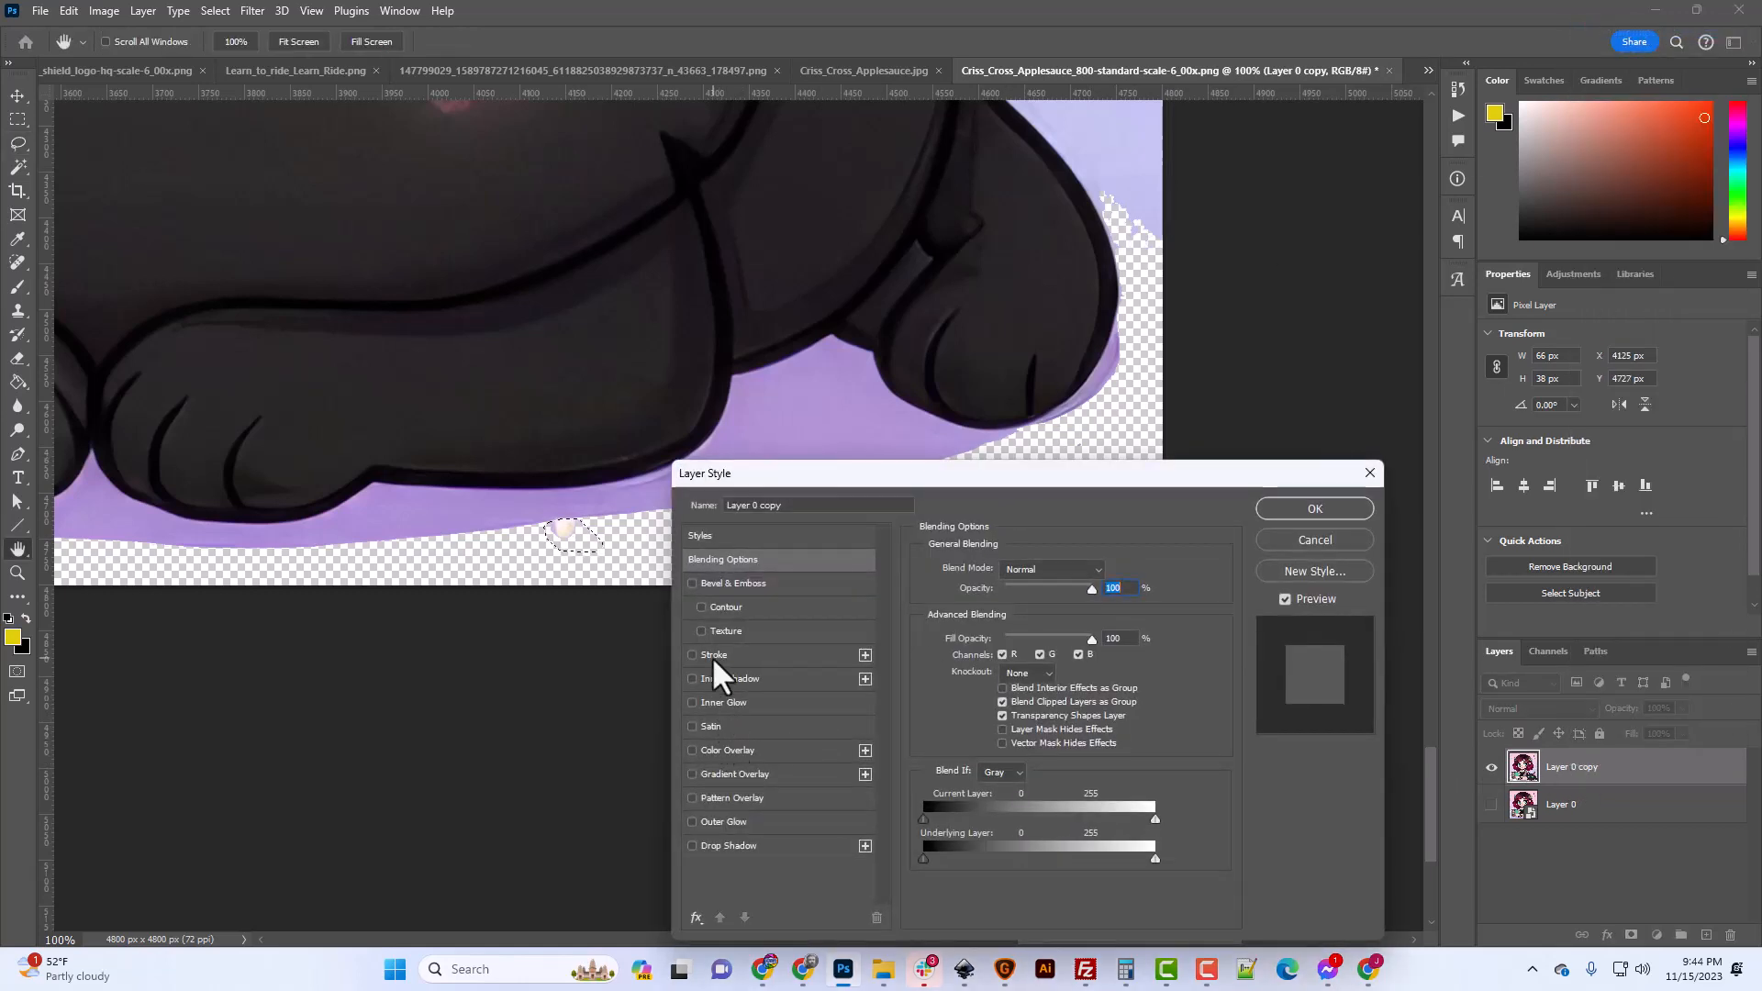
click(712, 657)
click(965, 711)
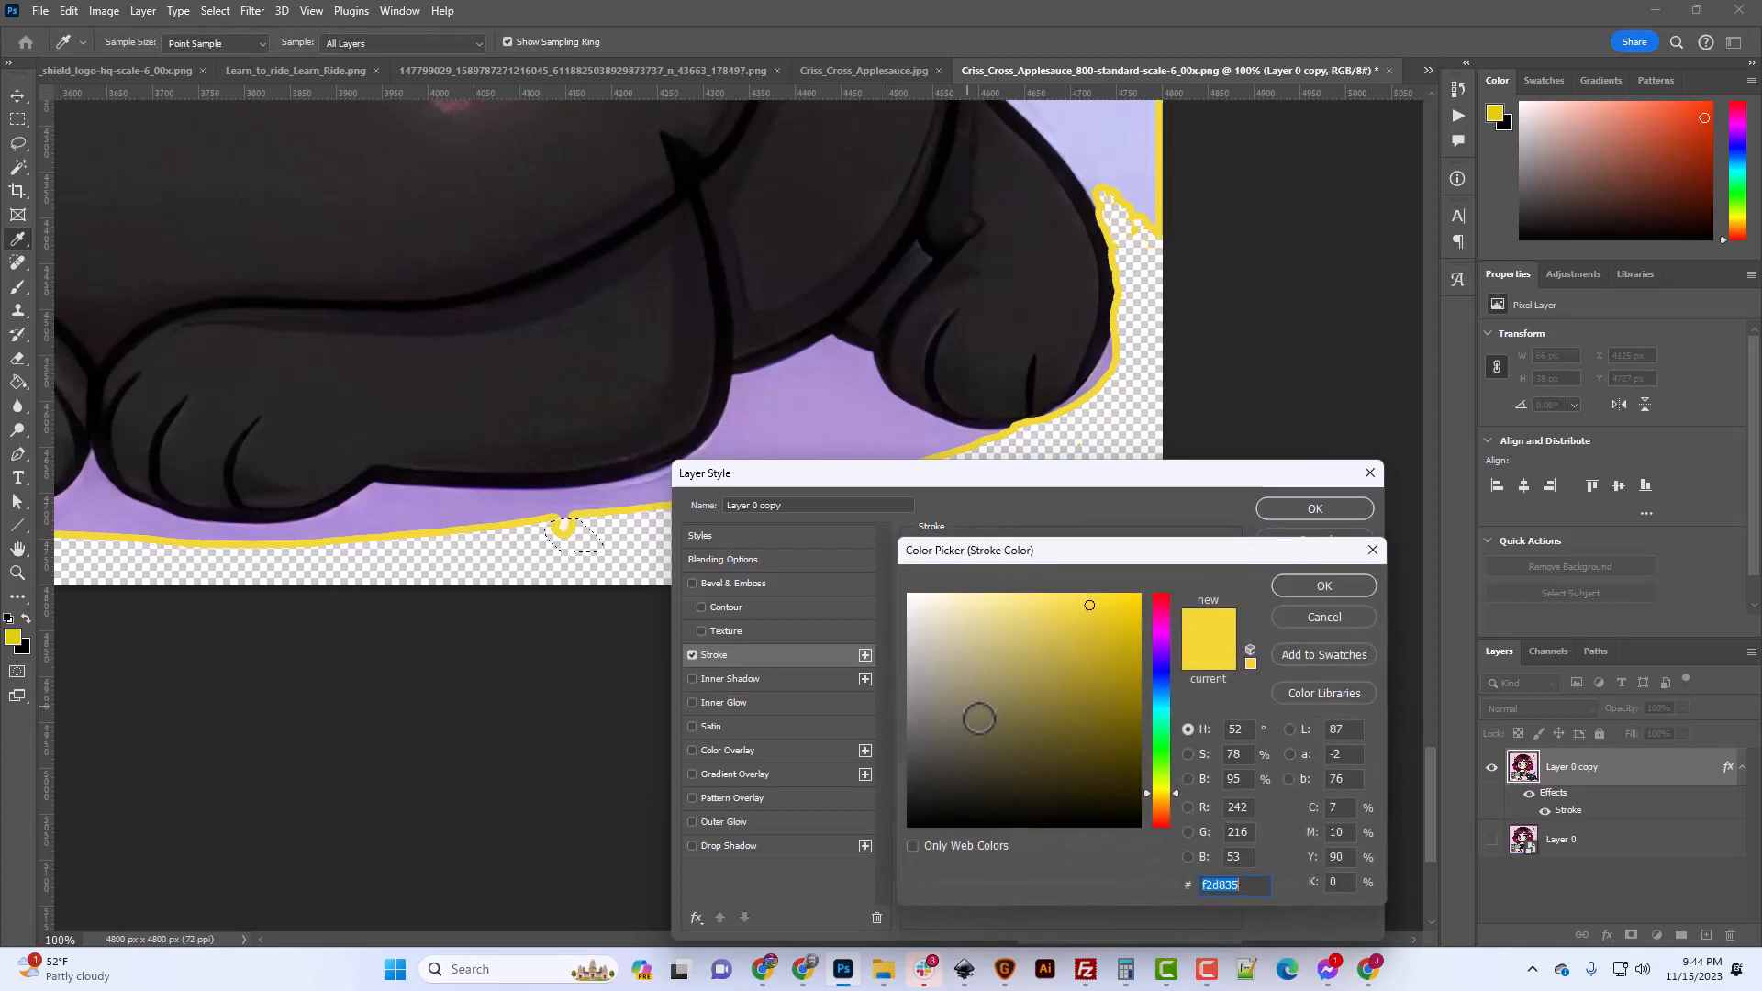
click(1164, 634)
click(1141, 596)
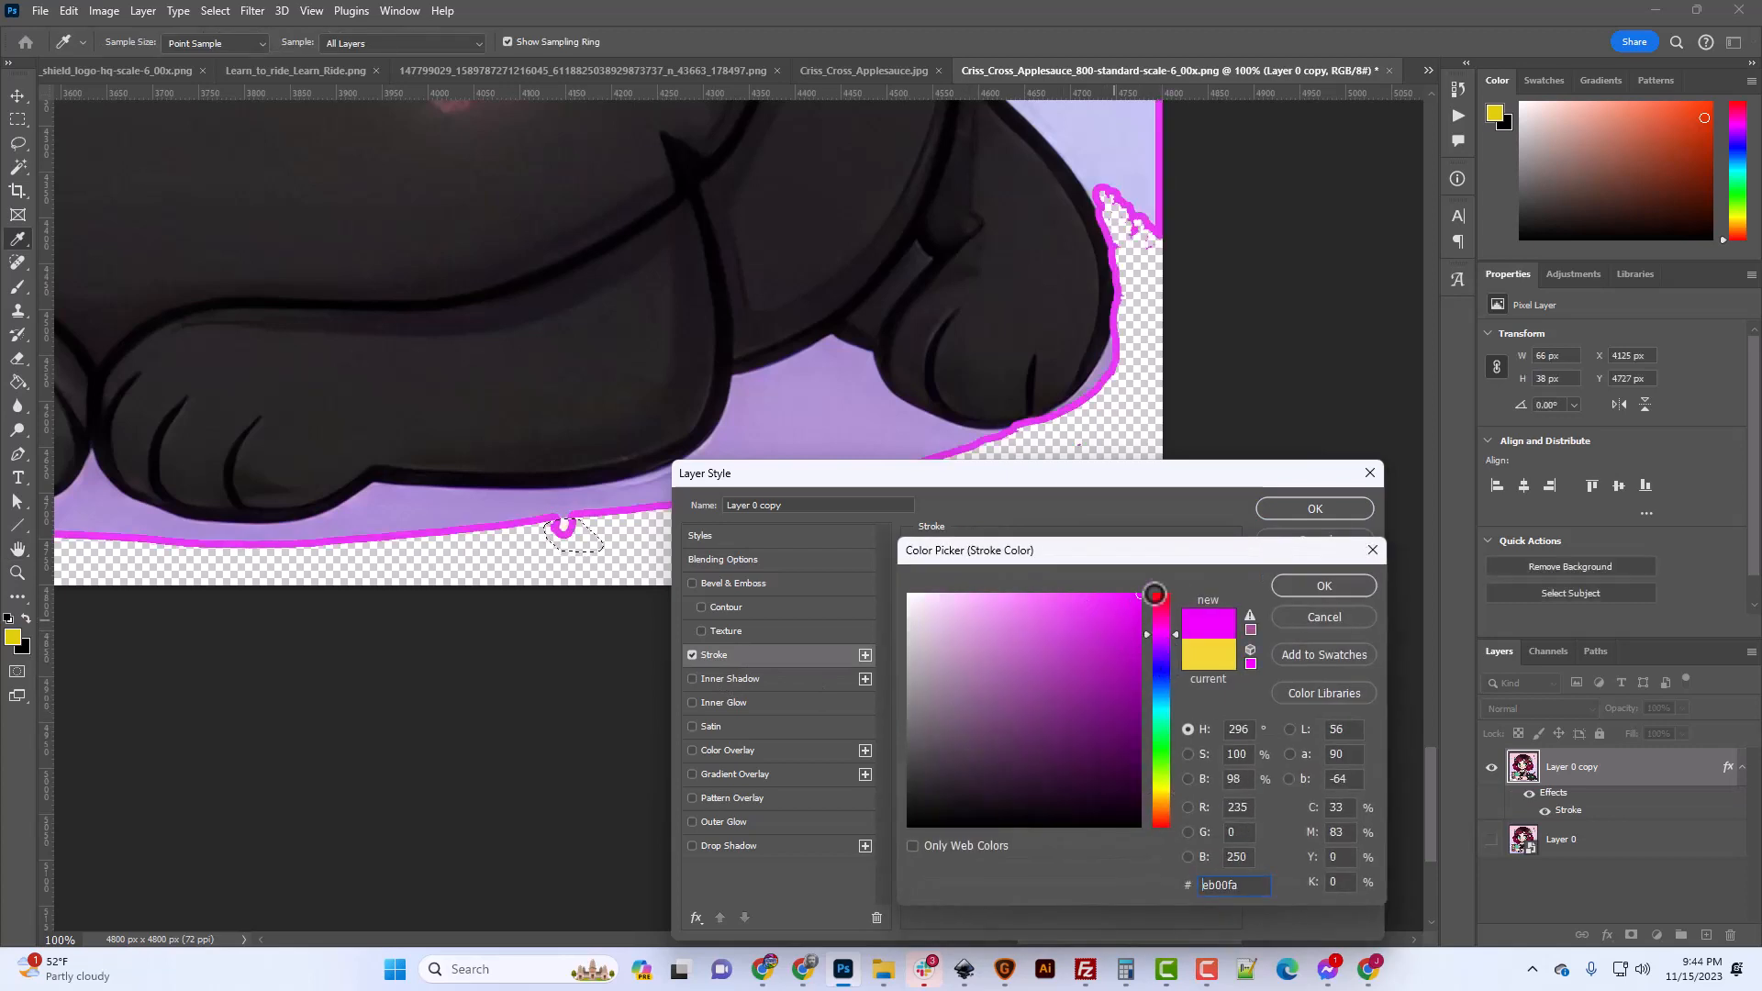
click(1319, 587)
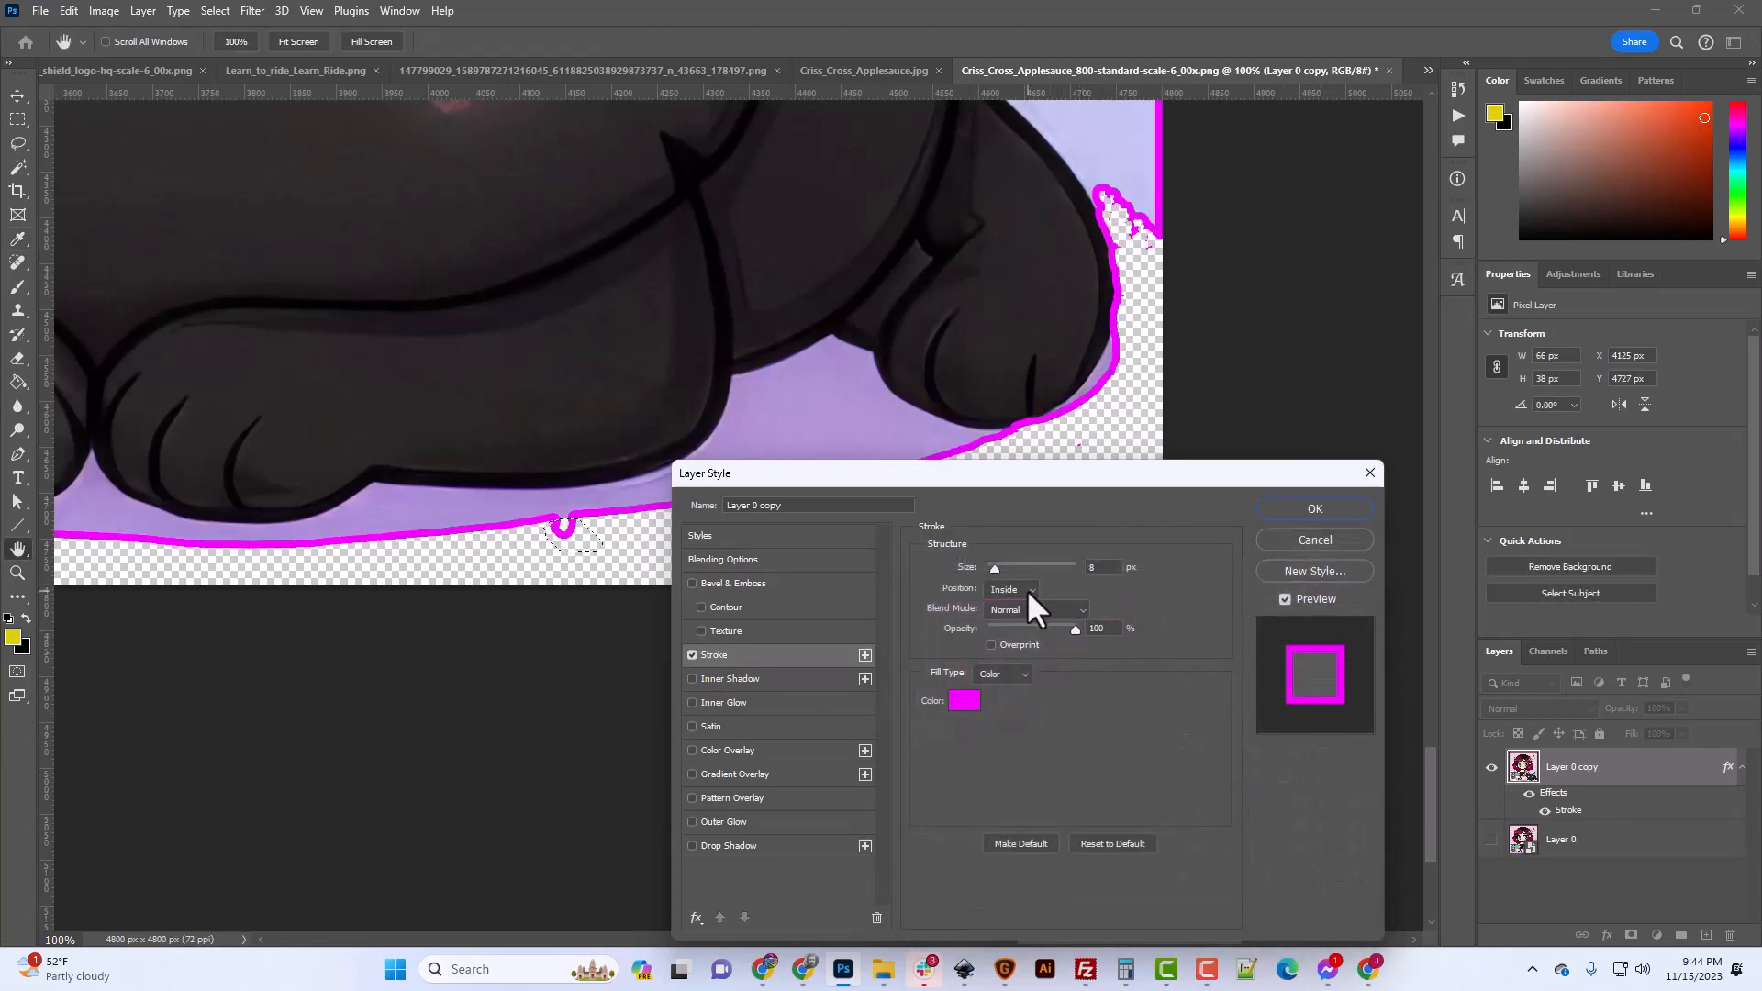
Position the stroke outside the layer edges, reduce its size to 3 px and apply the layer style.
click(1027, 589)
click(1011, 607)
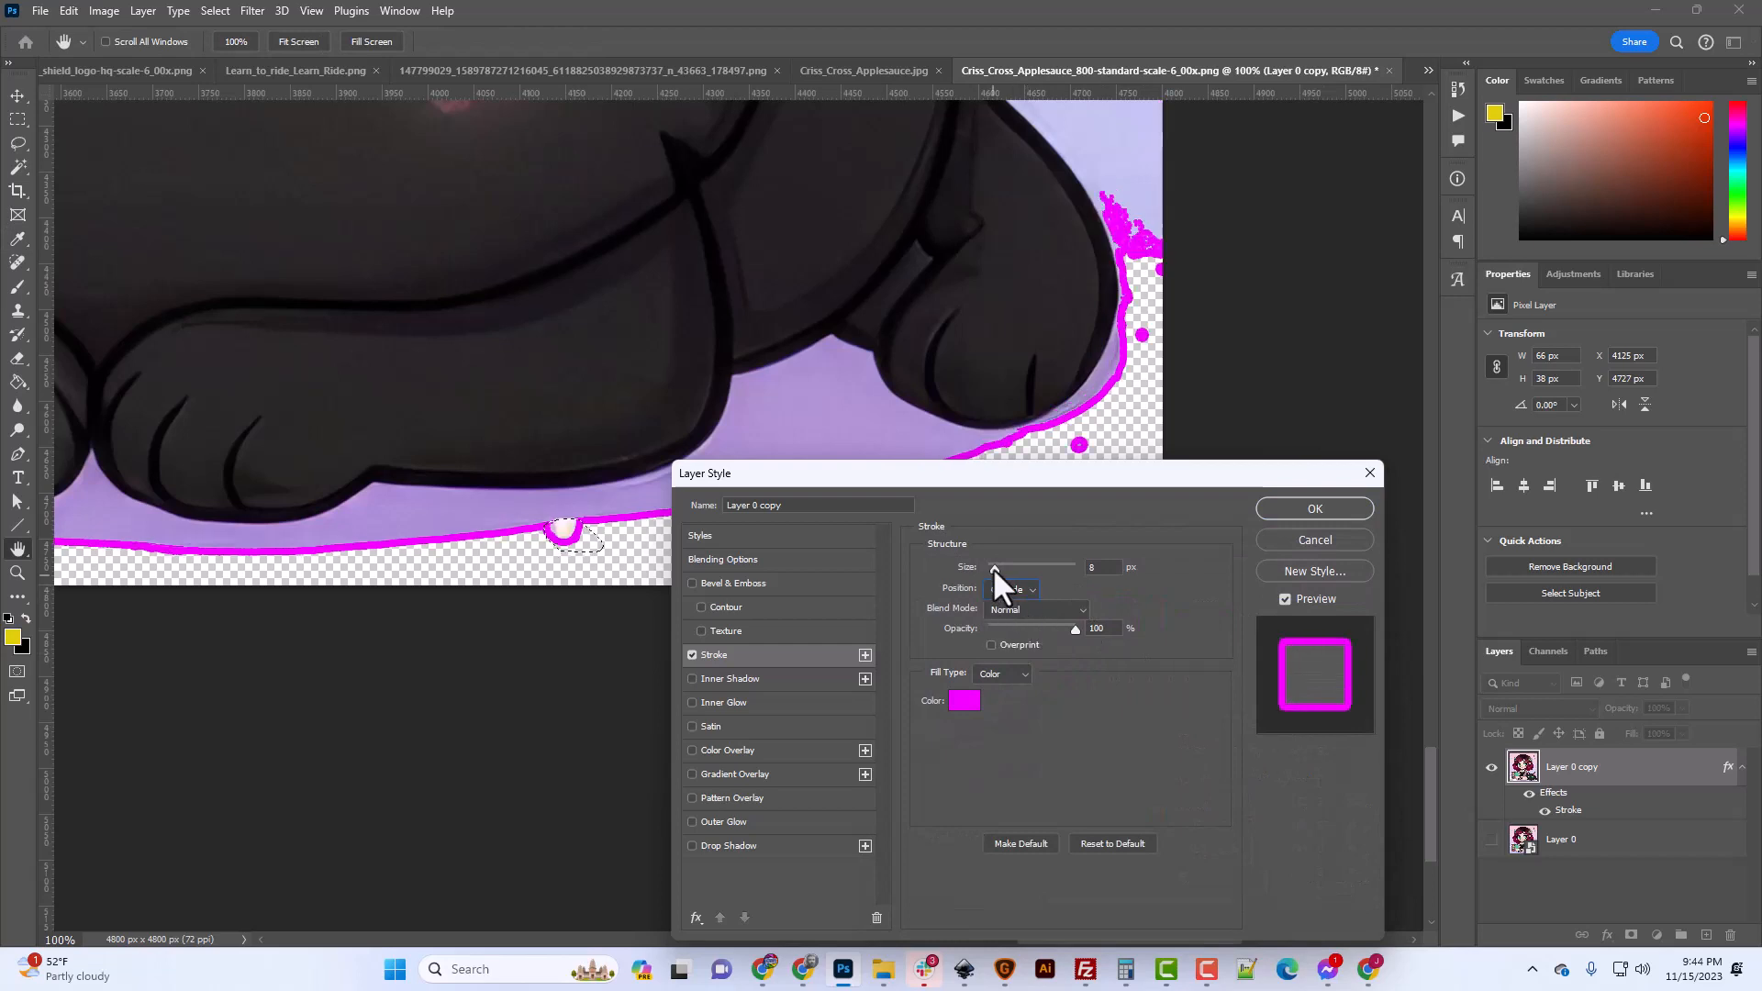
drag(992, 569, 989, 565)
click(1315, 510)
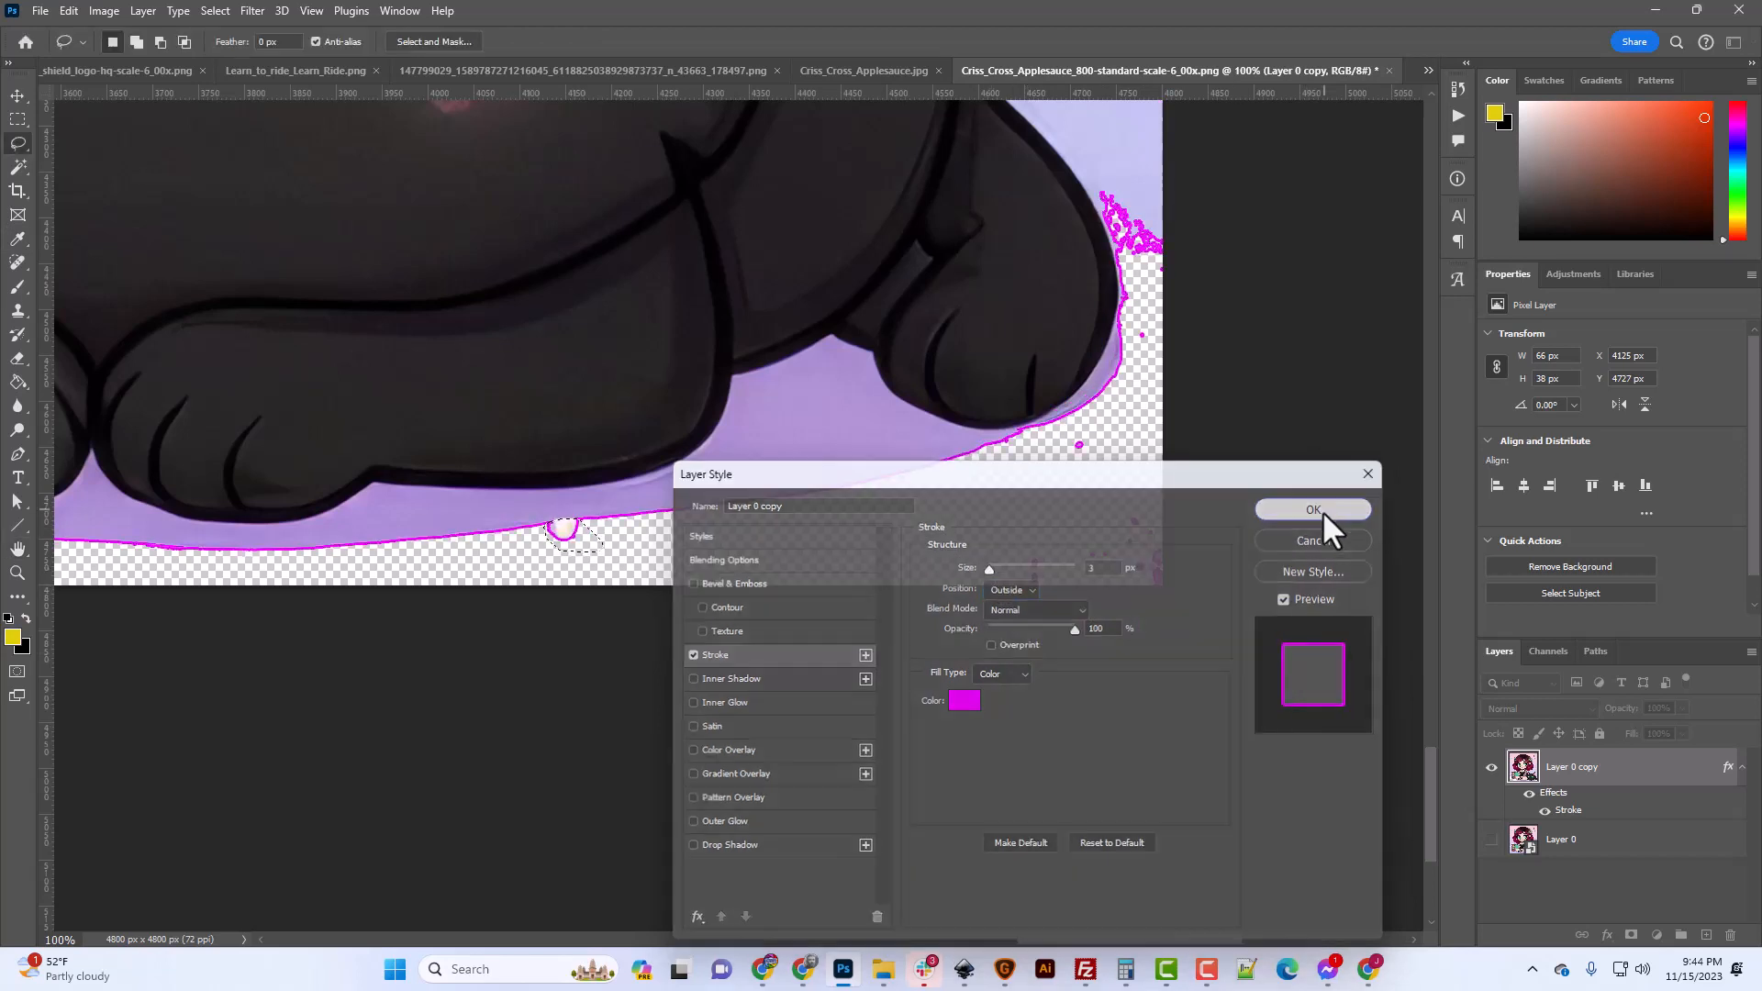
scroll(999, 676, down, 2)
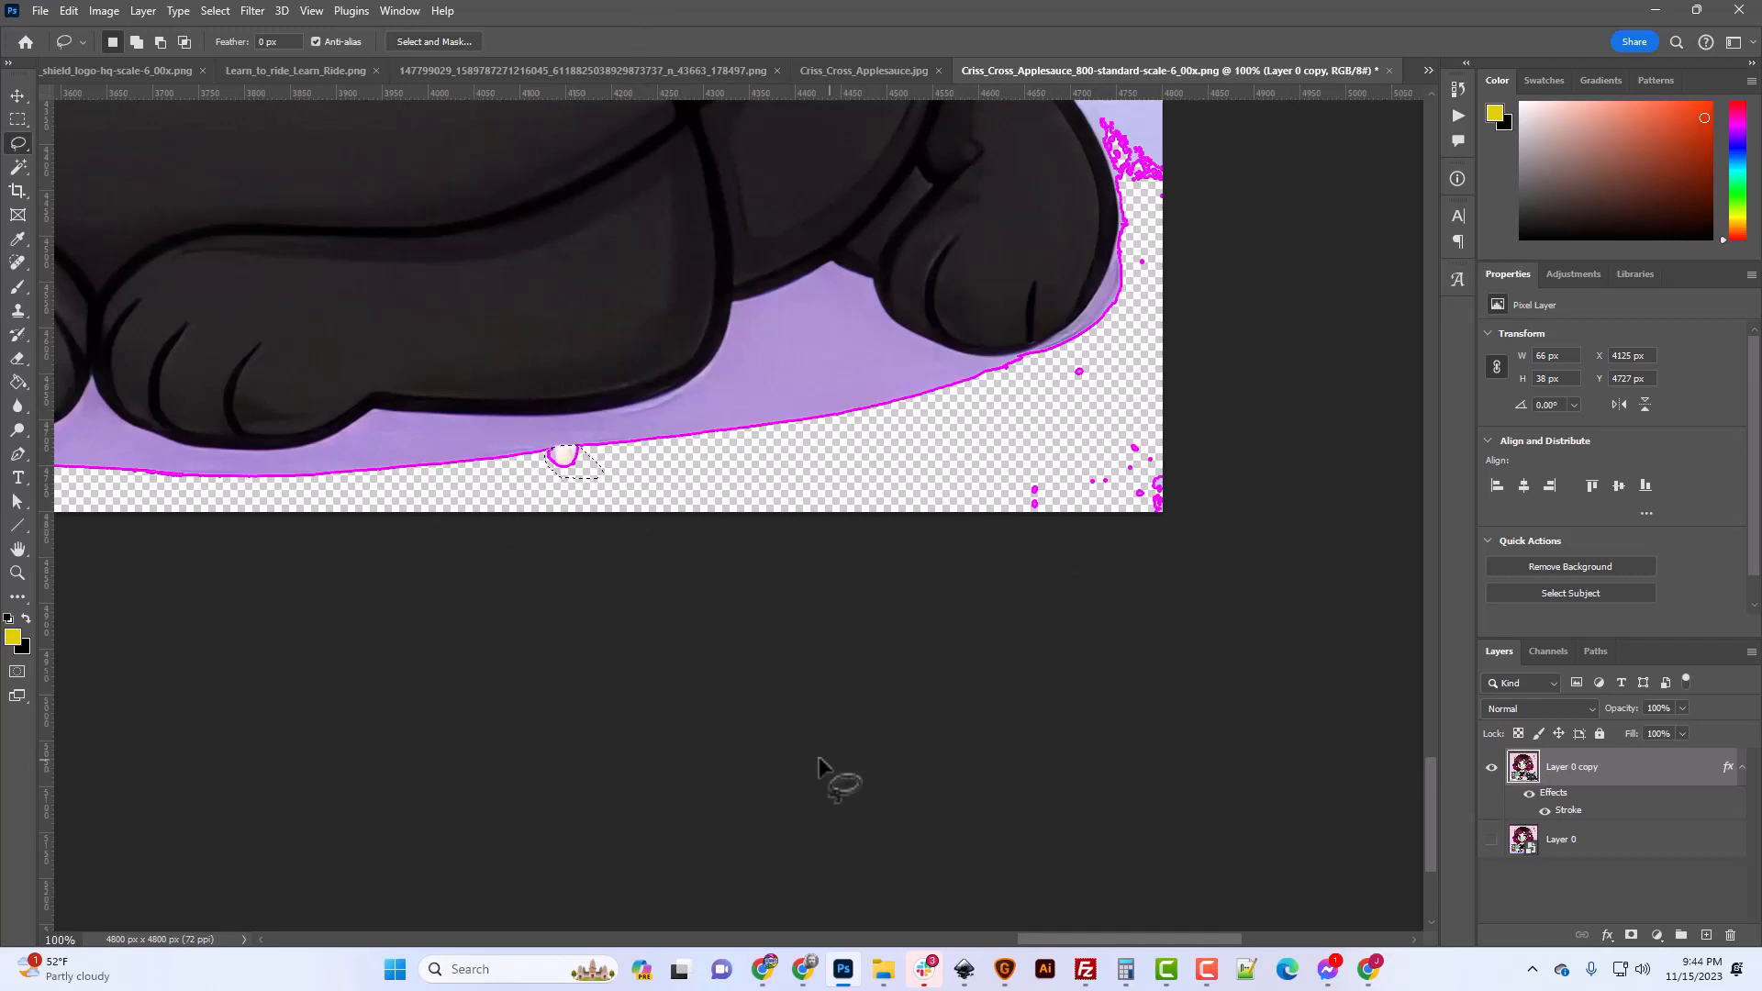
Lasso and delete the leftover specks beneath the cat's front paw, in the canvas's lower-right corner and along the adjacent right edge.
key(Delete)
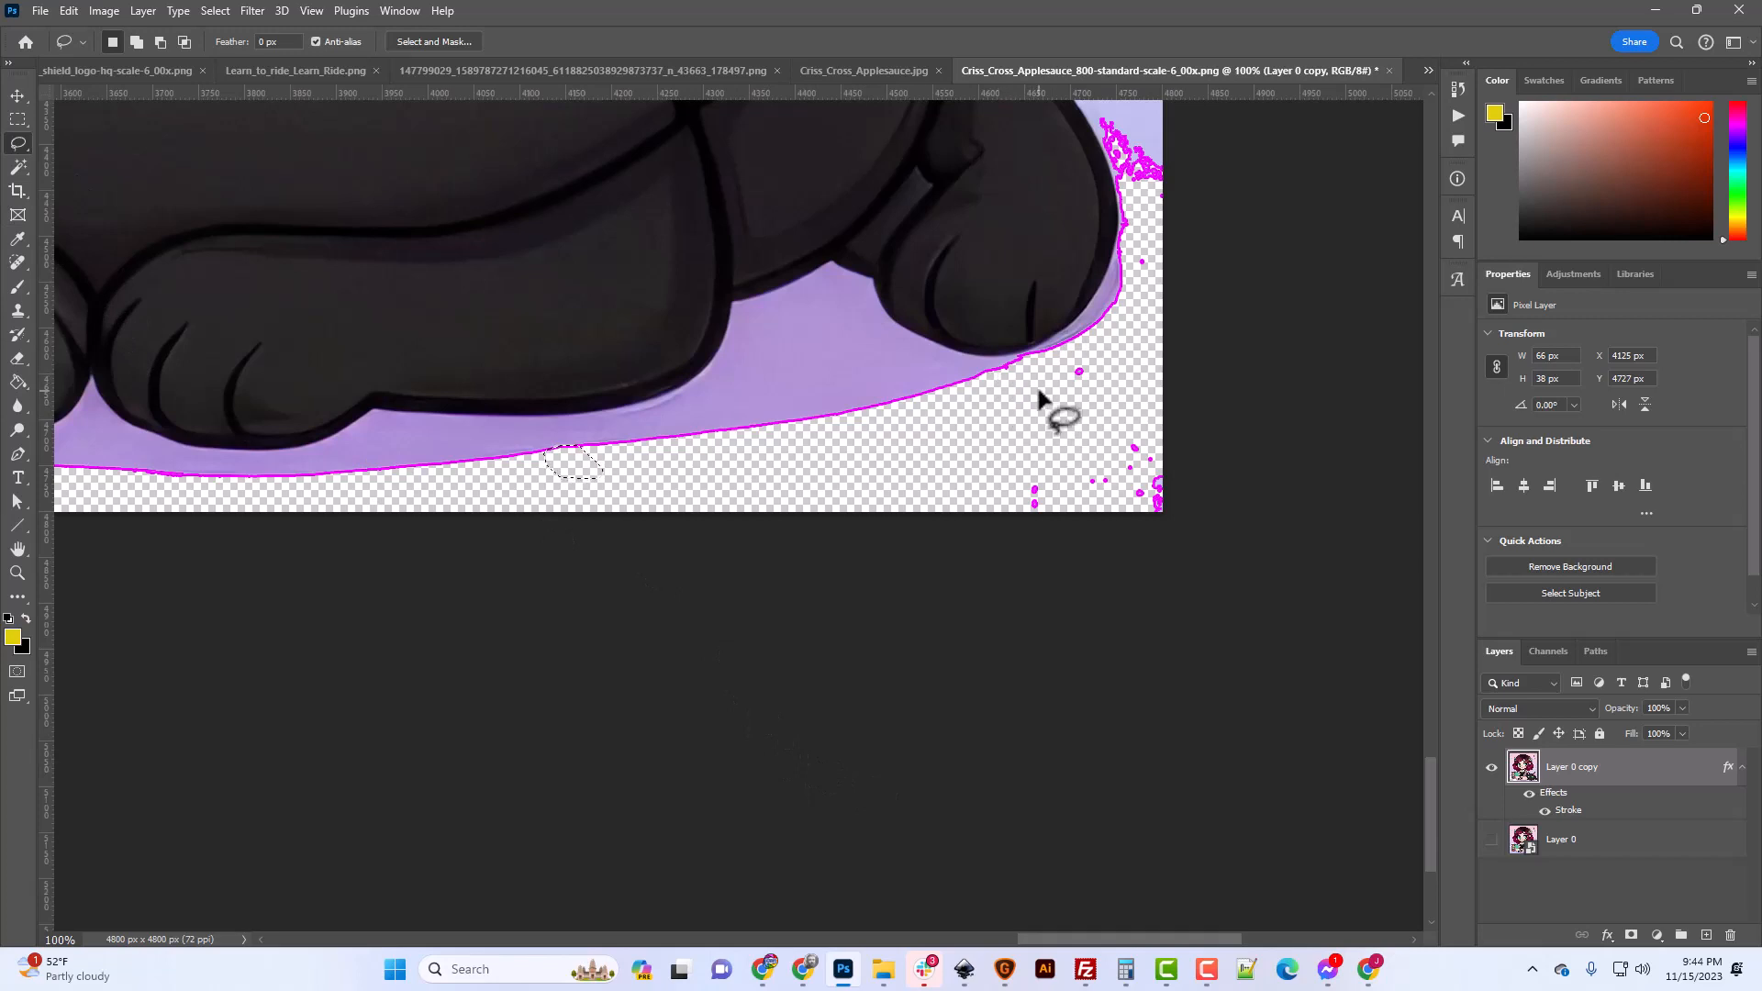
mouse_move(1038, 387)
mouse_down()
mouse_move(1088, 362)
mouse_move(1151, 398)
mouse_move(1213, 472)
mouse_move(1216, 557)
mouse_move(1159, 588)
mouse_move(966, 579)
mouse_move(1007, 424)
mouse_up()
scroll(1101, 487, up, 2)
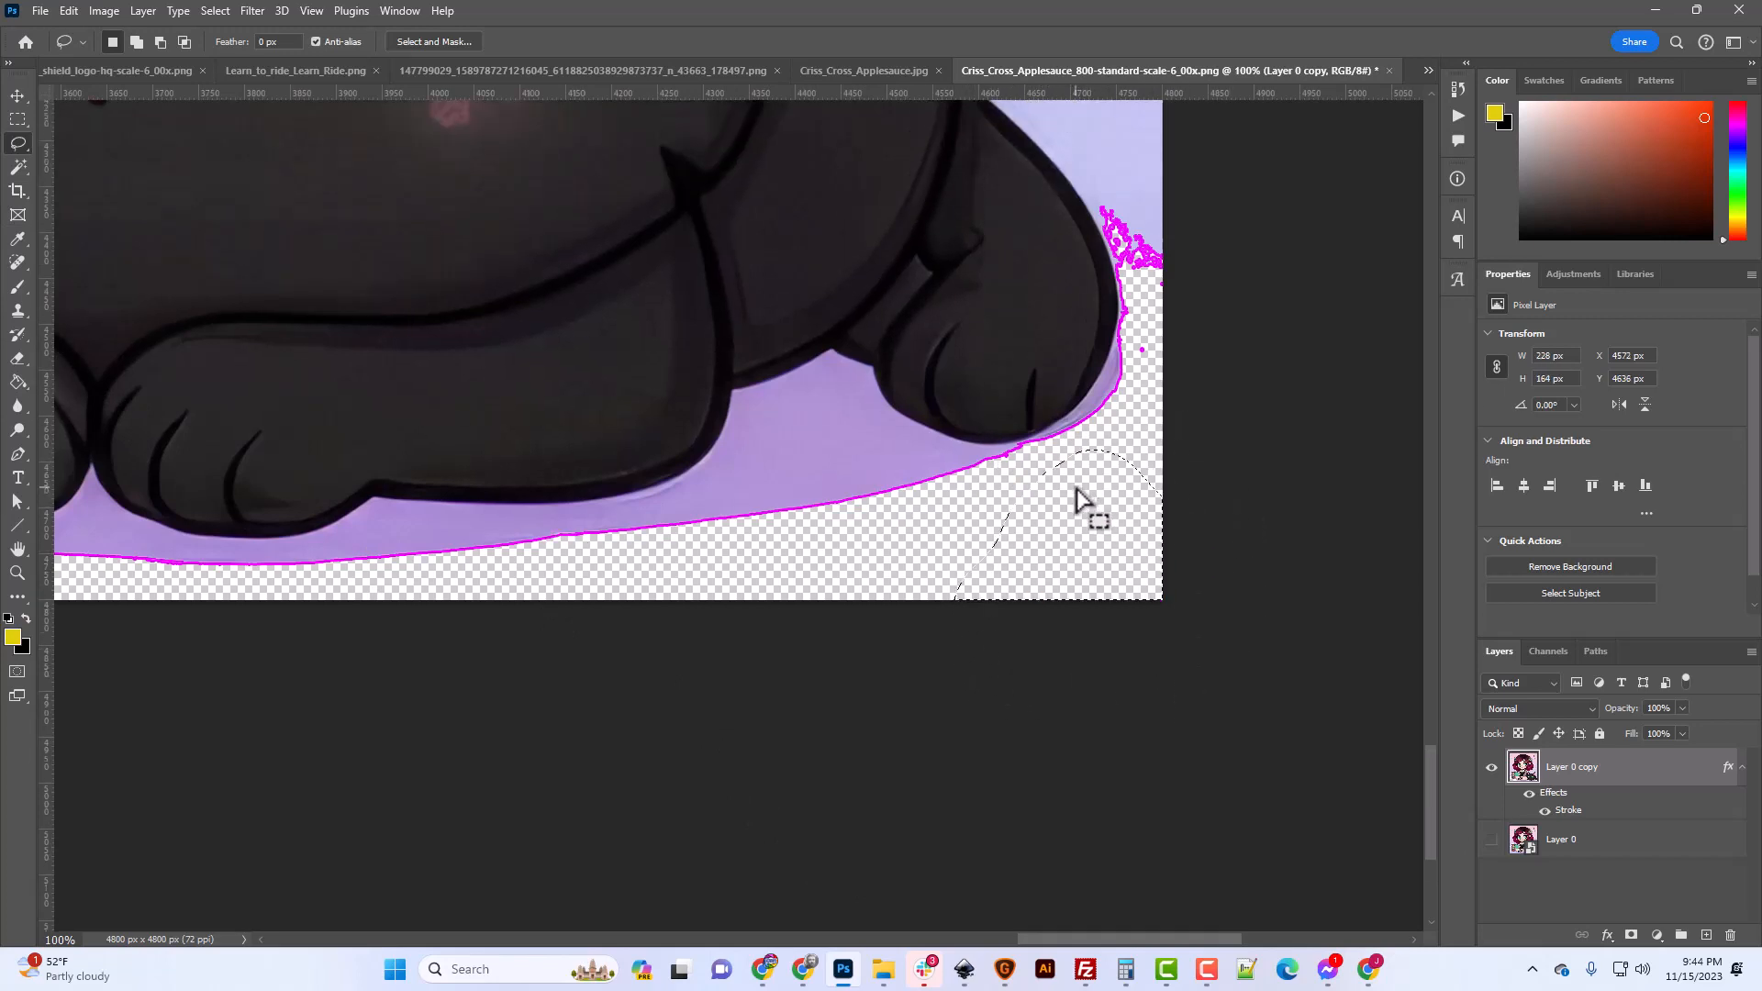
scroll(1079, 500, up, 2)
scroll(1137, 476, up, 2)
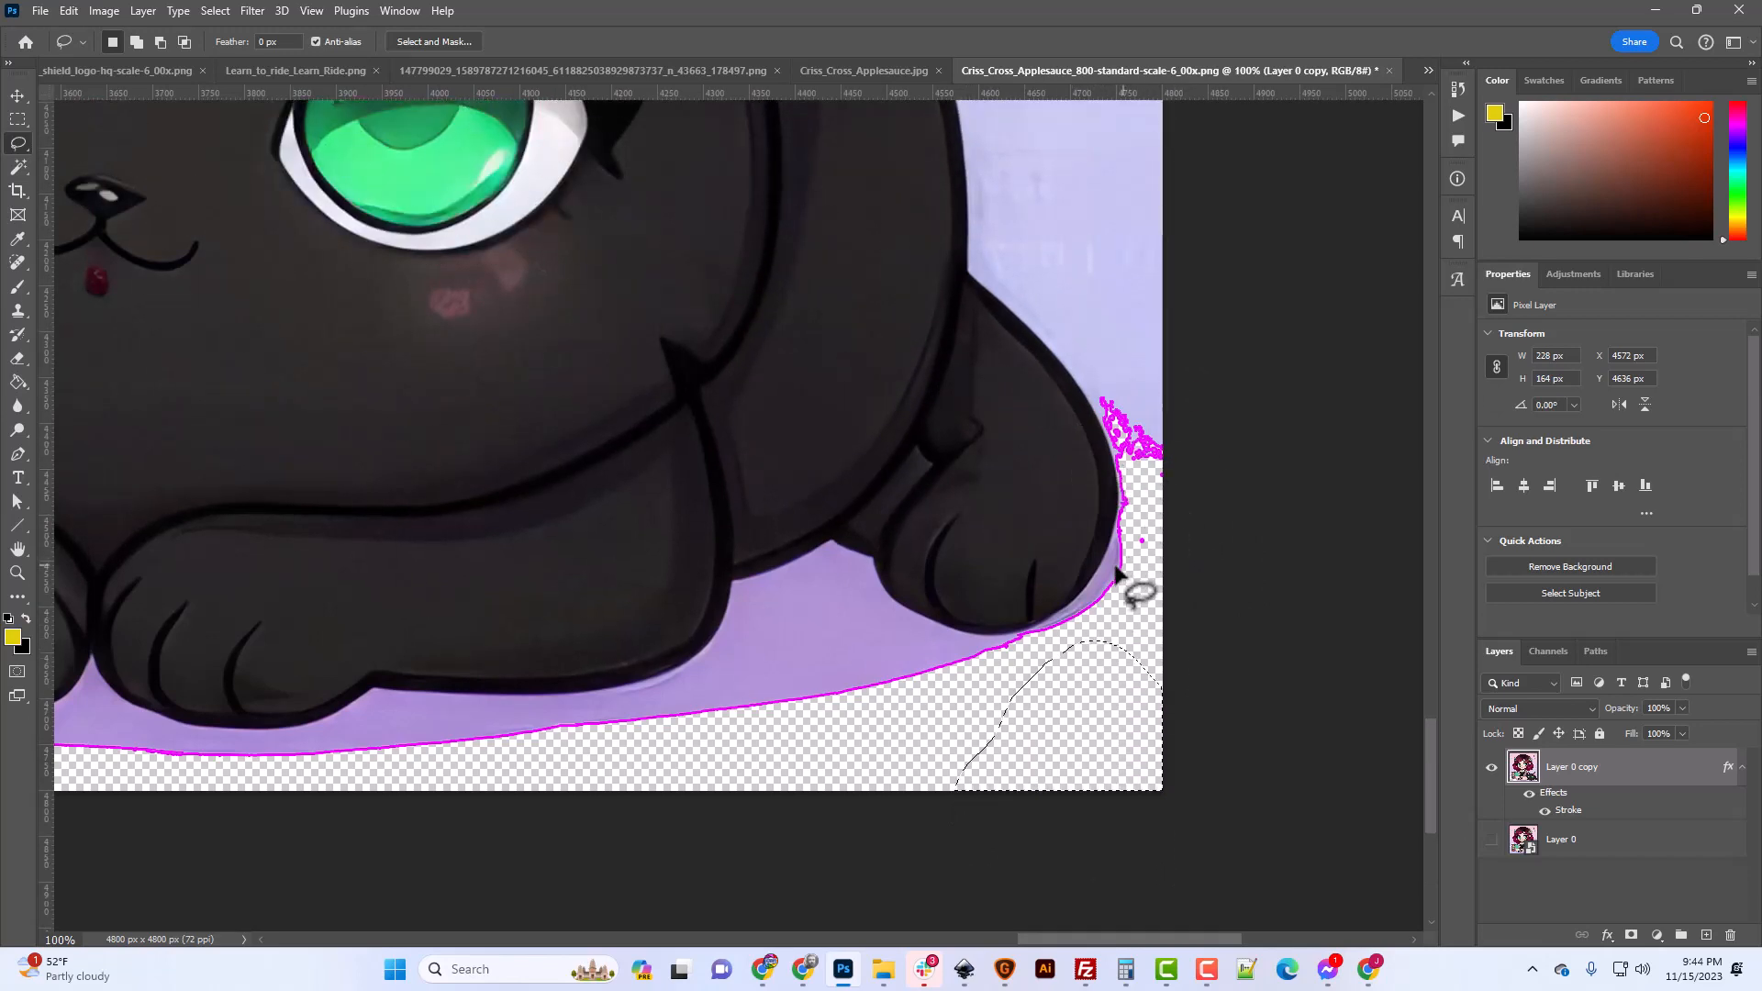
mouse_move(1138, 562)
mouse_down()
mouse_move(1156, 466)
mouse_move(1203, 510)
mouse_move(1197, 622)
mouse_up()
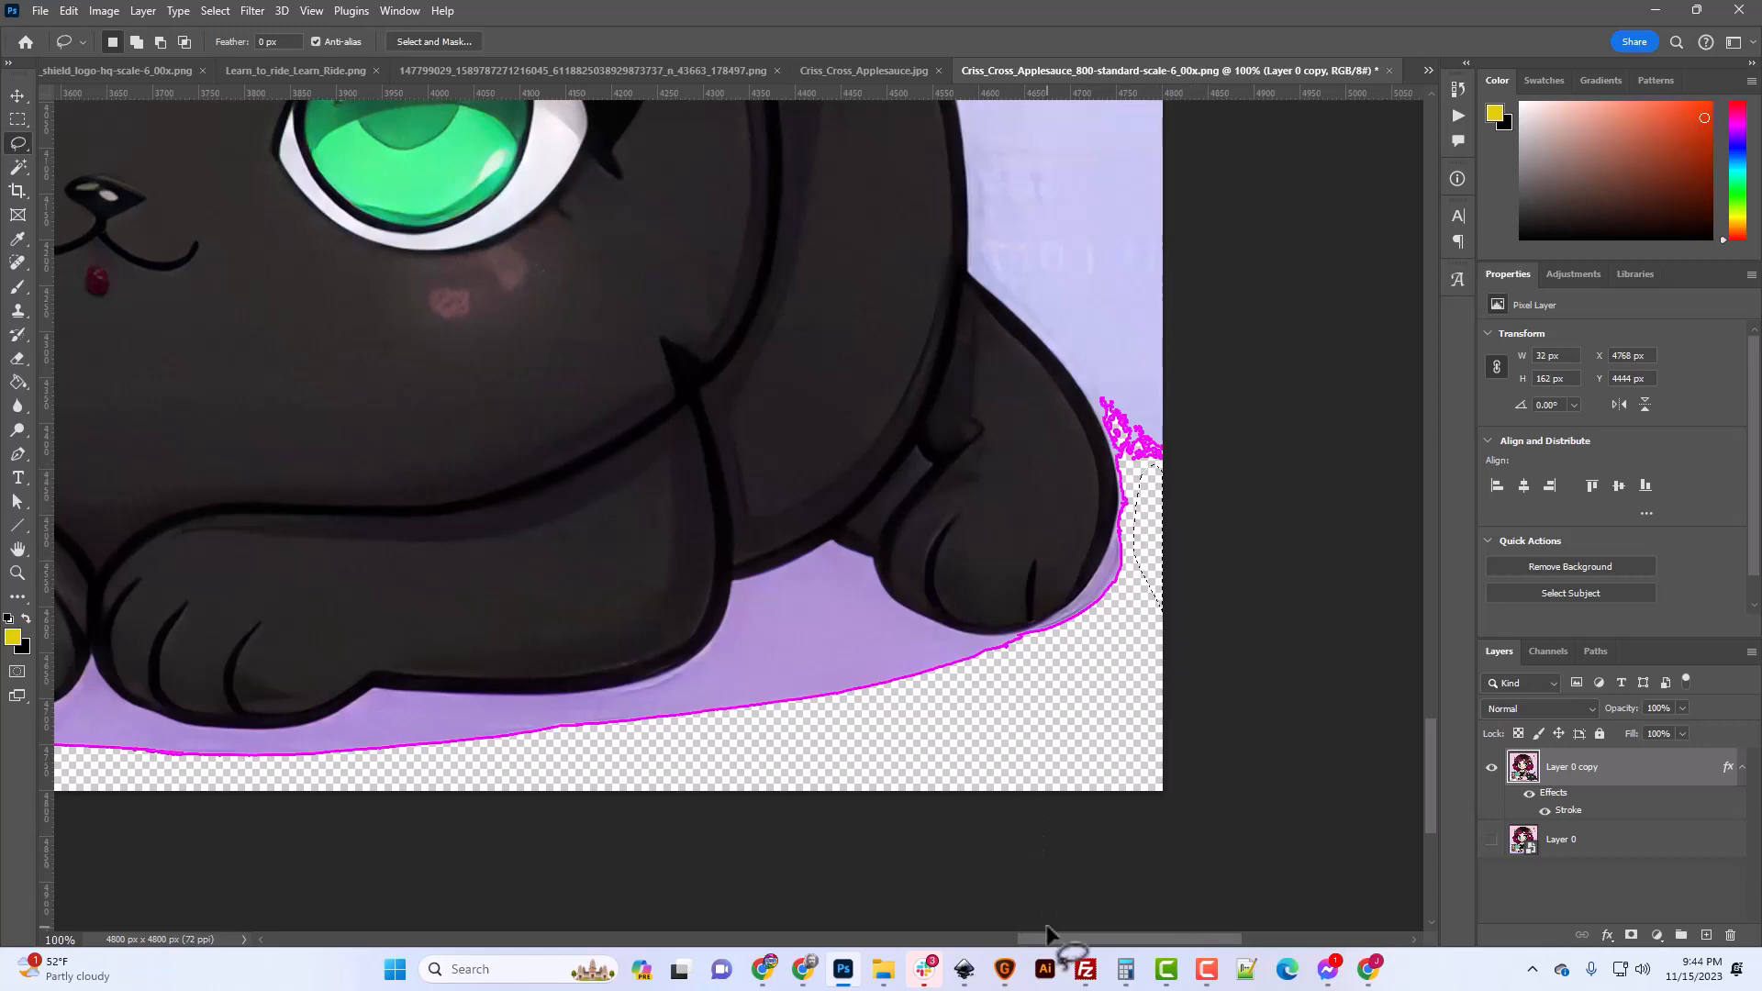
Lasso the specks along the canvas bottom below the pink leg and cat, about 1128 by 63 px, and delete them.
drag(1047, 928, 837, 943)
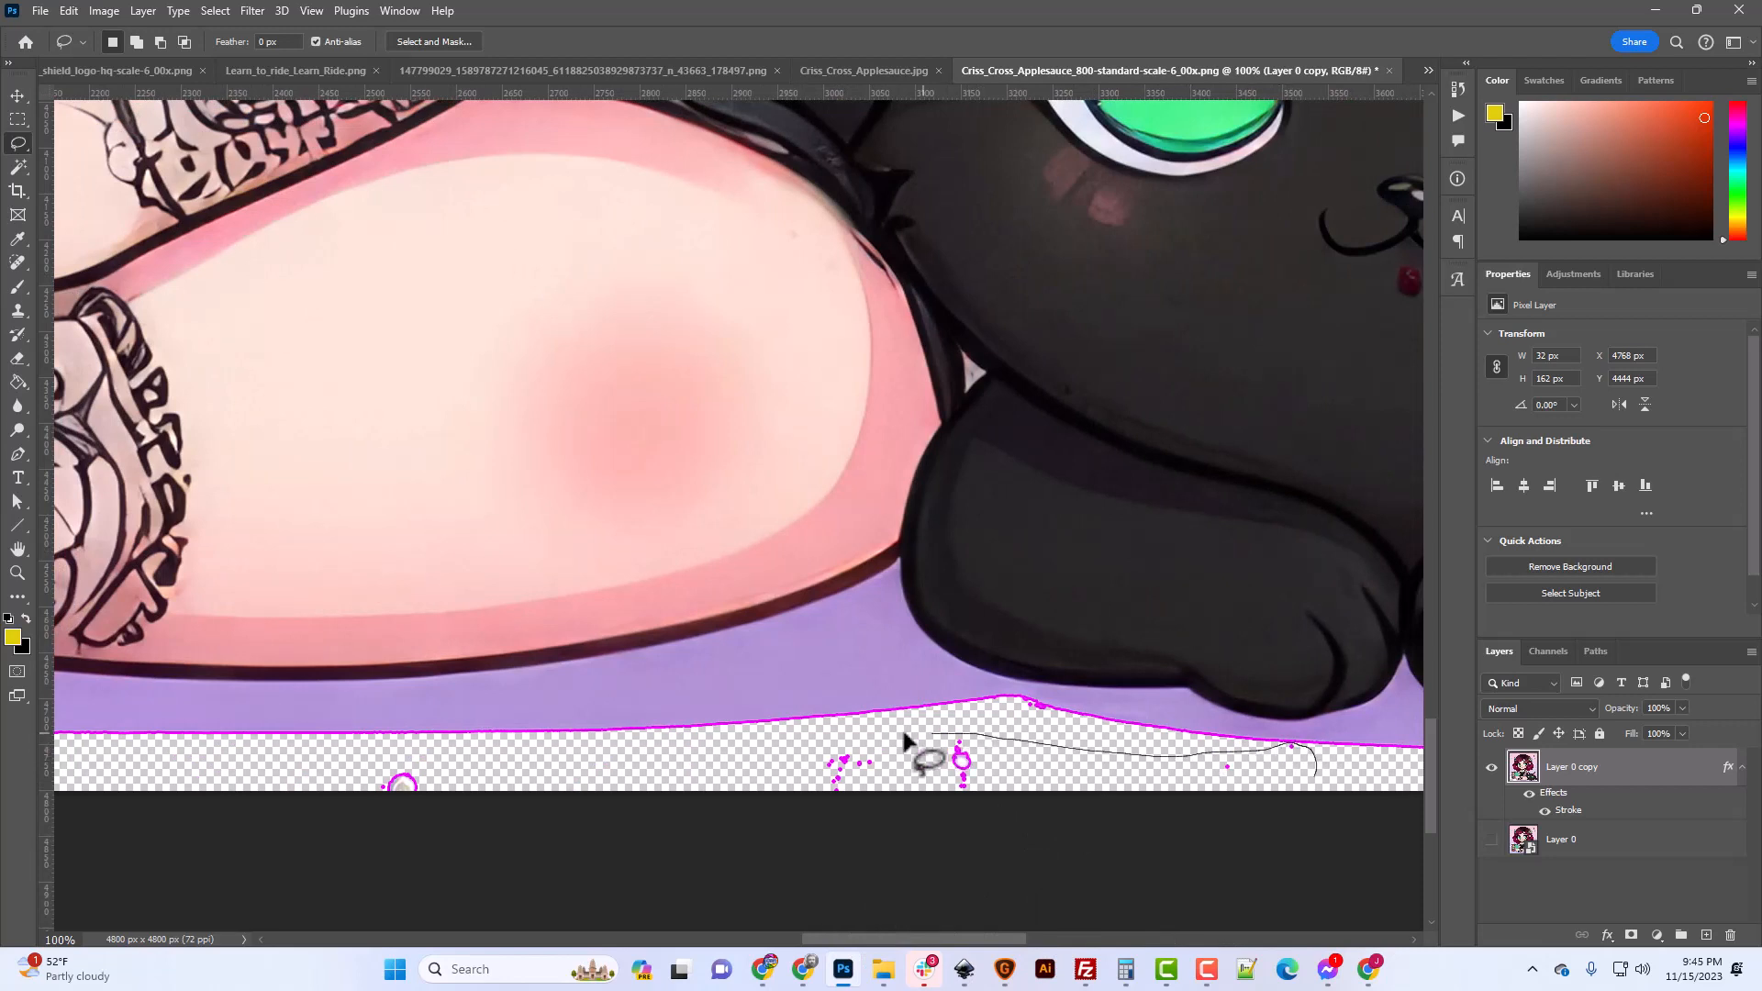
mouse_move(343, 758)
mouse_down()
mouse_move(646, 905)
mouse_move(1021, 940)
mouse_move(1349, 911)
mouse_up()
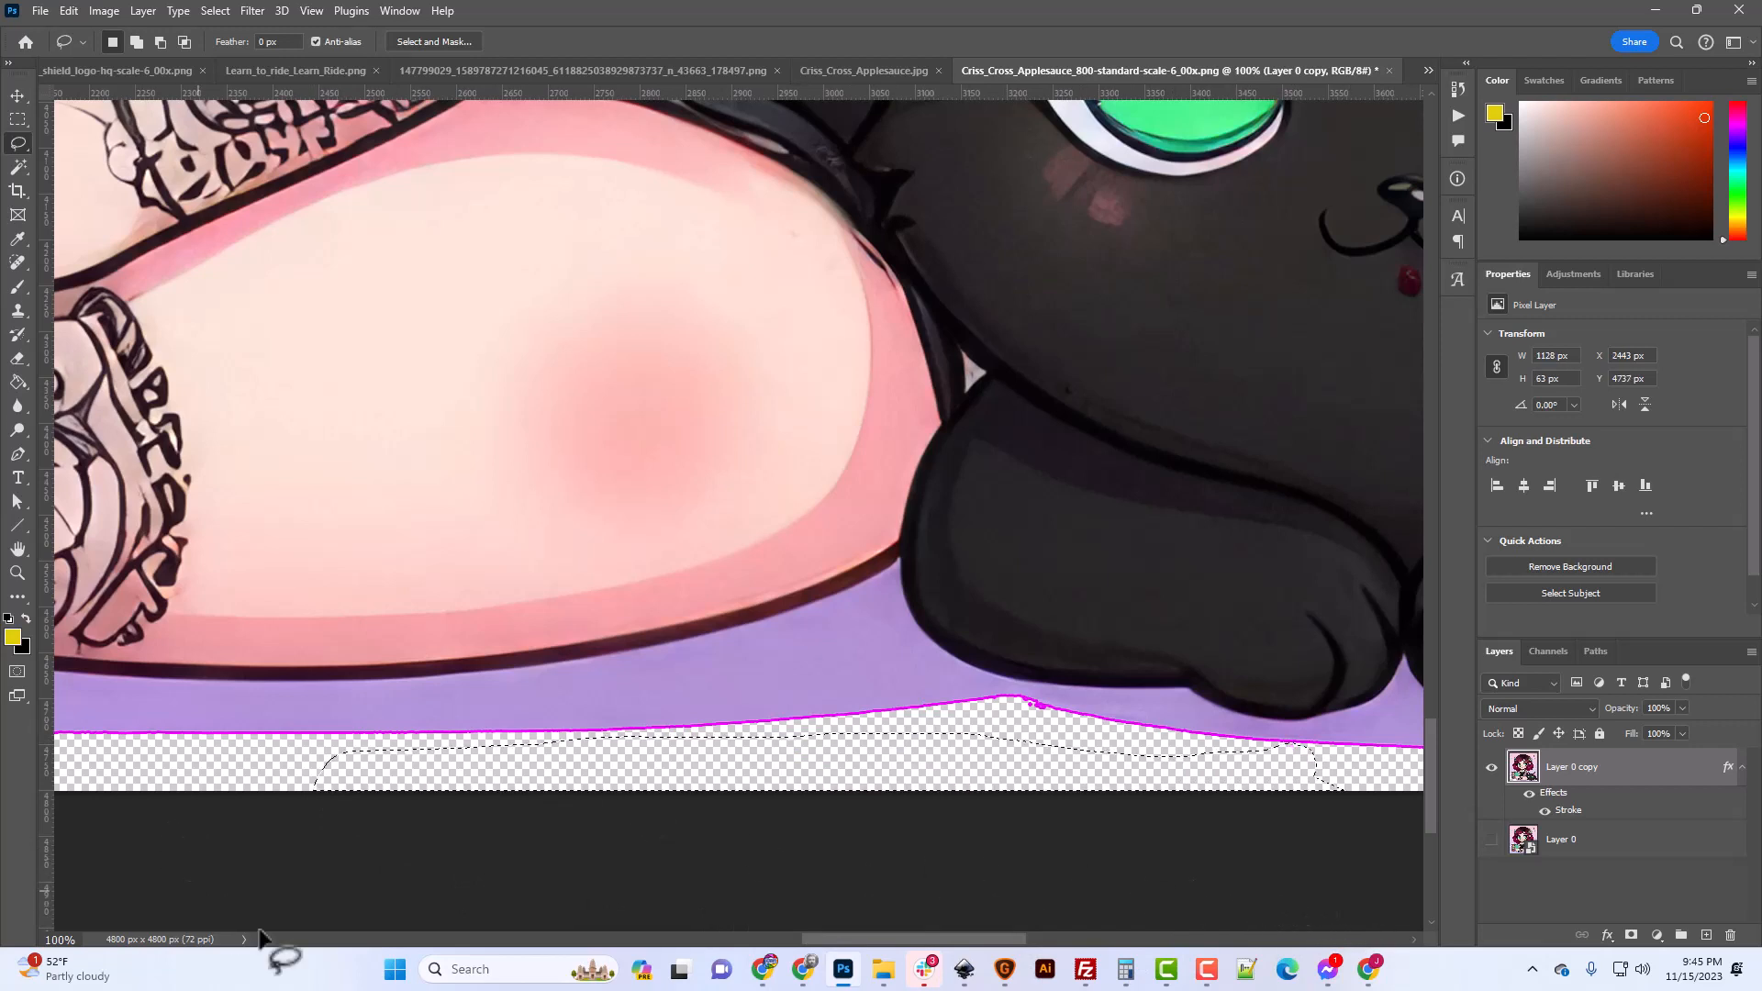
key(Delete)
Deselect and erase the small specks on the lilac edge beneath the cat's paw with a 15 px Eraser.
click(17, 356)
scroll(933, 744, down, 3)
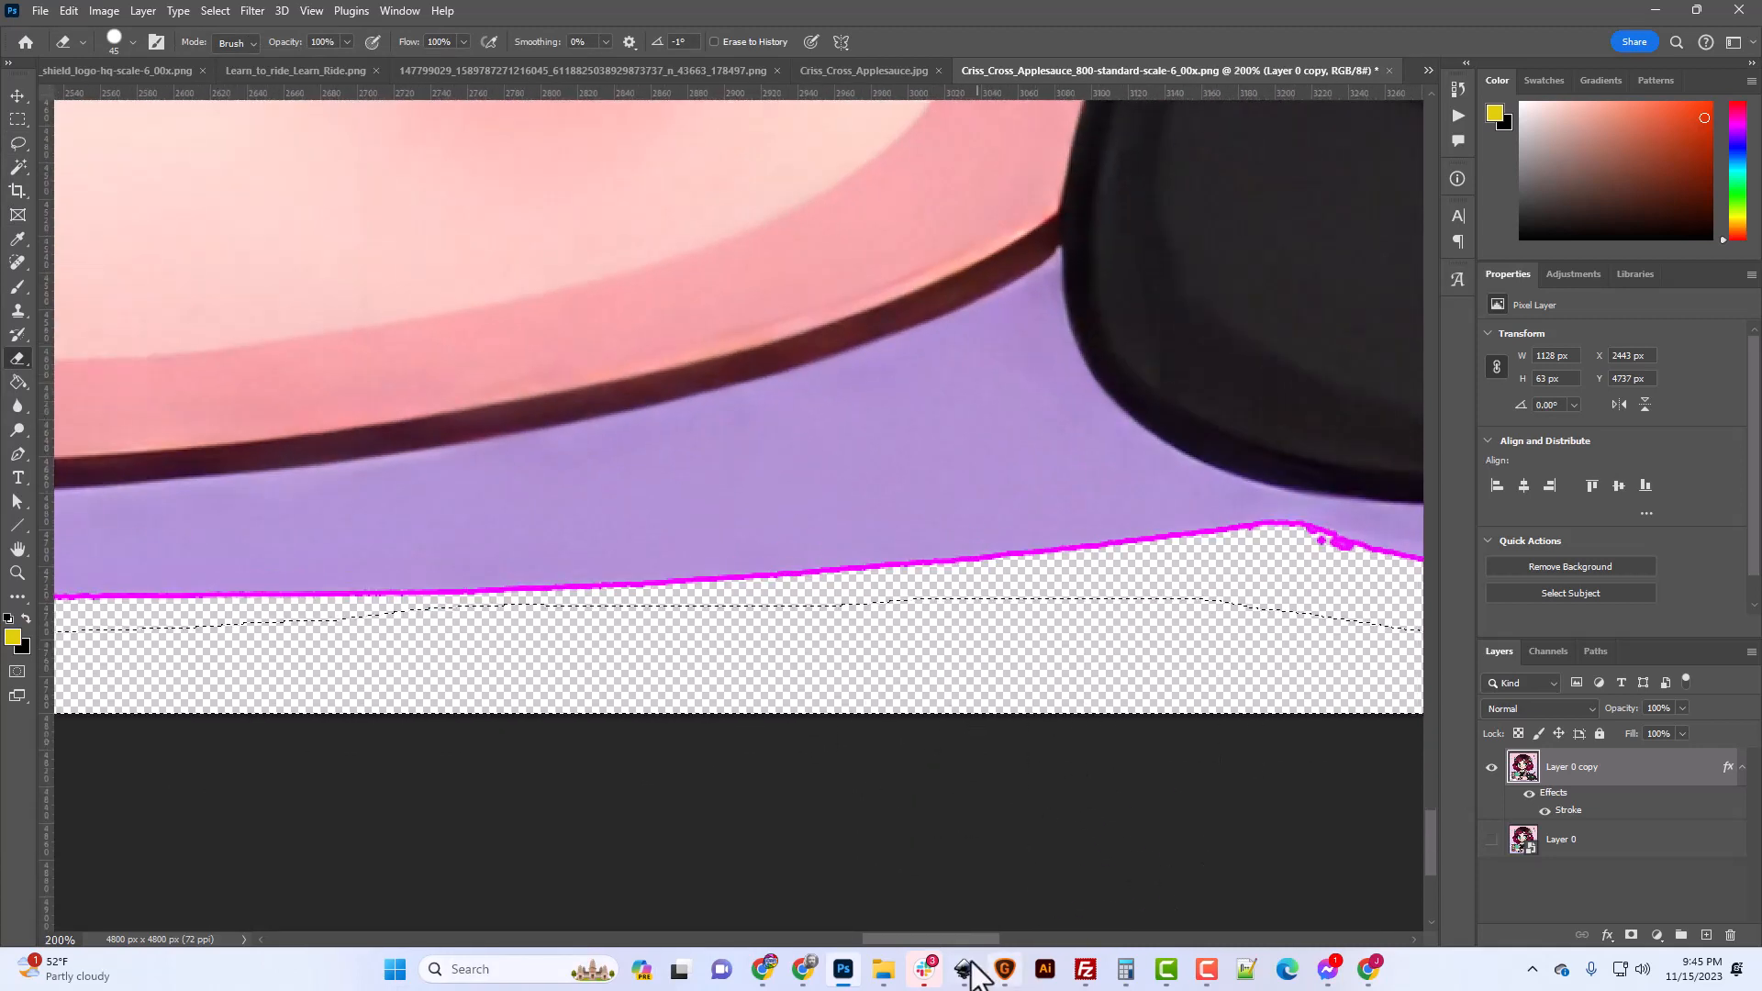
drag(951, 939, 1029, 937)
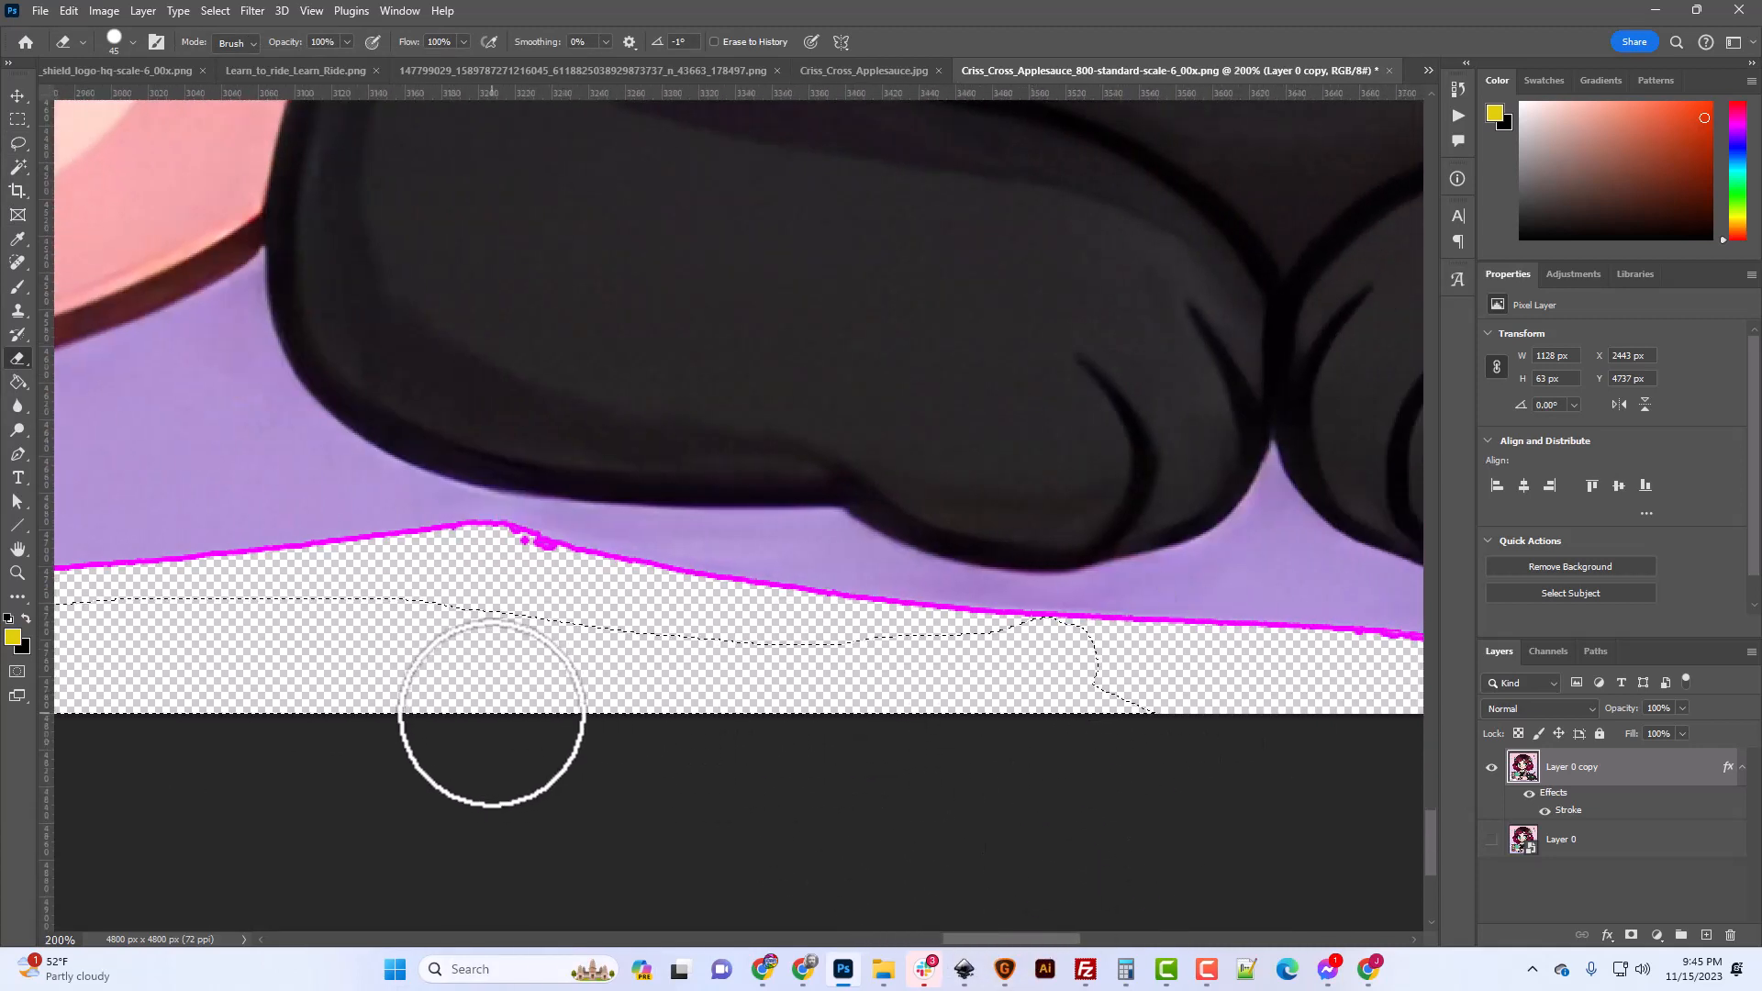
key(bracketleft)
key(bracketleft)
key(bracketleft)
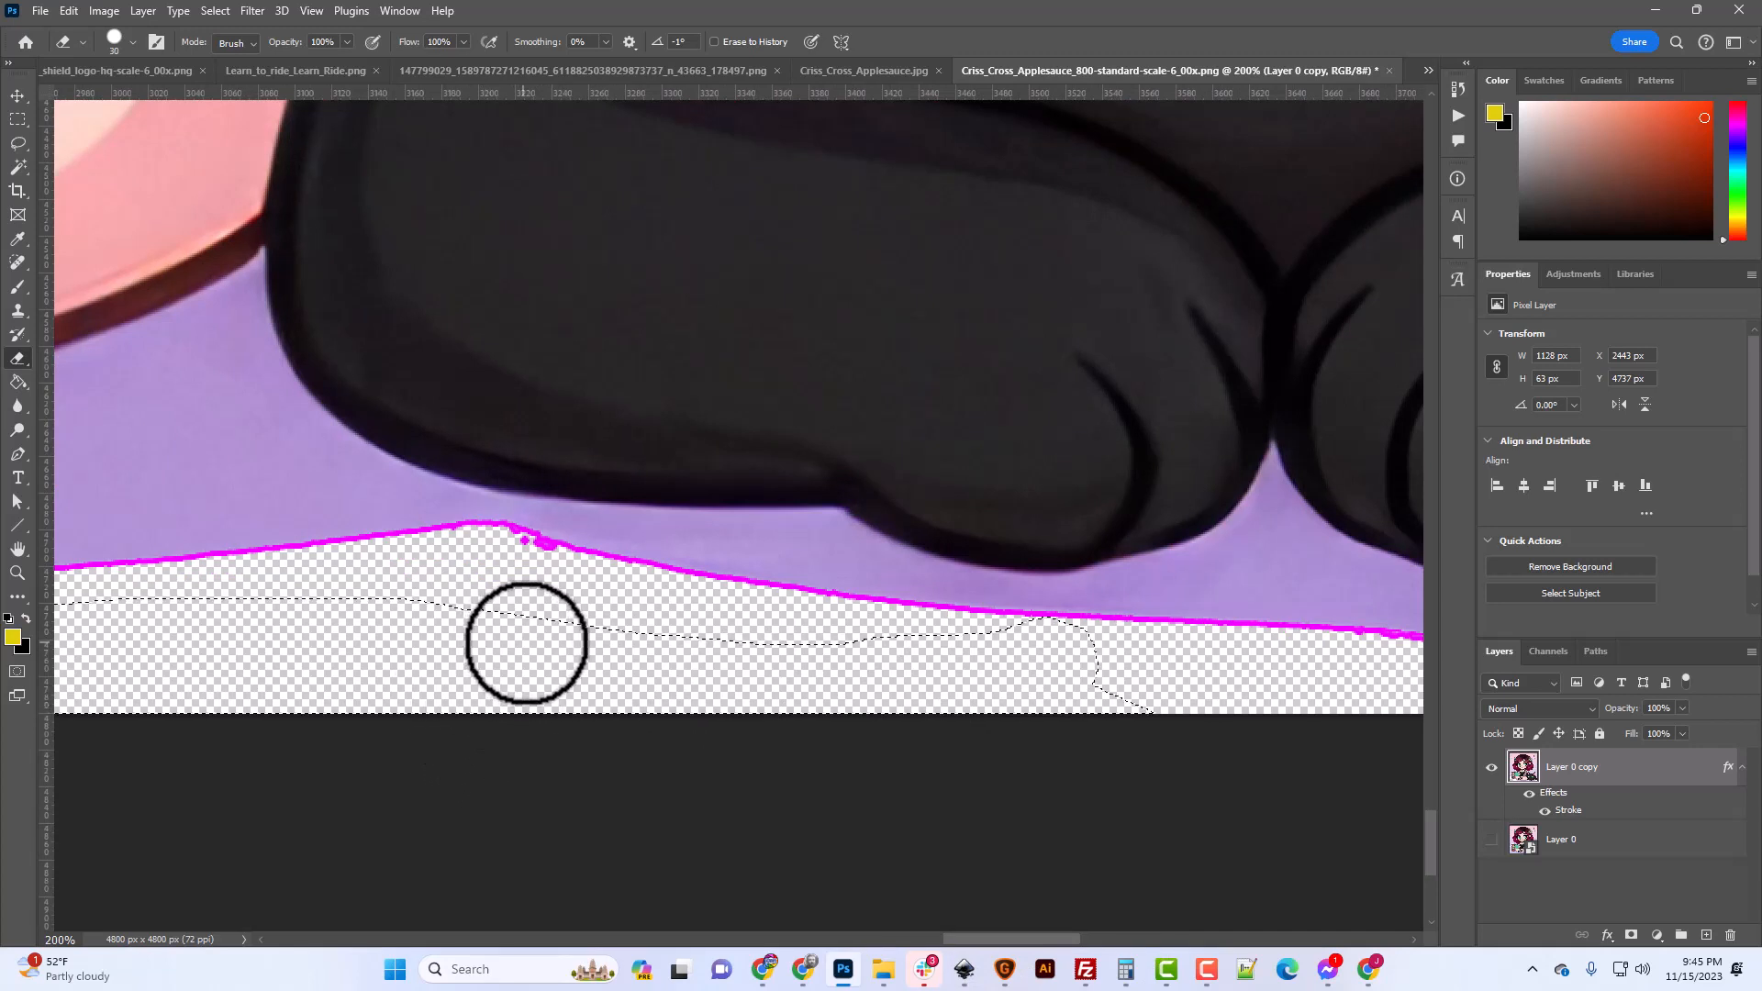
key(bracketleft)
key(bracketleft)
key(bracketleft)
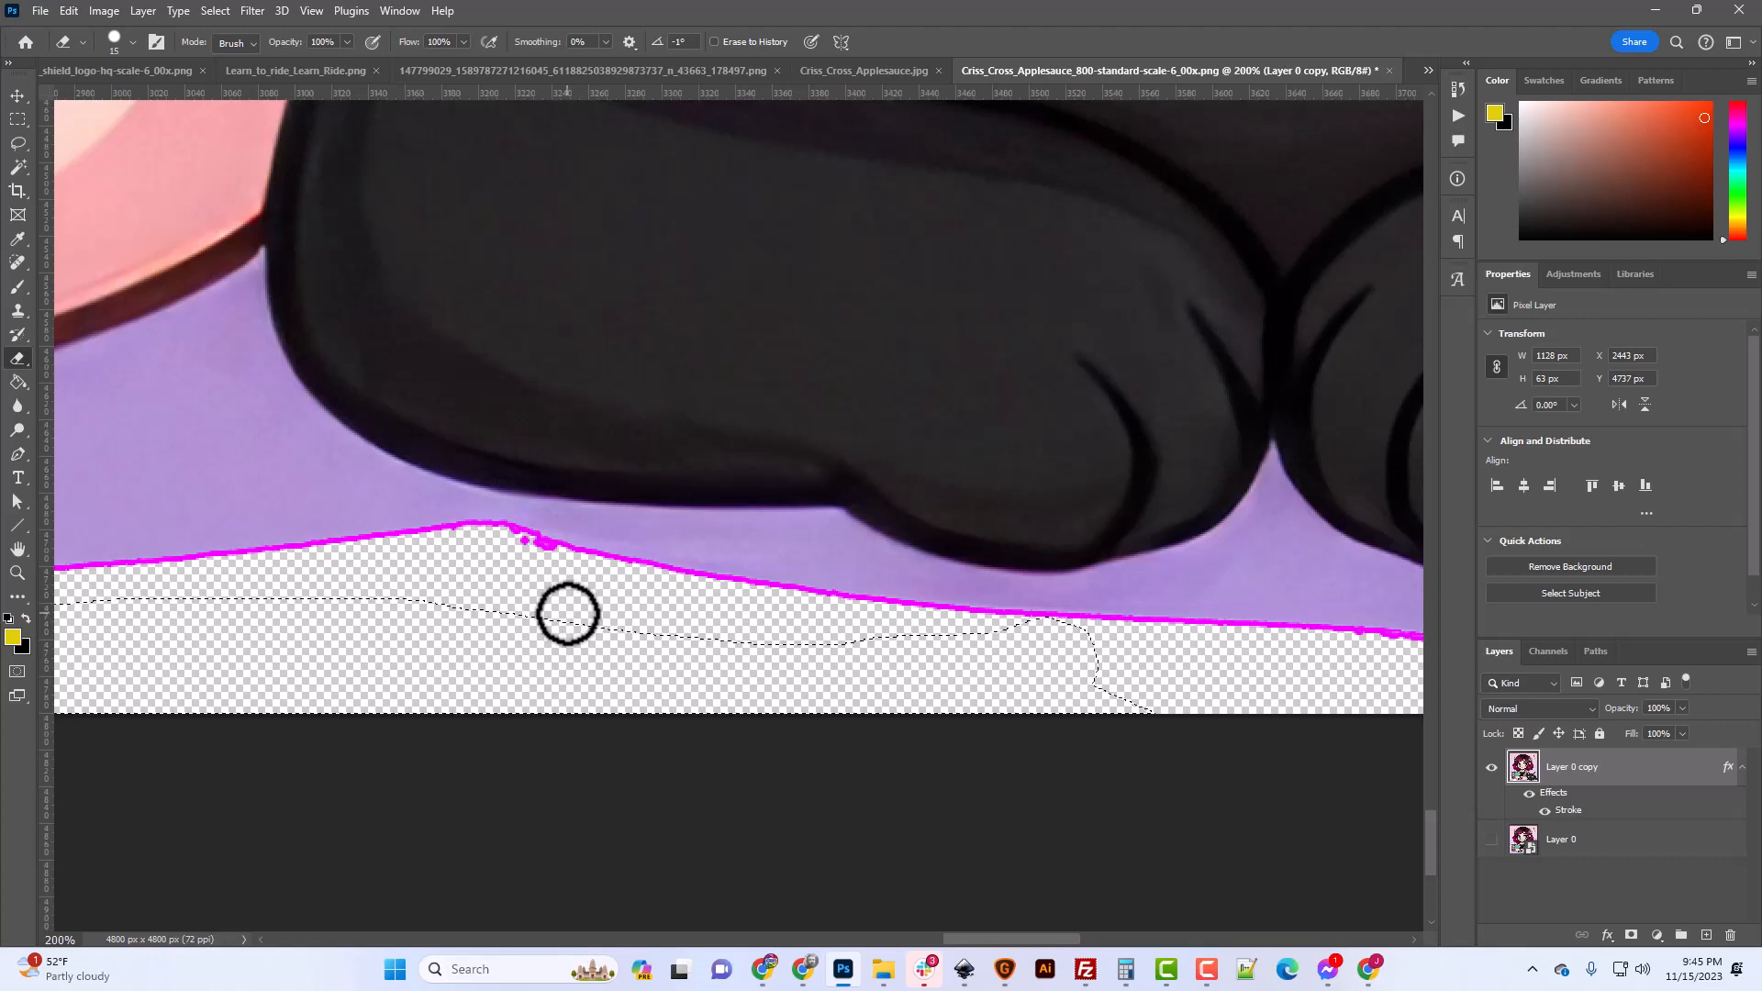
key(ctrl+d)
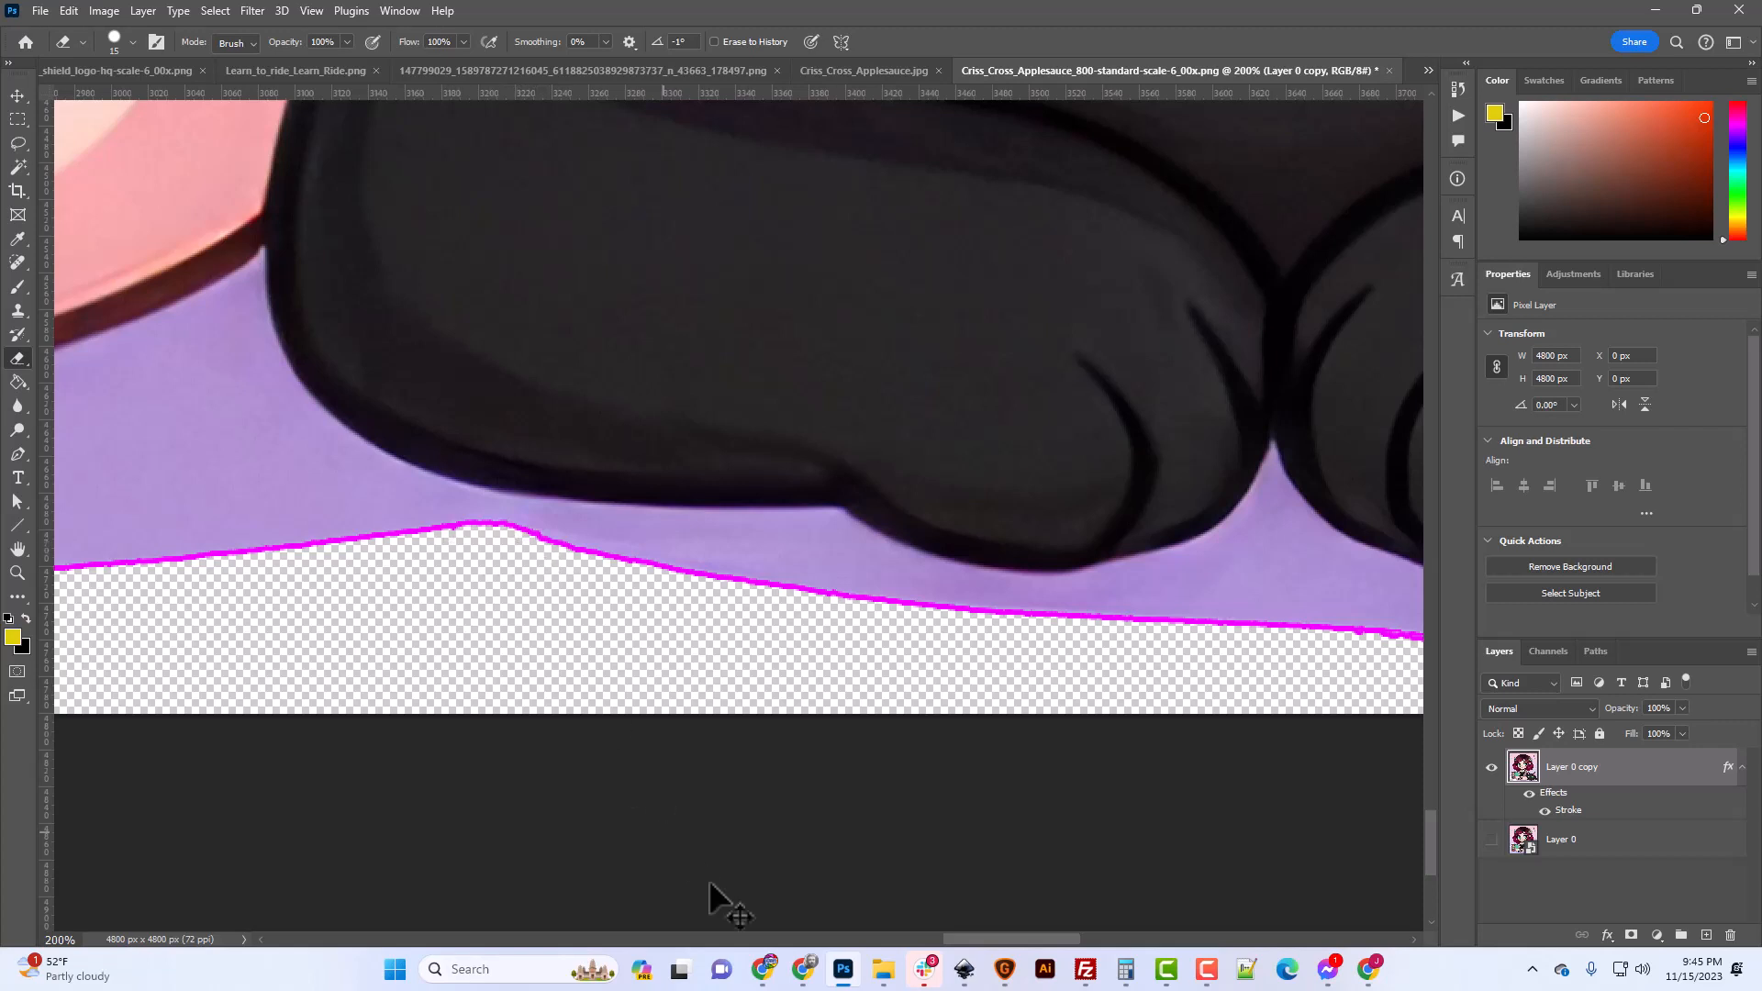
Erase the specks along the lilac edge below the shoe and trim the light remnant beside its toe.
drag(978, 946, 699, 940)
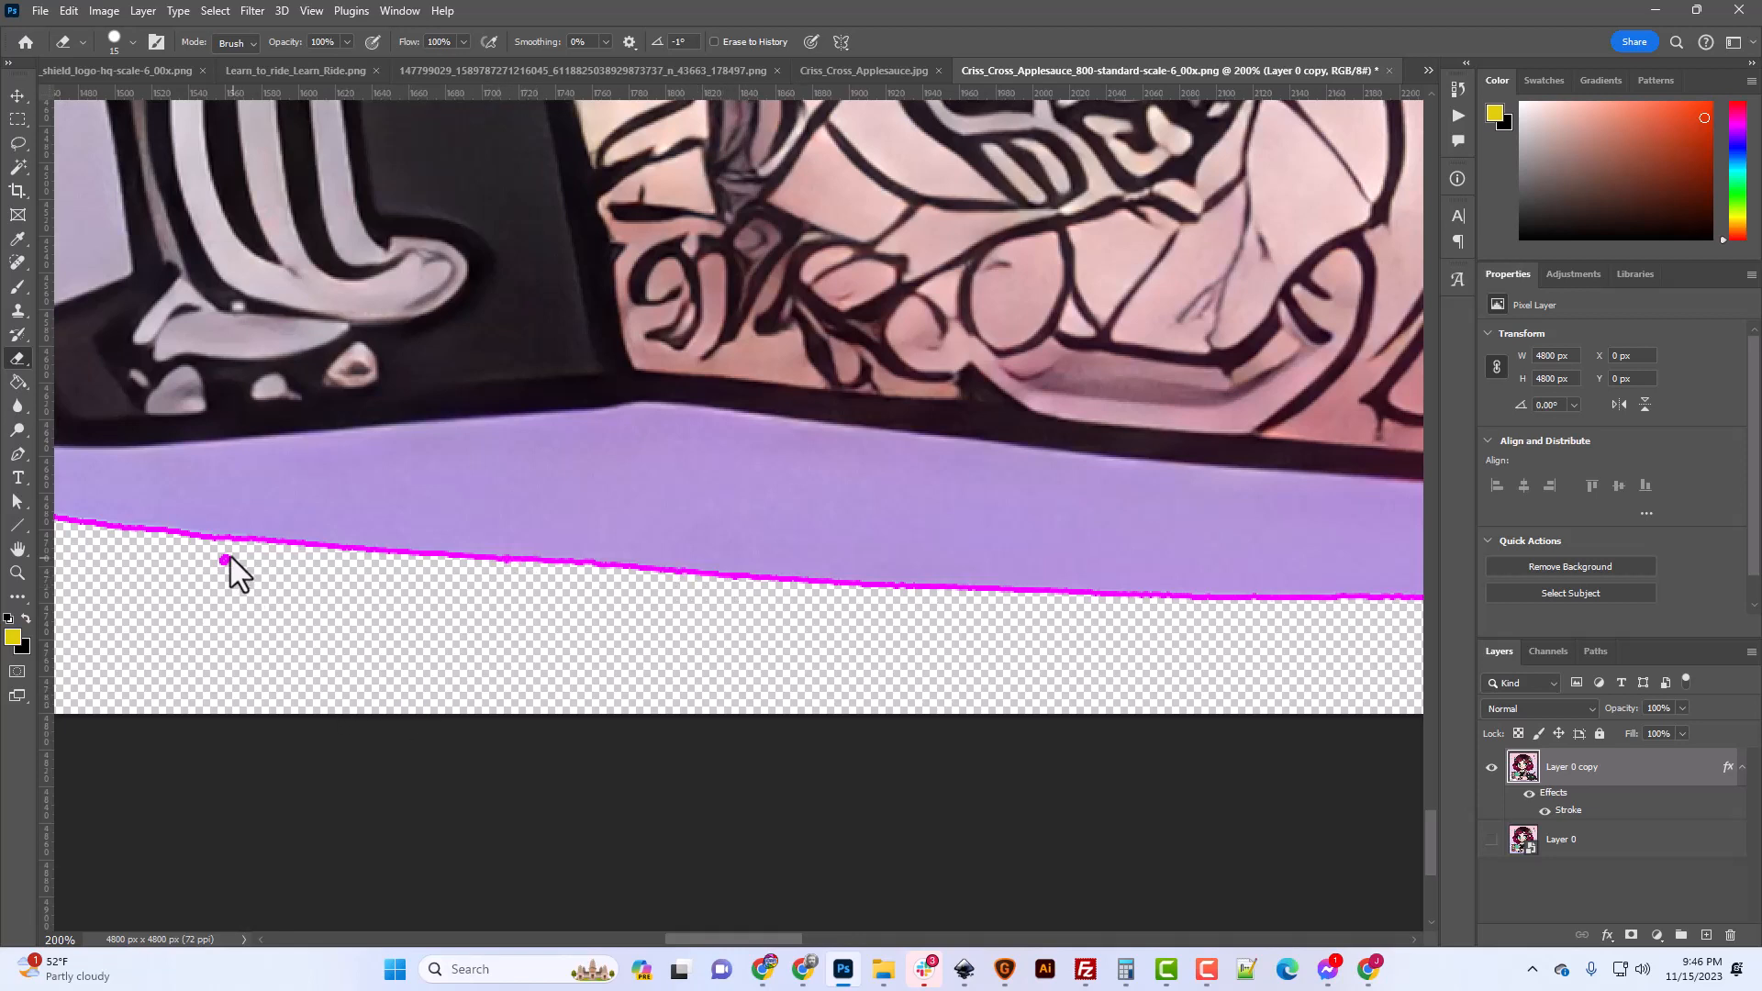
drag(746, 939, 643, 933)
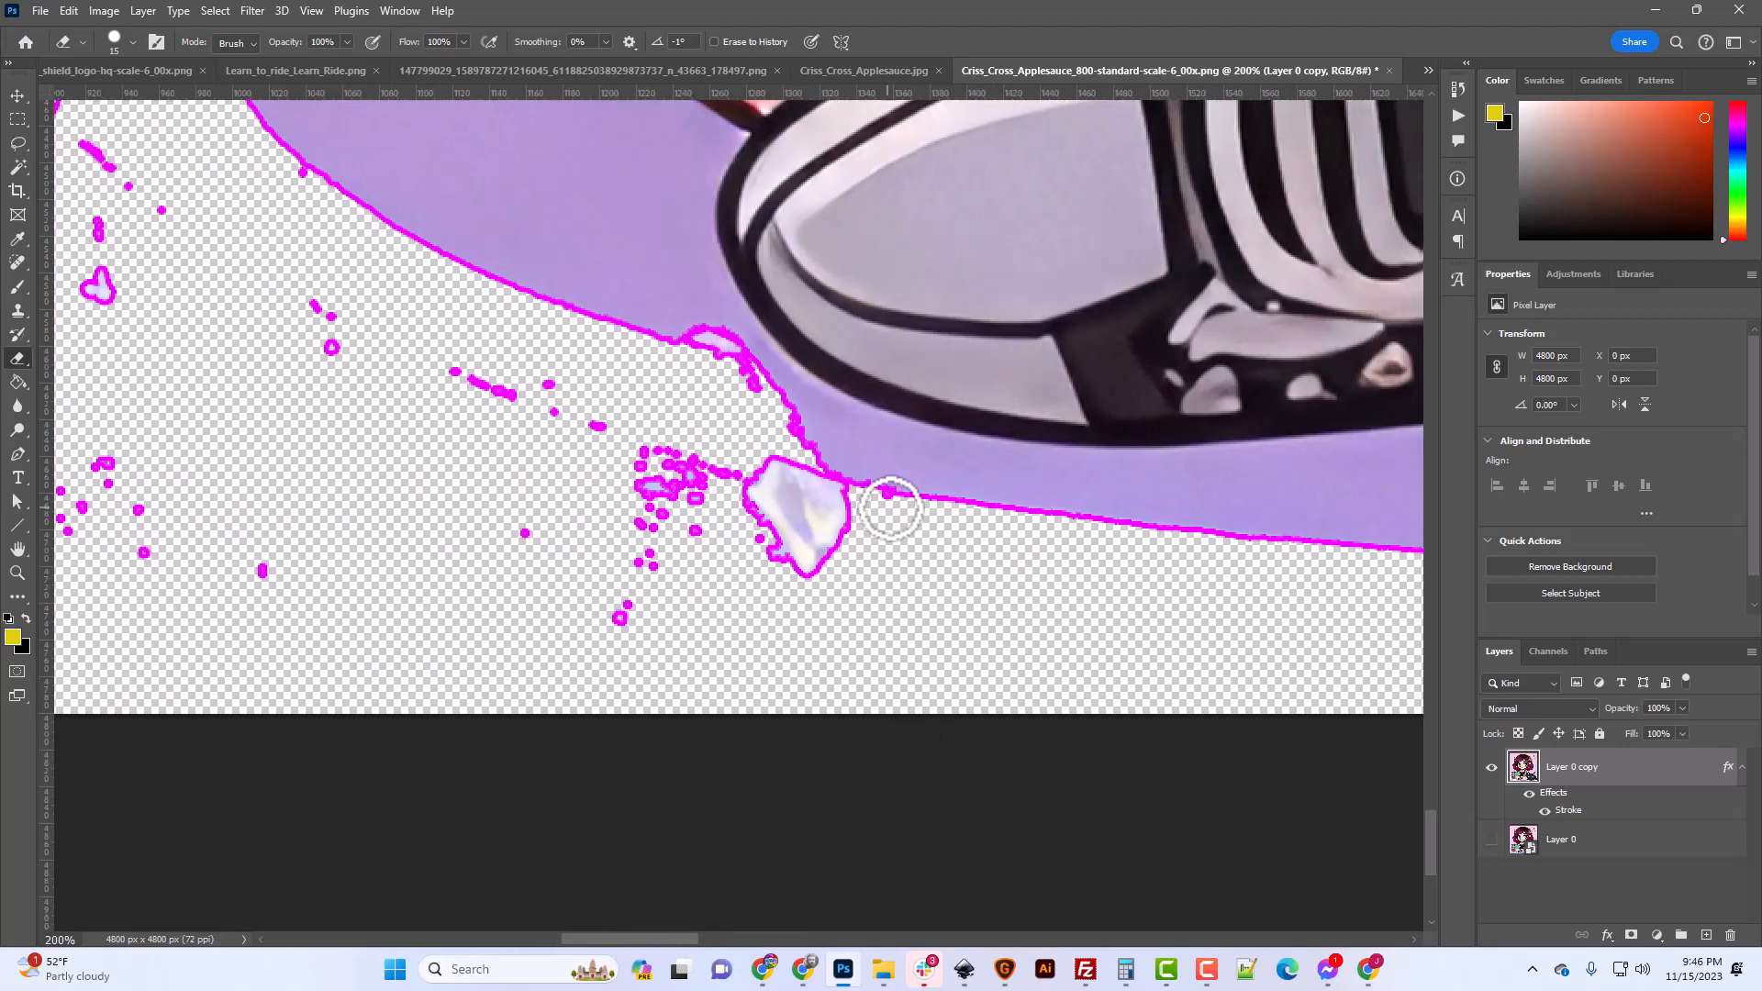
mouse_move(863, 496)
mouse_down()
mouse_move(744, 446)
mouse_move(839, 520)
mouse_move(692, 344)
mouse_move(739, 365)
mouse_move(808, 471)
mouse_move(771, 395)
mouse_move(693, 339)
mouse_move(718, 346)
mouse_move(863, 534)
mouse_move(827, 493)
mouse_move(857, 576)
mouse_move(778, 488)
mouse_move(790, 582)
mouse_up()
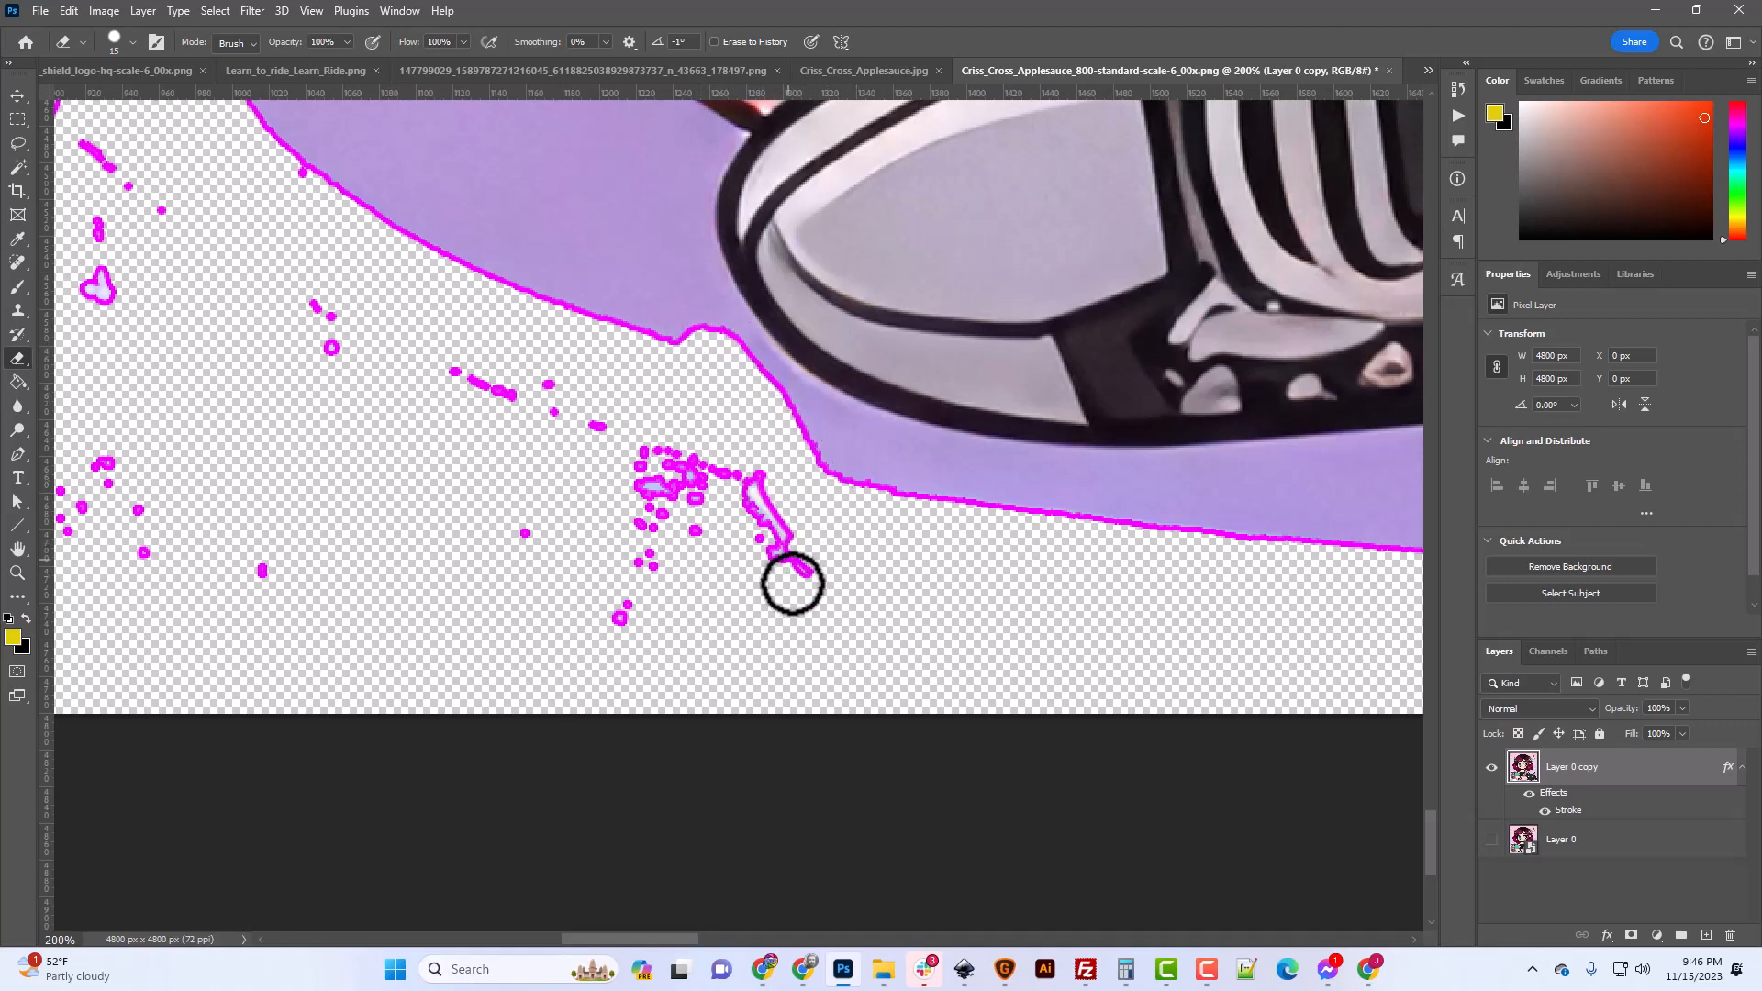
Enlarge the Eraser to 125 px and clear the remaining debris in the transparent area below the shoe.
key(bracketright)
key(bracketright)
key(bracketright)
key(bracketright)
key(bracketright)
key(bracketright)
key(bracketright)
key(bracketright)
key(bracketright)
key(bracketright)
mouse_move(799, 692)
mouse_down()
mouse_move(690, 582)
mouse_move(663, 590)
mouse_move(584, 474)
mouse_move(307, 401)
mouse_move(284, 600)
mouse_up()
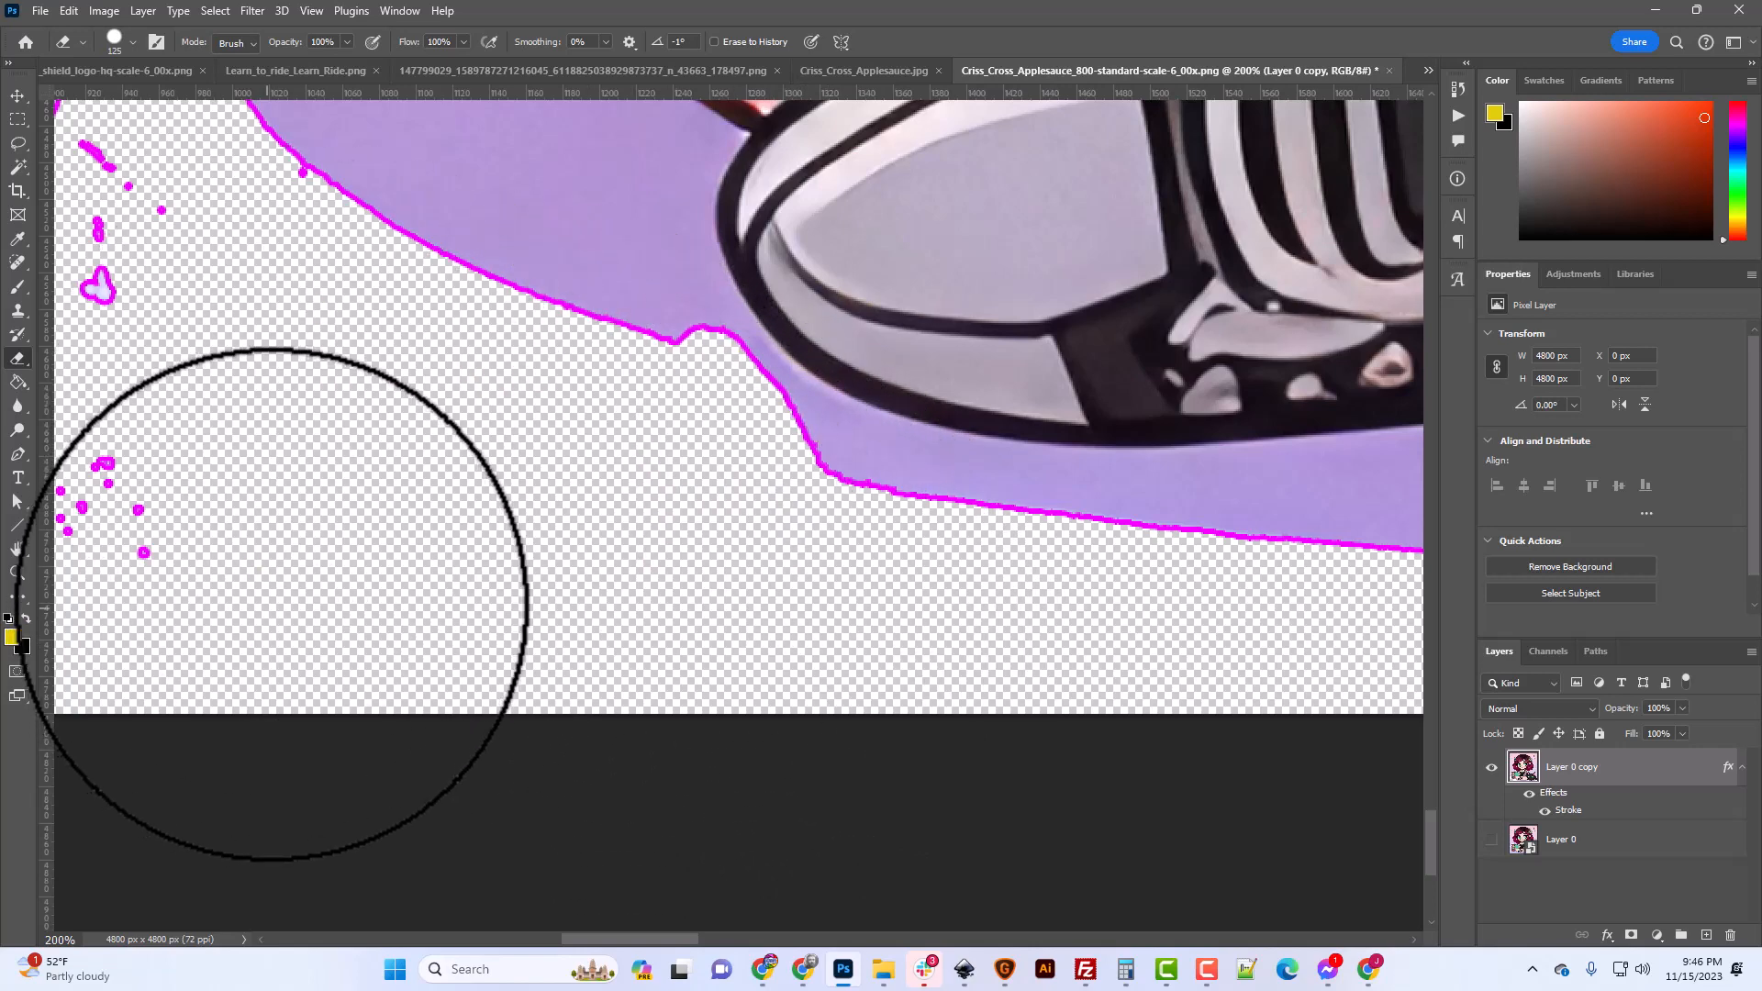
Erase the scattered specks and the round light blob below the brown object and in the opening beside it.
drag(622, 939, 552, 938)
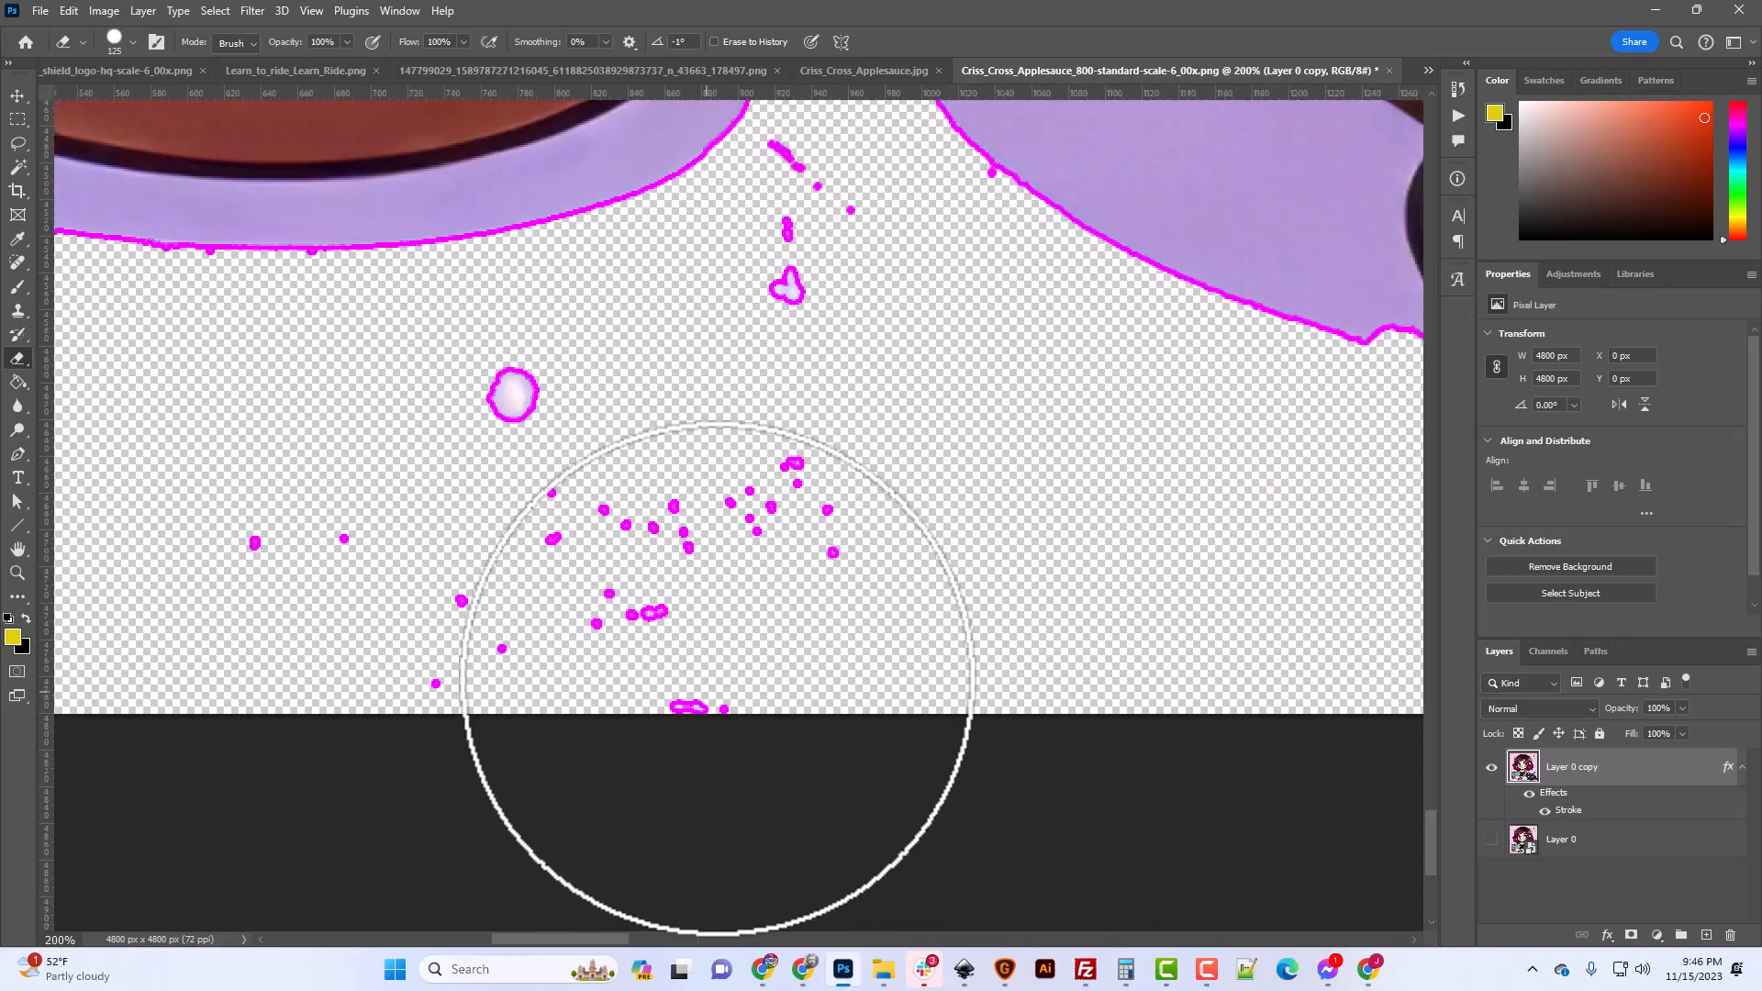
mouse_move(685, 595)
mouse_down()
mouse_move(590, 482)
mouse_move(500, 458)
mouse_up()
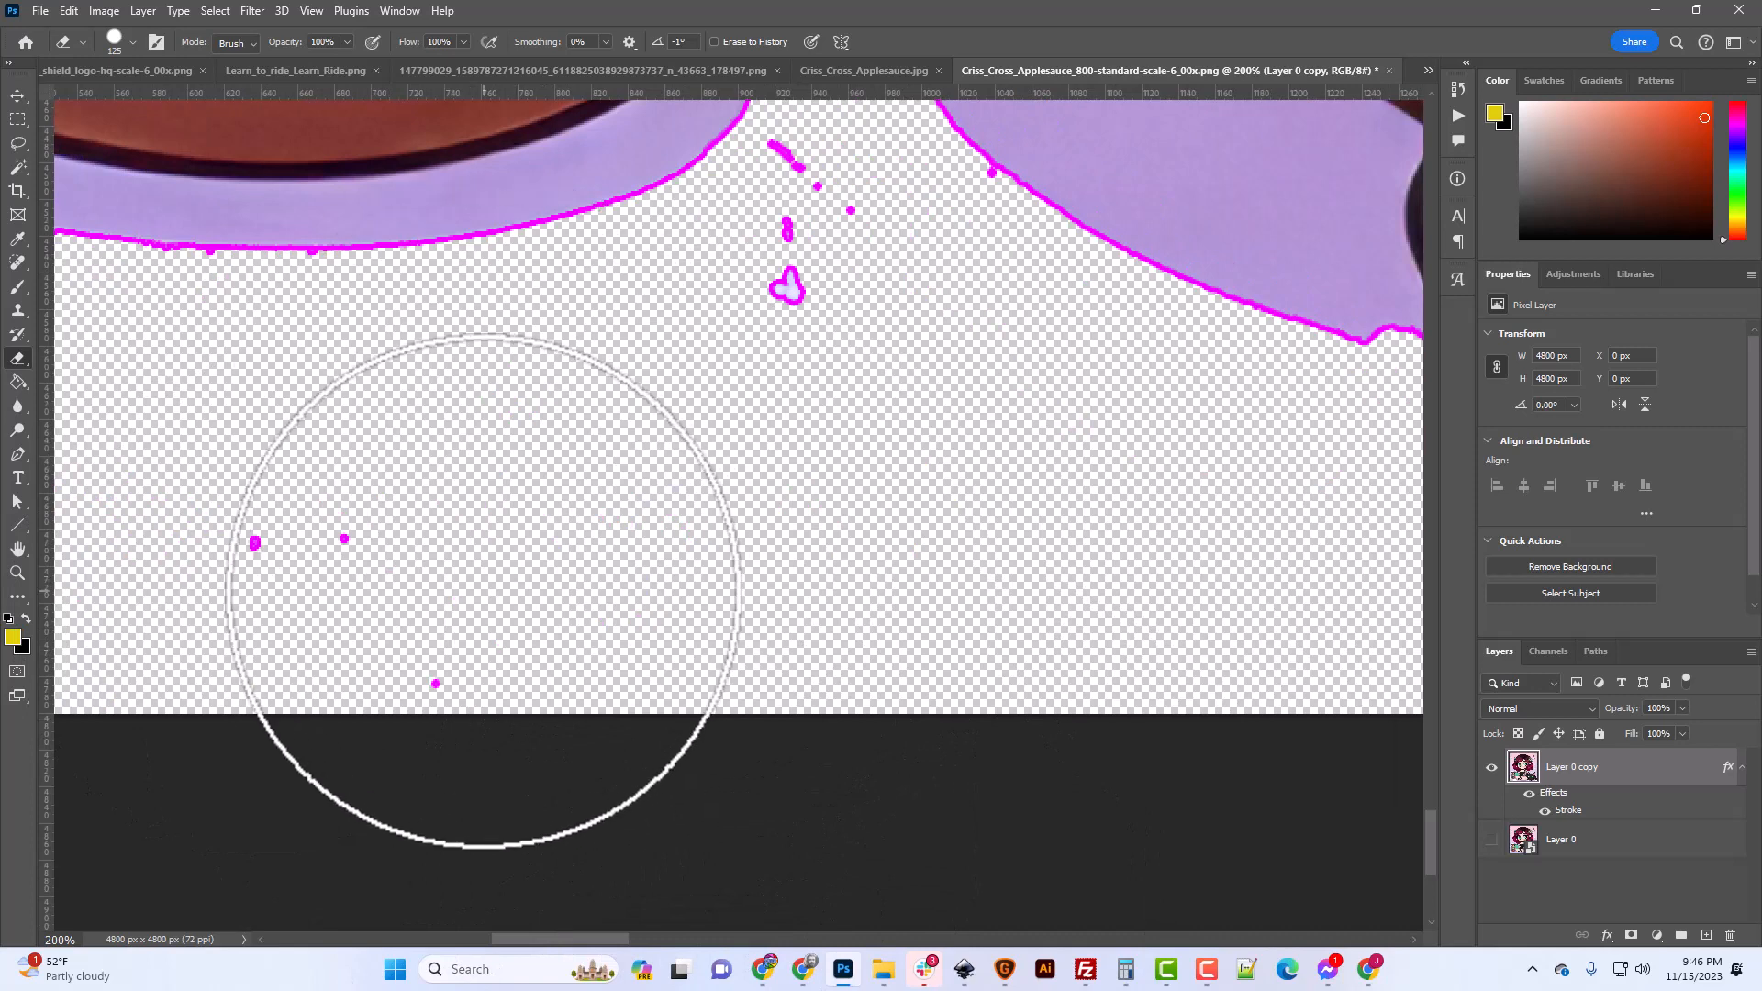
drag(452, 608, 256, 511)
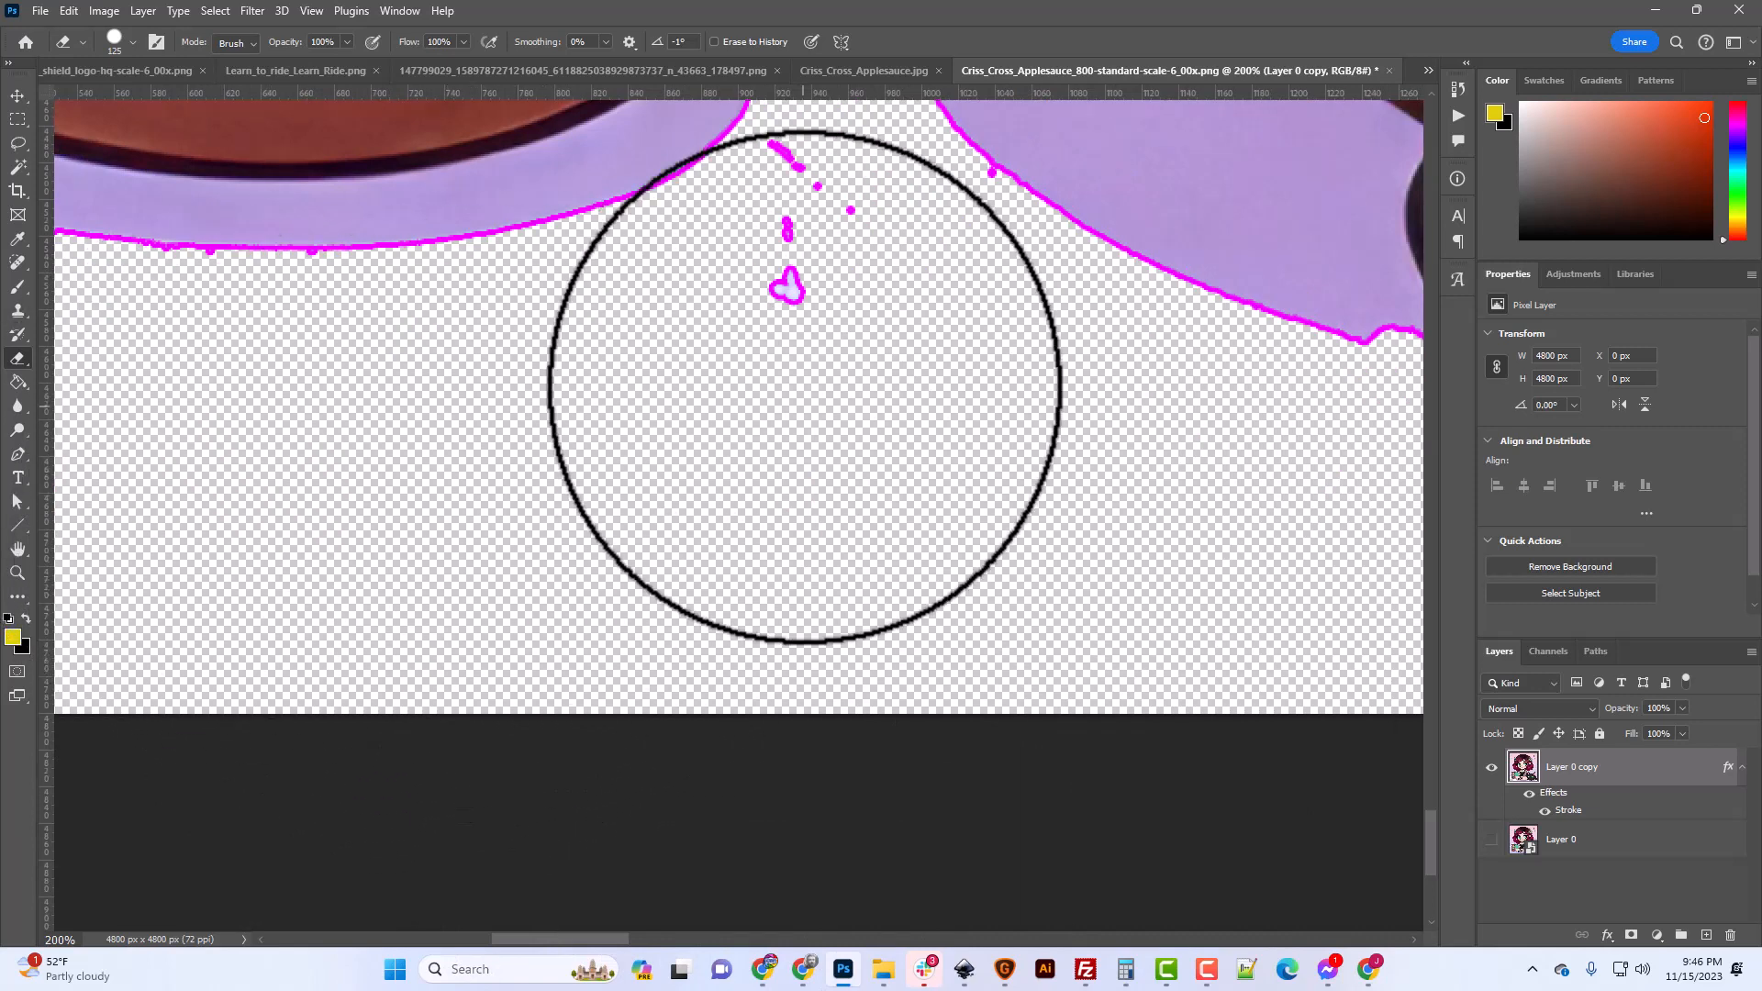
mouse_move(807, 393)
mouse_down()
mouse_move(797, 299)
mouse_move(840, 357)
mouse_move(856, 454)
mouse_move(833, 539)
mouse_move(849, 384)
mouse_move(824, 349)
mouse_move(858, 390)
mouse_up()
Reduce the Eraser to 20 px and clear the specks around the lower gap between the brown object and the pink leg.
scroll(857, 454, up, 2)
scroll(858, 454, up, 1)
scroll(897, 394, up, 8)
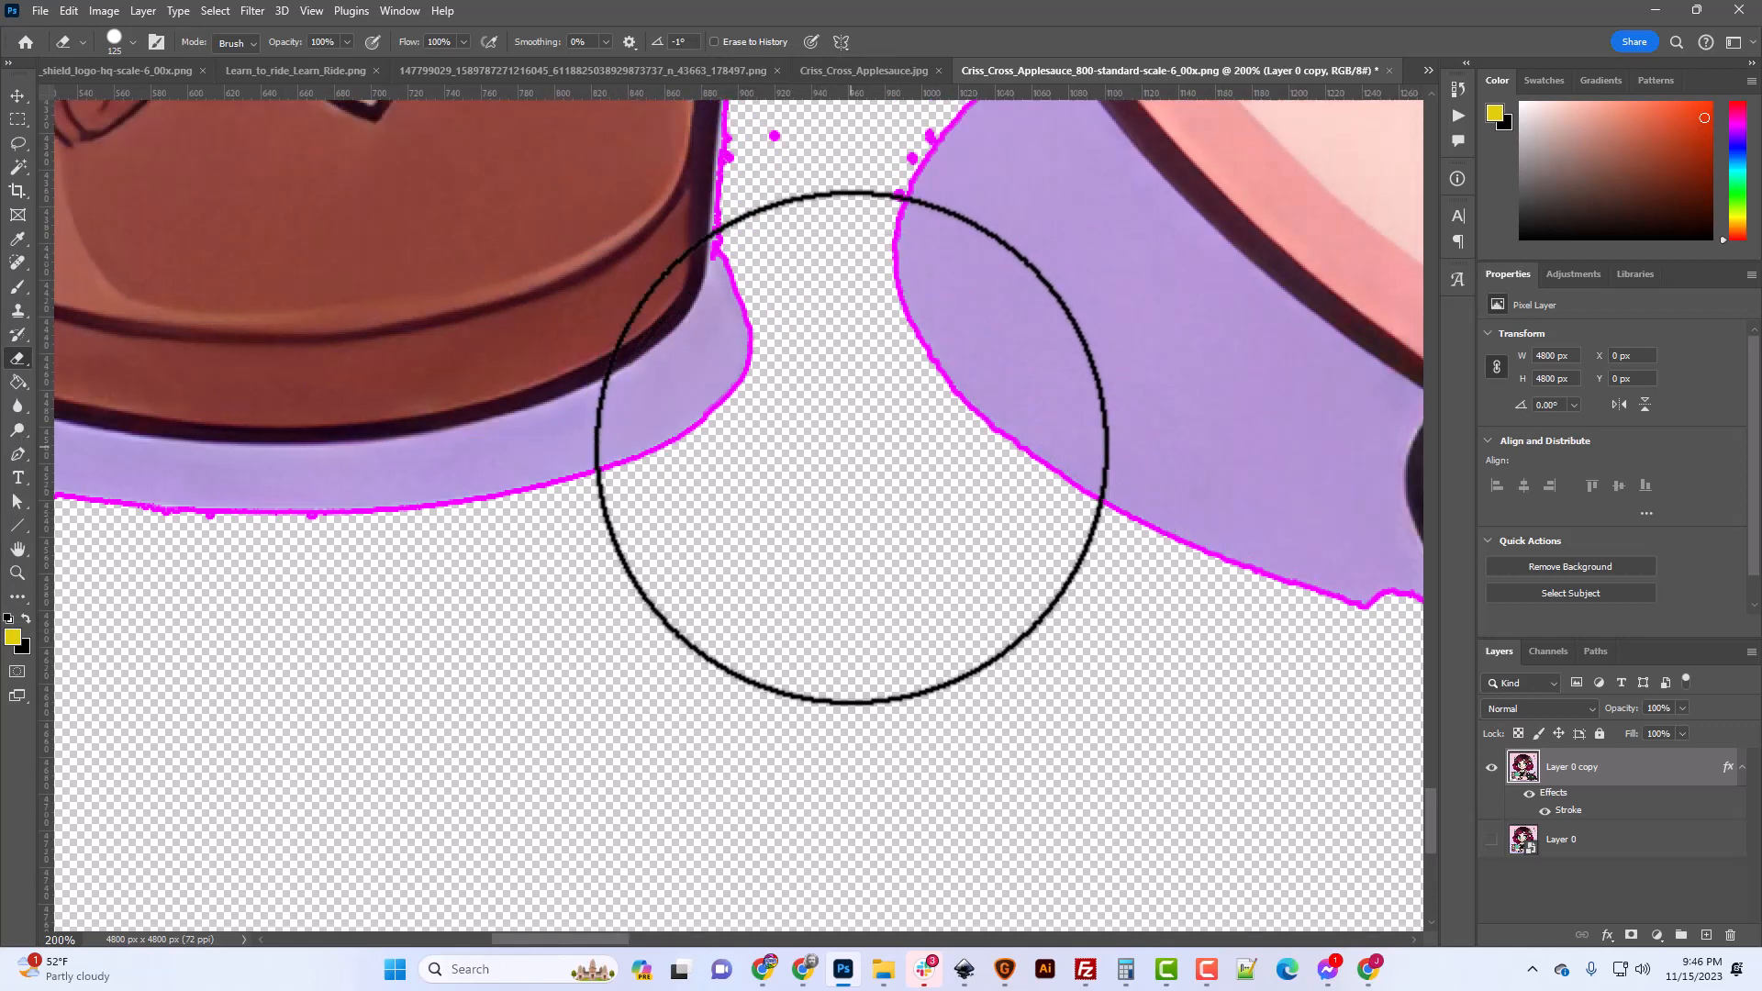
scroll(851, 437, up, 1)
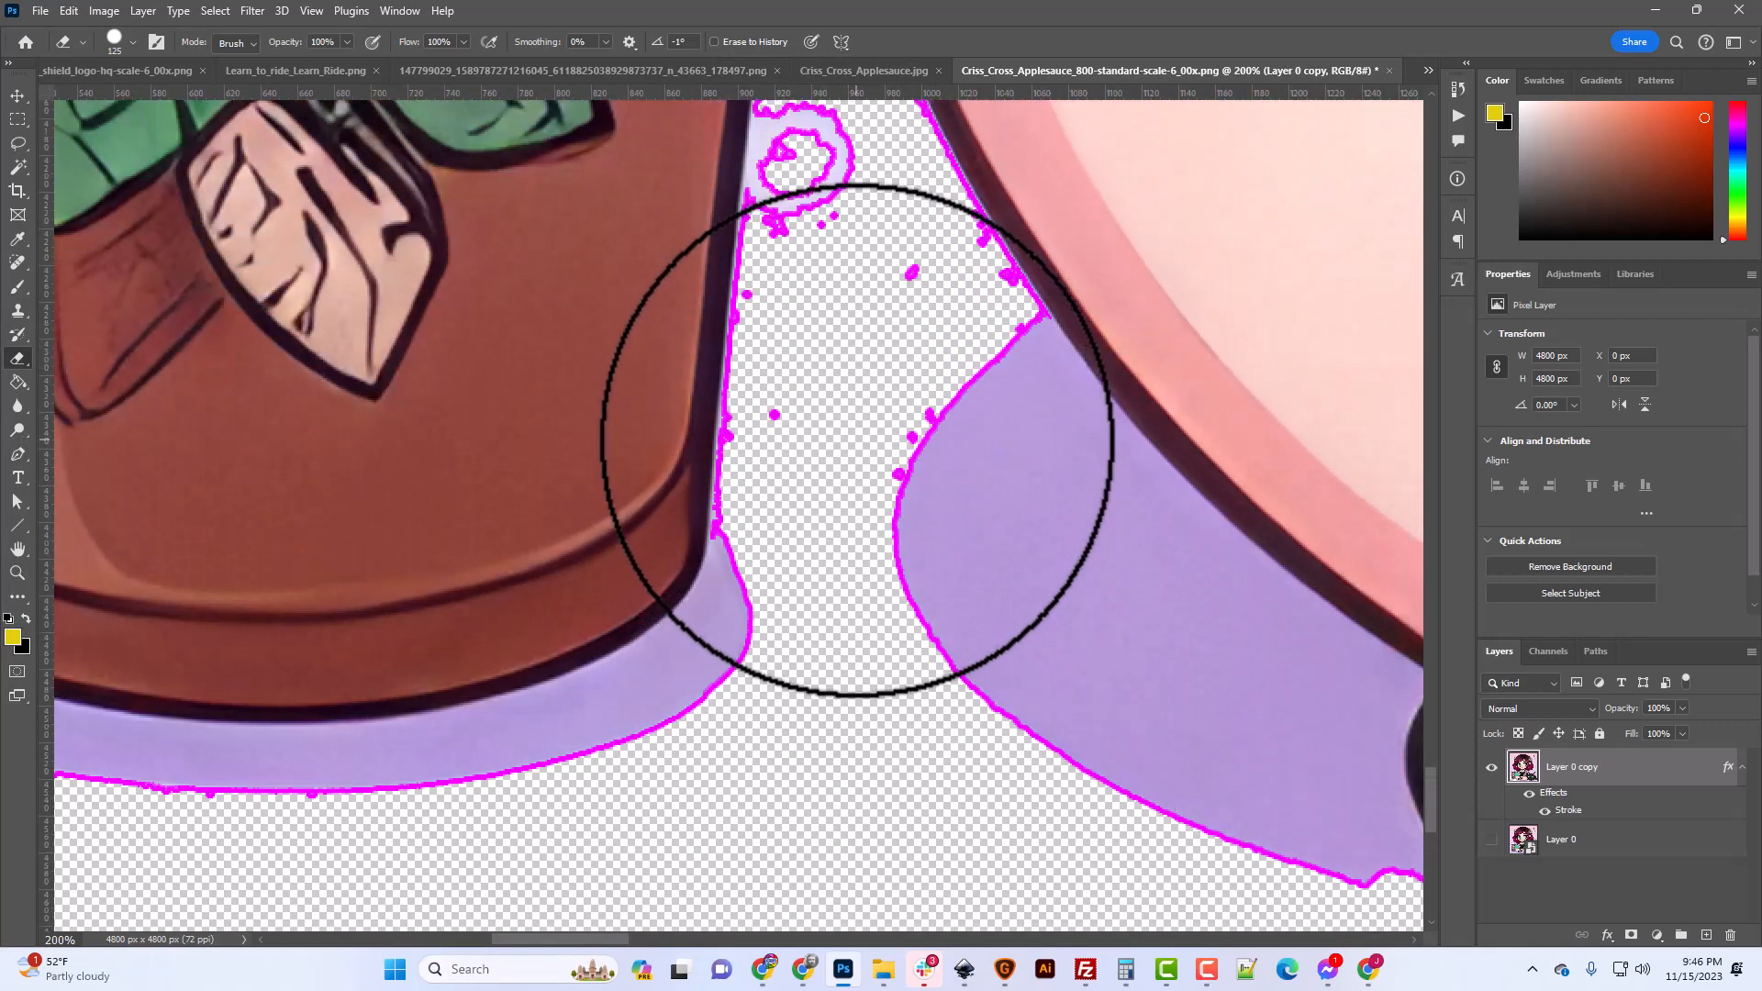
key(bracketleft)
key(bracketleft)
key(bracketleft)
key(bracketleft)
key(bracketleft)
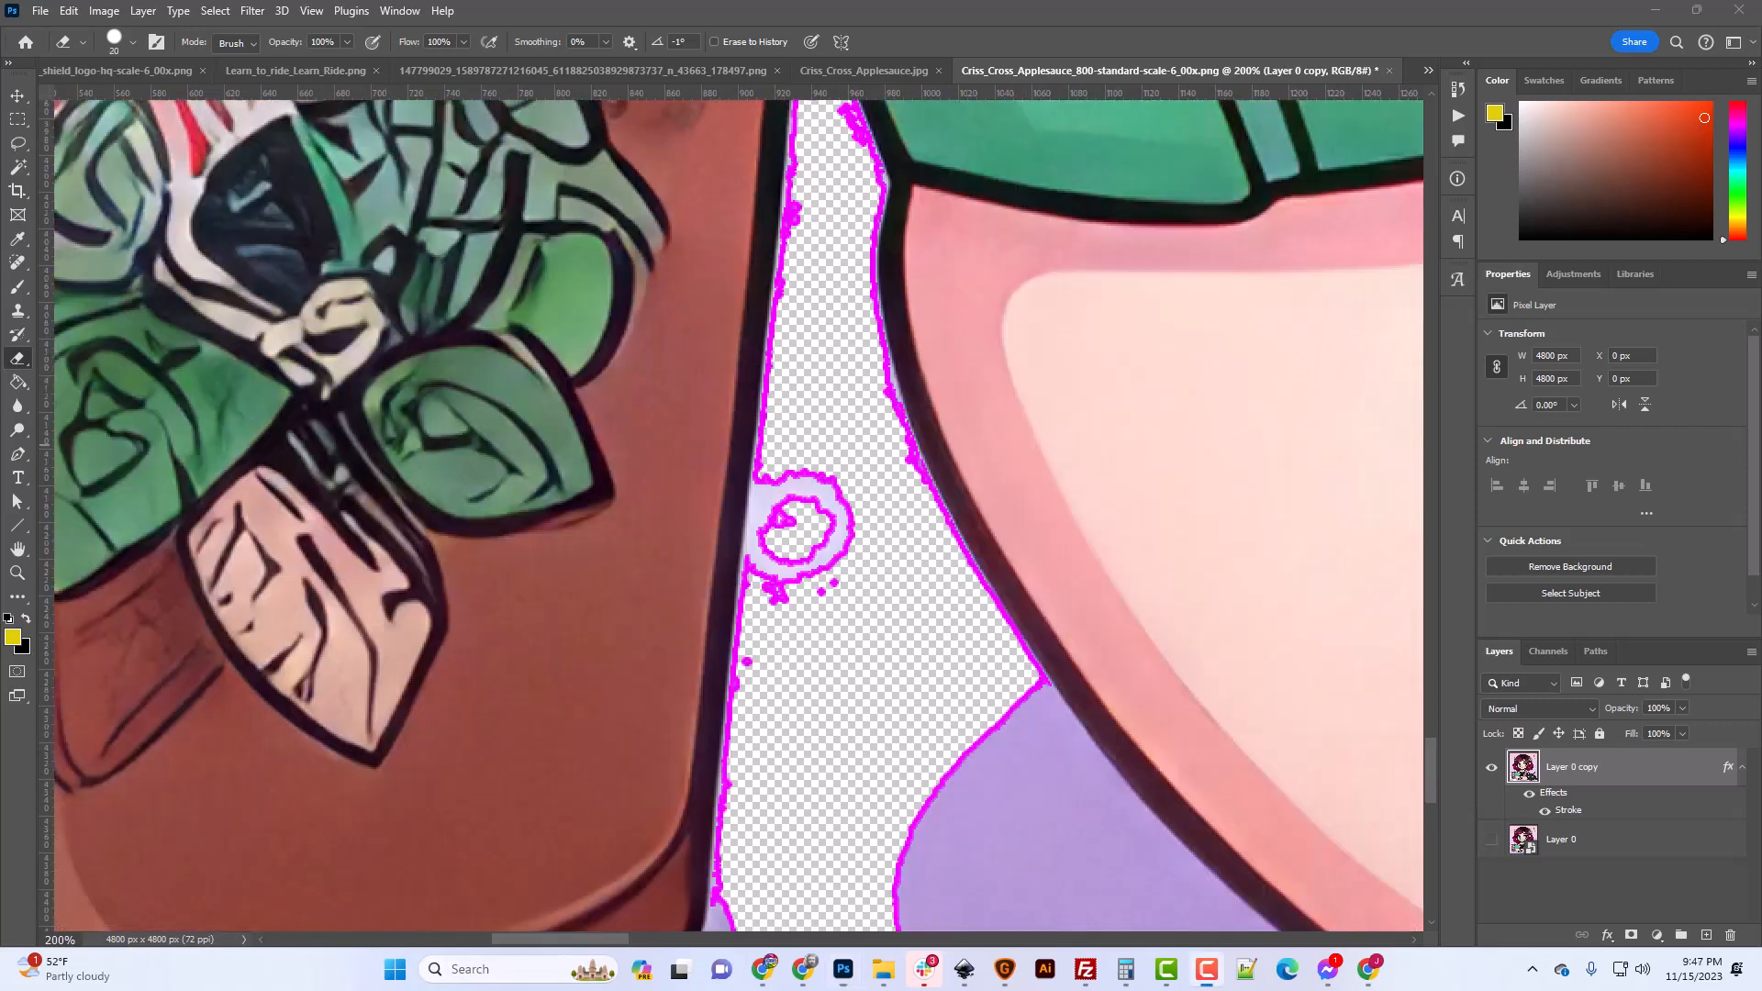
Reduce the Eraser to 10 px and erase the rough fringe along the lower curve of the pink leg's black outline.
scroll(709, 721, up, 2)
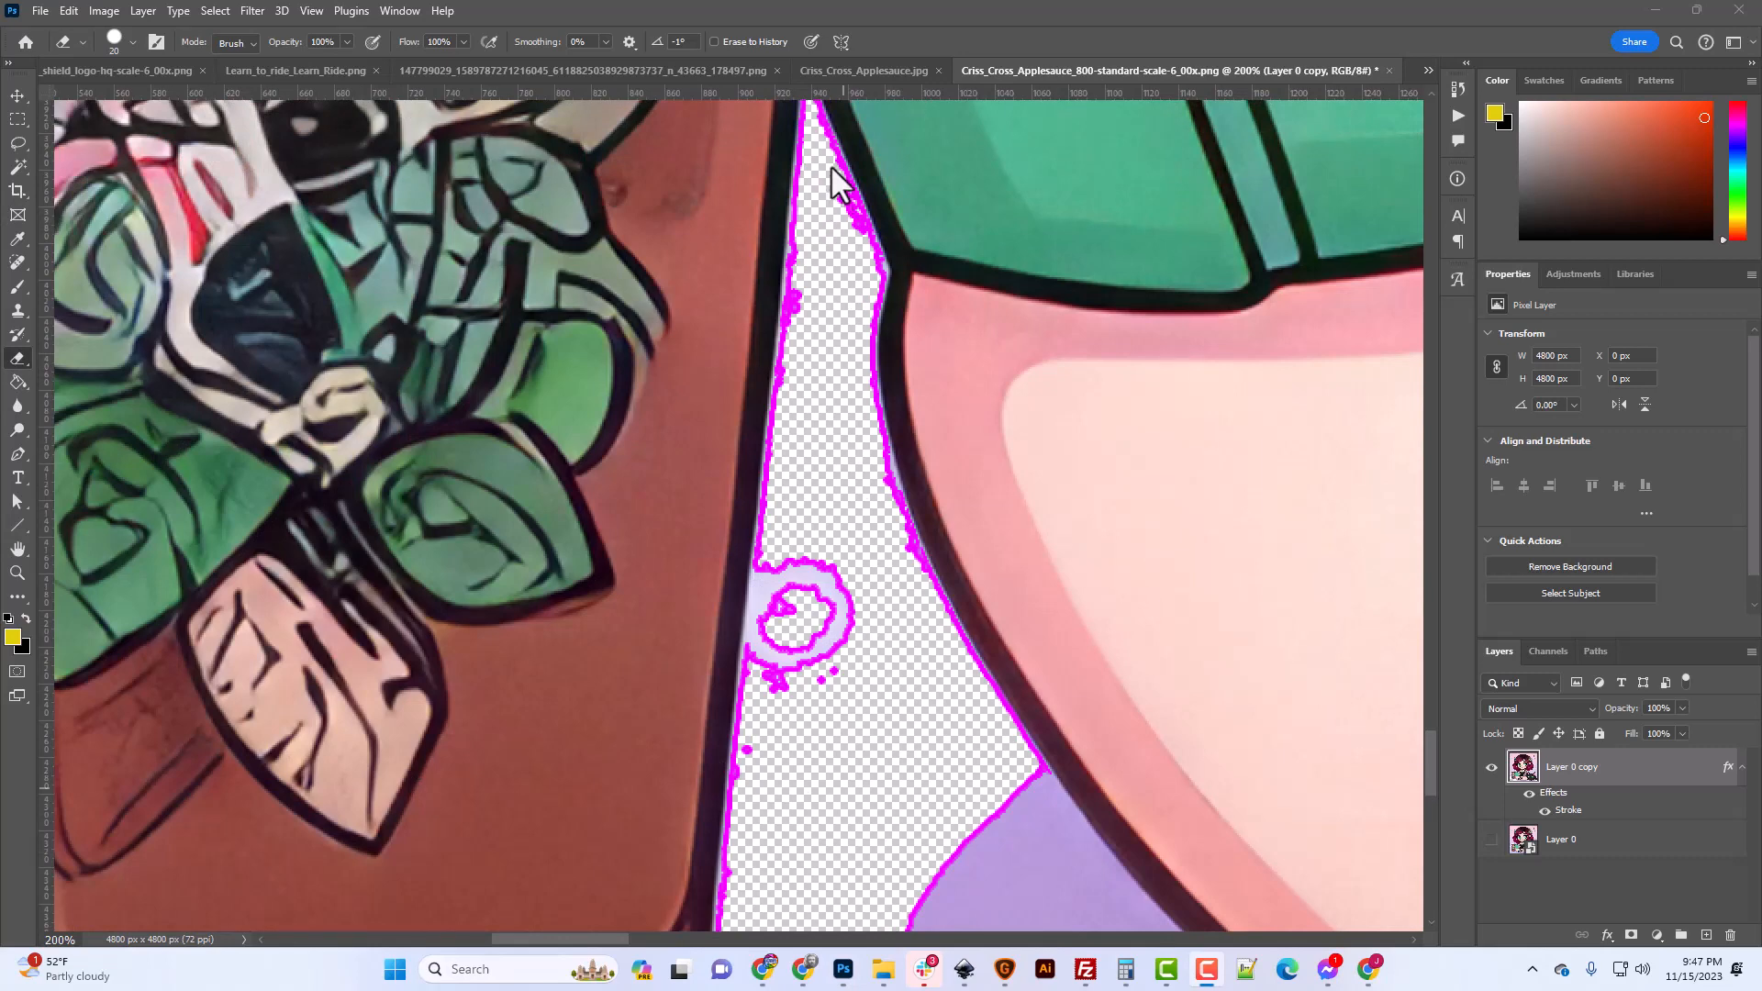
scroll(850, 810, down, 2)
scroll(849, 810, up, 1)
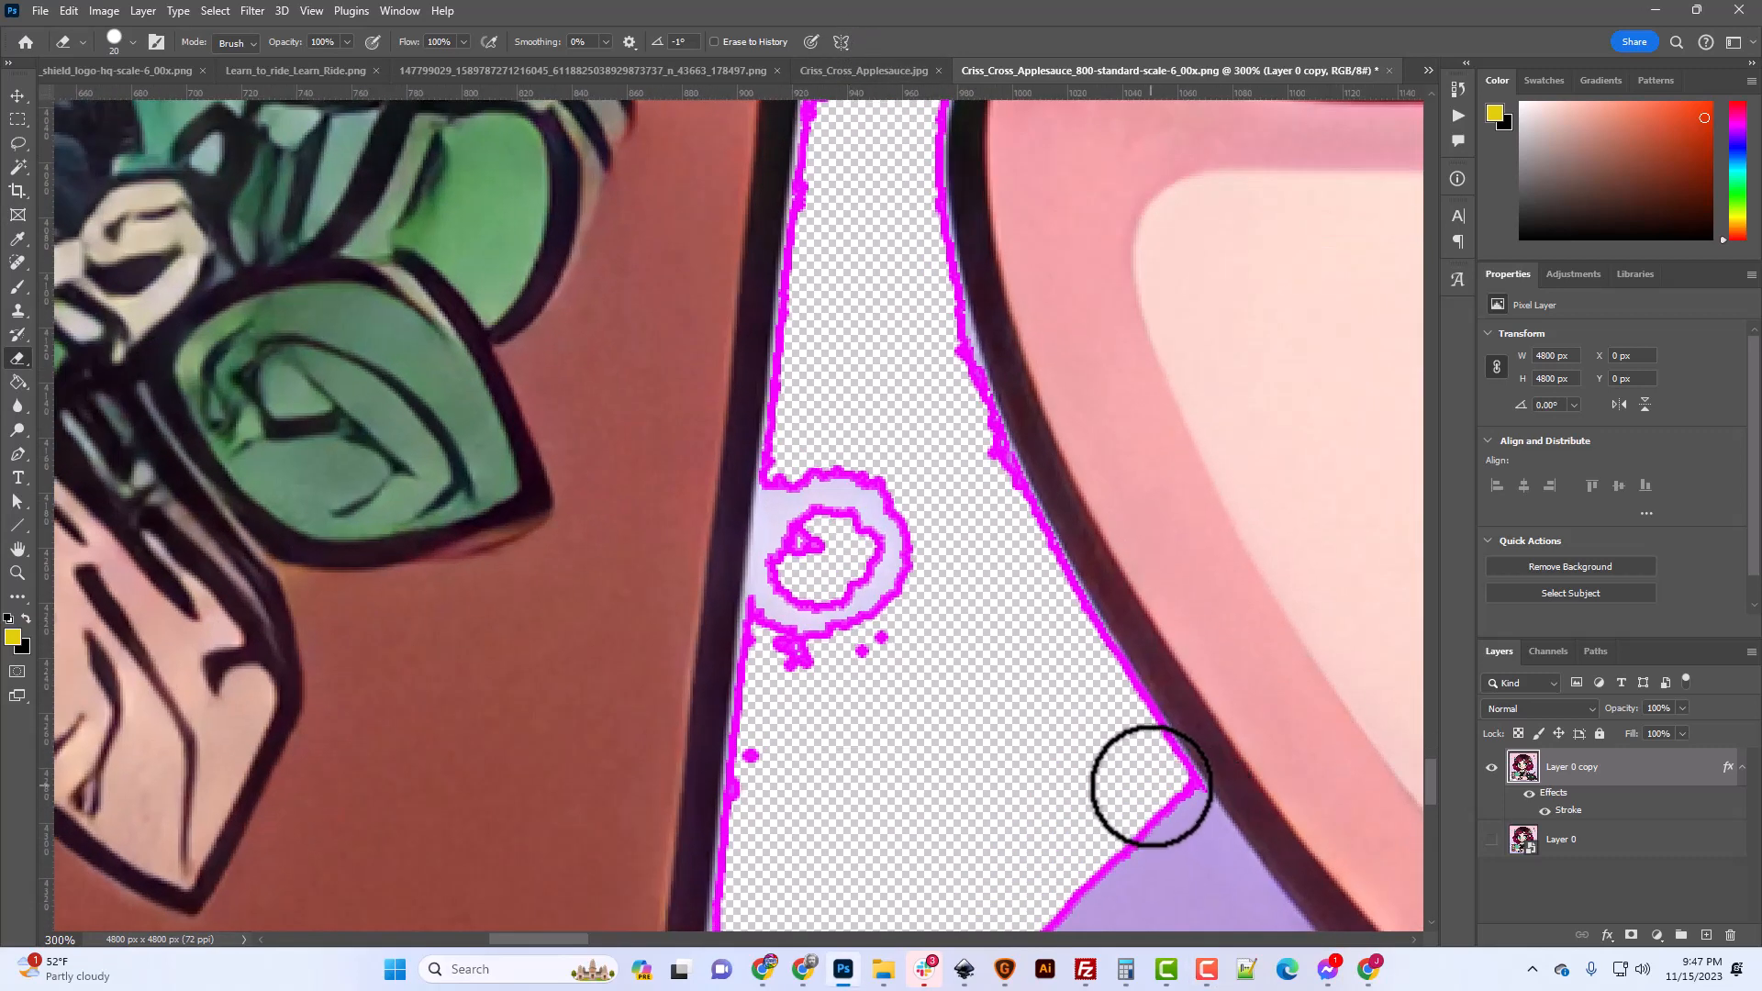
key(p)
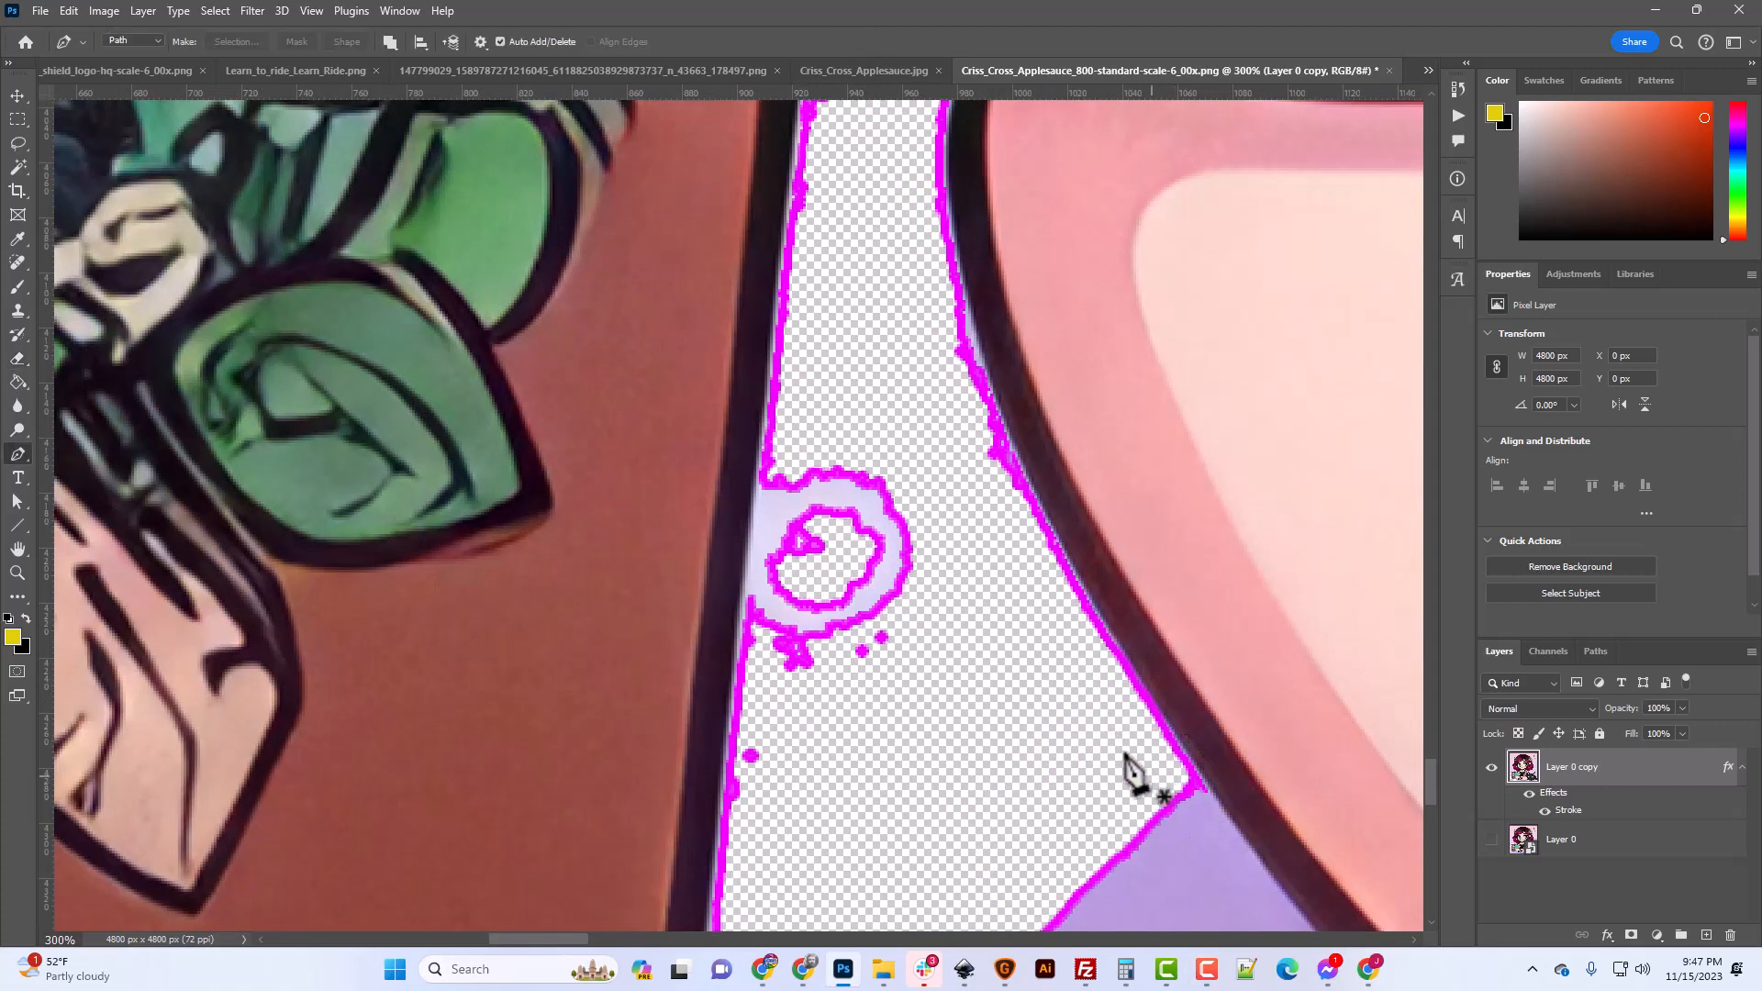
key(e)
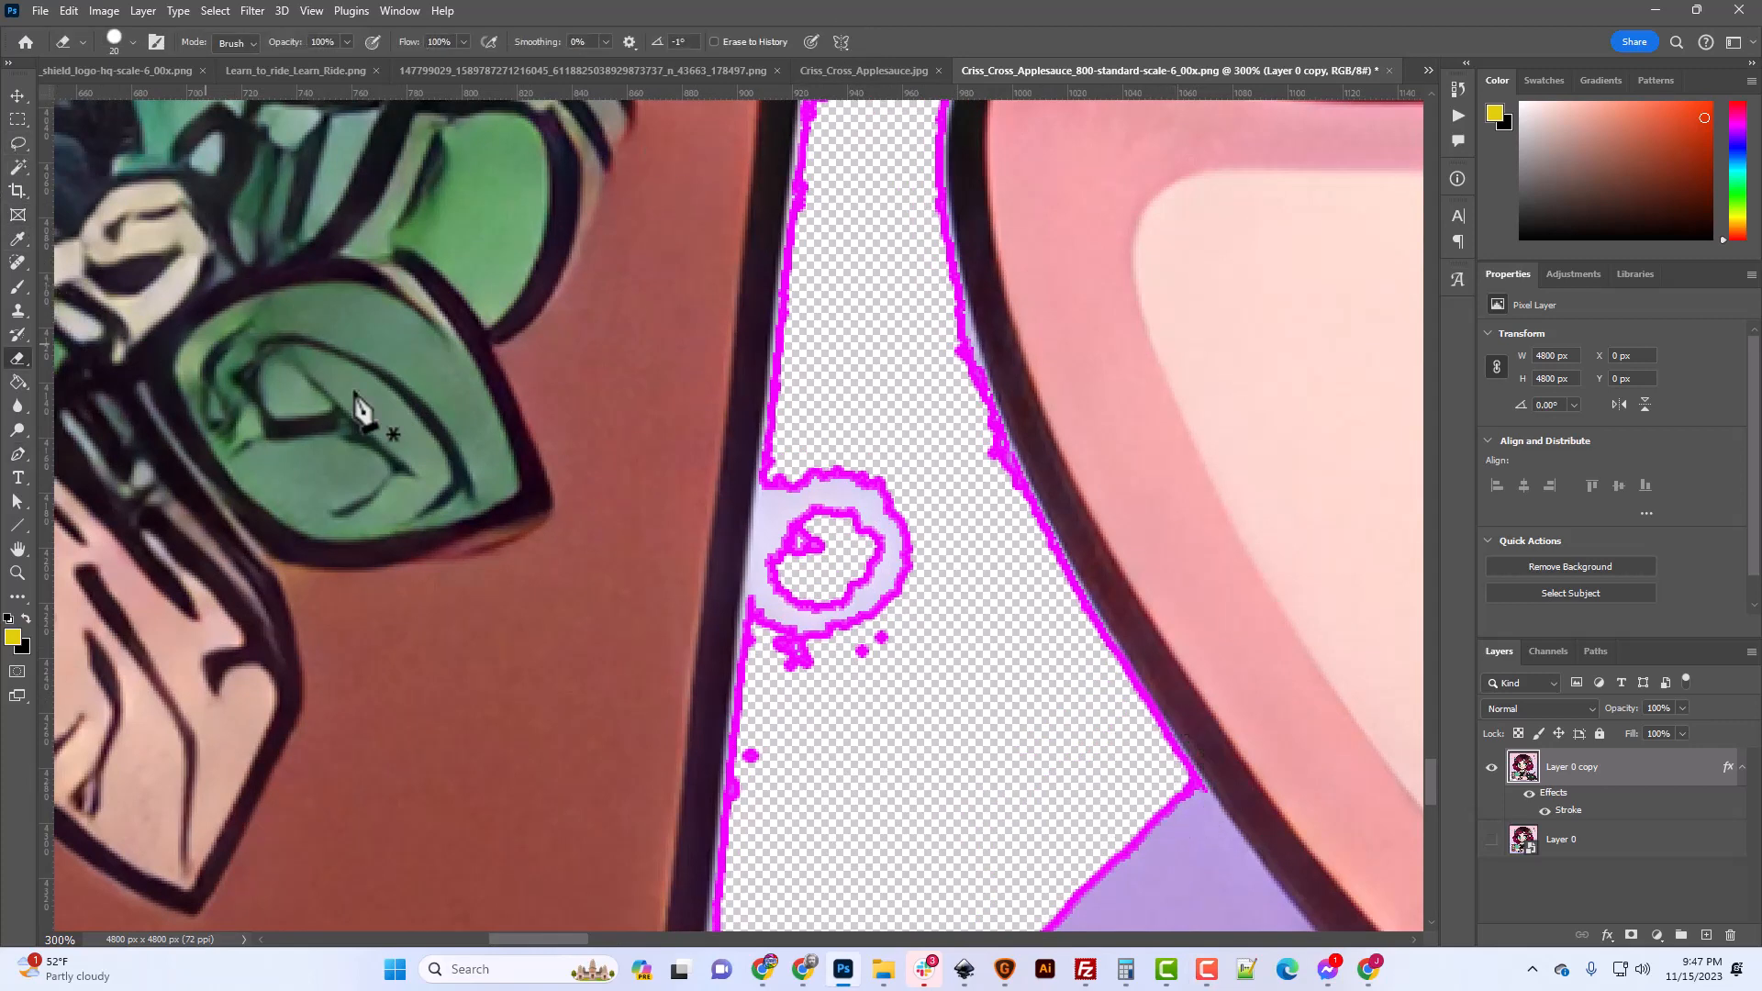
key(bracketleft)
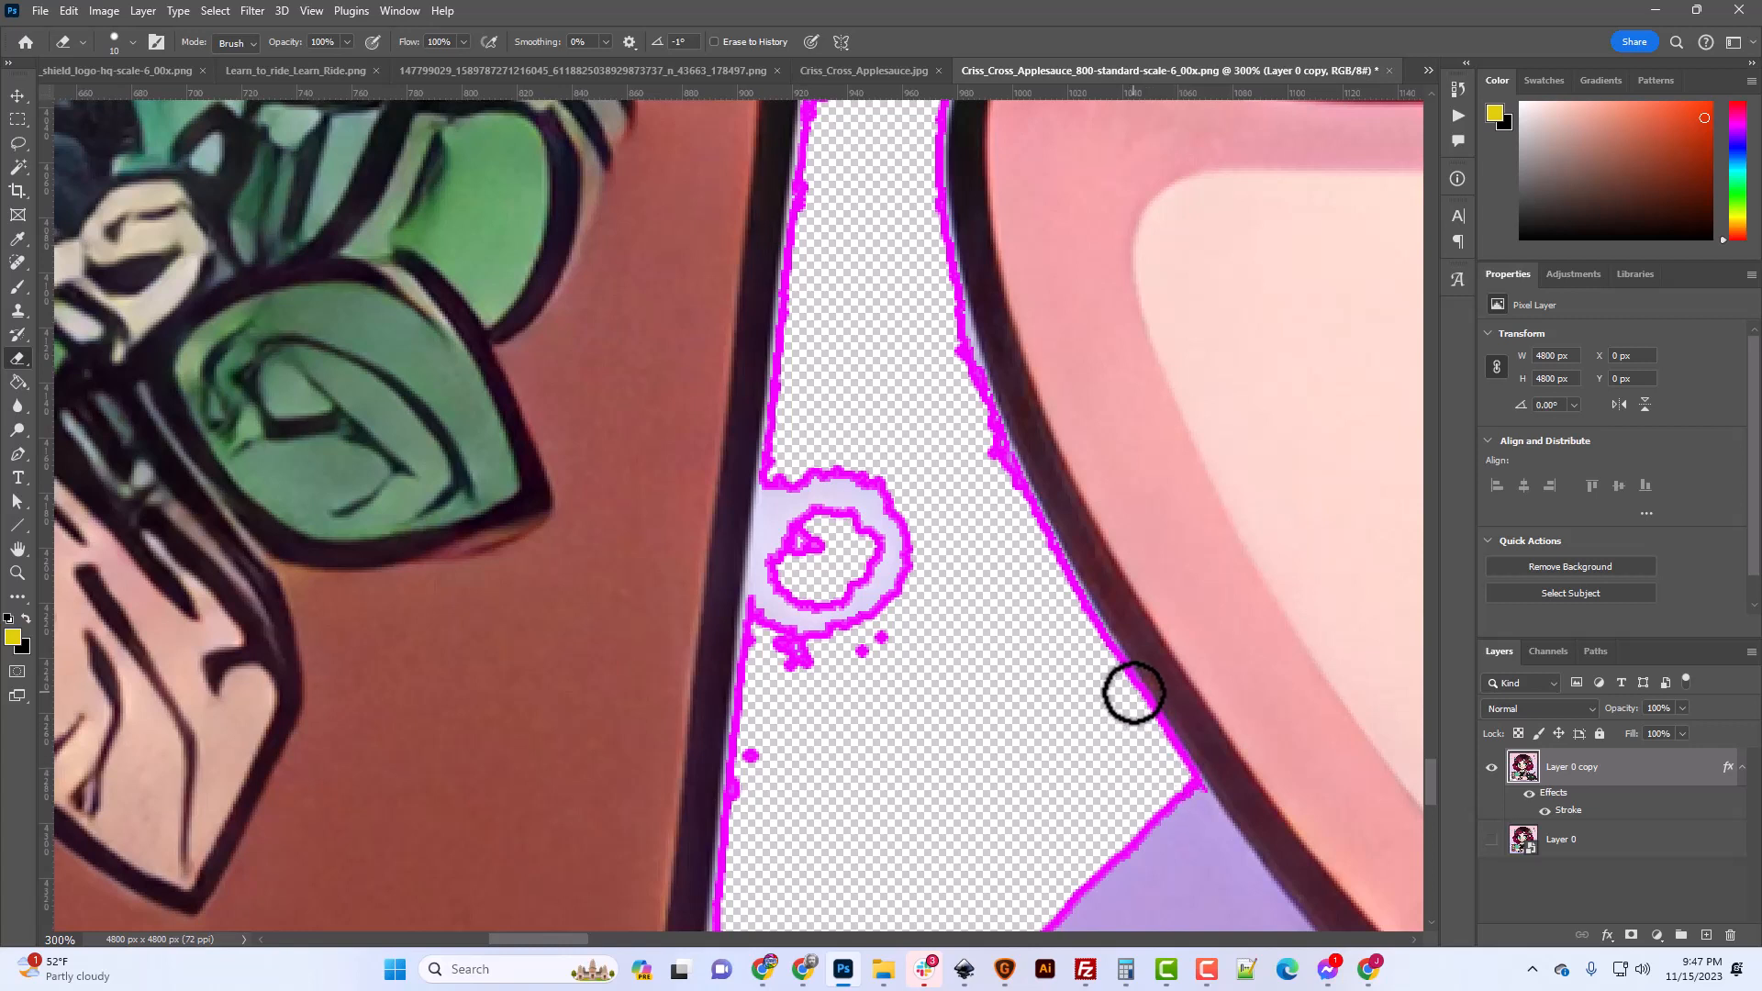
scroll(1129, 697, up, 3)
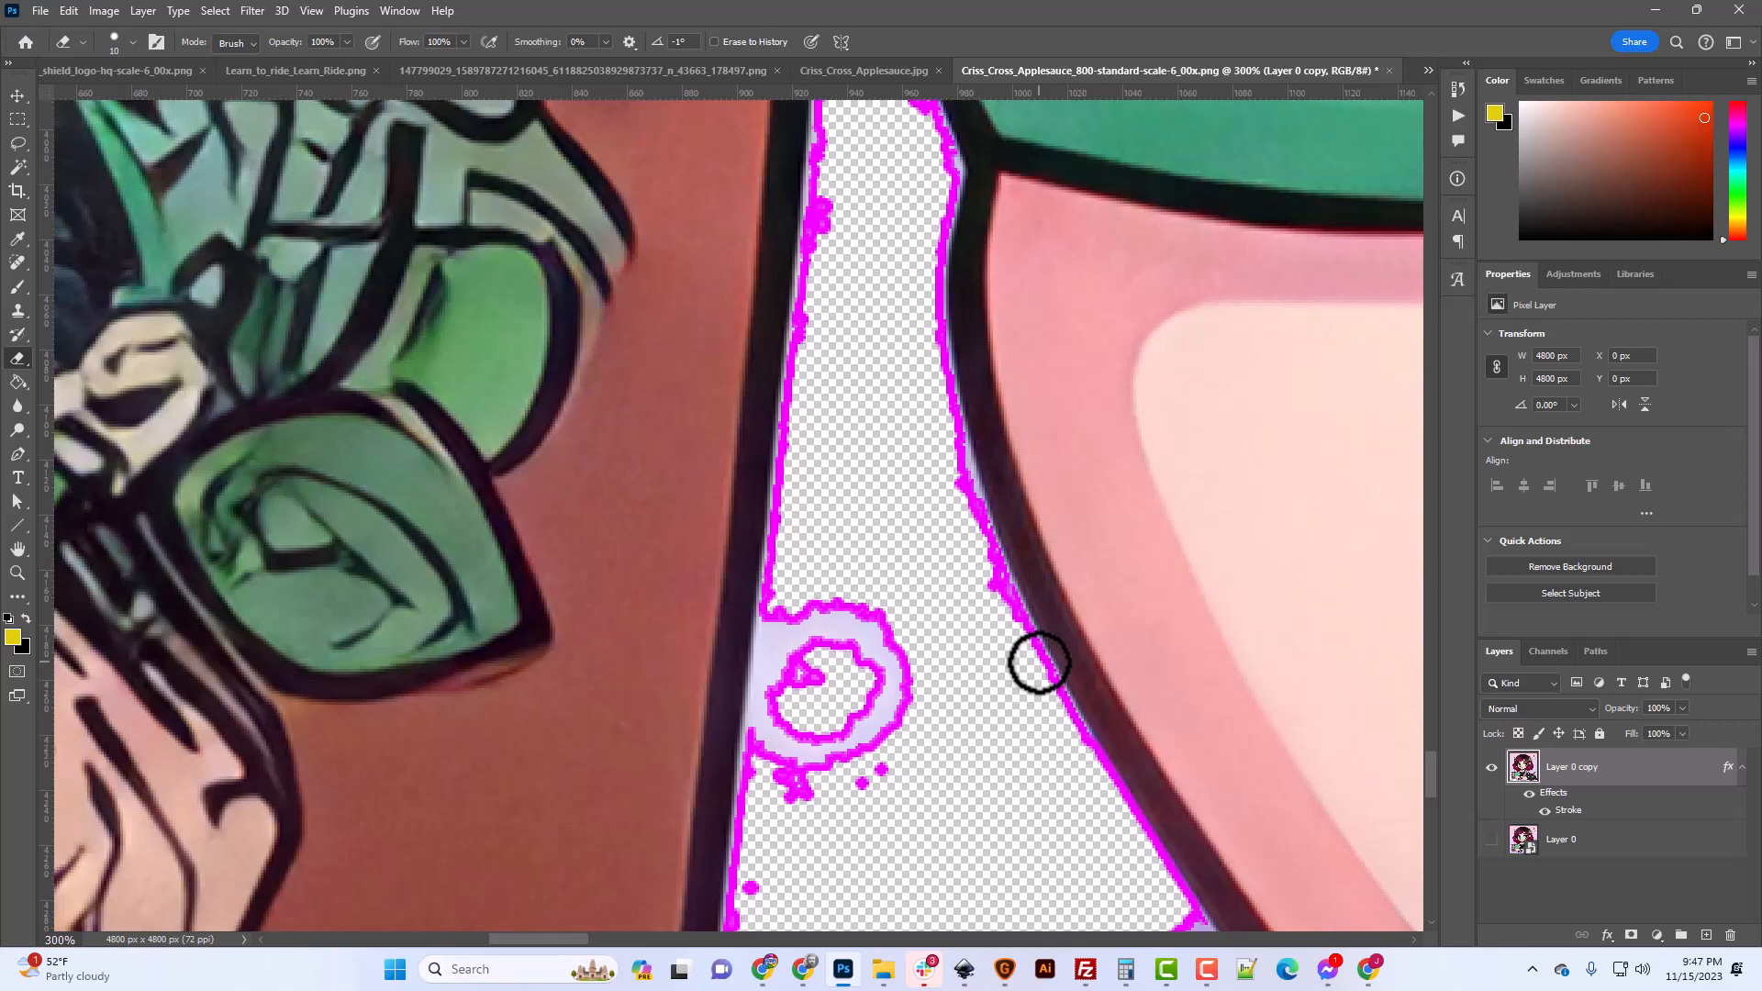
scroll(1038, 660, up, 1)
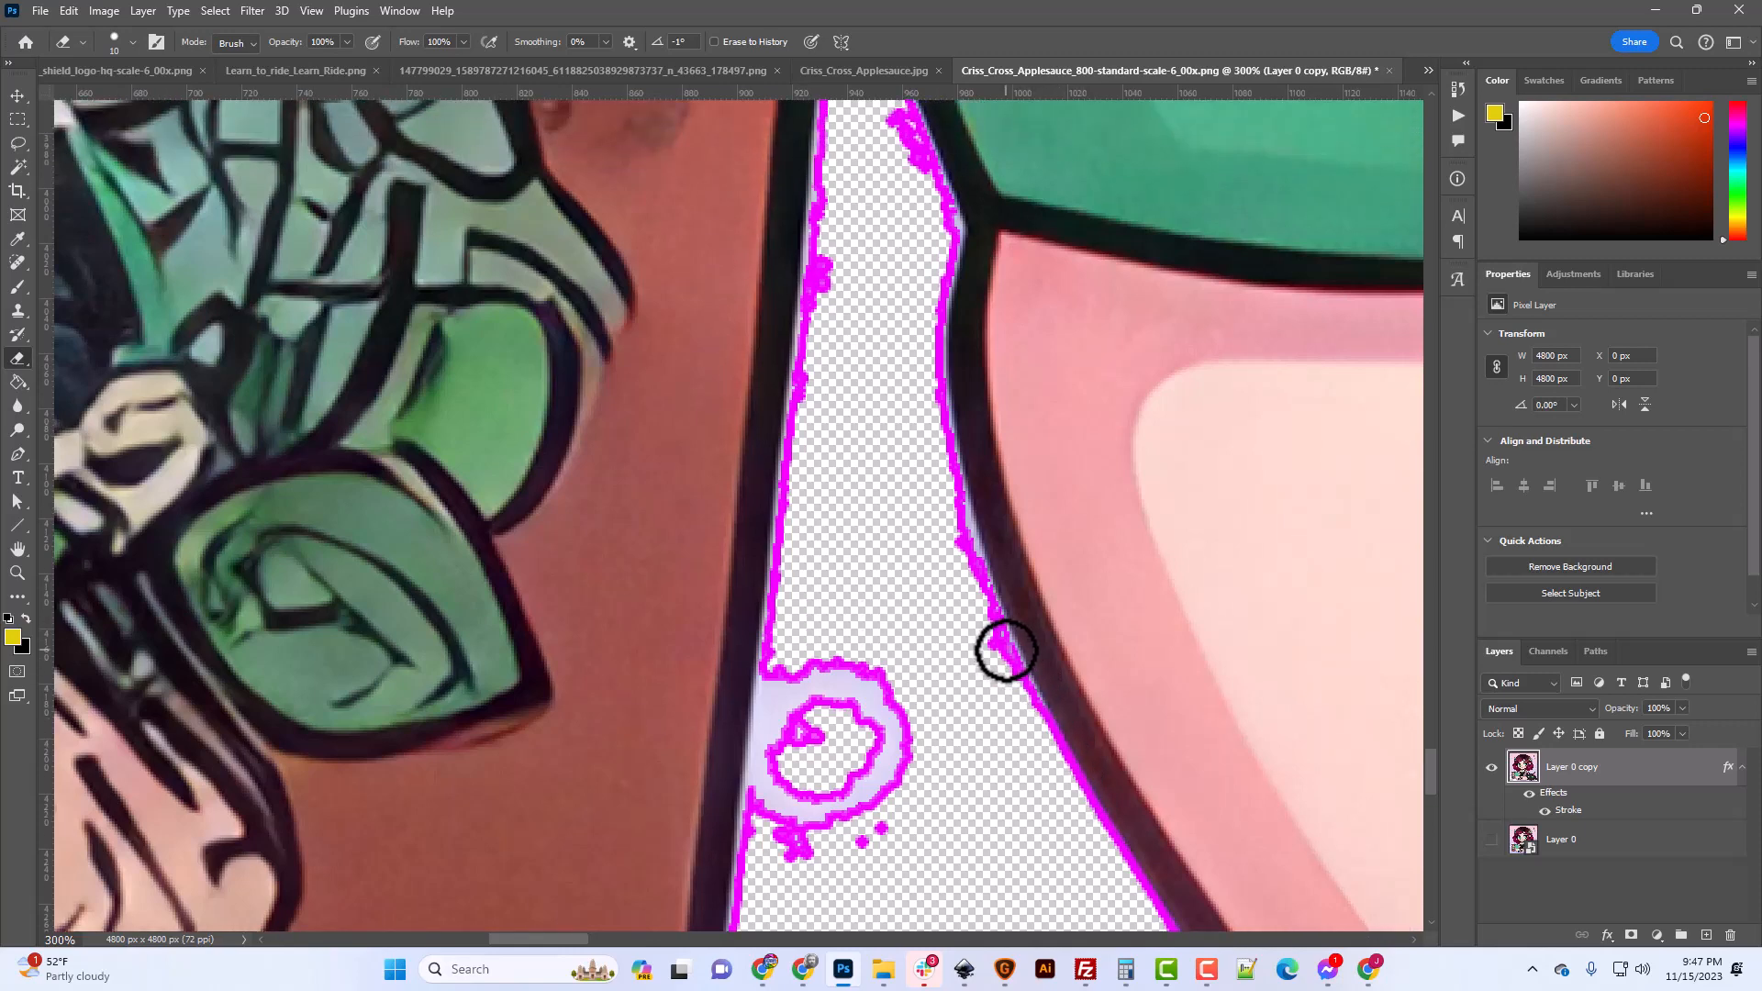
scroll(1003, 664, up, 1)
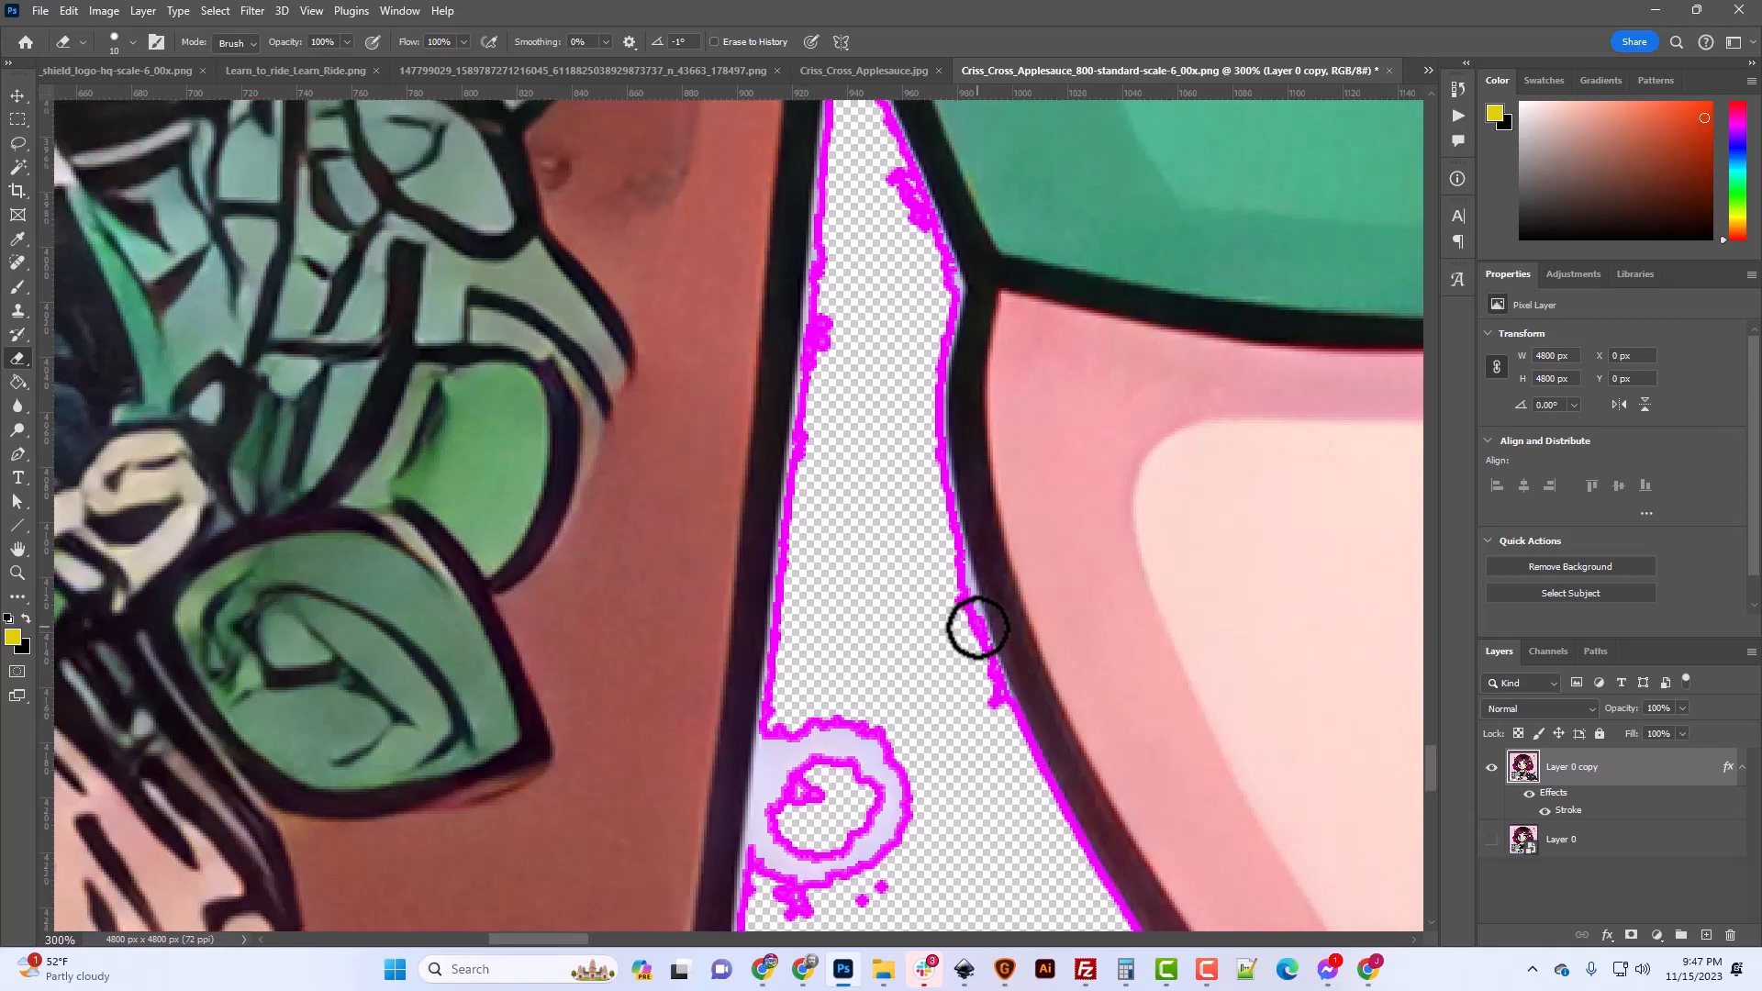
scroll(965, 674, up, 1)
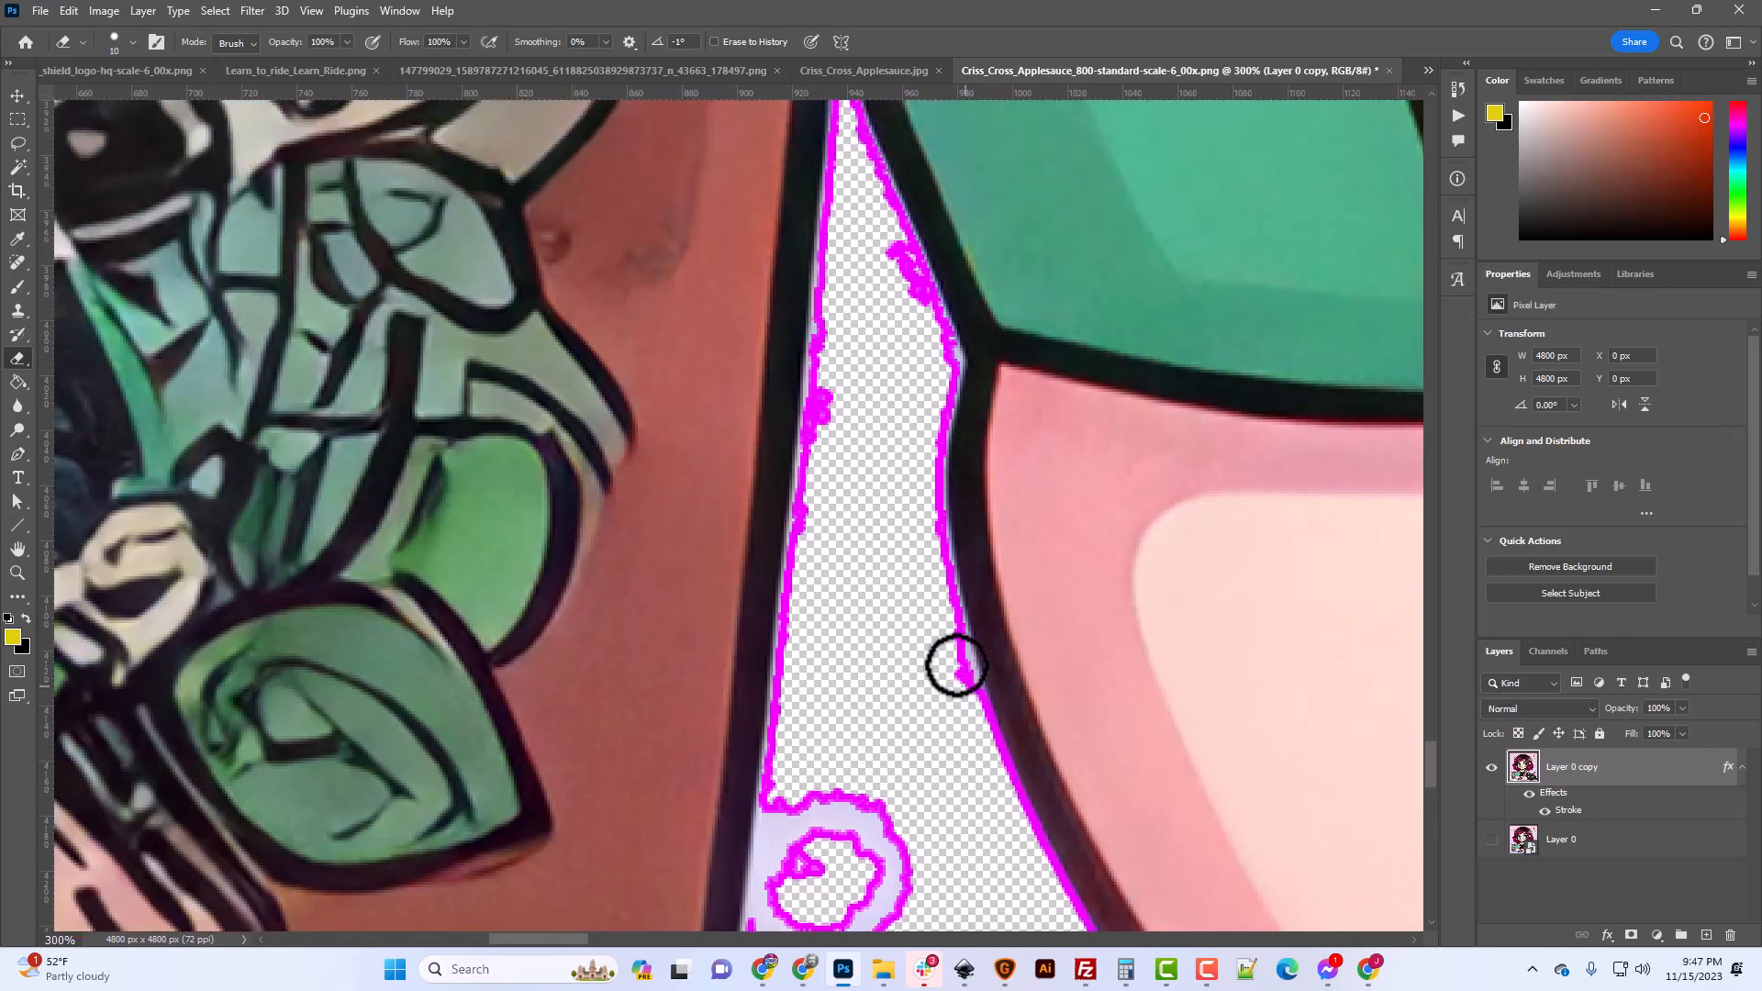
Erase the rough fringe along the pink leg's upper outline and the green shape's edge, up toward the gap's narrow tip.
scroll(952, 622, up, 1)
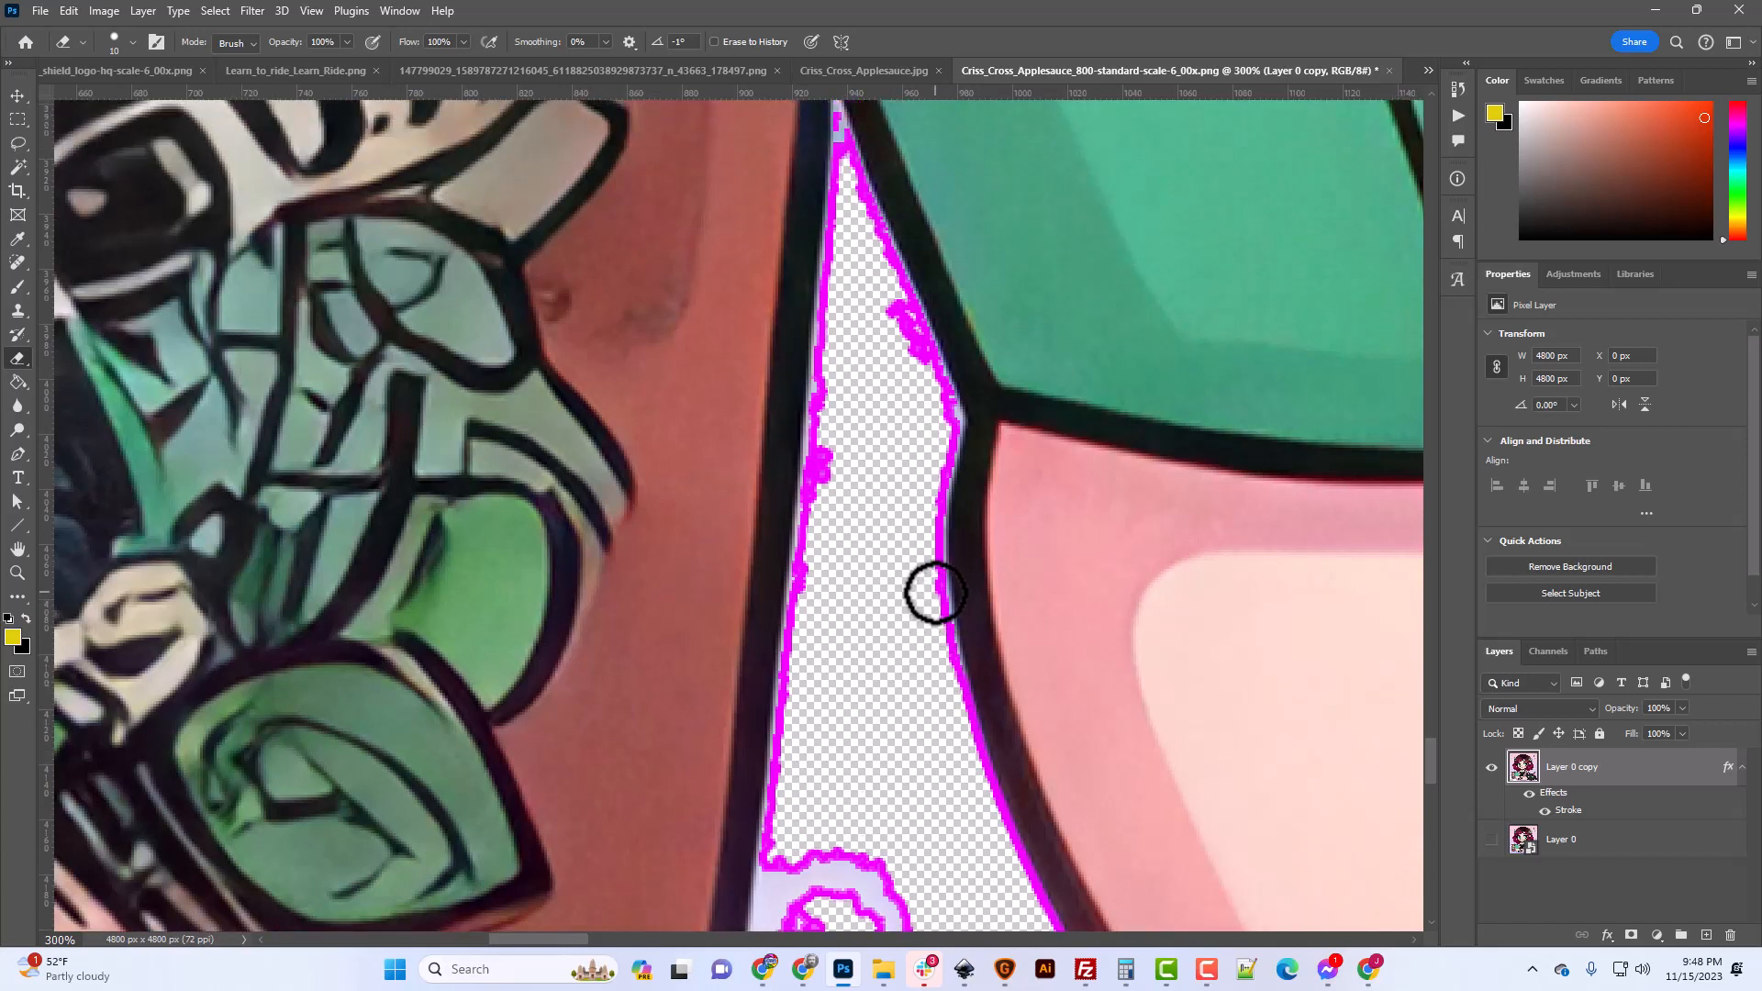
scroll(966, 723, up, 1)
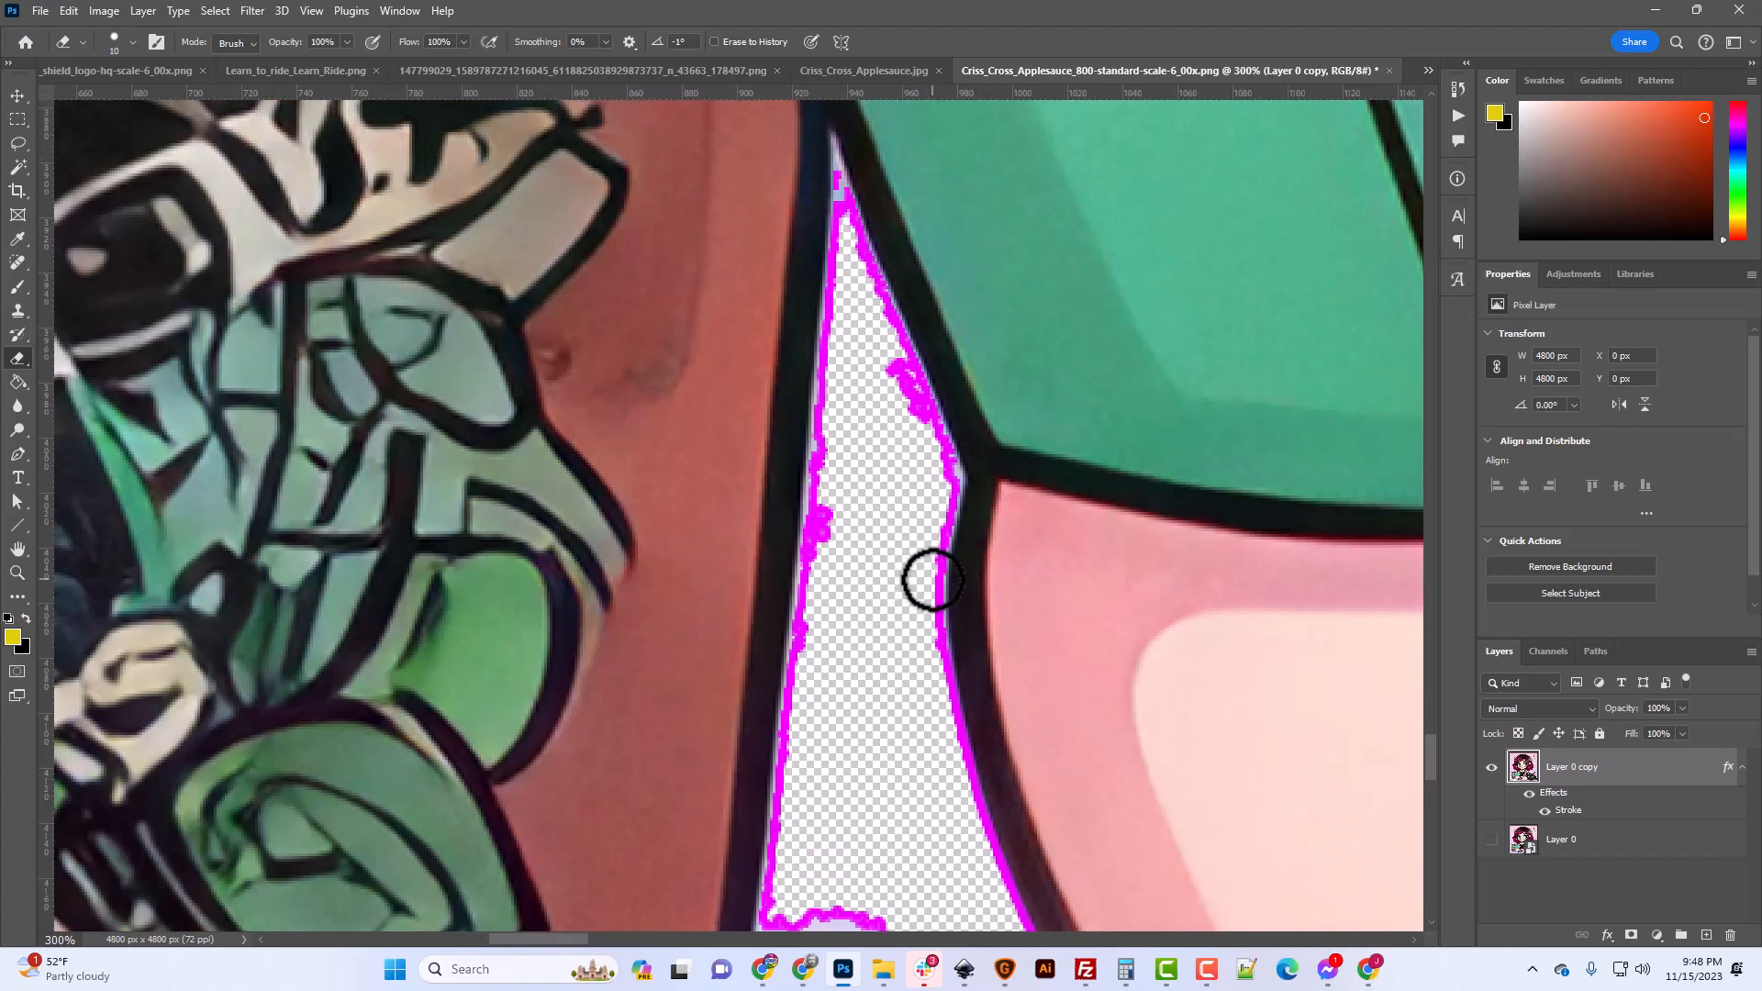
scroll(927, 642, up, 1)
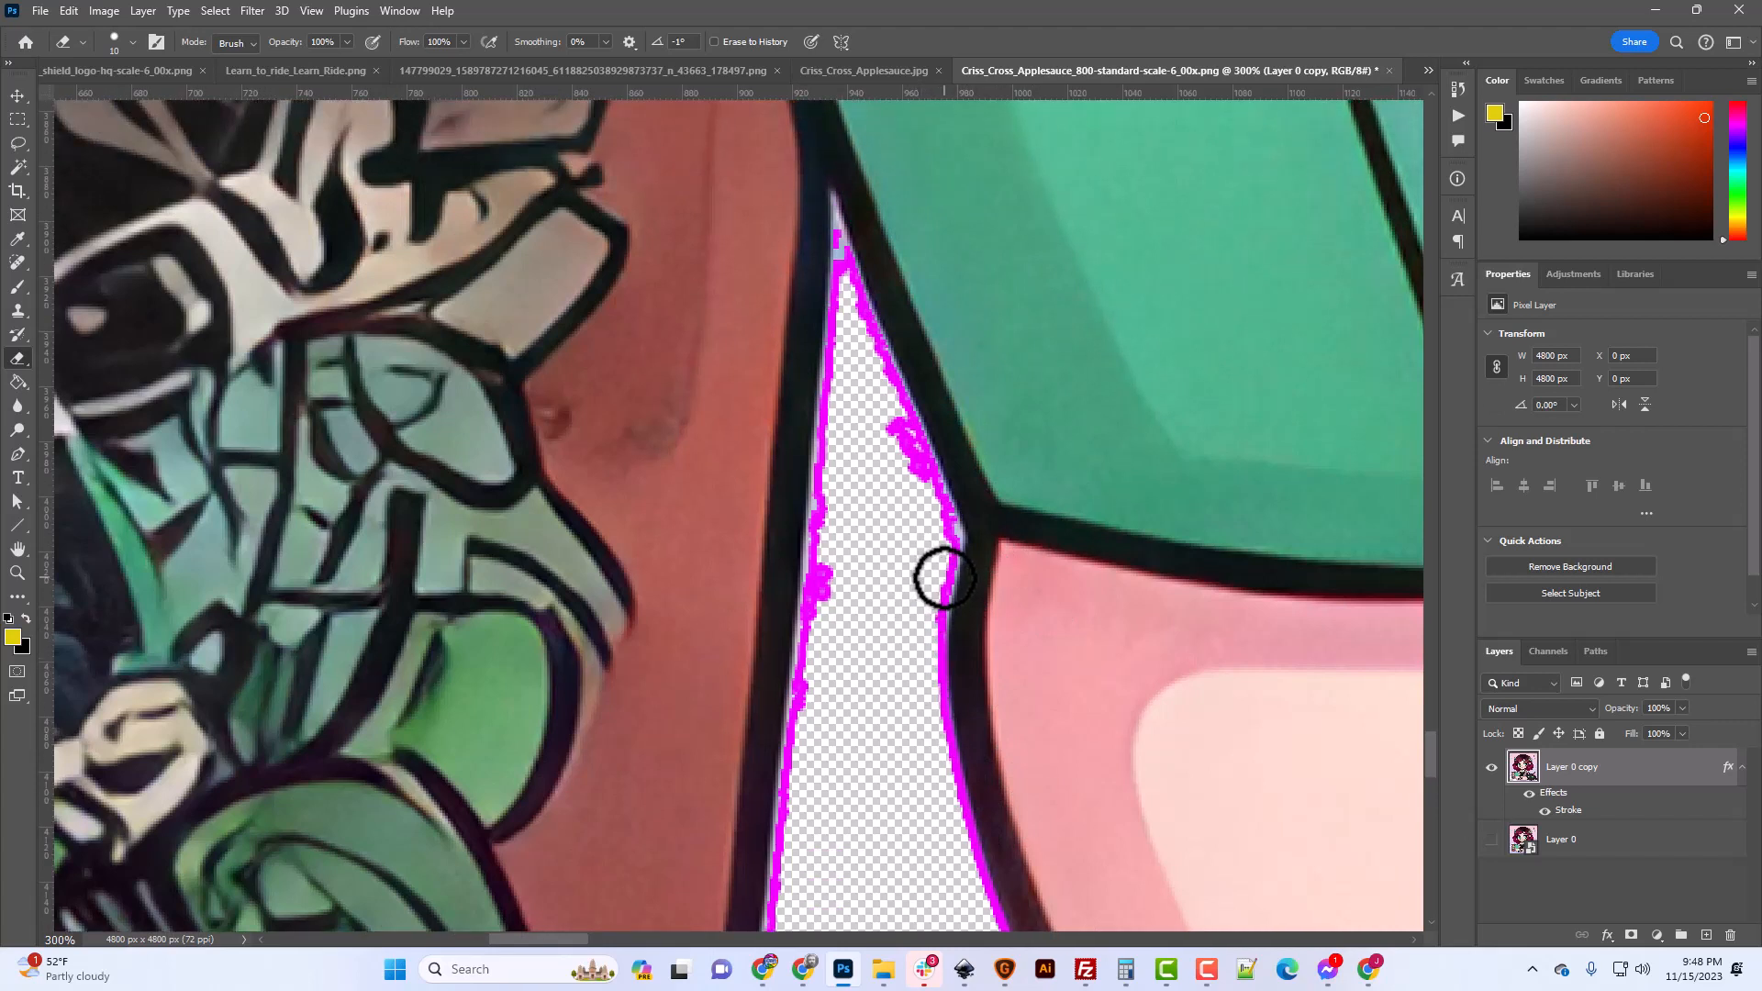
scroll(927, 642, up, 1)
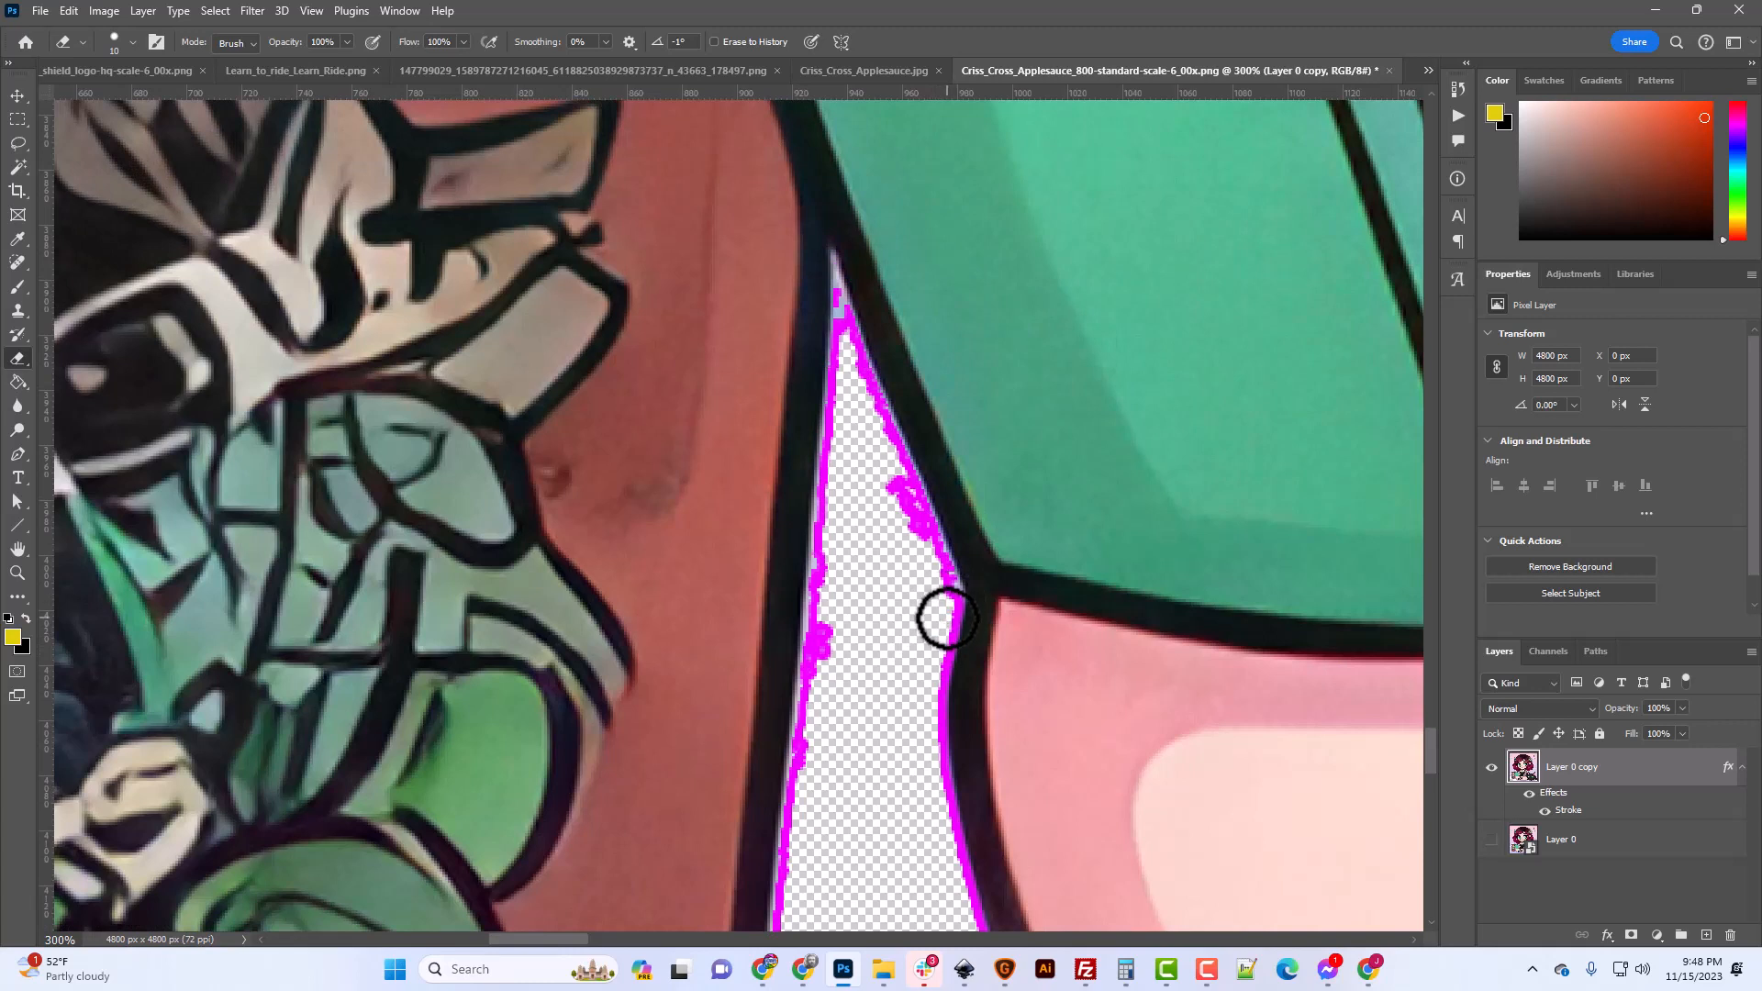
scroll(948, 618, up, 1)
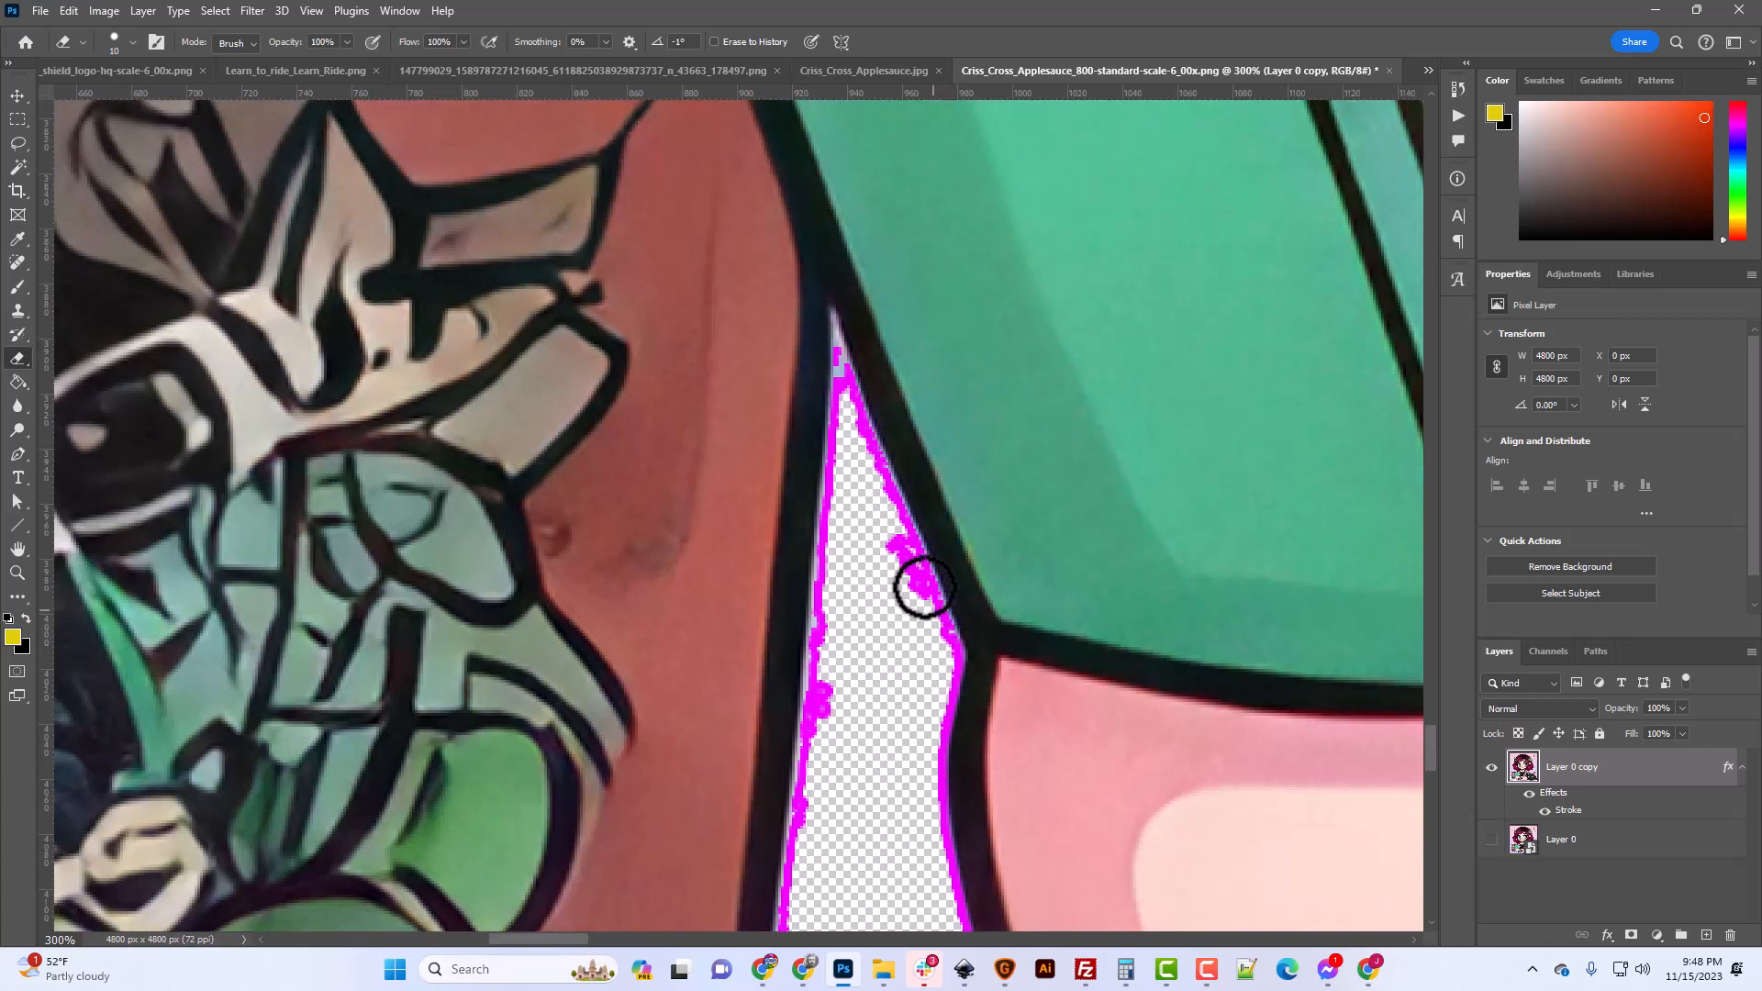
drag(925, 587, 900, 523)
scroll(900, 523, up, 2)
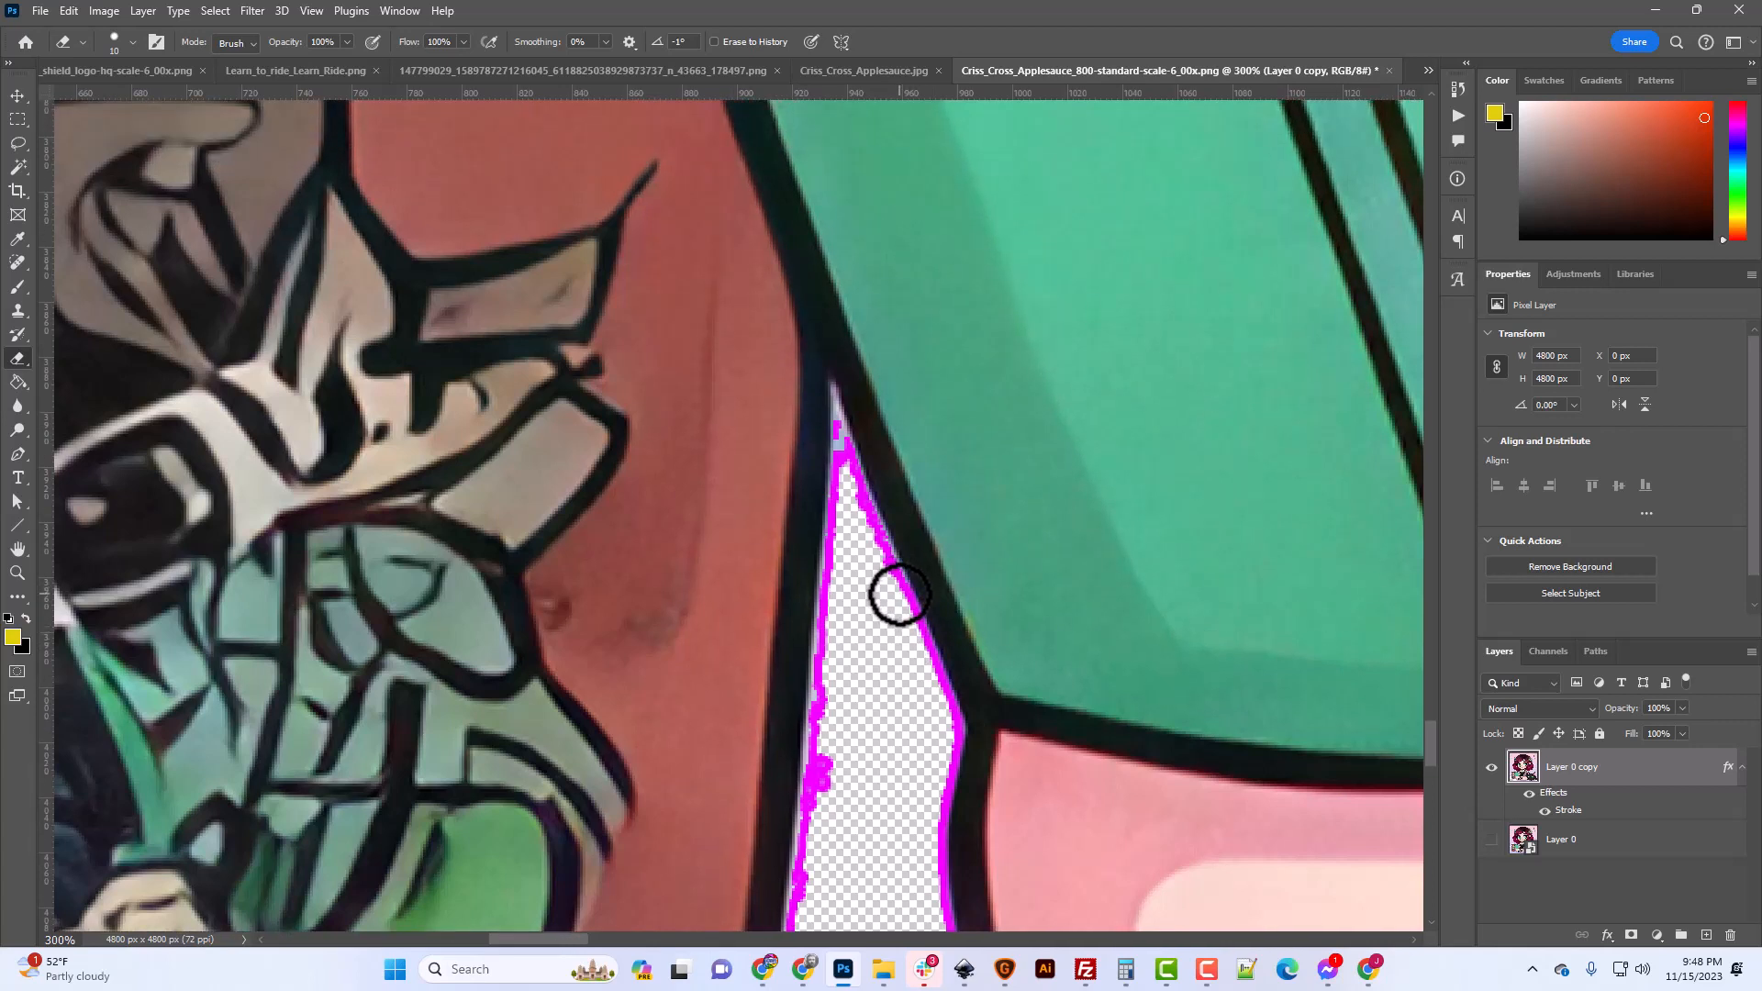
mouse_move(899, 594)
mouse_down()
mouse_move(864, 511)
mouse_move(869, 539)
mouse_up()
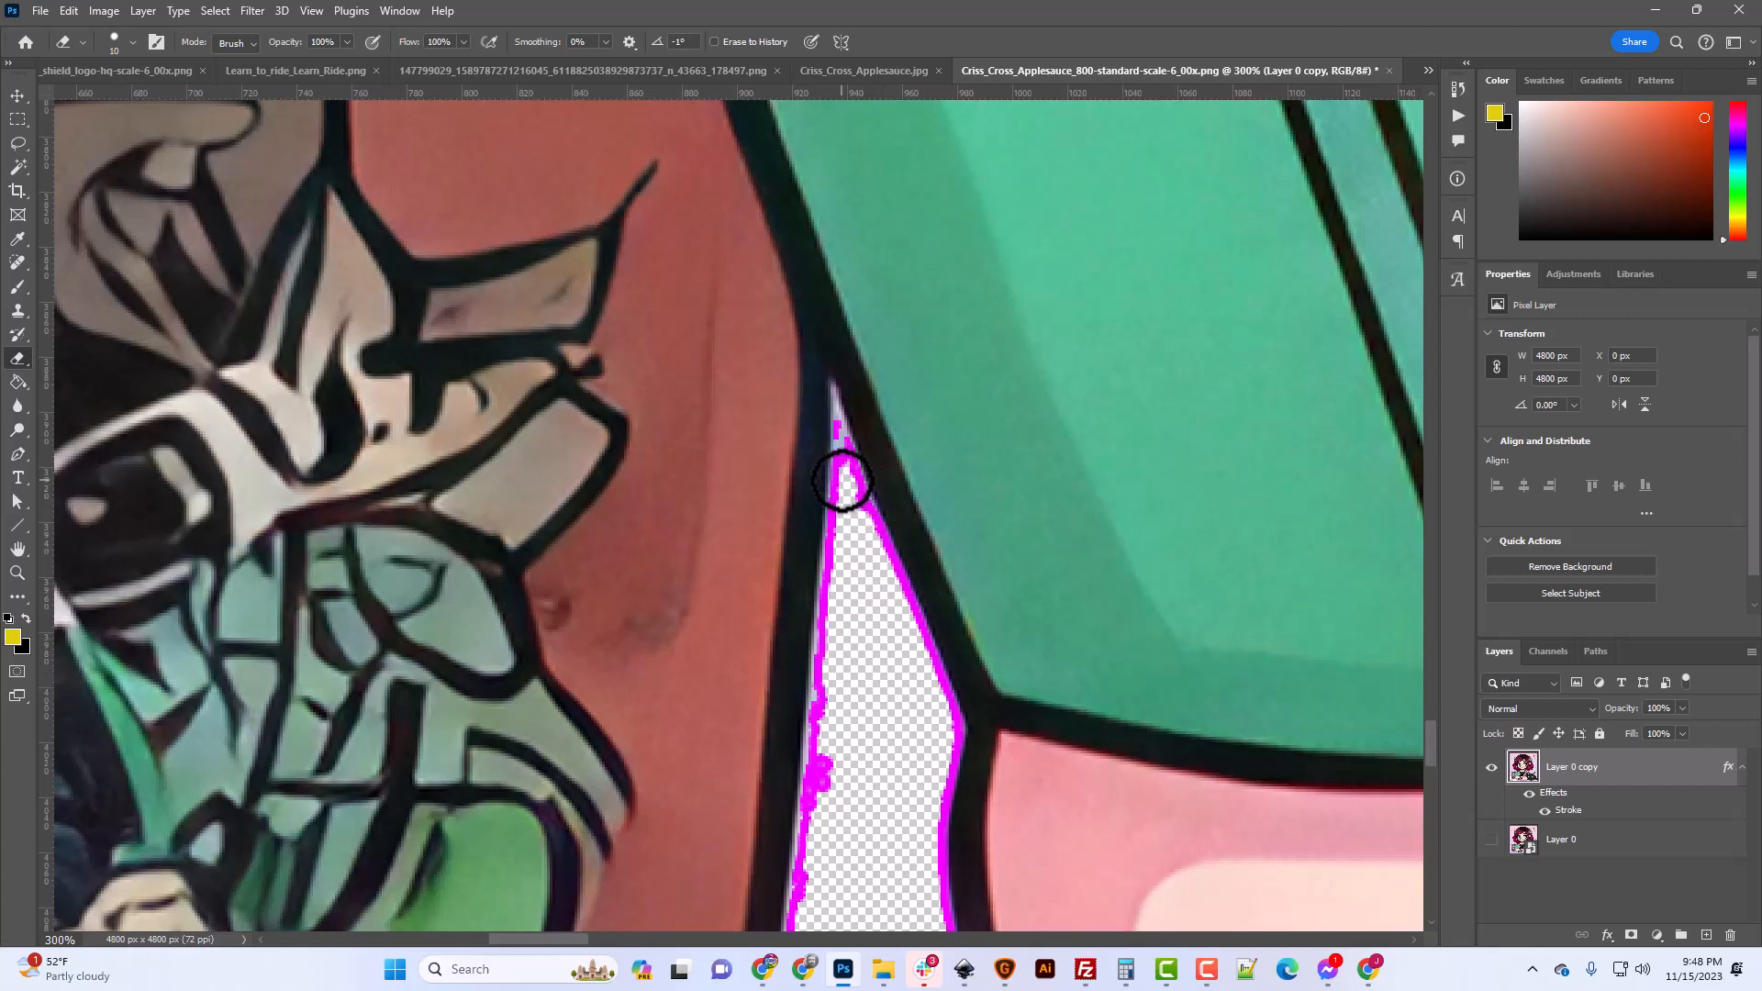
Erase the bumps and fringe along the brown cup's outline in the upper part of the gap.
drag(841, 479, 846, 566)
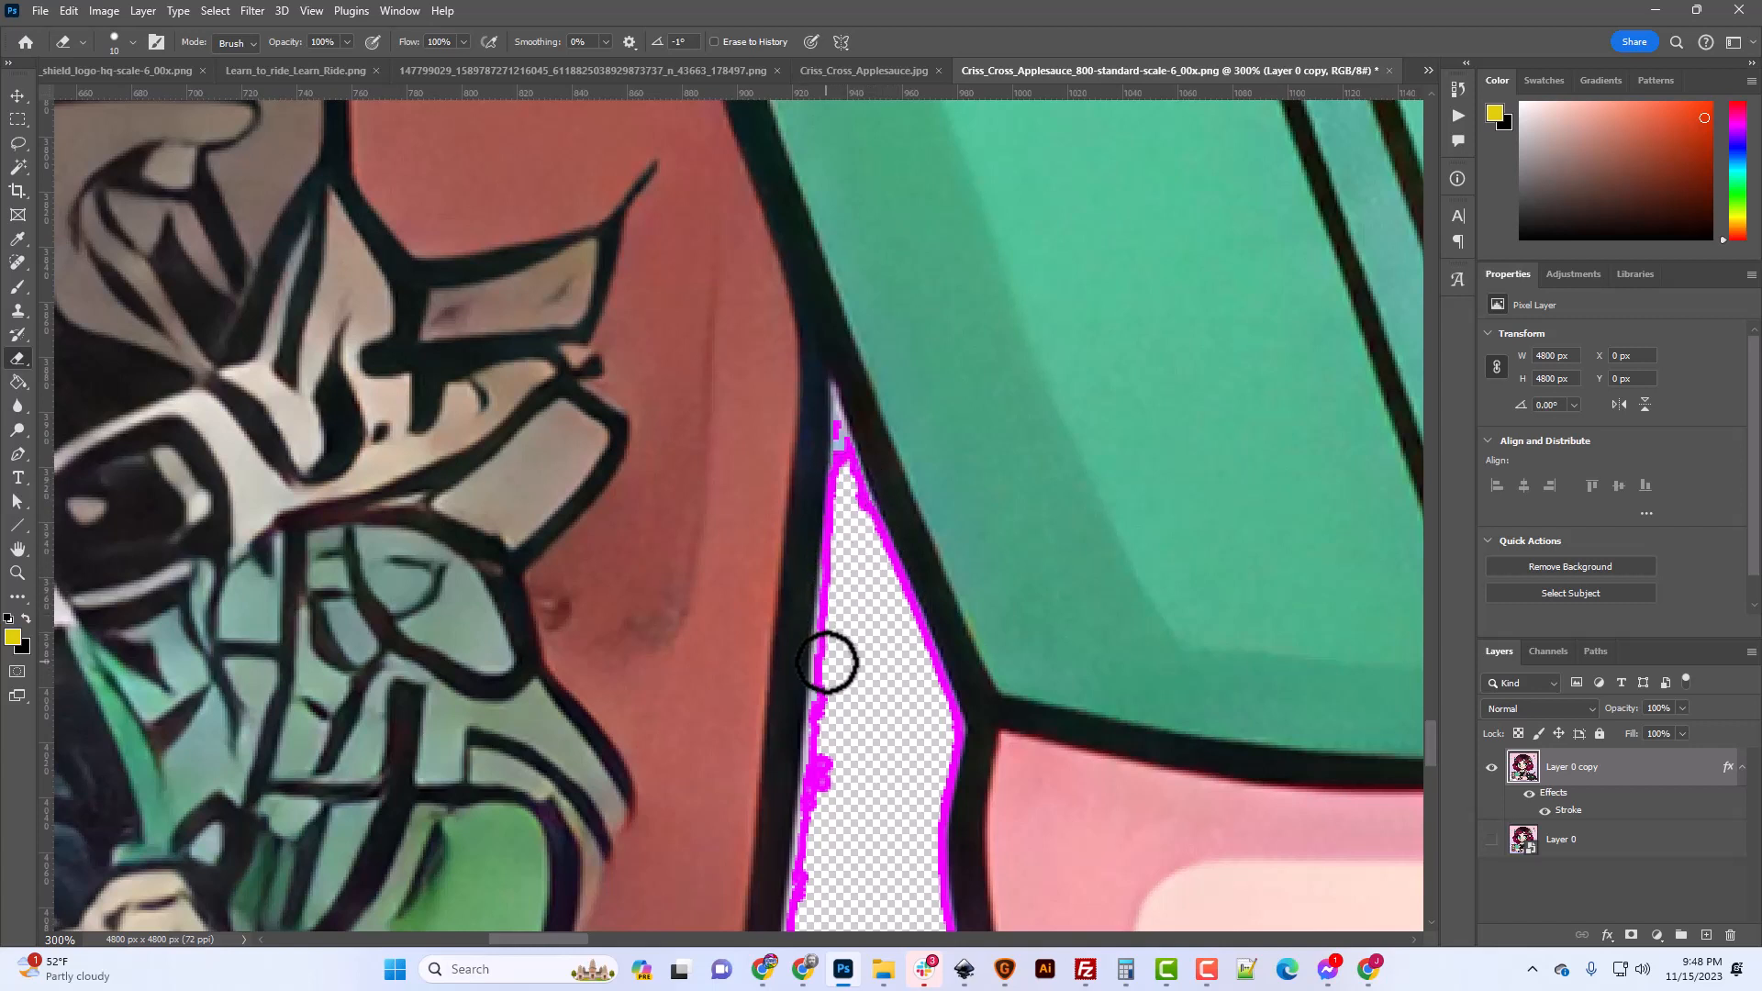
scroll(836, 728, down, 1)
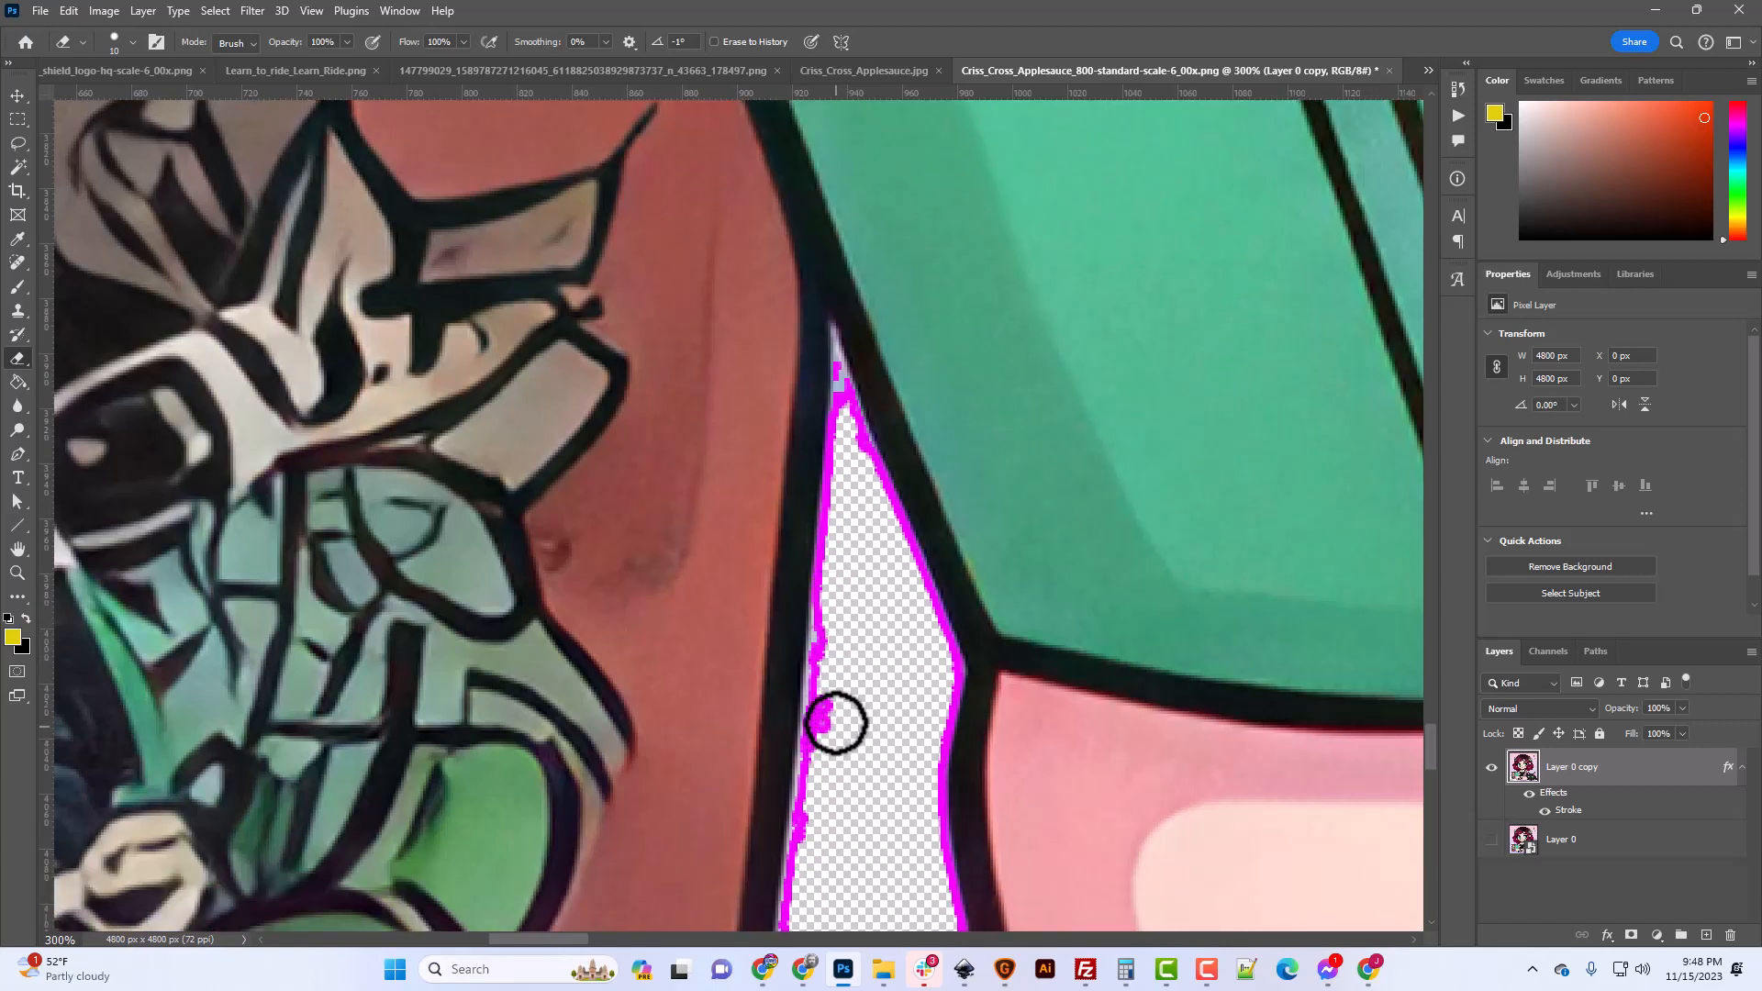
scroll(829, 712, up, 2)
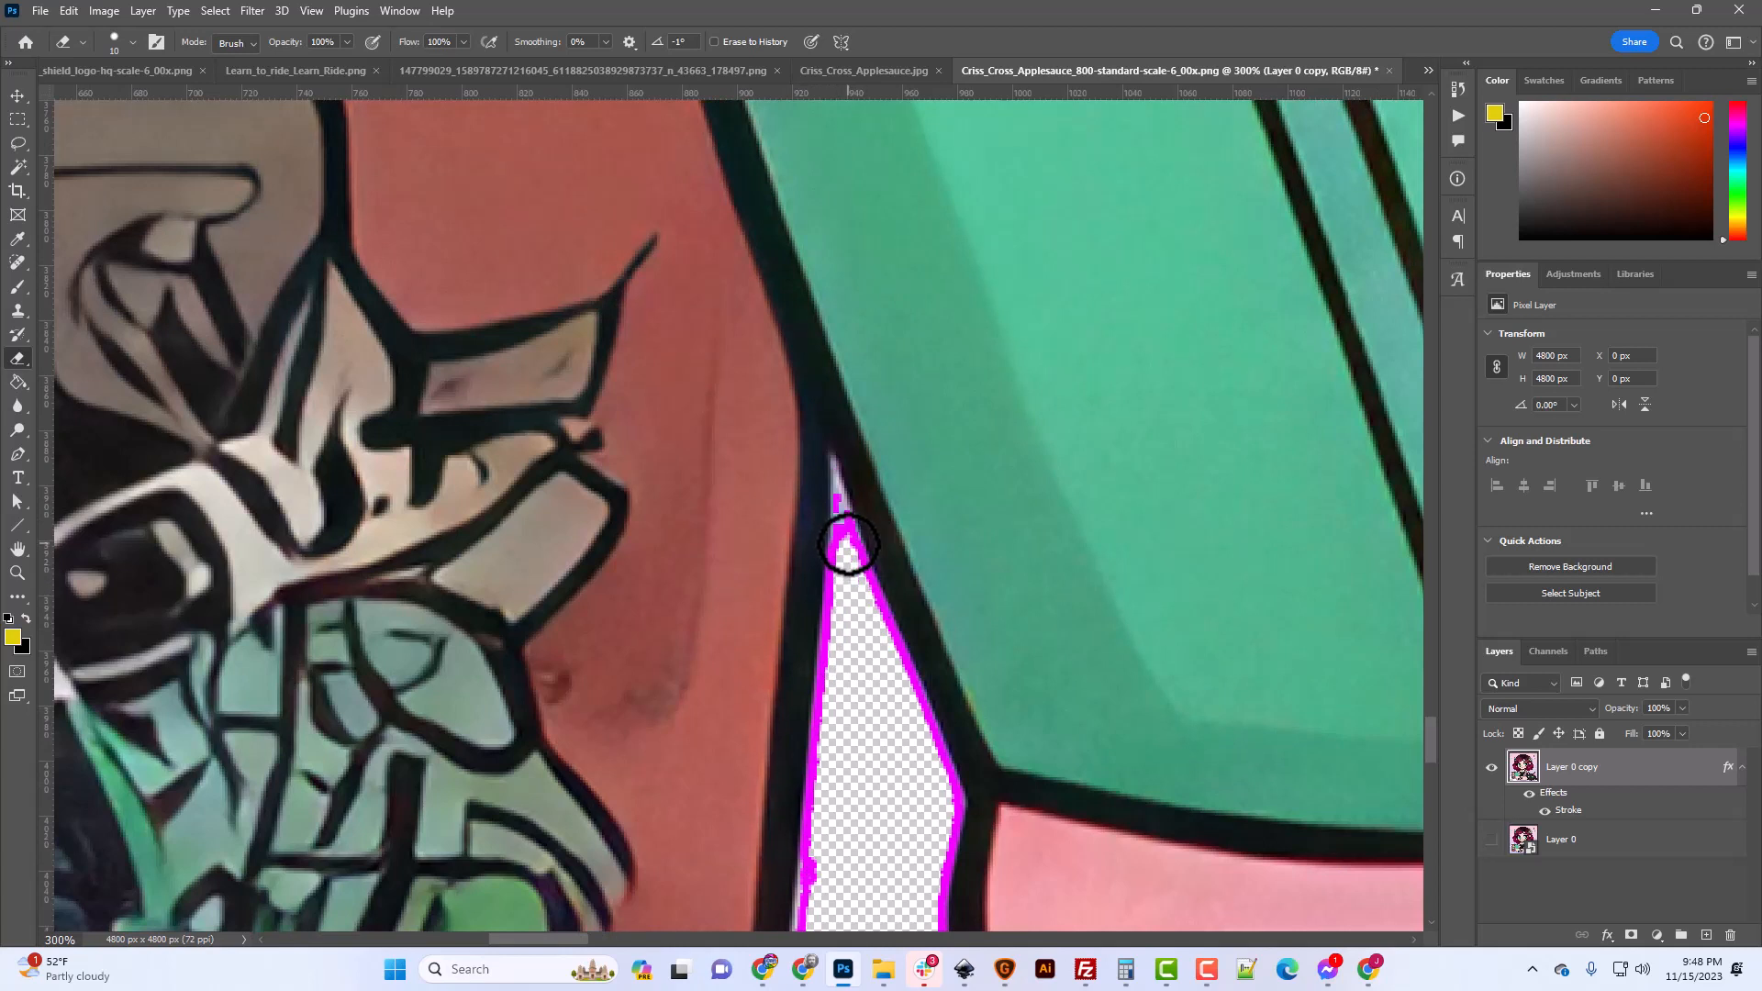
scroll(588, 835, down, 9)
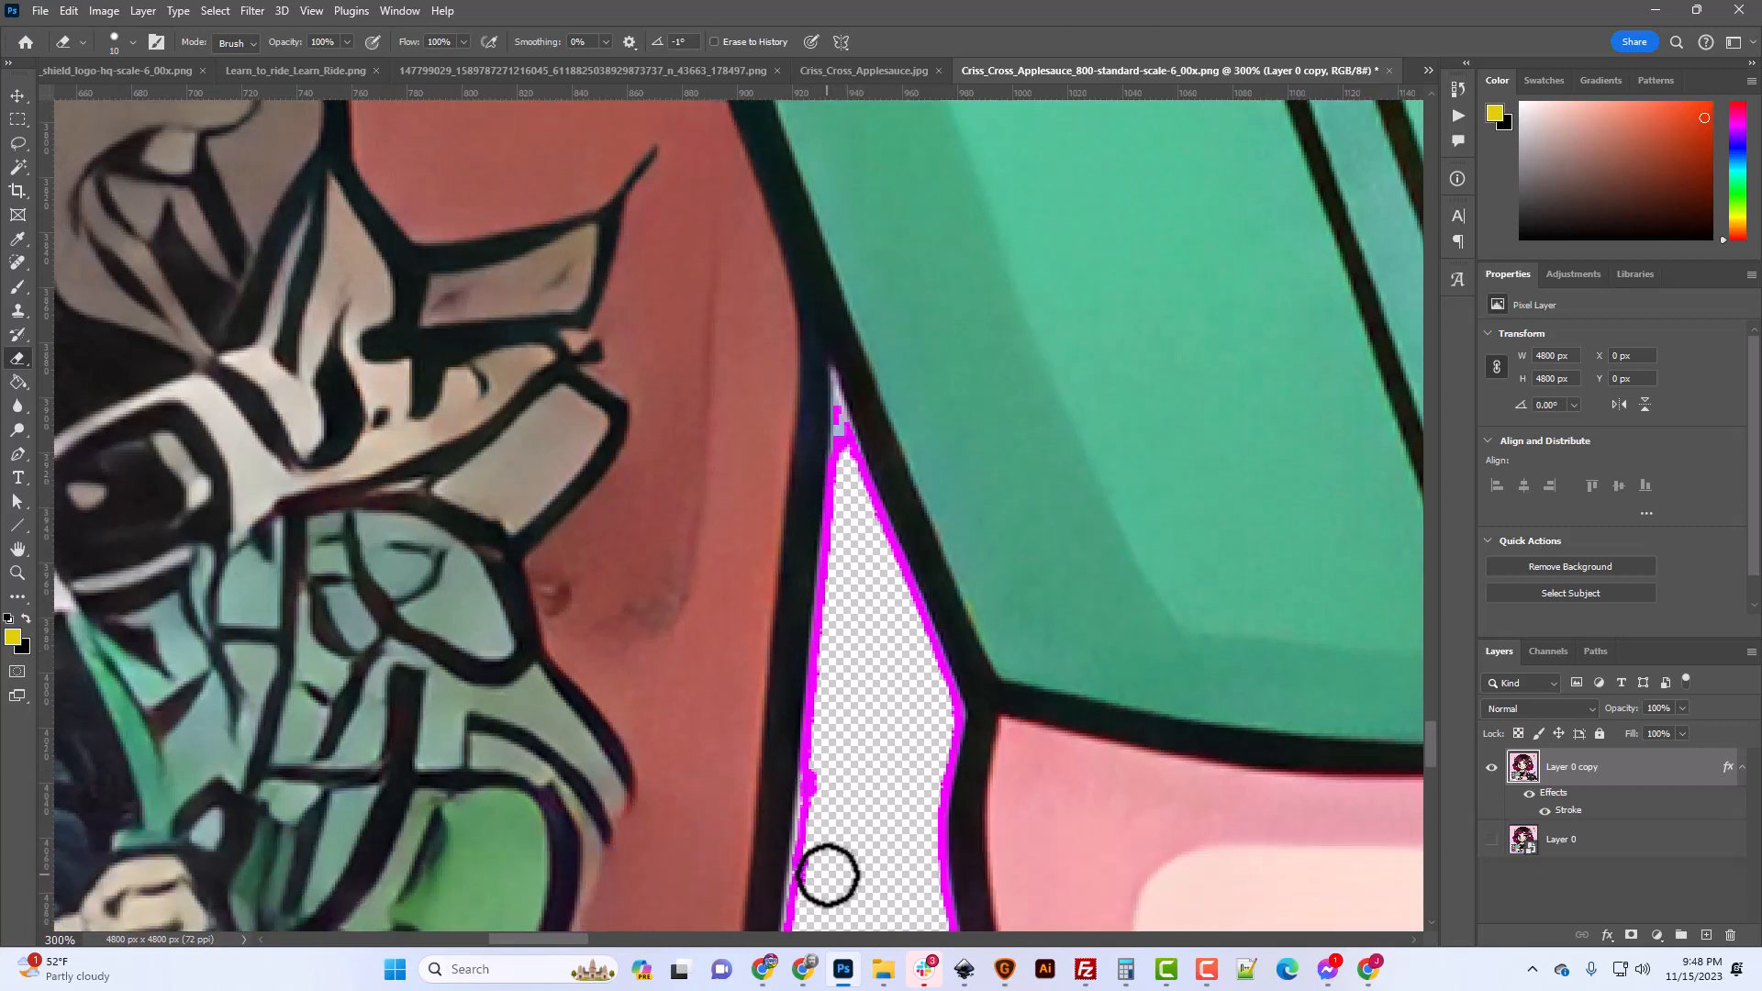
drag(823, 872, 827, 866)
Enlarge the Eraser to 30 px and clear the fringe where the cup's lower outline meets the purple shadow in the gap.
scroll(823, 872, down, 9)
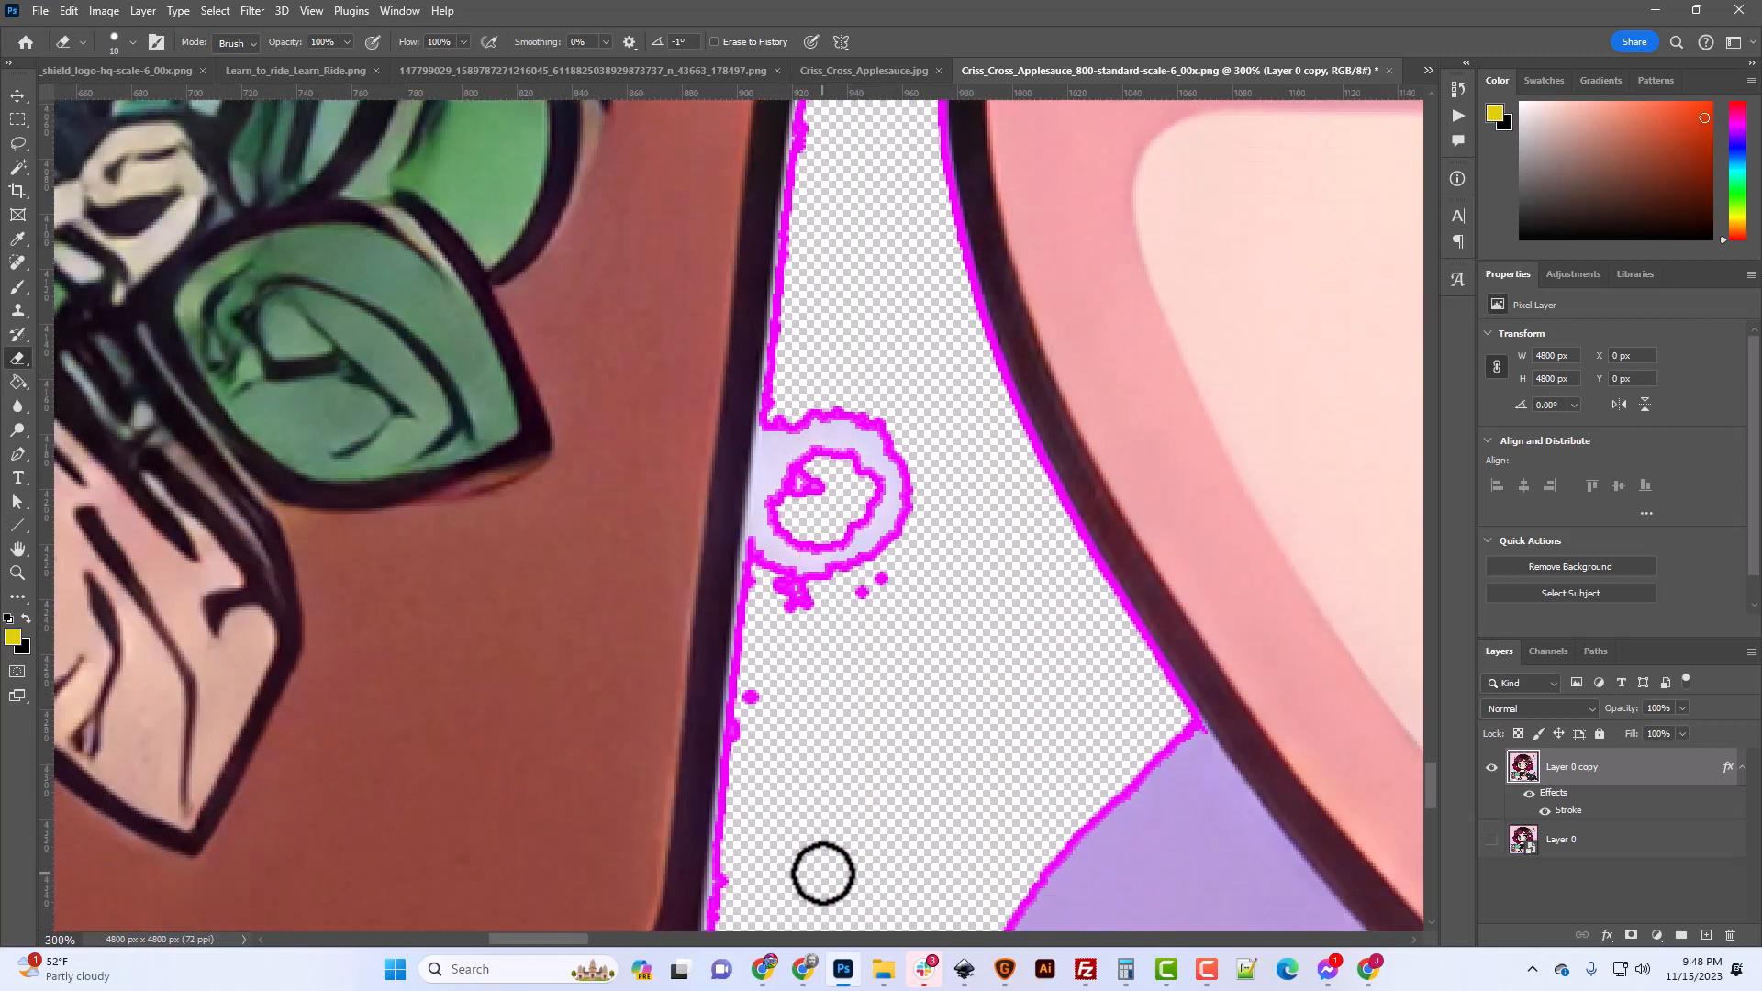
scroll(752, 778, down, 3)
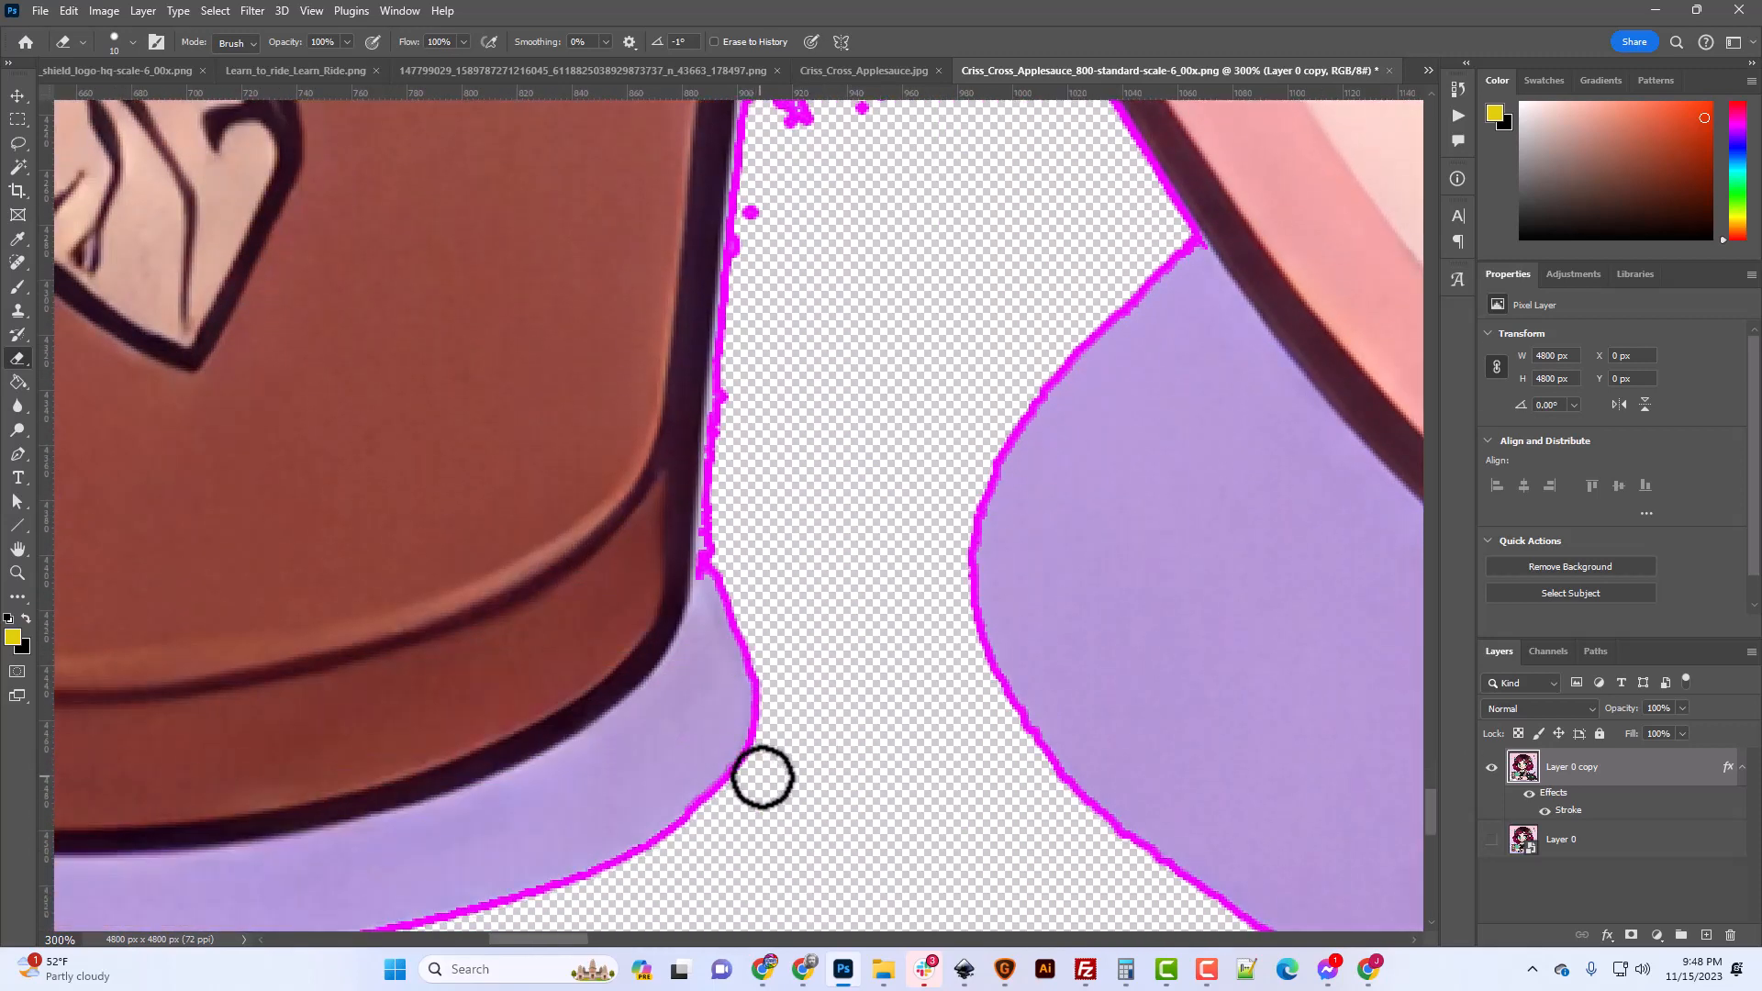
key(bracketright)
key(bracketright)
key(bracketright)
key(bracketright)
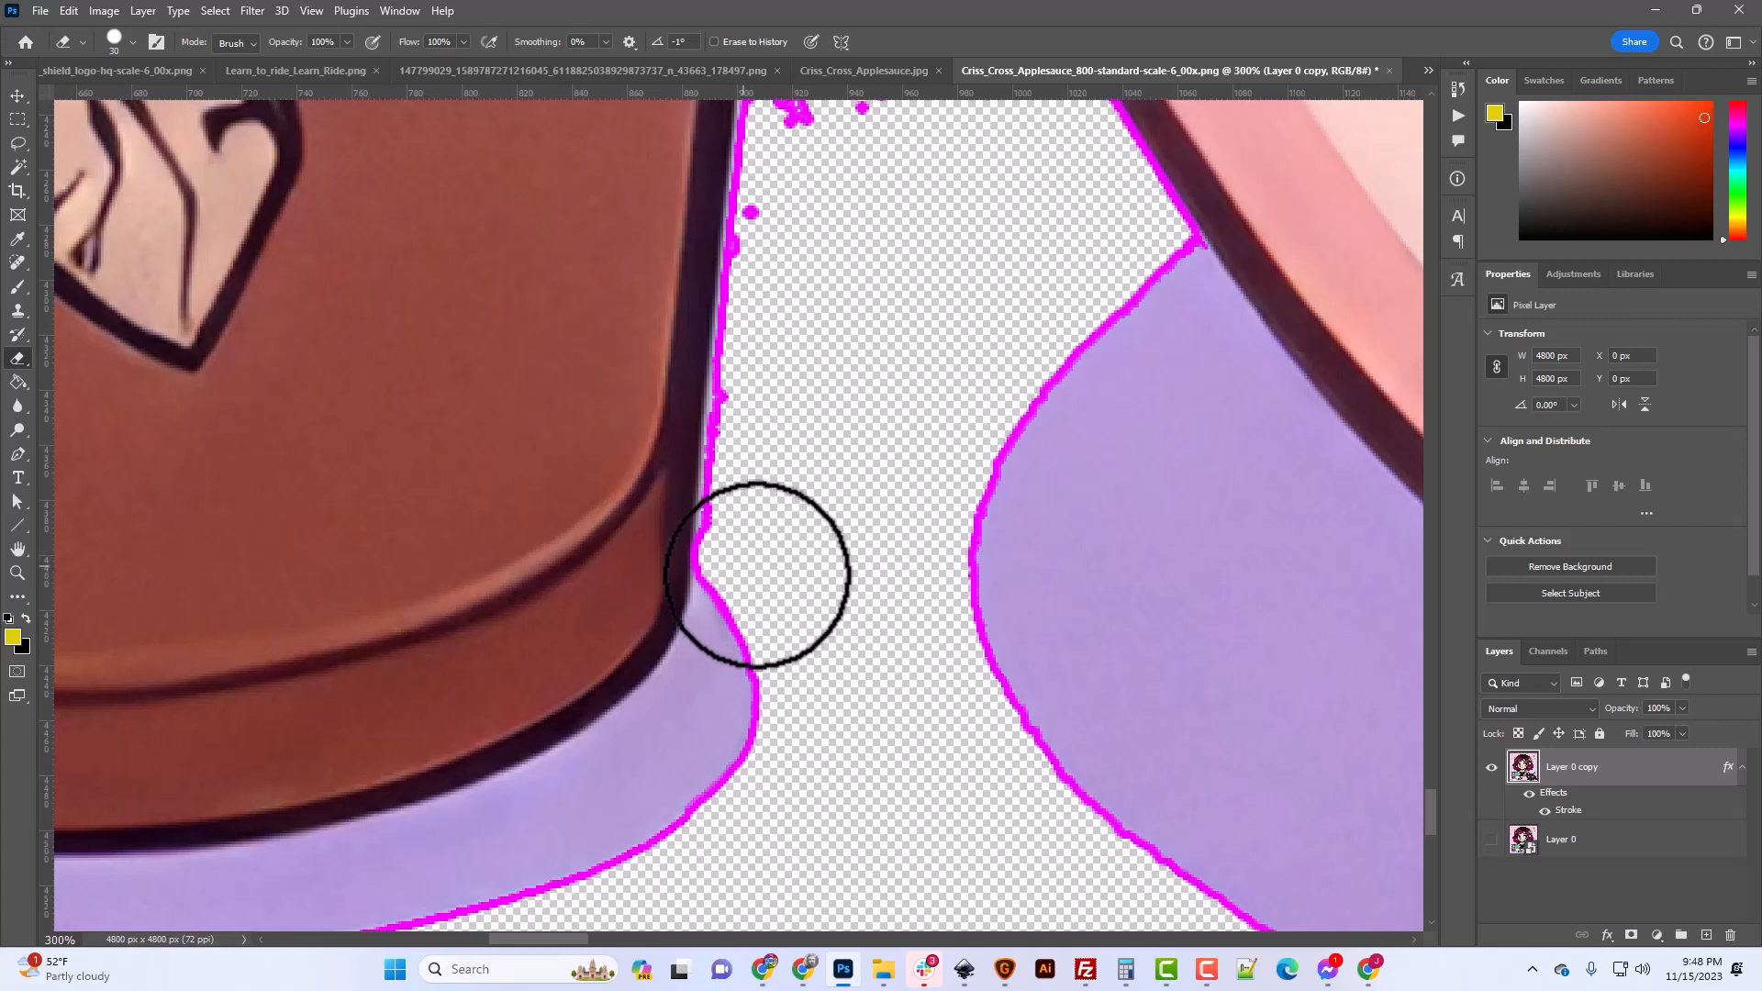
scroll(836, 711, up, 3)
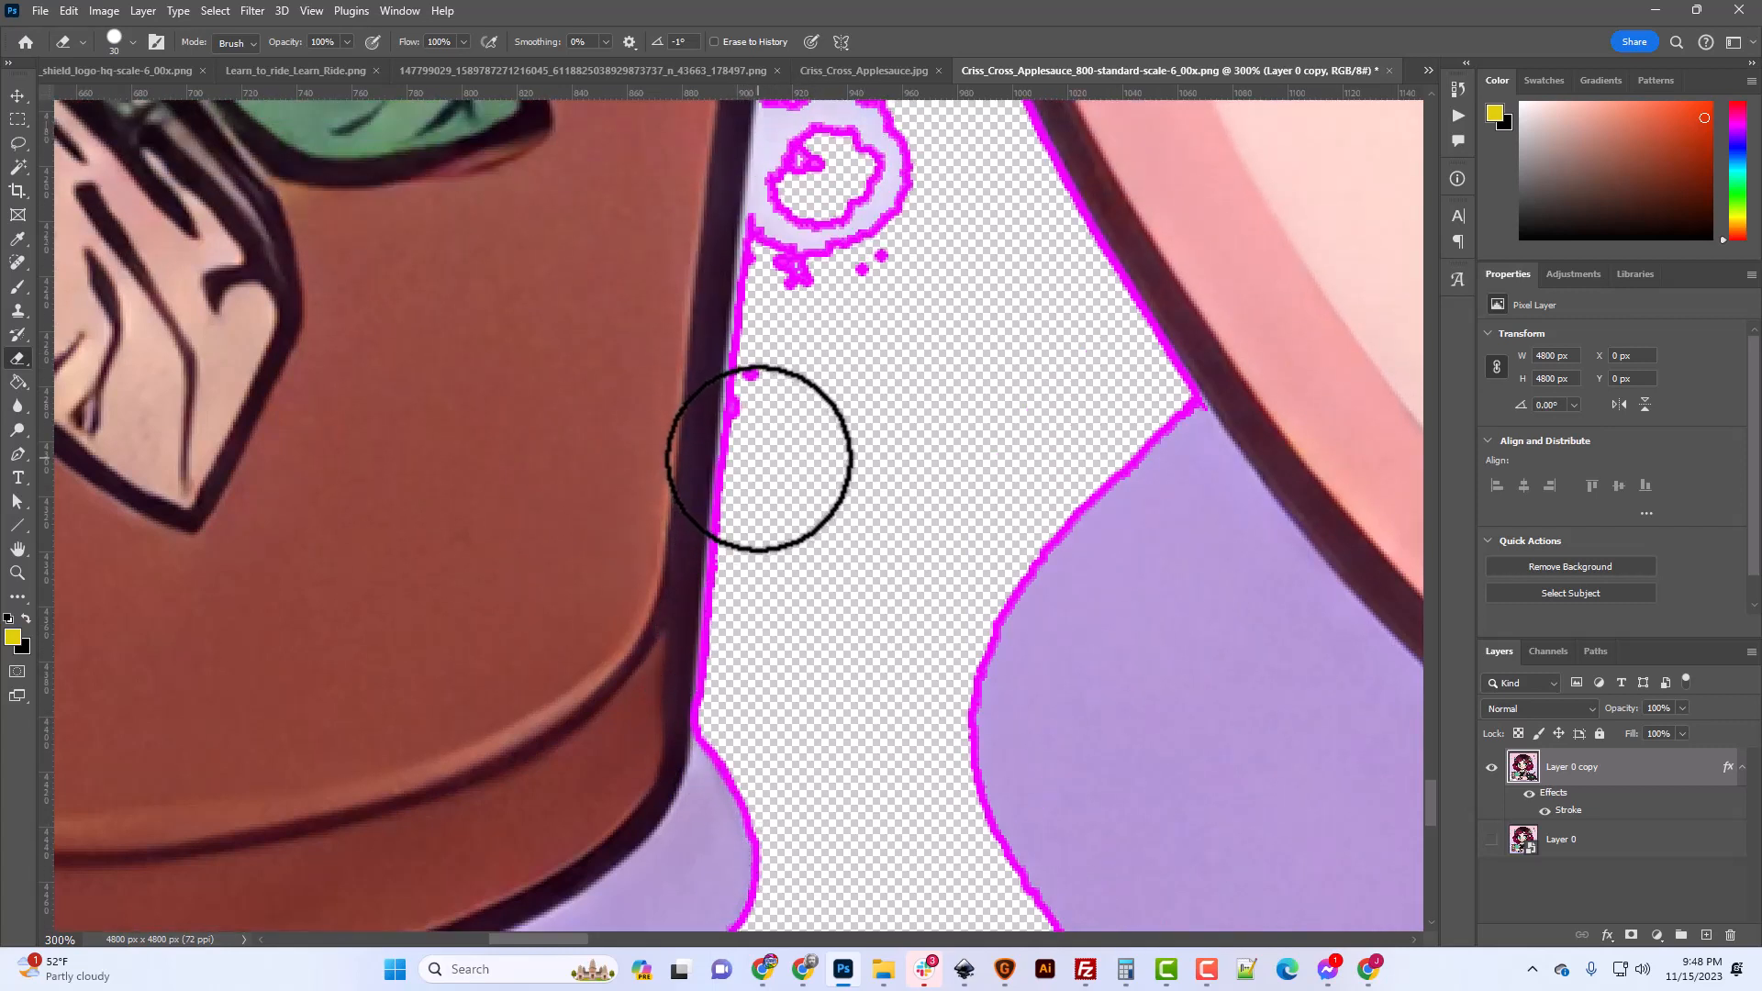
Erase the stray specks and the round light blob attached to the cup's edge in the gap.
scroll(771, 670, up, 1)
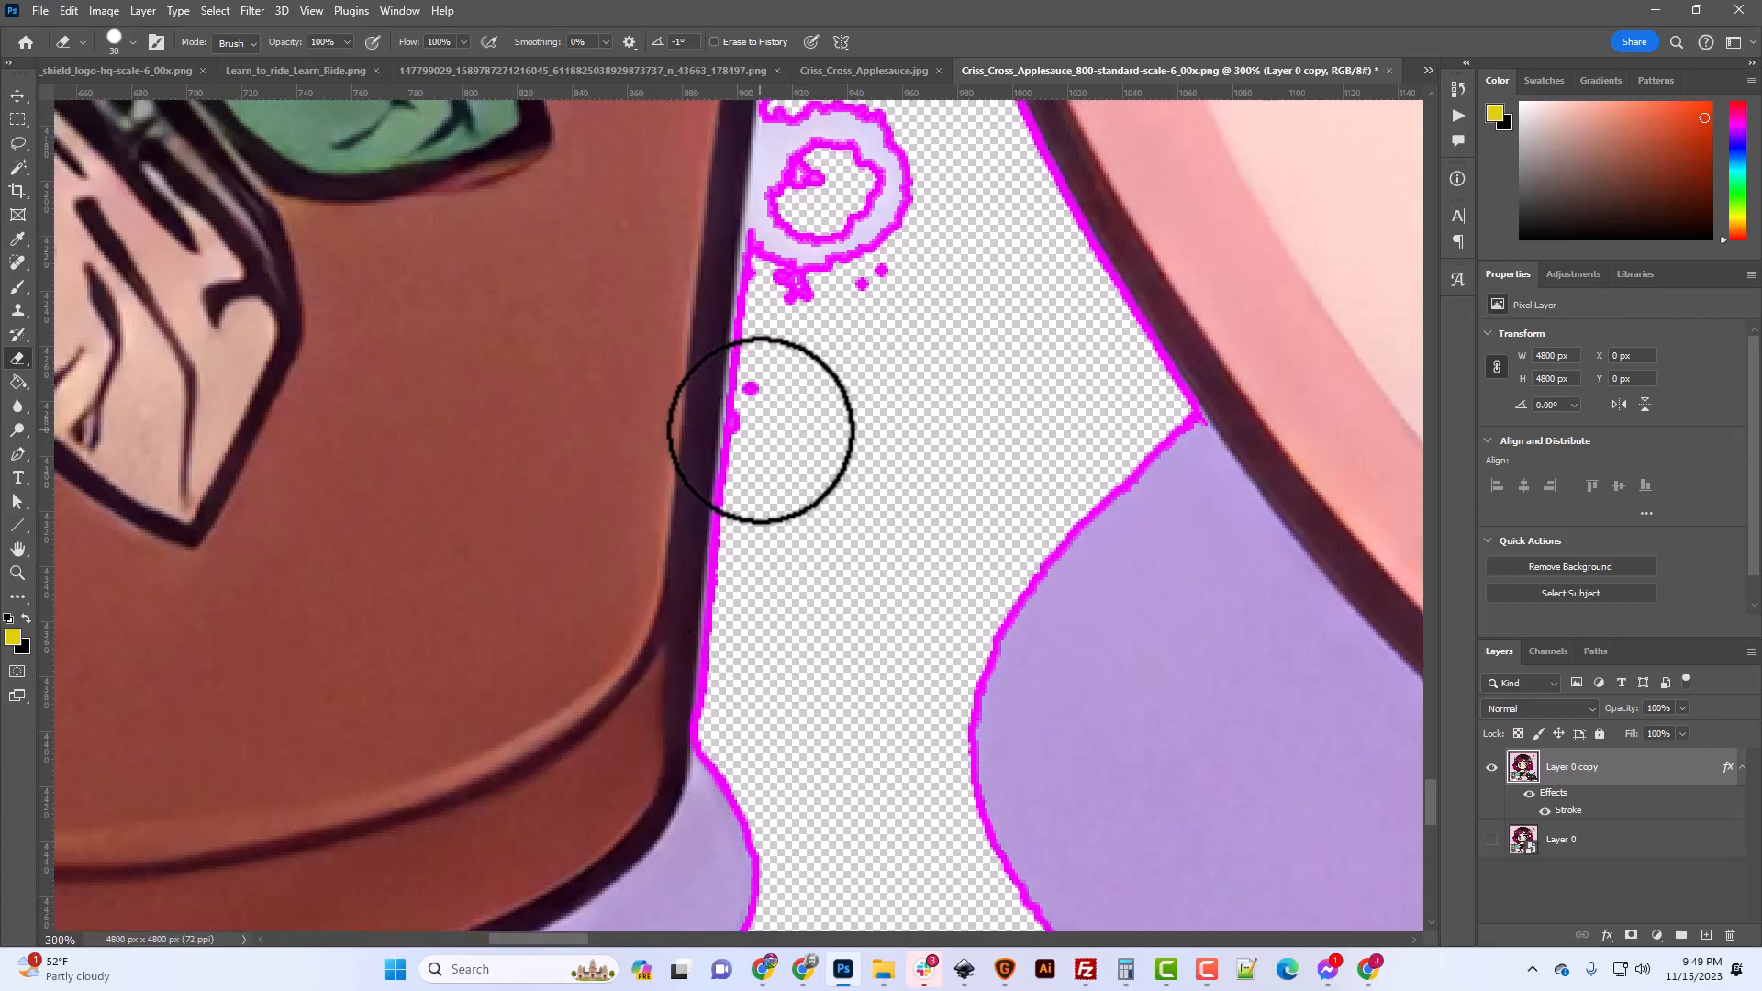
scroll(762, 428, up, 5)
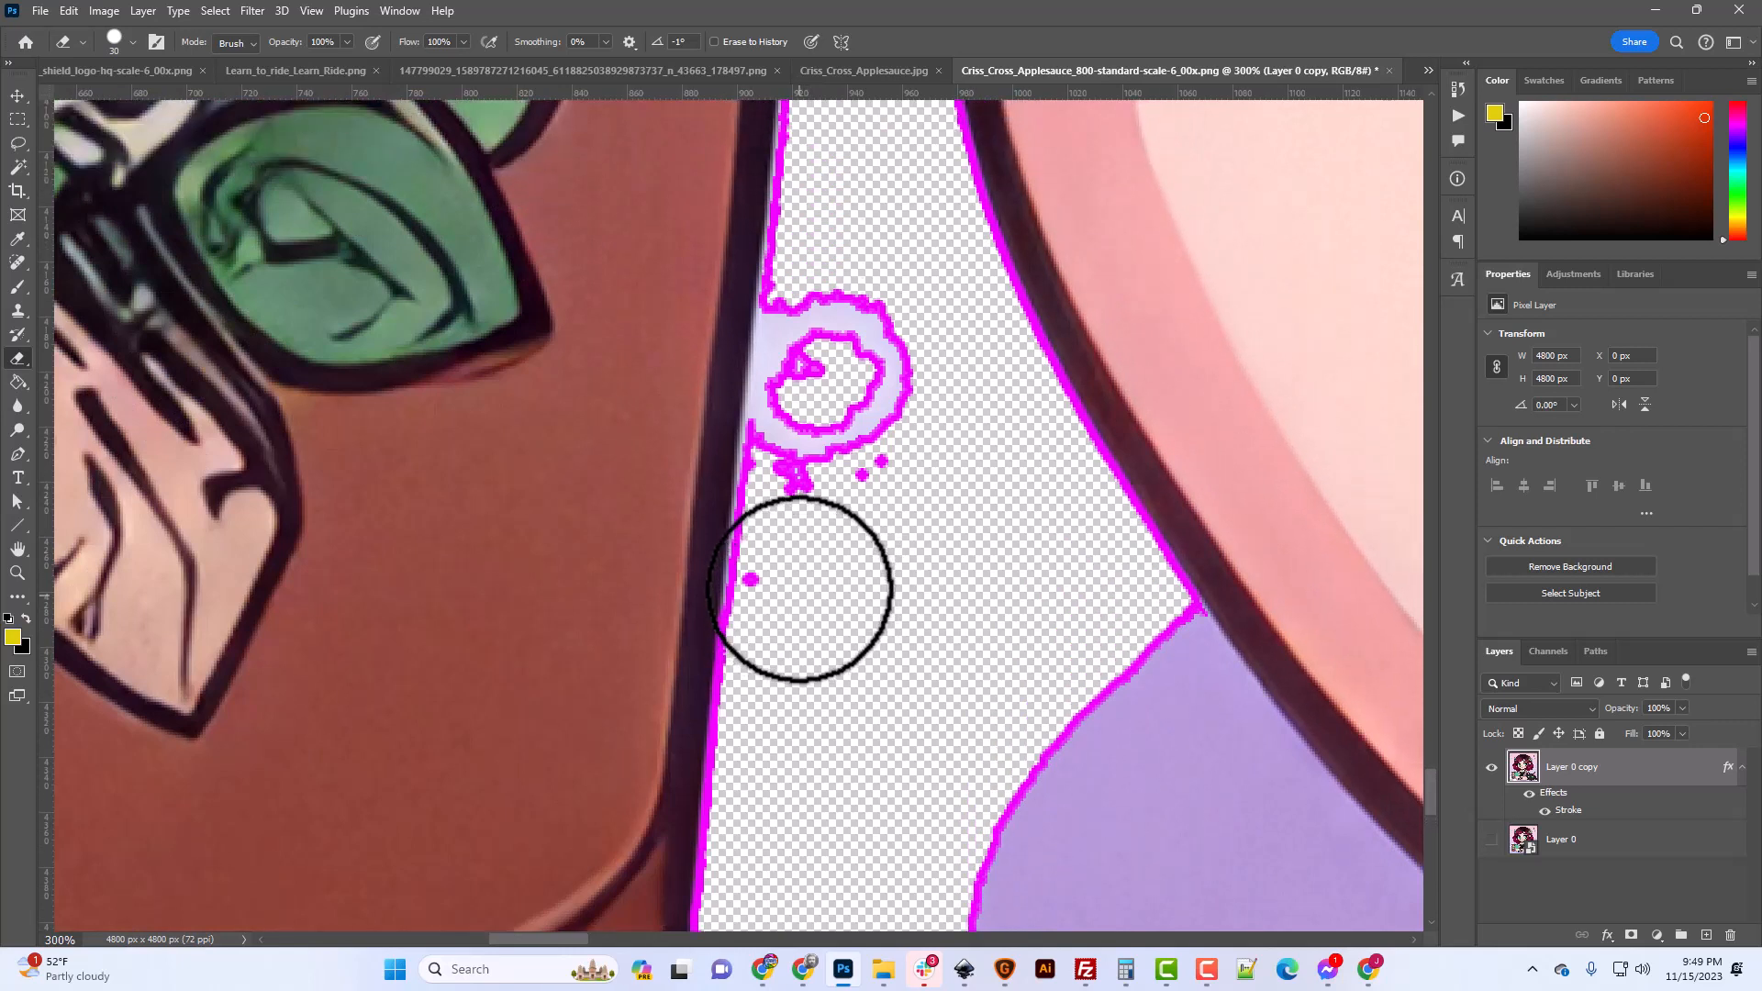
click(782, 433)
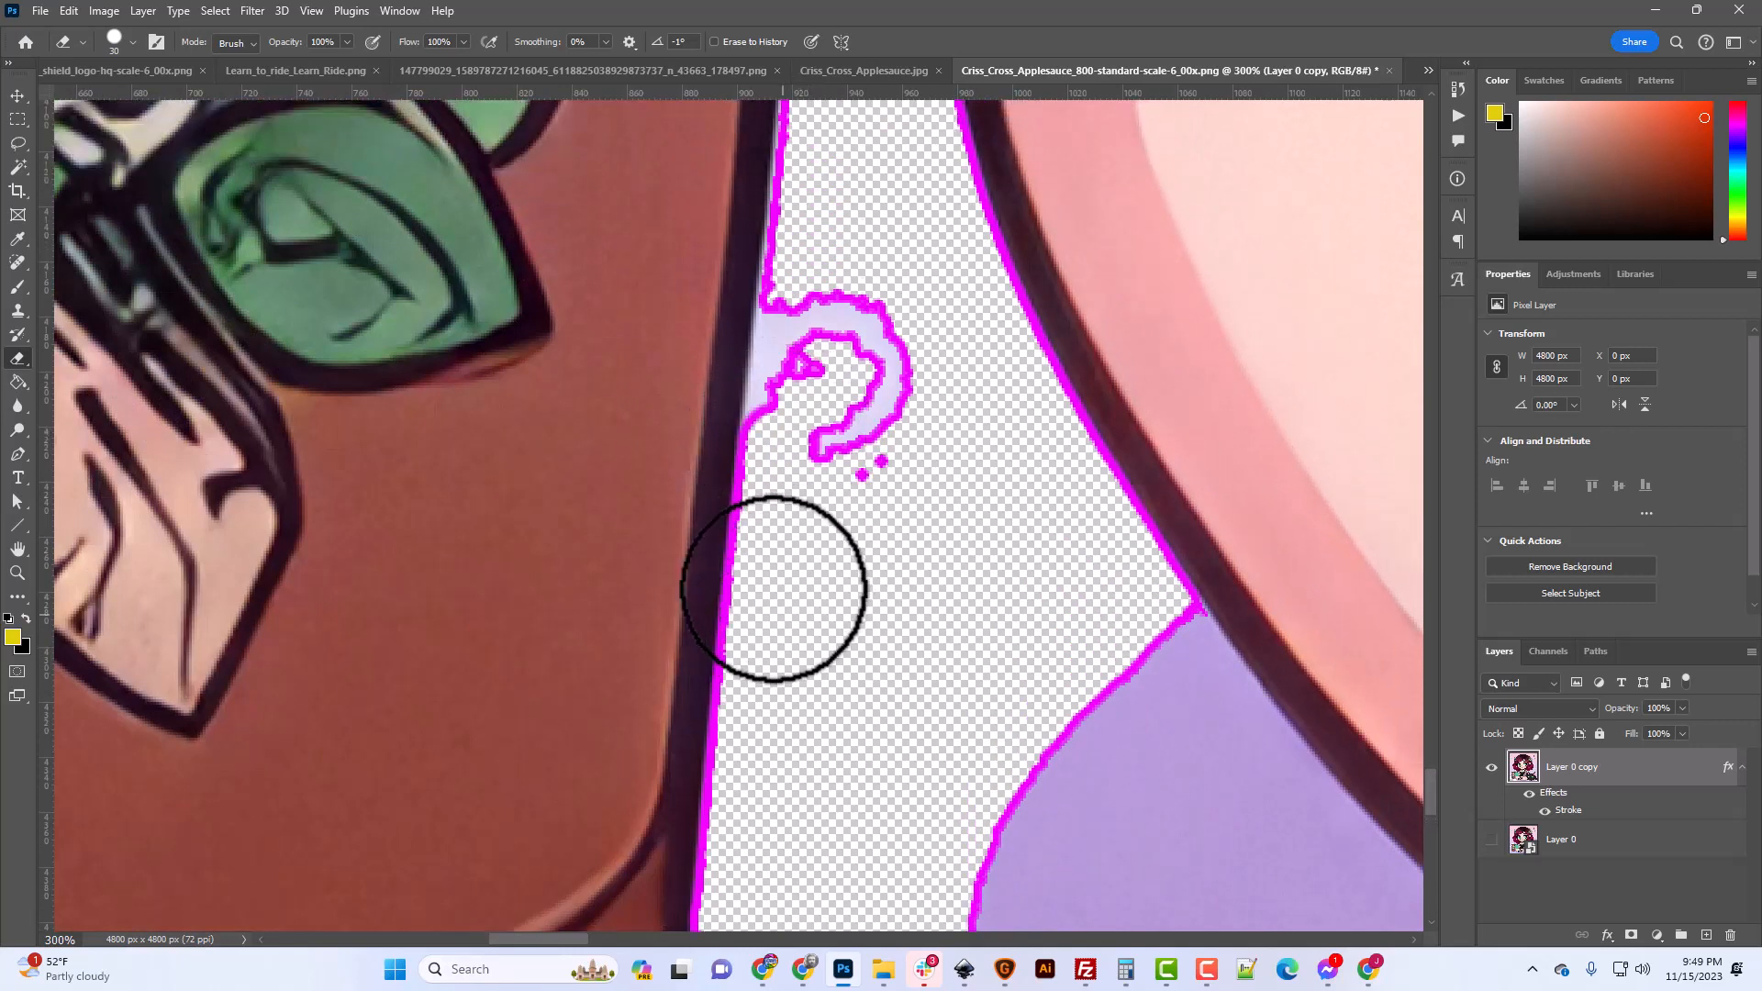
Reduce the Eraser to 2 px and clean the narrow tip of the gap between the cup and the green shape.
scroll(760, 770, up, 10)
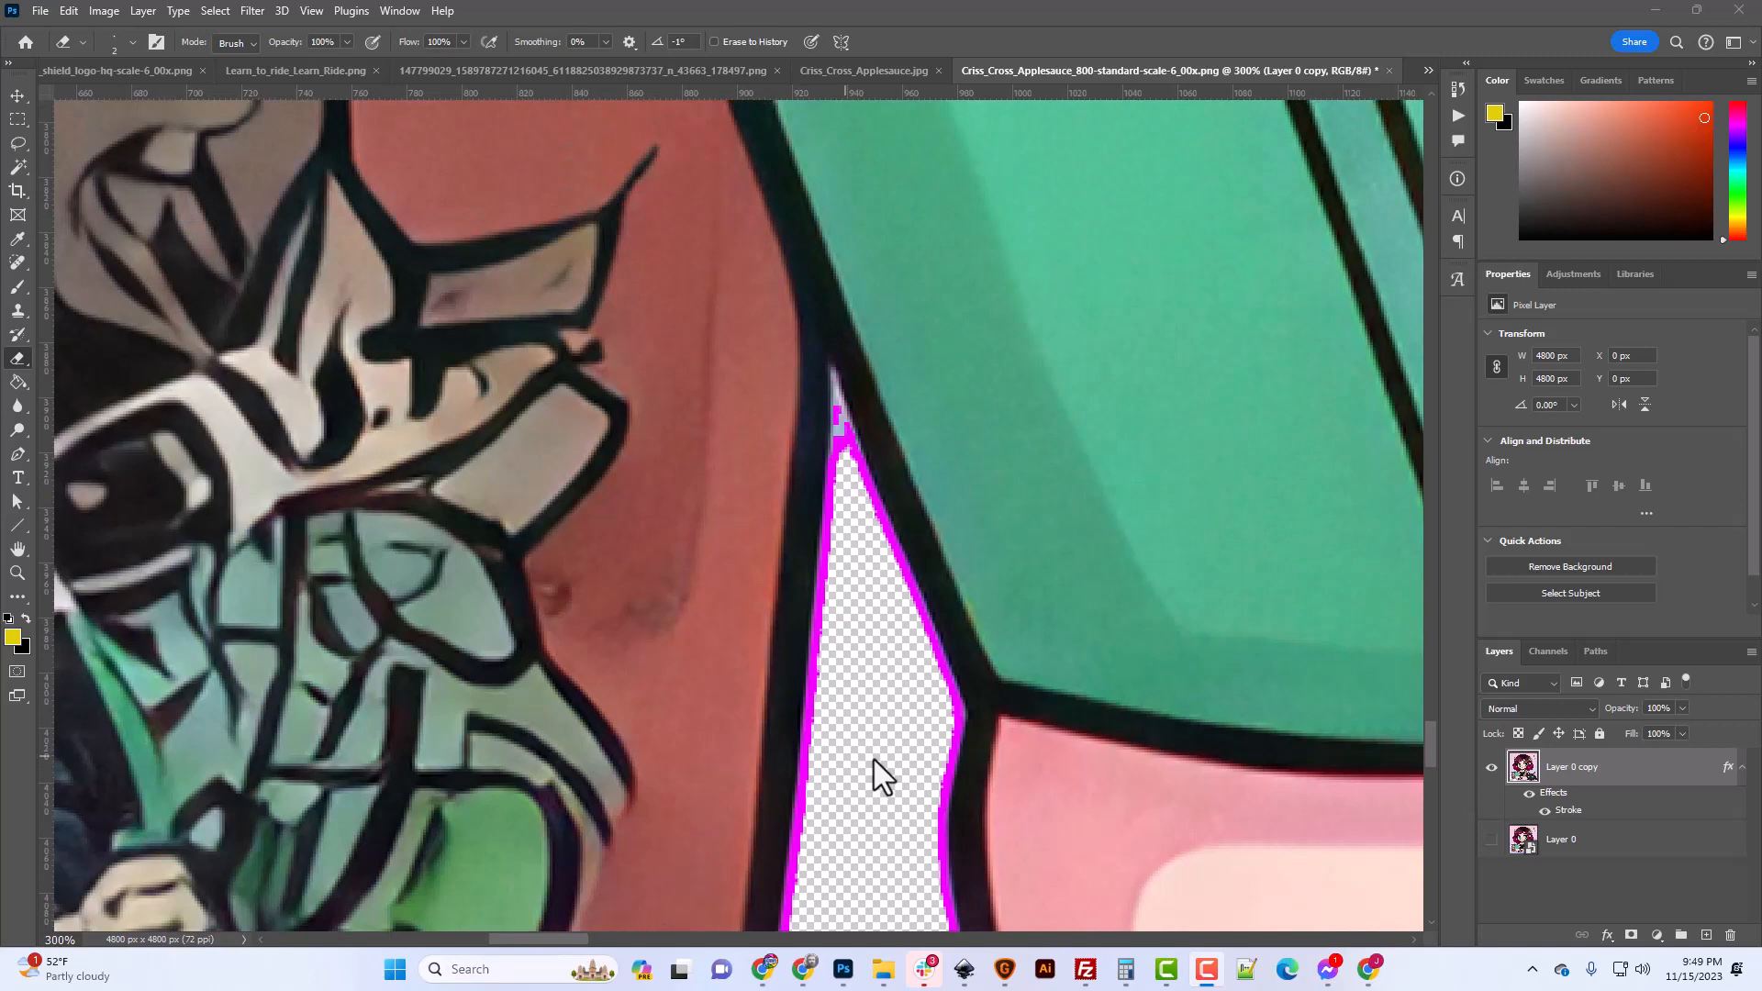
scroll(822, 502, down, 1)
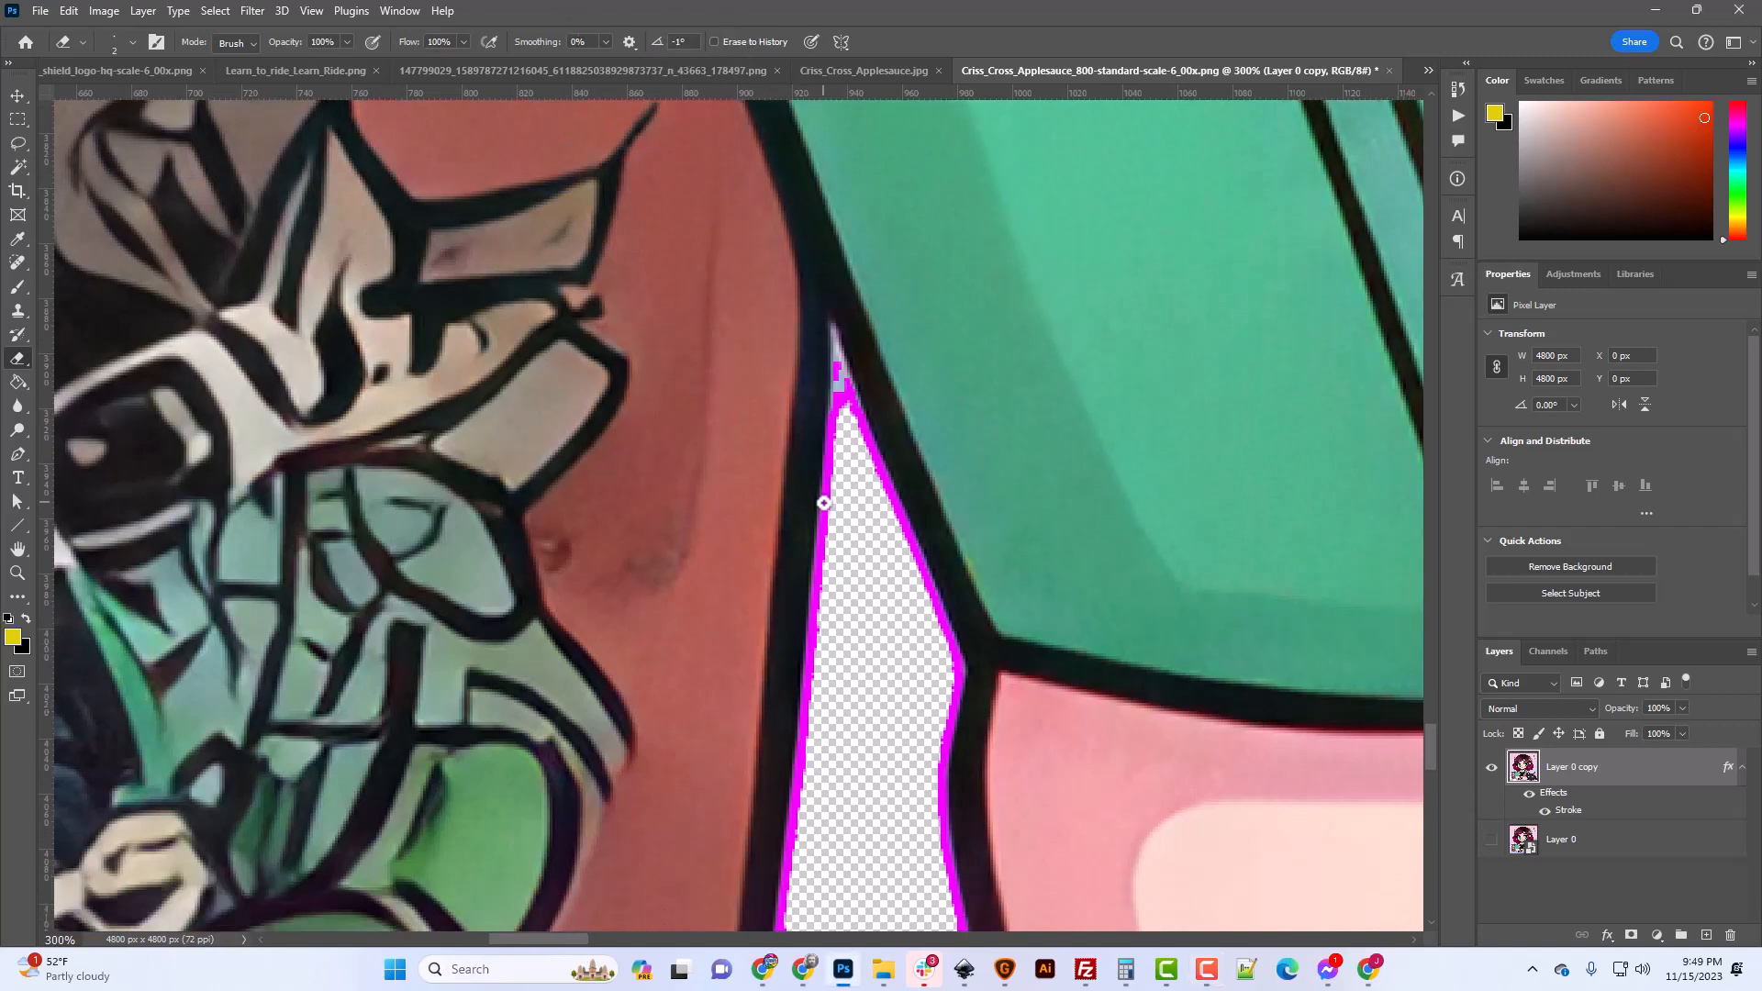
scroll(823, 503, up, 1)
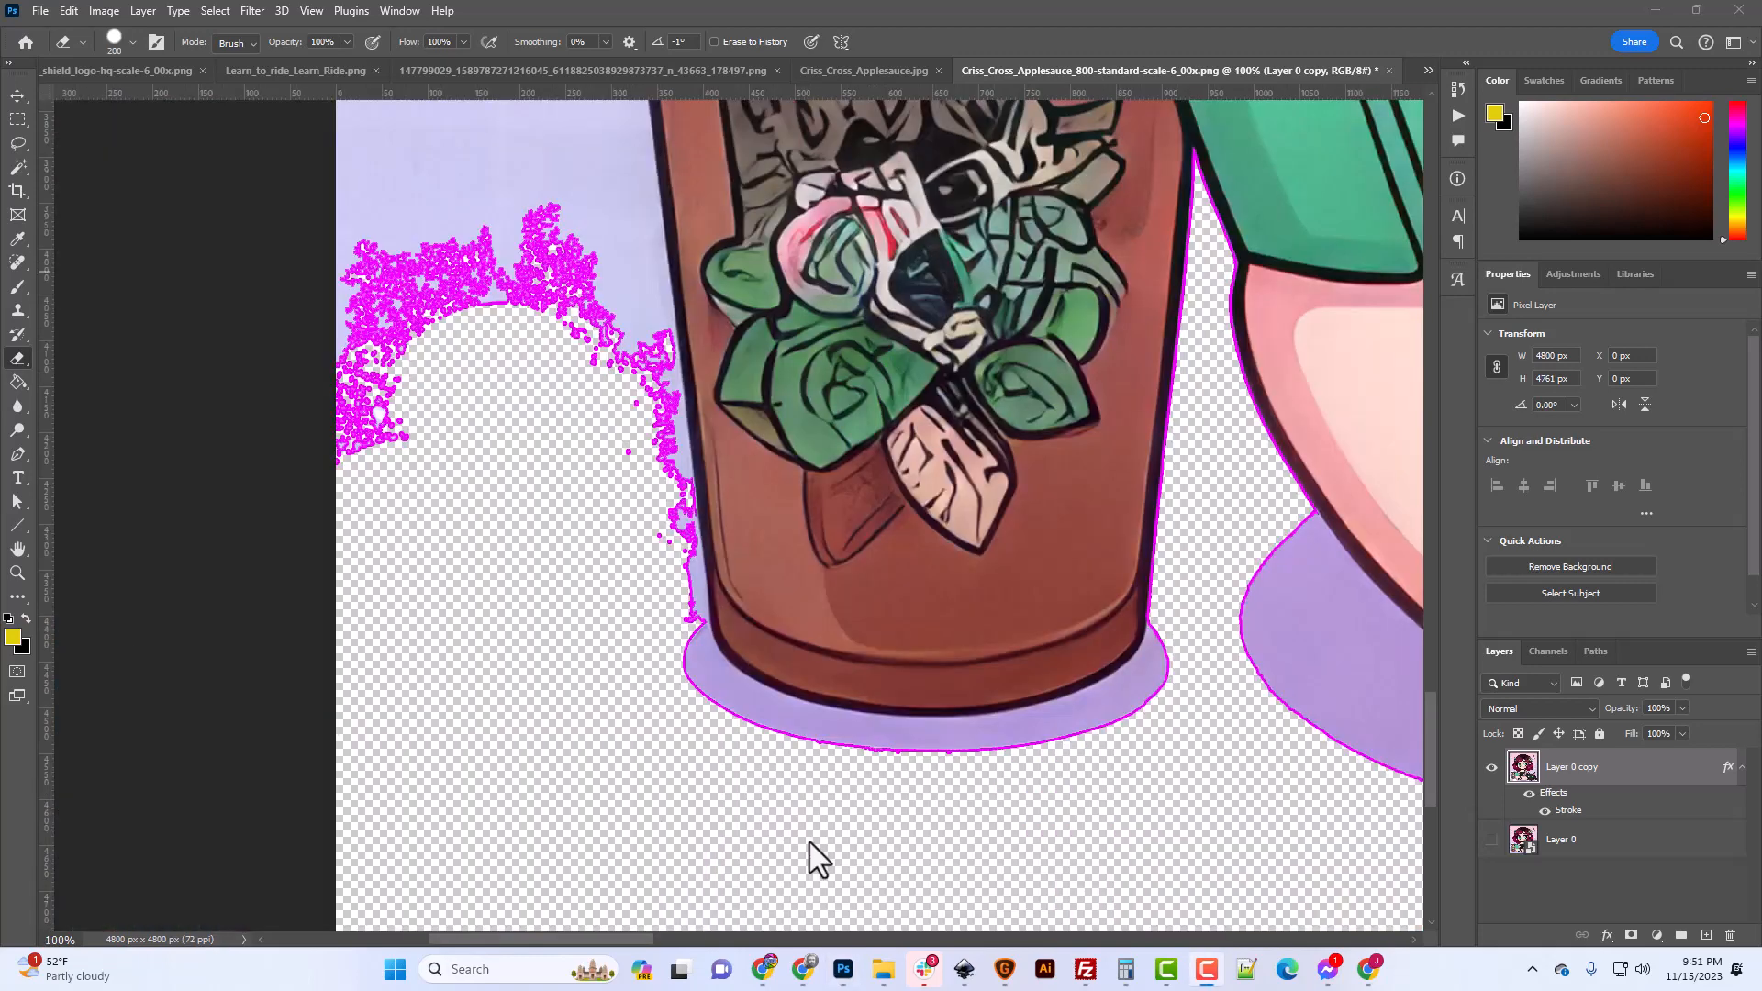
Reduce the Eraser to 50 px and erase the purple fringe outside the cup's lower-left outline, just above its shadow.
scroll(809, 843, down, 2)
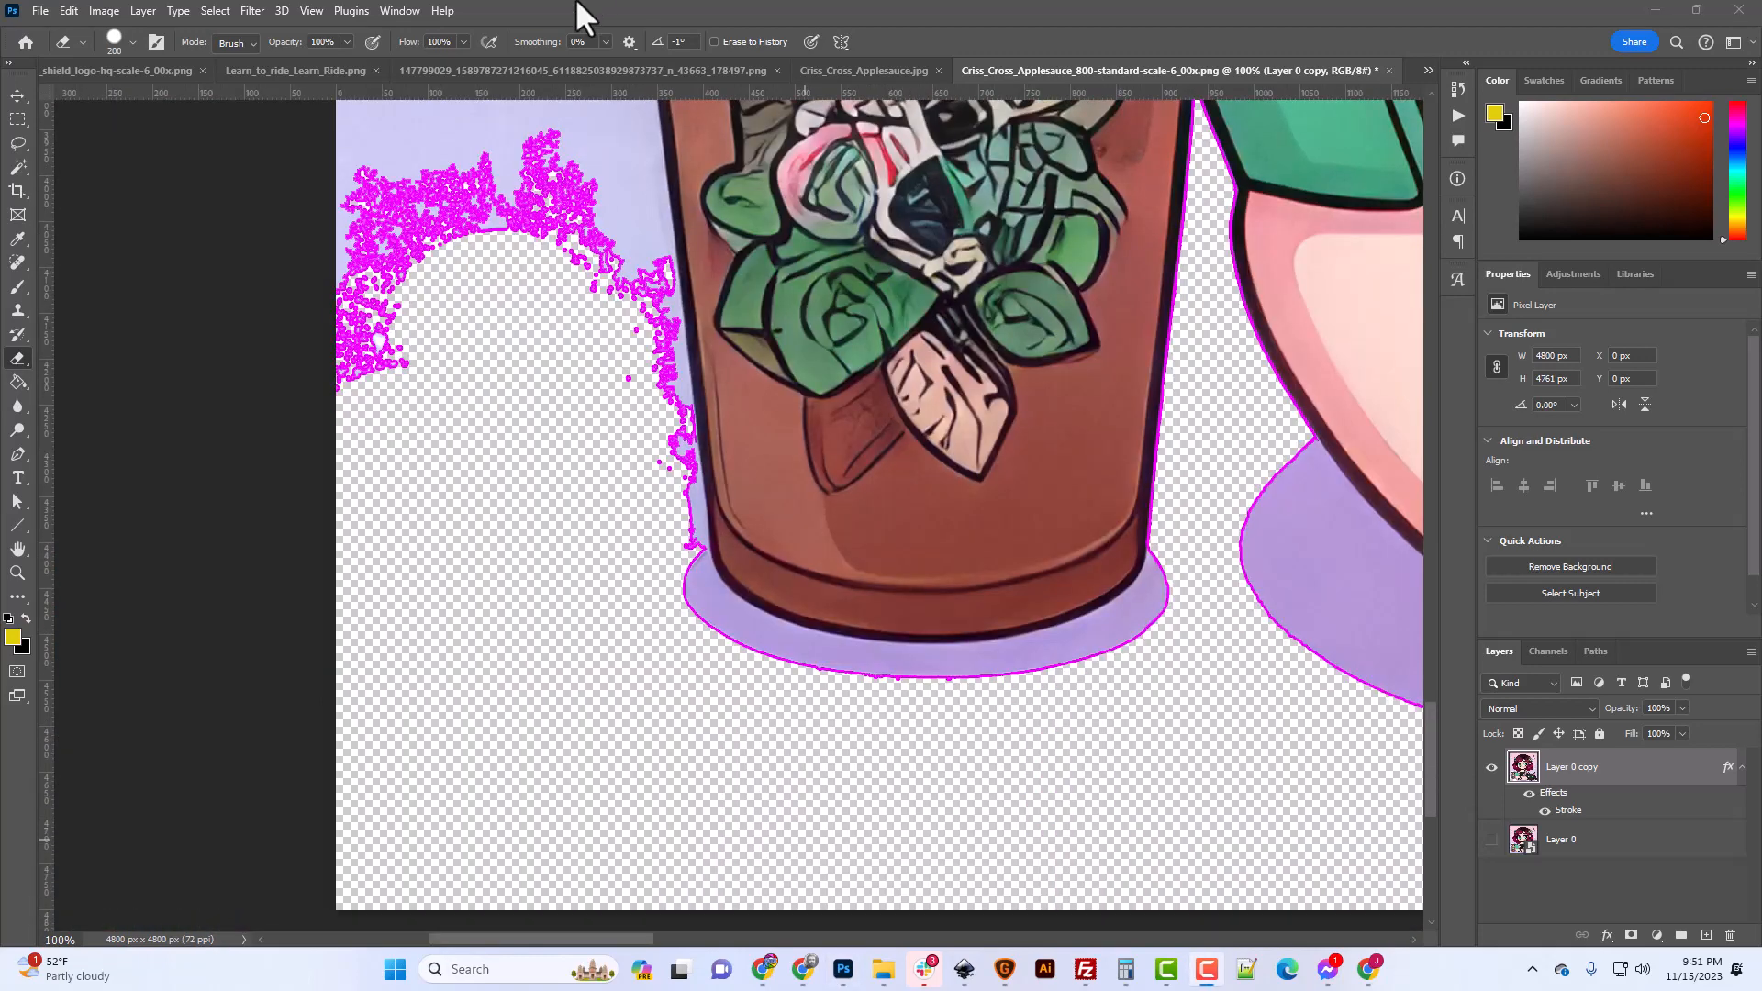
scroll(693, 587, up, 2)
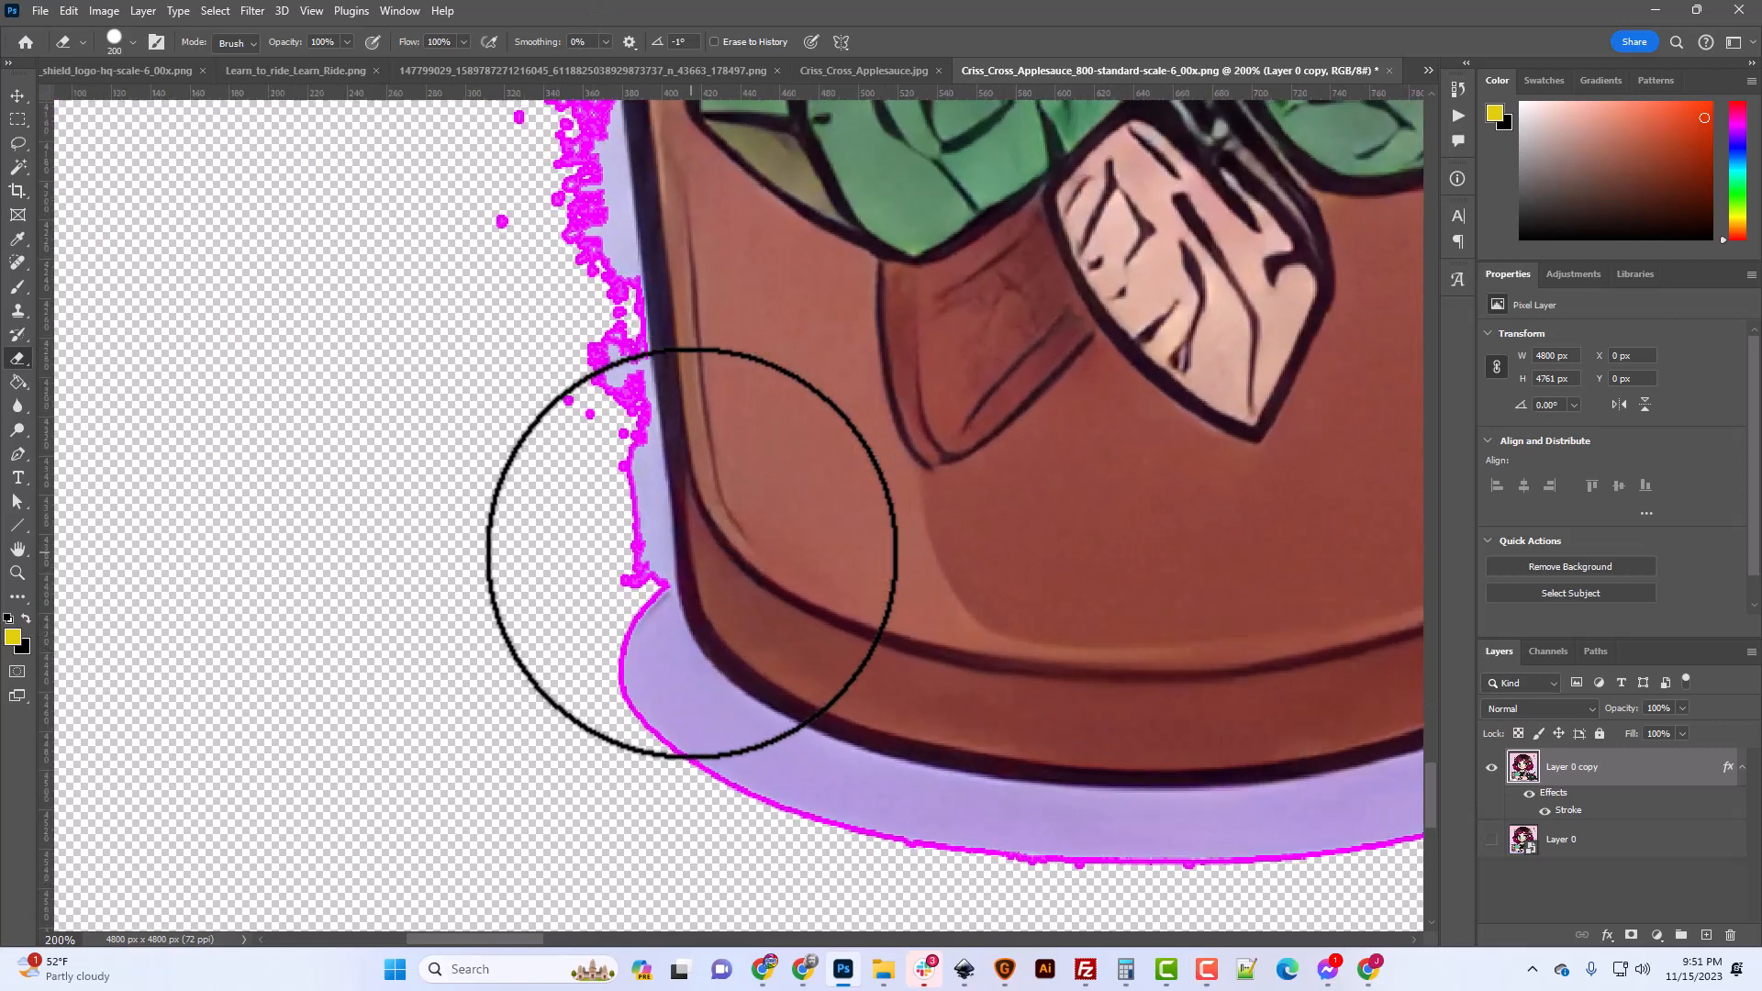
key(bracketleft)
key(bracketleft)
key(bracketleft)
key(bracketleft)
key(bracketleft)
key(bracketleft)
key(bracketleft)
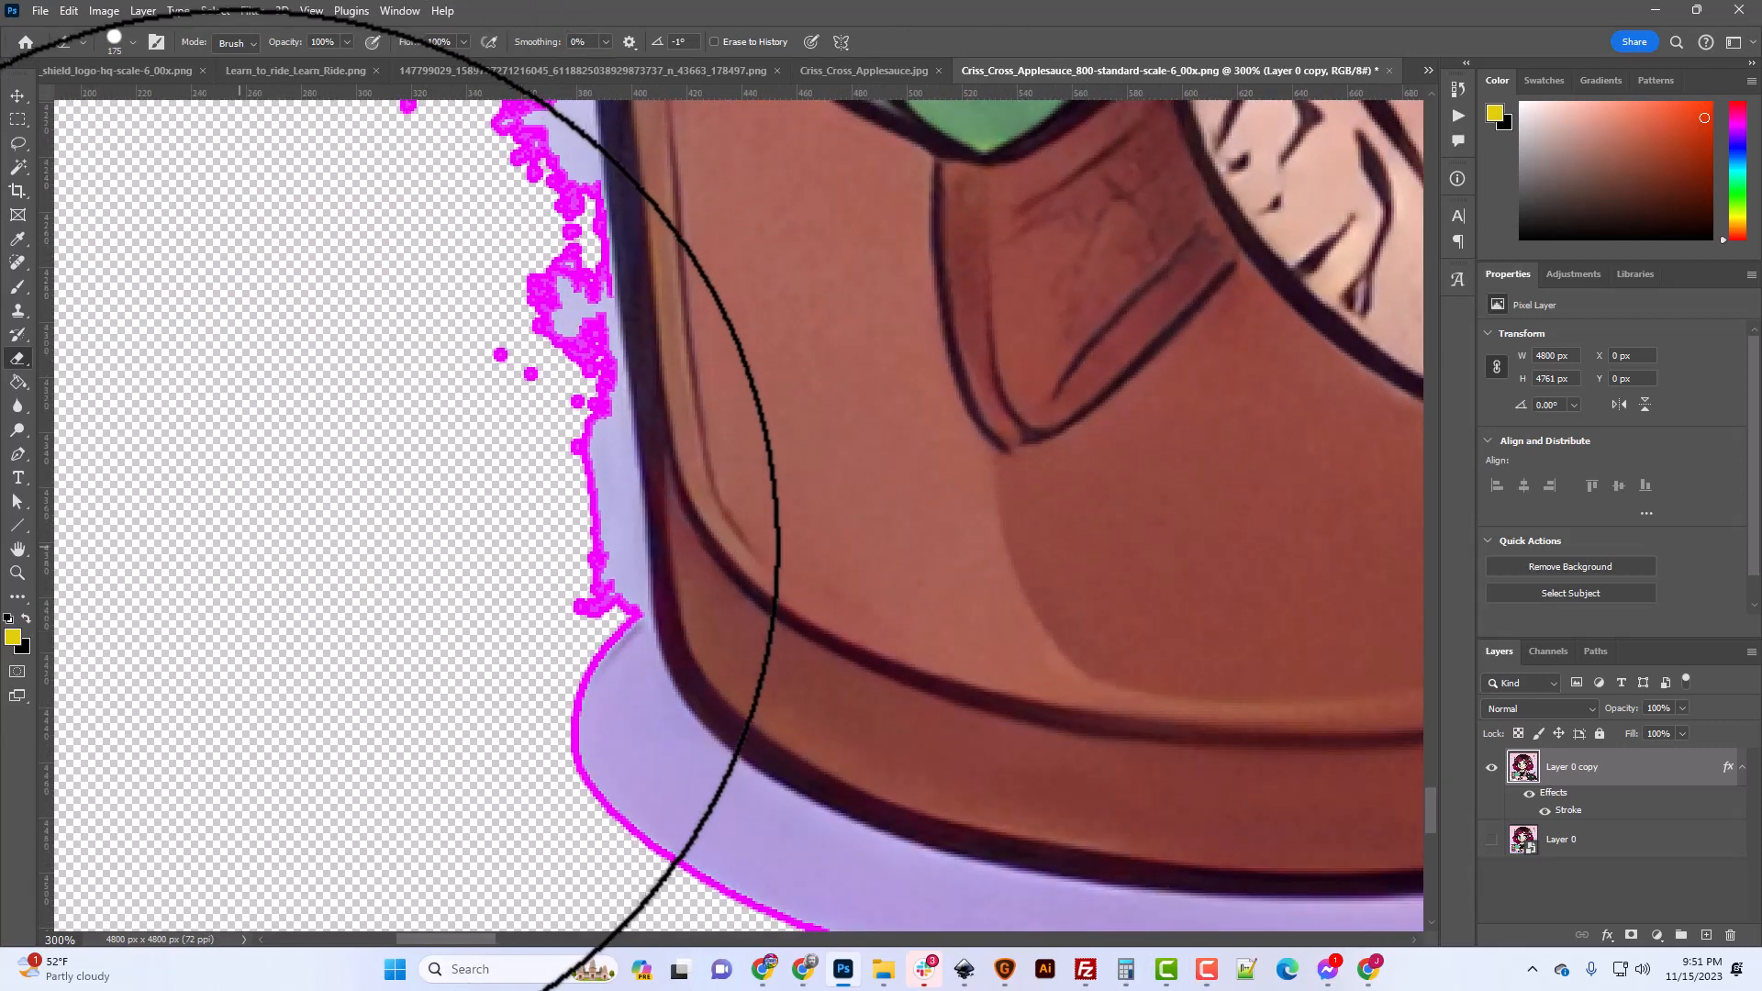
key(bracketleft)
key(bracketleft)
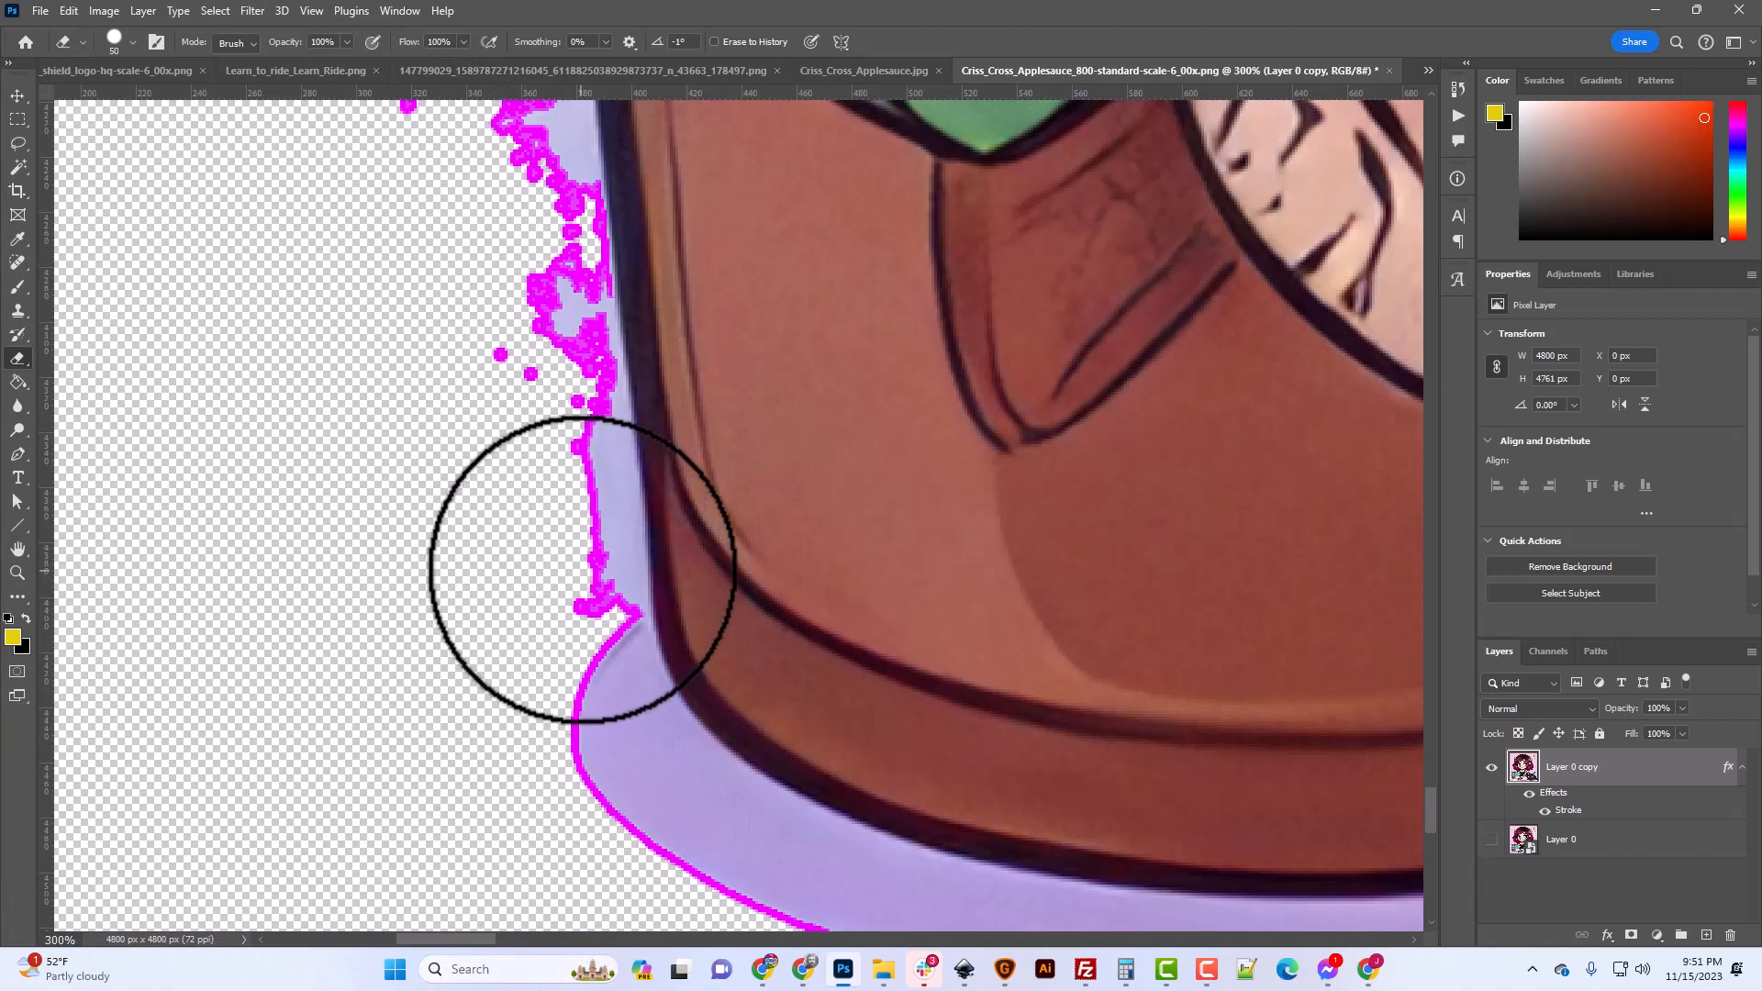
click(578, 576)
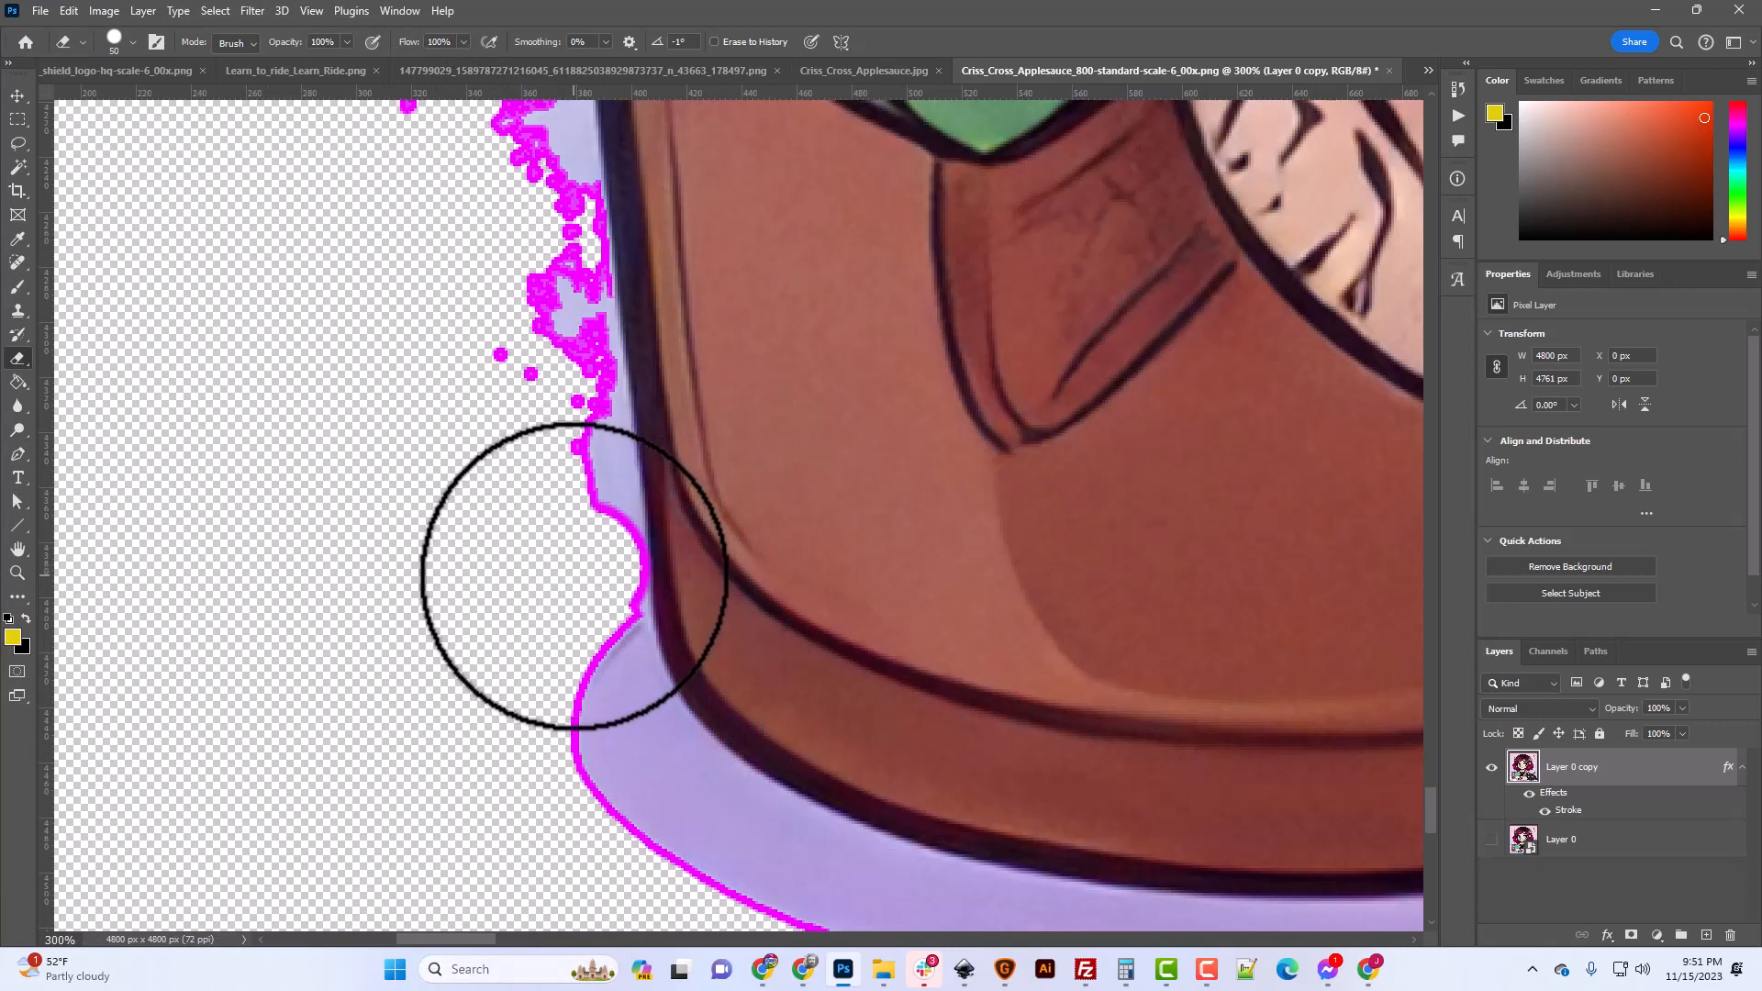
Reduce the Eraser to 10 px and refine the erased edge against the cup's lower-left black outline.
key(p)
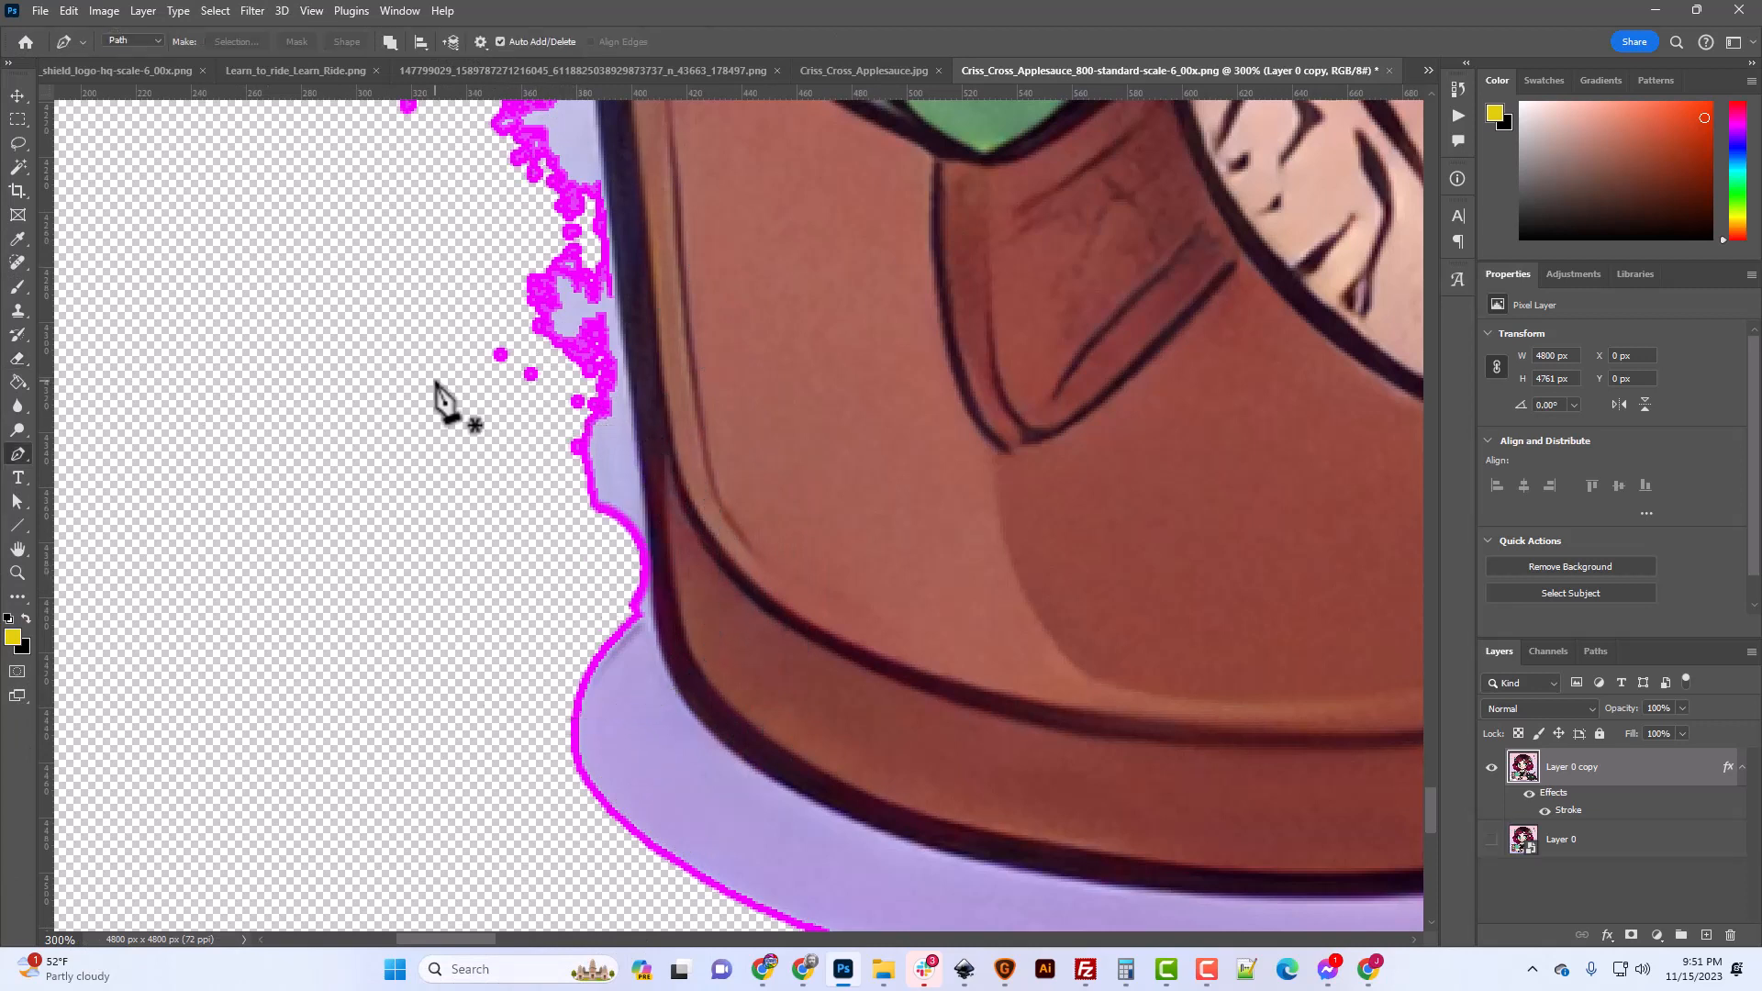
key(e)
key(bracketleft)
key(bracketleft)
key(bracketleft)
key(bracketleft)
key(bracketleft)
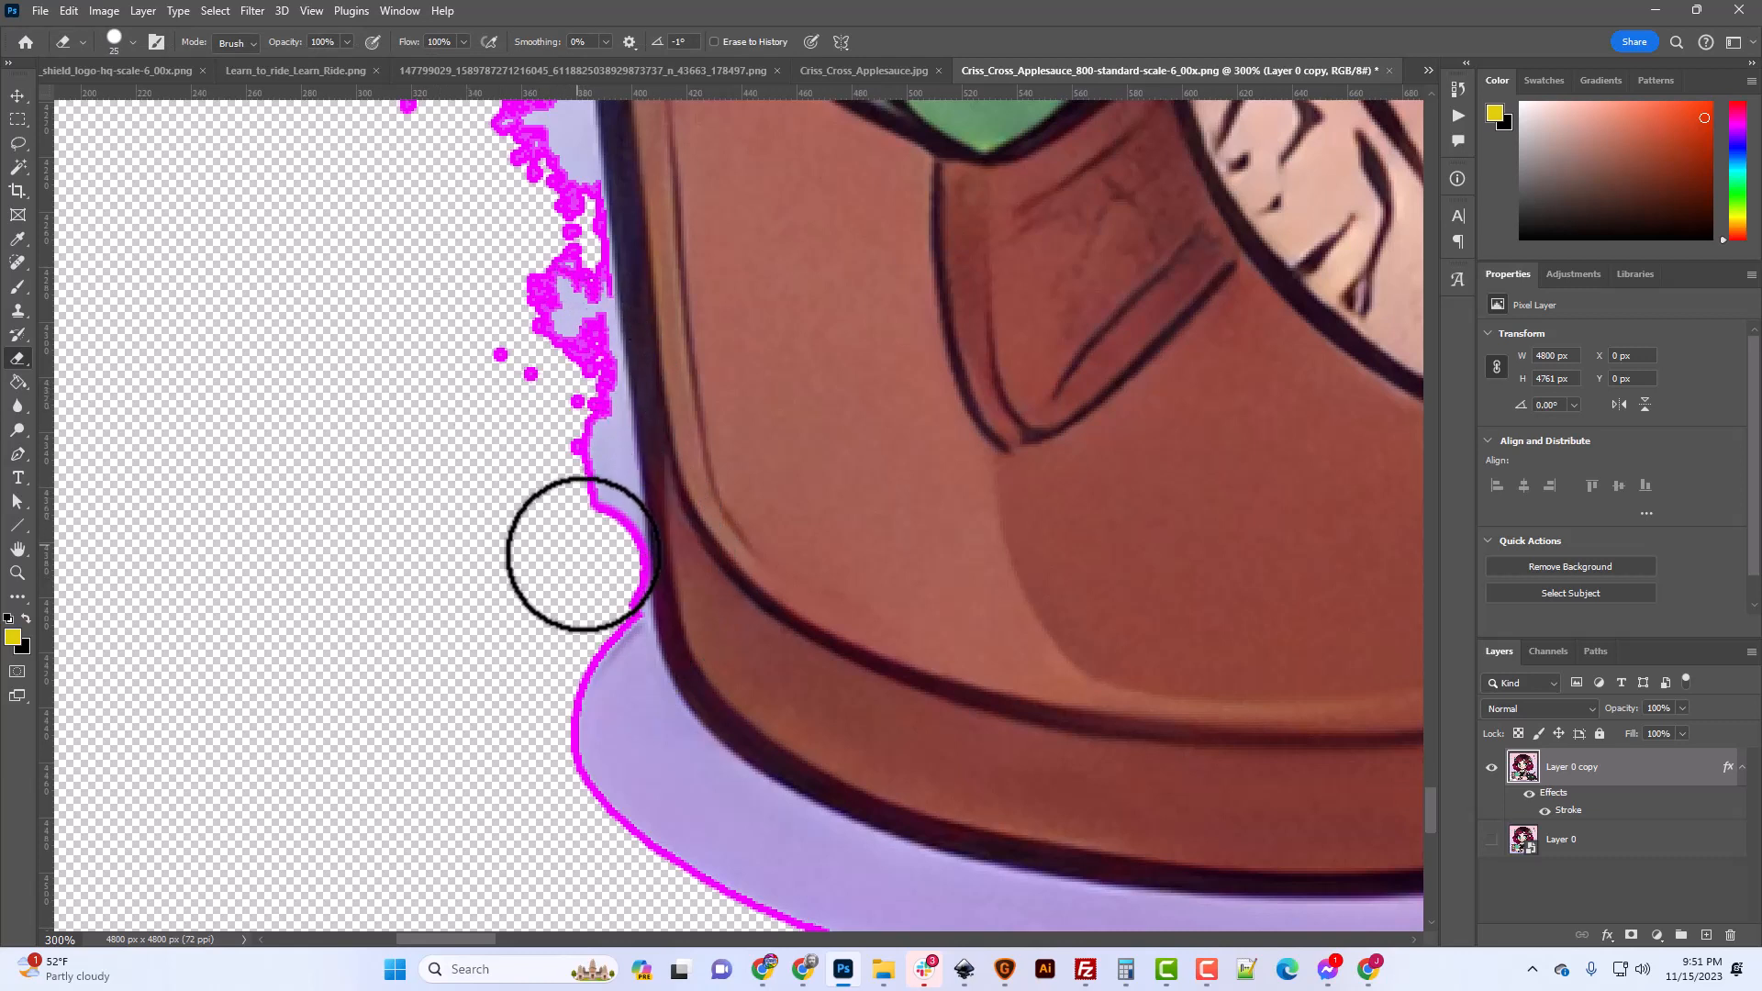
key(bracketleft)
key(bracketleft)
key(bracketleft)
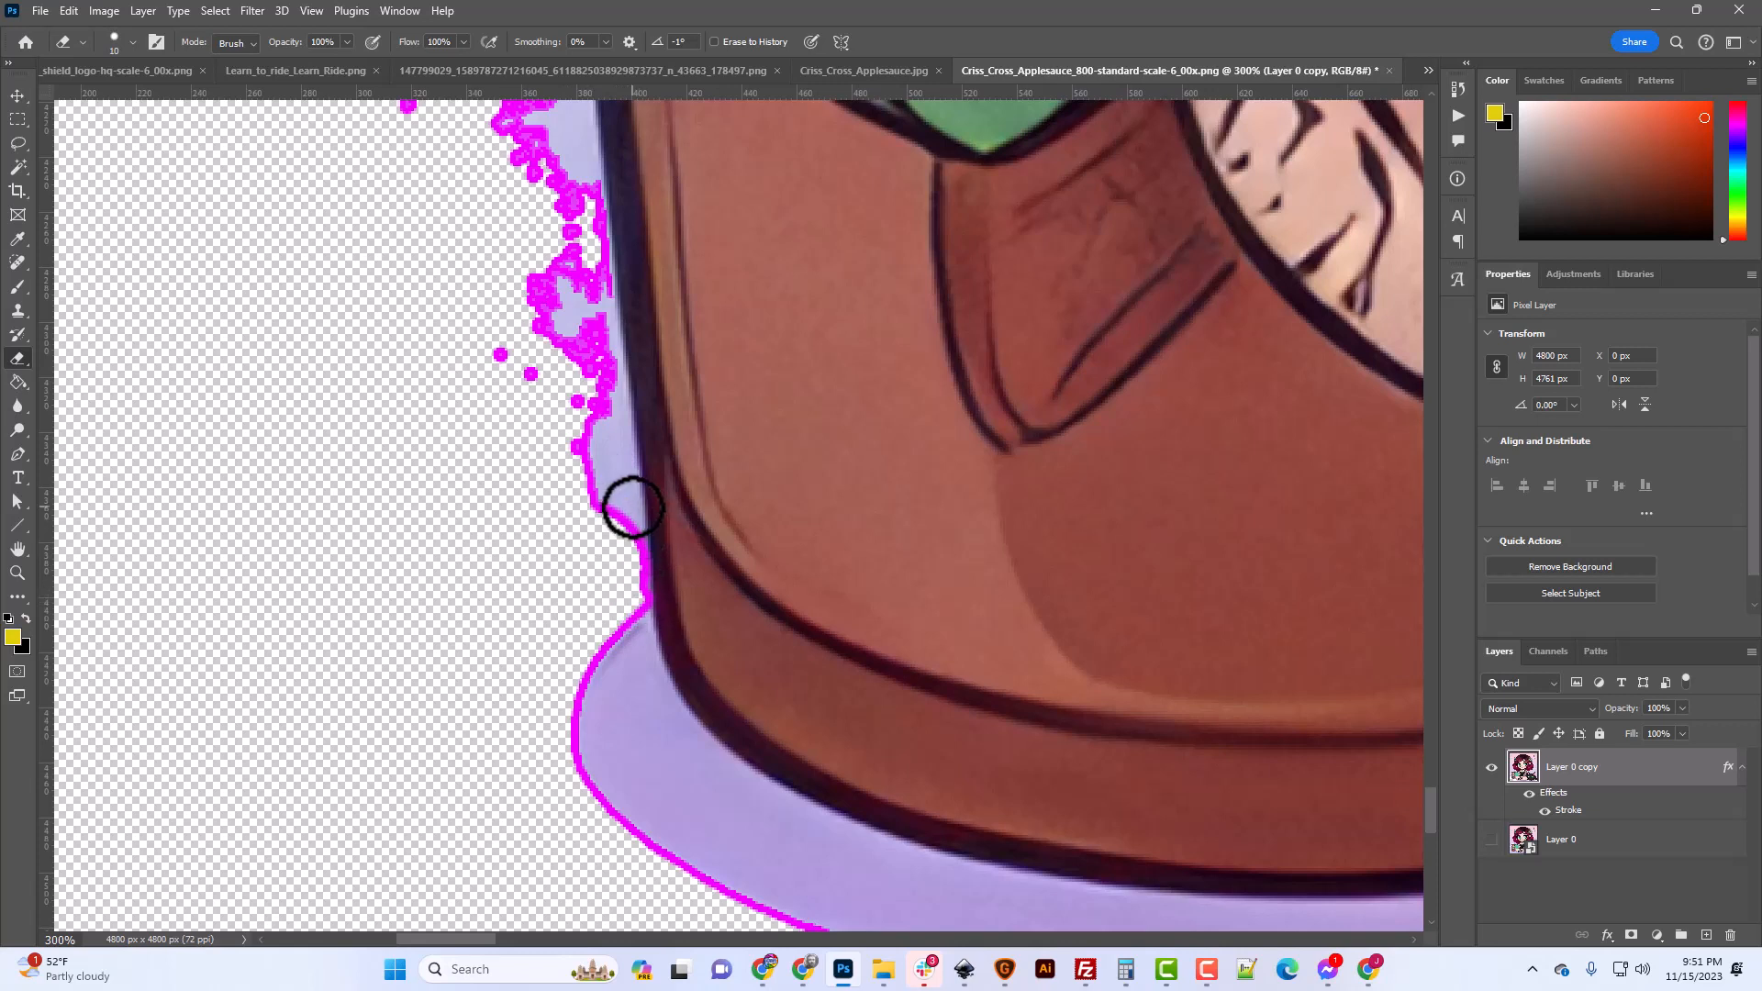
mouse_move(631, 502)
mouse_down()
mouse_move(639, 592)
mouse_move(627, 477)
mouse_move(613, 582)
mouse_up()
Examine the purple shadow and remaining fringe around the black cat's paws at the artwork's lower-right corner.
key(ctrl+minus)
key(ctrl+minus)
key(ctrl+minus)
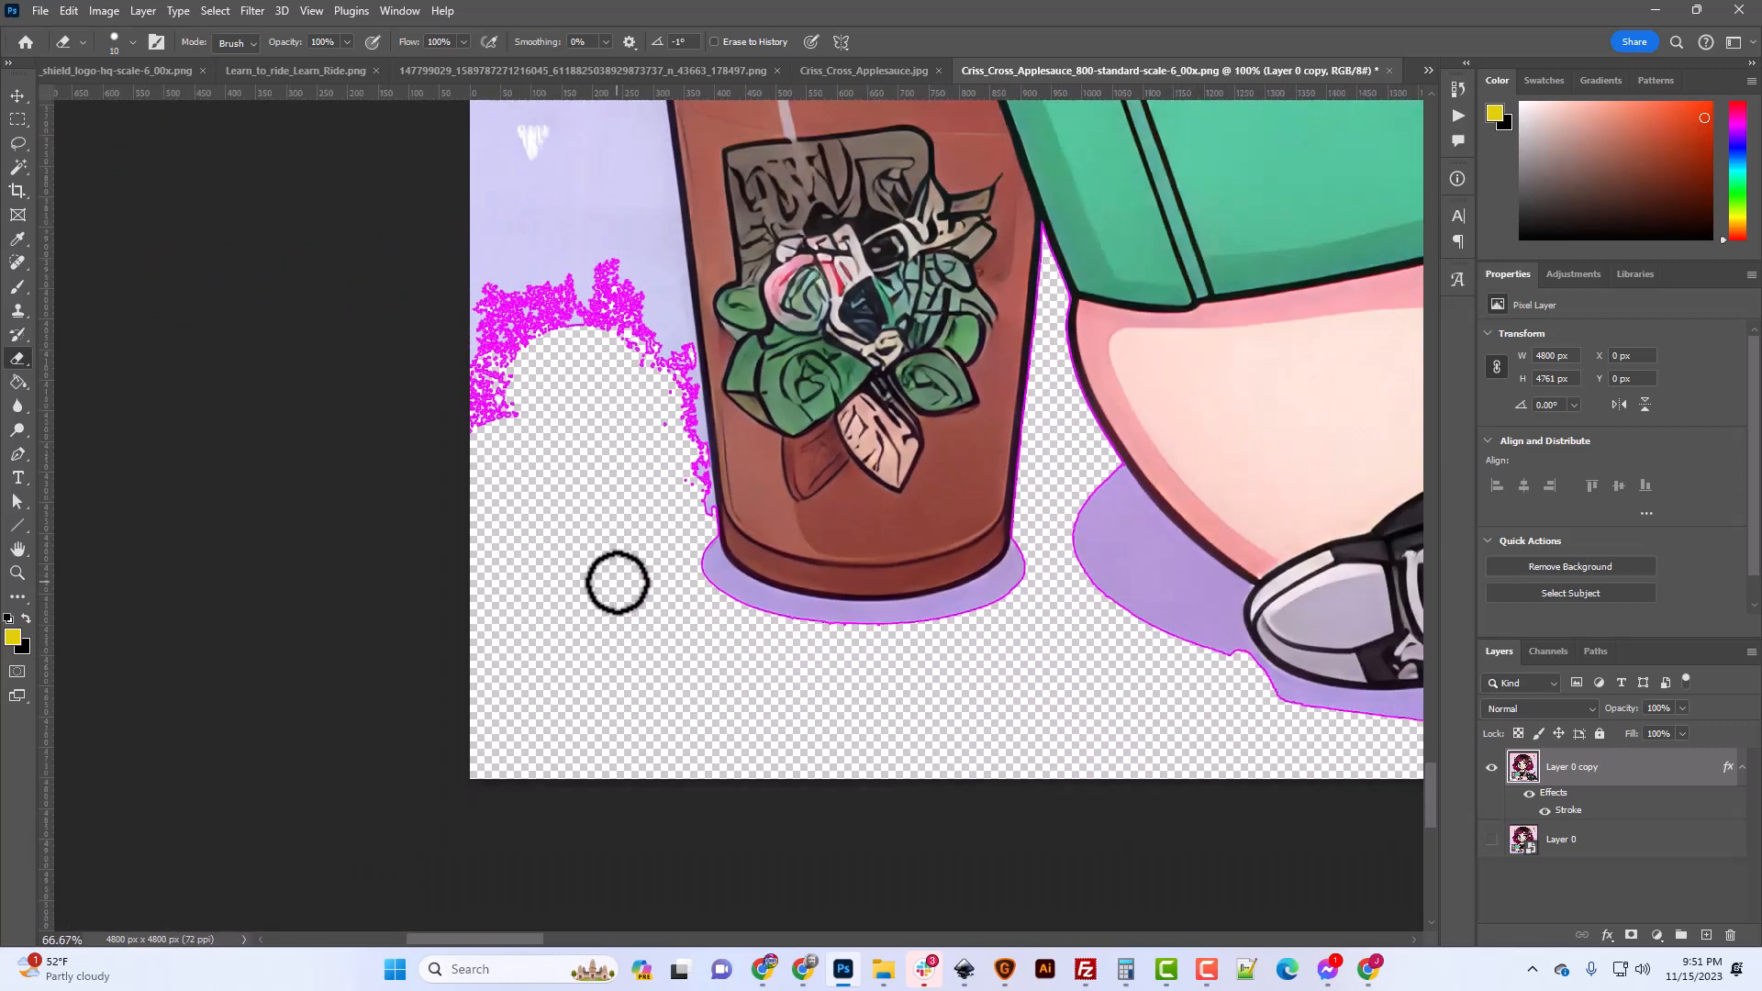
key(ctrl+minus)
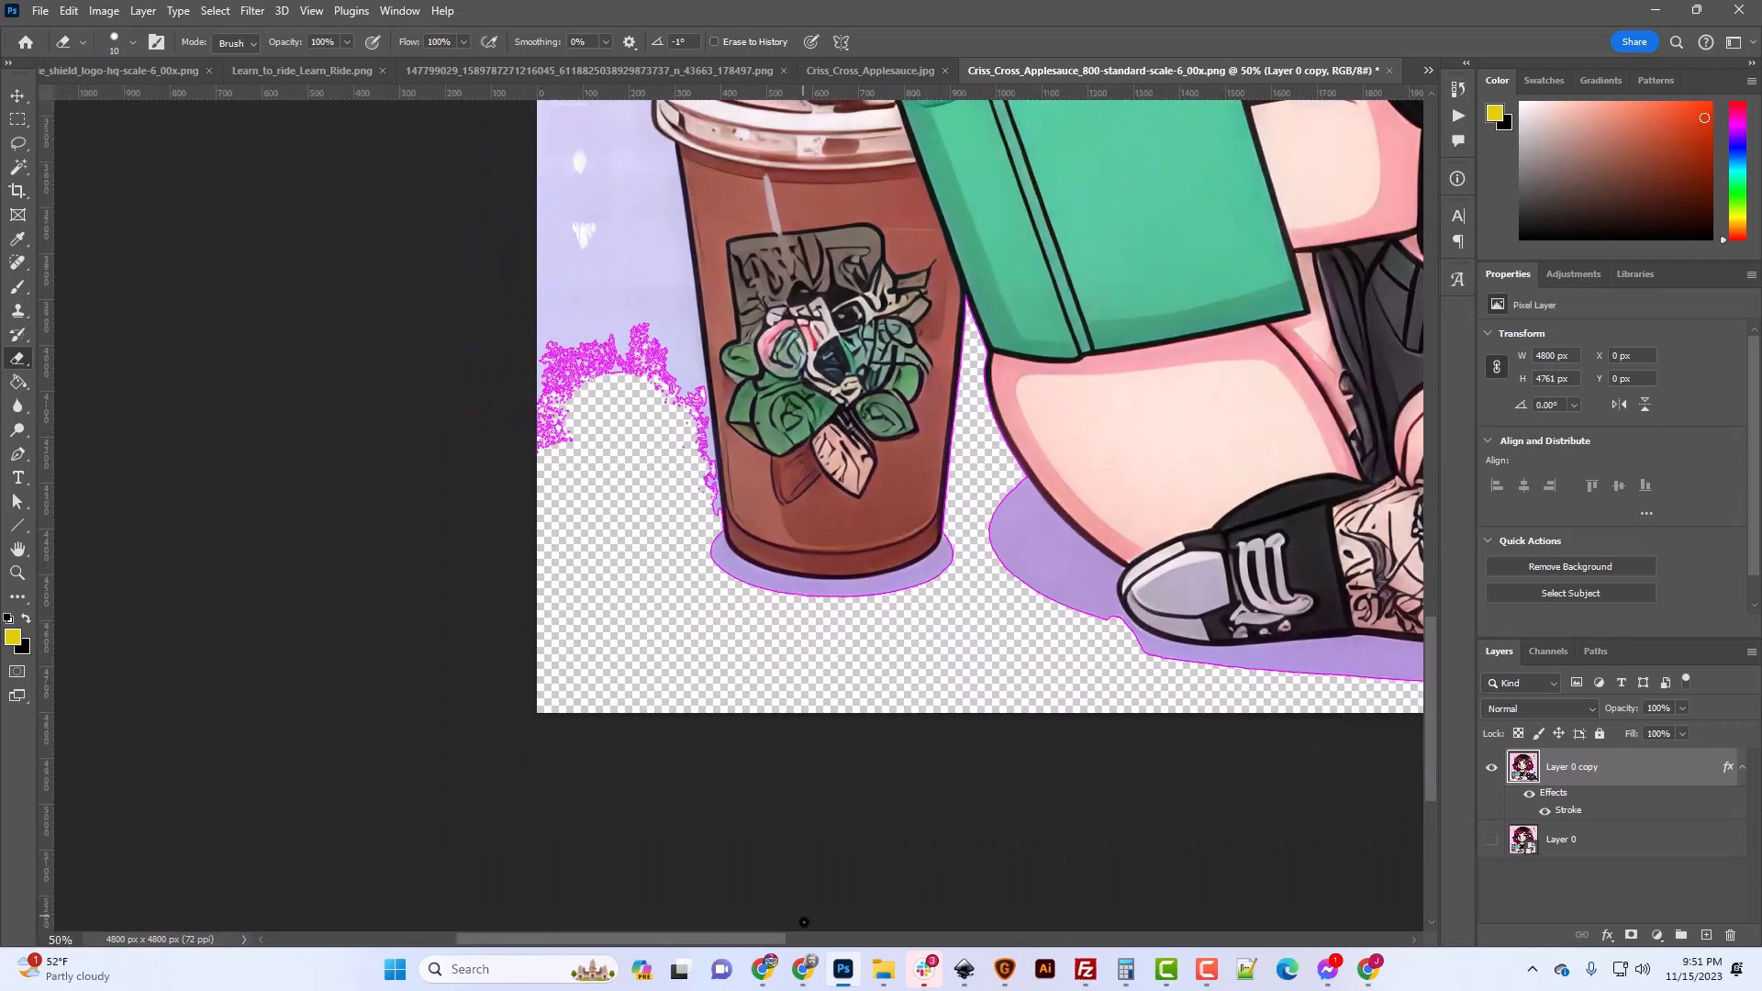
drag(778, 950, 1230, 971)
scroll(1100, 728, down, 3)
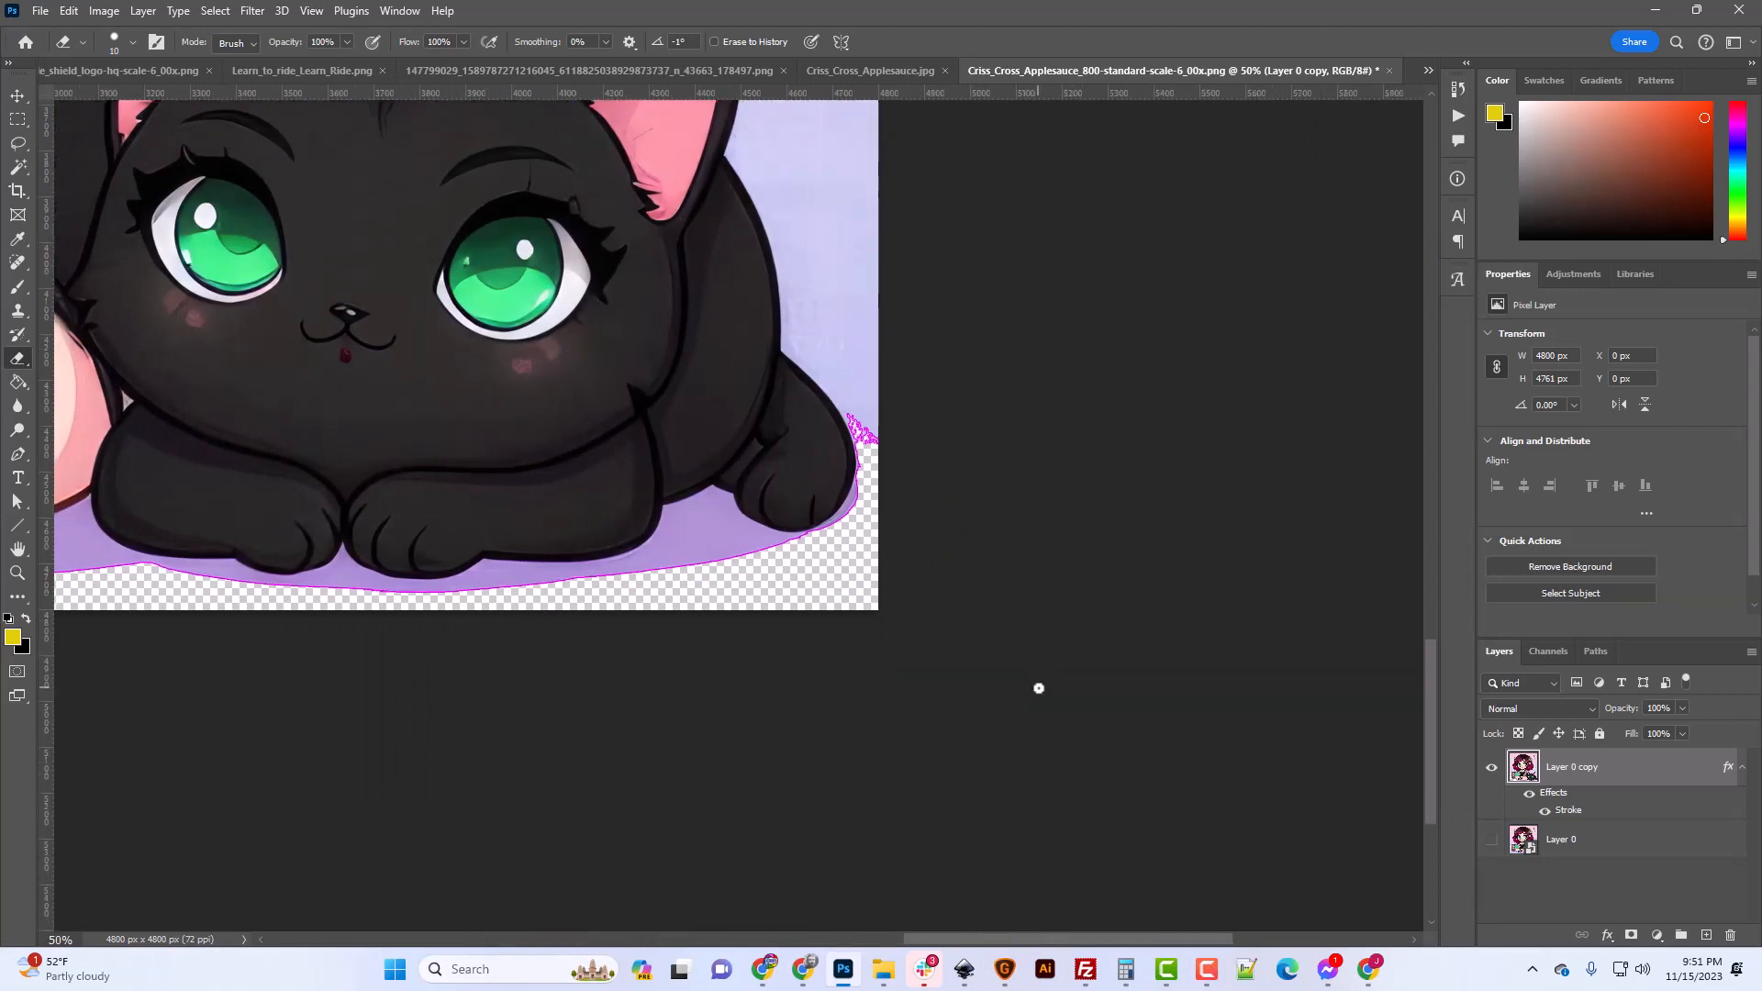
key(ctrl+plus)
key(ctrl+plus)
key(ctrl+plus)
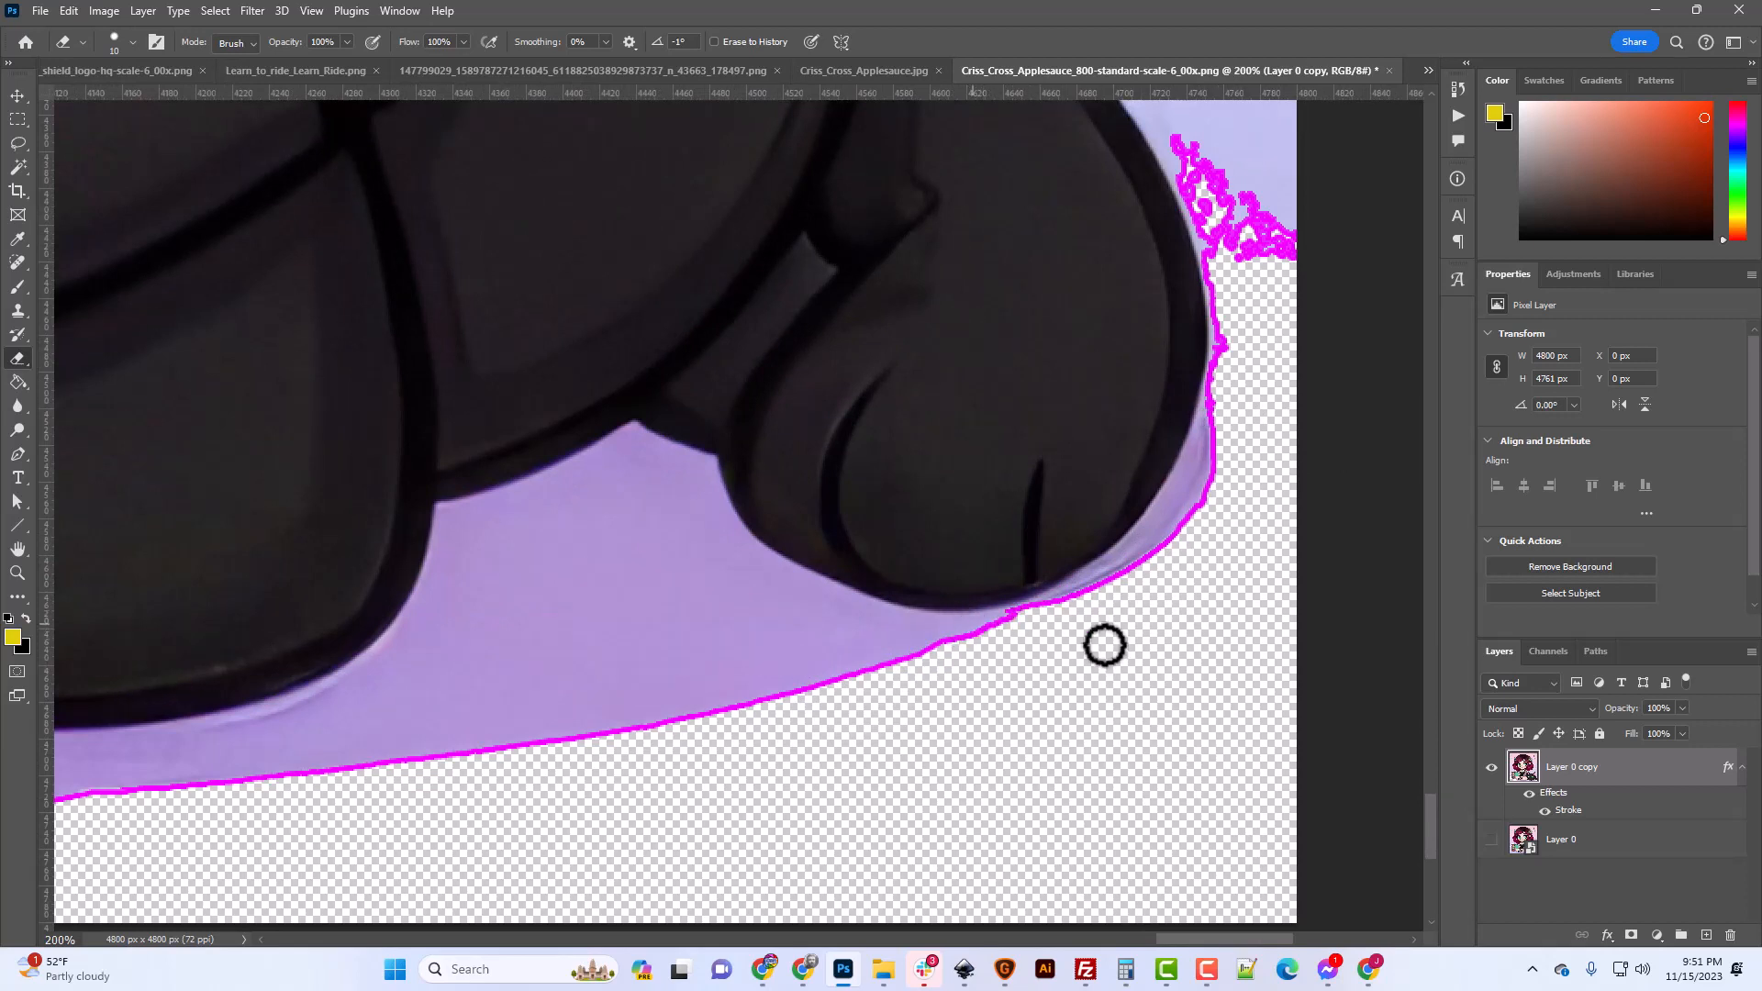
scroll(1227, 550, up, 3)
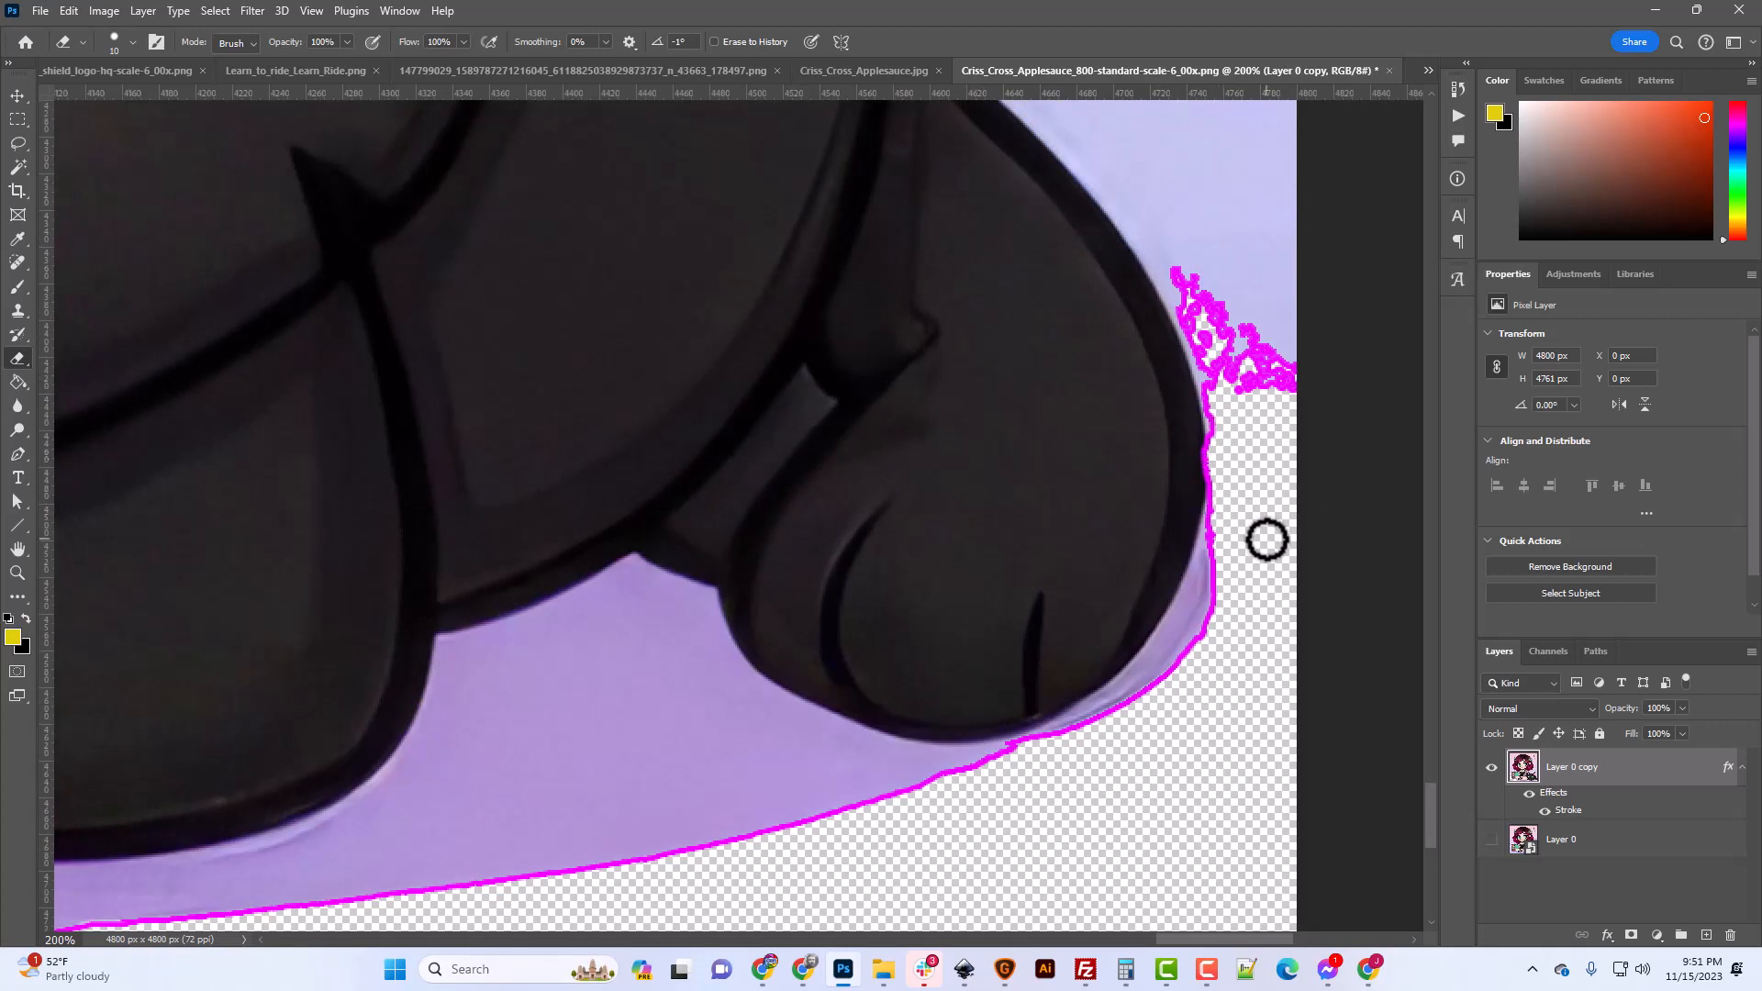
key(ctrl+minus)
key(ctrl+minus)
key(ctrl+minus)
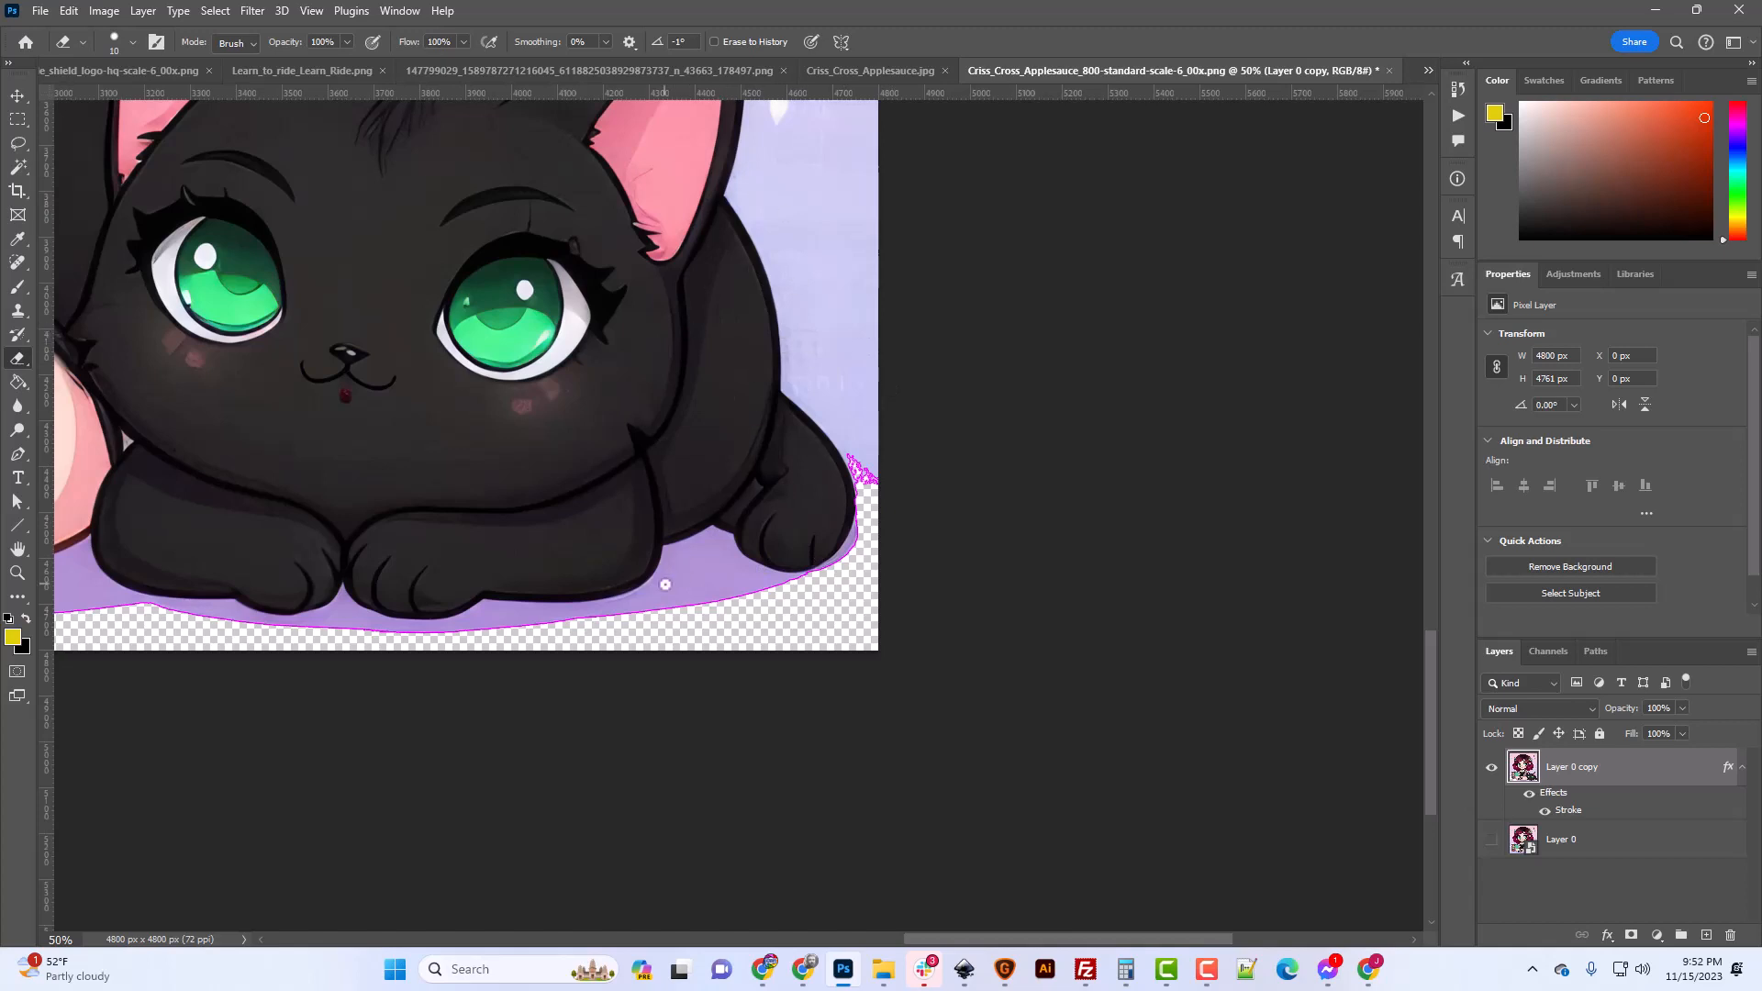
Select the lilac background around the character and cup using the Magic Wand with a tolerance of 80.
scroll(745, 561, up, 4)
scroll(632, 855, down, 2)
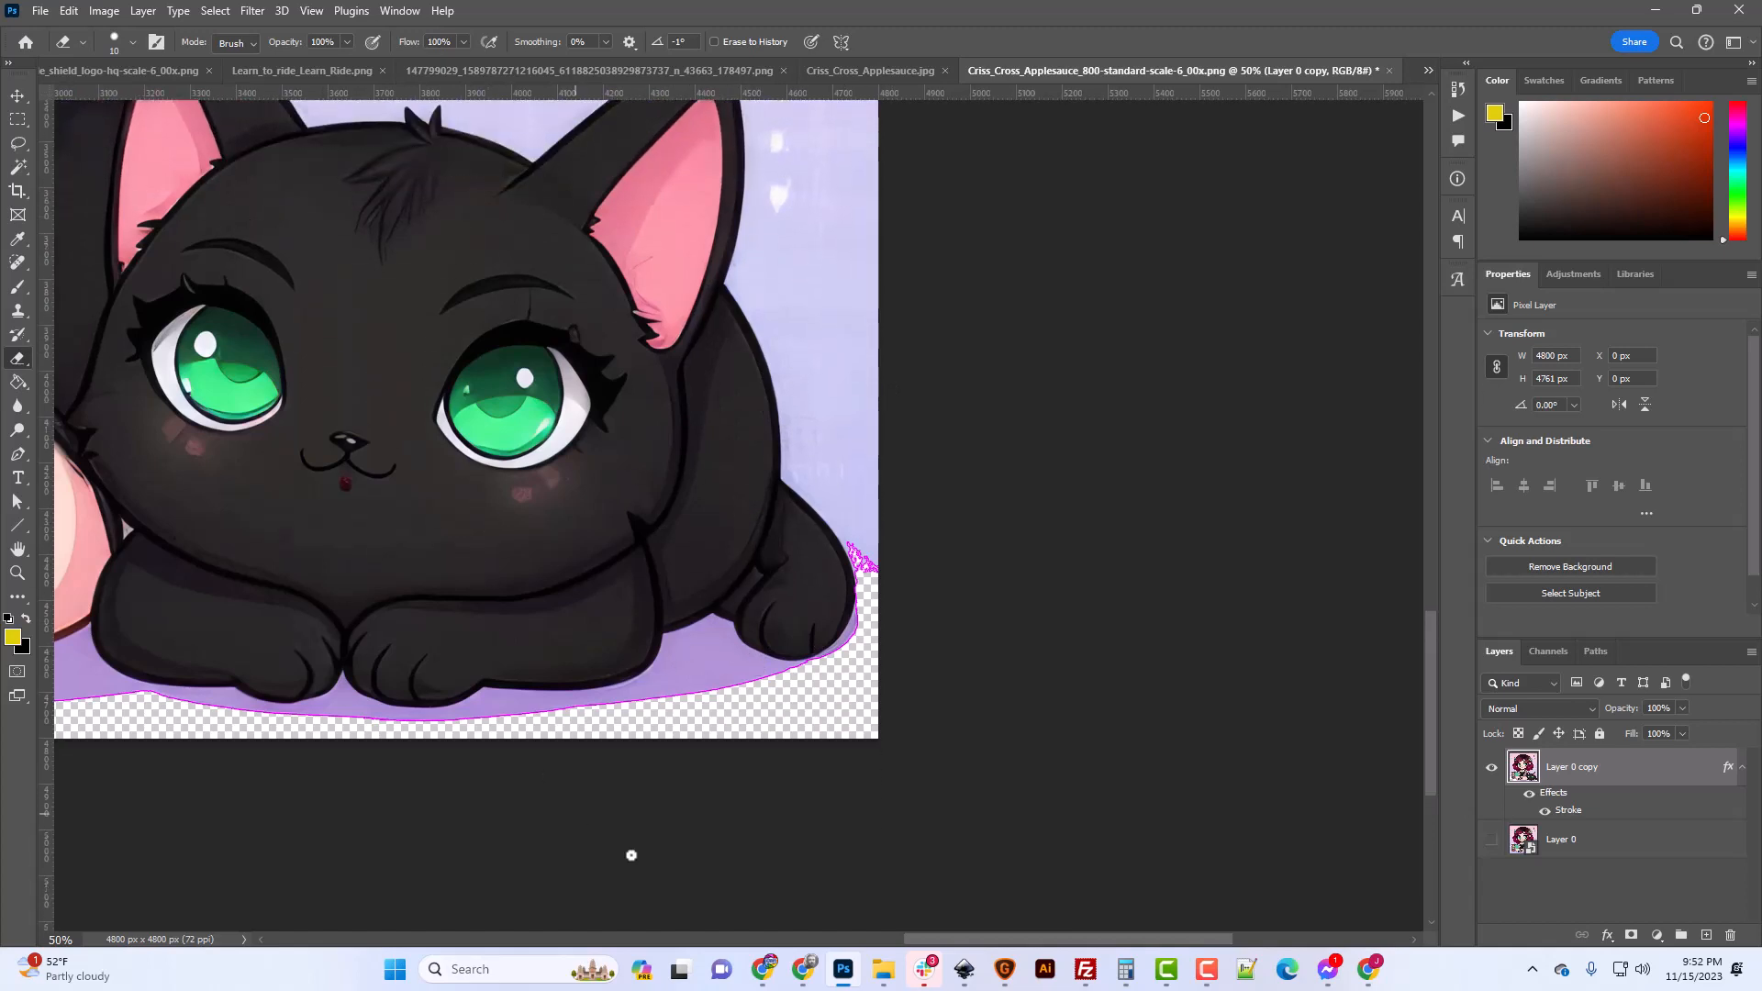
drag(974, 945, 872, 945)
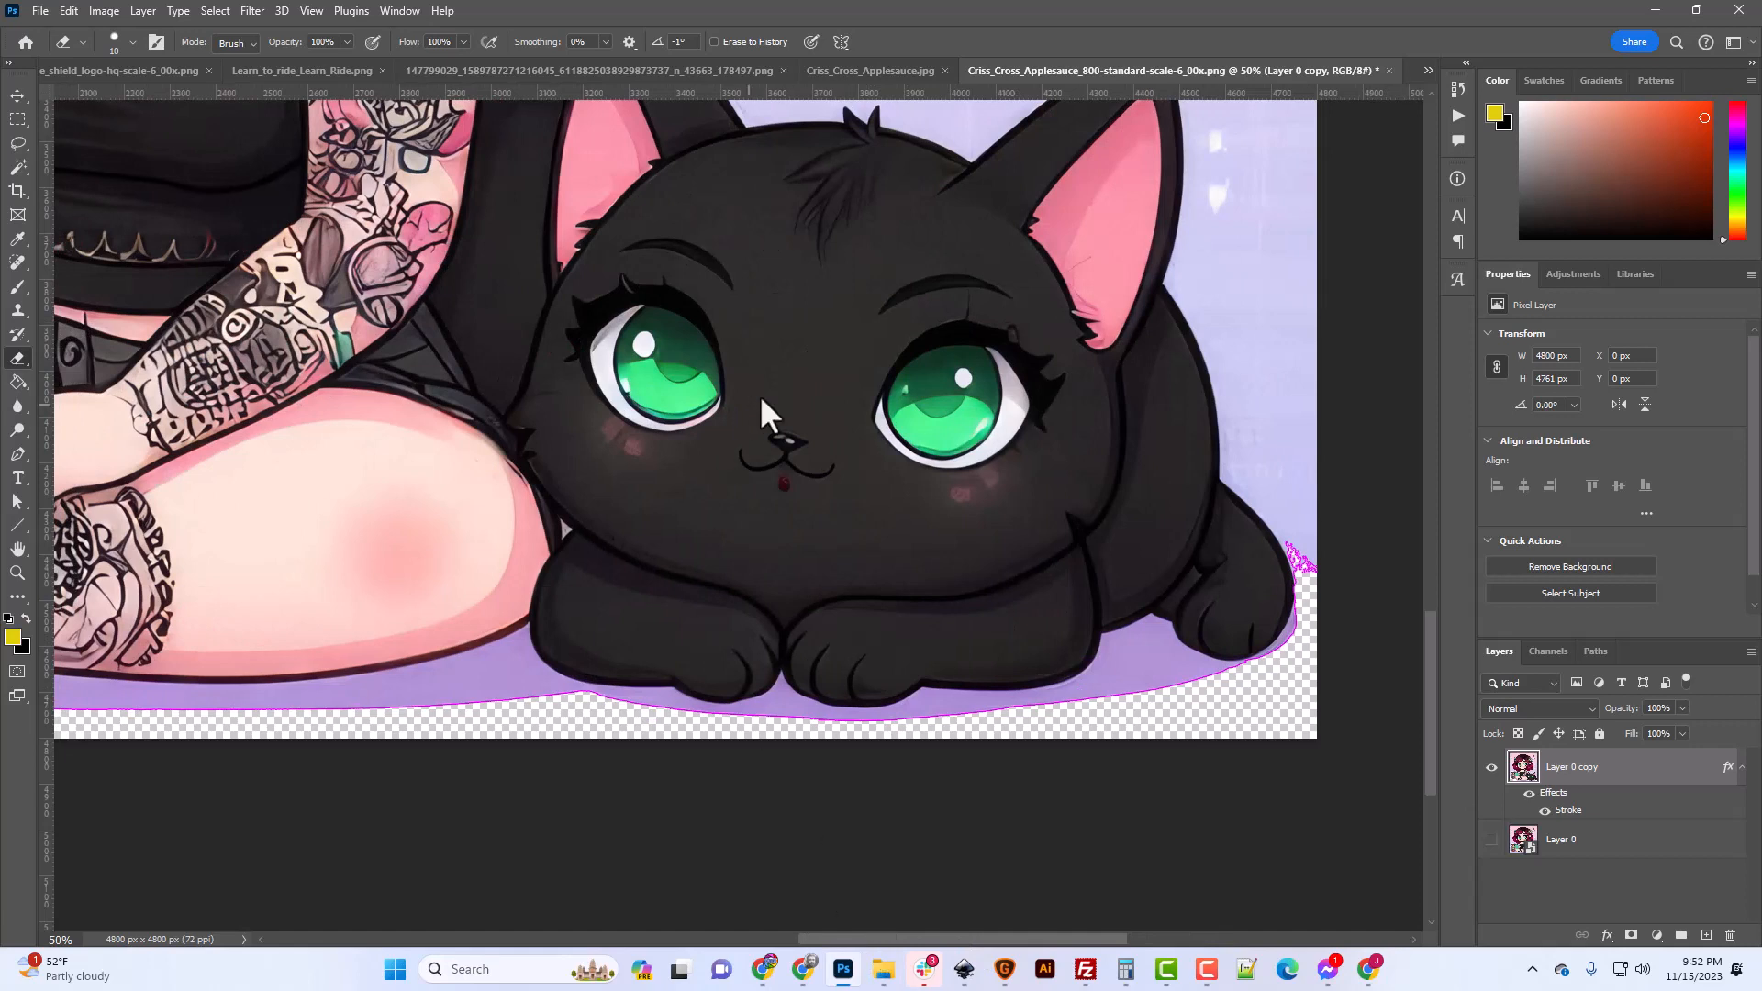
scroll(760, 395, up, 3)
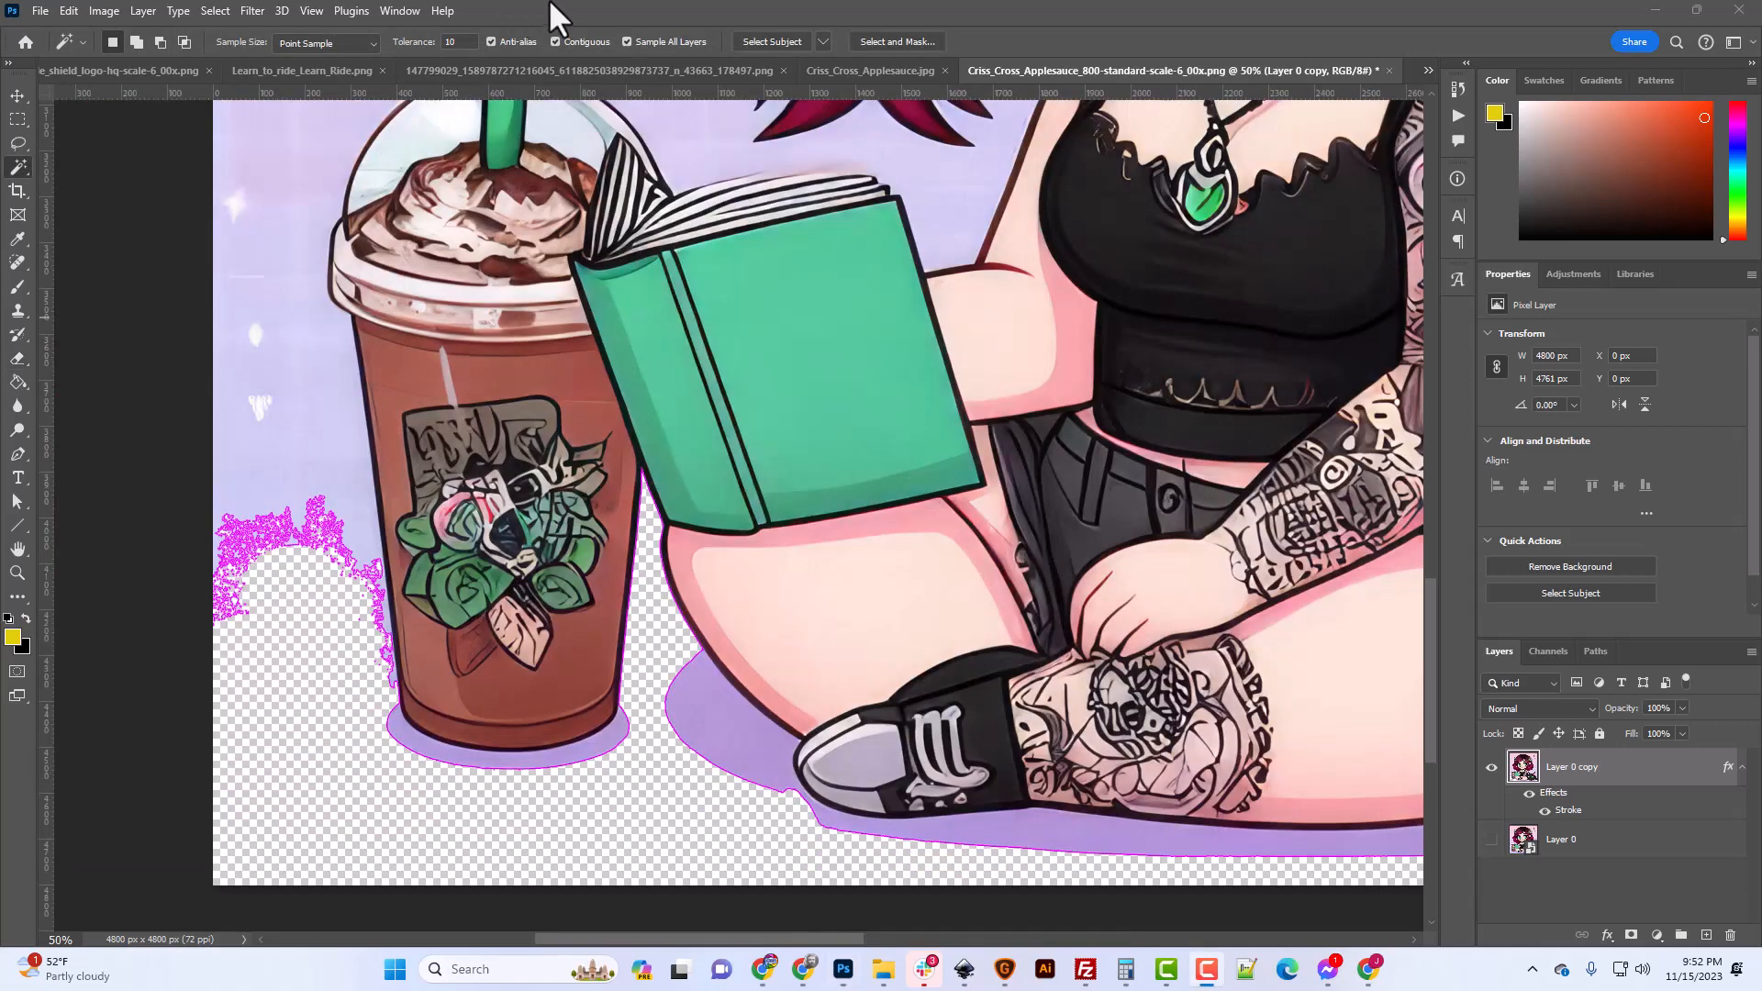
click(555, 14)
scroll(353, 519, down, 2)
key(ctrl+plus)
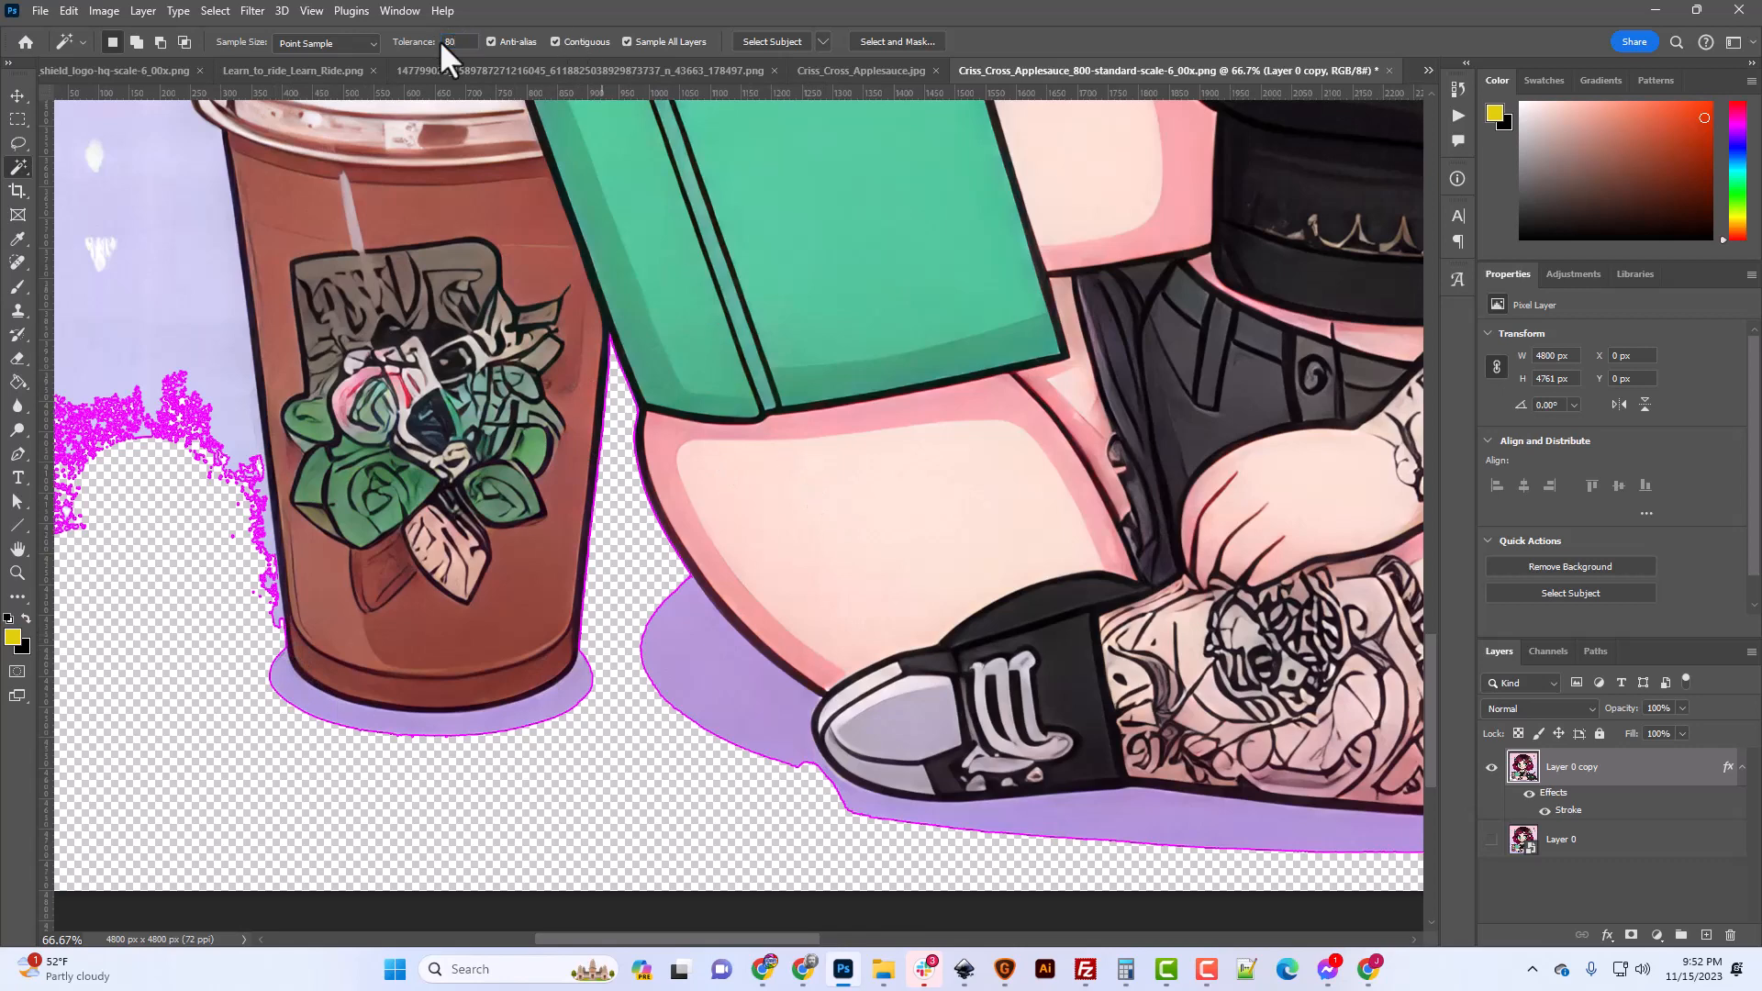
scroll(401, 767, down, 2)
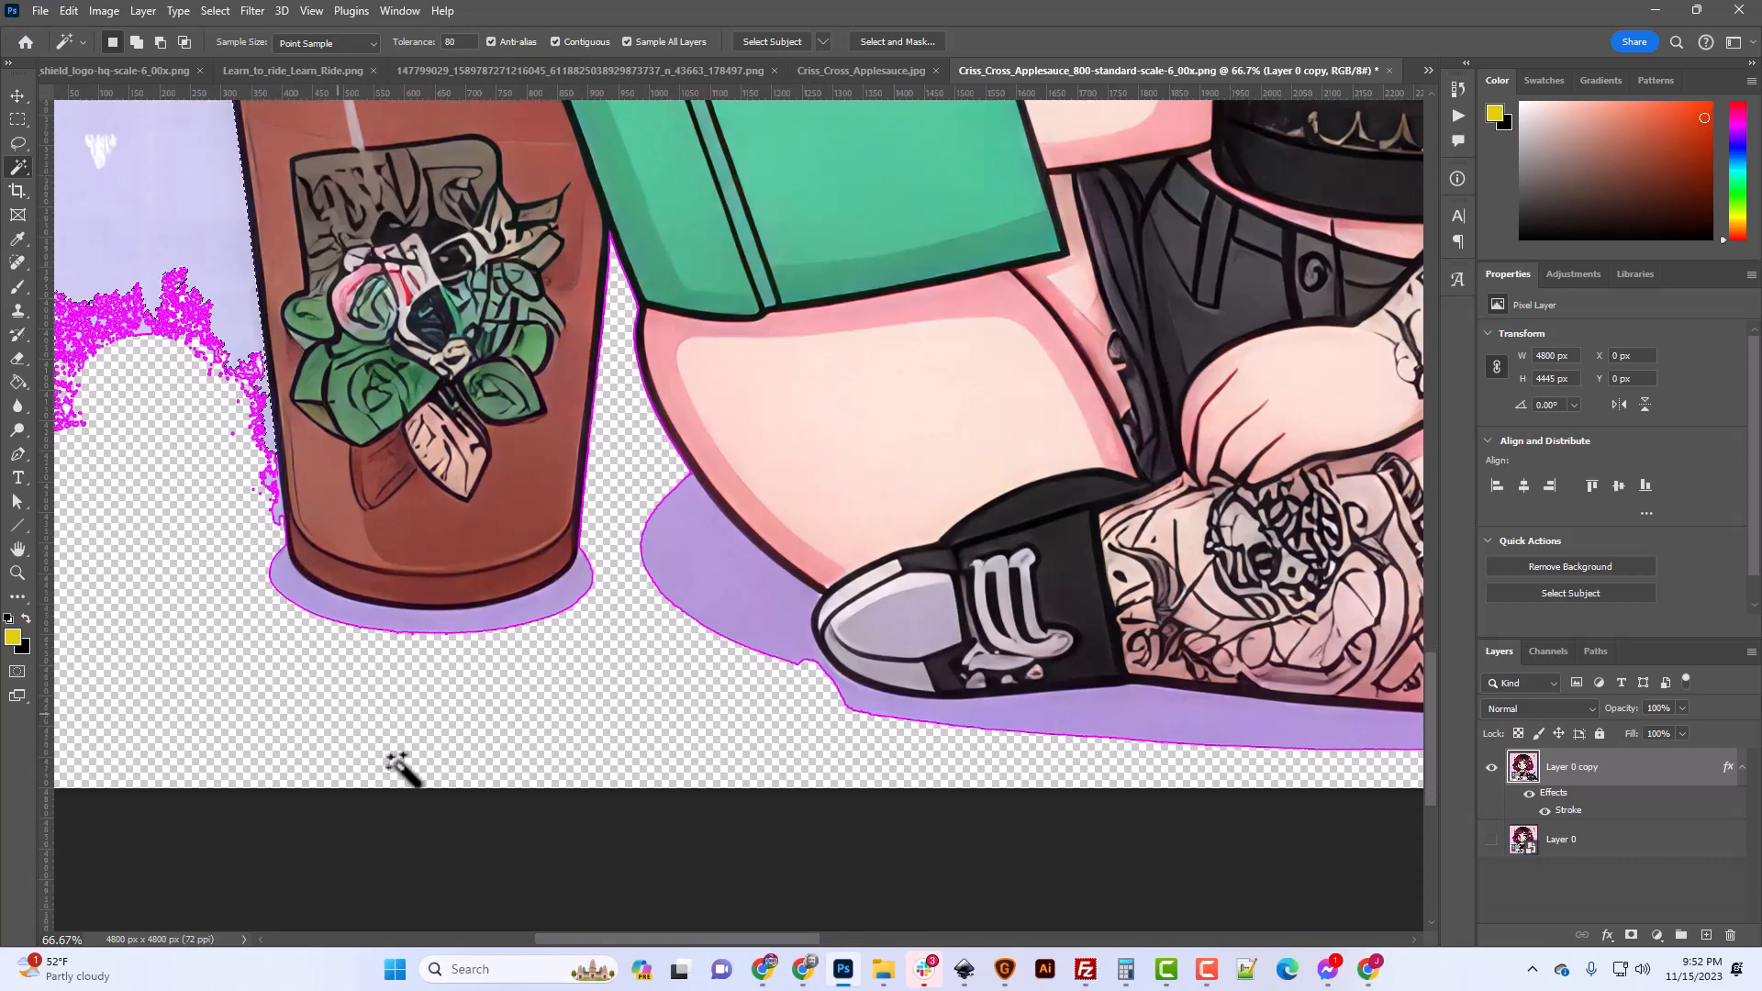
Add the leftover lilac strip beside the cup's lower-left outline to the selection and hide the layer's Stroke effect.
drag(642, 932, 595, 934)
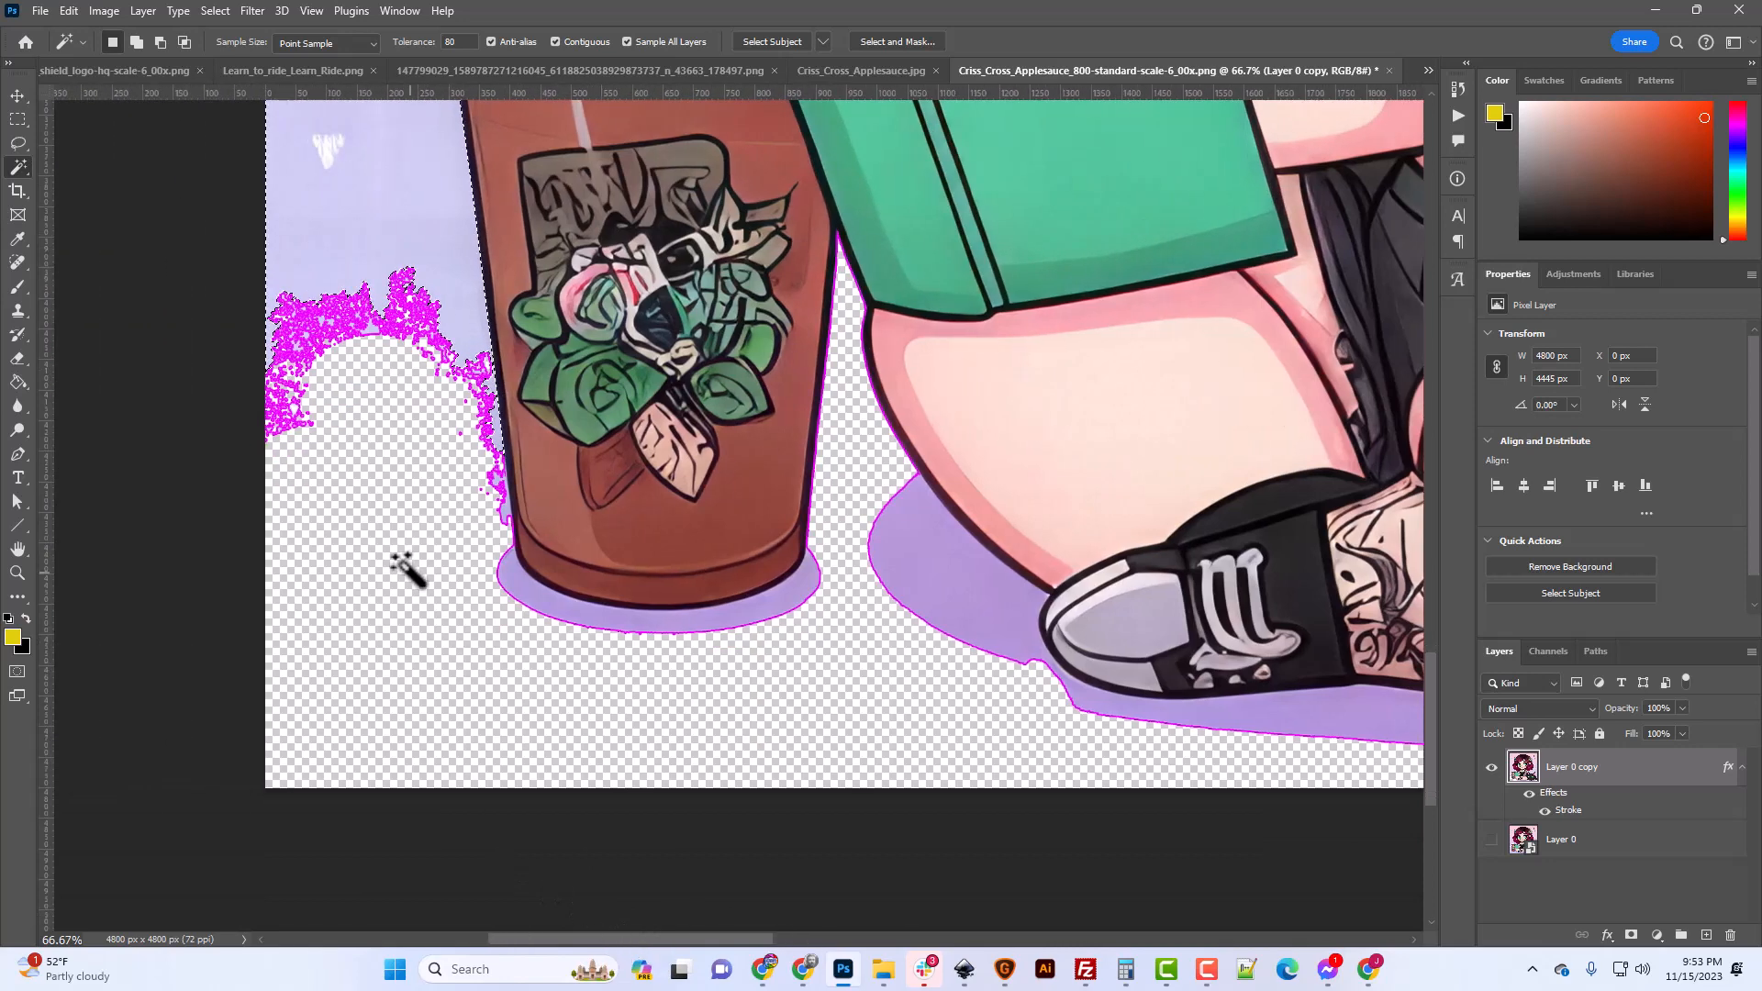
scroll(401, 563, up, 1)
scroll(404, 569, up, 2)
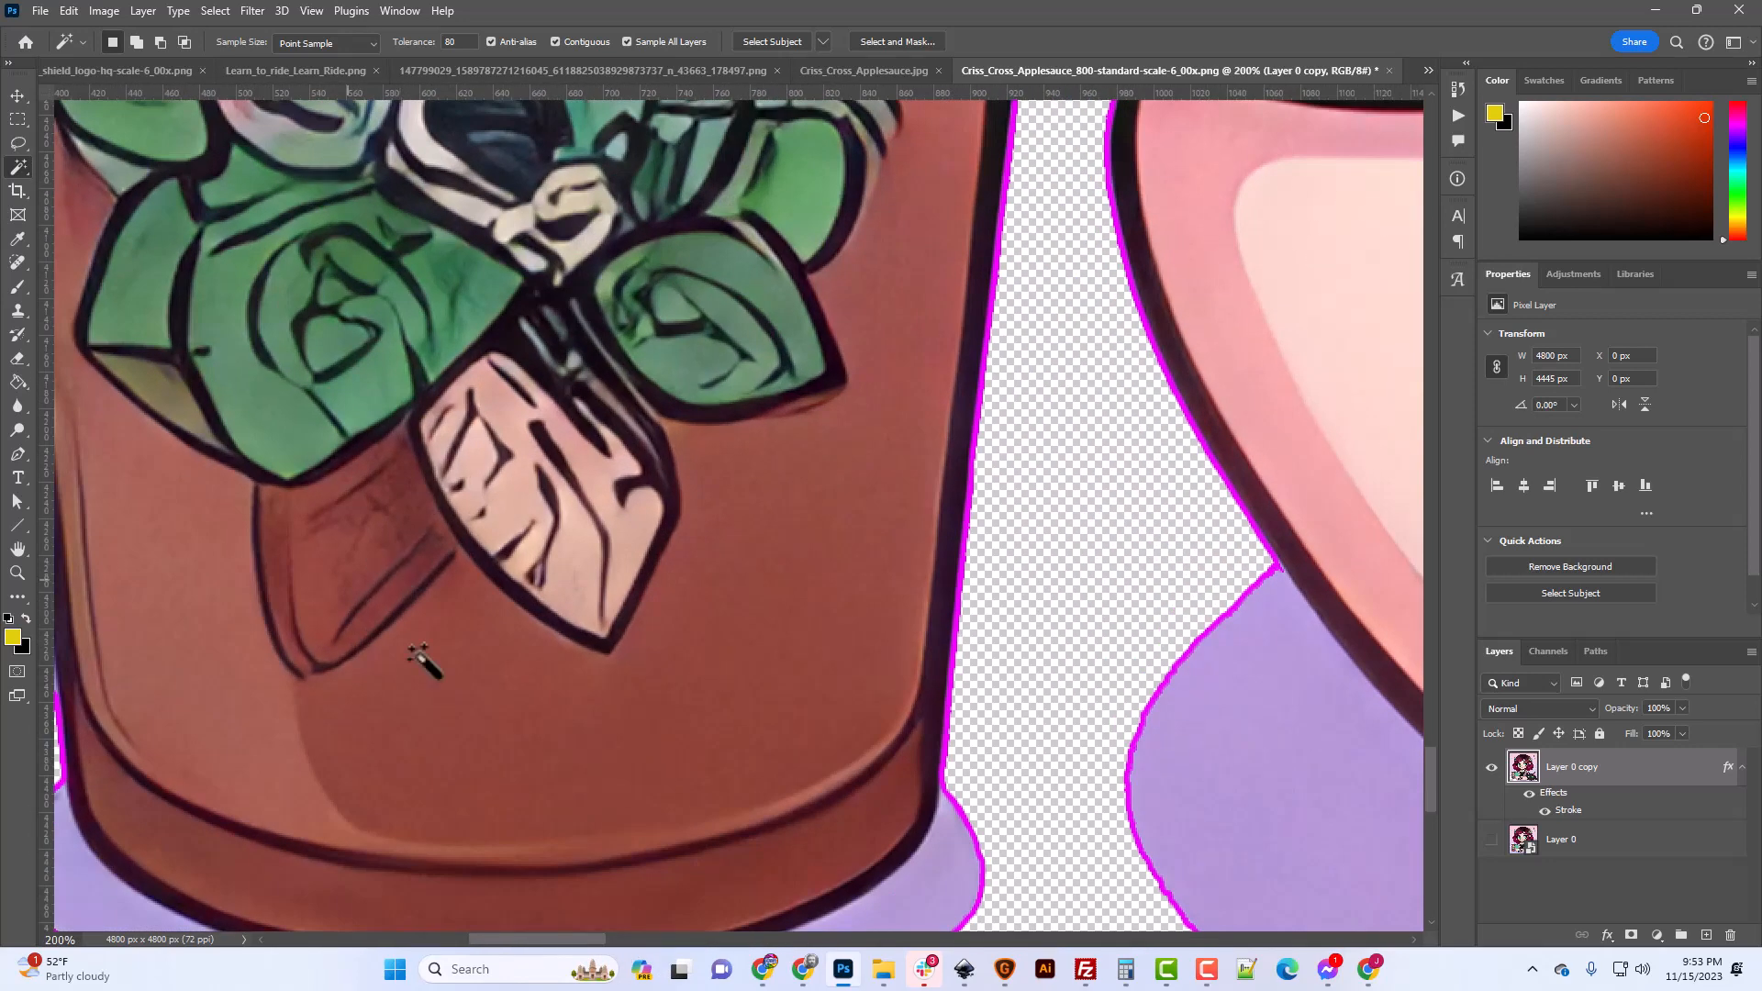
drag(581, 939, 524, 939)
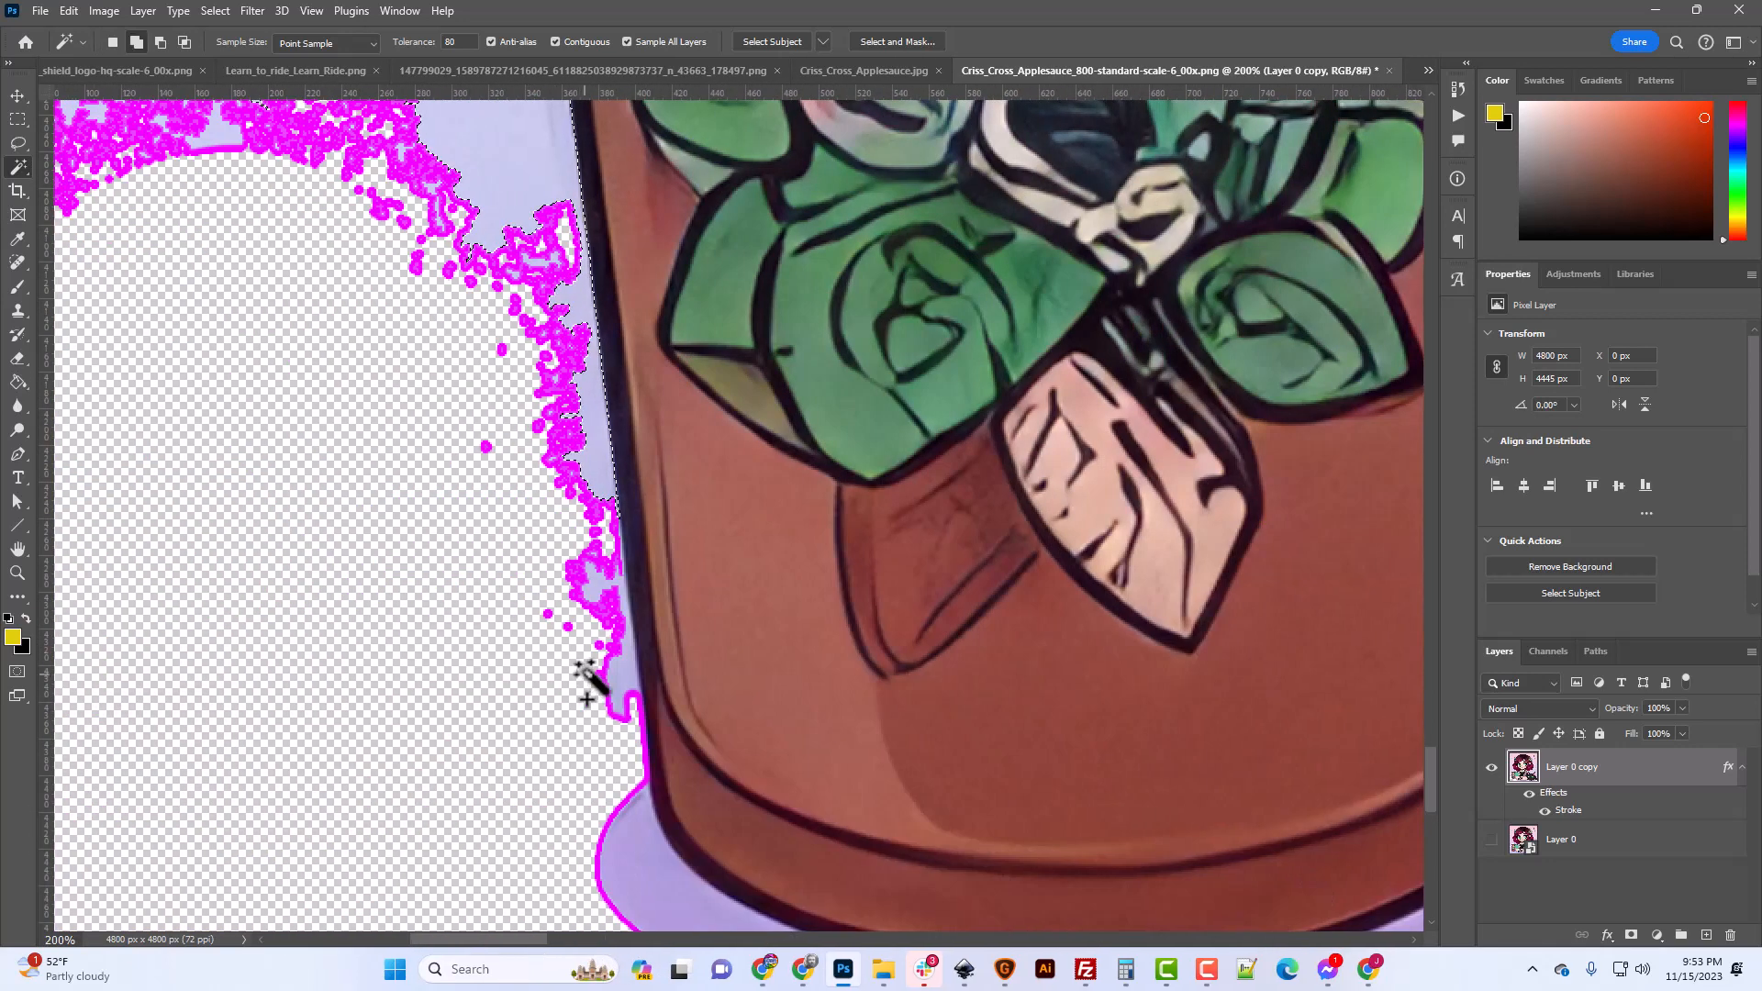
shift+click(623, 679)
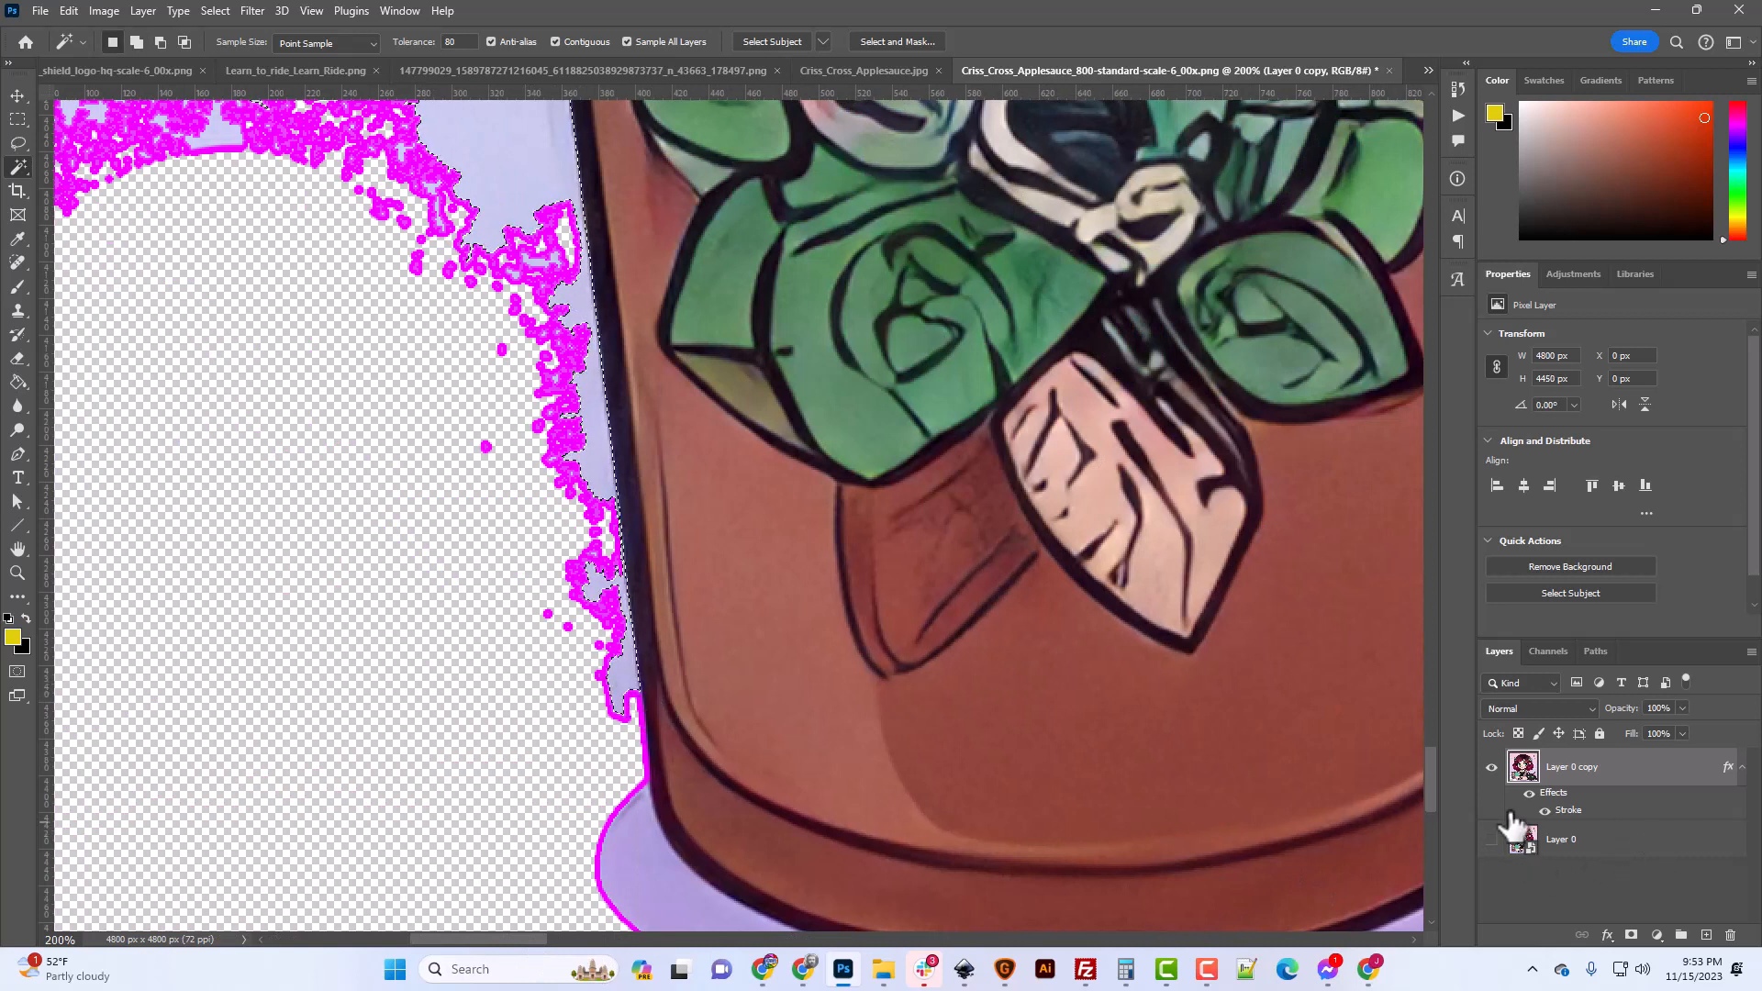
click(1544, 812)
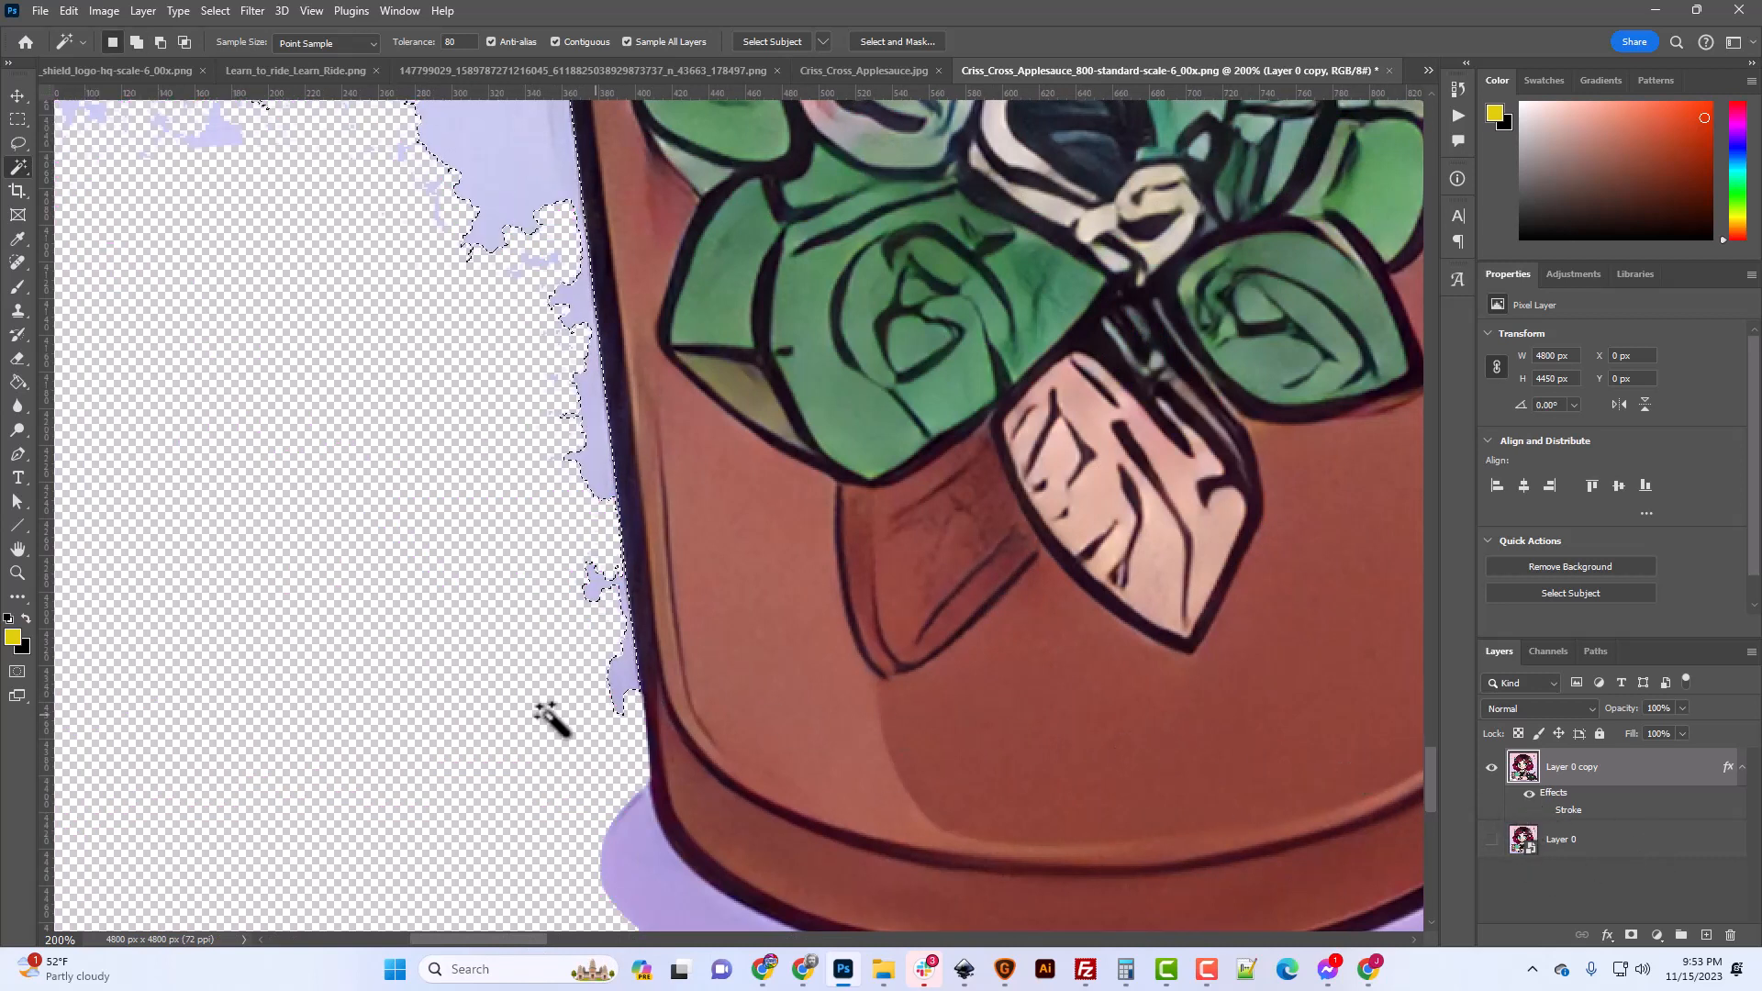
Examine the selection edge along the cup, lid, straw, lower hair tips and the open book's pages.
scroll(546, 719, up, 2)
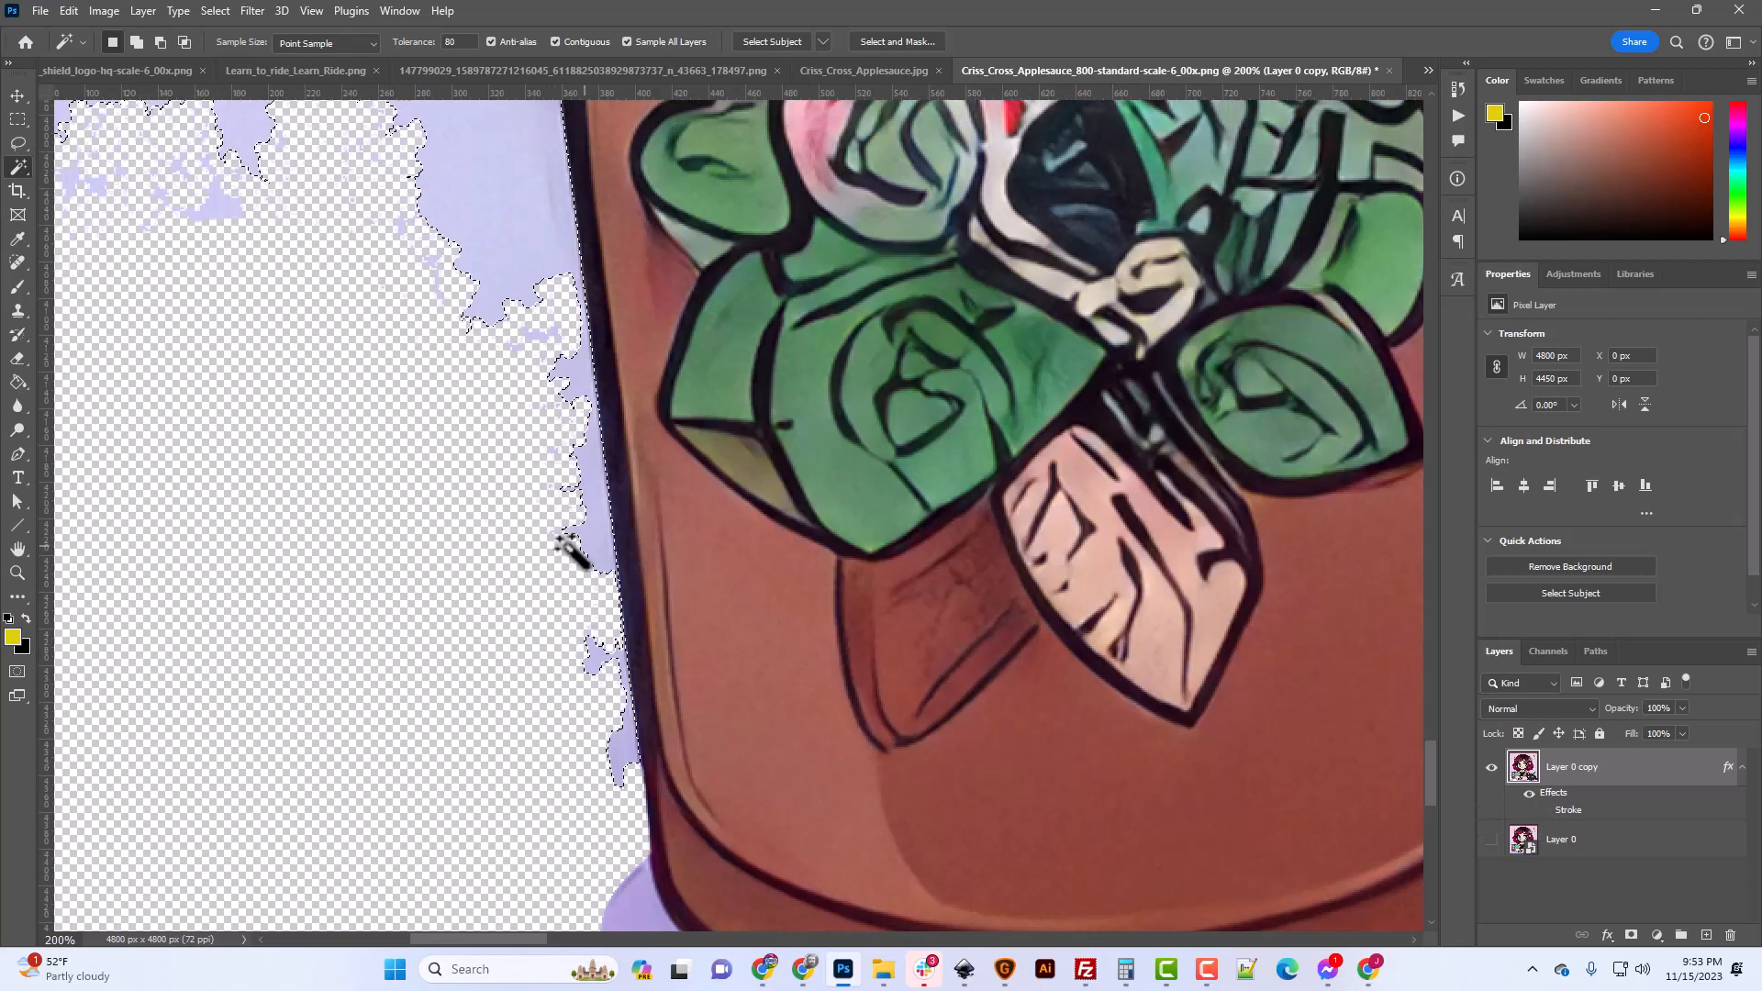
scroll(523, 596, up, 7)
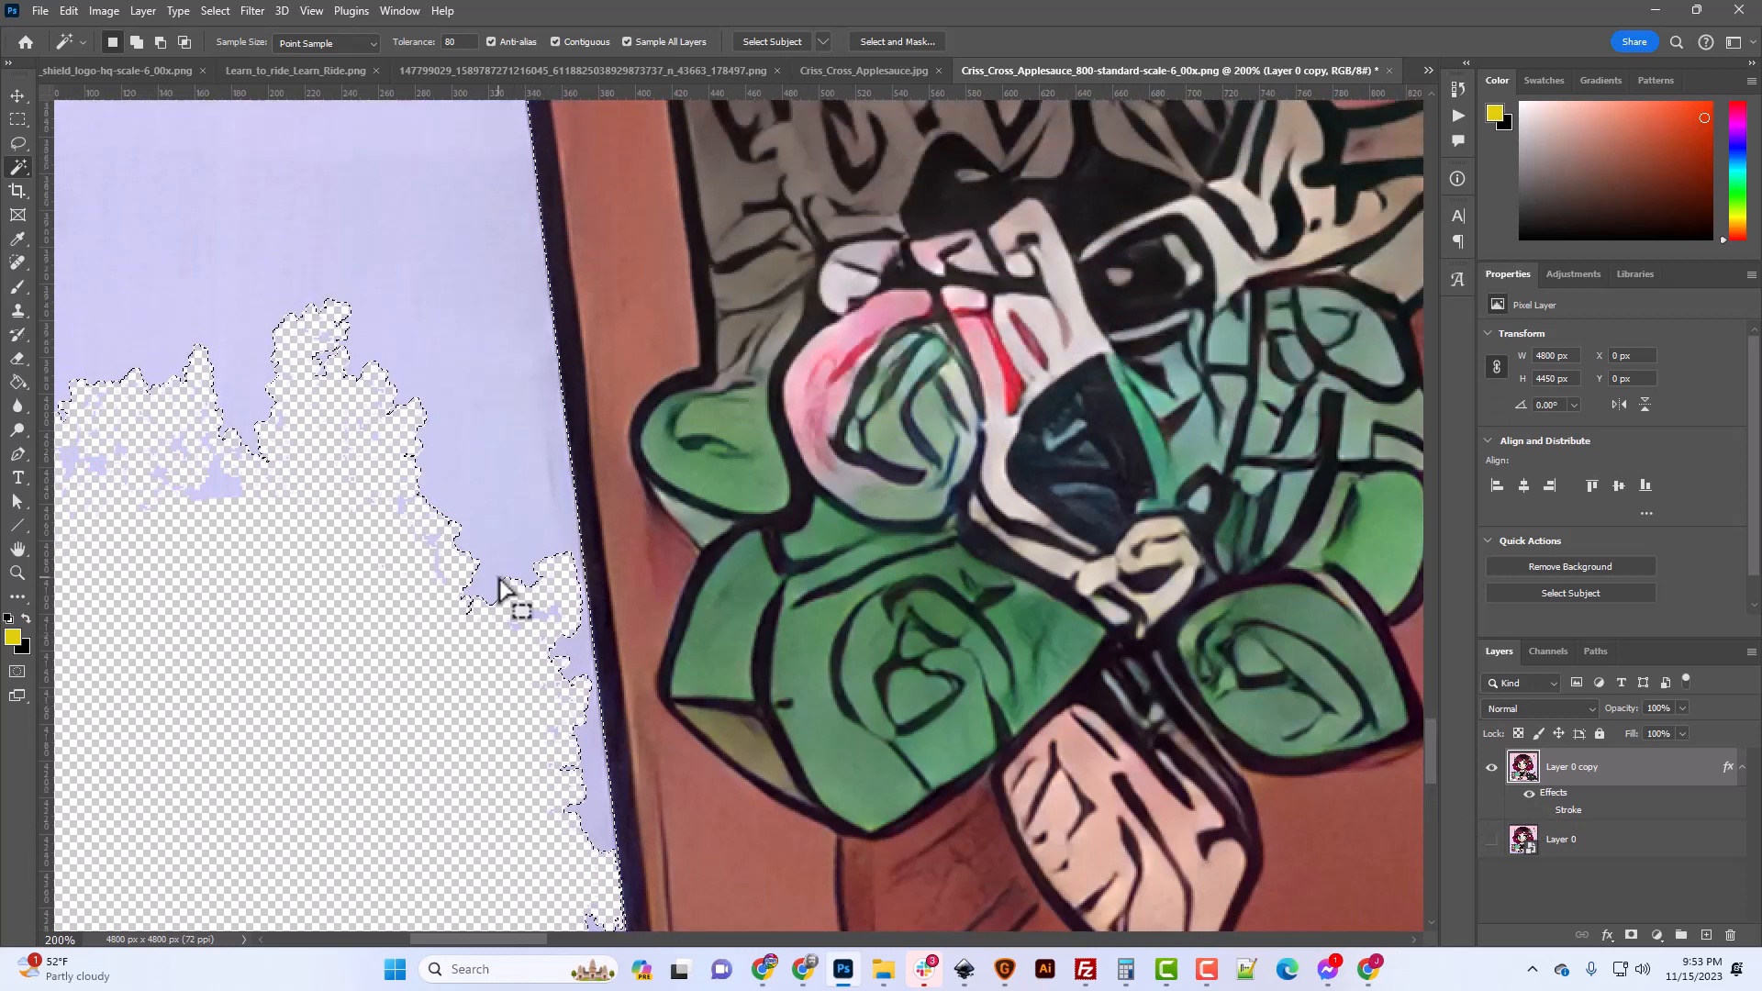
scroll(500, 587, up, 12)
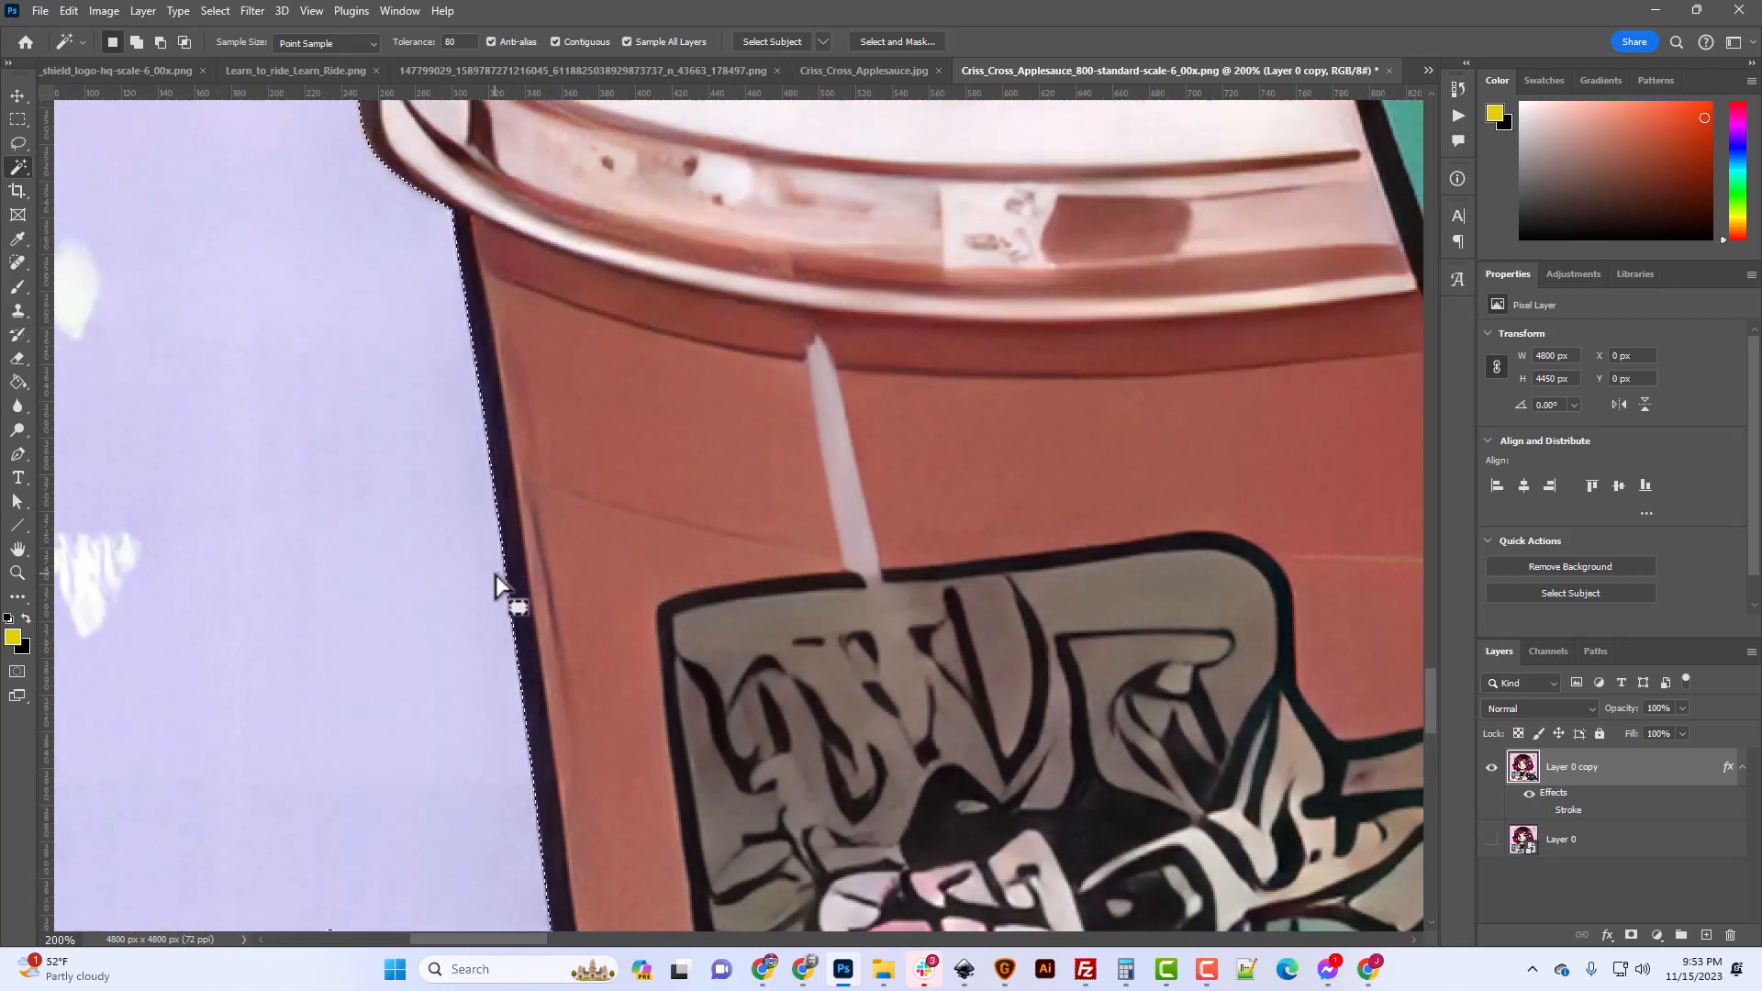
scroll(496, 575, up, 15)
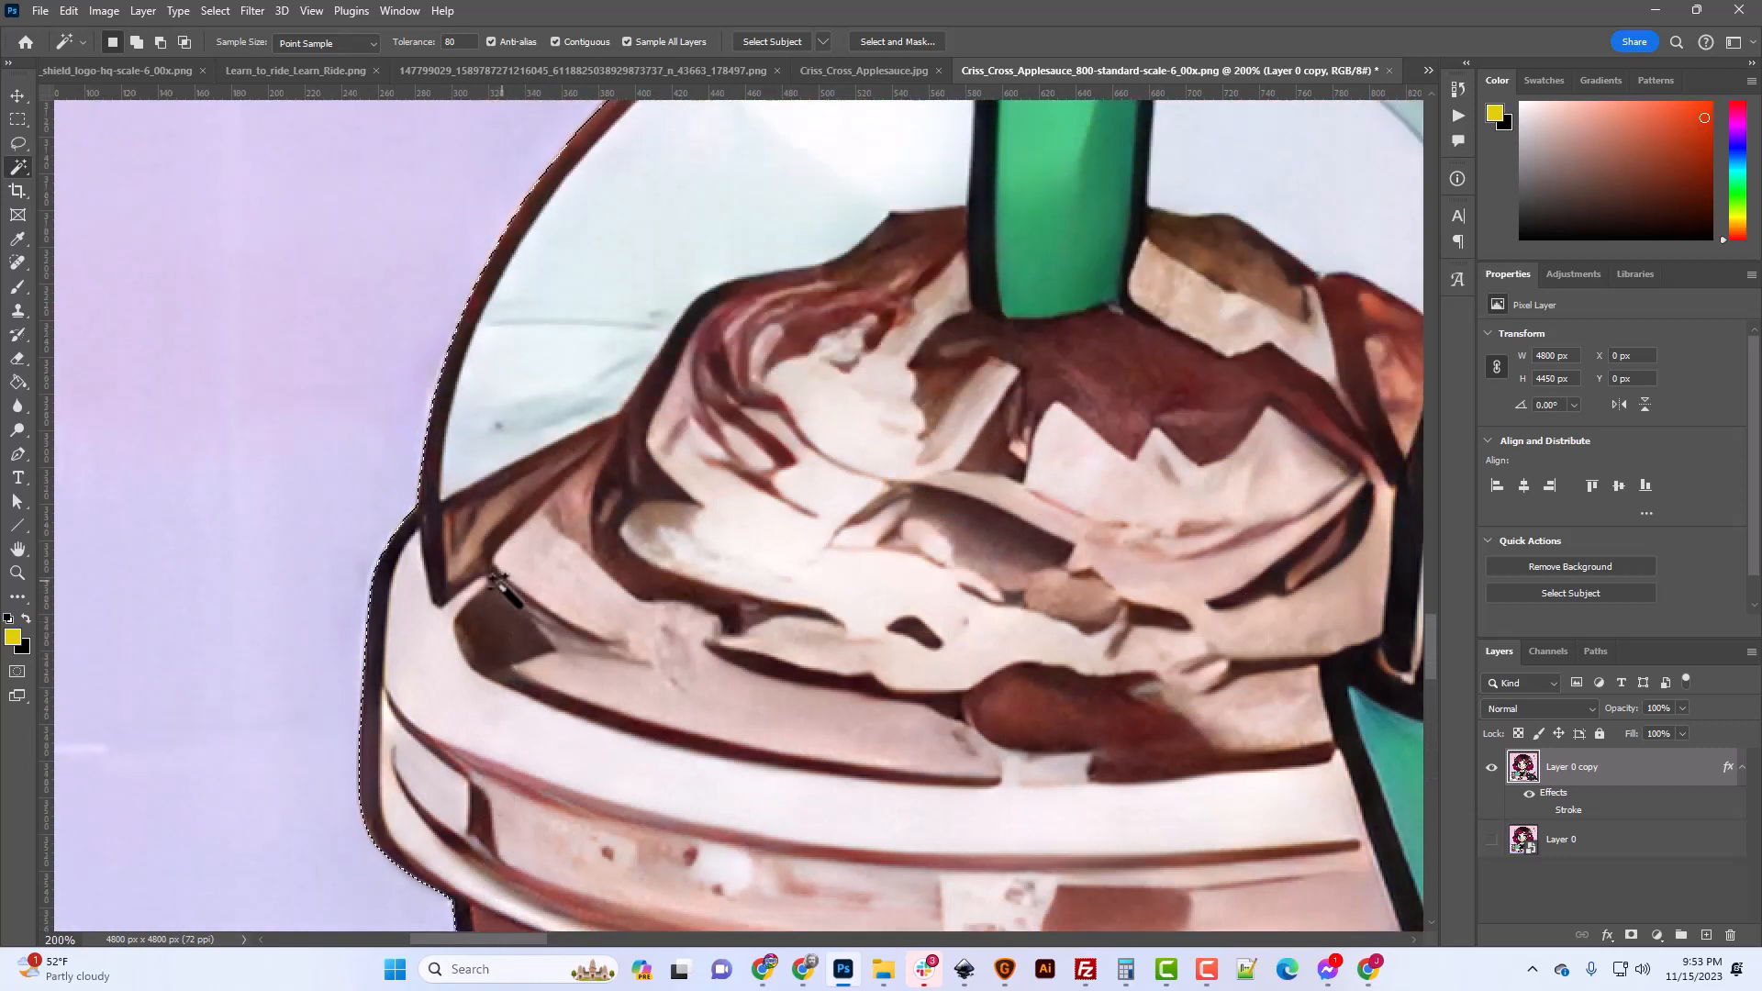
scroll(500, 590, up, 15)
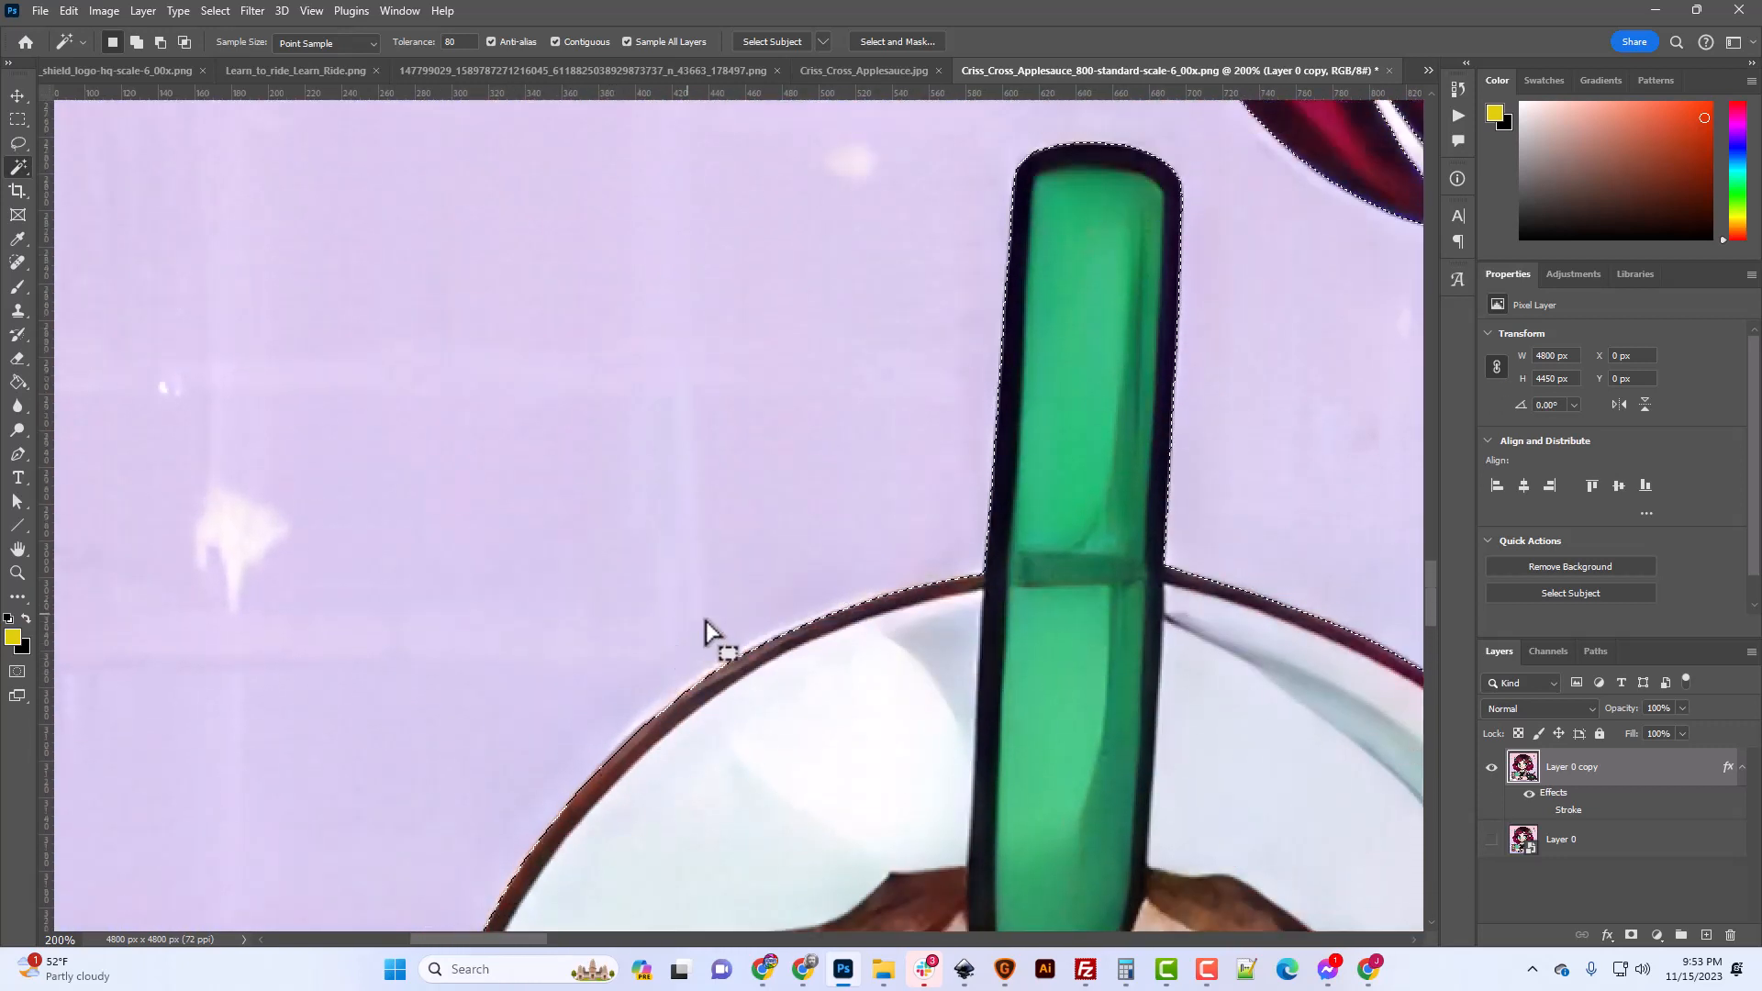
scroll(706, 633, up, 10)
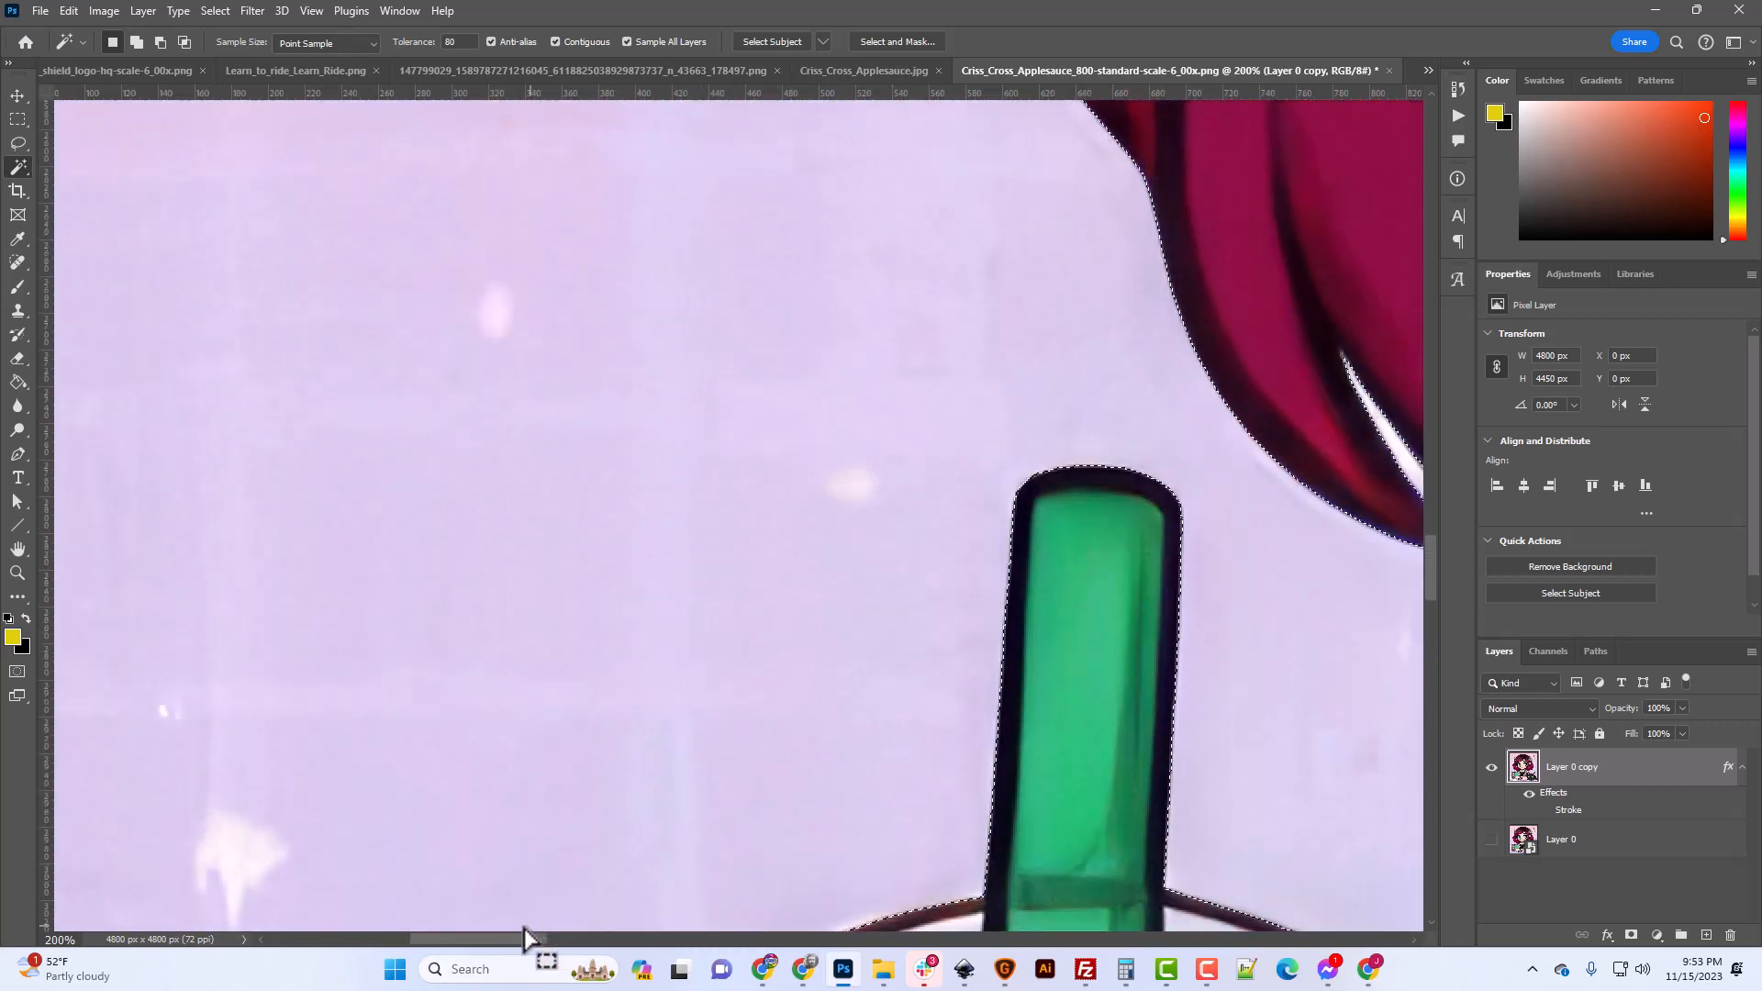
drag(525, 938, 677, 955)
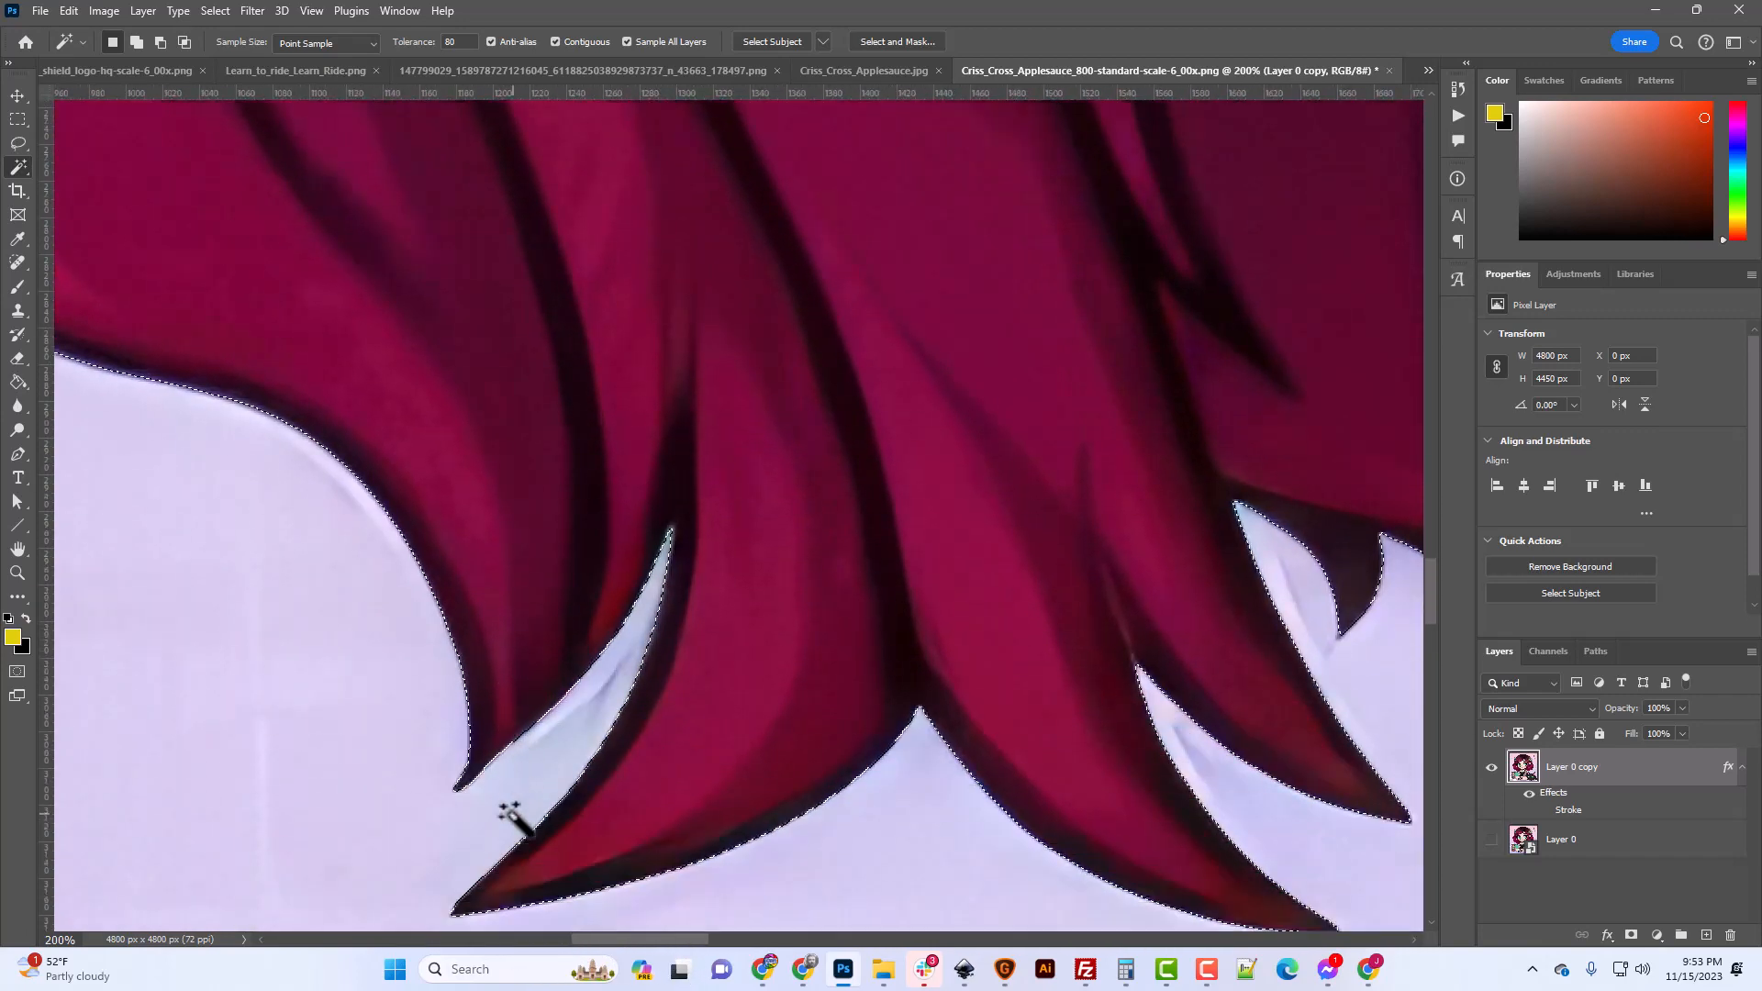
scroll(513, 820, down, 7)
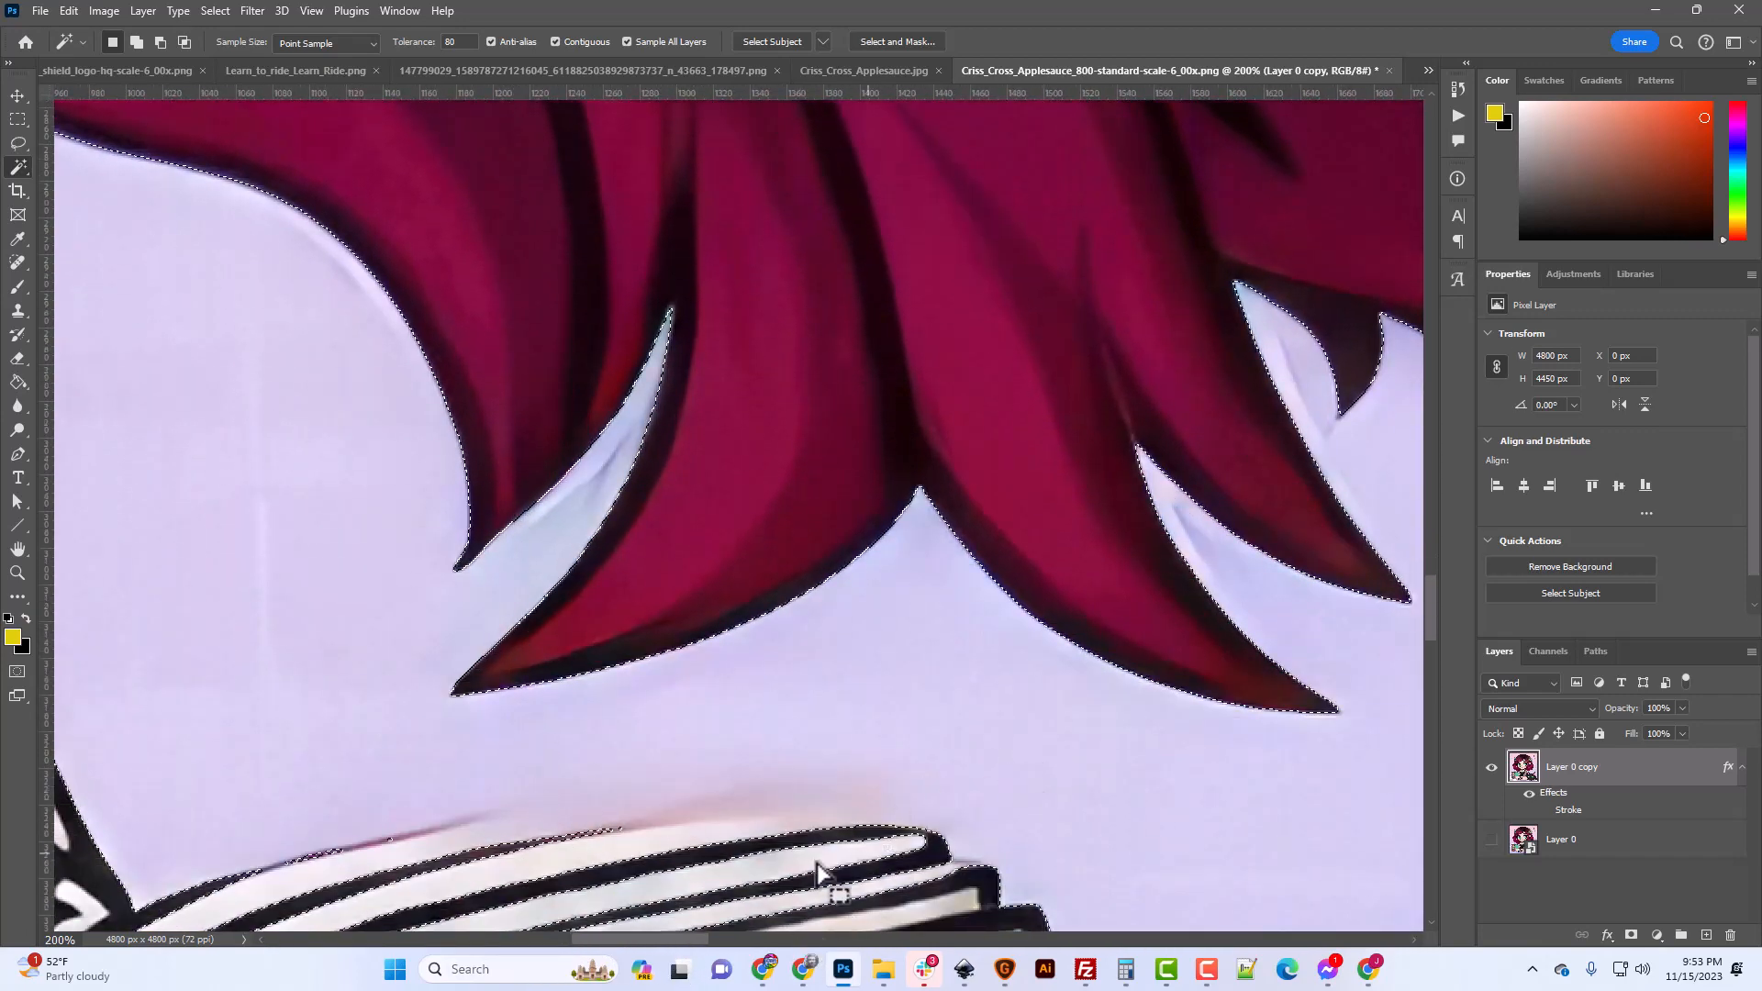
scroll(820, 873, down, 7)
scroll(371, 689, down, 3)
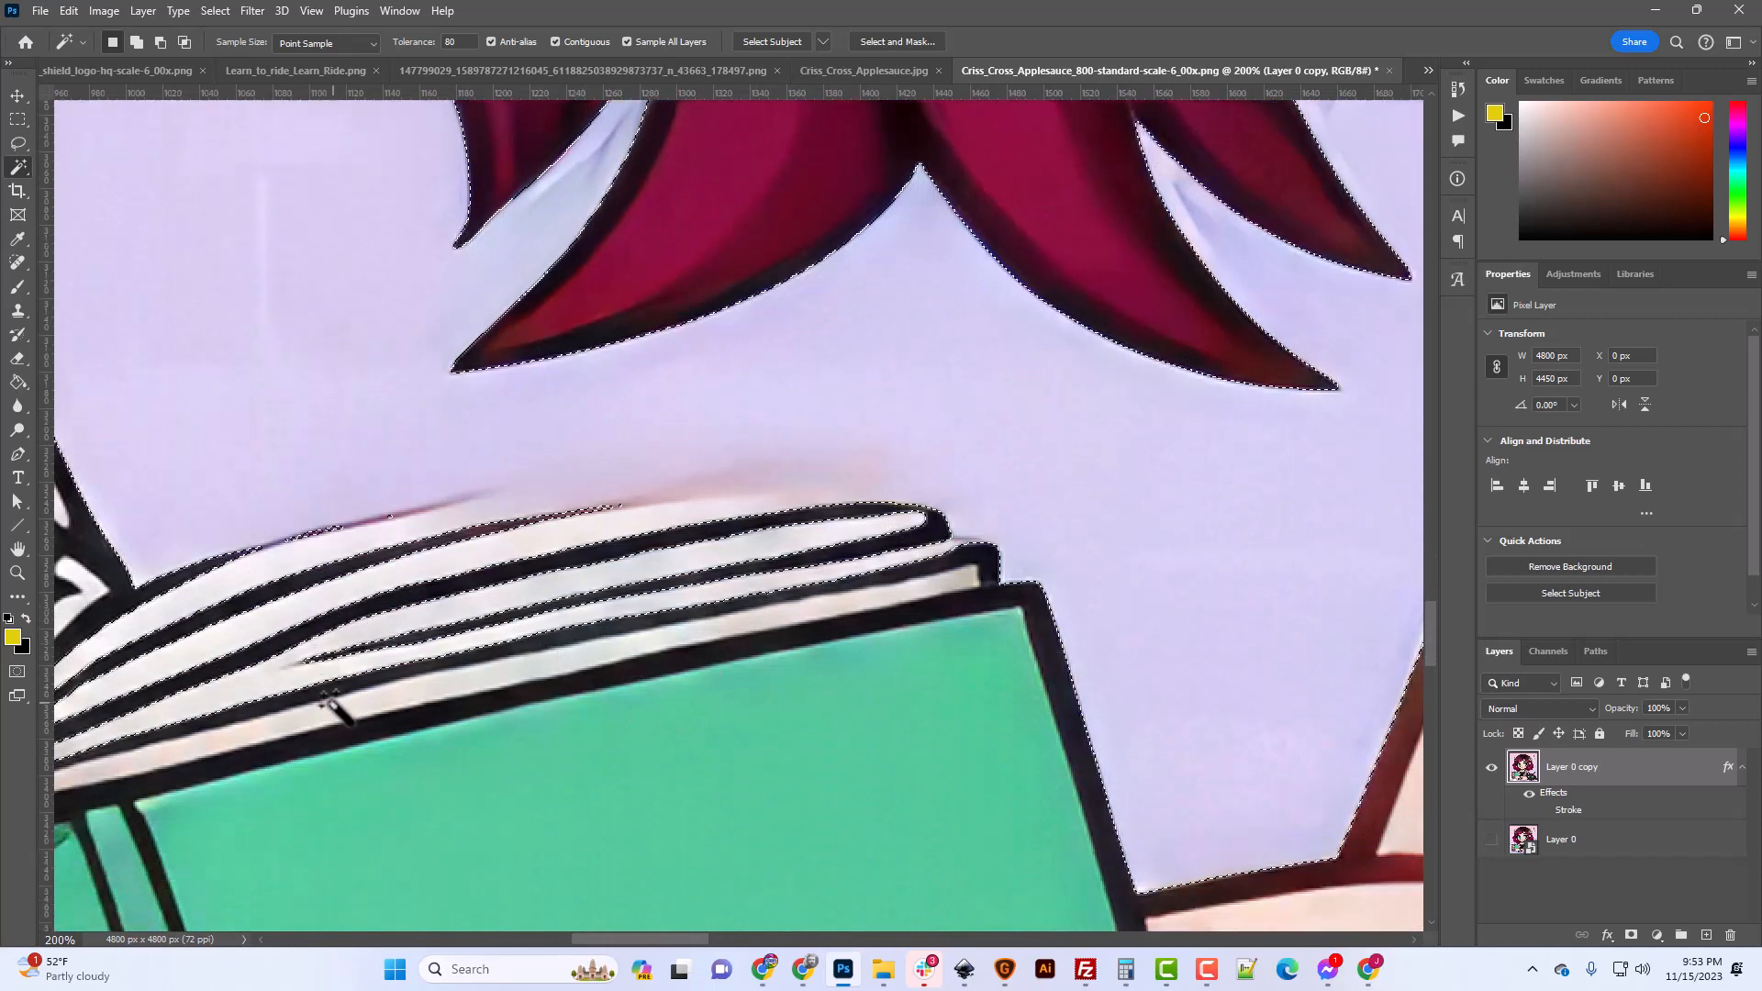
mouse_move(683, 940)
mouse_down()
mouse_move(631, 934)
mouse_move(652, 933)
mouse_up()
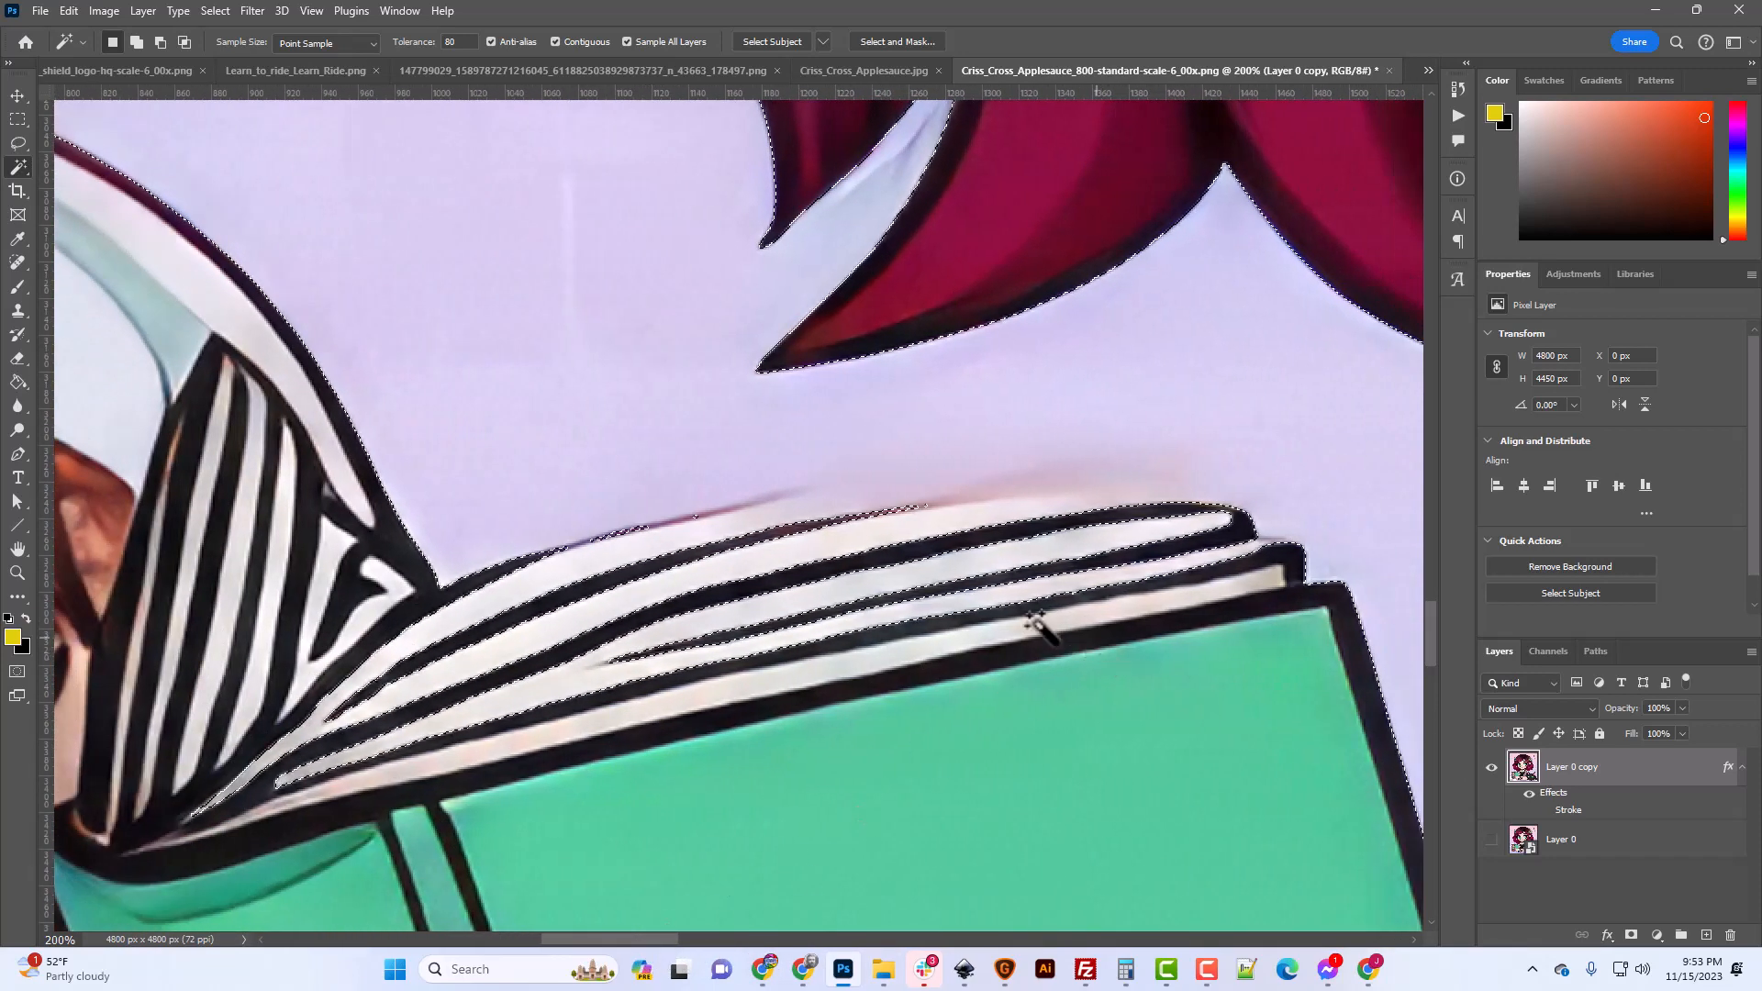
Subtract the open book's striped pages from the background selection with the Lasso tool, tracing along their upper edge.
click(19, 143)
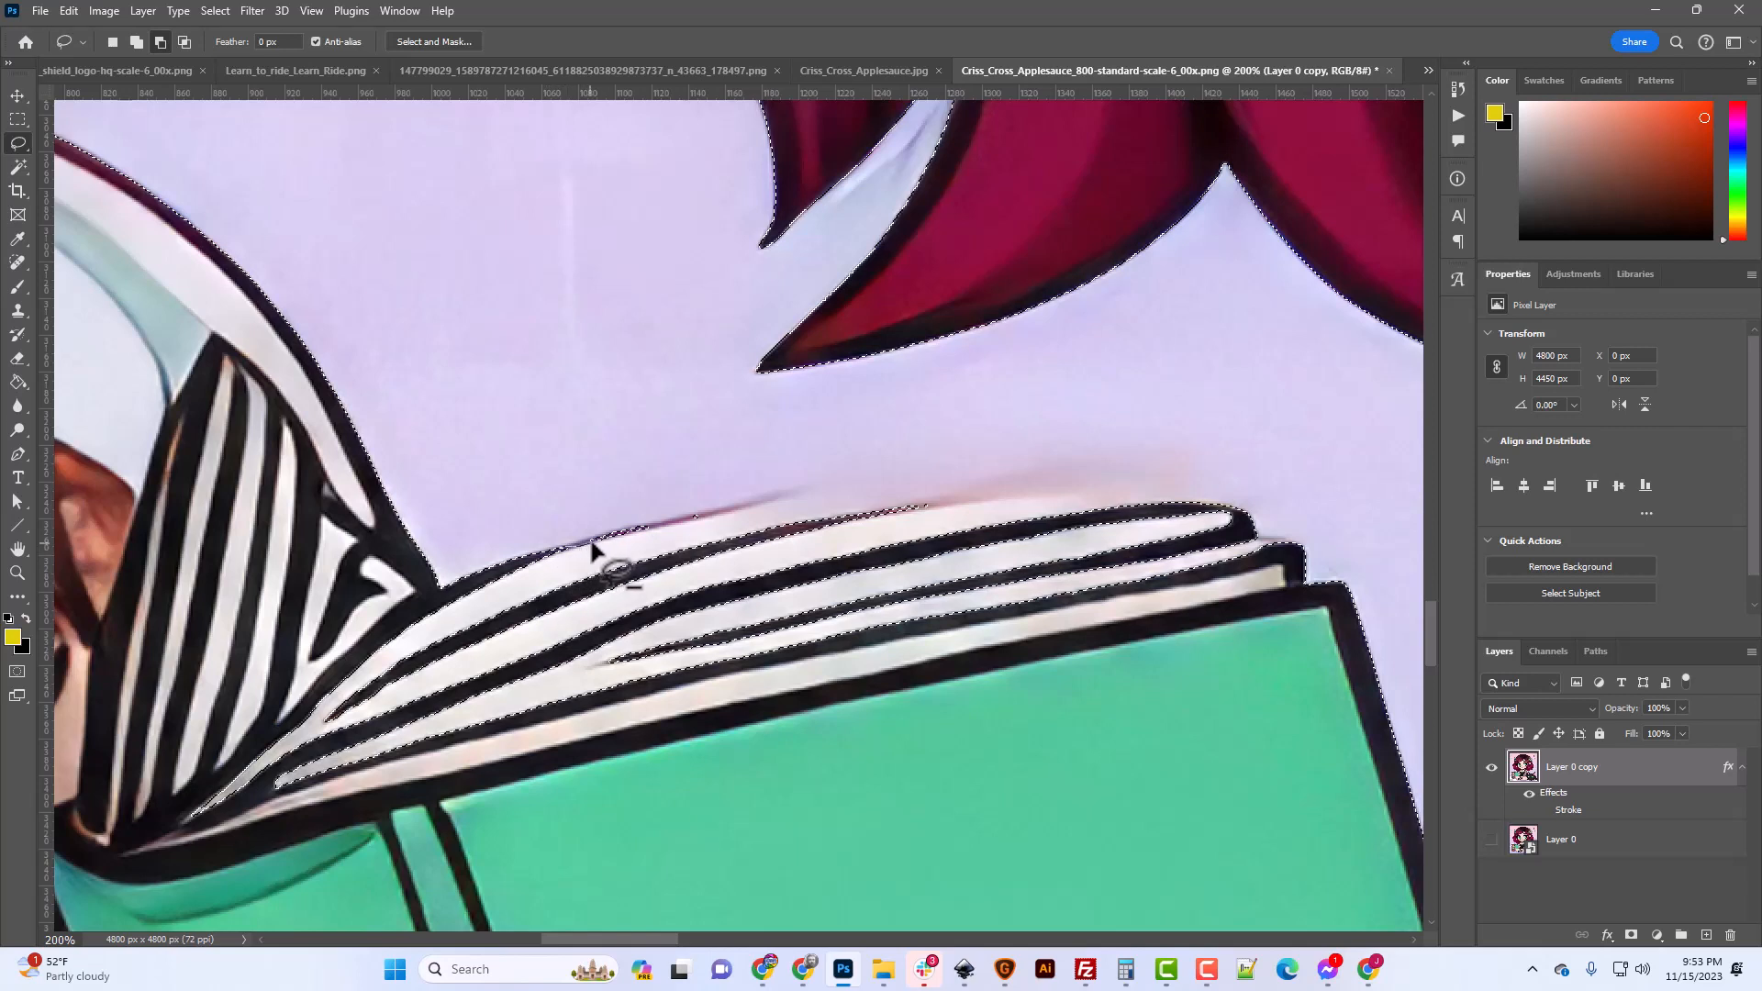
mouse_move(592, 545)
mouse_down()
mouse_move(890, 496)
mouse_move(1195, 504)
mouse_up()
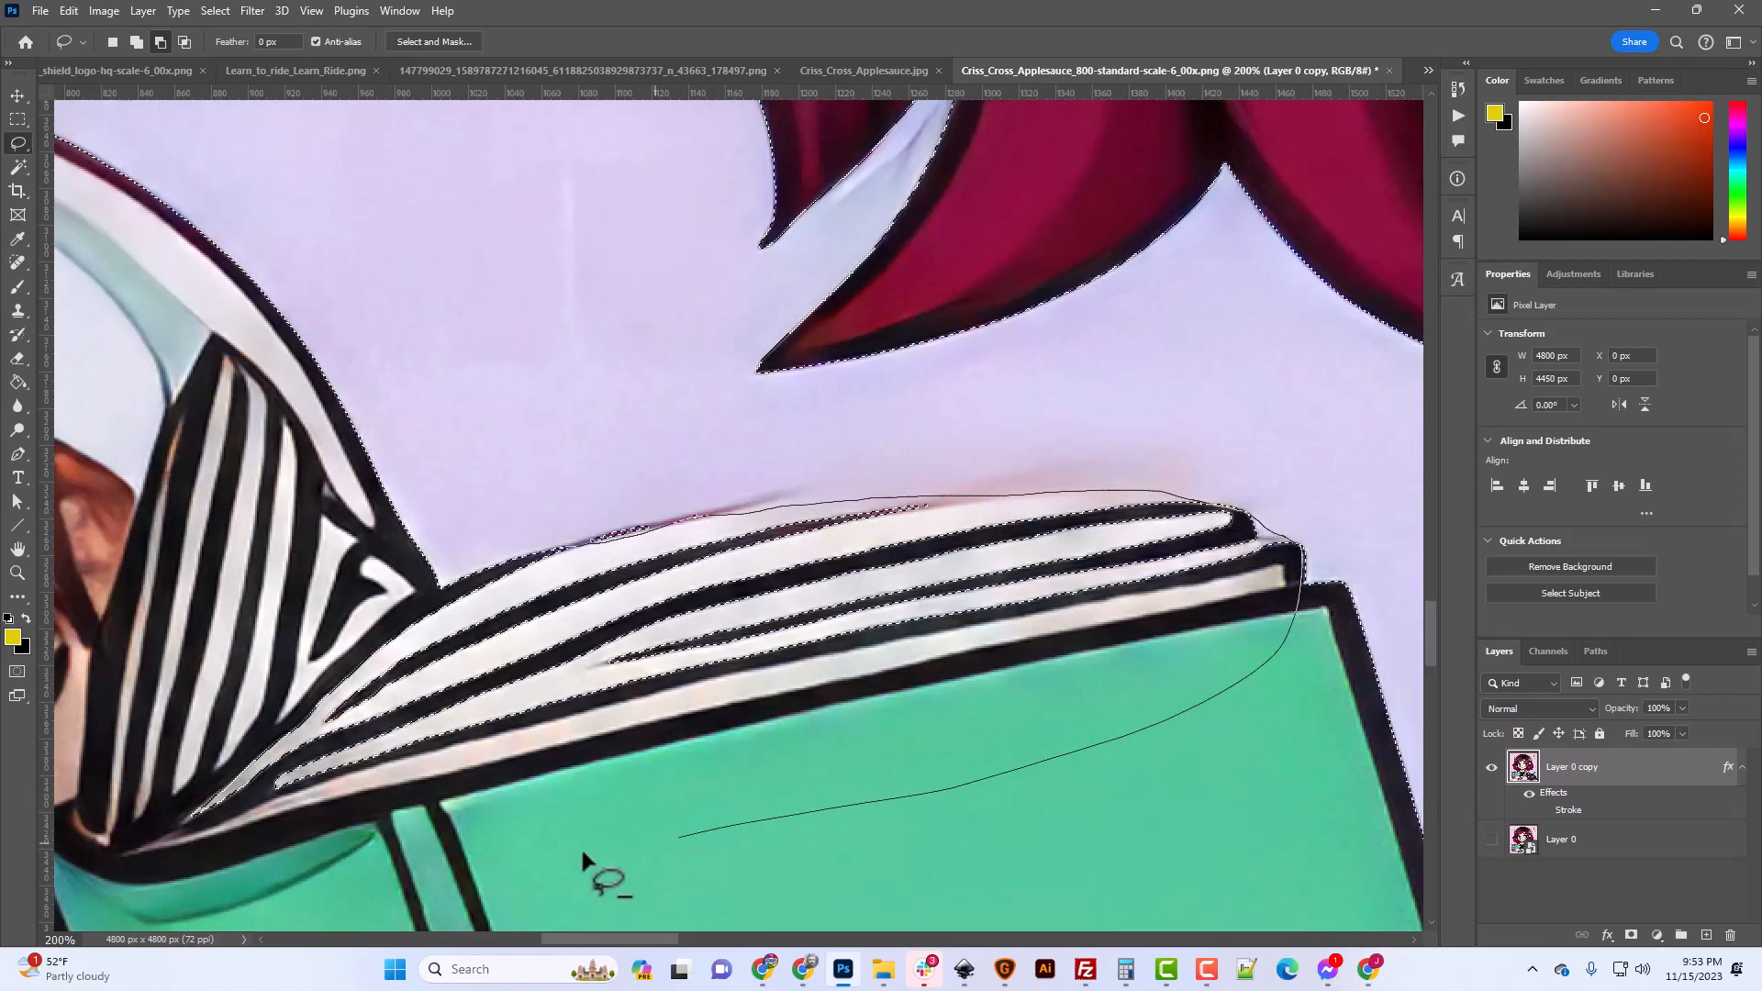
drag(583, 860, 282, 897)
mouse_move(143, 856)
mouse_down()
mouse_move(174, 739)
mouse_move(385, 725)
mouse_up()
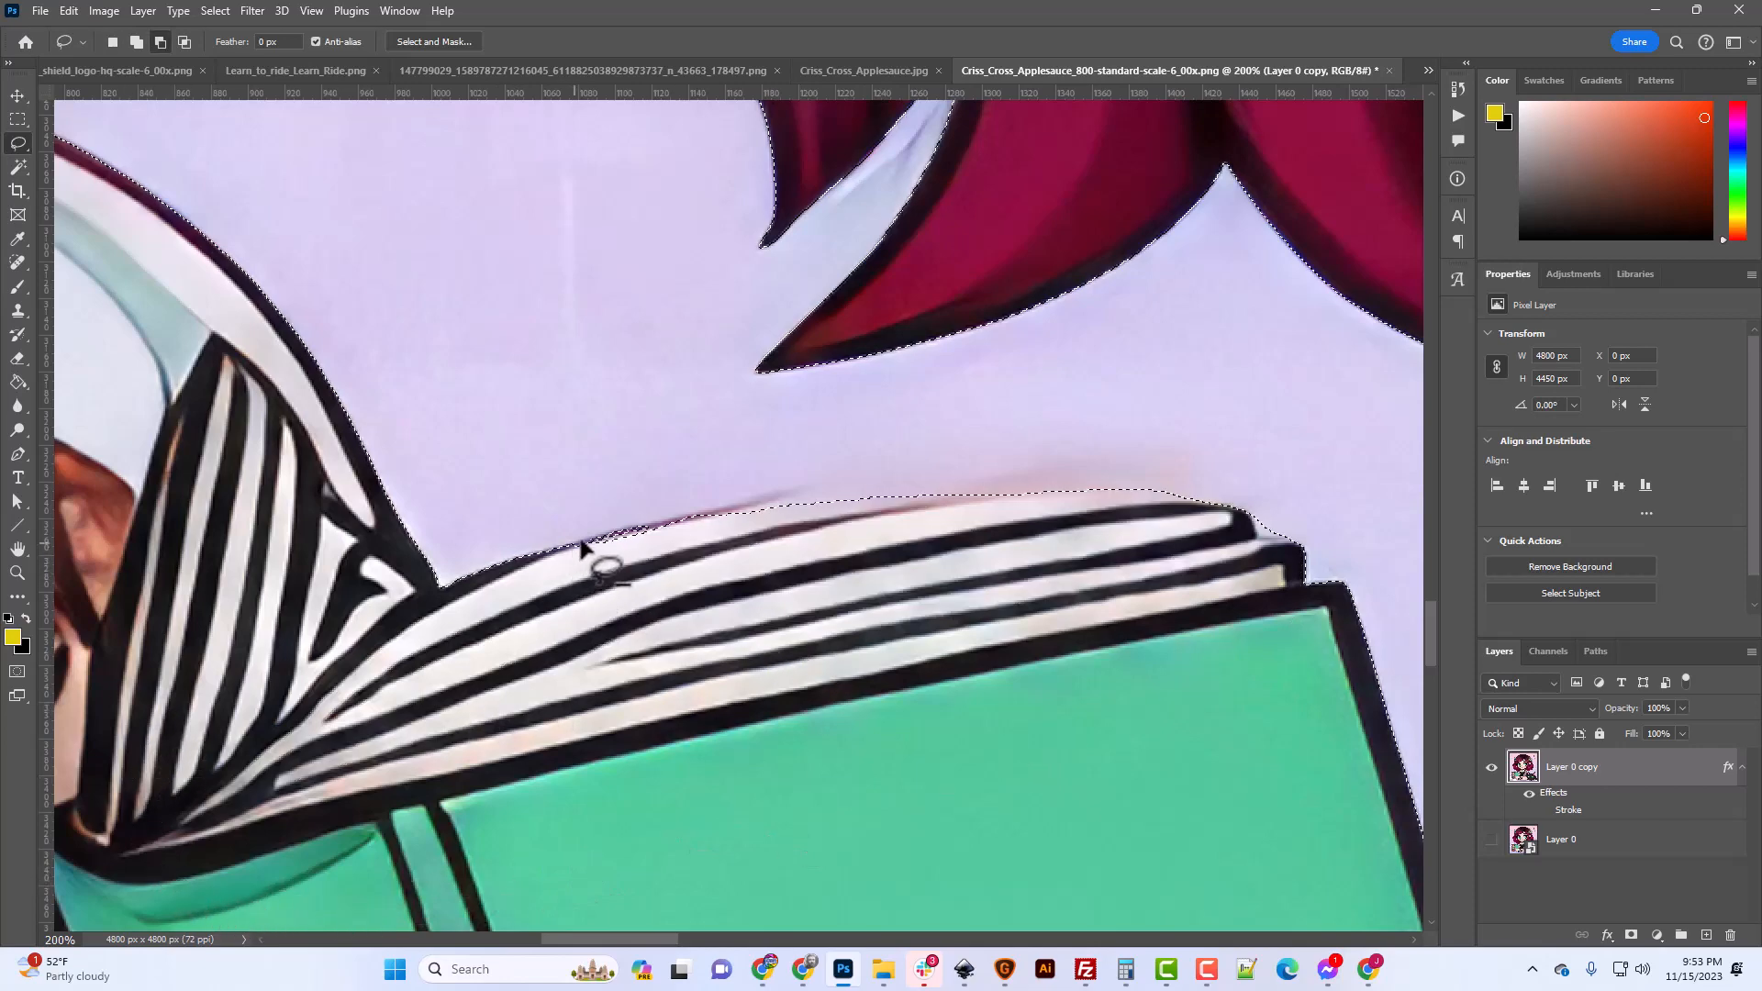
mouse_move(727, 511)
mouse_down()
mouse_move(917, 499)
mouse_move(945, 538)
mouse_up()
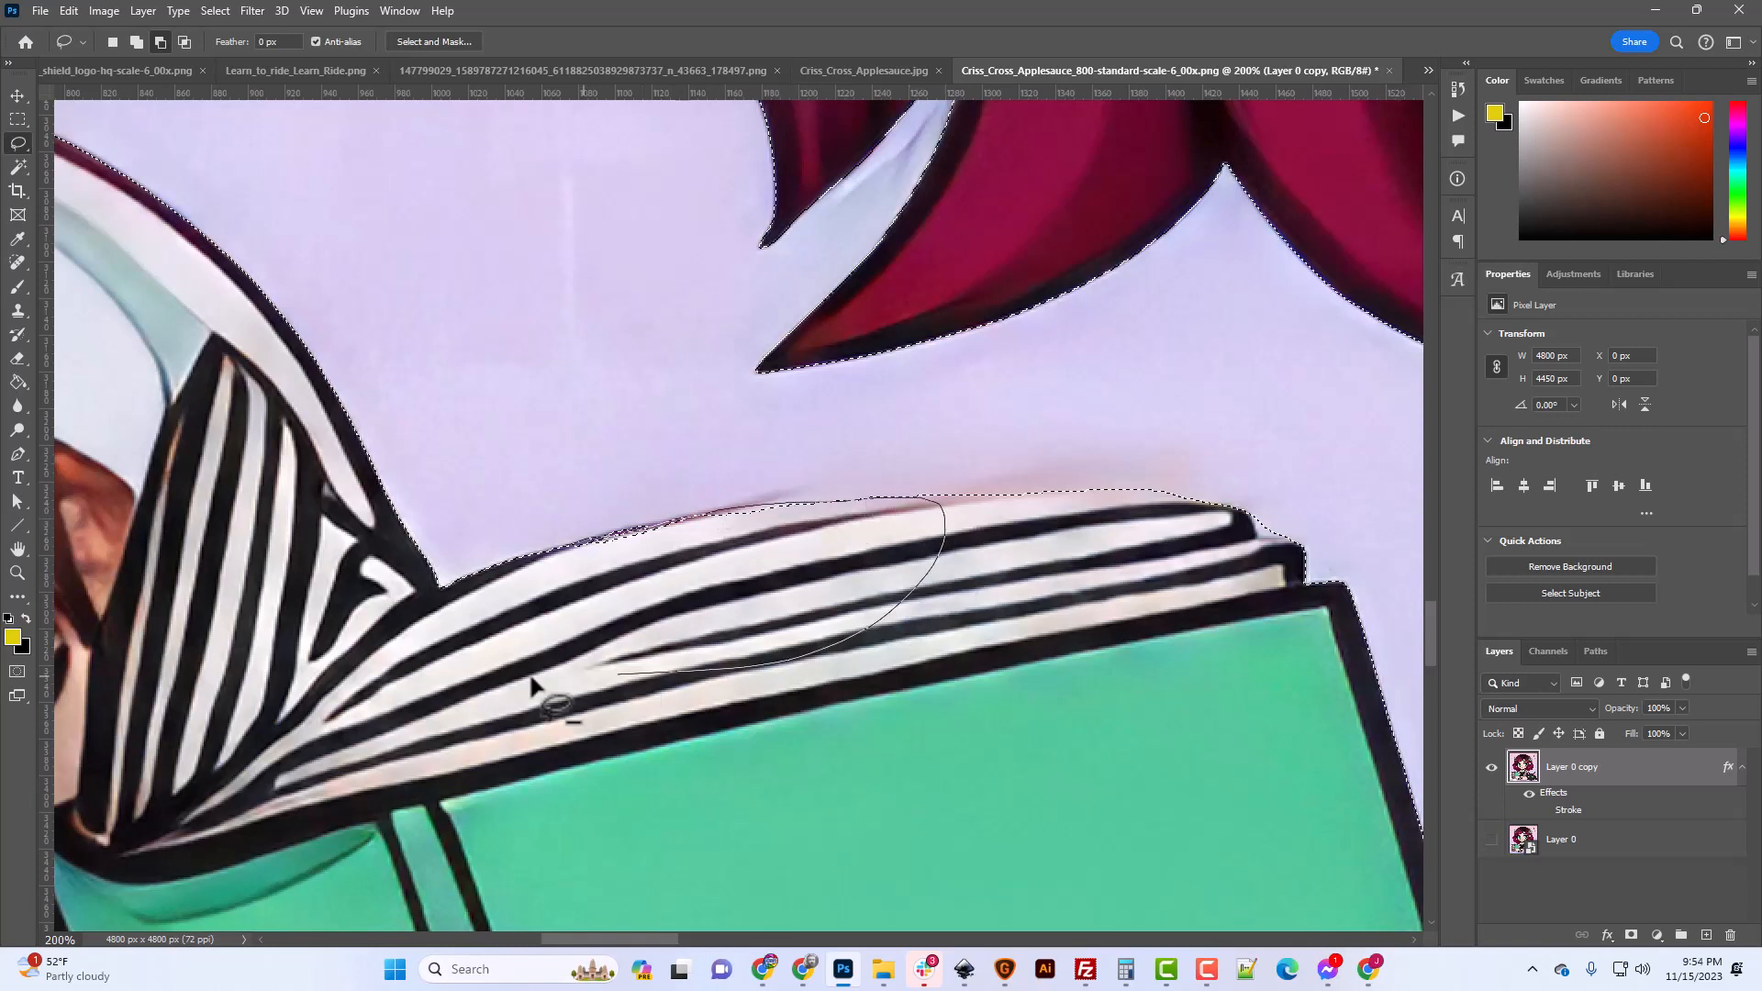
Refine the lasso selection along the book pages' upper edge and their right-hand corner.
scroll(1010, 719, up, 2)
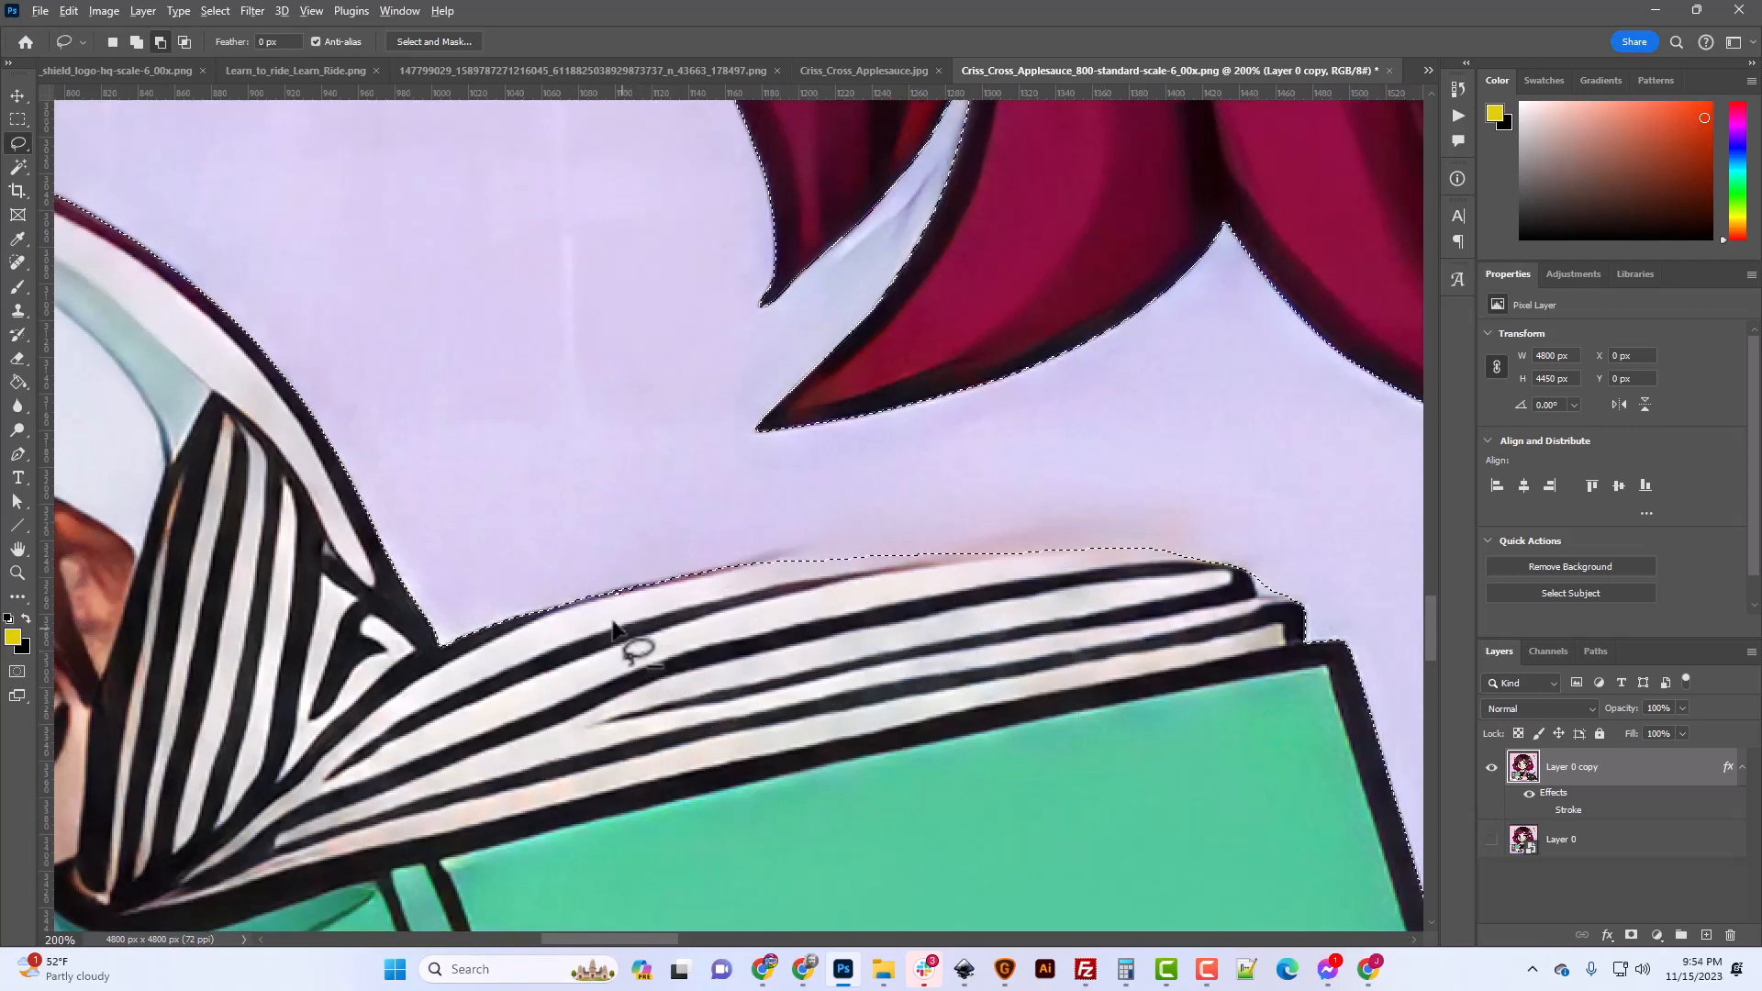
drag(591, 606, 628, 596)
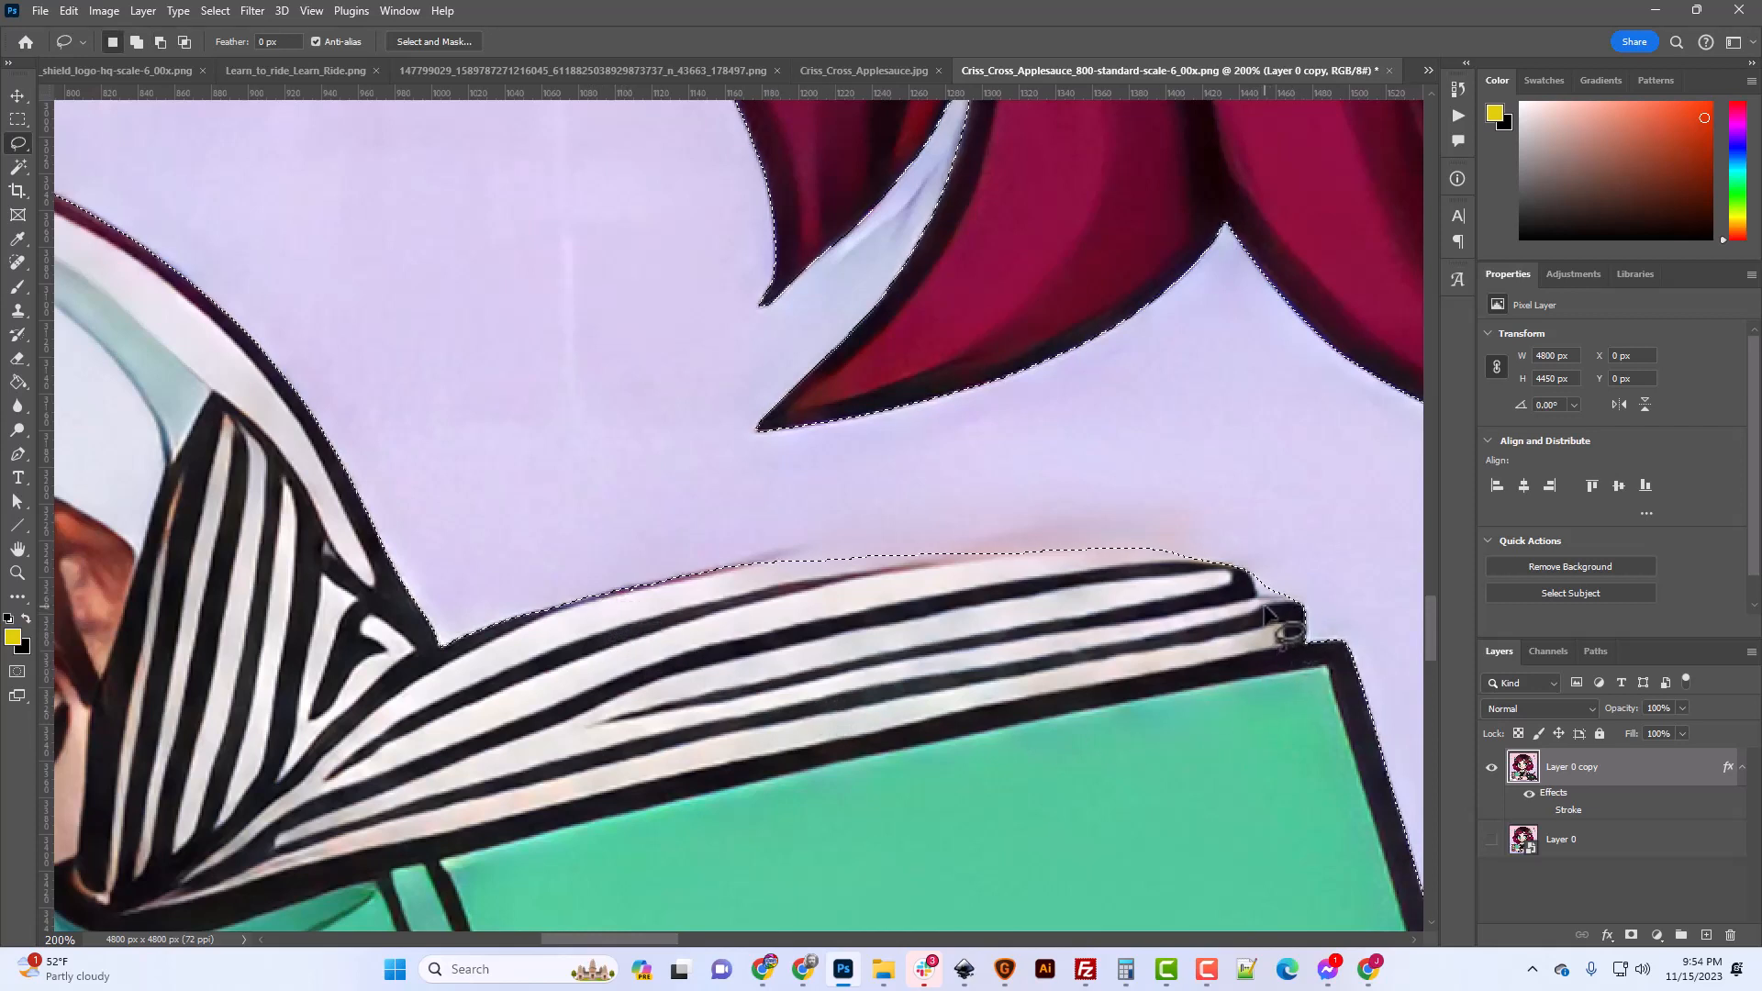
key(shift)
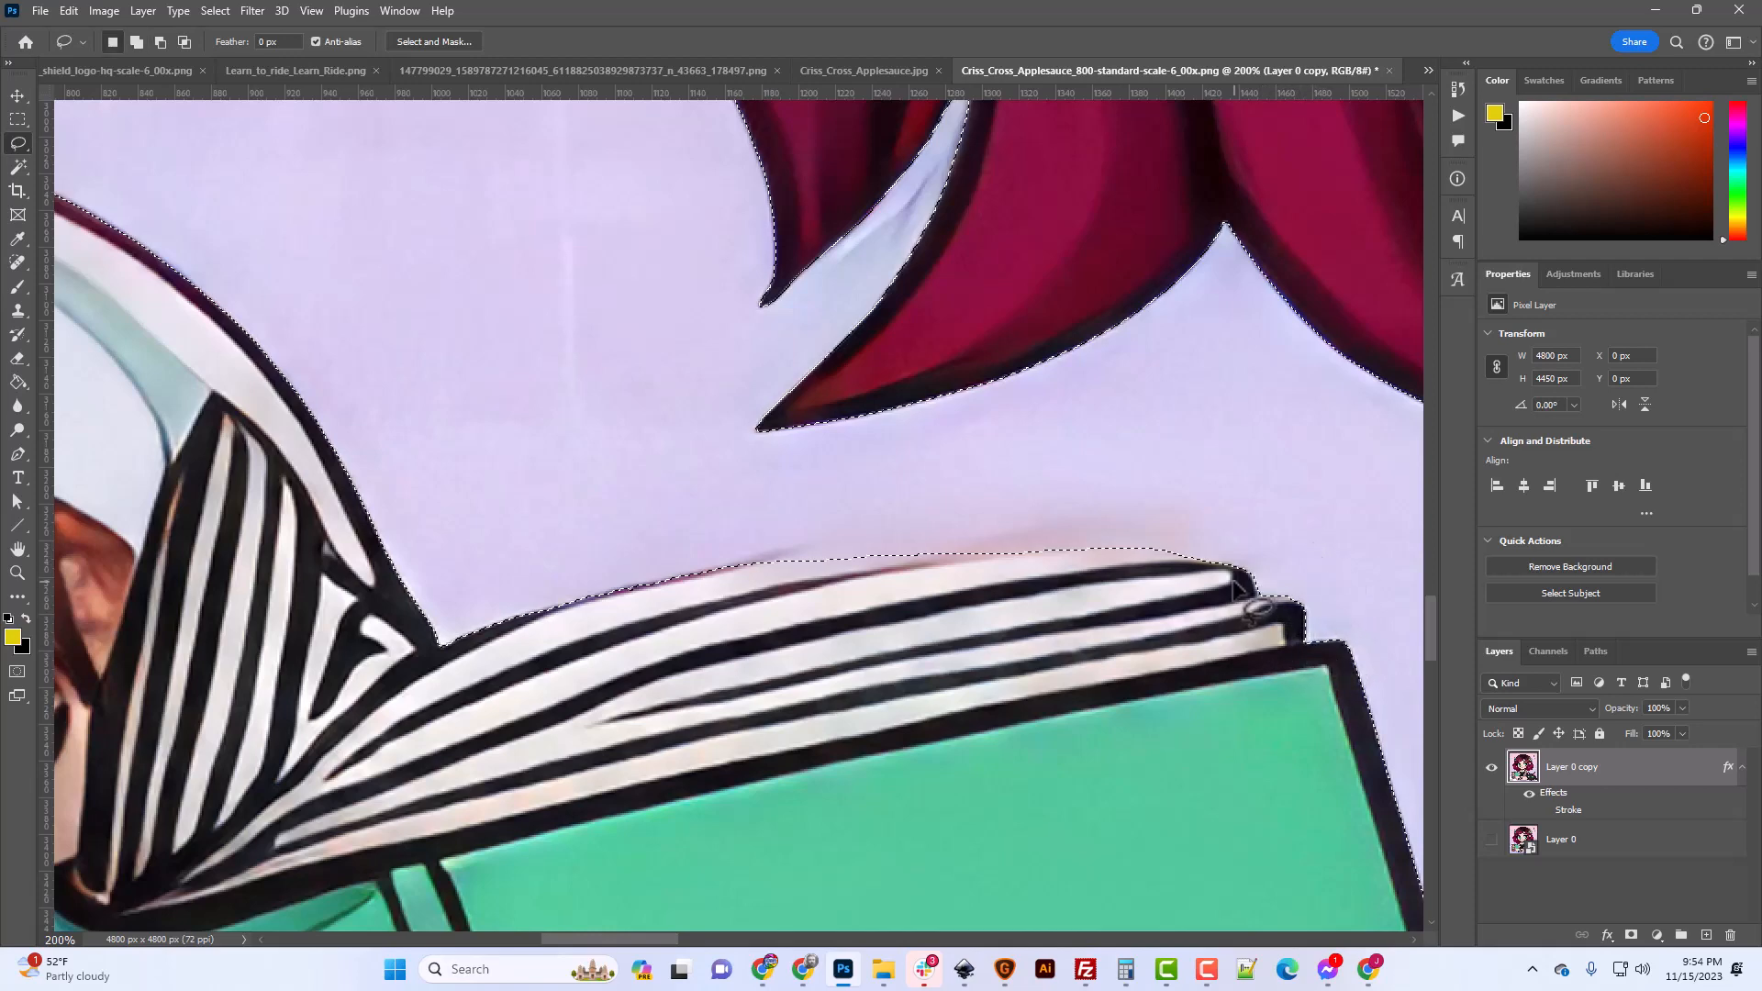
key(shift)
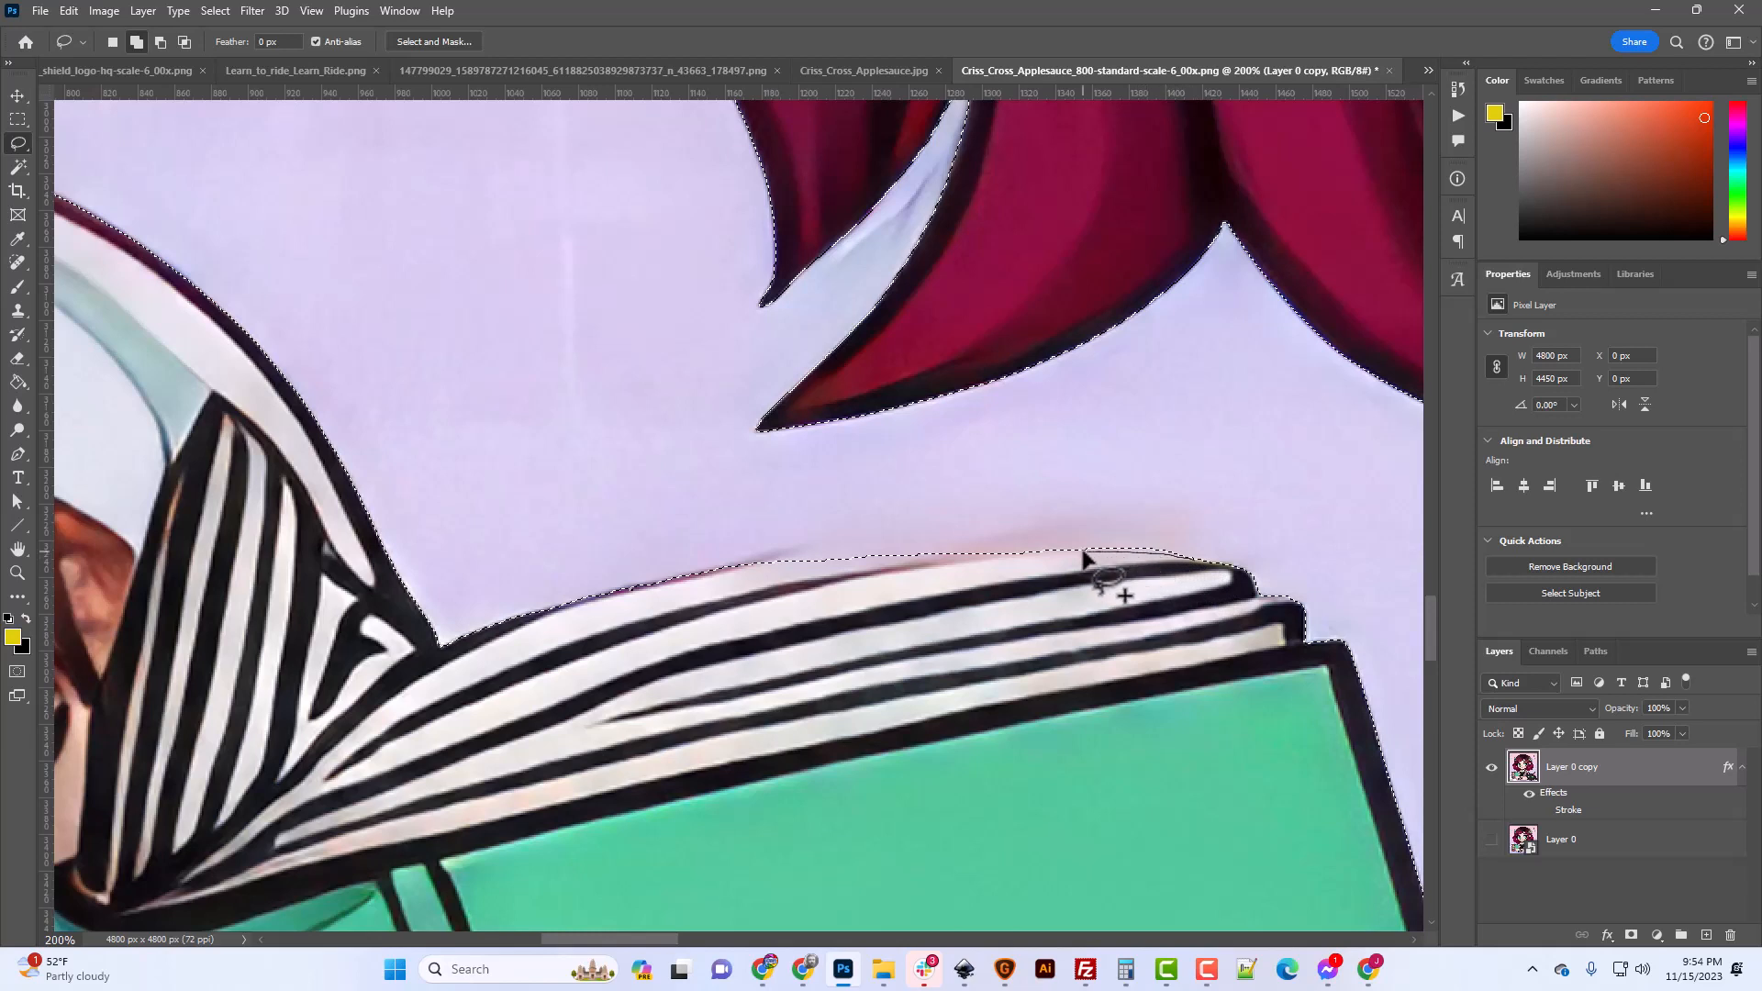
drag(1238, 525, 1239, 543)
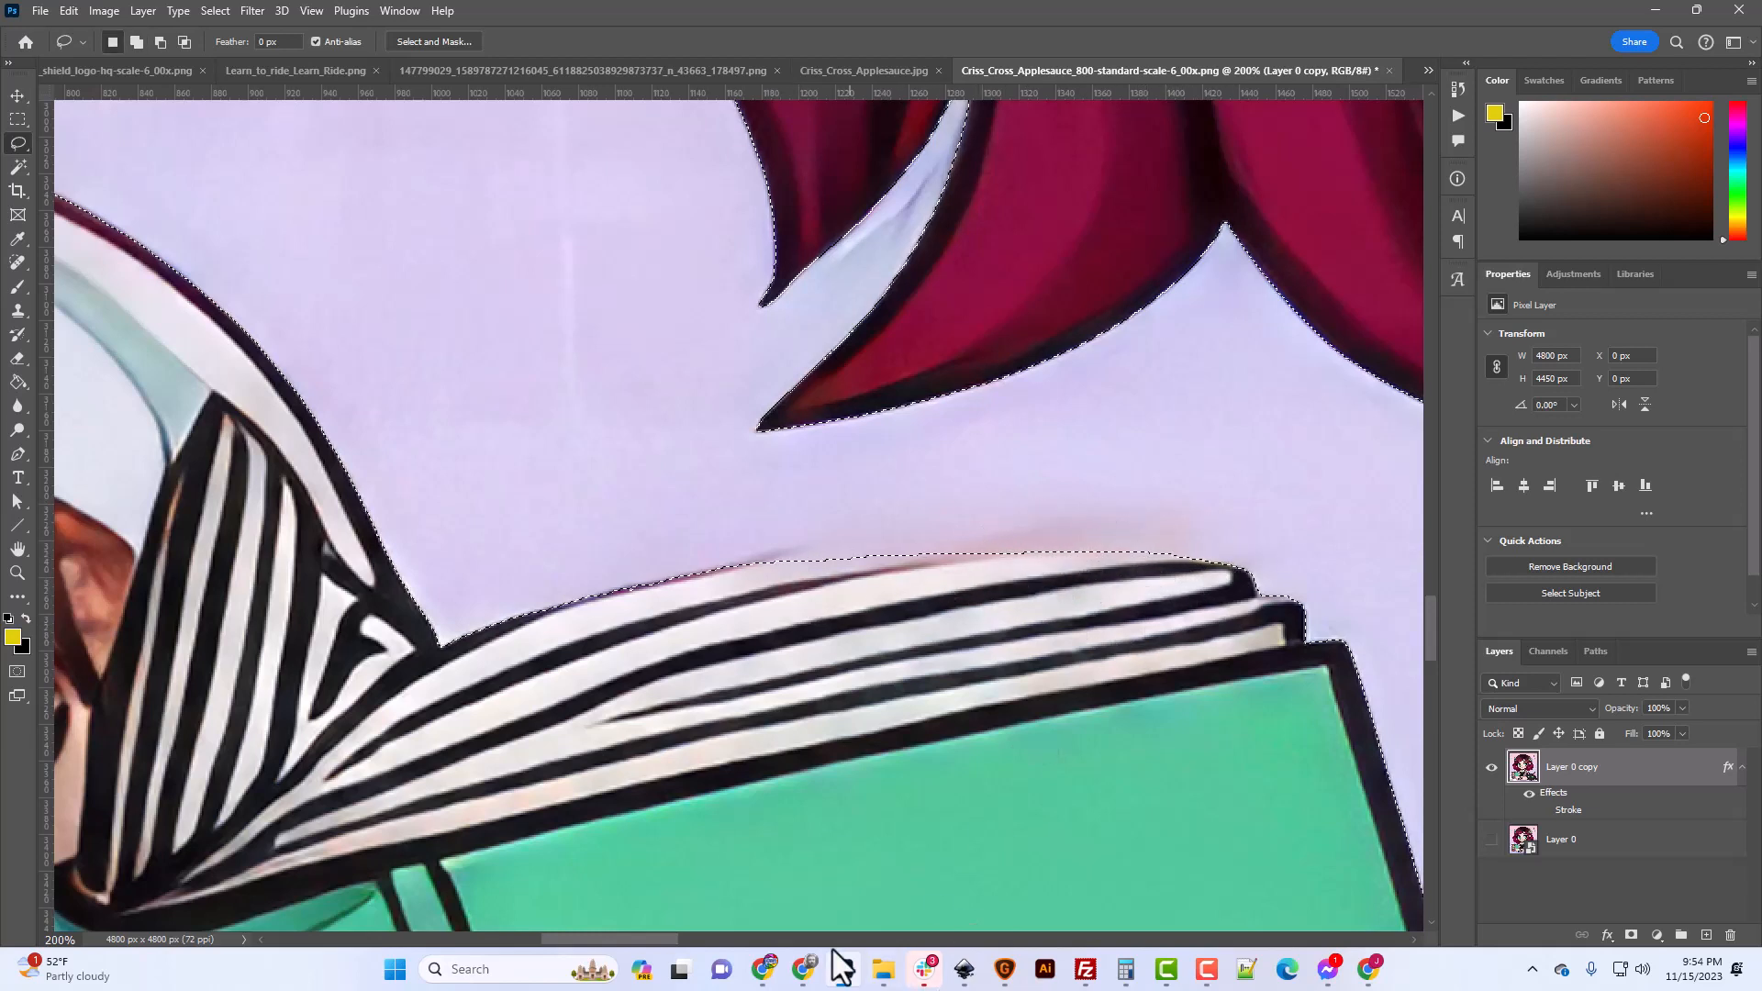
Examine the selection around the cup lid, straw, left-side hair, hair flowers and the mint-and-pink popsicle sticker.
drag(661, 938, 601, 940)
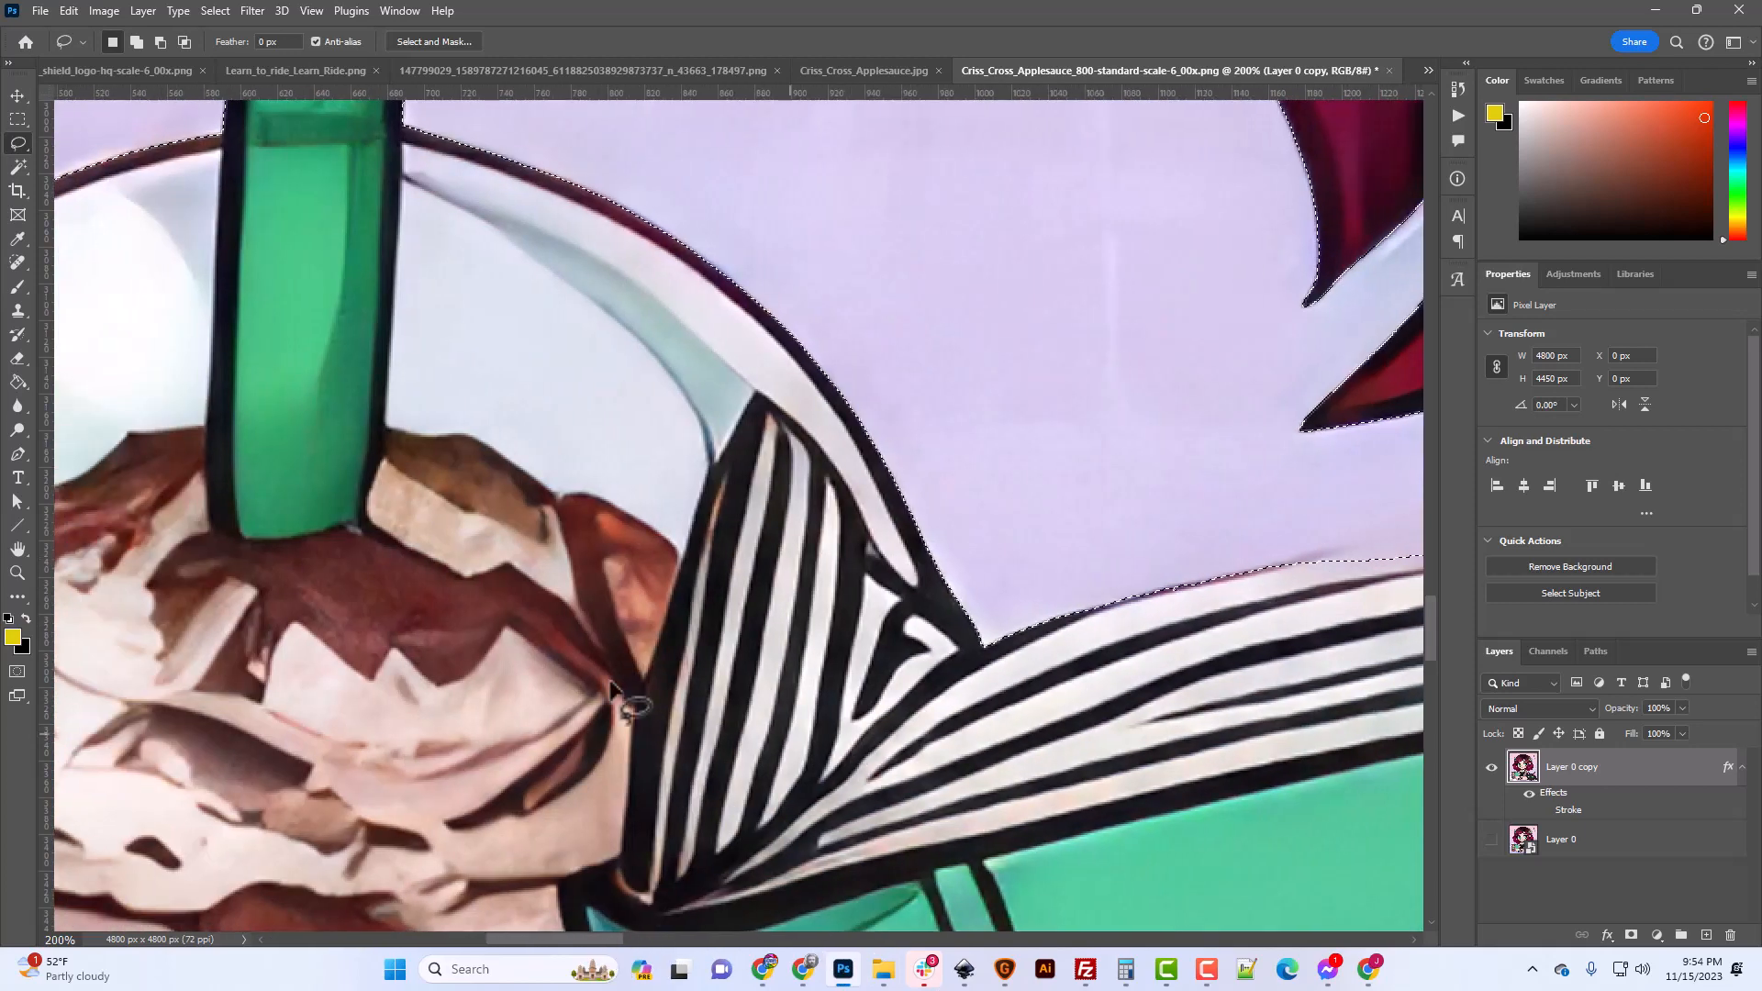
scroll(624, 698, up, 10)
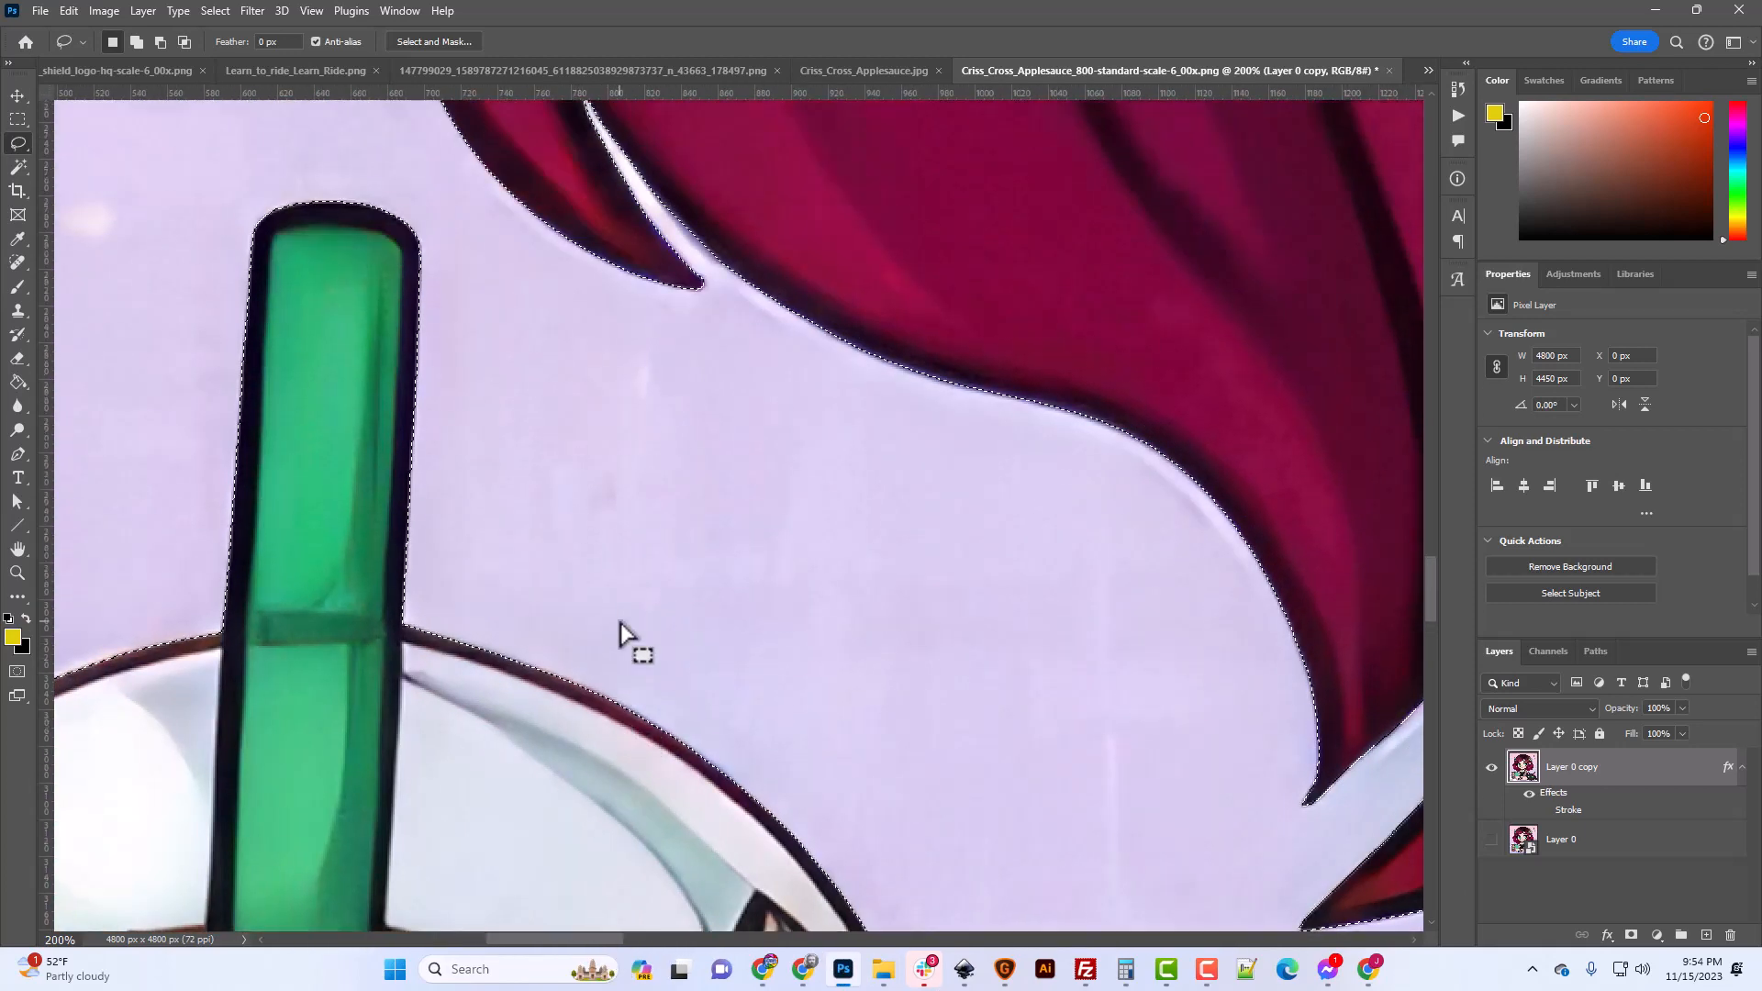
key(ctrl+minus)
key(ctrl+minus)
key(ctrl+minus)
scroll(789, 535, up, 5)
scroll(764, 532, up, 8)
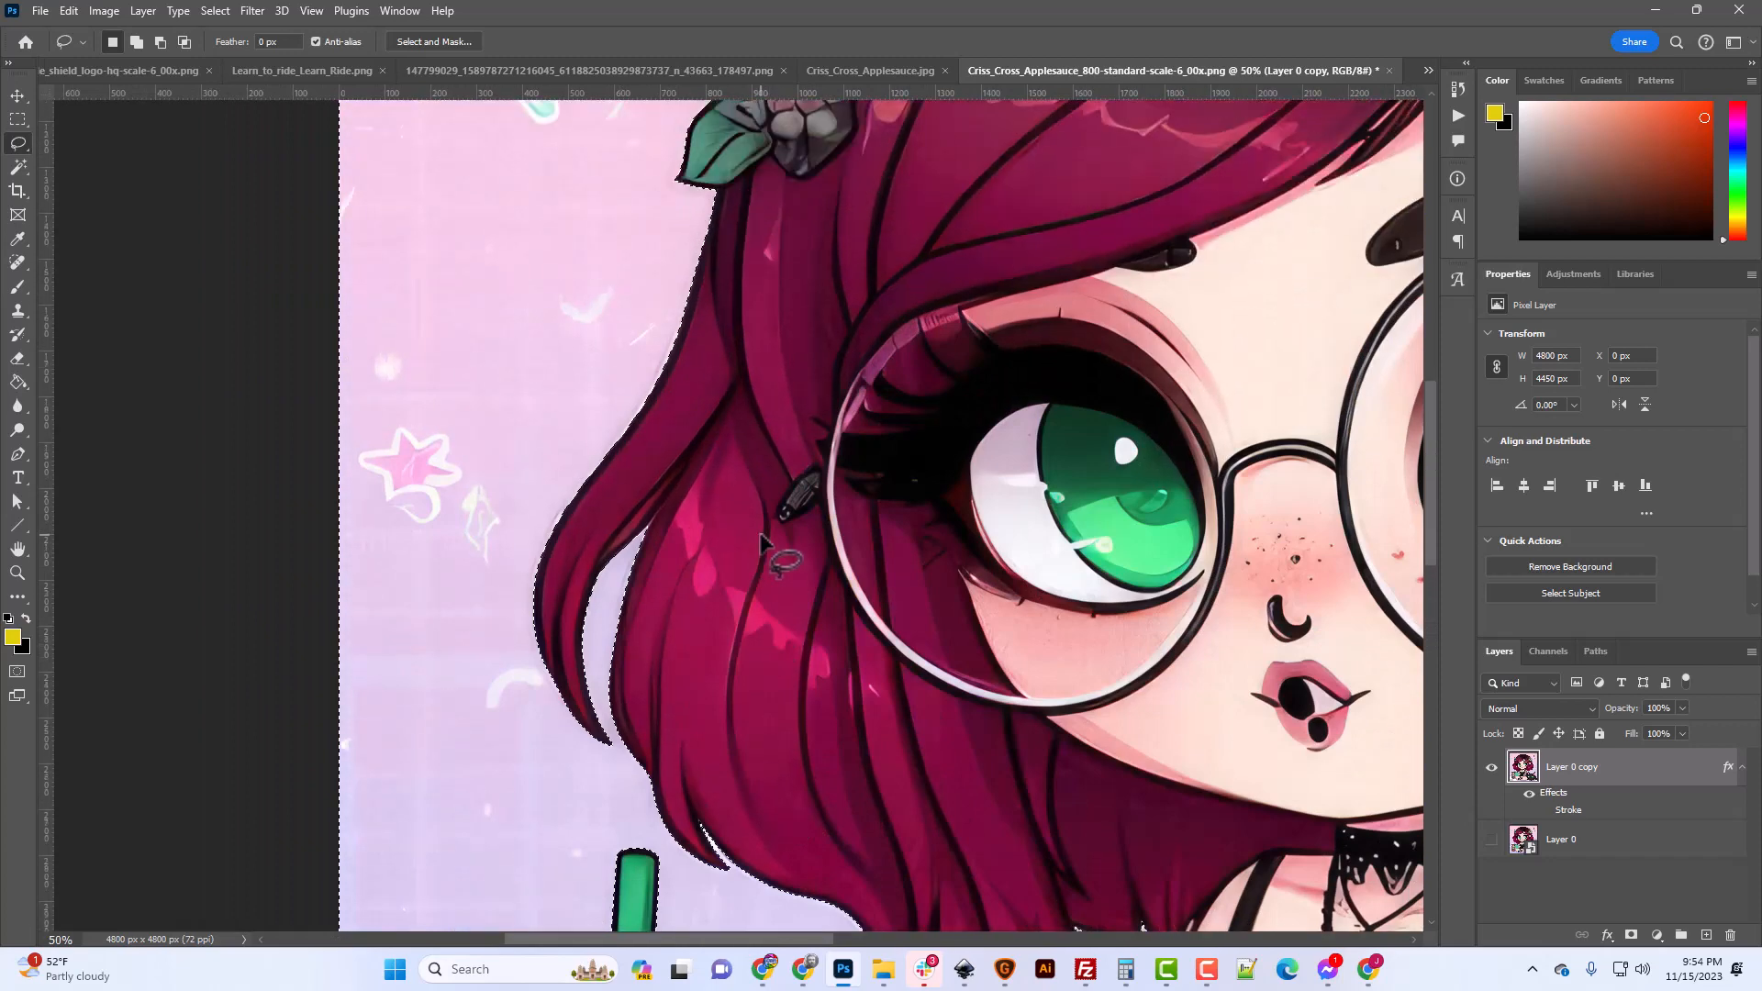
scroll(767, 543, up, 5)
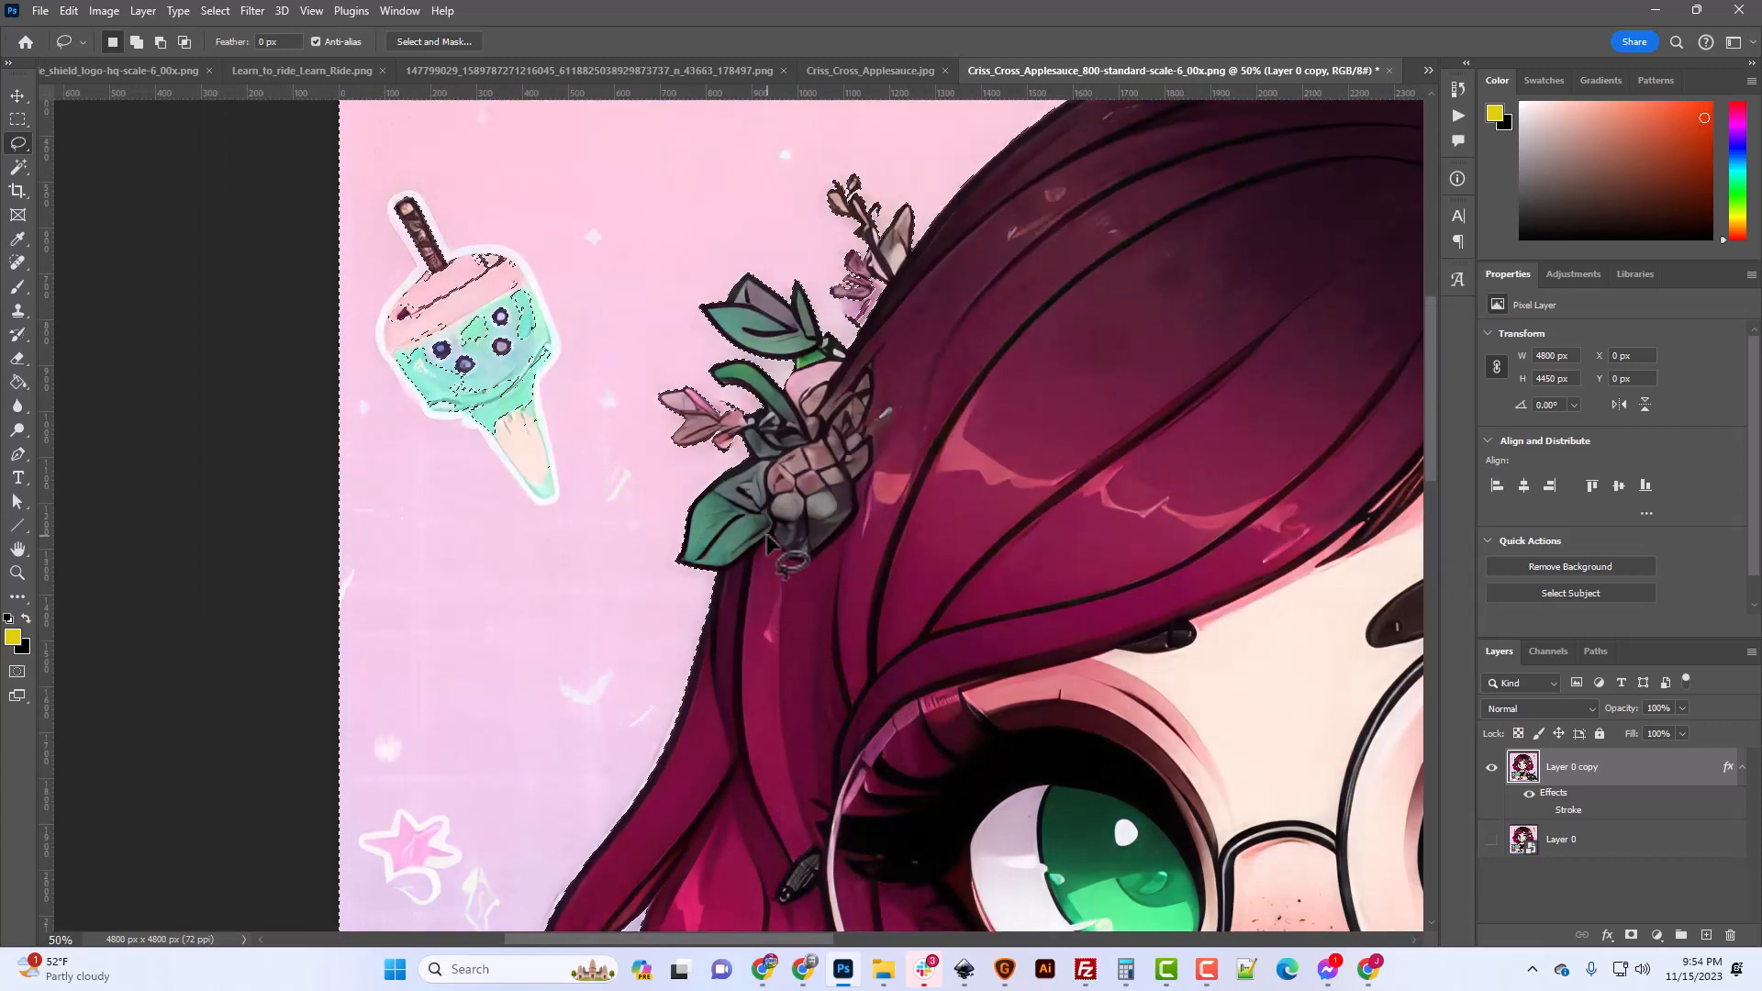
key(ctrl+plus)
key(ctrl+plus)
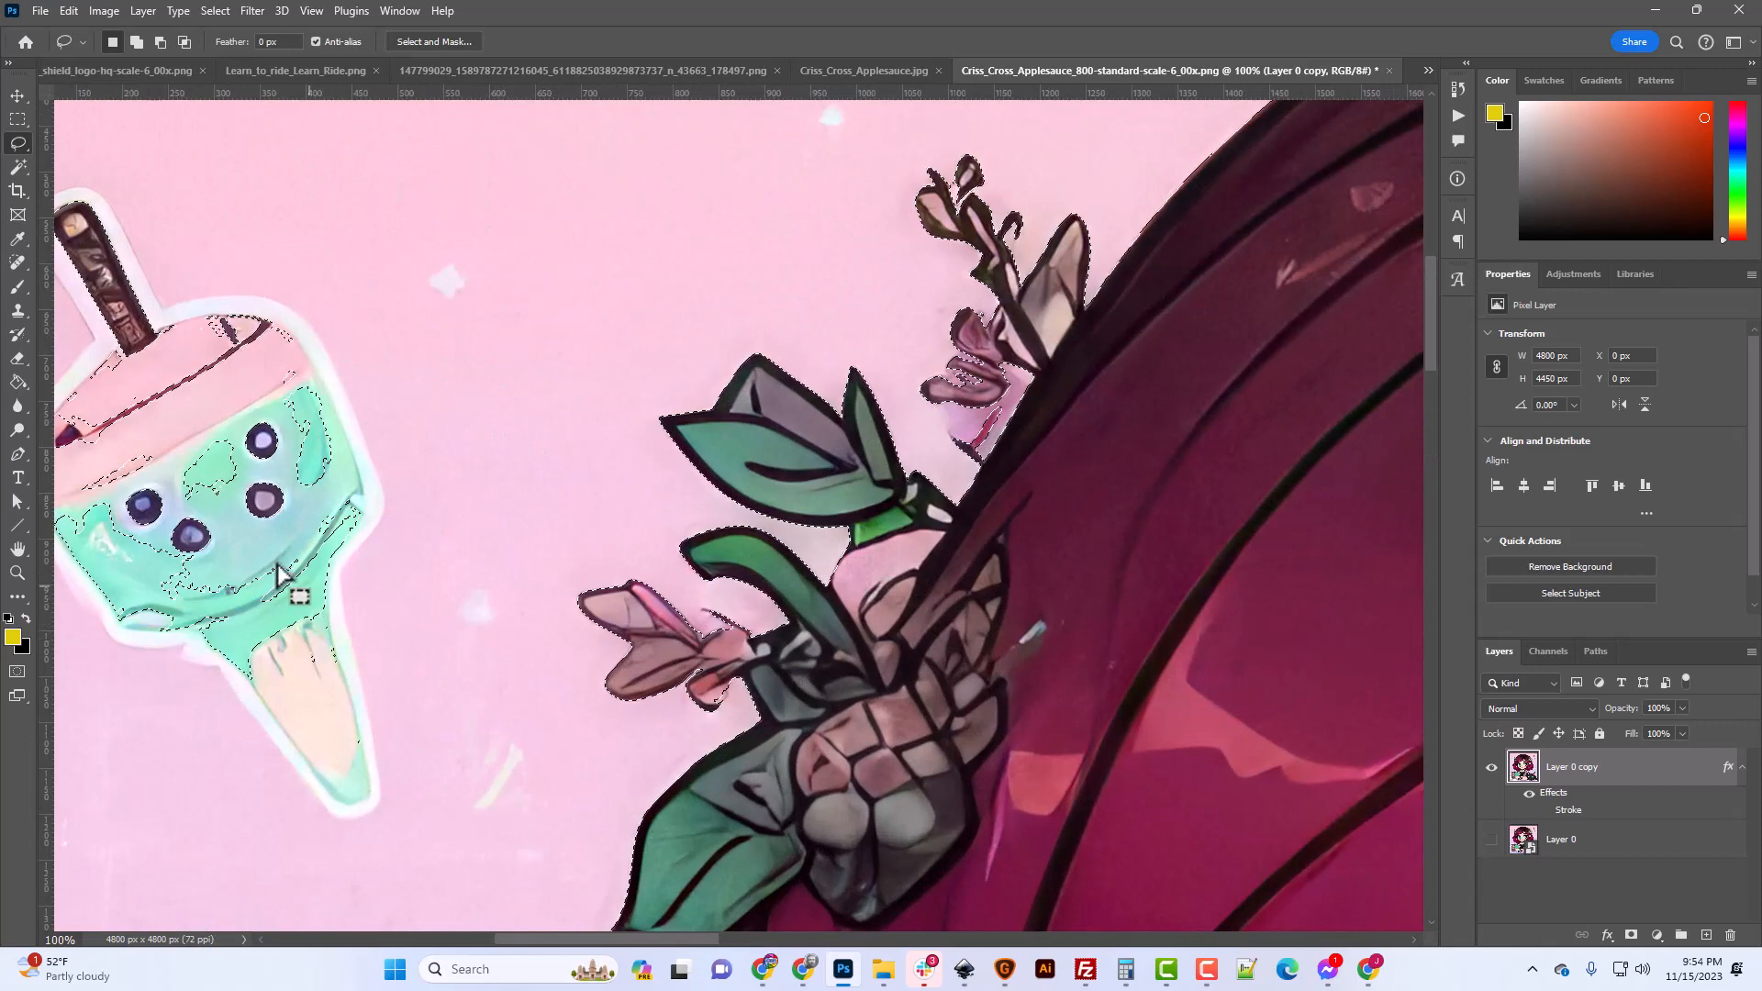
scroll(552, 944, left, 3)
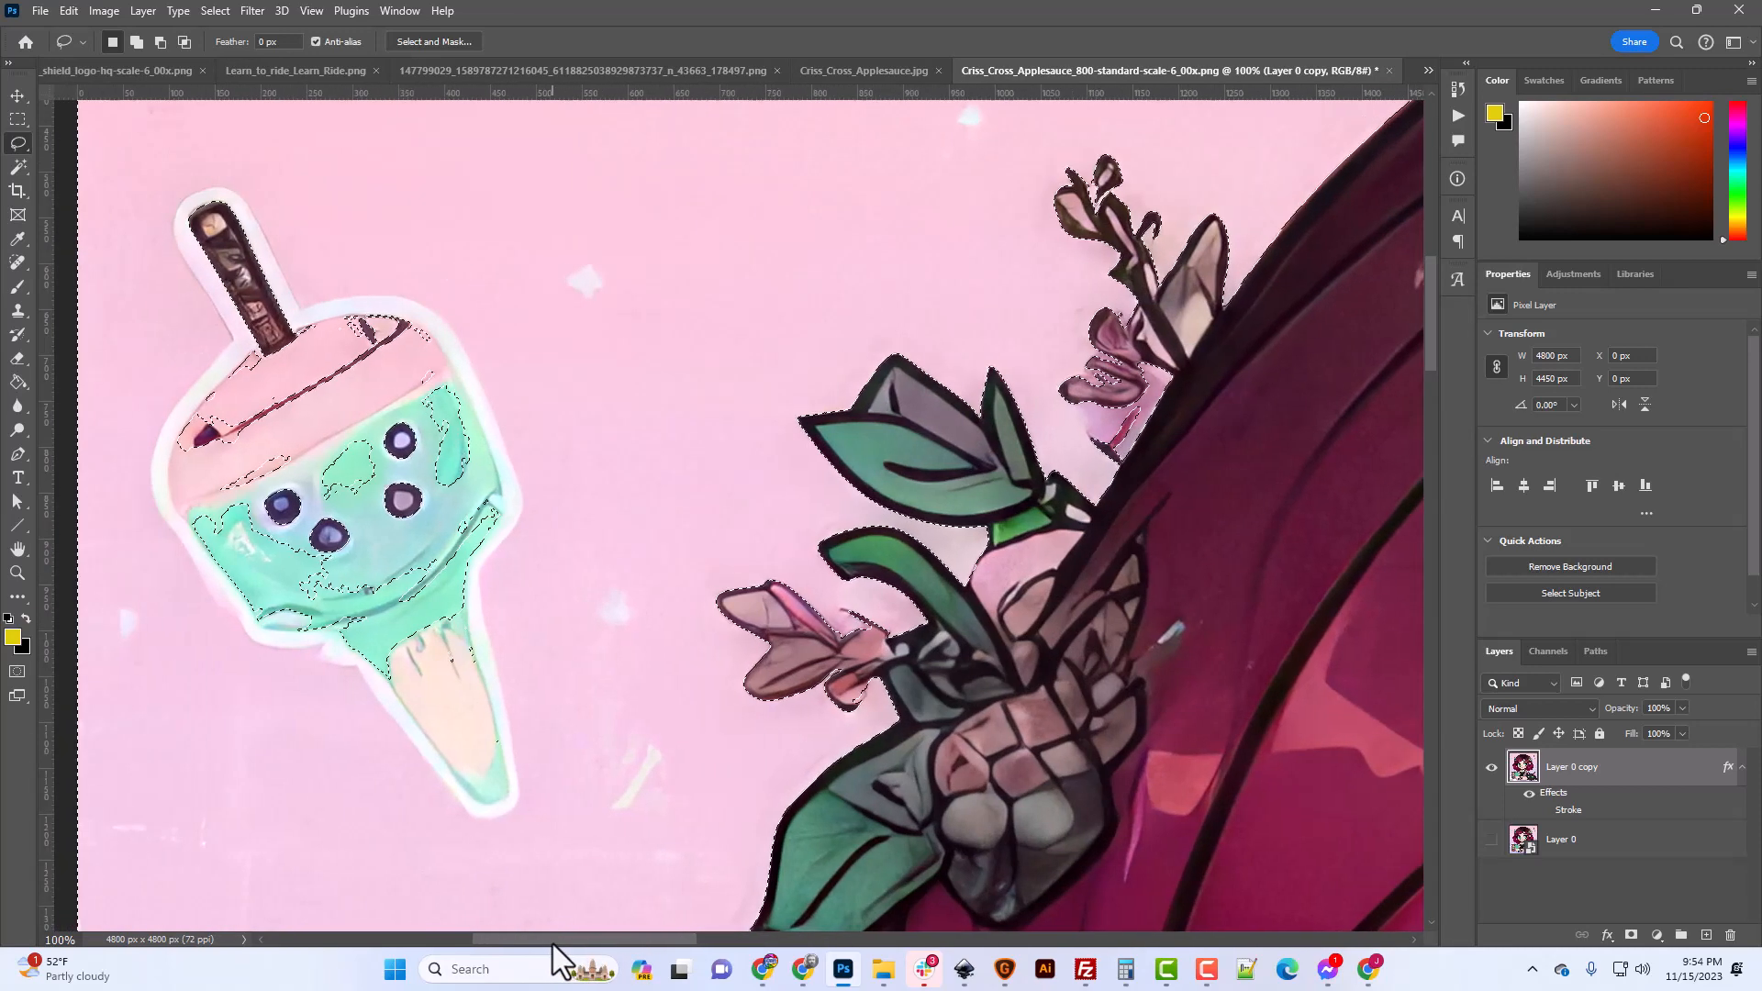
Subtract the gap between the topmost buds of the left-side hair flower sprig from the background selection with the Lasso tool.
drag(554, 945, 630, 949)
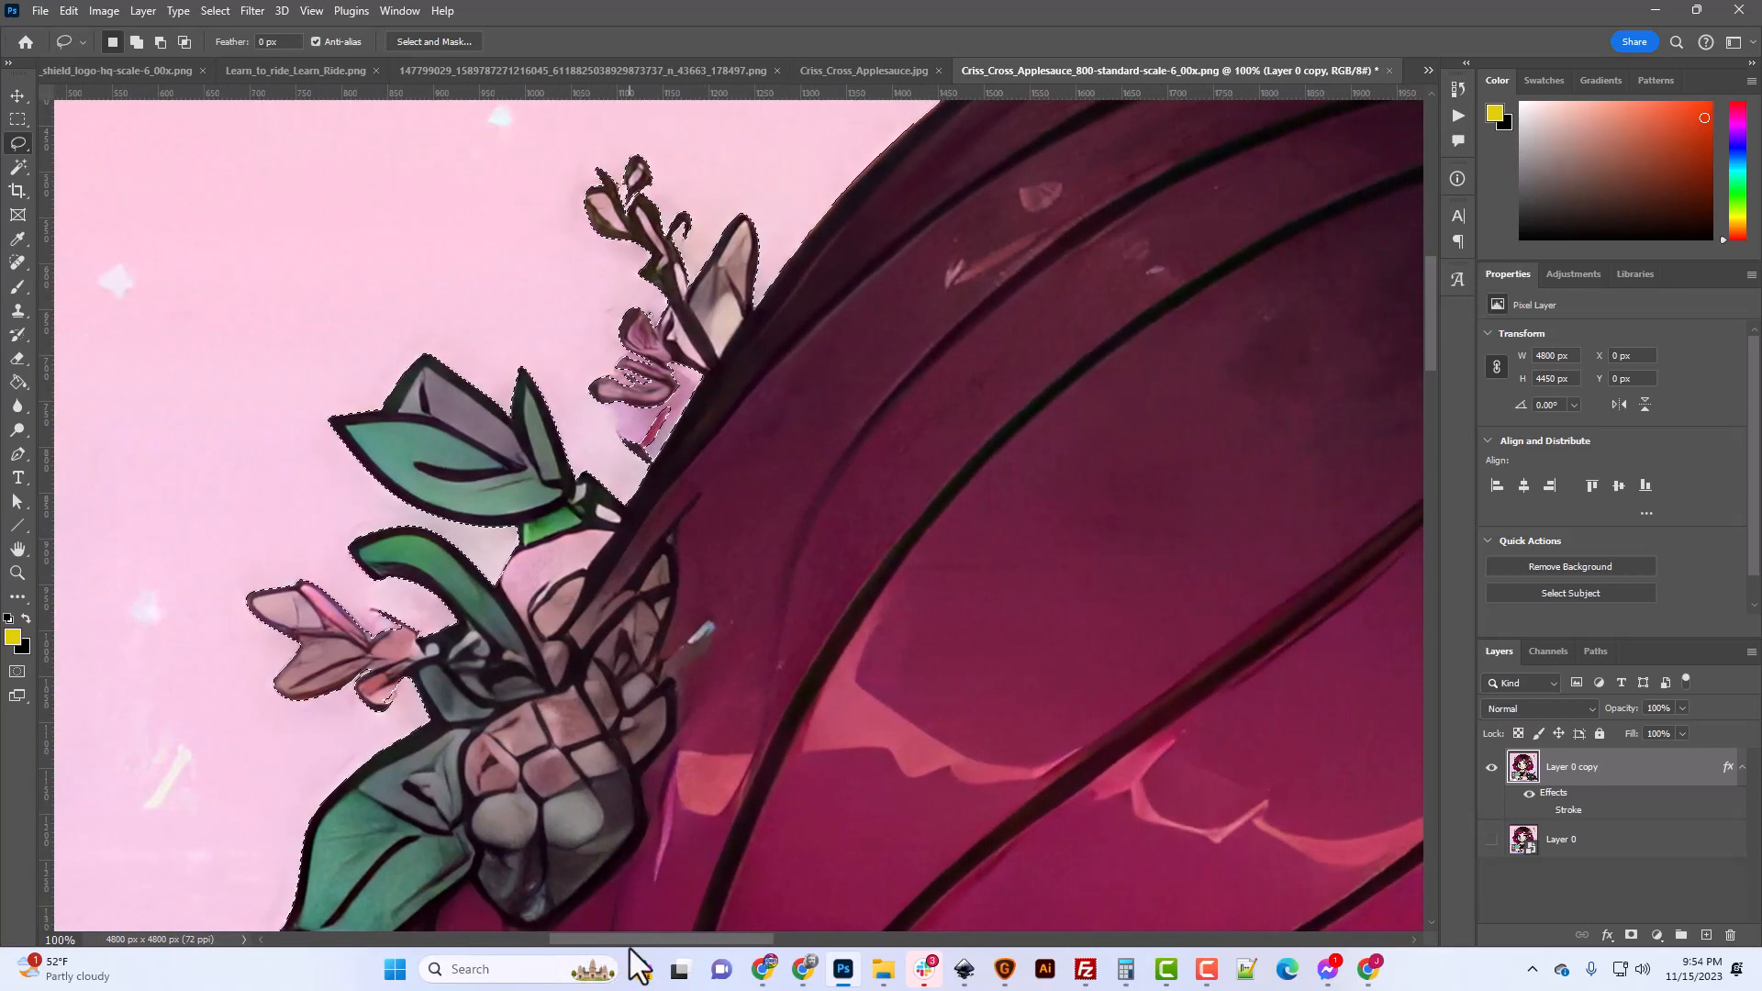
scroll(805, 758, up, 2)
scroll(669, 641, up, 2)
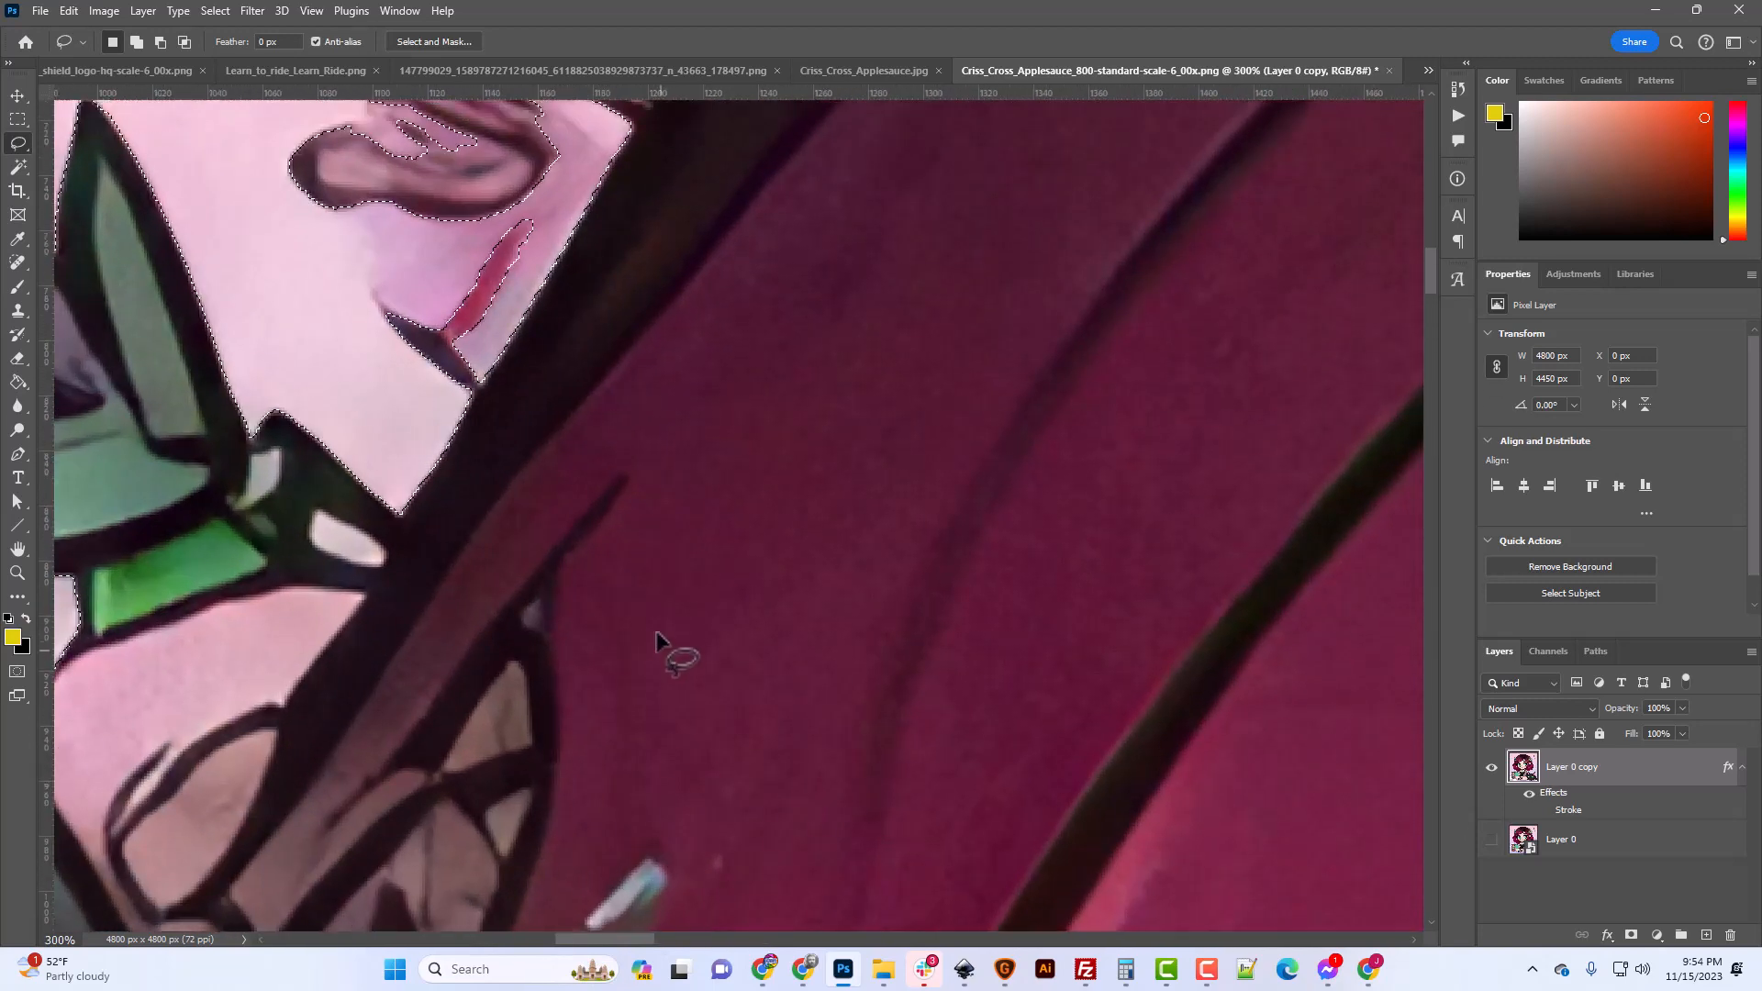
scroll(578, 531, up, 2)
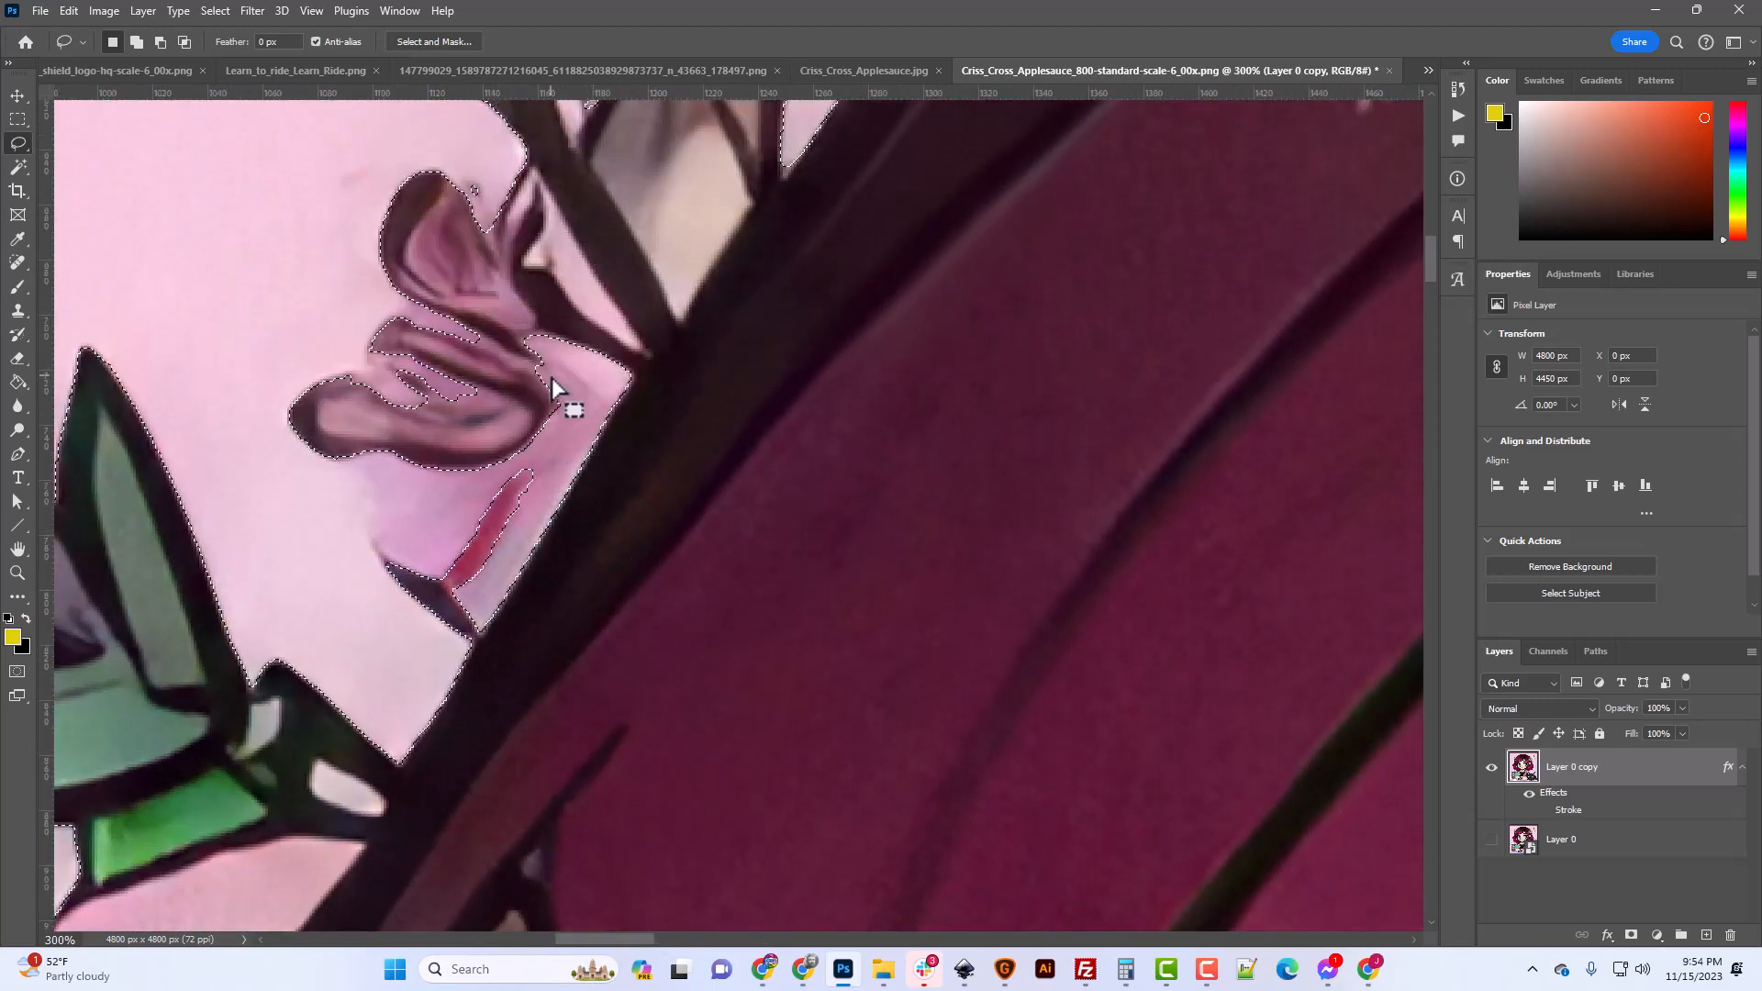
scroll(569, 395, up, 2)
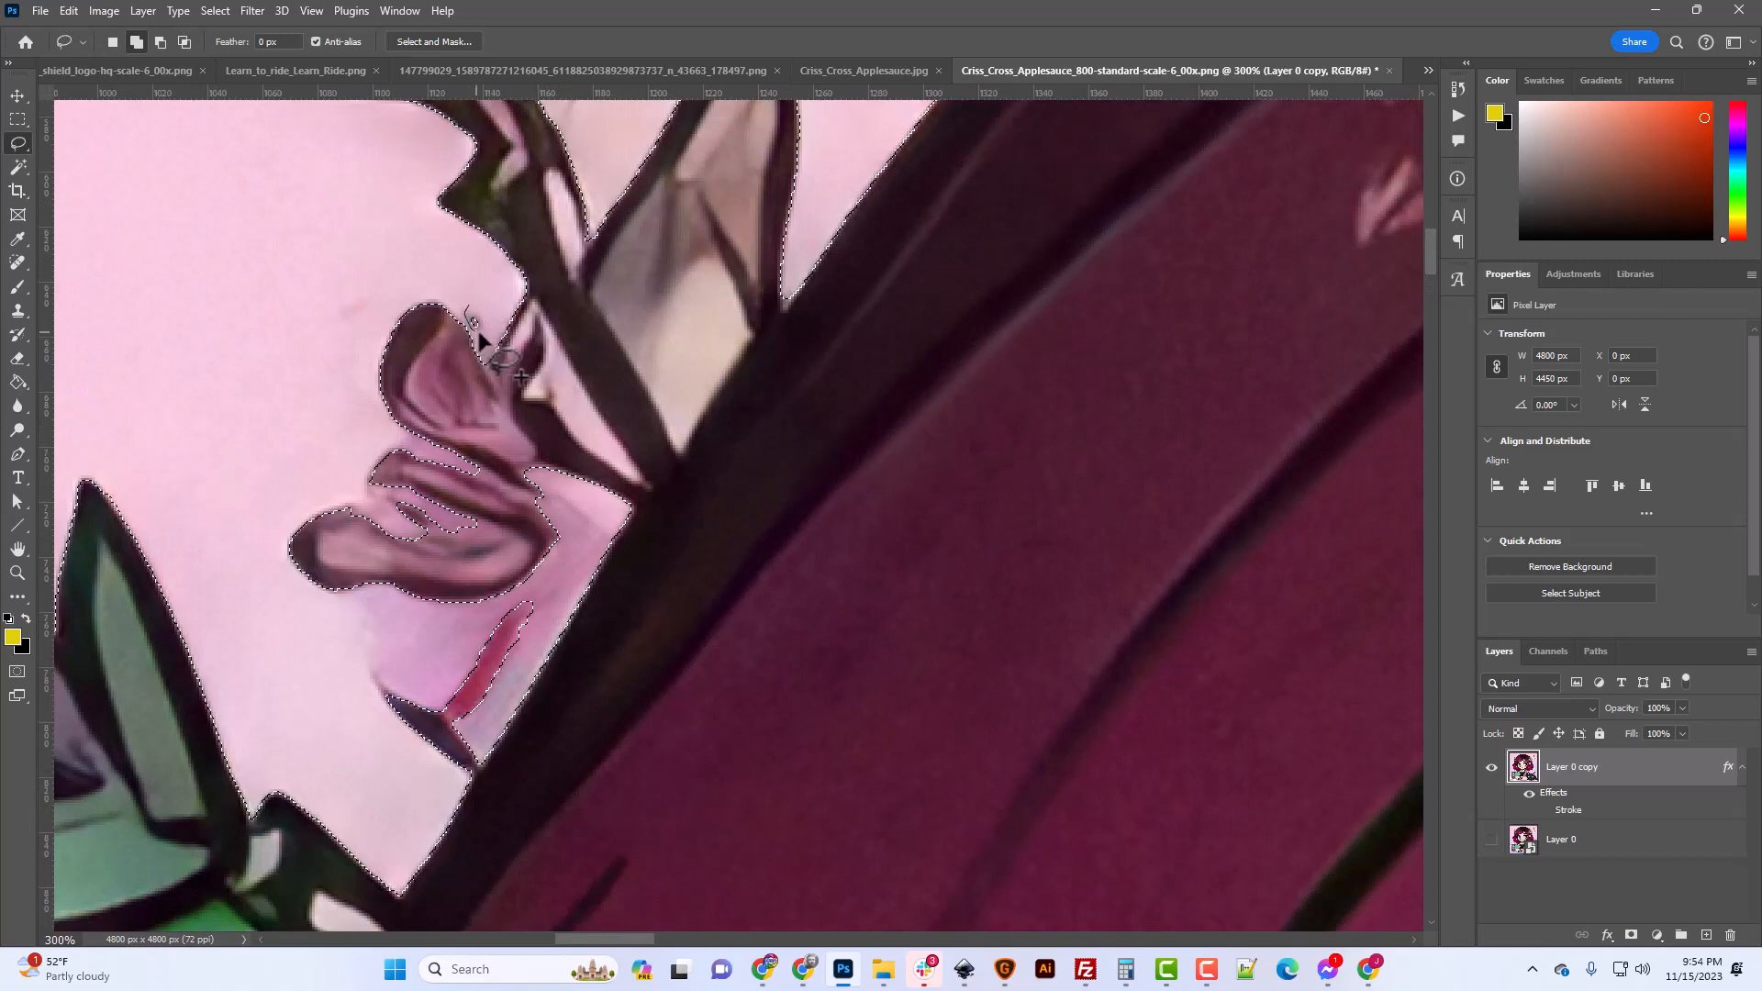
scroll(582, 453, up, 2)
scroll(574, 448, down, 2)
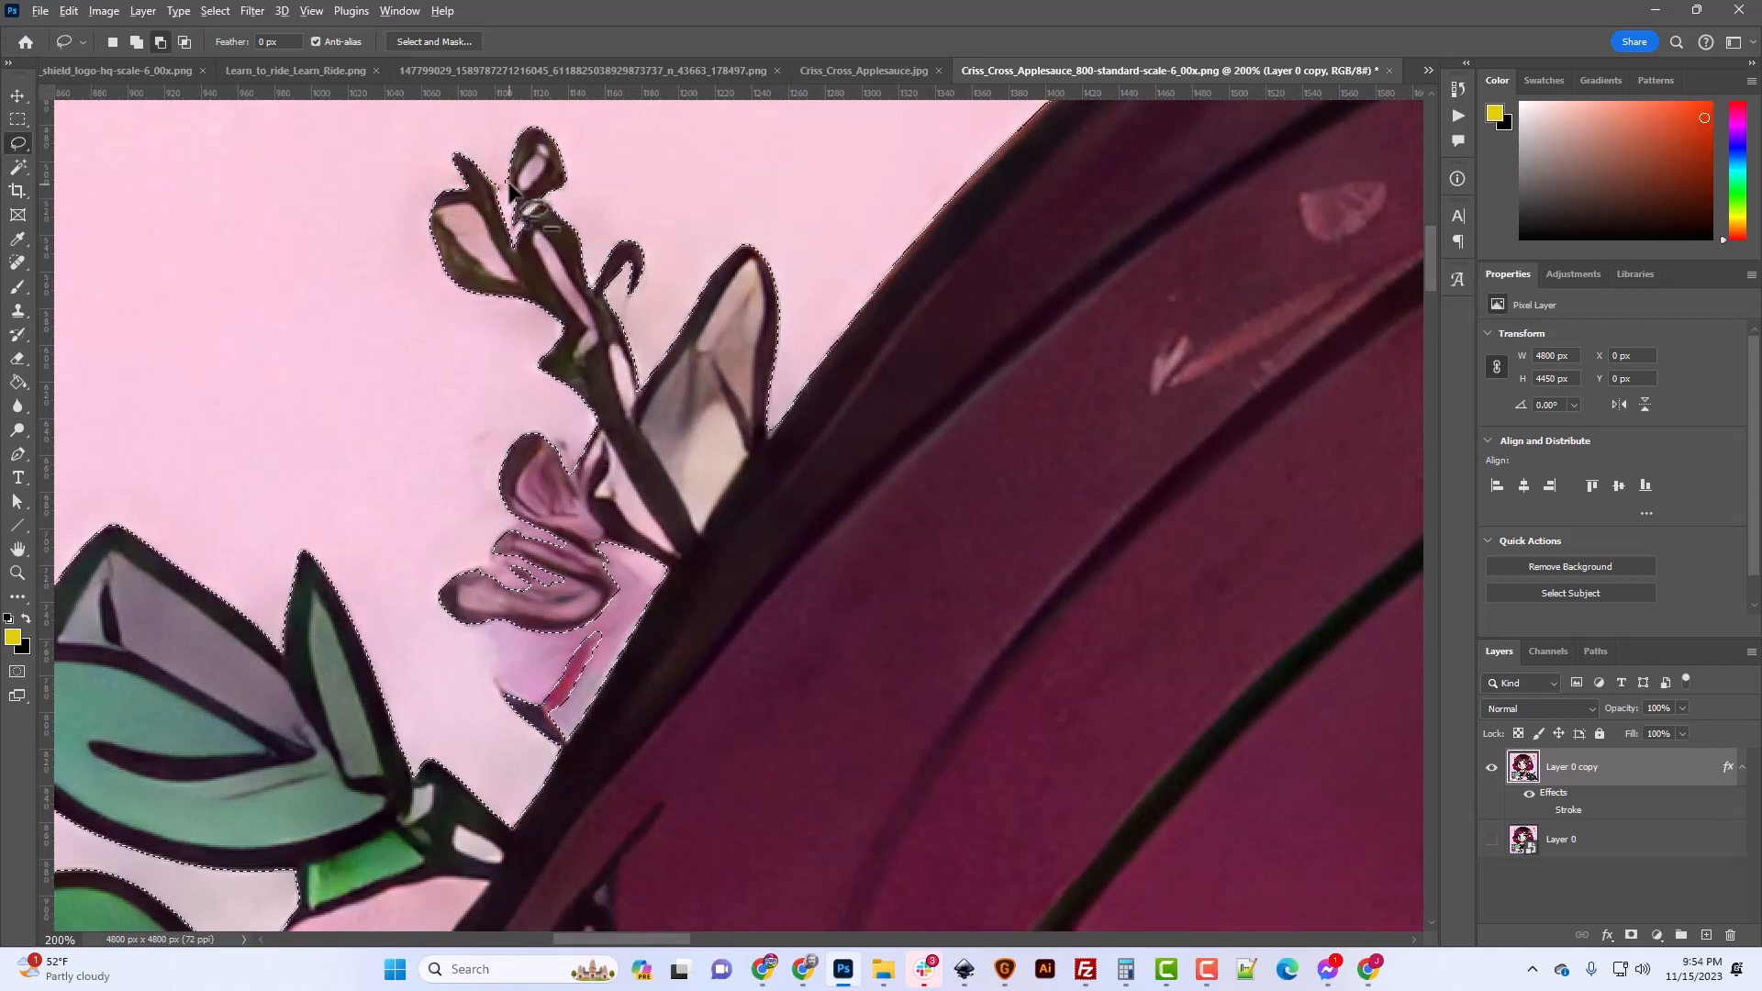
mouse_move(510, 187)
mouse_down()
mouse_move(492, 218)
mouse_move(547, 196)
mouse_up()
Subtract the pink petals beneath the left-side flower sprig from the background selection, tracing their outer edge down to the dark hair outline.
scroll(609, 550, down, 5)
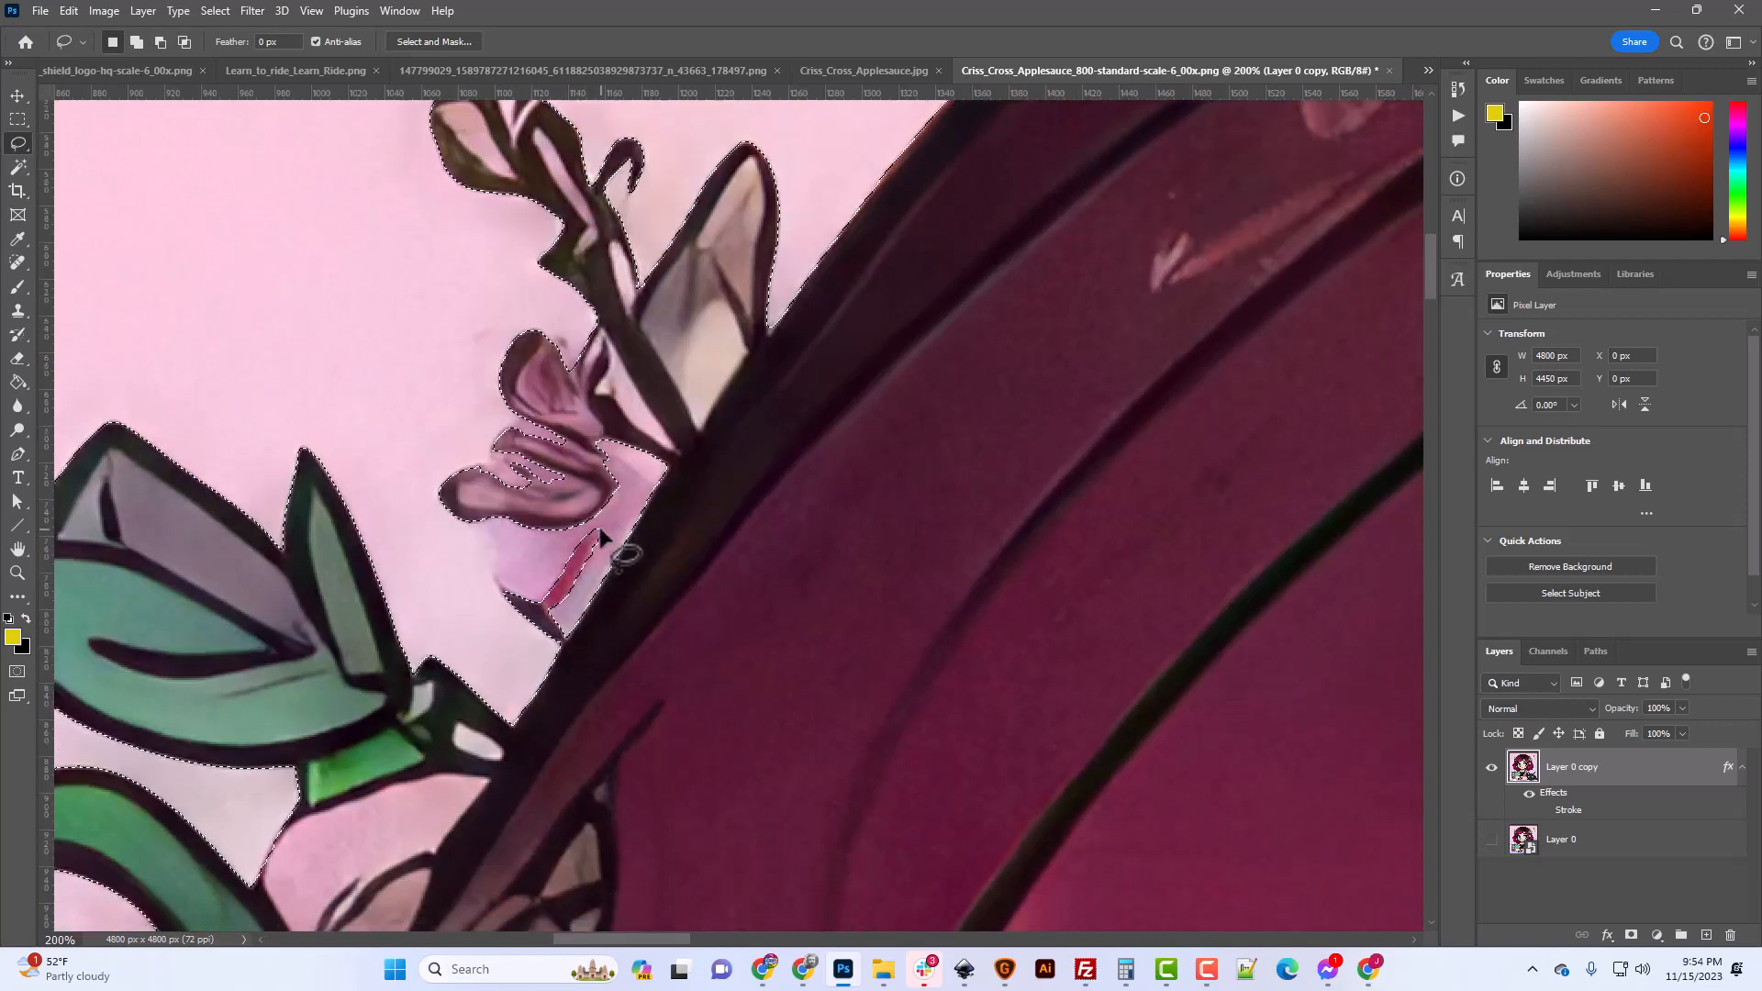
key(alt)
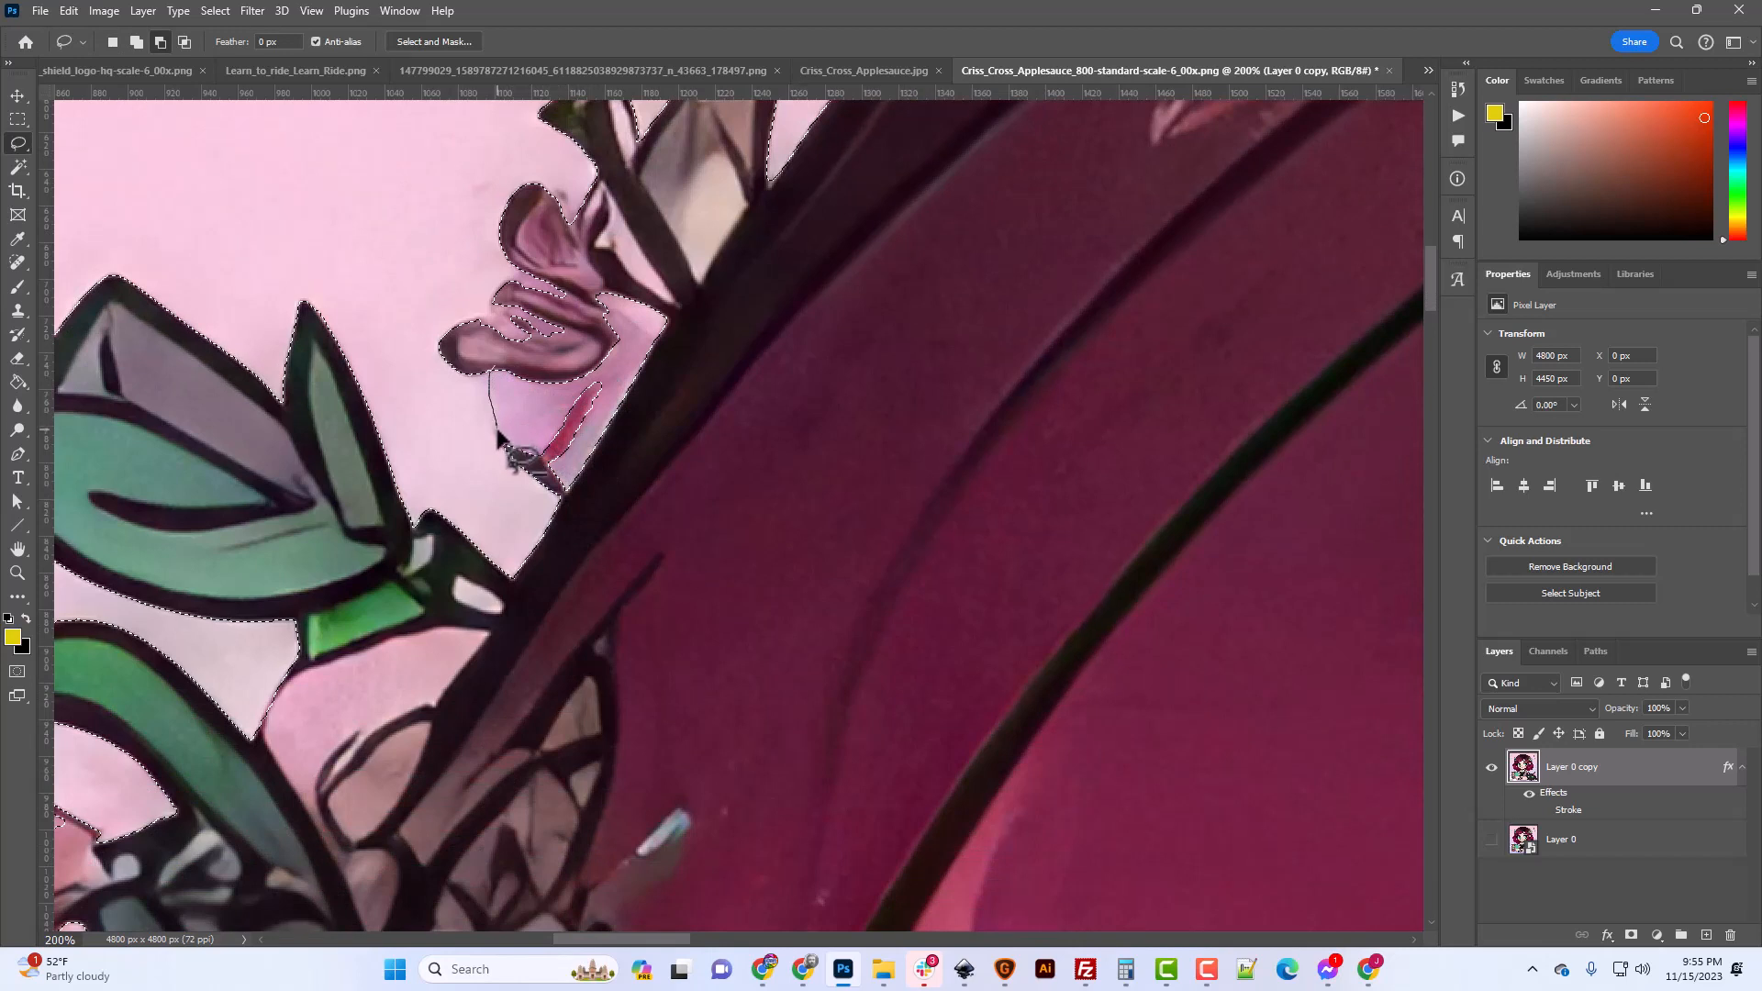
mouse_move(562, 496)
mouse_down()
mouse_move(677, 433)
mouse_move(705, 344)
mouse_move(685, 275)
mouse_move(601, 266)
mouse_up()
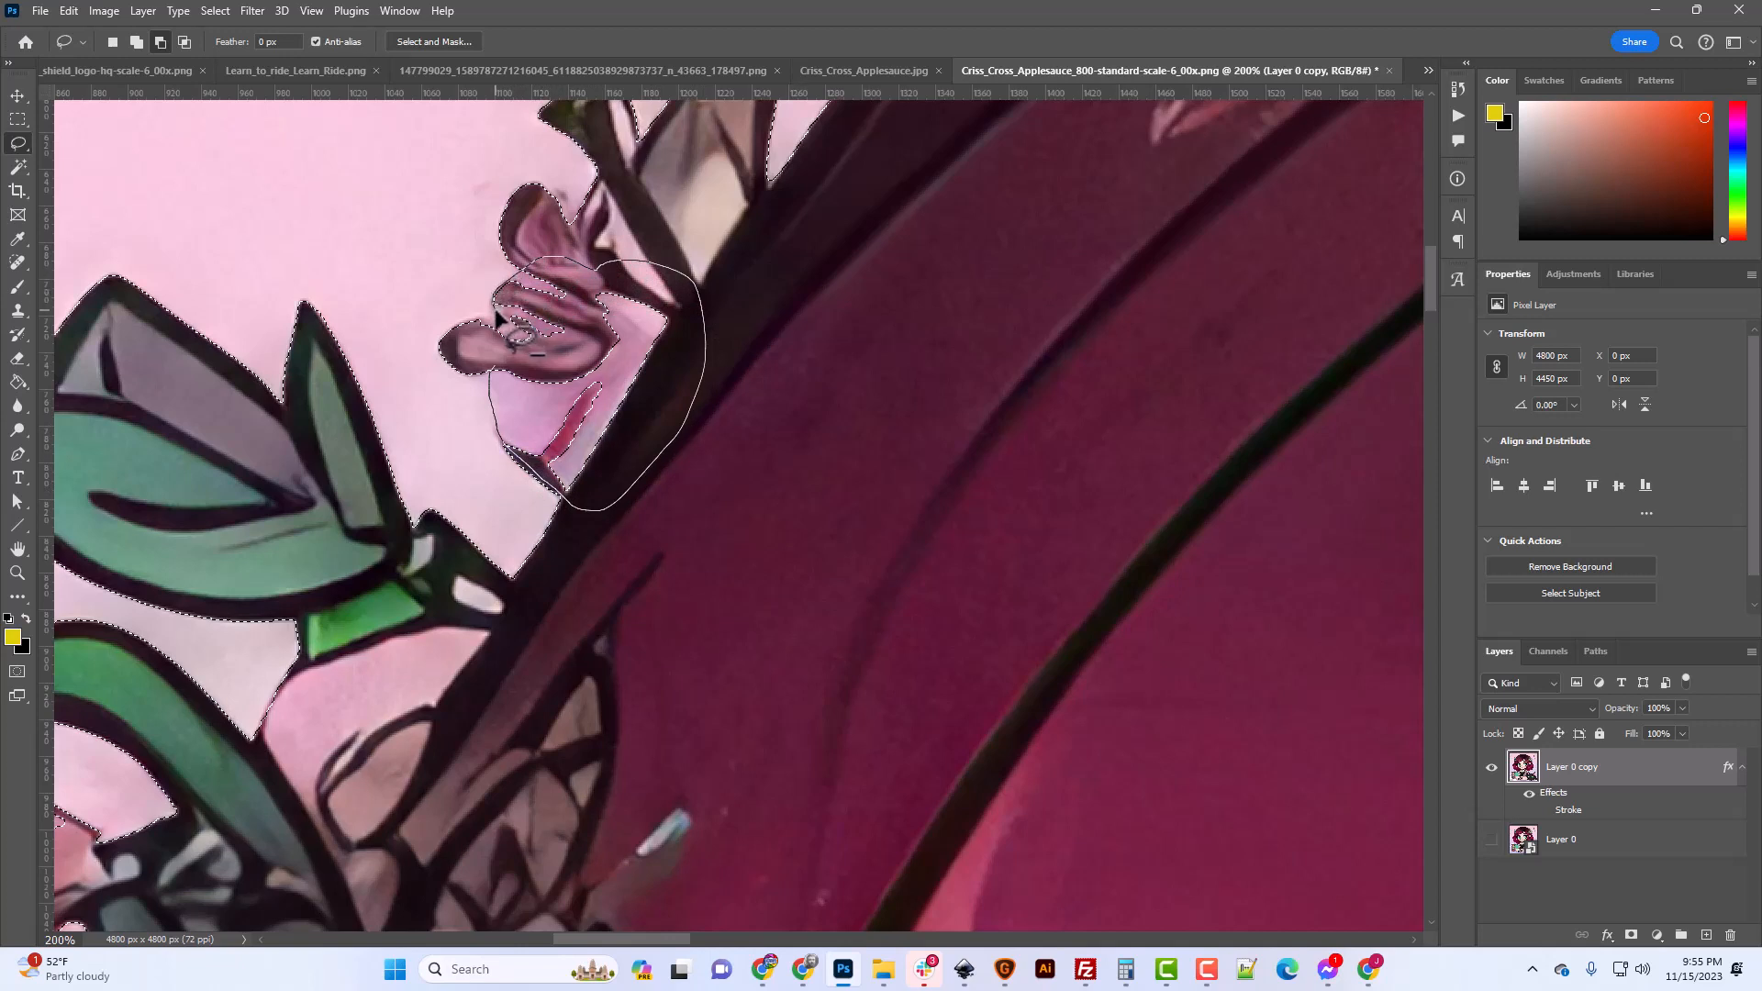
mouse_move(486, 356)
mouse_down()
mouse_move(541, 366)
mouse_move(579, 344)
mouse_move(504, 371)
mouse_up()
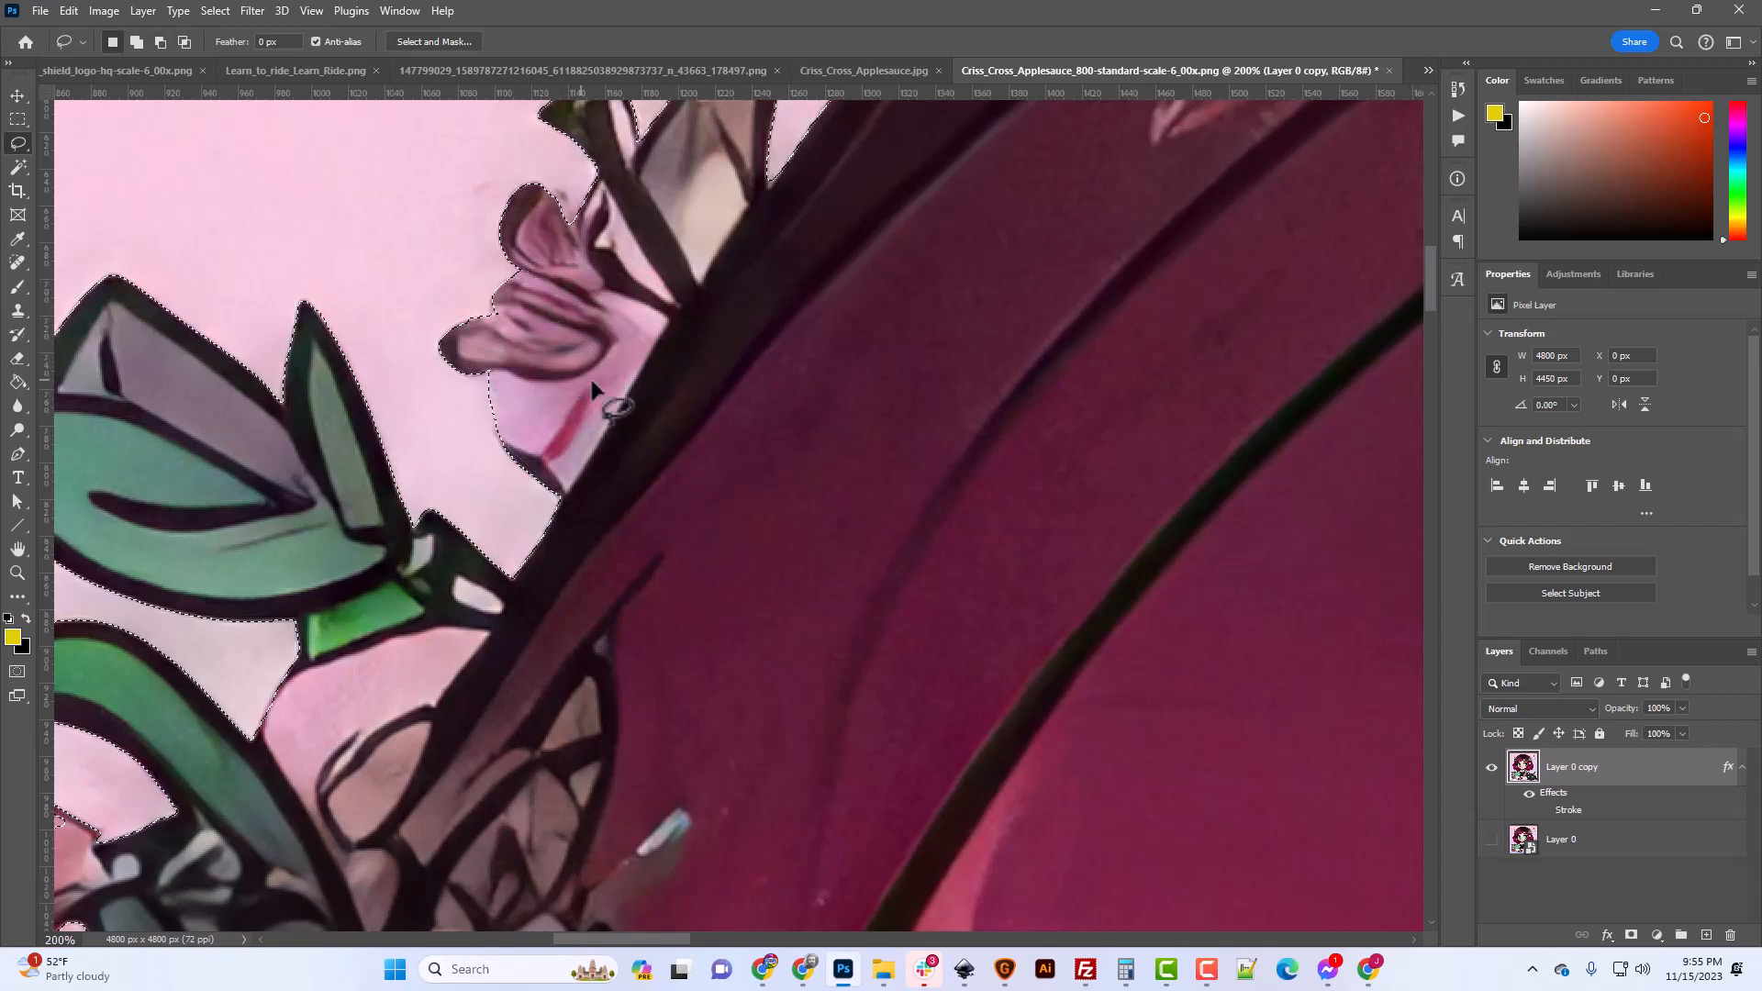
Subtract the upper and lower pink petals of the outermost left-side hair flower from the background selection with the Lasso tool.
scroll(661, 395, up, 4)
scroll(644, 395, down, 3)
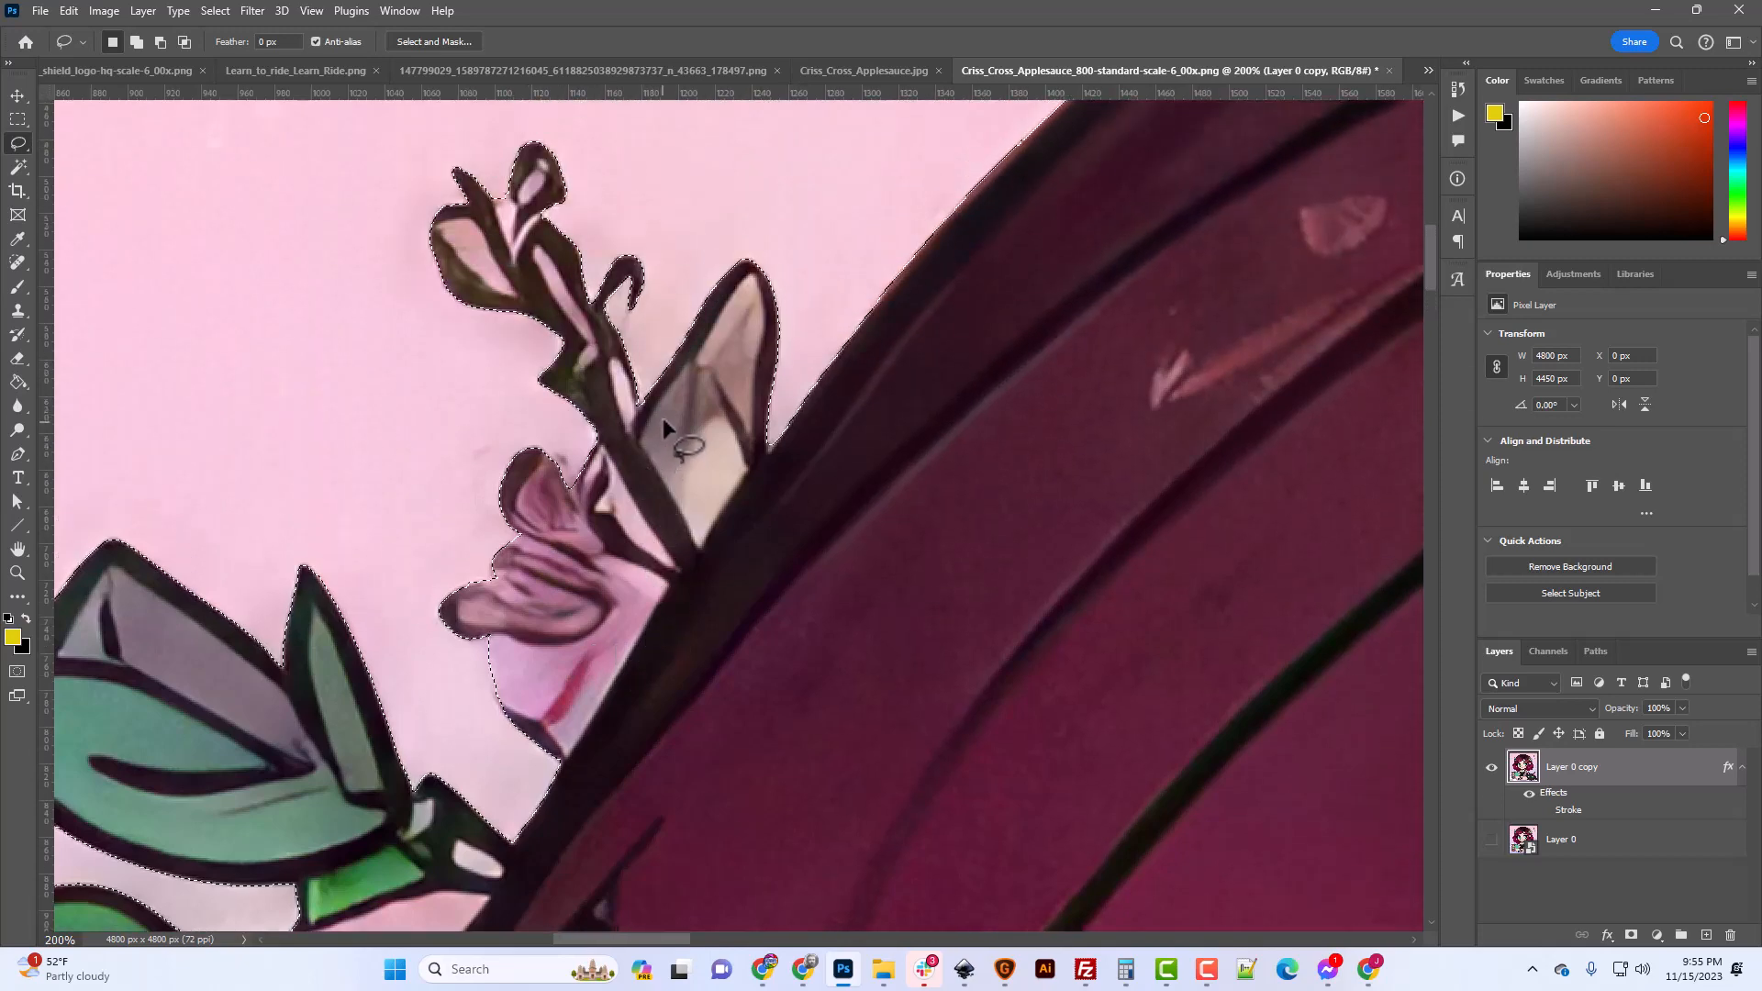
scroll(646, 426, down, 3)
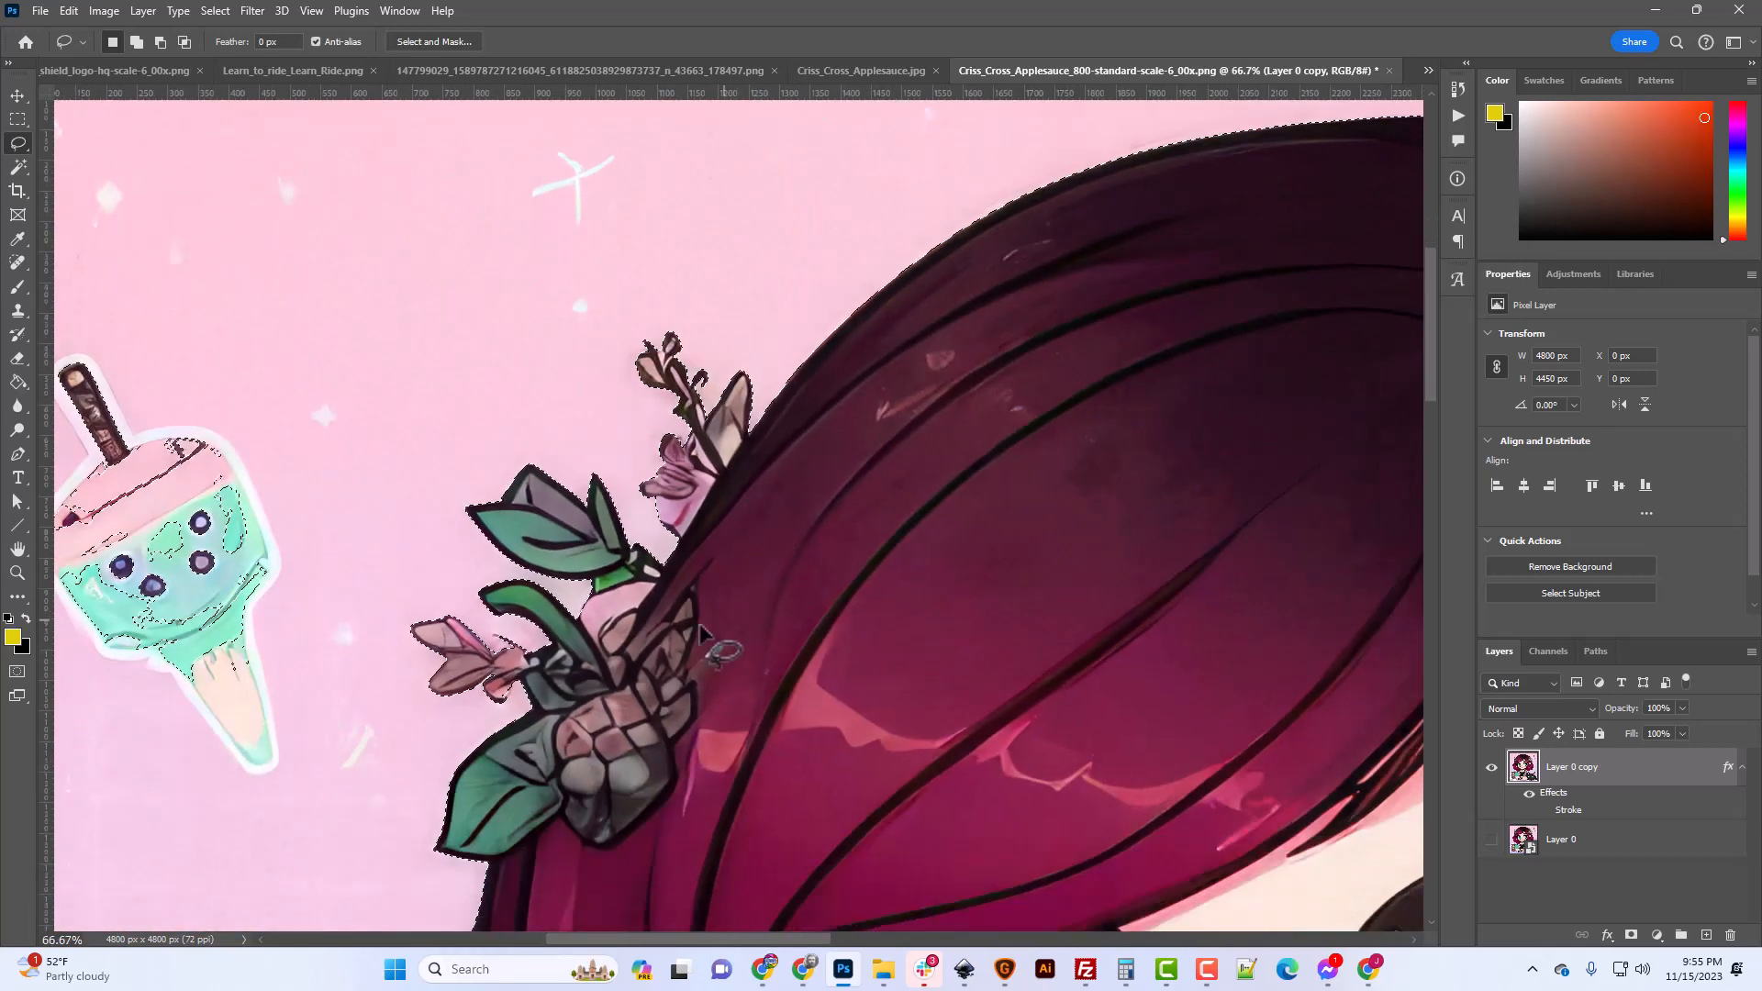
scroll(572, 633, up, 1)
scroll(572, 635, up, 1)
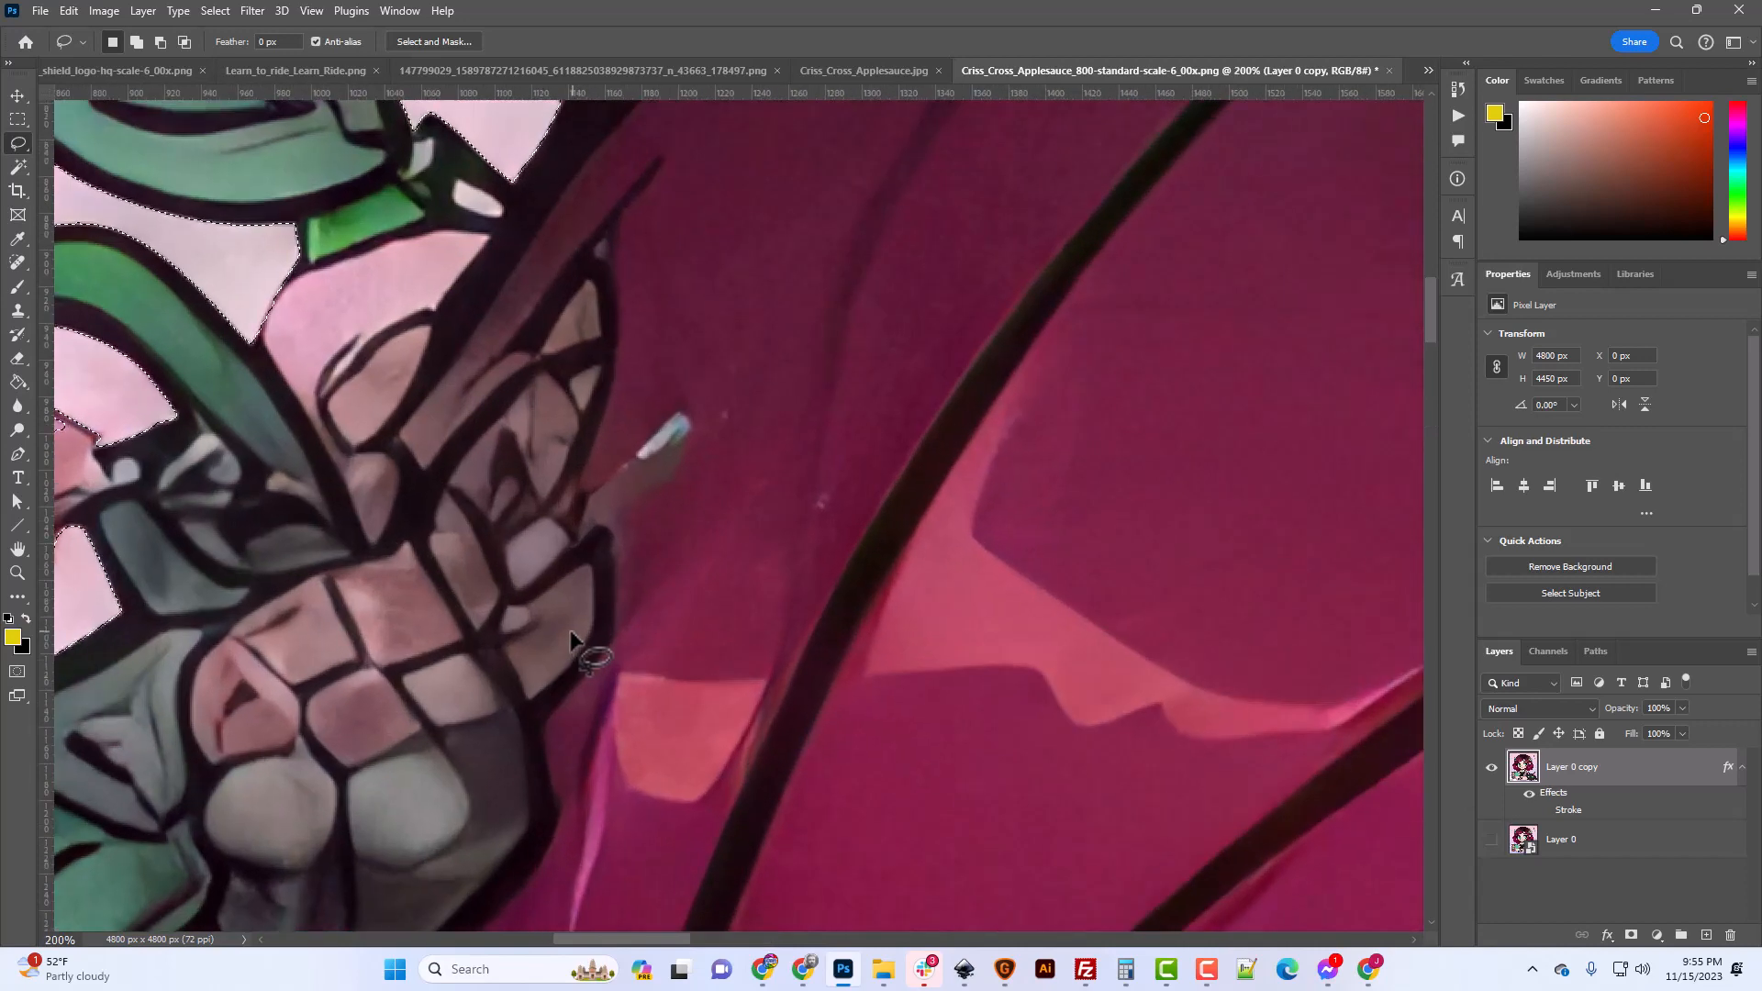
drag(684, 939, 599, 929)
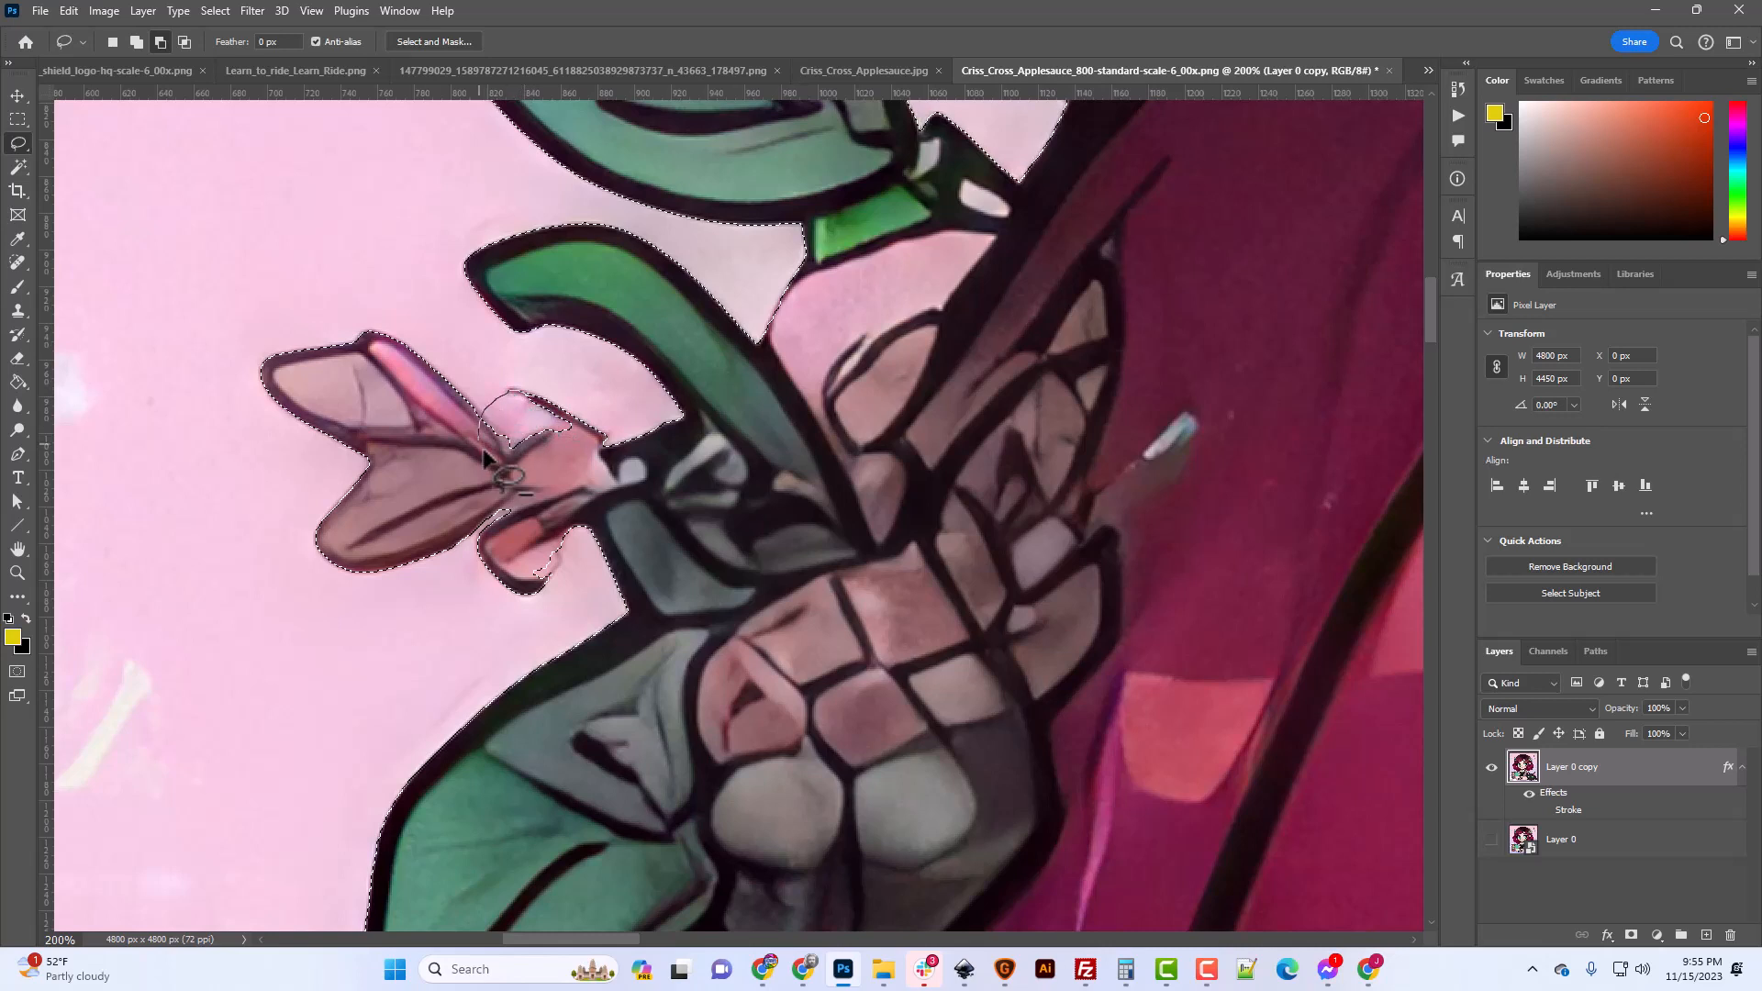
mouse_move(484, 456)
mouse_down()
mouse_move(530, 469)
mouse_move(592, 437)
mouse_up()
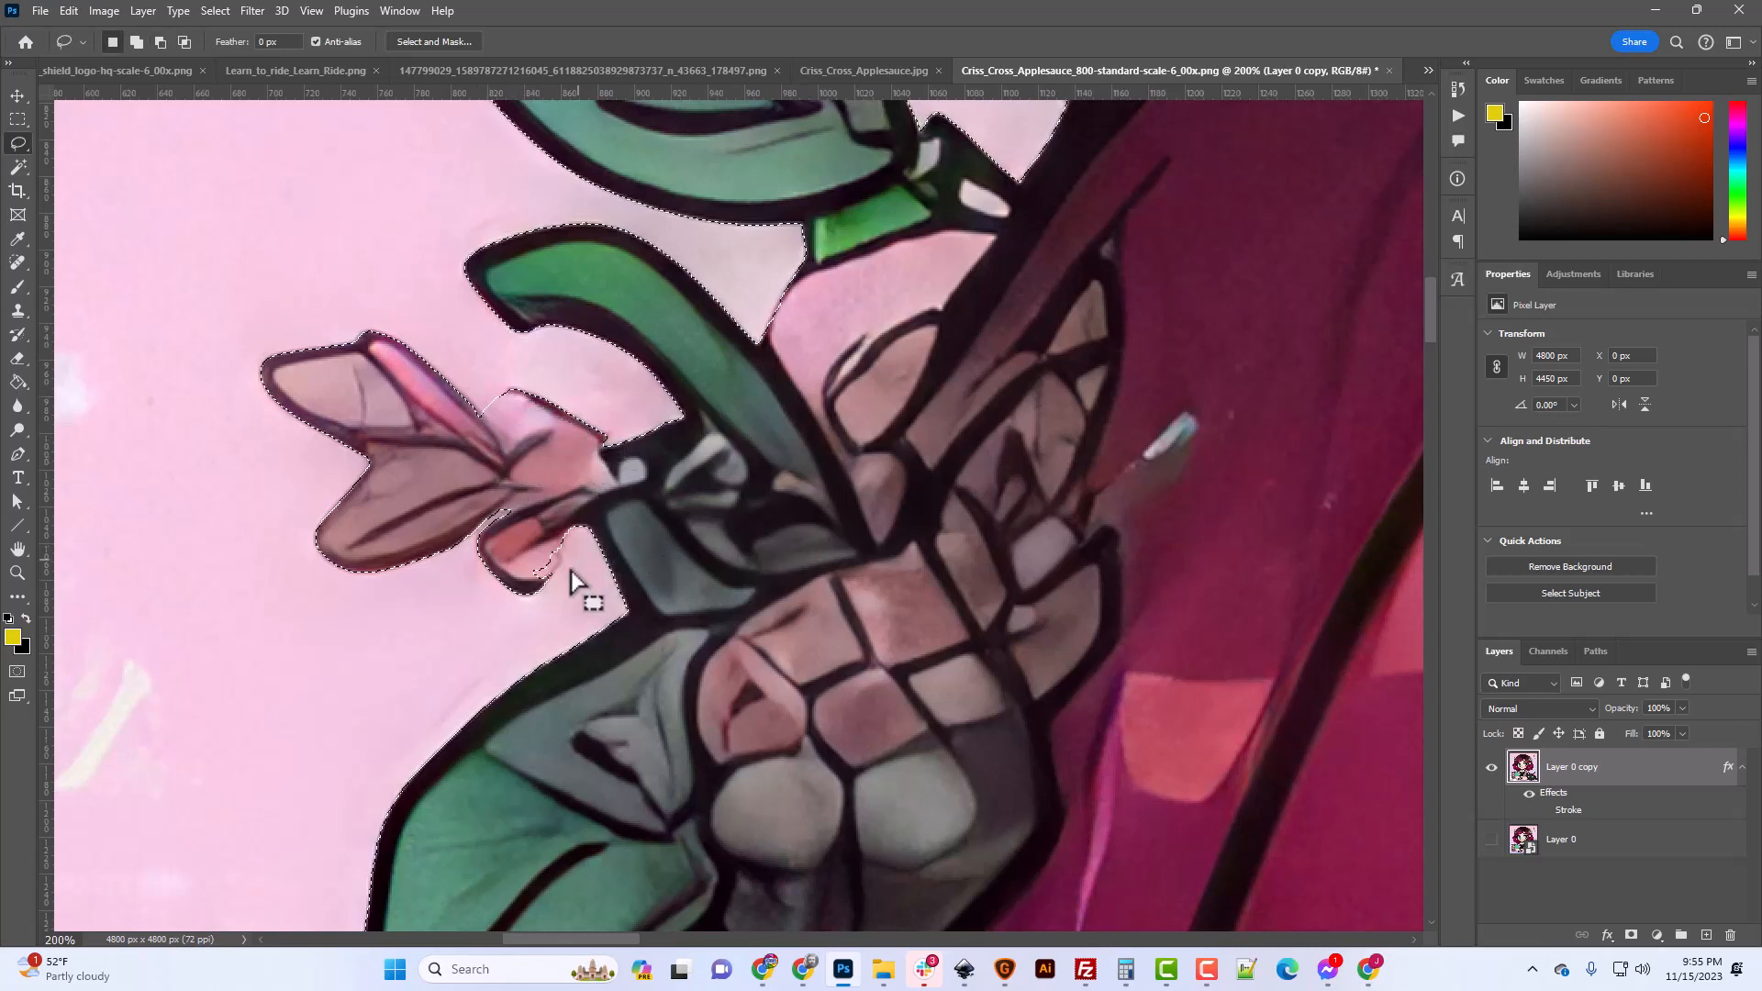
key(alt)
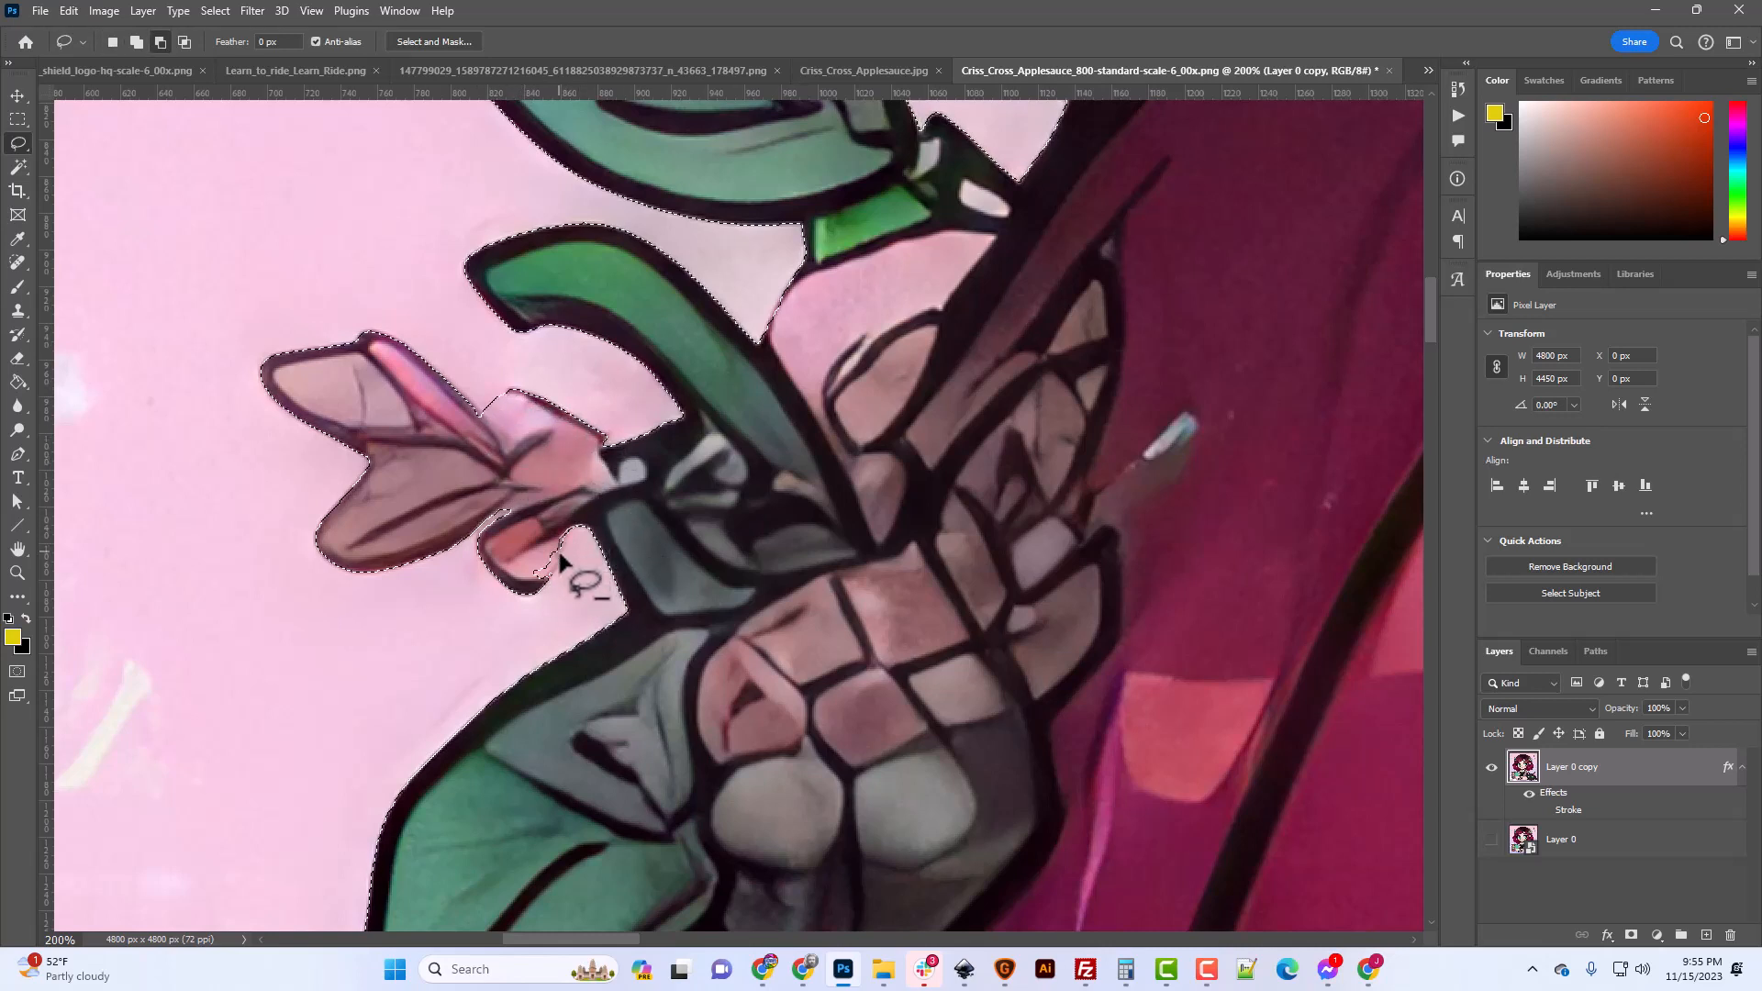
mouse_move(559, 555)
mouse_down()
mouse_move(552, 576)
mouse_move(551, 550)
mouse_move(602, 542)
mouse_up()
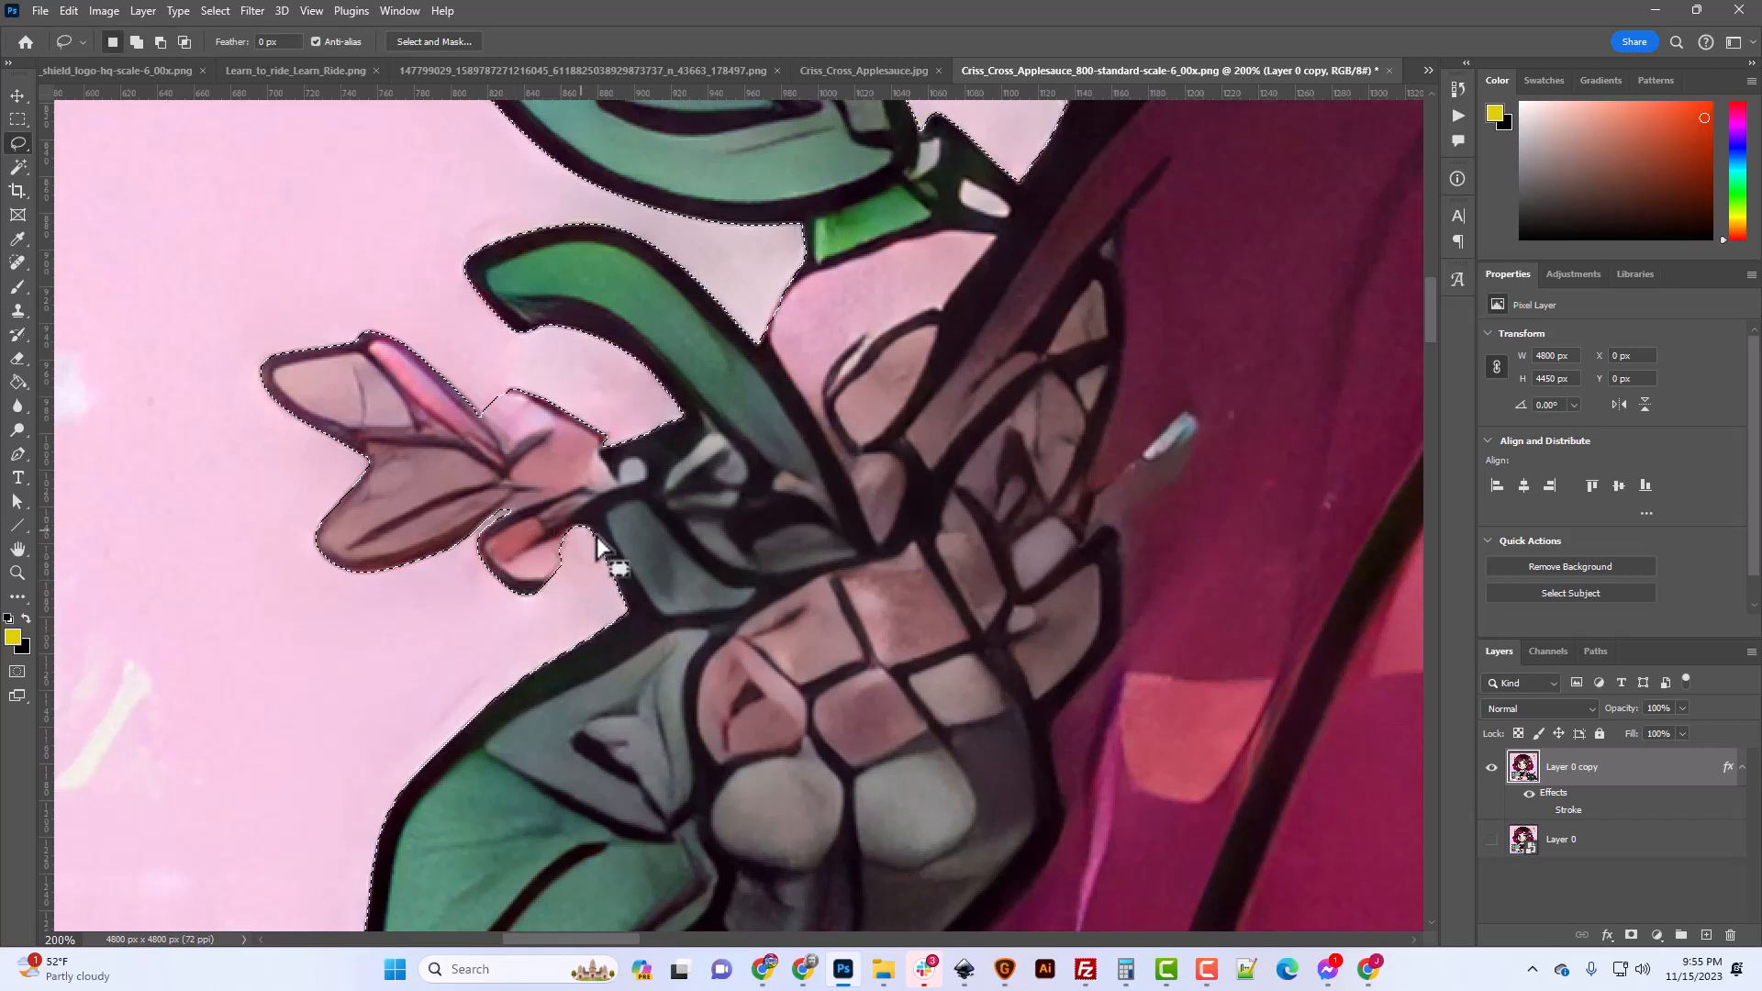
key(alt)
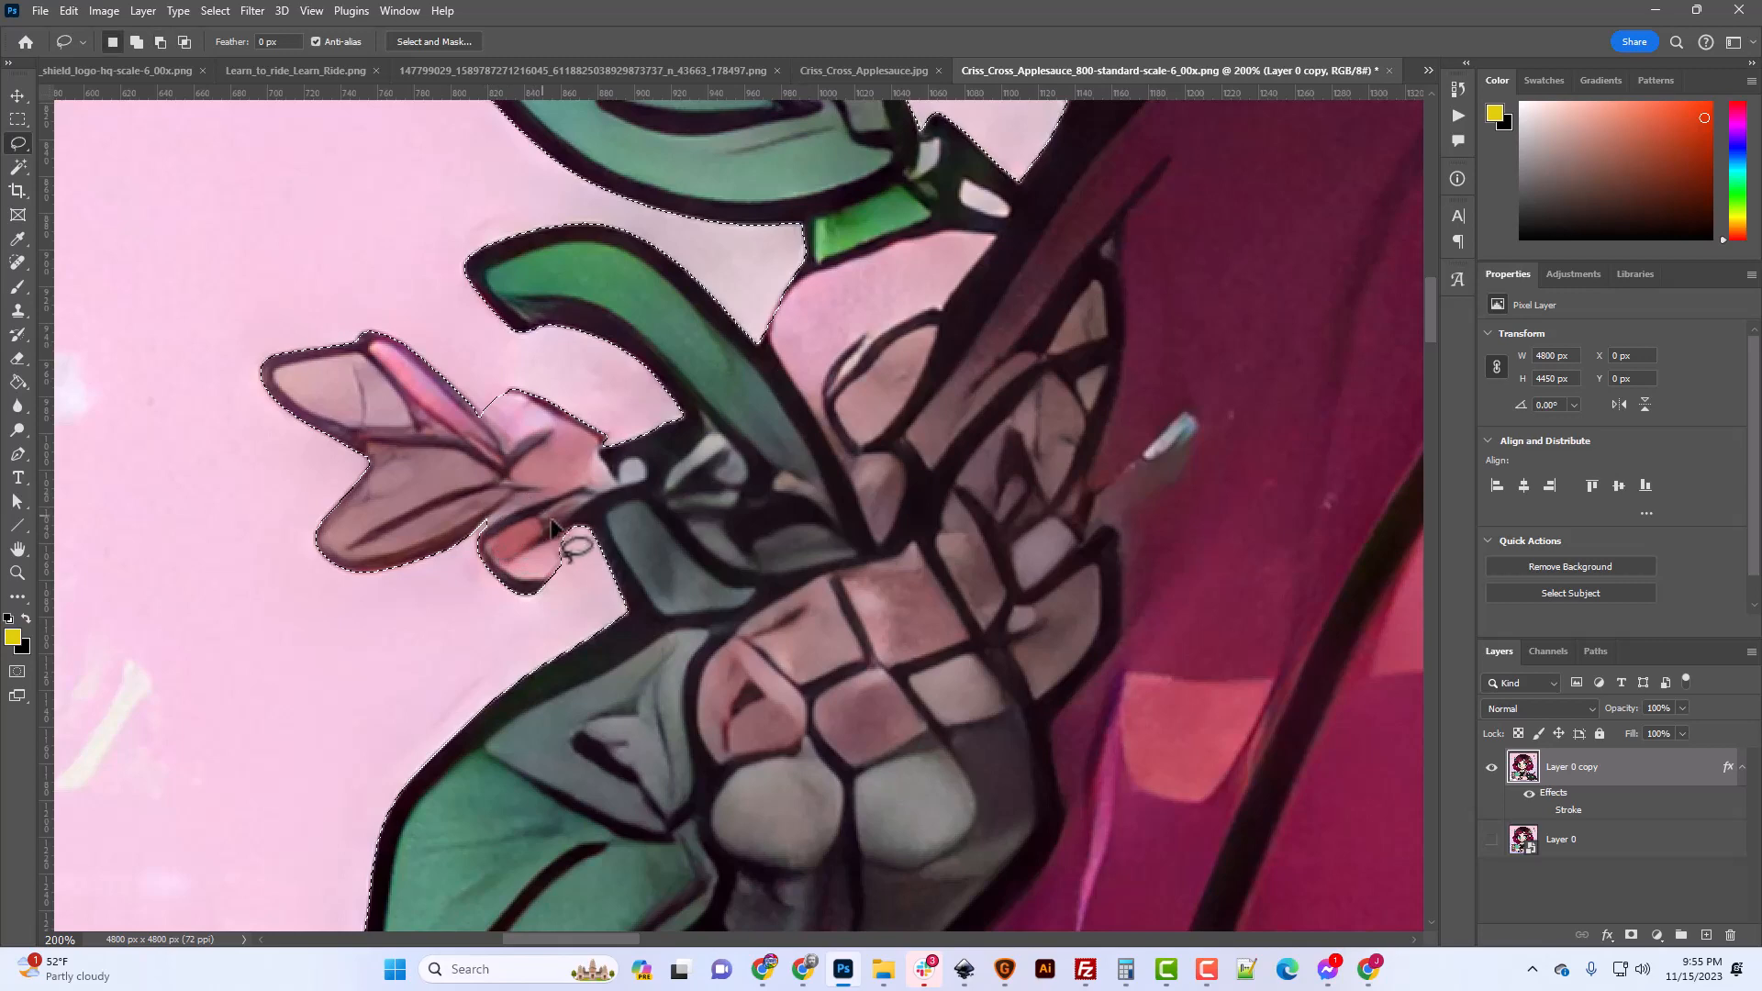
Subtract the pink bud at the tip of the right-side flower sprig and the narrow gap beside it from the background selection.
scroll(569, 528, down, 2)
scroll(569, 528, down, 1)
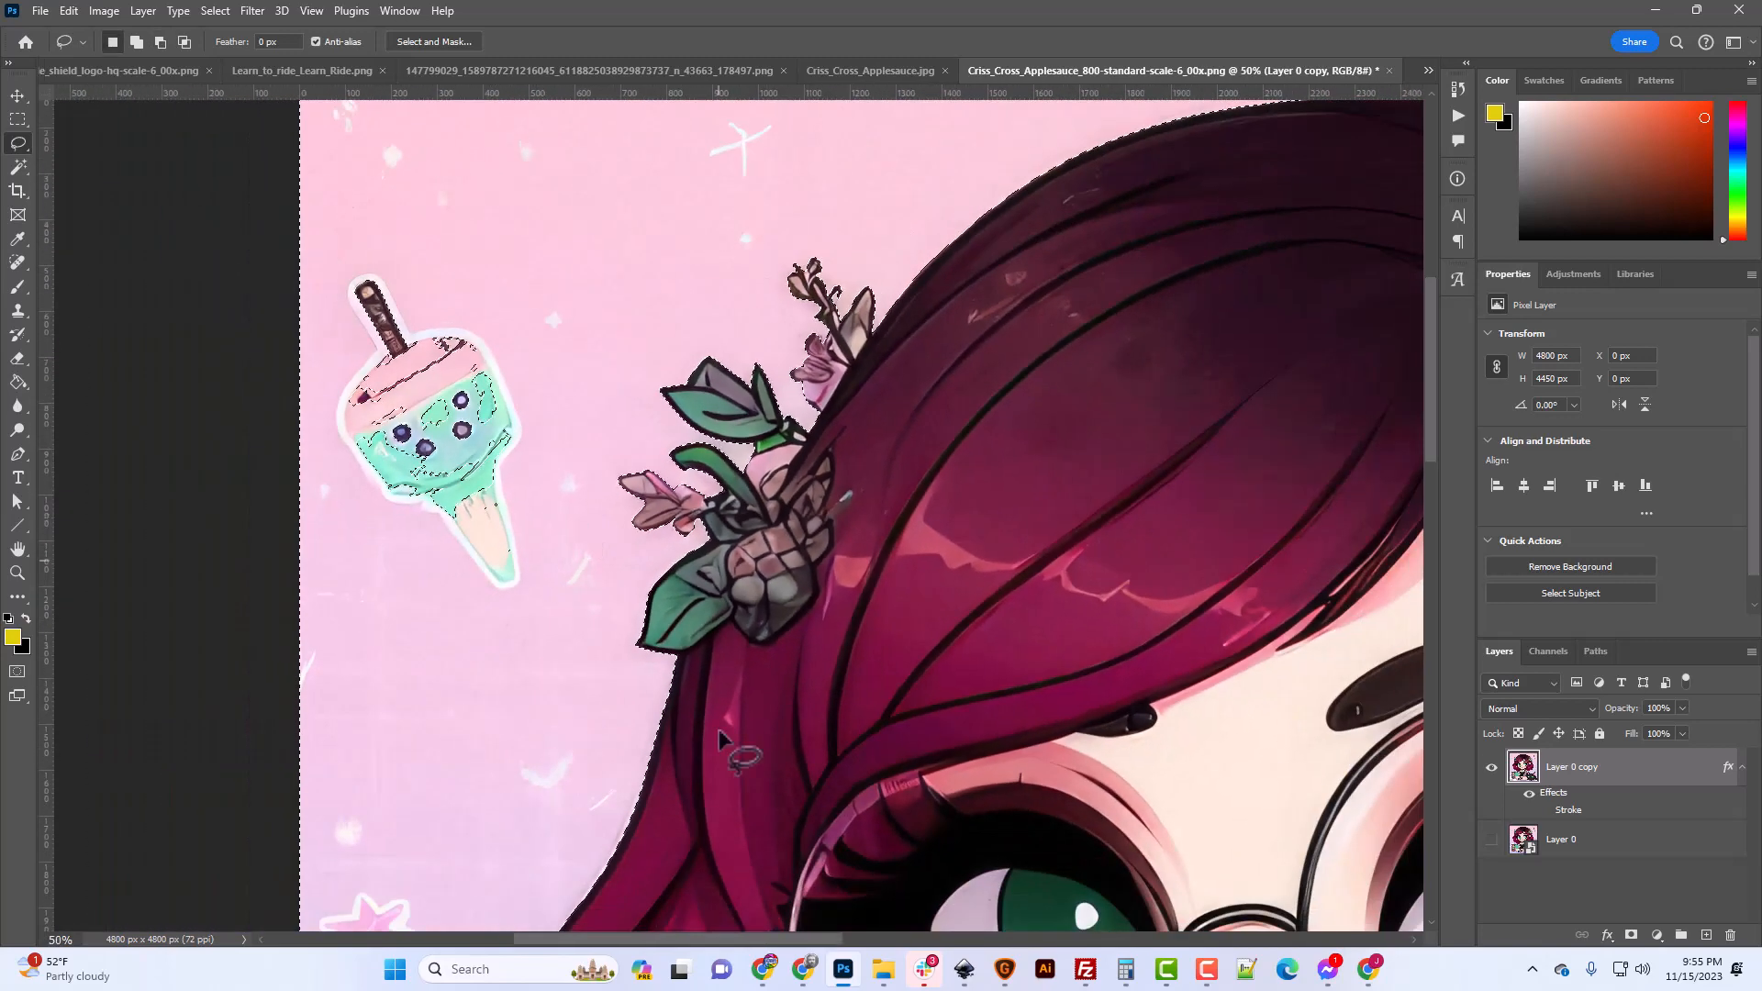
drag(612, 941, 815, 945)
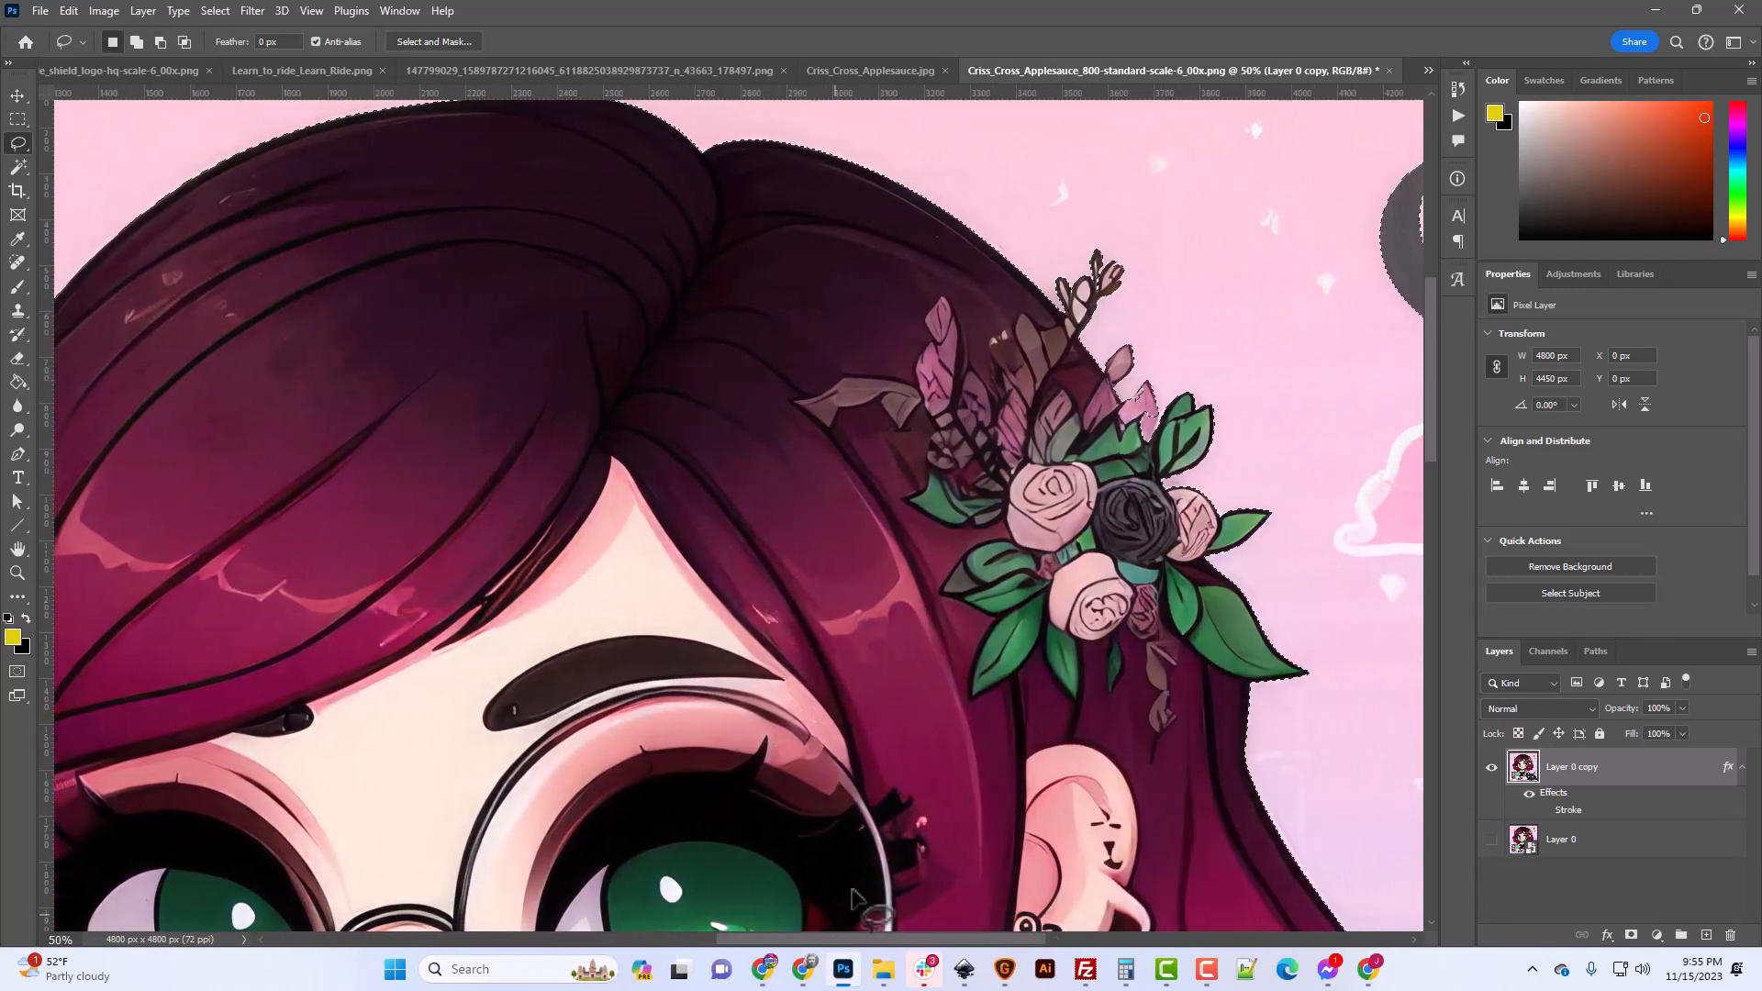
scroll(959, 817, up, 2)
scroll(955, 815, down, 1)
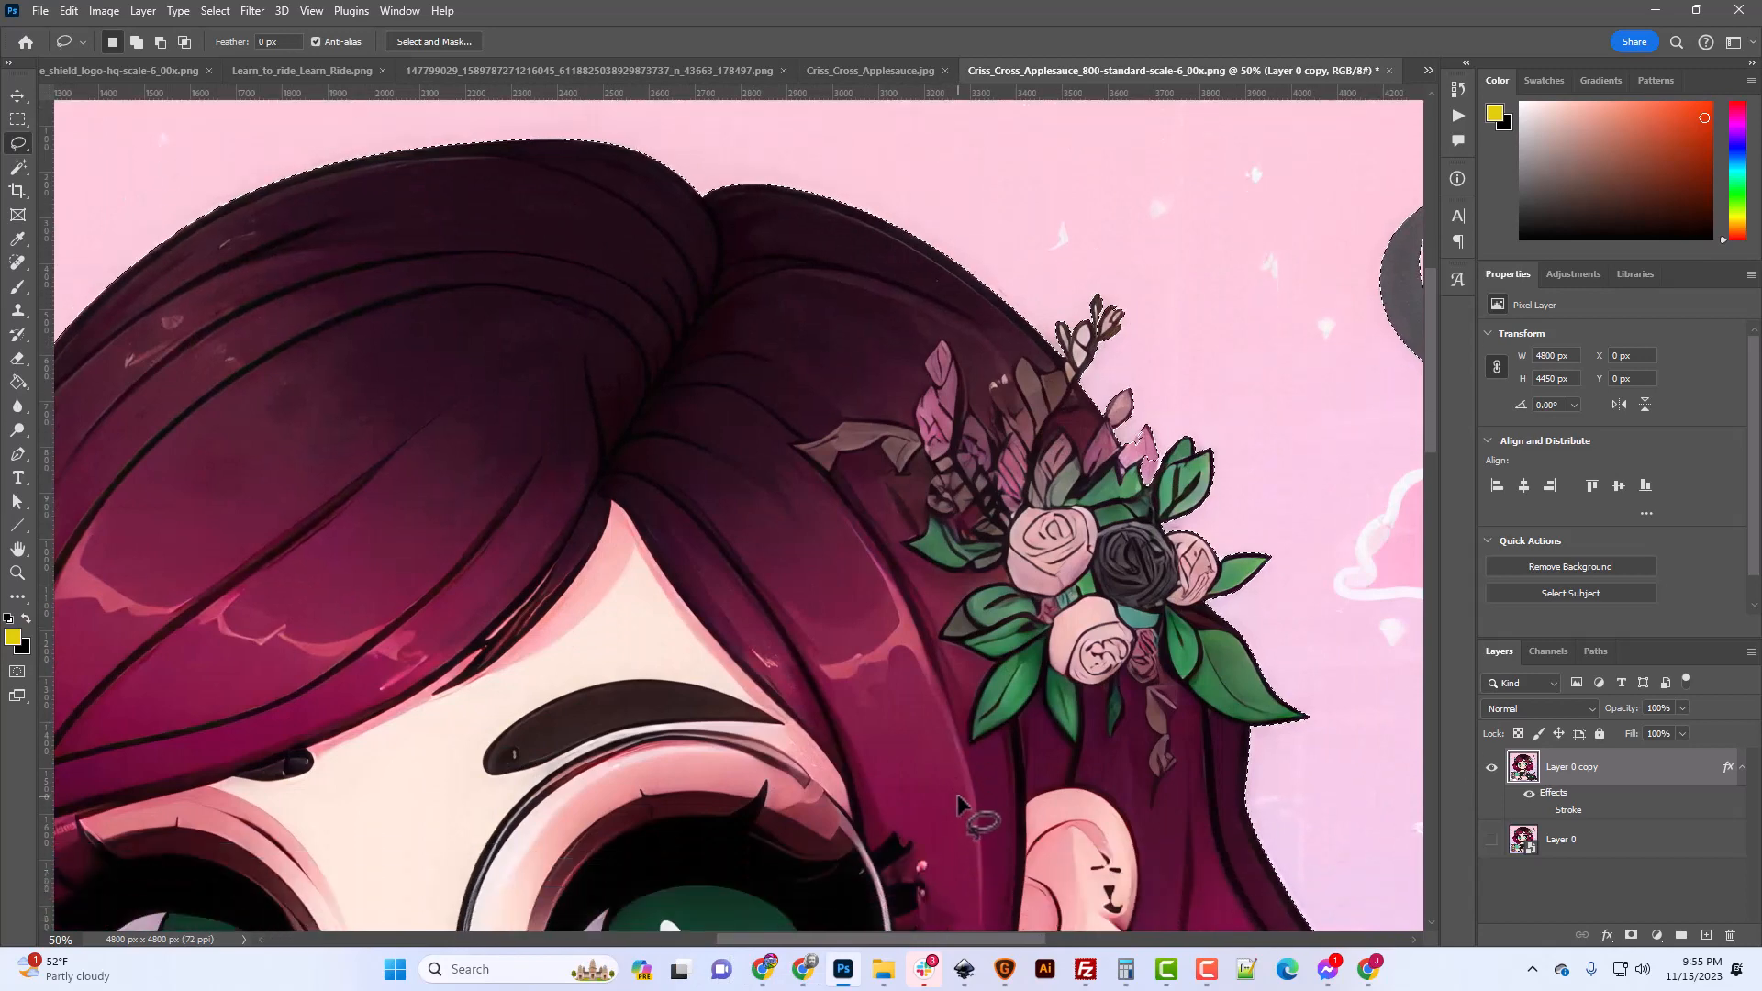
scroll(957, 812, up, 1)
drag(819, 945, 908, 945)
scroll(927, 839, up, 2)
key(ctrl+plus)
key(ctrl+plus)
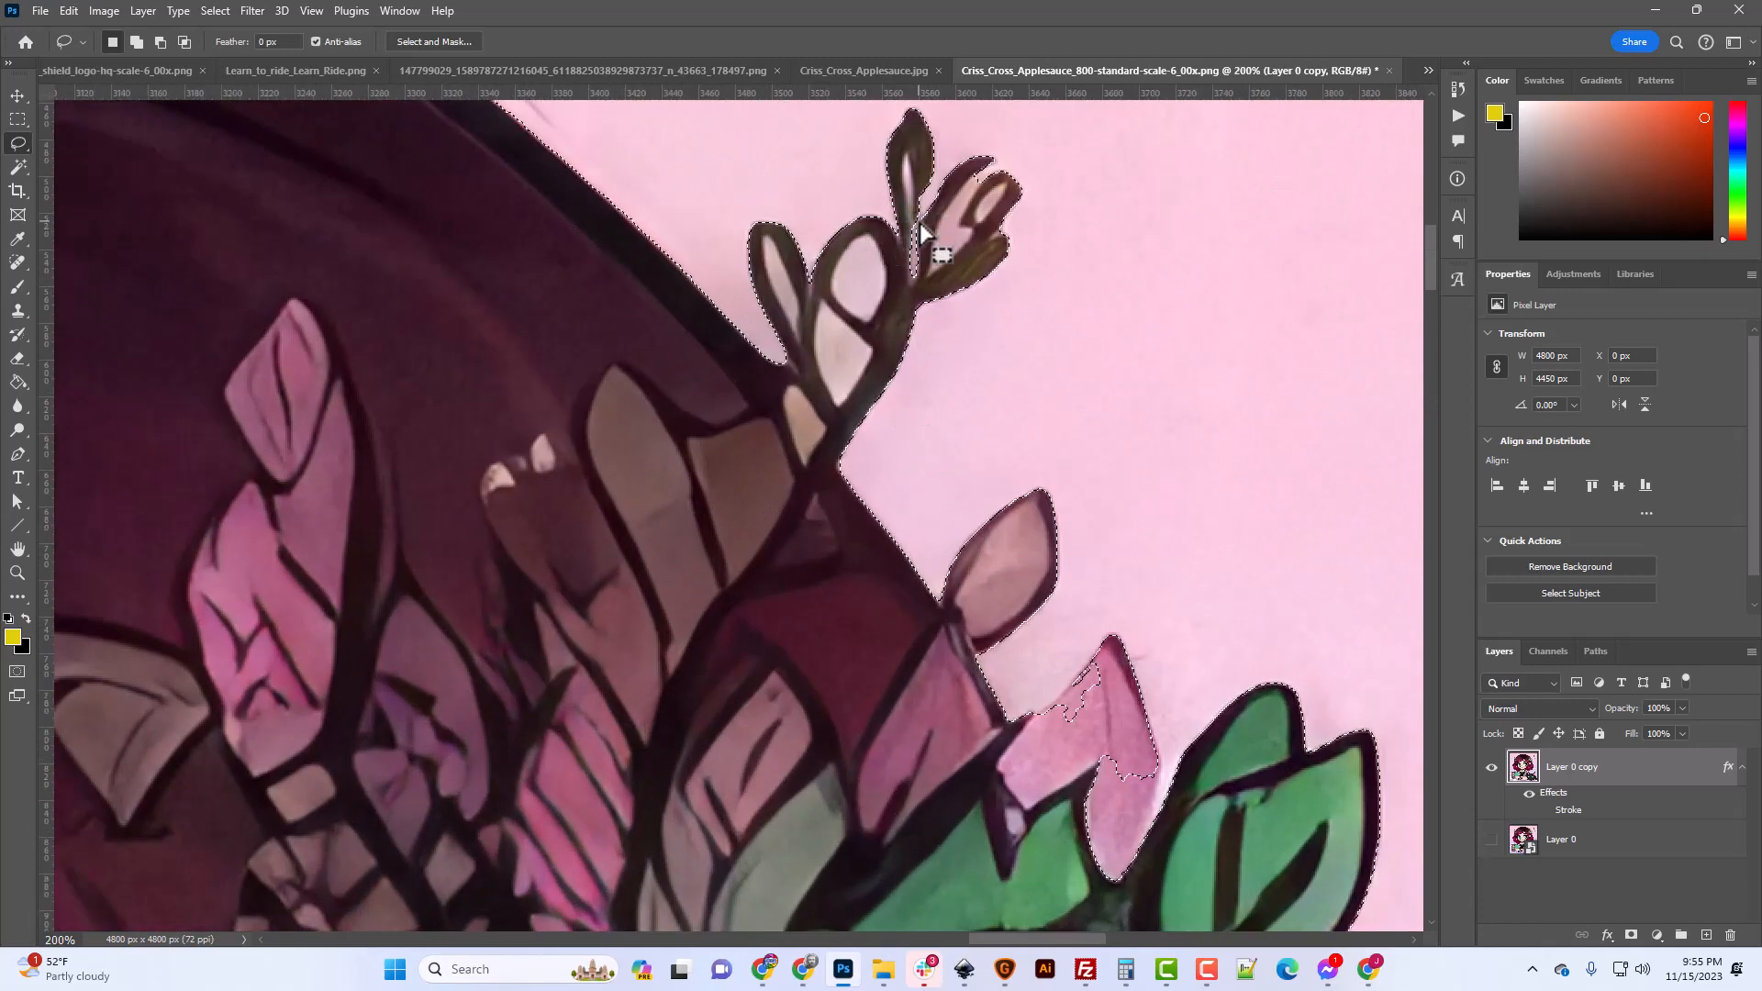
key(alt)
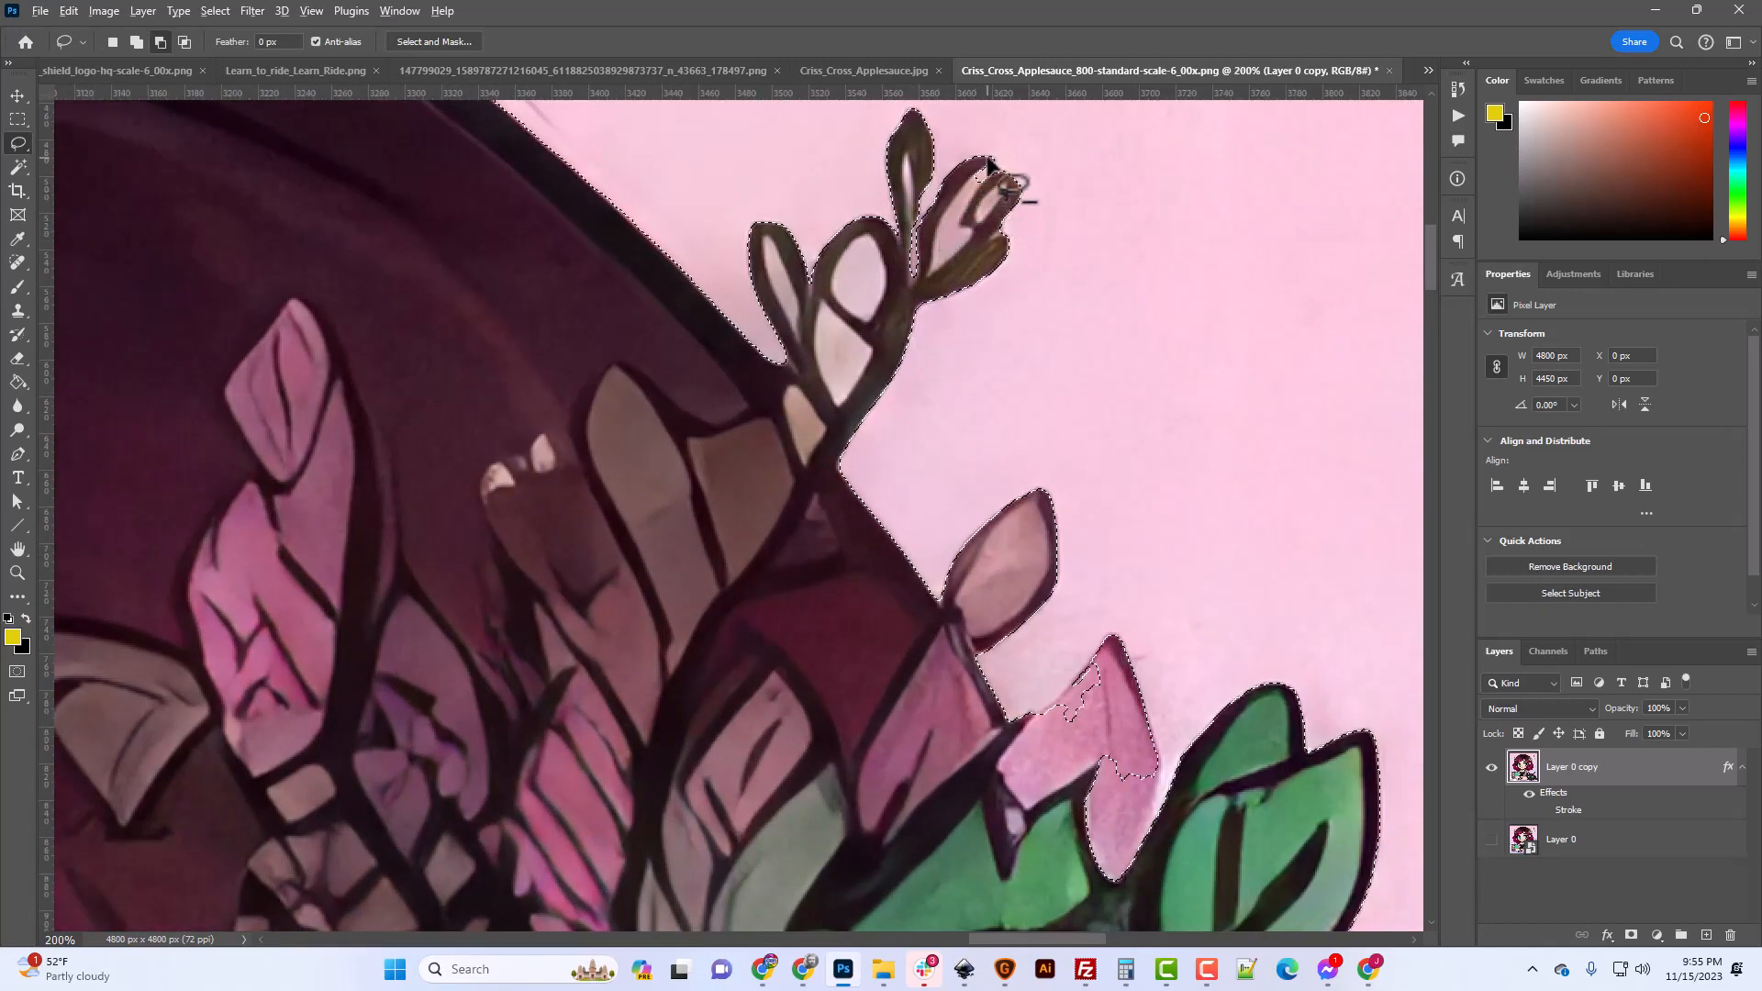
mouse_move(1012, 180)
mouse_down()
mouse_move(975, 204)
mouse_move(958, 177)
mouse_move(941, 230)
mouse_move(930, 174)
mouse_move(911, 285)
mouse_up()
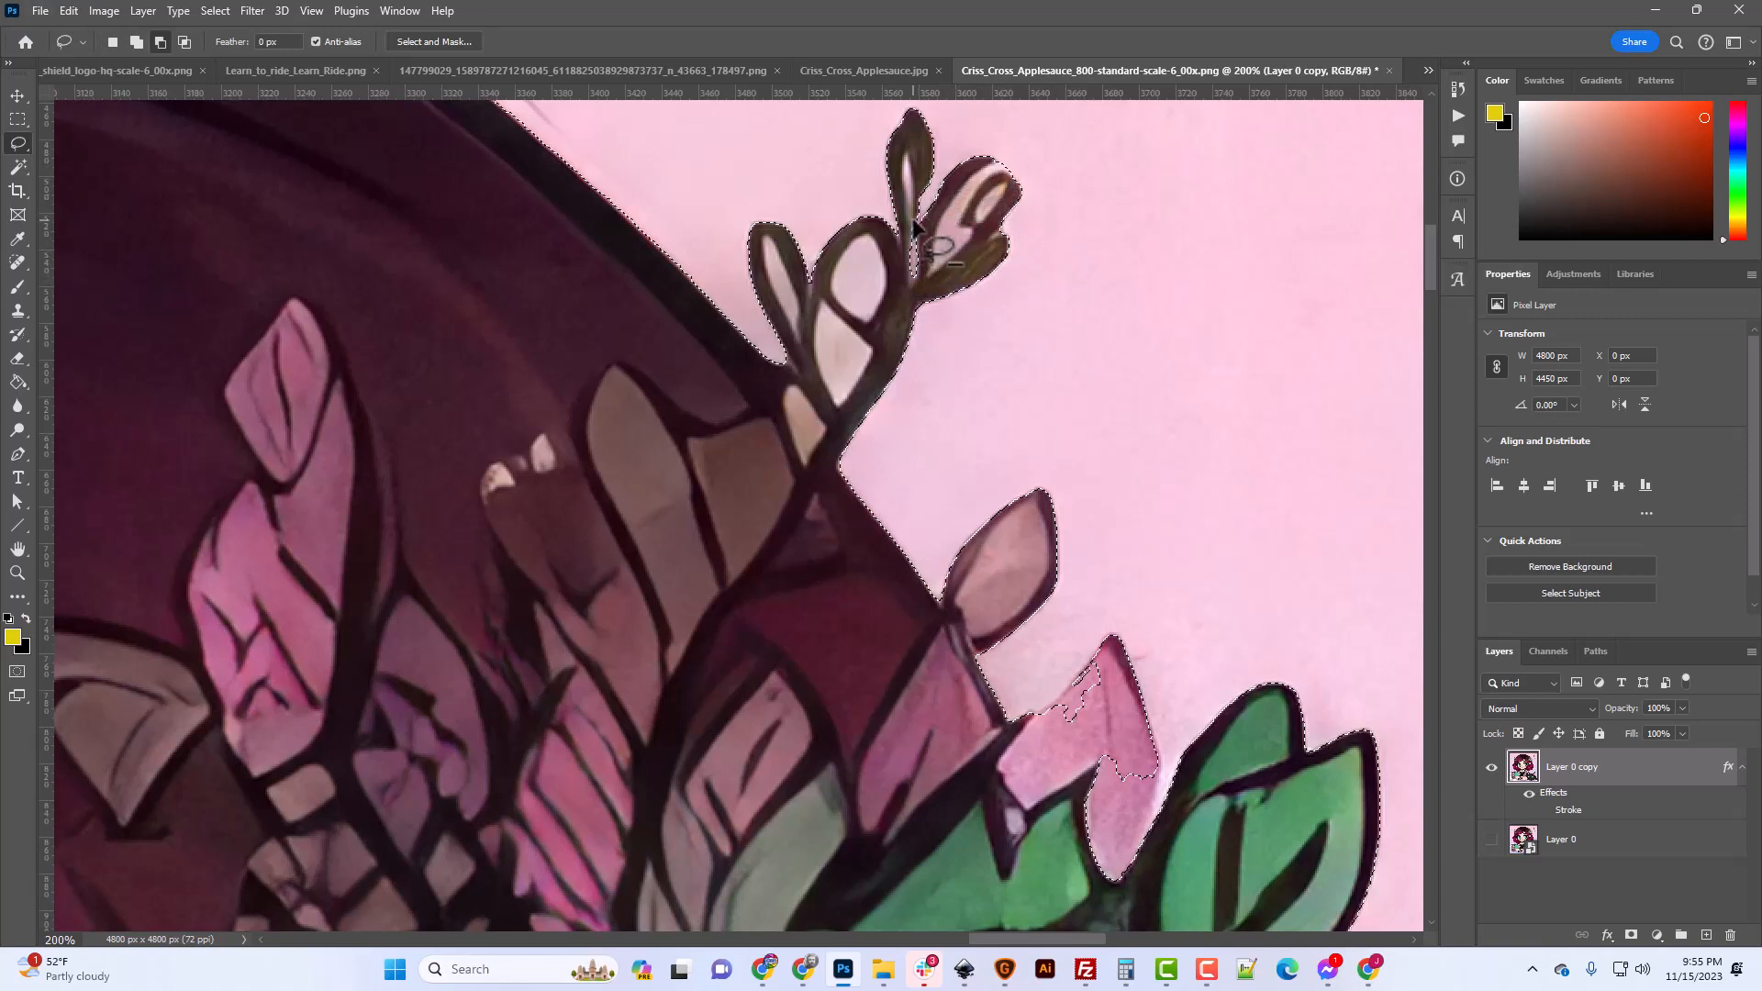
drag(914, 223, 909, 286)
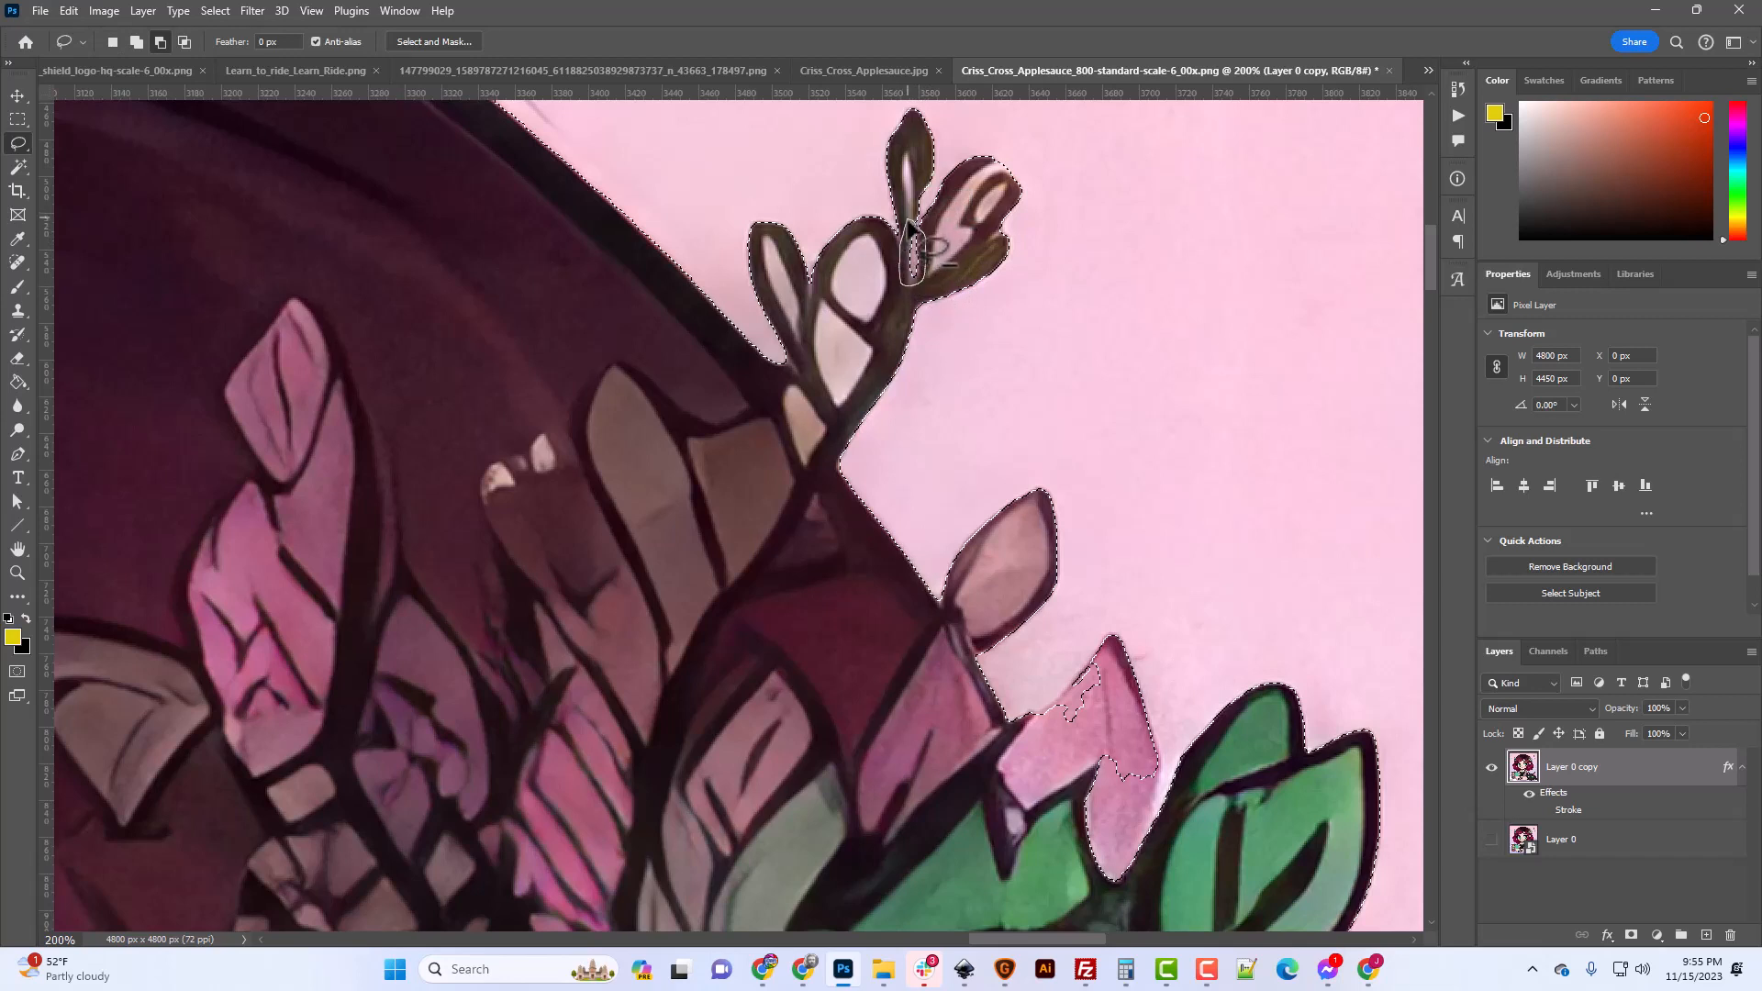
drag(909, 220, 910, 222)
Subtract the pointed pink petal beside the green leaves in the right-side hair flowers from the background selection, tracing its right edge.
scroll(936, 400, down, 2)
scroll(1044, 530, down, 4)
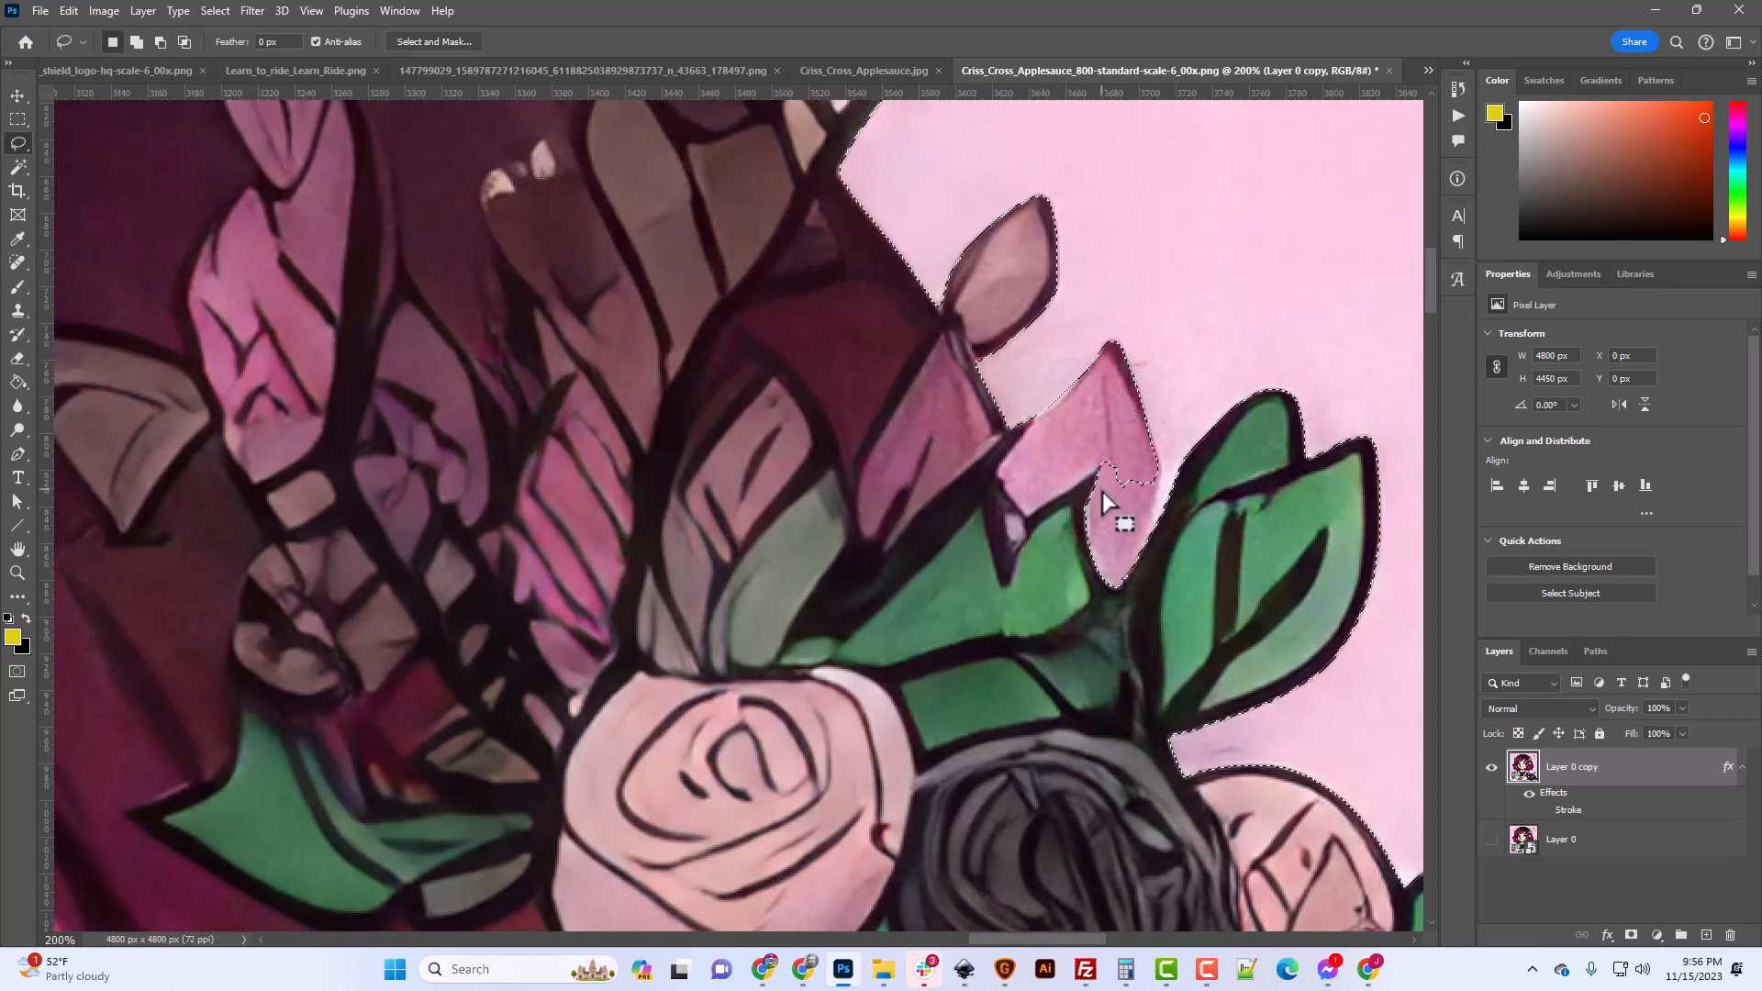
scroll(1102, 500, down, 2)
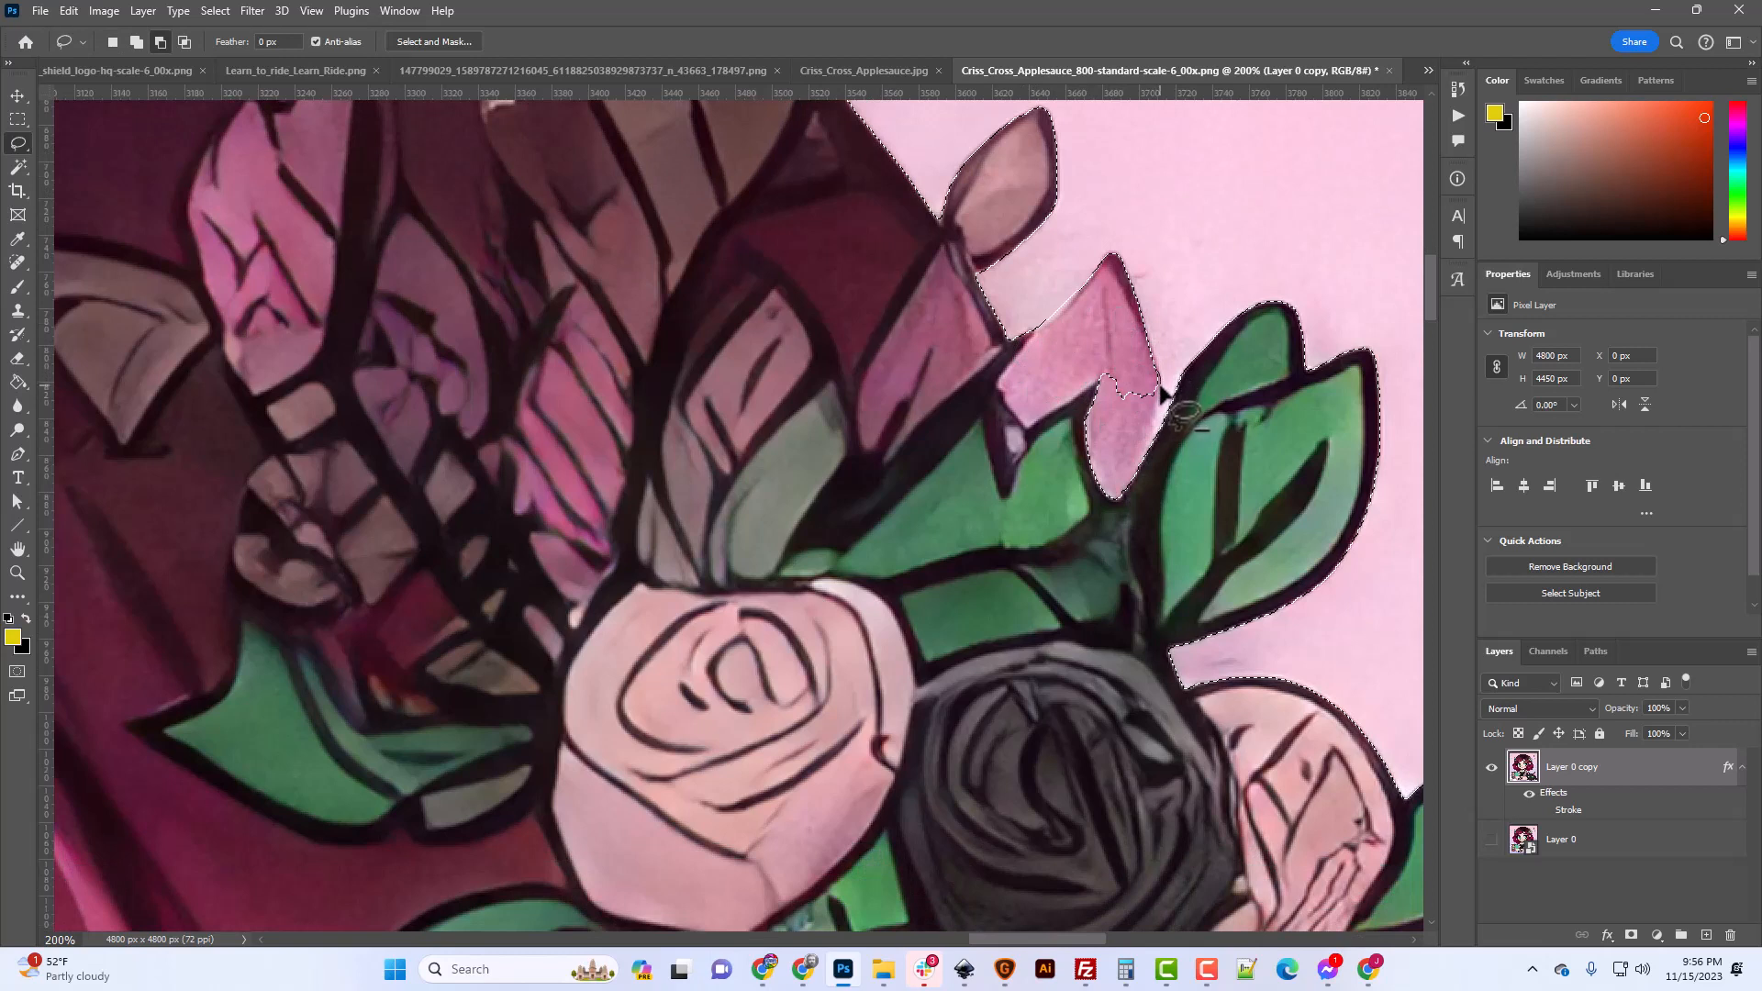
drag(1148, 463, 1115, 524)
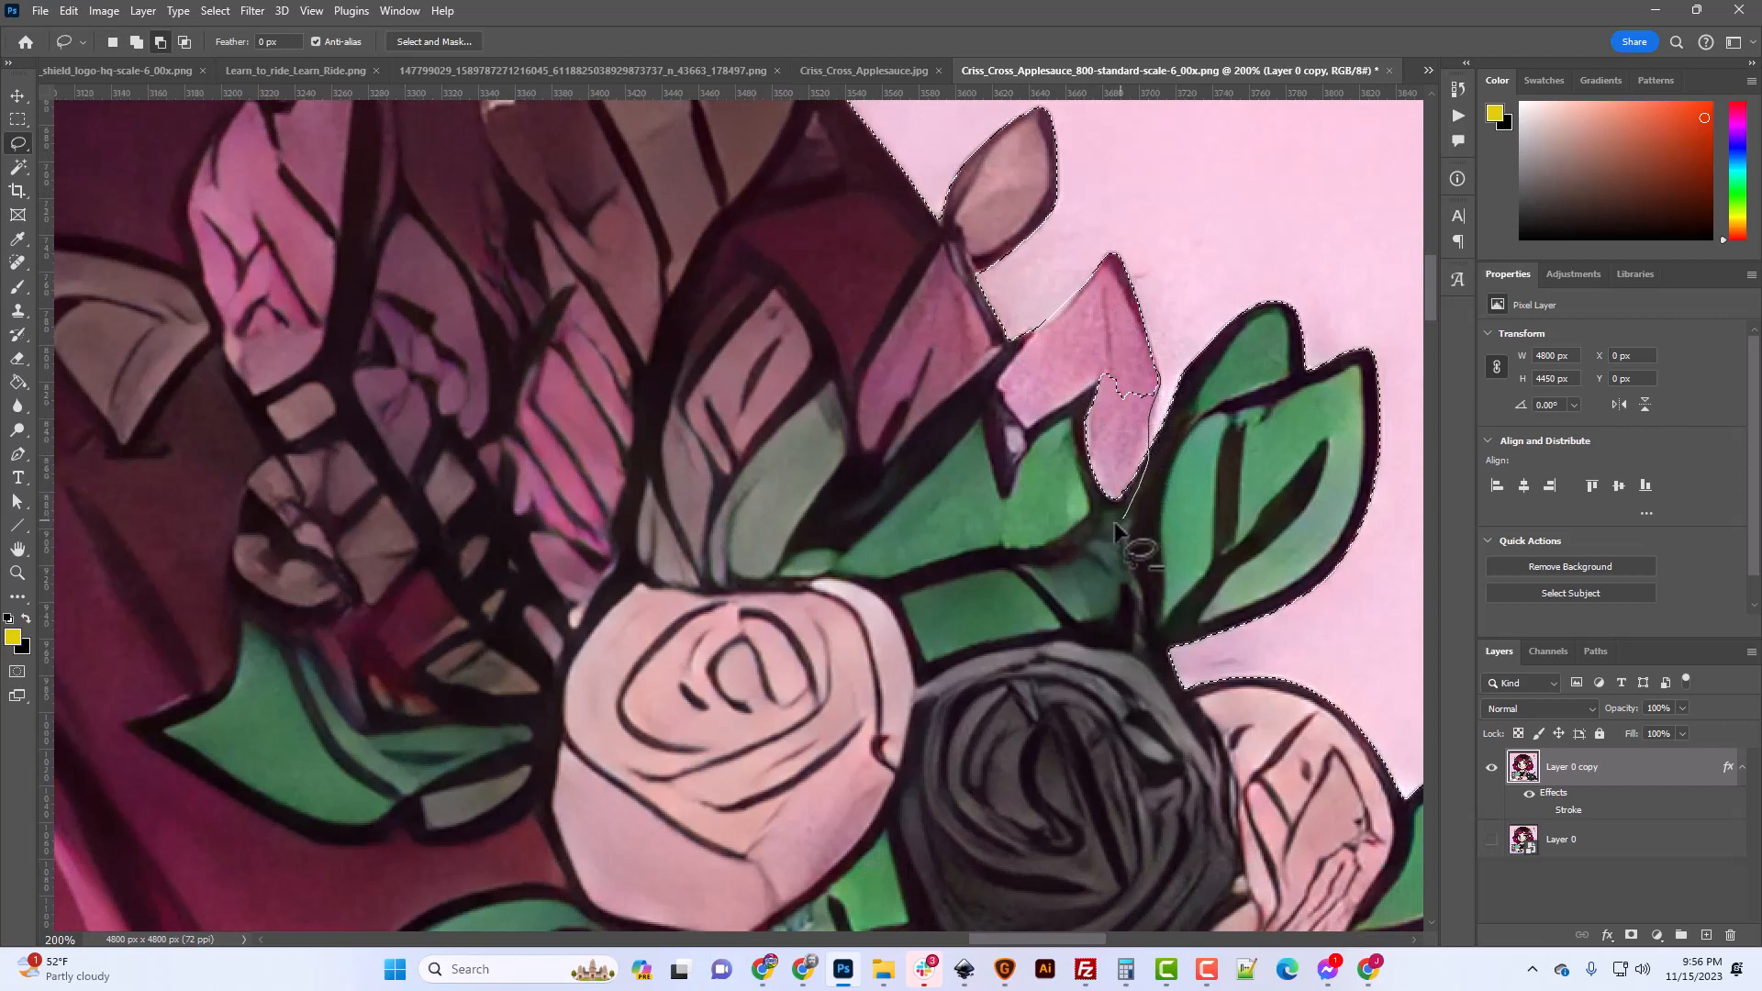
mouse_move(1035, 409)
mouse_down()
mouse_move(1133, 382)
mouse_move(1152, 395)
mouse_up()
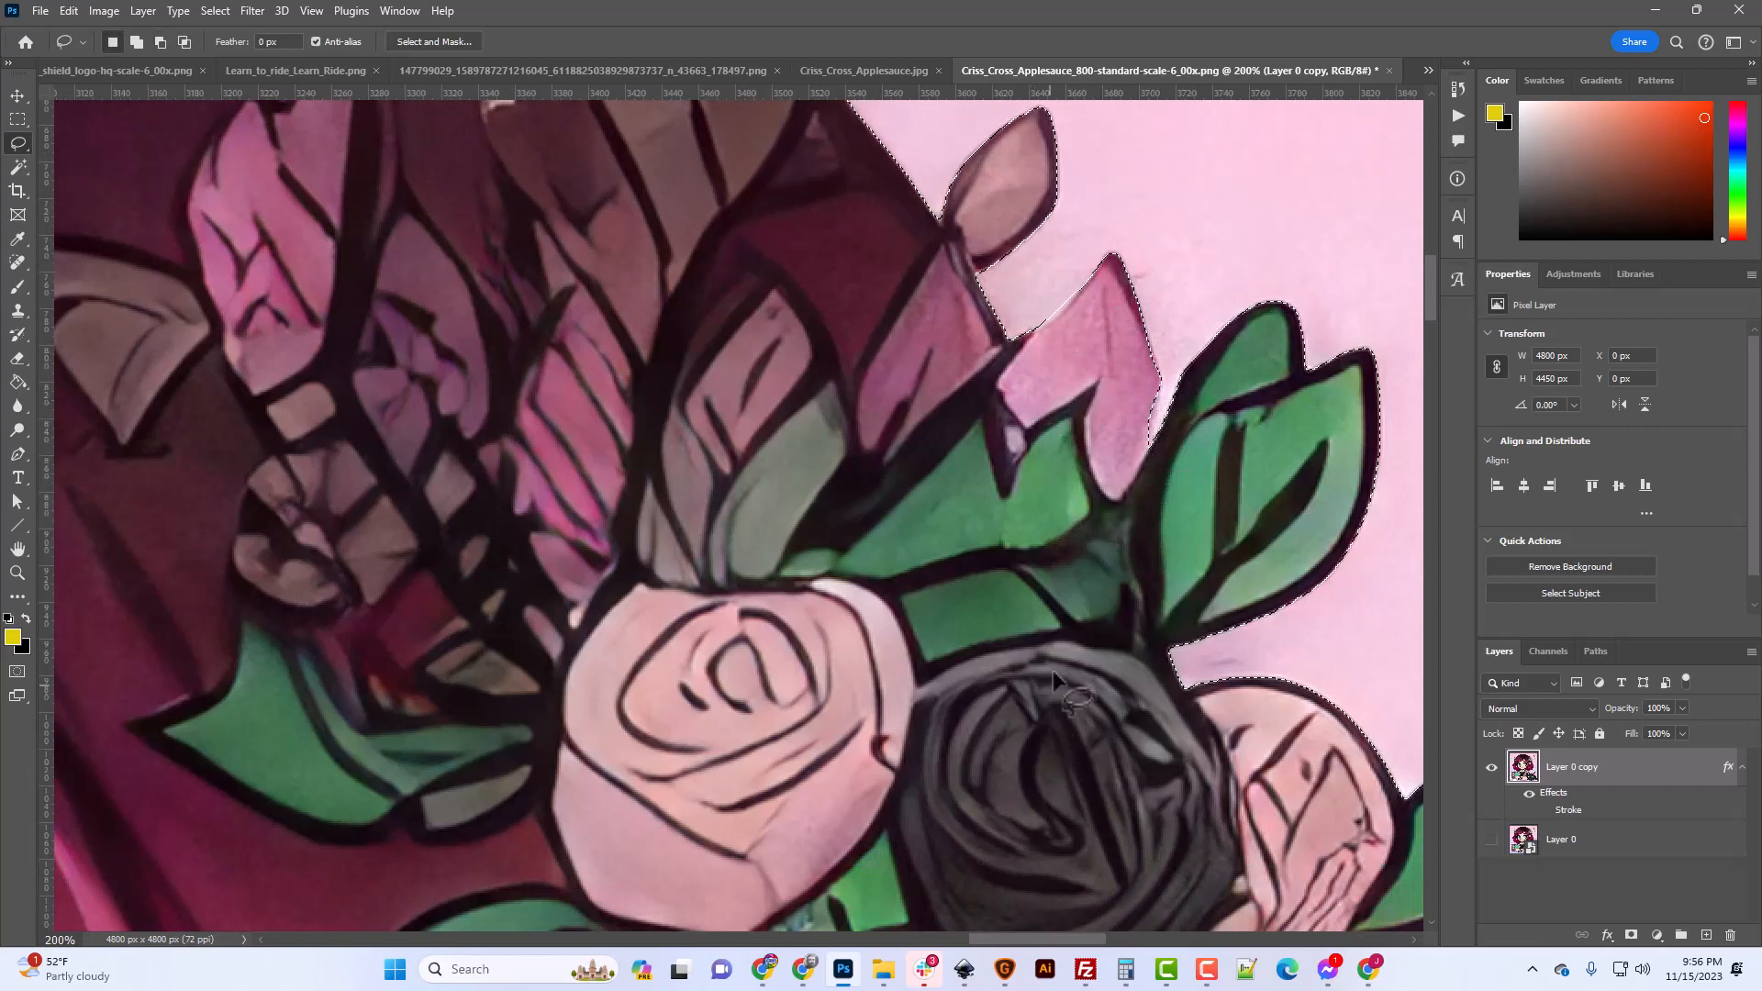
key(alt)
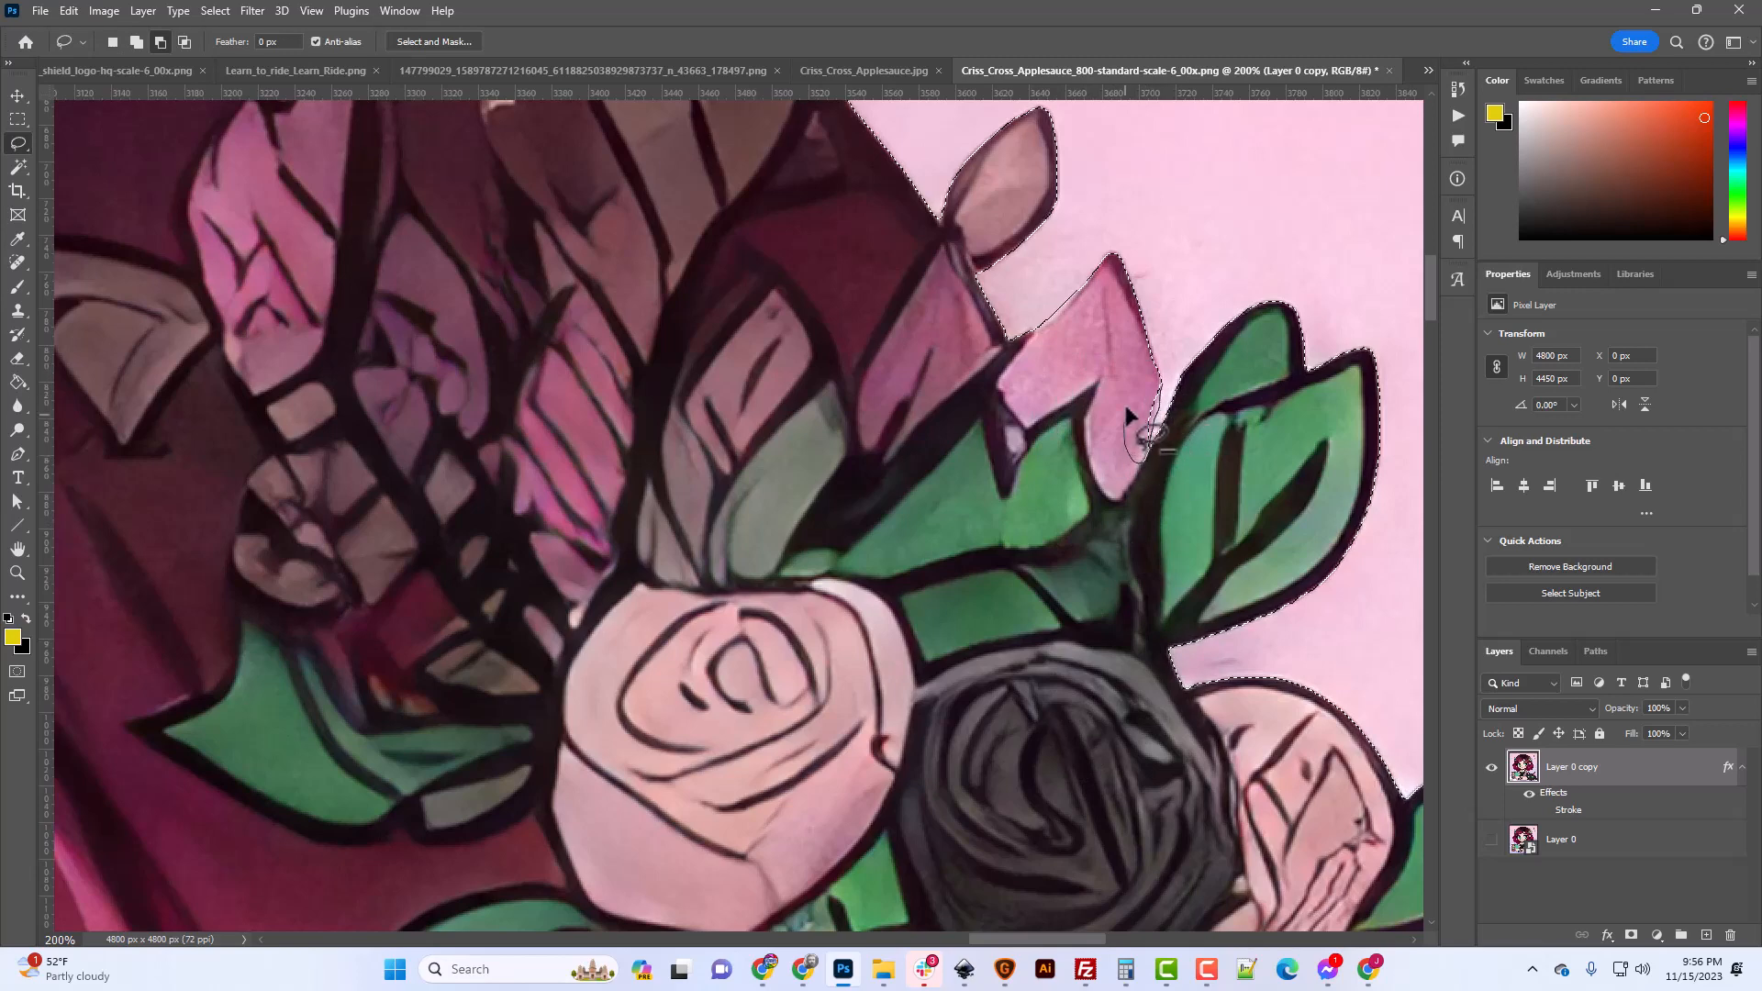
drag(1127, 415, 1140, 453)
Examine the selection edge along the right-side roses, leaves and hair down to the lower hair tips.
drag(975, 938, 1019, 938)
scroll(994, 728, down, 5)
scroll(962, 708, down, 10)
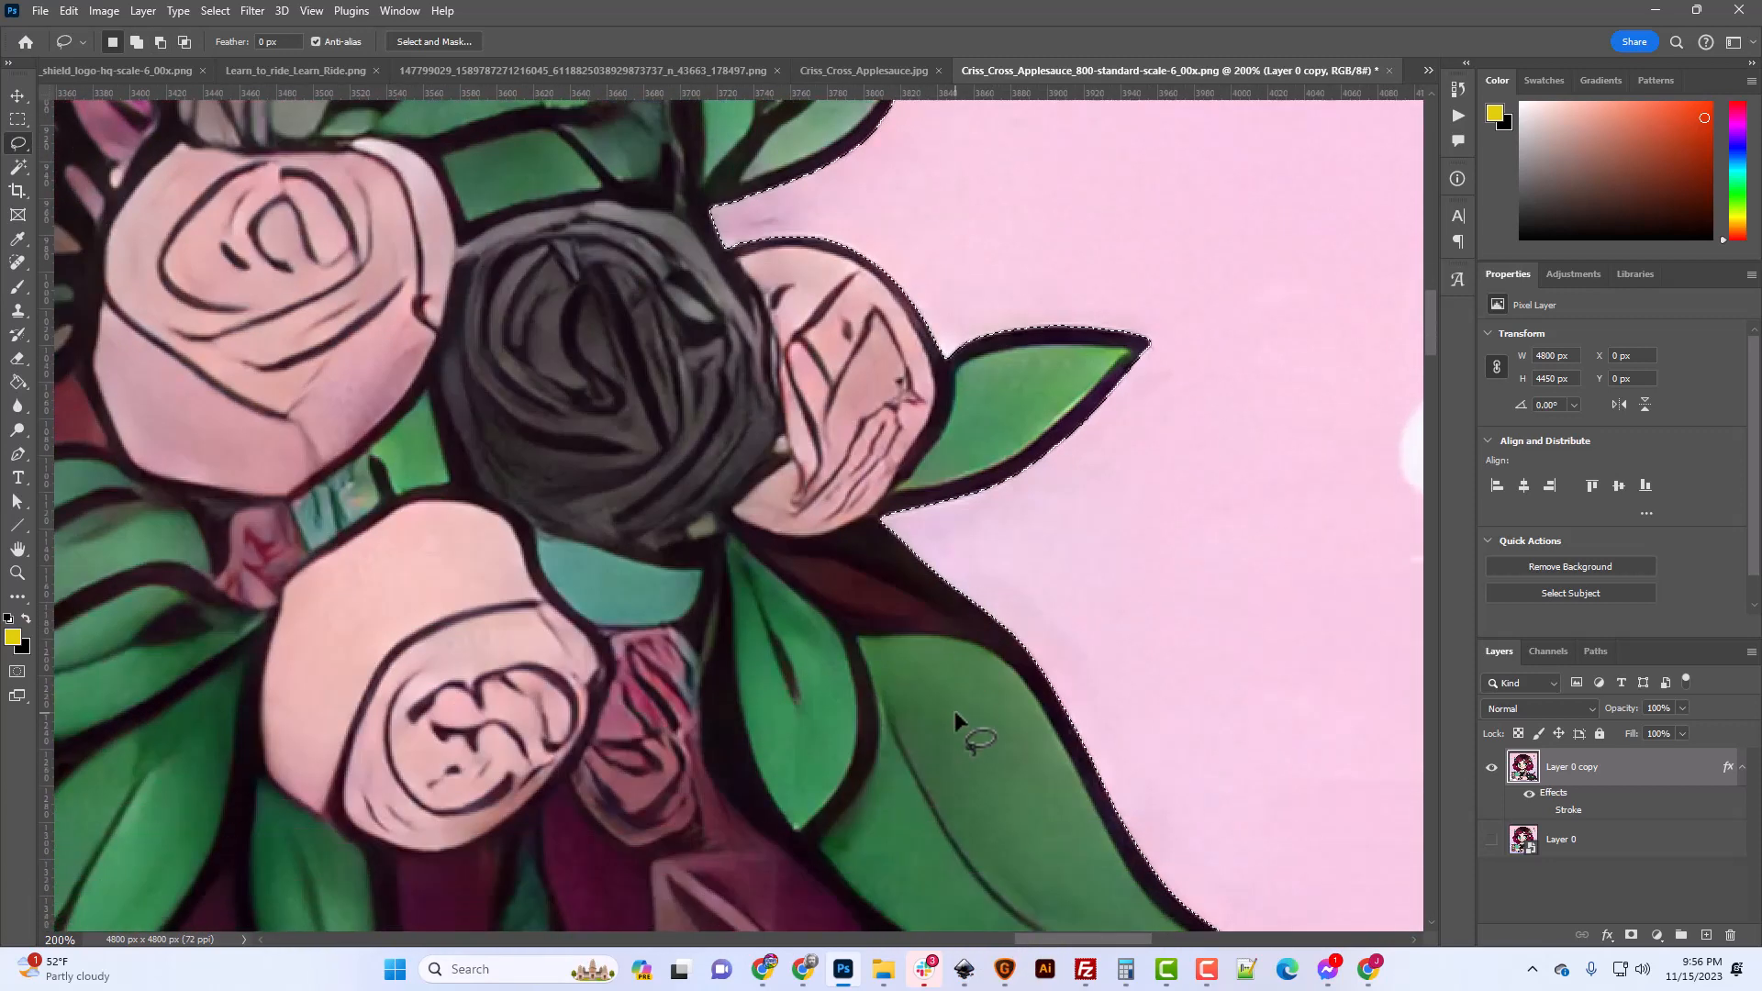
scroll(954, 721, down, 10)
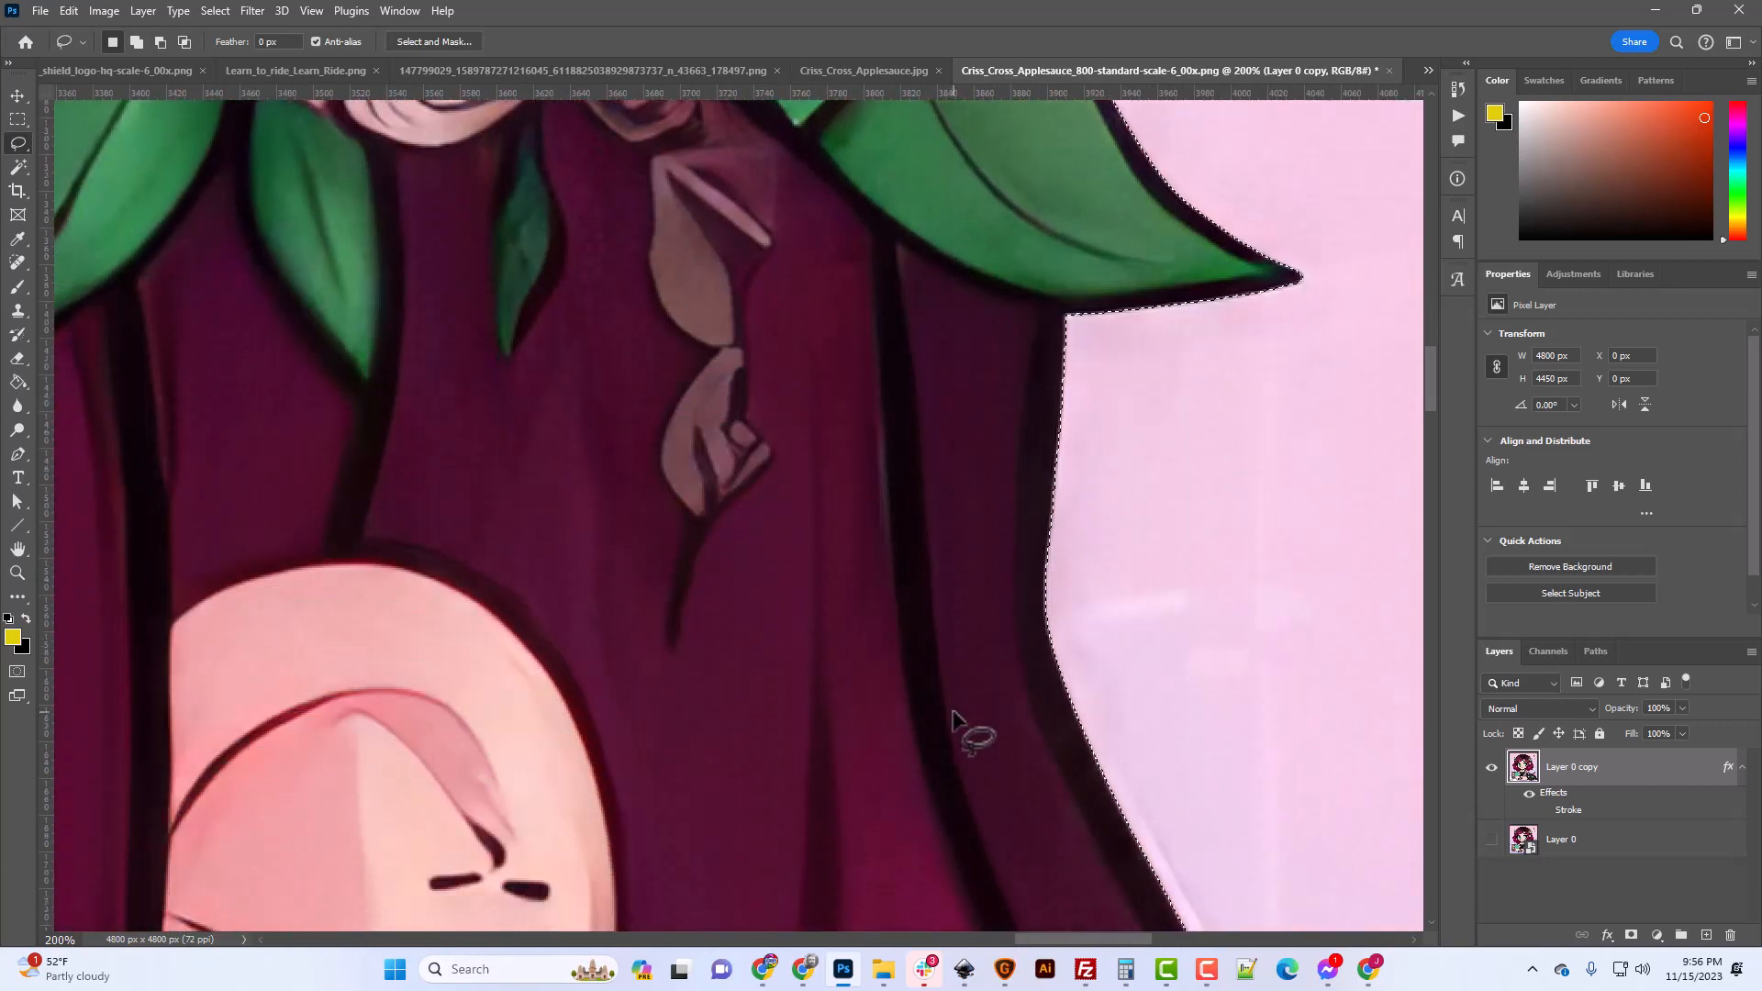
scroll(954, 721, down, 5)
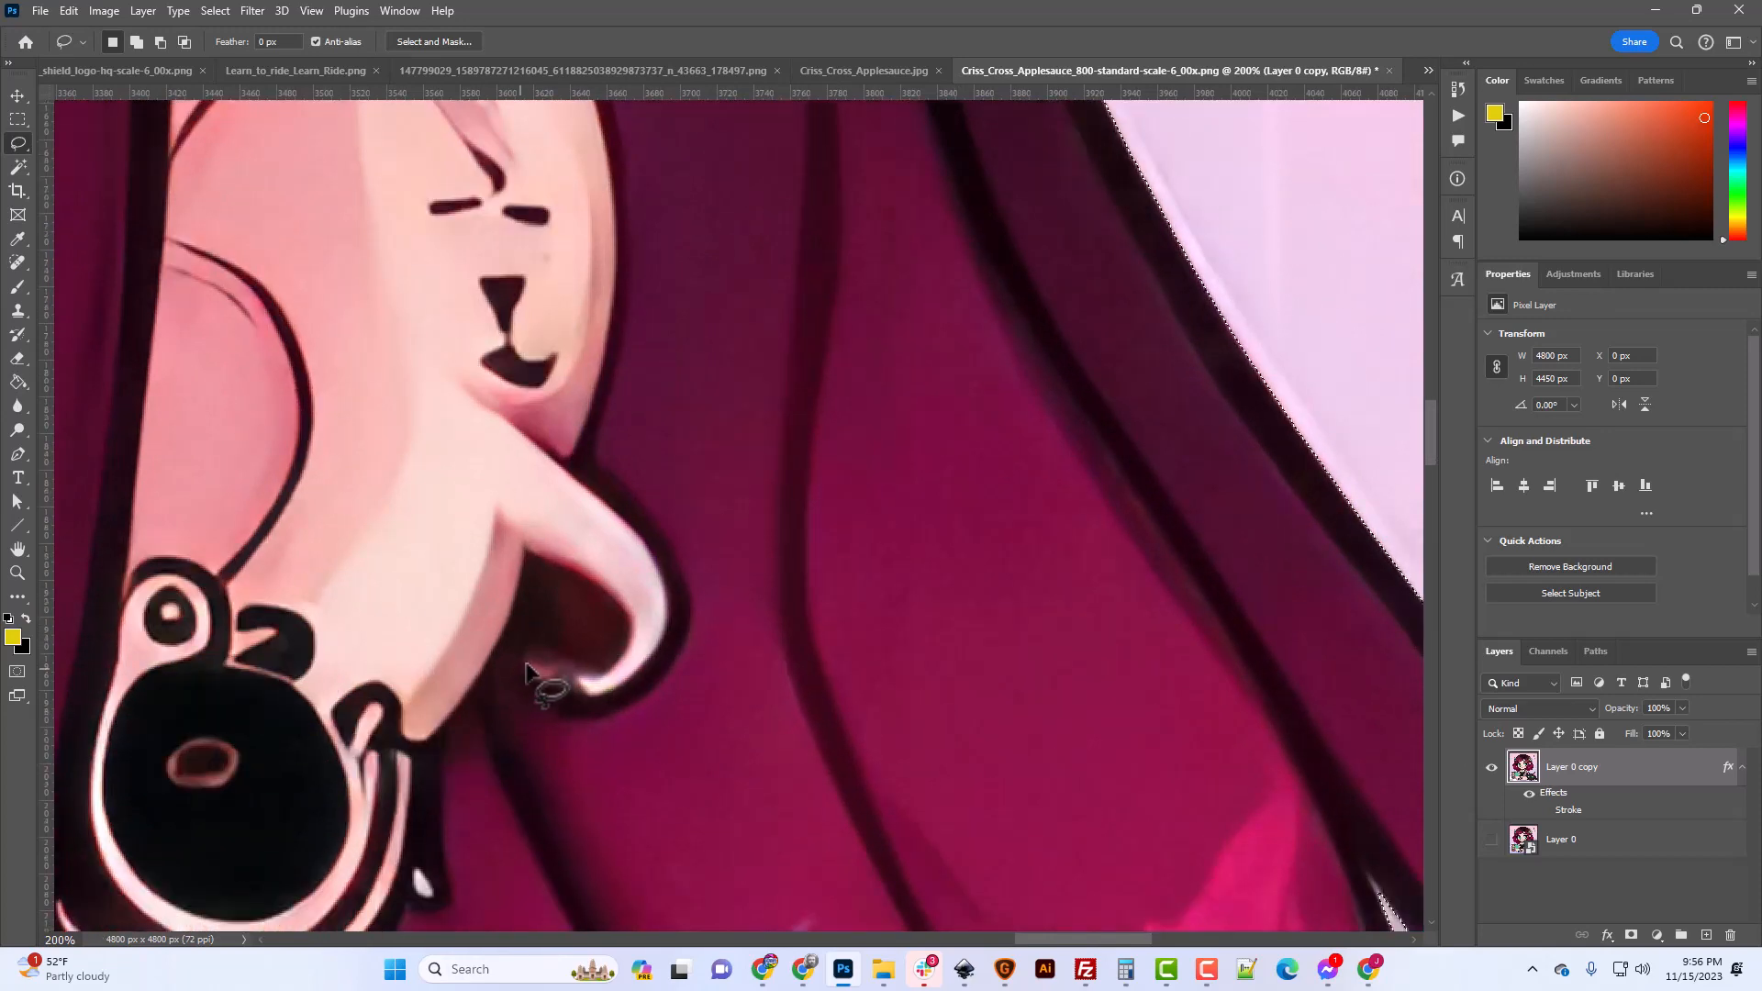
scroll(1041, 938, right, 5)
scroll(1041, 937, down, 5)
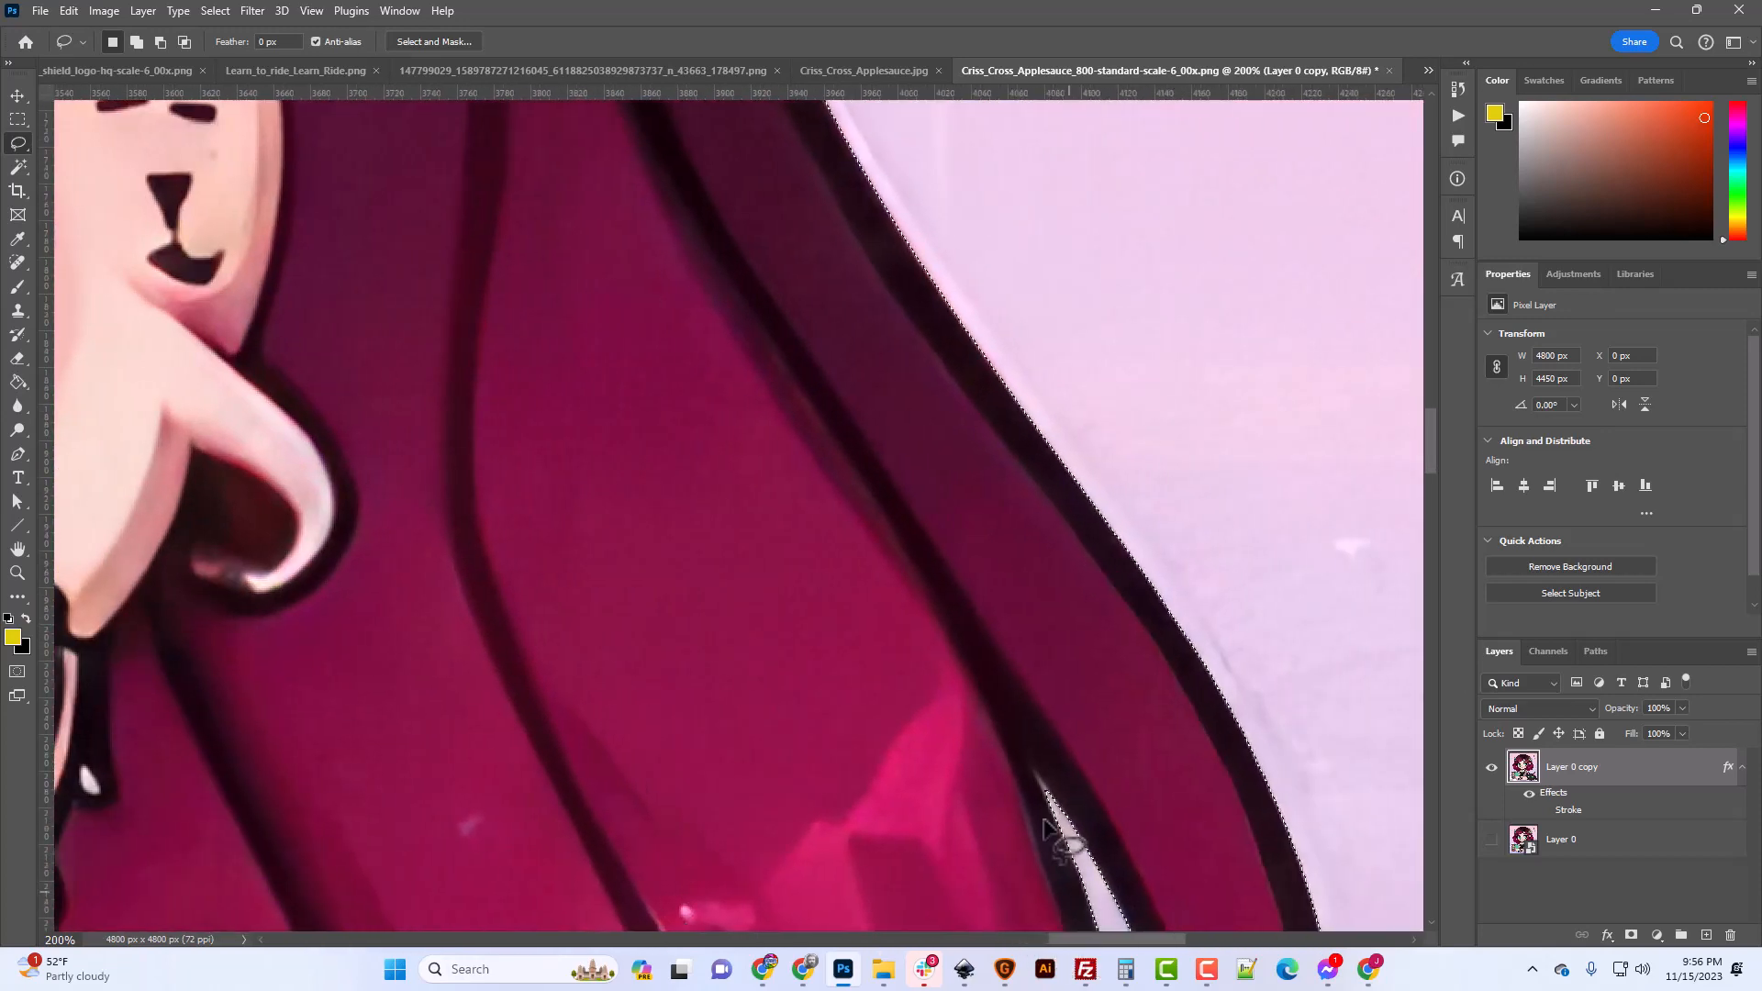
scroll(1032, 761, down, 12)
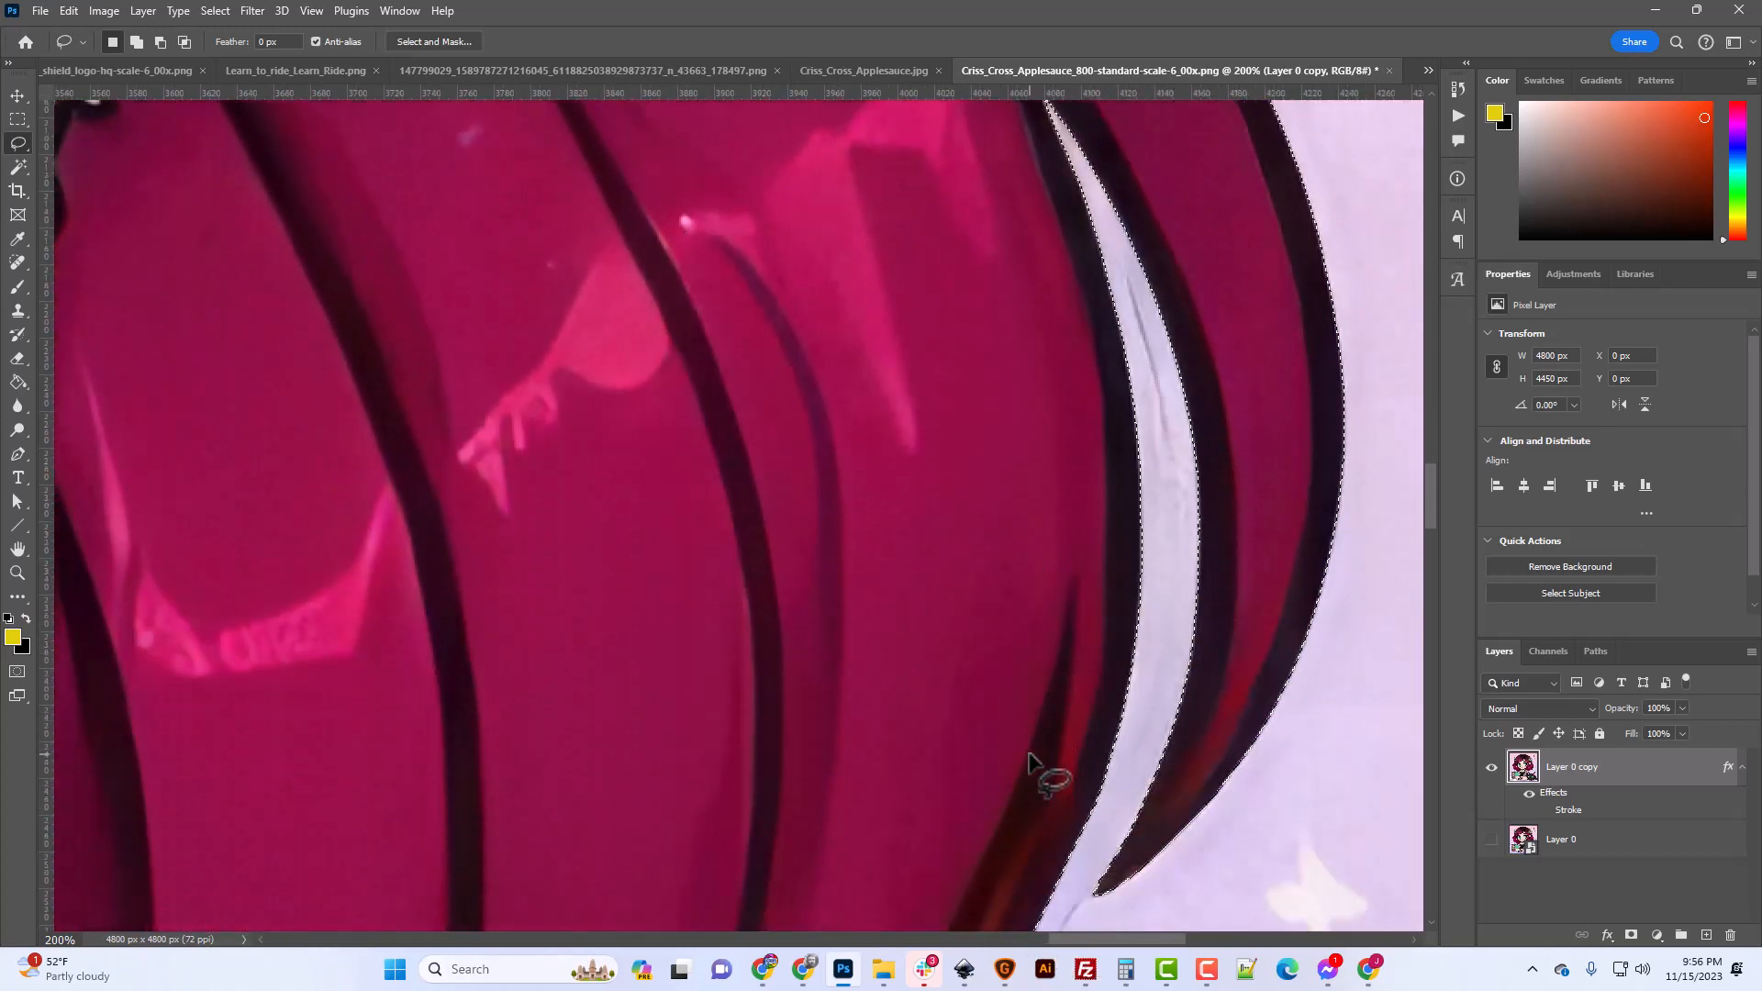
scroll(1019, 775, down, 10)
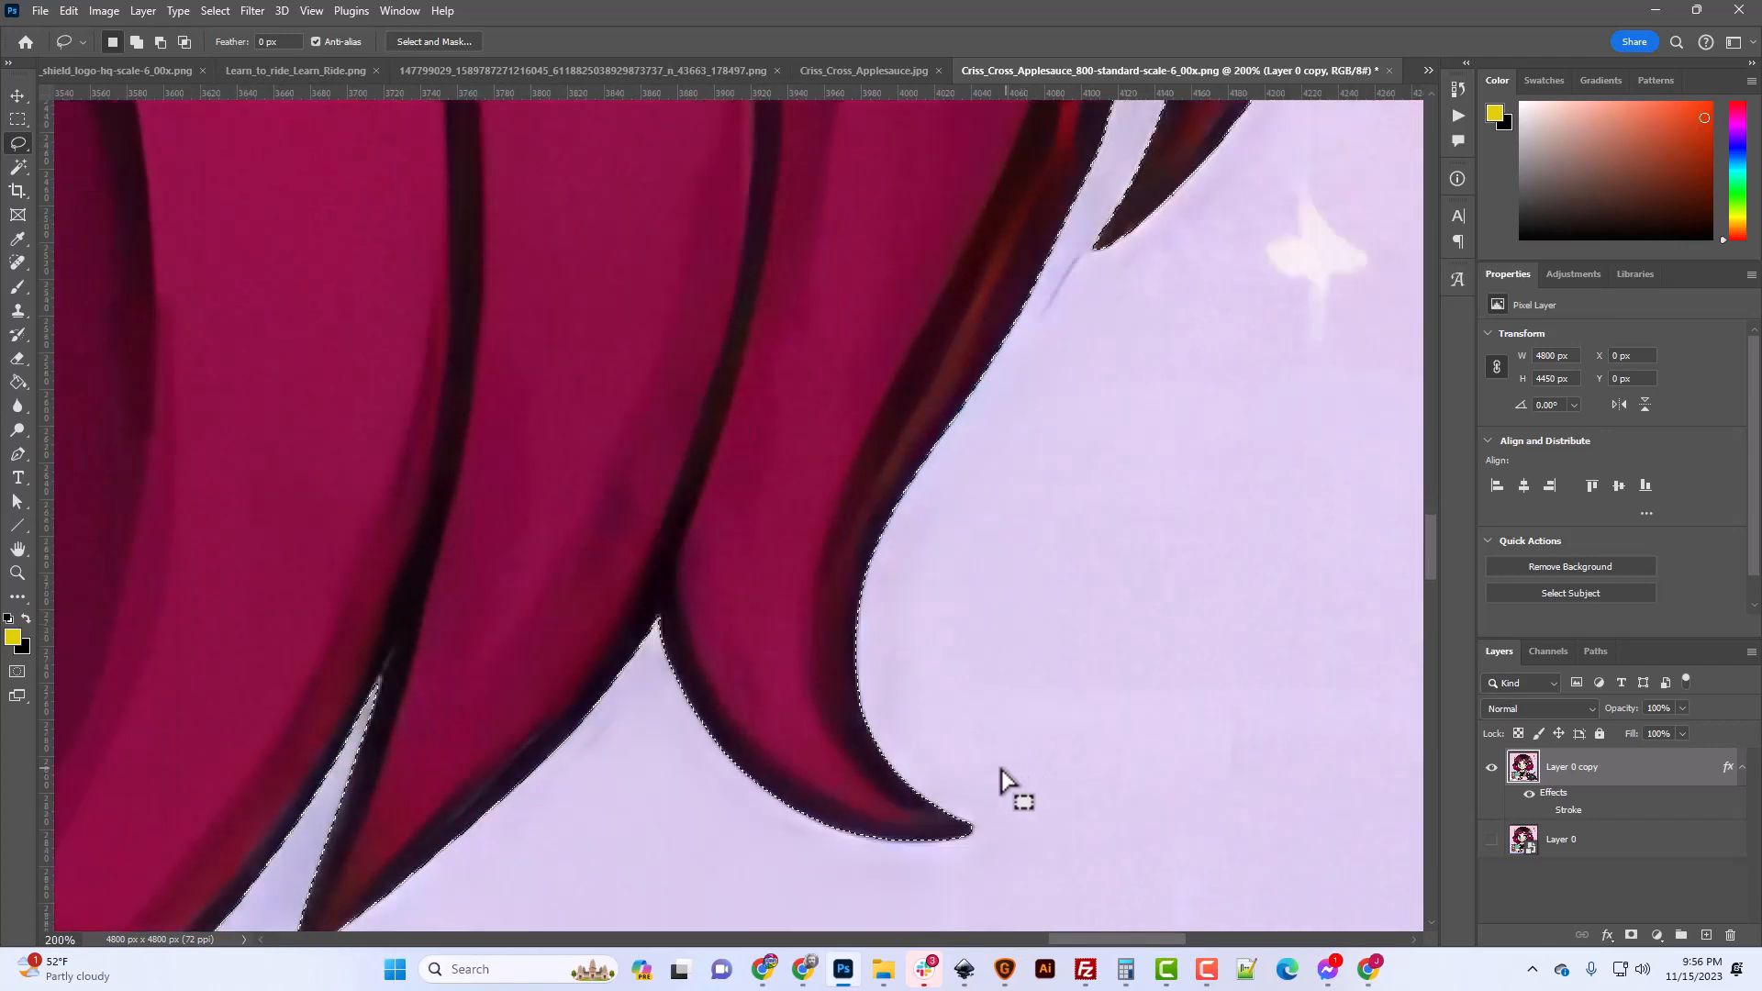
Add the enclosed background gap between the hair strands and the tattooed shoulder to the selection with the Magic Wand.
scroll(991, 780, down, 4)
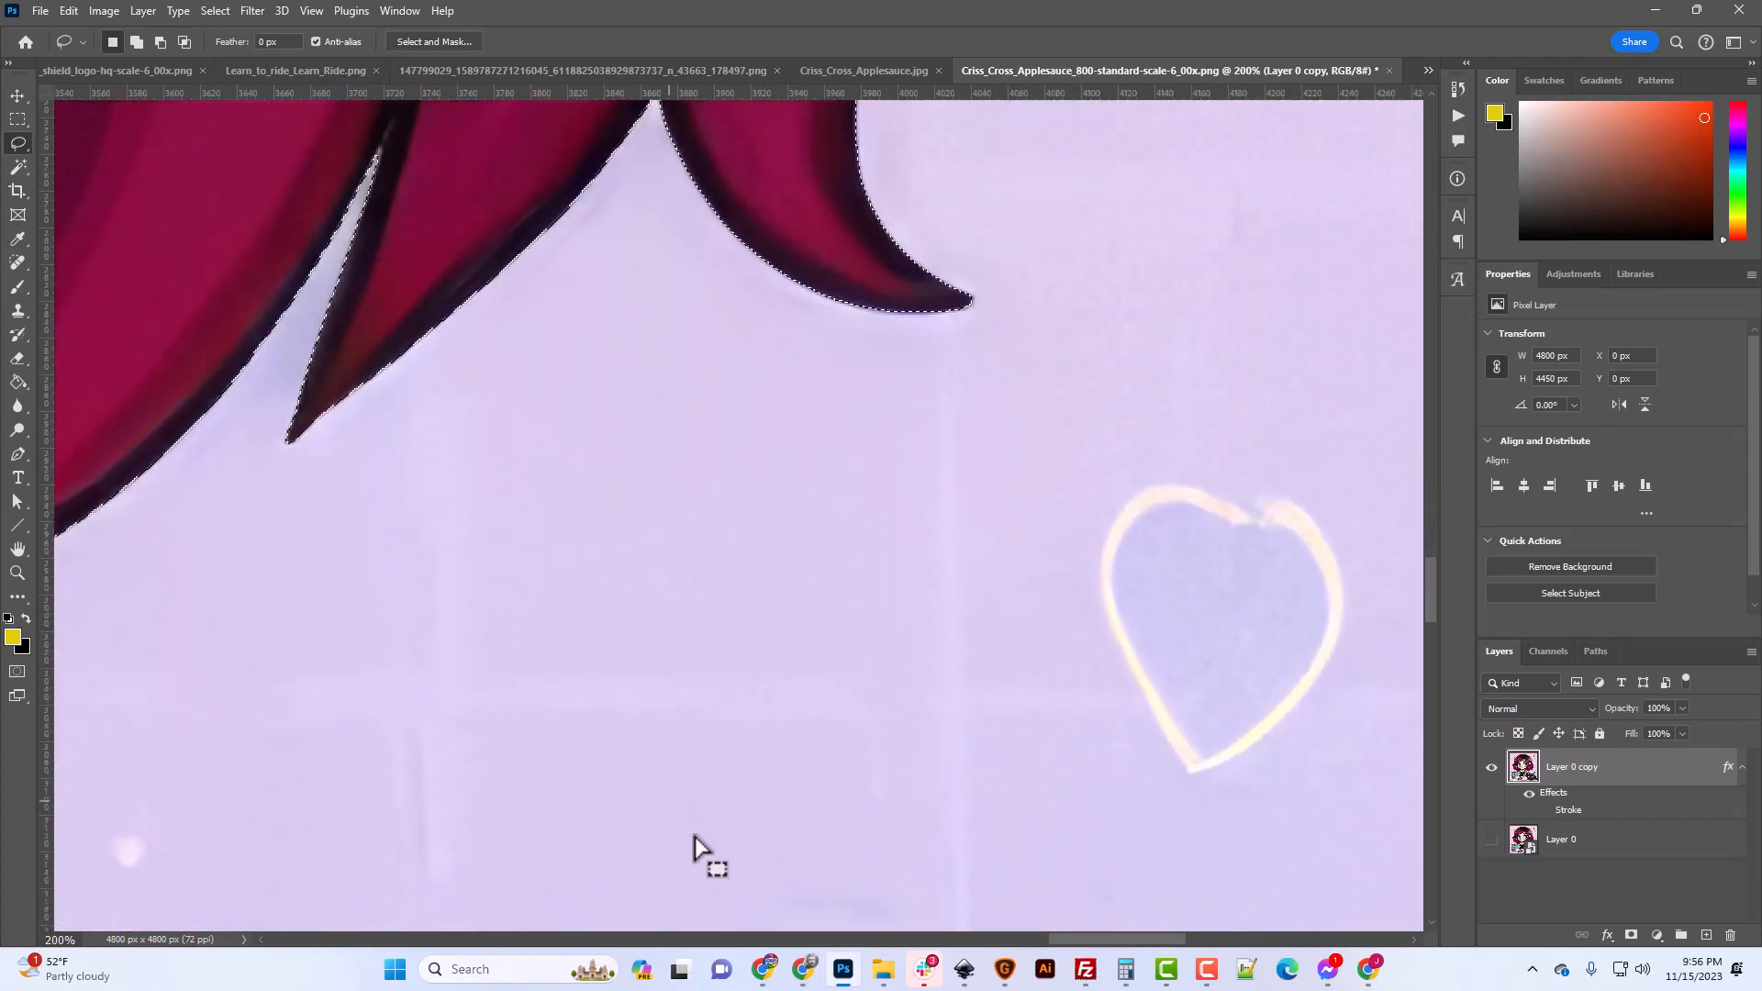
drag(1079, 938, 940, 957)
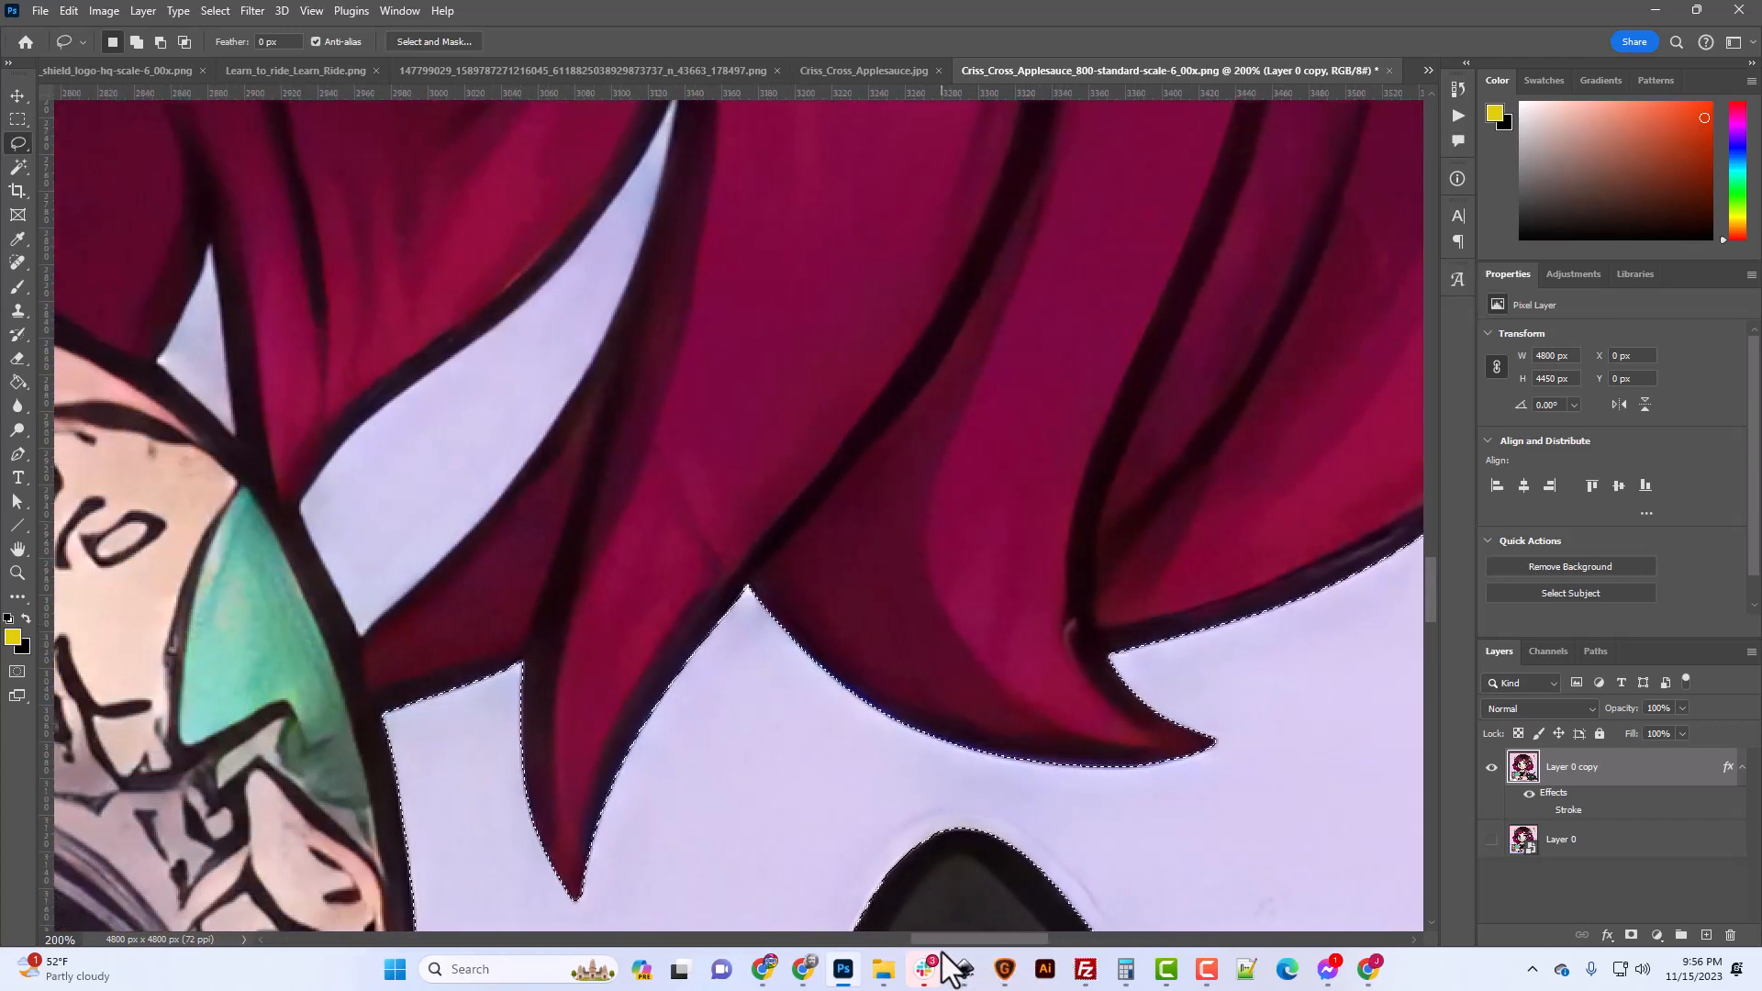
click(18, 168)
click(466, 413)
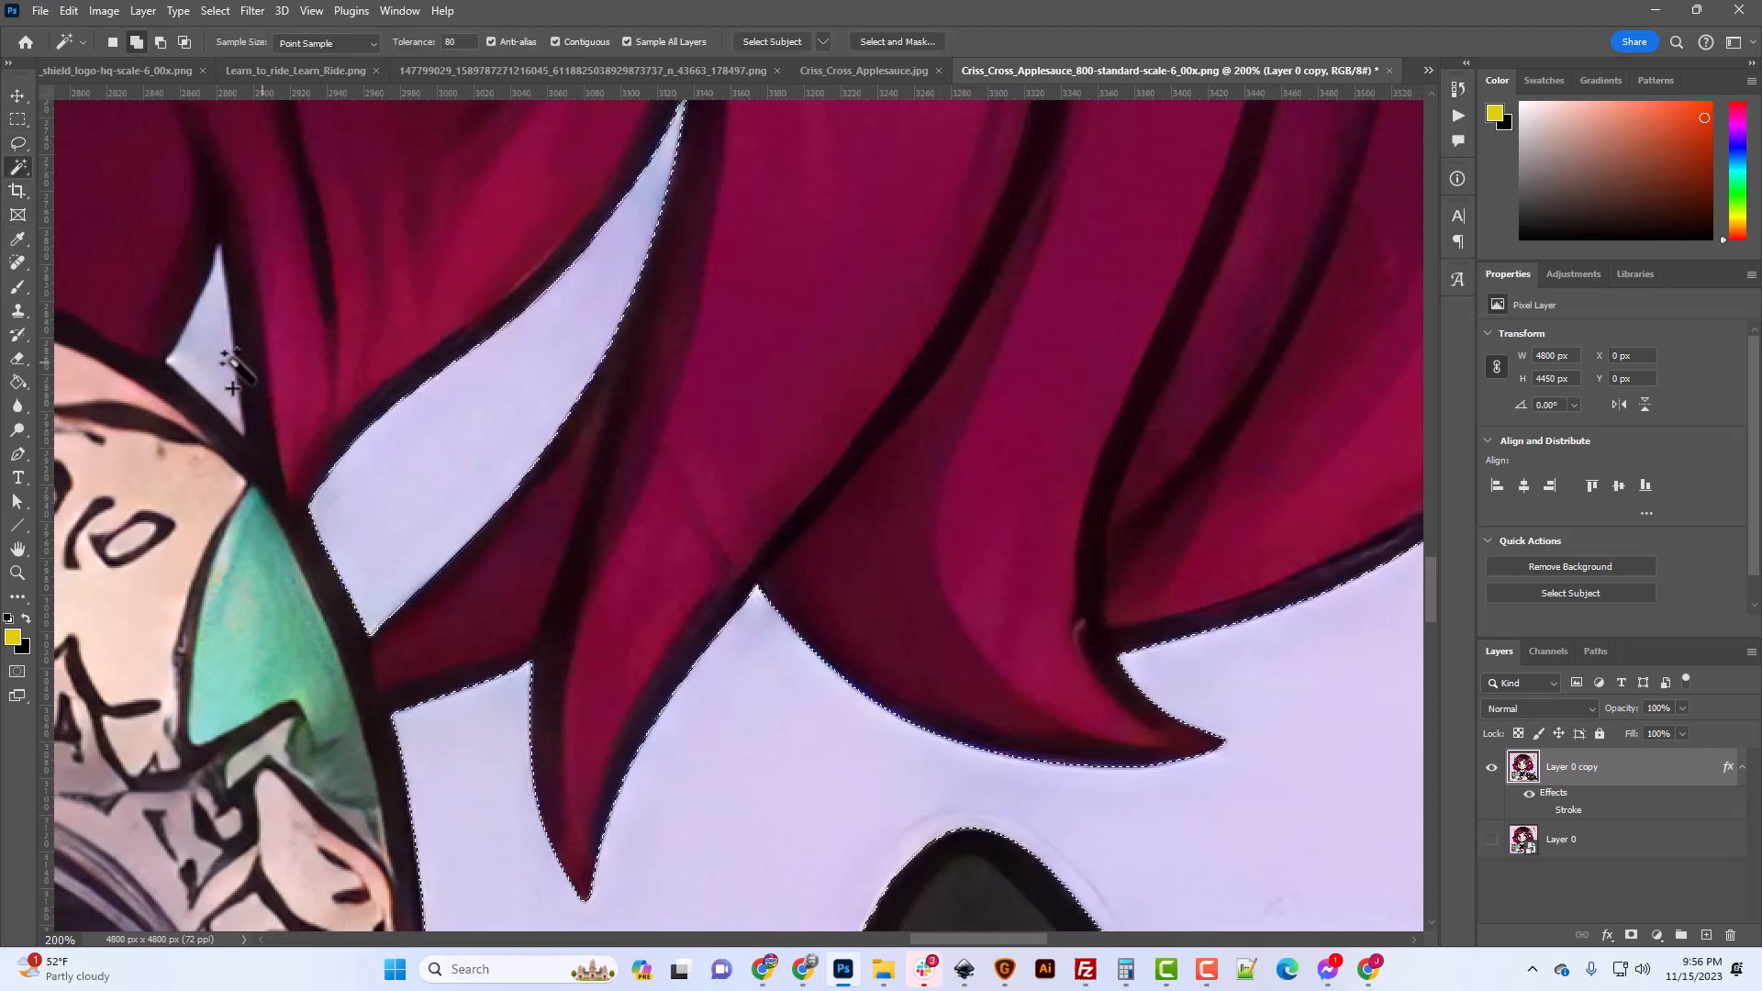
Add the pink star and the green star beside the hair fully to the background selection with the Lasso tool.
scroll(610, 649, down, 5)
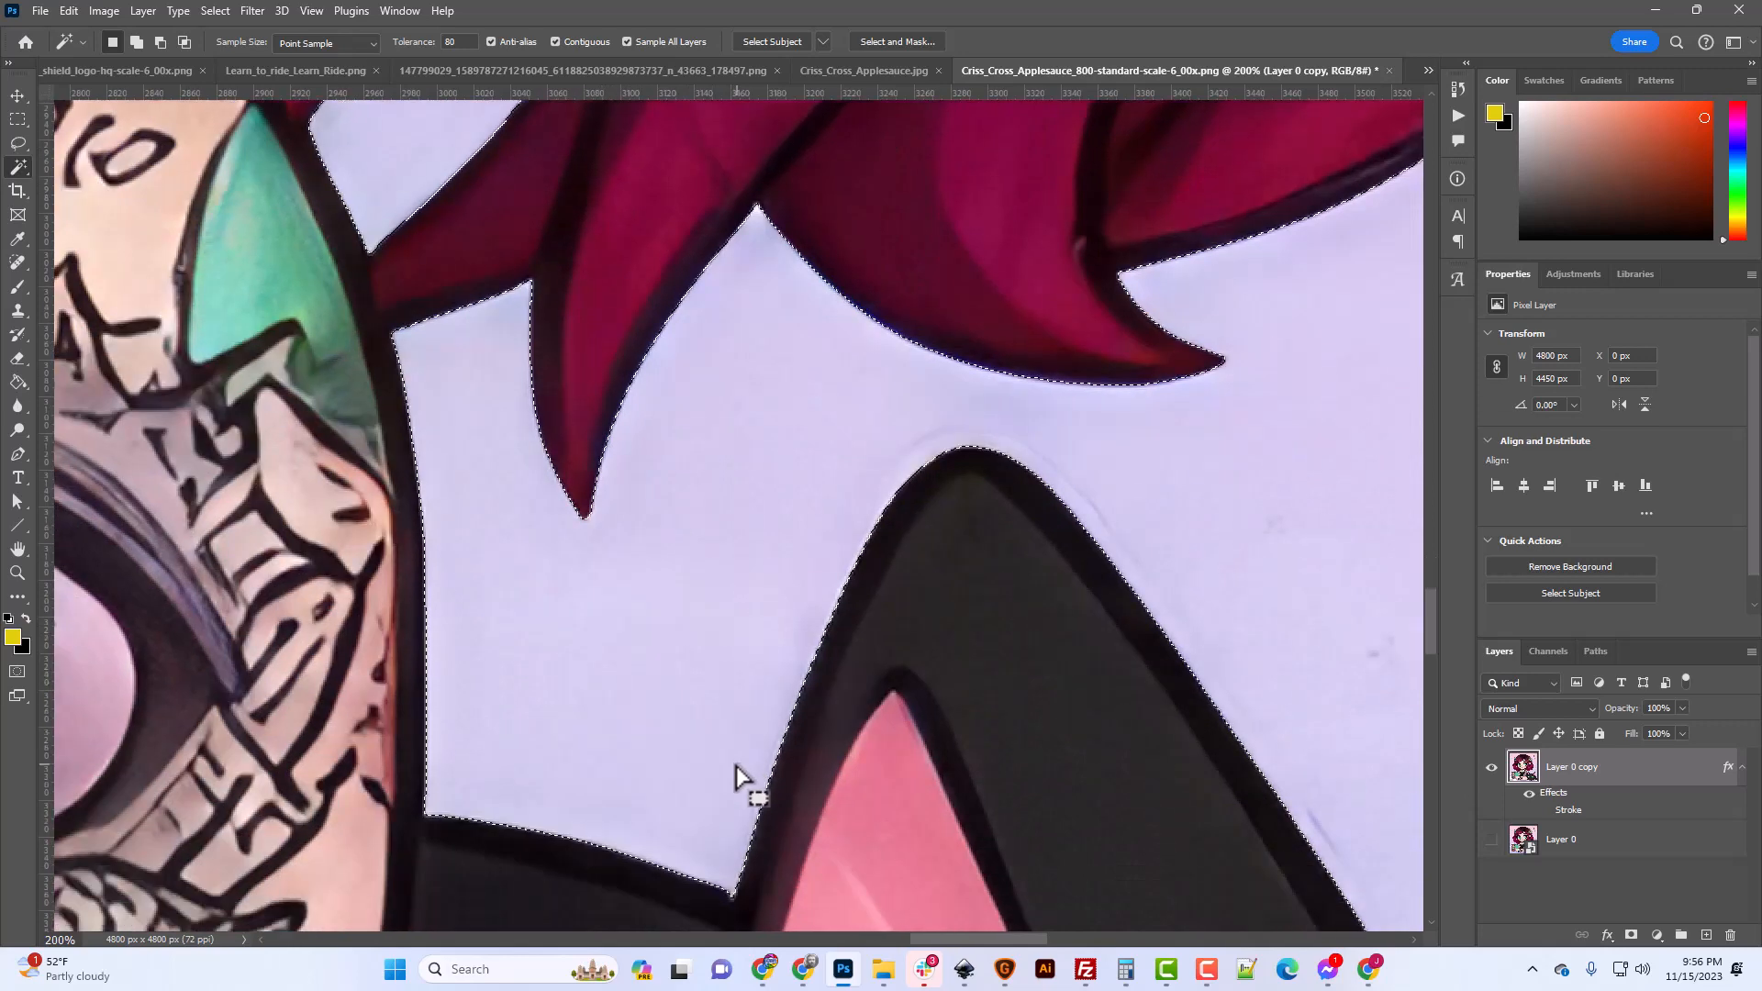
scroll(734, 762, down, 3)
alt+scroll(731, 747, down, 4)
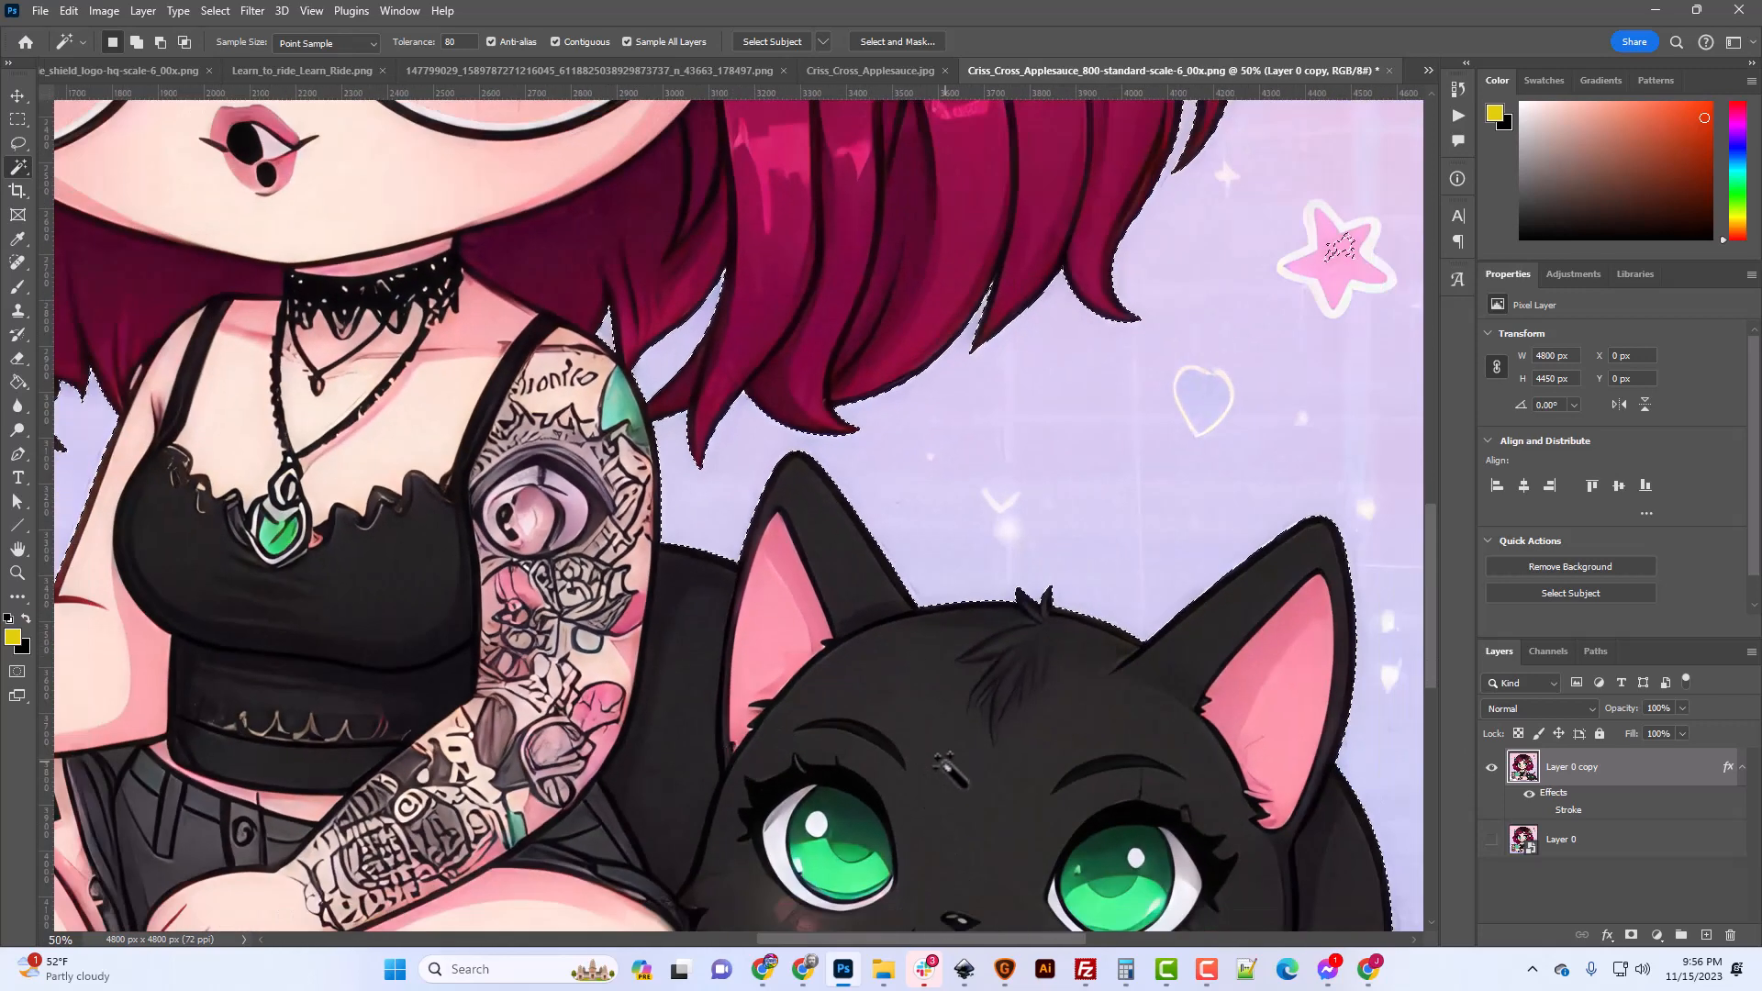
drag(776, 942, 905, 937)
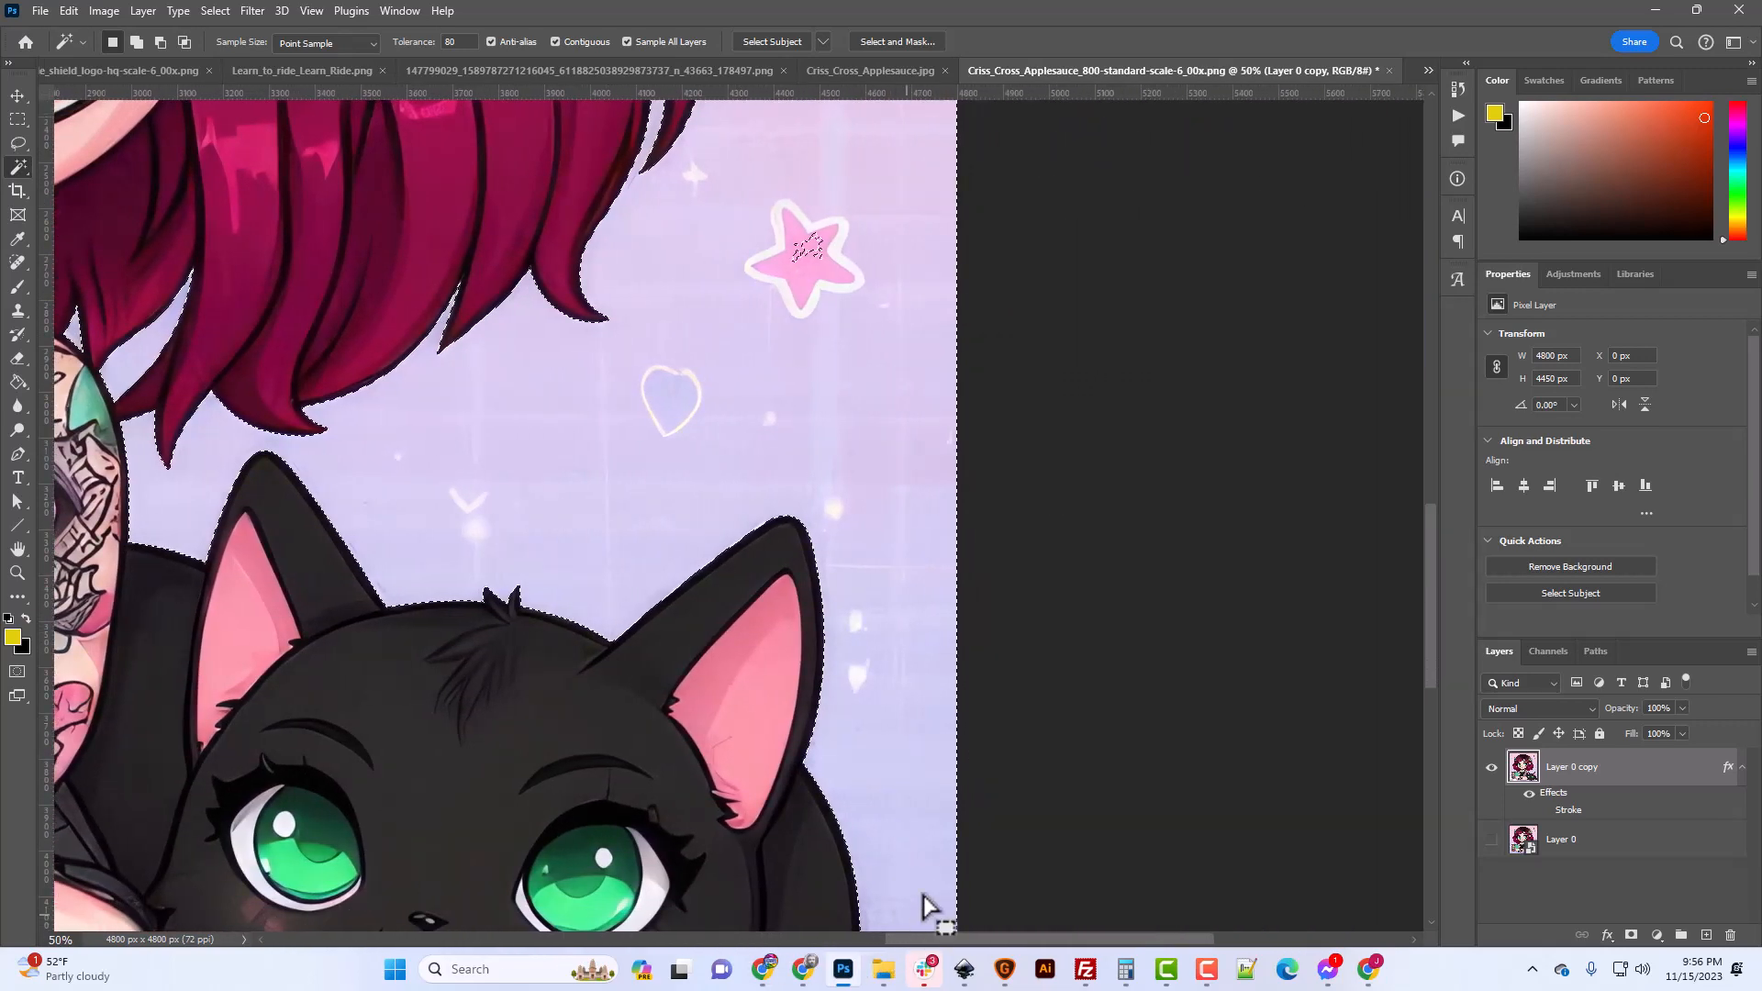
scroll(936, 826, up, 4)
click(18, 144)
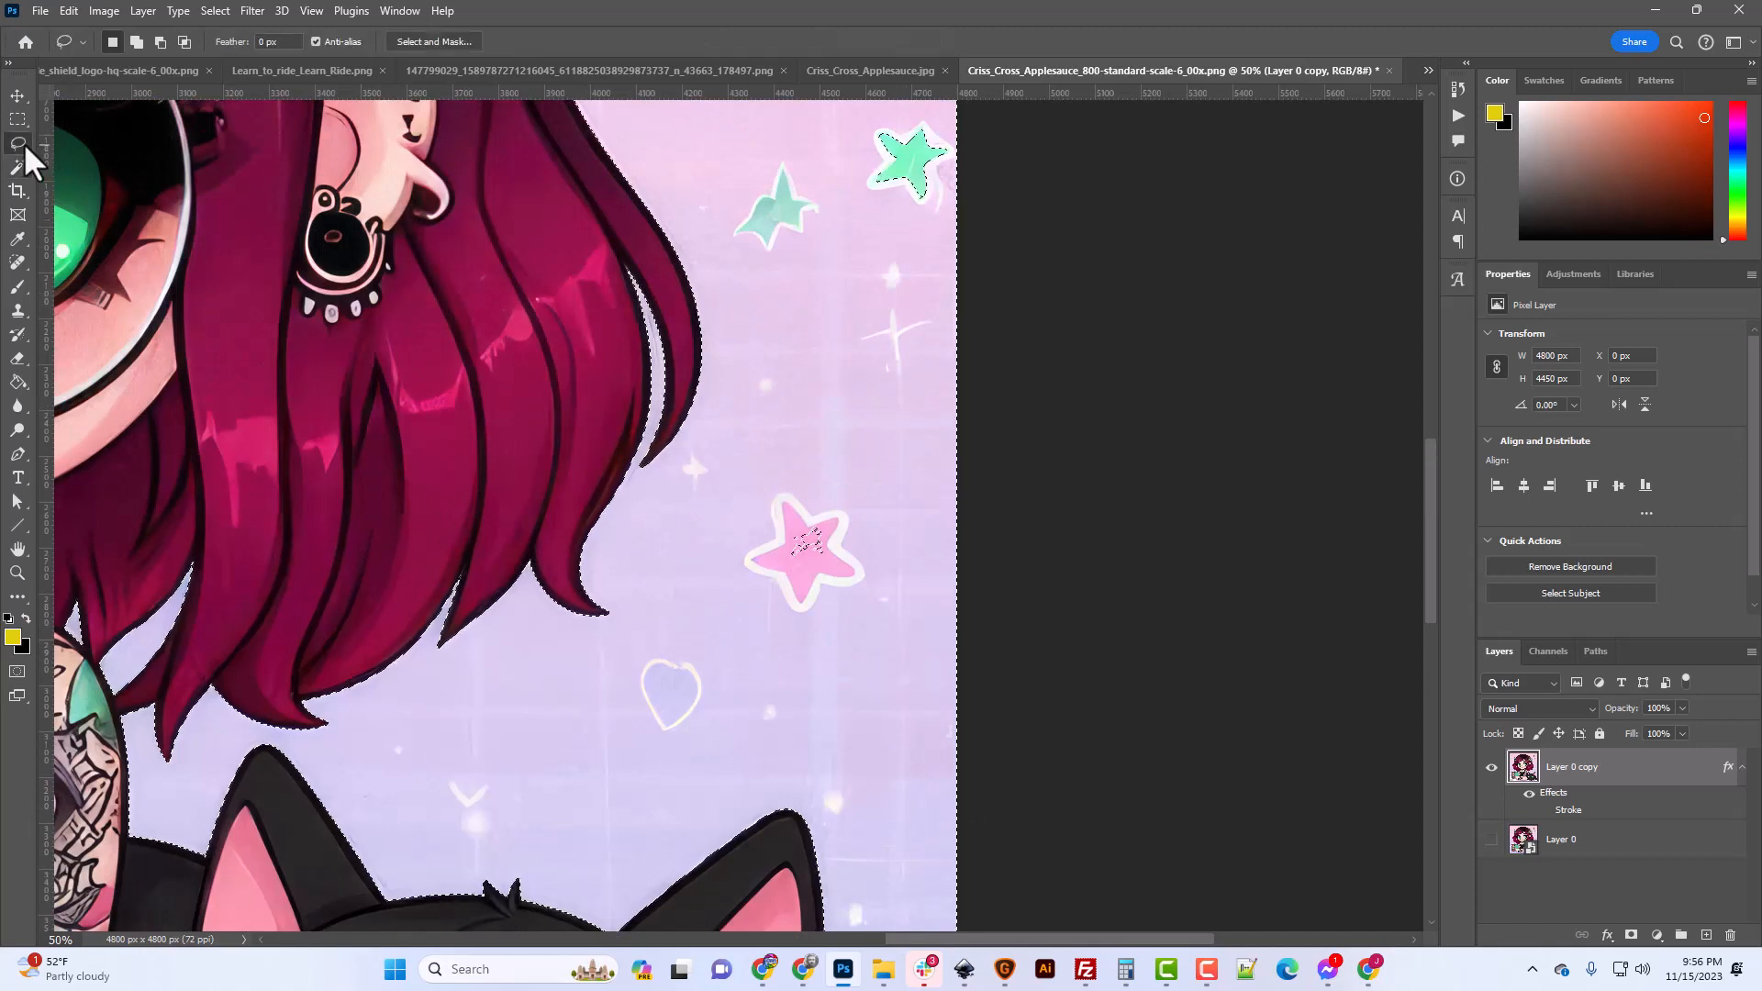
drag(845, 602, 834, 480)
scroll(869, 456, up, 4)
key(ctrl+z)
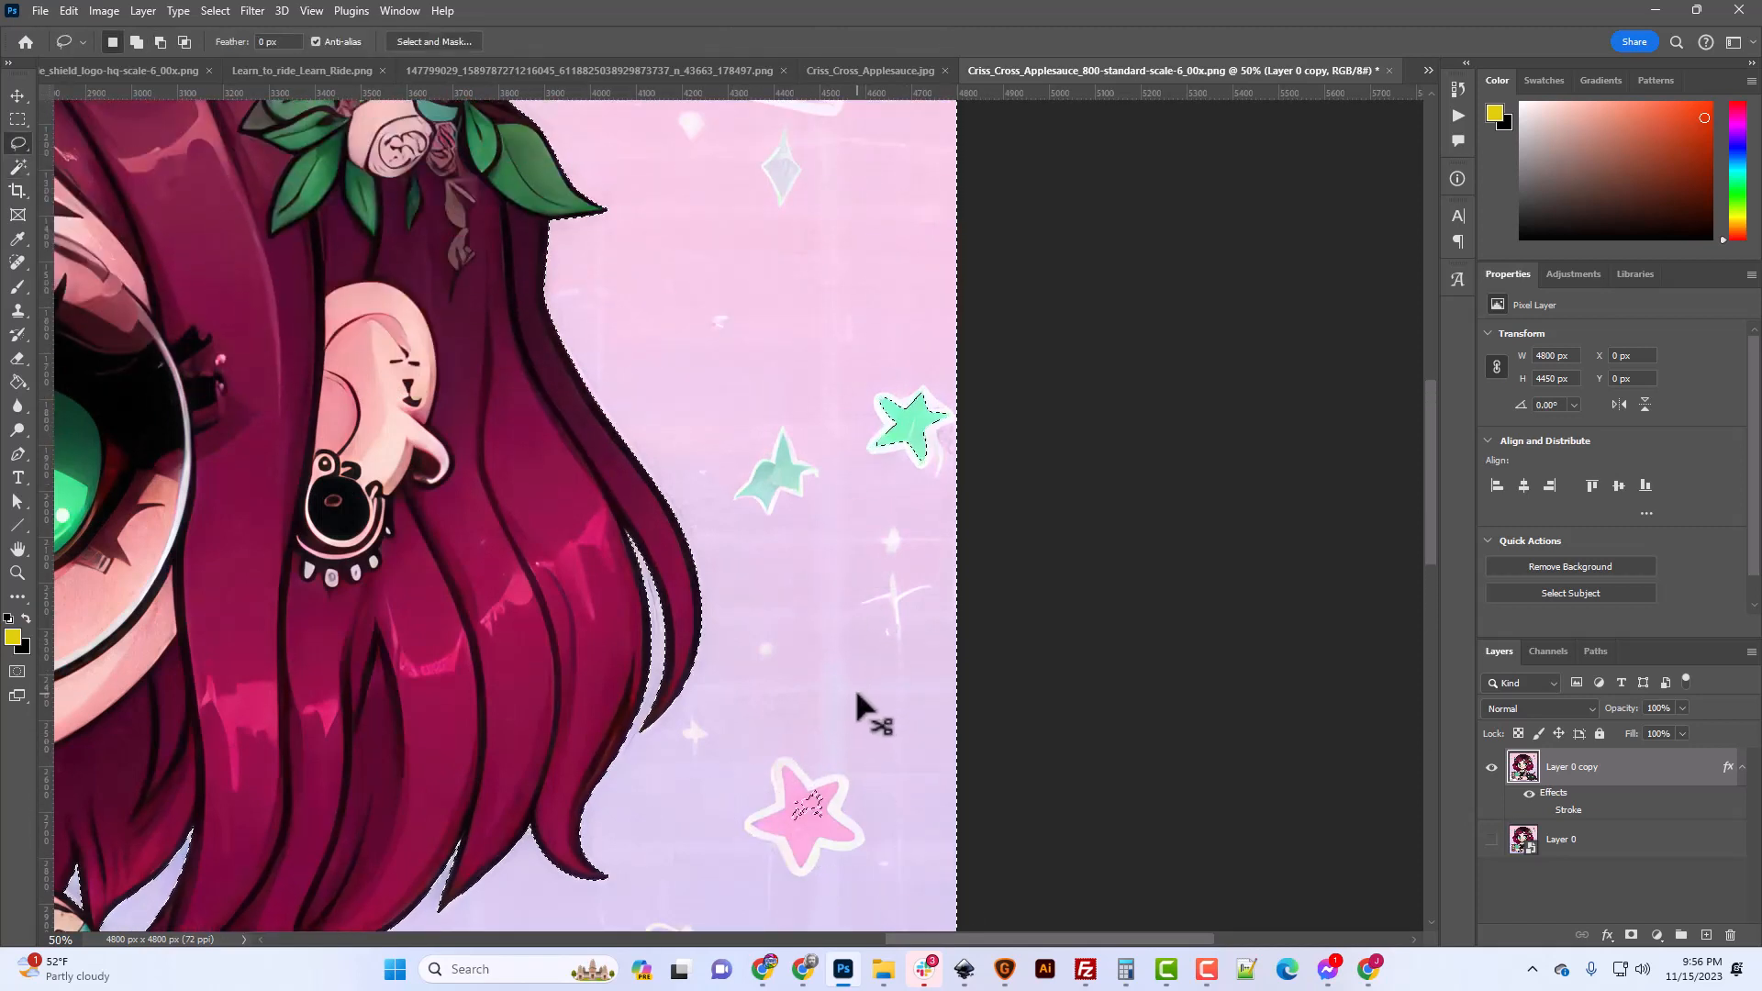
mouse_move(775, 722)
mouse_down()
mouse_move(837, 743)
mouse_move(880, 819)
mouse_move(856, 879)
mouse_move(756, 879)
mouse_move(722, 779)
mouse_move(776, 725)
mouse_up()
scroll(865, 700, up, 1)
mouse_move(806, 447)
mouse_down()
mouse_move(850, 444)
mouse_move(922, 592)
mouse_up()
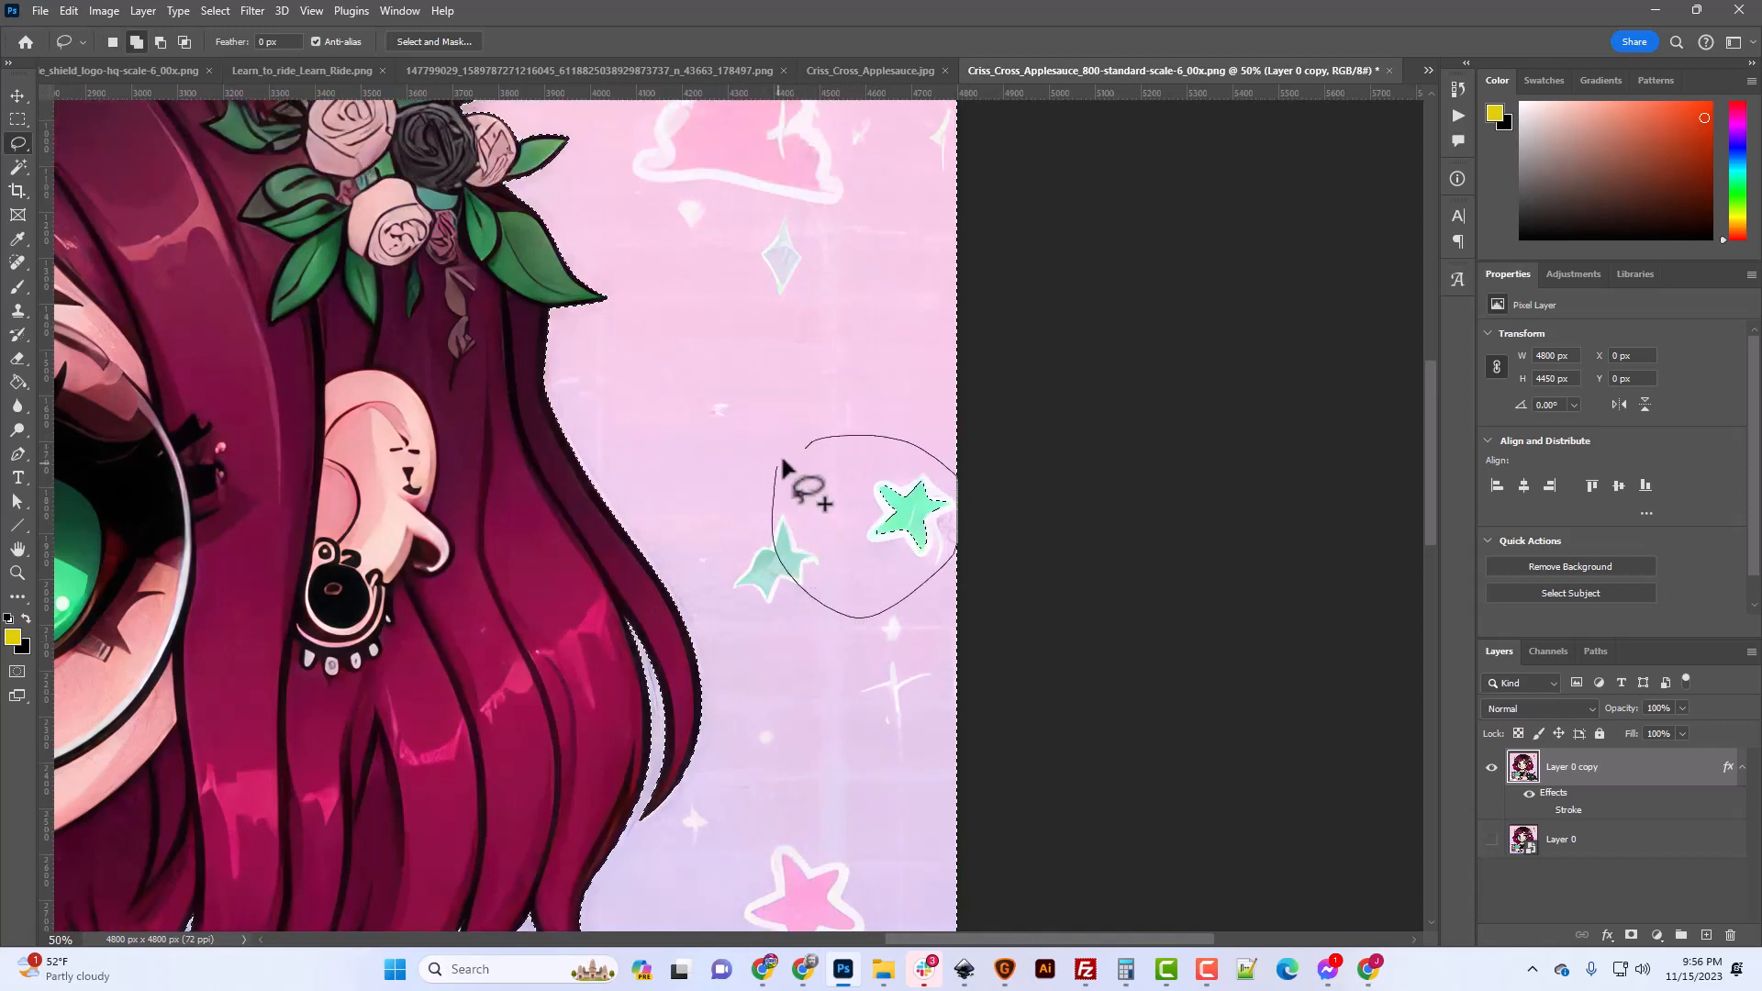
drag(783, 468, 785, 466)
Check the moon and heart selection edges and add the teal ice-cream decoration beside the hair to the background selection.
scroll(798, 477, up, 5)
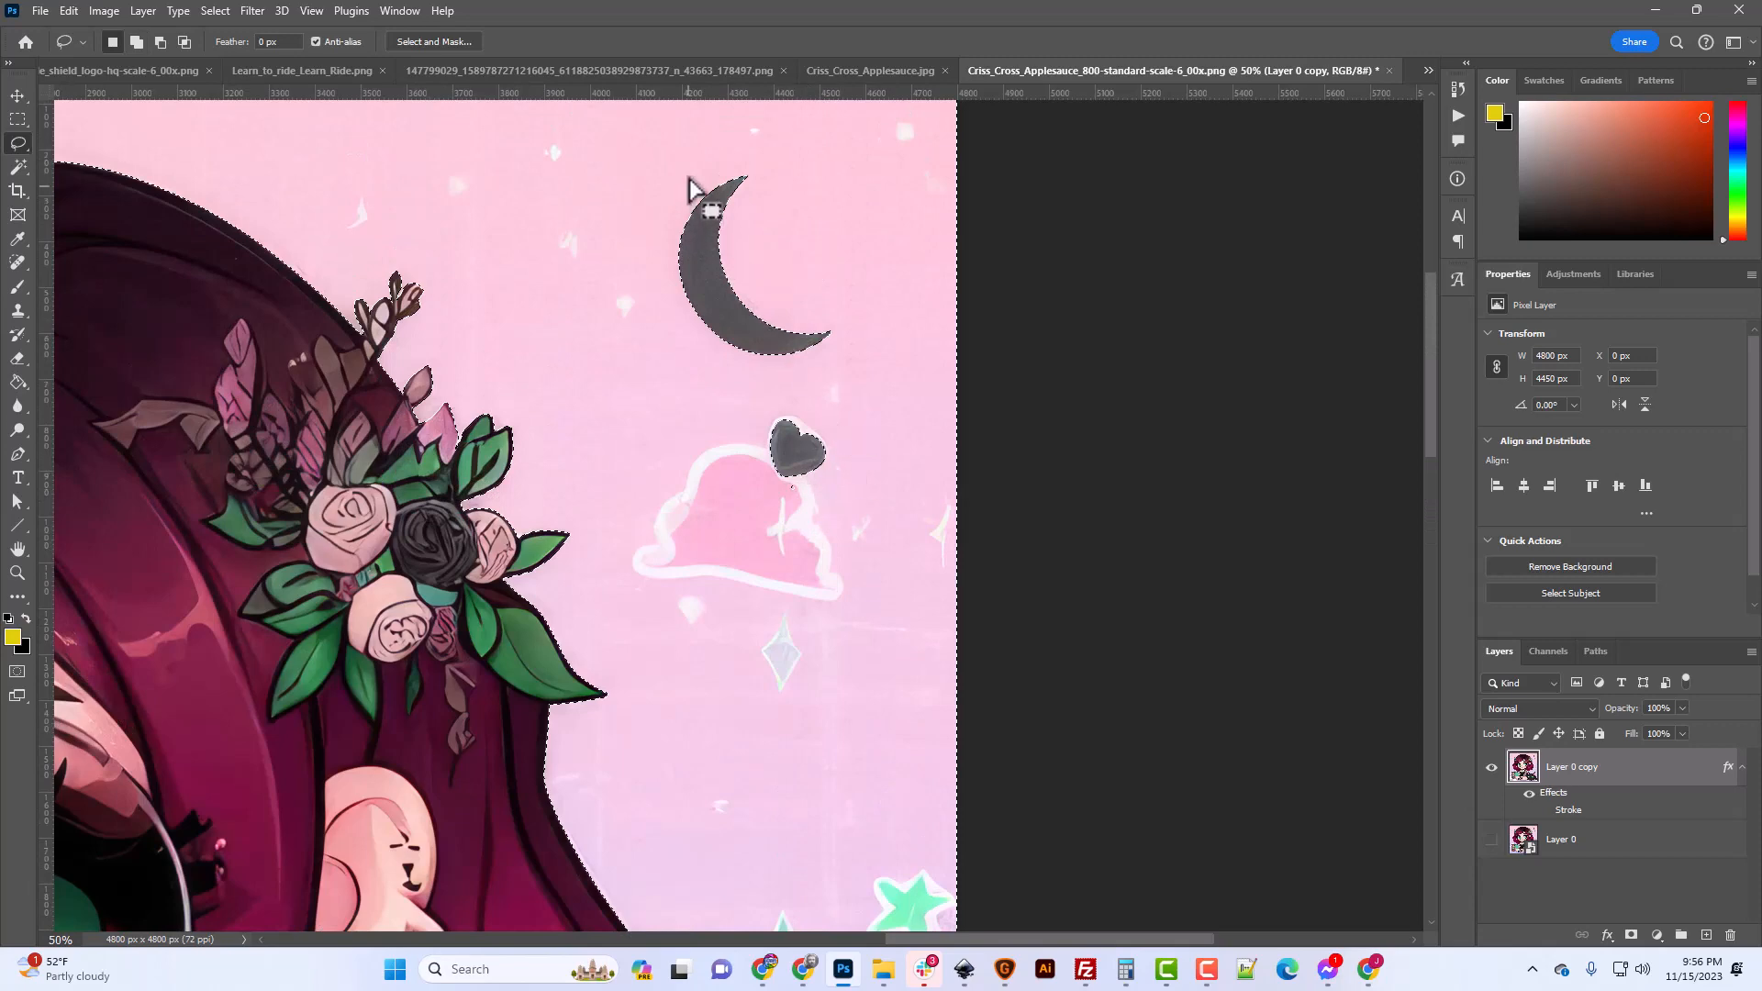
scroll(747, 492, up, 3)
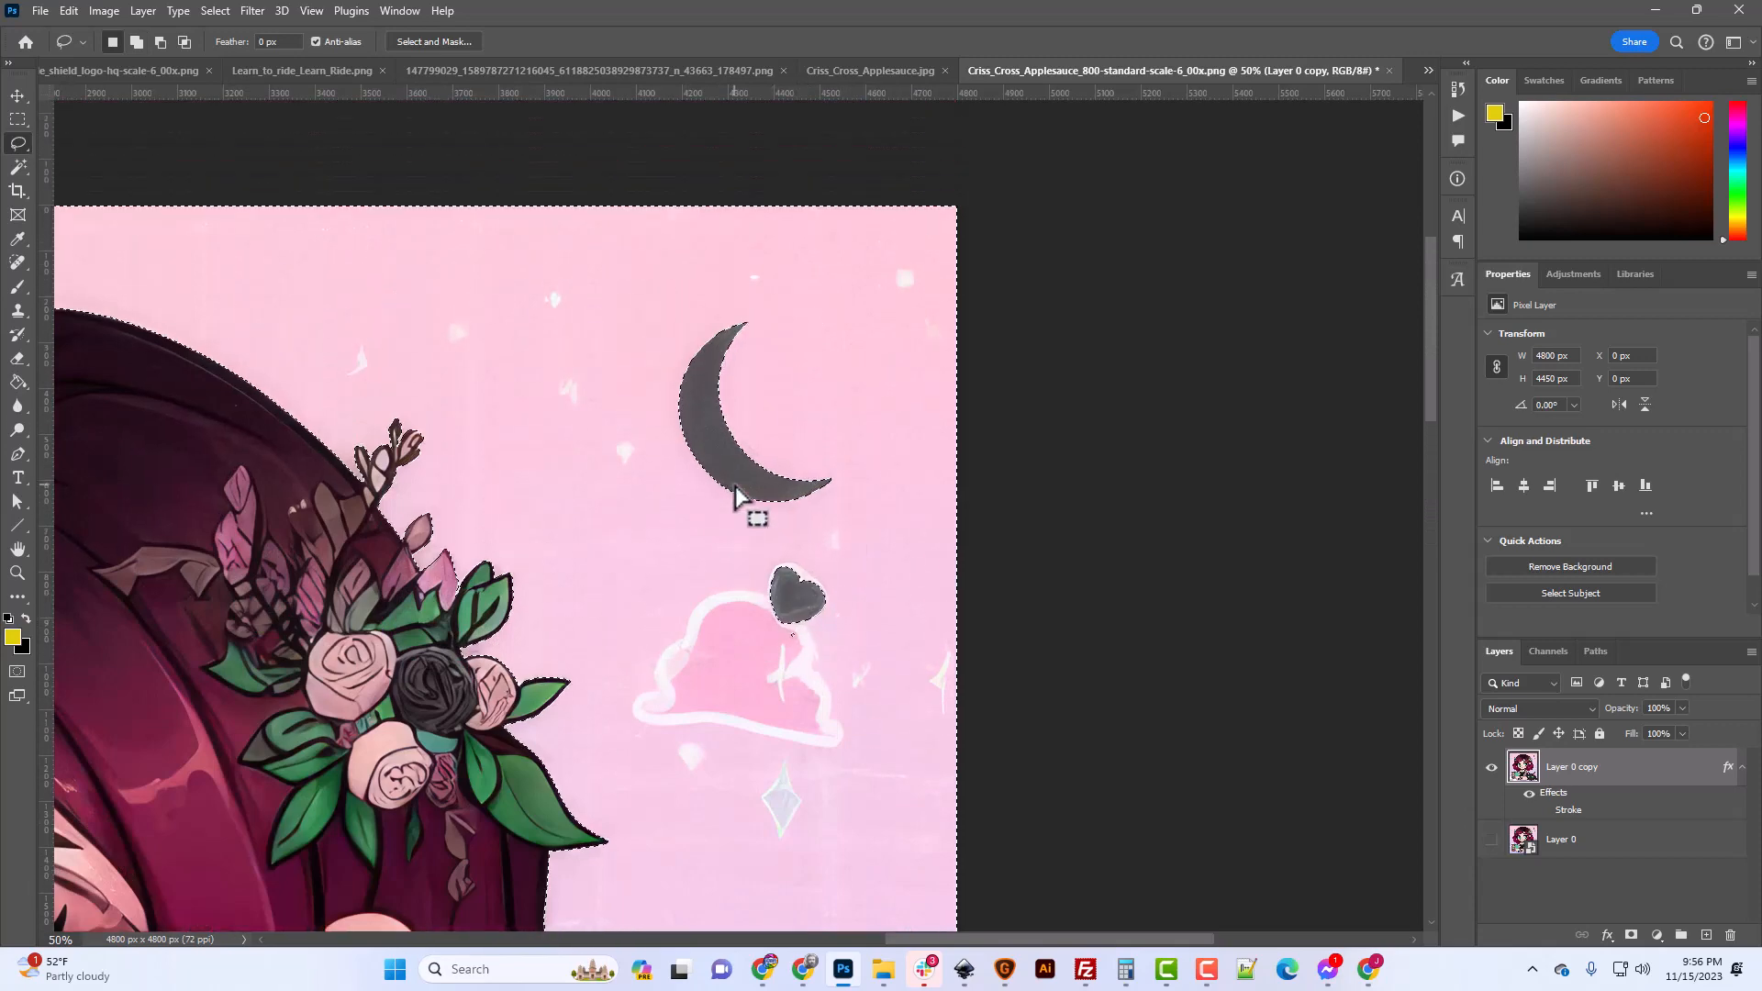
scroll(806, 492, down, 1)
scroll(786, 481, up, 2)
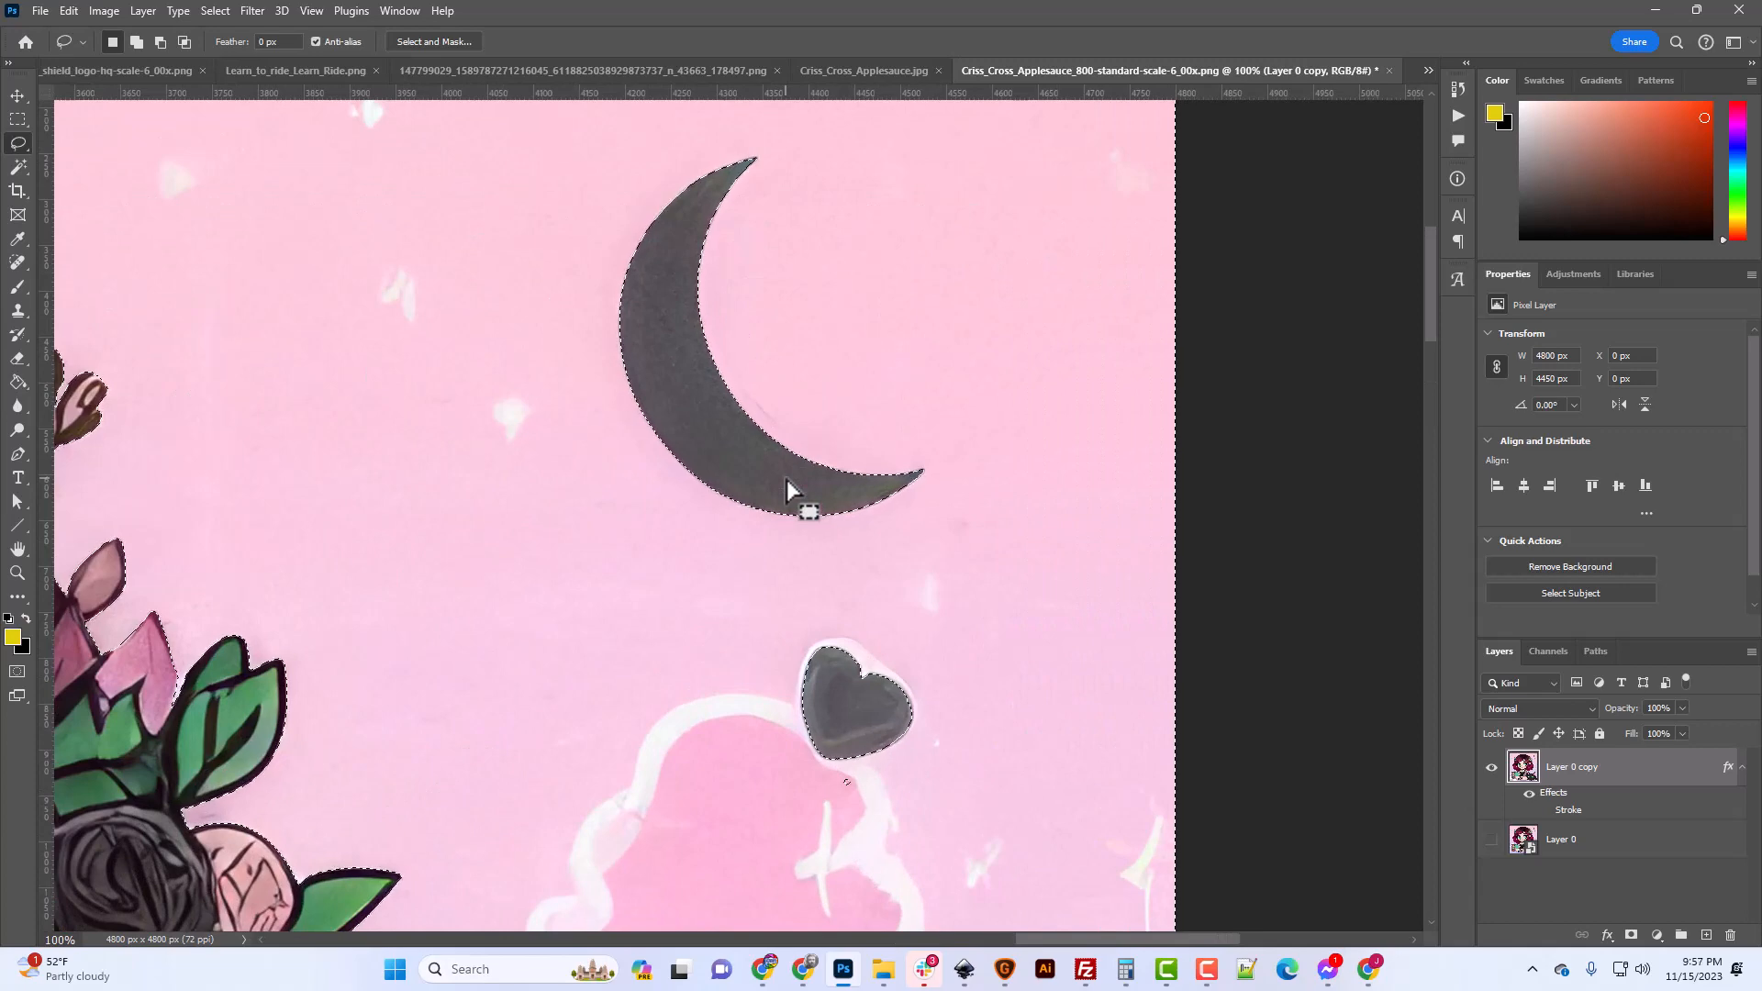
scroll(786, 481, down, 1)
scroll(786, 481, down, 5)
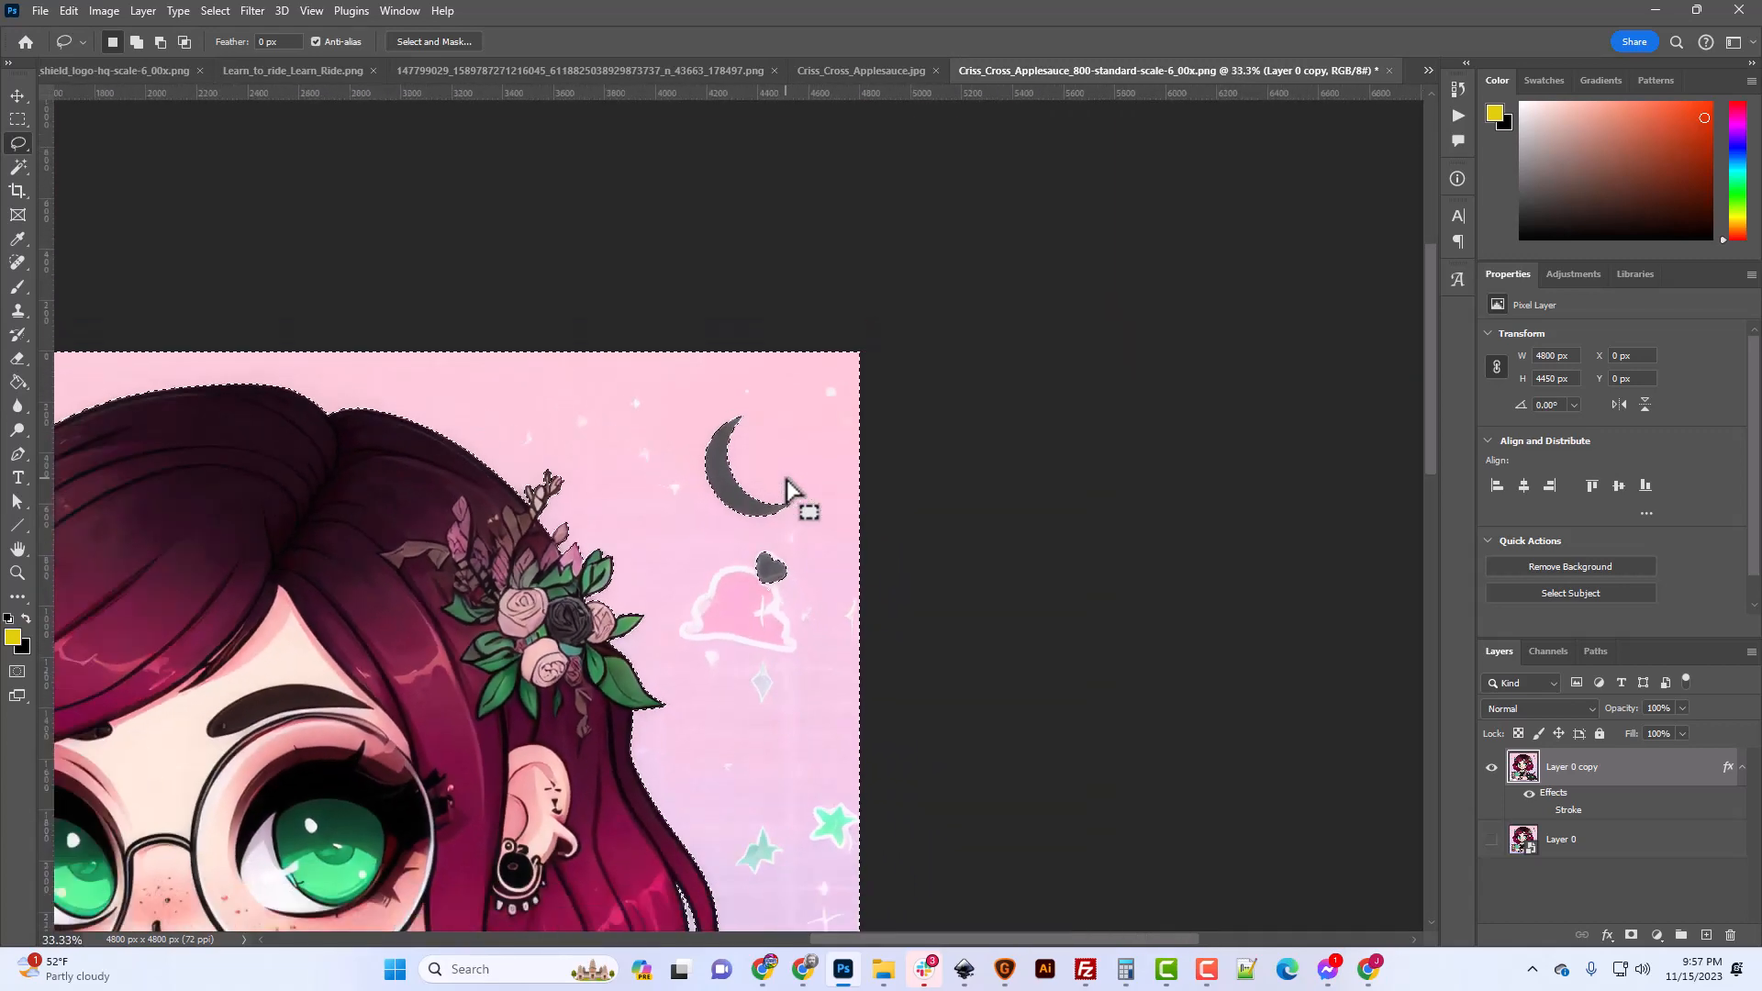
scroll(449, 580, down, 1)
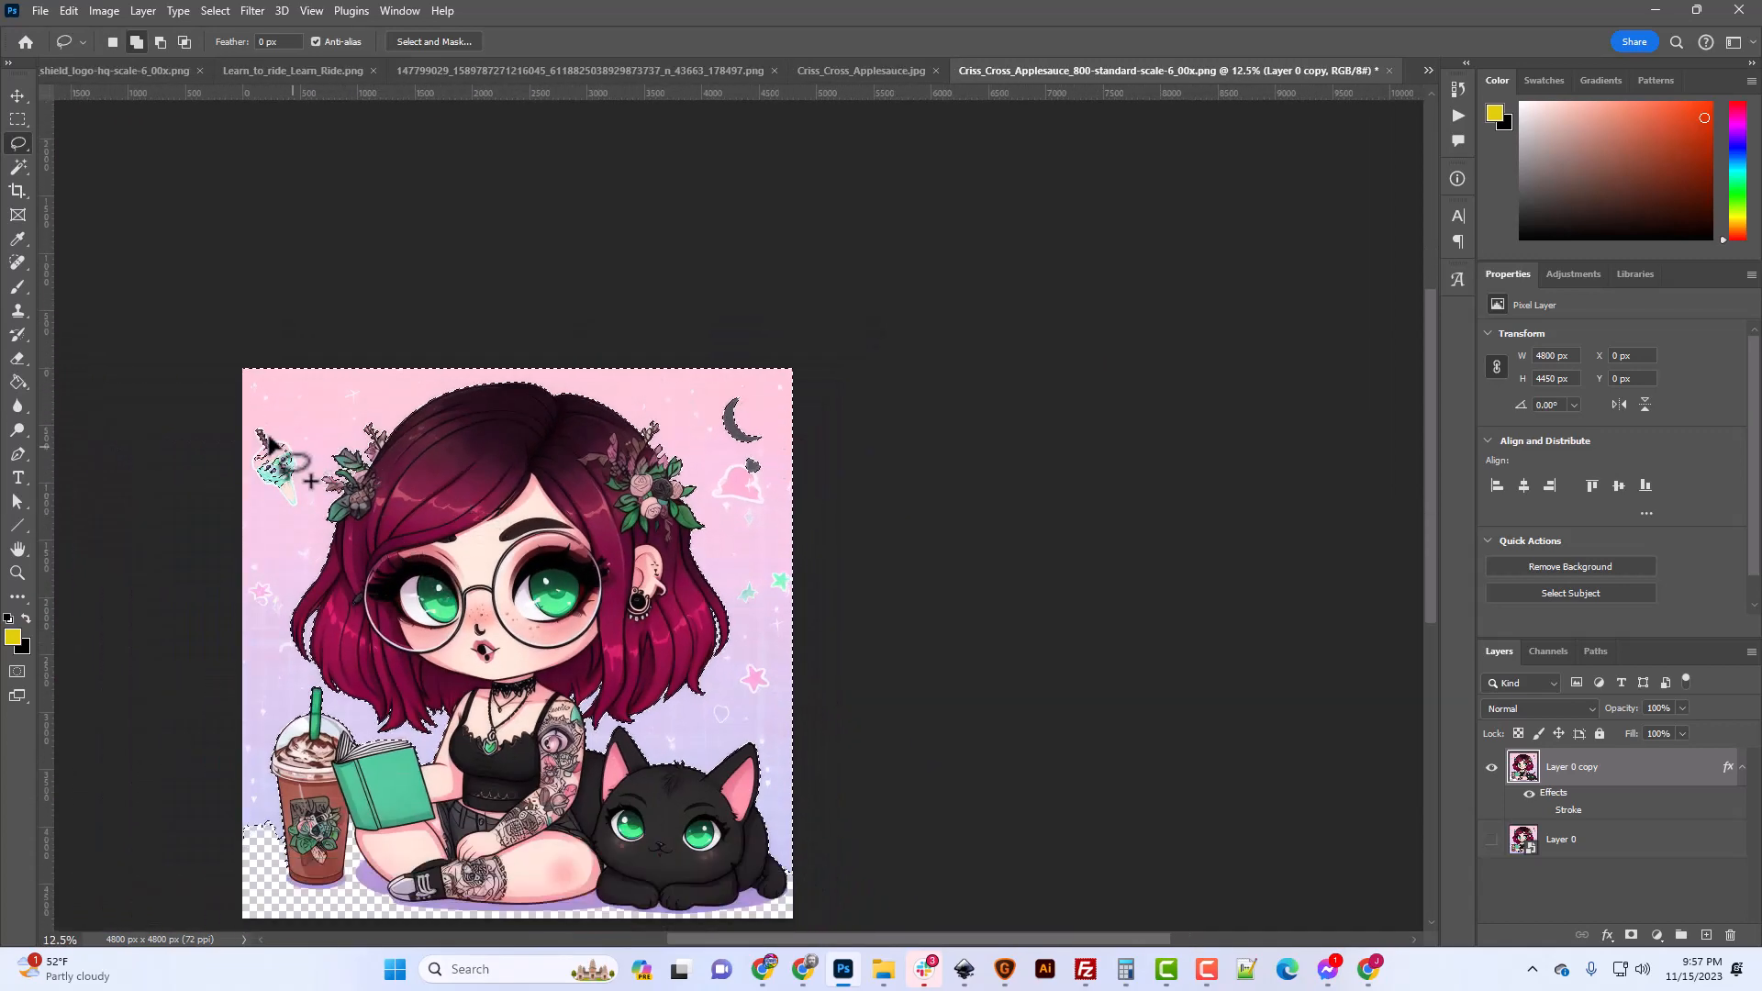
mouse_move(229, 394)
mouse_down()
mouse_move(305, 420)
mouse_move(311, 511)
mouse_move(287, 525)
mouse_move(234, 505)
mouse_move(207, 435)
mouse_move(243, 398)
mouse_up()
Delete the selected background from the layer copy, leaving the character, cup, cat, moon and small heart.
scroll(296, 590, down, 4)
scroll(295, 590, down, 1)
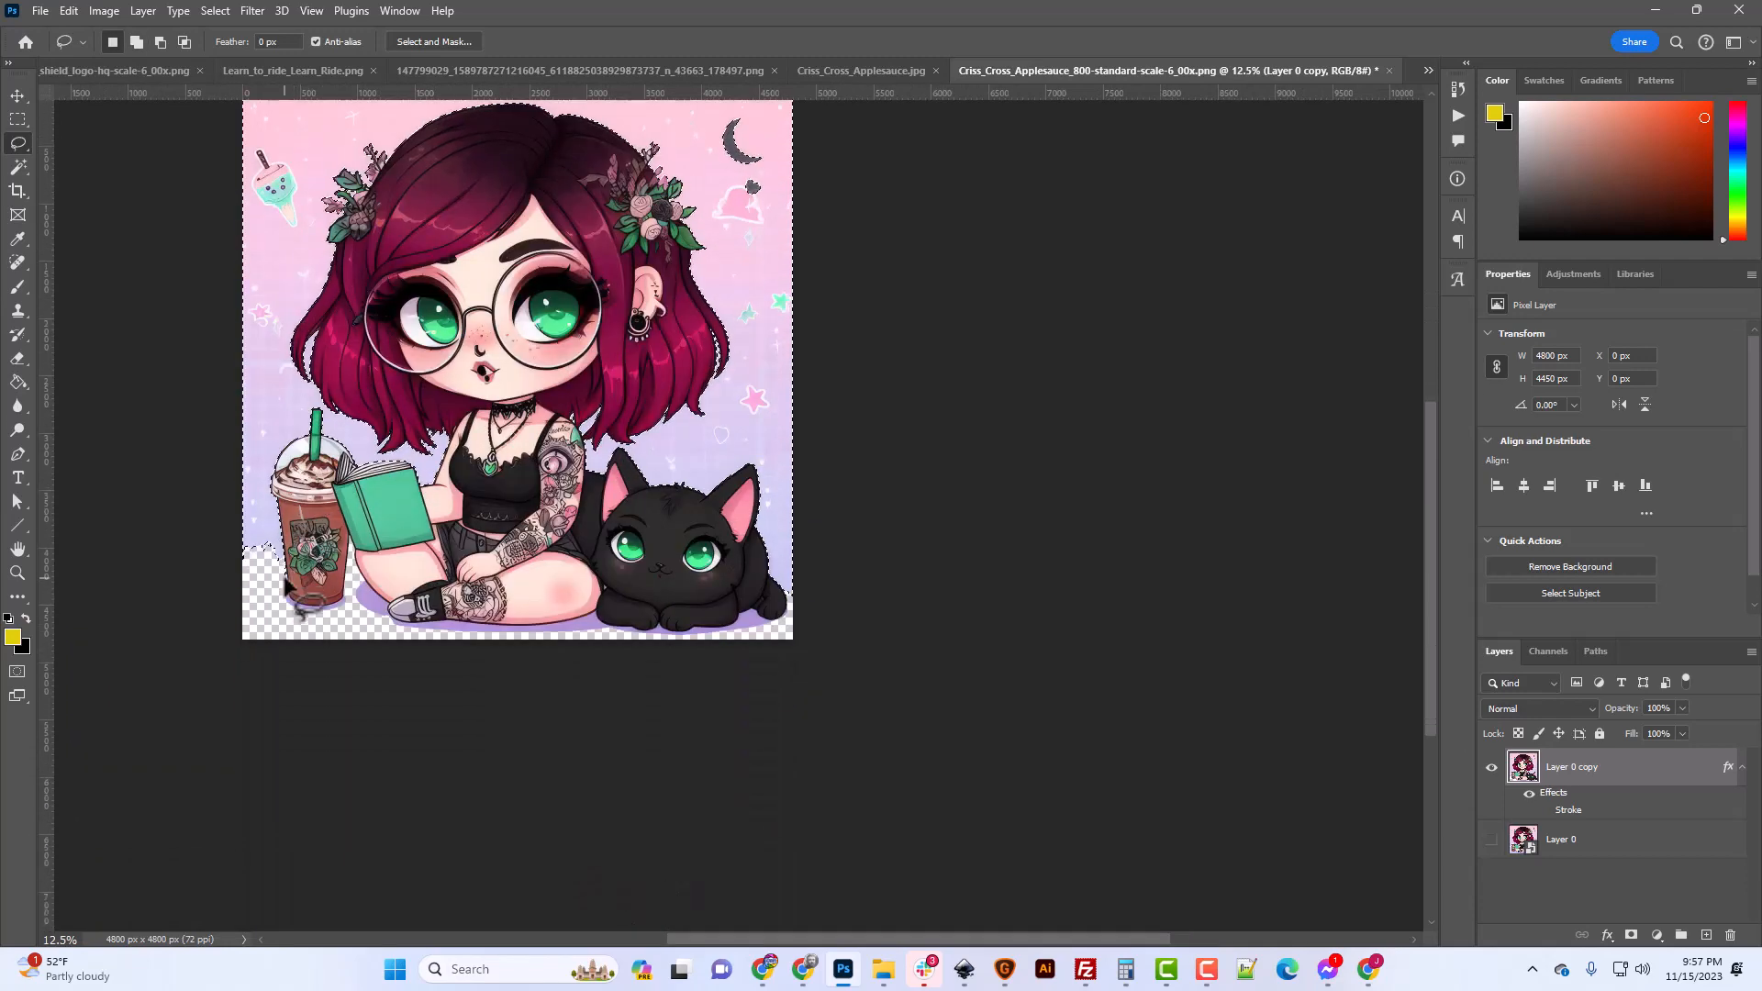
scroll(740, 512, up, 2)
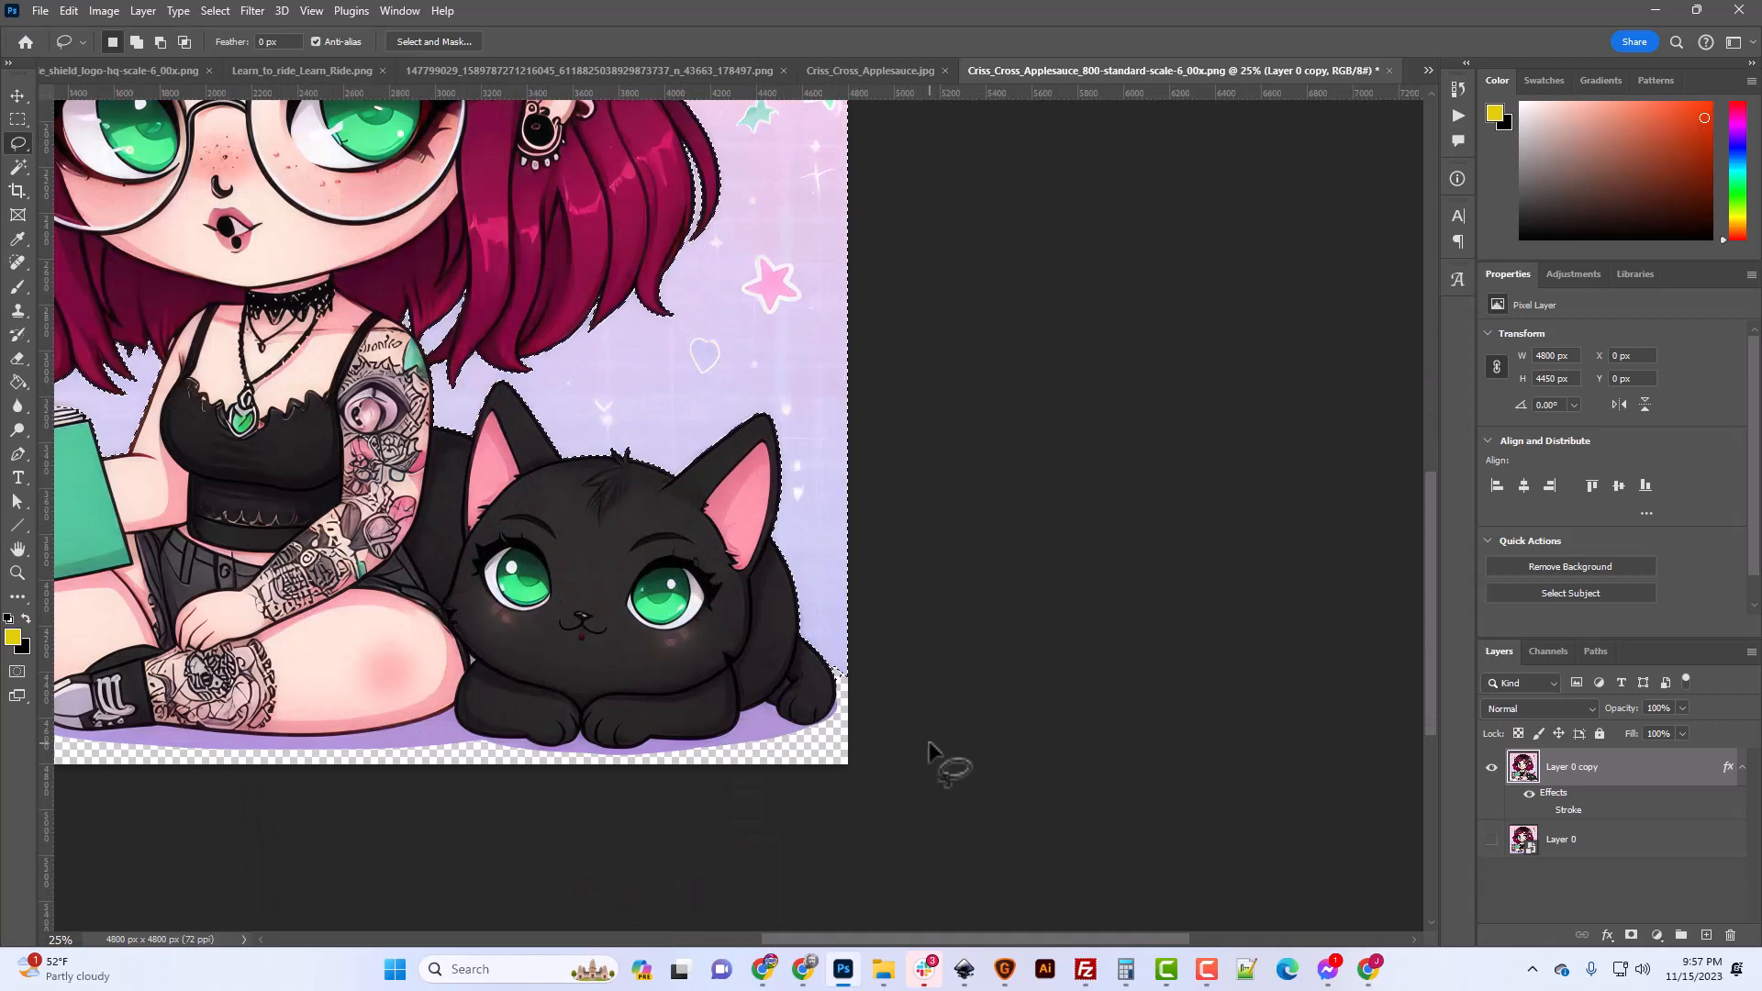
scroll(927, 749, down, 3)
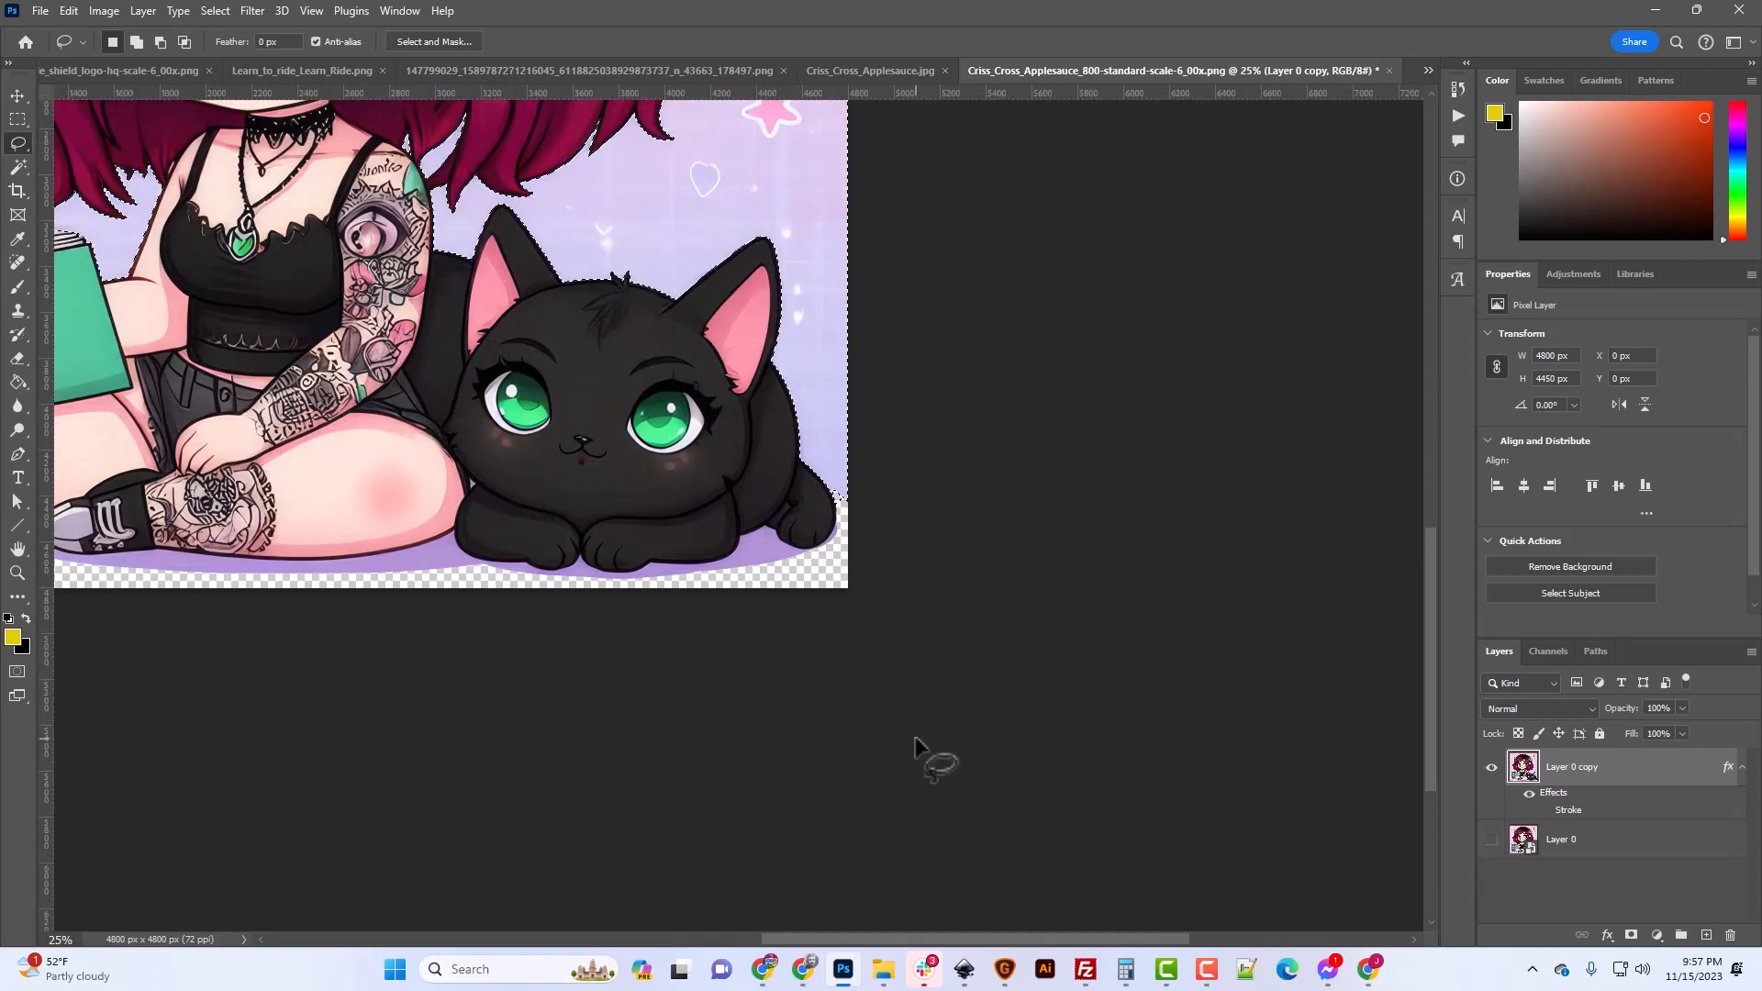
scroll(915, 739, up, 3)
key(Delete)
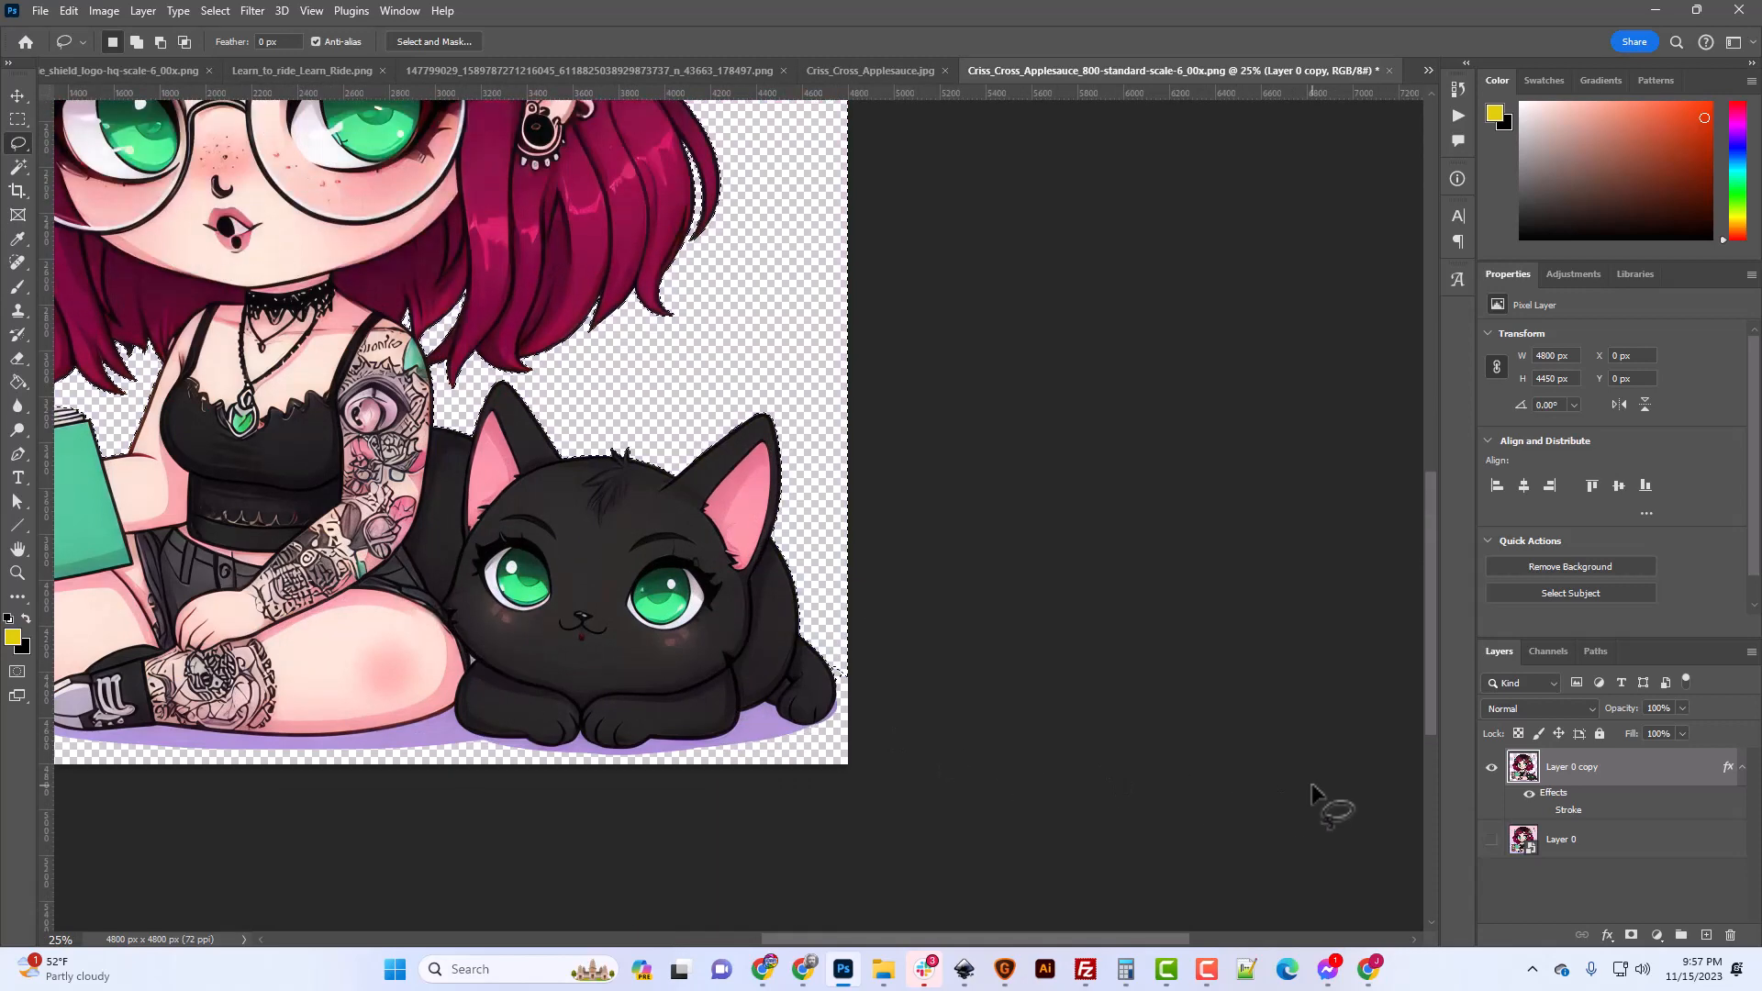
Examine the whole cut-out artwork, including the purple ground shadow and the lower edges around the cup, shoe and cat.
scroll(917, 815, down, 2)
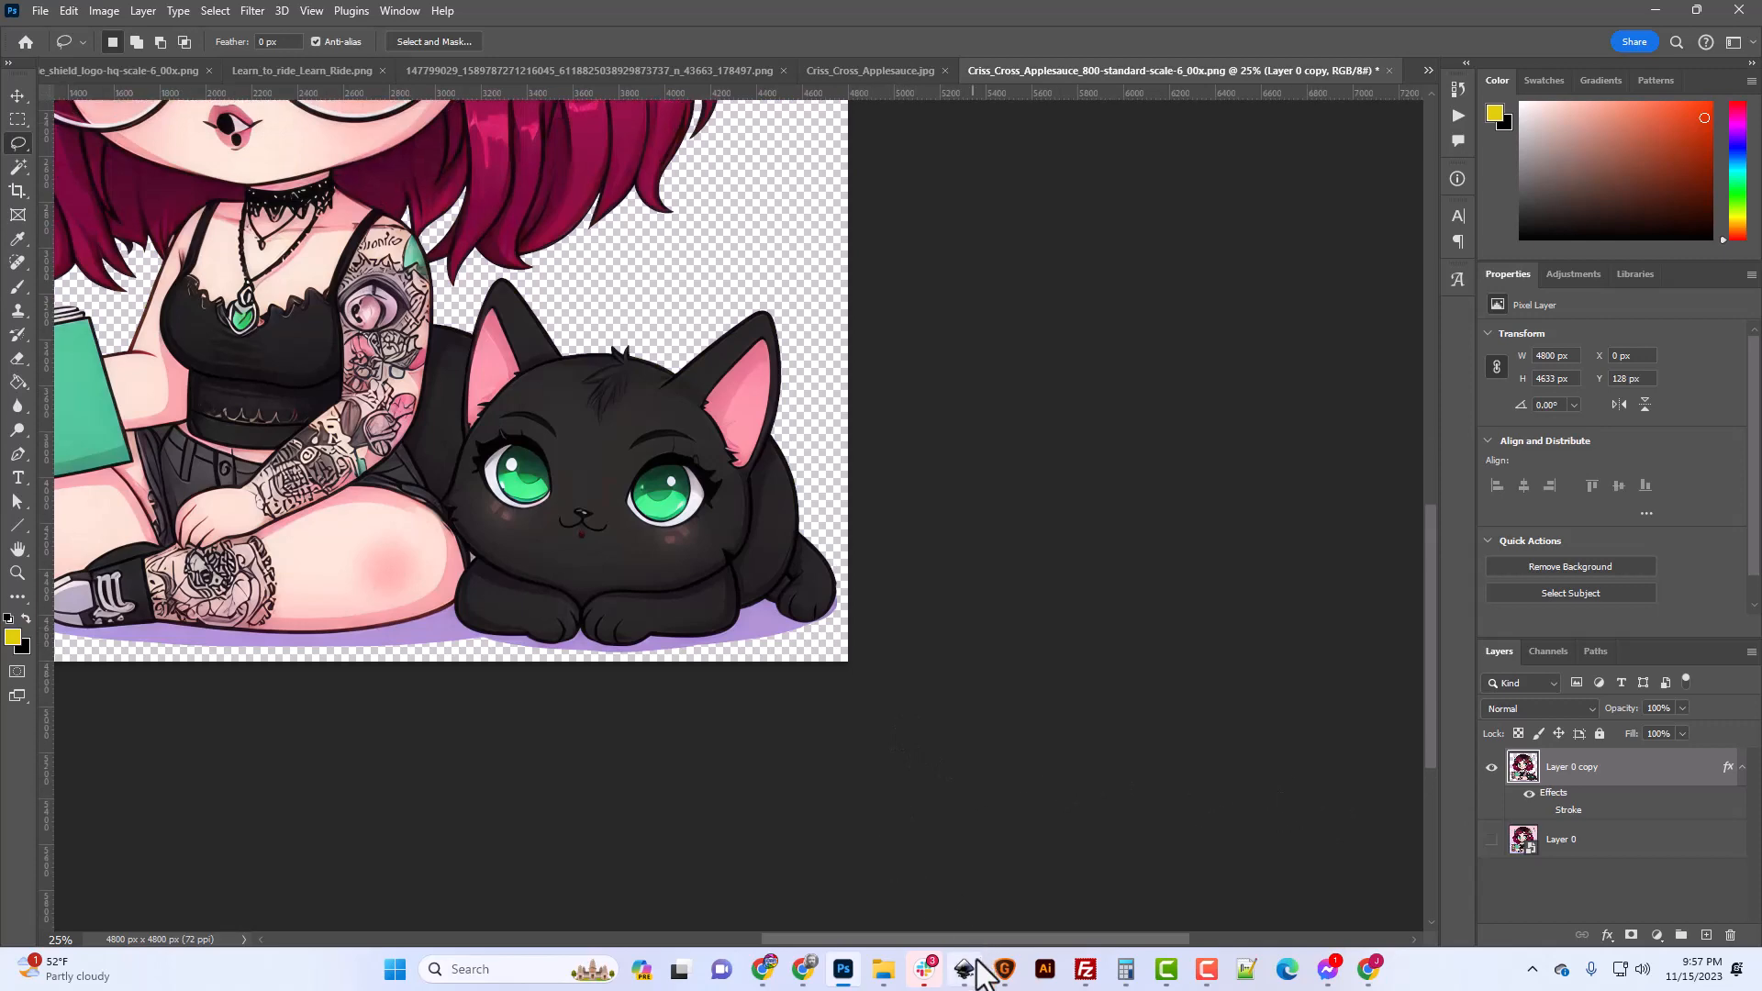
drag(975, 943, 844, 943)
key(ctrl+minus)
key(ctrl+minus)
key(ctrl+minus)
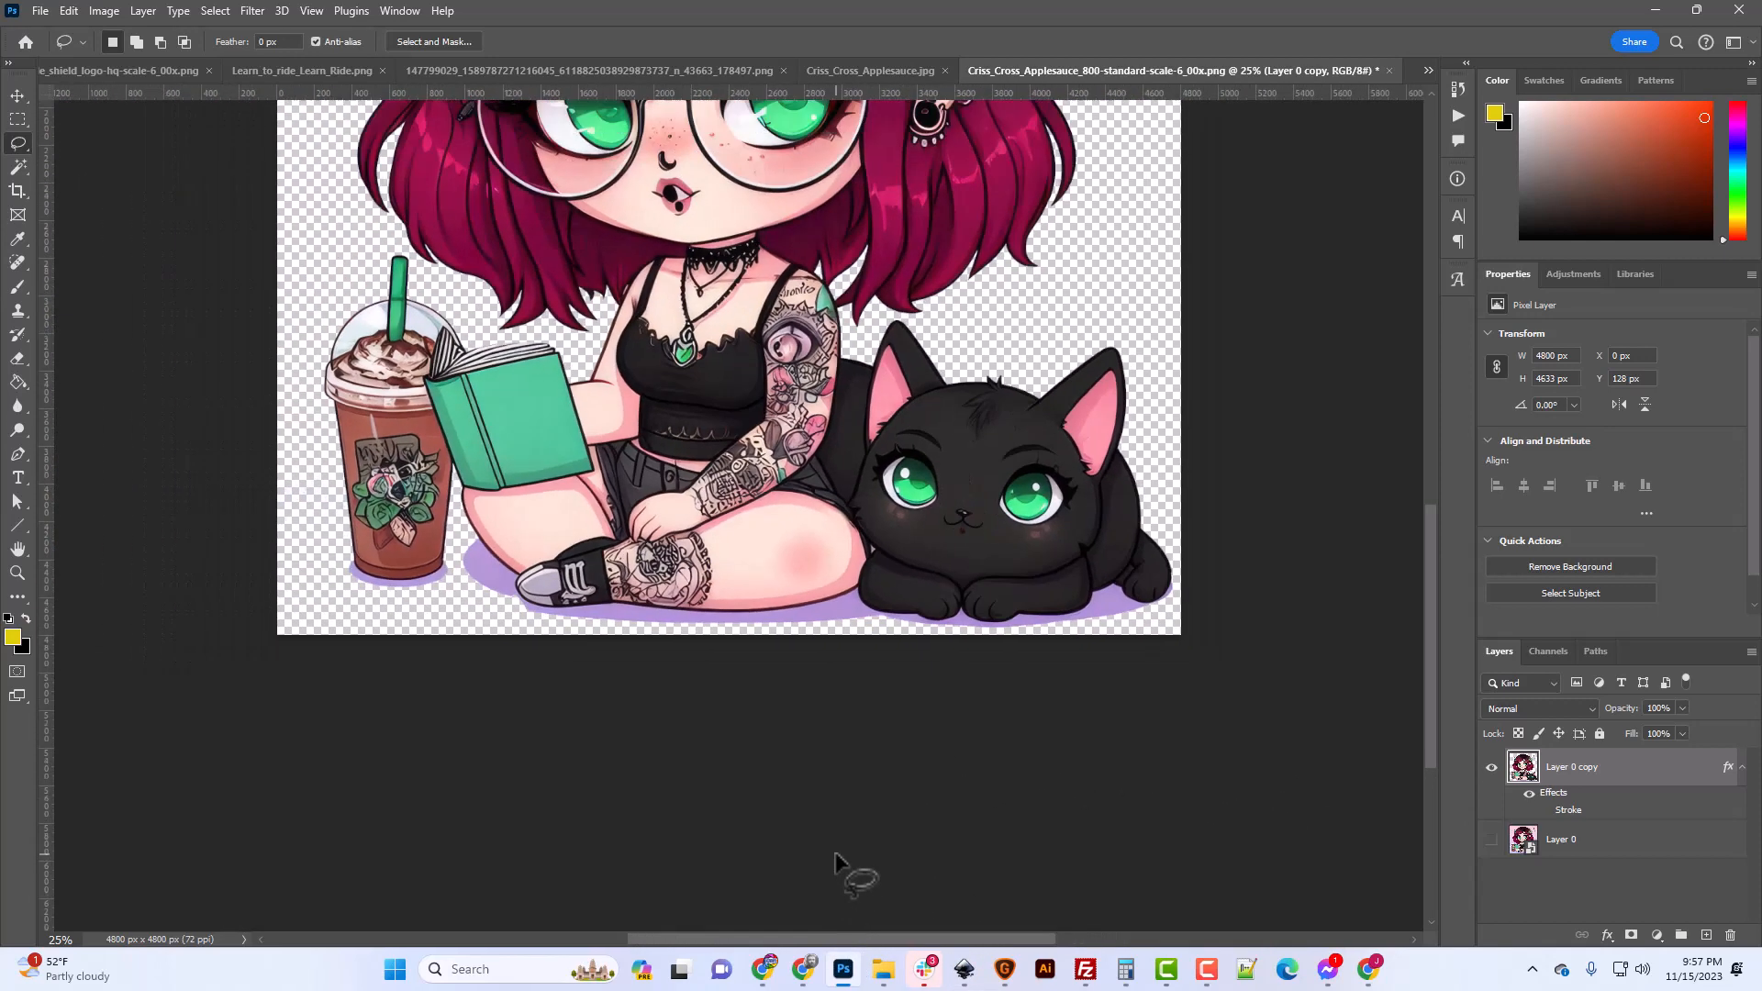
scroll(1069, 779, up, 1)
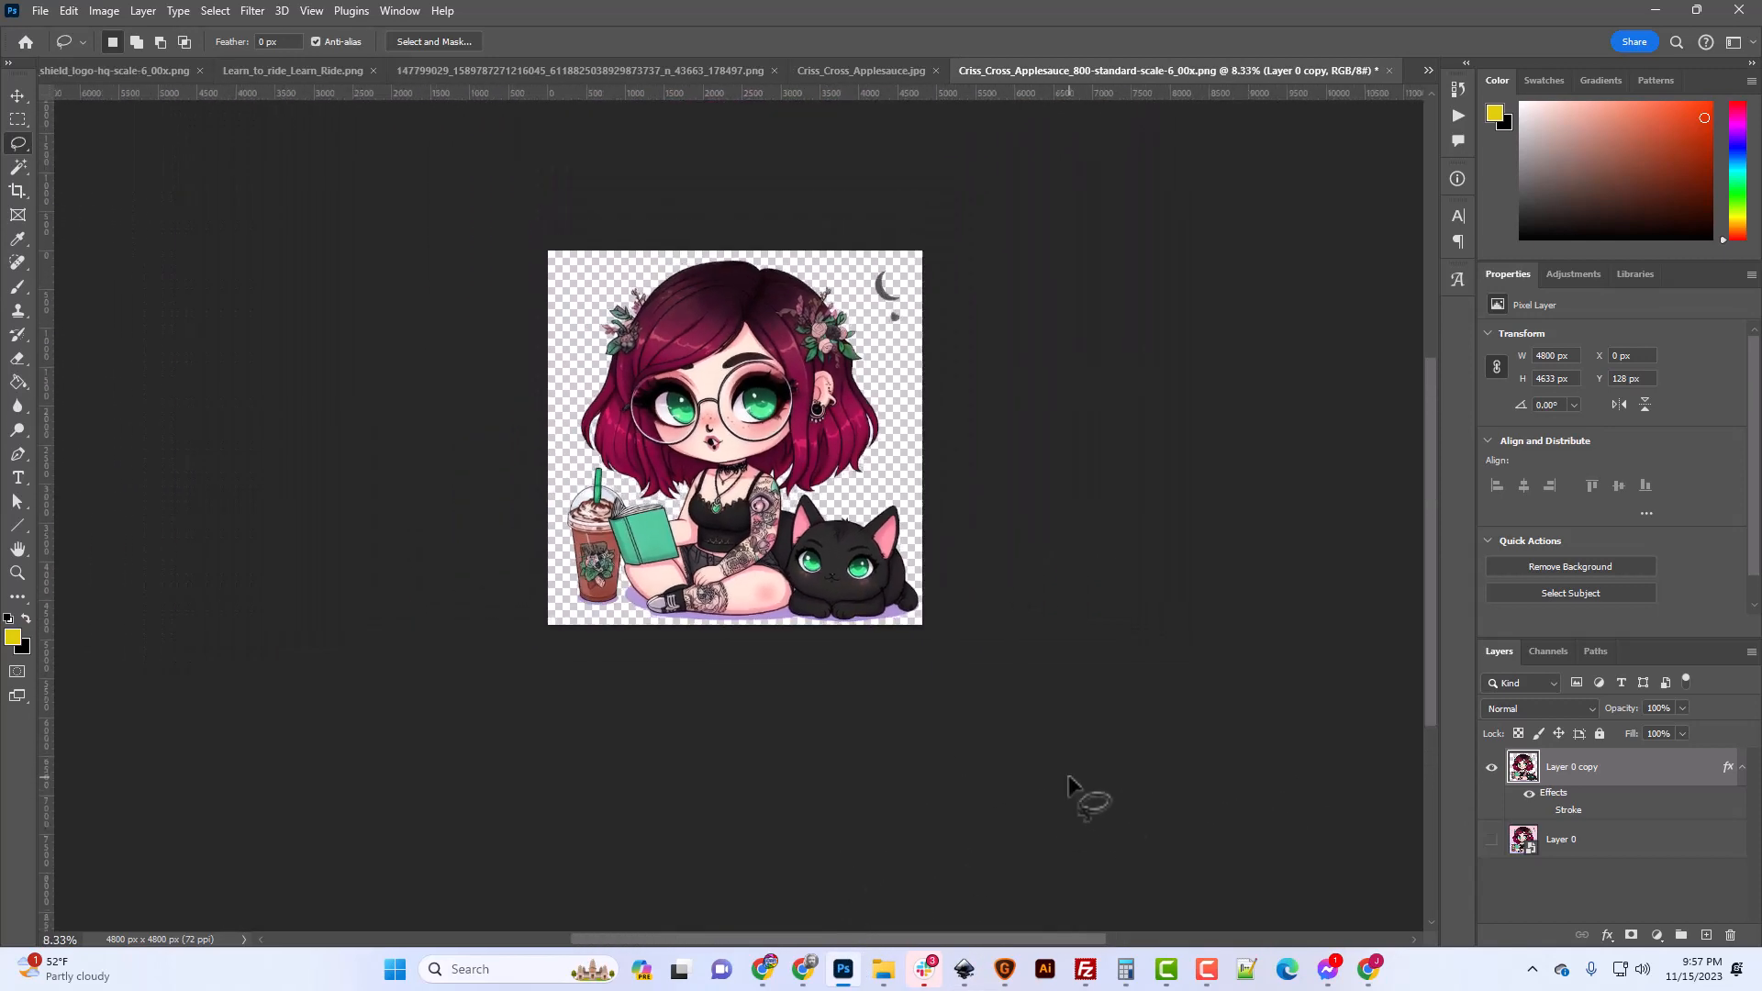
key(ctrl+plus)
key(ctrl+plus)
key(ctrl+plus)
scroll(601, 706, down, 2)
scroll(601, 706, down, 1)
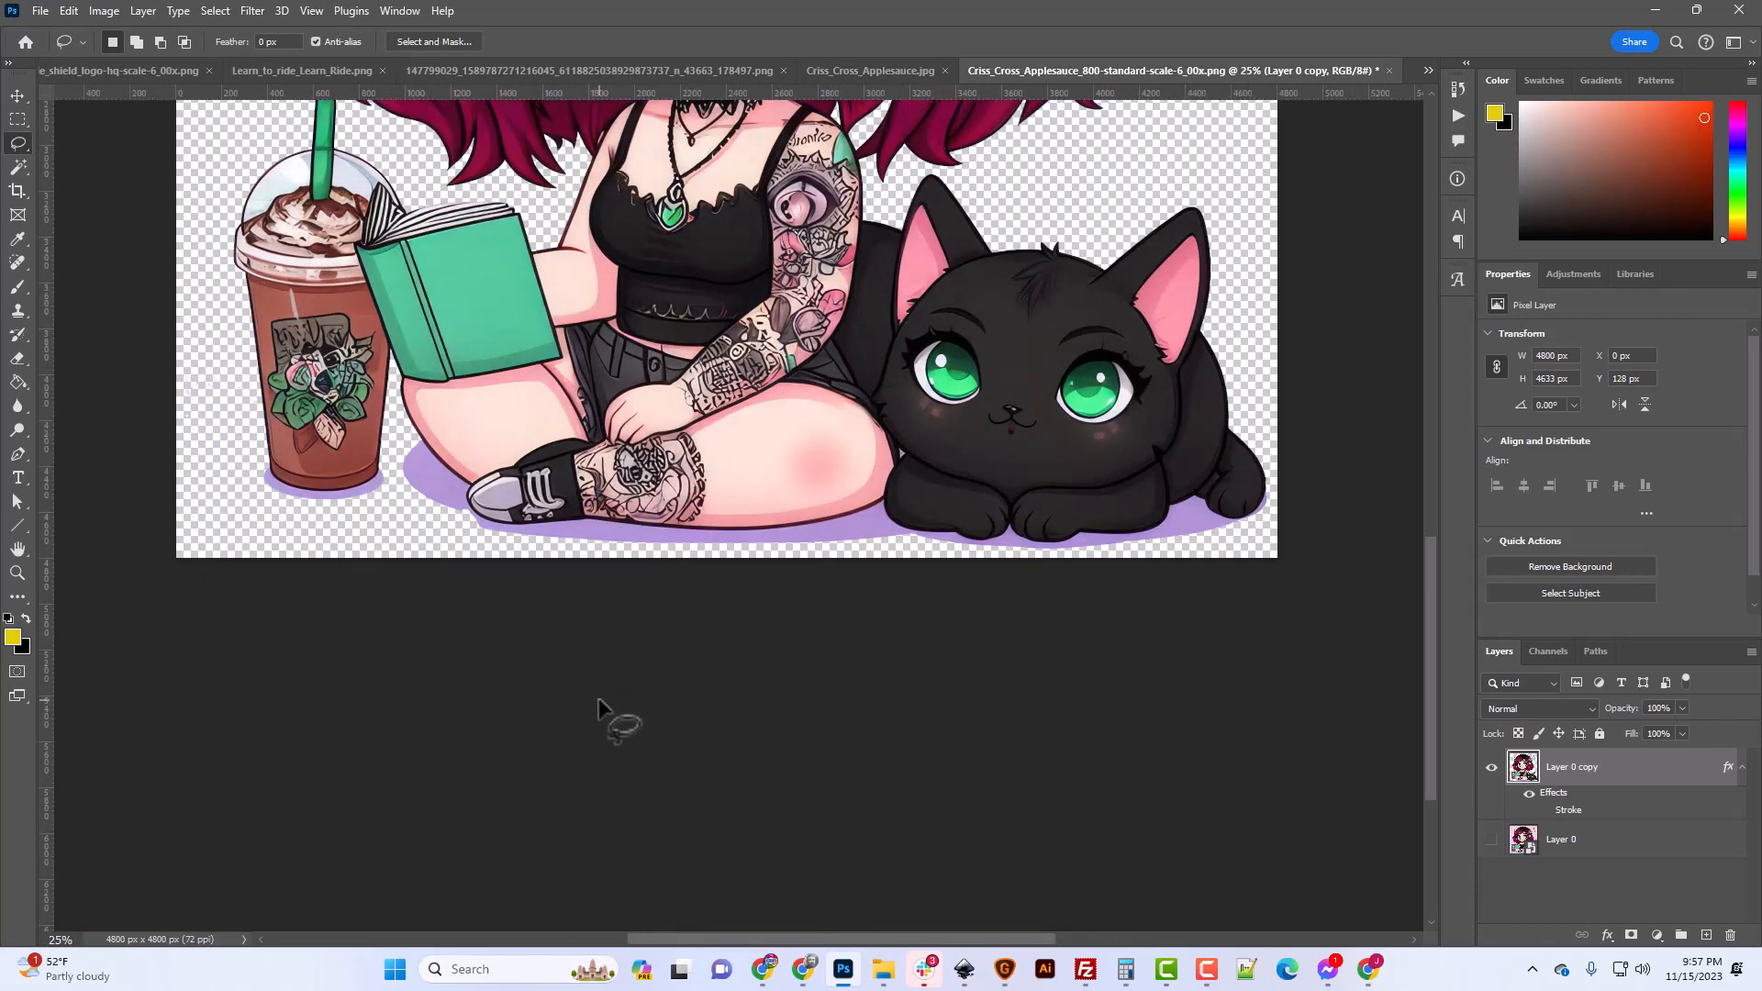
key(ctrl+plus)
key(ctrl+plus)
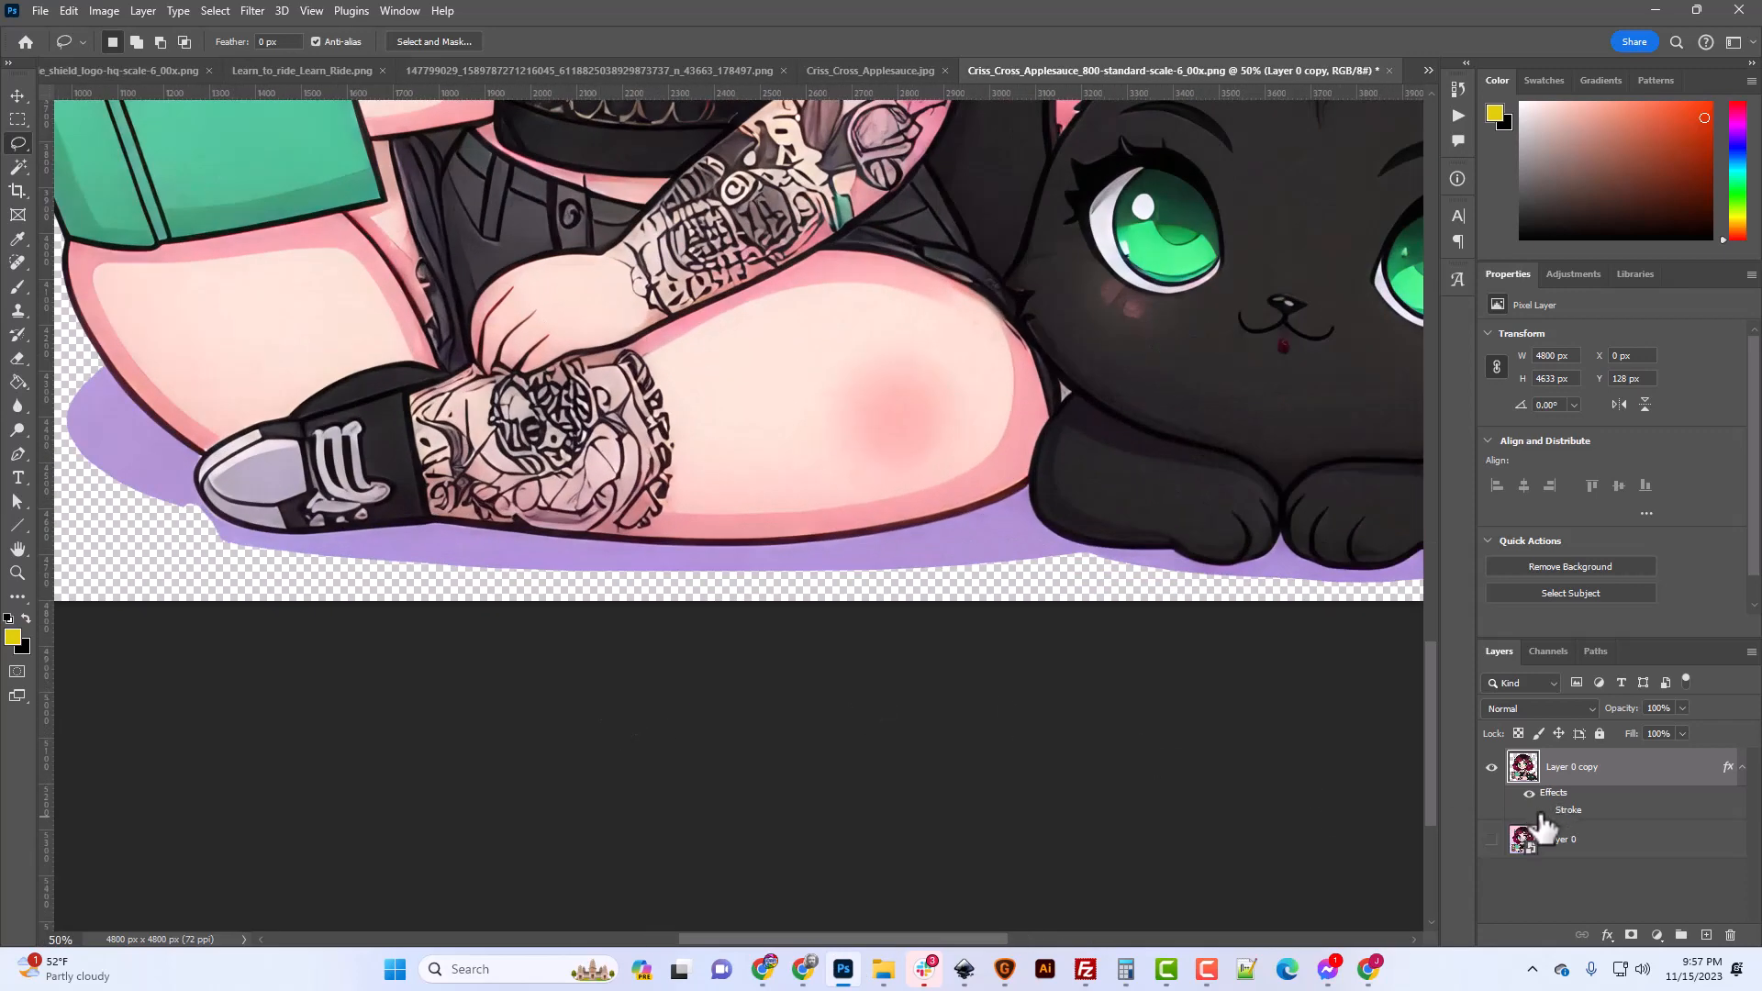
Turn on the Stroke effect of Layer 0 copy to outline leftover pixels around the coffee cup.
click(1545, 812)
drag(933, 941, 747, 935)
scroll(747, 826, up, 4)
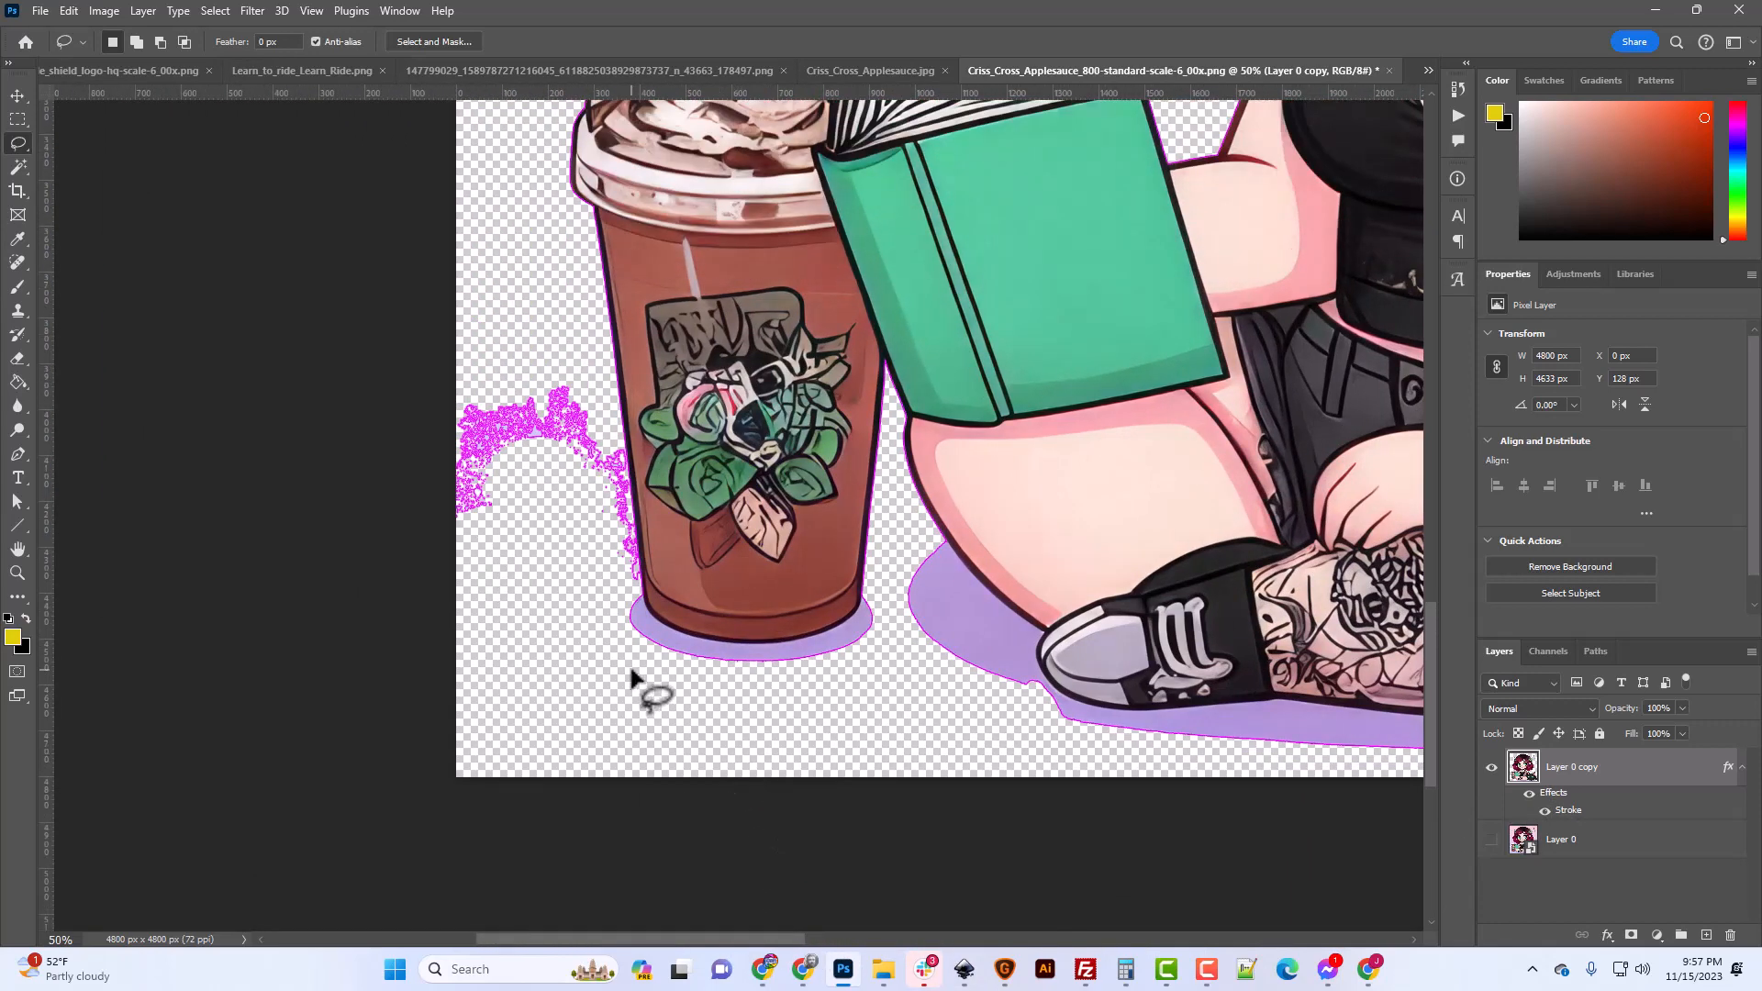
key(ctrl+plus)
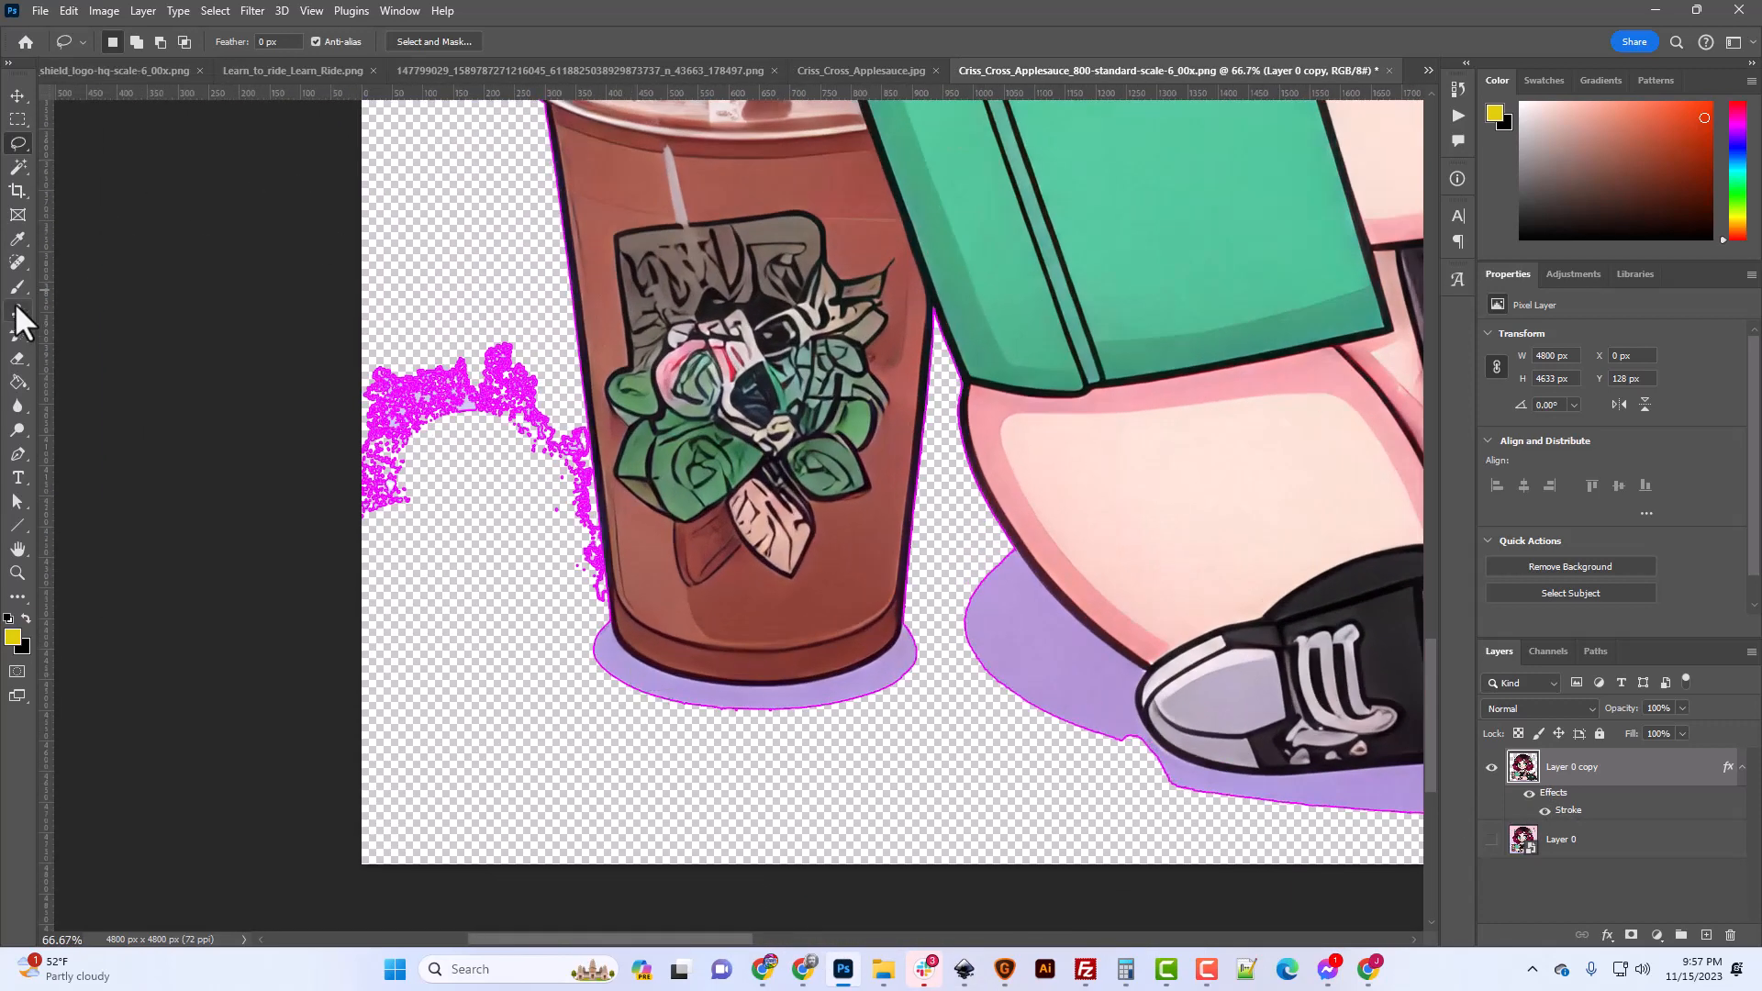
Enlarge the Eraser to 80 px and erase the large patch of magenta-outlined specks beside the coffee cup.
click(23, 363)
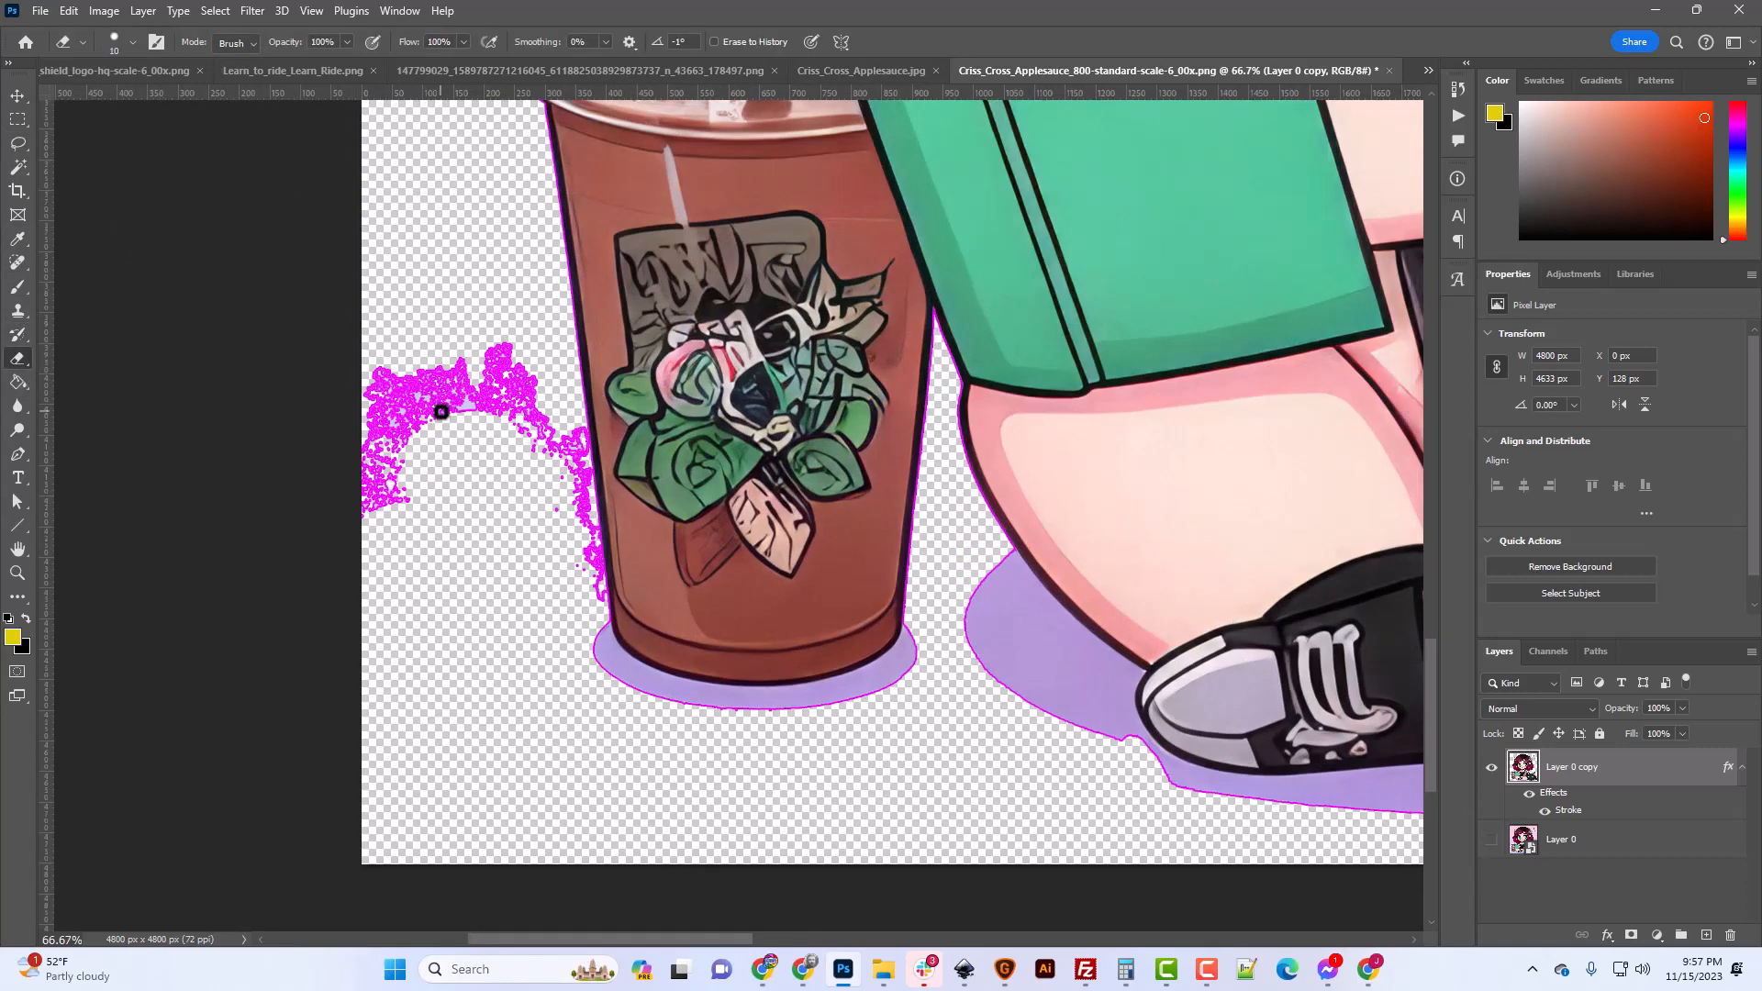
key(bracketright)
key(bracketright)
key(bracketright)
key(bracketright)
key(bracketright)
key(bracketright)
key(bracketright)
key(bracketright)
key(bracketright)
key(bracketright)
mouse_move(444, 436)
mouse_down()
mouse_move(495, 361)
mouse_move(484, 427)
mouse_move(412, 342)
mouse_move(411, 414)
mouse_move(407, 374)
mouse_move(383, 437)
mouse_move(388, 515)
mouse_move(360, 432)
mouse_move(406, 469)
mouse_move(426, 396)
mouse_move(445, 440)
mouse_move(500, 363)
mouse_move(518, 463)
mouse_move(531, 401)
mouse_up()
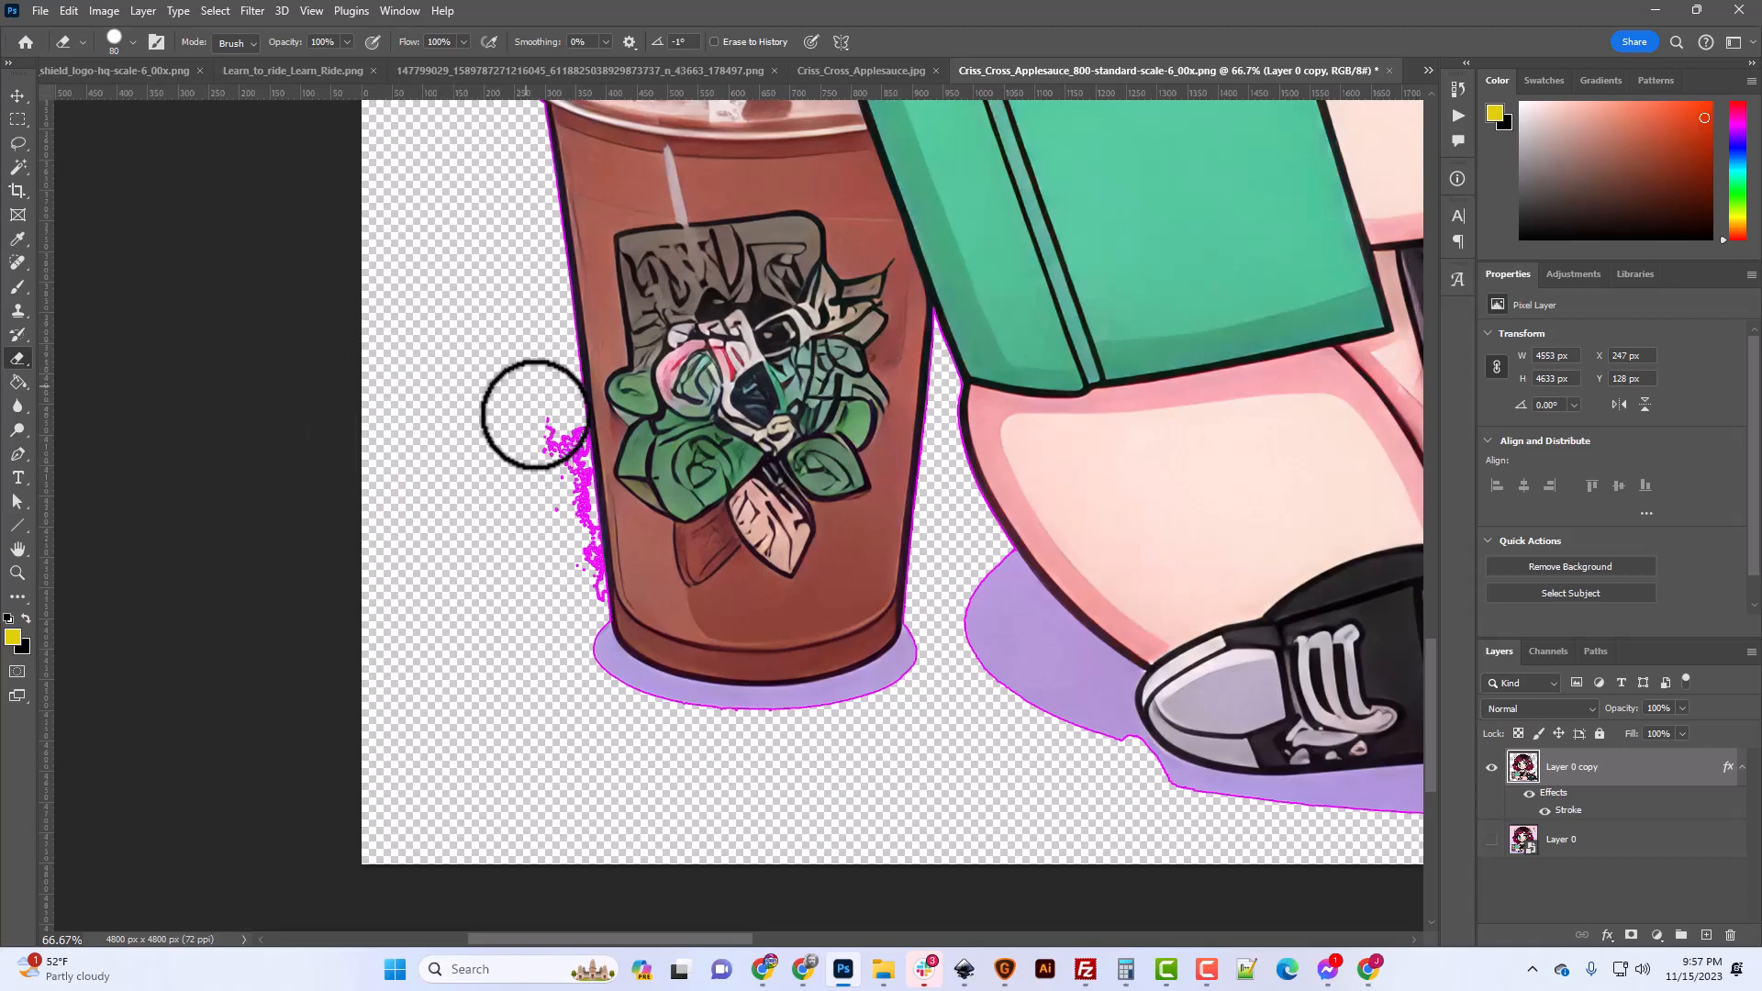
Erase the remaining magenta-outlined specks along the left edge of the coffee cup, from its base upward.
scroll(492, 492, down, 2)
key(ctrl+plus)
key(ctrl+plus)
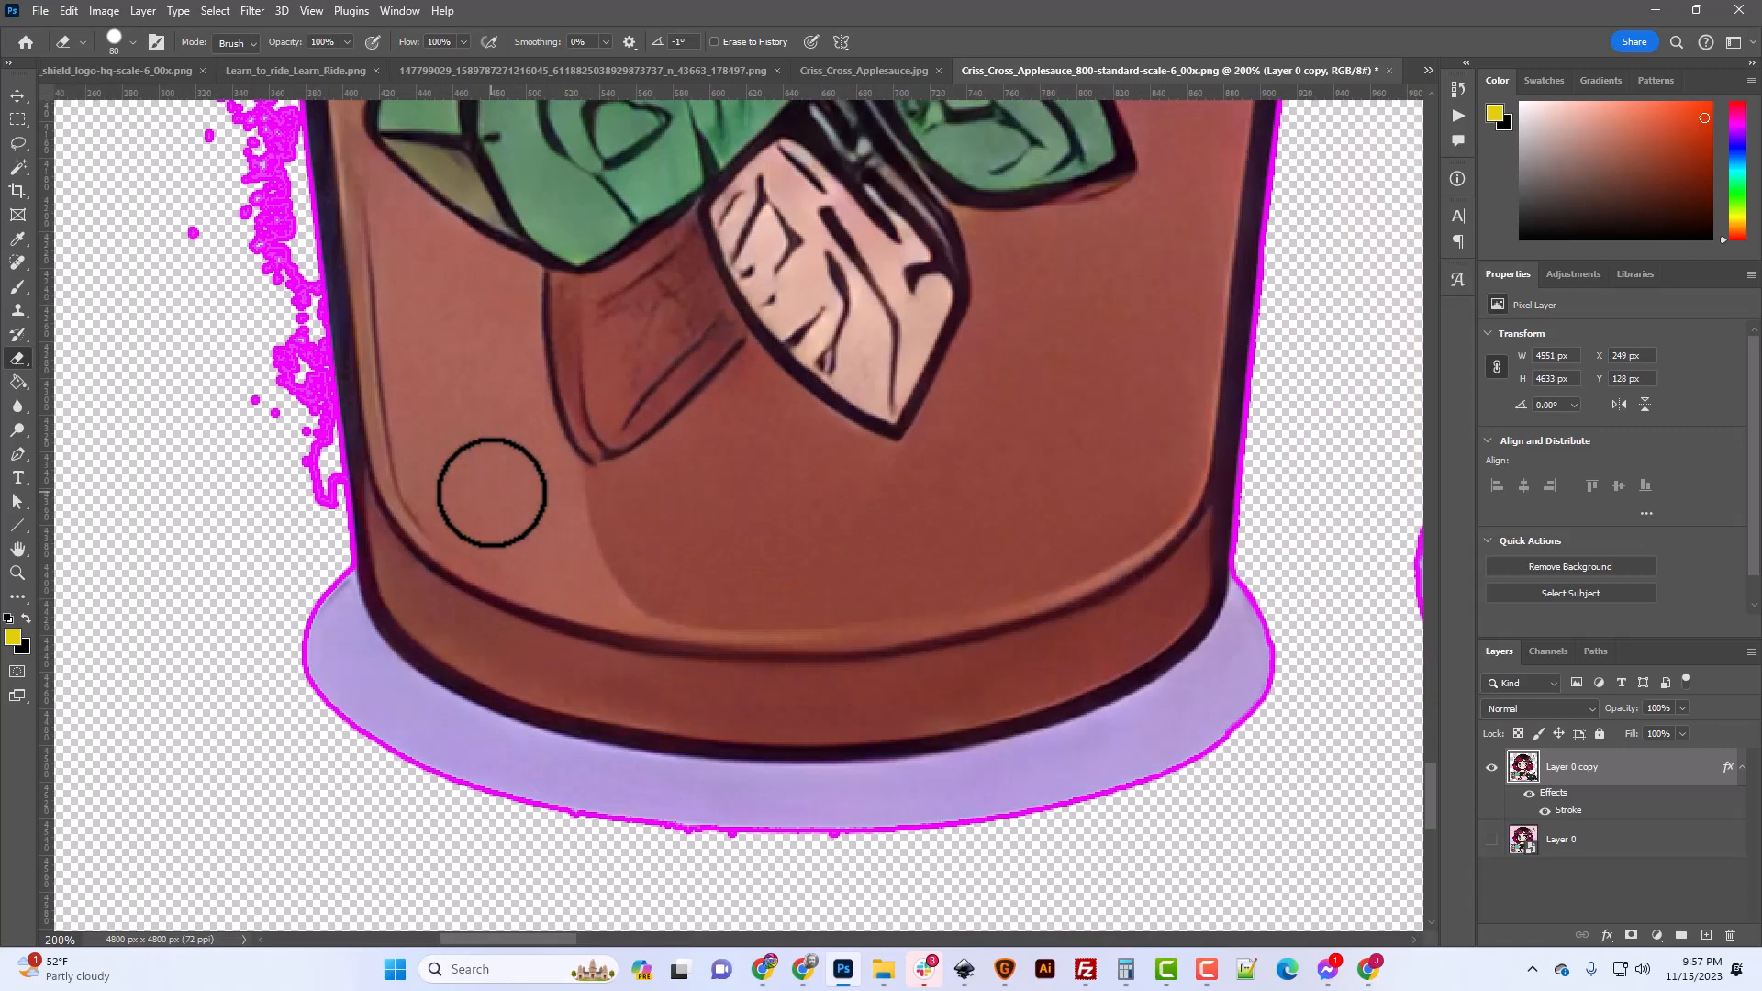
mouse_move(265, 496)
mouse_down()
mouse_move(263, 459)
mouse_move(273, 484)
mouse_up()
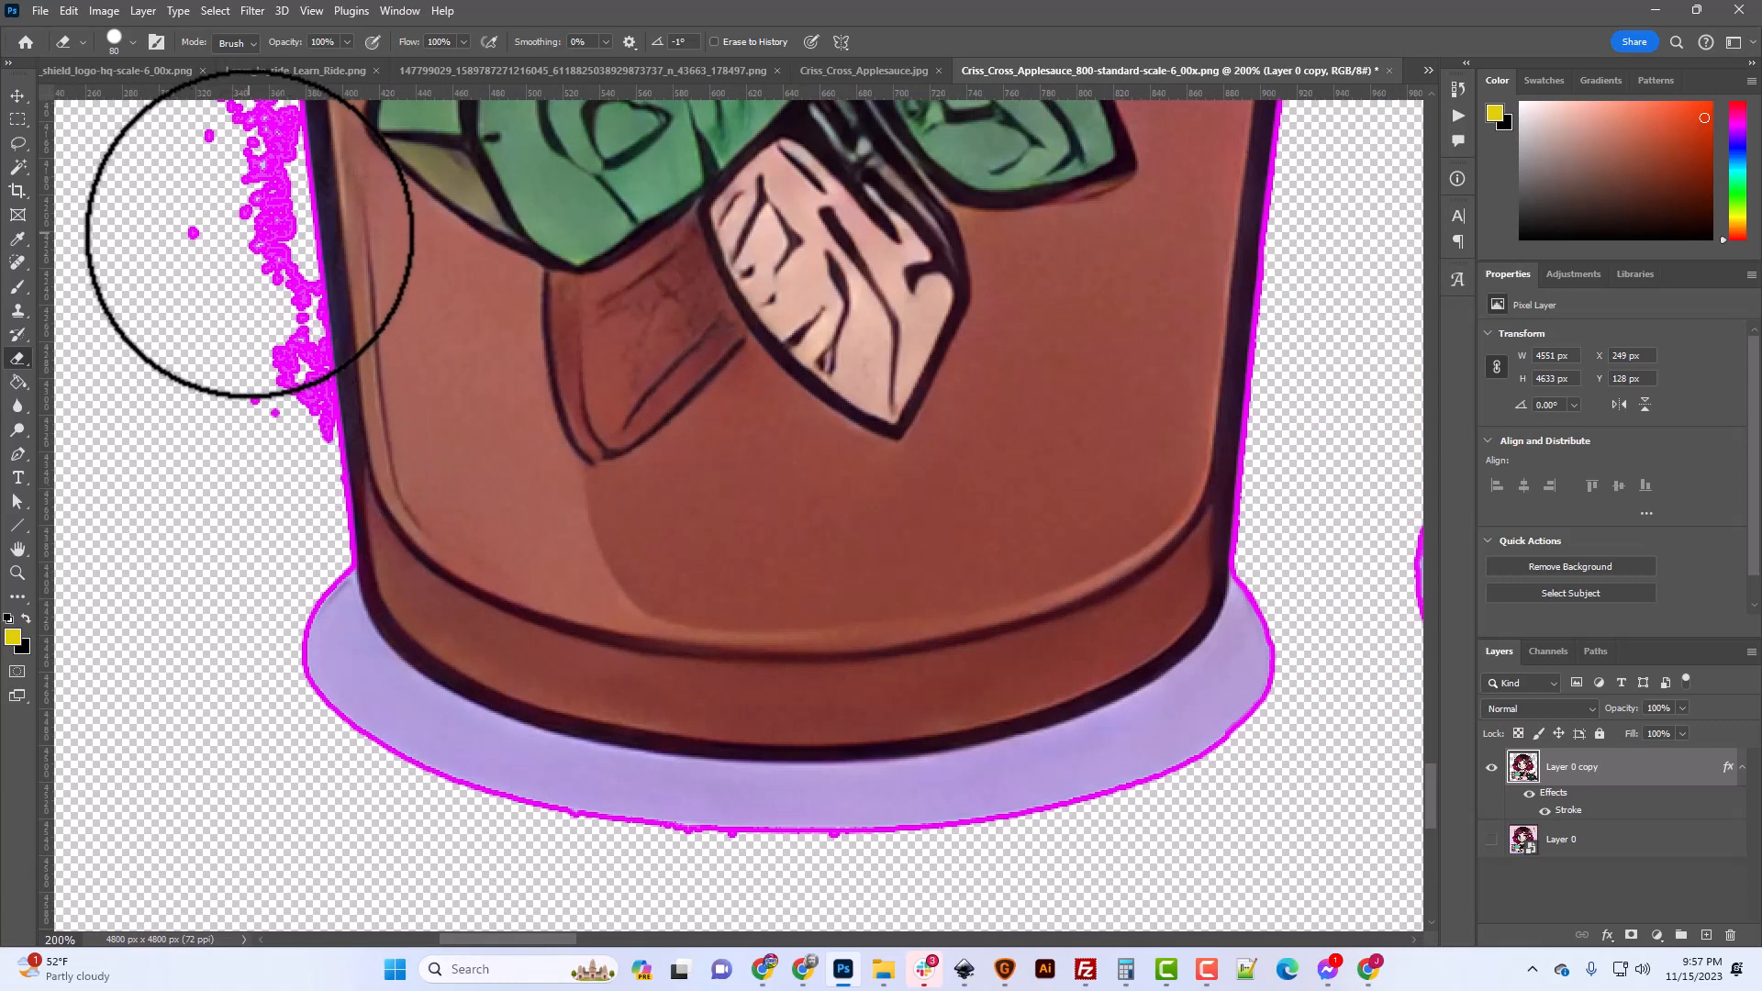
drag(243, 225, 249, 232)
scroll(248, 232, up, 5)
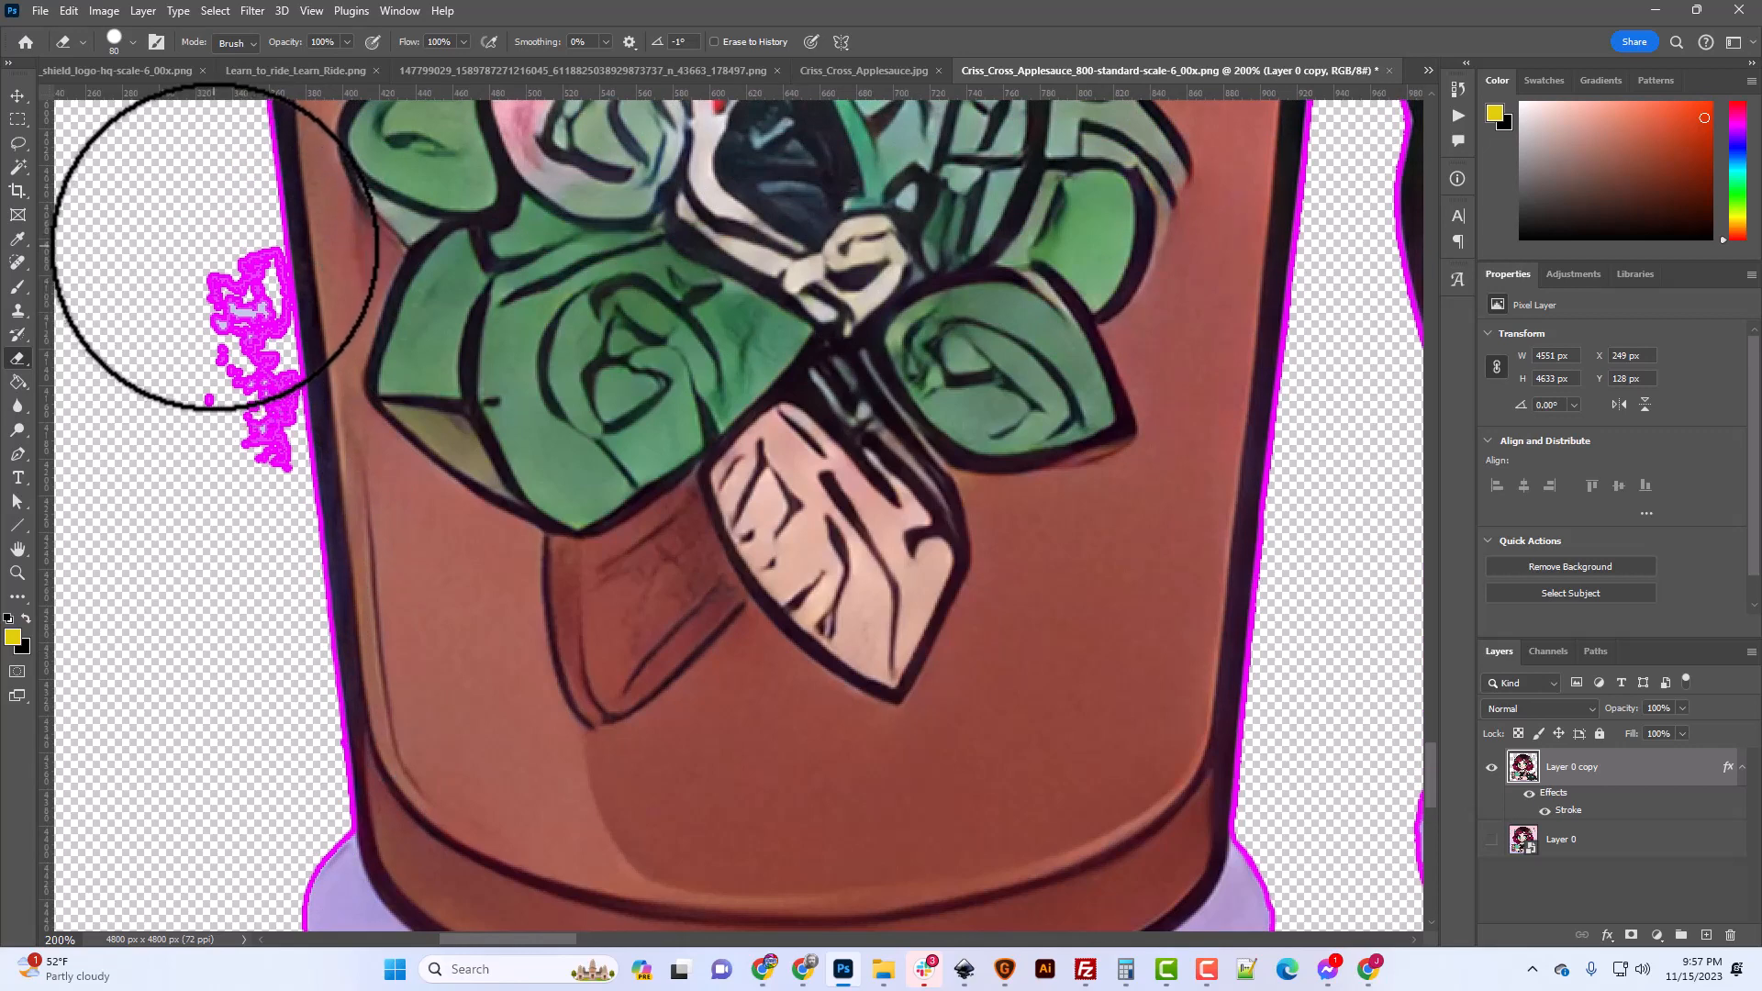
drag(205, 246, 205, 241)
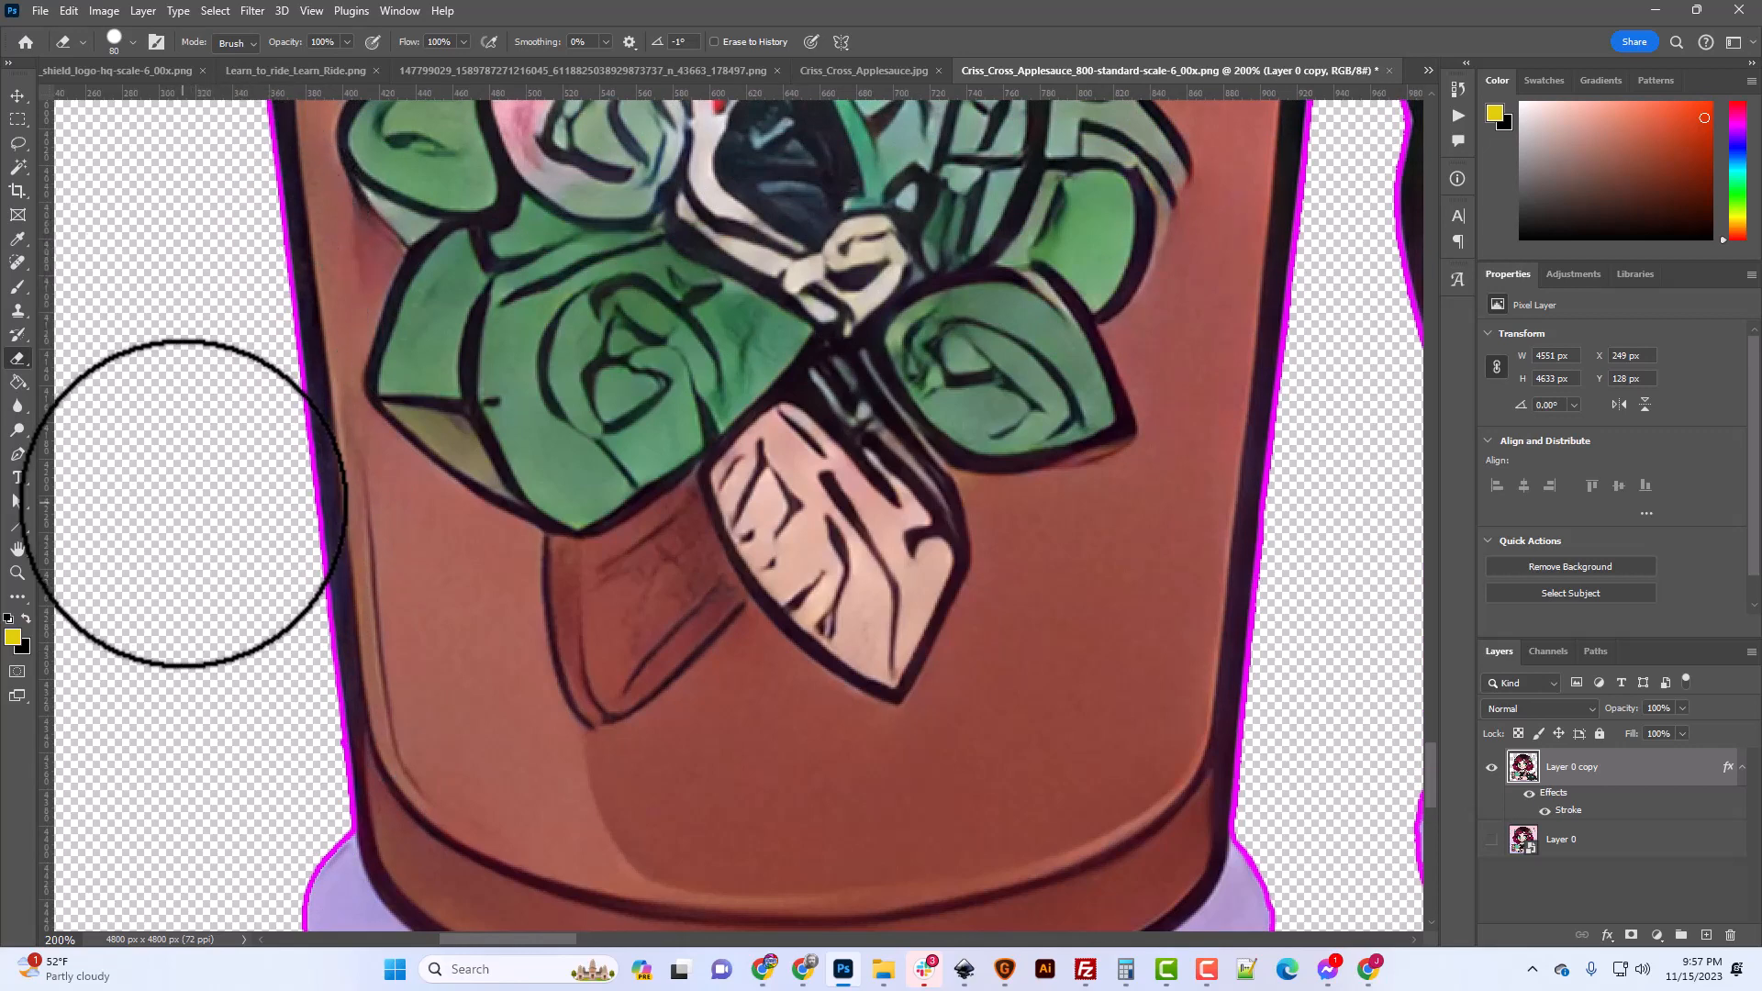
Reduce the Eraser size to 30 px for work close to the cup's edge.
key(bracketleft)
key(bracketleft)
key(bracketleft)
key(bracketleft)
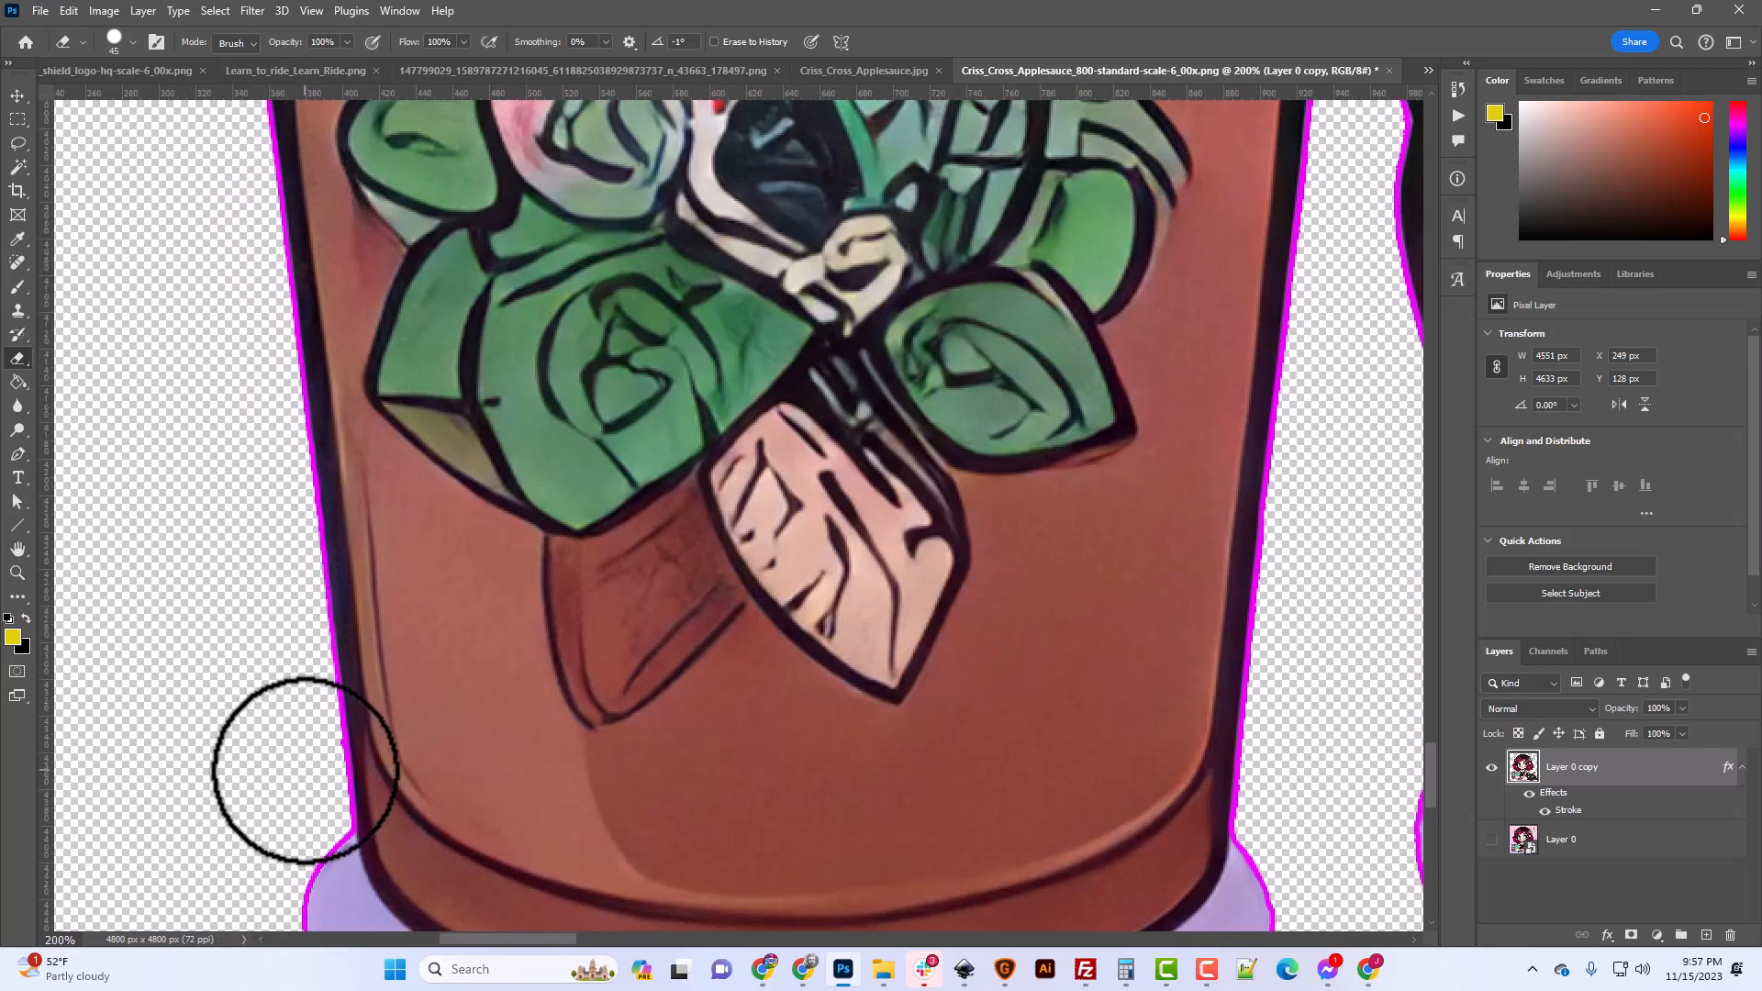
key(bracketleft)
key(bracketleft)
key(bracketleft)
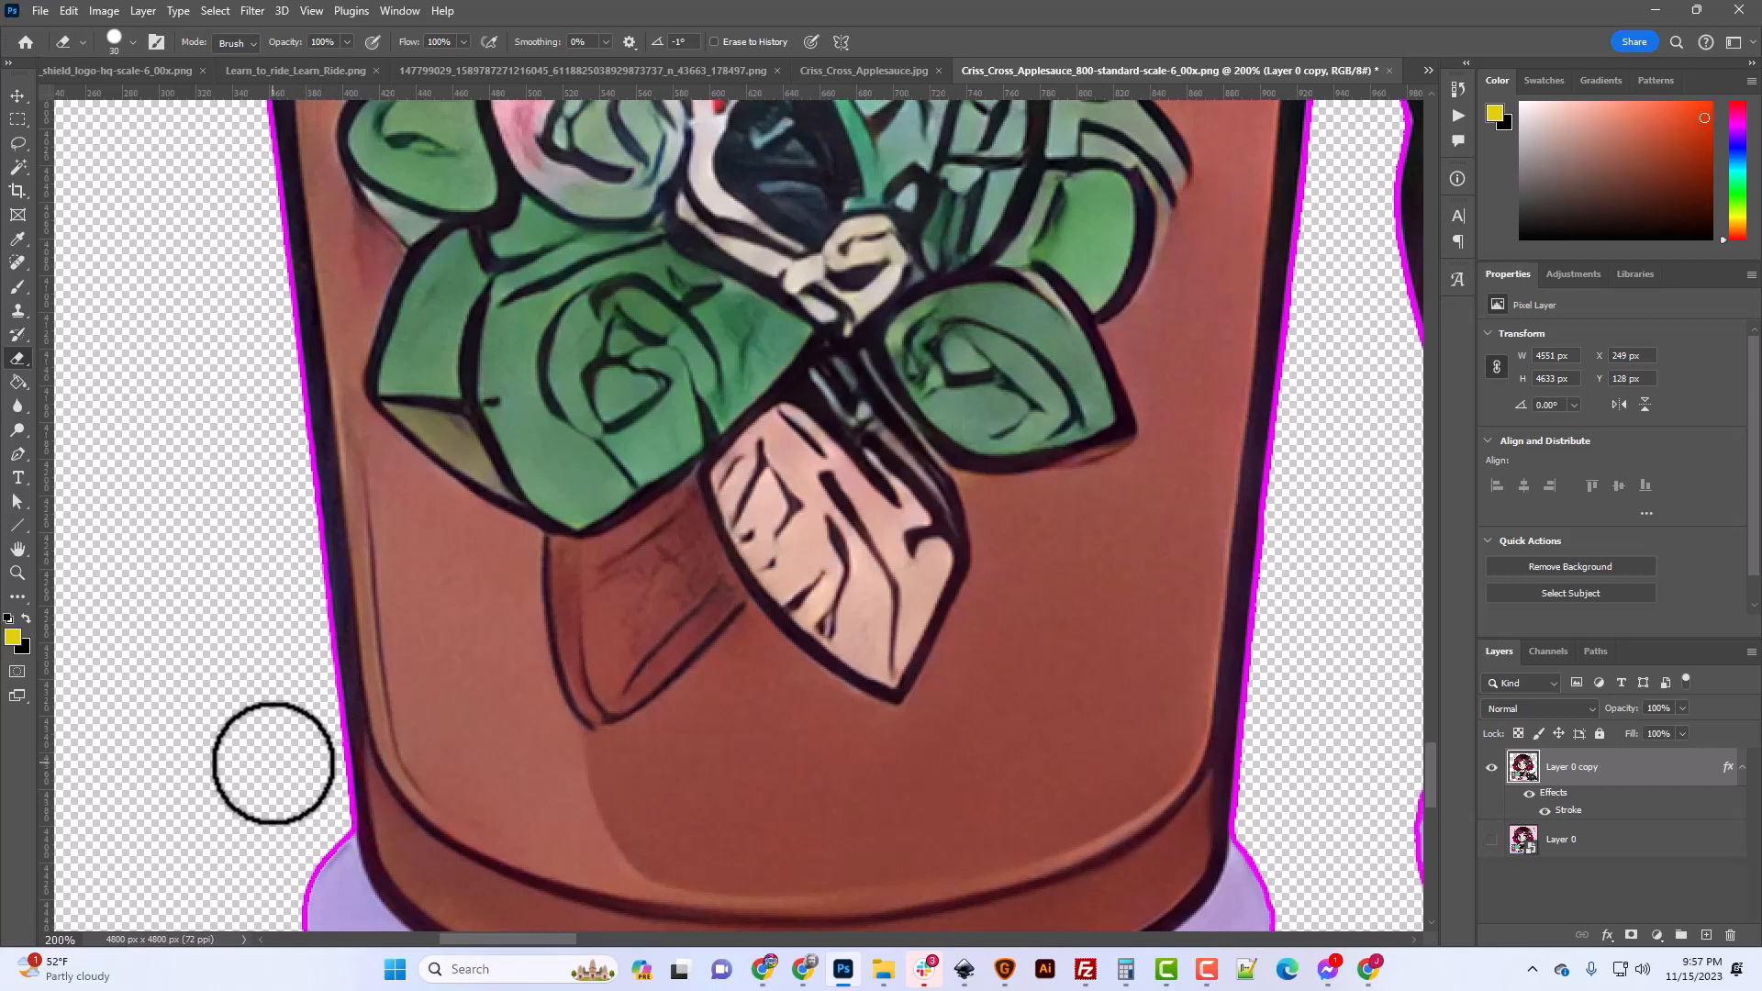
Erase the cluster of magenta-outlined specks between the black cat's hind leg and the canvas's right edge.
key(ctrl+minus)
key(ctrl+minus)
key(ctrl+minus)
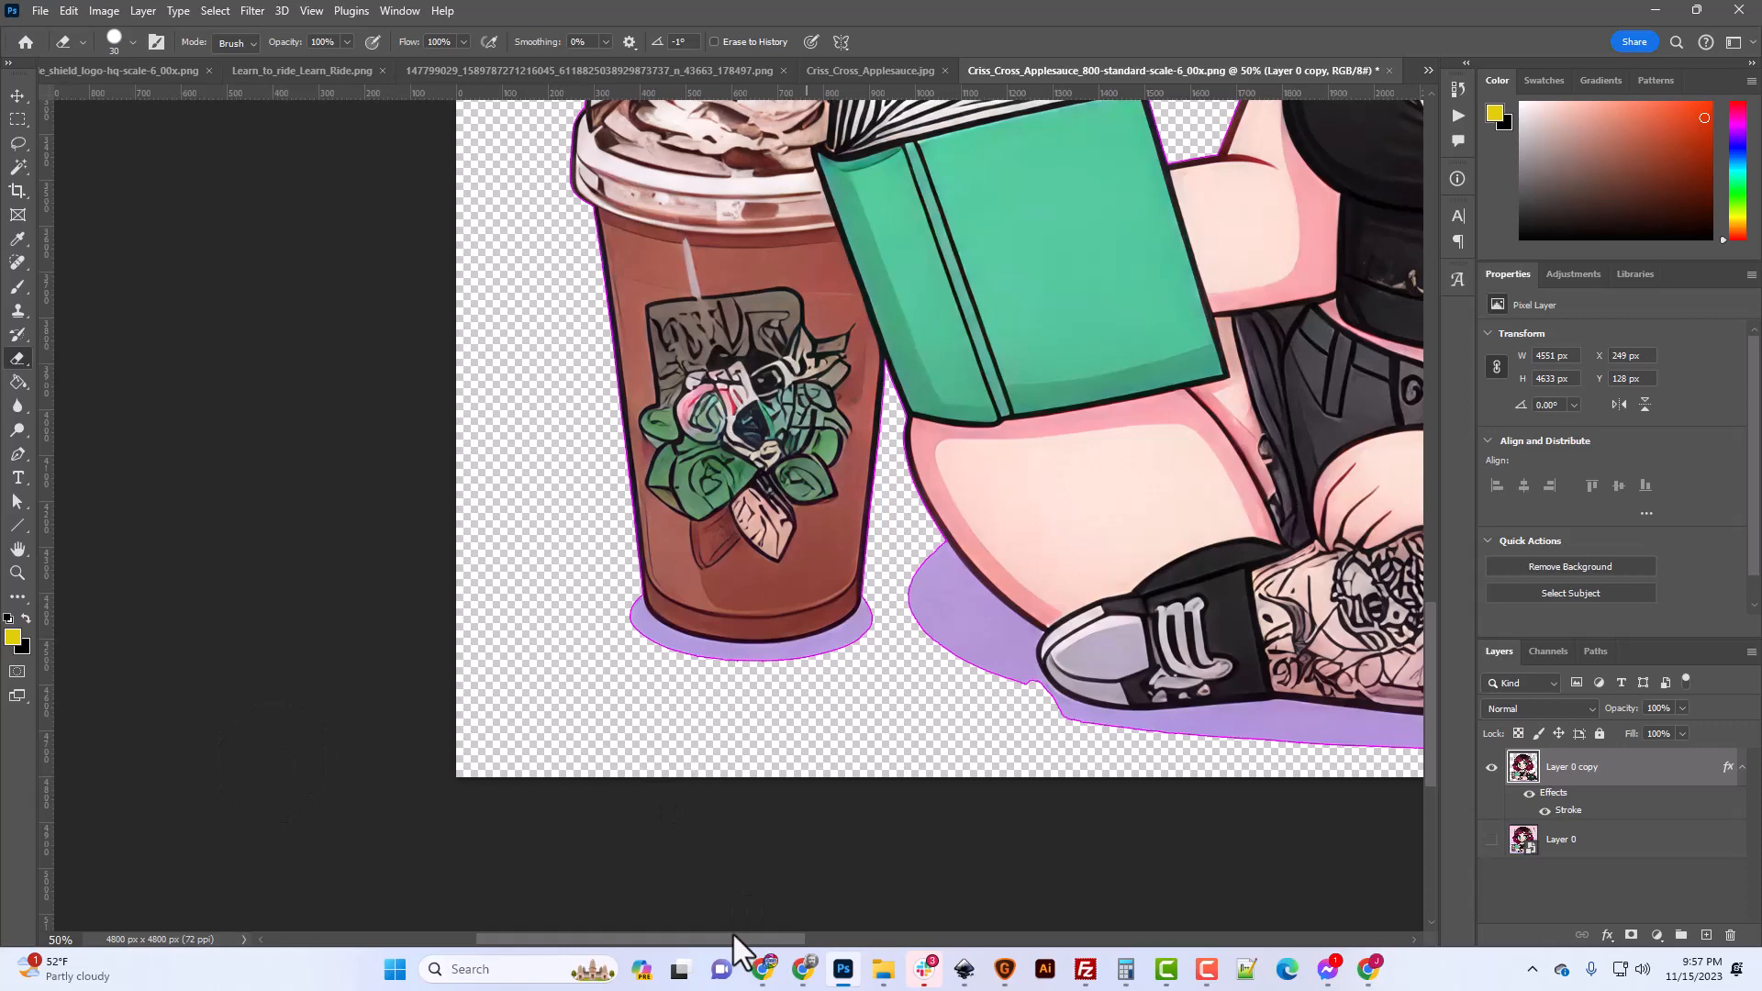
drag(732, 933, 1147, 932)
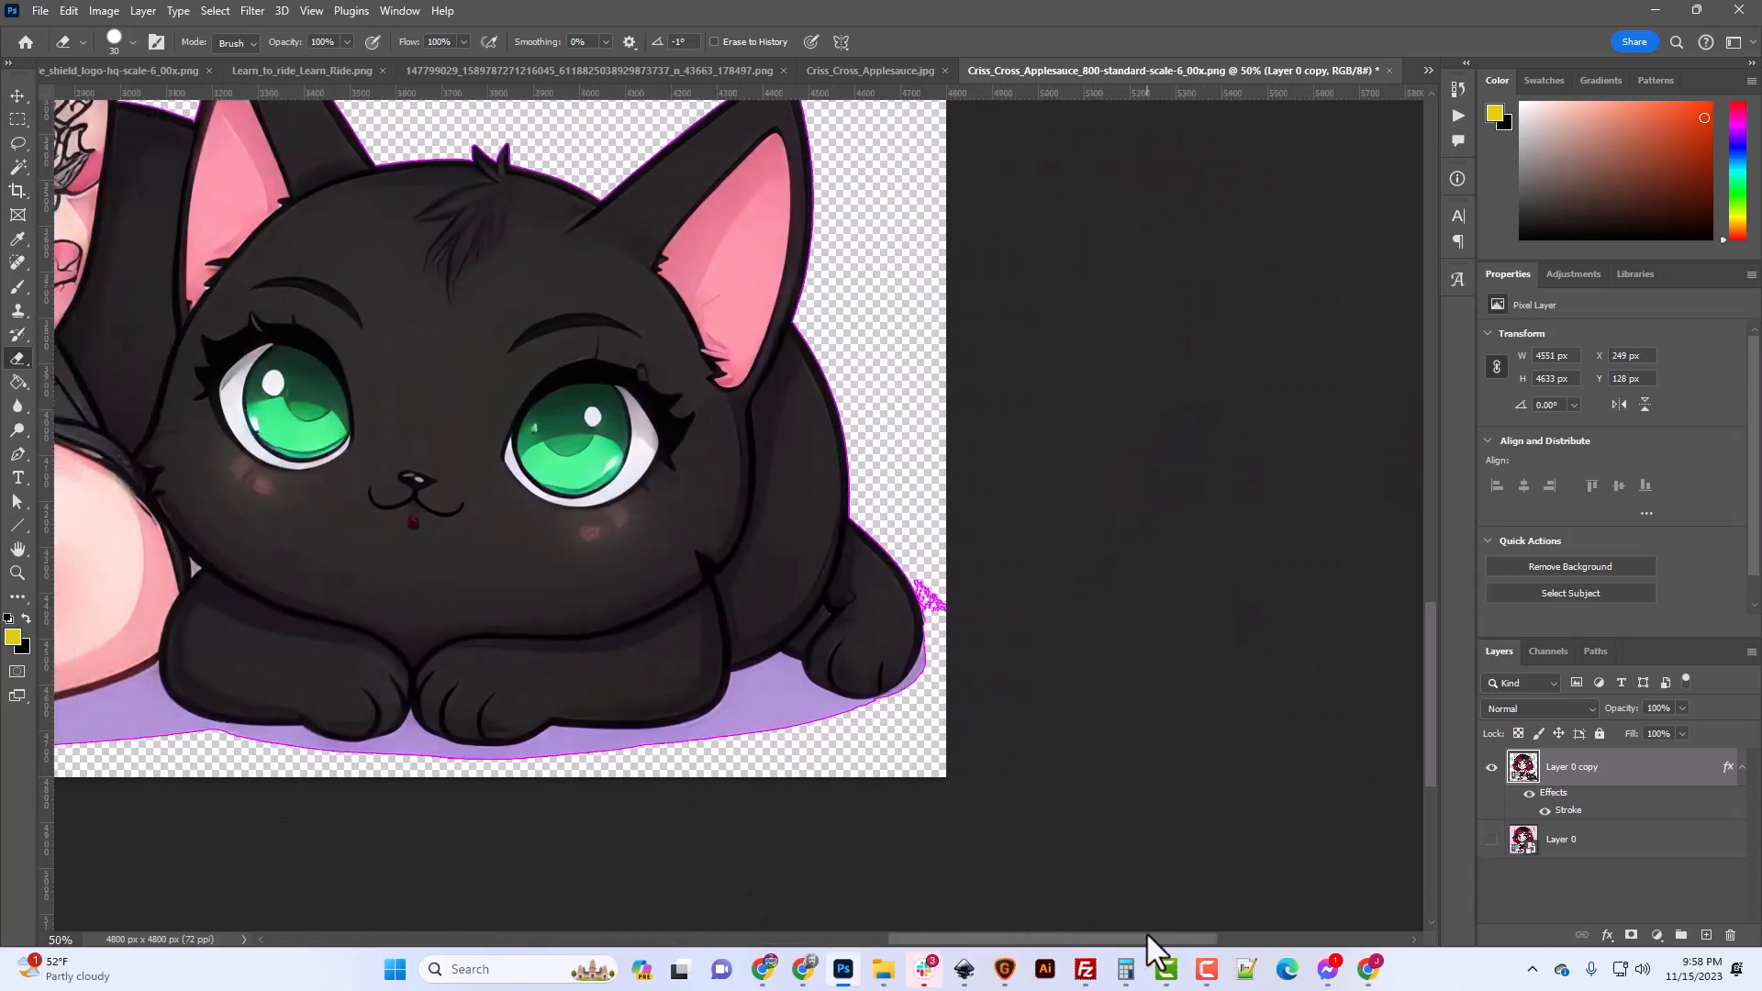
scroll(1152, 910, down, 2)
key(ctrl+plus)
key(ctrl+plus)
key(ctrl+plus)
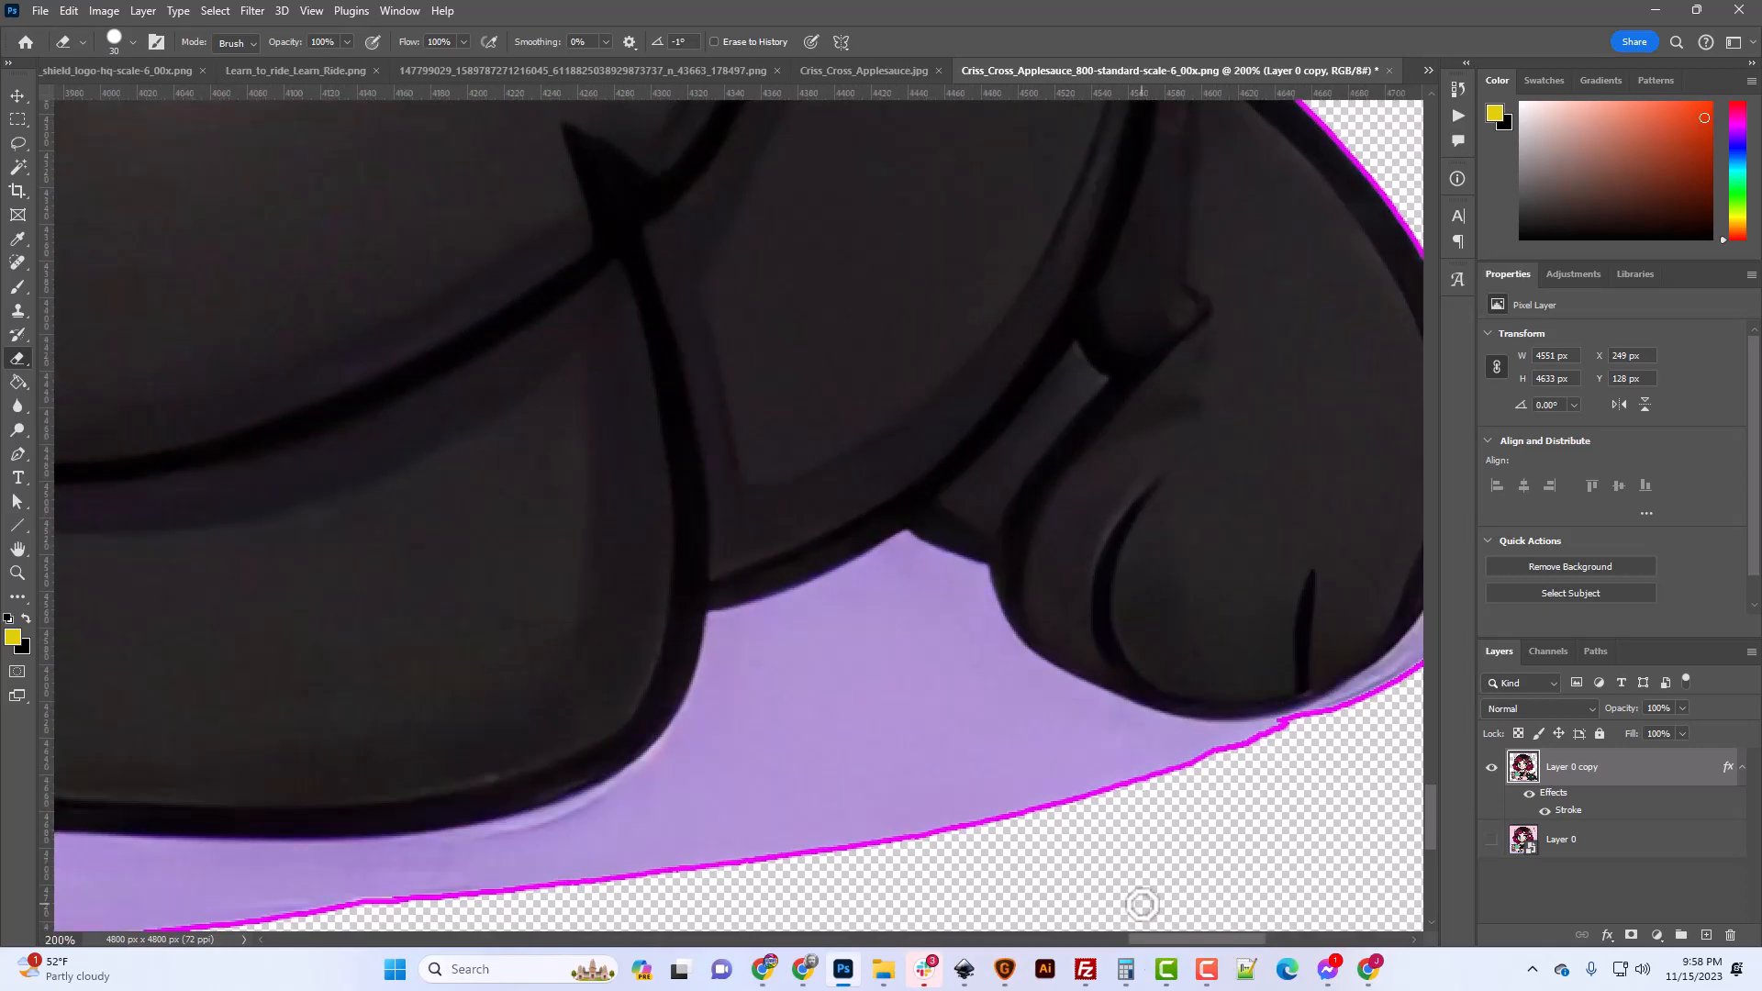
drag(1158, 935, 1259, 932)
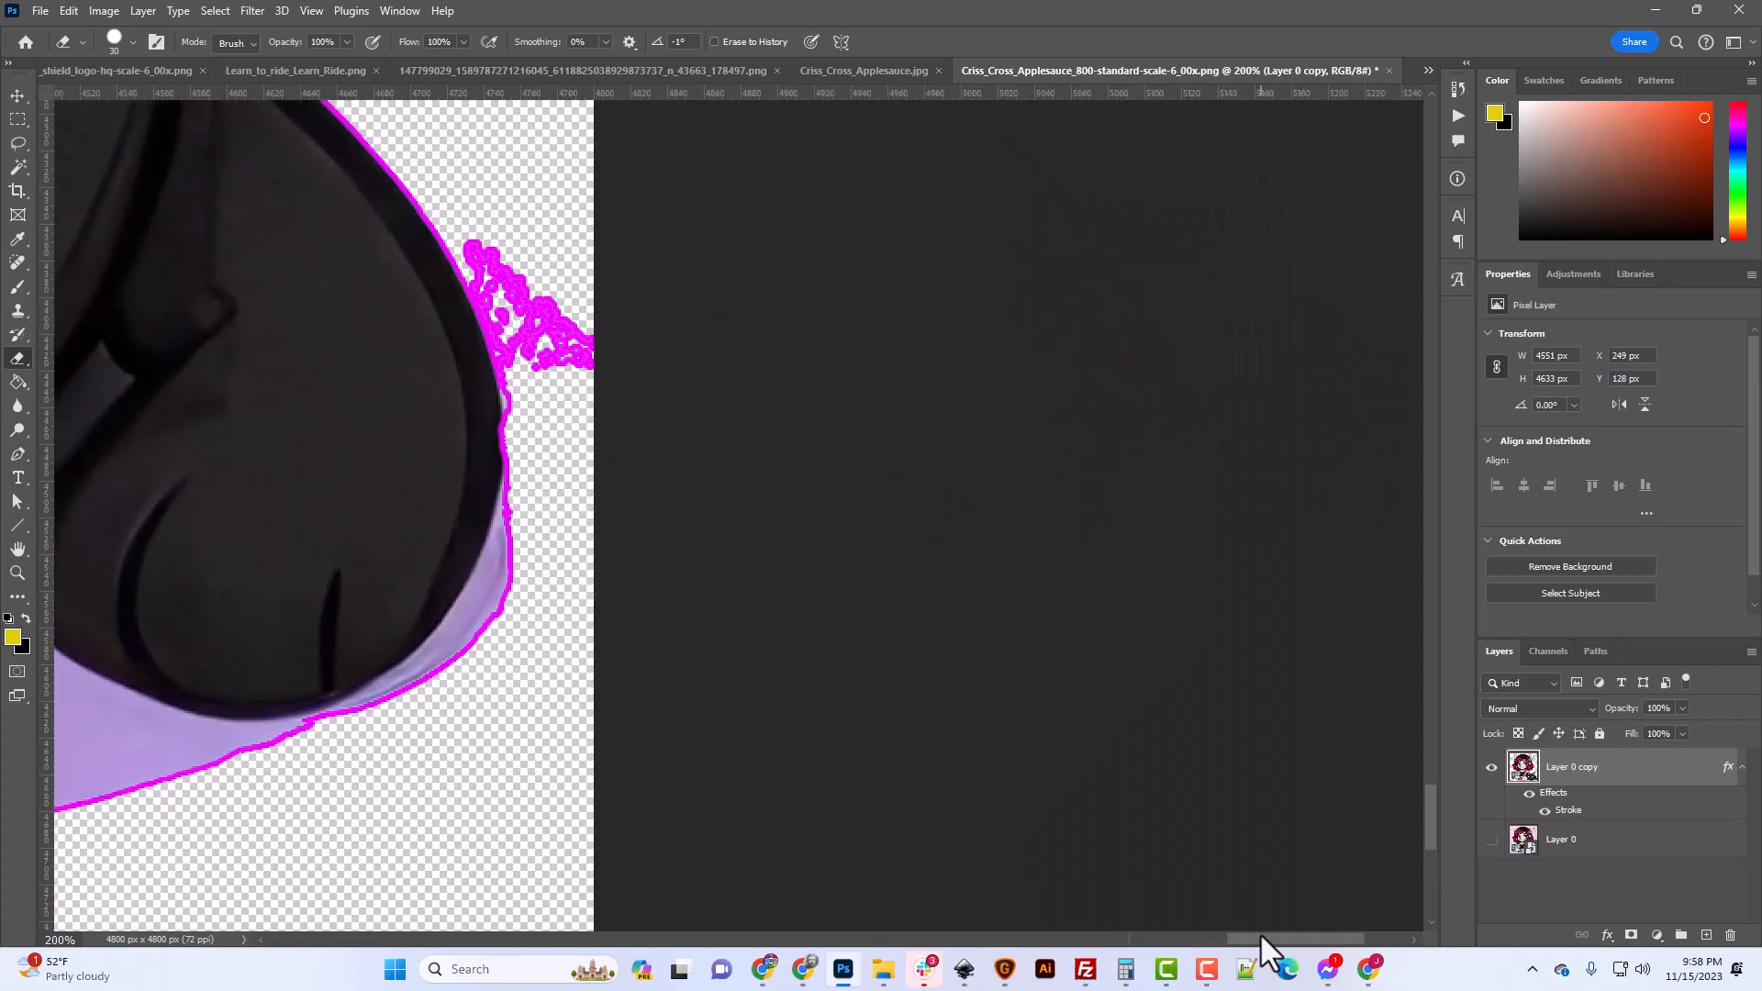
mouse_move(590, 397)
mouse_down()
mouse_move(506, 254)
mouse_move(543, 384)
mouse_move(485, 242)
mouse_move(526, 413)
mouse_up()
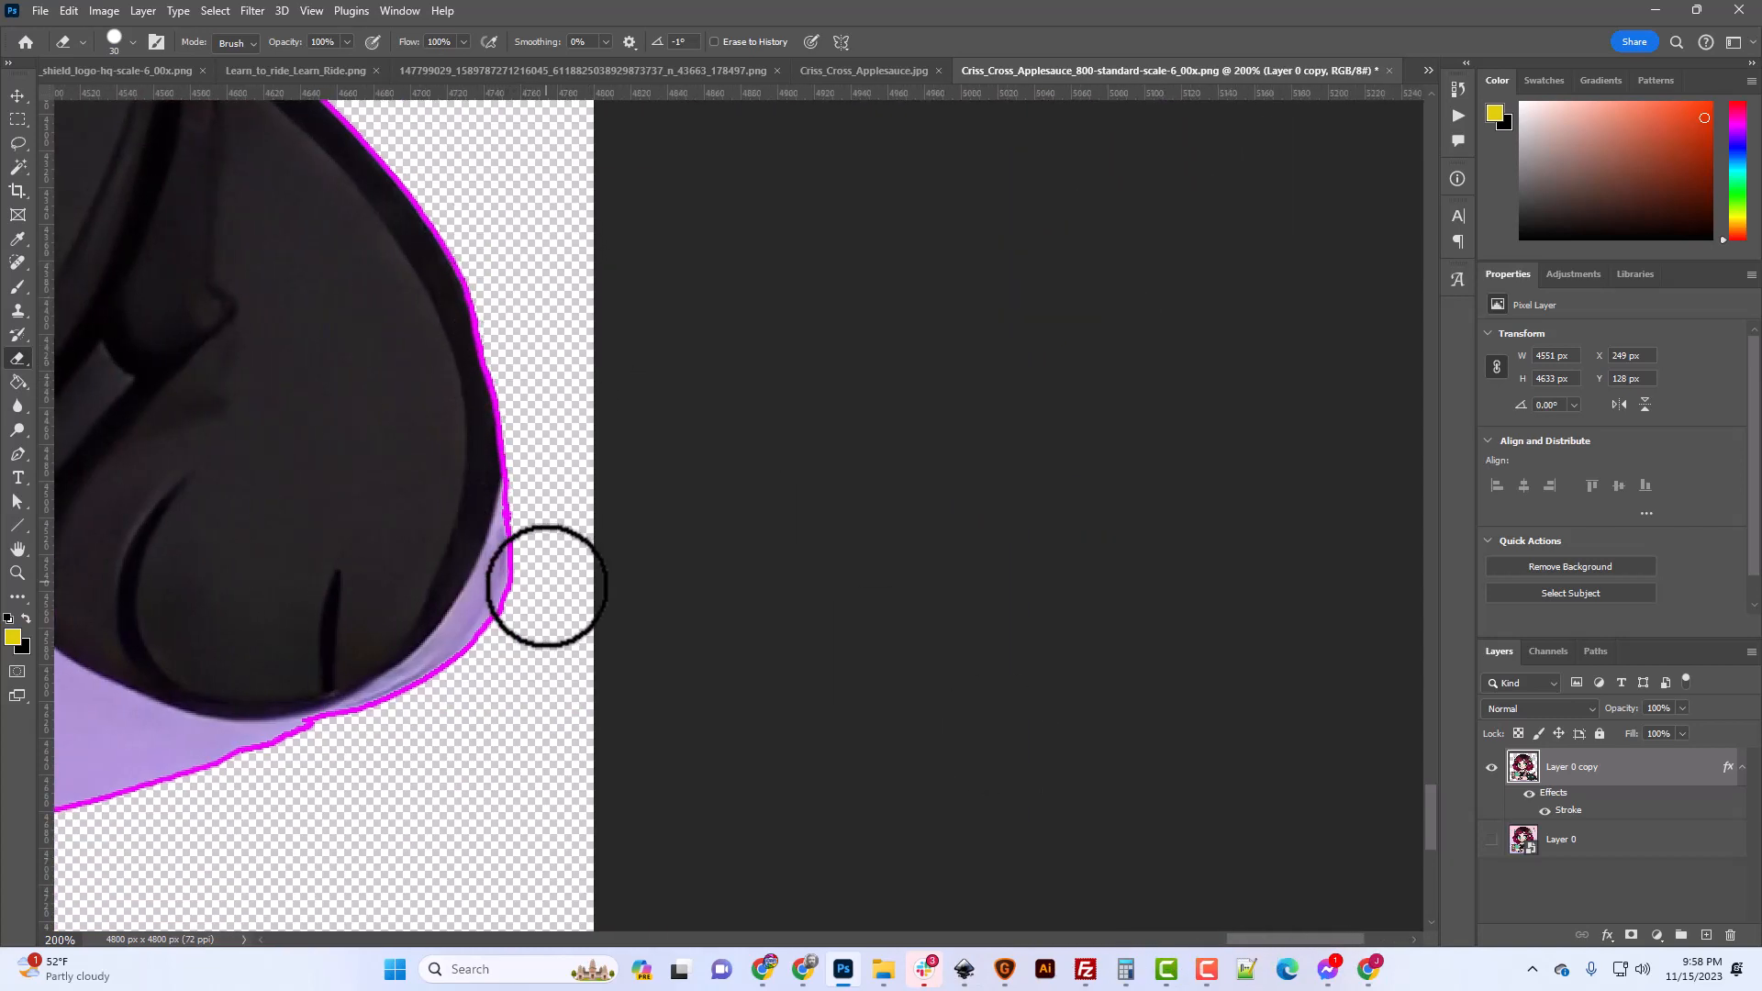
Begin a freehand Lasso outline down the line where the cat's hind leg meets its body.
scroll(526, 630, down, 1)
scroll(529, 629, down, 3)
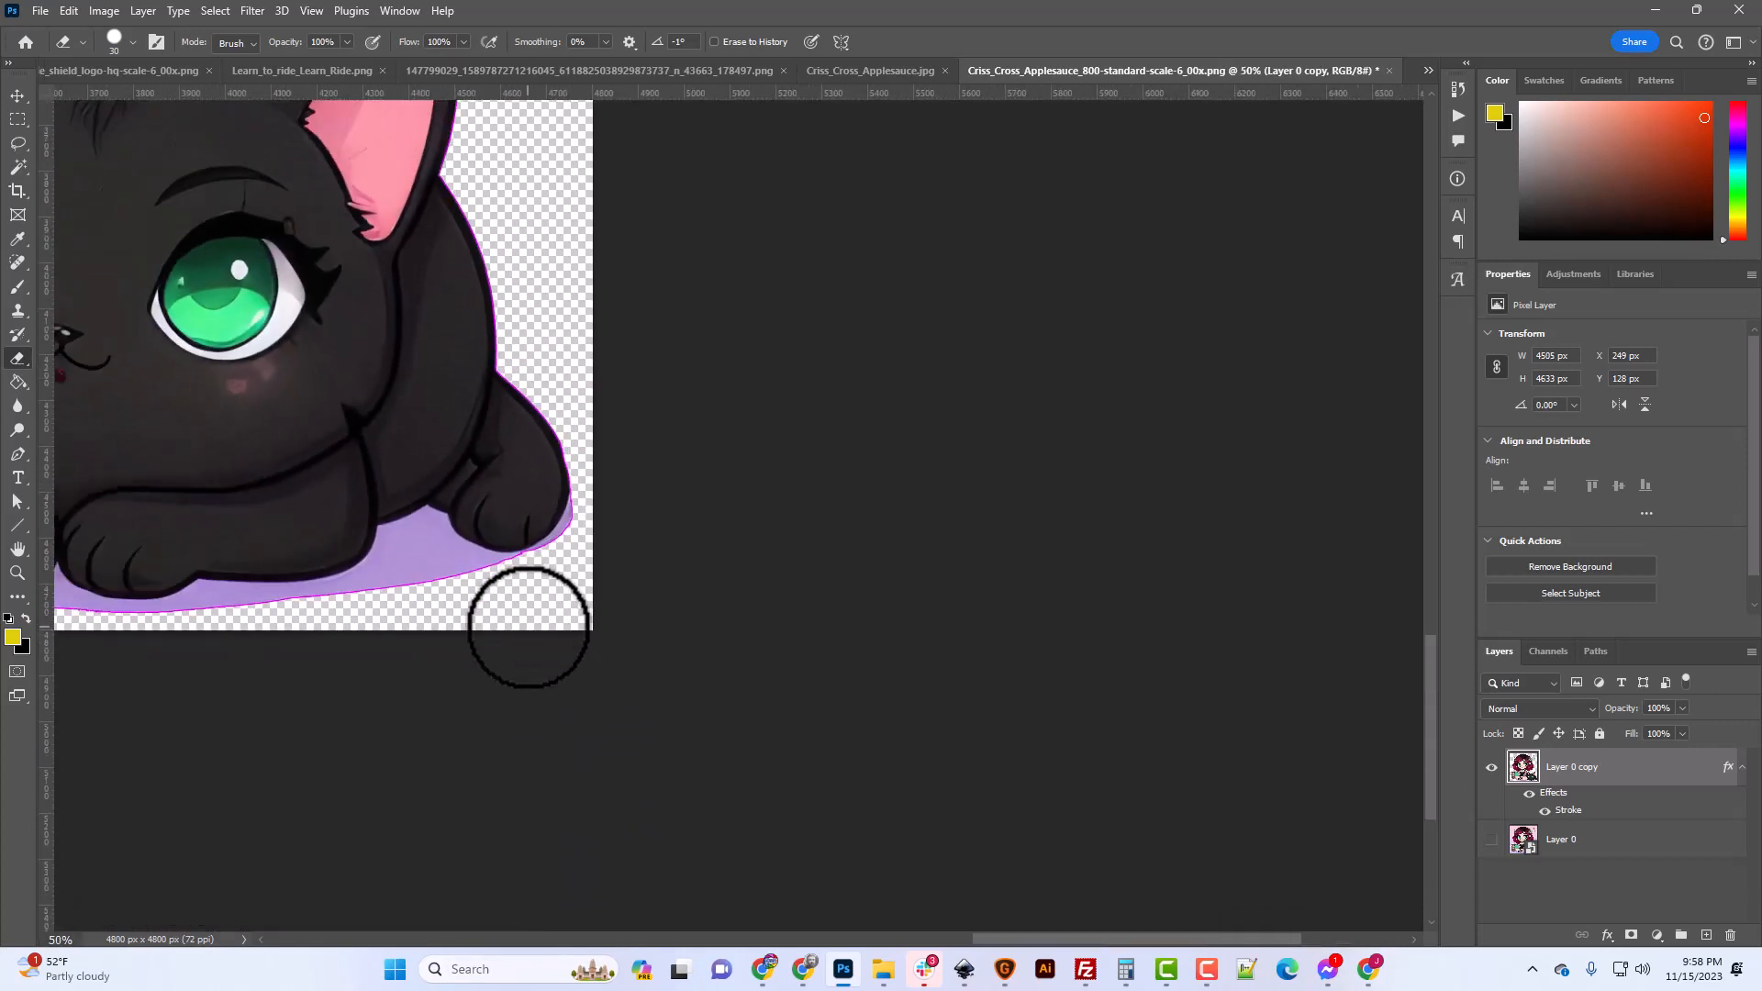
scroll(530, 639, up, 1)
scroll(530, 639, up, 2)
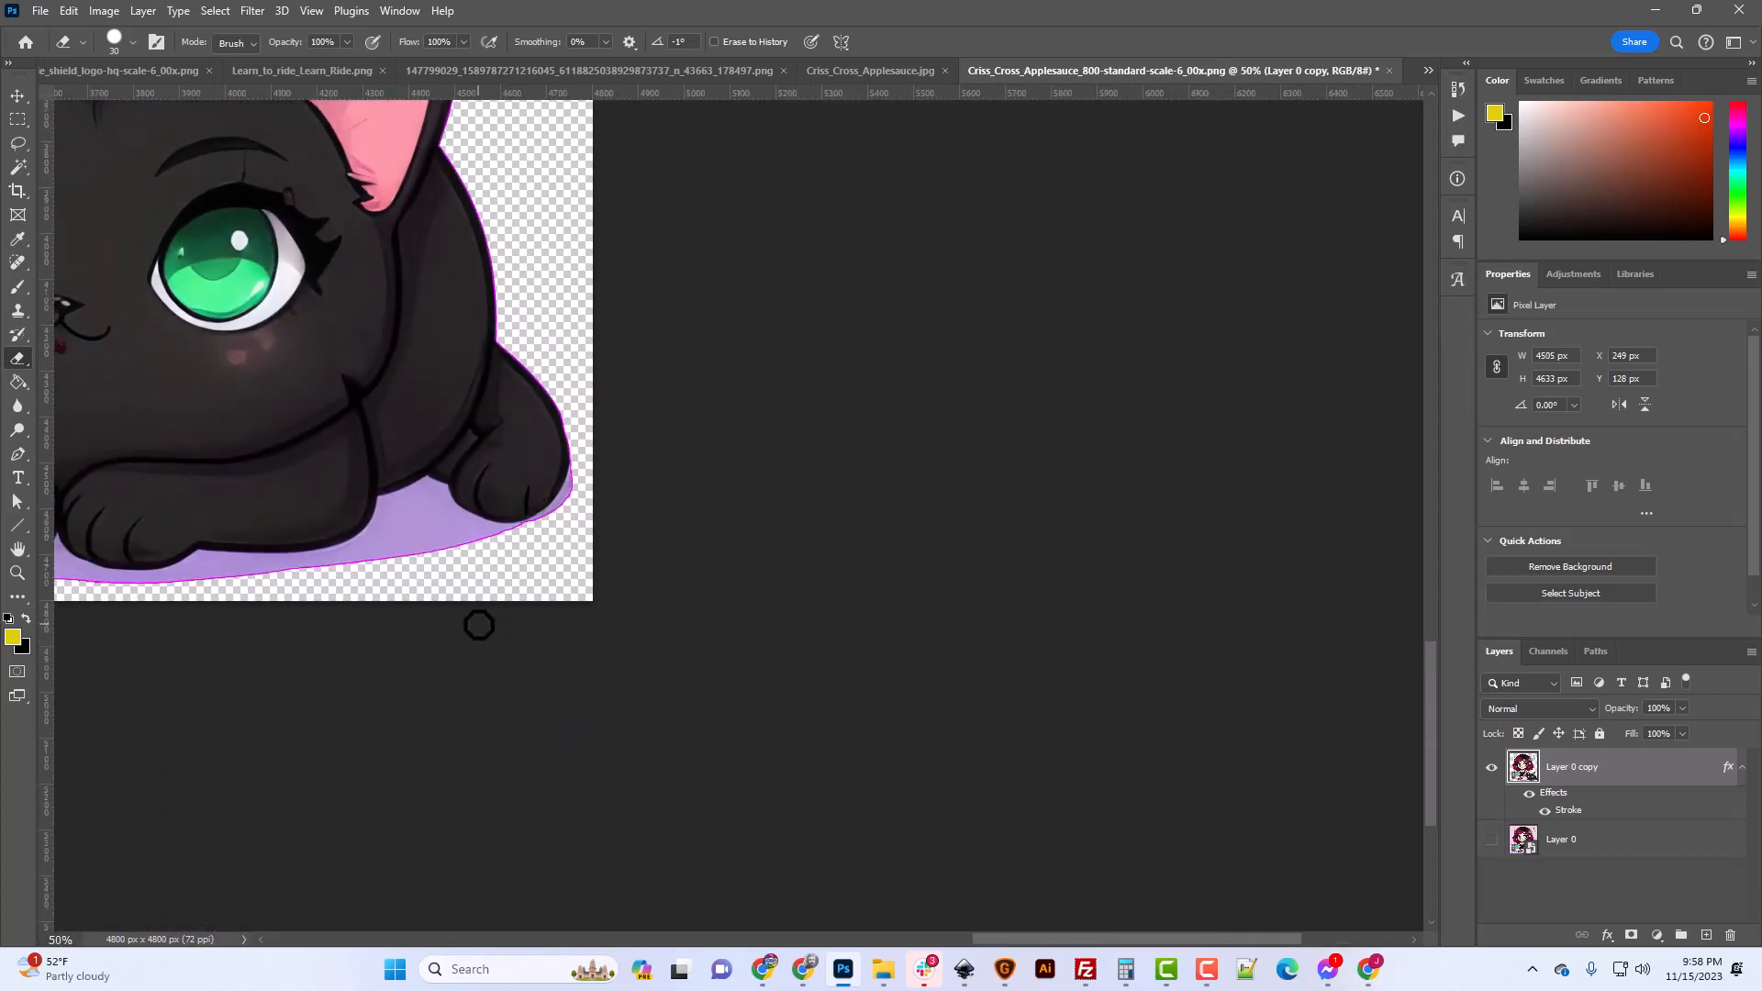
scroll(177, 535, up, 2)
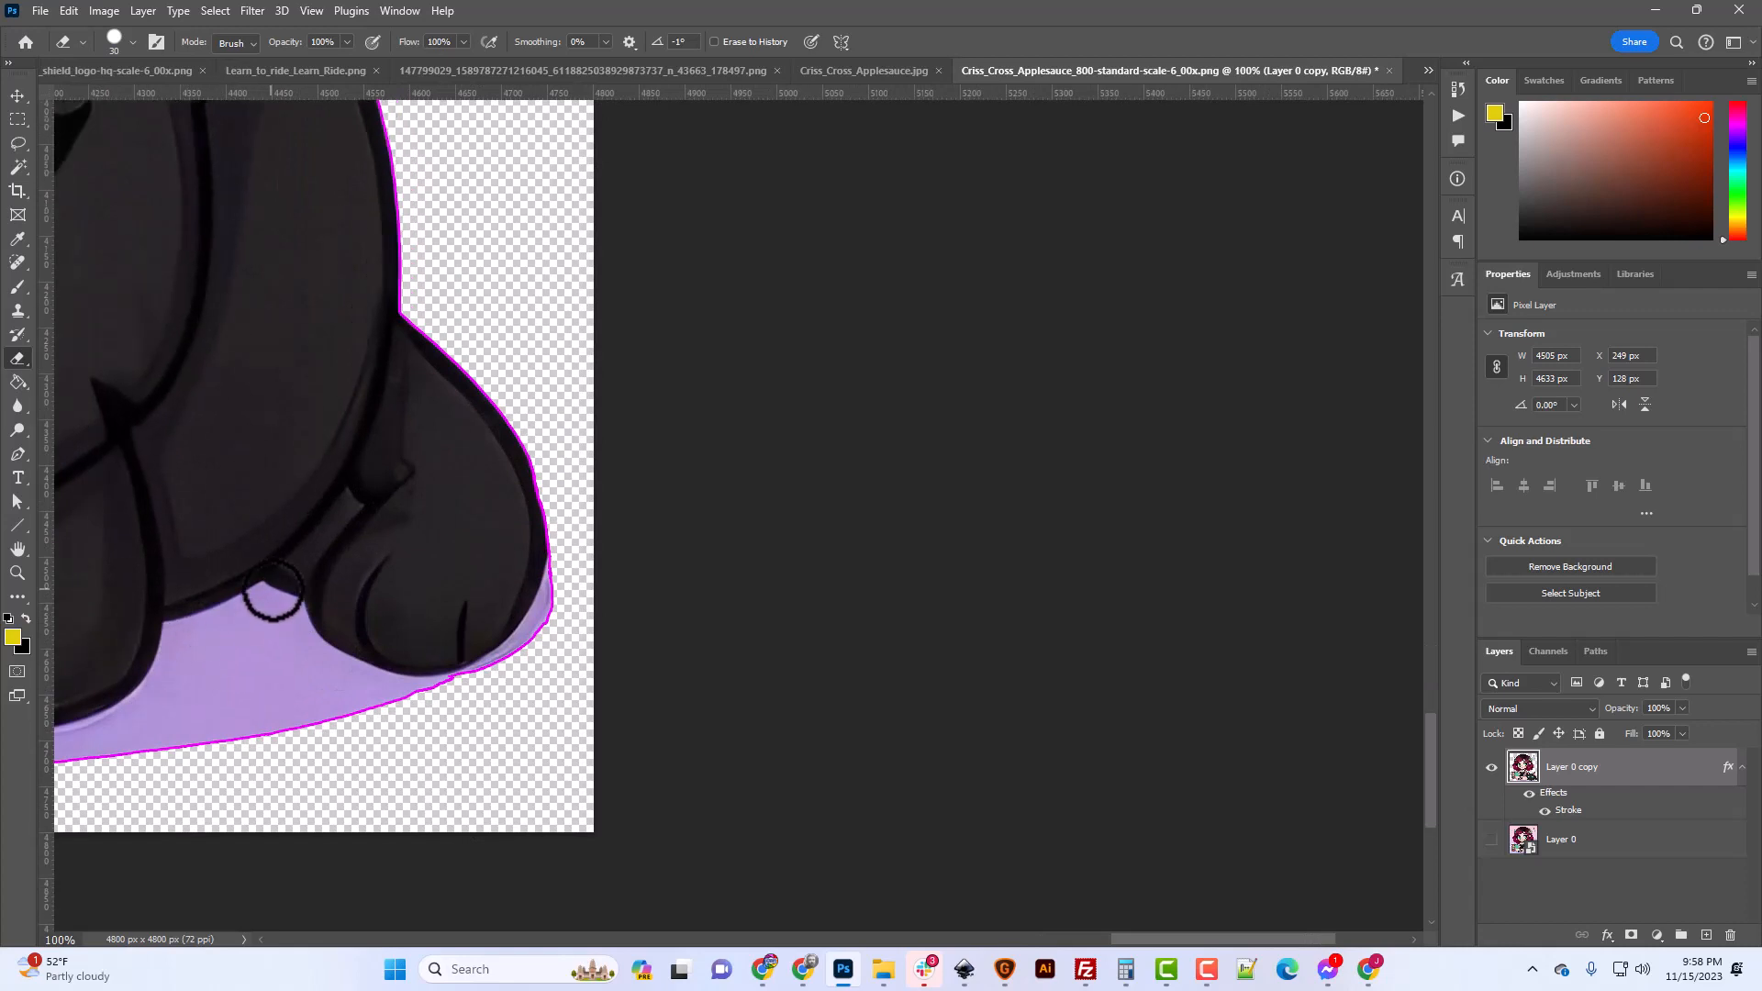
drag(1147, 936, 1055, 949)
scroll(1042, 817, down, 1)
key(ctrl+plus)
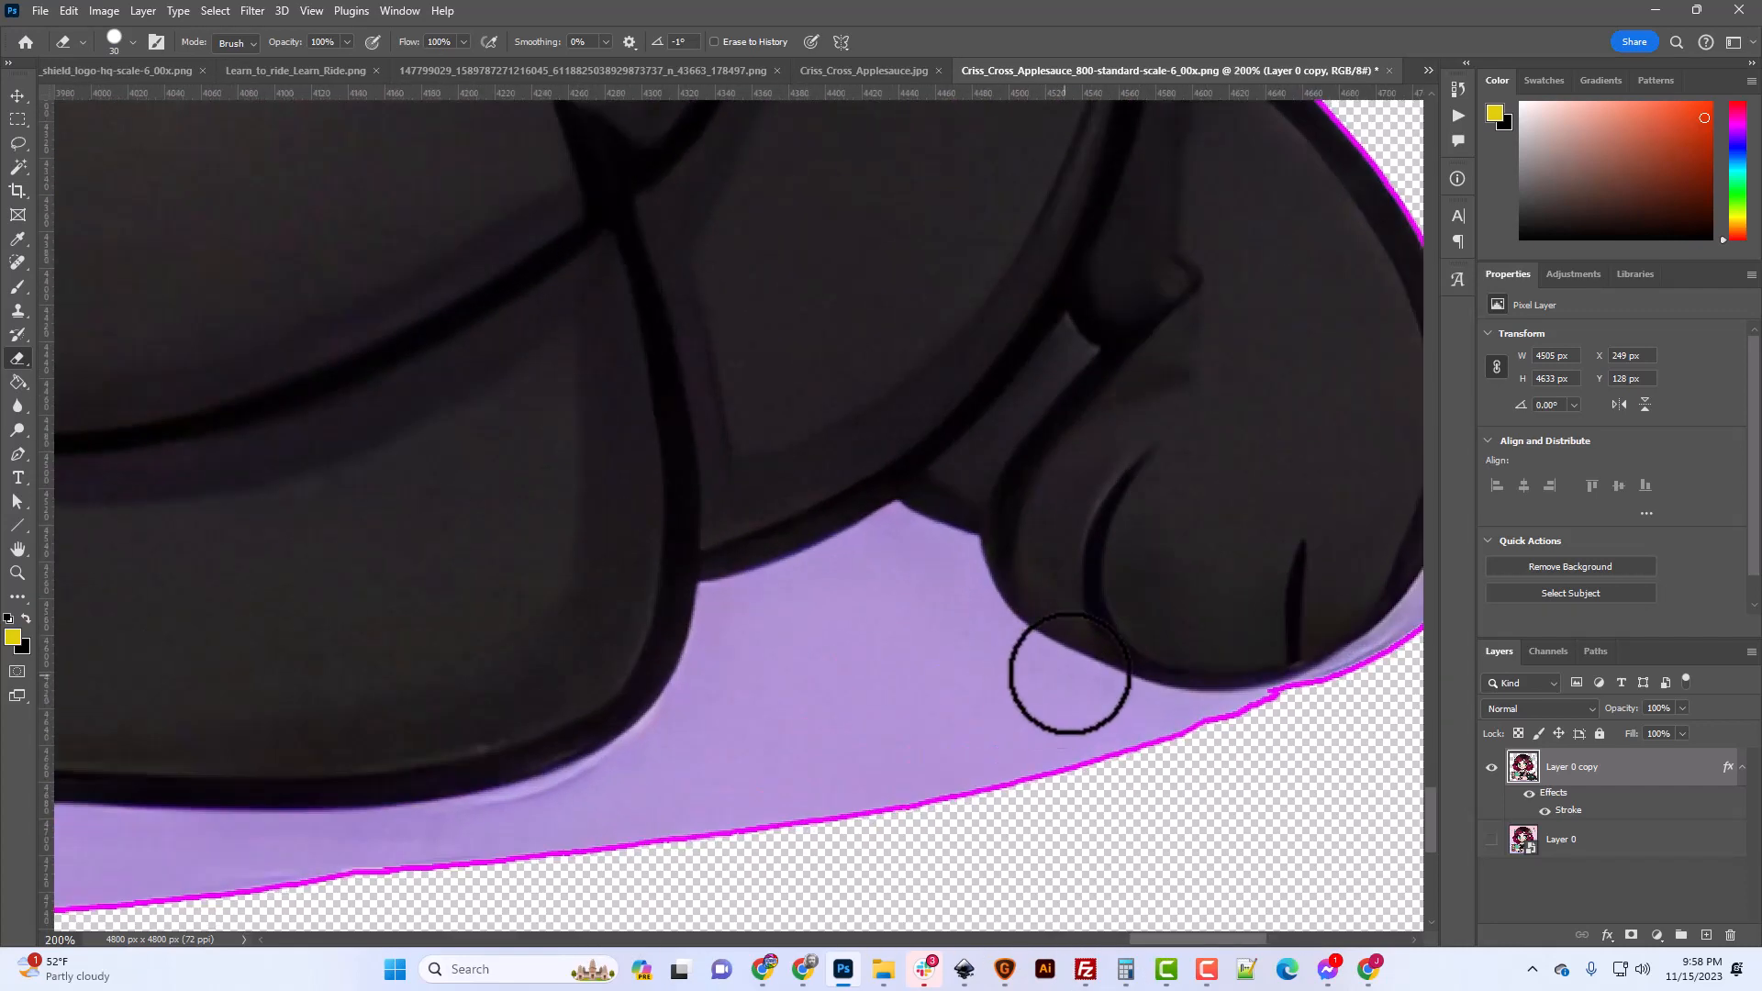
scroll(1061, 676, up, 4)
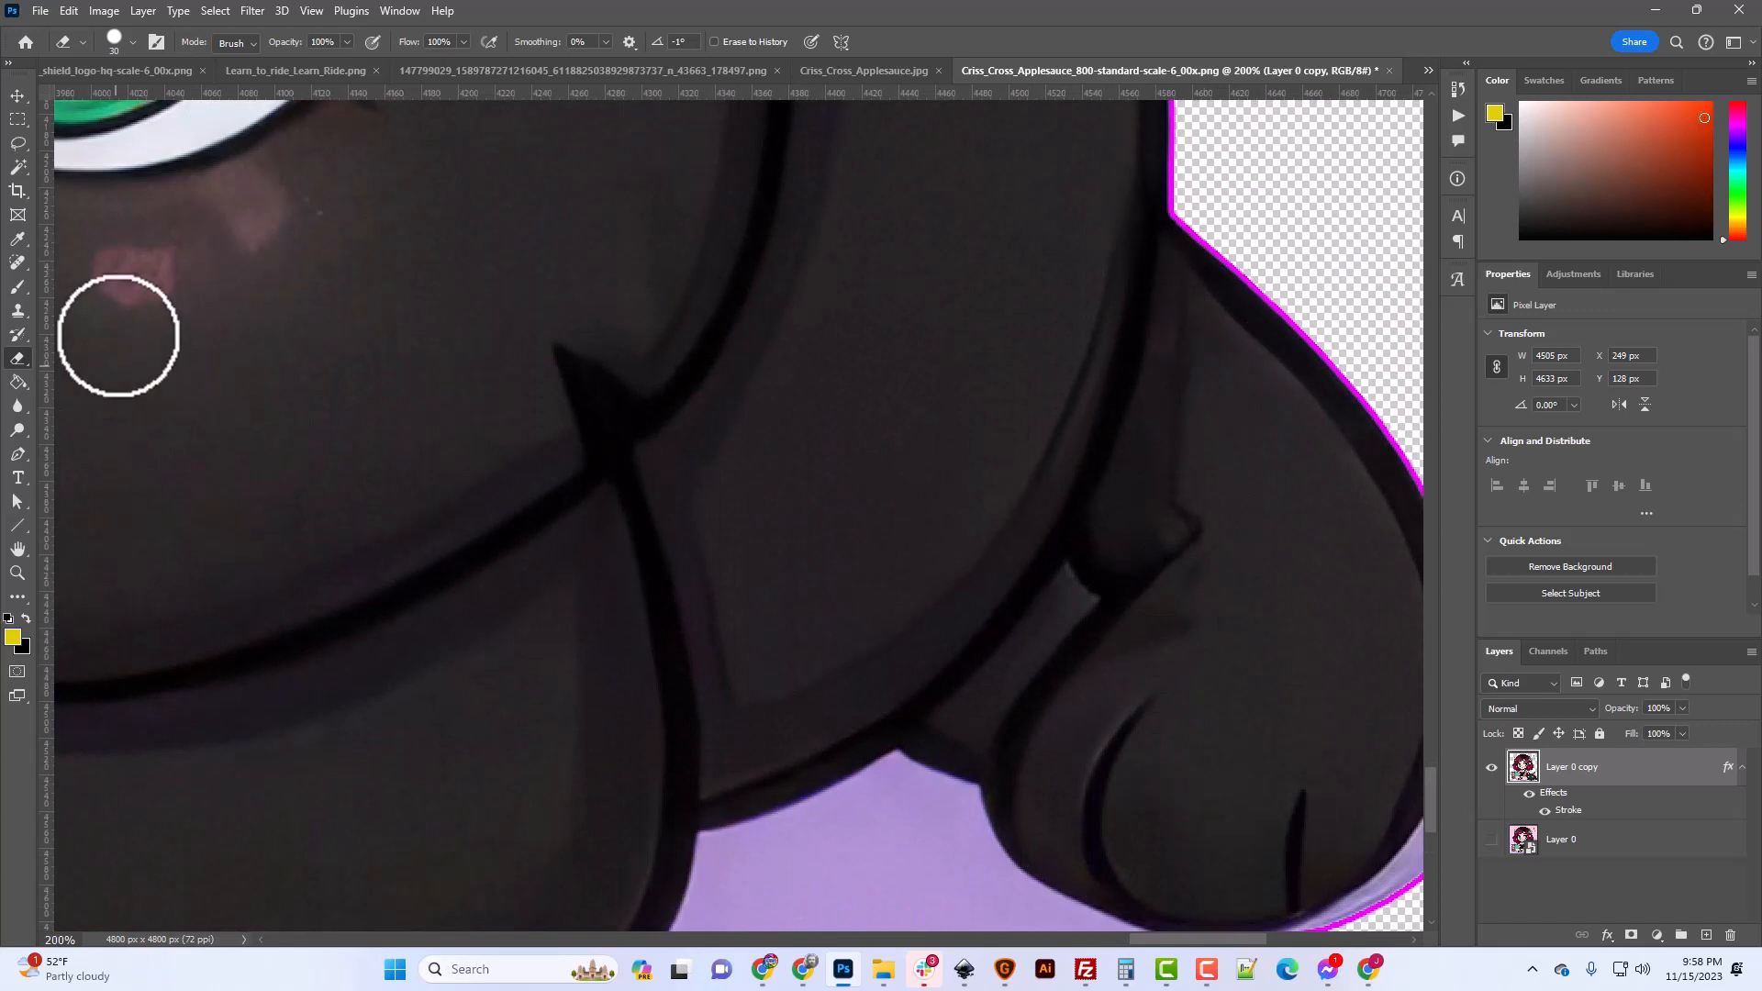
click(18, 144)
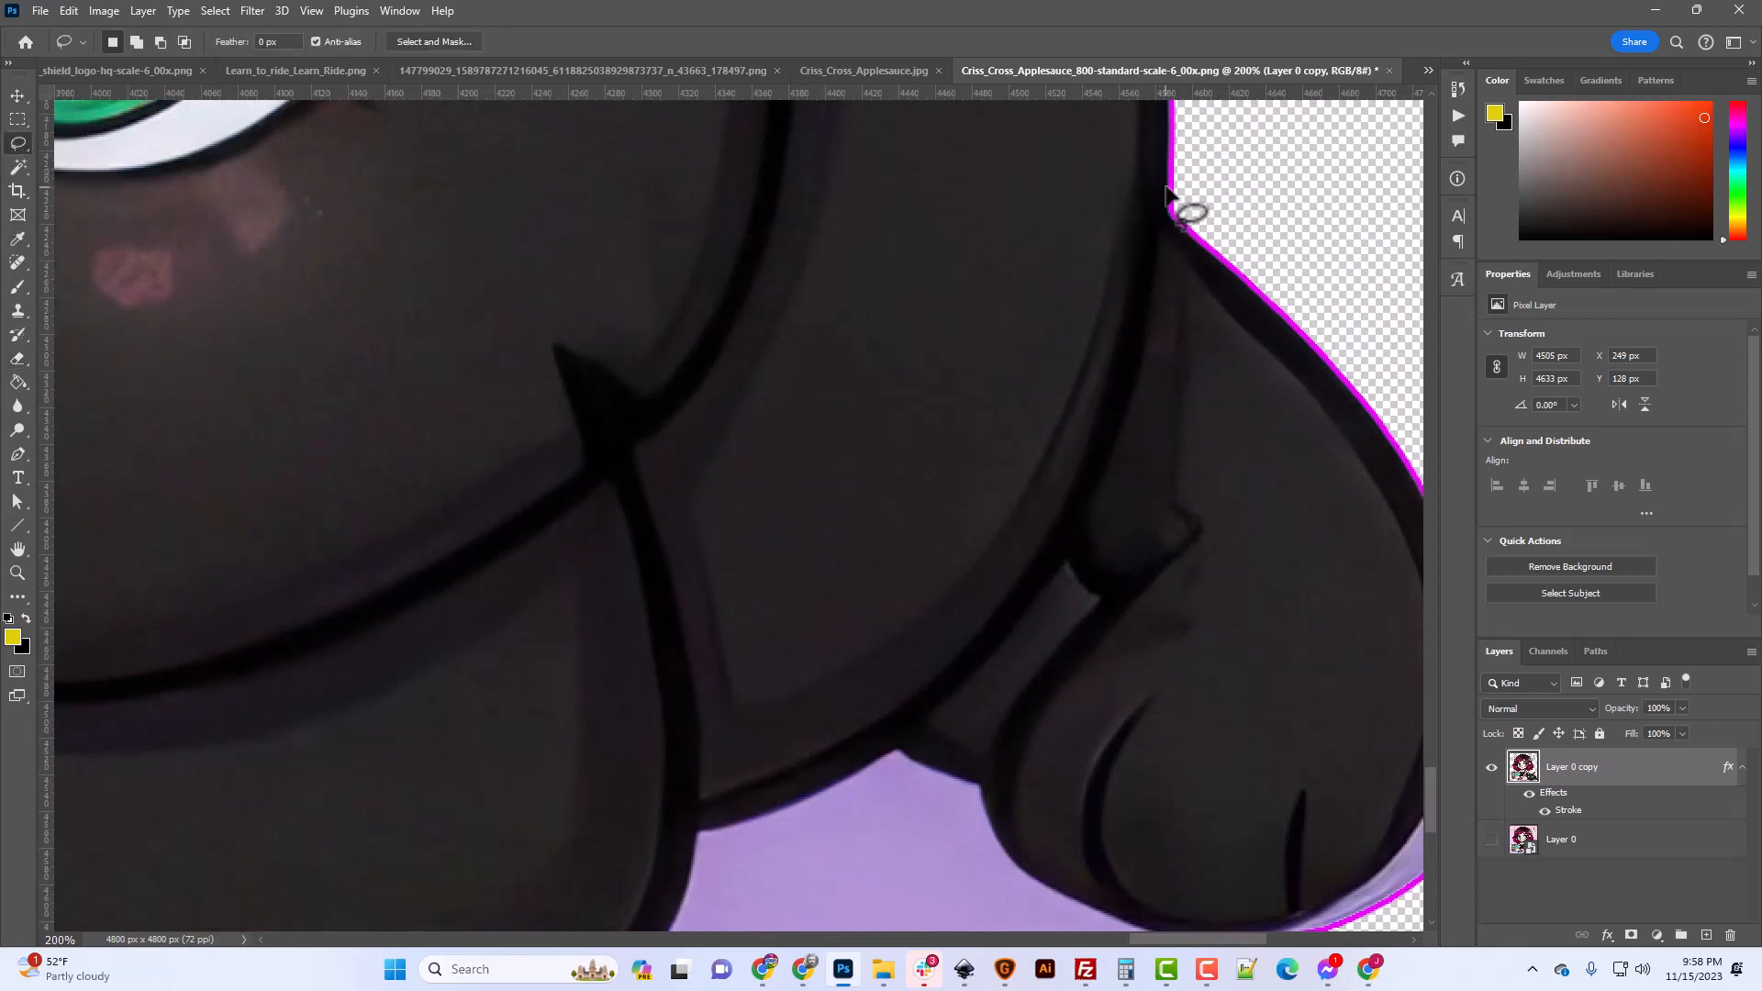
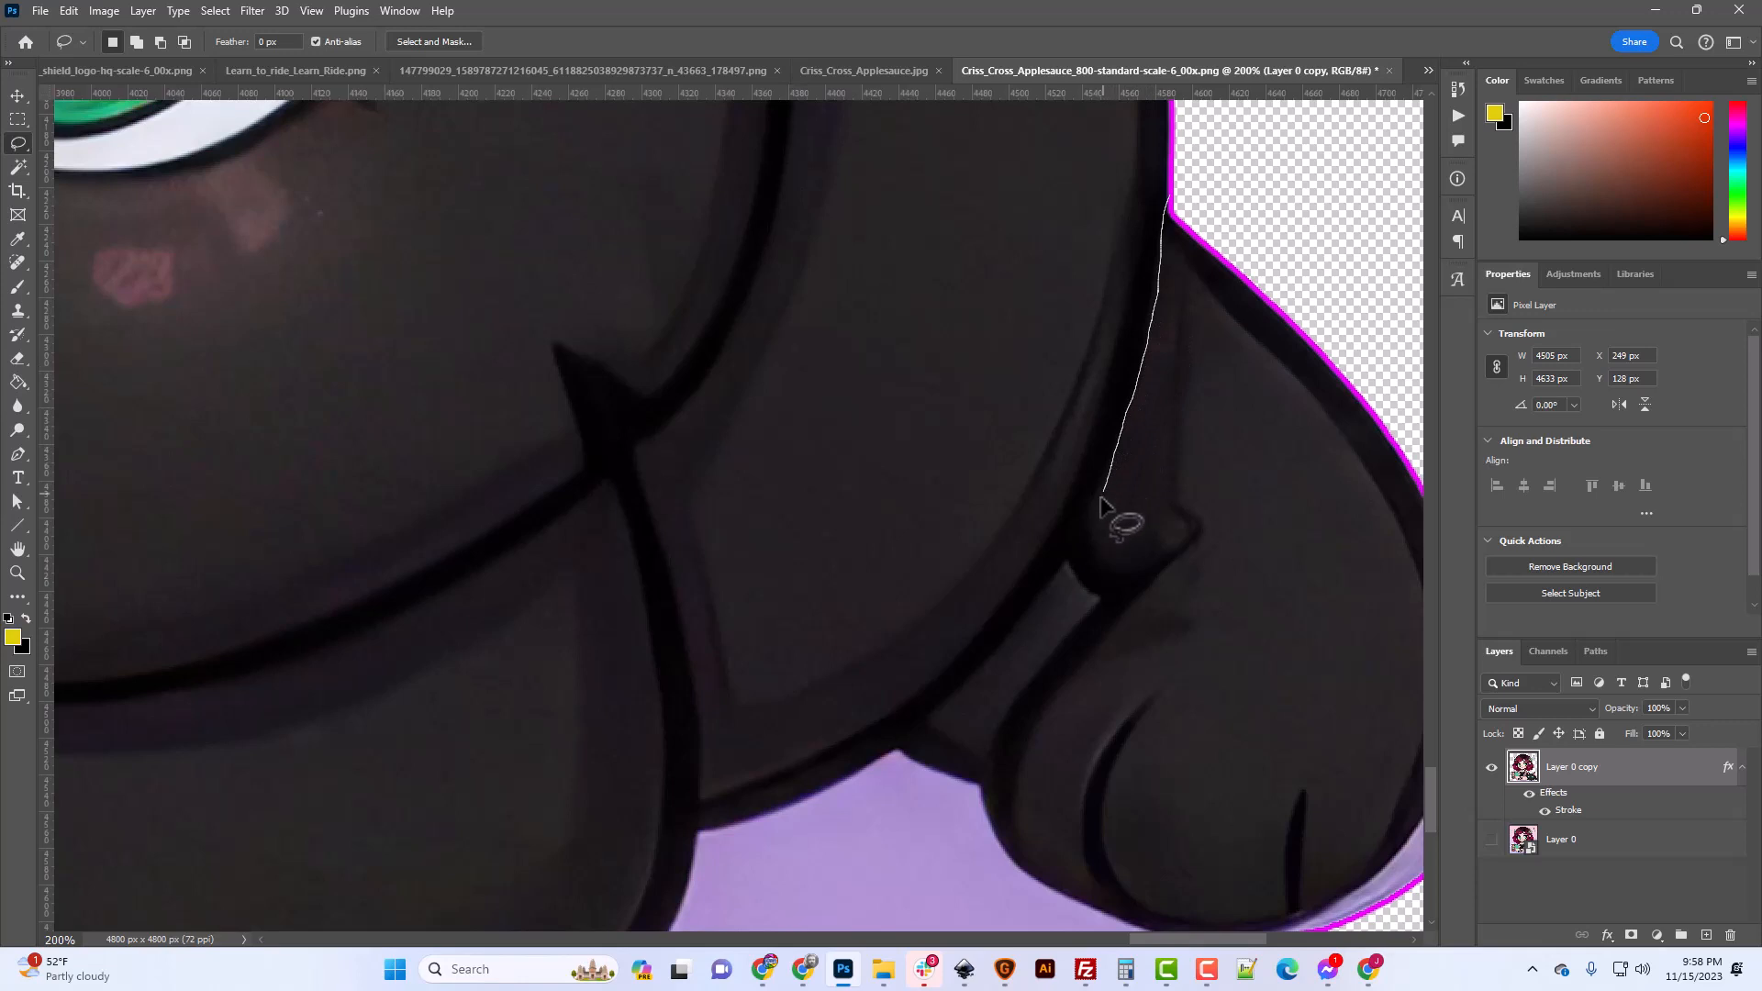
Lasso the extra hind paw beside the cat's body, including the surrounding shadow edge, and delete it from Layer 0 copy.
mouse_move(1092, 516)
mouse_down()
mouse_move(1274, 642)
mouse_move(1367, 438)
mouse_move(1281, 154)
mouse_move(1105, 181)
mouse_move(1048, 289)
mouse_move(911, 441)
mouse_up()
scroll(1168, 472, down, 3)
scroll(1134, 478, down, 1)
key(shift)
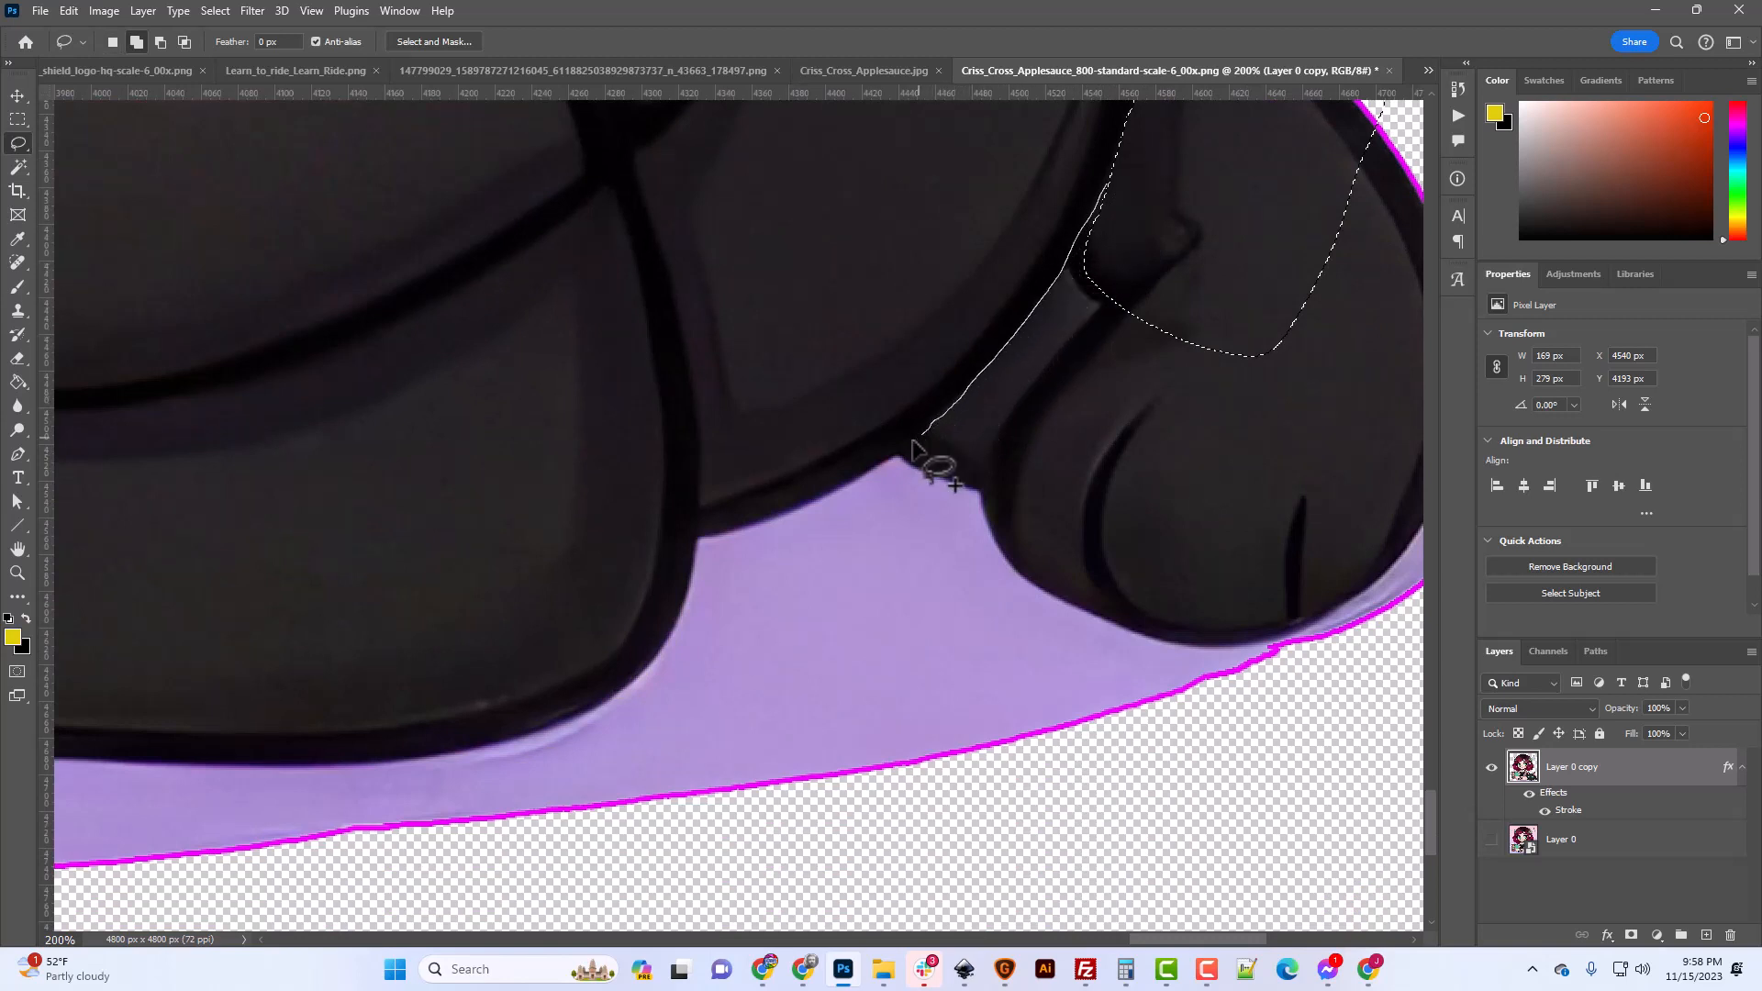
drag(962, 547, 1273, 347)
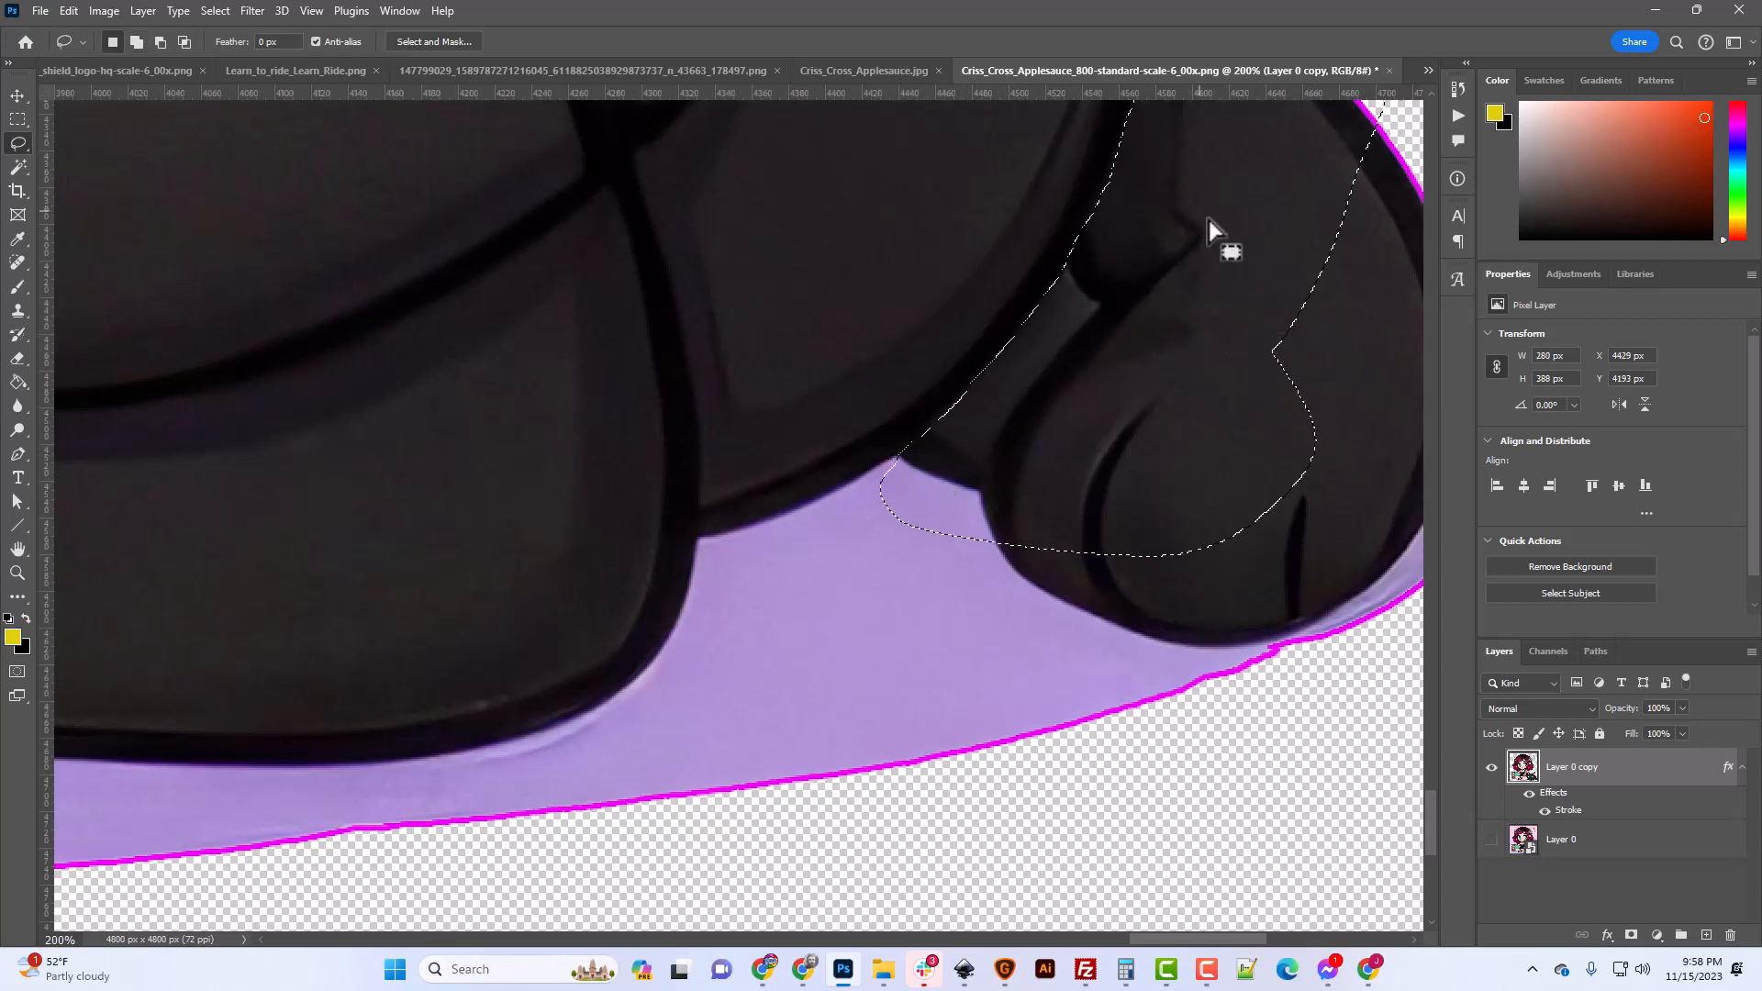
key(ctrl+minus)
key(ctrl+minus)
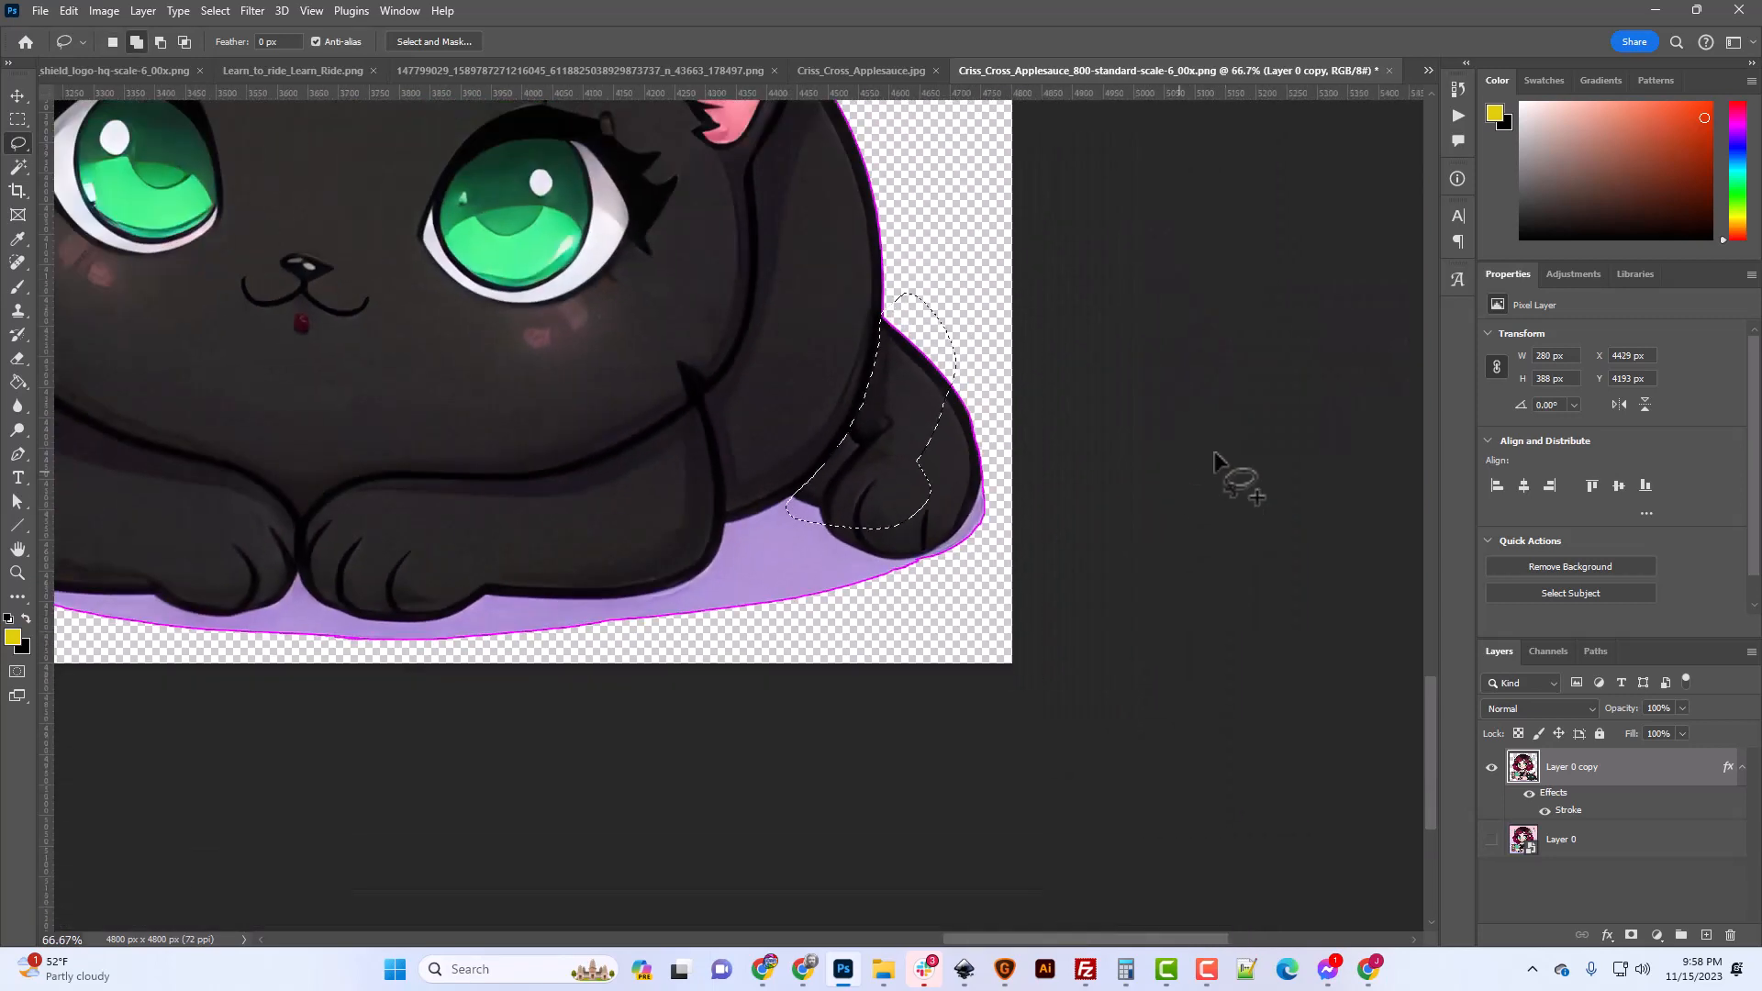
mouse_move(949, 347)
mouse_down()
mouse_move(991, 424)
mouse_move(1000, 520)
mouse_move(960, 595)
mouse_up()
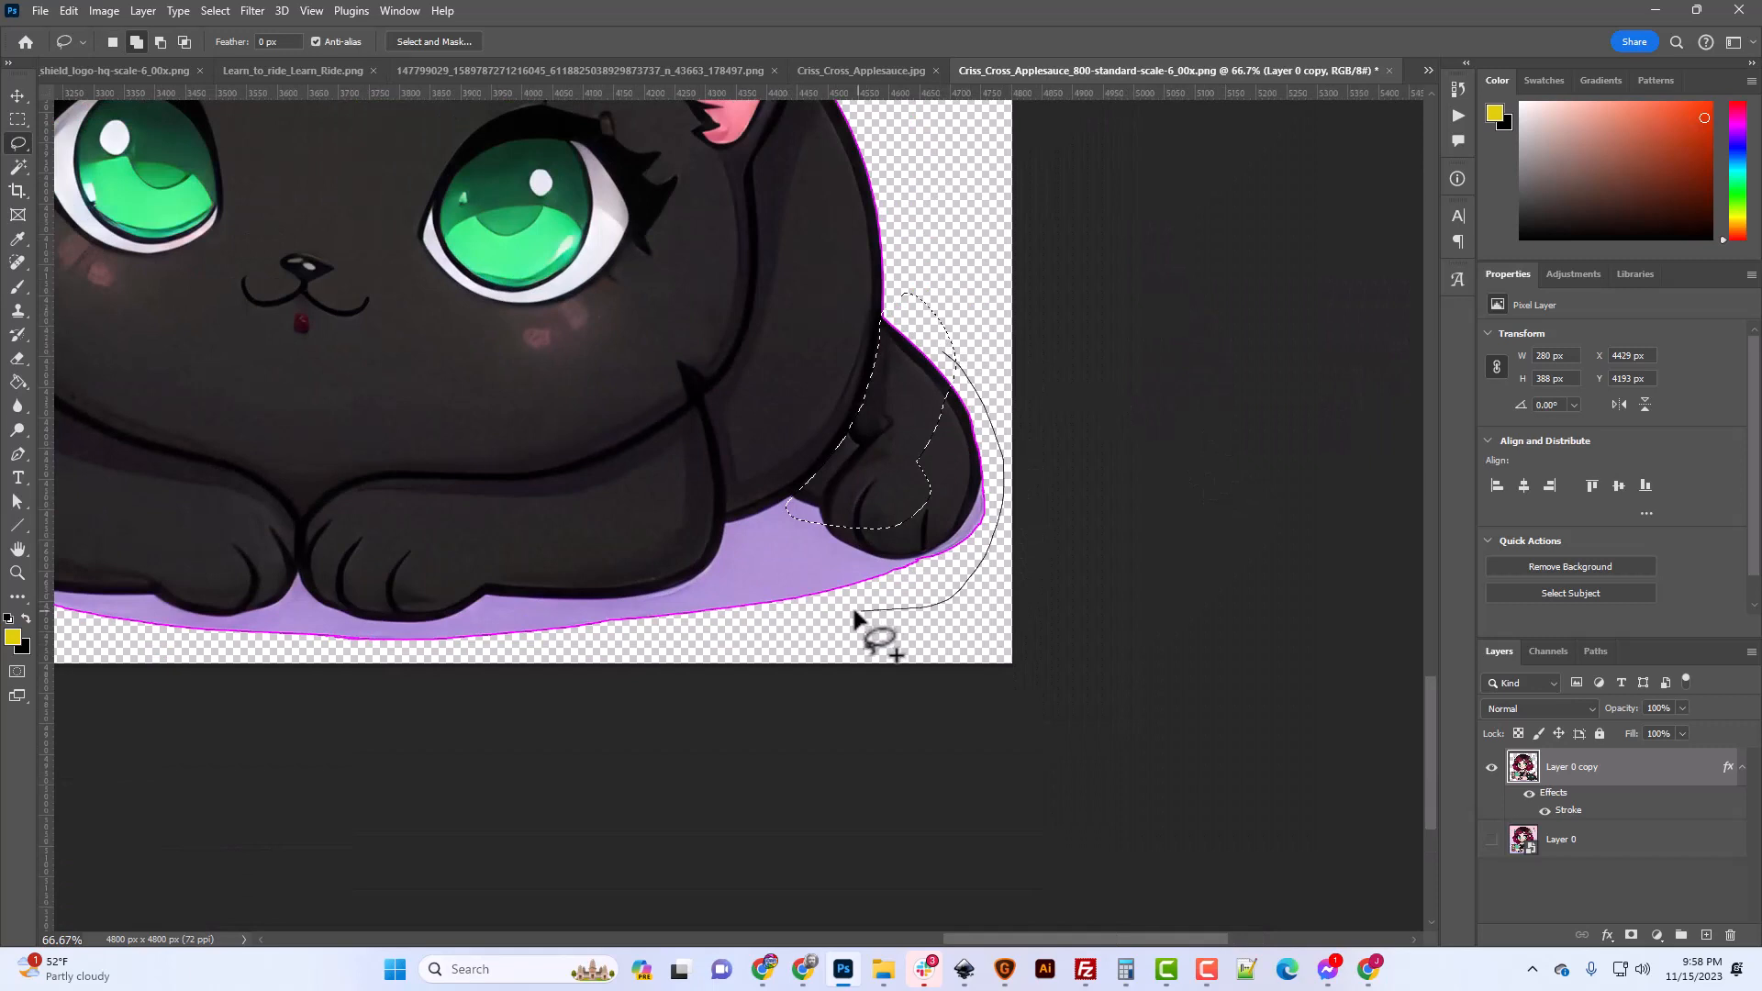
mouse_move(831, 549)
mouse_down()
mouse_move(873, 440)
mouse_move(924, 413)
mouse_move(951, 426)
mouse_up()
key(Delete)
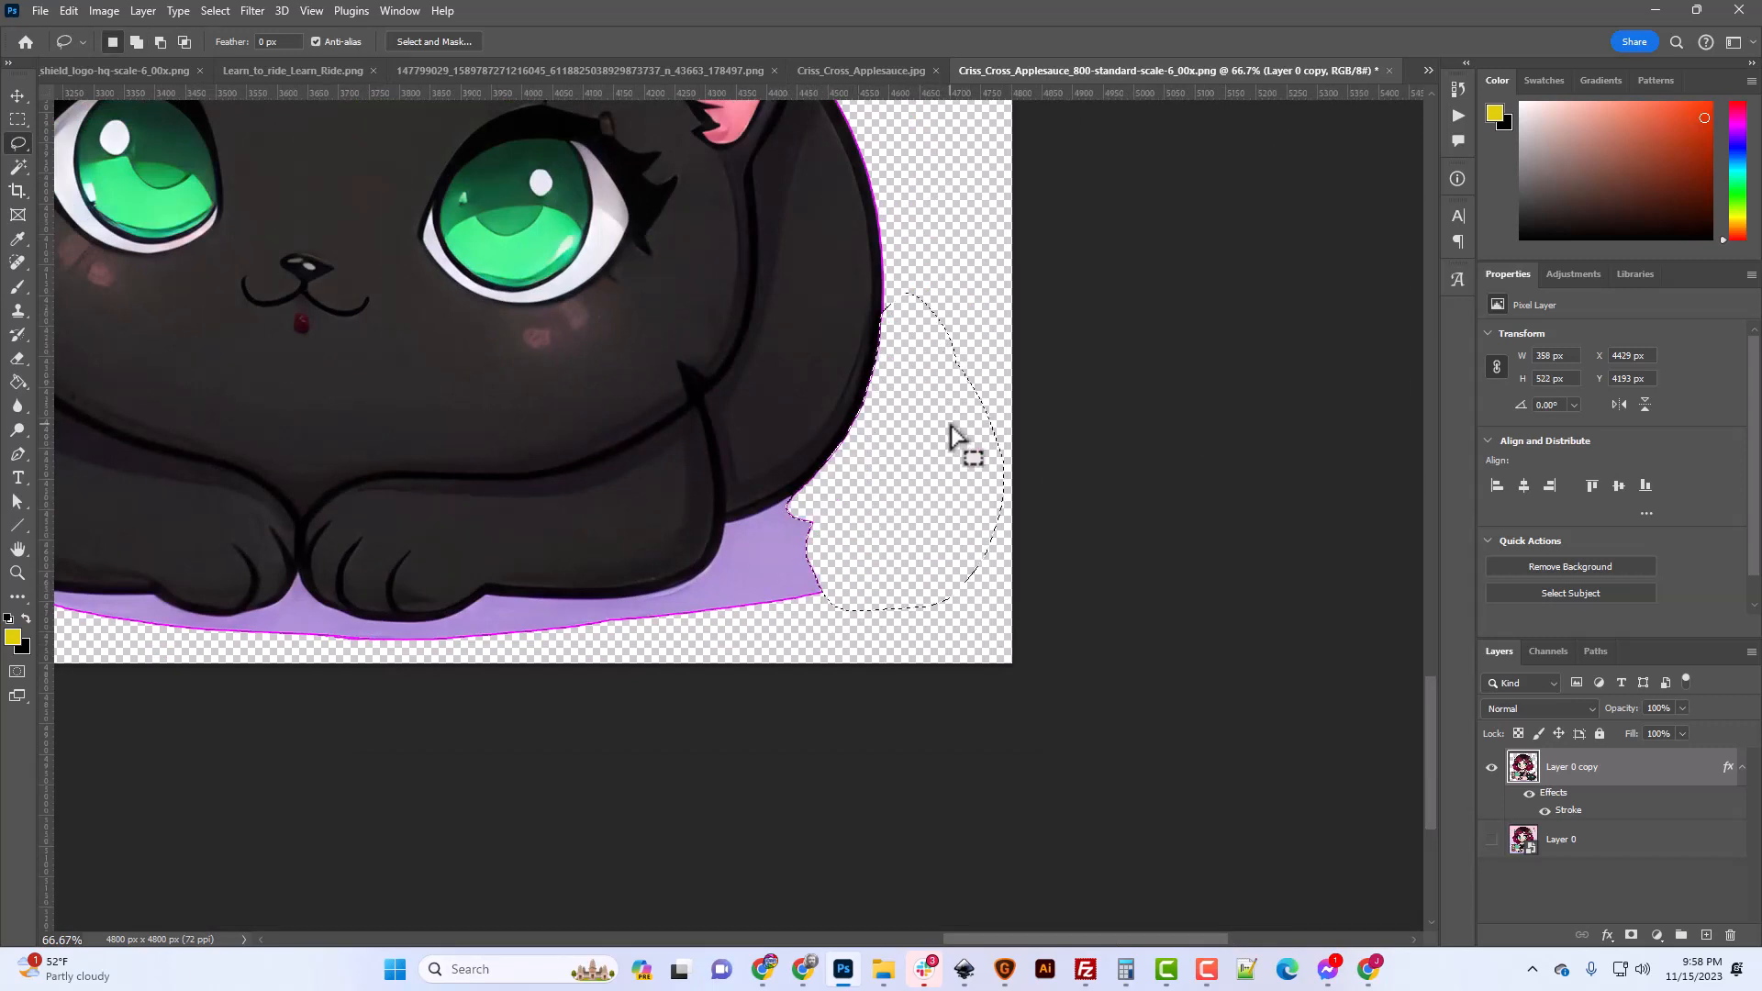
Examine the whole illustration, from the girl's hair down to the shadow beneath the figures.
key(ctrl+minus)
key(ctrl+minus)
key(ctrl+minus)
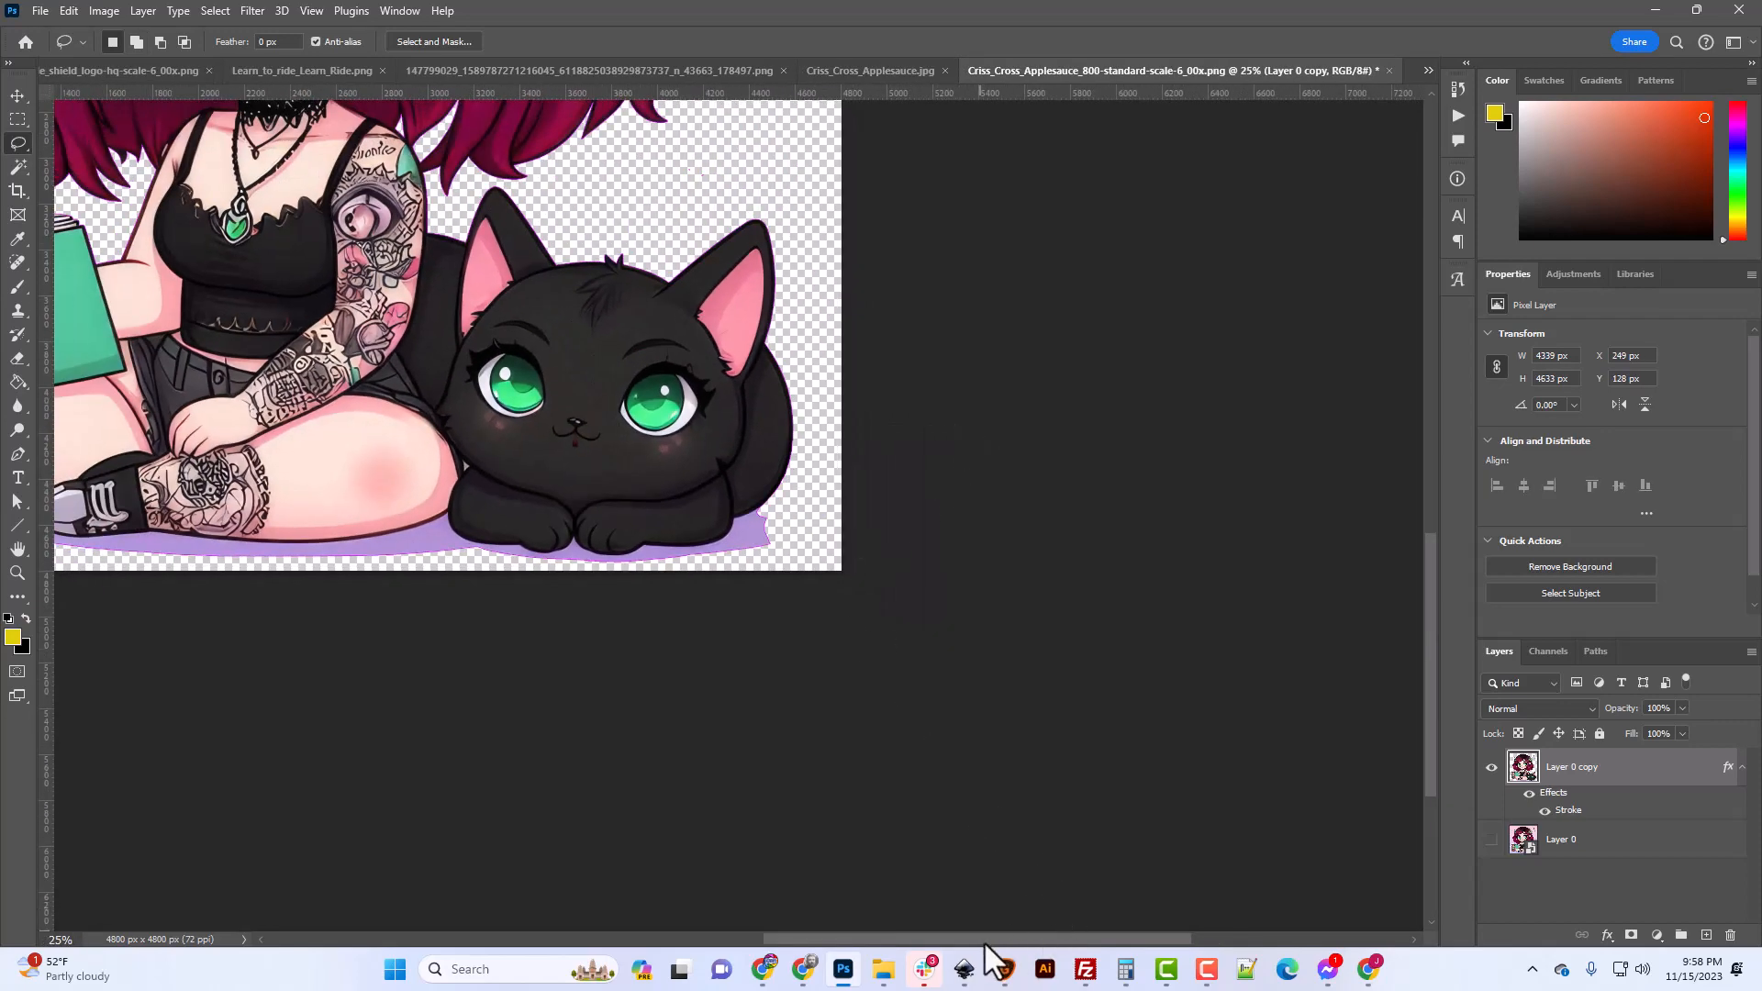
drag(984, 941, 872, 940)
scroll(991, 633, up, 10)
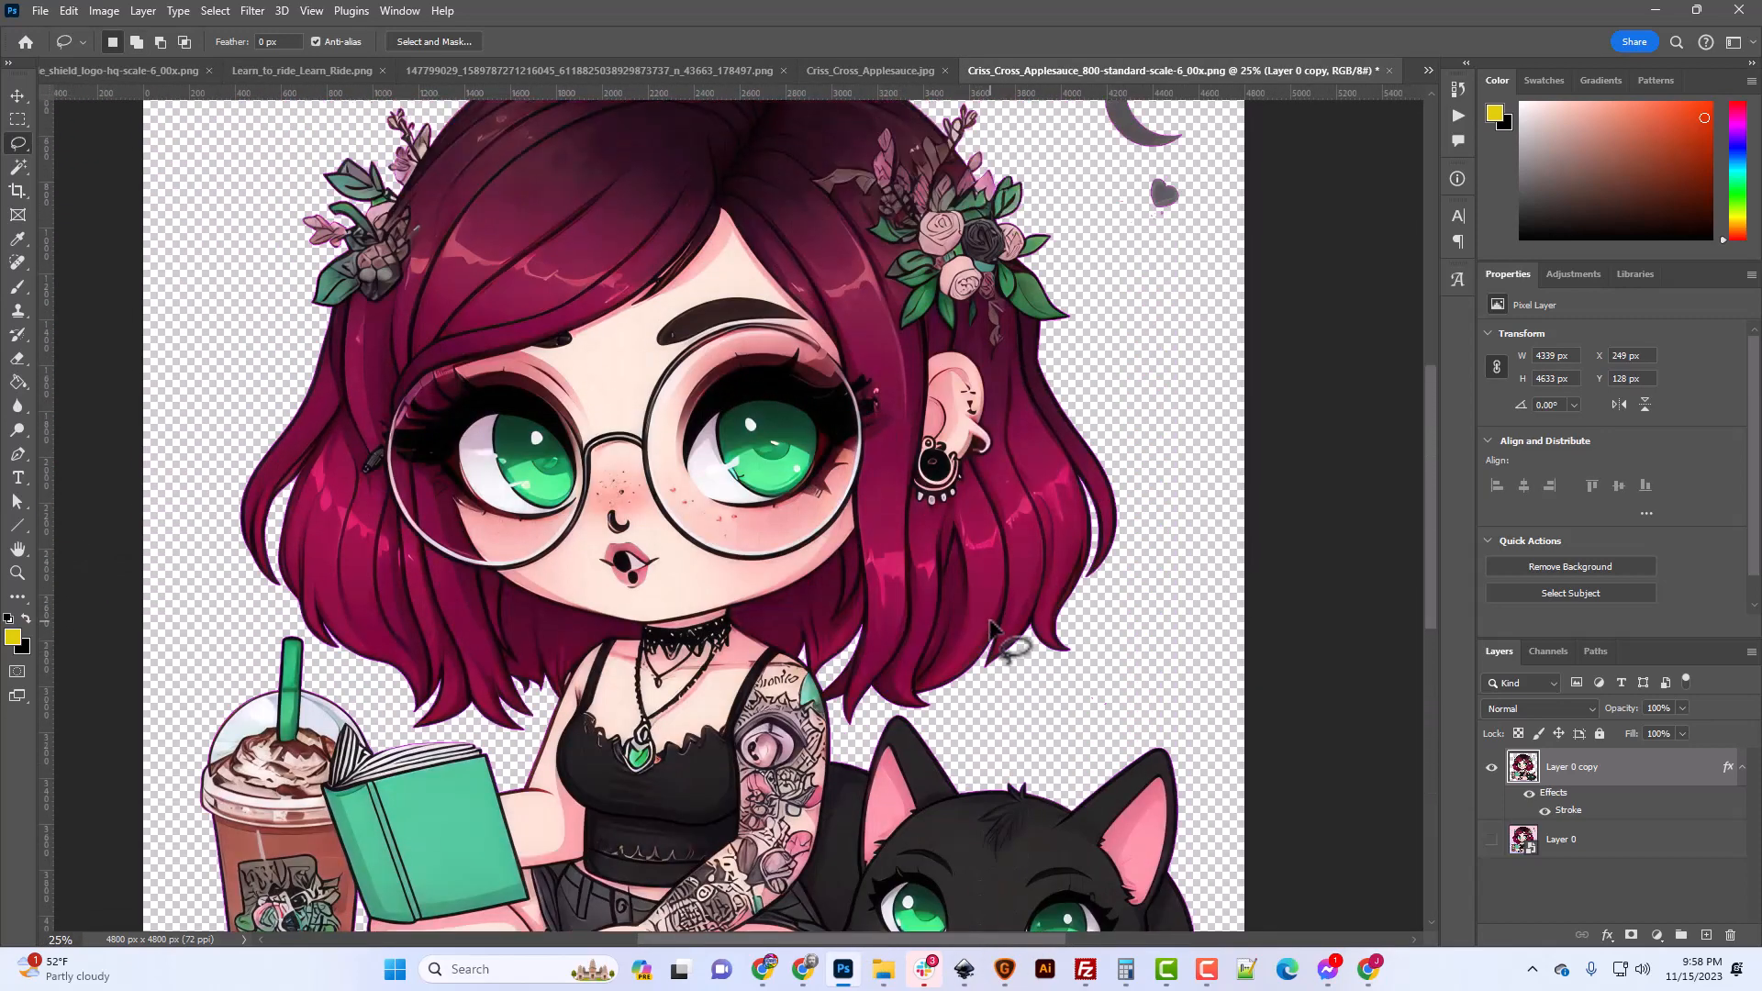
scroll(991, 633, up, 3)
scroll(954, 633, down, 6)
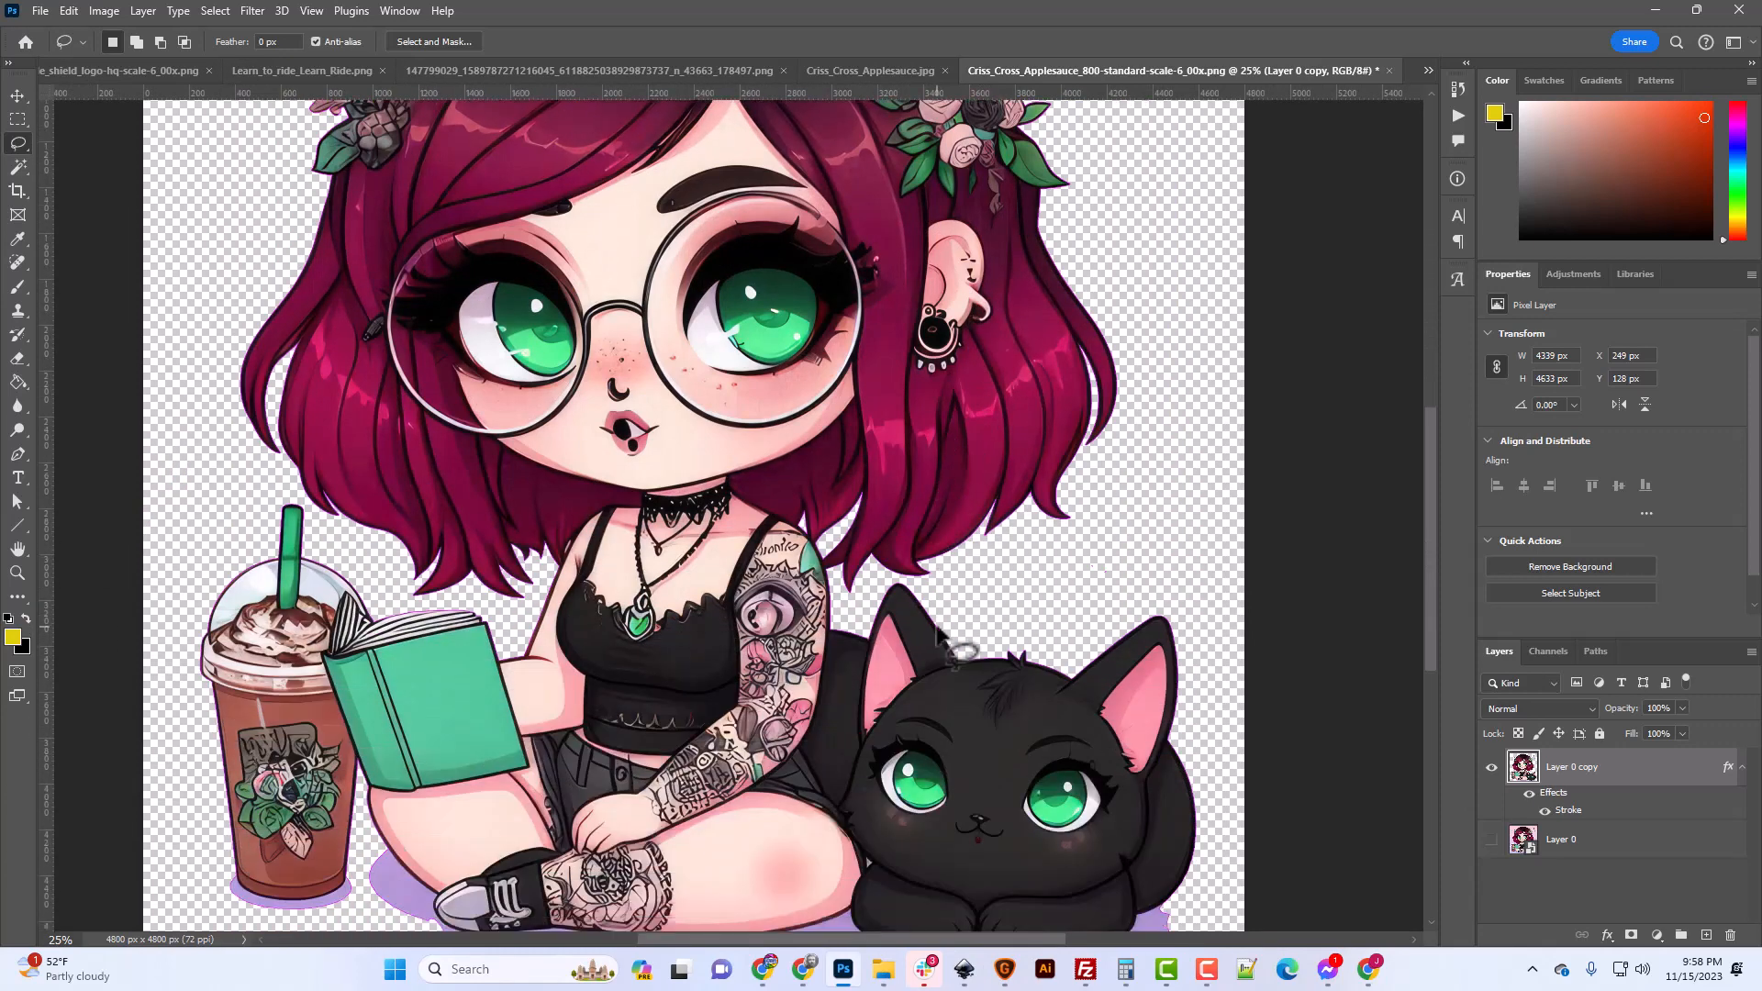
scroll(938, 633, down, 10)
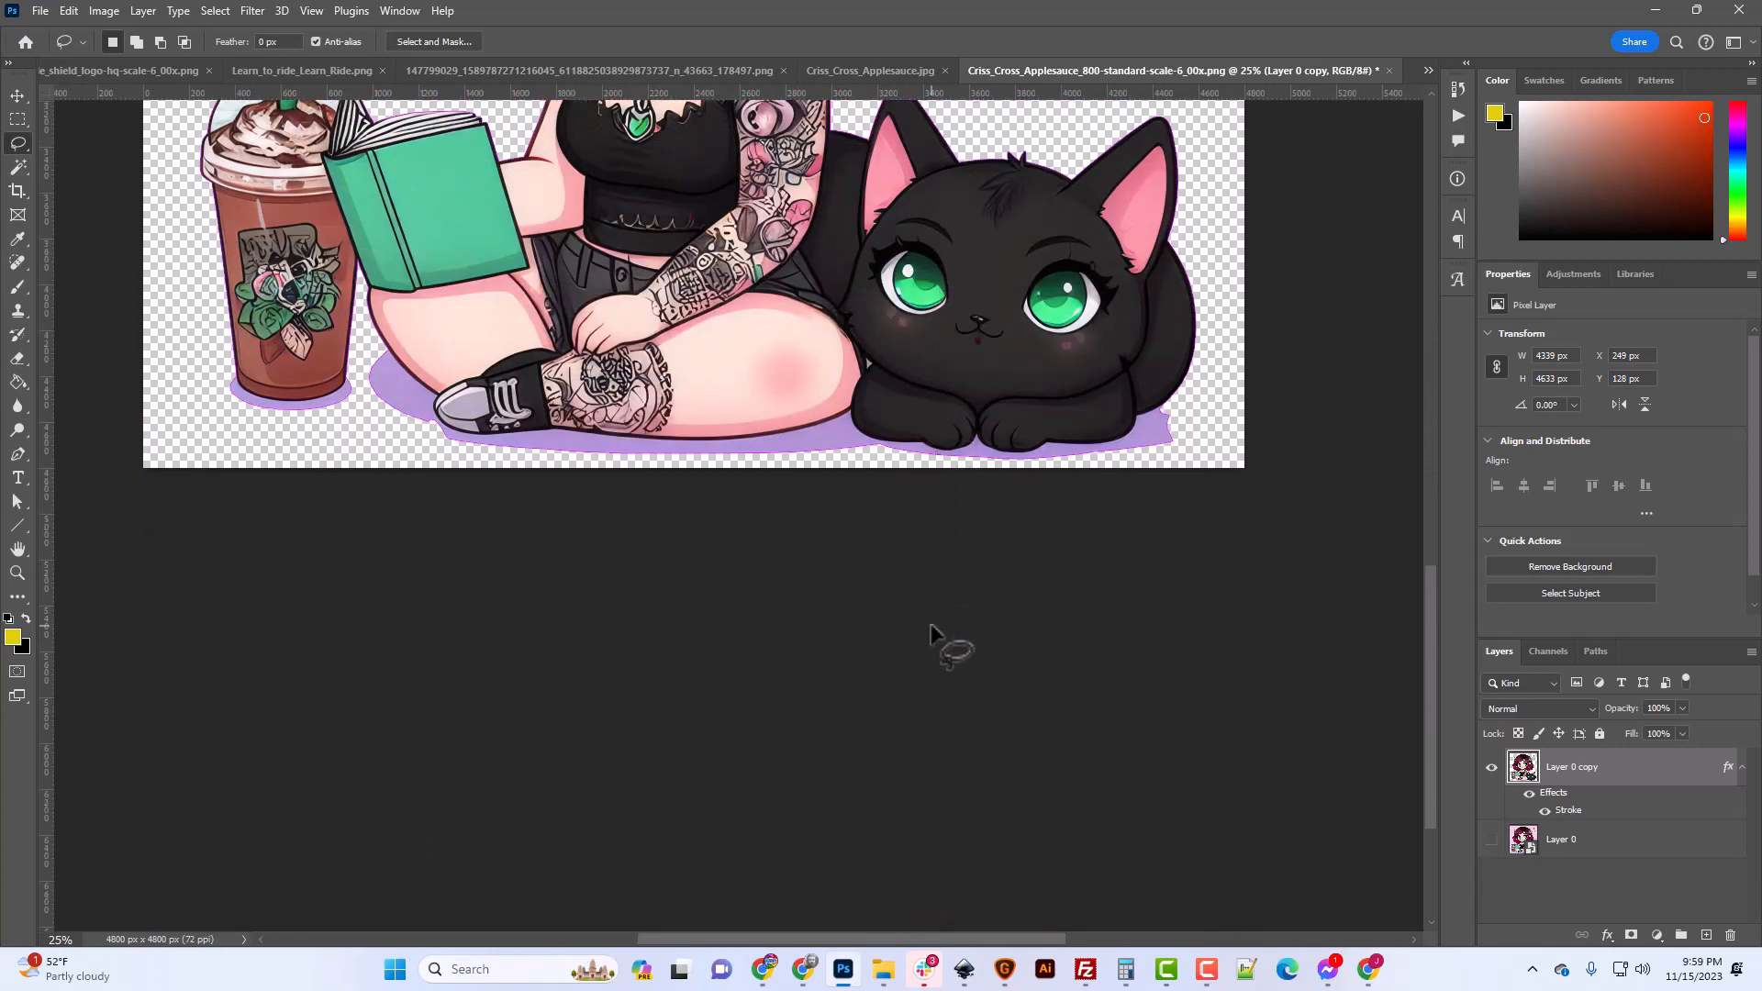
Lasso a smooth area of about 474 by 361 px around the uneven purple shadow edge at the shoe's toe.
scroll(932, 633, up, 2)
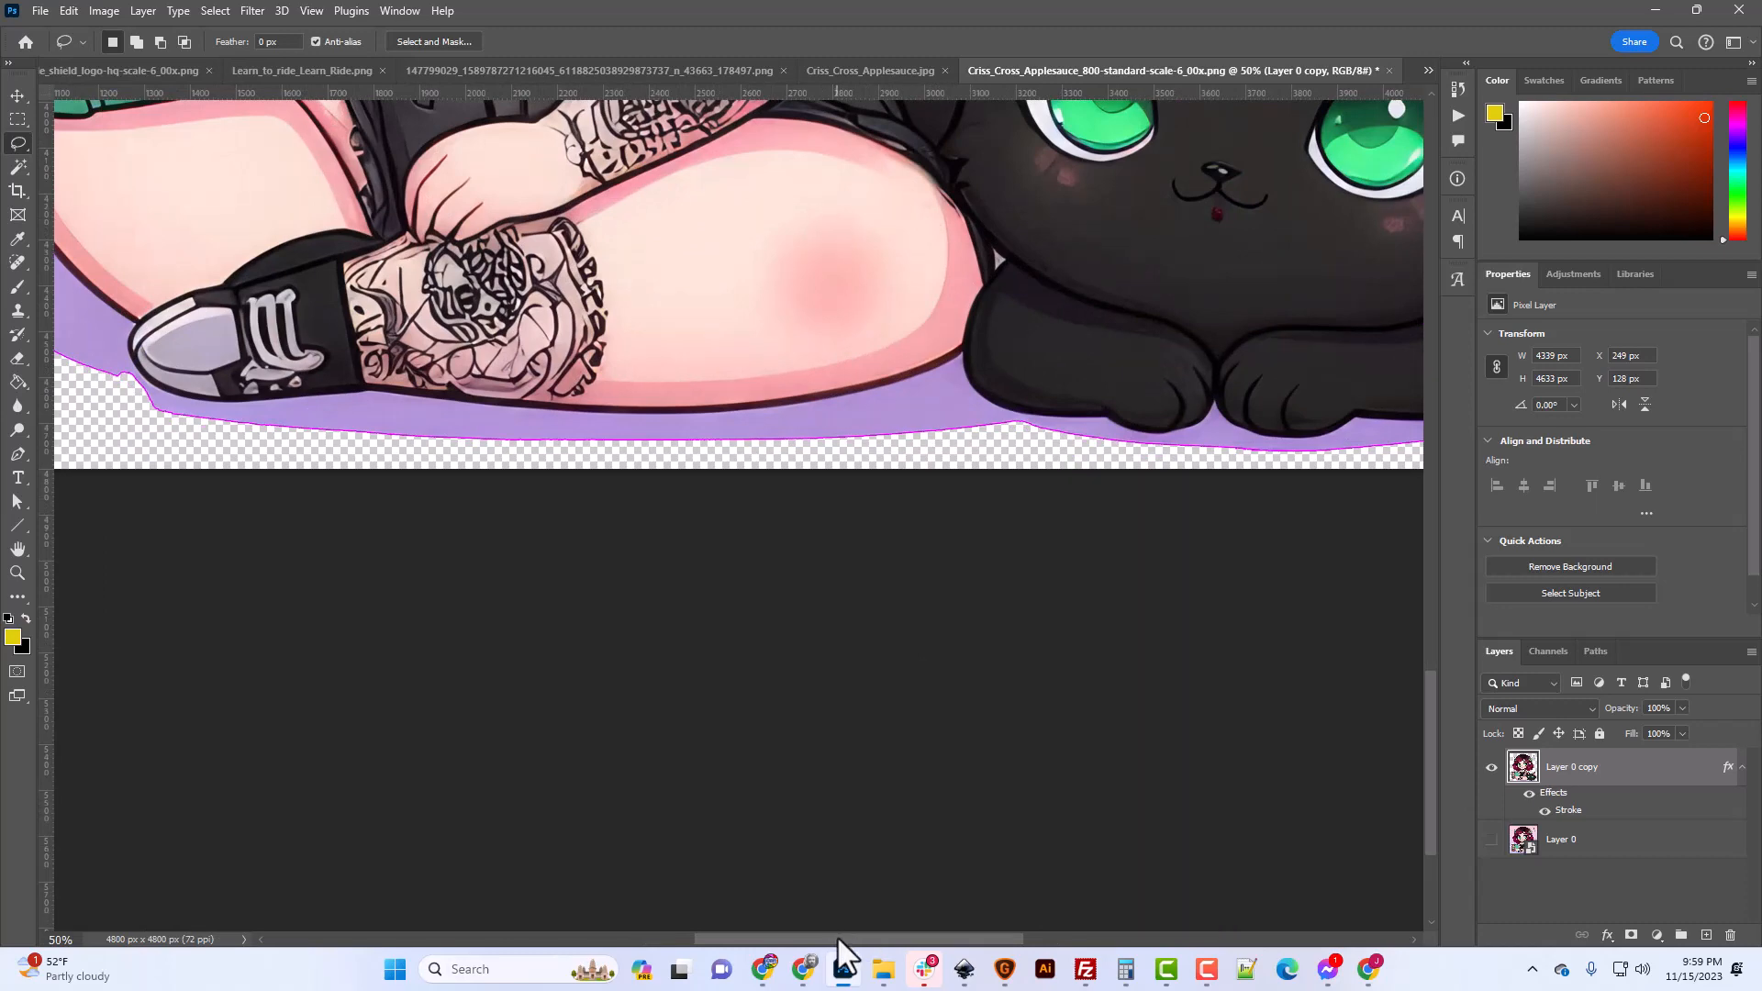
drag(837, 936, 697, 936)
scroll(751, 571, up, 1)
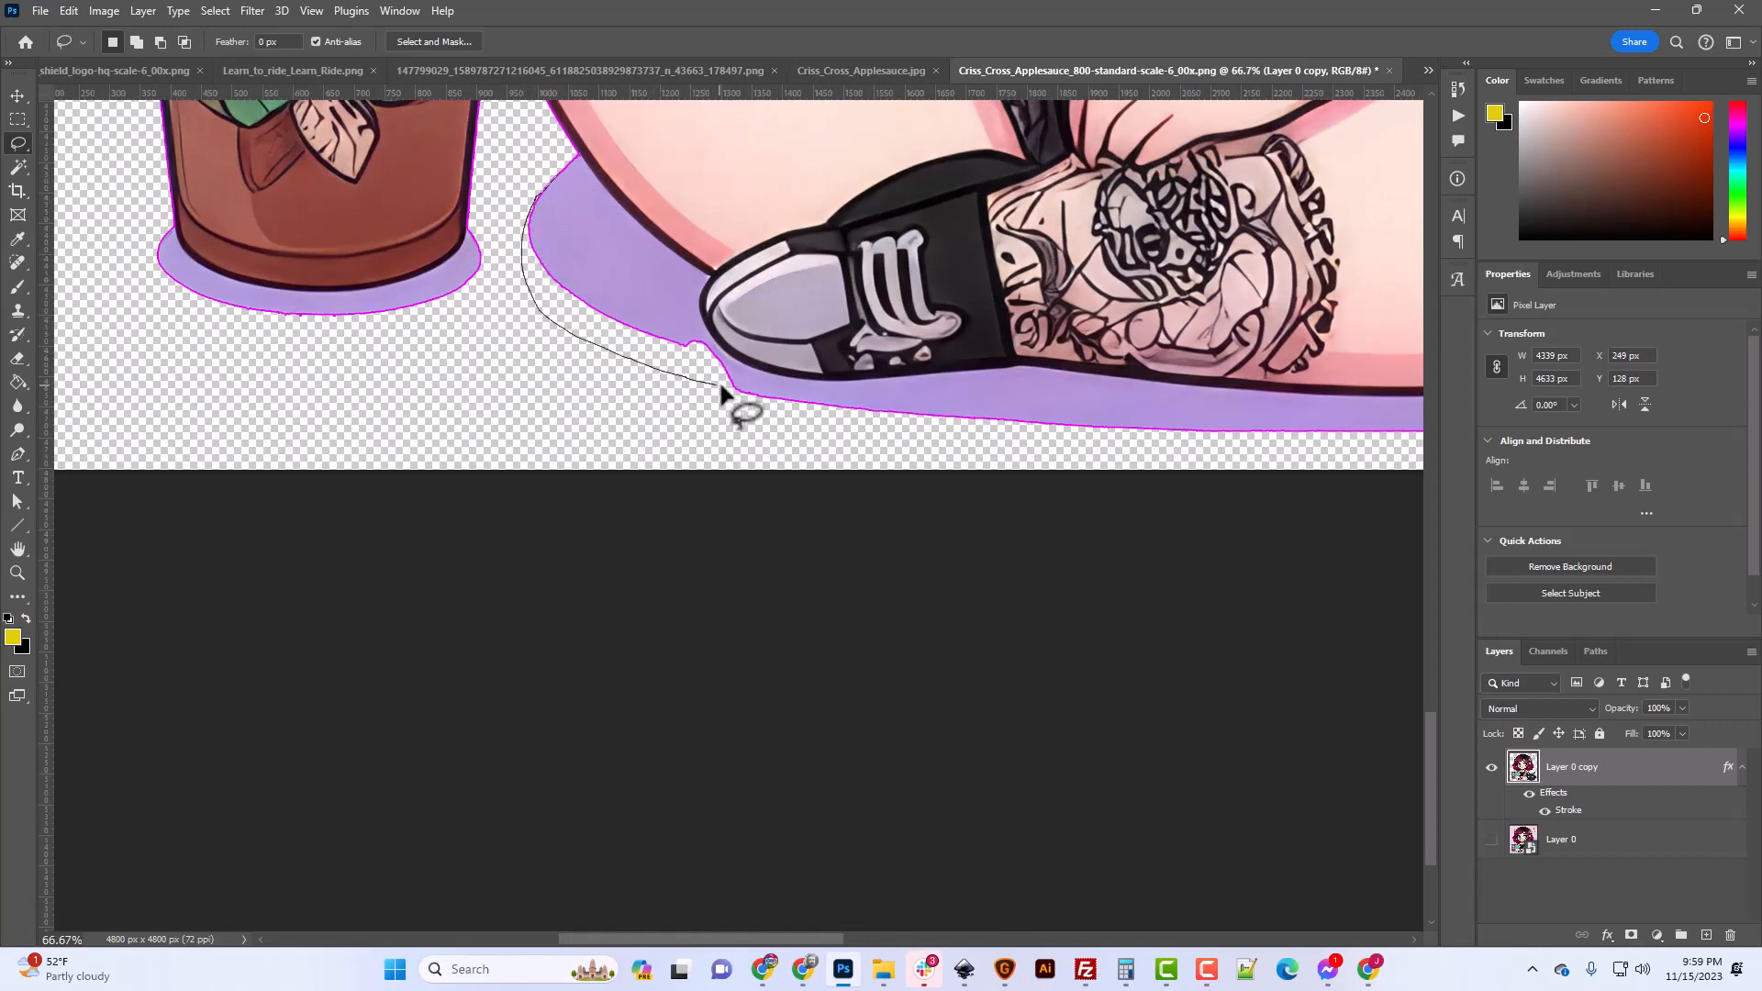
mouse_move(718, 380)
mouse_down()
mouse_move(812, 374)
mouse_move(751, 271)
mouse_up()
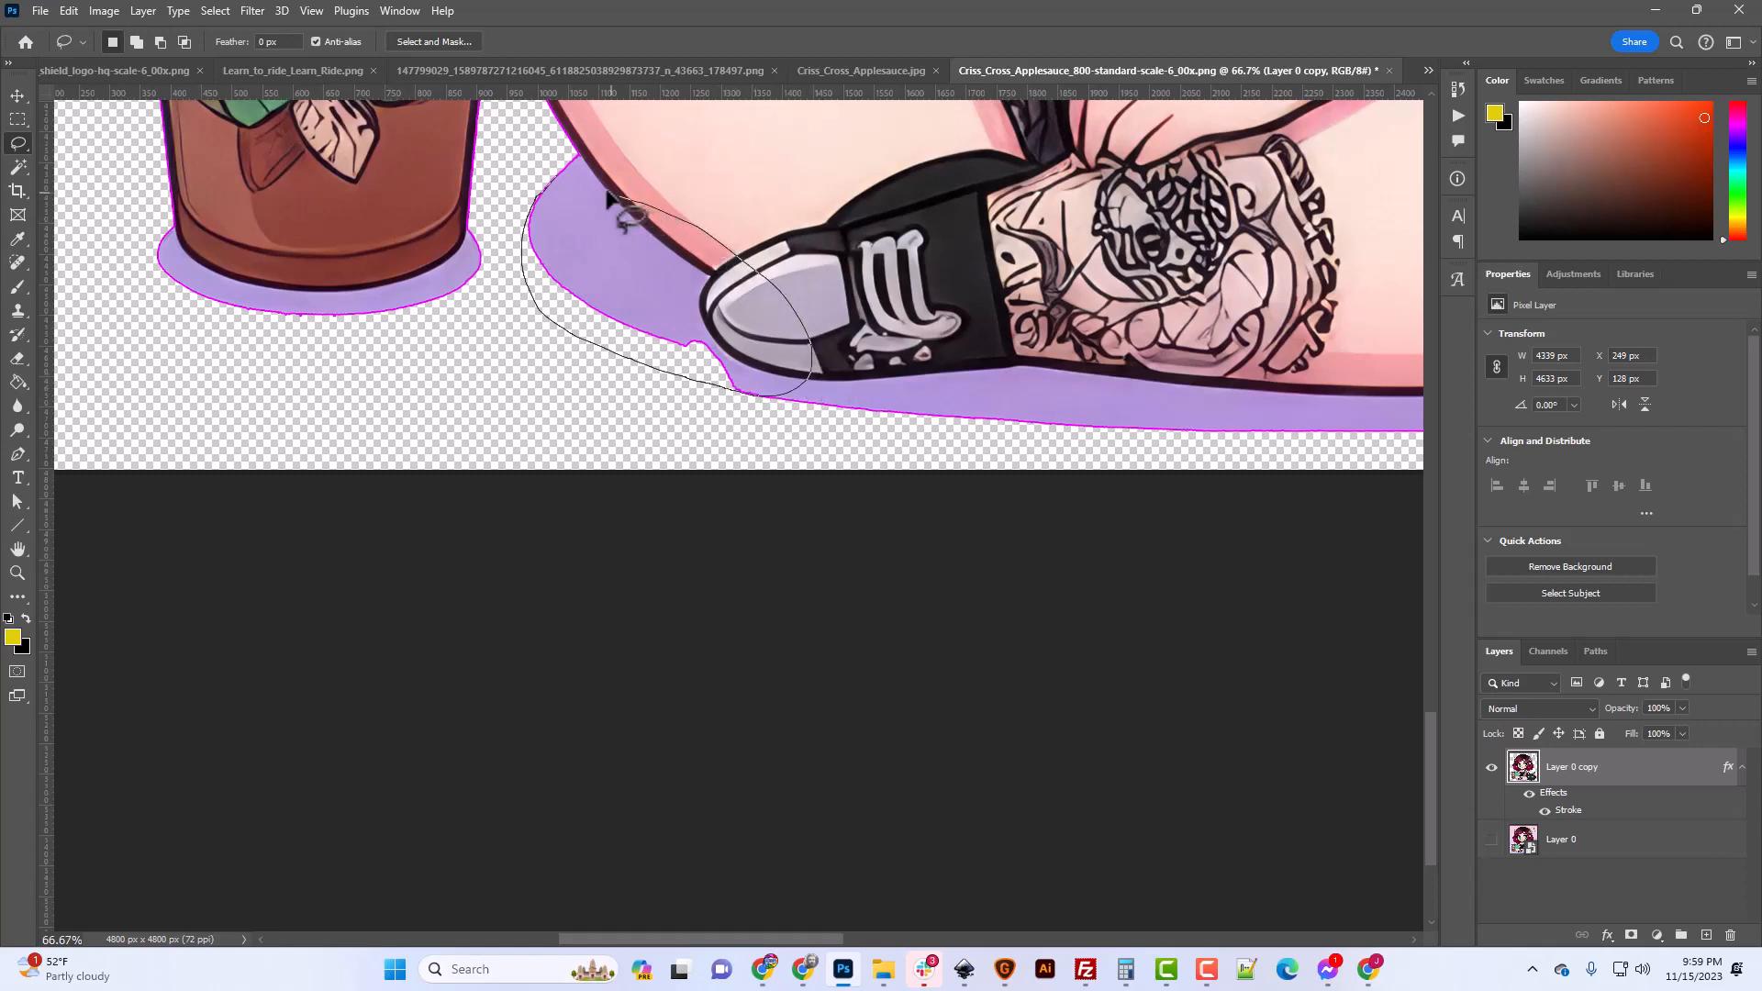
drag(606, 197, 619, 215)
key(ctrl+plus)
key(ctrl+plus)
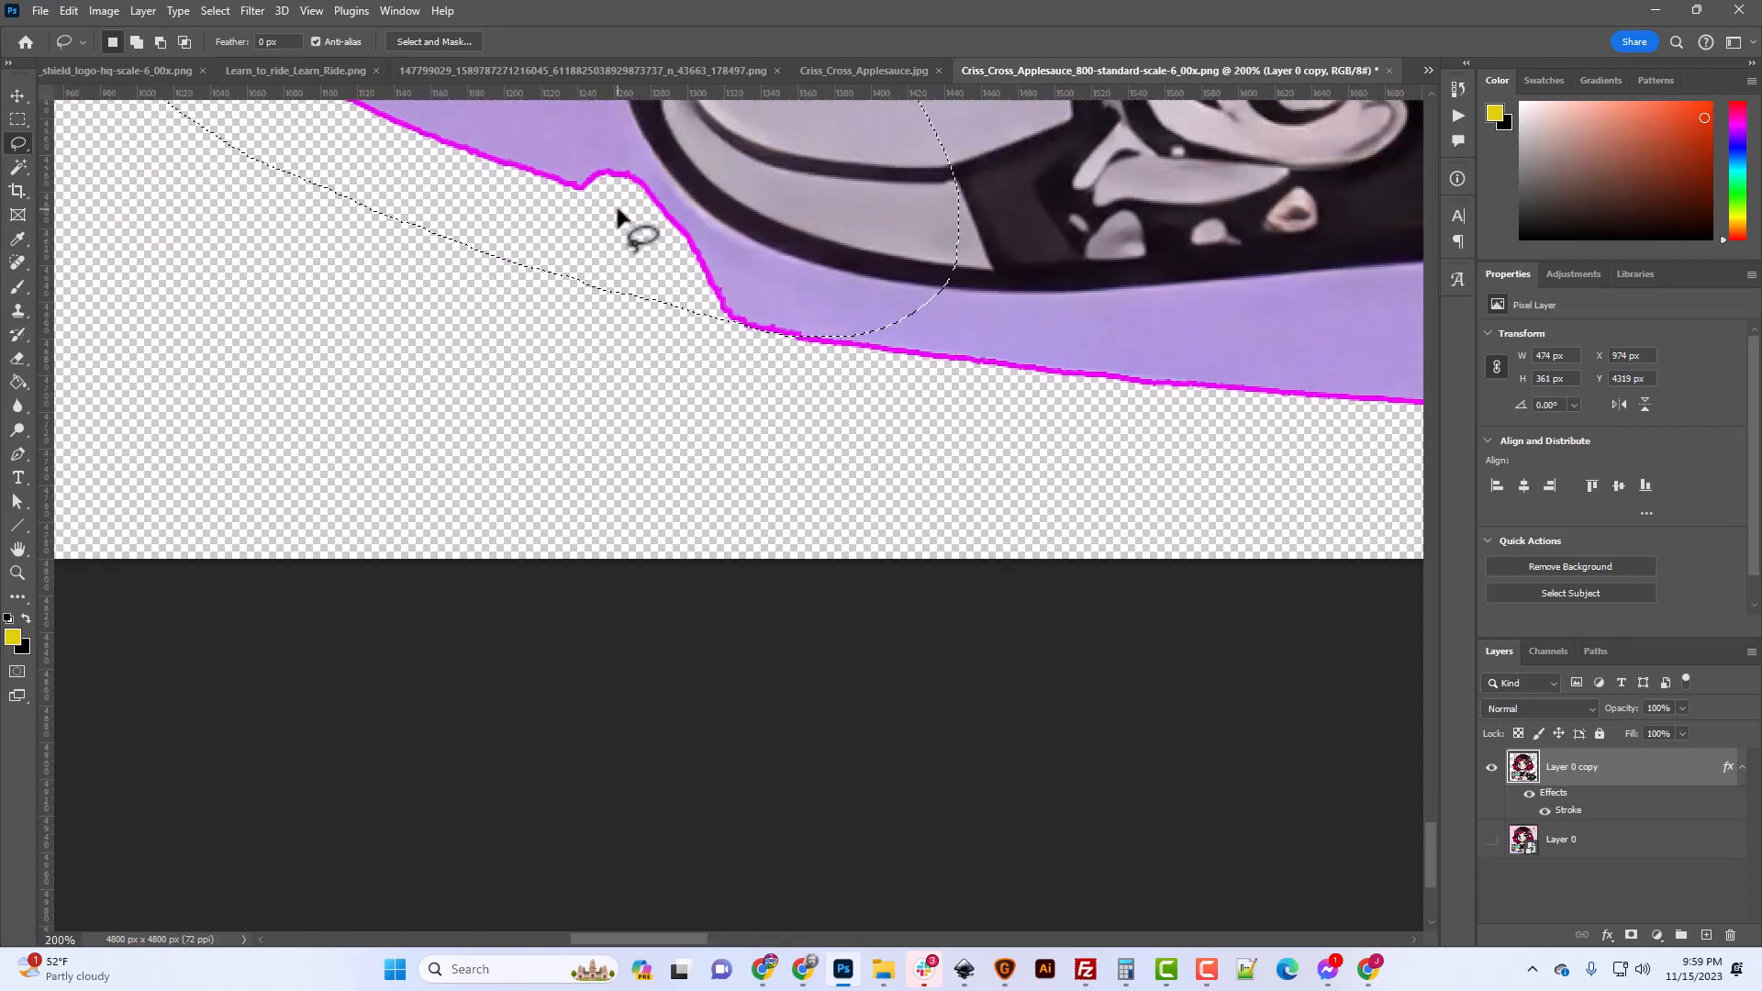
Subtract the sliver outside the shadow's upper curve from the lasso selection near the shoe.
scroll(617, 217, up, 10)
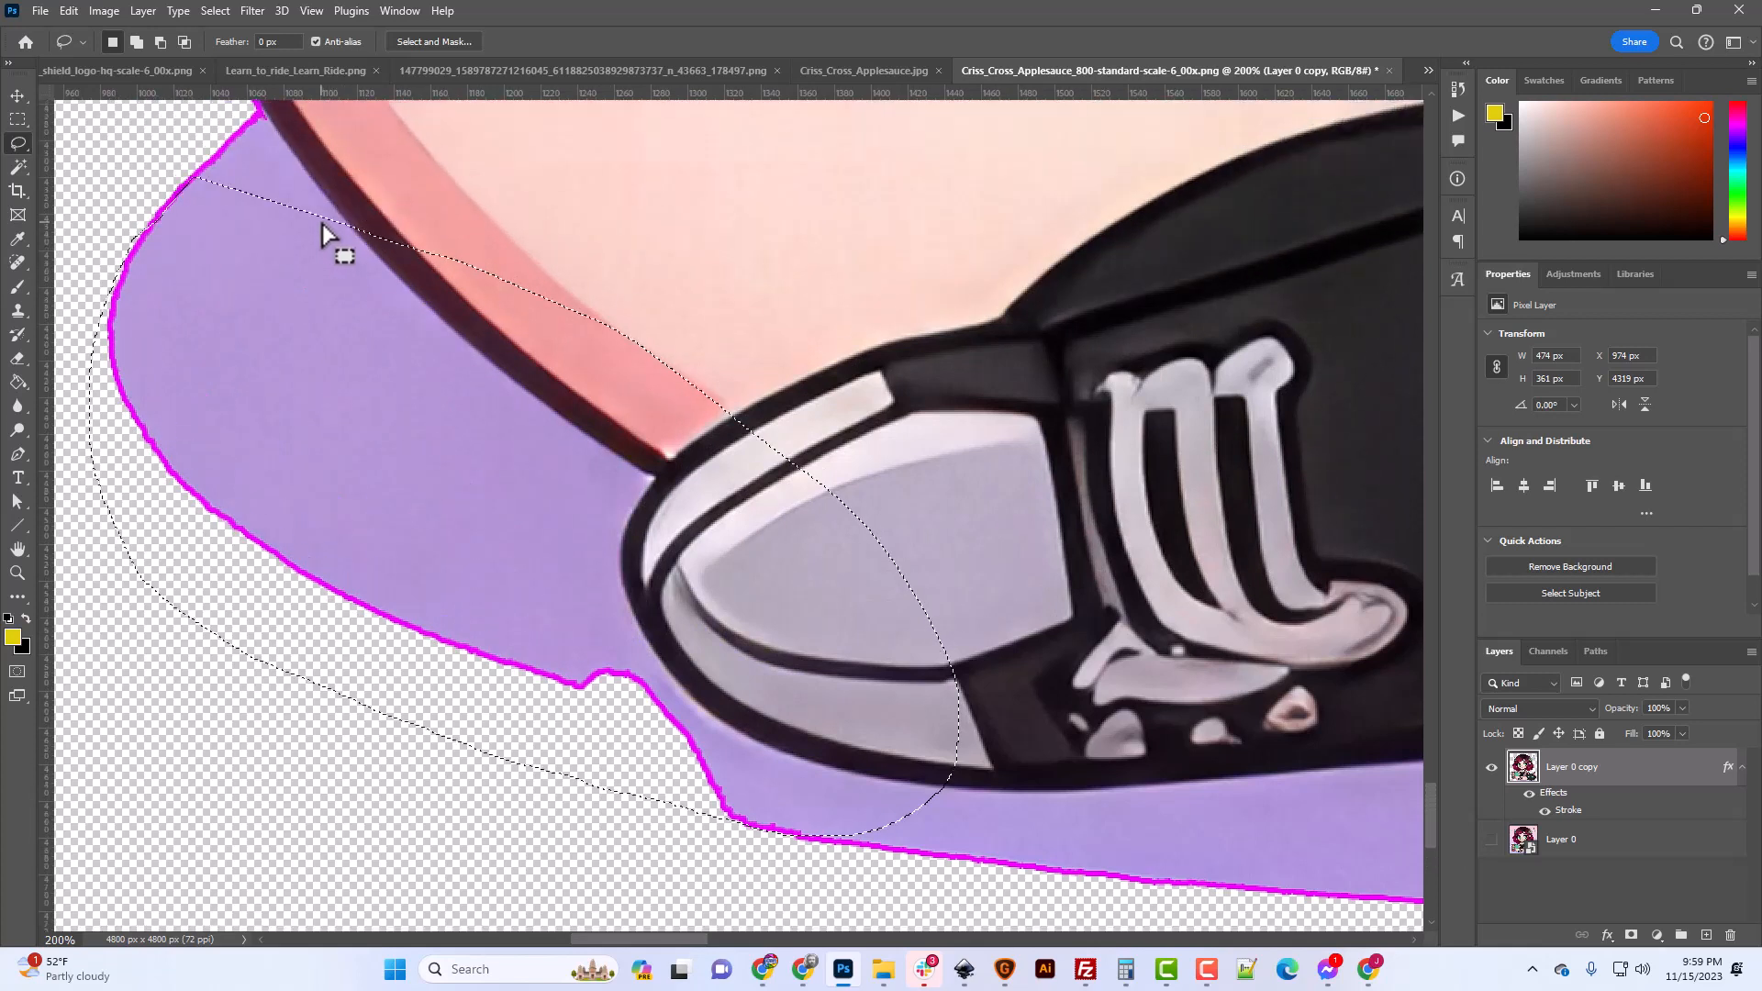
scroll(209, 272, up, 1)
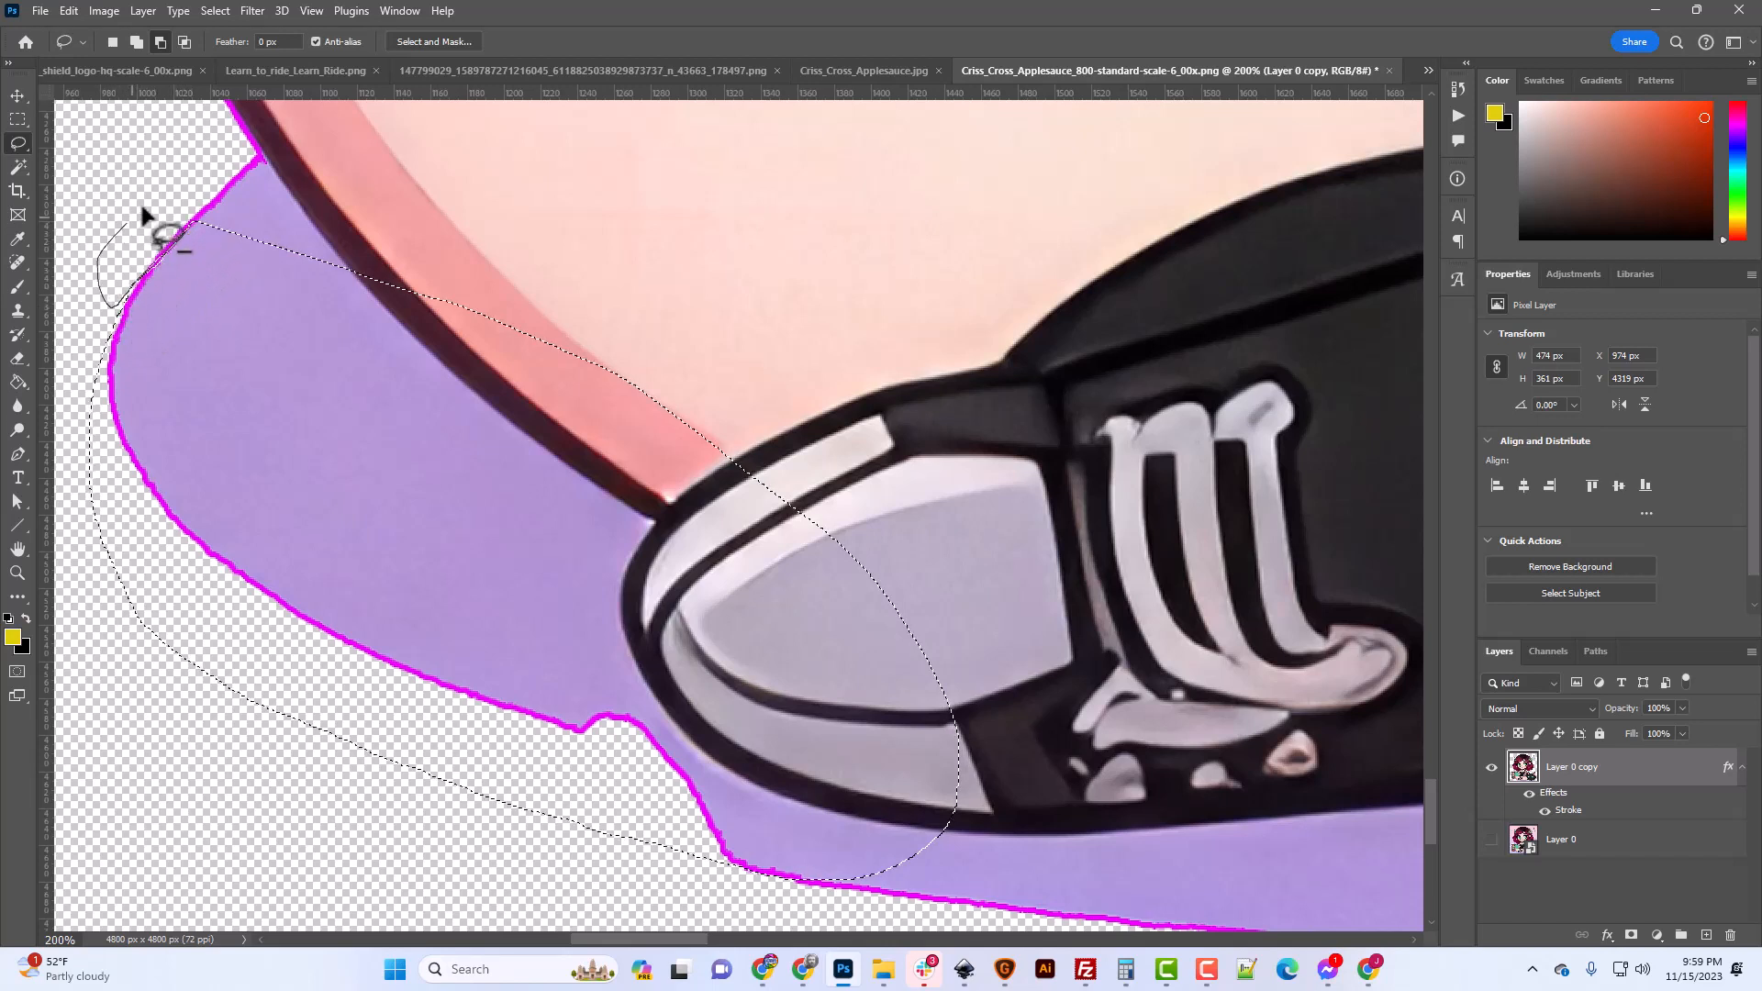
drag(143, 213, 151, 218)
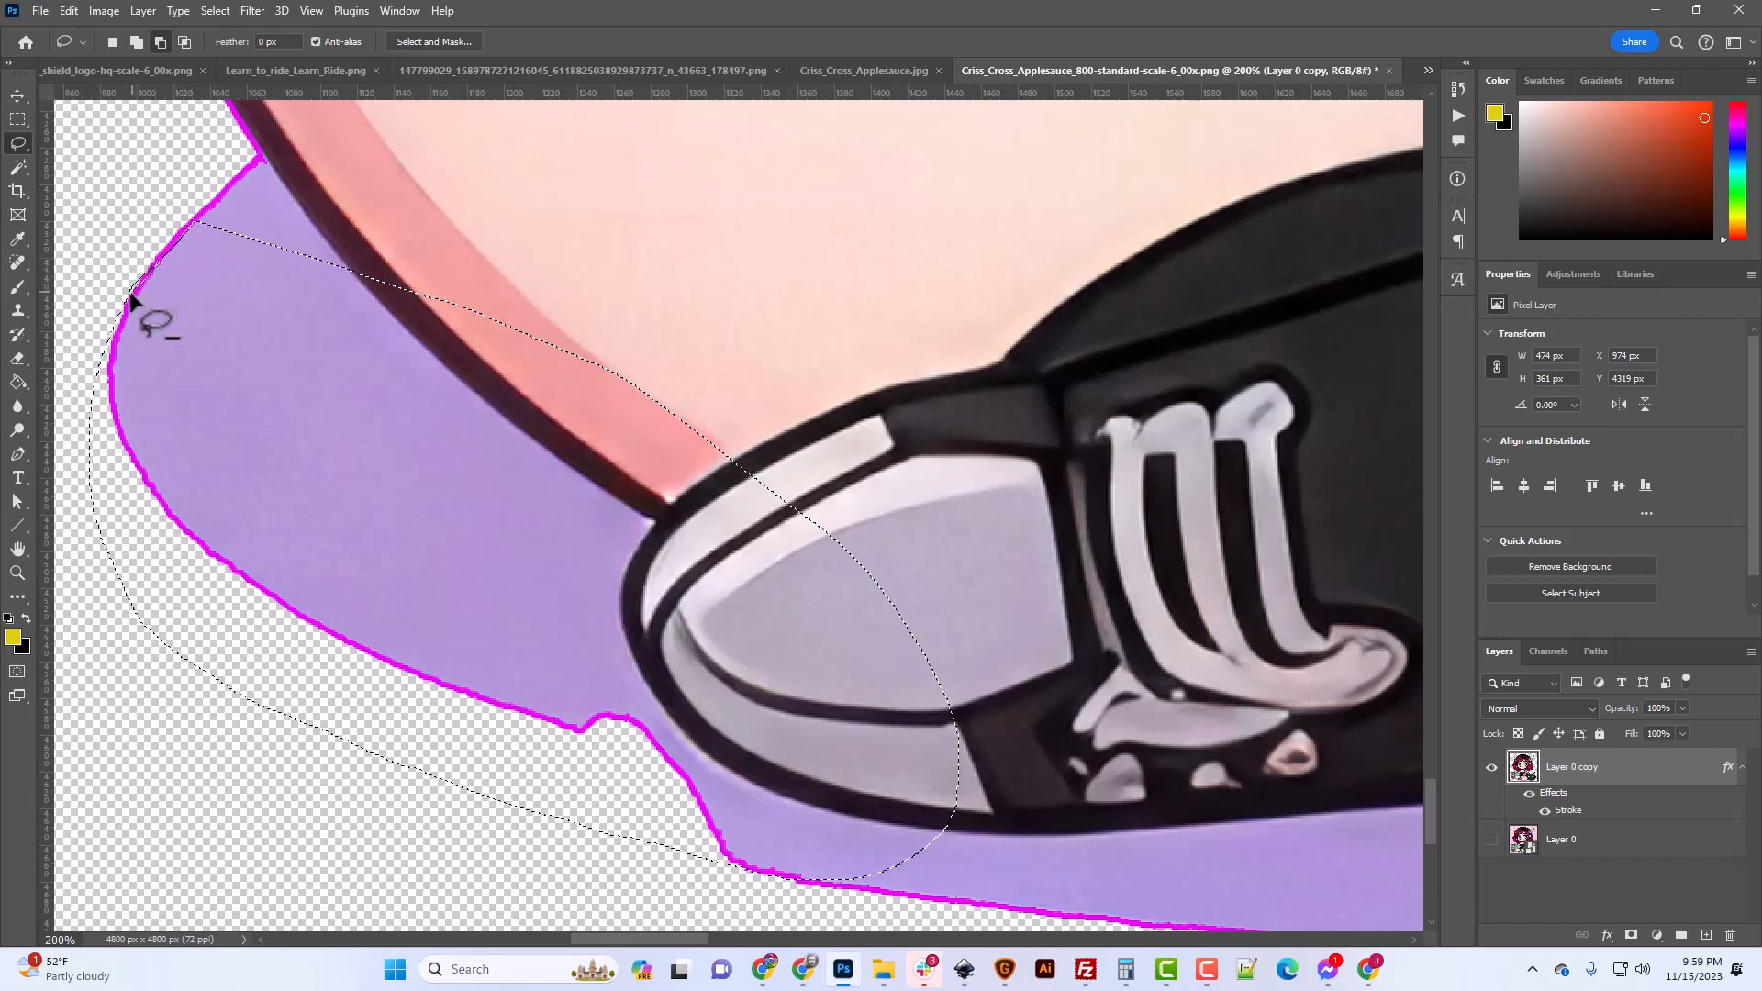
scroll(289, 398, down, 1)
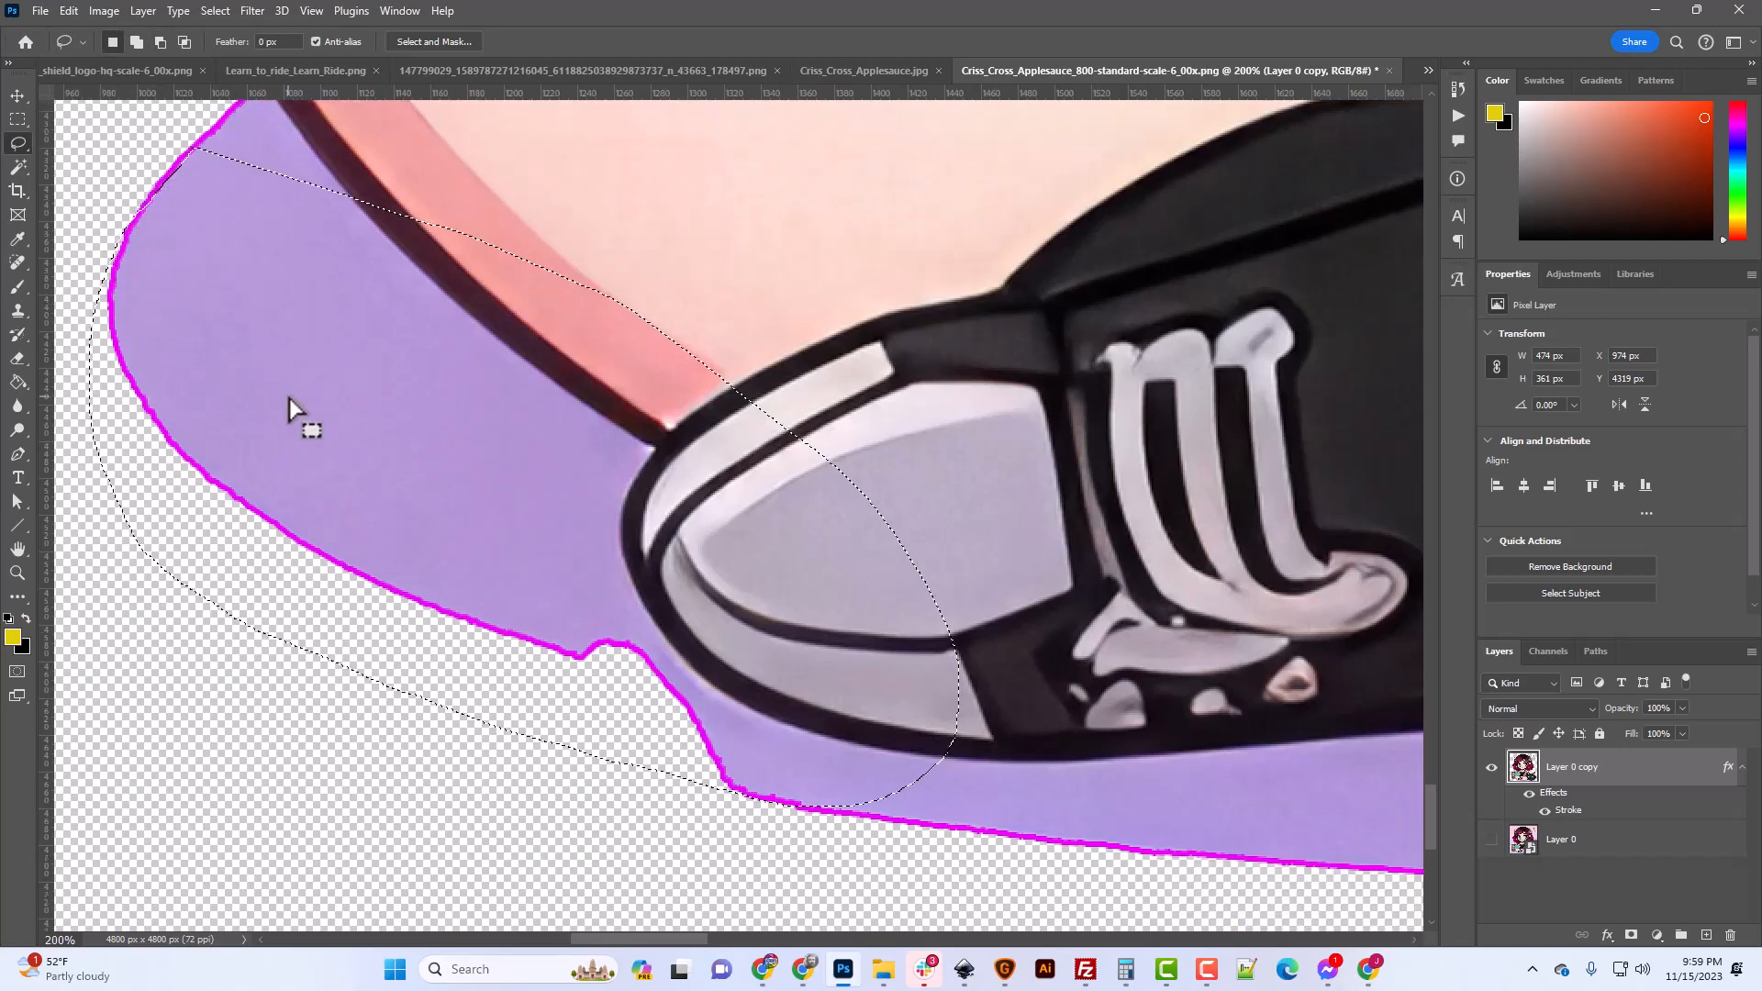
Add a rounded lasso area over the cut-off shadow end beside the cat's rear to the selection.
key(ctrl+minus)
key(ctrl+minus)
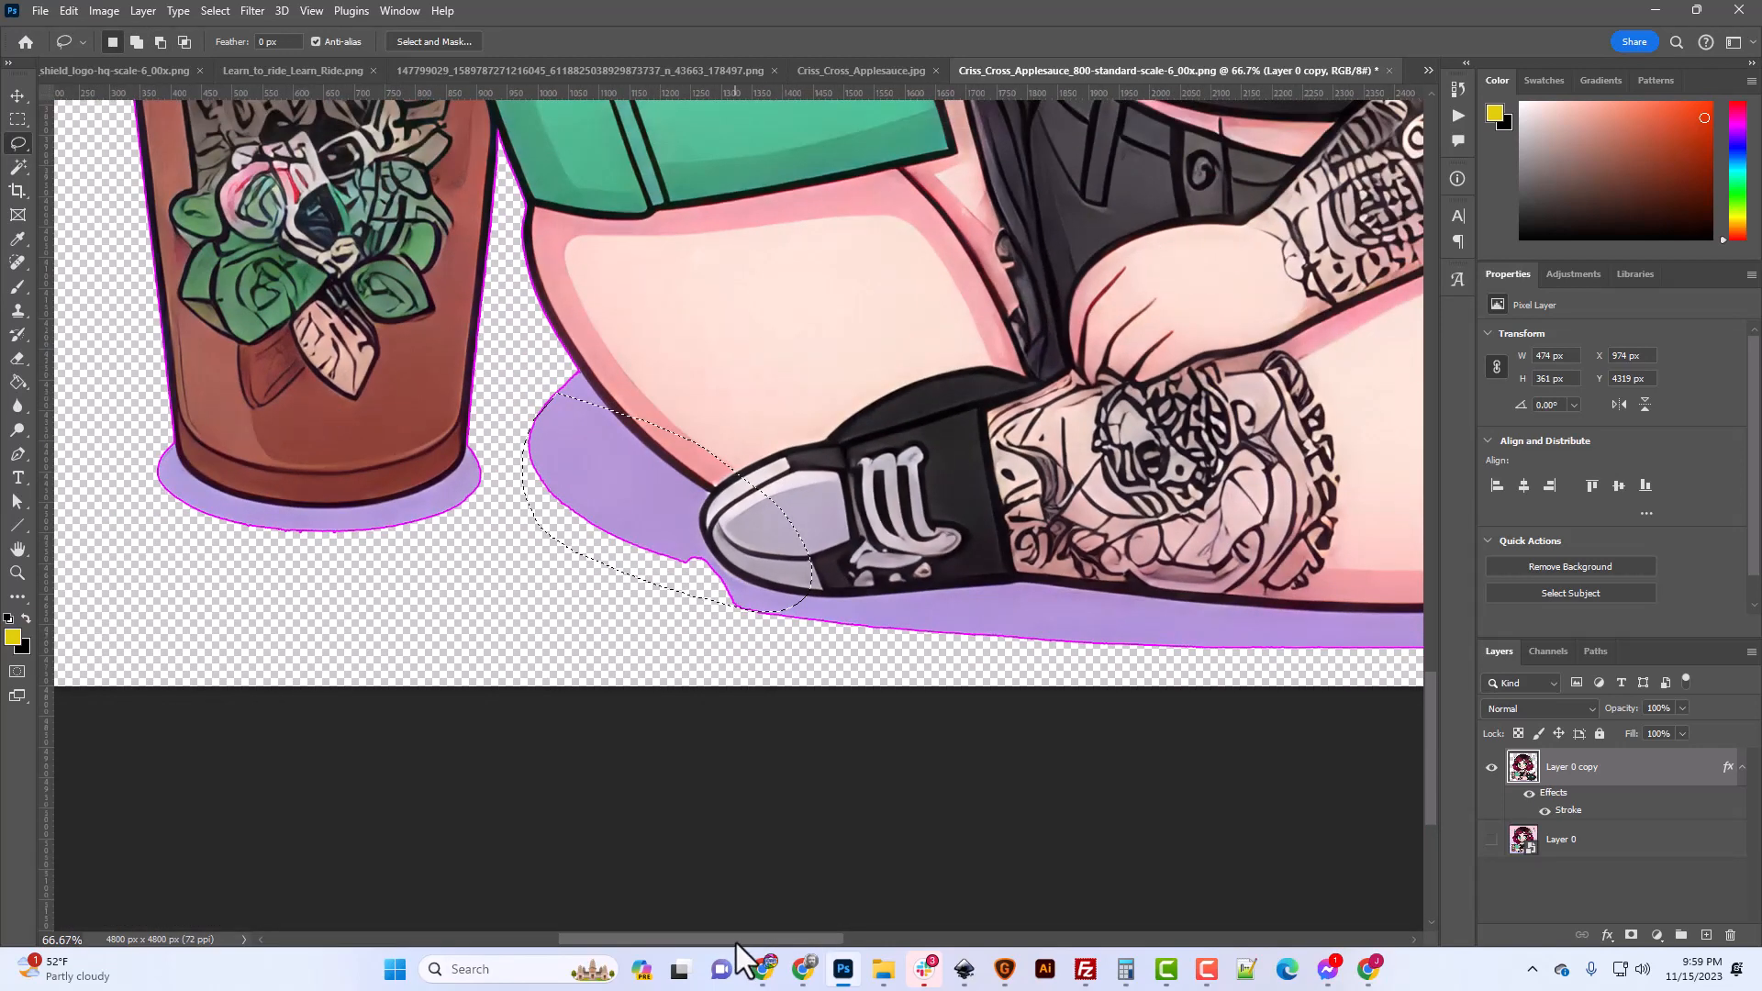
drag(737, 943, 1163, 982)
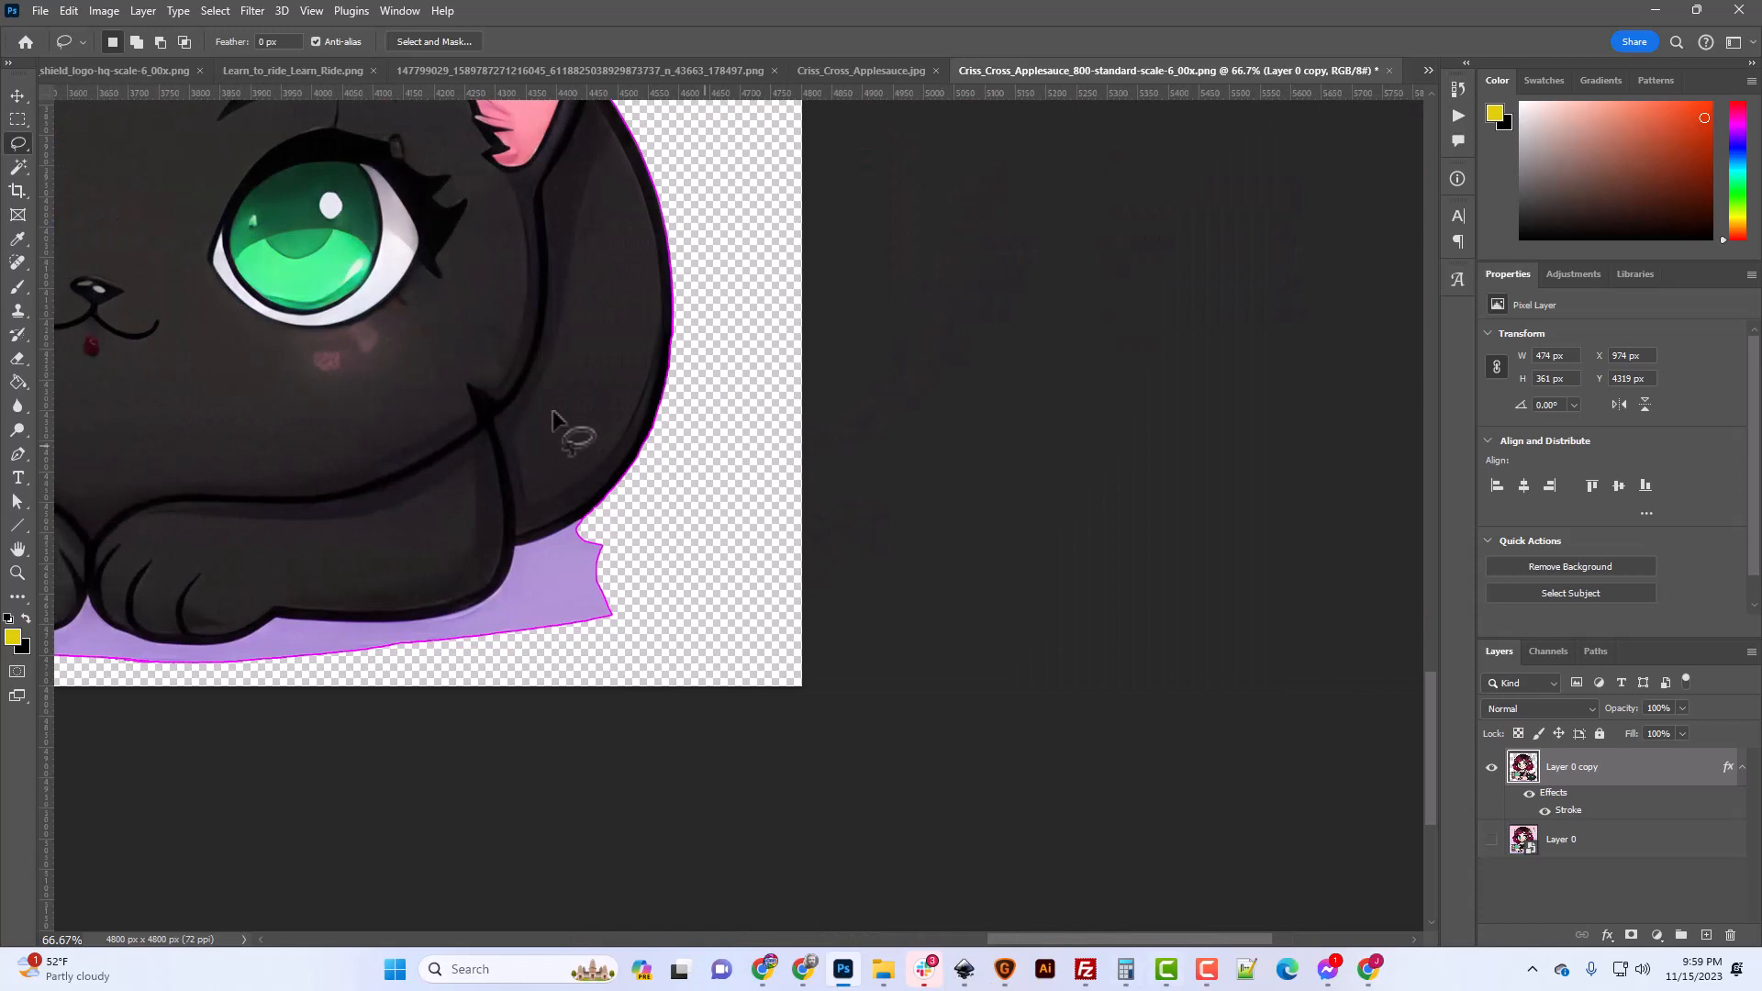
key(shift)
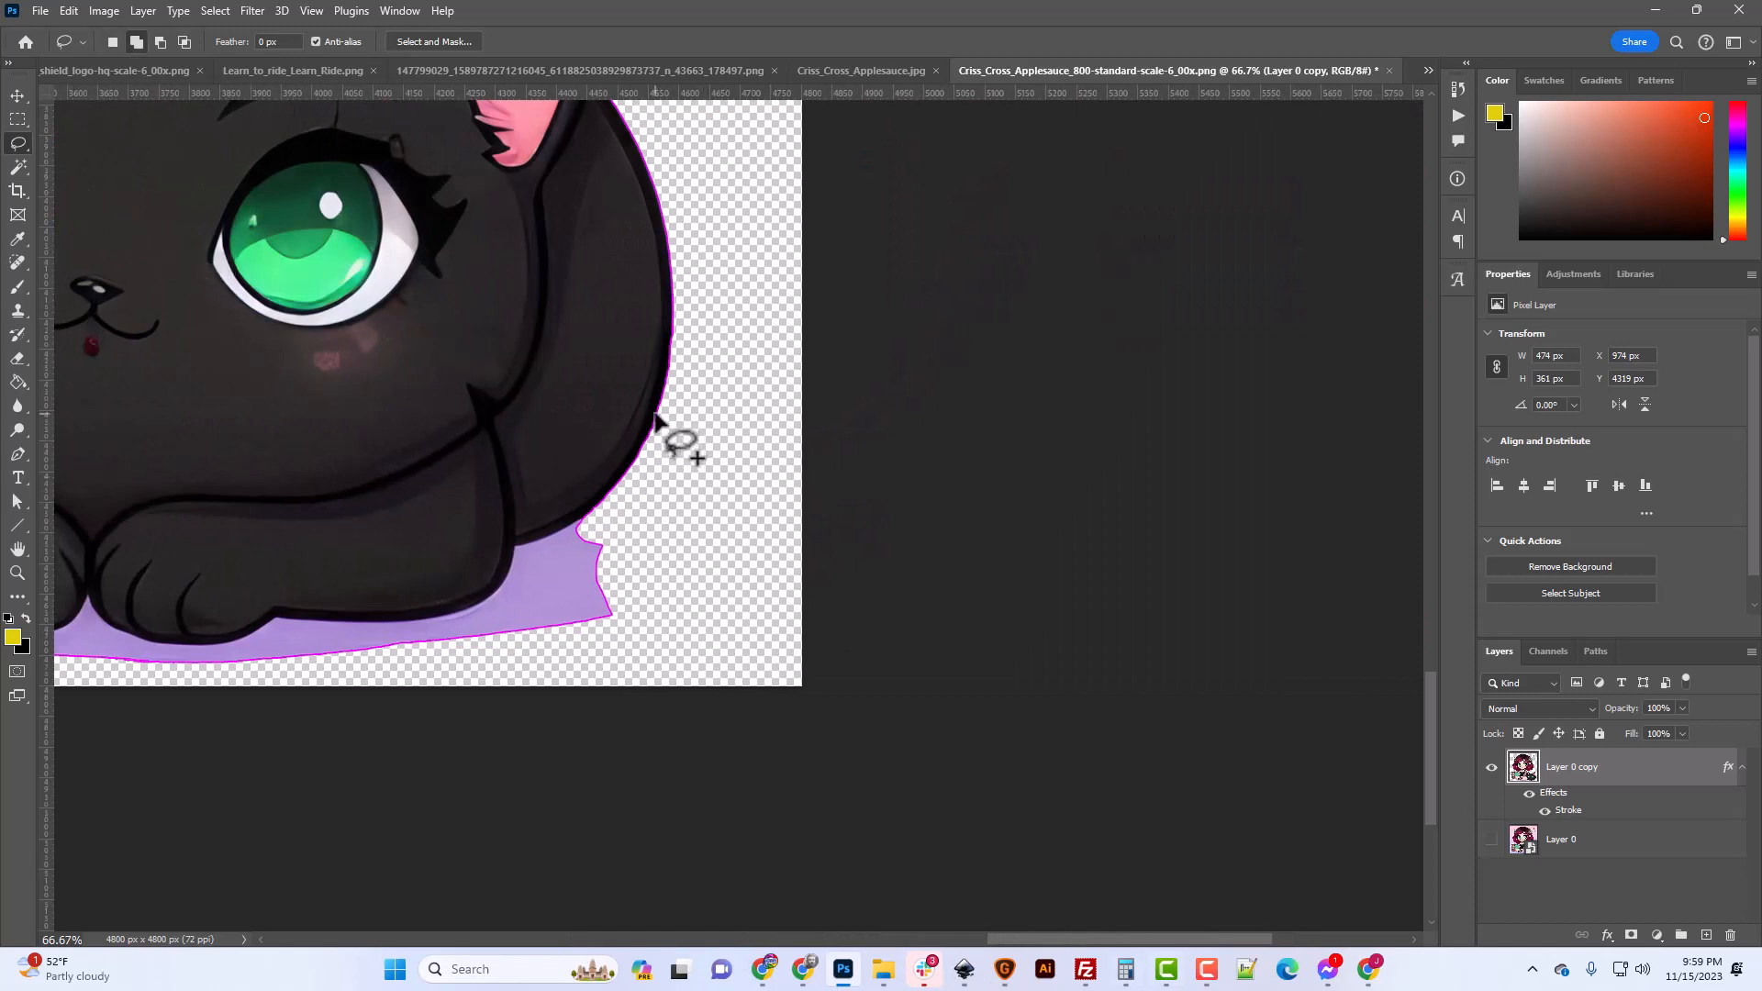
mouse_move(654, 418)
mouse_down()
mouse_move(674, 493)
mouse_move(654, 403)
mouse_up()
drag(694, 465, 704, 527)
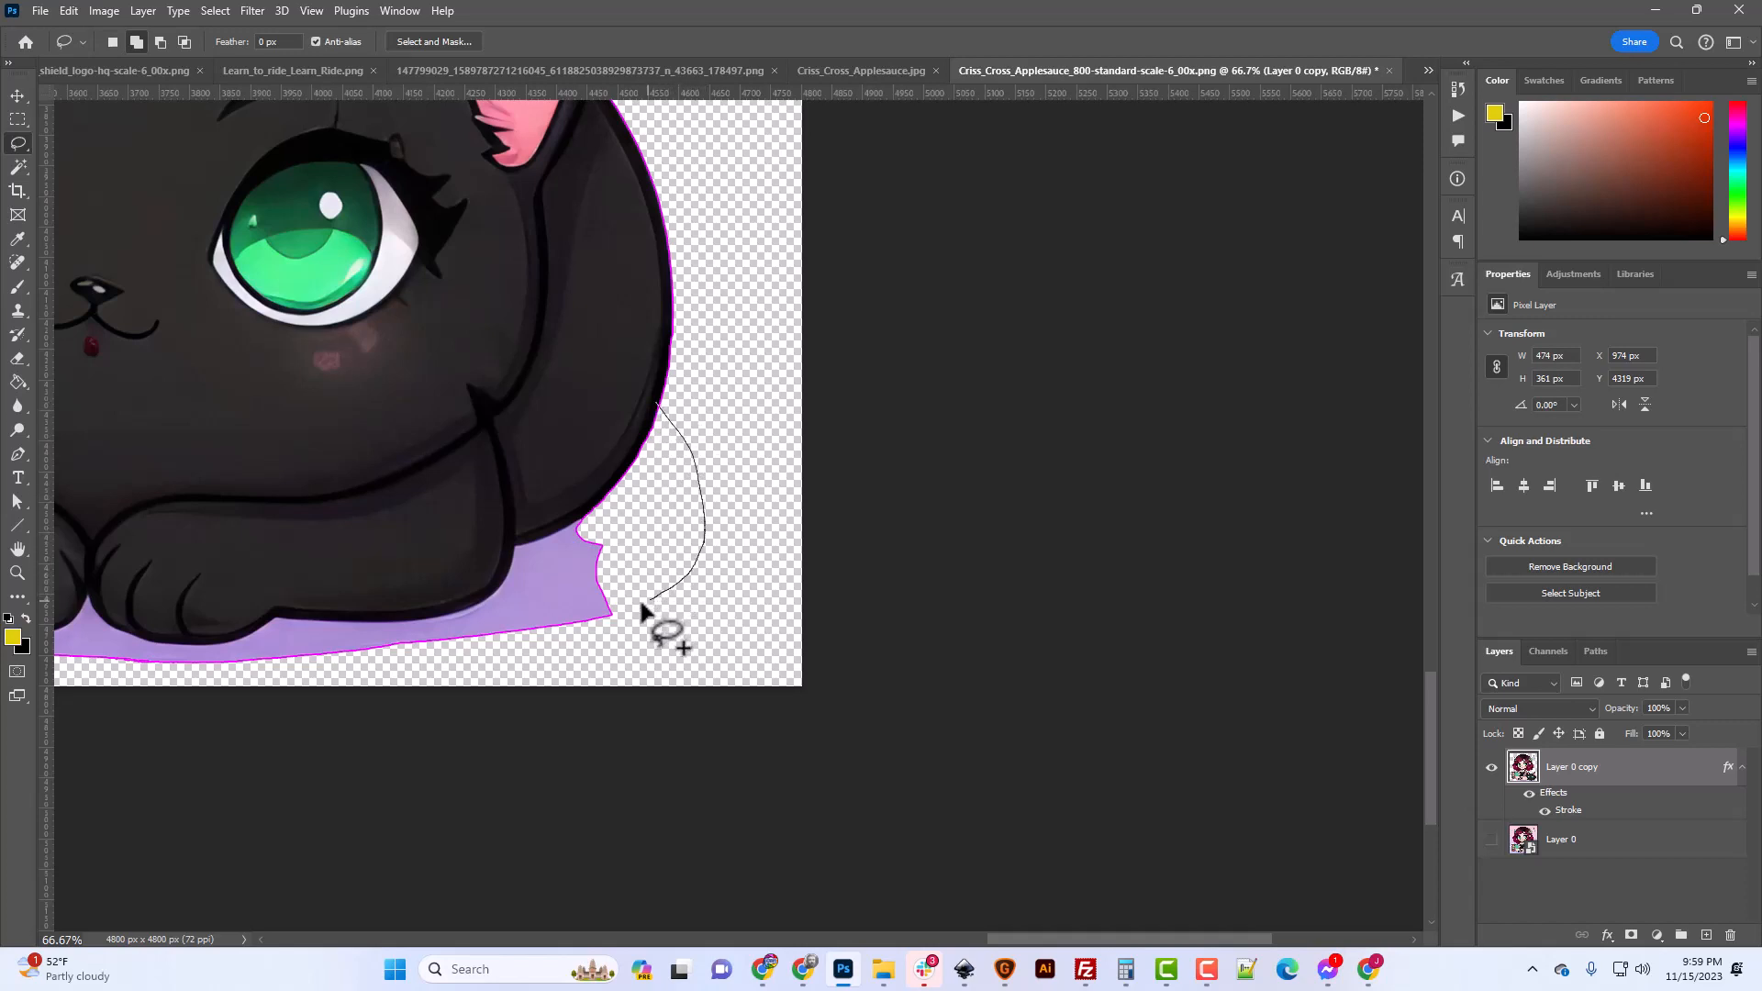
mouse_move(640, 603)
mouse_down()
mouse_move(573, 603)
mouse_move(540, 516)
mouse_move(611, 426)
mouse_up()
Create a new empty layer between Layer 0 and Layer 0 copy.
key(ctrl+minus)
key(ctrl+minus)
key(ctrl+minus)
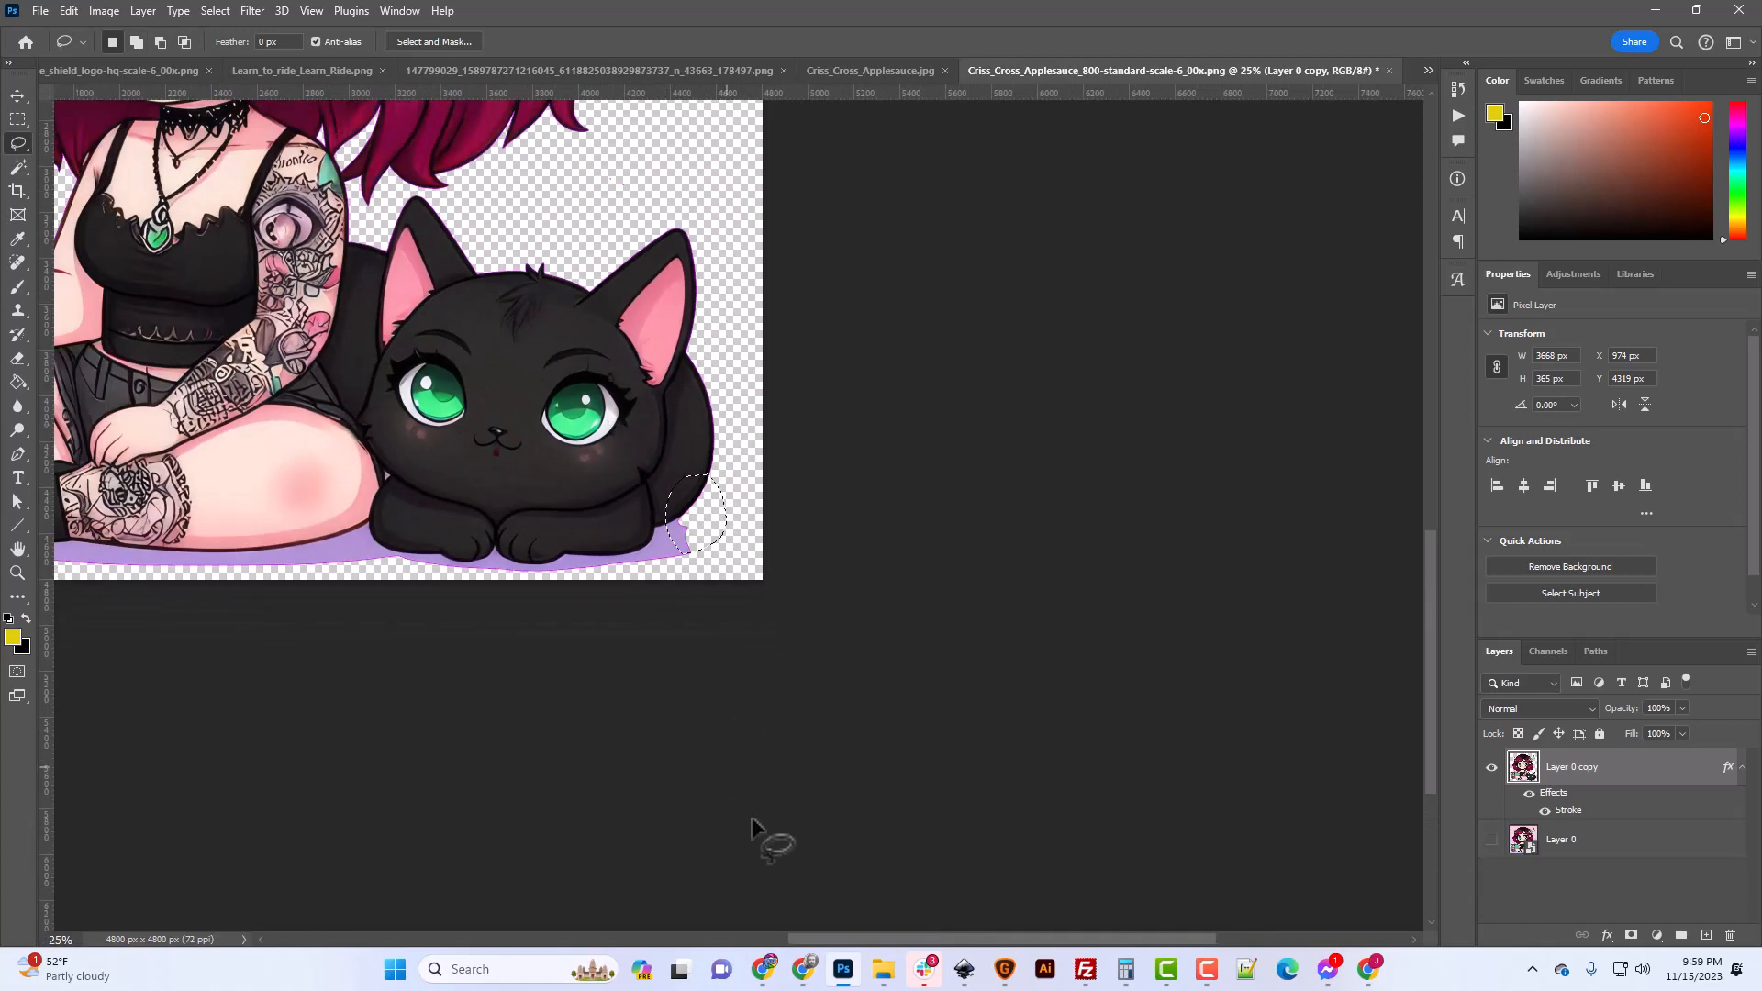
drag(873, 923, 787, 930)
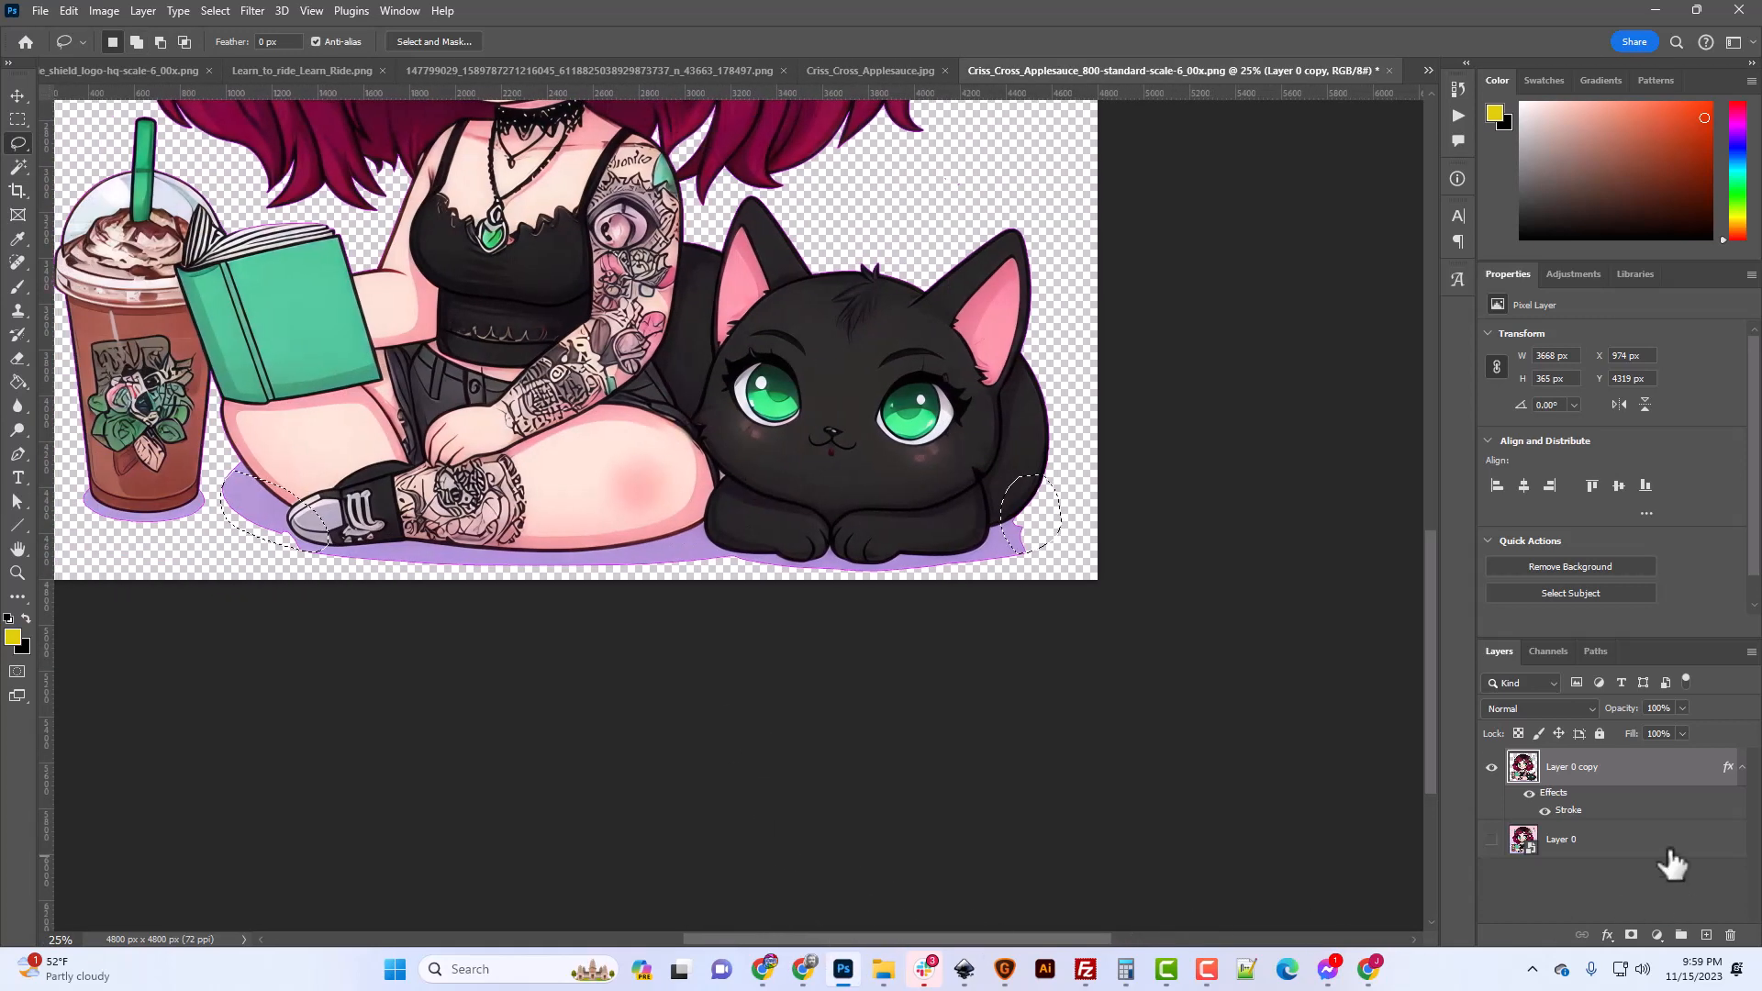
click(1581, 853)
key(ctrl+shift+n)
key(Return)
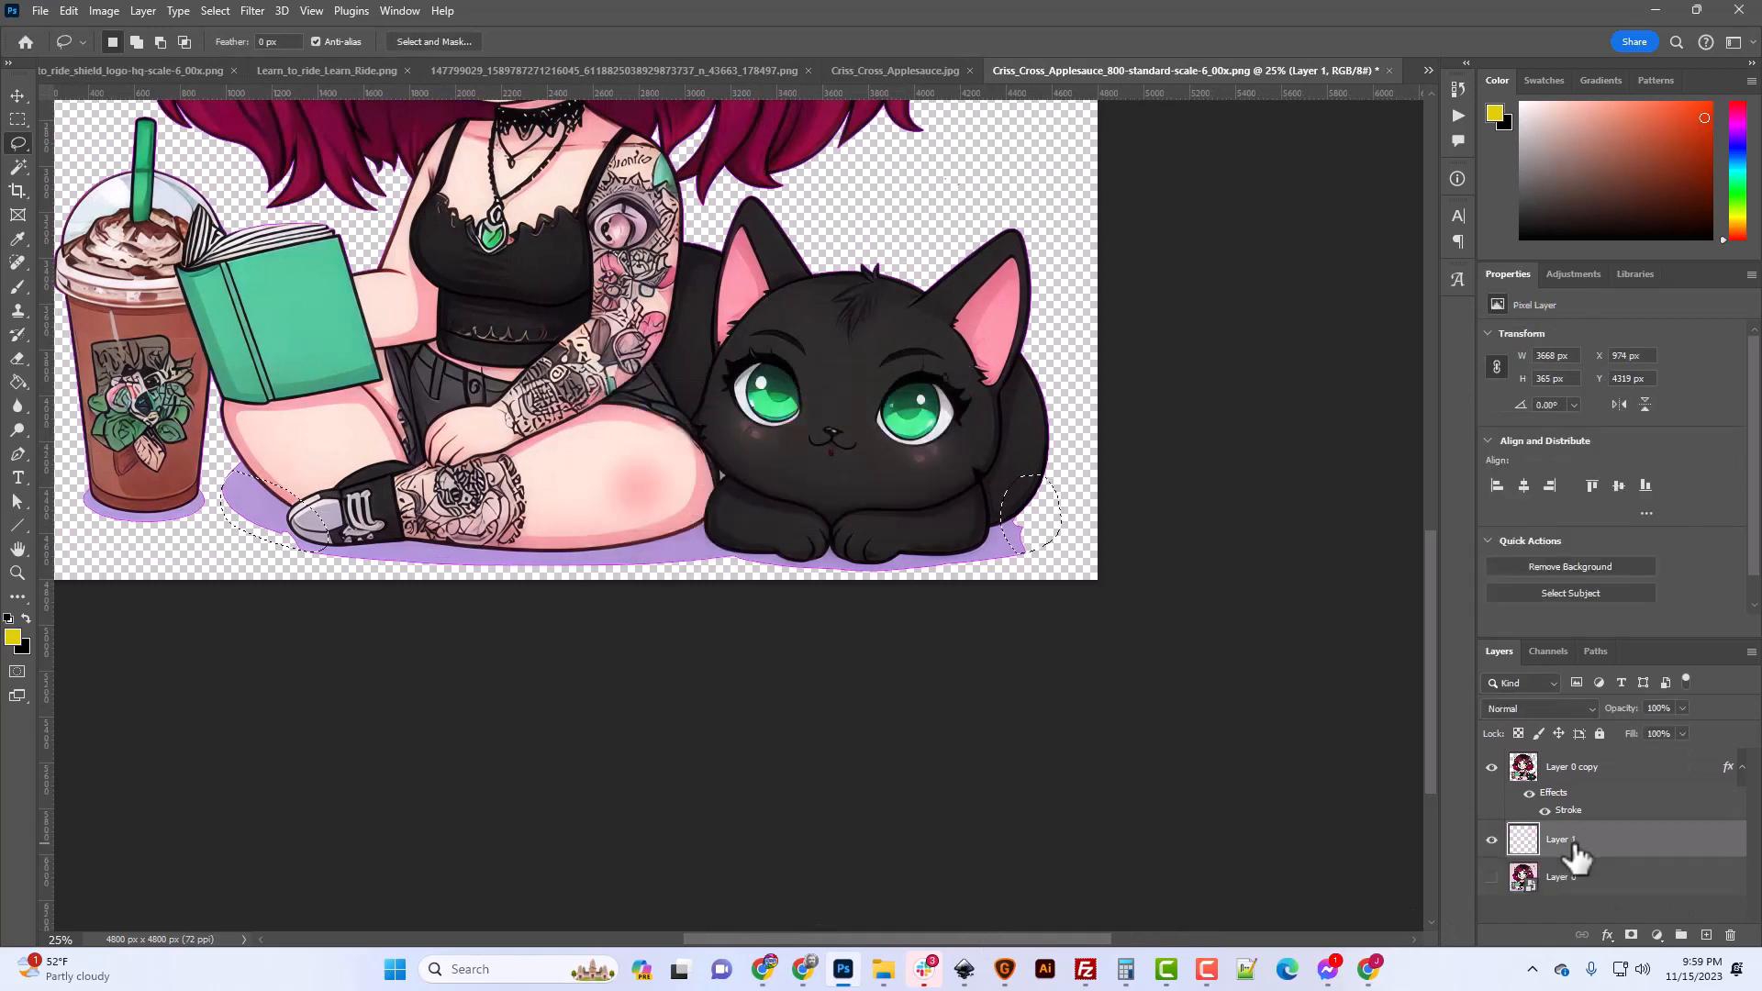
Fill both selected areas on the new layer with the shadow's purple, sampled from the artwork, using the Paint Bucket.
scroll(1175, 431, down, 1)
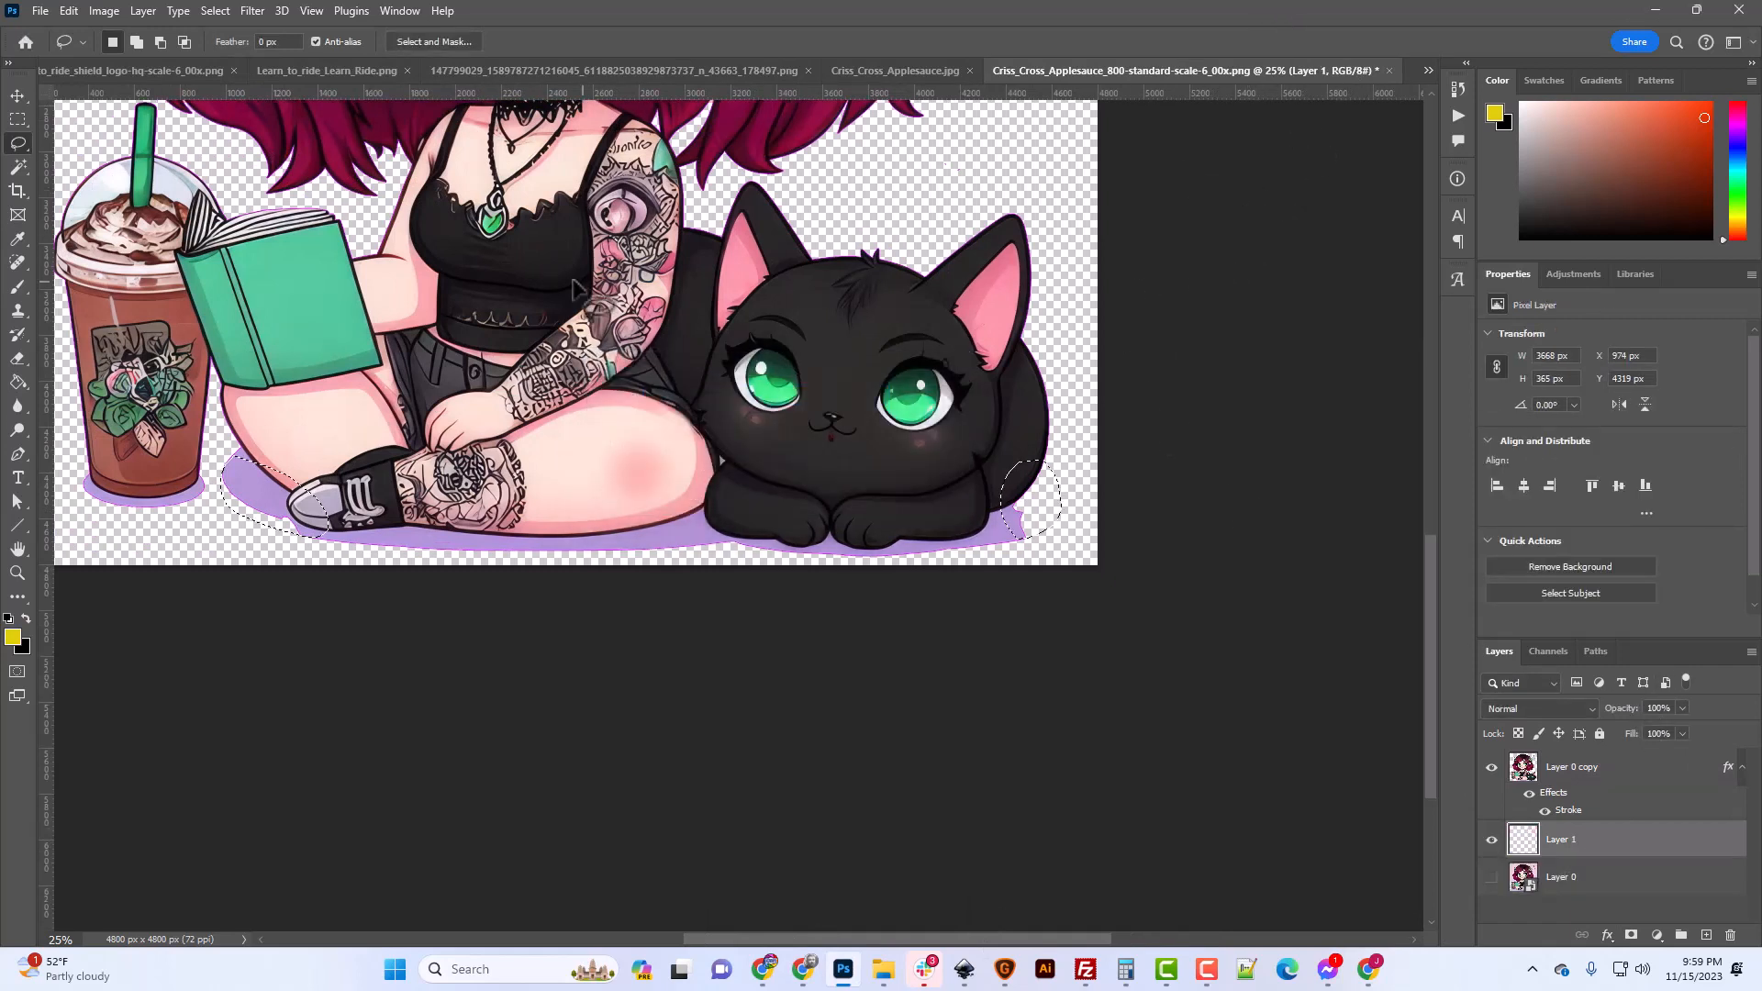
click(22, 383)
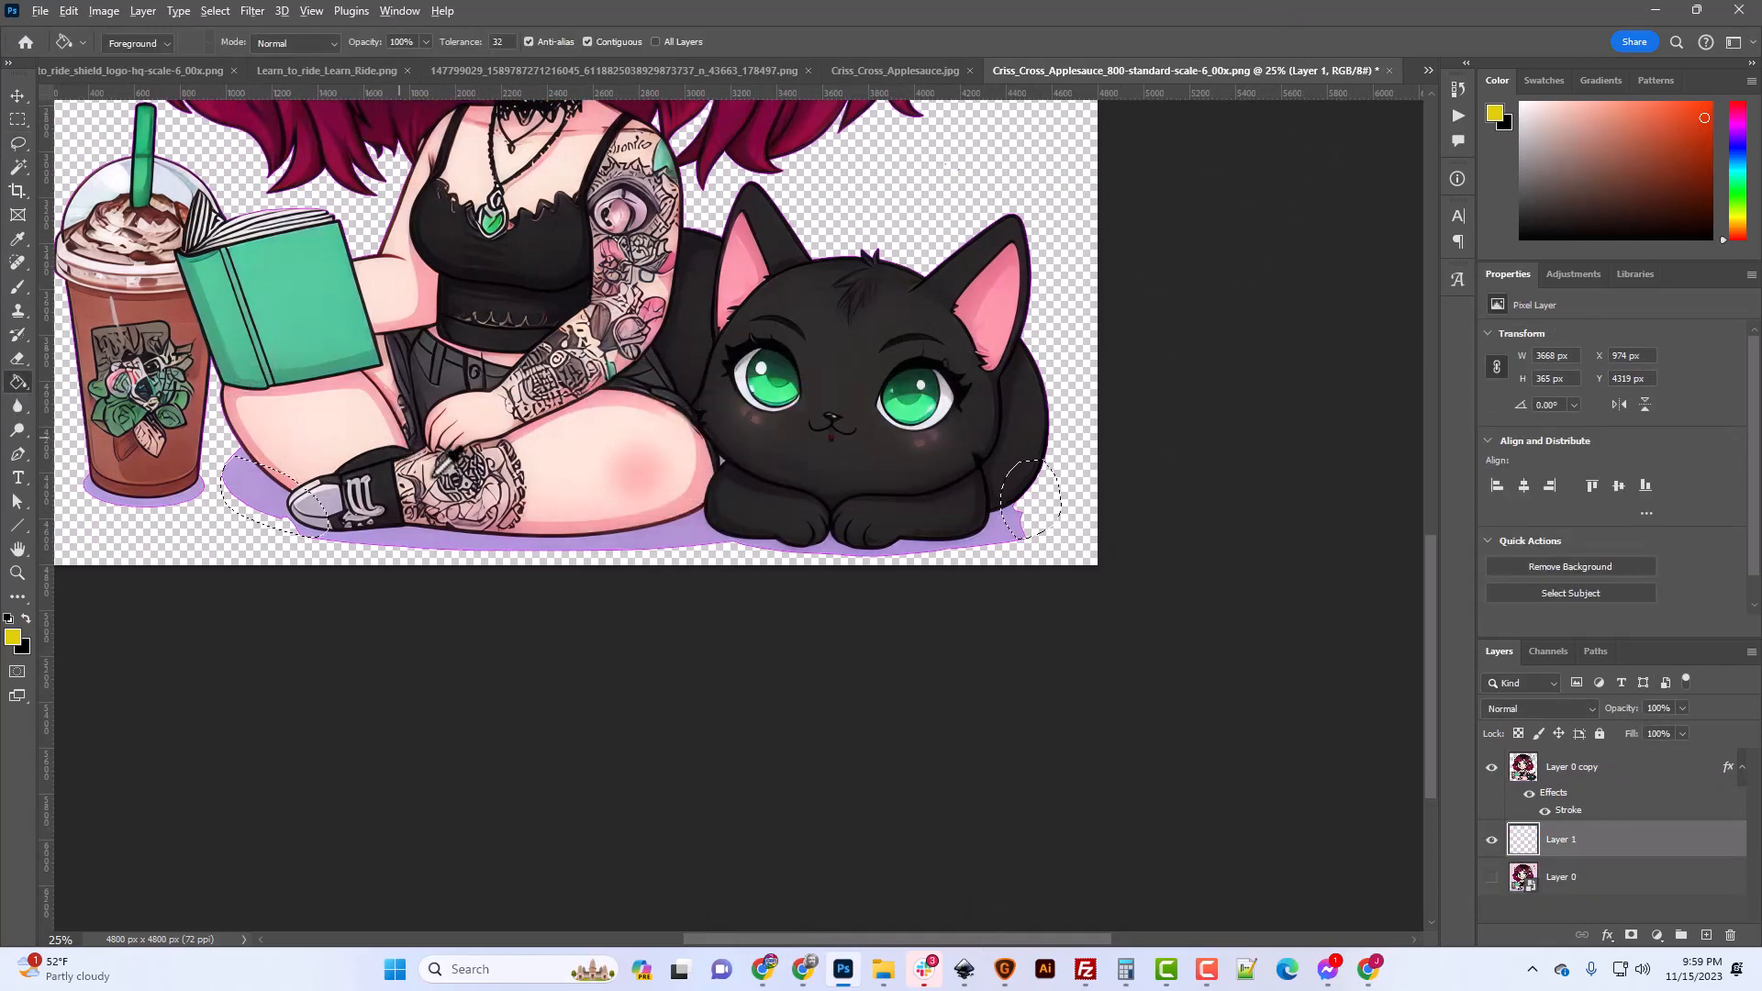
click(1039, 523)
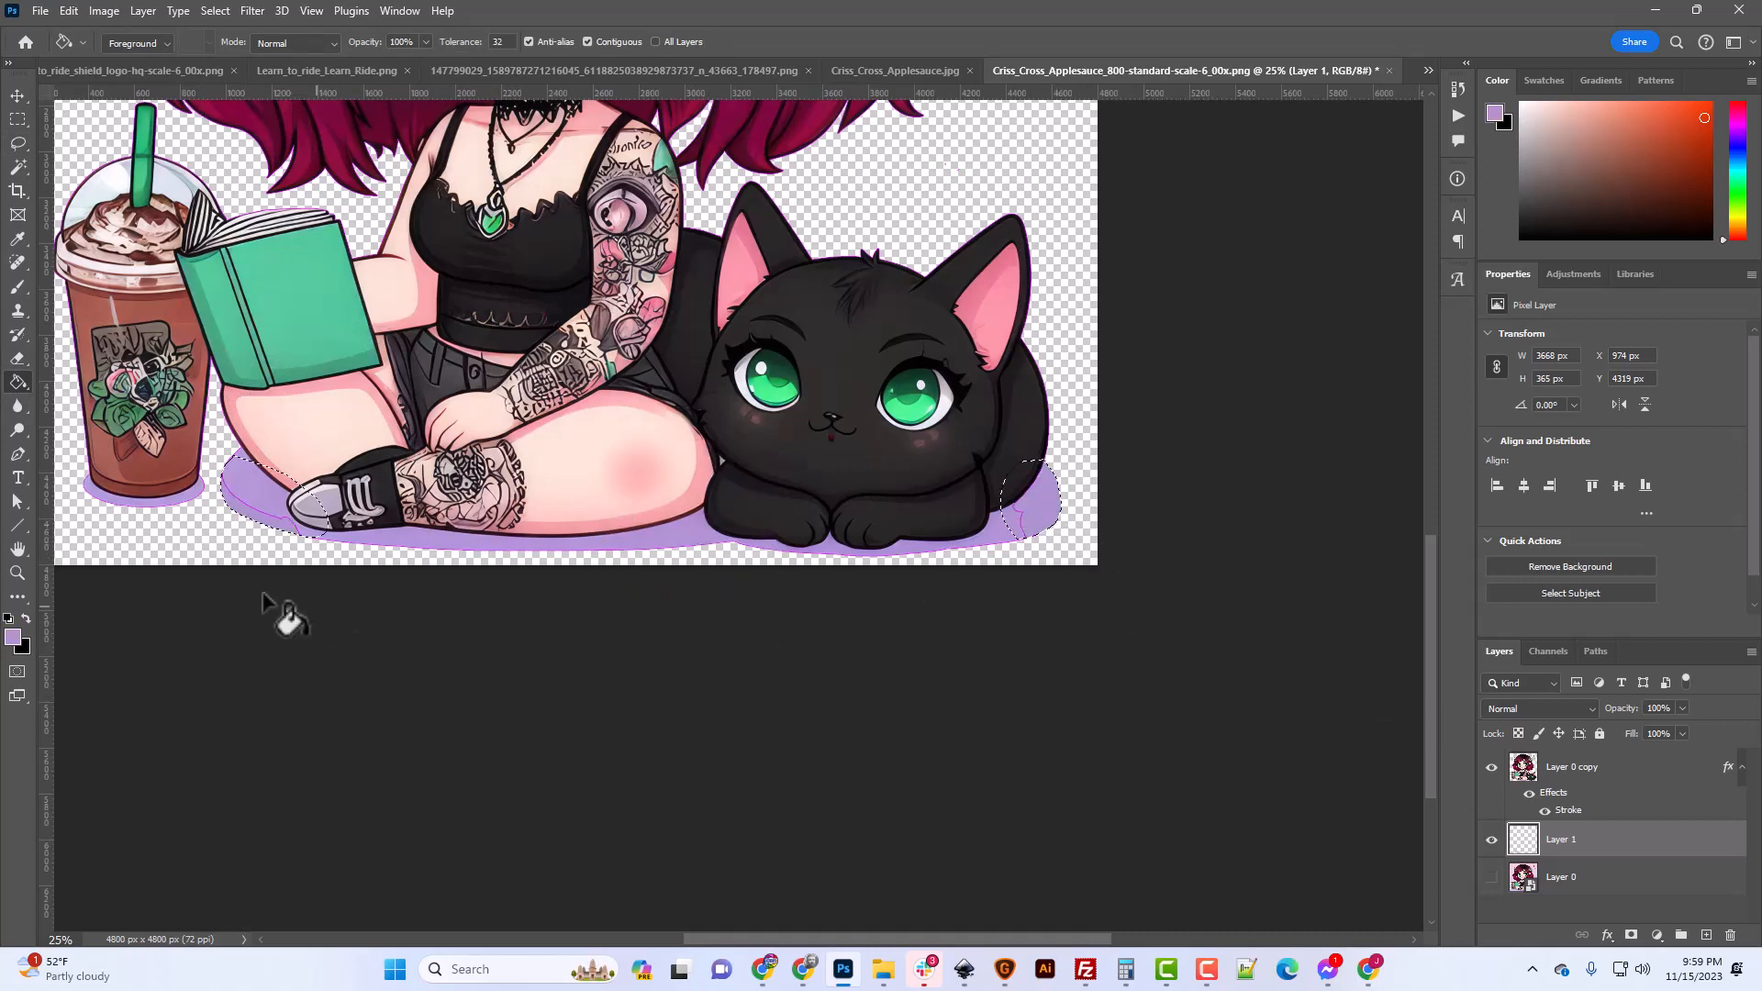
Hide the Stroke effect on Layer 0 copy and inspect the filled shadow beside the cat's rear up close.
click(1545, 809)
scroll(1155, 702, down, 1)
scroll(1154, 702, up, 2)
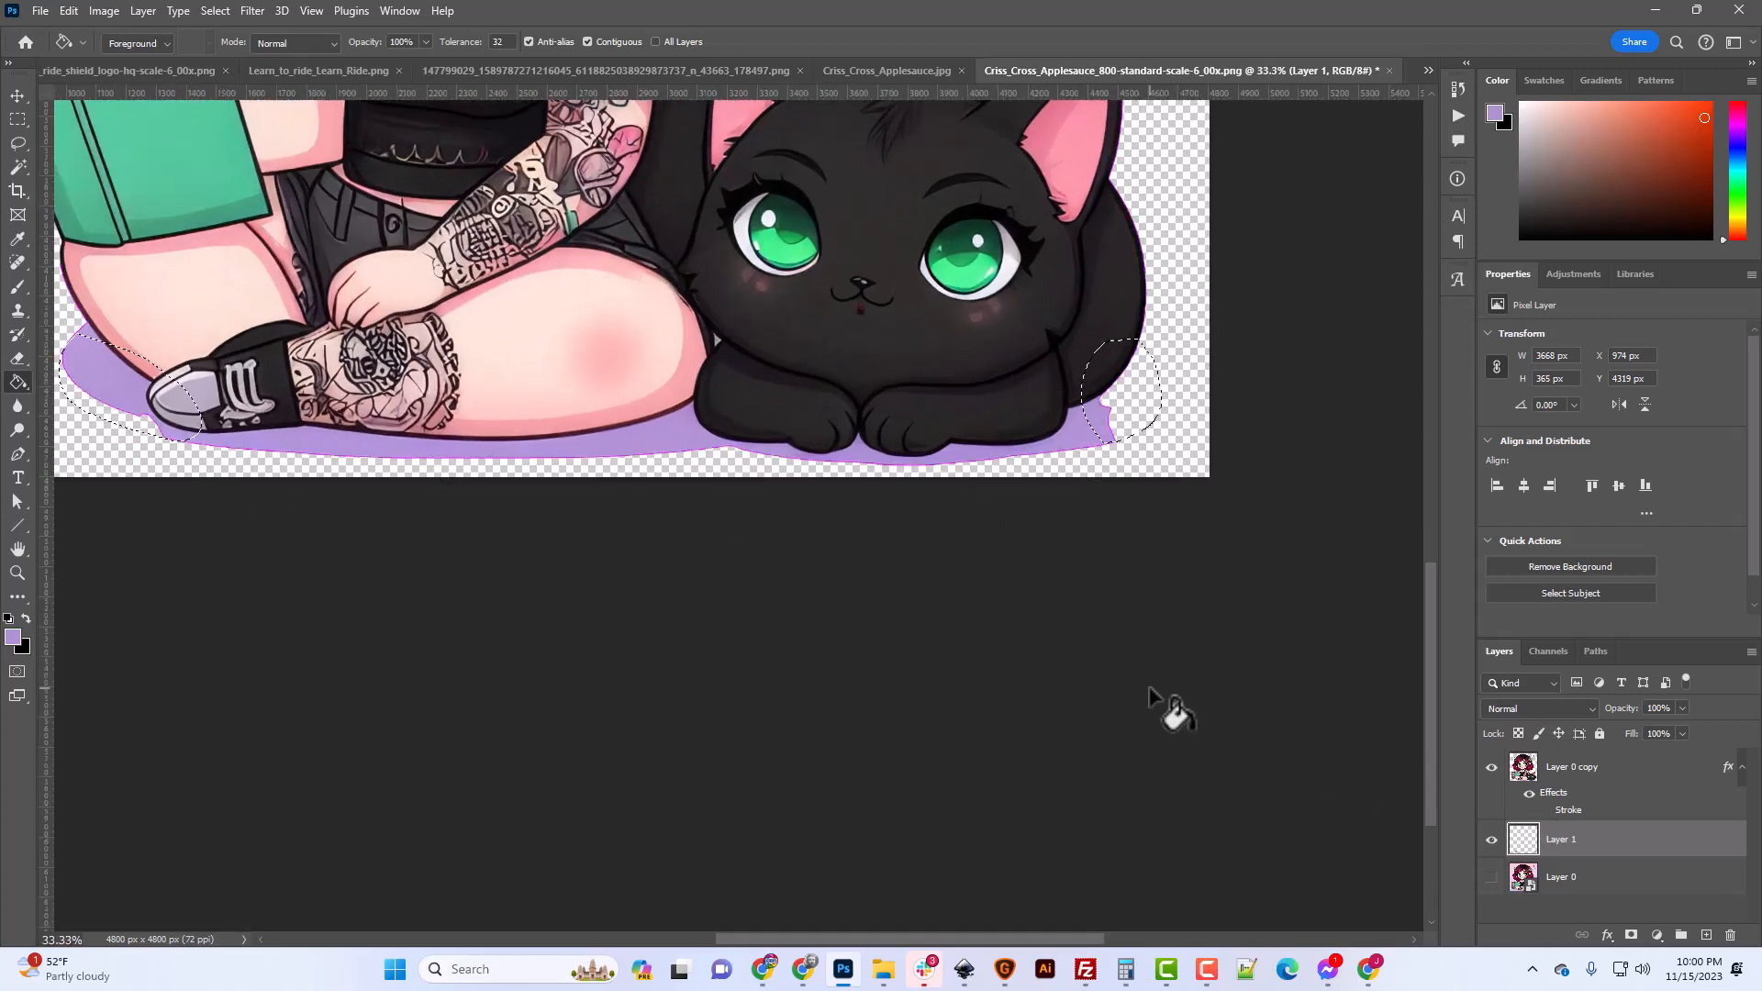
drag(1028, 933, 1134, 928)
scroll(1165, 883, up, 1)
scroll(1159, 872, up, 2)
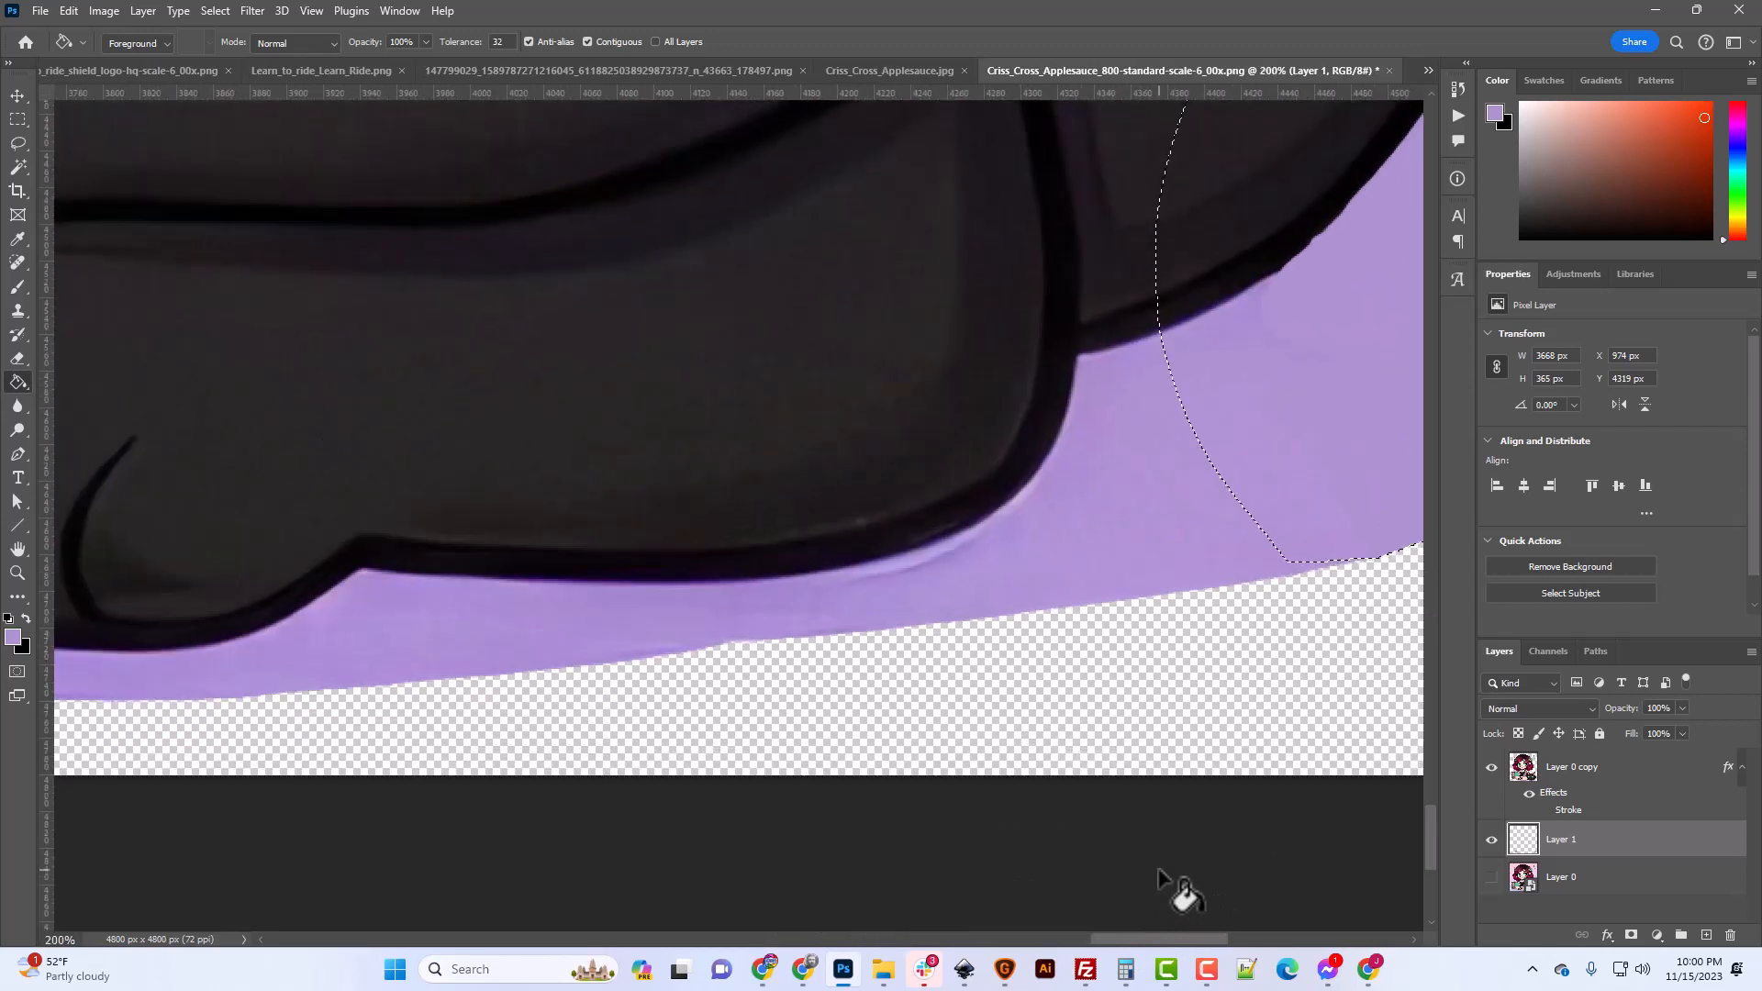
scroll(1181, 755, up, 1)
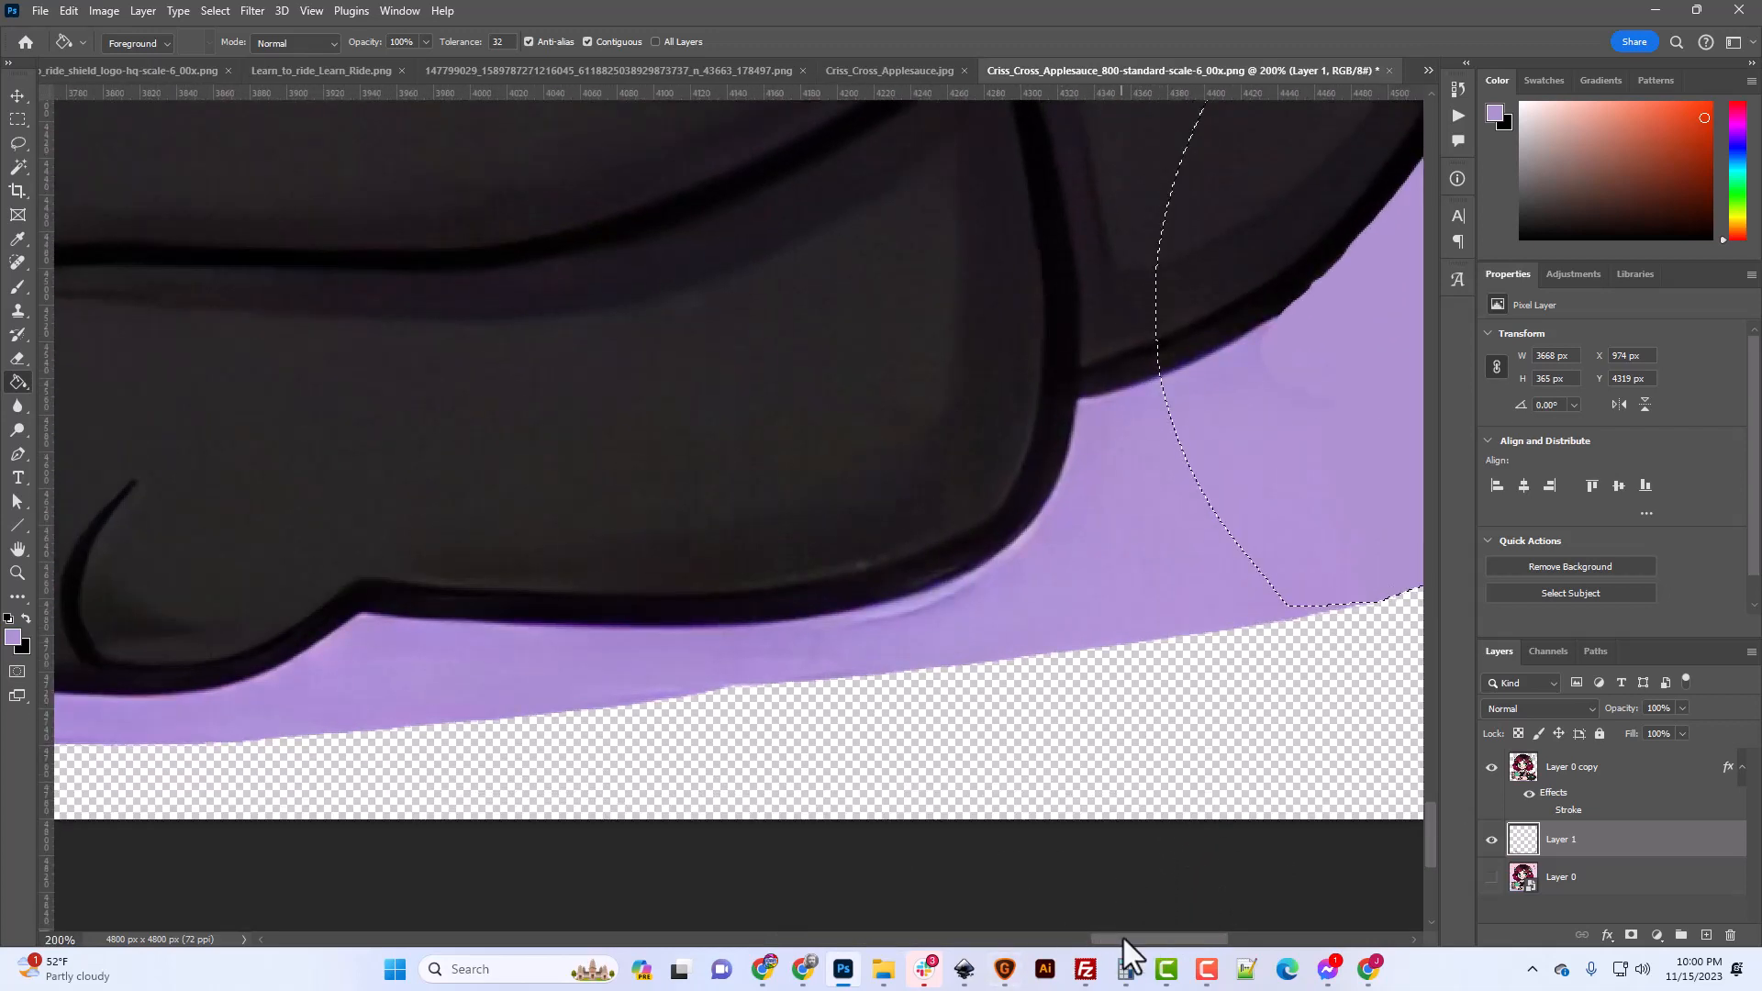
drag(1122, 934, 1196, 936)
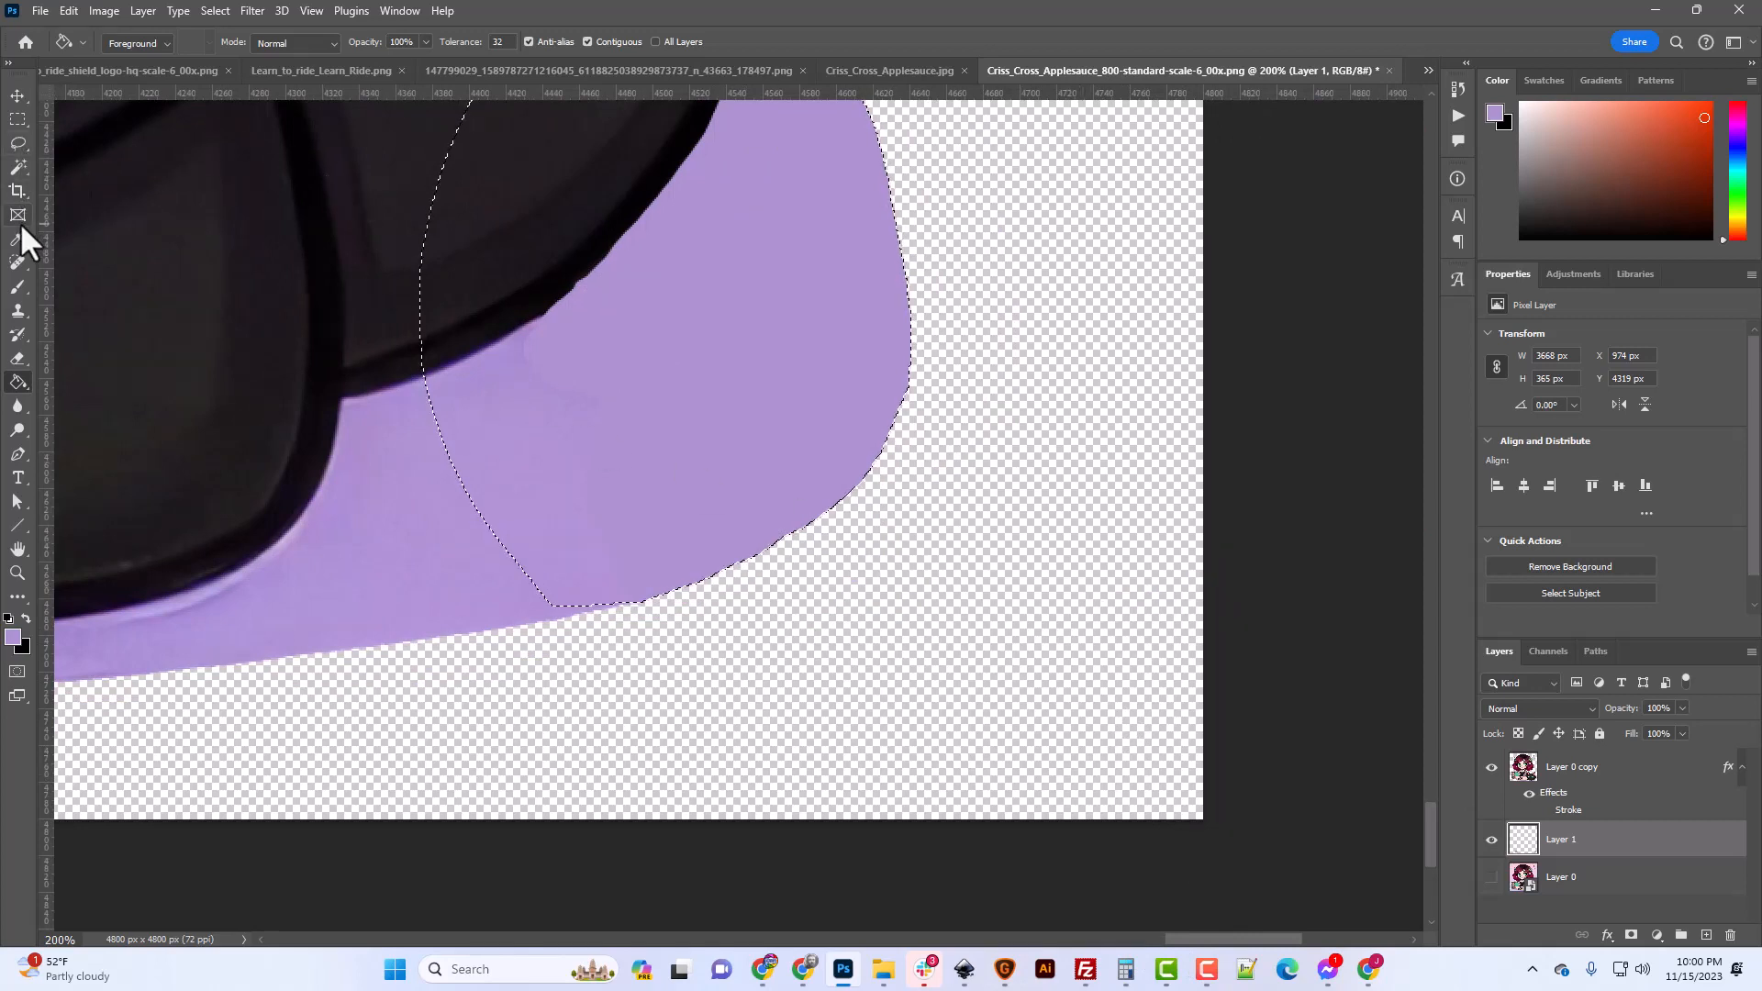
Prepare the Brush tool on Layer 0 copy with its hardness set to 50%.
click(17, 286)
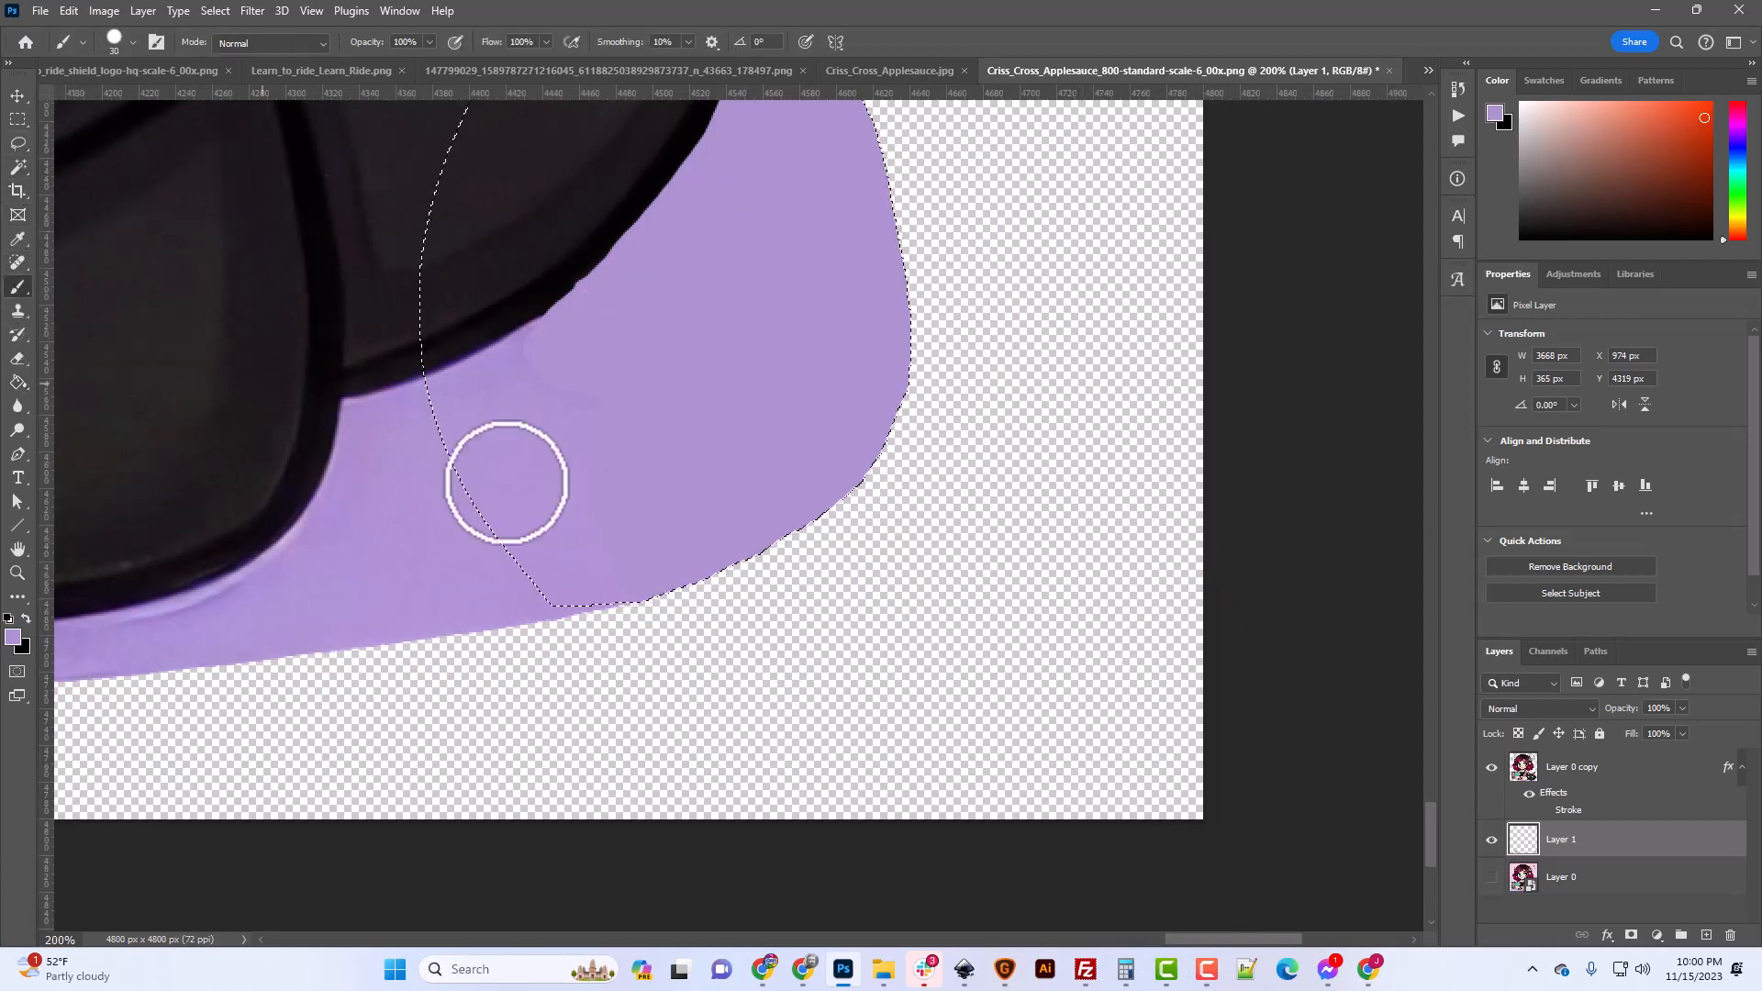
click(1585, 776)
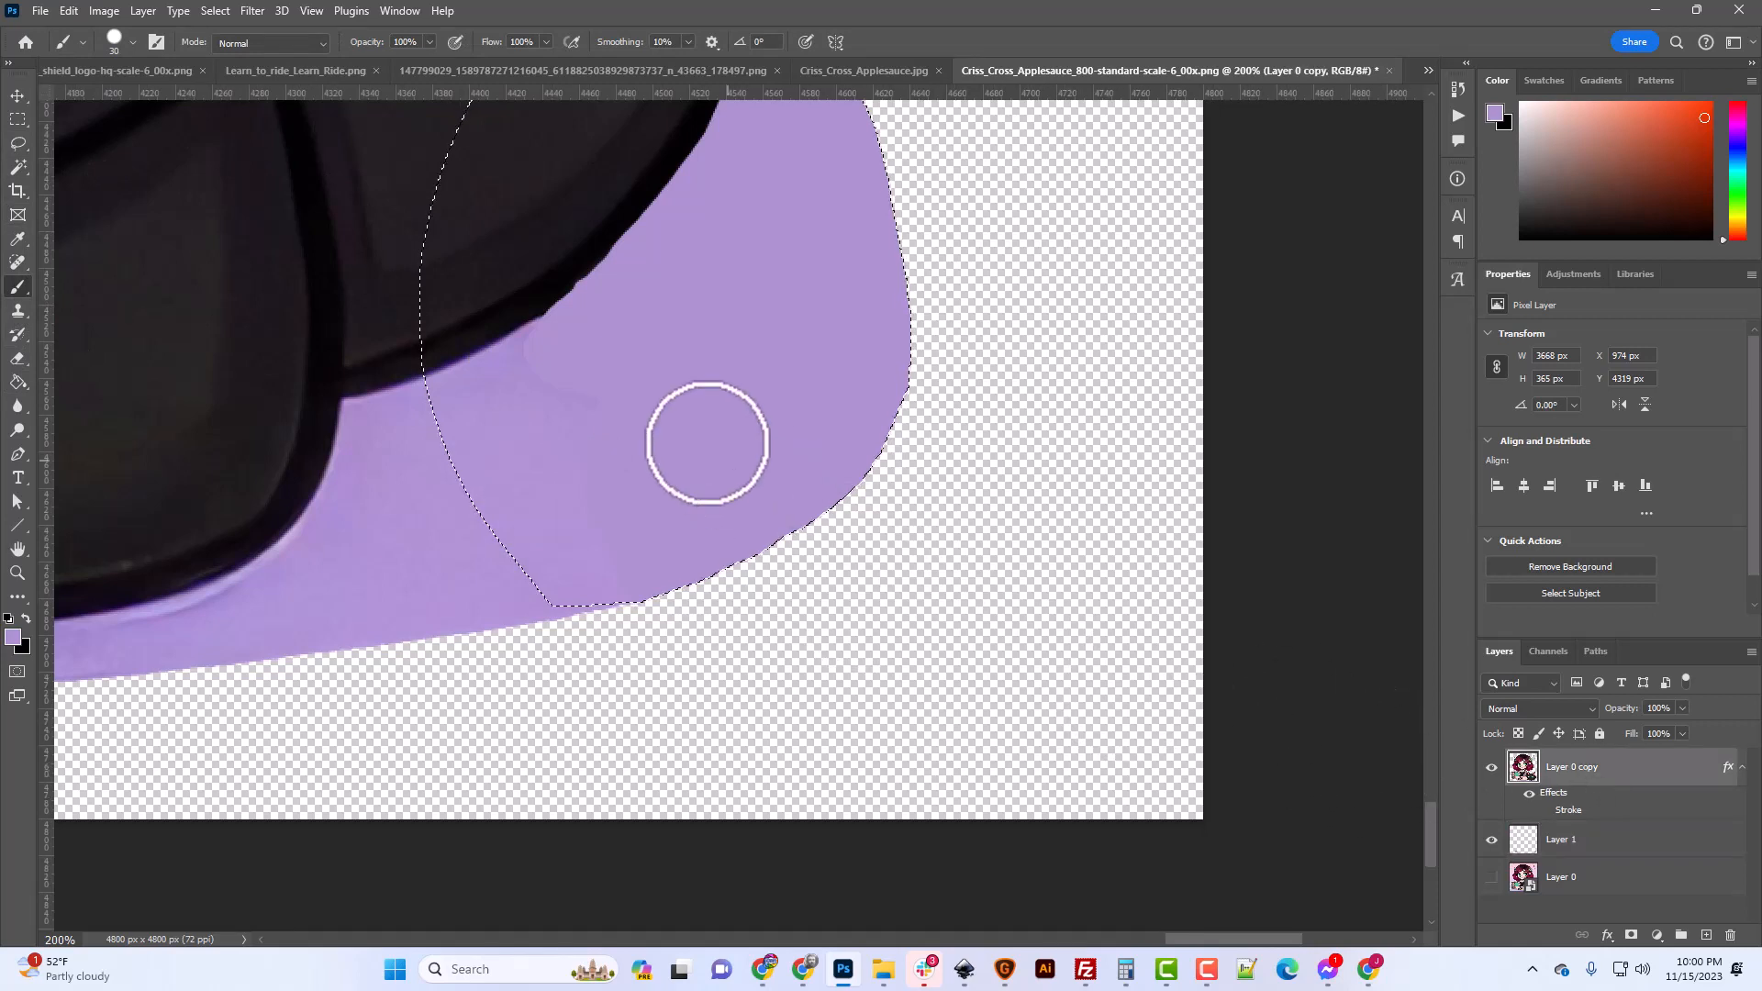
click(134, 43)
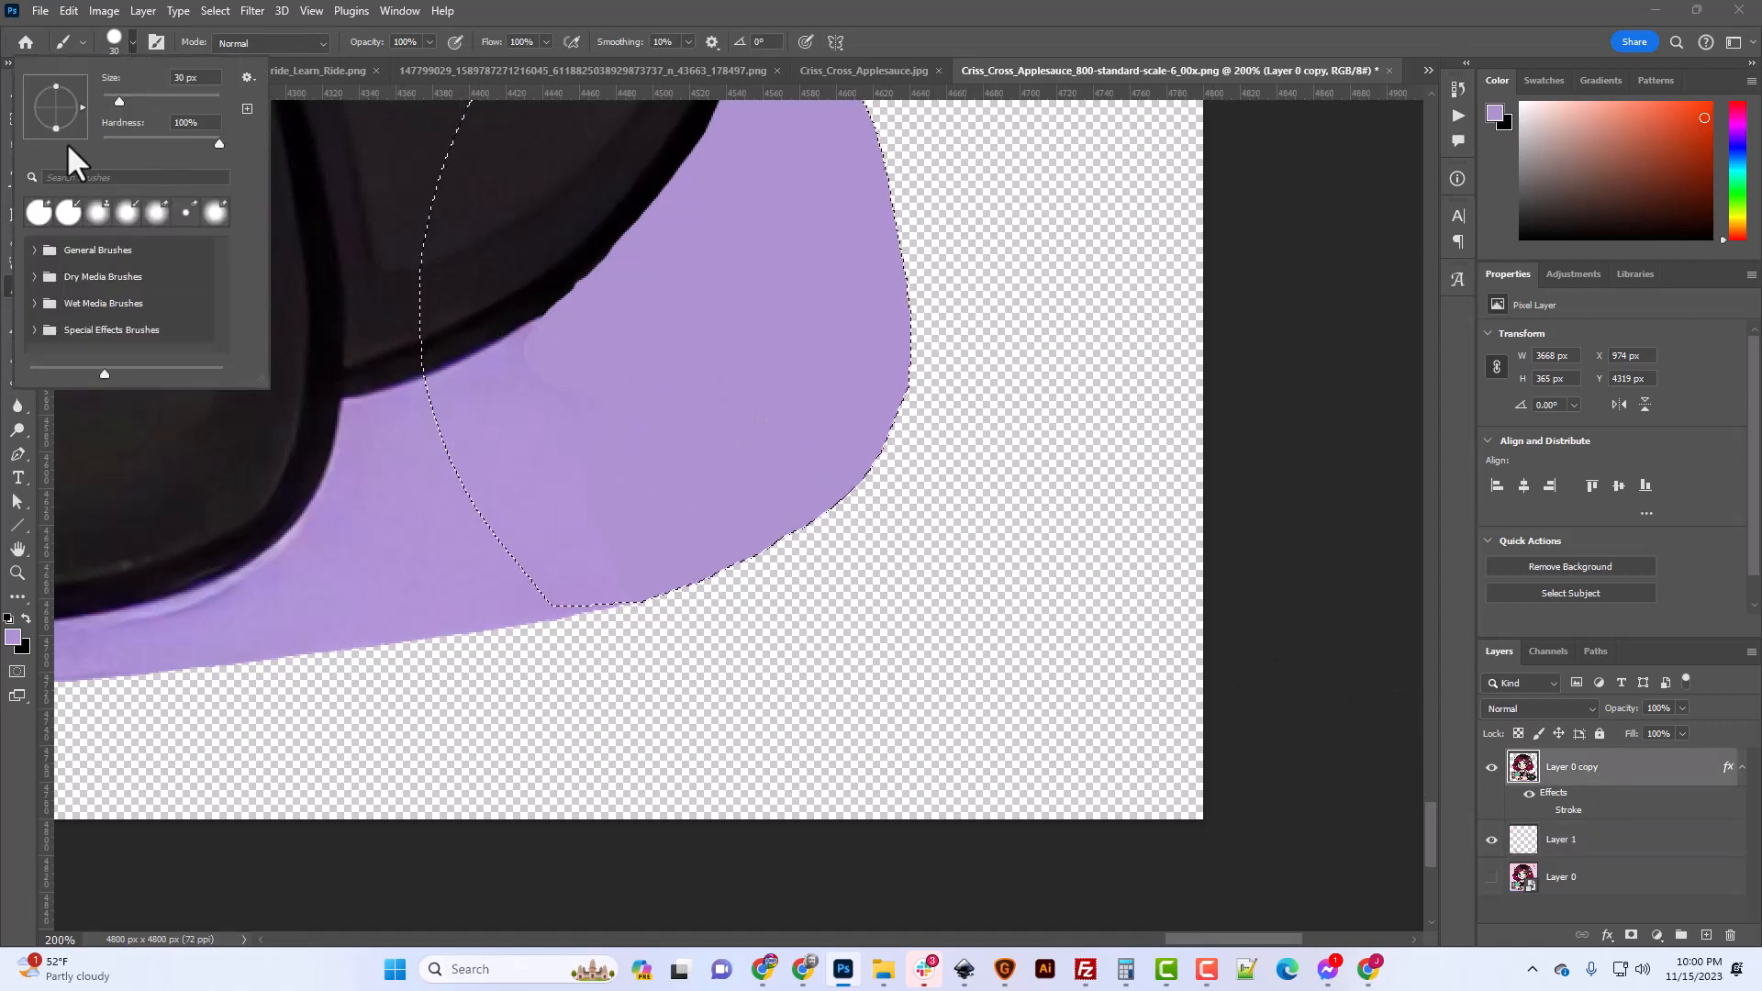
drag(220, 142, 160, 143)
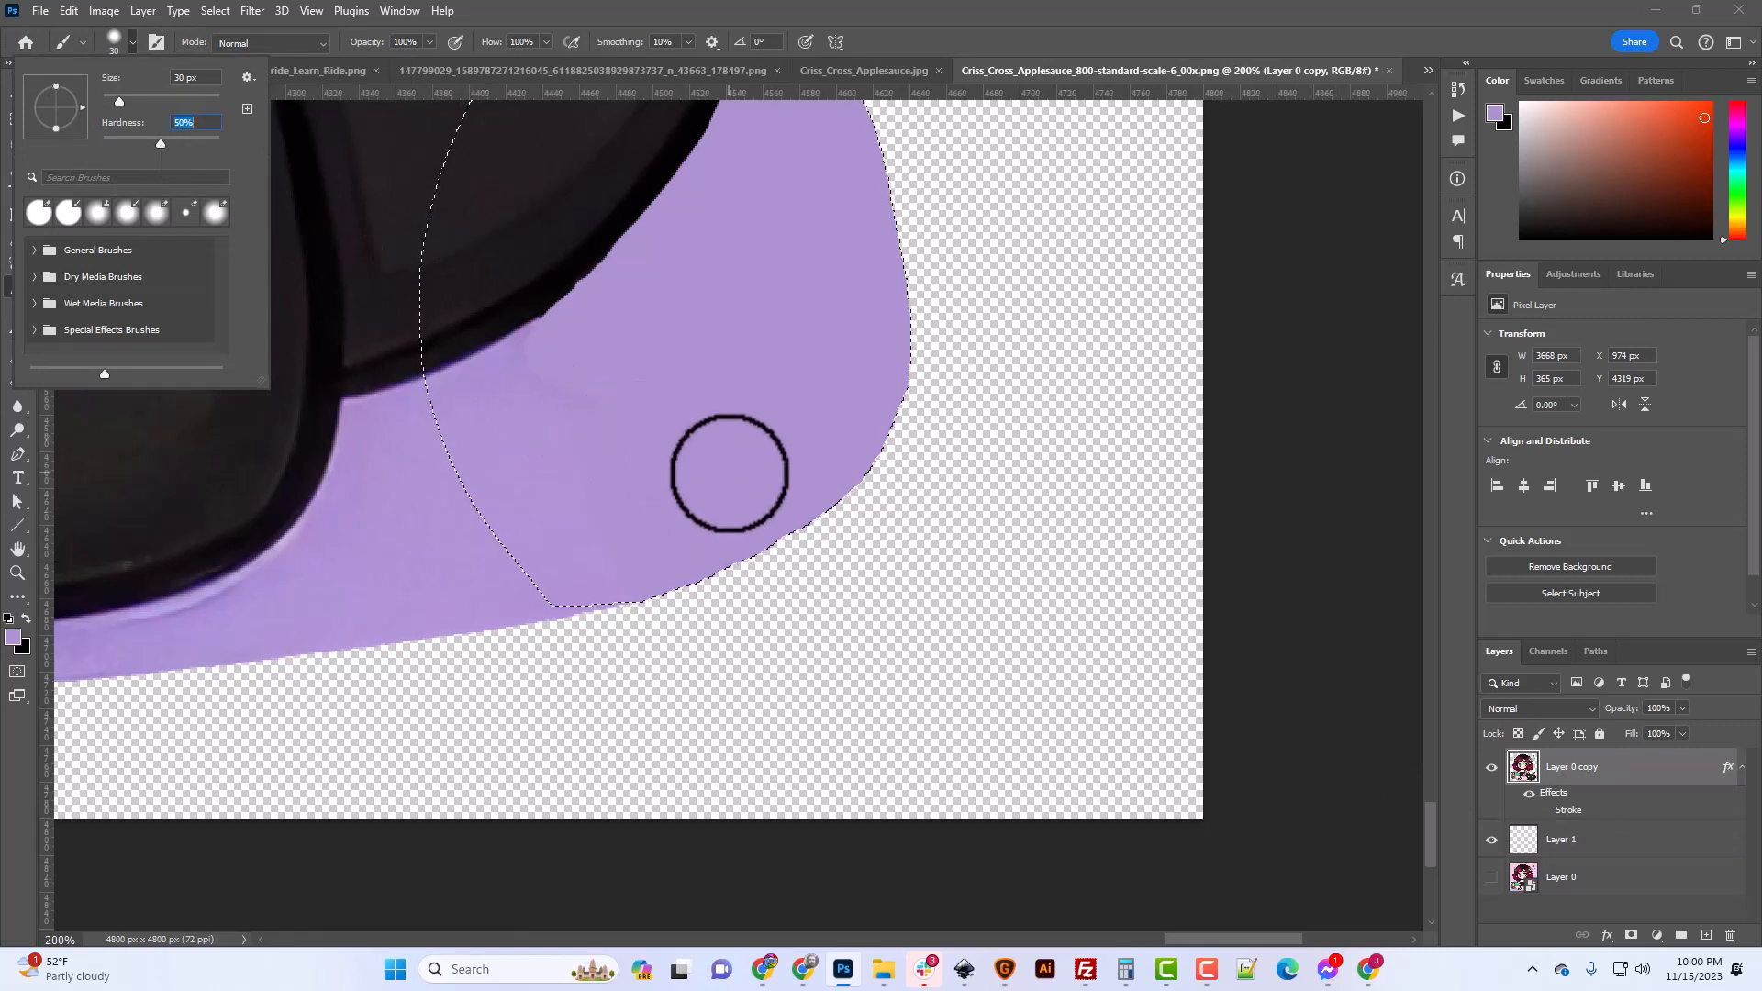
Clear the selection and brush purple over the fill seam beside the cat's rear and along the shadow beneath its paw.
click(823, 13)
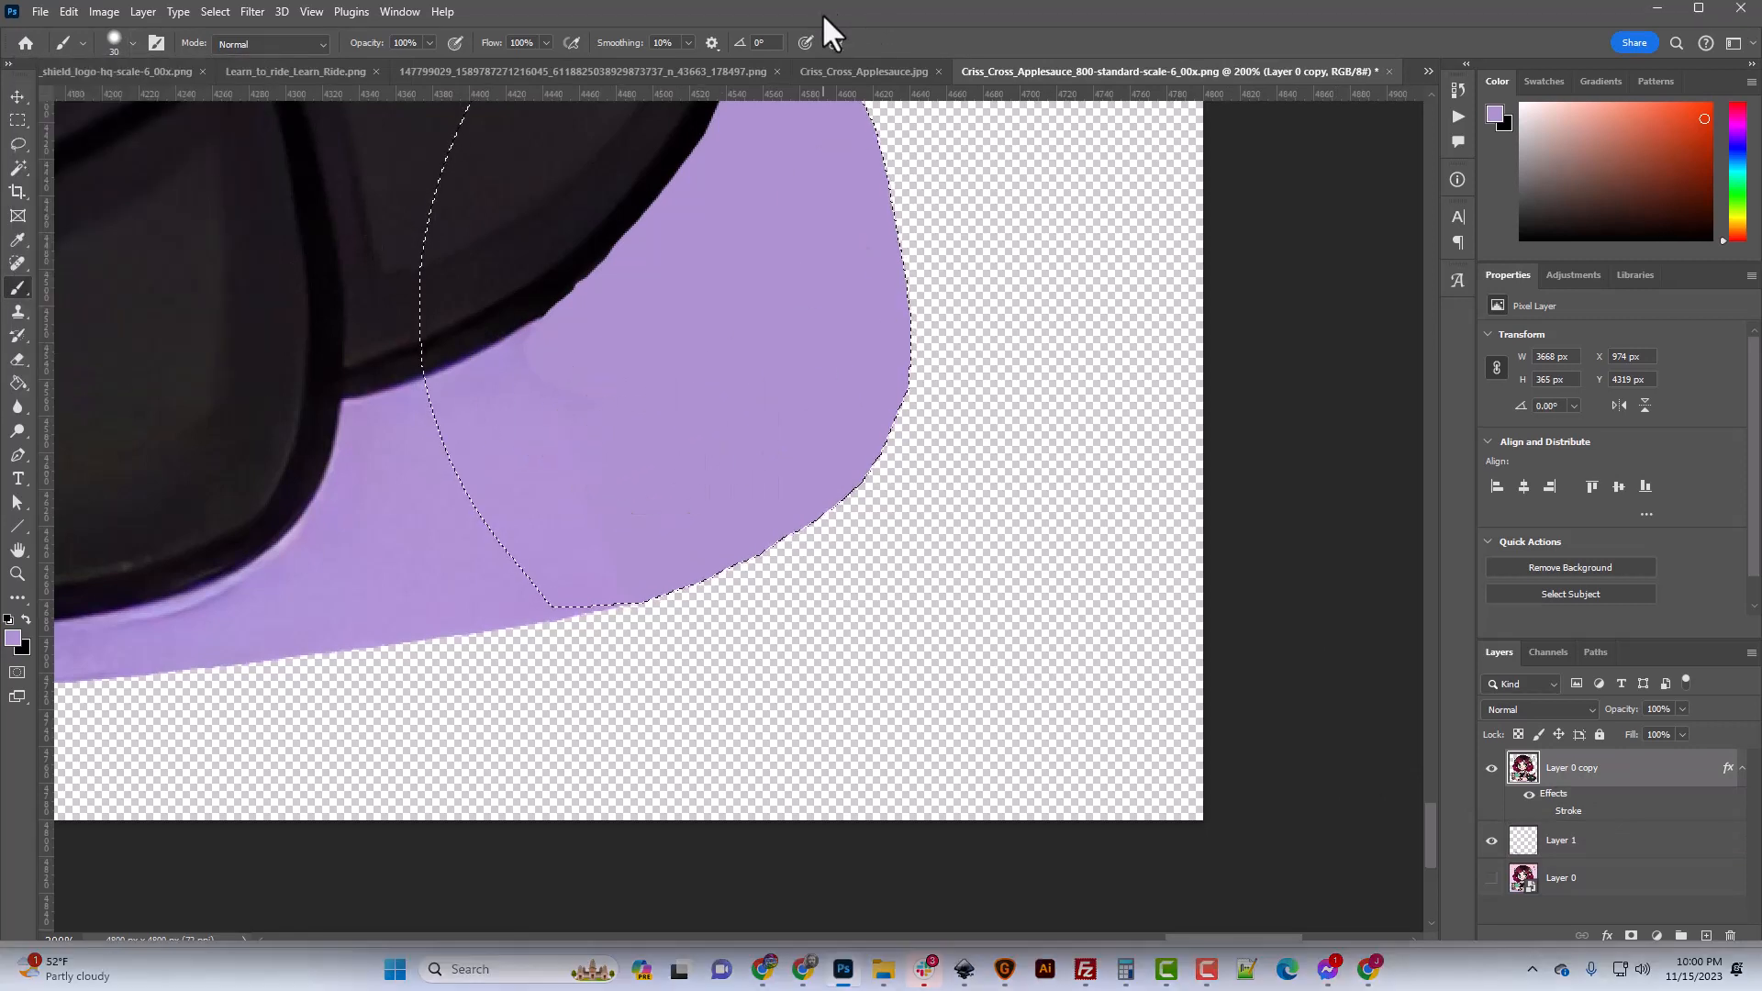
key(ctrl+d)
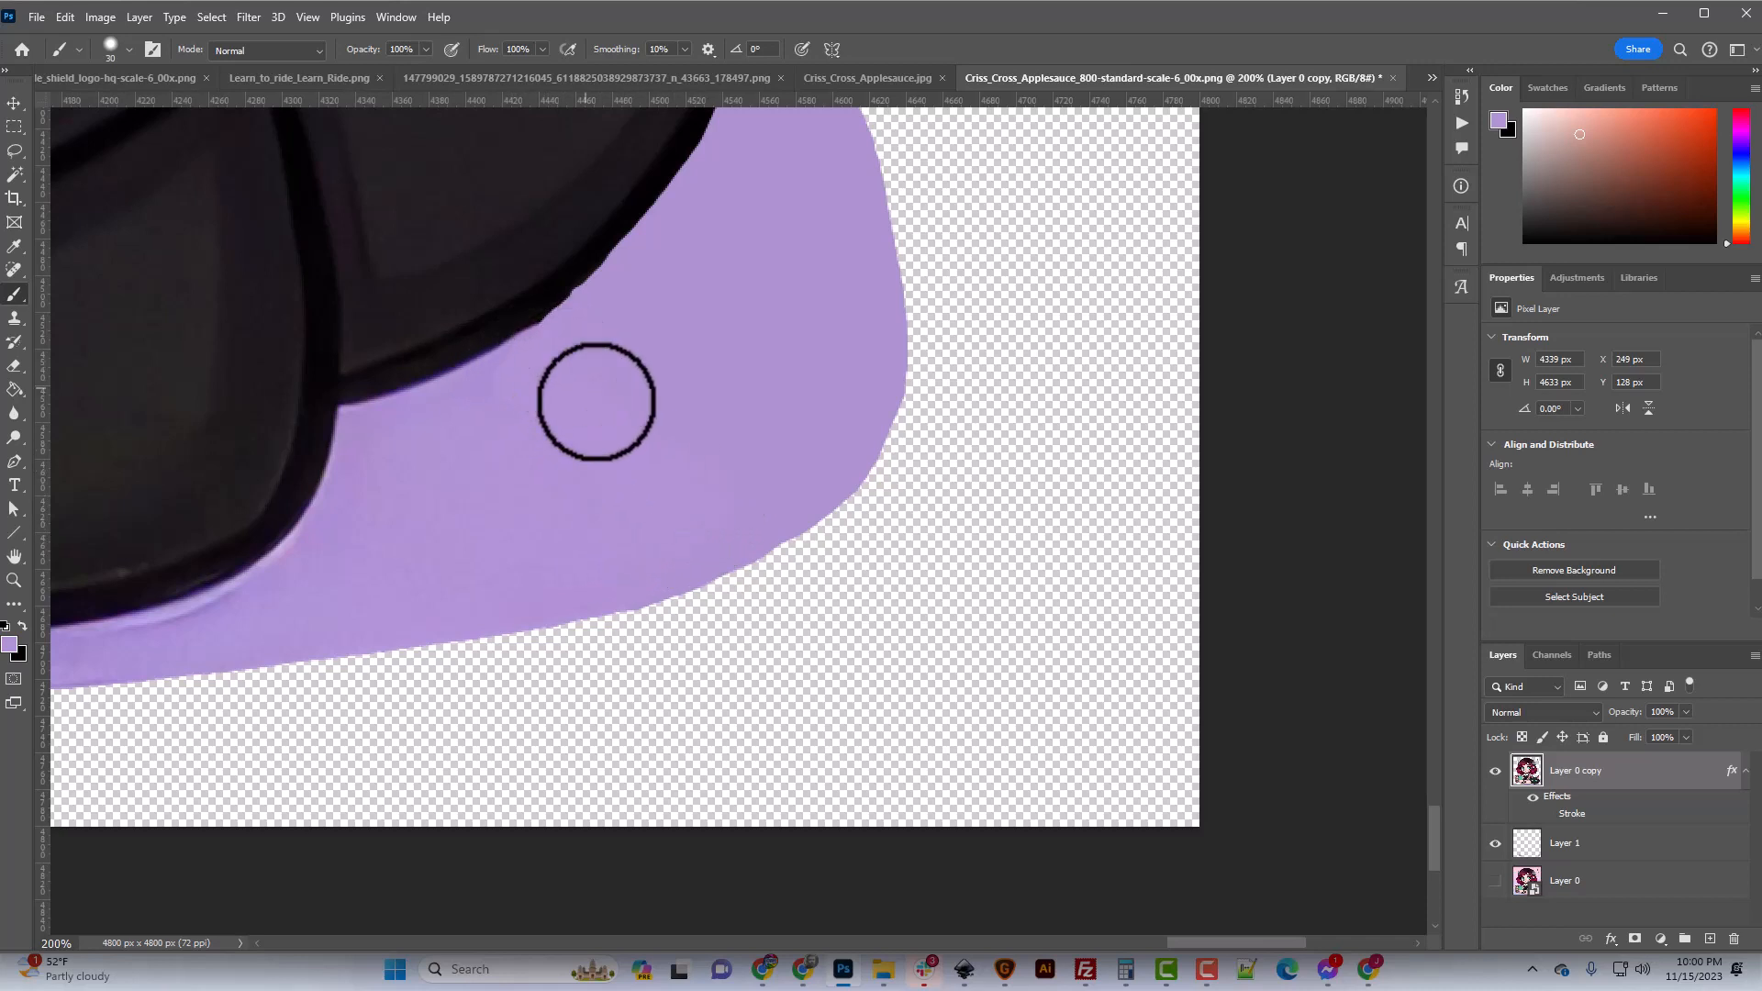
scroll(602, 459, down, 2)
key(ctrl+minus)
key(ctrl+minus)
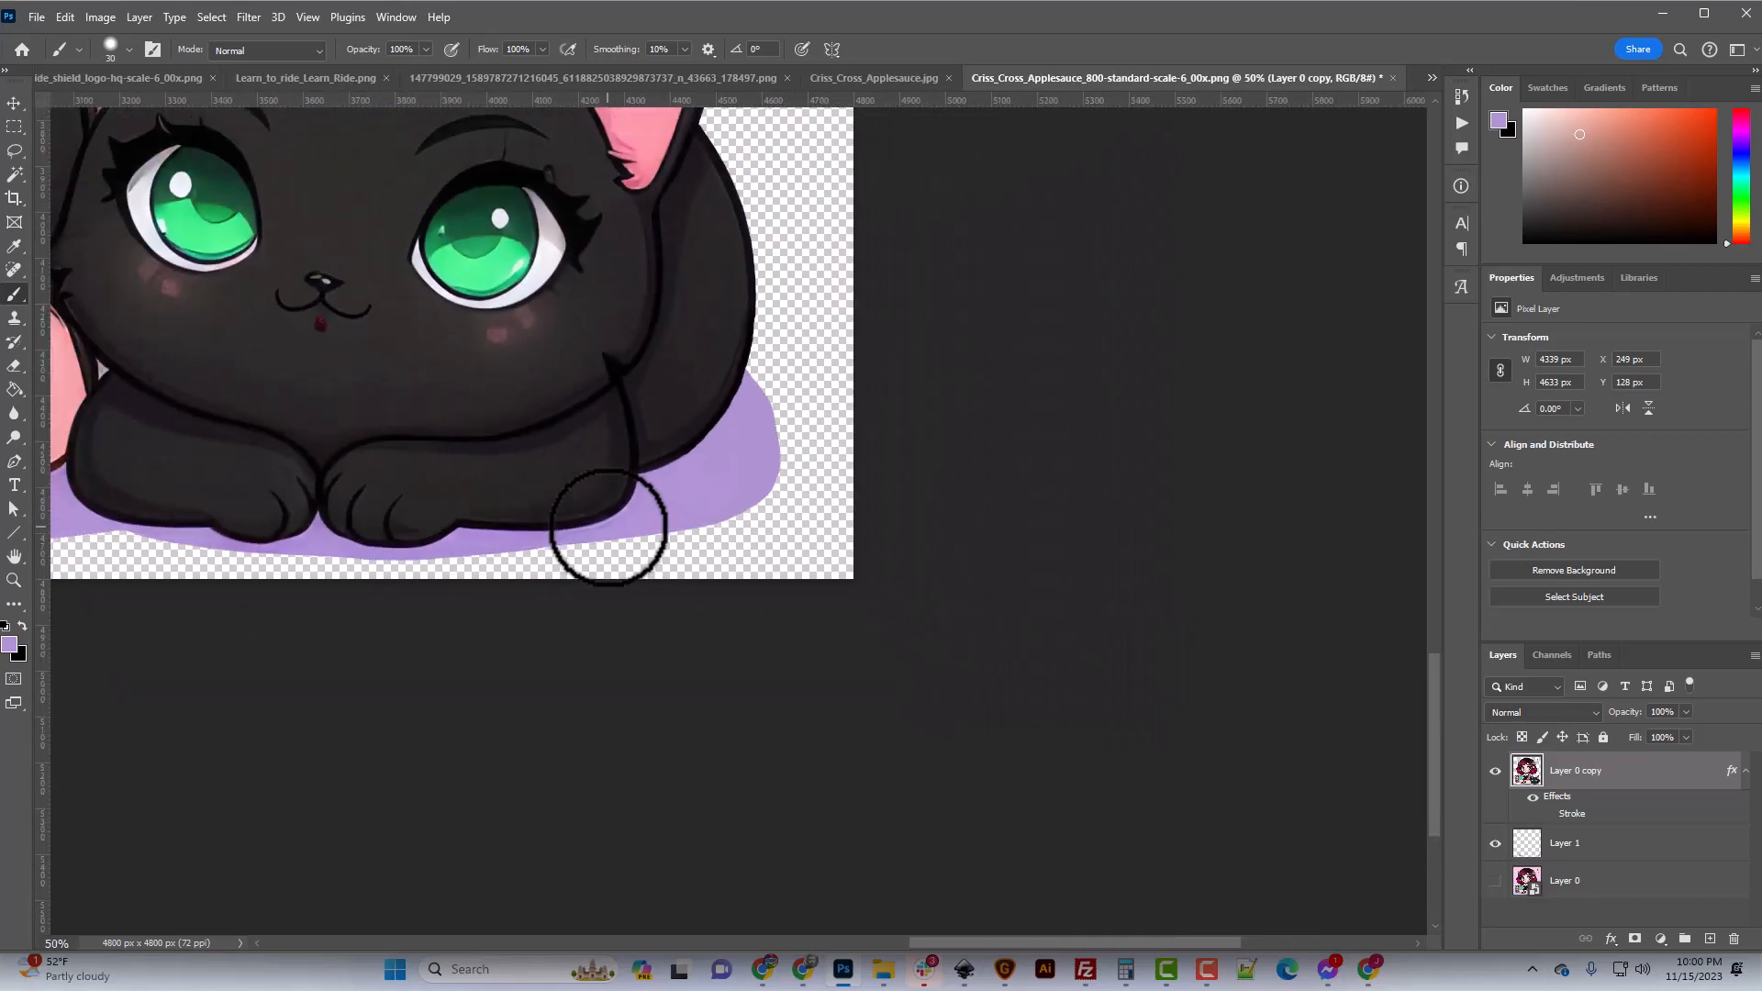
scroll(626, 546, up, 4)
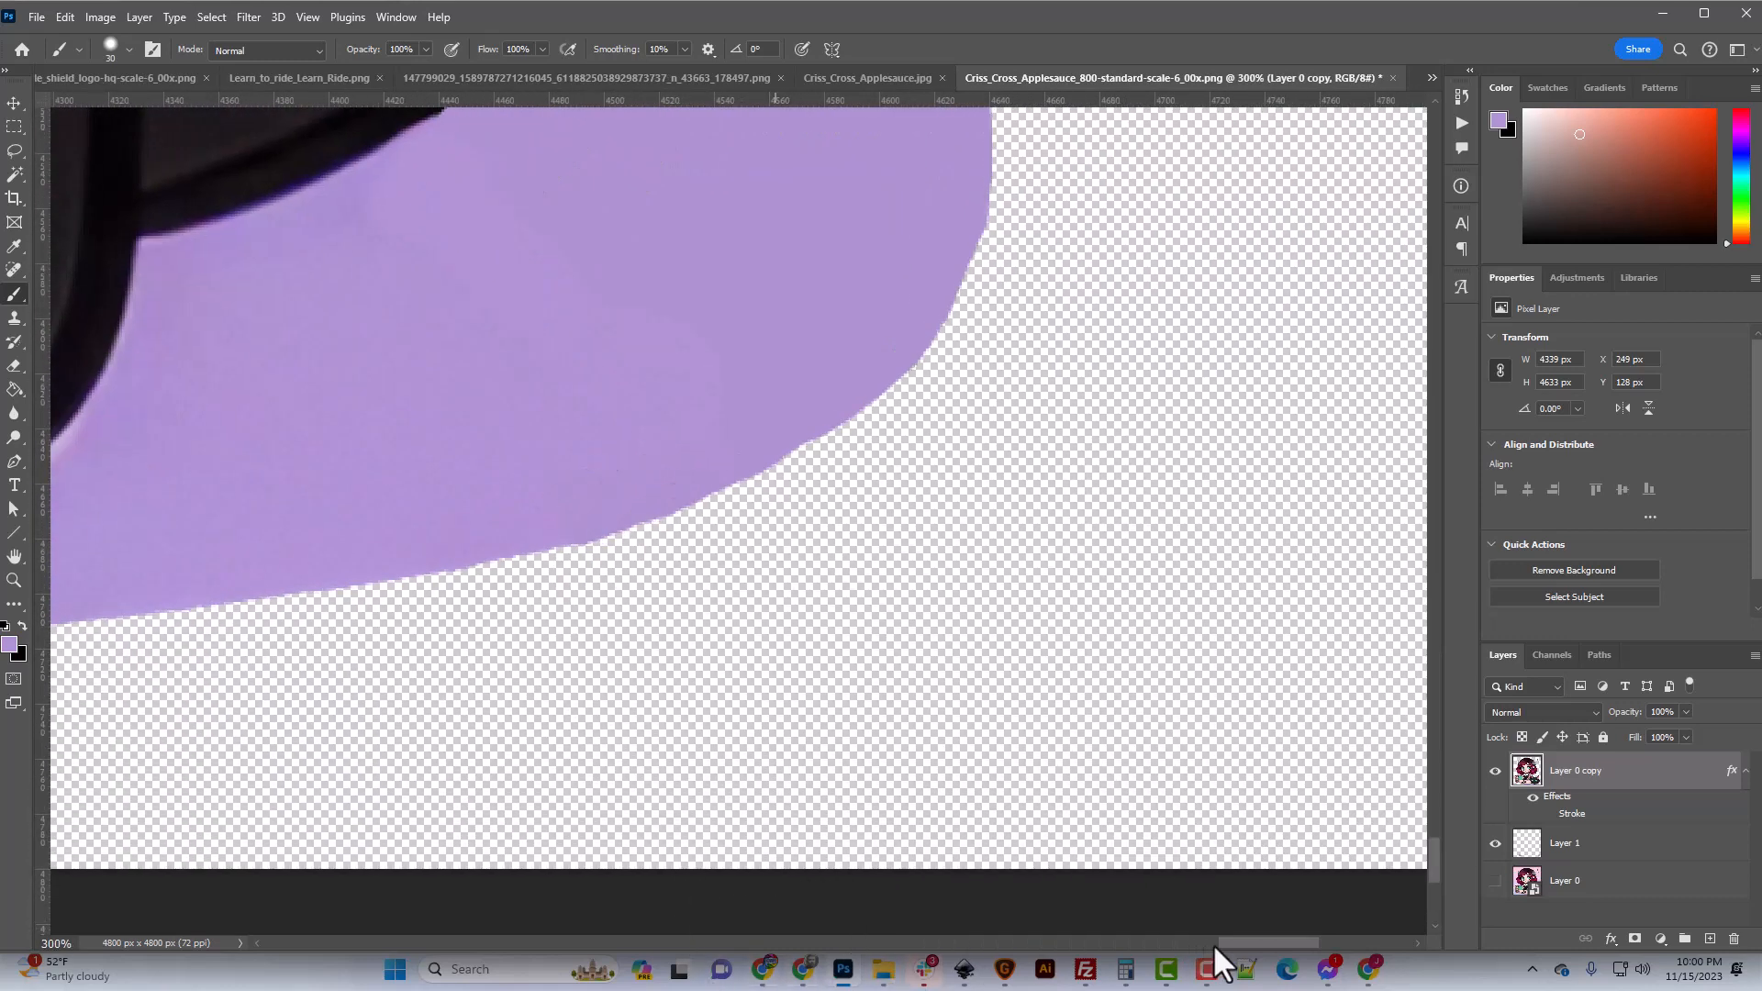
drag(1213, 944, 1127, 943)
mouse_move(1259, 537)
mouse_down()
mouse_move(1126, 590)
mouse_move(824, 627)
mouse_move(751, 675)
mouse_move(765, 639)
mouse_move(652, 664)
mouse_move(852, 636)
mouse_move(349, 633)
mouse_move(294, 662)
mouse_move(322, 623)
mouse_move(488, 647)
mouse_move(869, 626)
mouse_up()
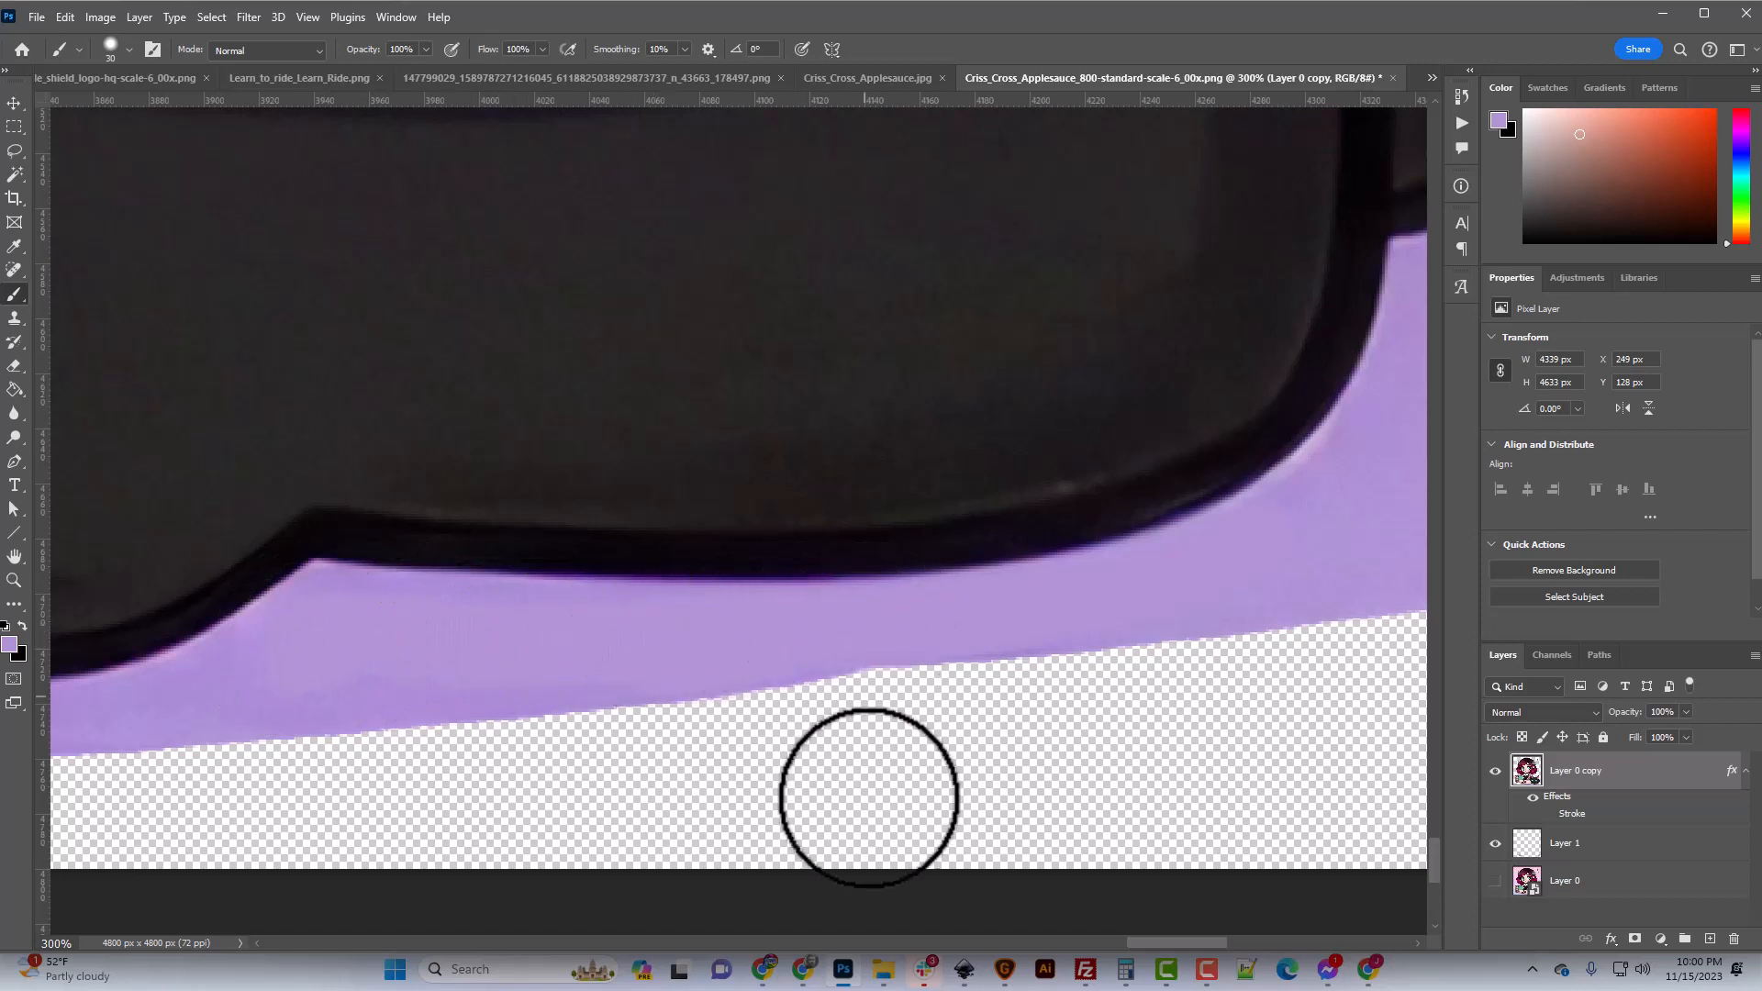
Try to brush over the purple fill seam in front of the girl's shoe on Layer 0 copy.
drag(1173, 941, 597, 927)
scroll(917, 786, up, 2)
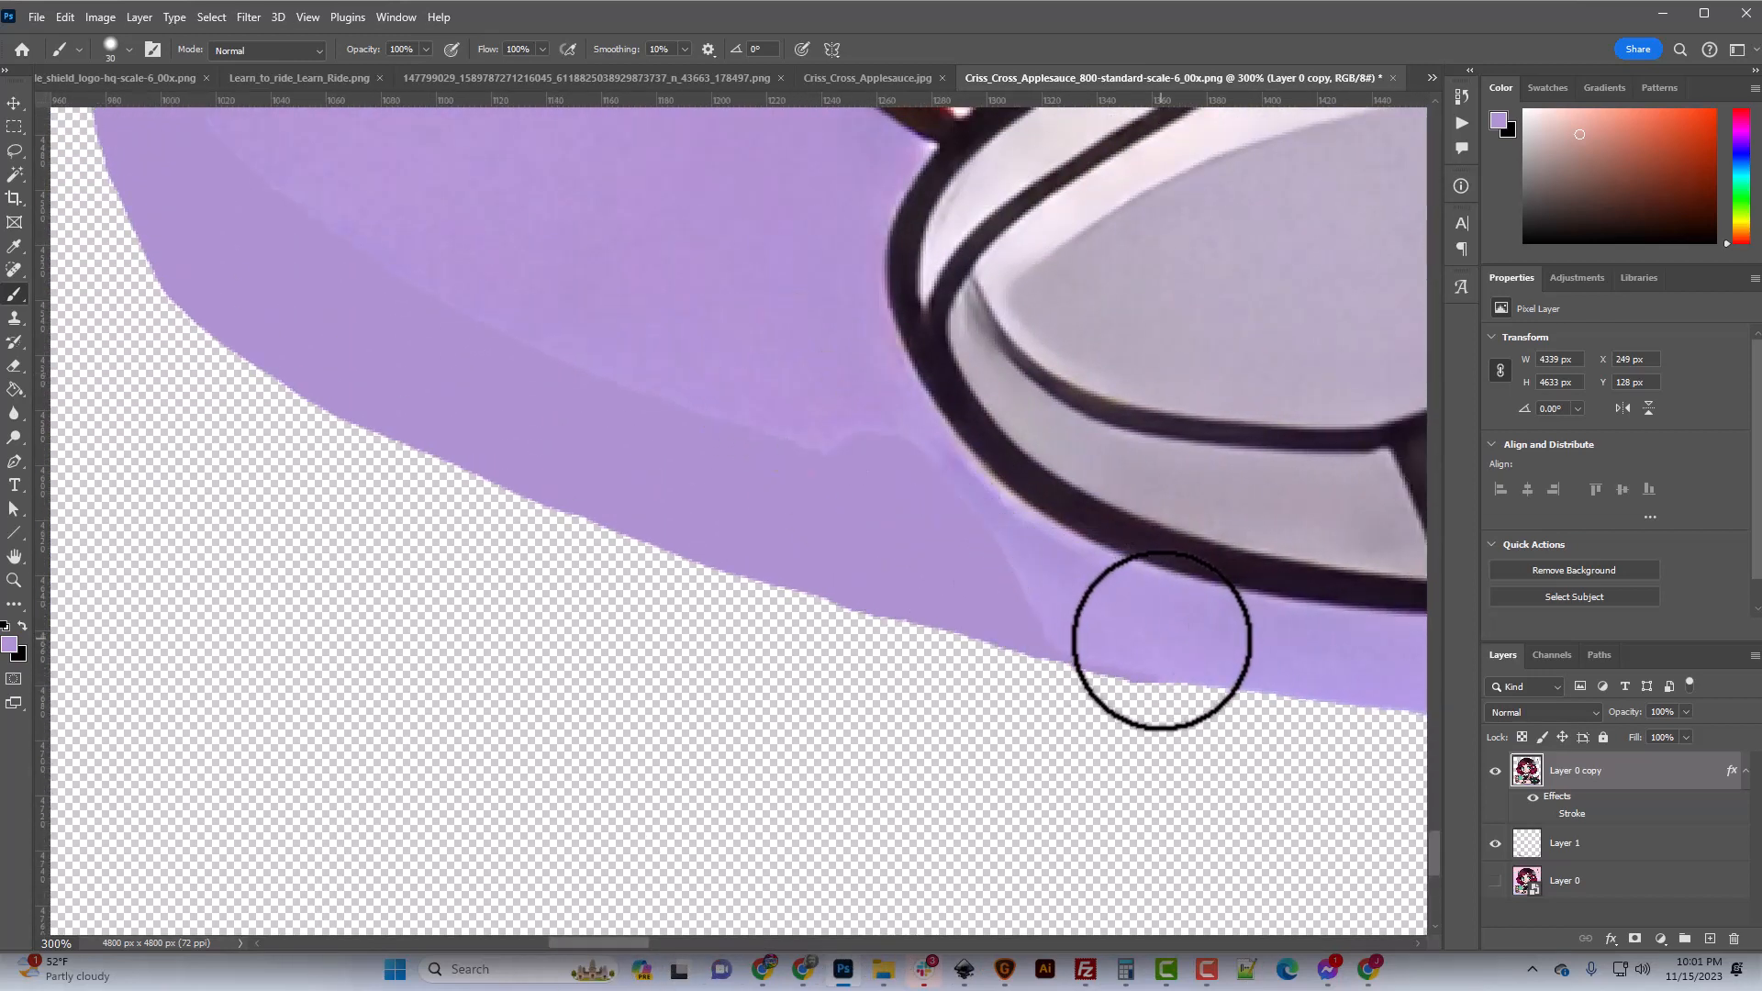
mouse_move(1053, 620)
mouse_down()
mouse_move(885, 452)
mouse_move(842, 441)
mouse_up()
key(ctrl+z)
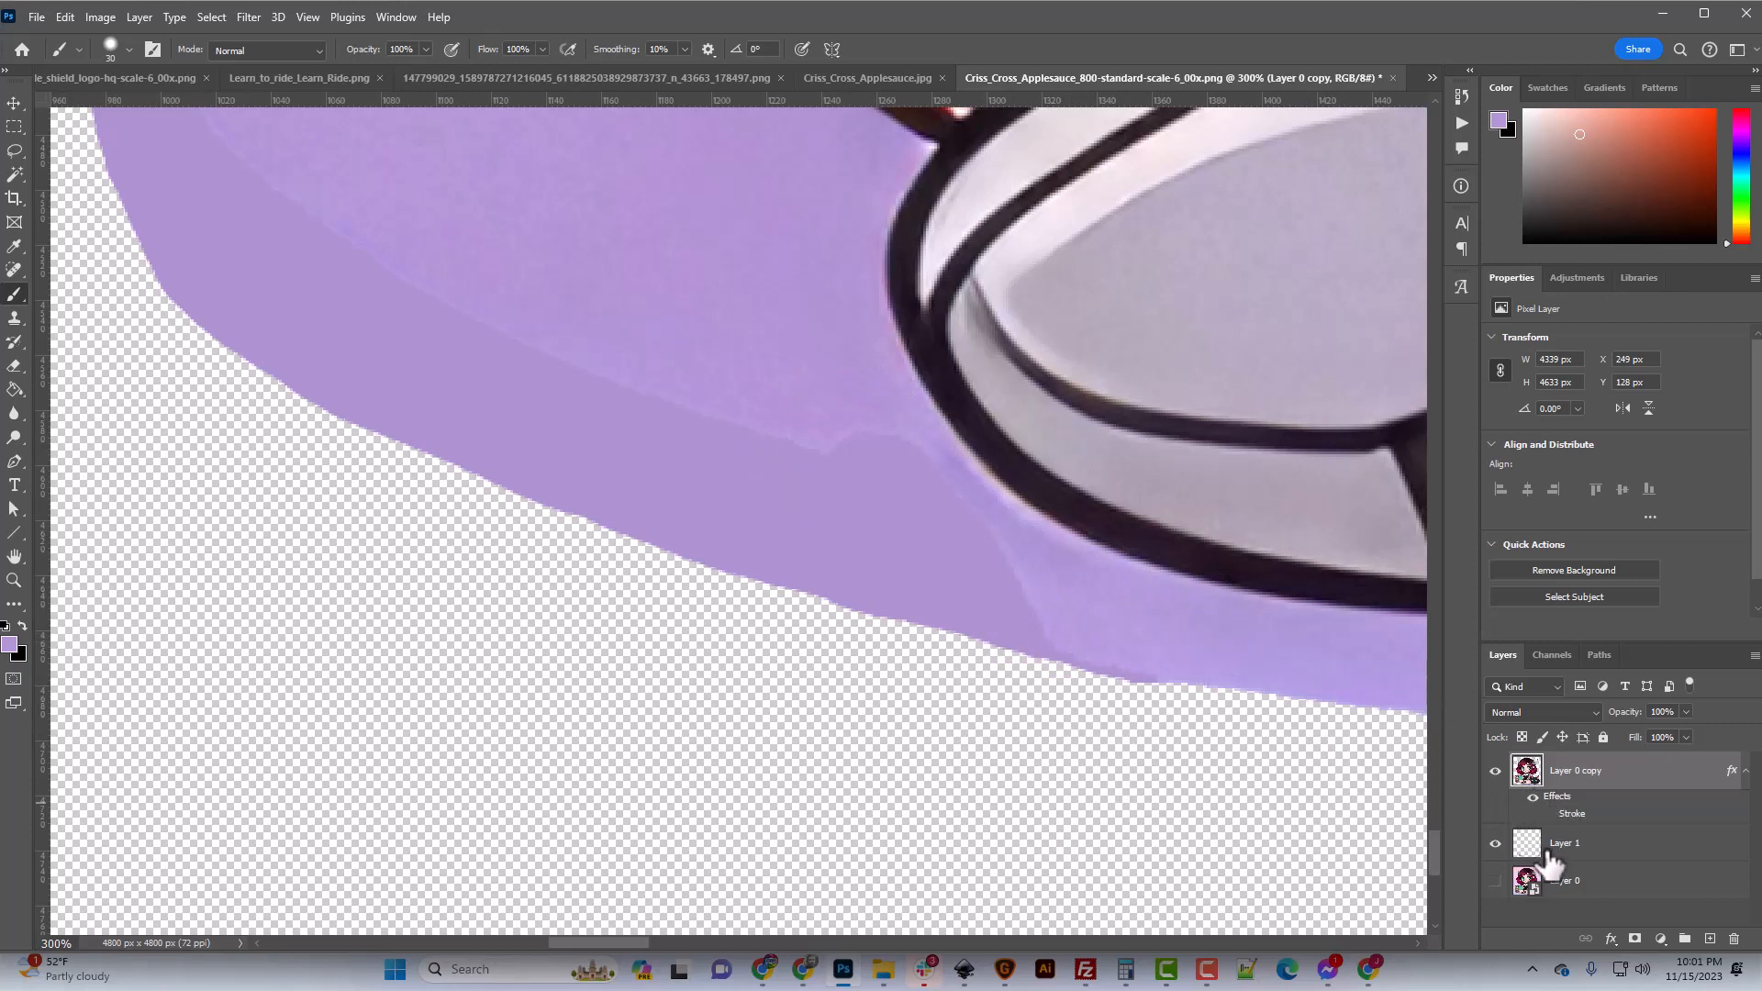
Merge Layer 0 copy with Layer 1 and load the merged layer's outline as a selection.
key(ctrl+e)
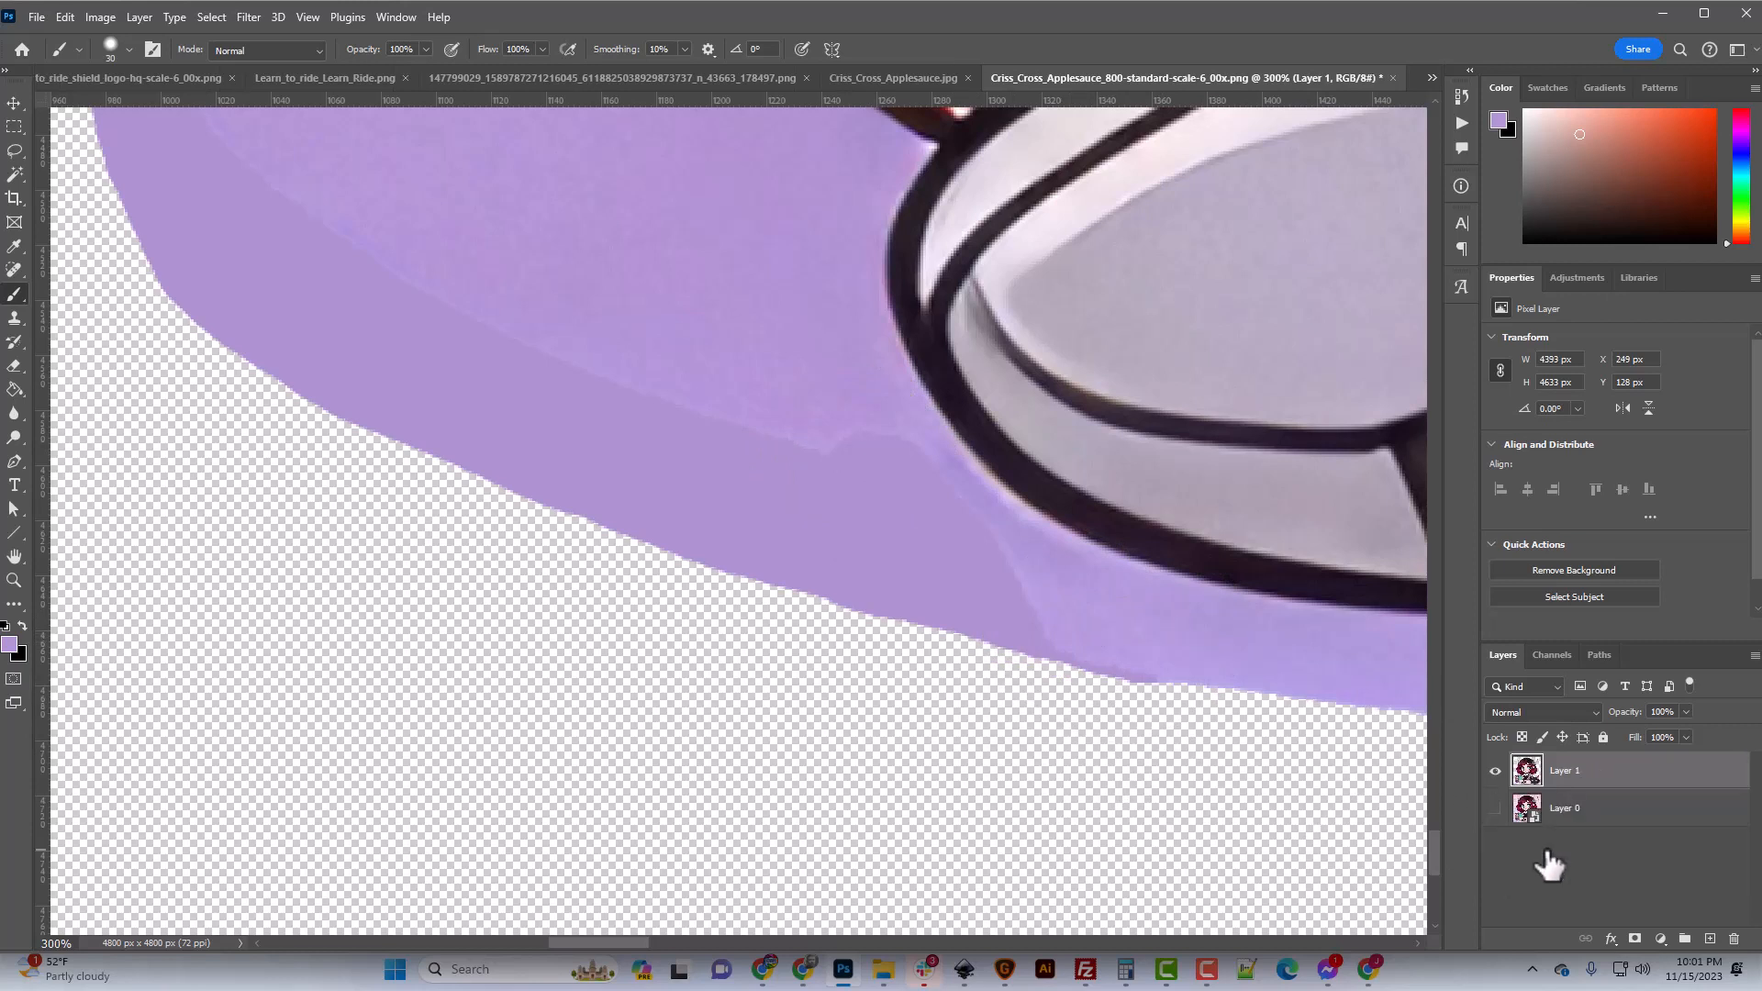
ctrl+click(1527, 771)
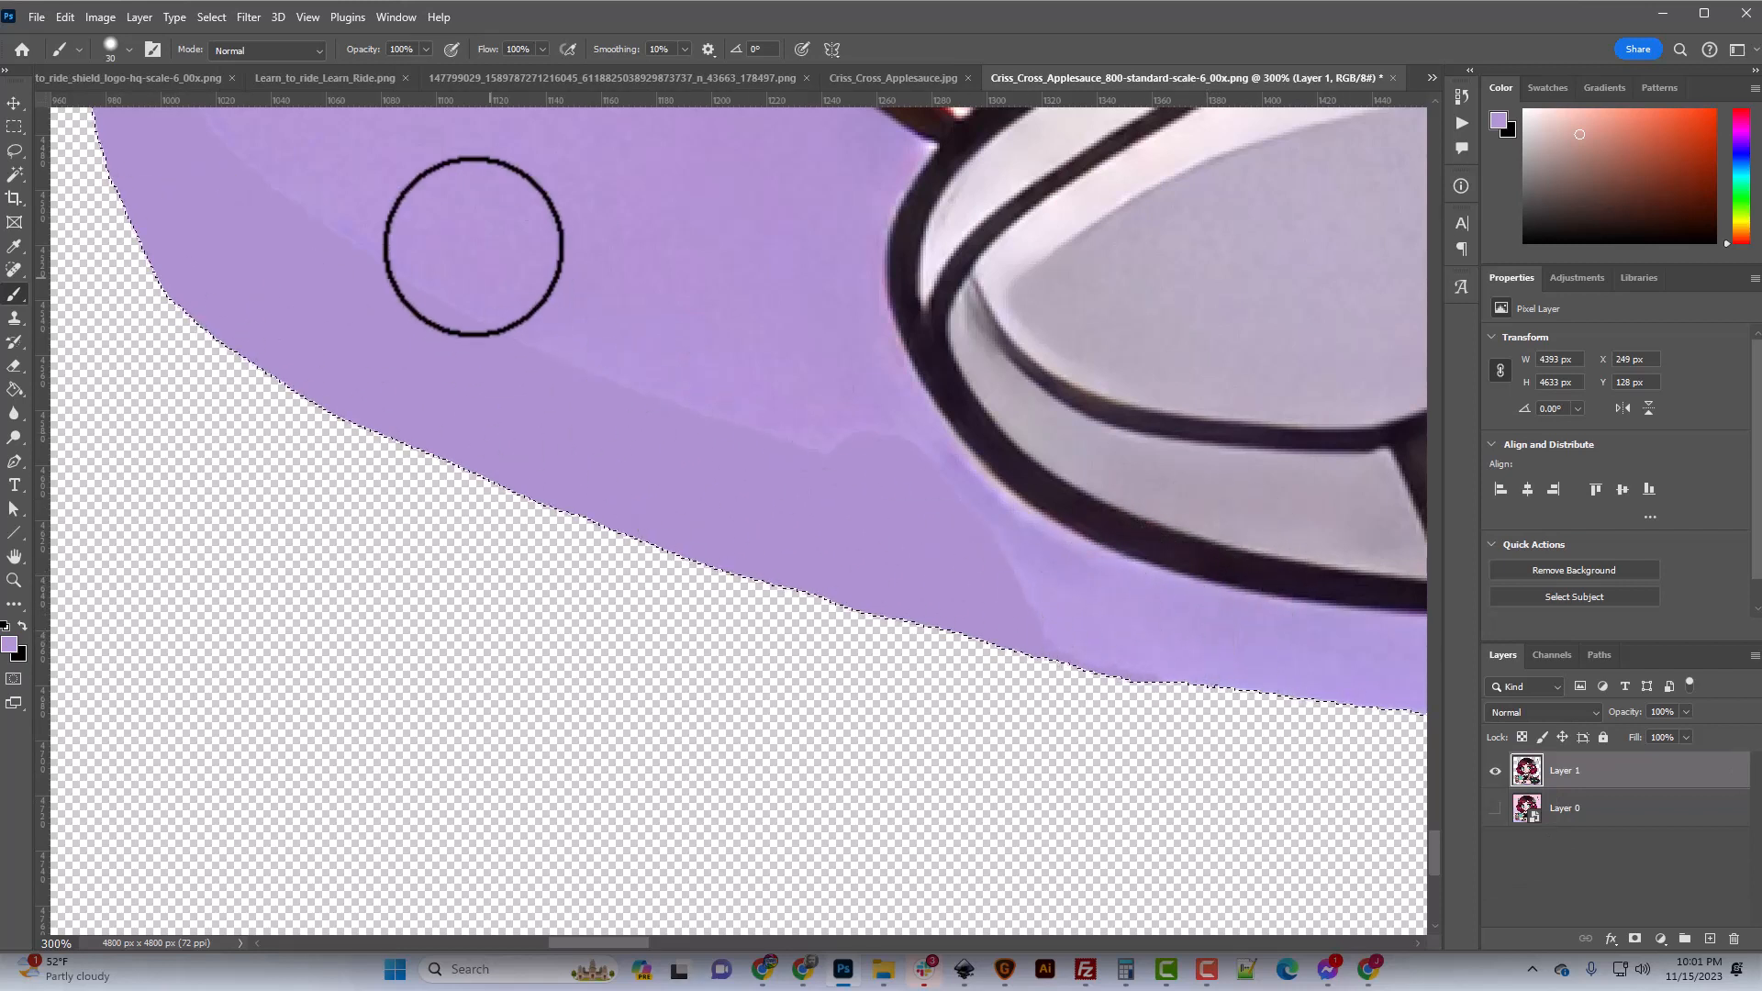
Blend the visible fill seam in the shadow around the girl's leg and shoe by brushing matching purples inside the selection.
scroll(409, 511, up, 3)
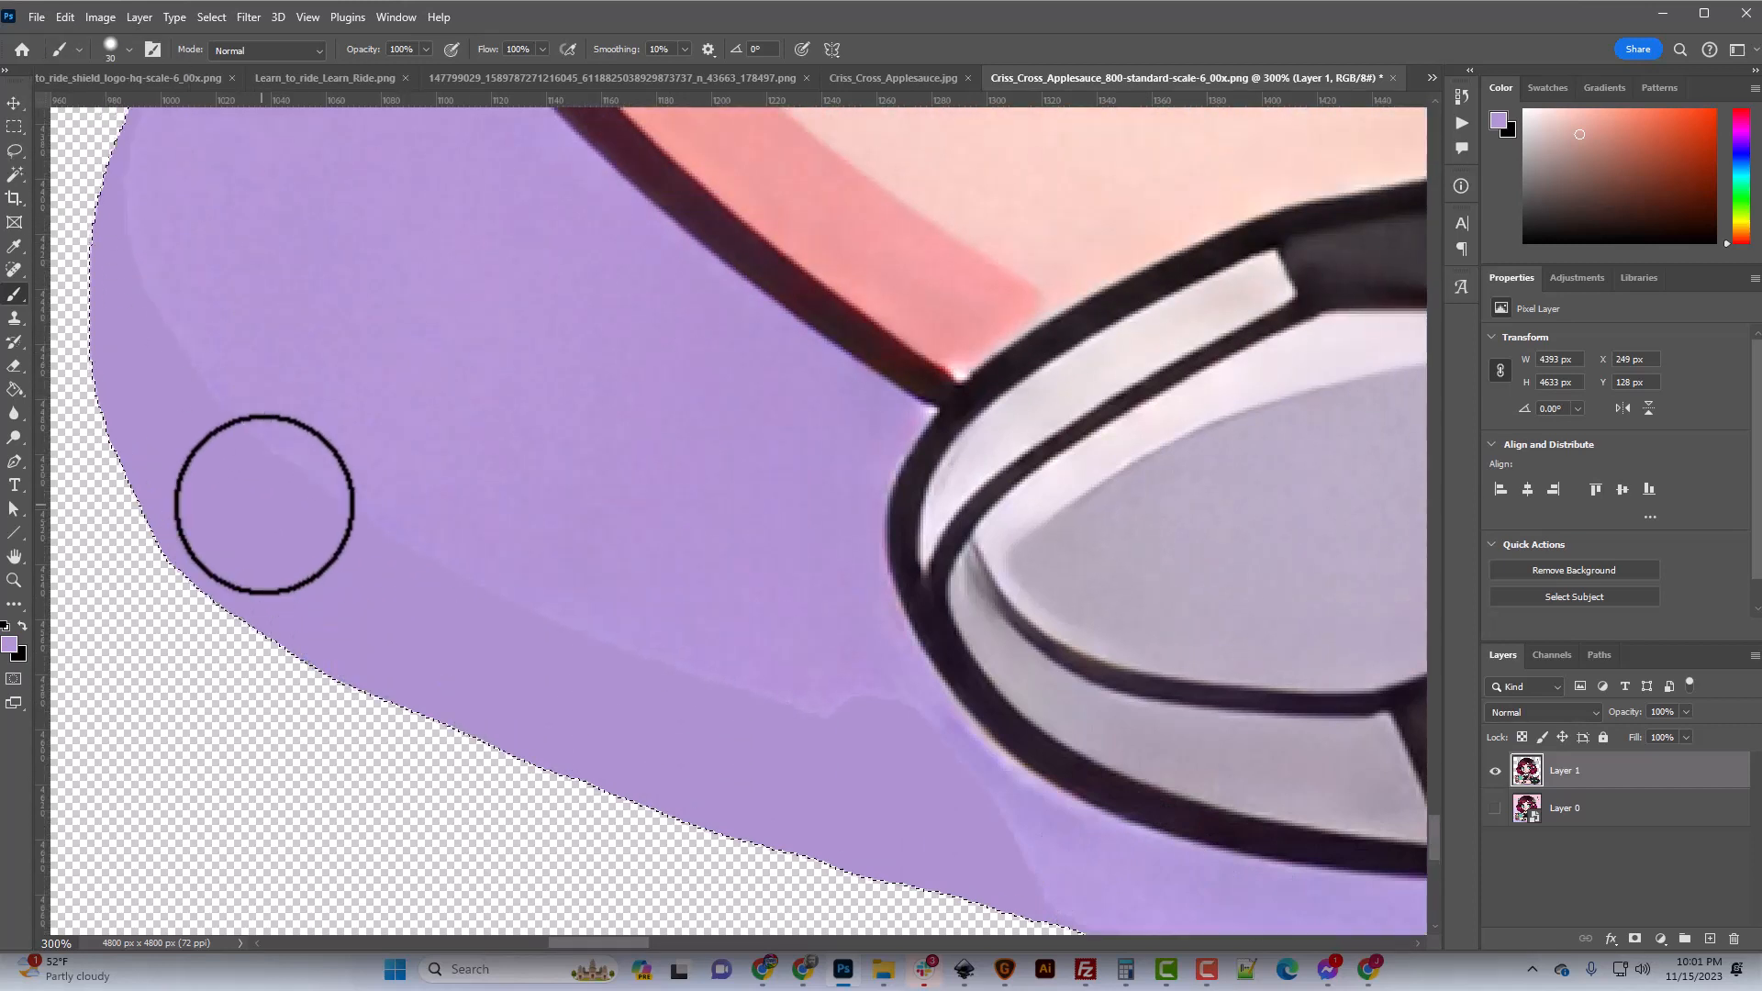
scroll(267, 492, up, 3)
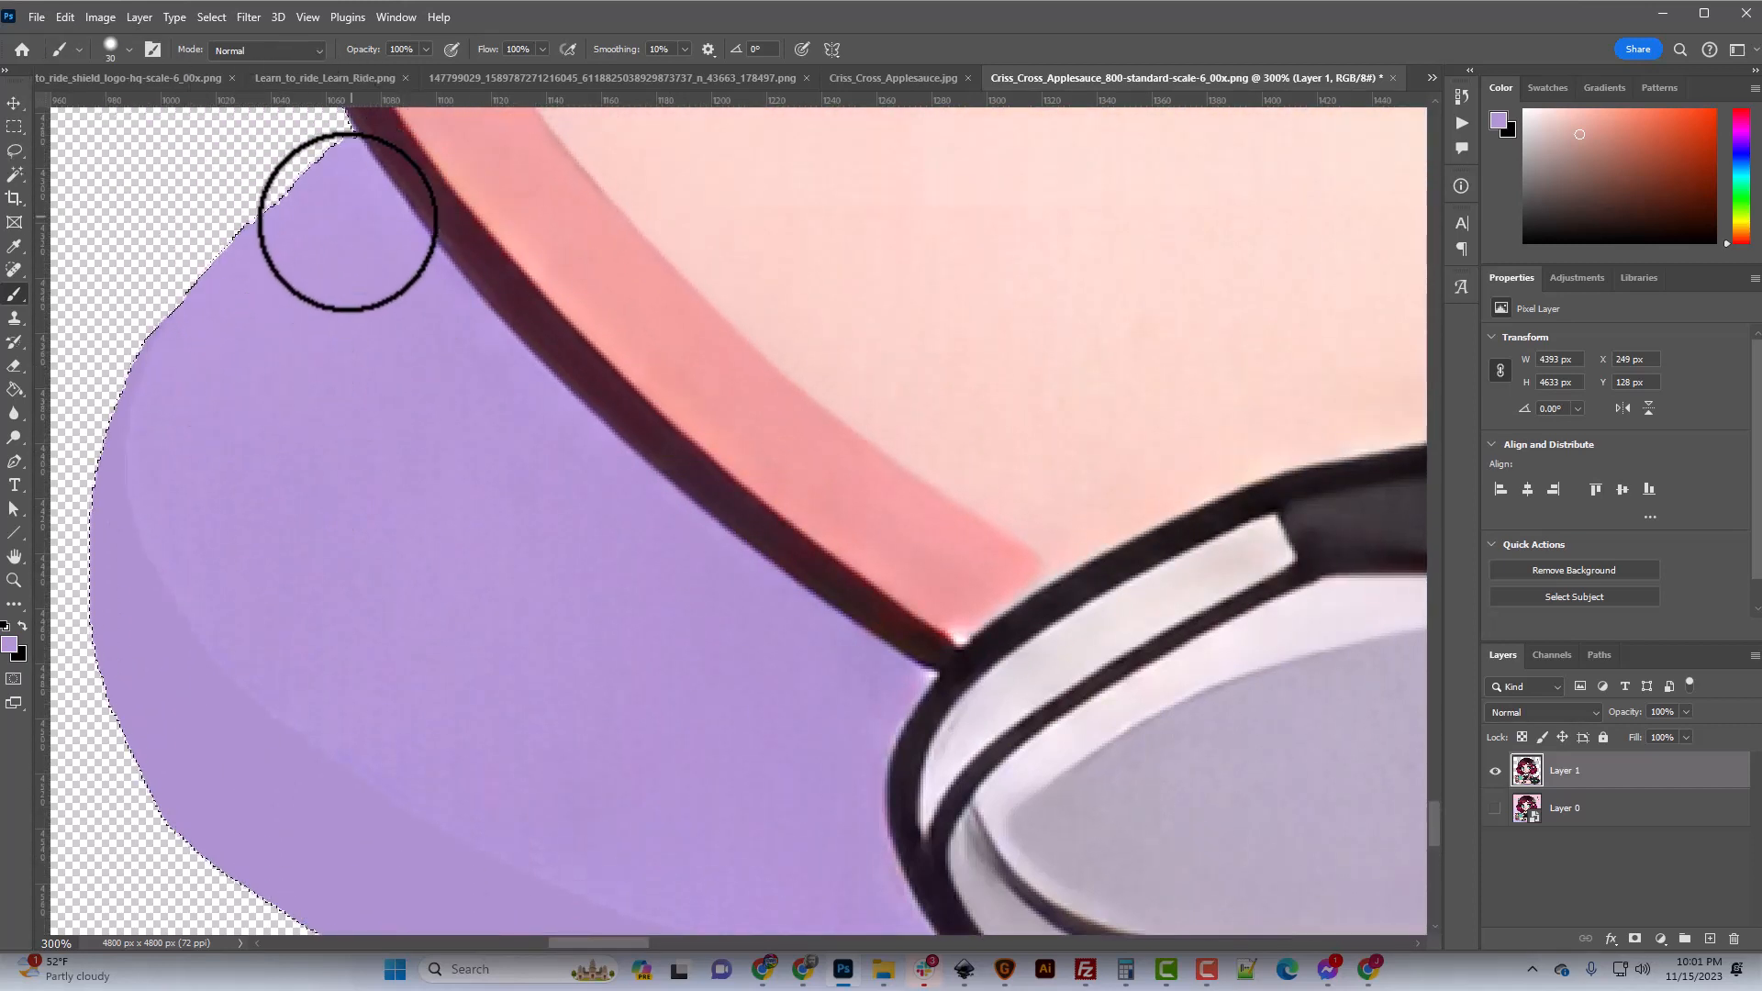
scroll(335, 307, up, 2)
scroll(386, 440, down, 3)
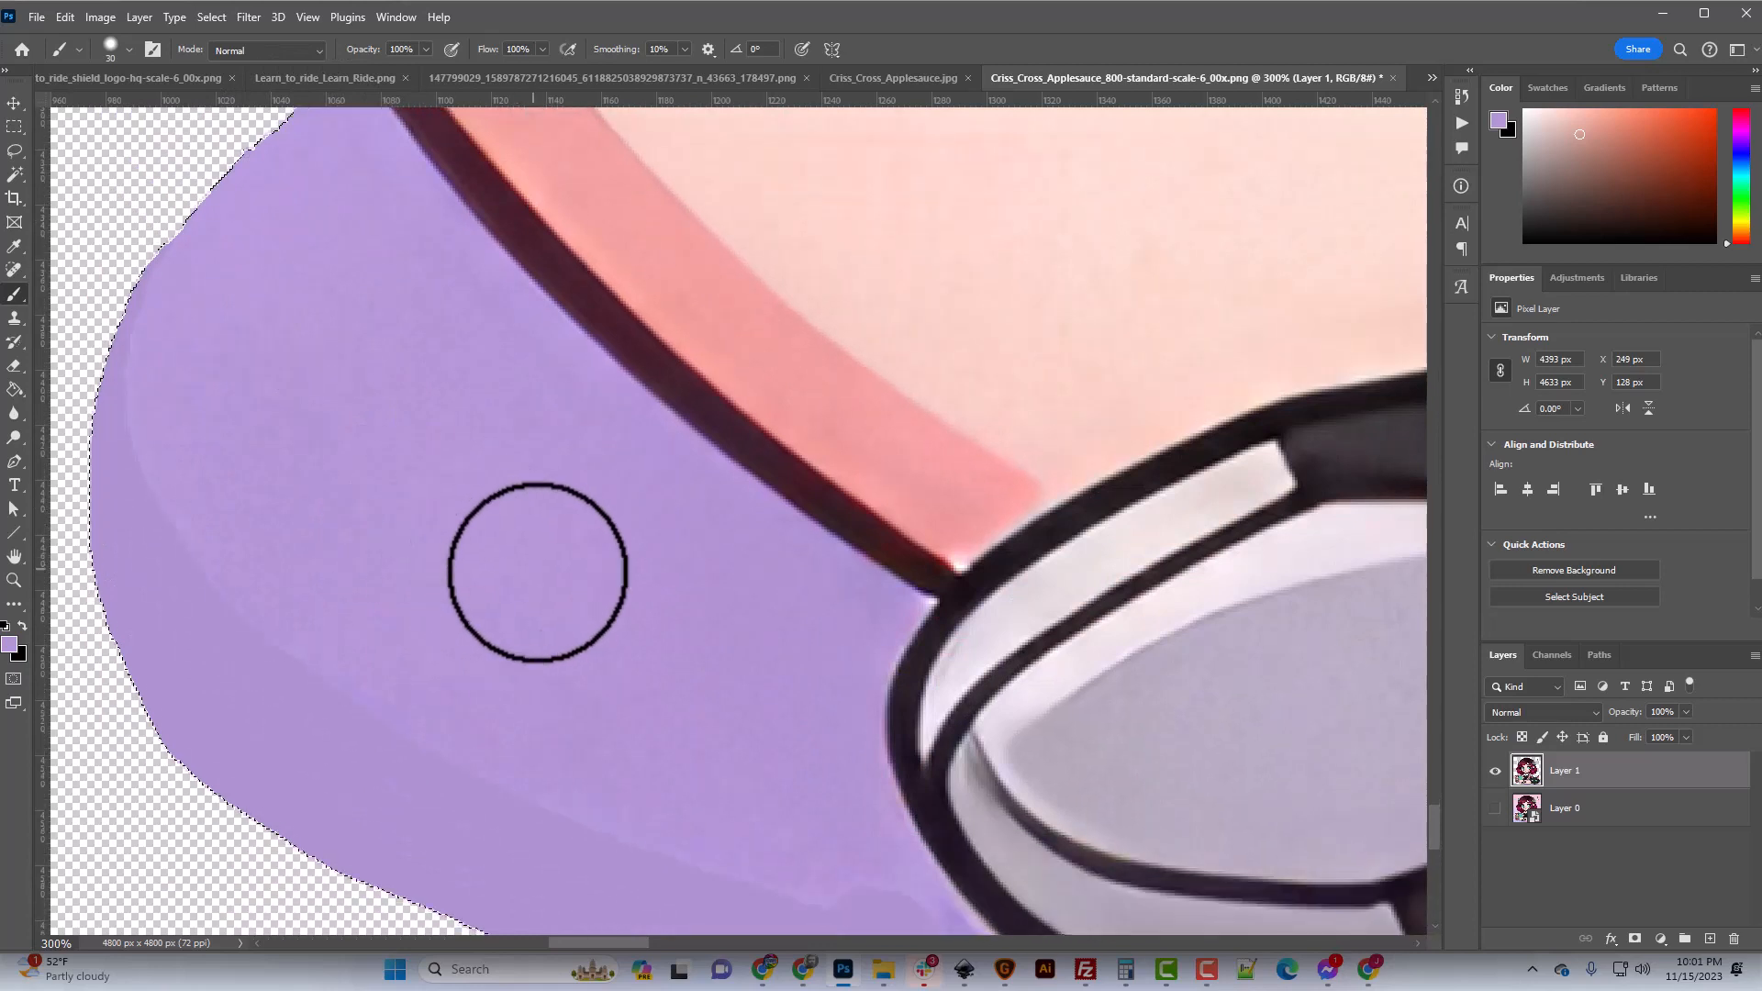
scroll(537, 571, down, 3)
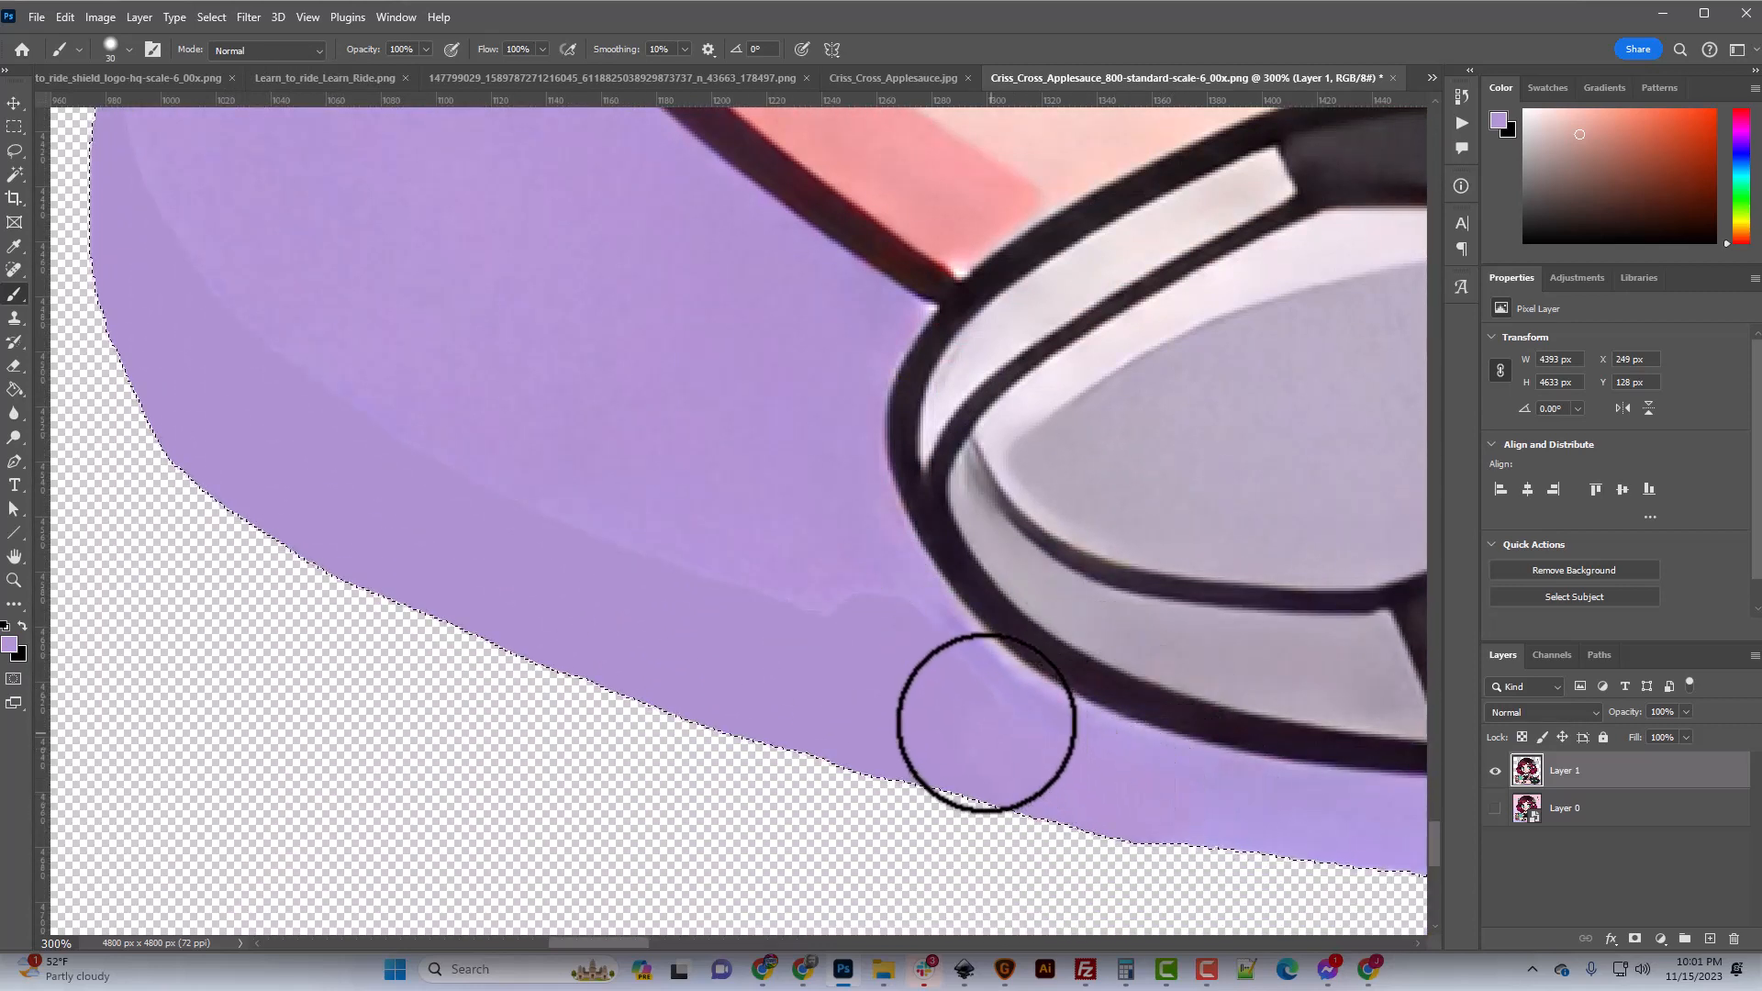
mouse_move(987, 722)
mouse_down()
mouse_move(865, 605)
mouse_move(827, 599)
mouse_move(810, 640)
mouse_move(947, 745)
mouse_up()
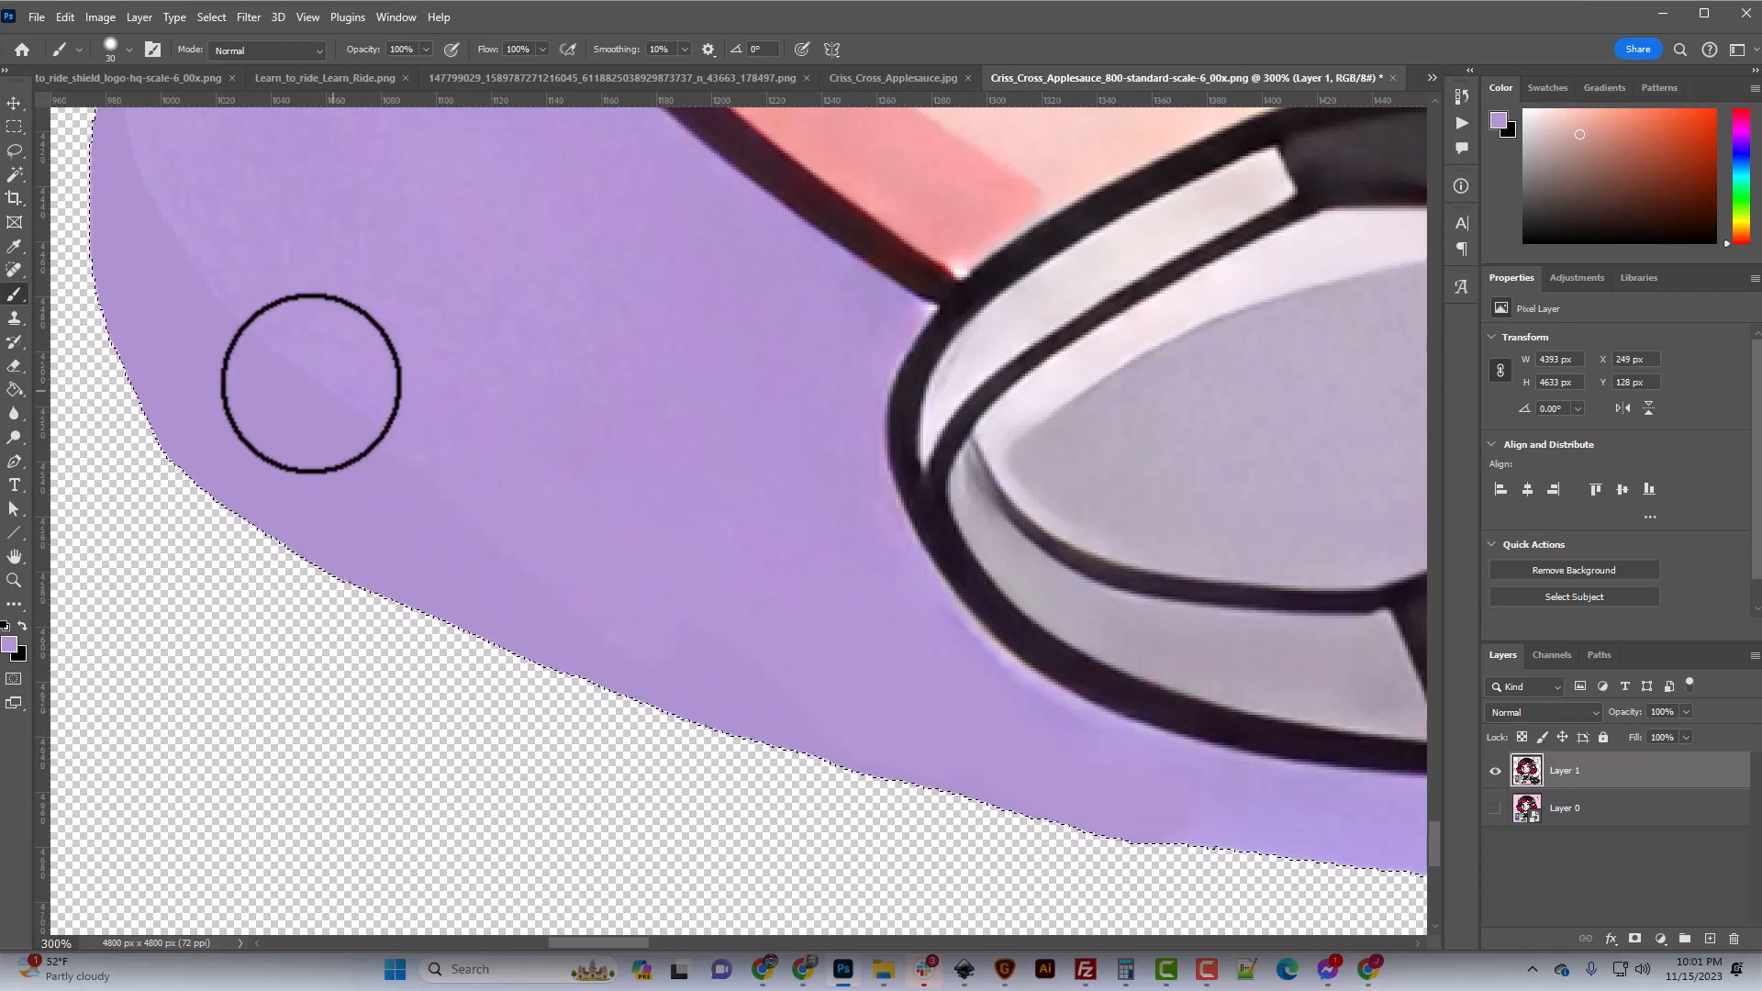
scroll(353, 439, up, 3)
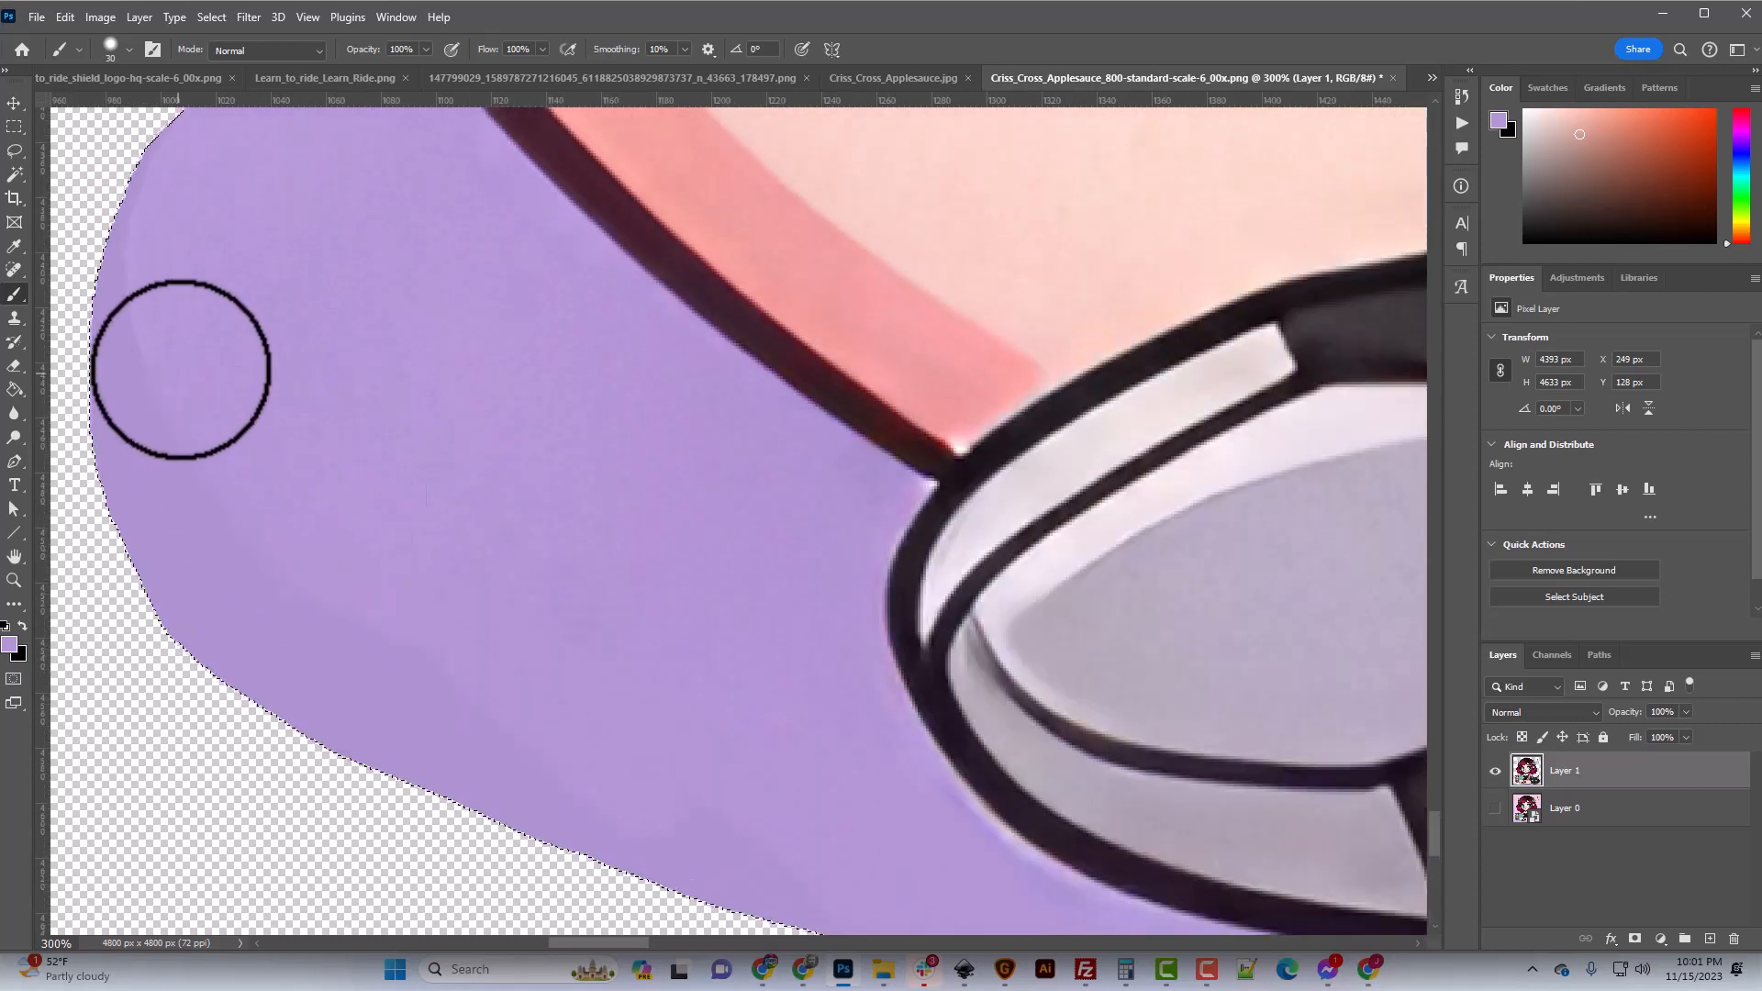
mouse_move(181, 369)
mouse_down()
mouse_move(148, 272)
mouse_move(160, 184)
mouse_move(143, 265)
mouse_move(270, 601)
mouse_move(347, 681)
mouse_up()
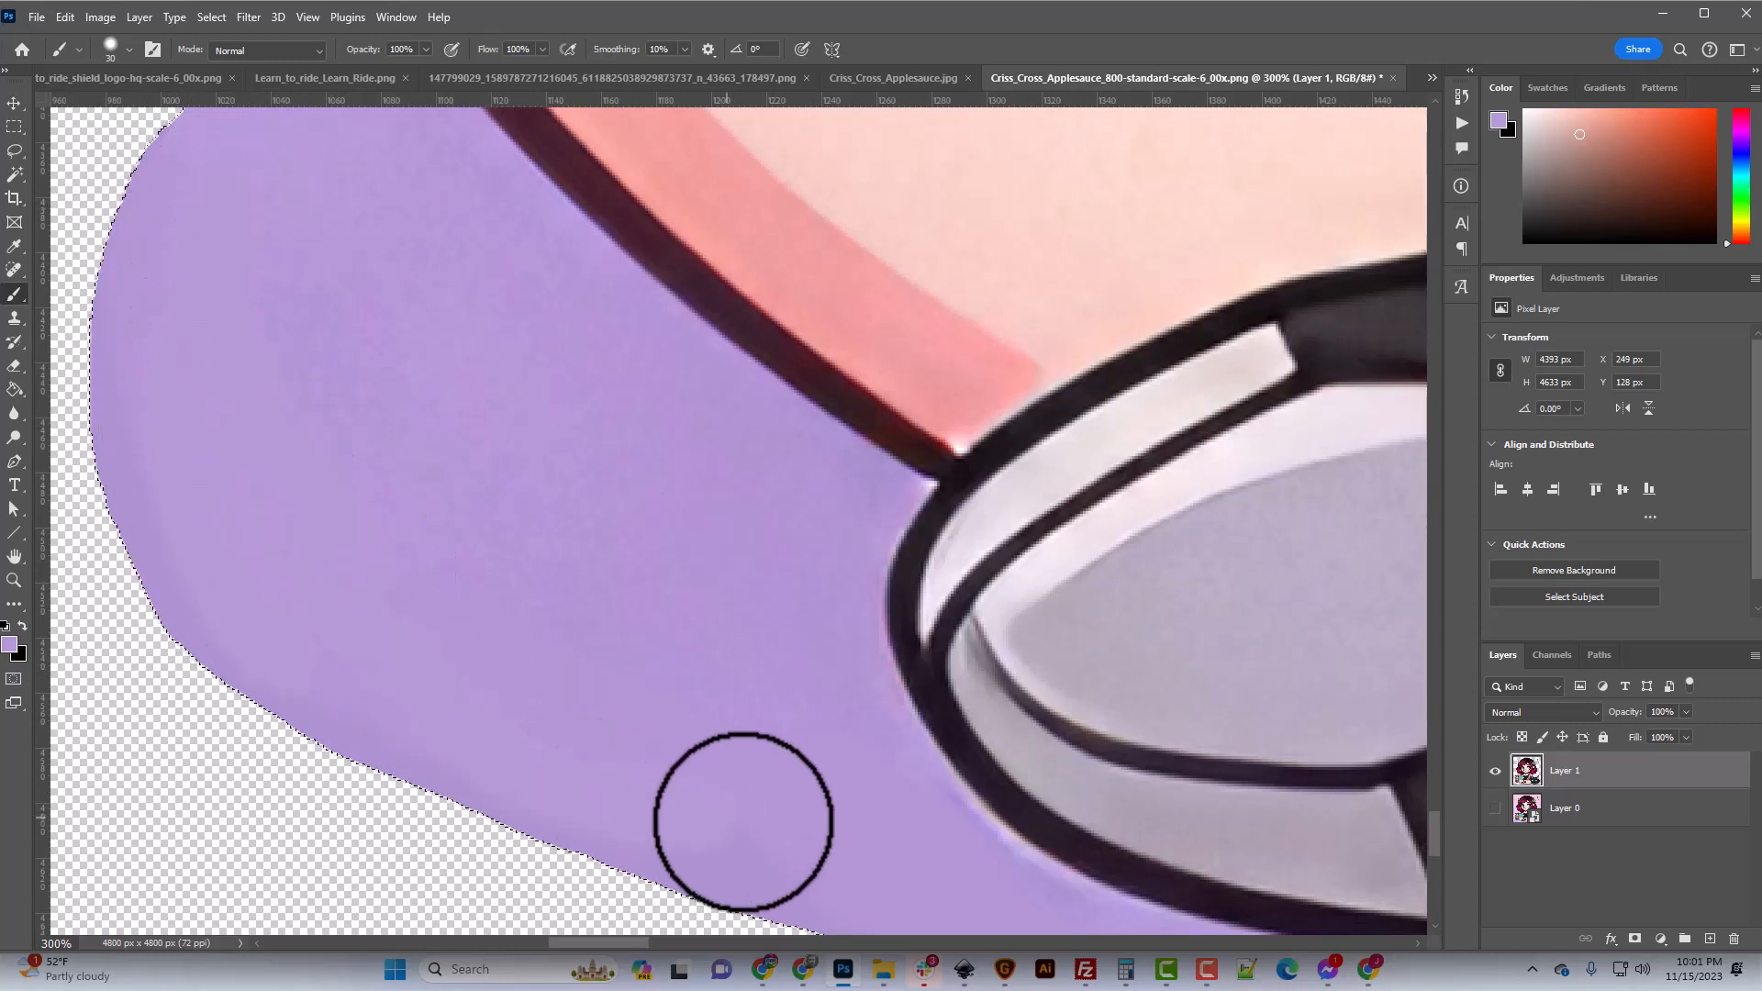
scroll(753, 816, down, 3)
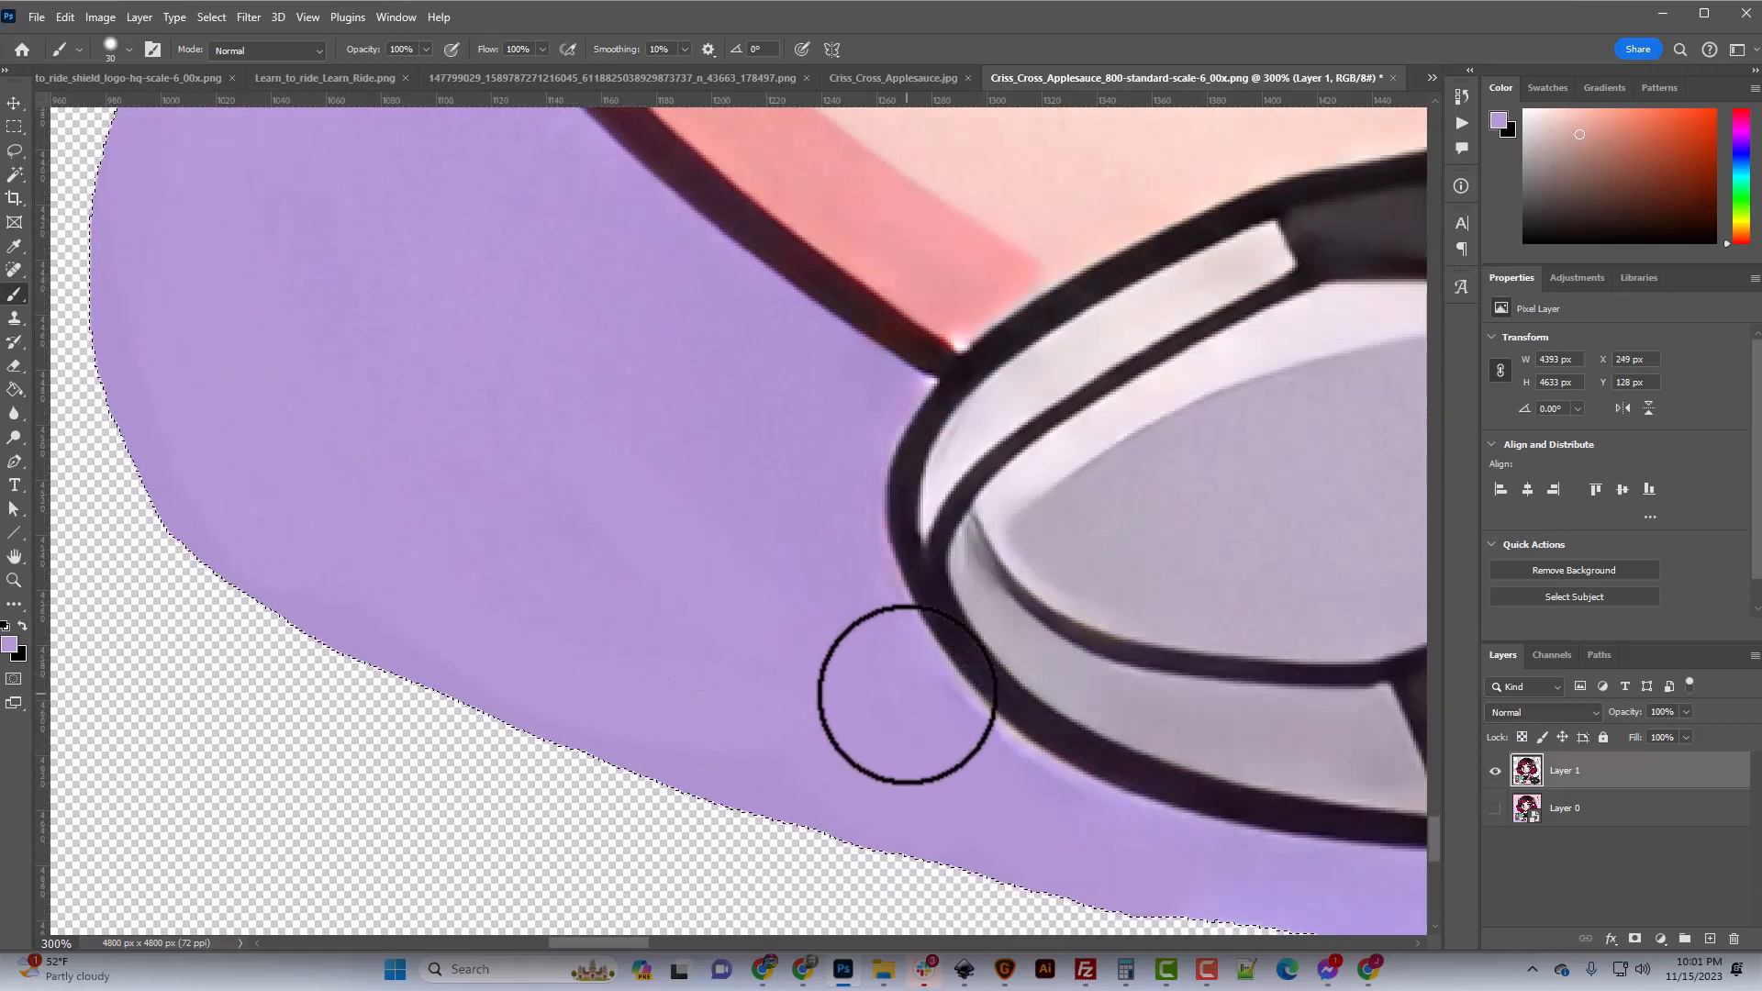
mouse_move(908, 694)
mouse_down()
mouse_move(1051, 811)
mouse_move(1295, 881)
mouse_up()
scroll(691, 675, up, 2)
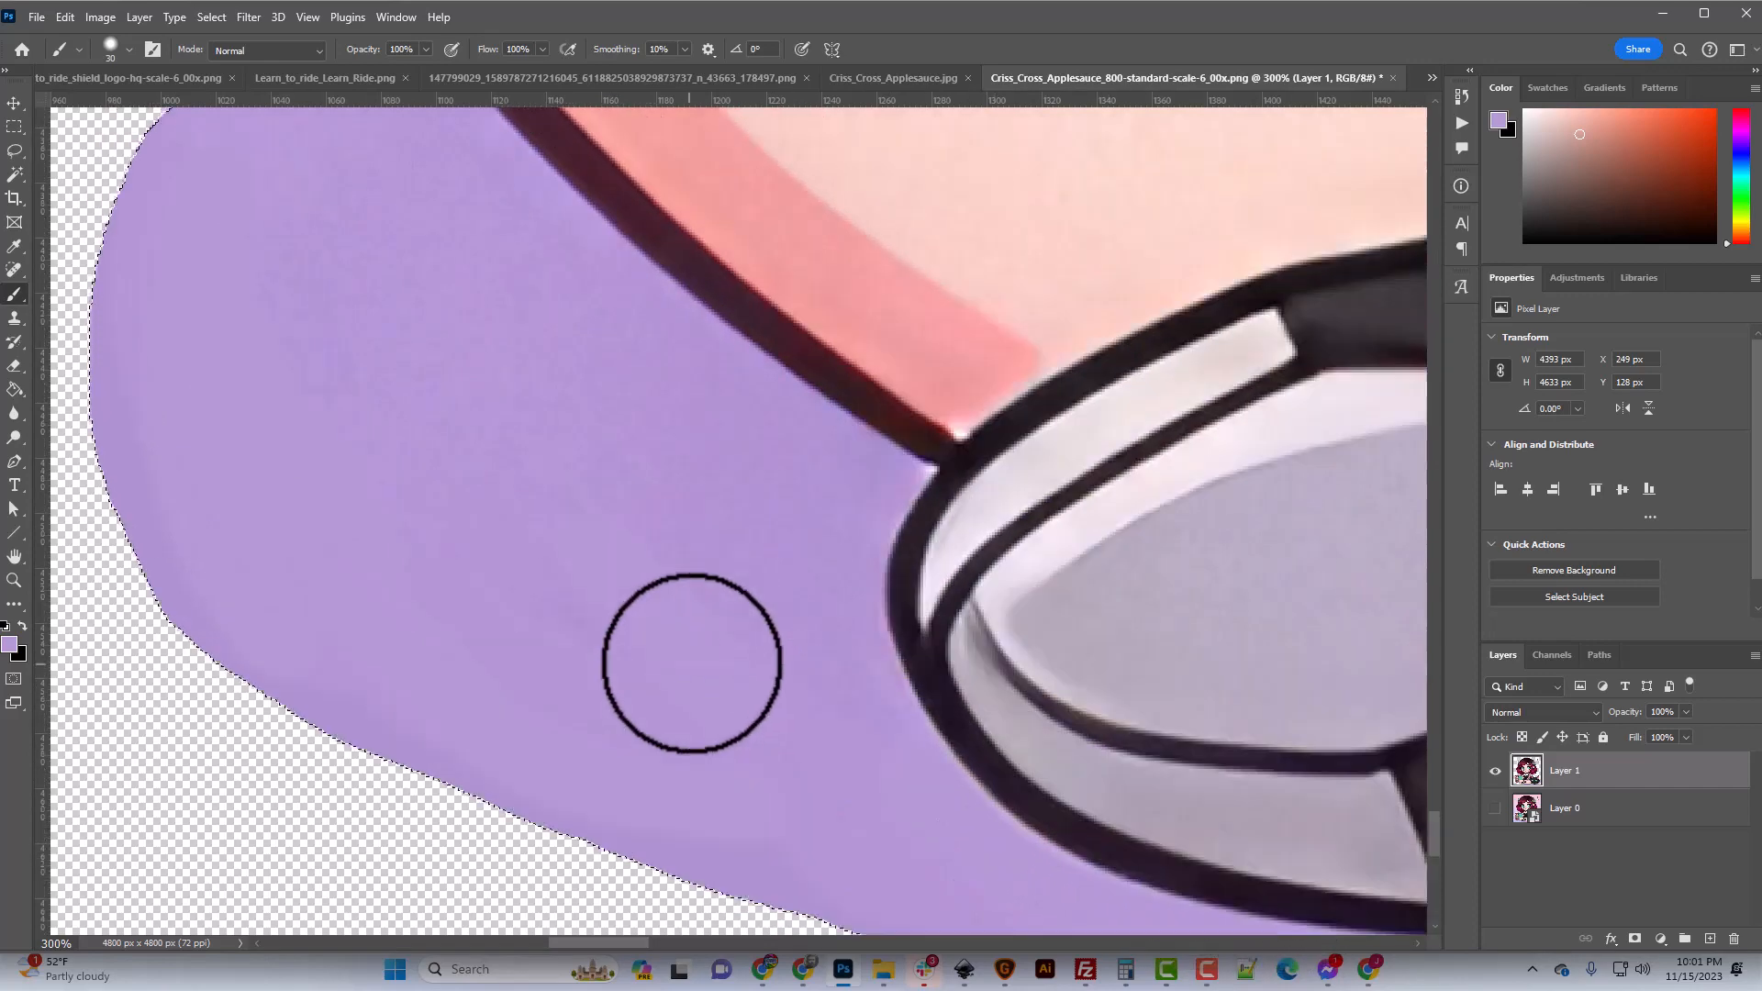
Raise the Brush to full hardness and clear the selection, ready at the shadow's upper edge beside the leg.
scroll(691, 663, down, 4)
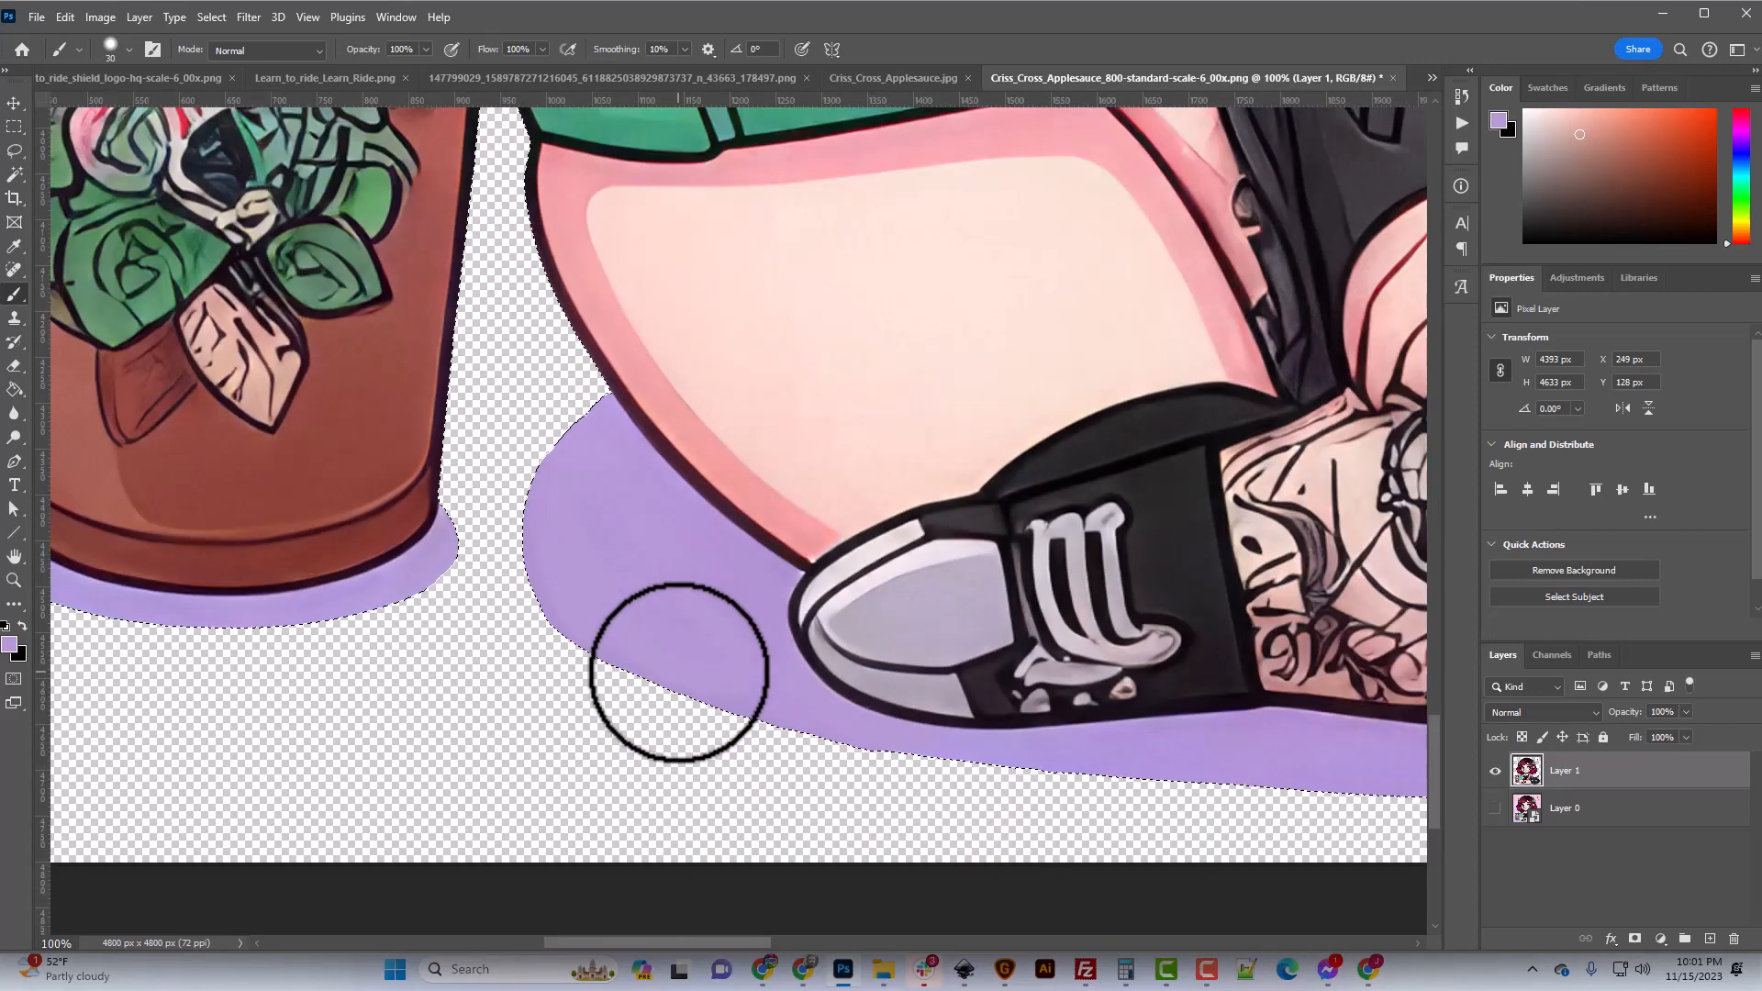
scroll(674, 656, up, 2)
scroll(669, 647, up, 3)
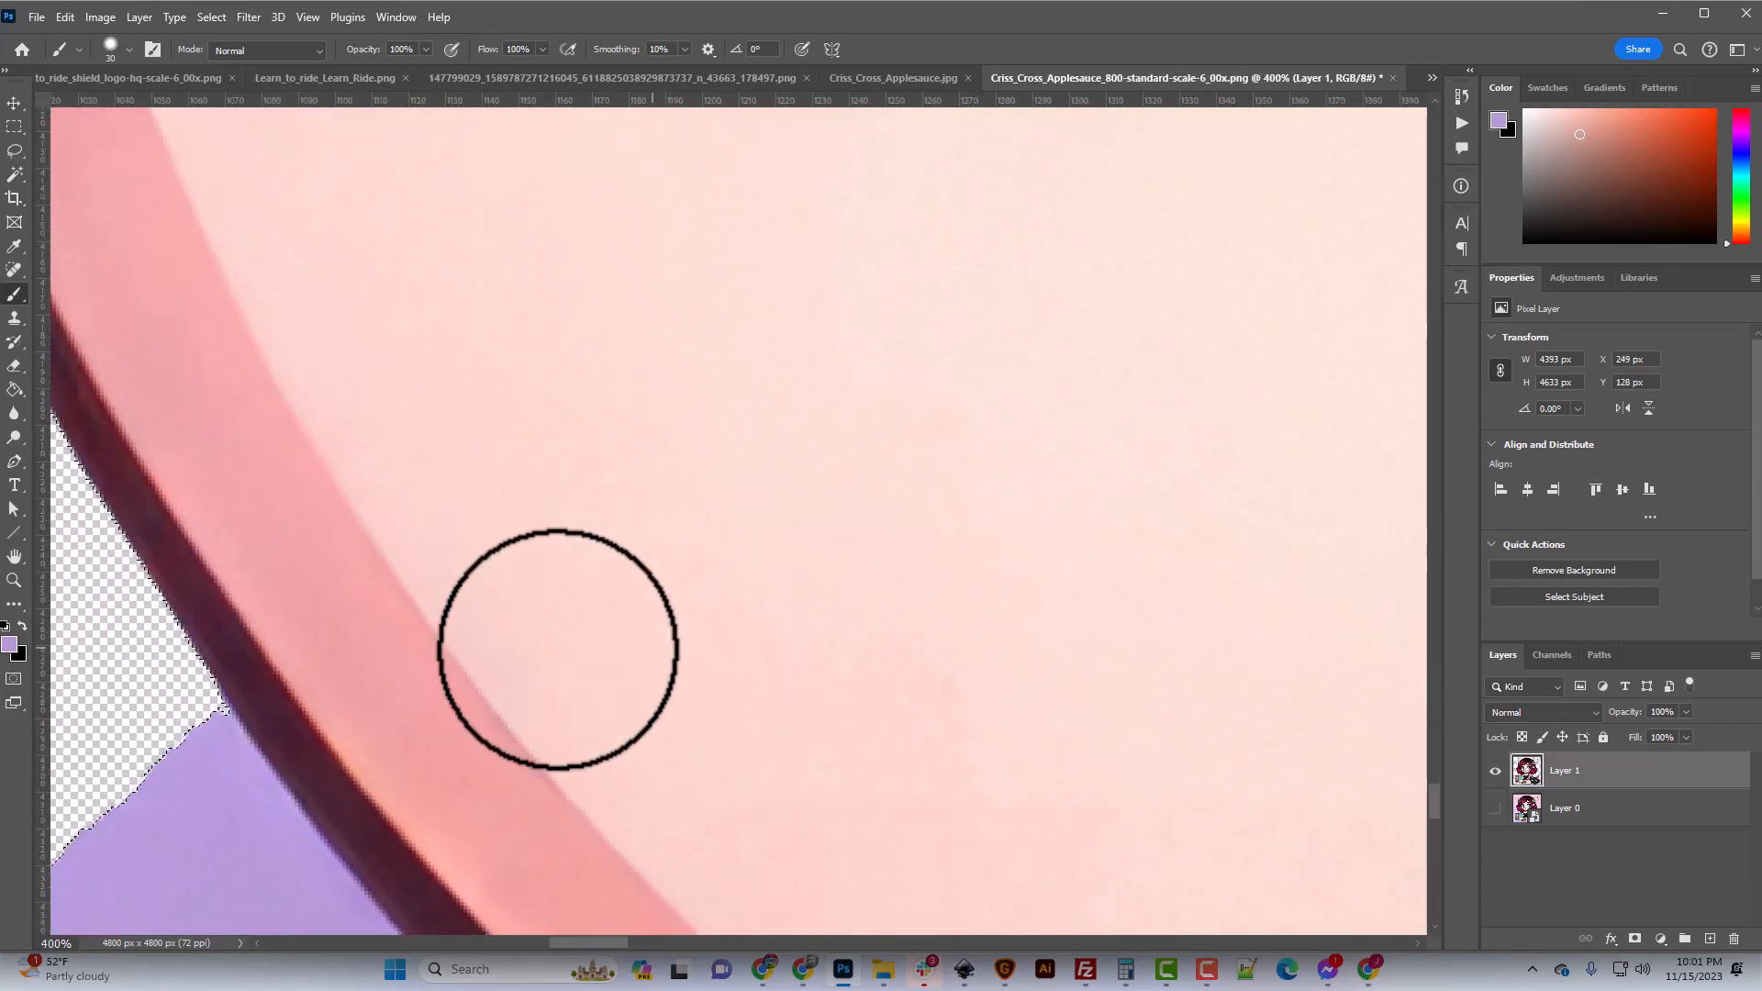
drag(603, 940, 591, 944)
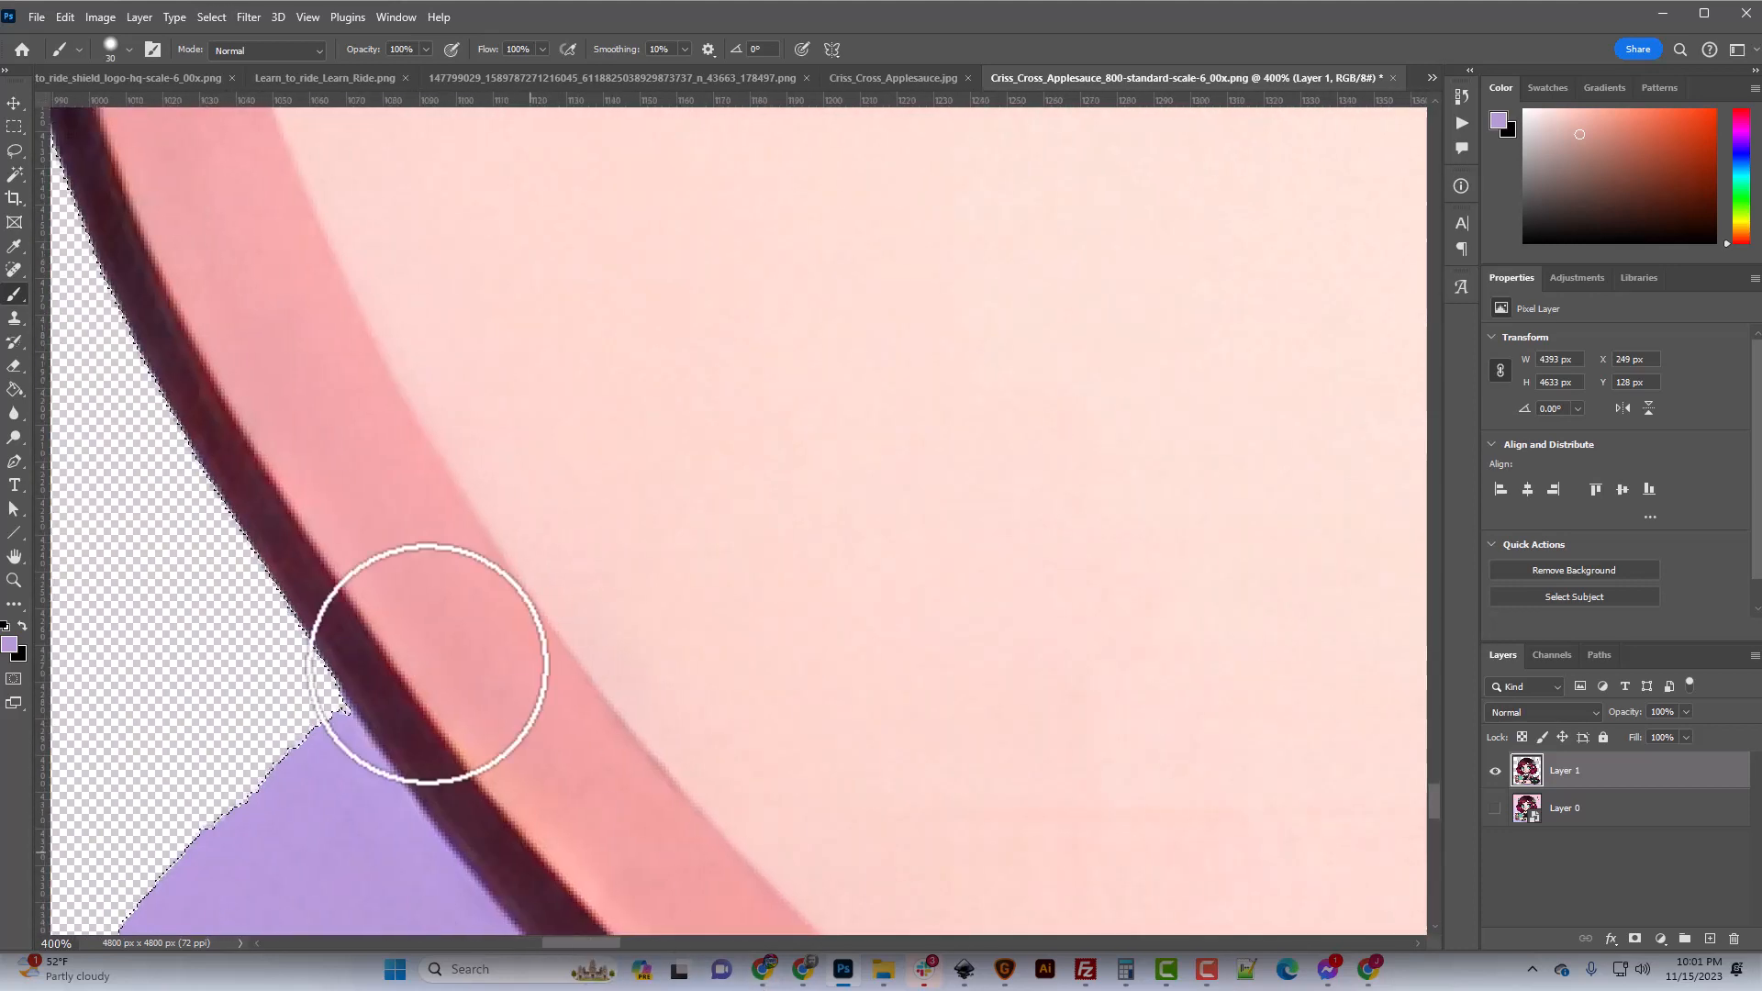
click(128, 51)
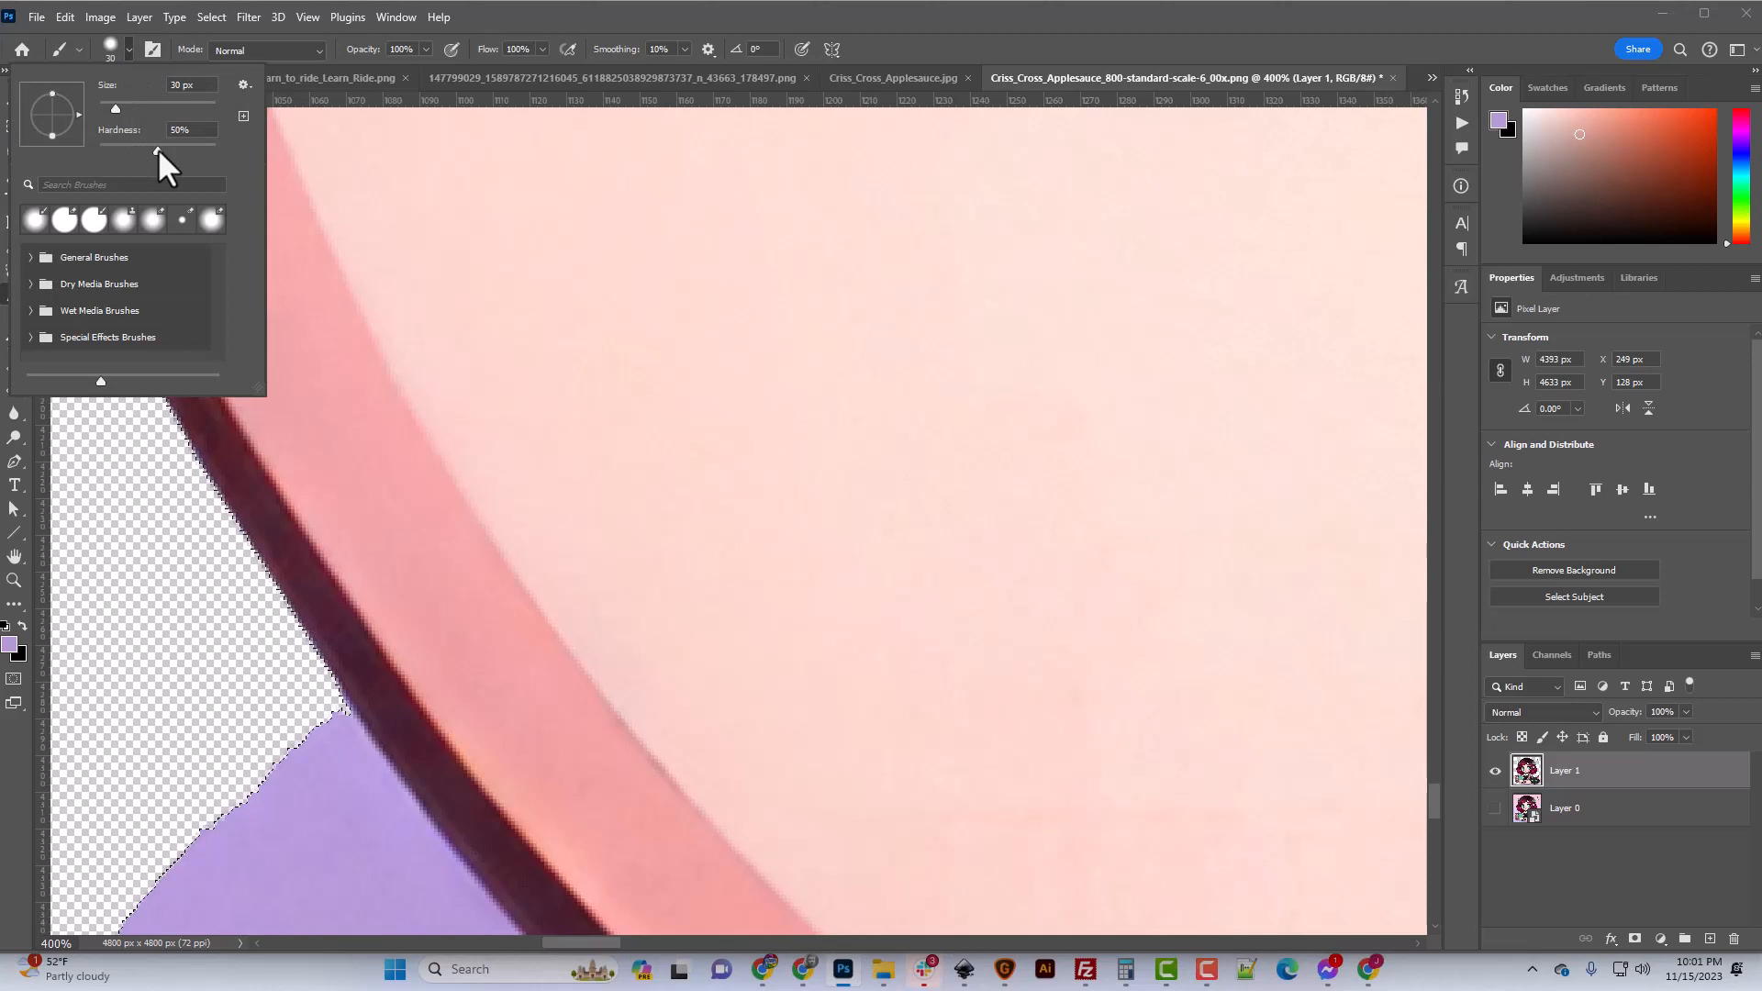
drag(158, 147, 215, 151)
key(ctrl+d)
scroll(310, 816, down, 2)
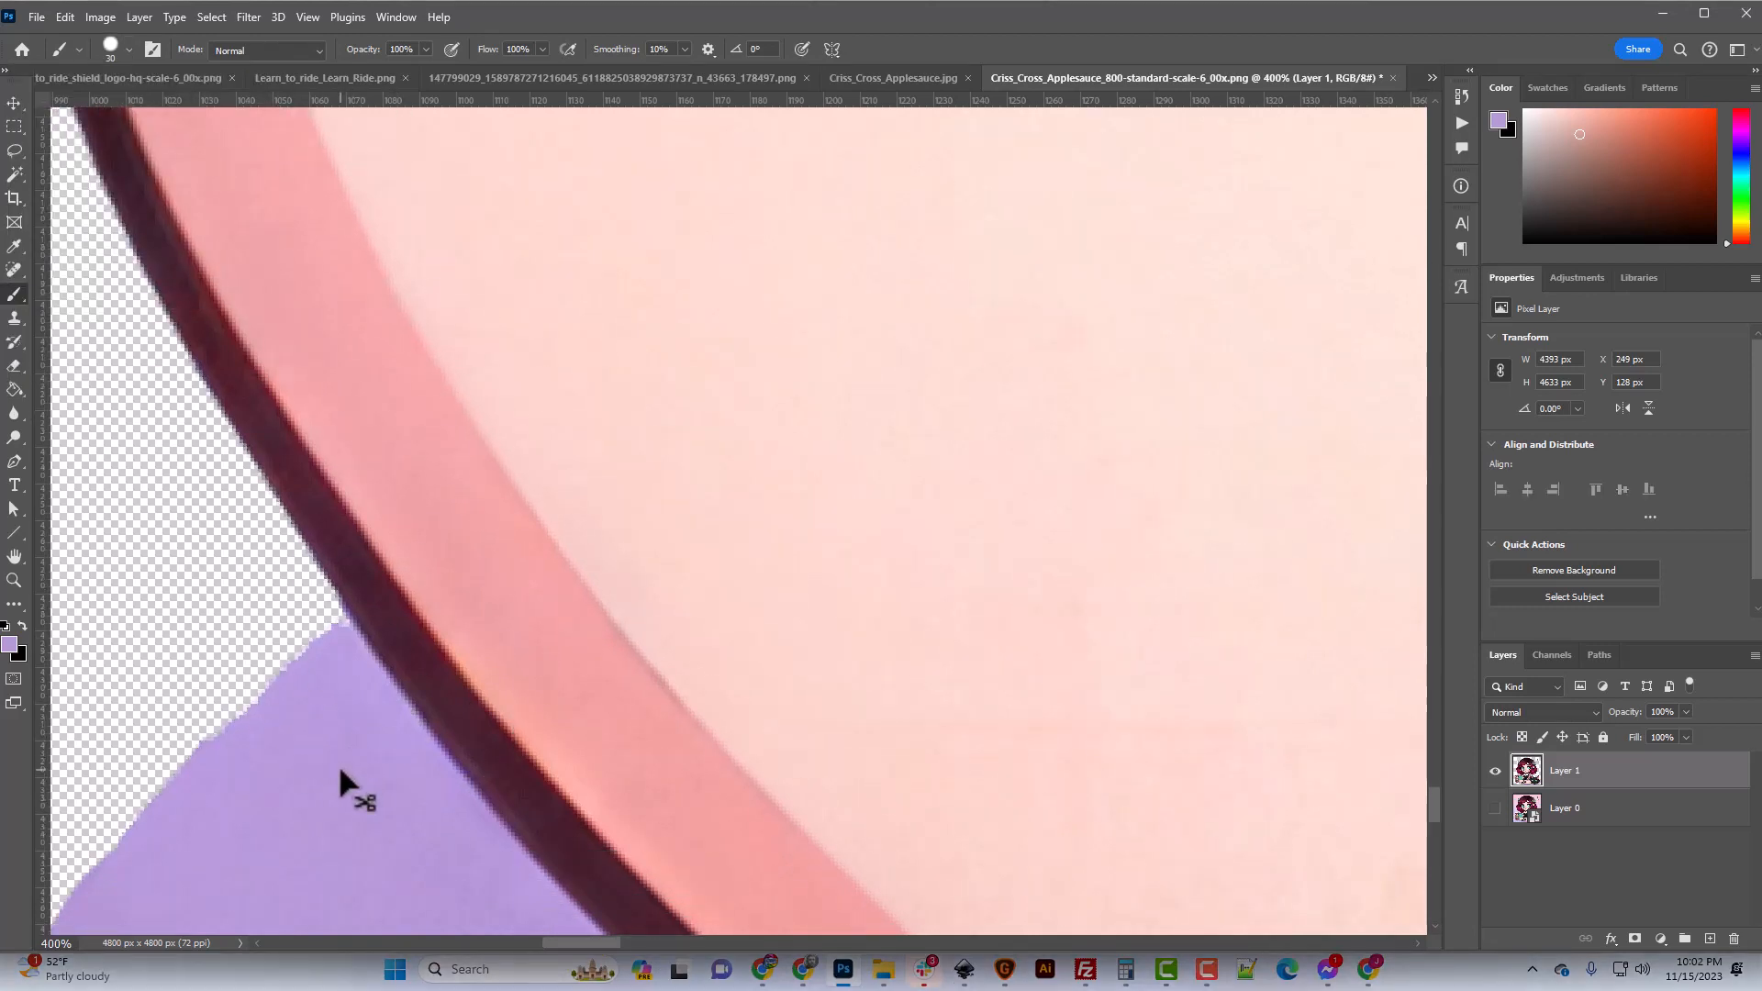
Shrink the brush to 5 px and even out the shadow's rough upper edge where it meets the leg.
key(bracketleft)
key(bracketleft)
key(bracketleft)
key(bracketleft)
key(bracketleft)
key(bracketleft)
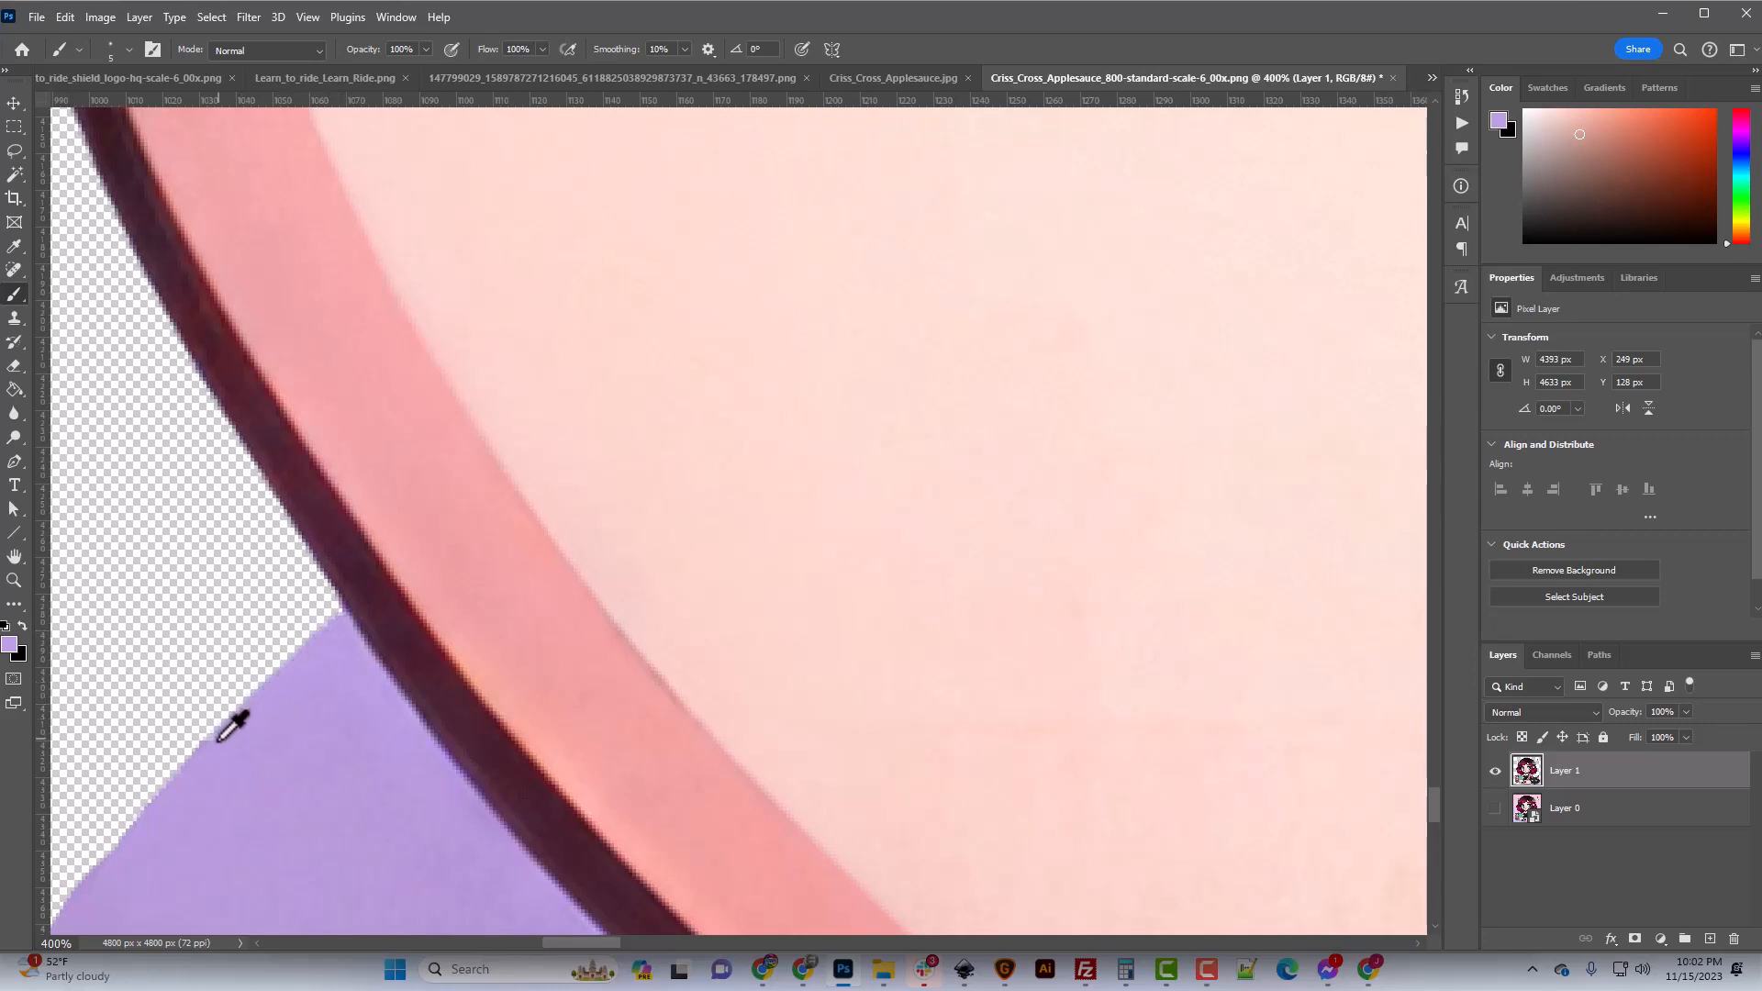
Review the whole illustration at 25% zoom, from the ground shadow and cat up to the hair, moon and heart.
key(ctrl+minus)
key(ctrl+minus)
key(ctrl+minus)
key(ctrl+minus)
key(ctrl+minus)
key(ctrl+minus)
key(ctrl+minus)
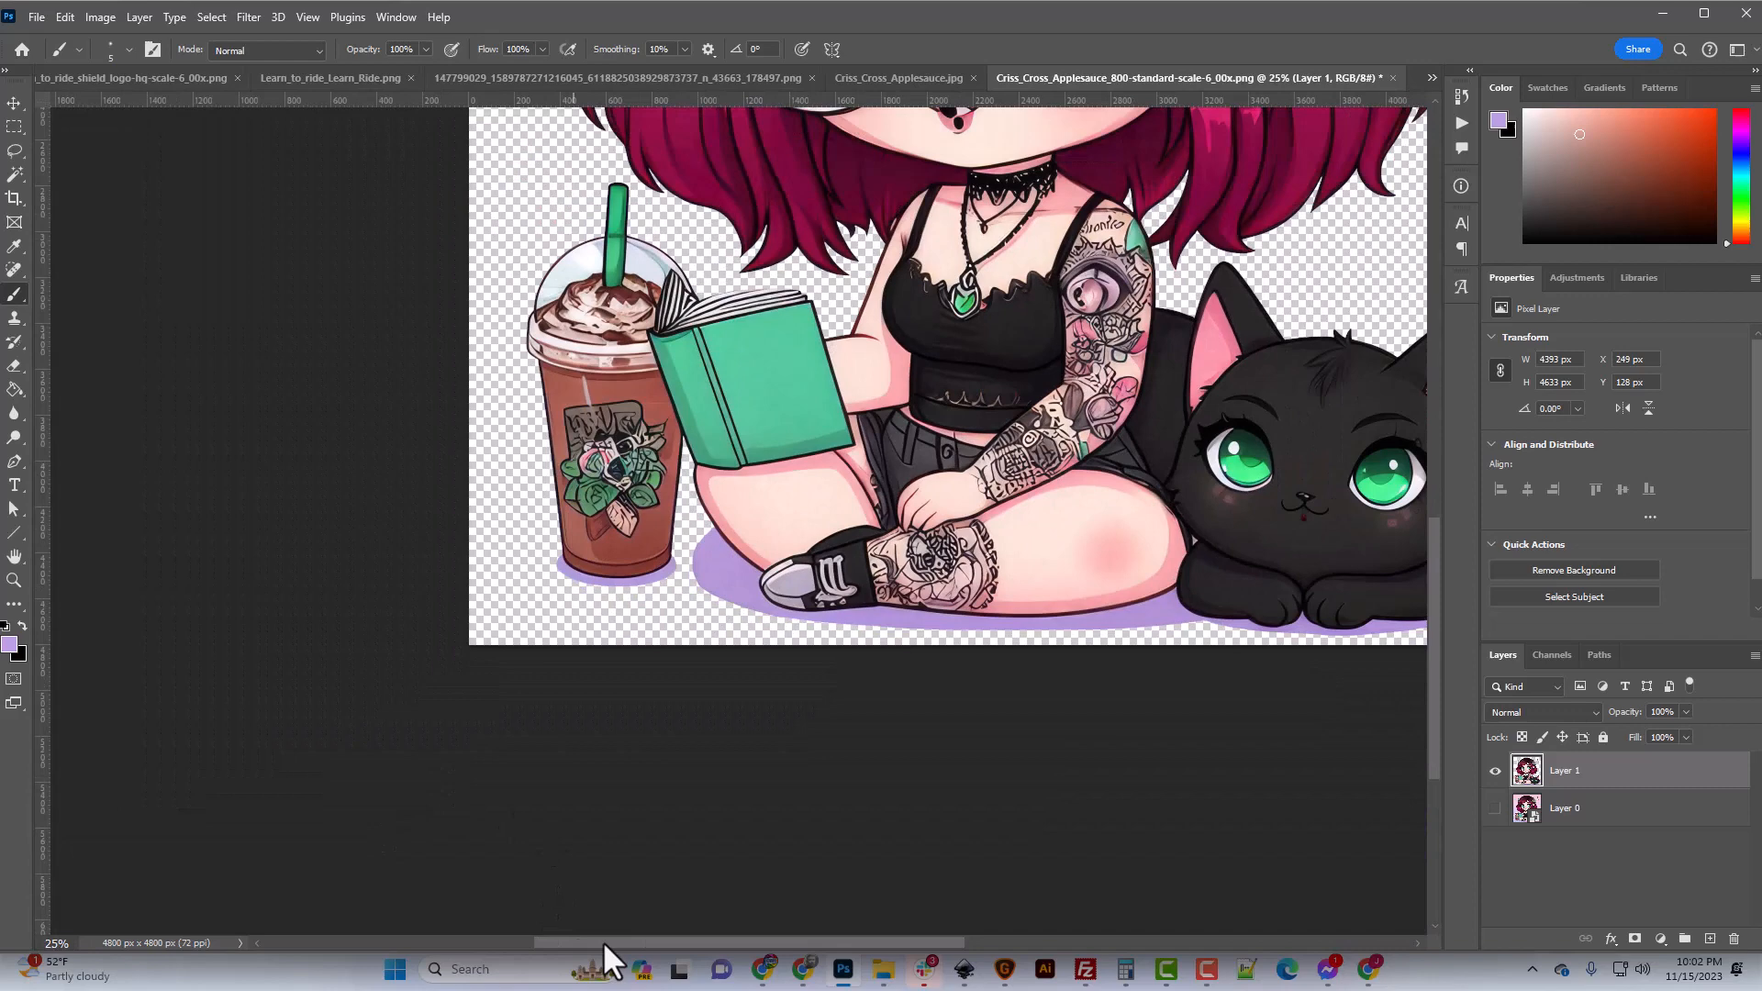
drag(604, 946, 768, 946)
scroll(923, 722, up, 3)
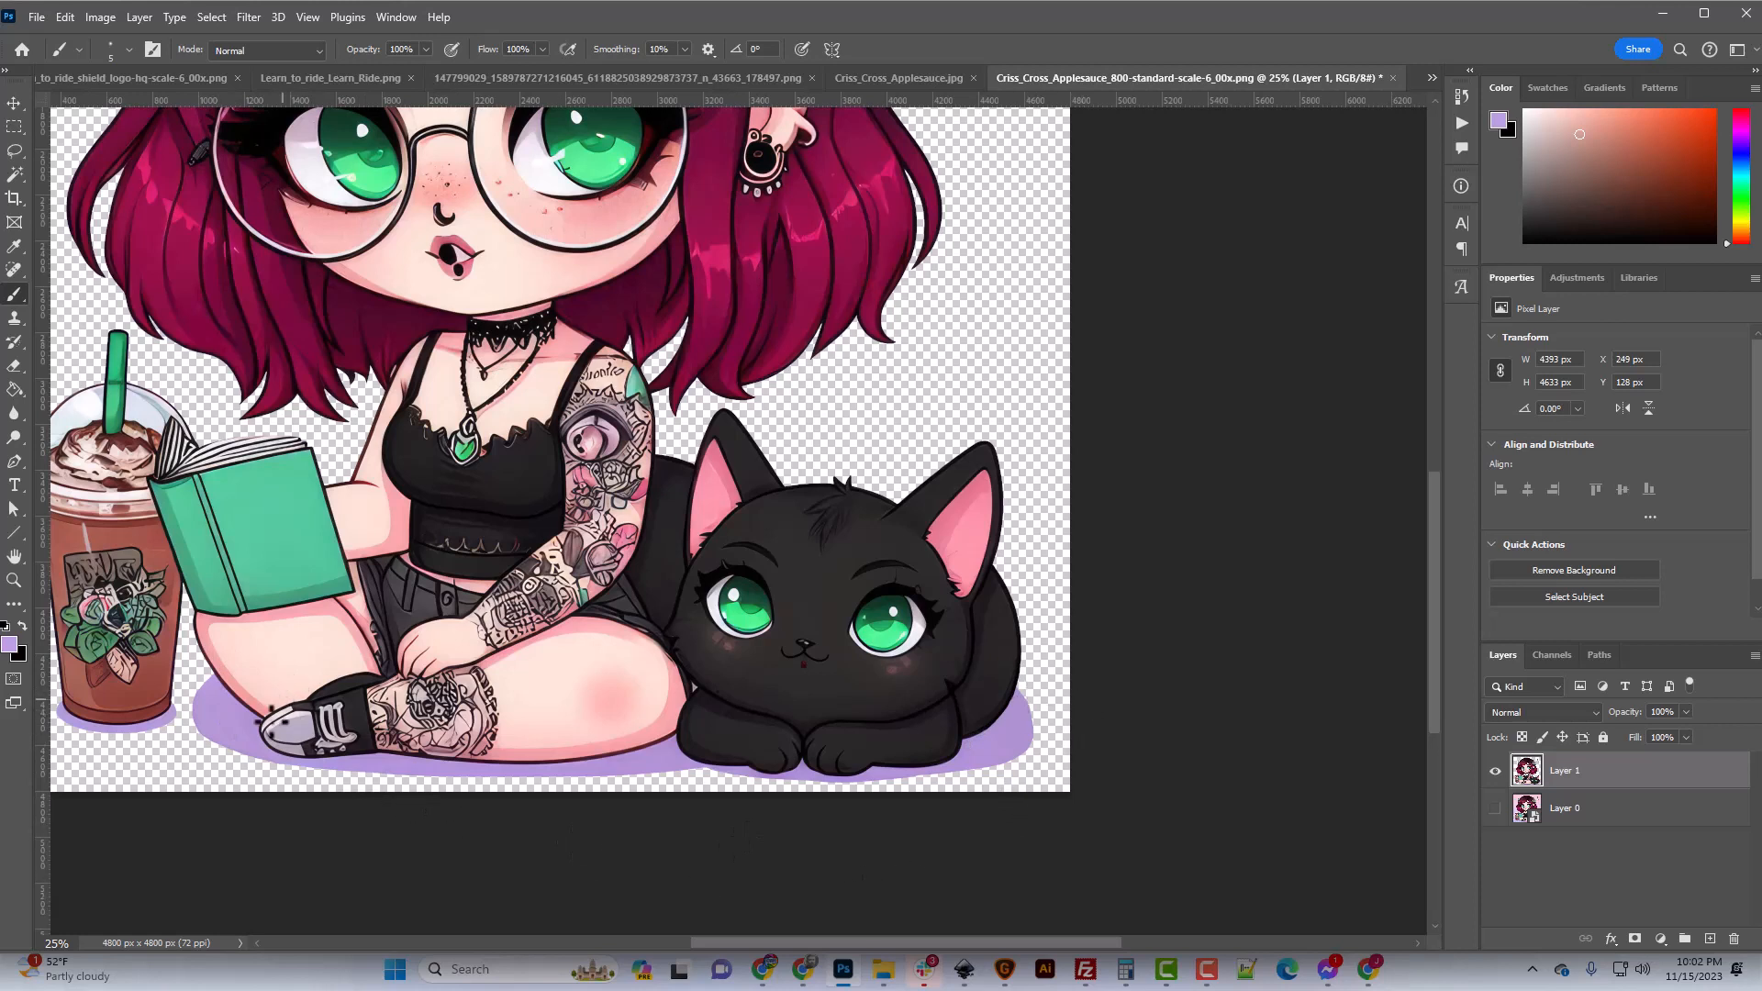
scroll(679, 842, up, 11)
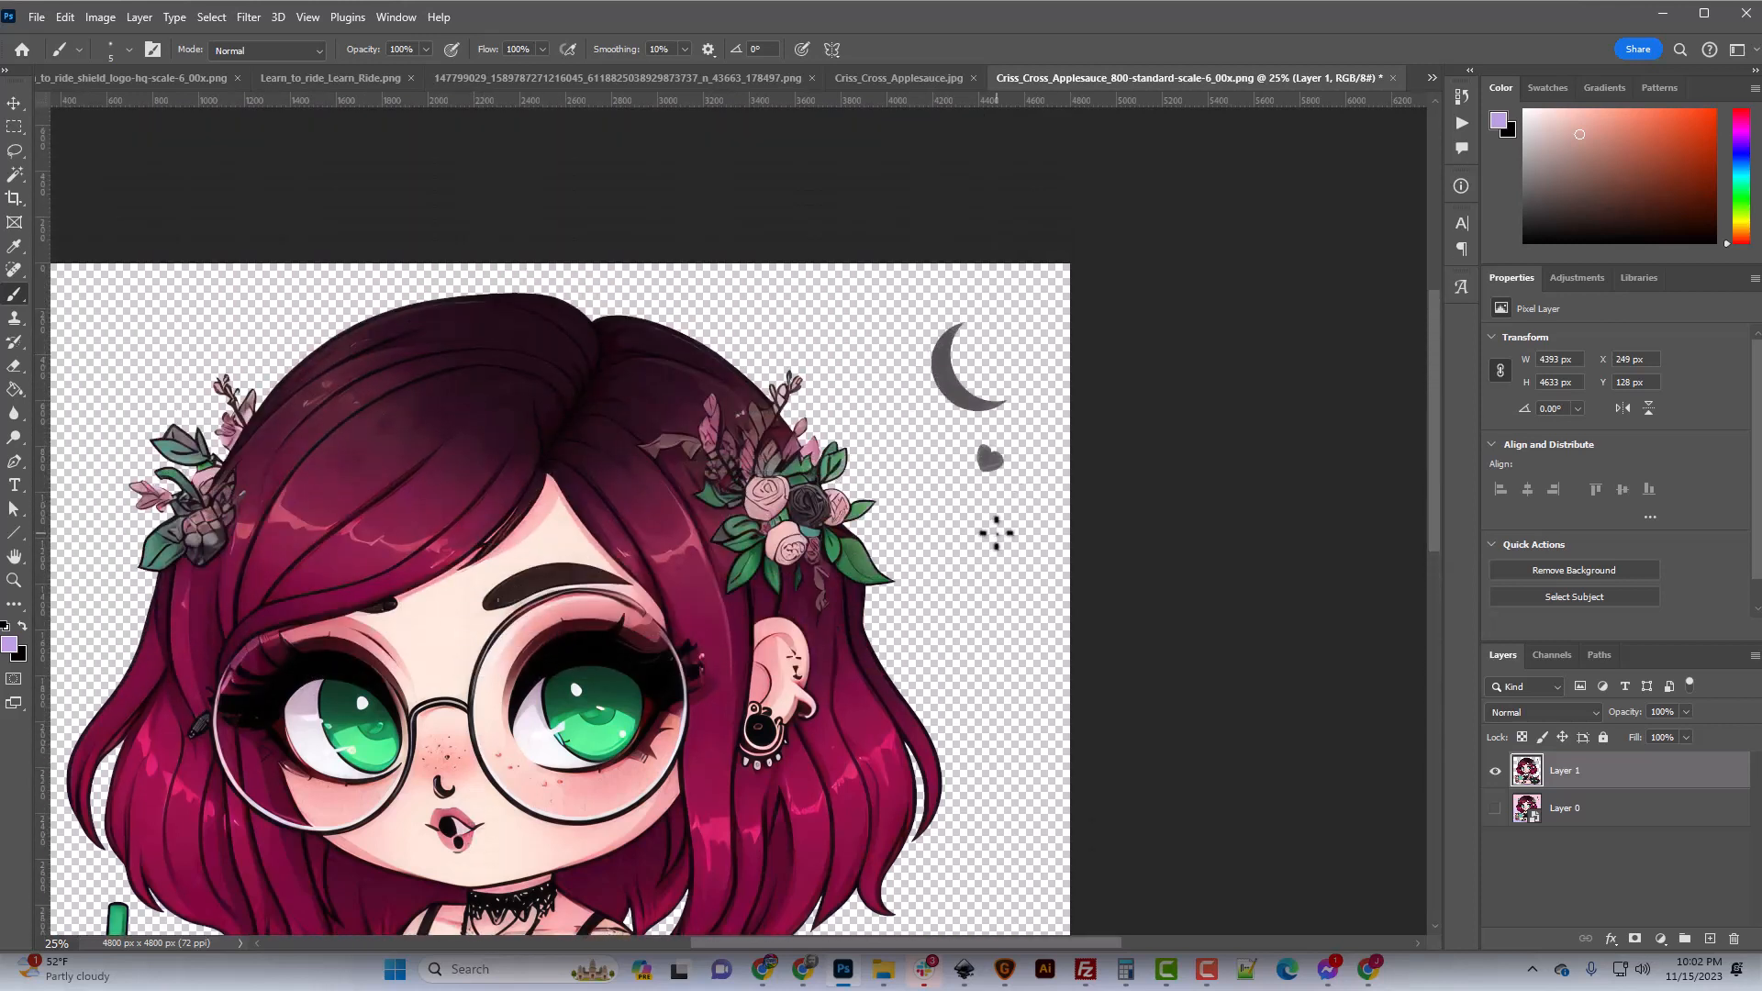
Lasso the grey moon and heart beside the girl's head and cut and paste them onto their own layer.
click(14, 150)
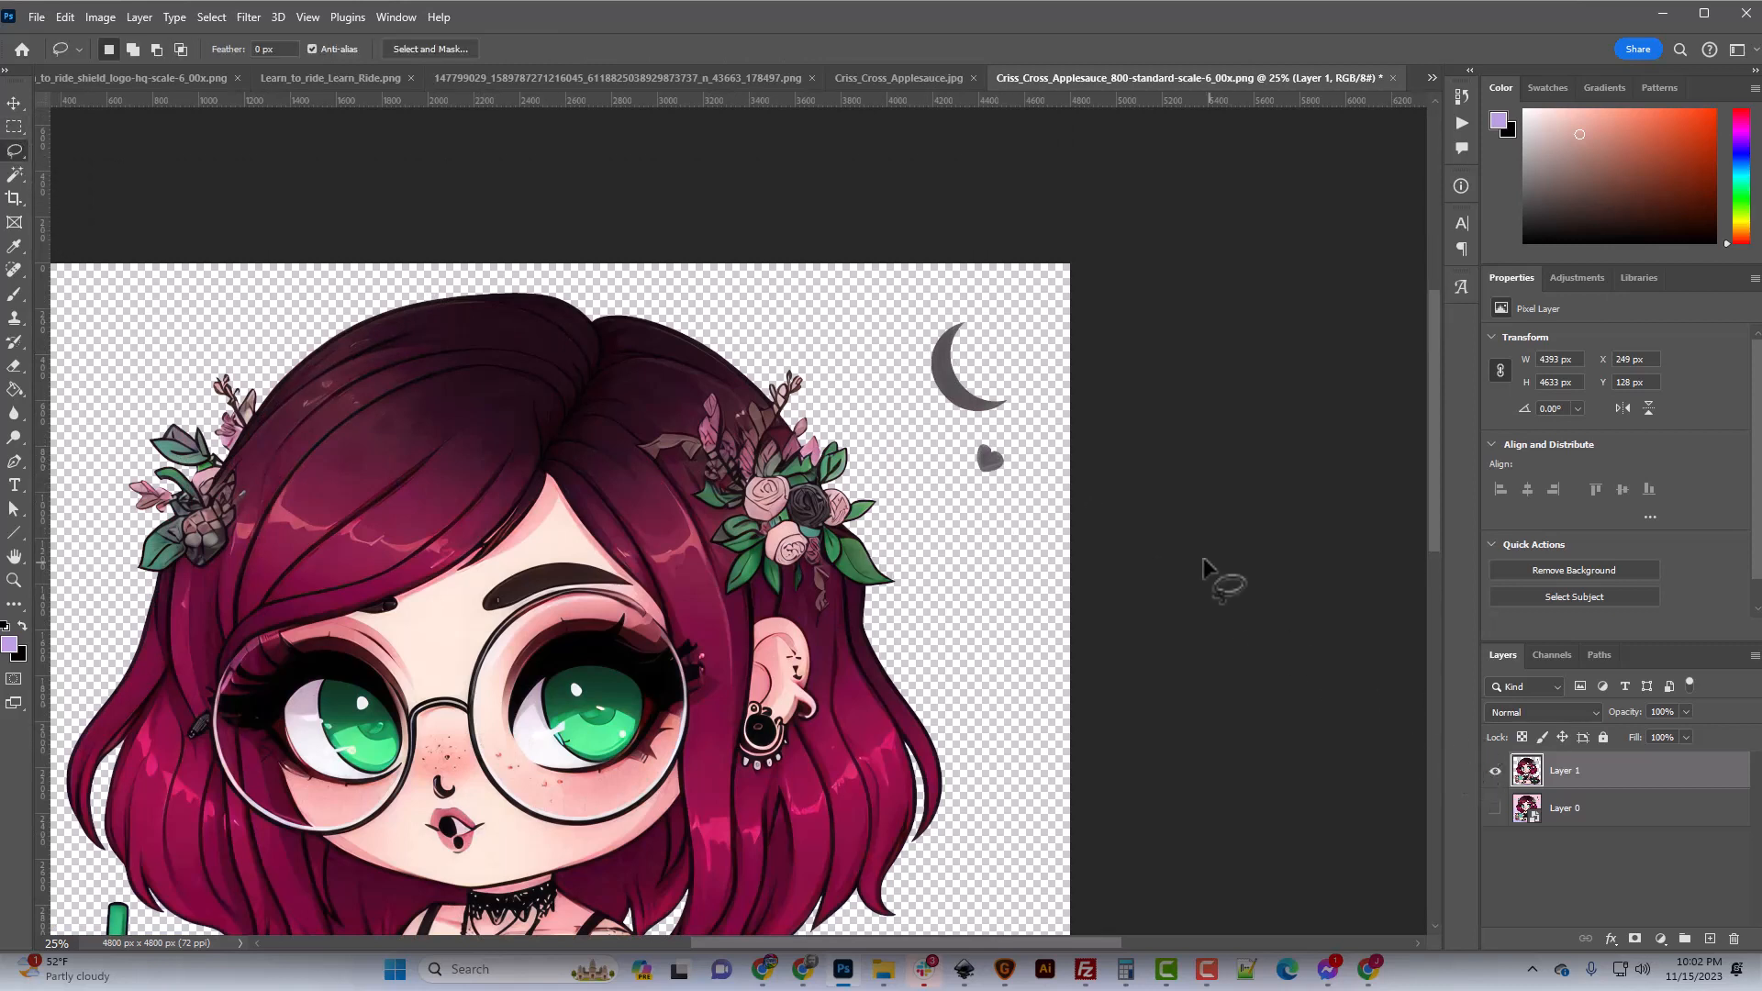
mouse_move(1031, 475)
mouse_down()
mouse_move(1003, 498)
mouse_move(935, 476)
mouse_up()
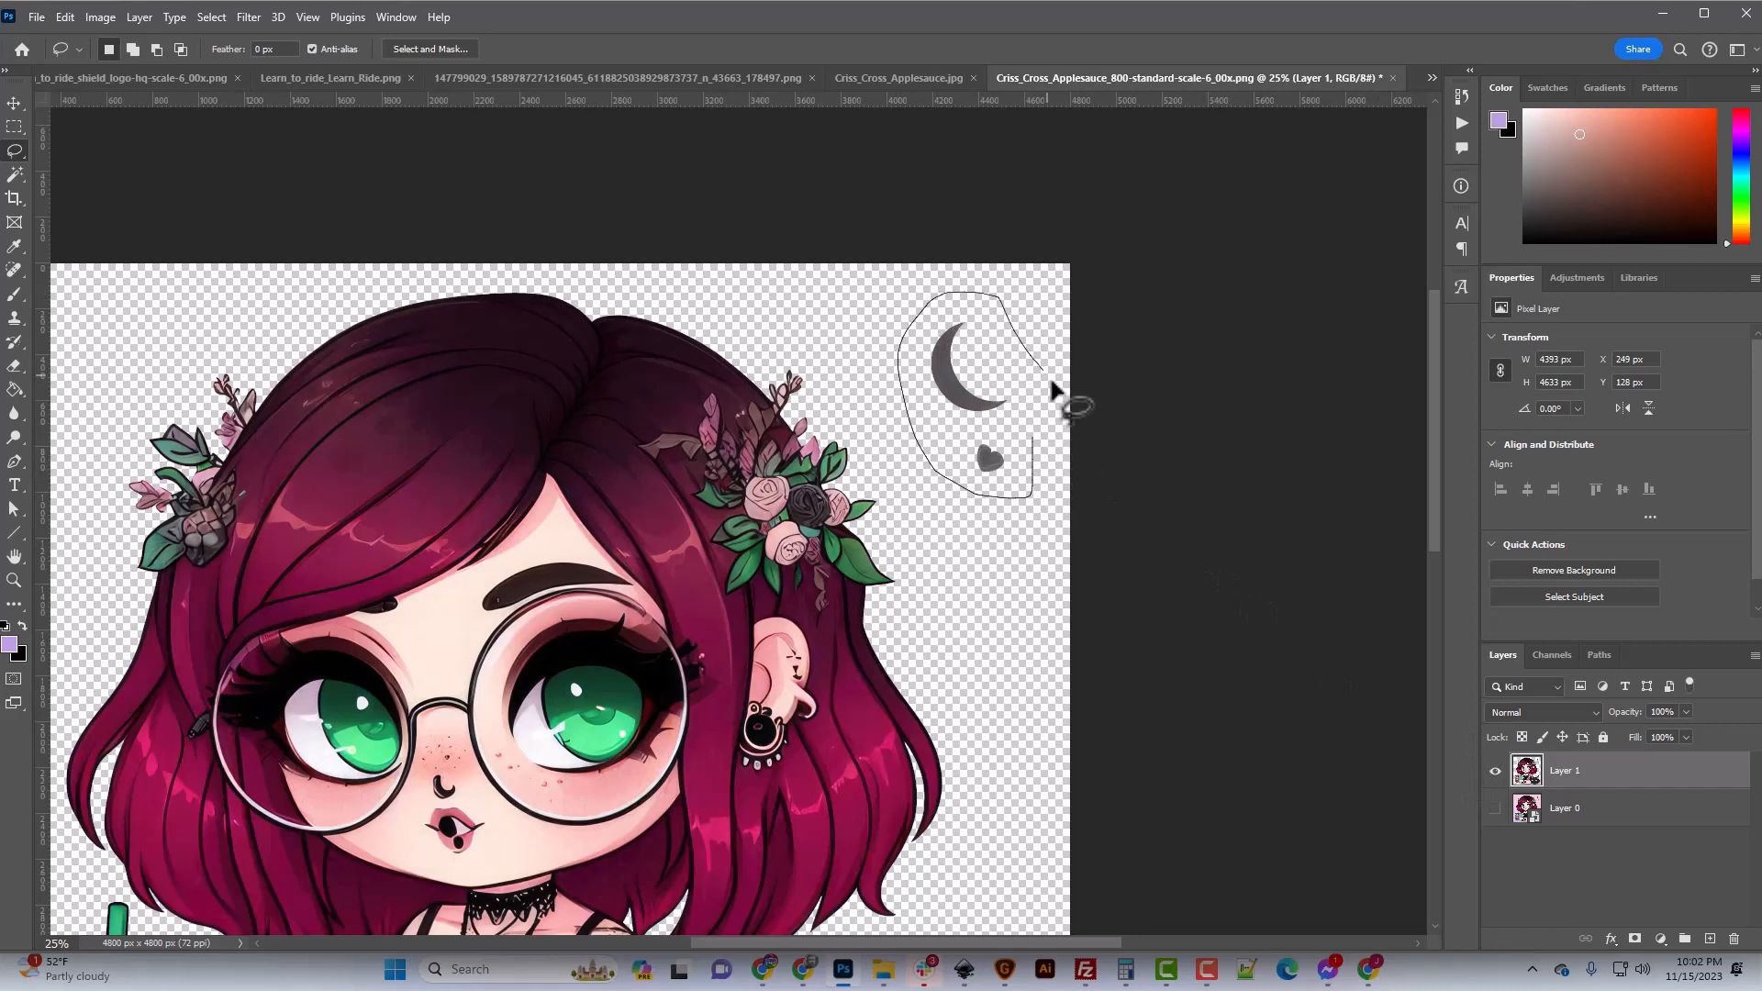
drag(1051, 383, 1052, 385)
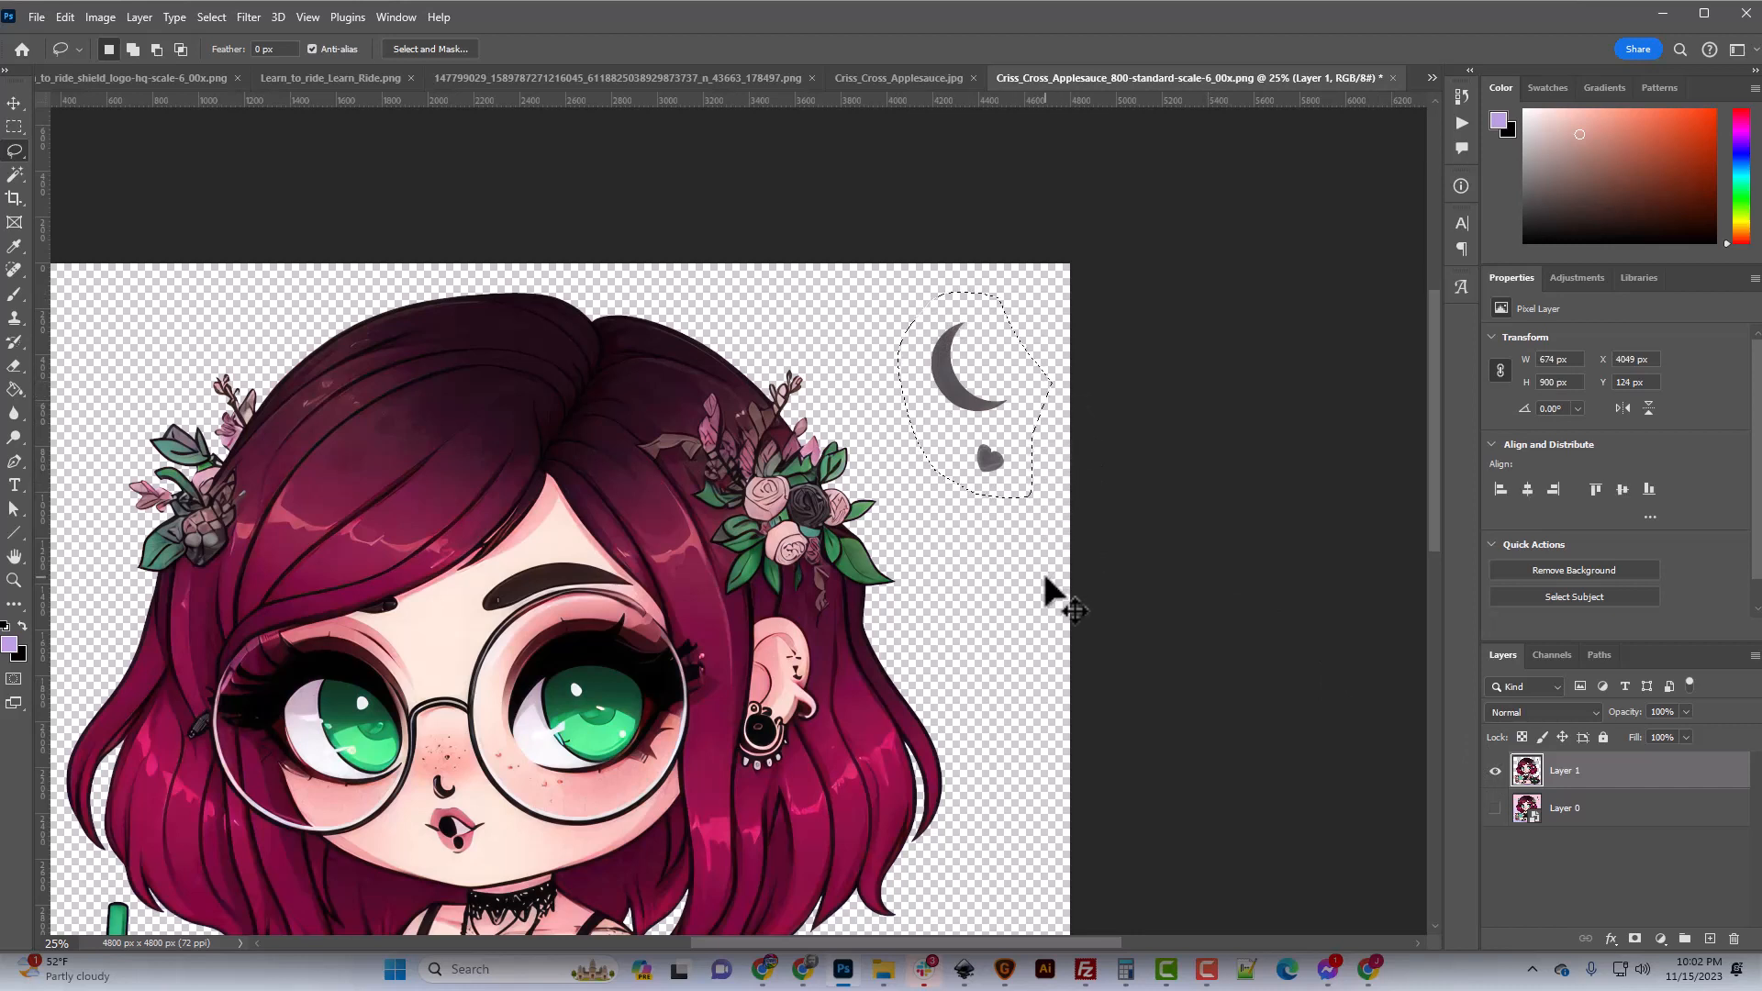
key(ctrl+x)
key(ctrl+v)
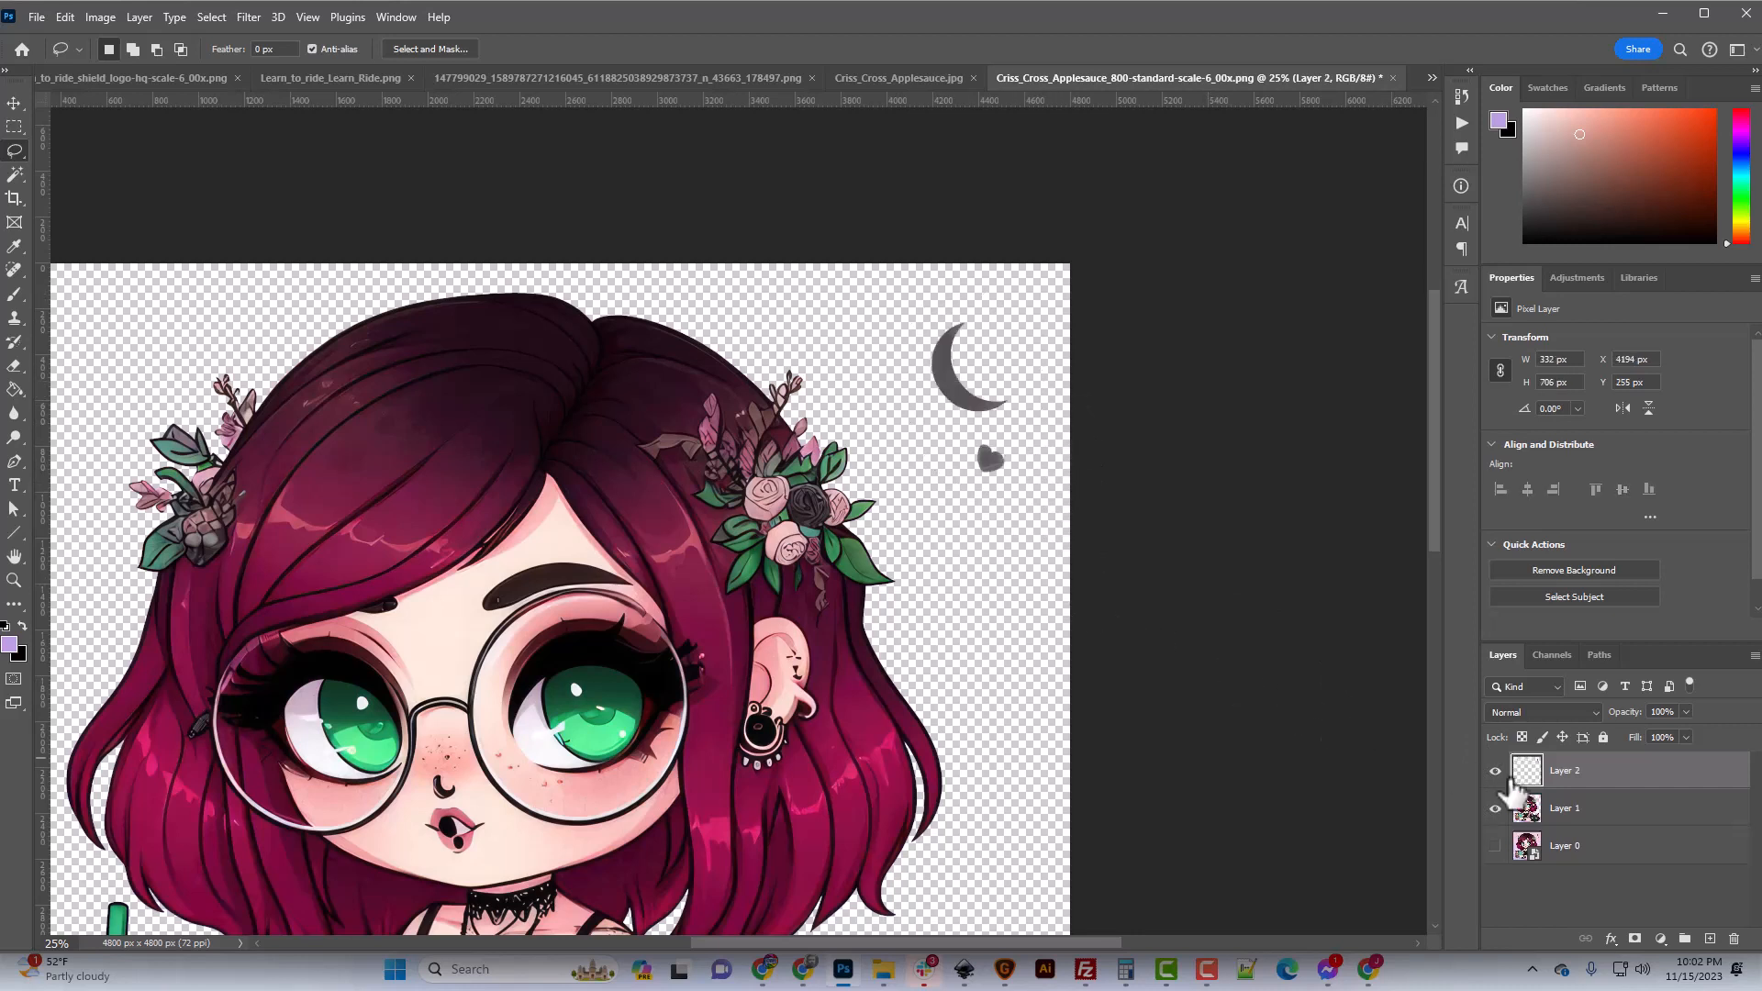
Set the foreground color to the moon's grey, 565656, sampled from the artwork.
click(11, 646)
click(954, 383)
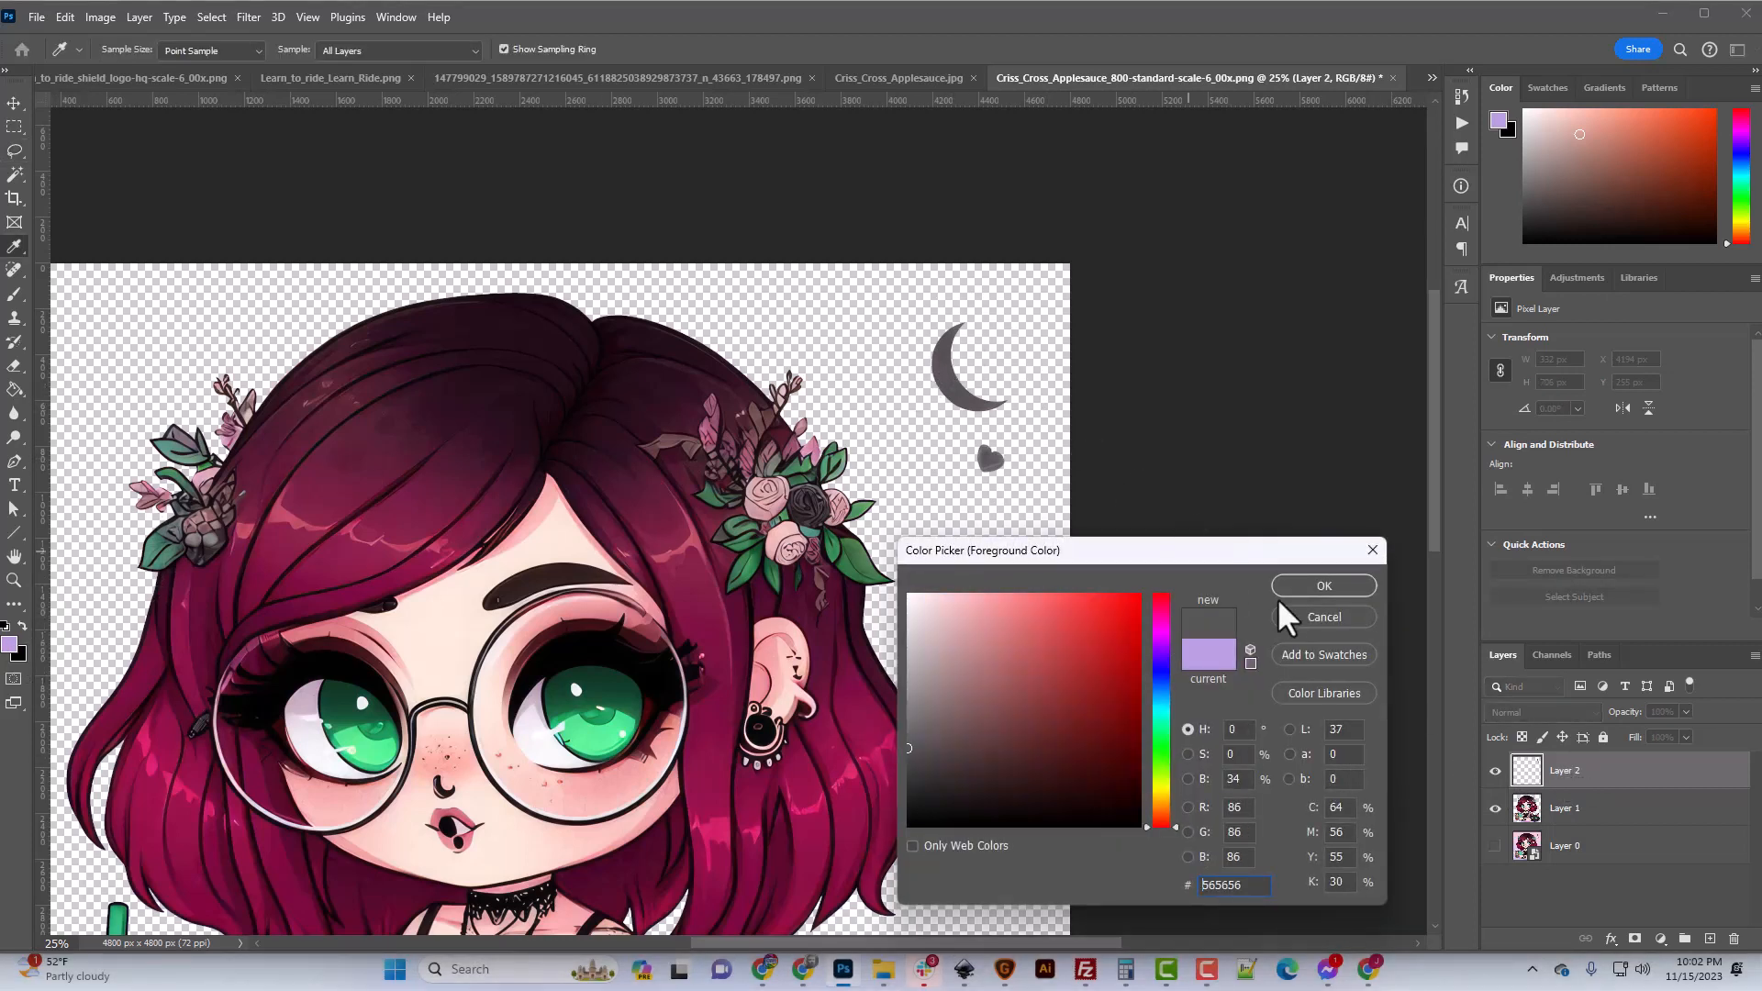
click(1315, 593)
Apply a Color Overlay in grey 565656, sampled from the foreground color, to the moon and heart layer.
right_click(1572, 776)
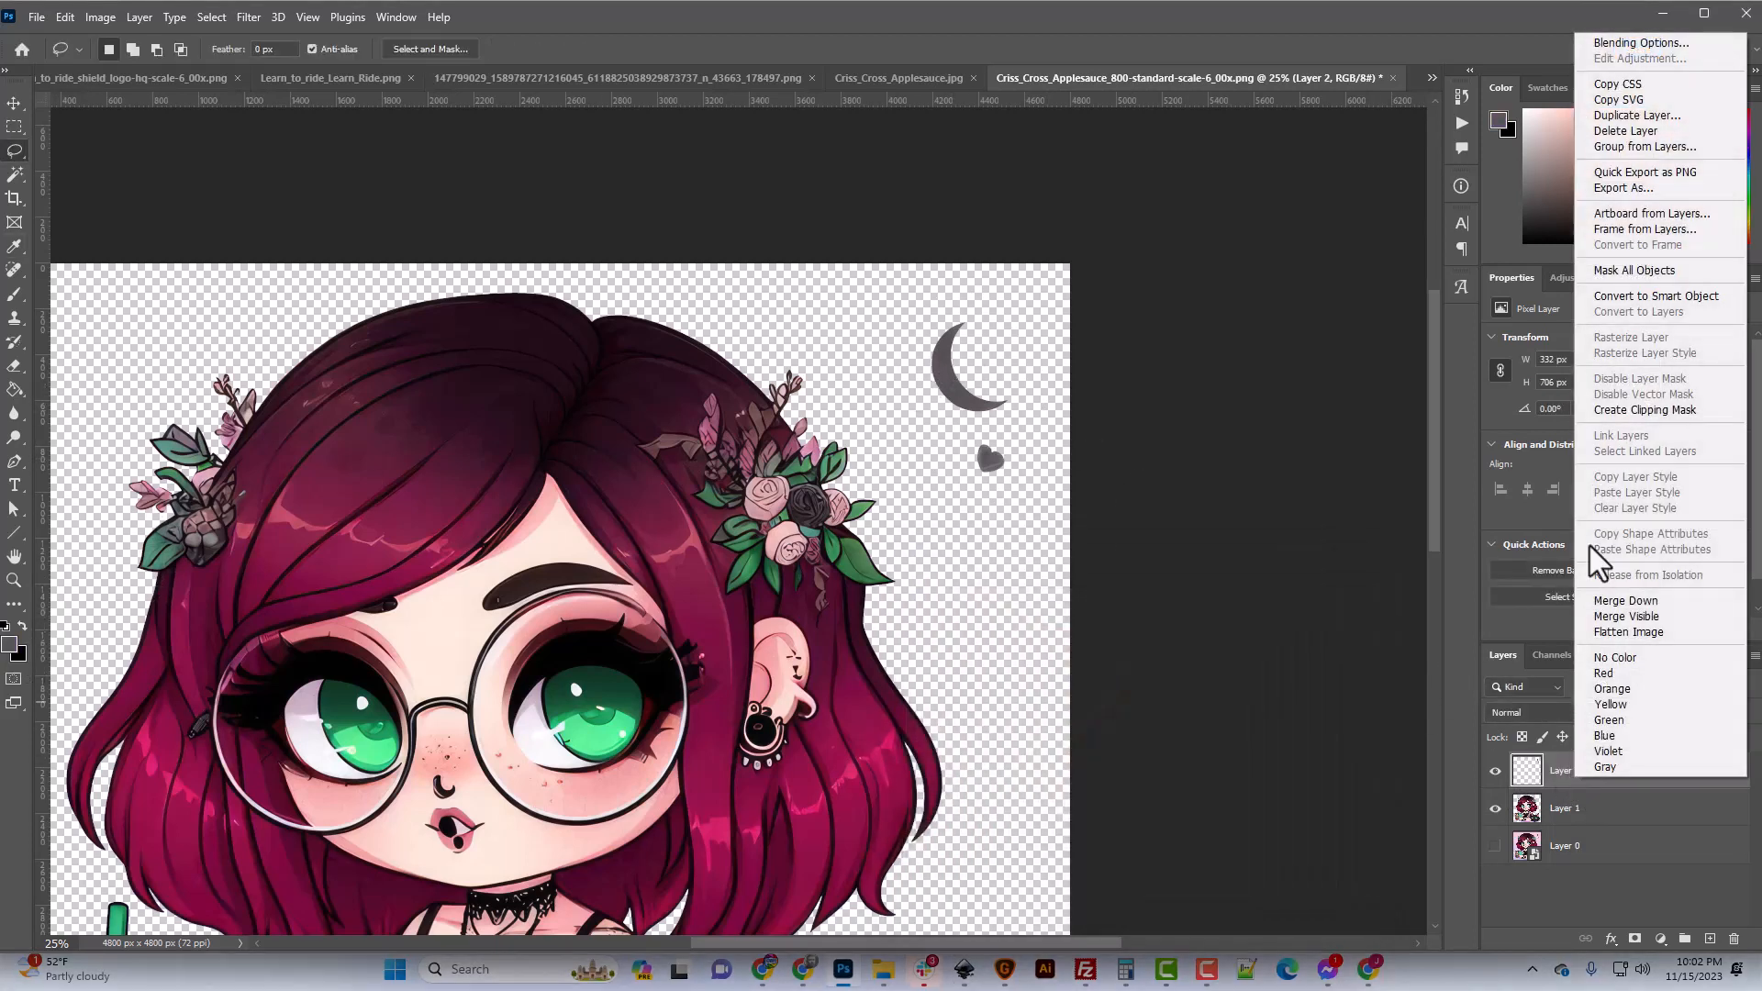
click(1616, 46)
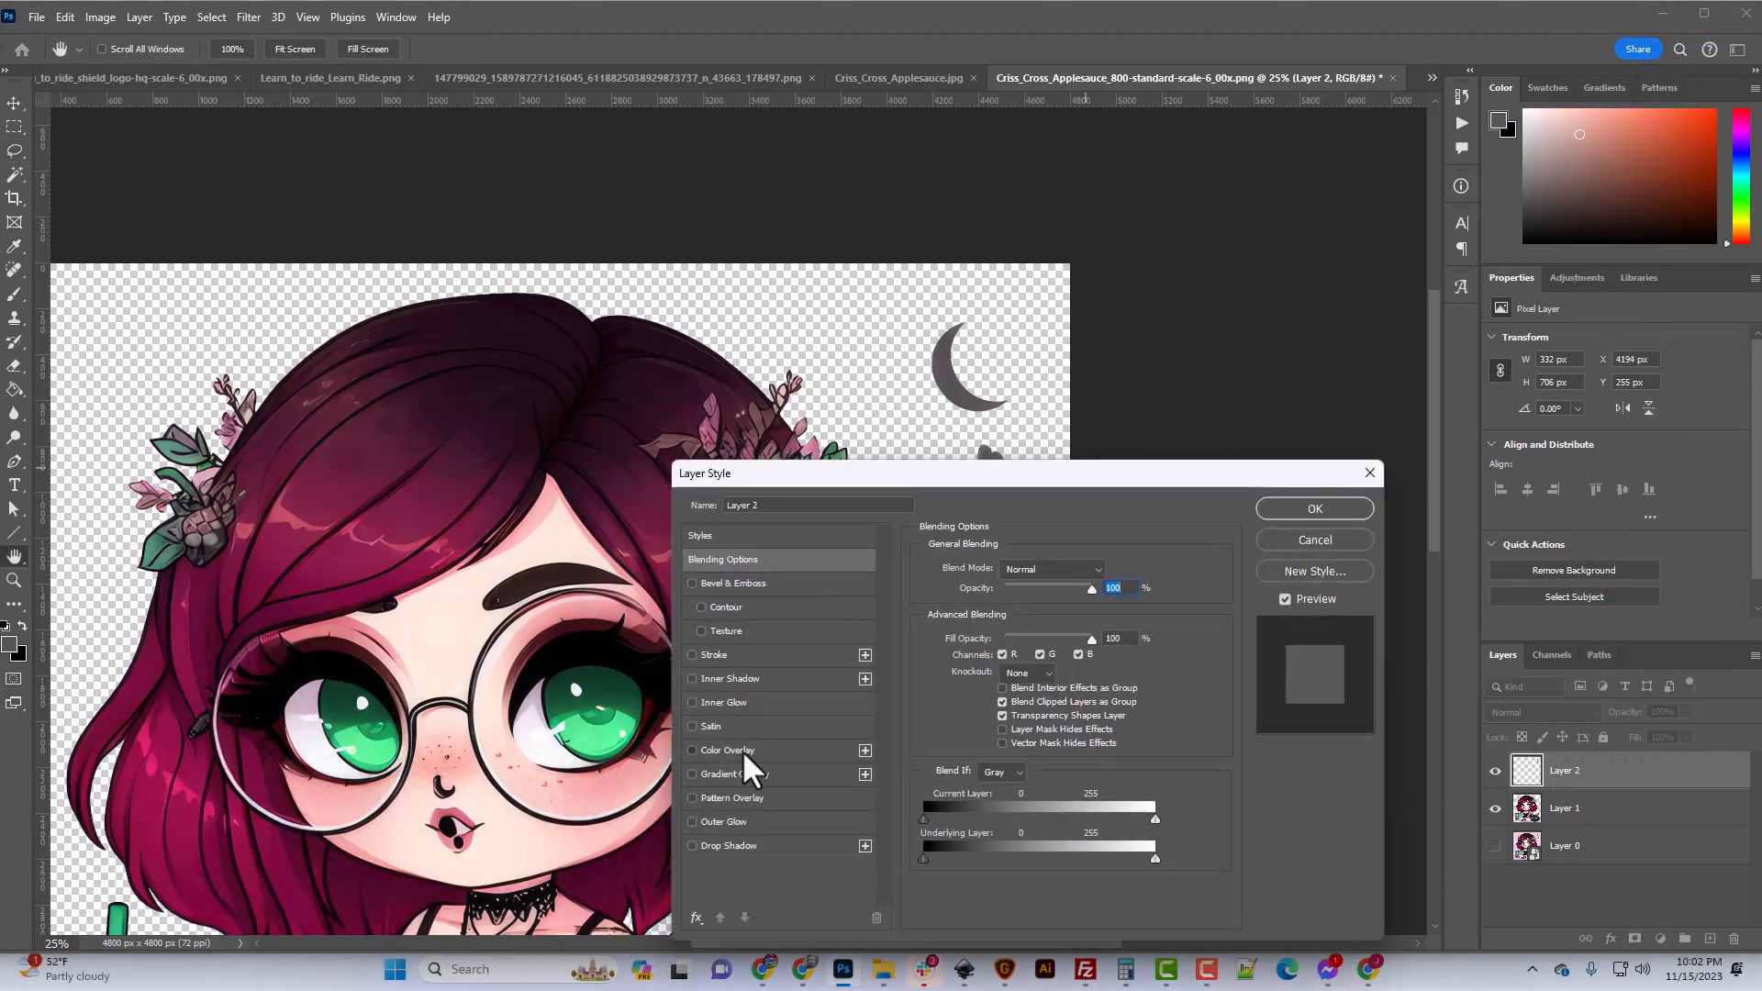
click(730, 751)
click(1110, 572)
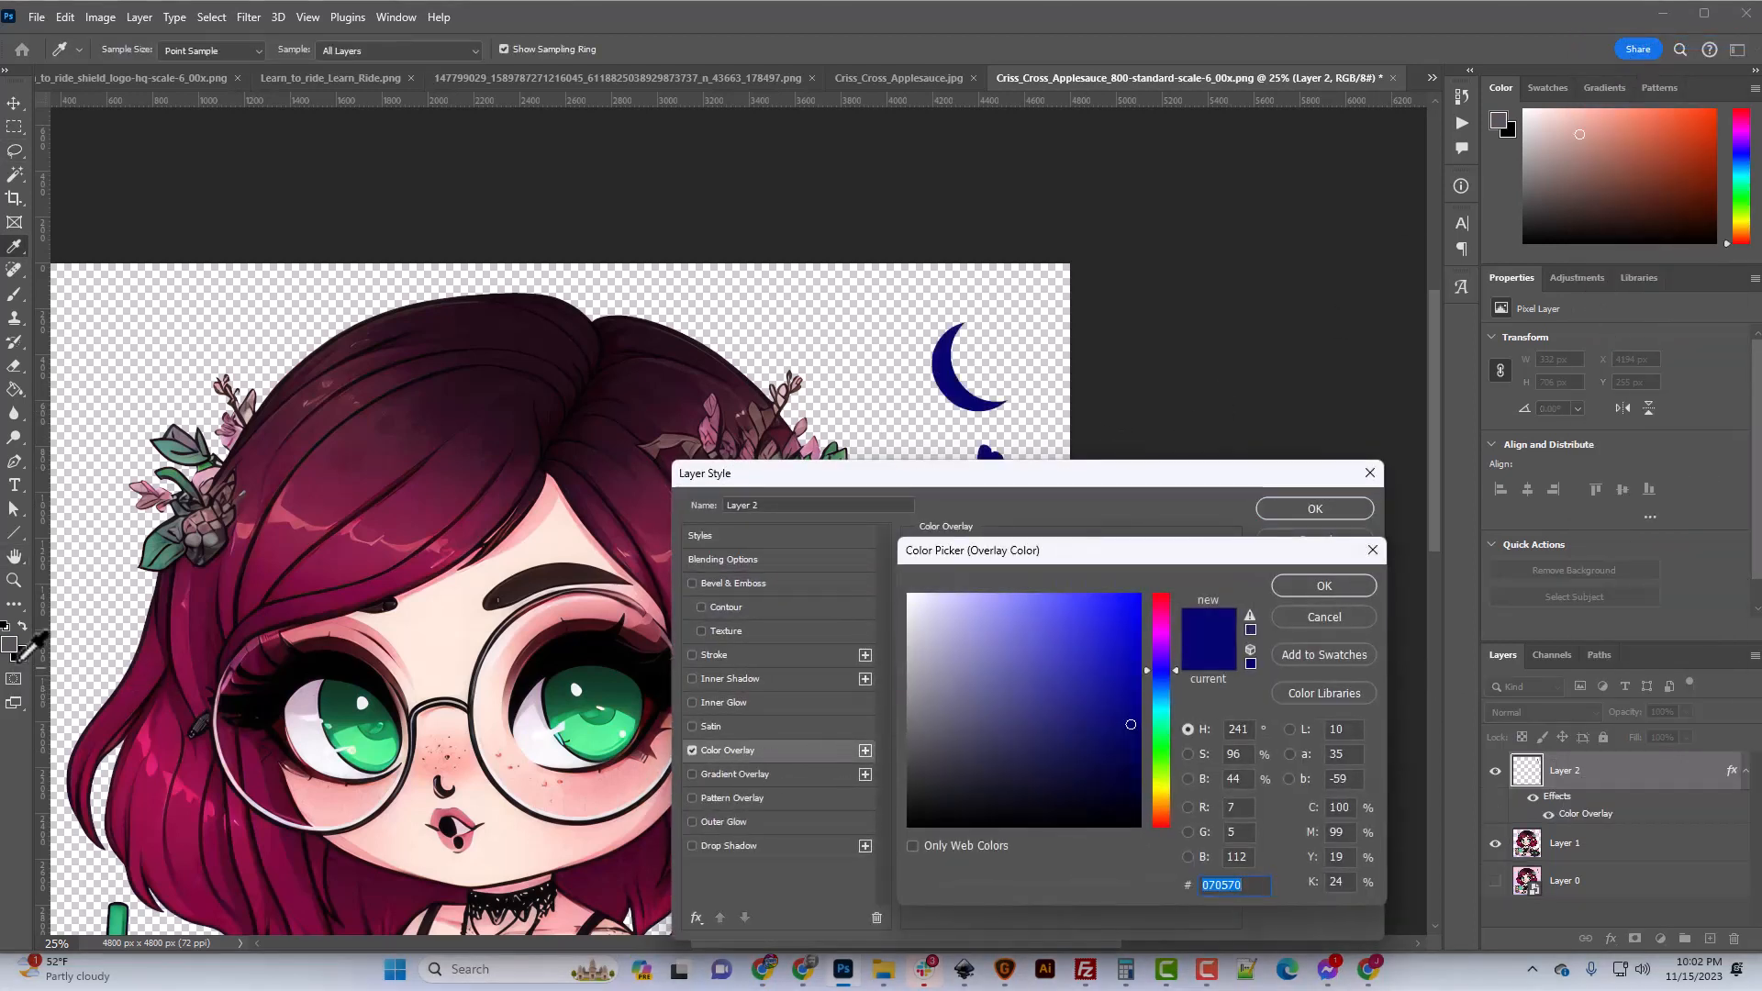
click(217, 655)
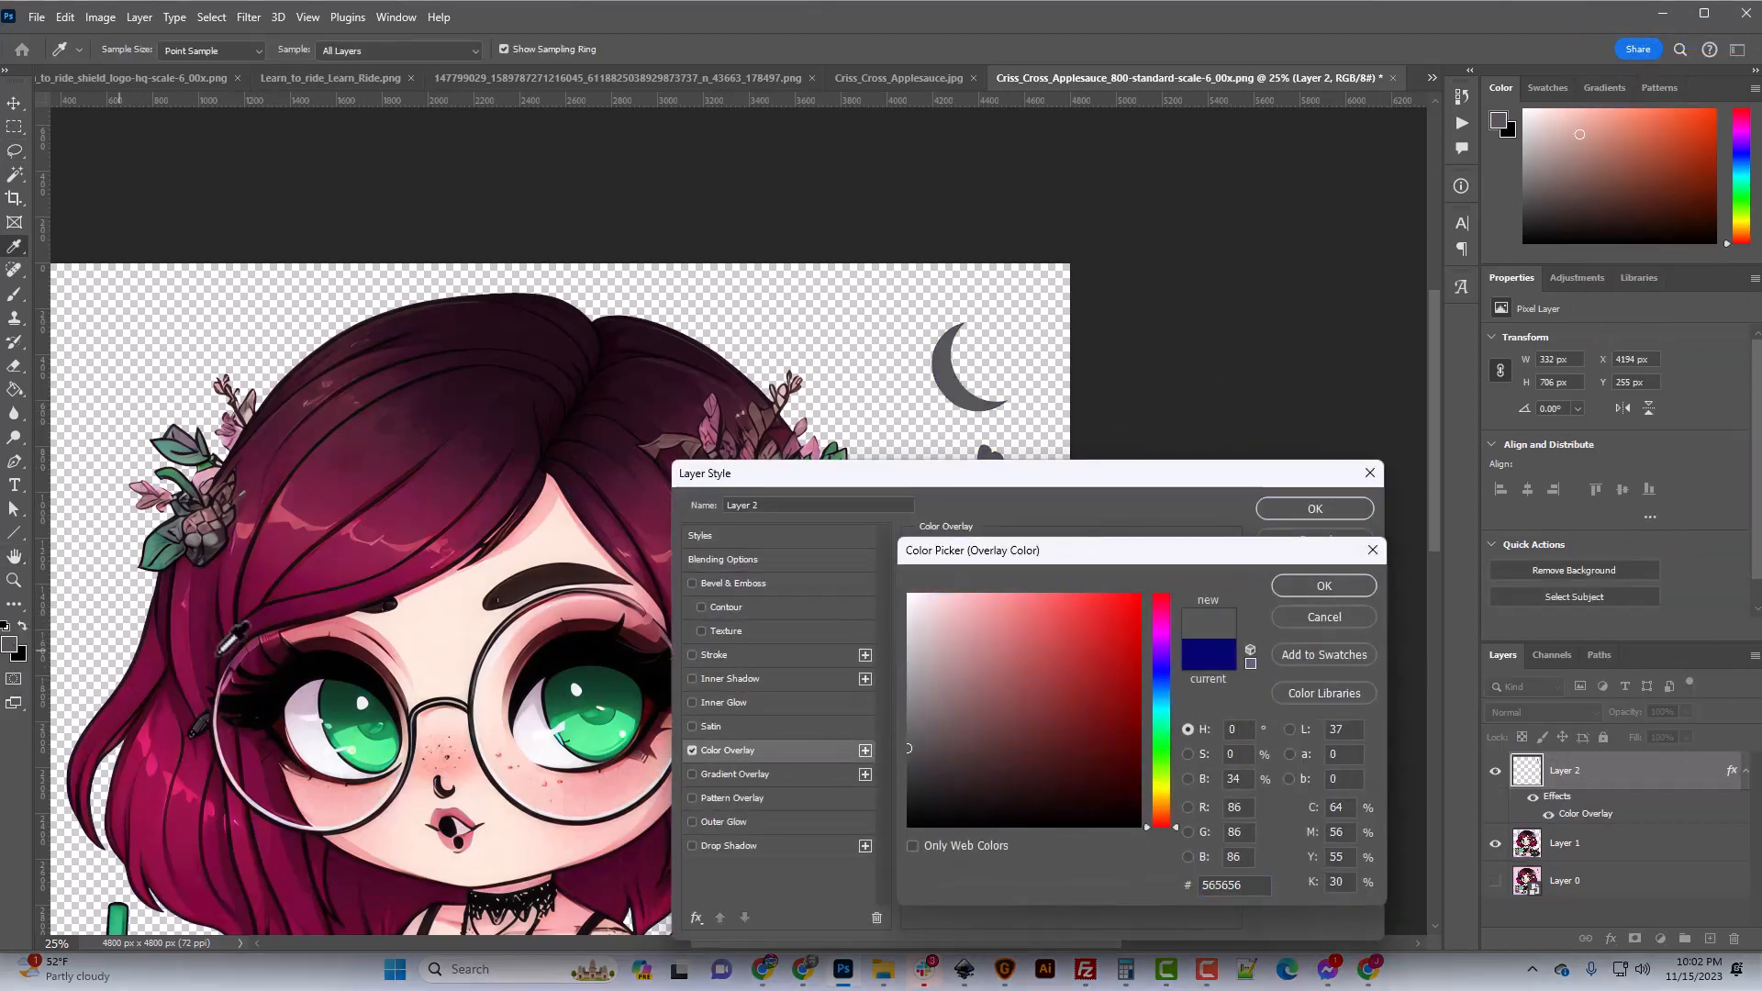
click(1300, 593)
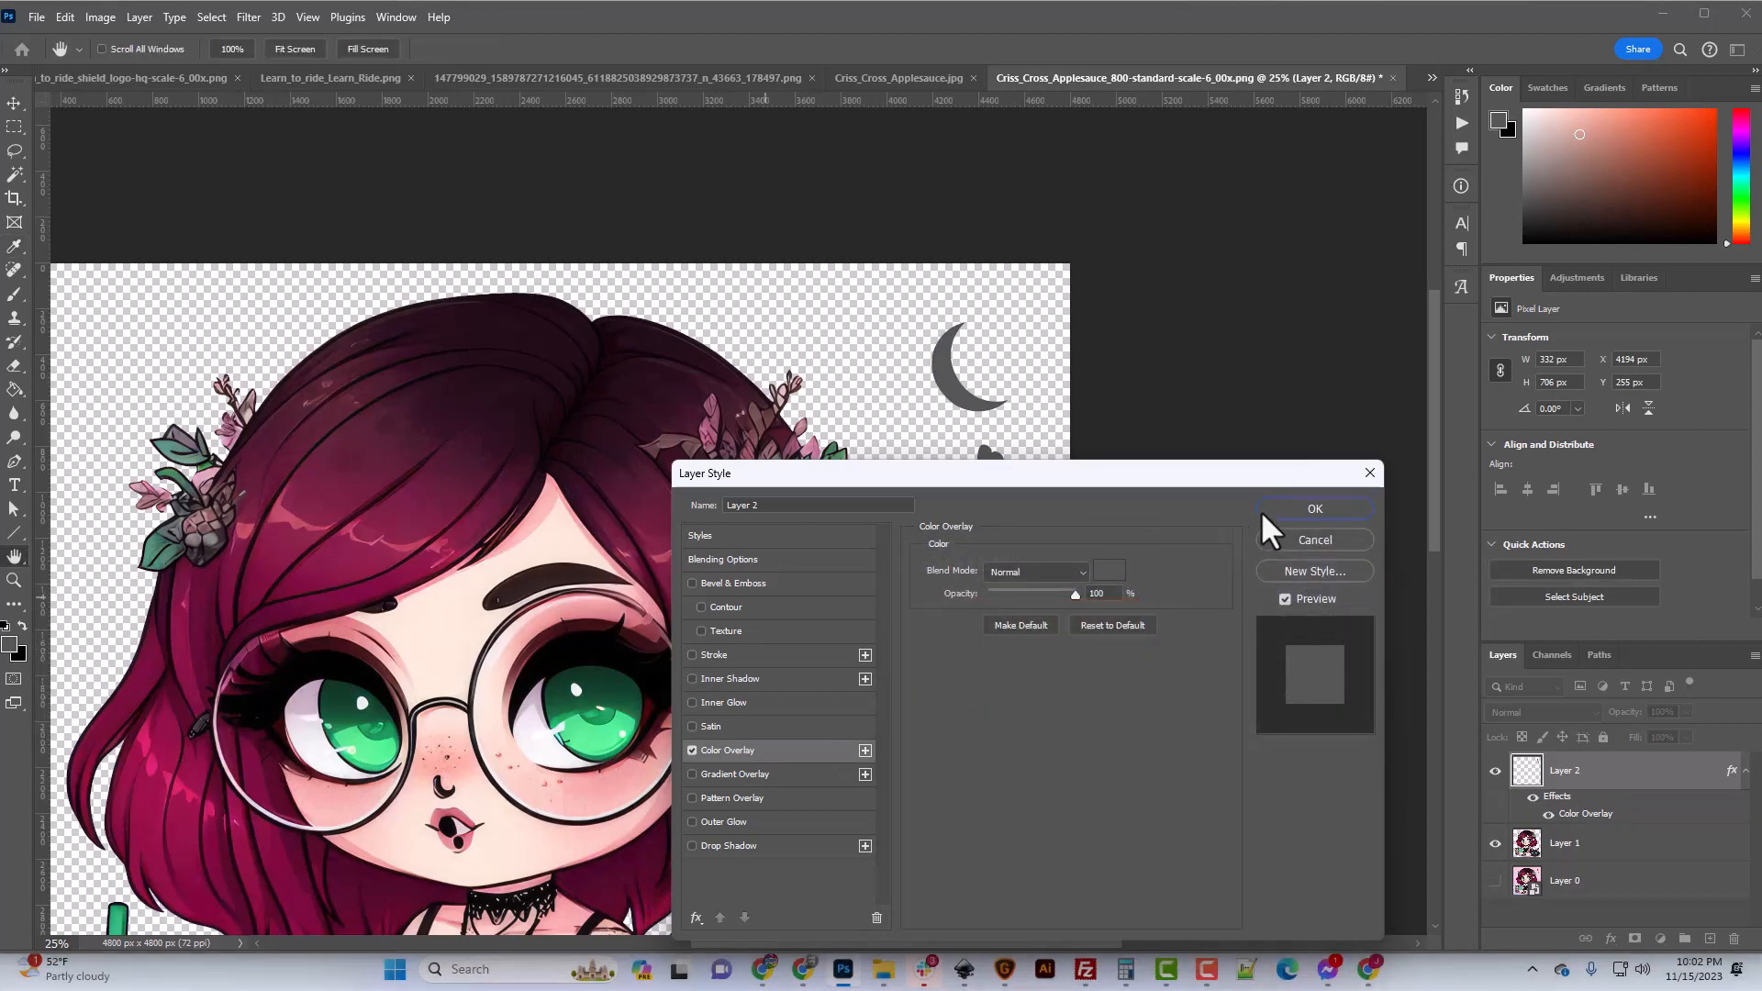
click(1263, 510)
key(l)
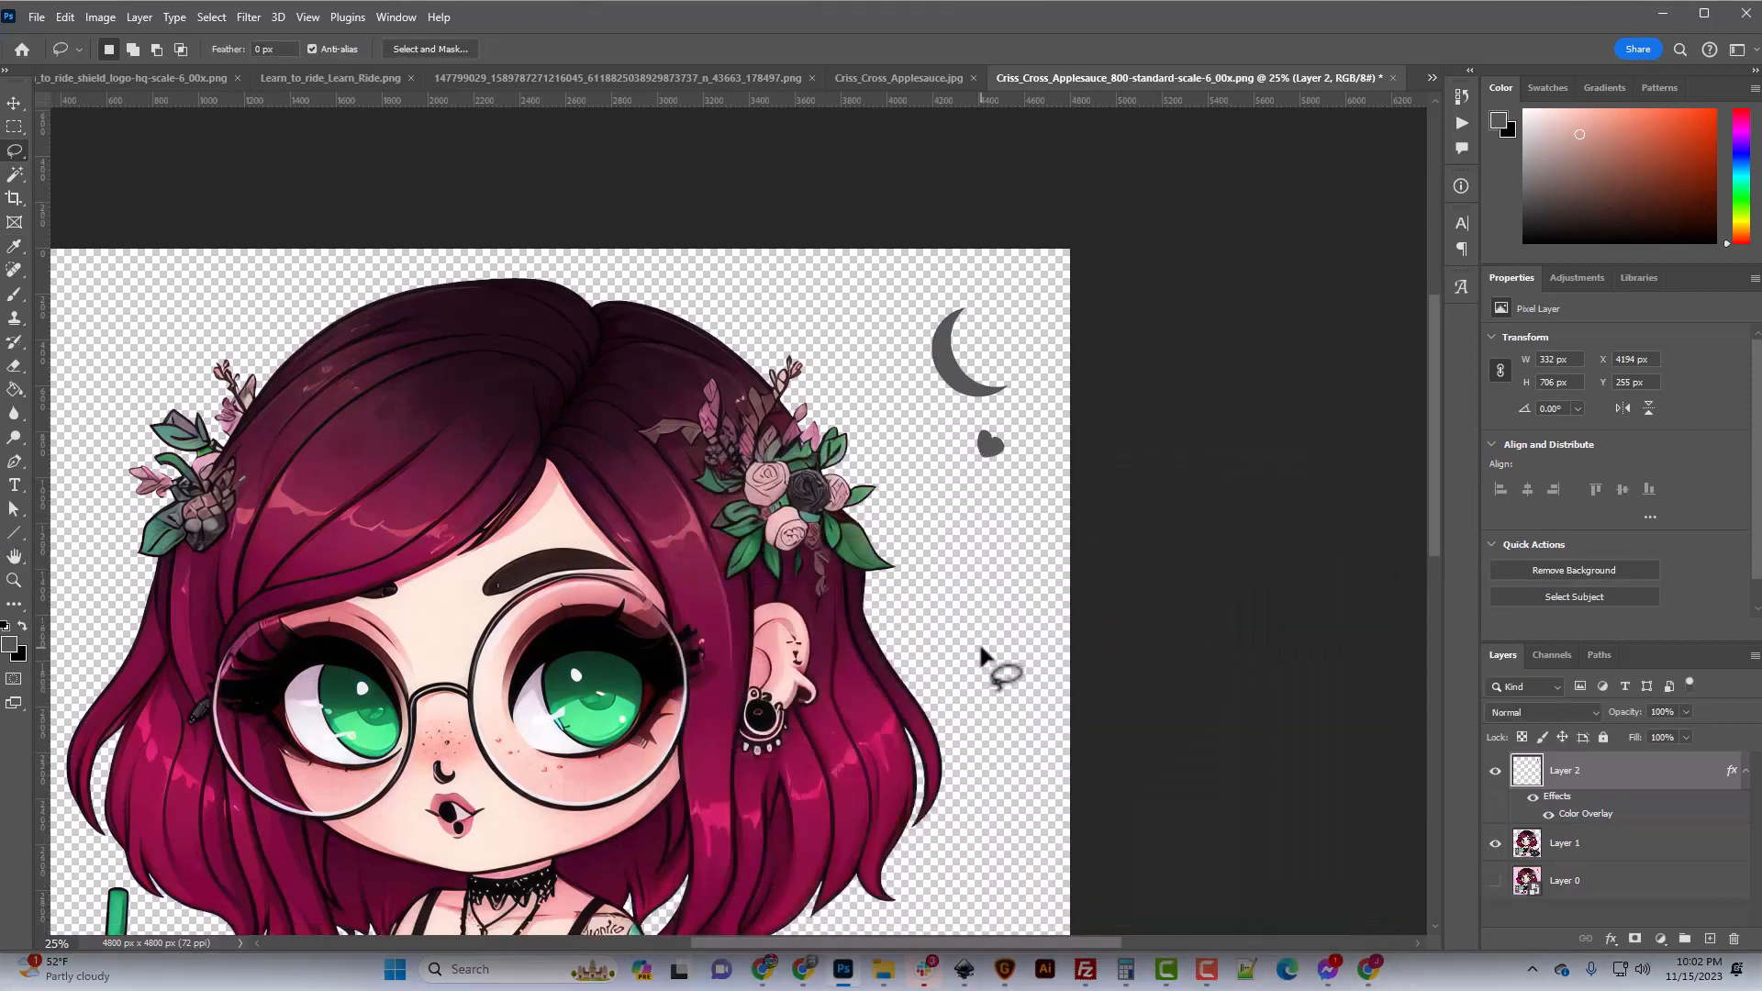
Delete the selected stray marks just below the heart and merge the moon and heart layer down into Layer 1.
key(ctrl+plus)
key(ctrl+plus)
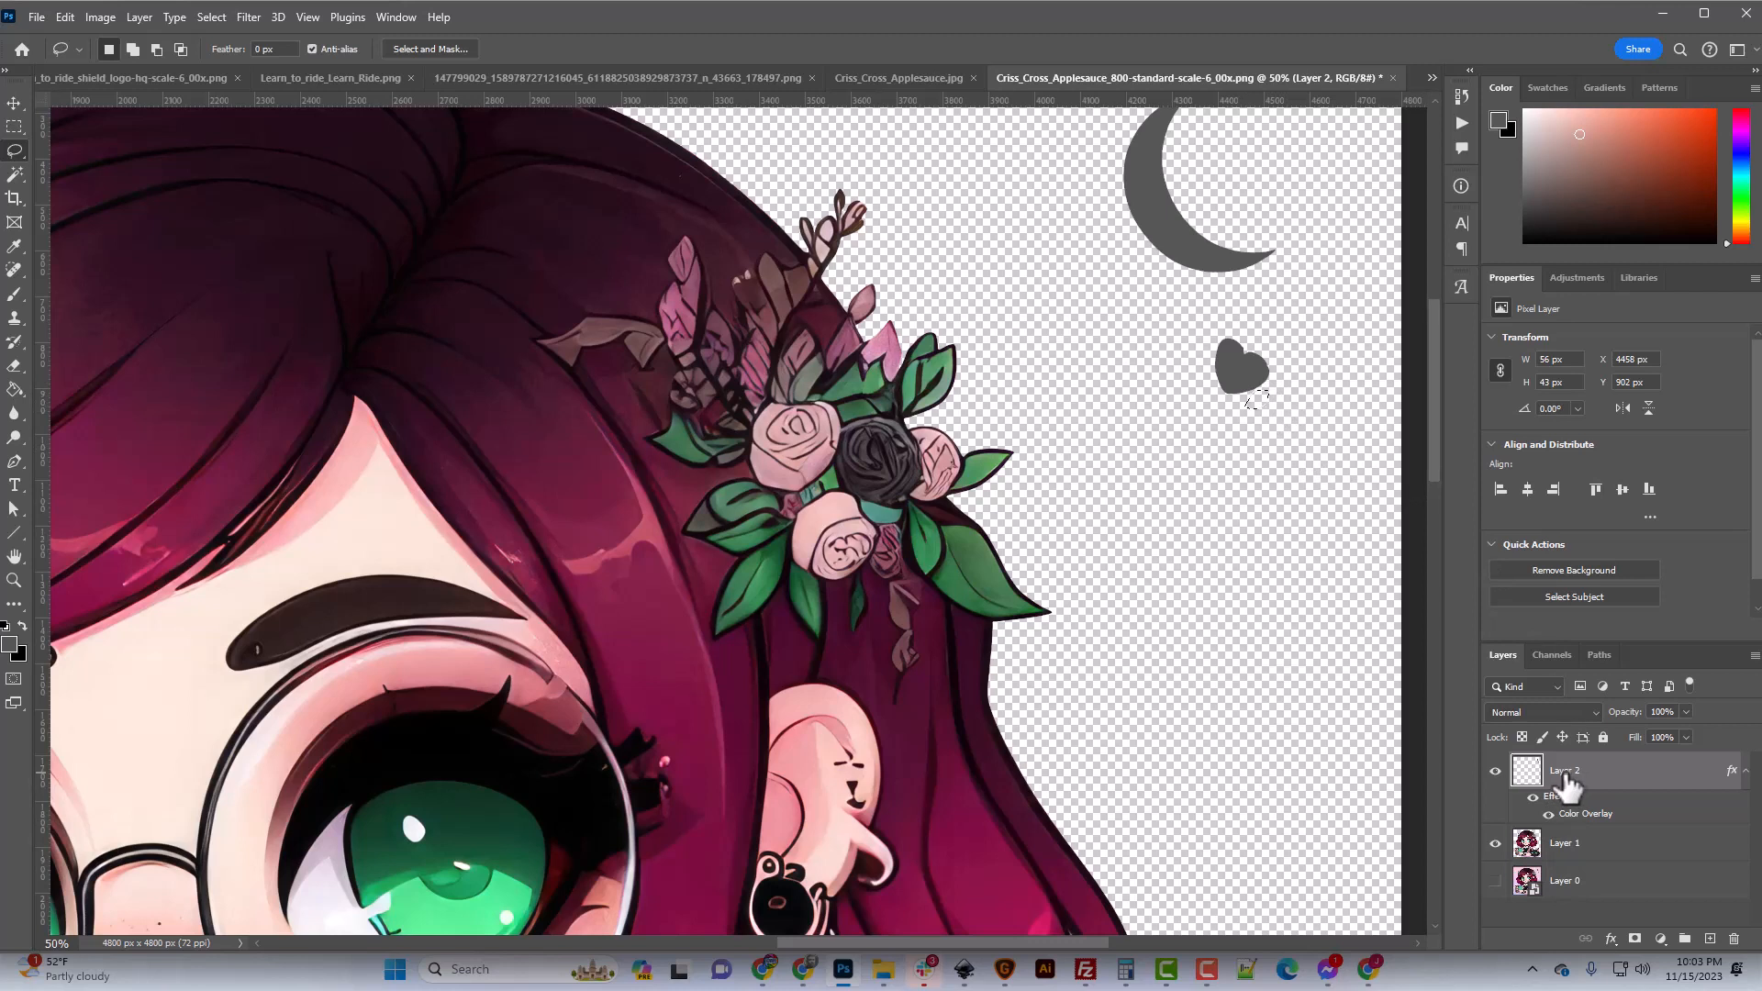
key(ctrl+d)
key(Delete)
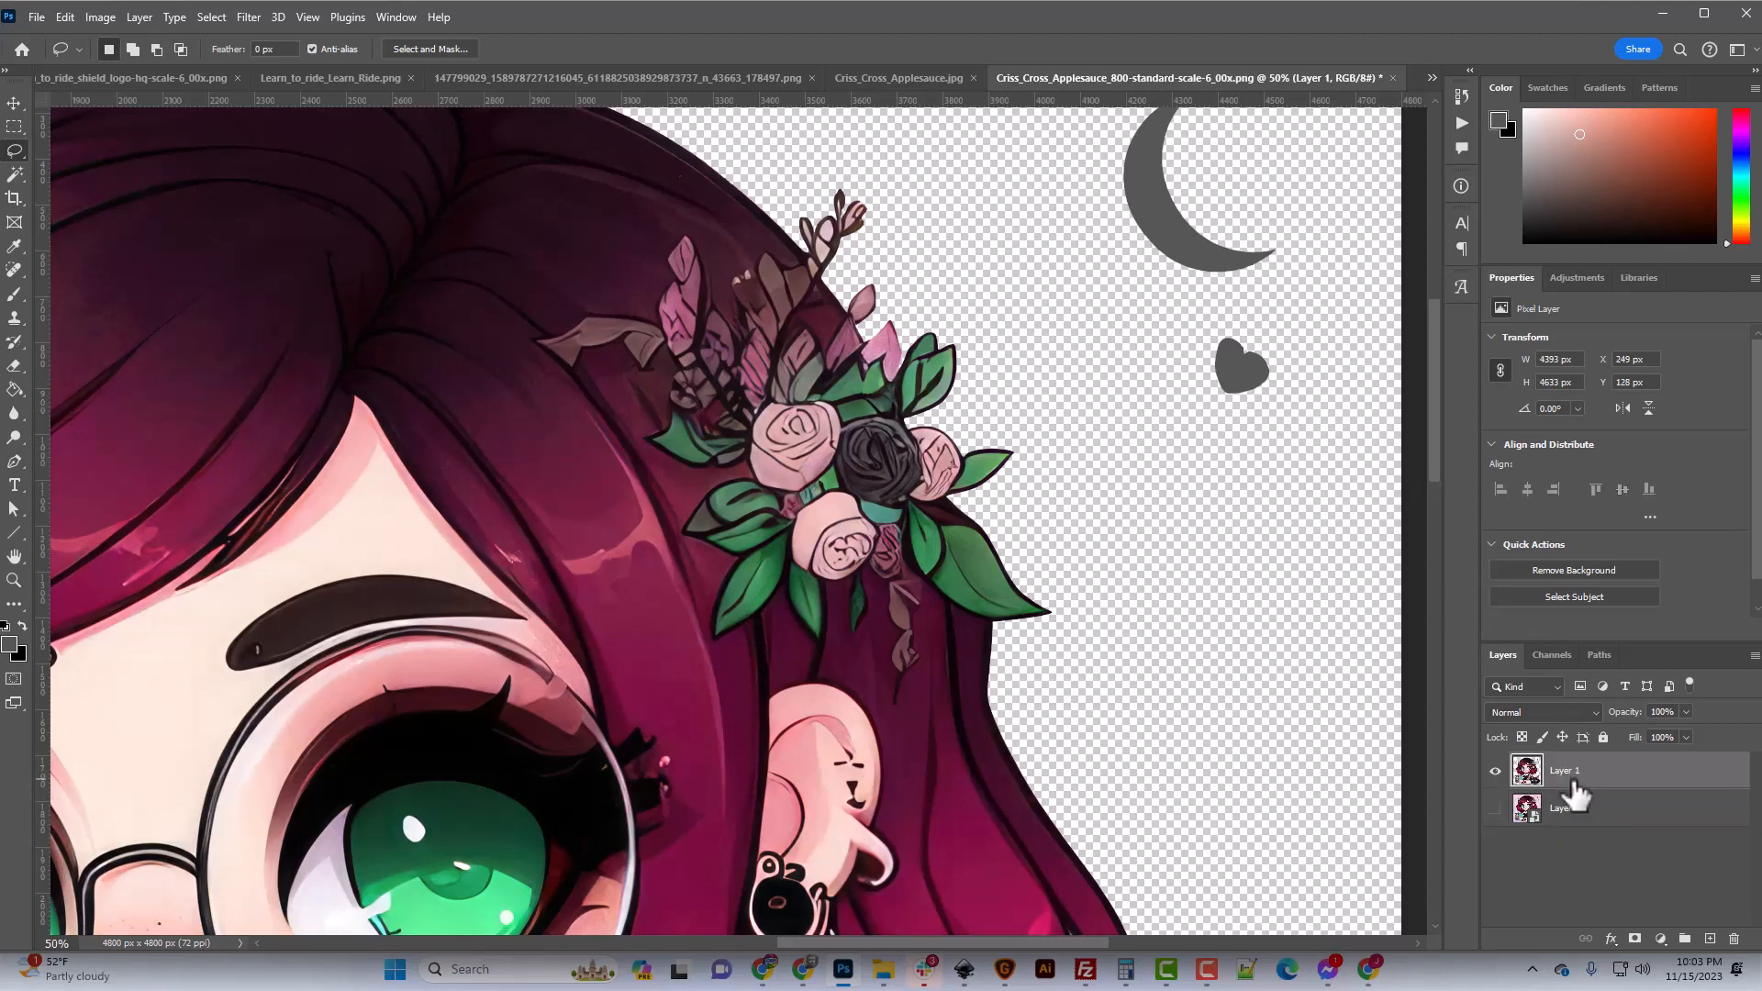
Add a thick magenta outside Stroke effect to Layer 1 to expose stray pixels around the artwork.
right_click(1569, 787)
click(1600, 48)
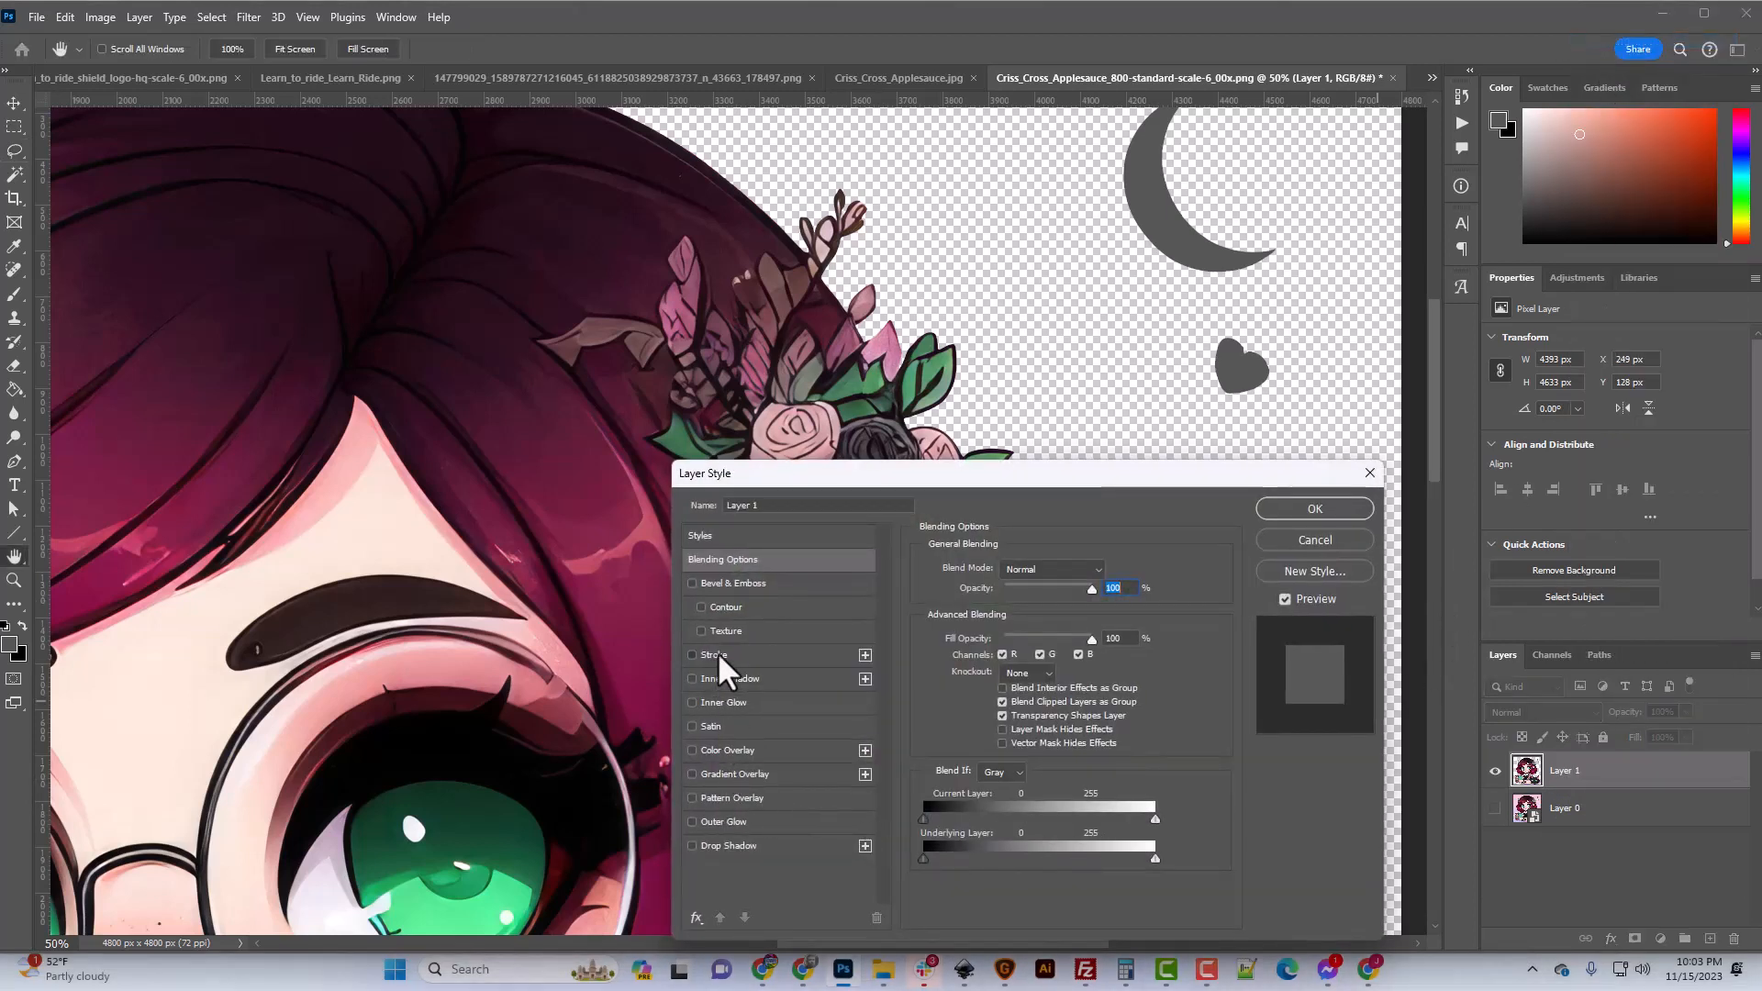
click(716, 655)
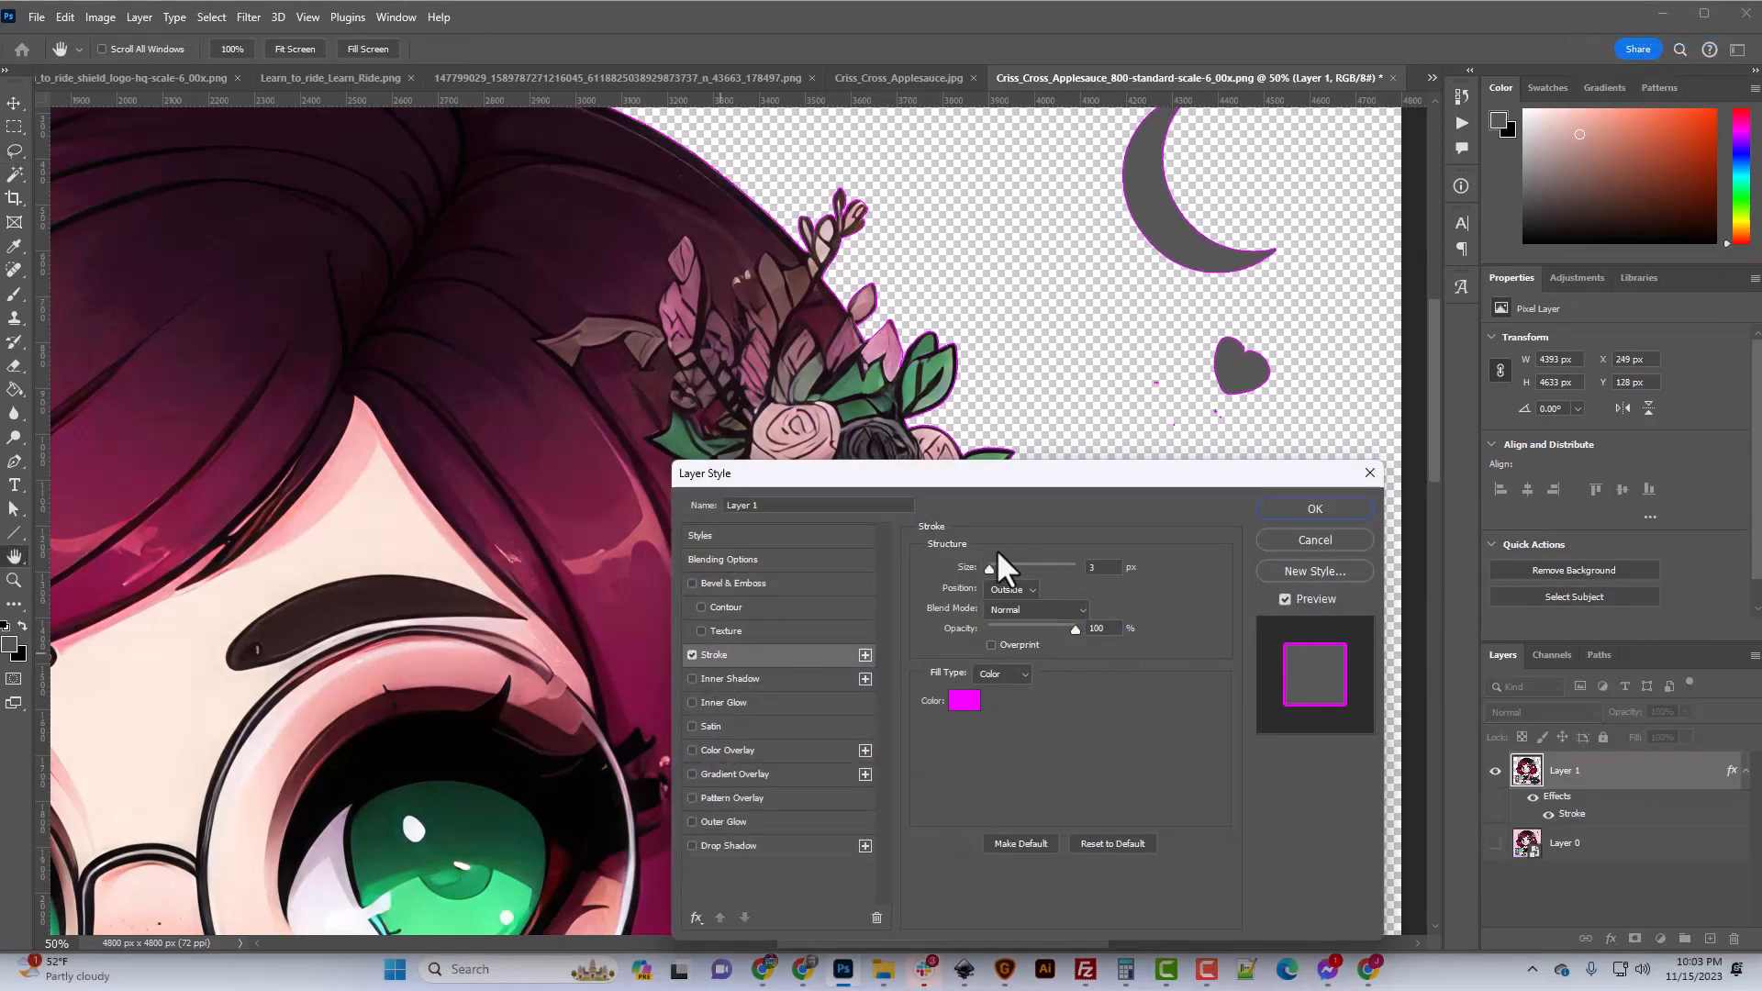
drag(989, 566, 996, 567)
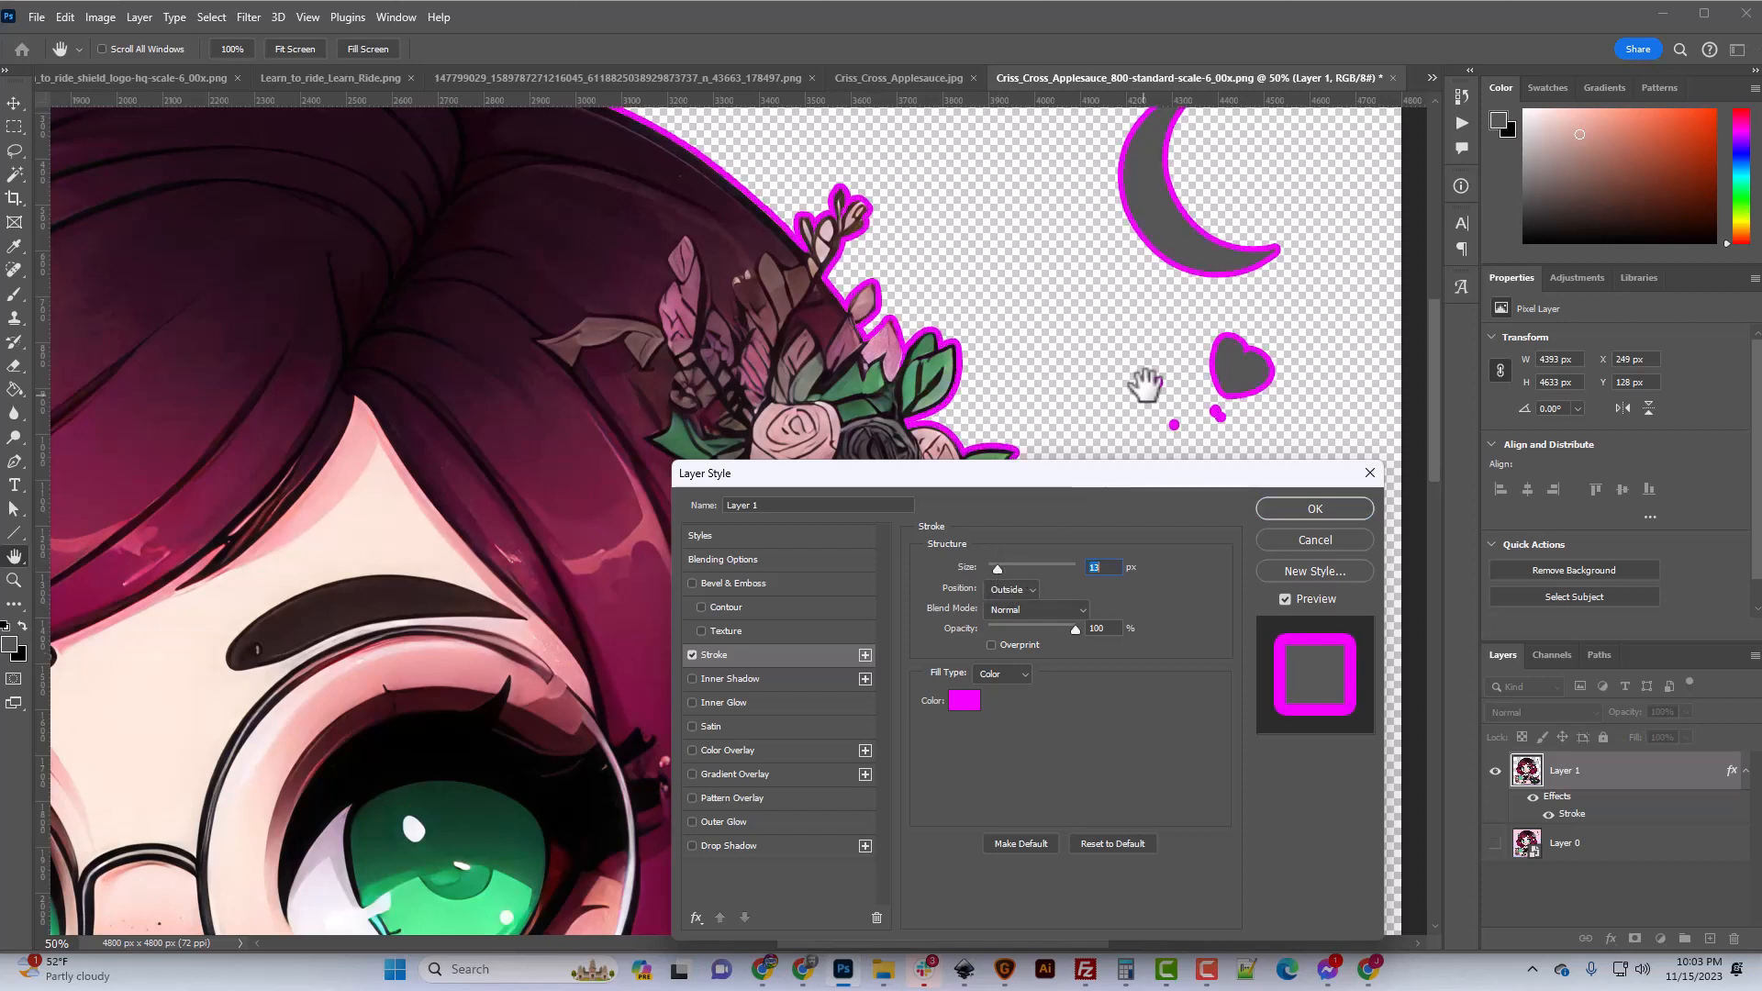
click(1315, 509)
Erase the stray outlined specks beside the heart and in the empty area above the cat.
key(l)
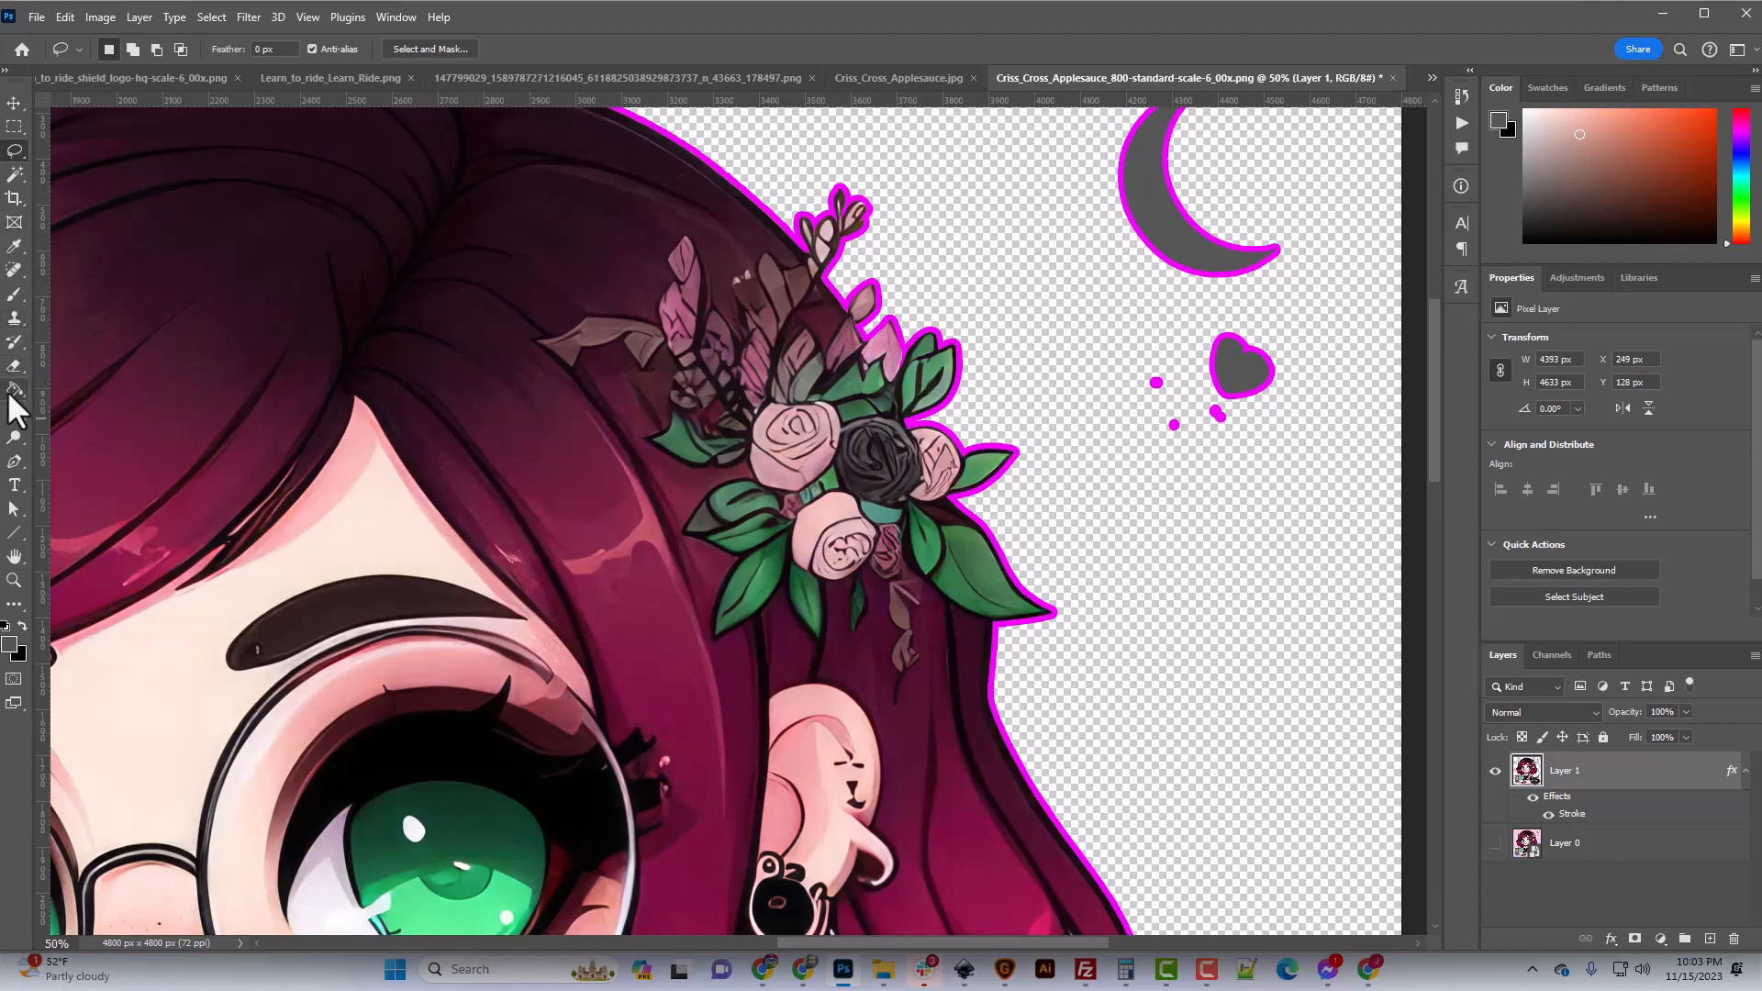
click(14, 365)
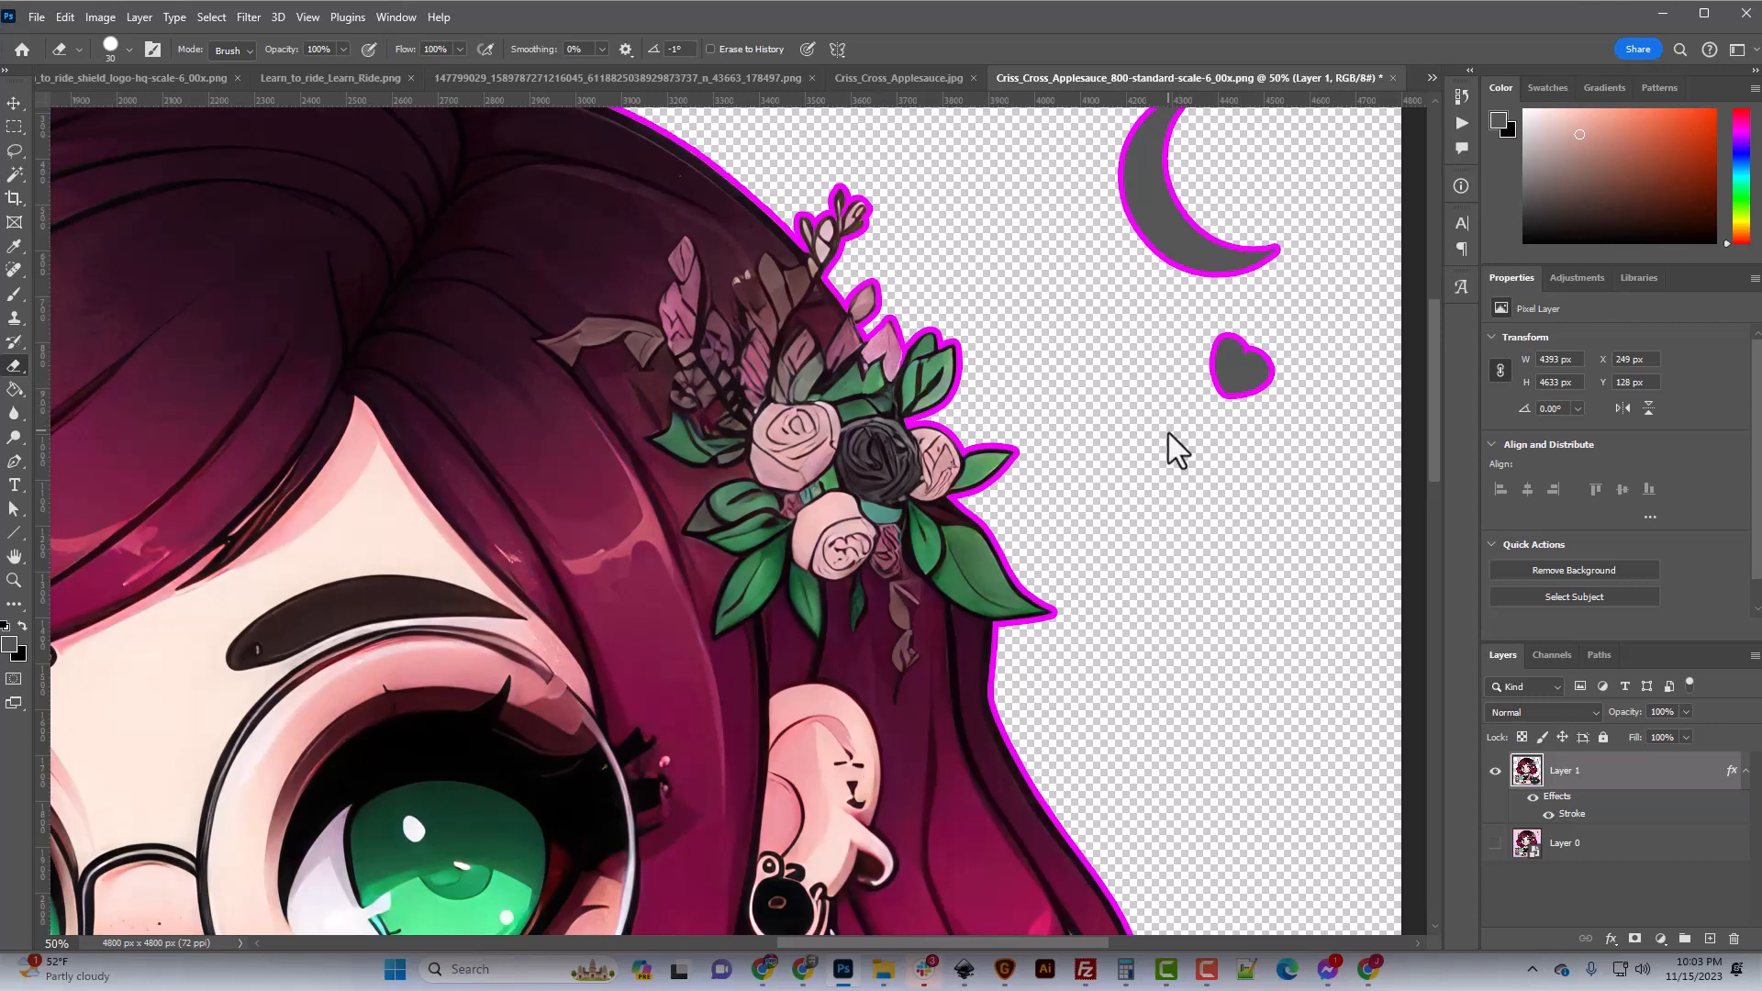
key(ctrl+minus)
key(ctrl+minus)
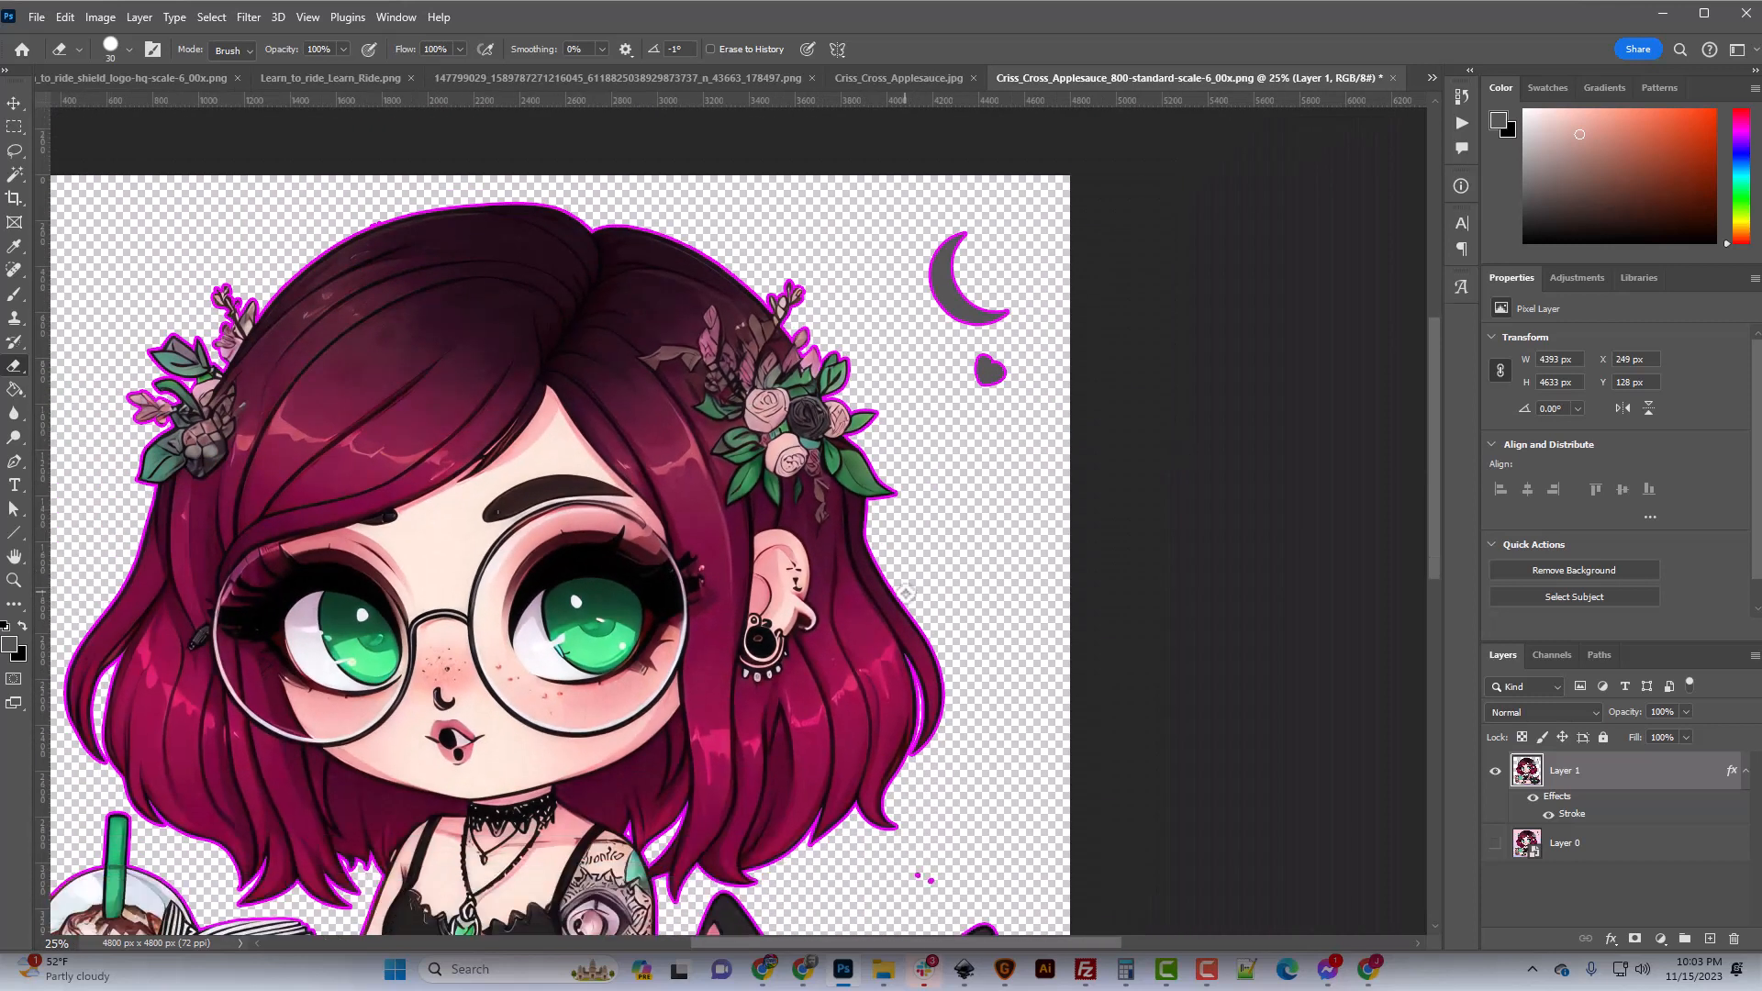
scroll(907, 592, down, 3)
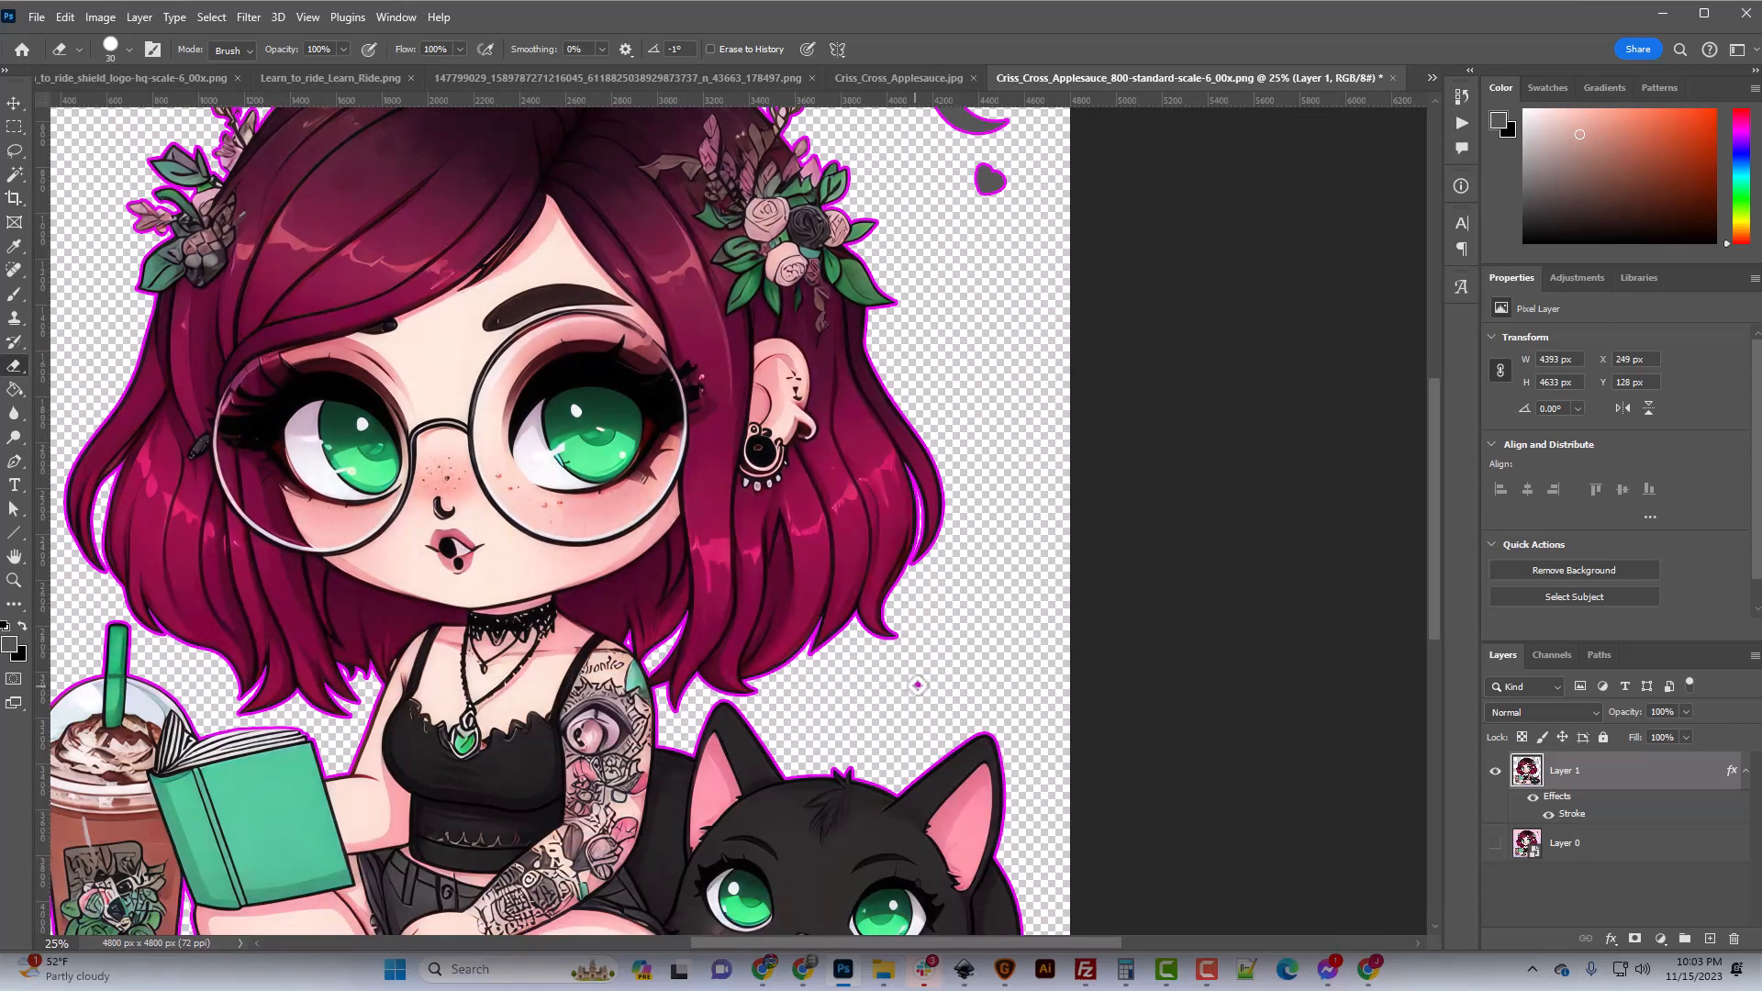
scroll(920, 685, down, 4)
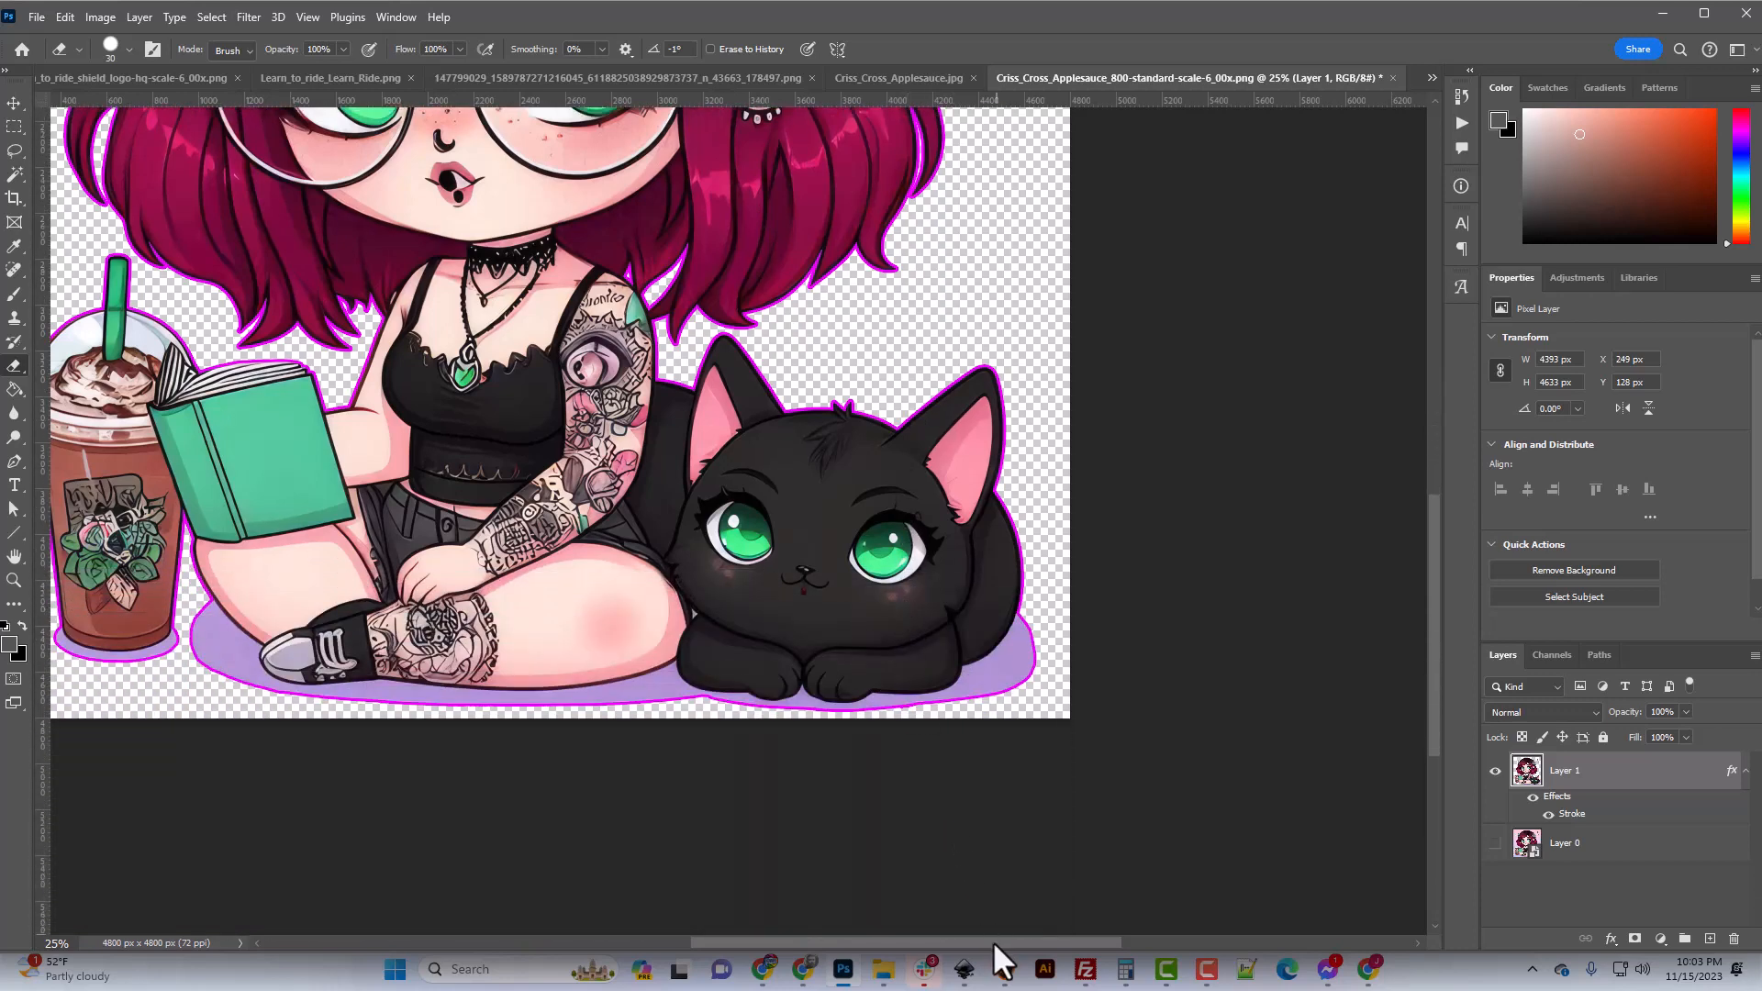
Check the rest of the magenta outline for leftover specks and hide Layer 1's effects.
drag(993, 940, 838, 802)
scroll(838, 802, up, 7)
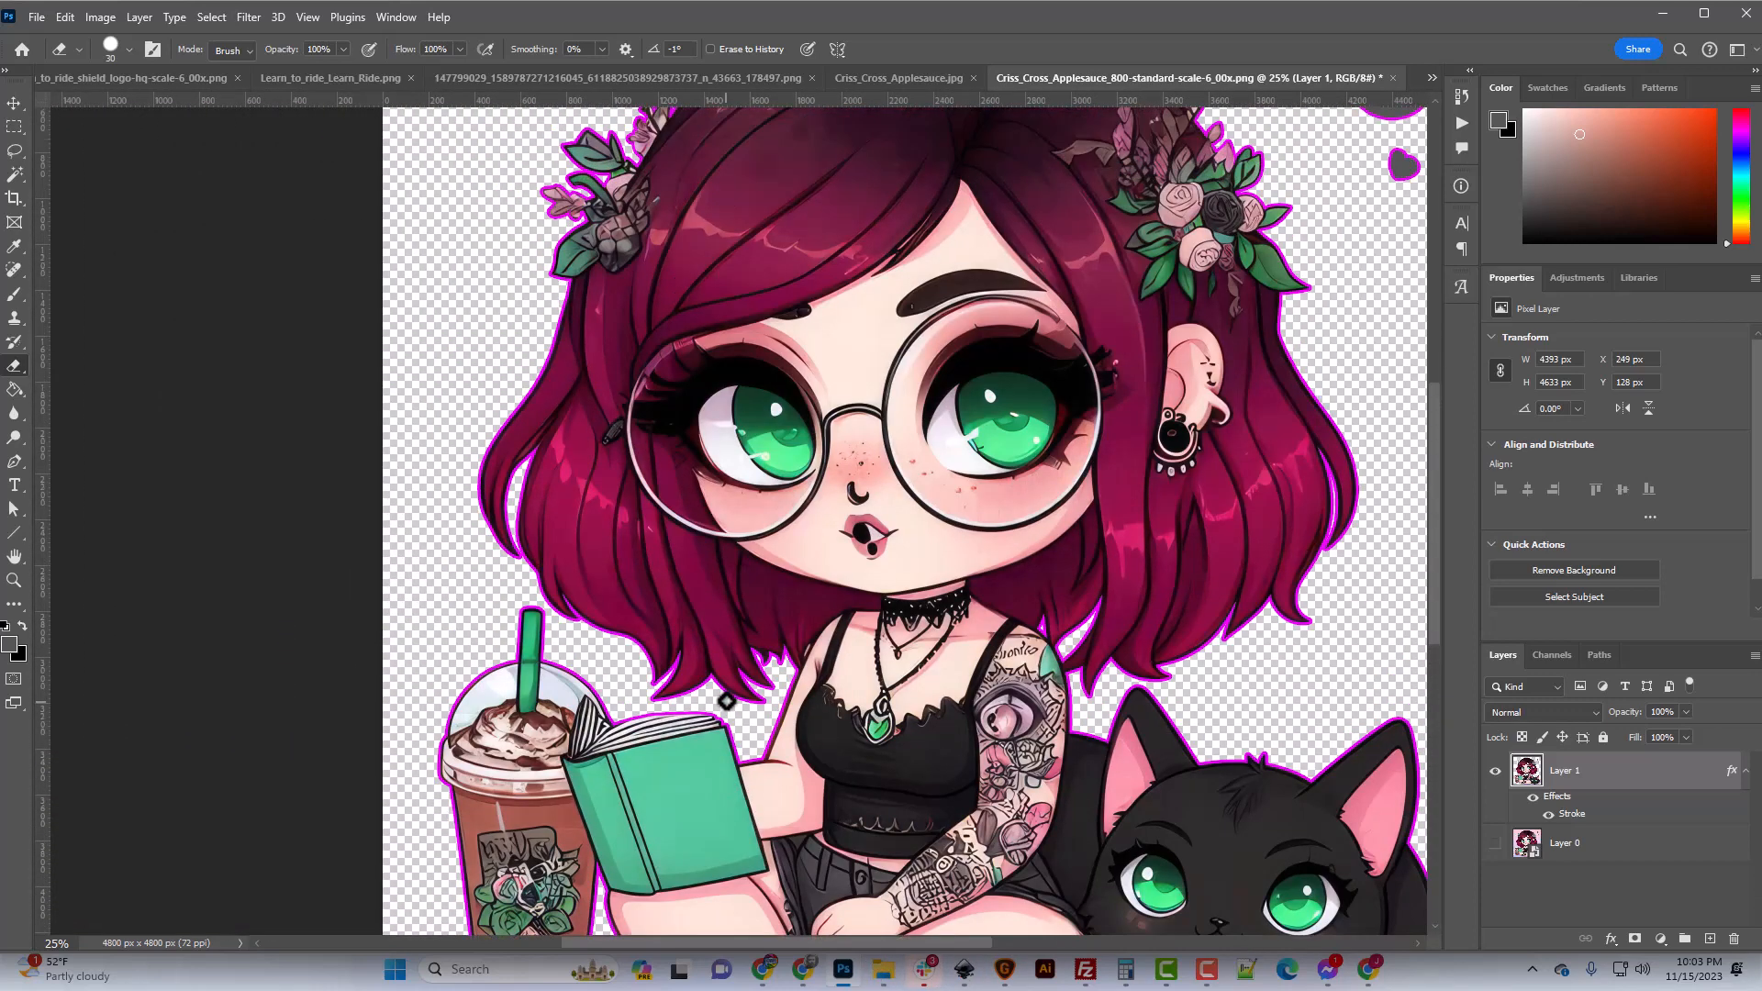
scroll(1088, 658, up, 2)
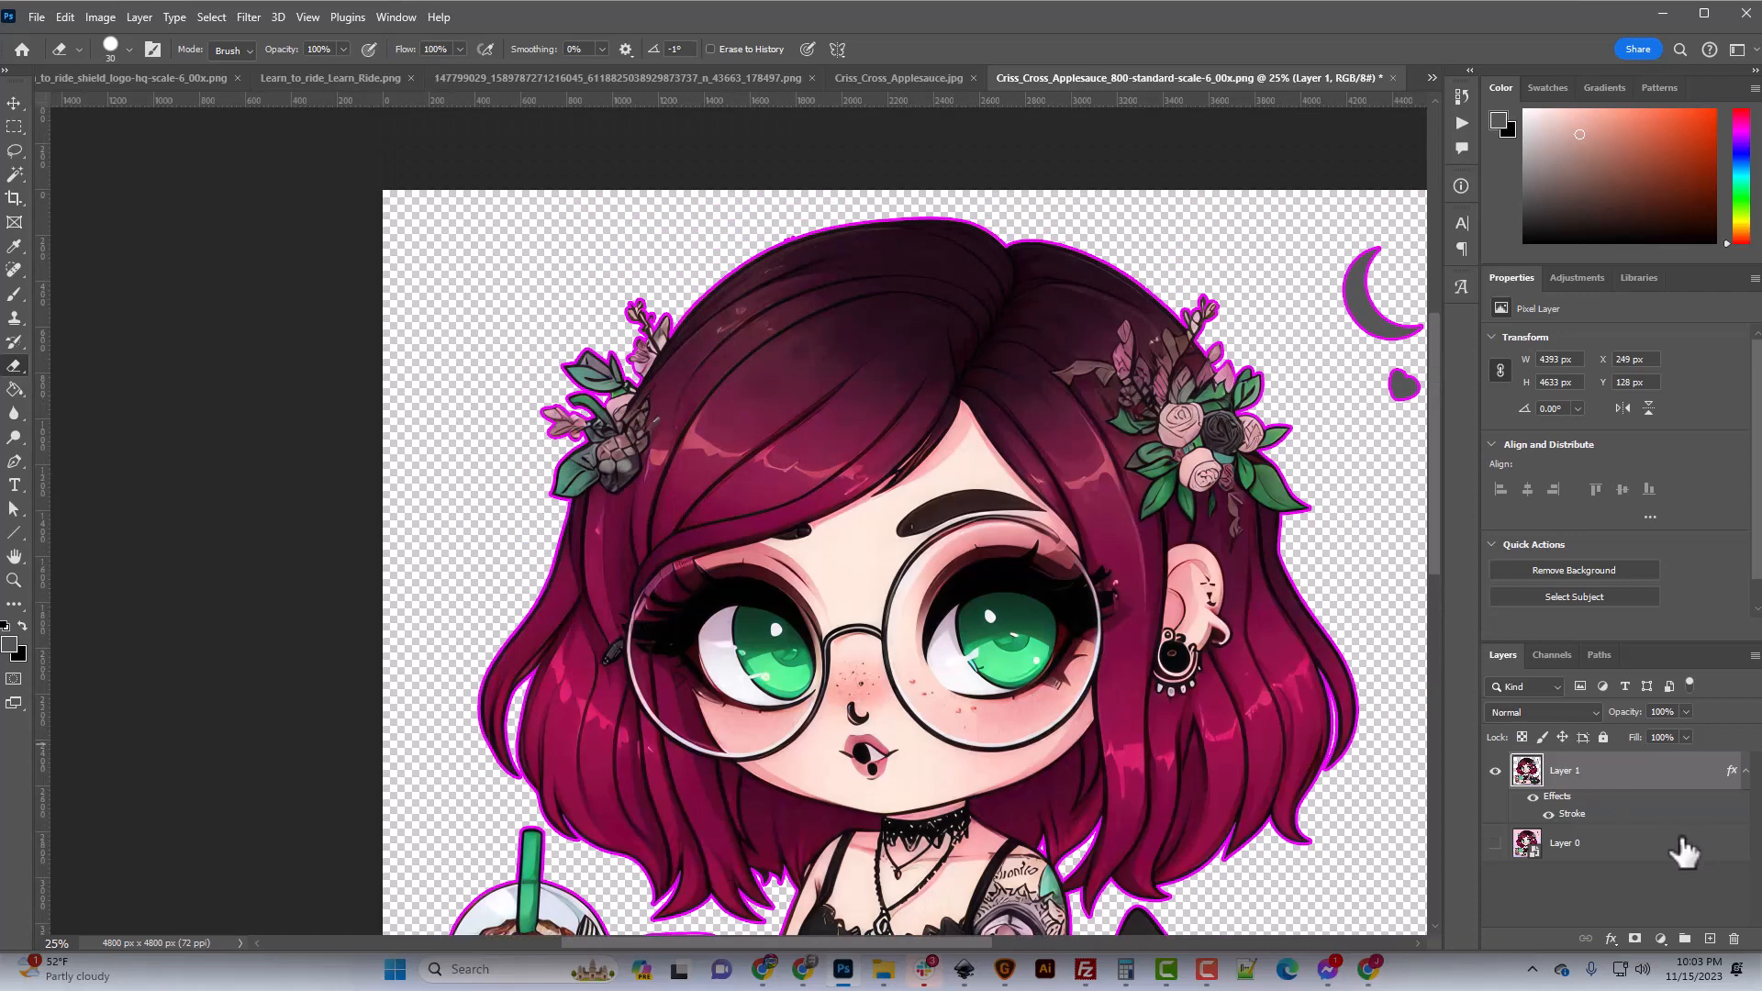
click(1531, 798)
Add a black (000000) solid color fill layer and place it beneath Layer 1 as a test background.
scroll(1080, 705, down, 1)
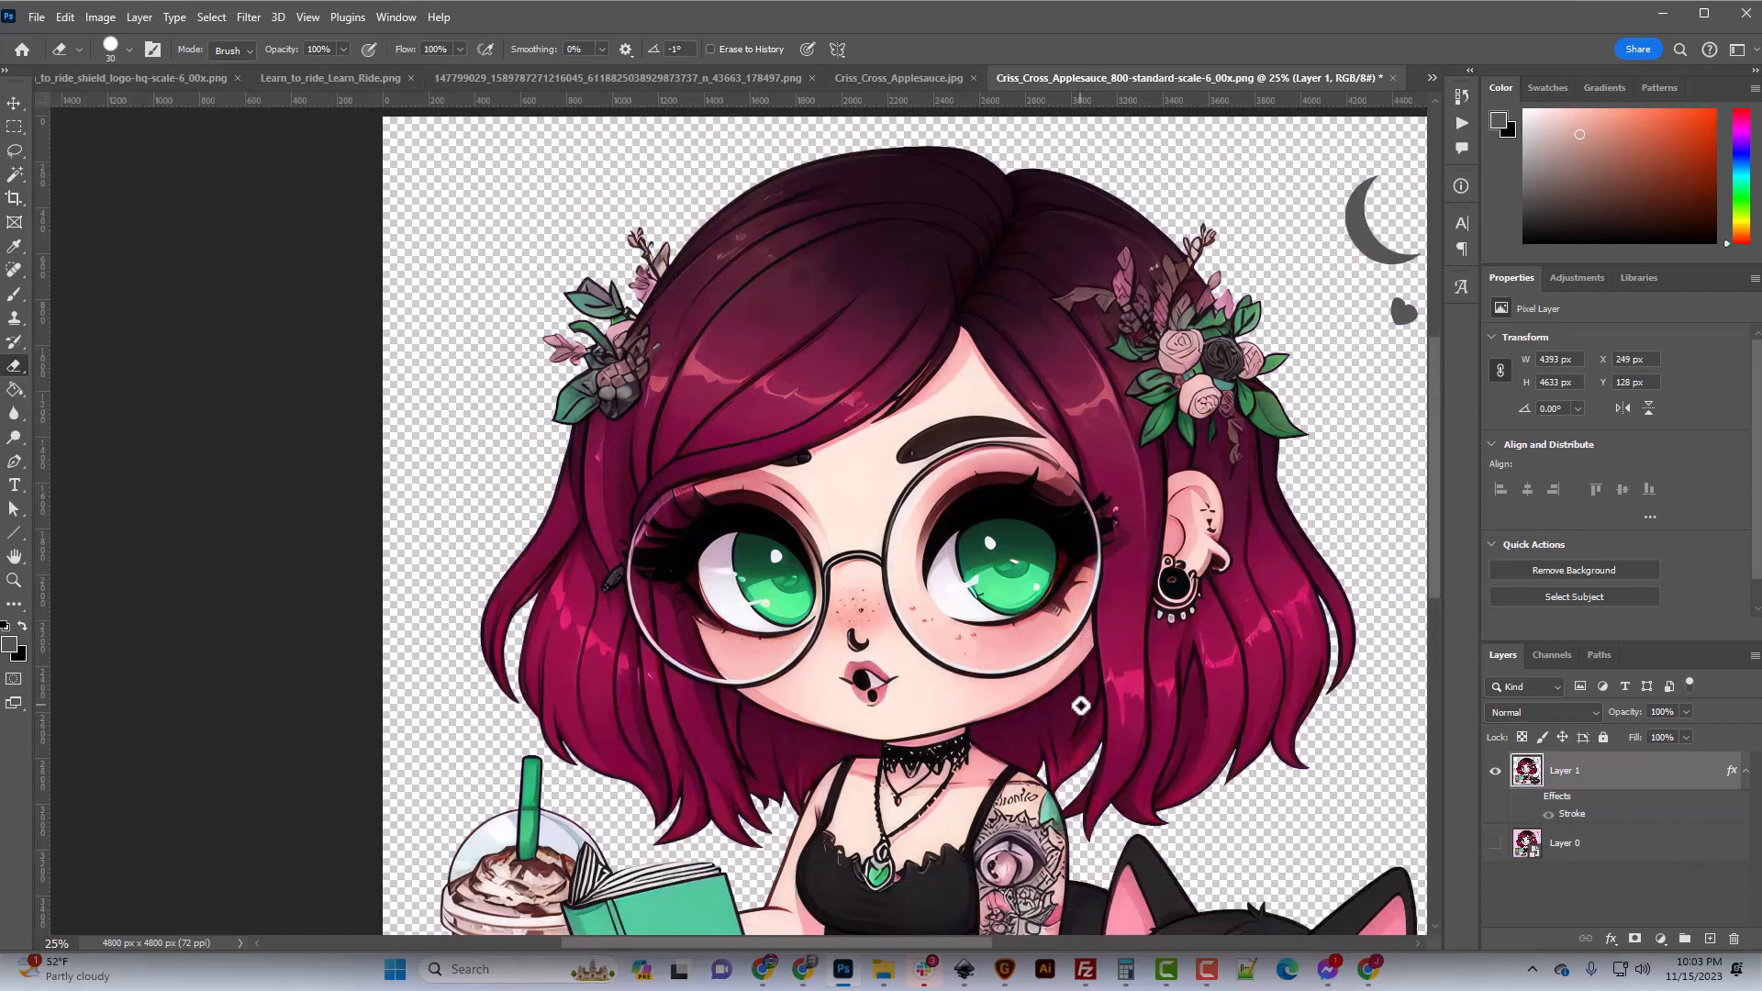
scroll(1082, 699, up, 1)
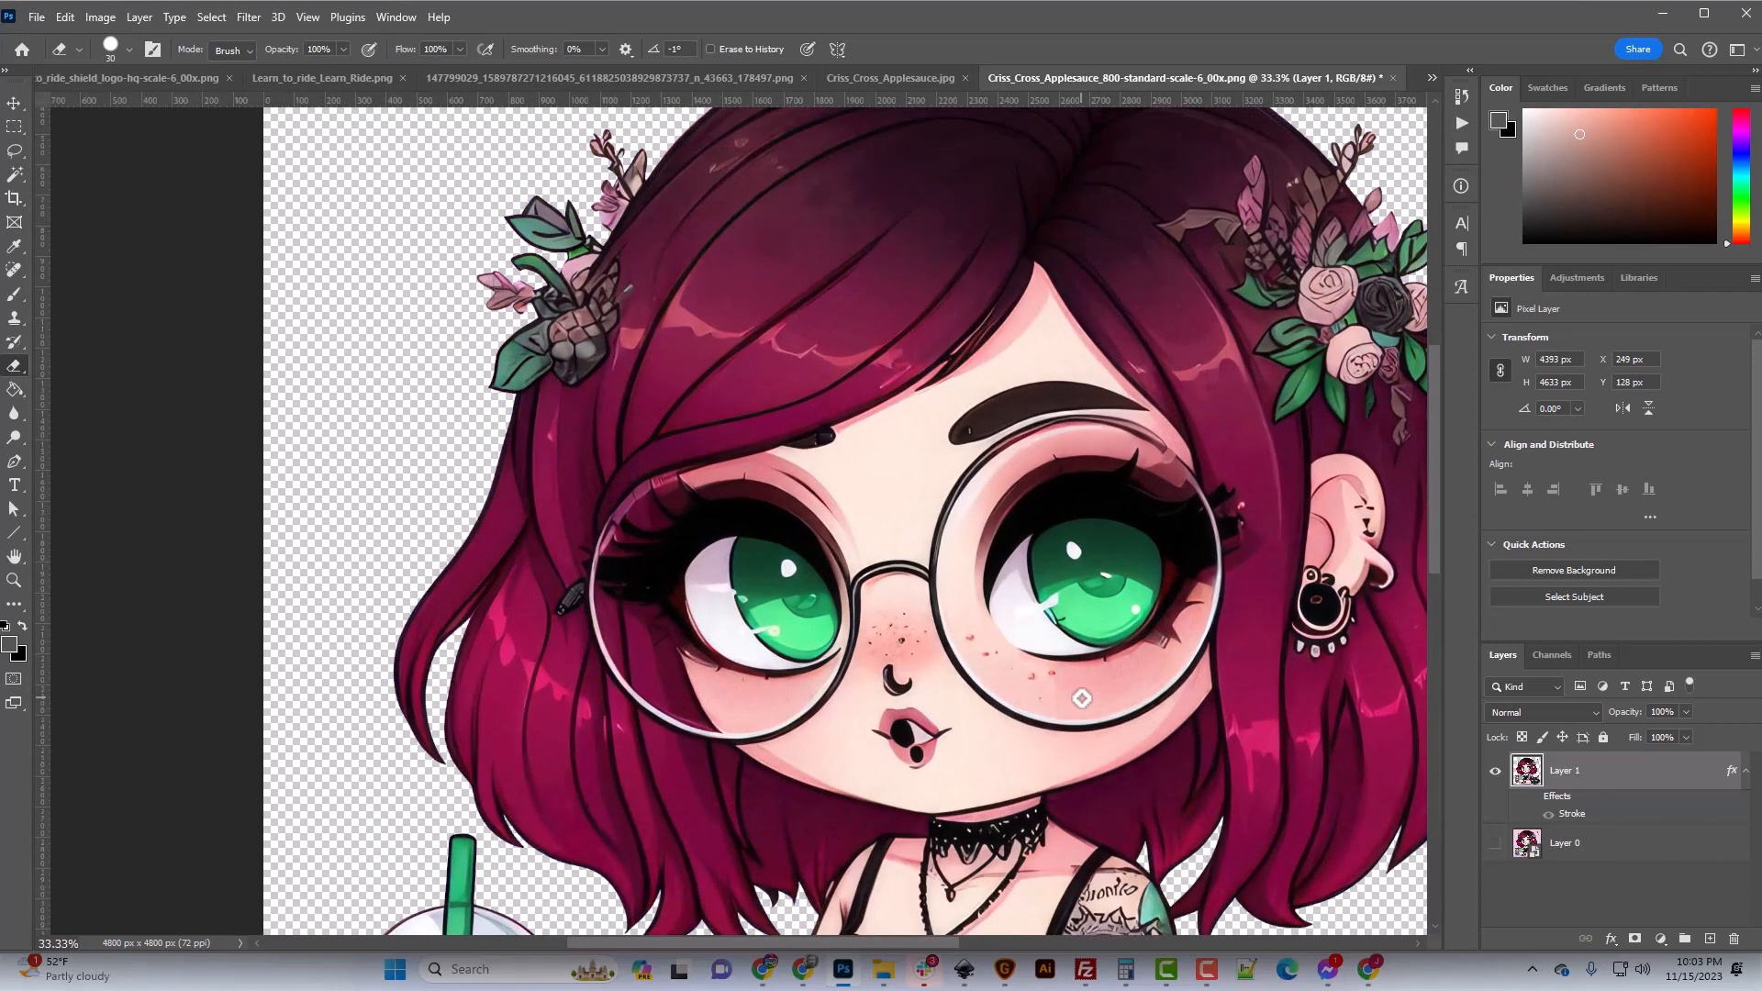
scroll(1074, 695, down, 3)
drag(929, 945, 1042, 949)
scroll(1137, 710, up, 1)
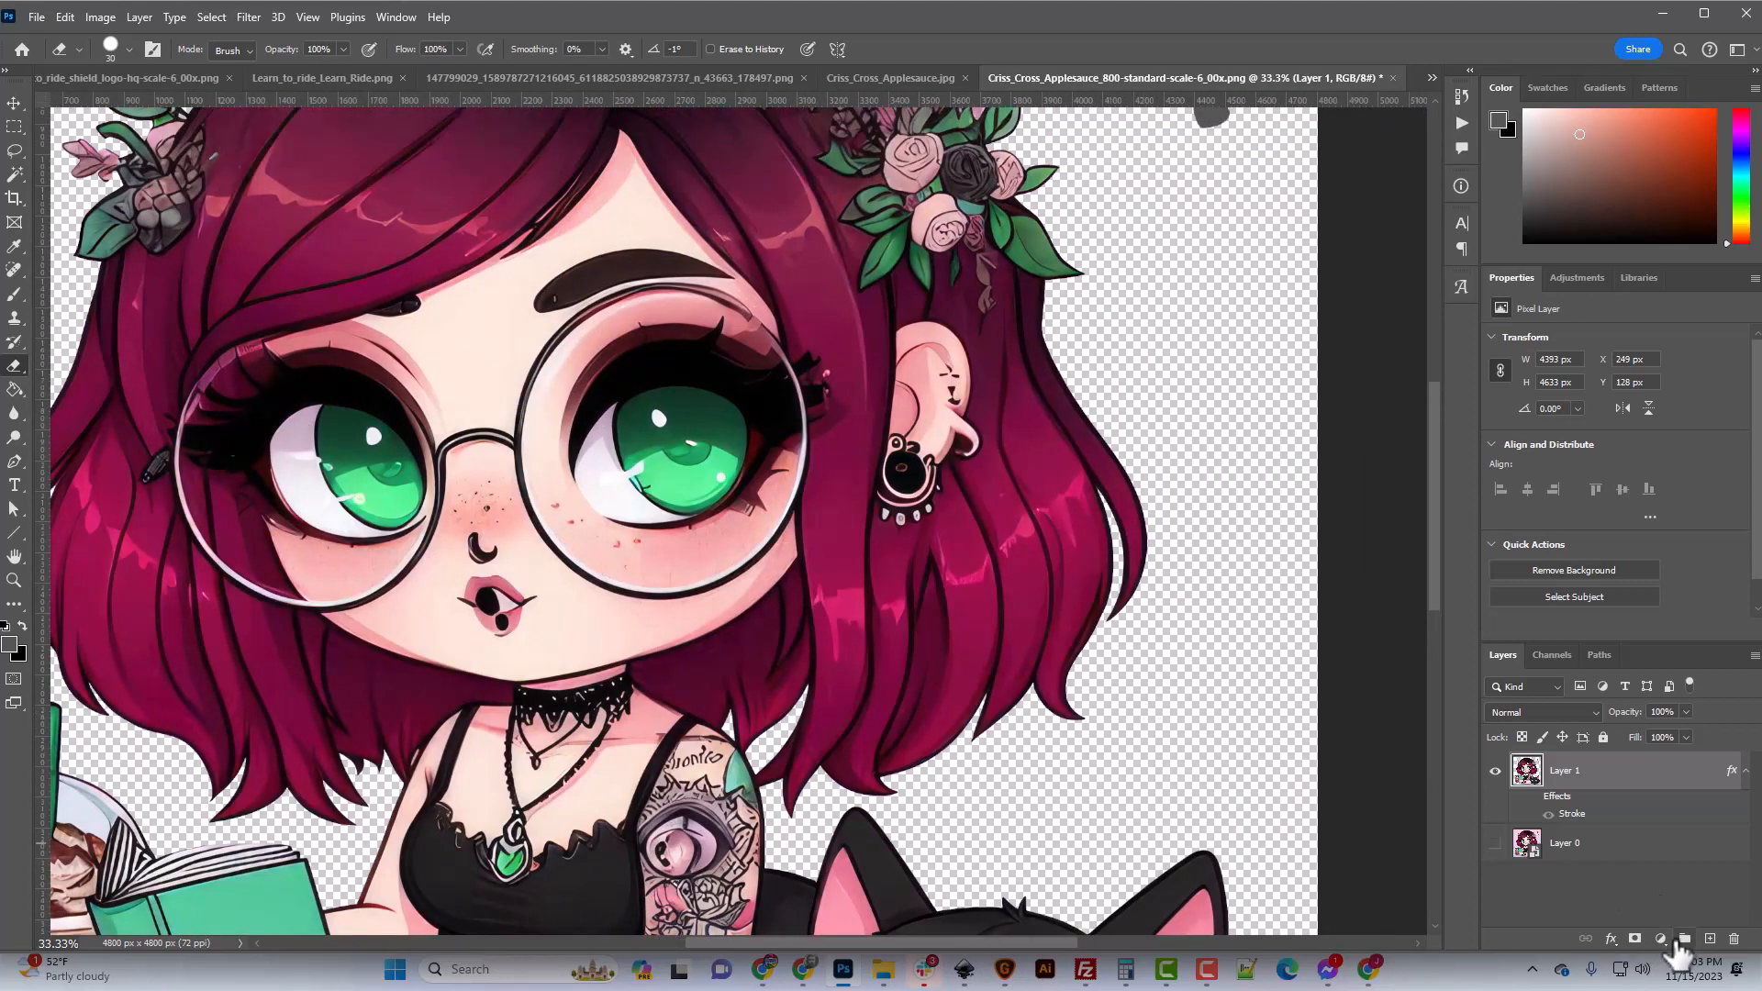
click(1661, 940)
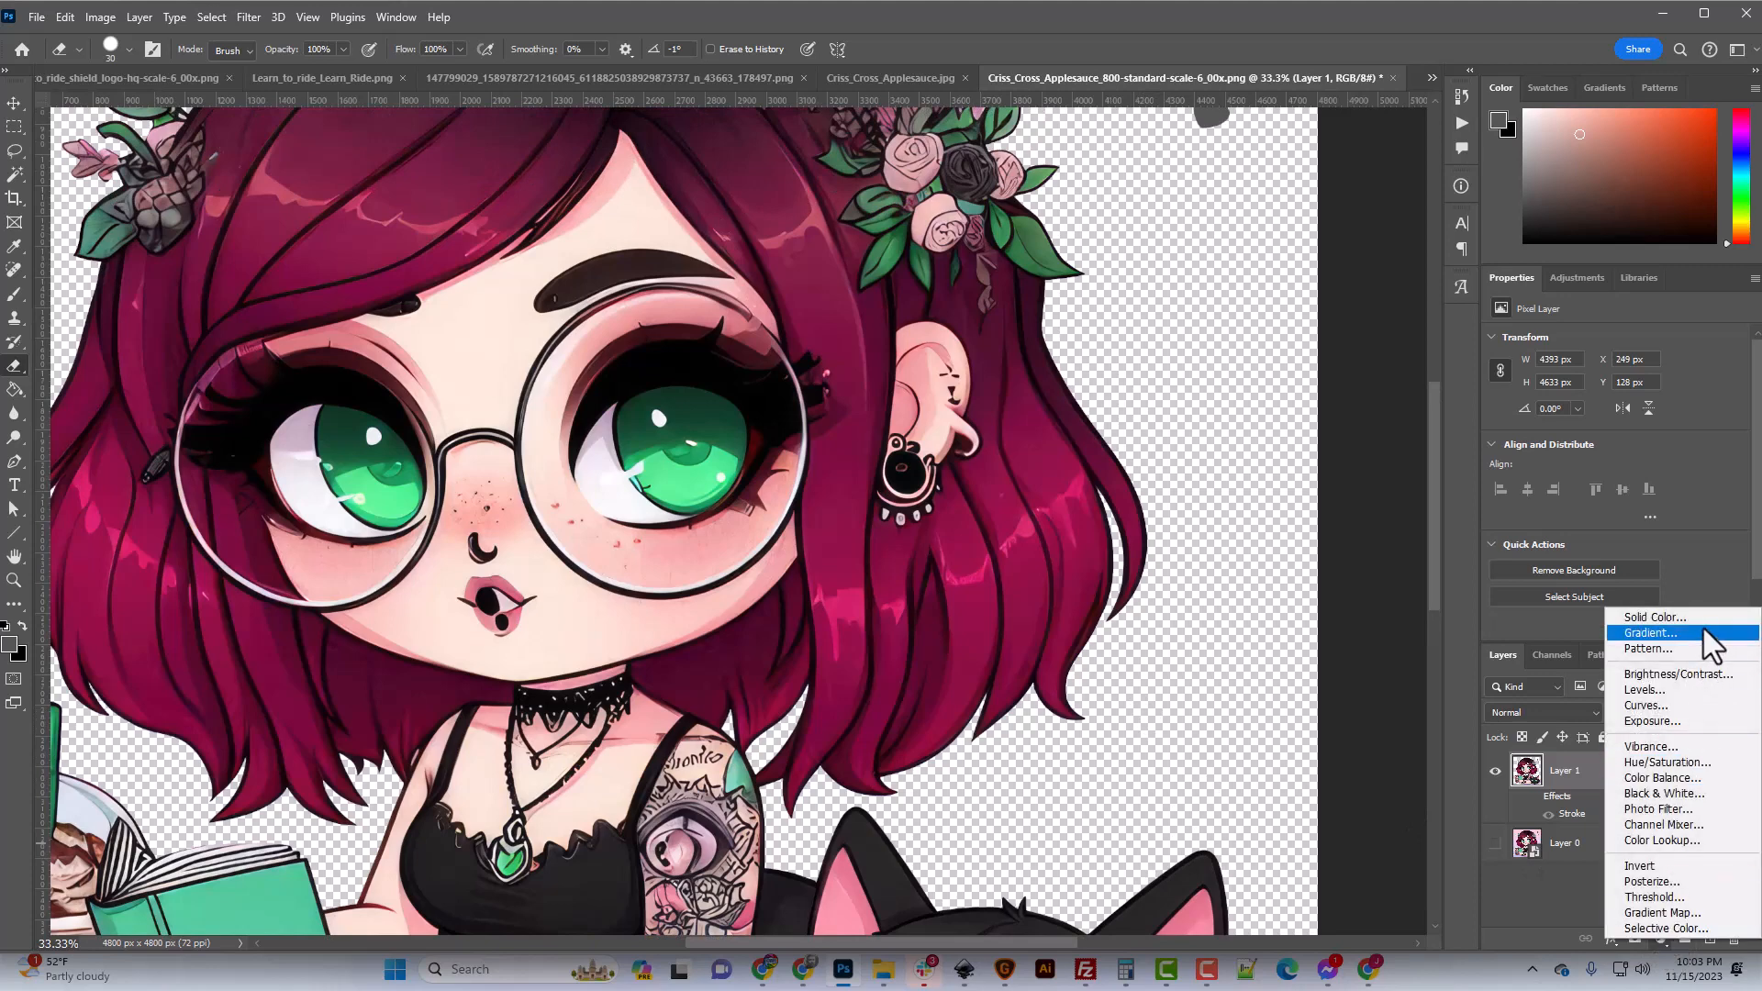
click(1629, 620)
drag(1082, 670, 872, 866)
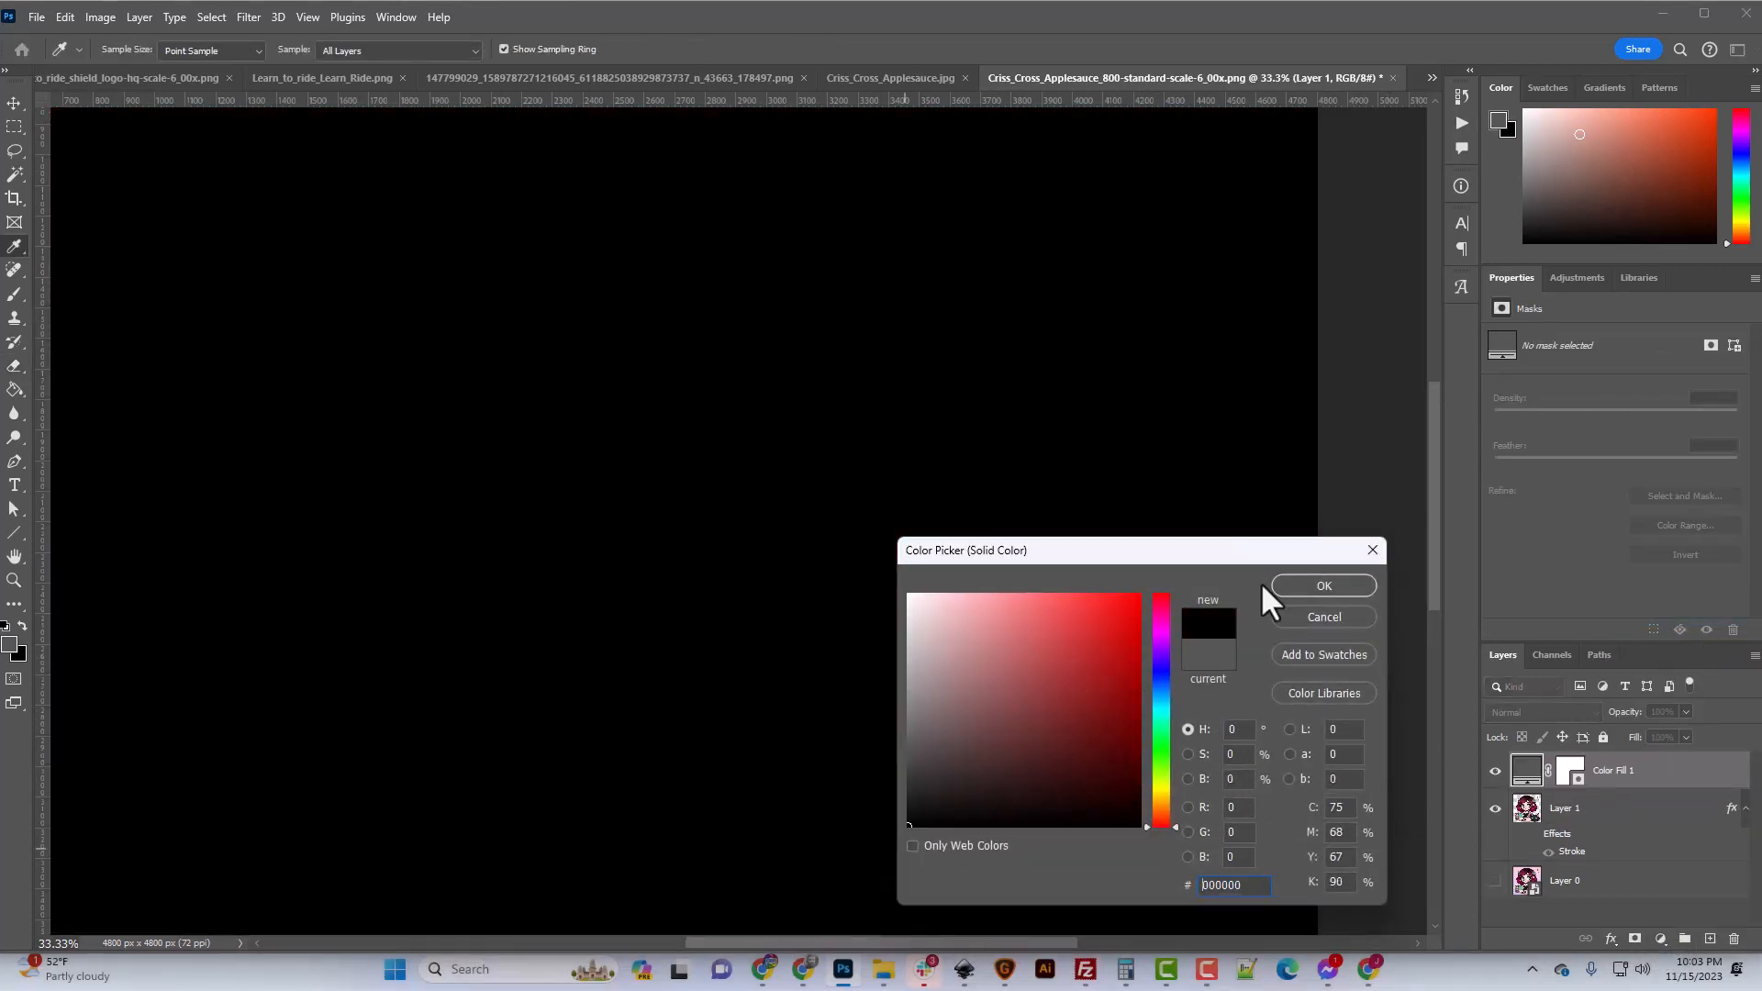
click(1308, 588)
drag(1631, 778, 1634, 849)
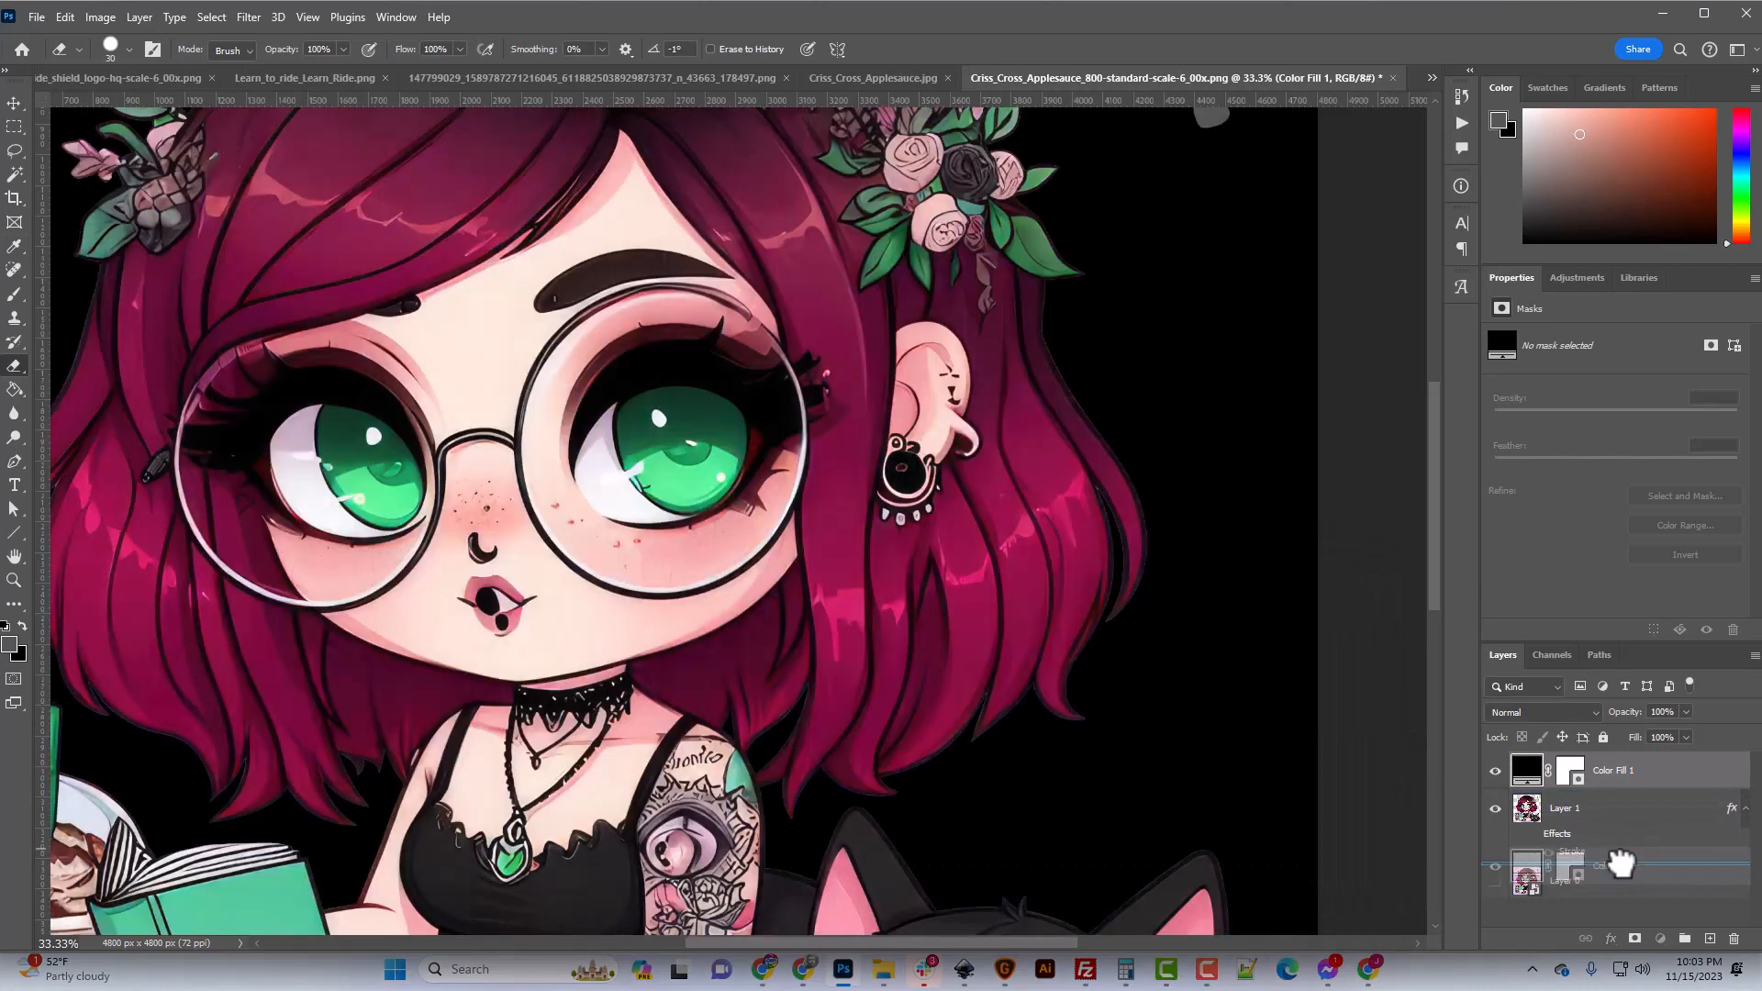
Examine the edges of the hair, cat and purple ground shadow against the black background.
scroll(1081, 747, down, 3)
scroll(1077, 745, down, 2)
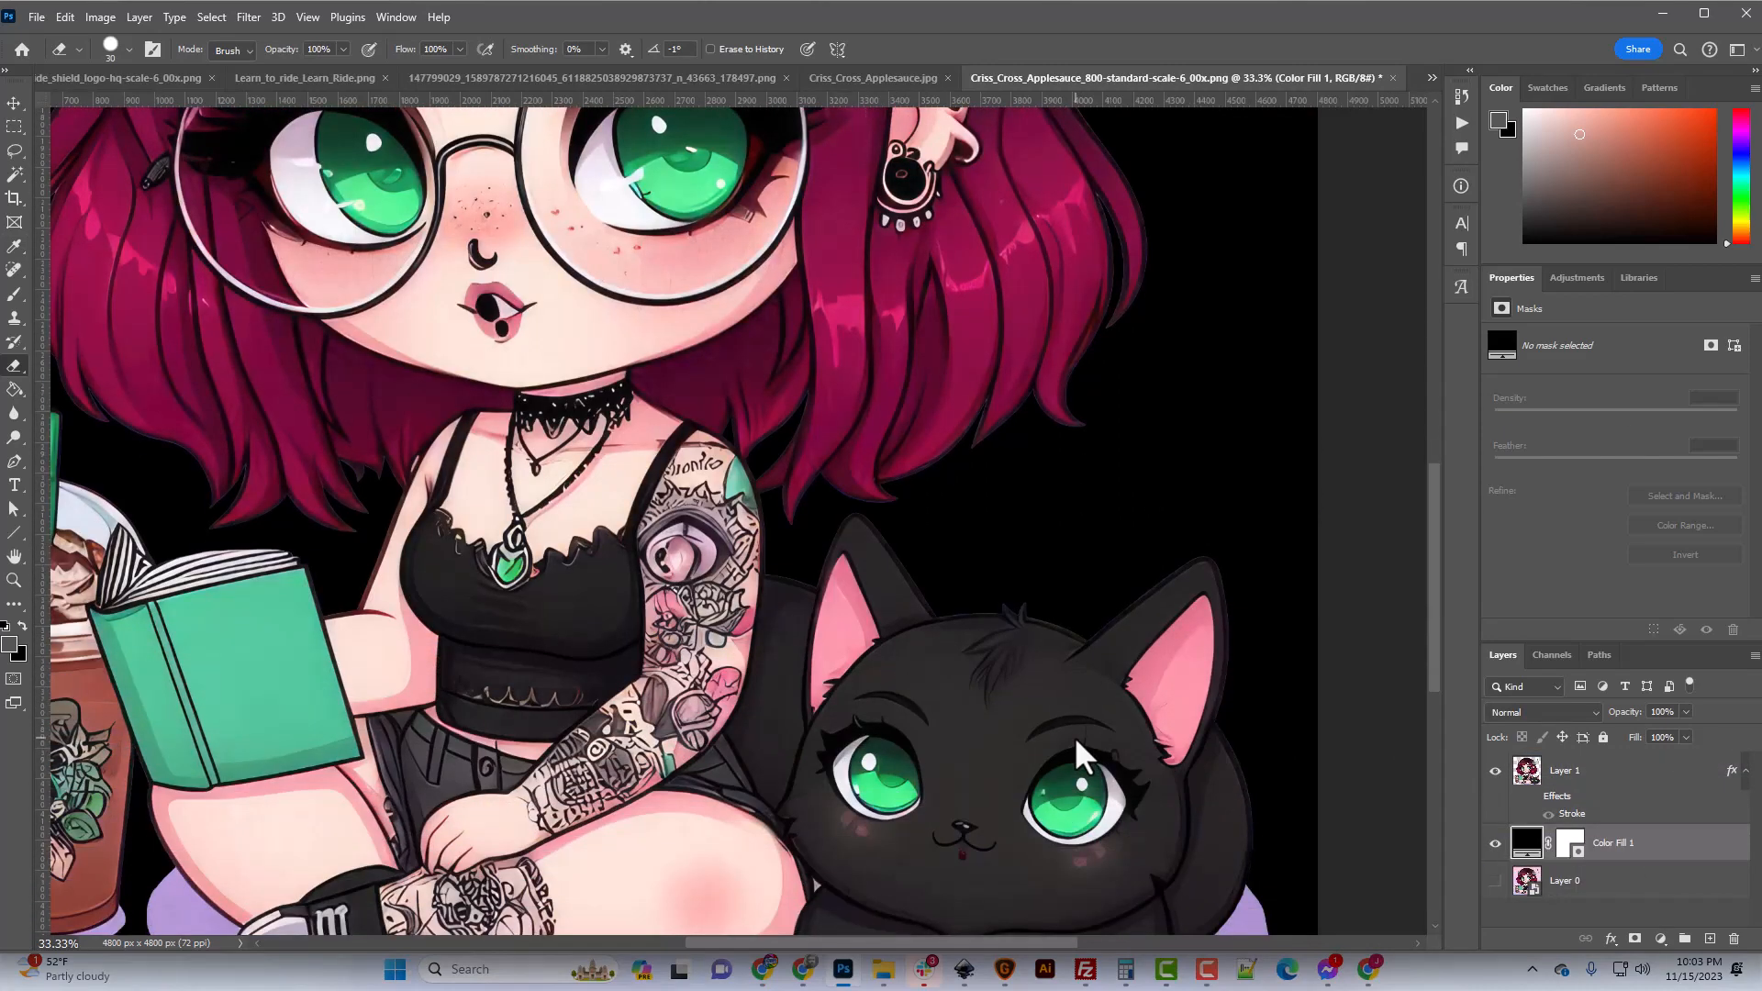
key(ctrl+plus)
key(ctrl+plus)
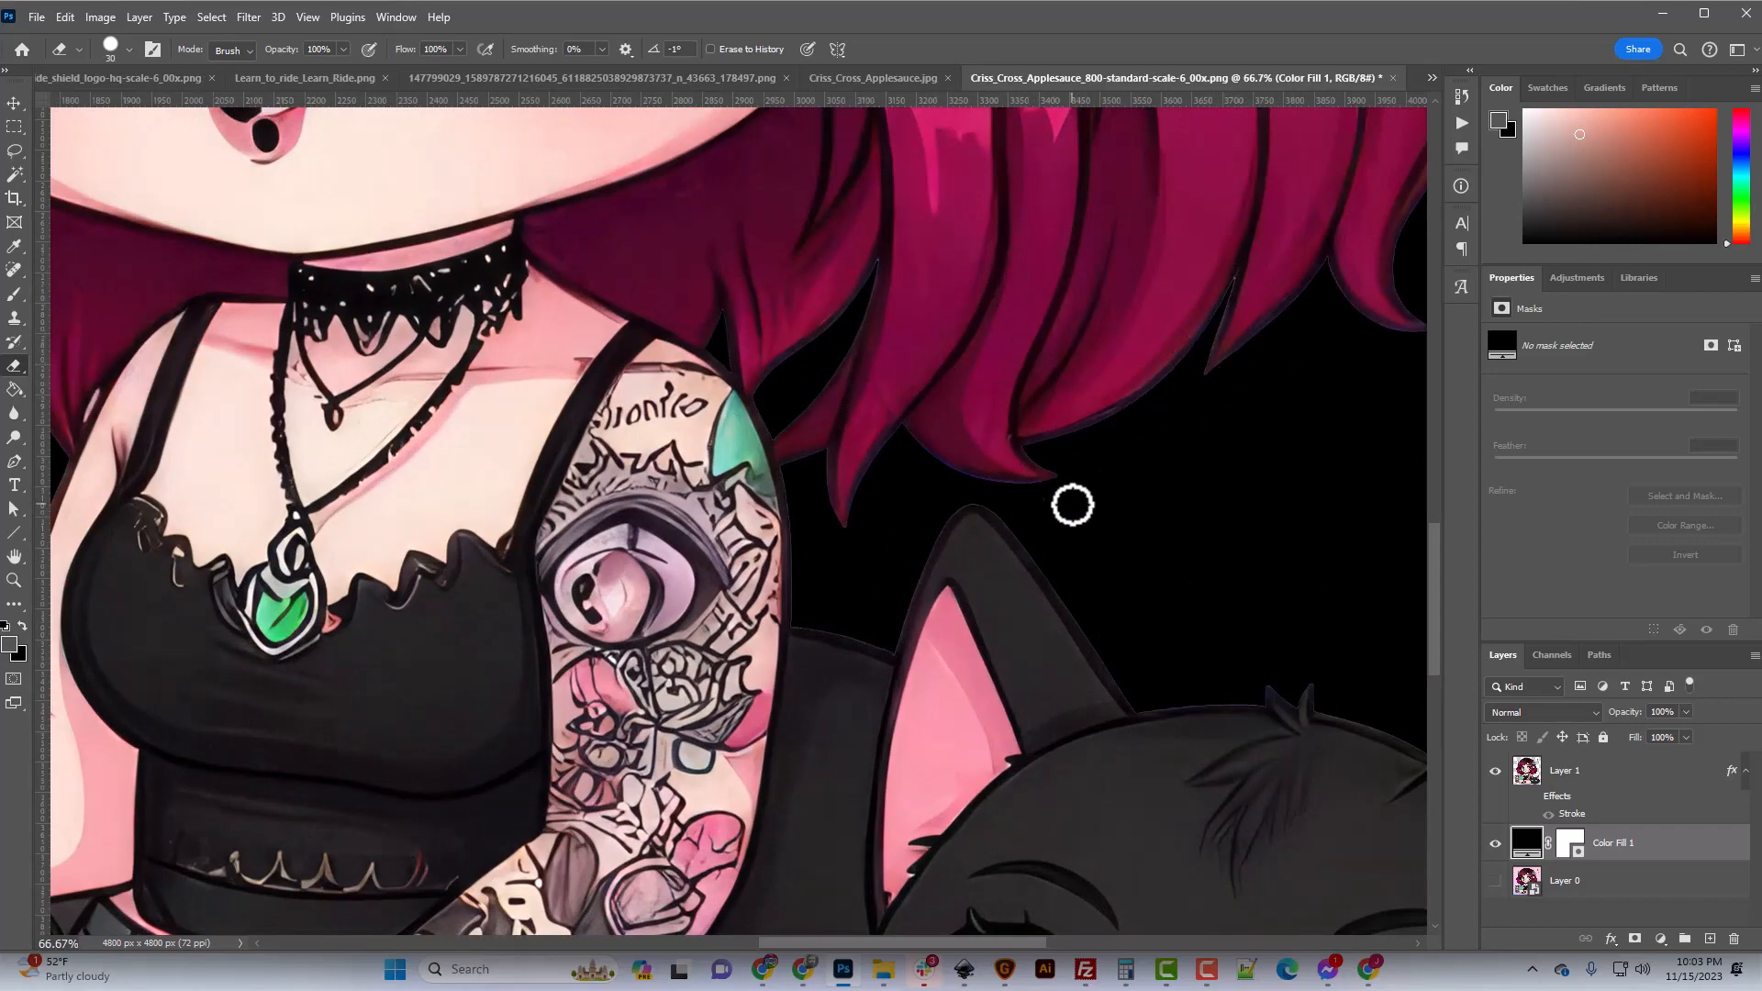
key(ctrl+minus)
key(ctrl+minus)
key(ctrl+minus)
key(ctrl+minus)
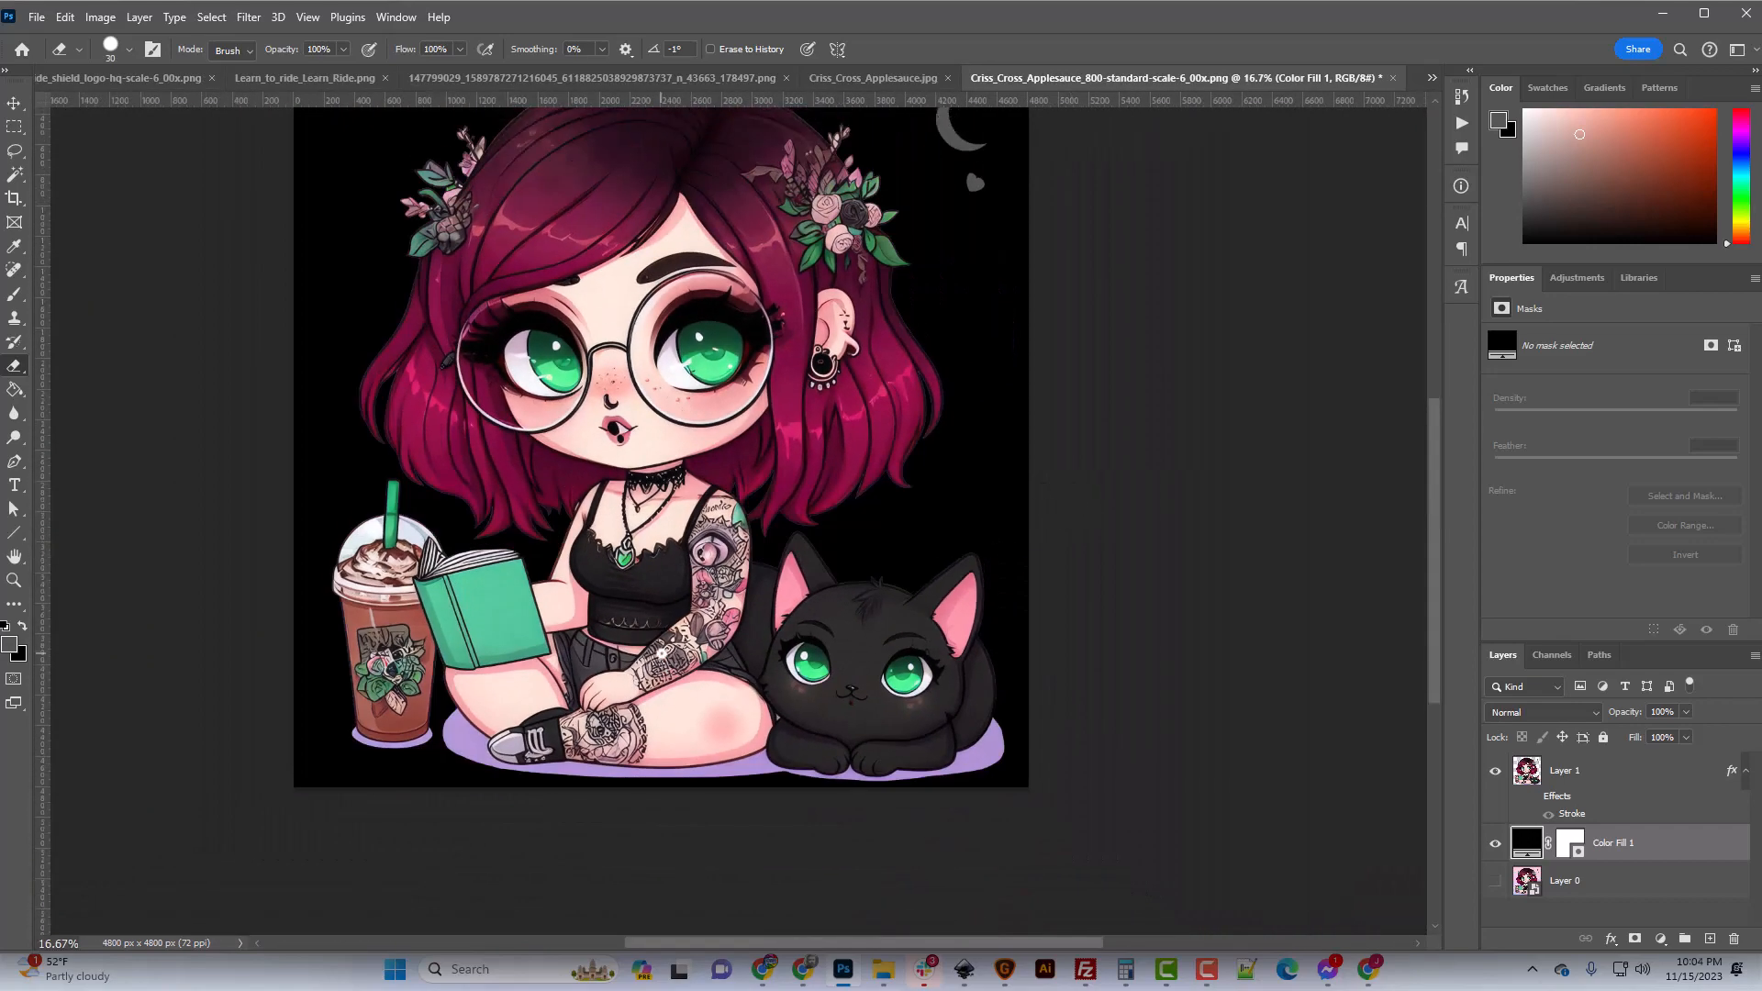
scroll(472, 669, down, 3)
key(ctrl+plus)
key(ctrl+plus)
key(ctrl+plus)
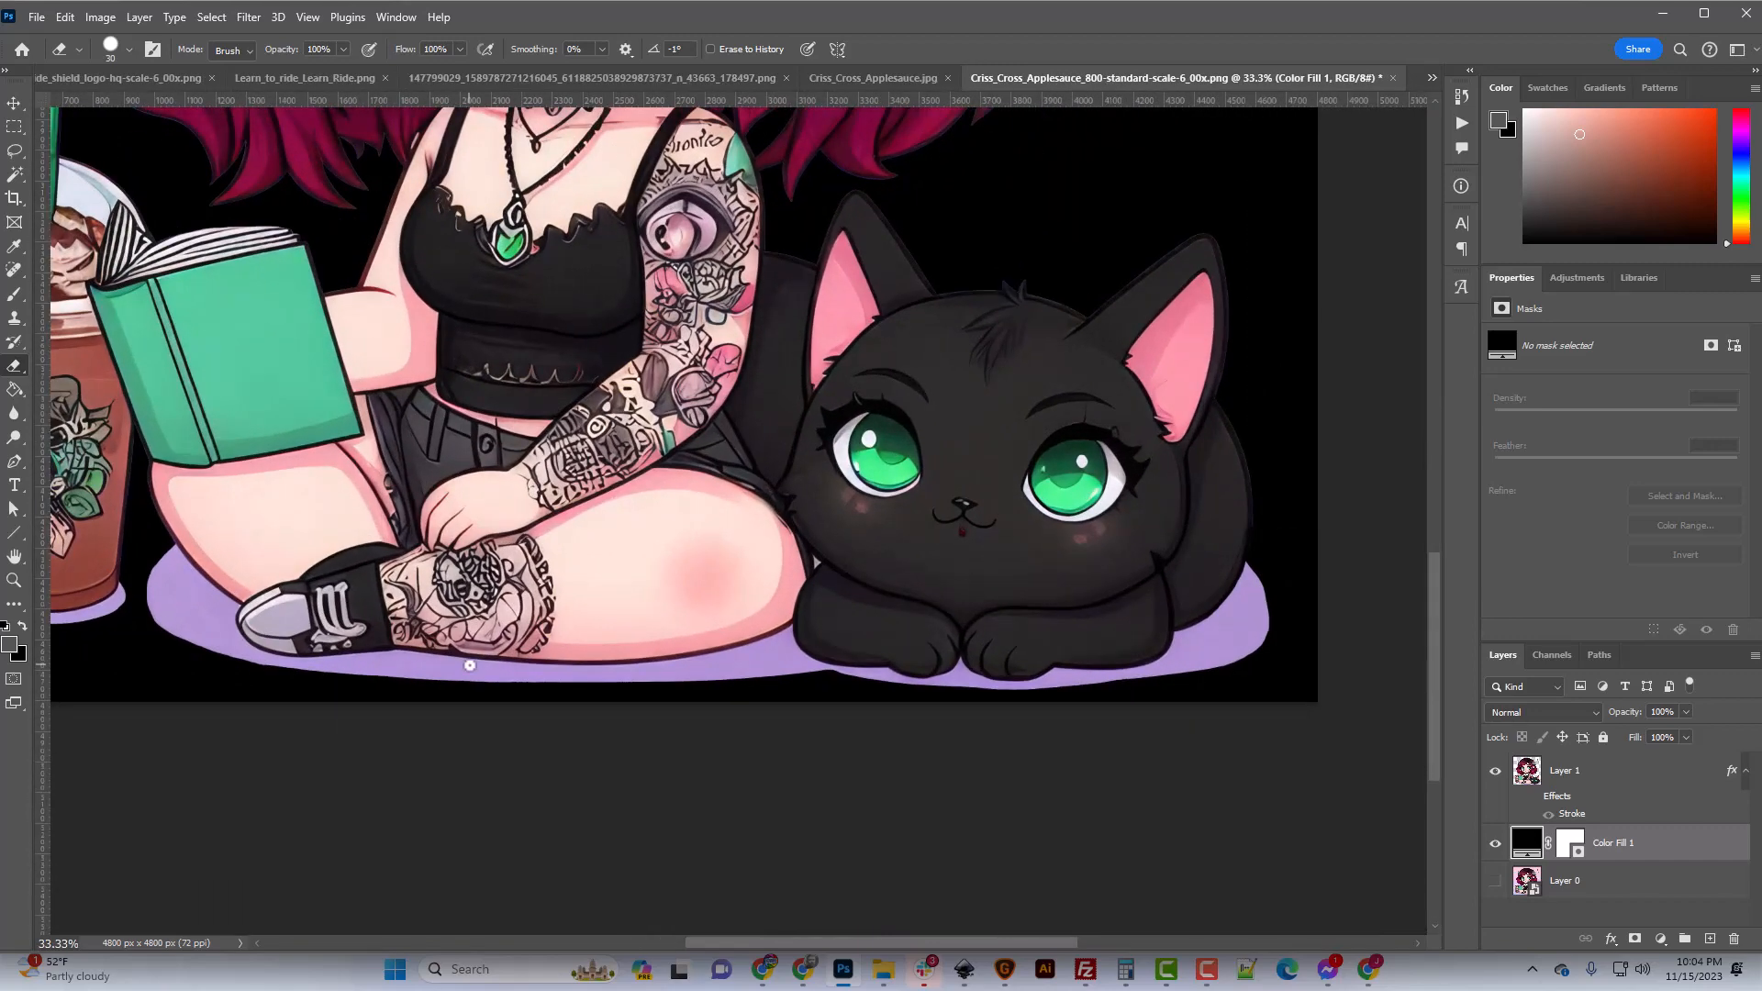
drag(763, 940, 635, 927)
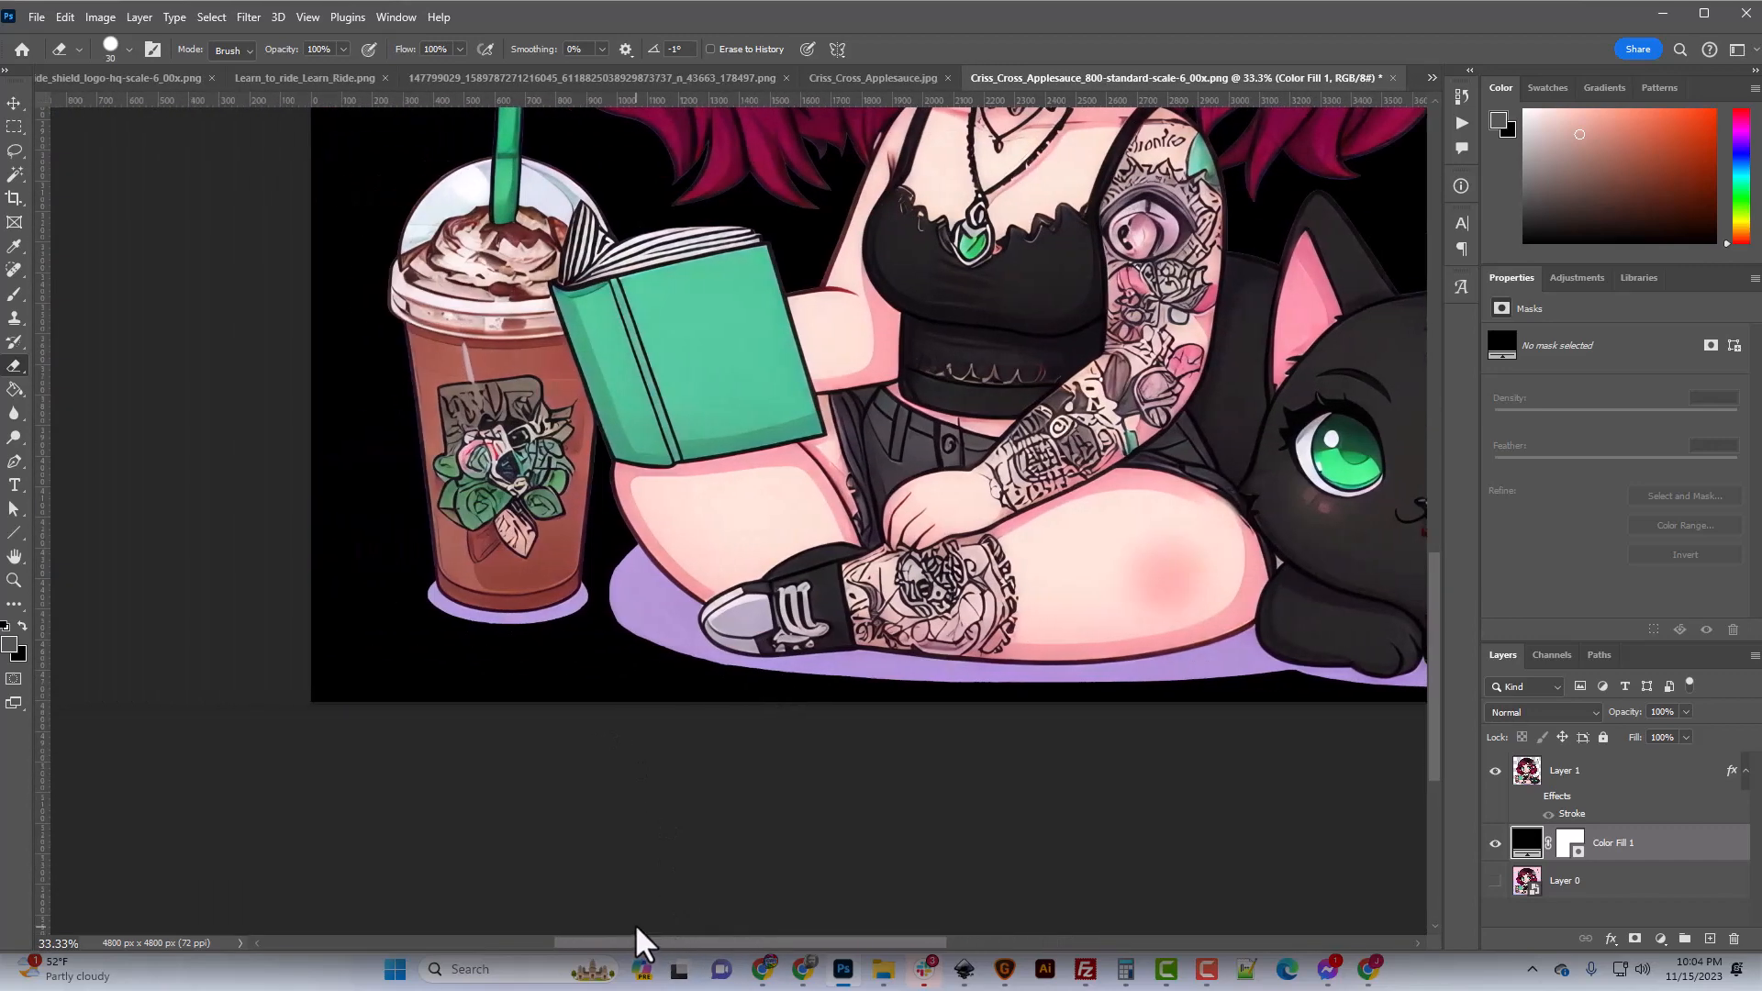
Inspect the hair tips, straw, drink and book edges up close against black for leftover fringing.
scroll(612, 676, up, 6)
key(ctrl+plus)
key(ctrl+plus)
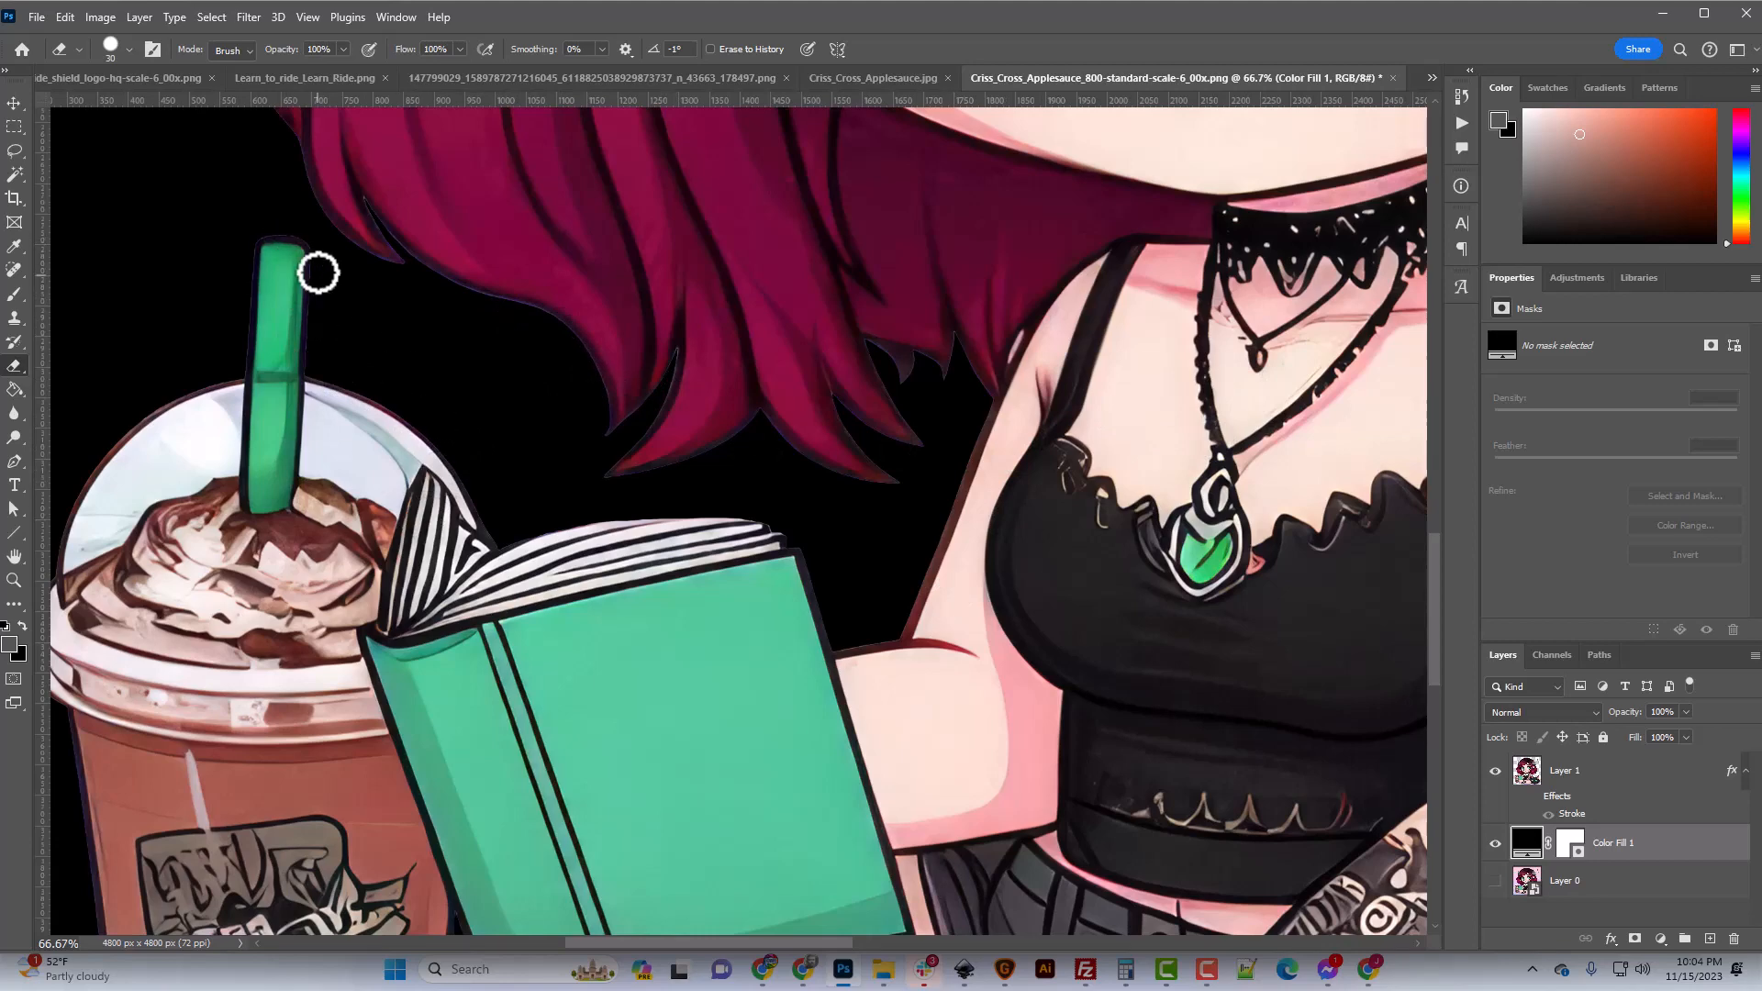
scroll(315, 275, up, 3)
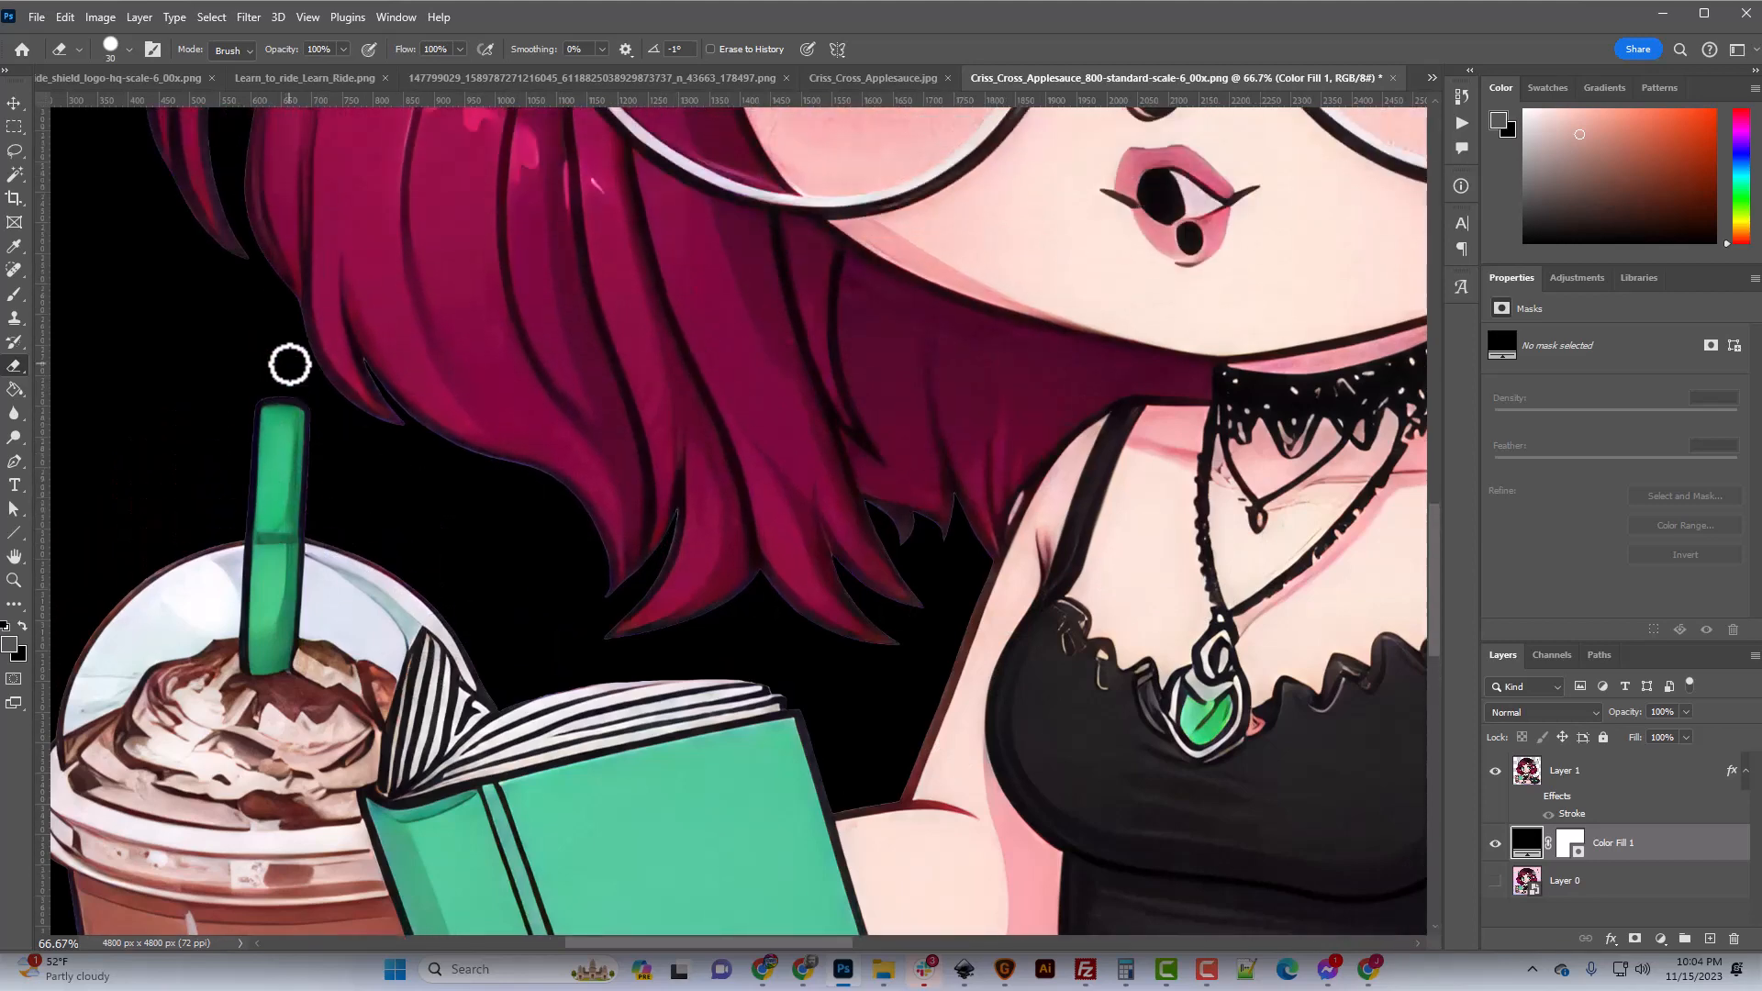
key(ctrl+plus)
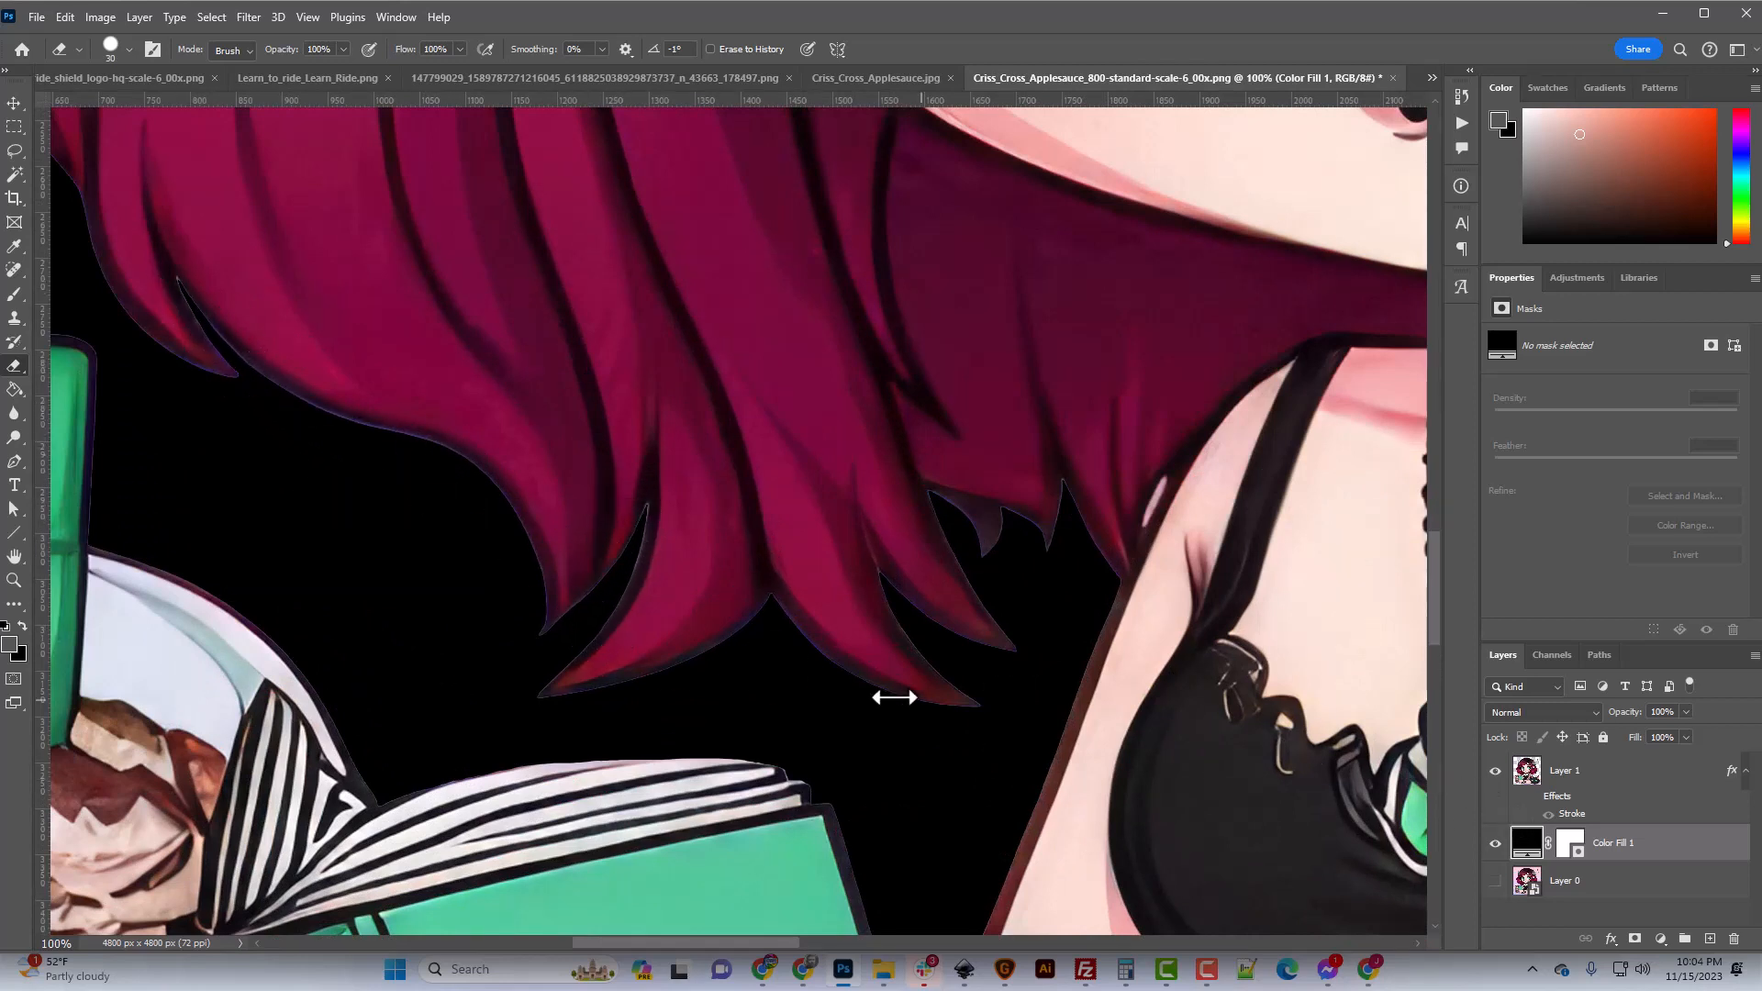
key(ctrl+minus)
key(ctrl+minus)
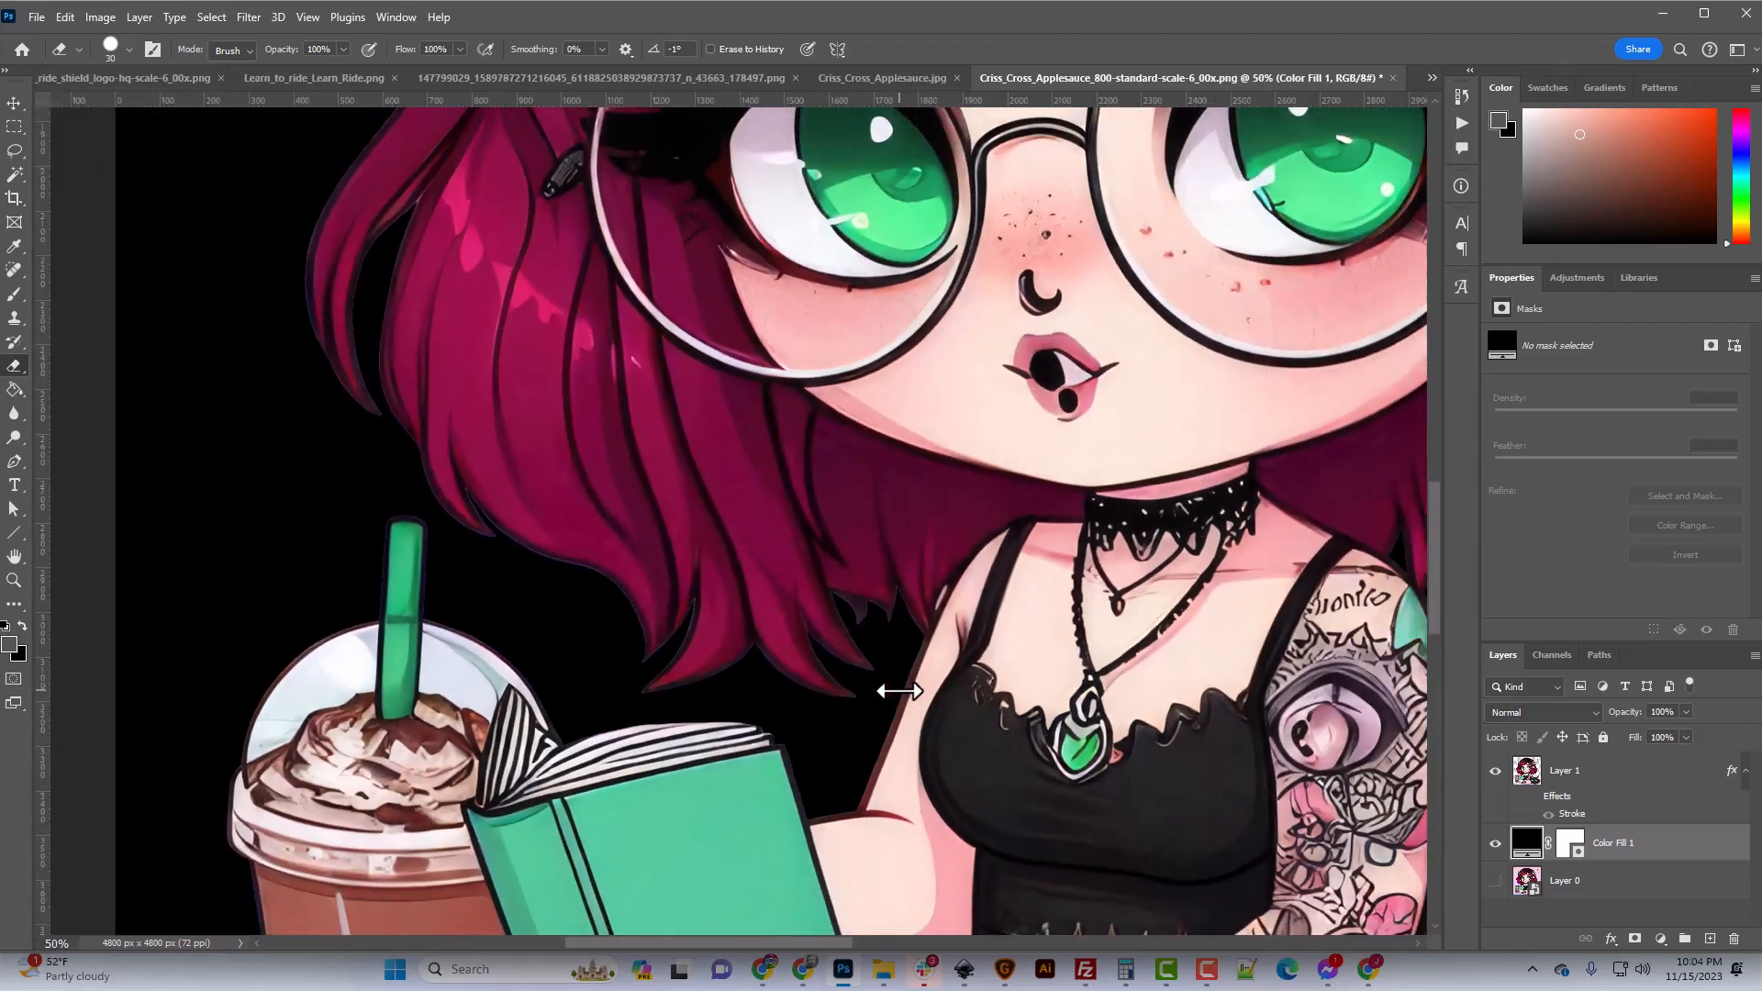
key(ctrl+minus)
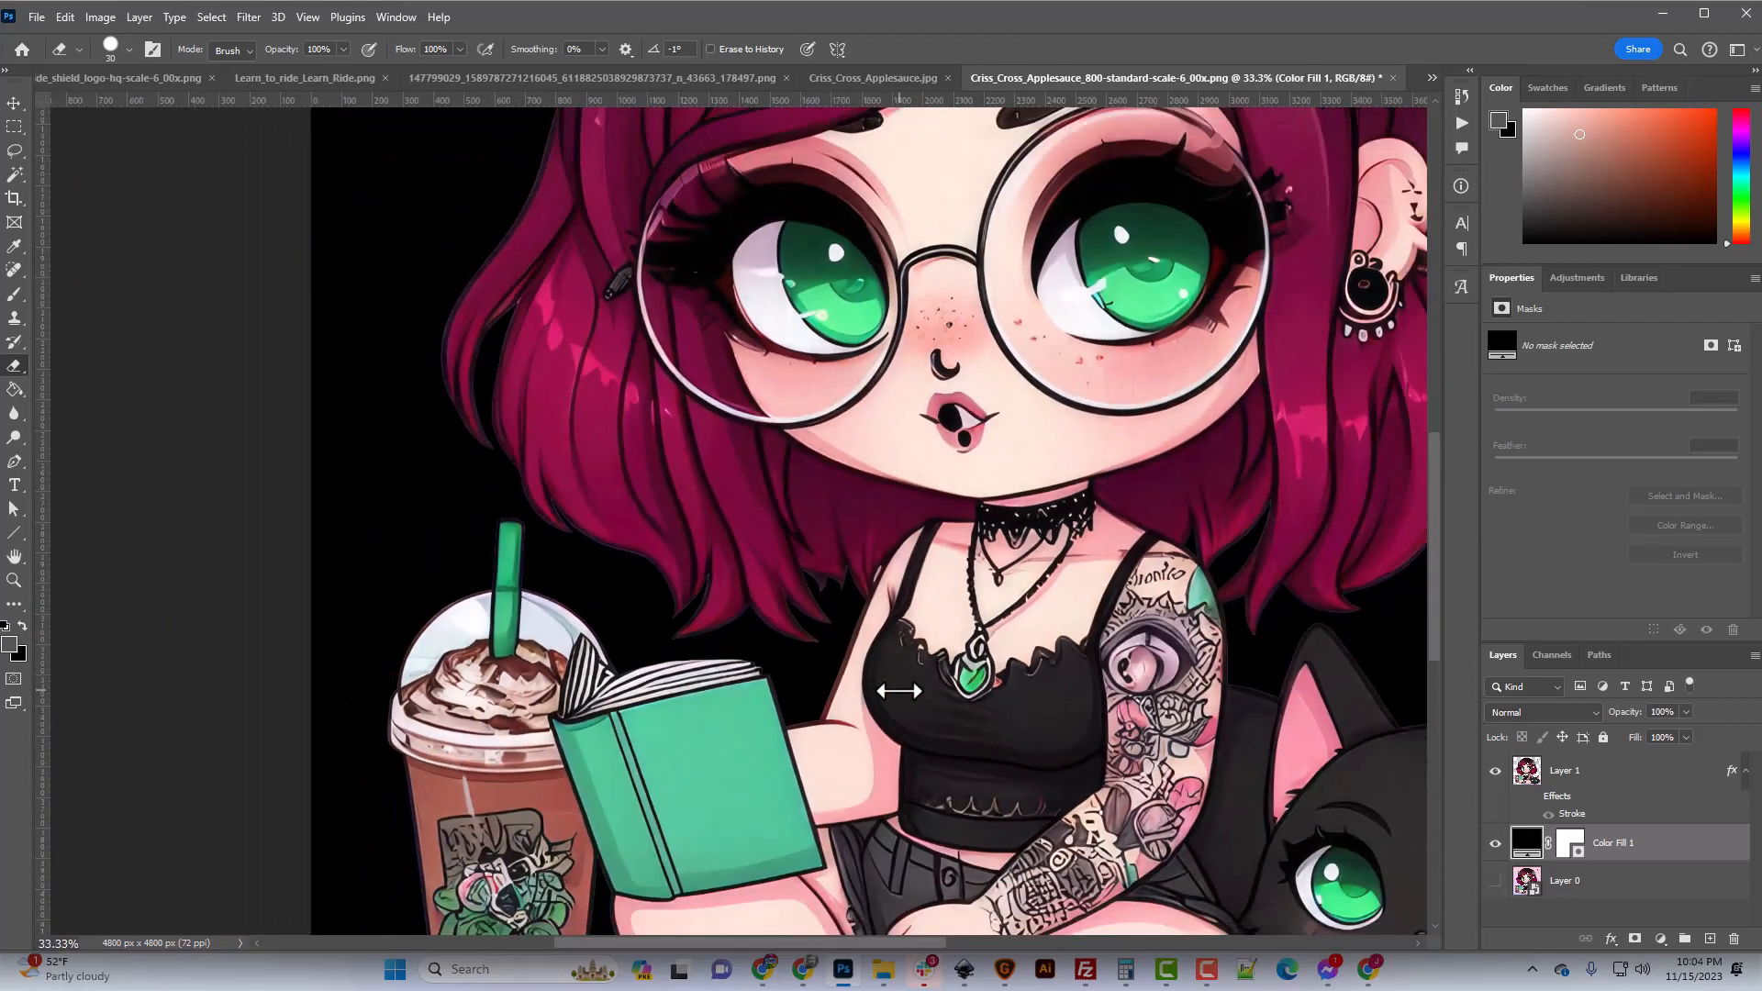
scroll(917, 681, up, 5)
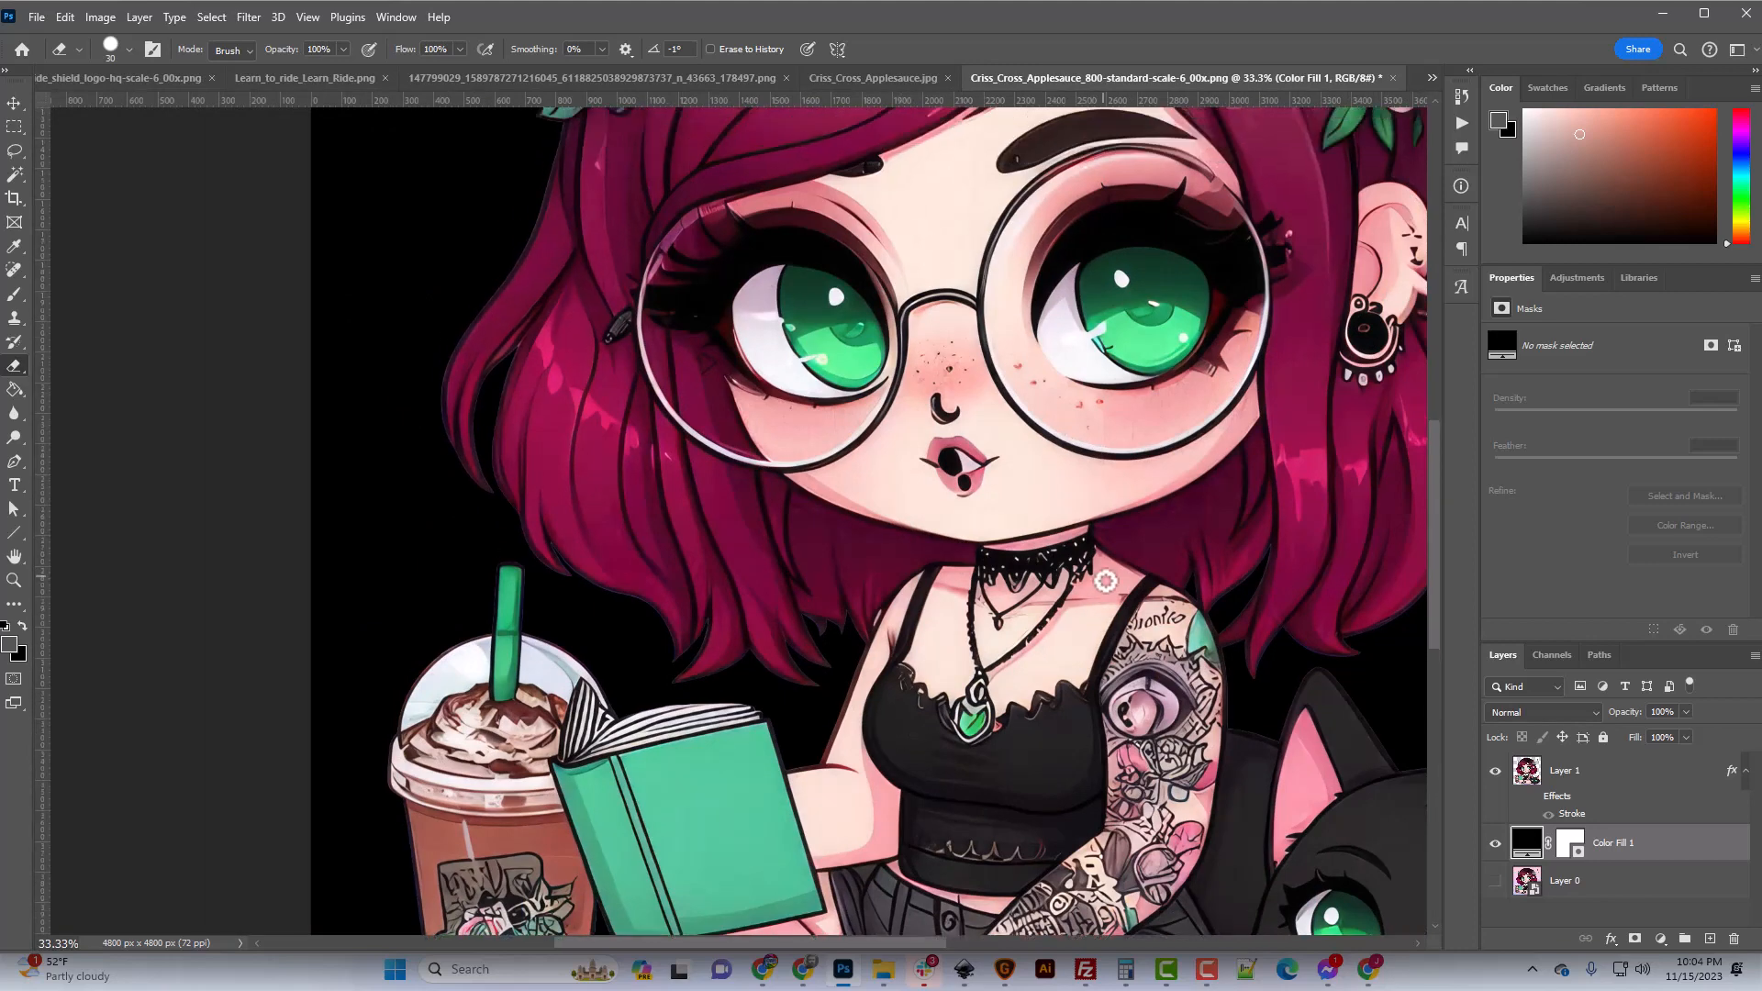
Compare the edges of the drink, book, legs and upper hair against the black background, ending close up on the crown.
scroll(871, 677, down, 10)
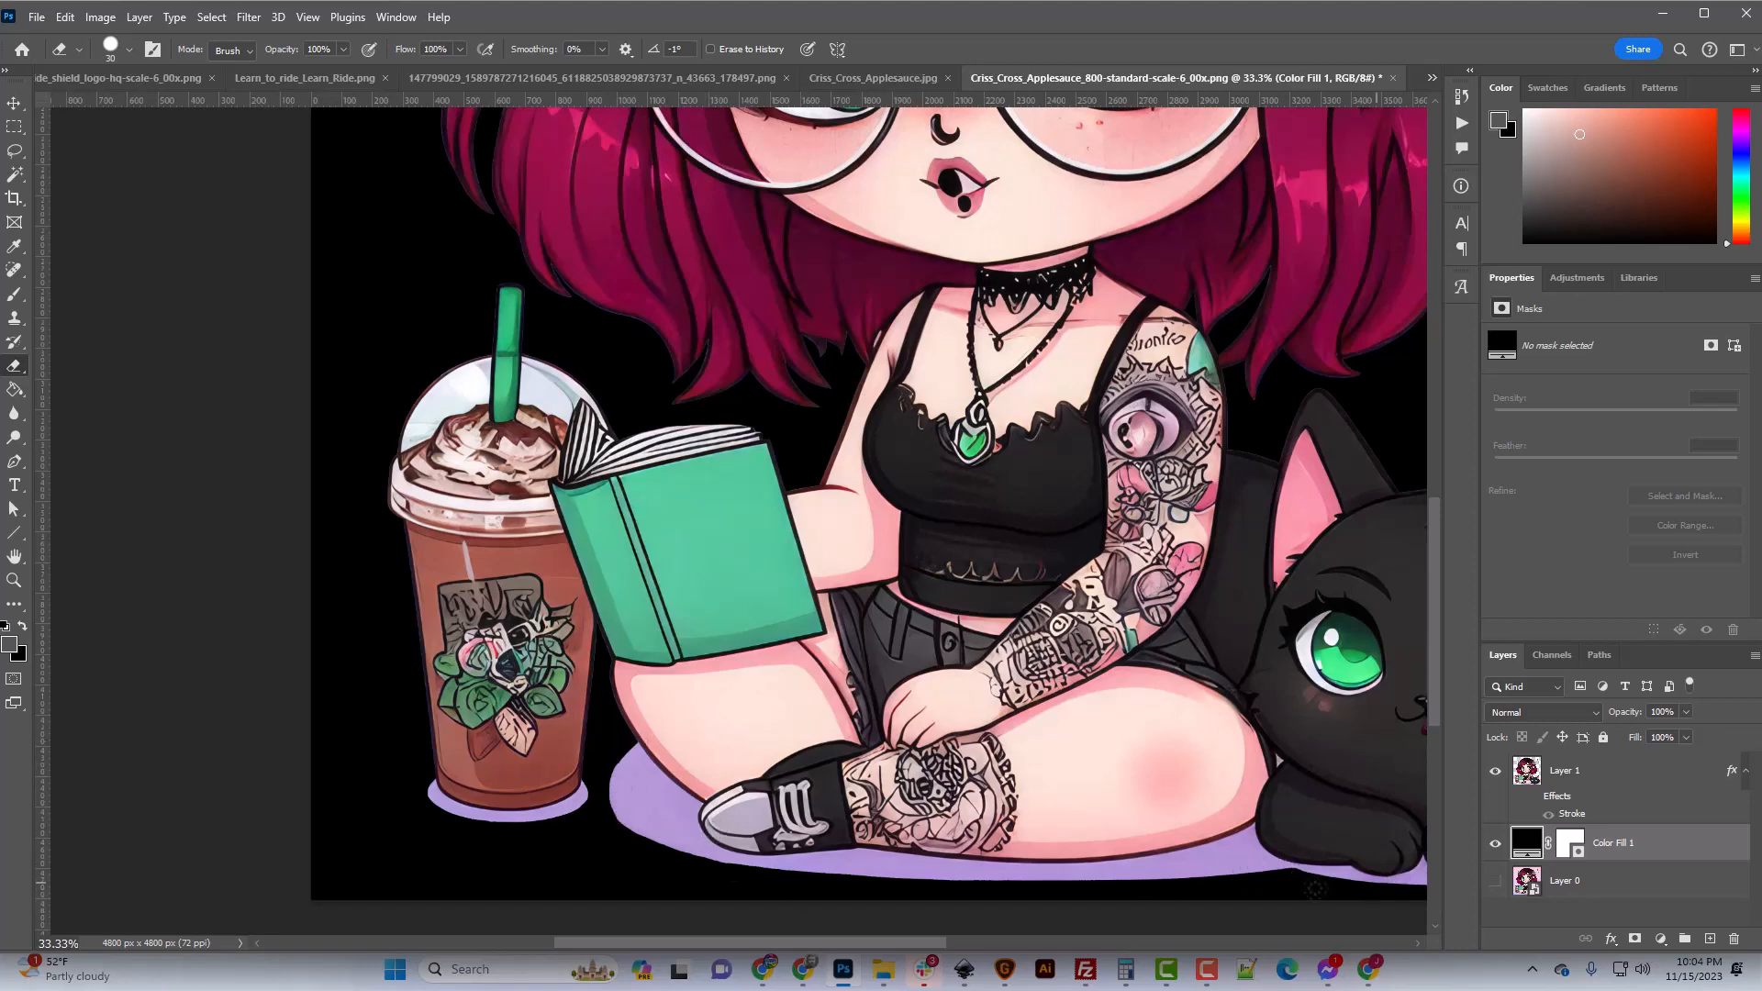
scroll(616, 661, up, 12)
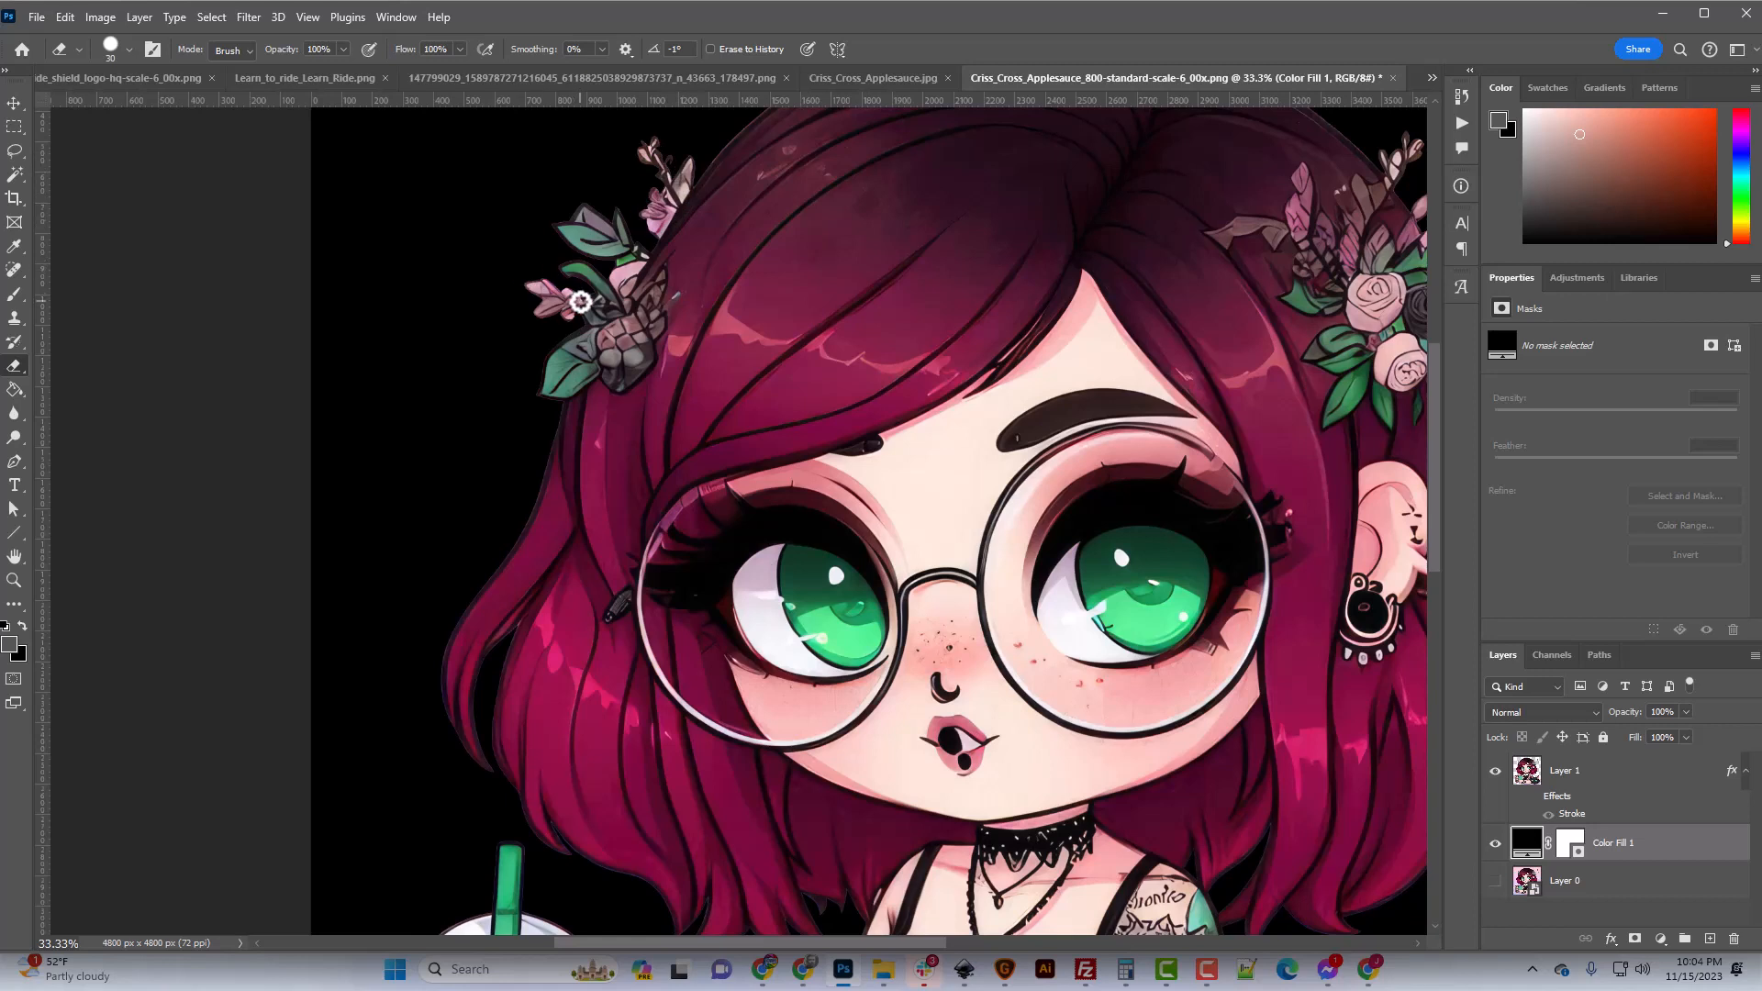
scroll(684, 366, up, 4)
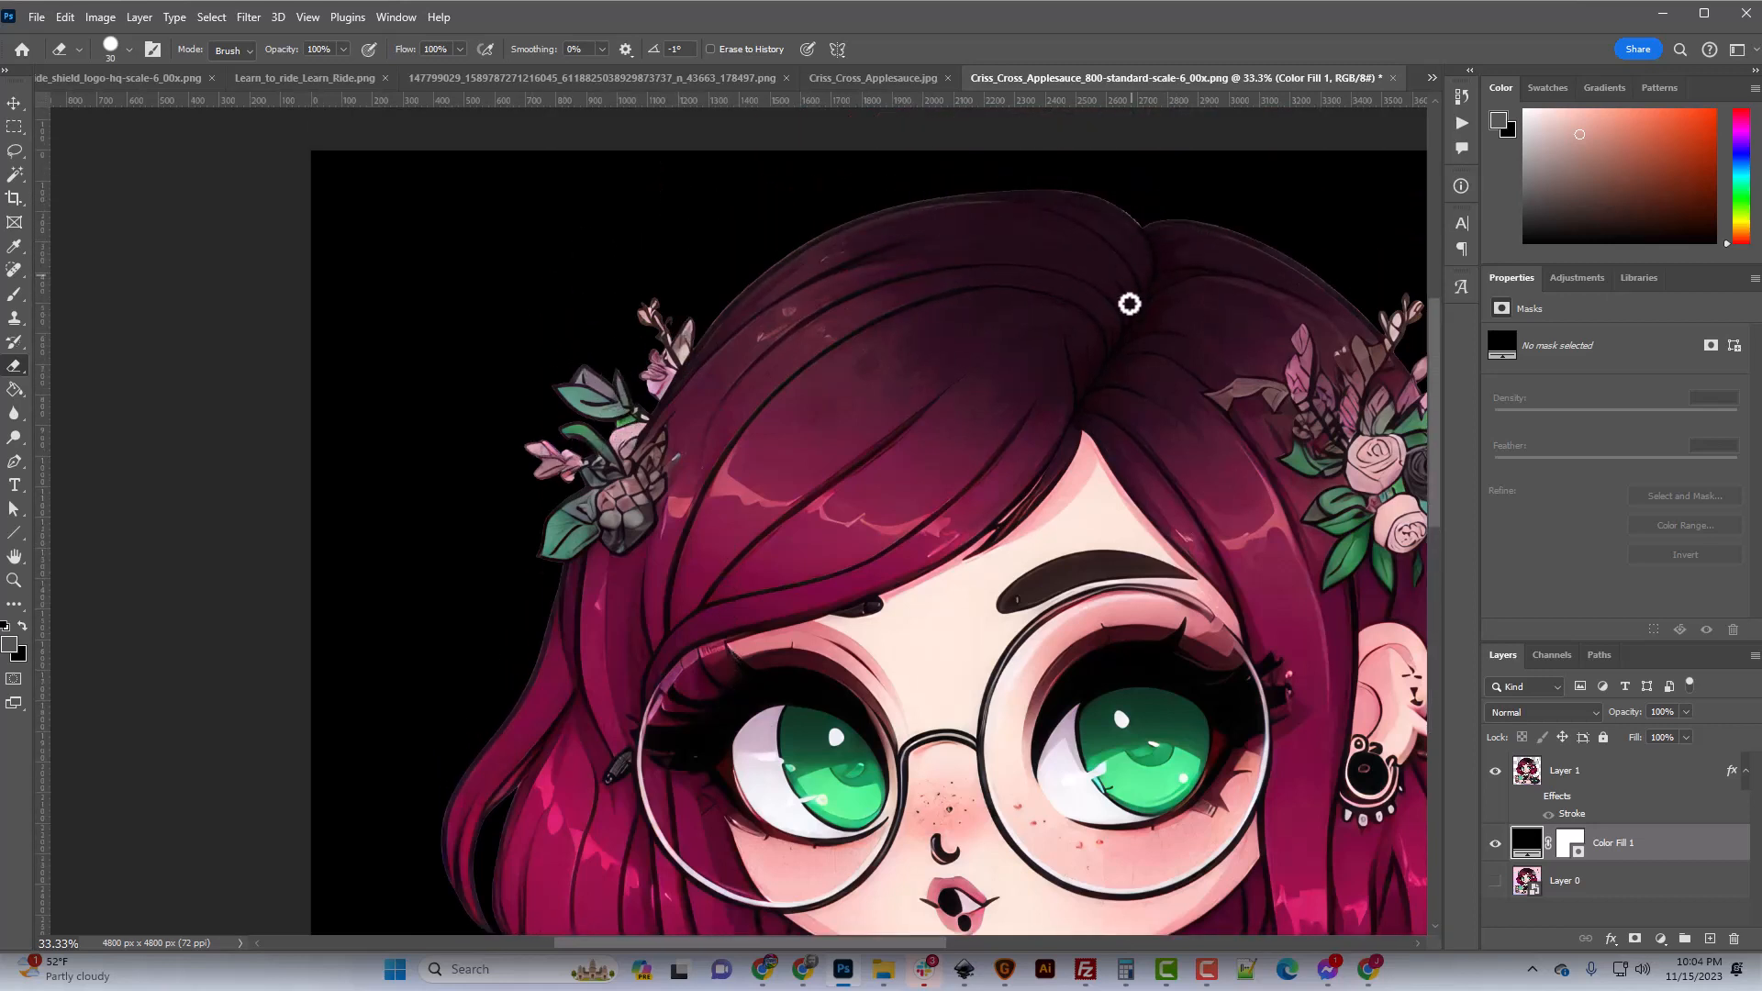
scroll(1125, 395, up, 2)
key(ctrl+plus)
key(ctrl+plus)
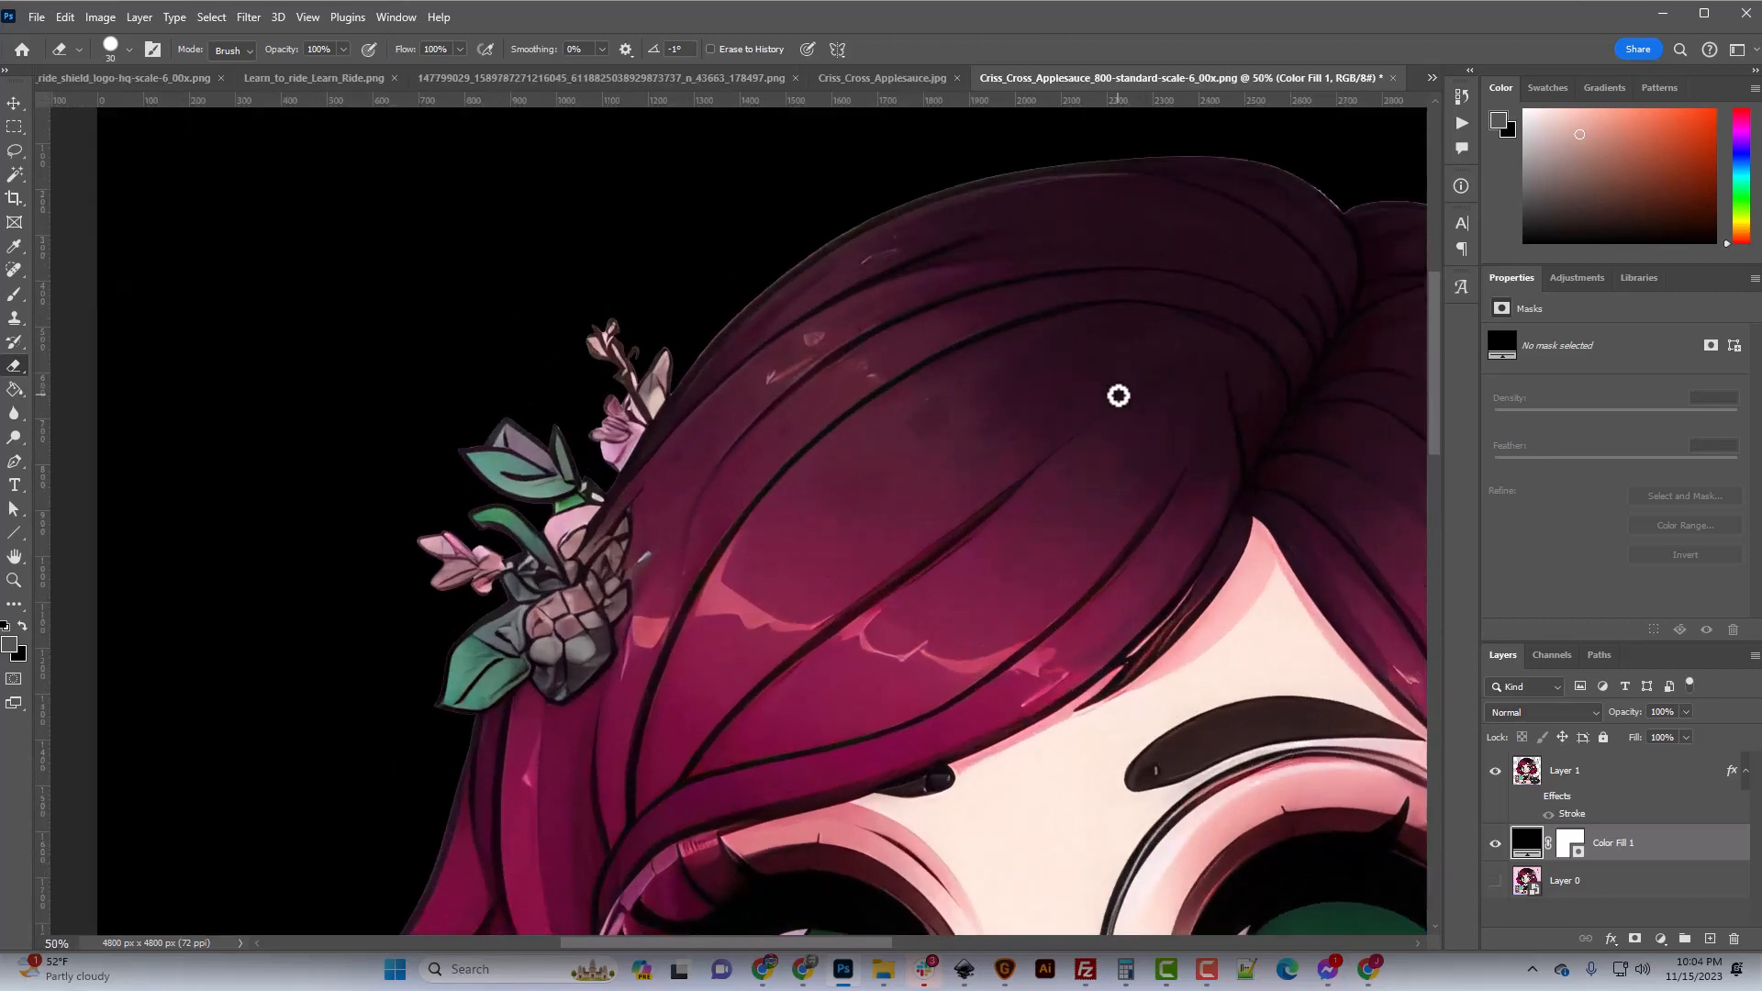
Load Layer 1's outline as a selection and set up the Brush tool at 45 px.
click(1583, 776)
scroll(1062, 520, up, 6)
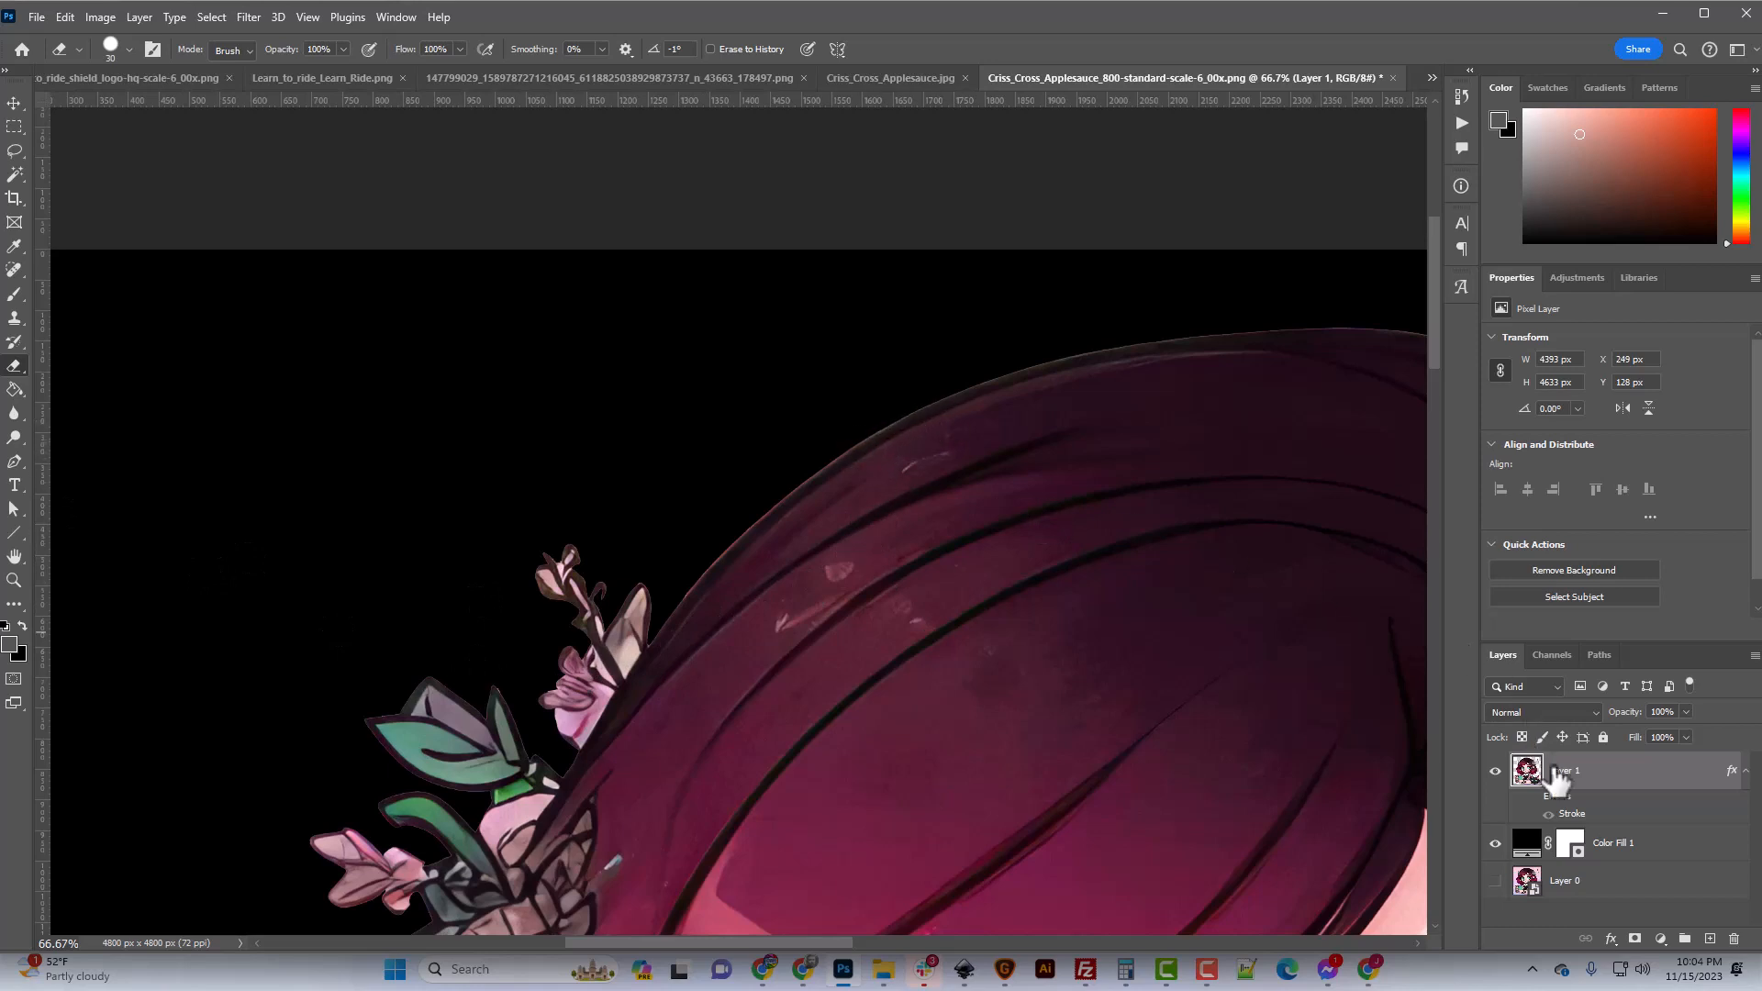
ctrl+click(1526, 773)
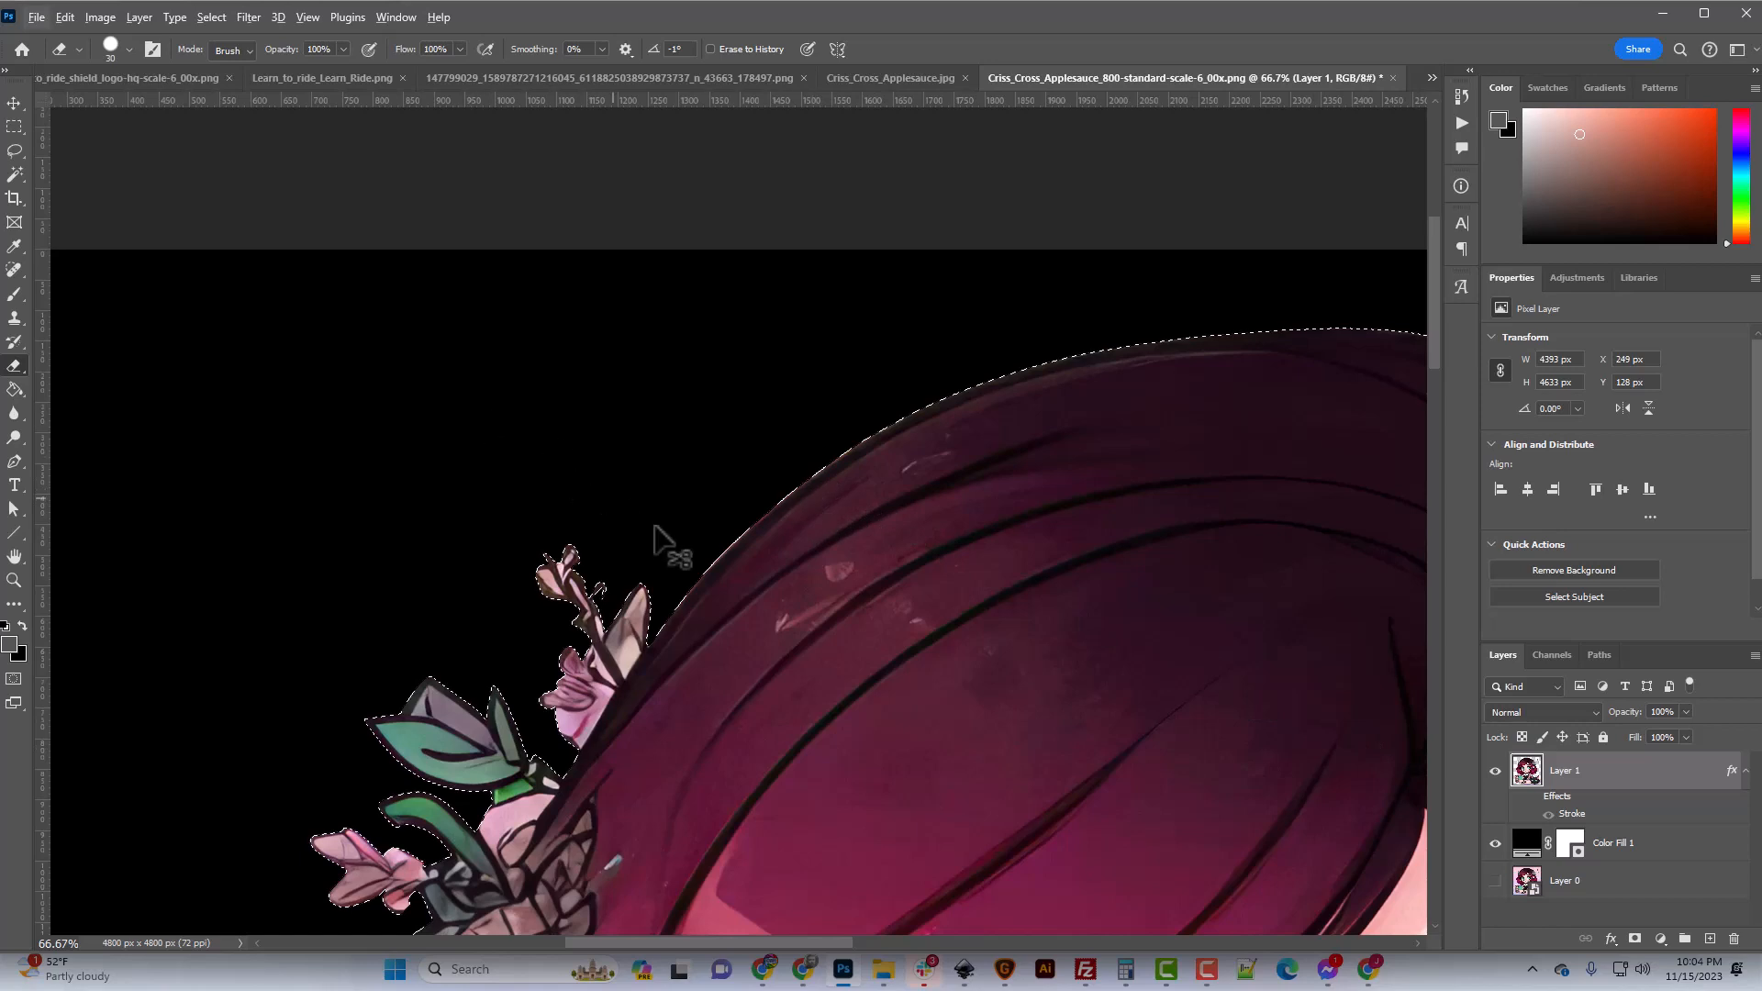
key(b)
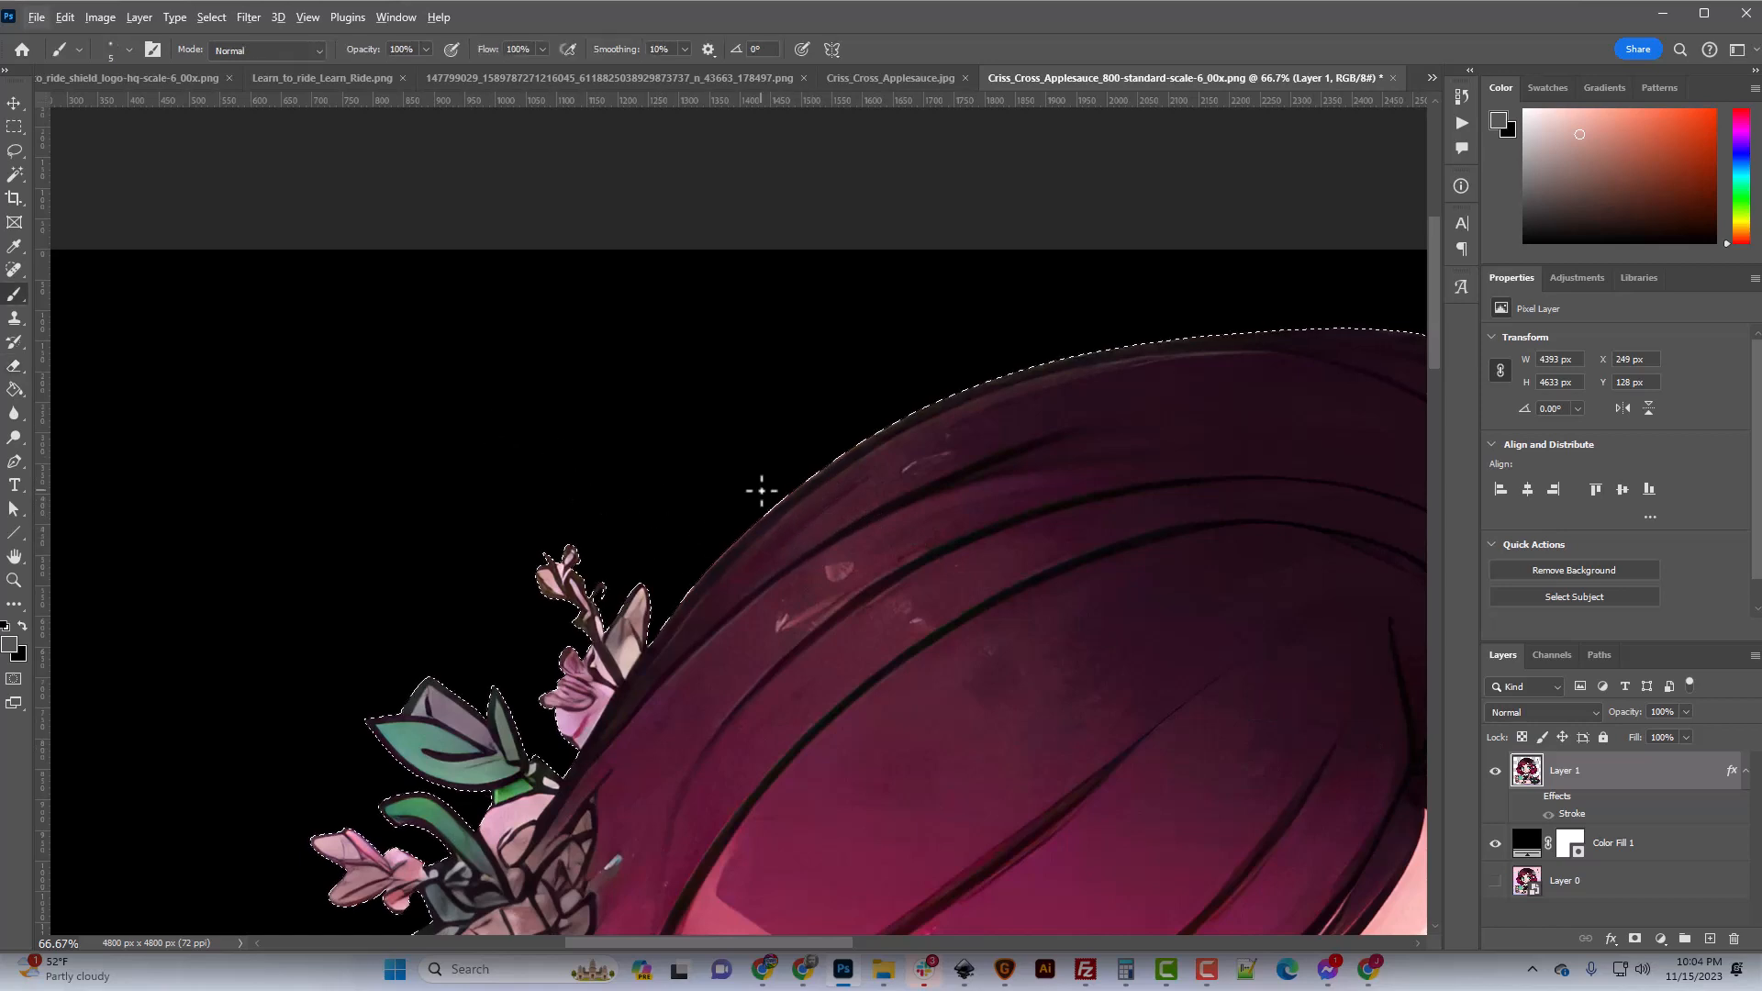
key(bracketright)
key(bracketright)
key(bracketright)
key(bracketright)
key(bracketright)
key(bracketright)
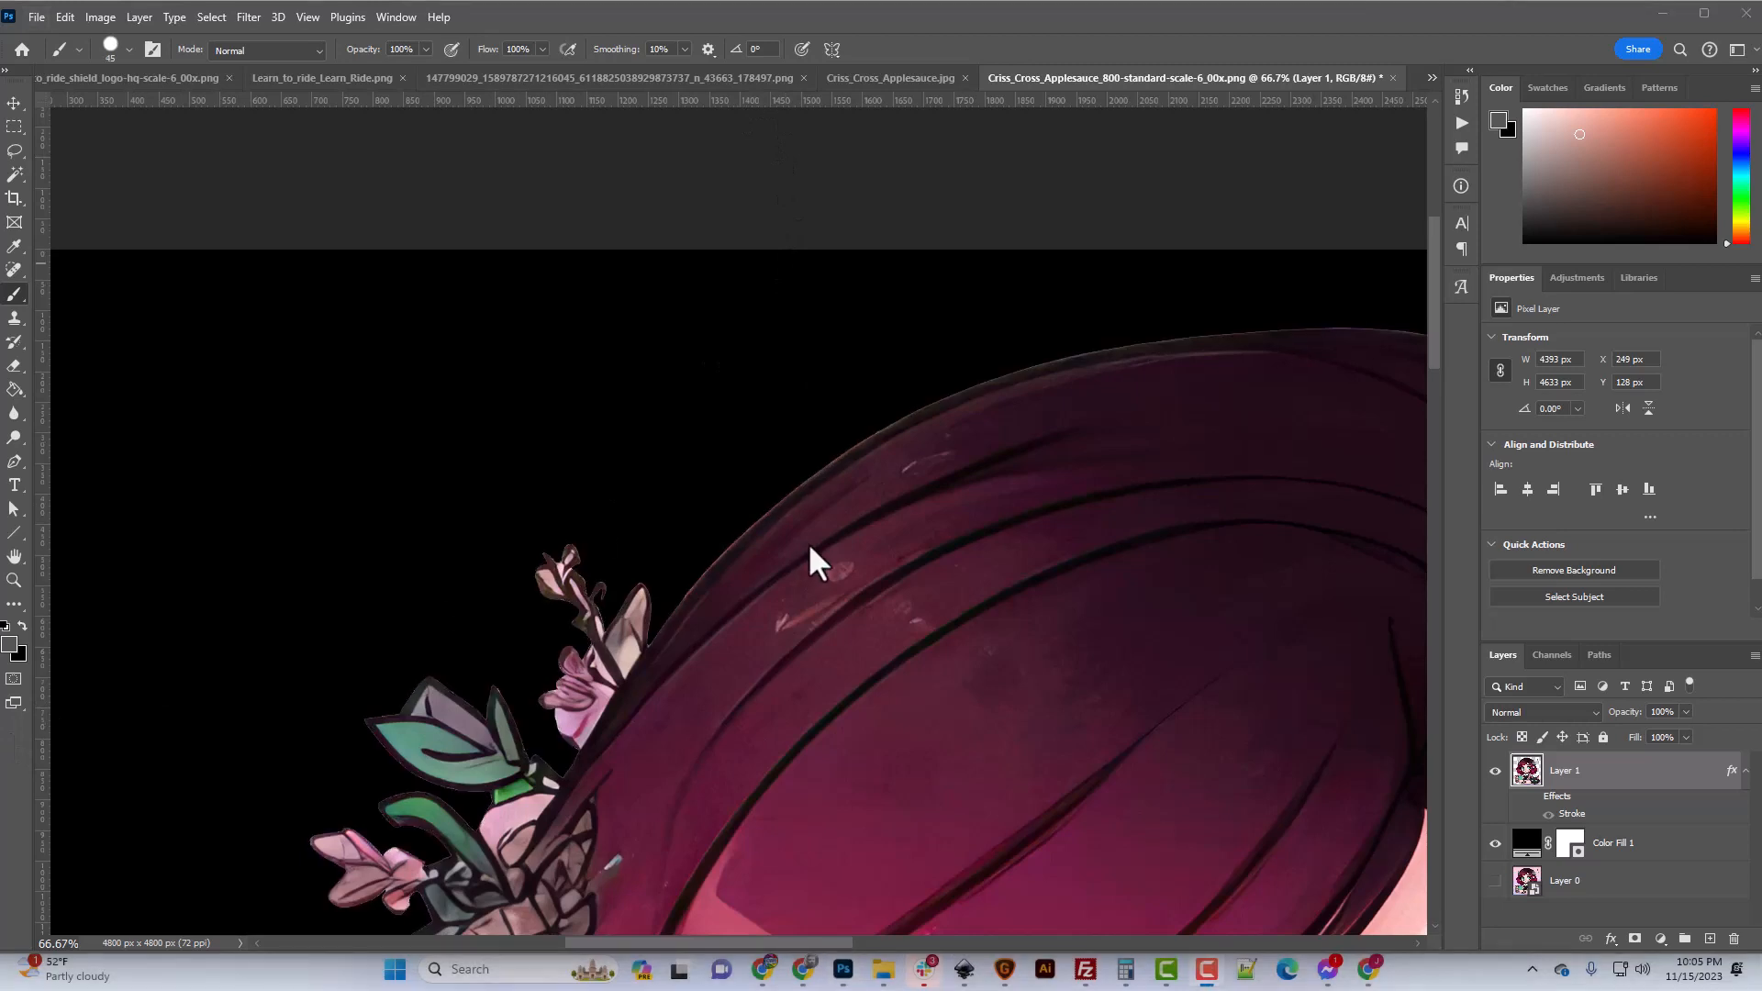
Paint dark hair color over the pale fringe along the crown's edge beside the smaller flower cluster, and remove the selection.
click(759, 20)
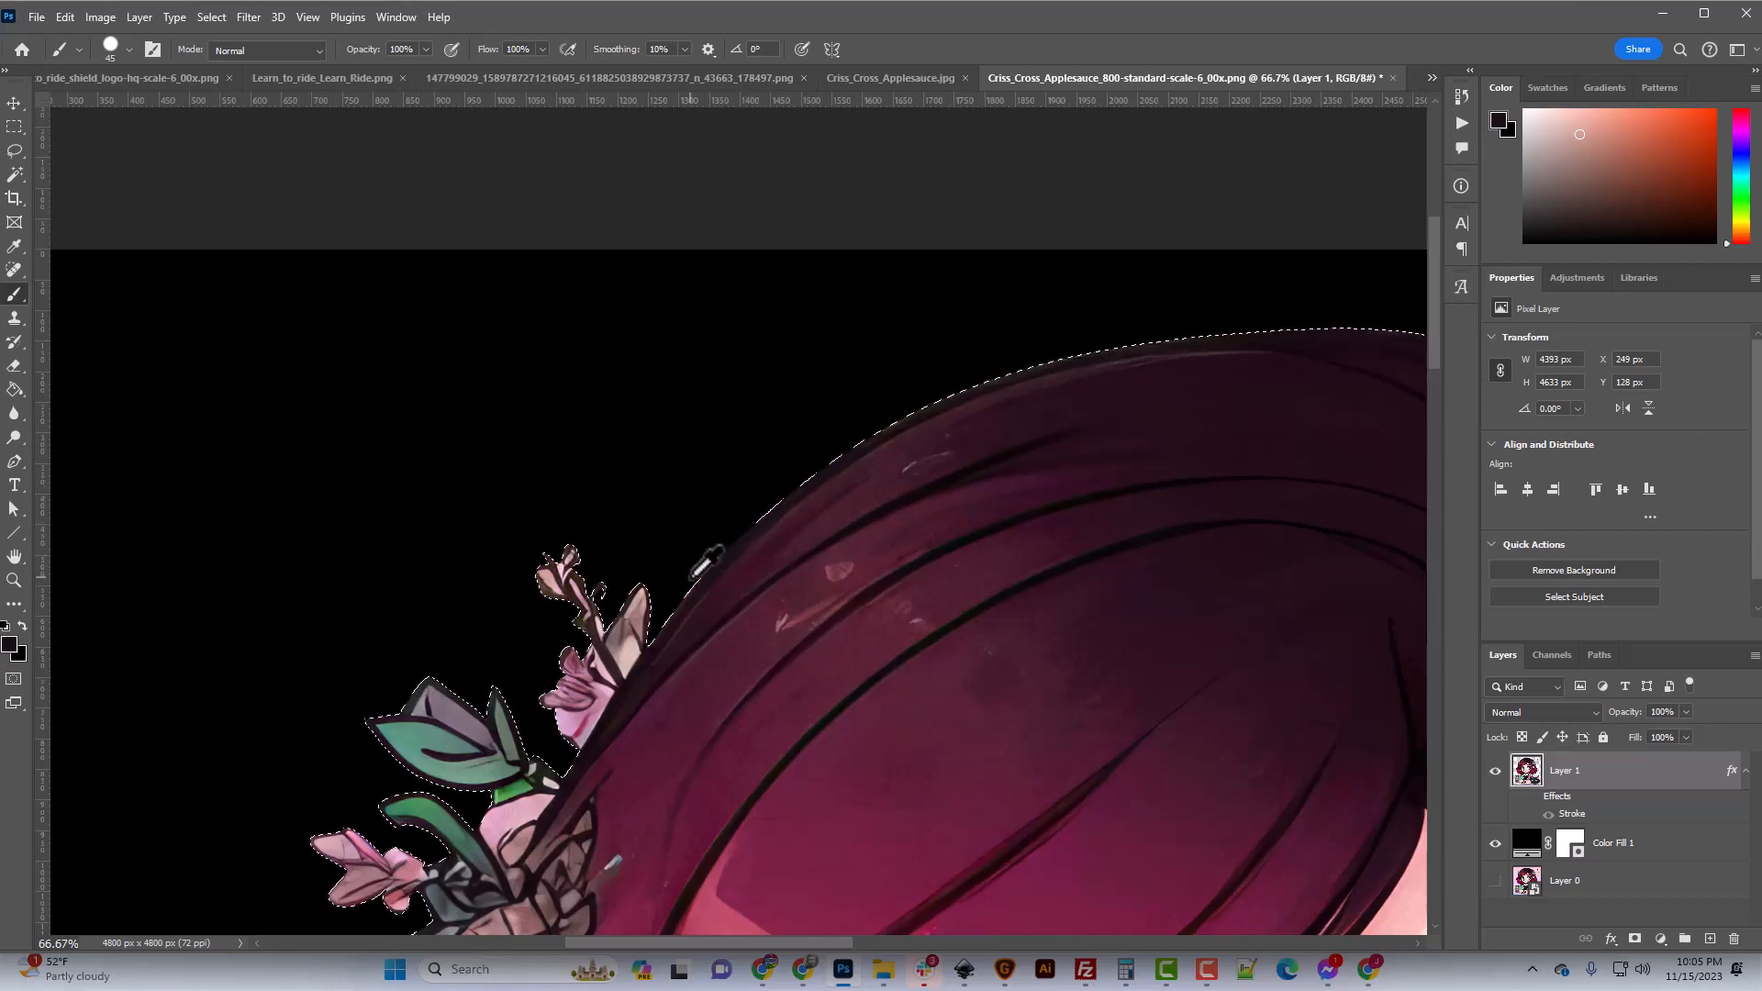
key(ctrl+d)
scroll(956, 598, up, 1)
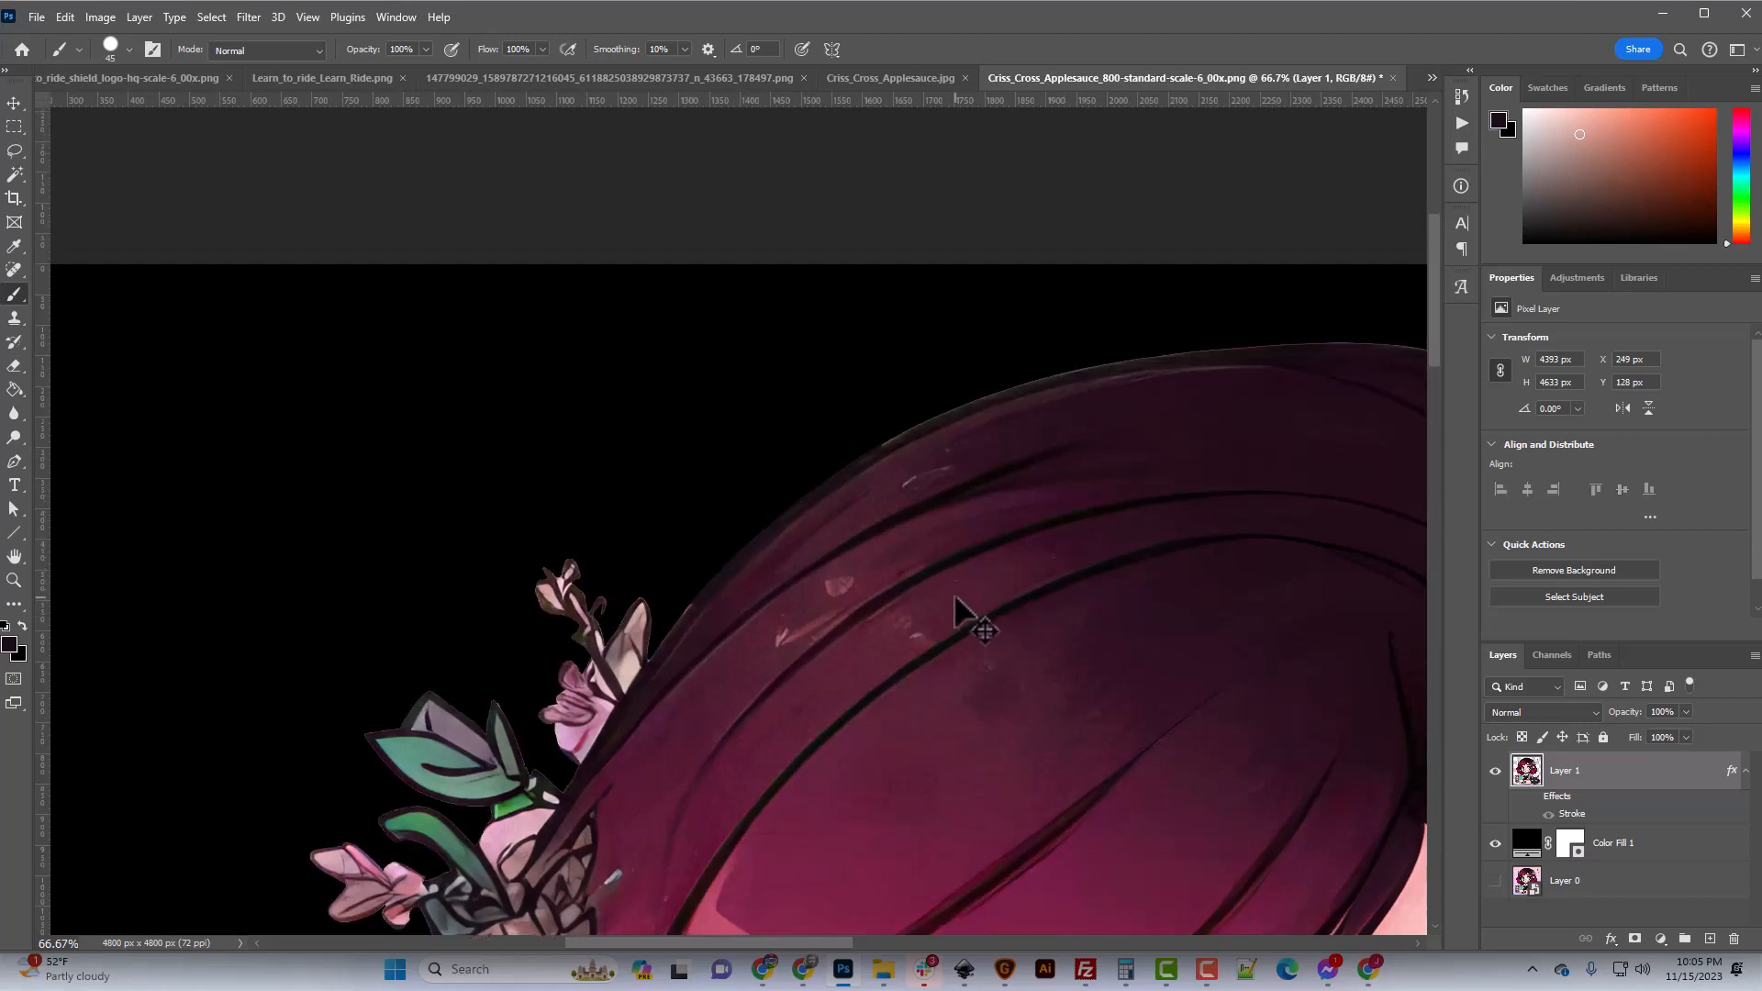
key(ctrl+plus)
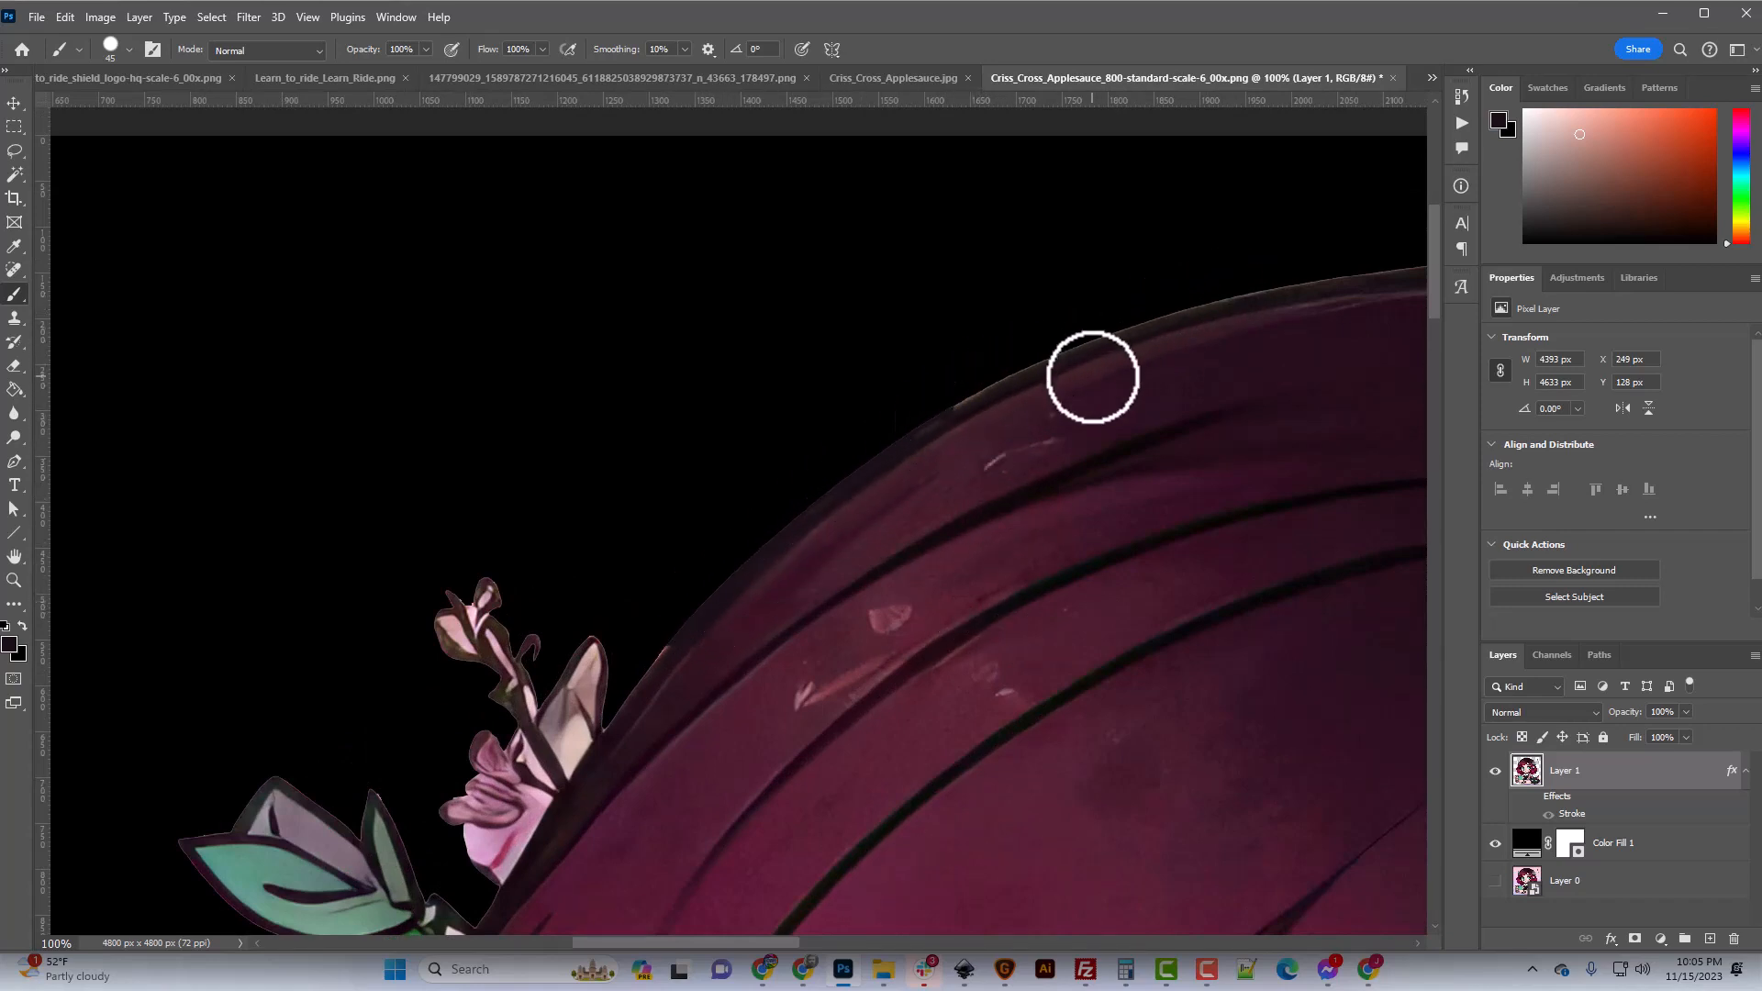
Review the whole illustration against black, including the hair, drink, cat, moon and heart.
key(ctrl+minus)
key(ctrl+minus)
key(ctrl+minus)
key(ctrl+minus)
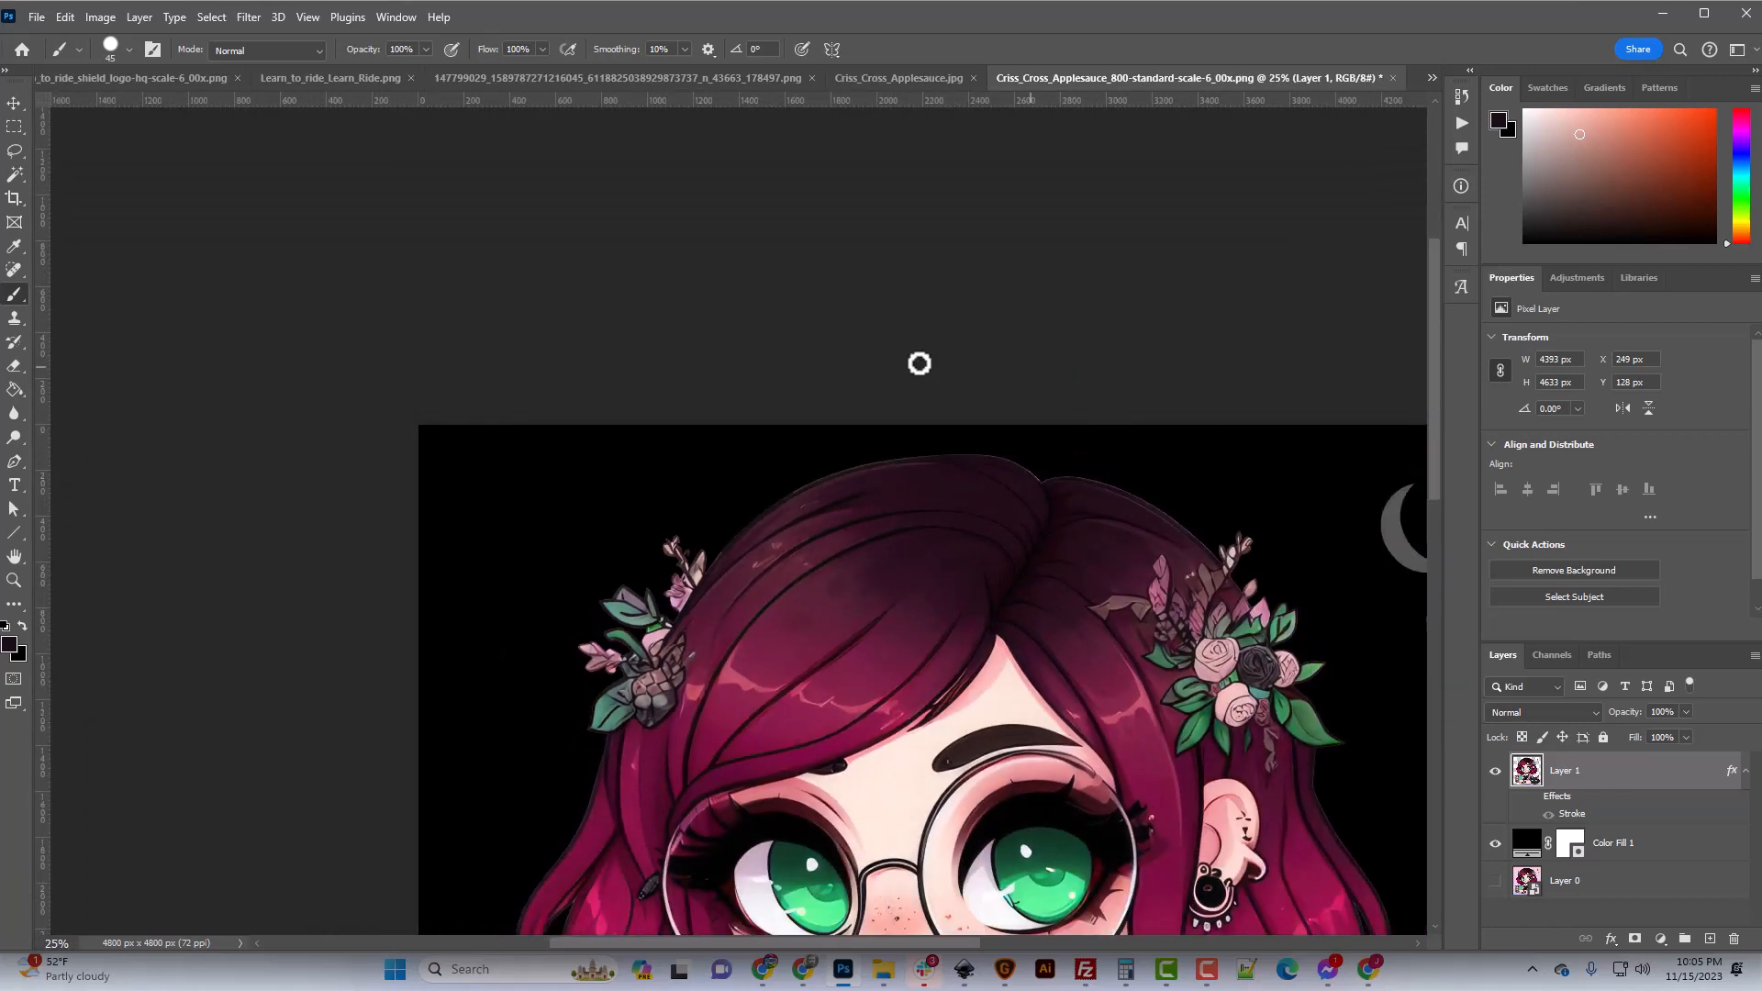
scroll(919, 364, down, 8)
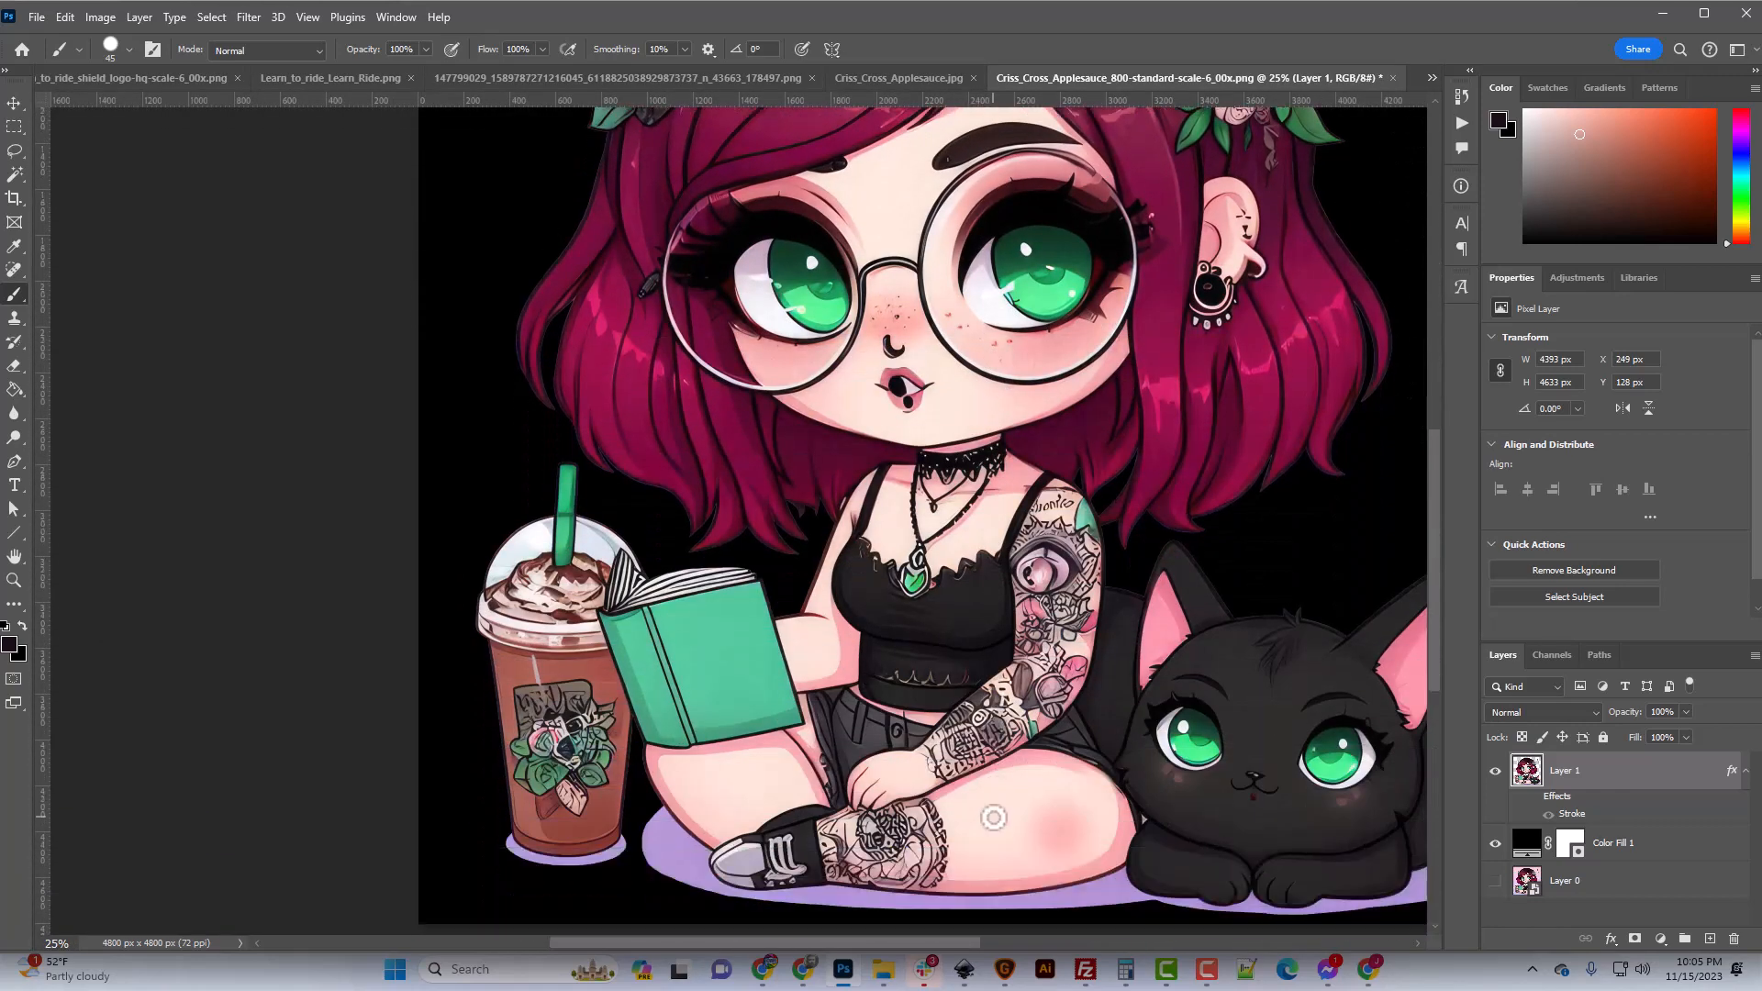
scroll(993, 817, down, 1)
drag(882, 940, 1010, 946)
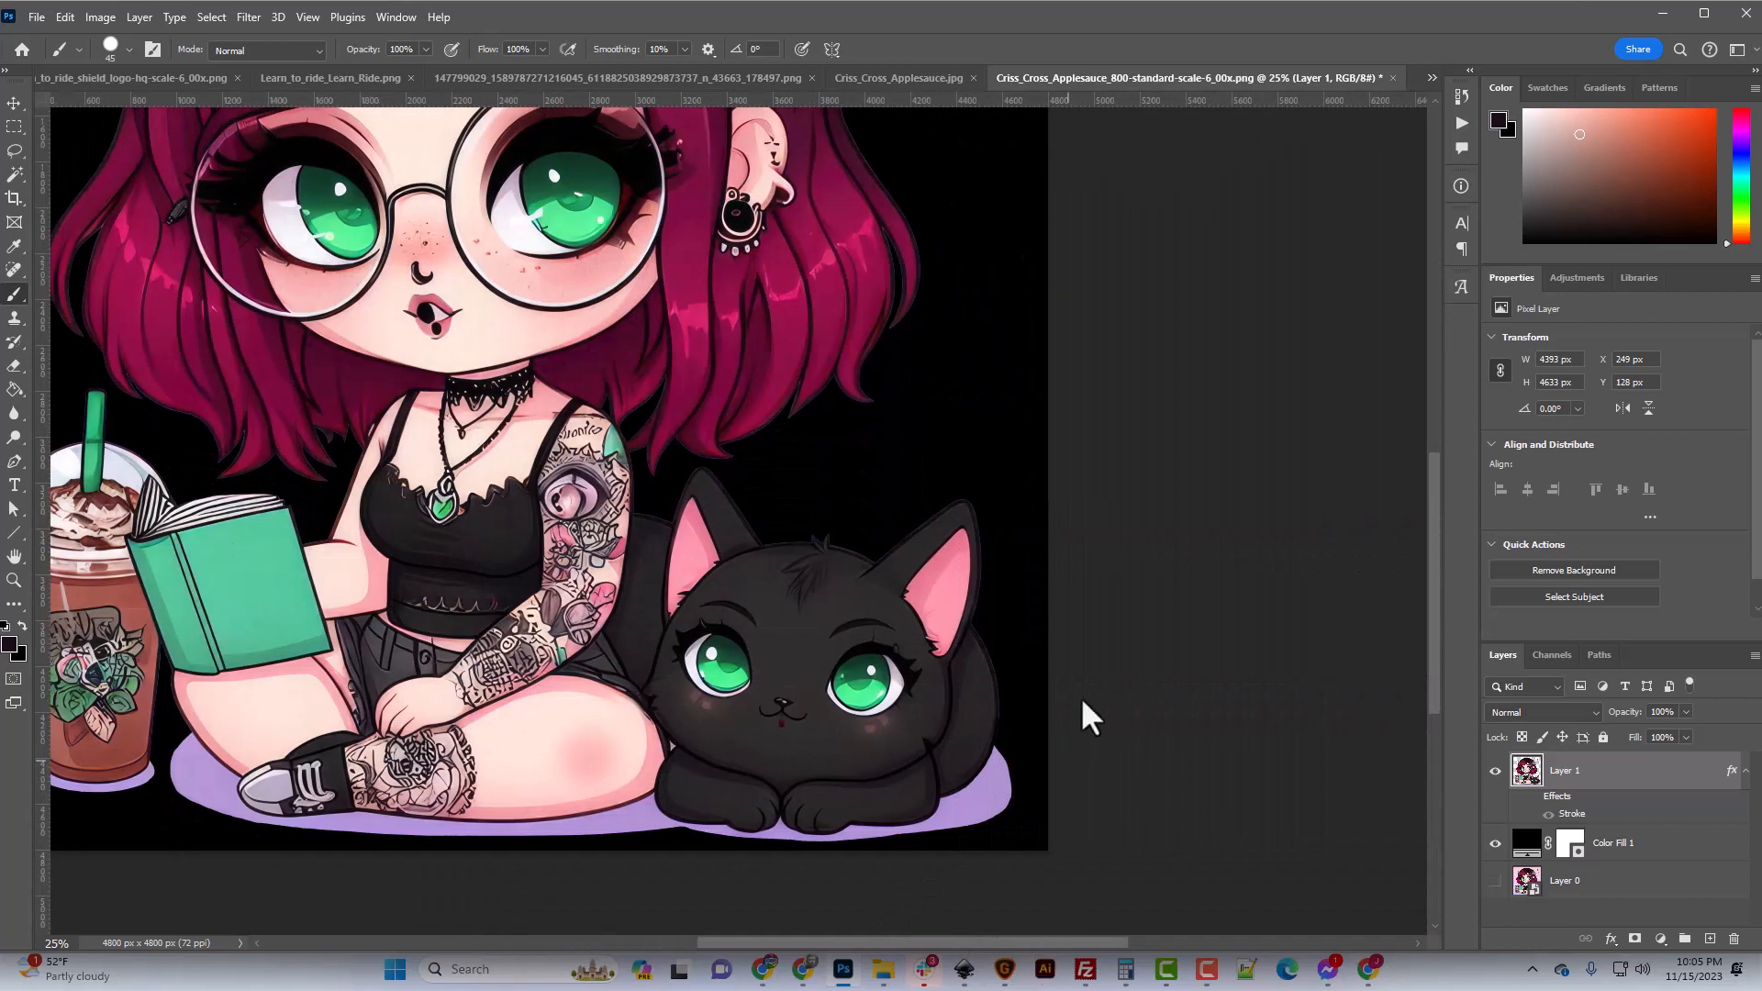
scroll(1081, 698, up, 3)
scroll(1014, 523, up, 4)
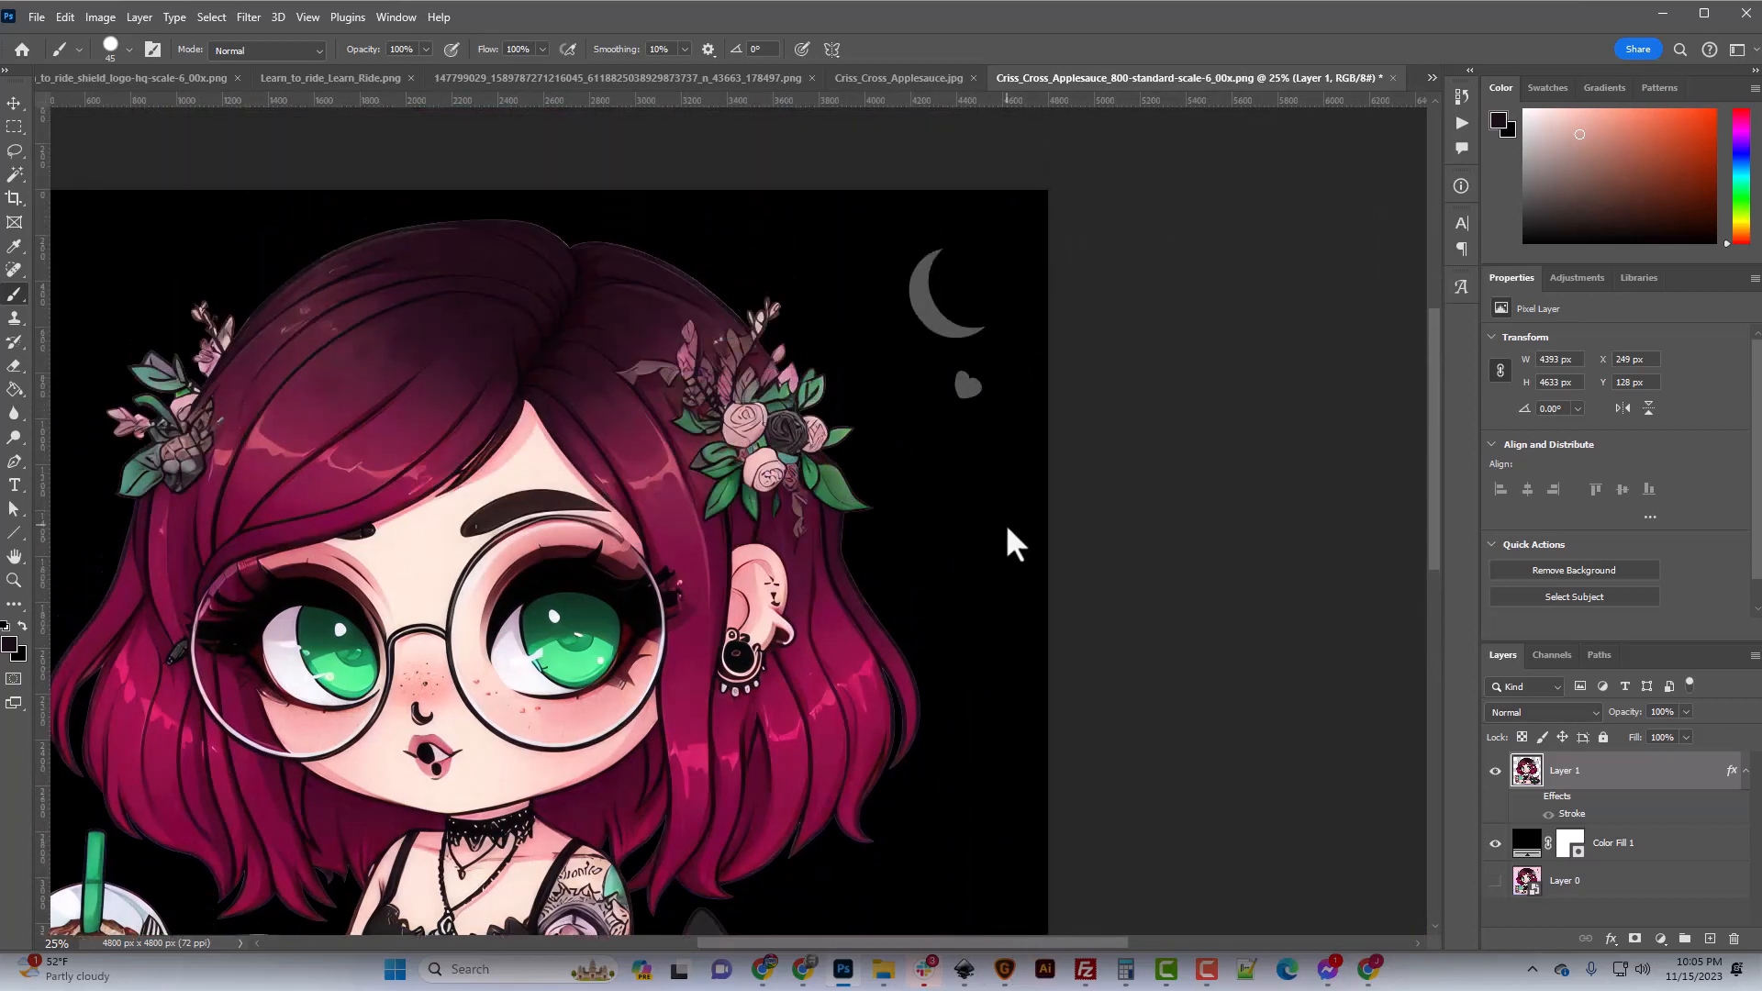
scroll(881, 629, down, 1)
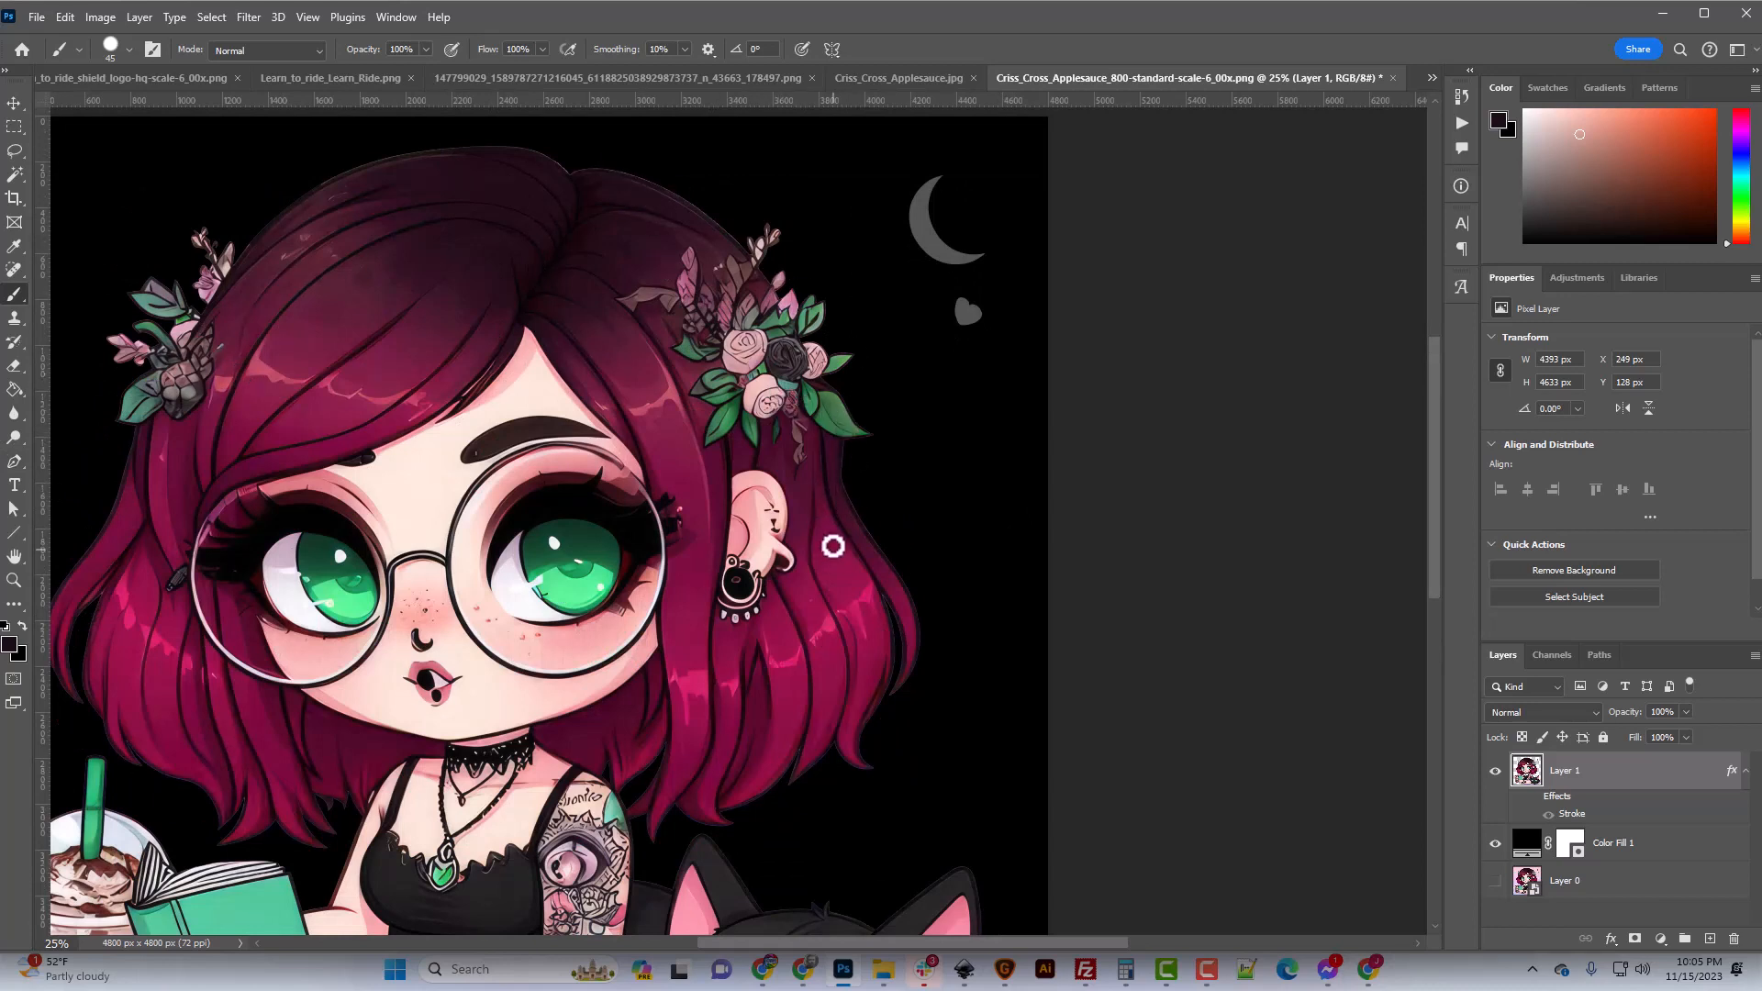
scroll(692, 747, down, 1)
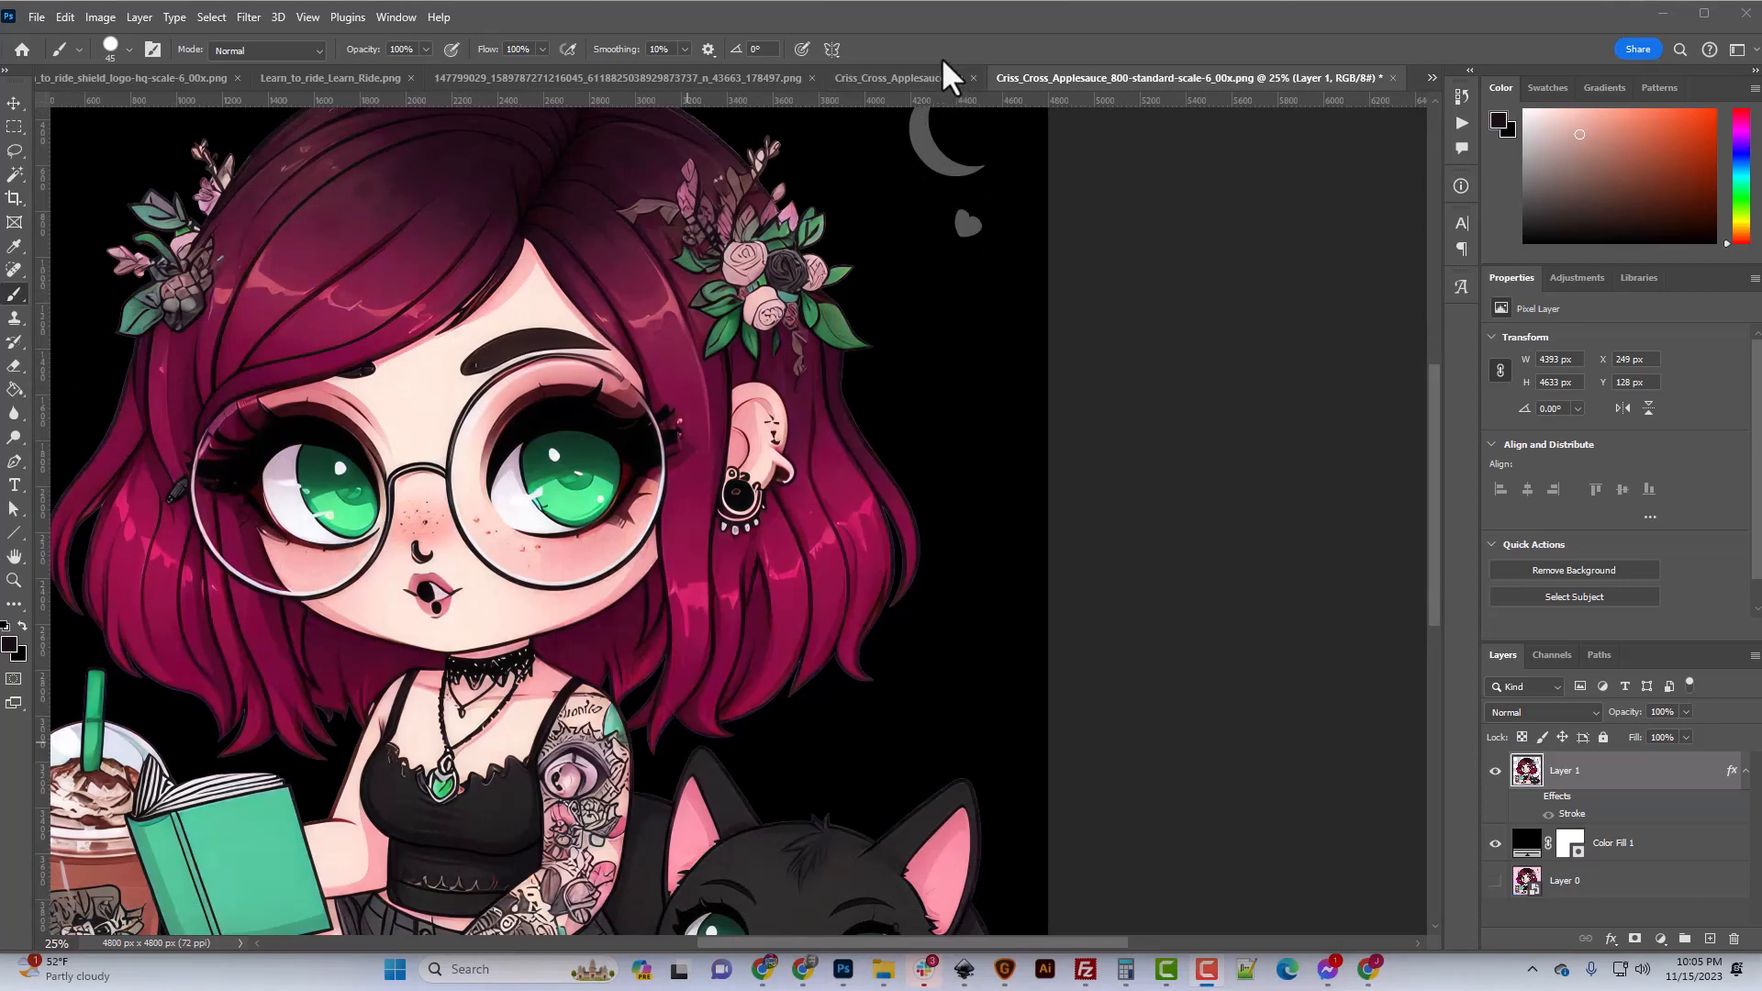
Set up the Clone Stamp tool with a 30 px brush and adjust its hardness for retouching the misshapen earlobe.
key(ctrl+plus)
key(ctrl+plus)
key(ctrl+plus)
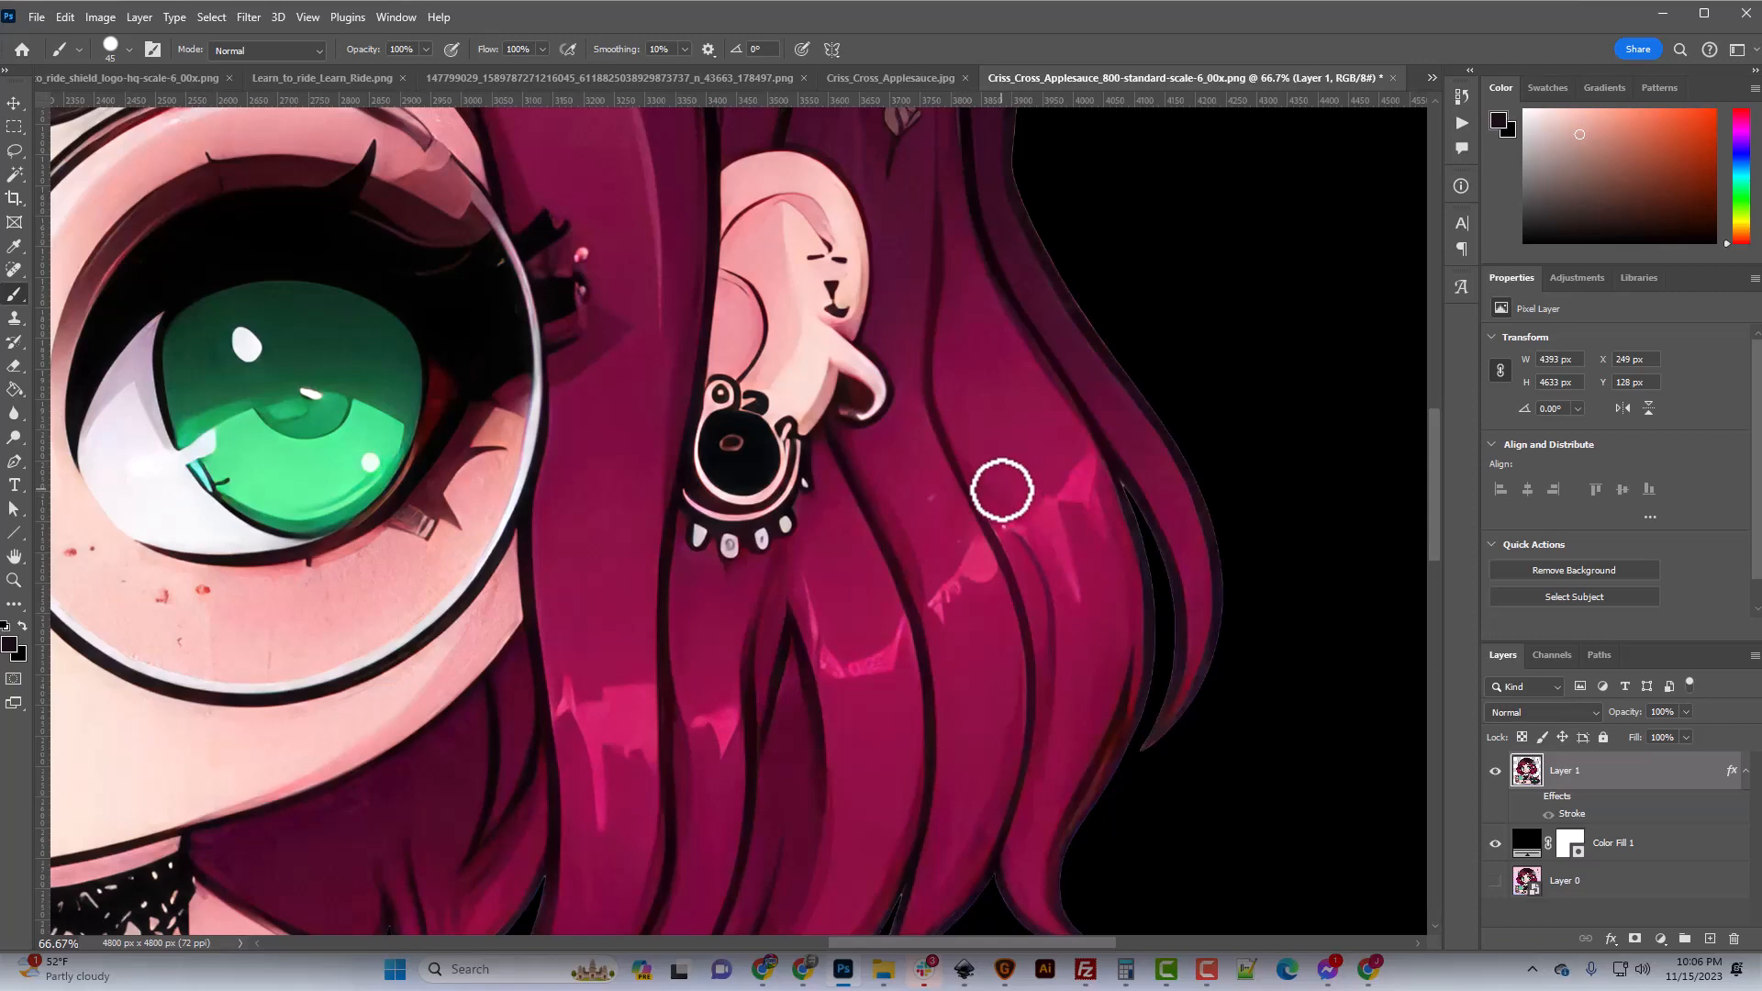
key(ctrl+plus)
scroll(999, 480, up, 3)
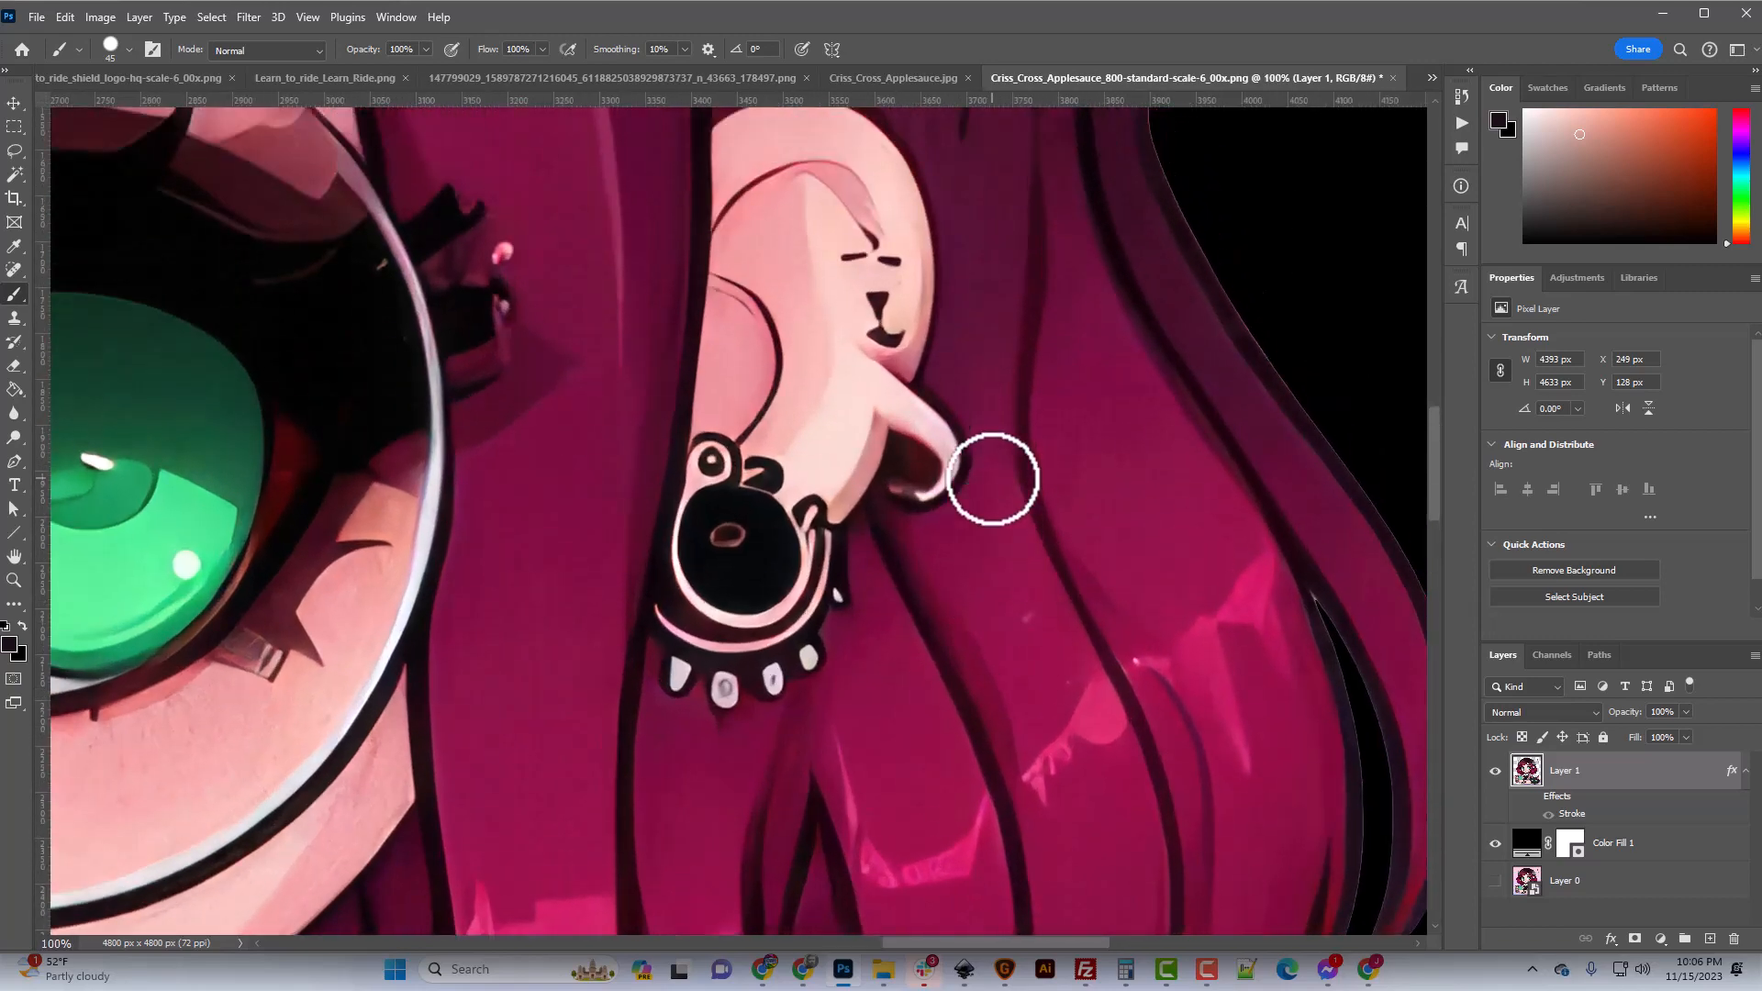
click(15, 318)
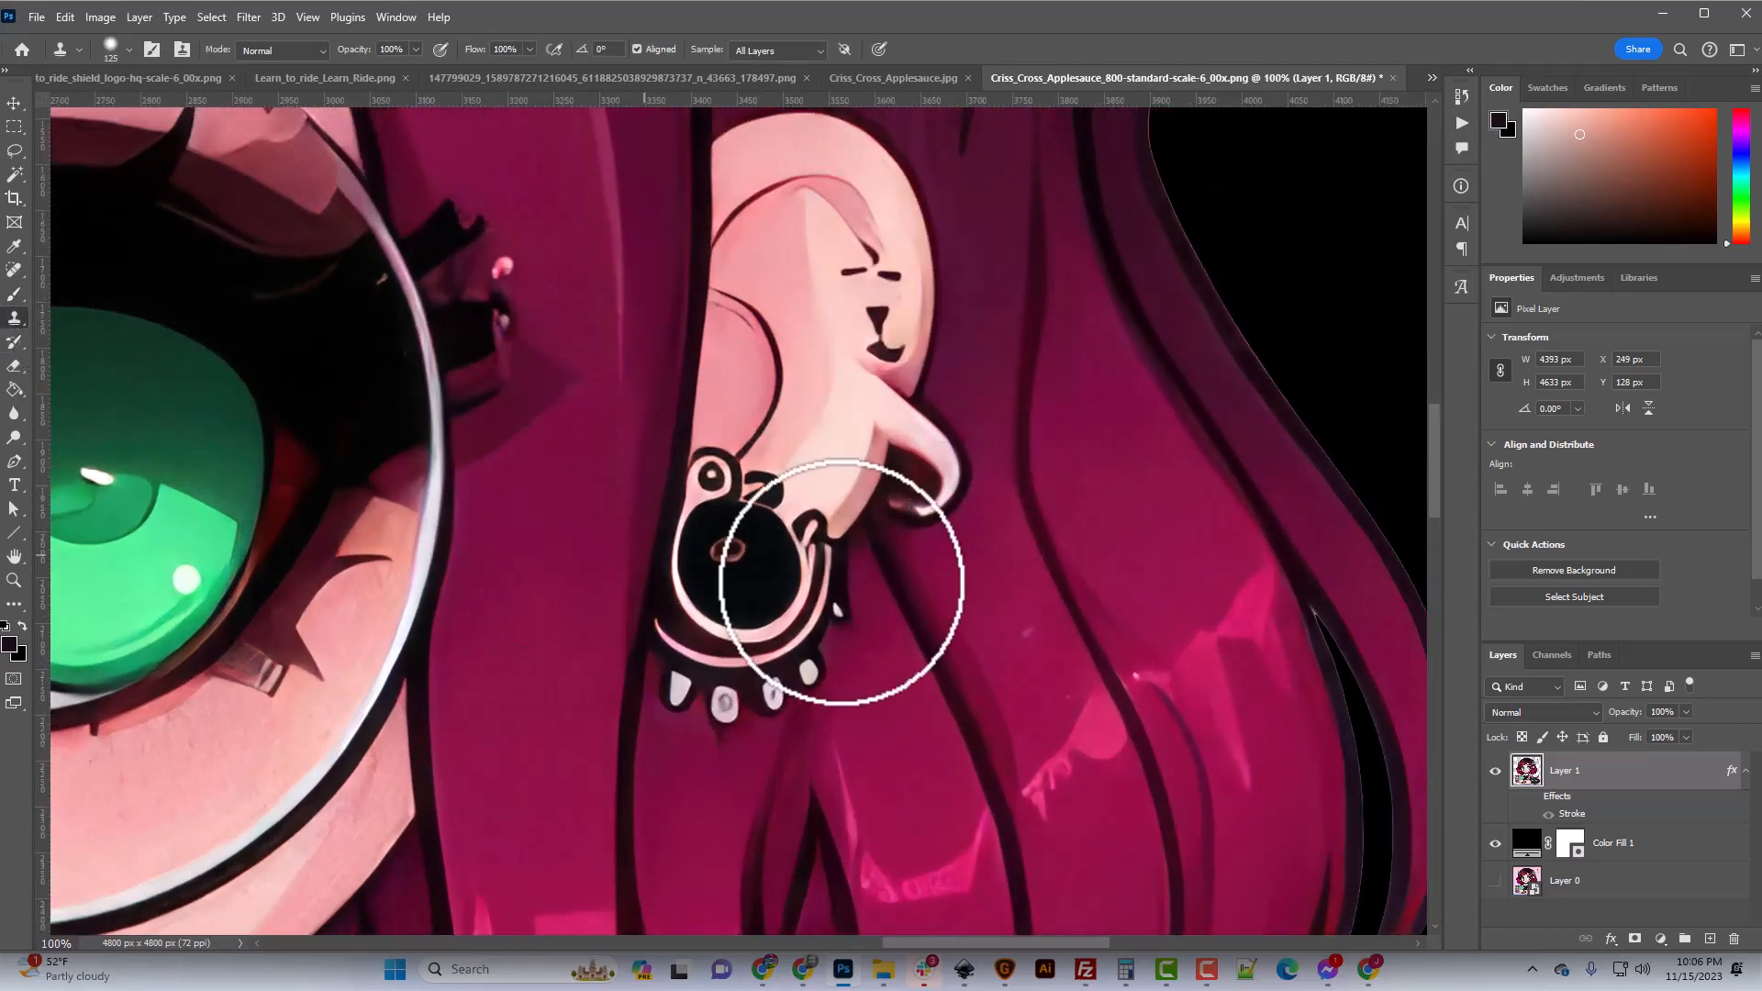
scroll(915, 541, down, 1)
key(ctrl+plus)
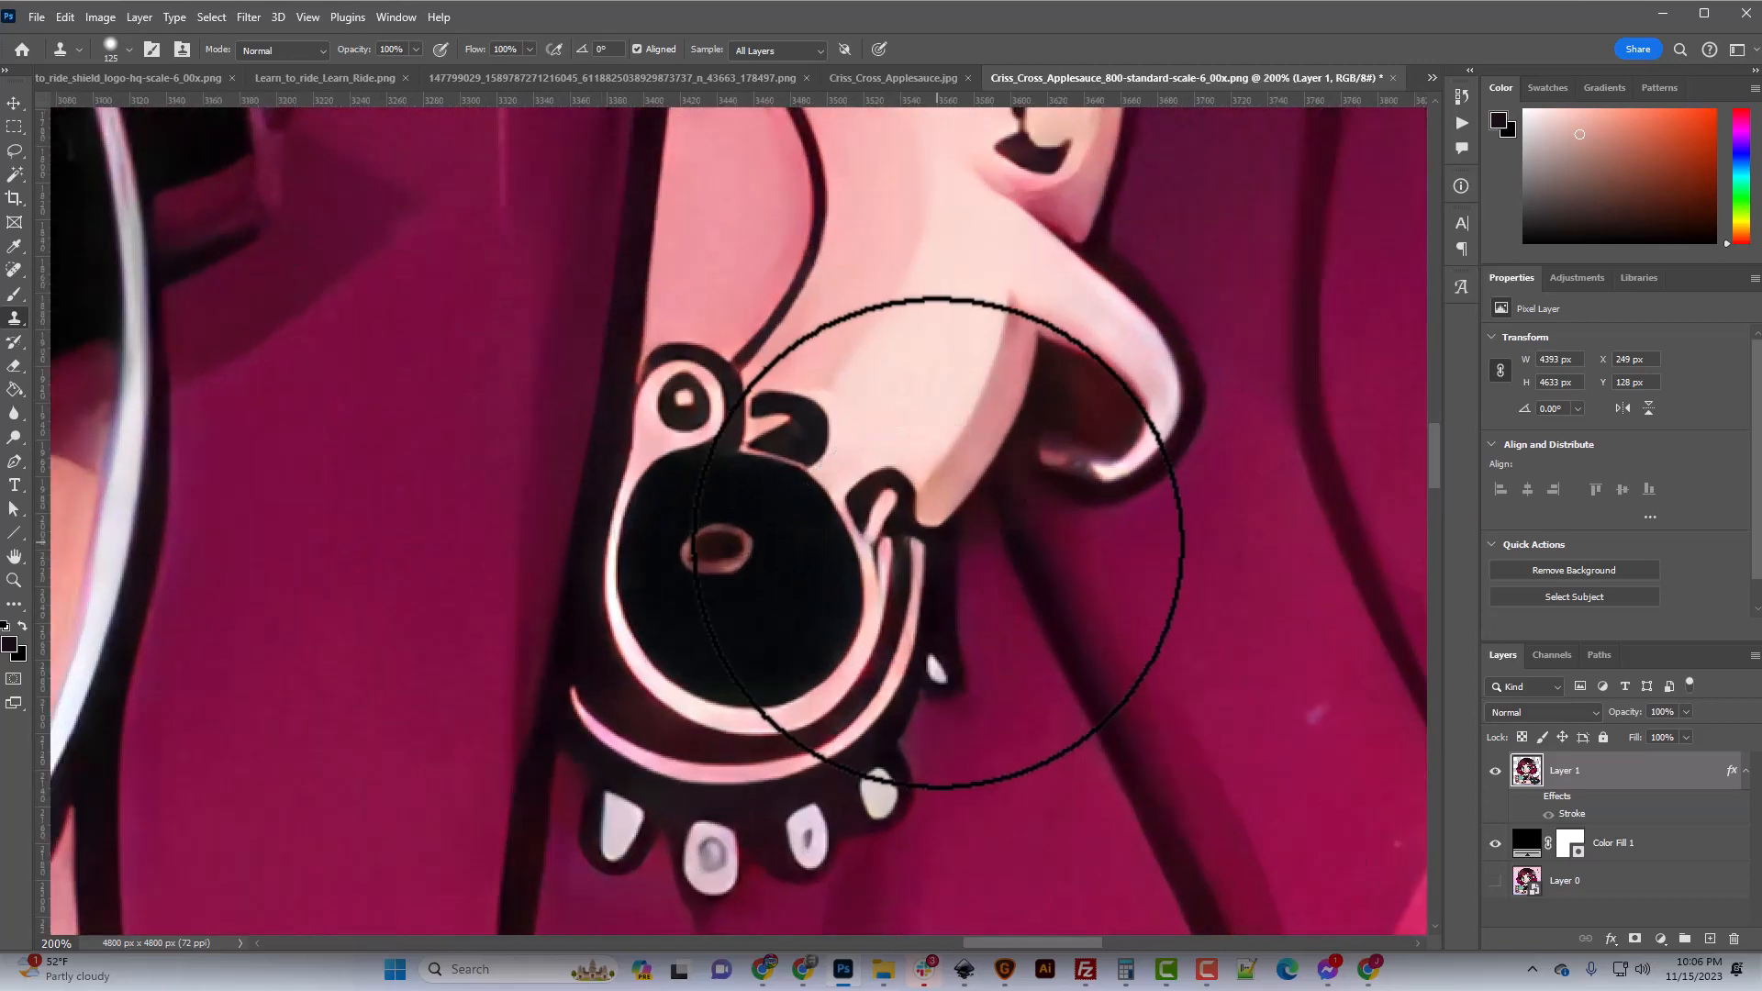
key(bracketleft)
key(bracketleft)
key(bracketleft)
key(bracketleft)
key(bracketleft)
key(bracketleft)
key(bracketleft)
key(bracketleft)
key(bracketleft)
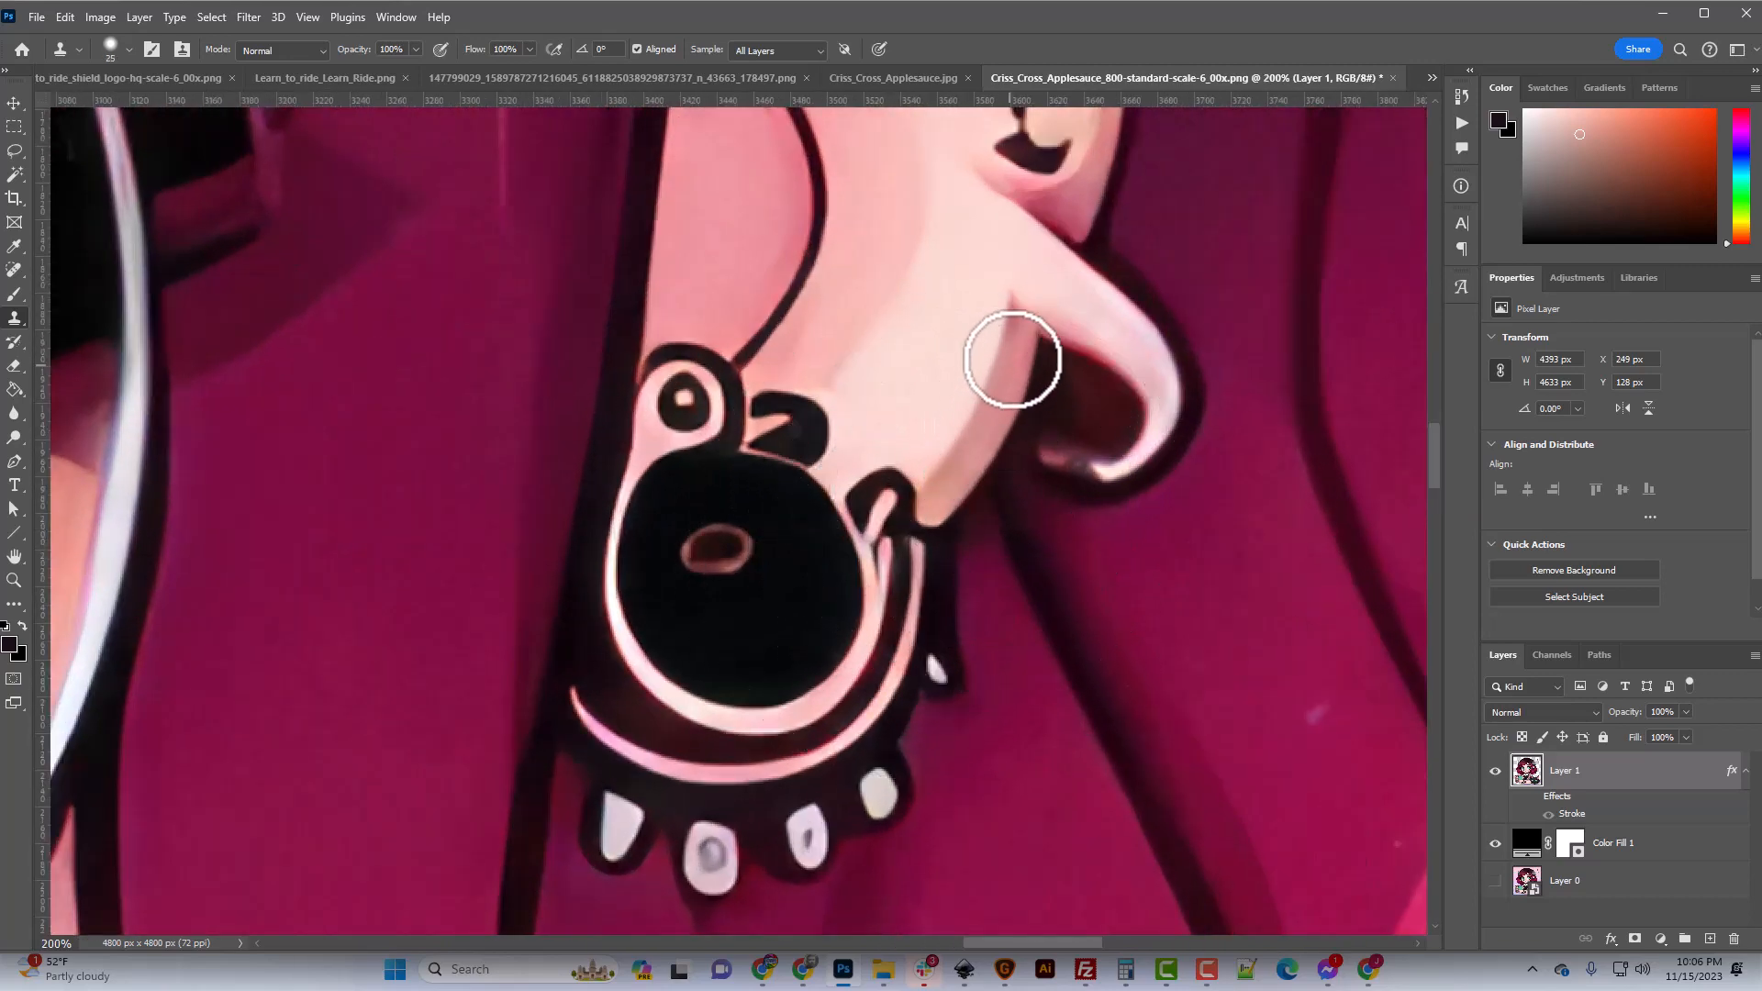
key(bracketright)
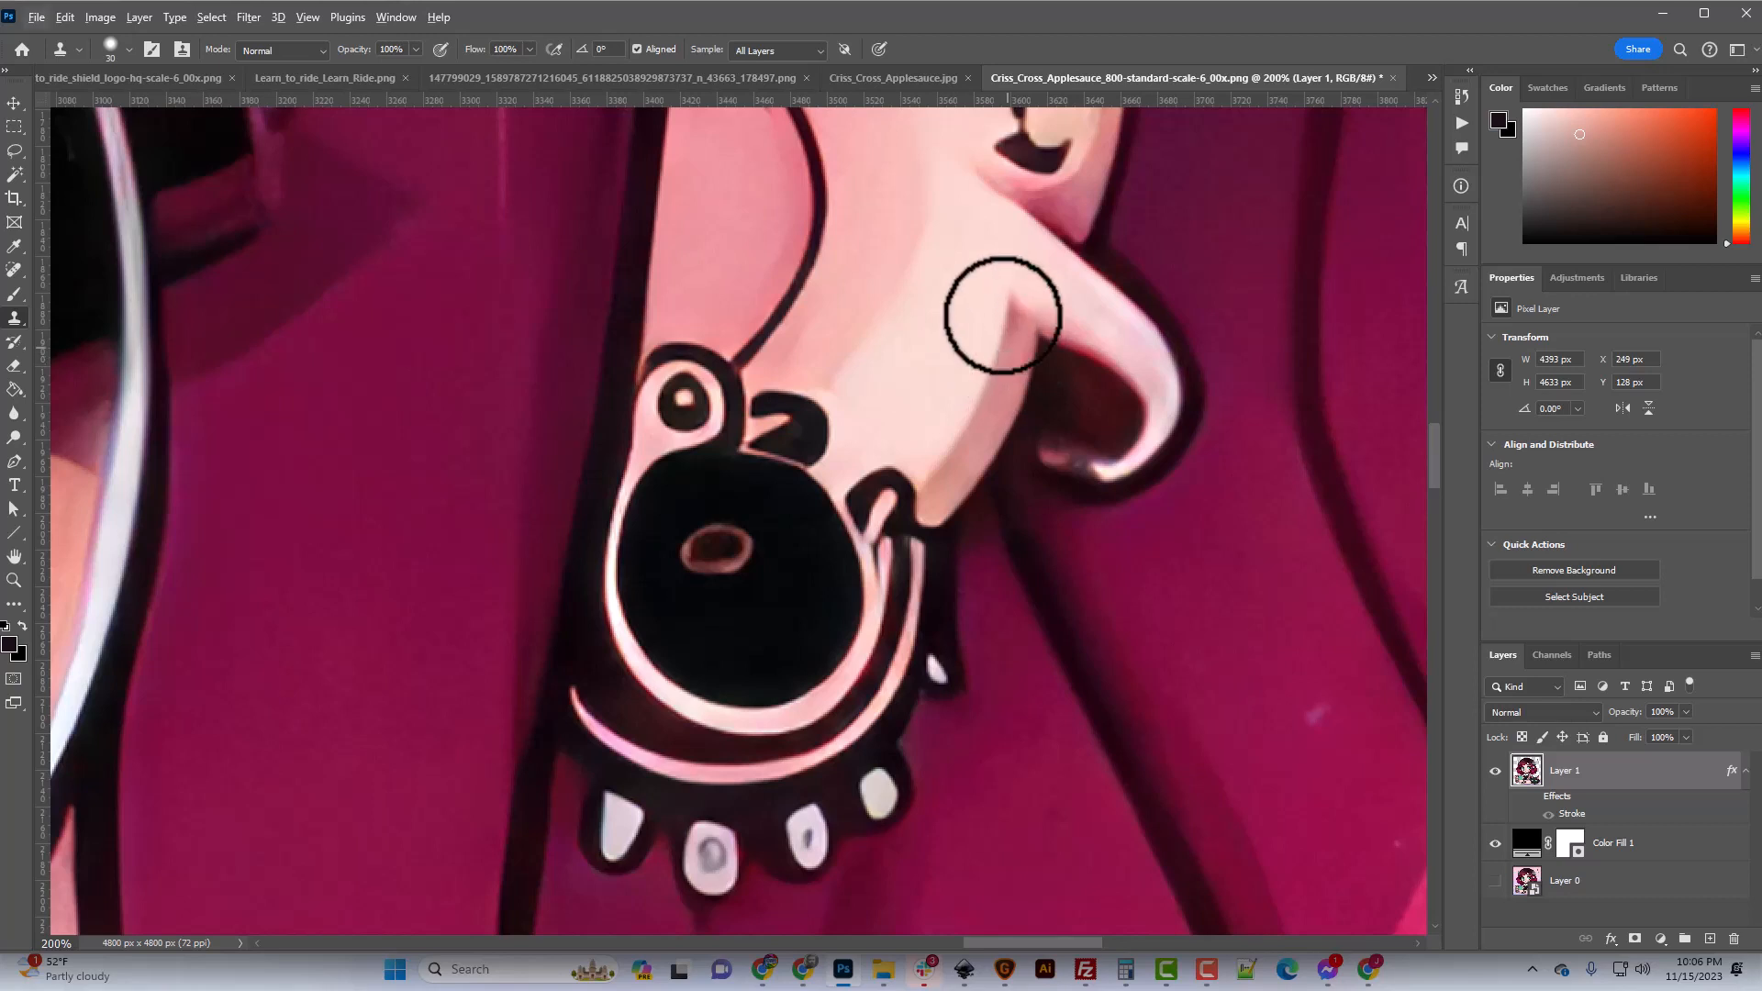
click(128, 50)
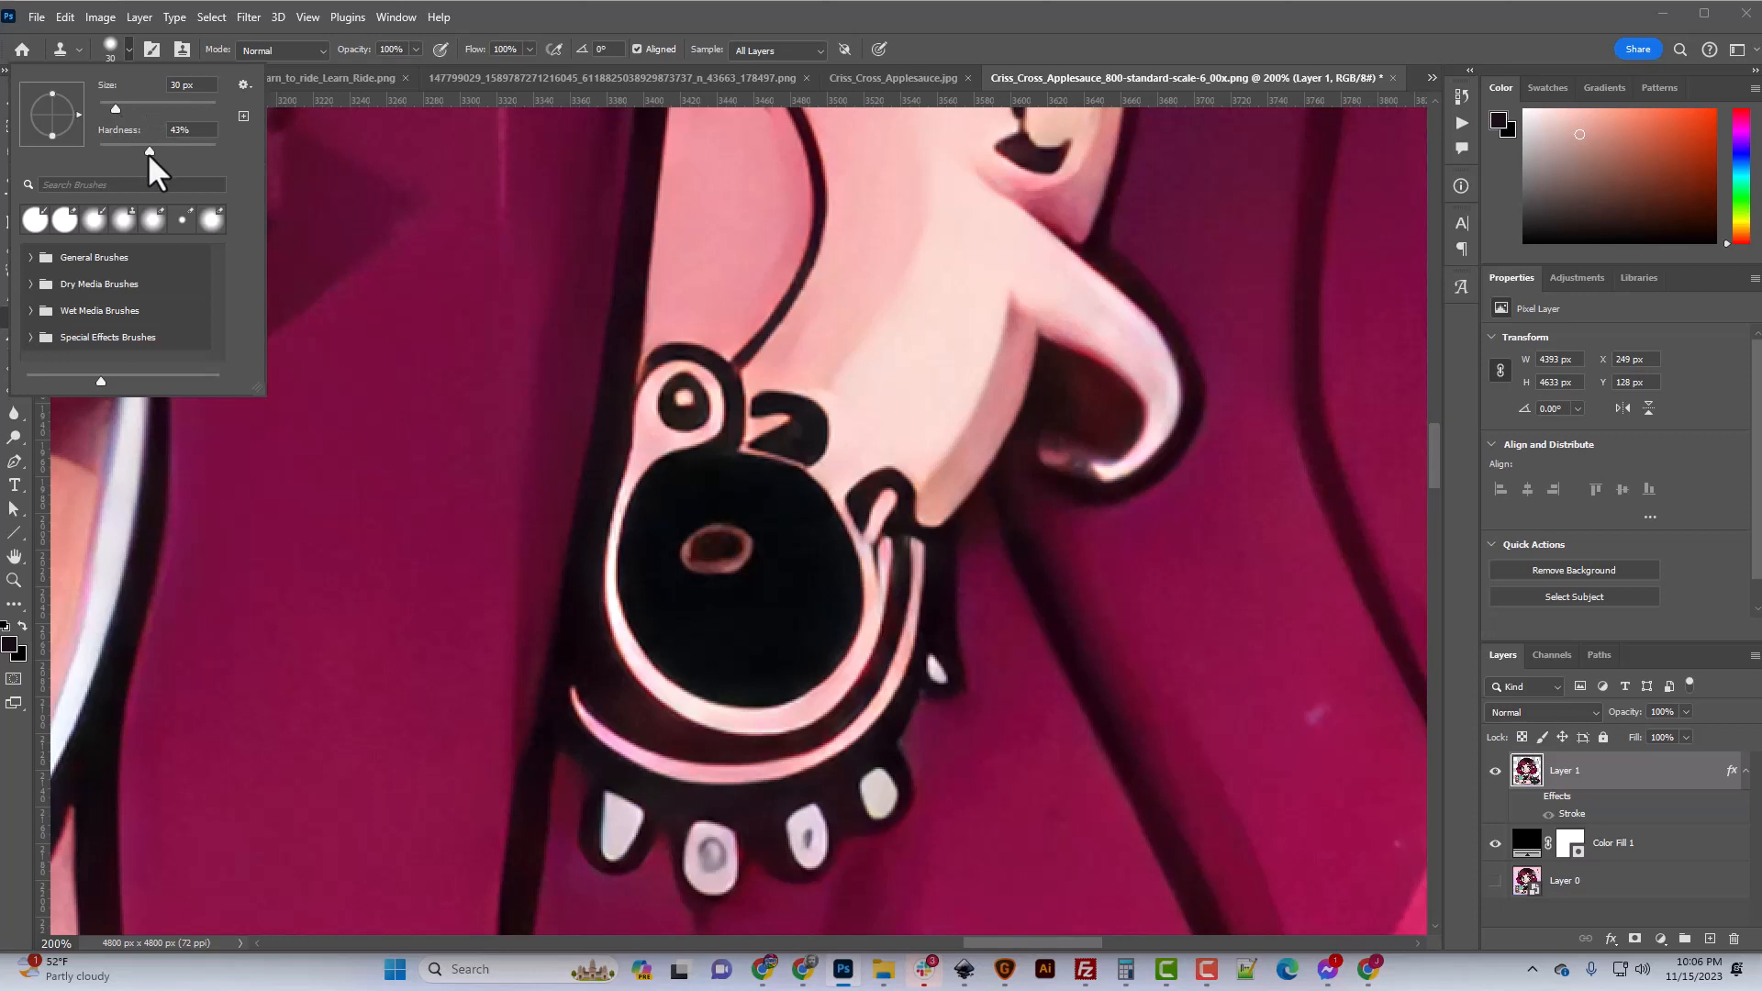
drag(156, 154, 156, 154)
Clone the ear's skin shading upward to define the ear's edge where the stray curled shape attaches.
alt+click(1010, 377)
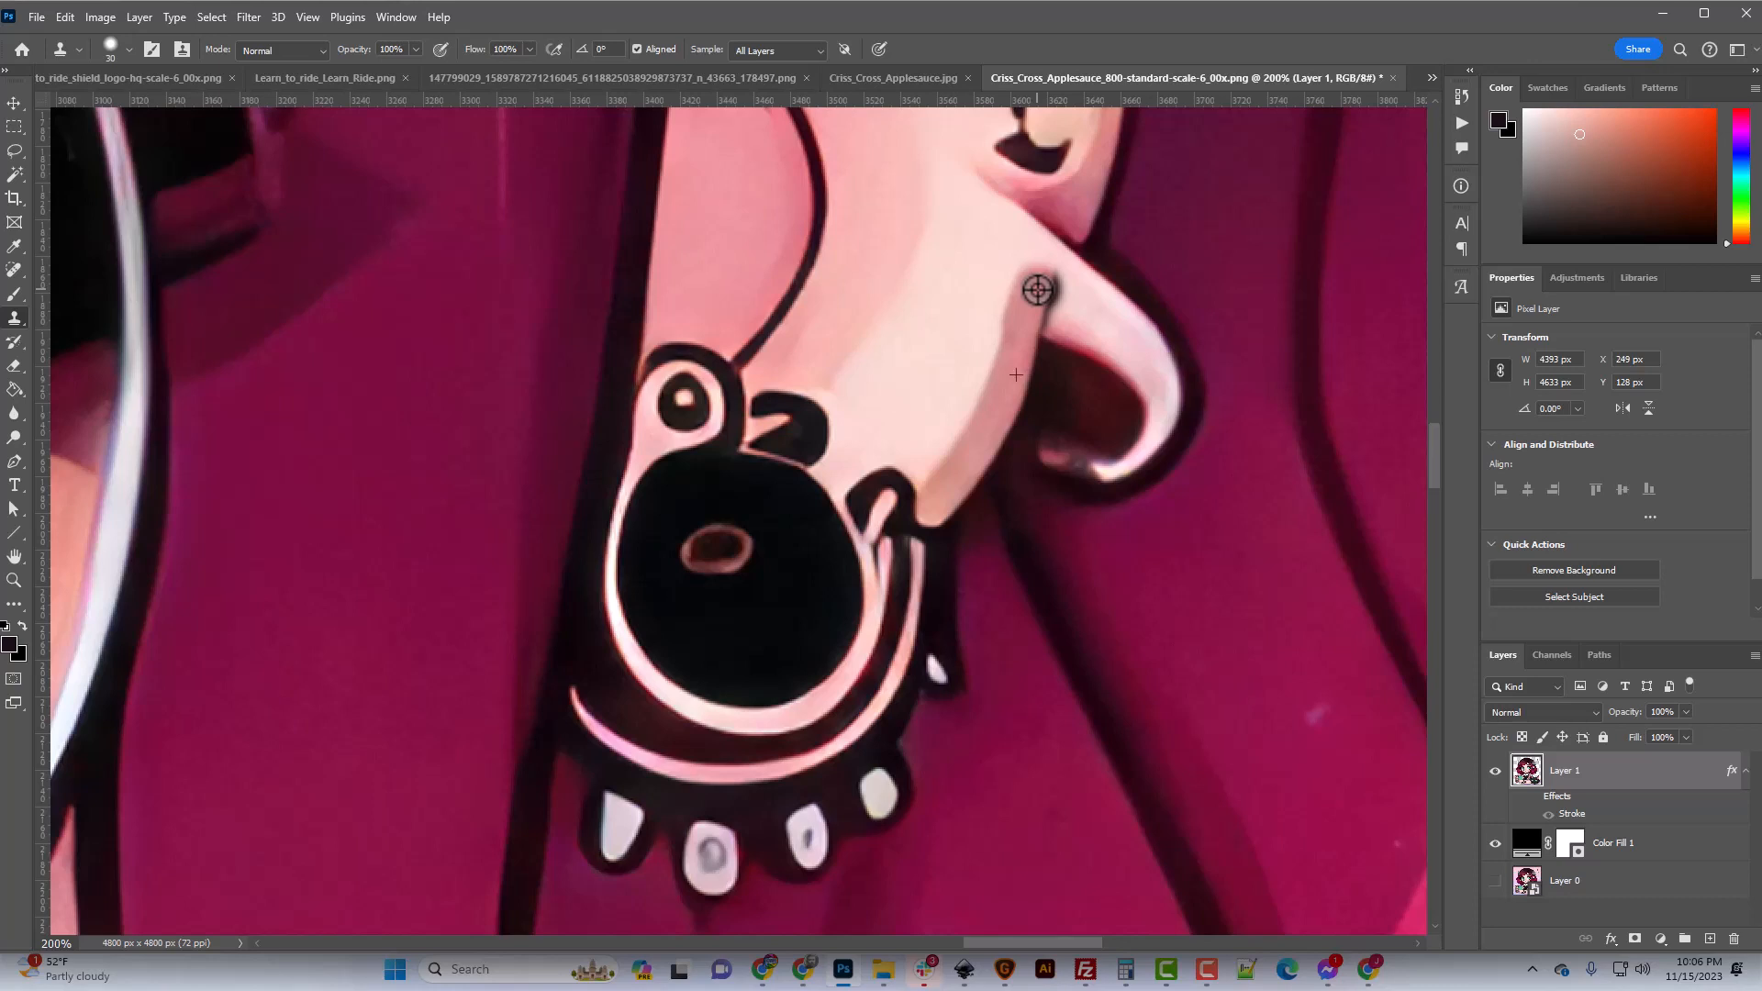
mouse_move(1038, 290)
mouse_down()
mouse_move(1010, 380)
mouse_move(1018, 367)
mouse_up()
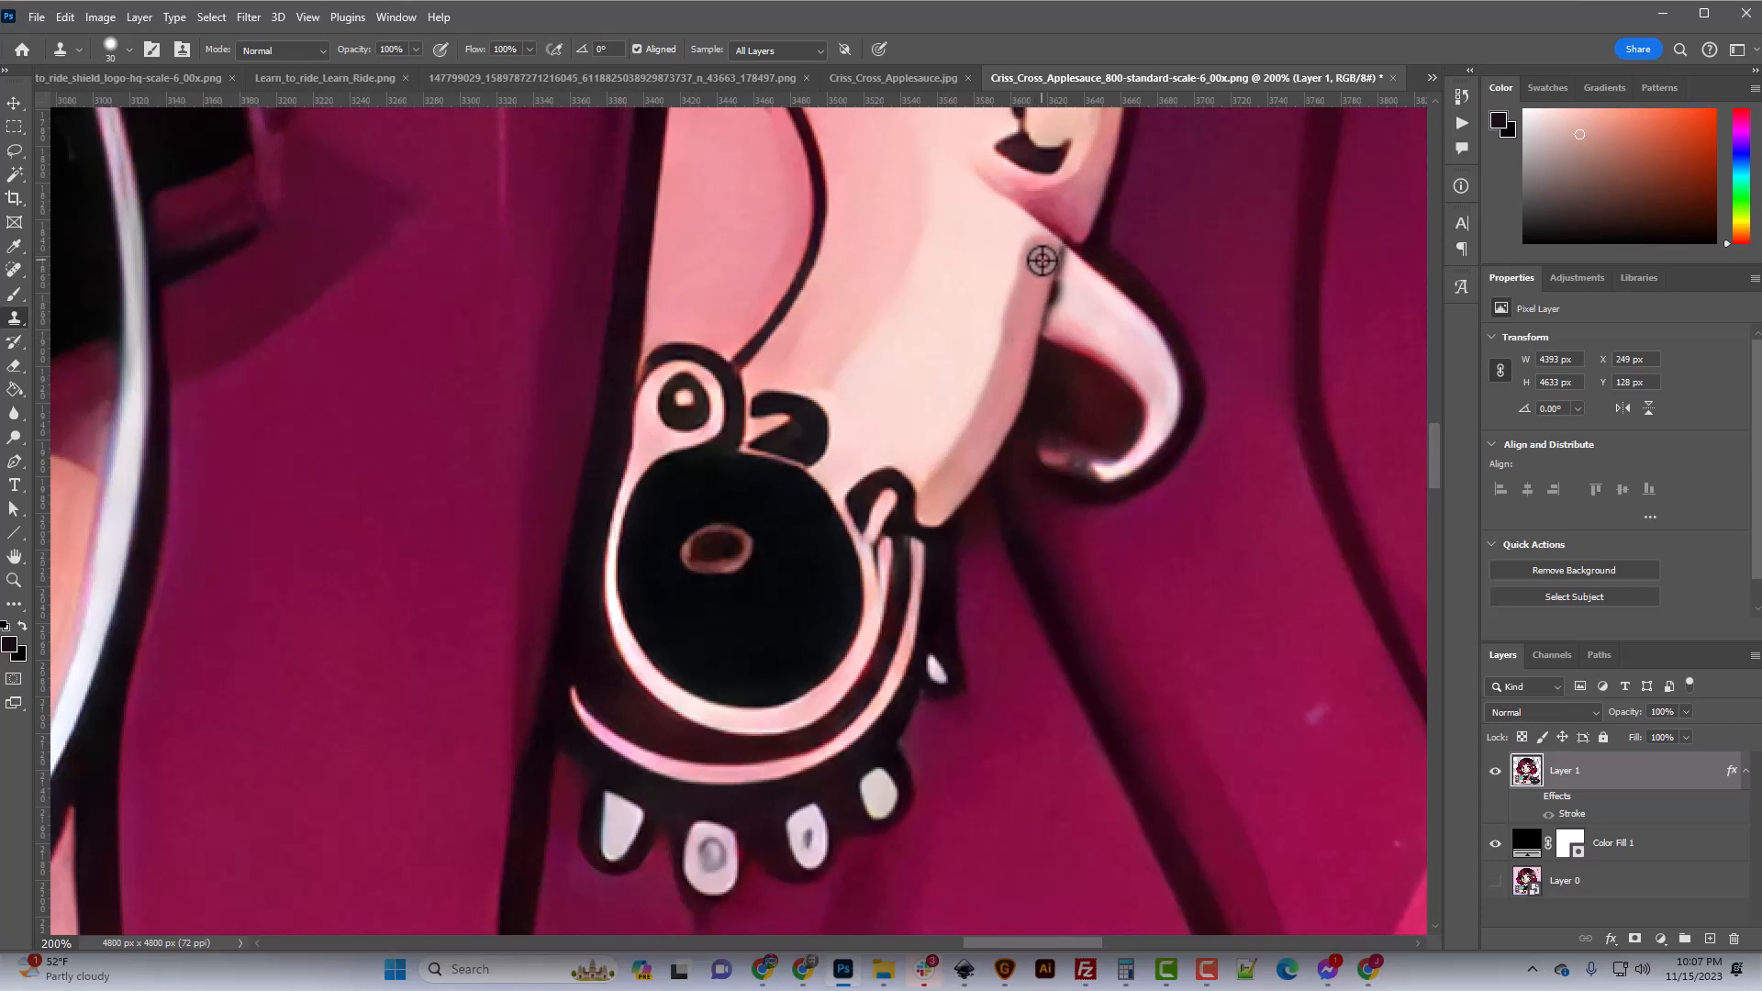
scroll(1027, 327, up, 2)
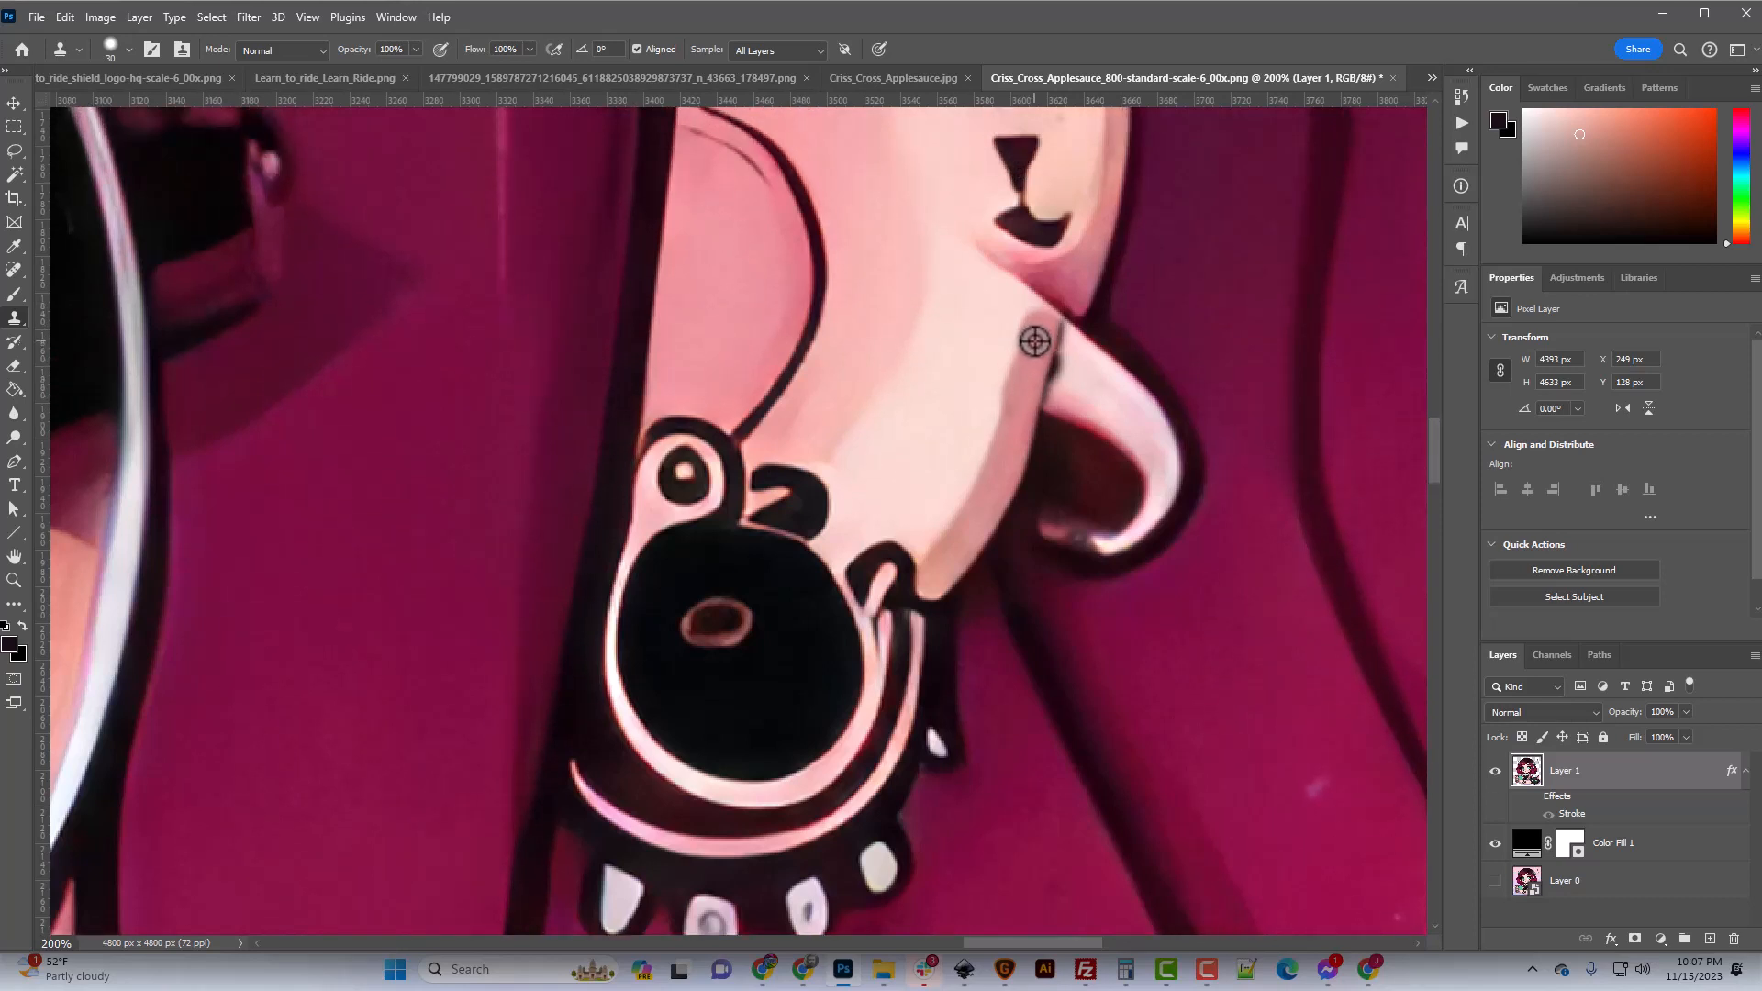
scroll(1055, 367, up, 4)
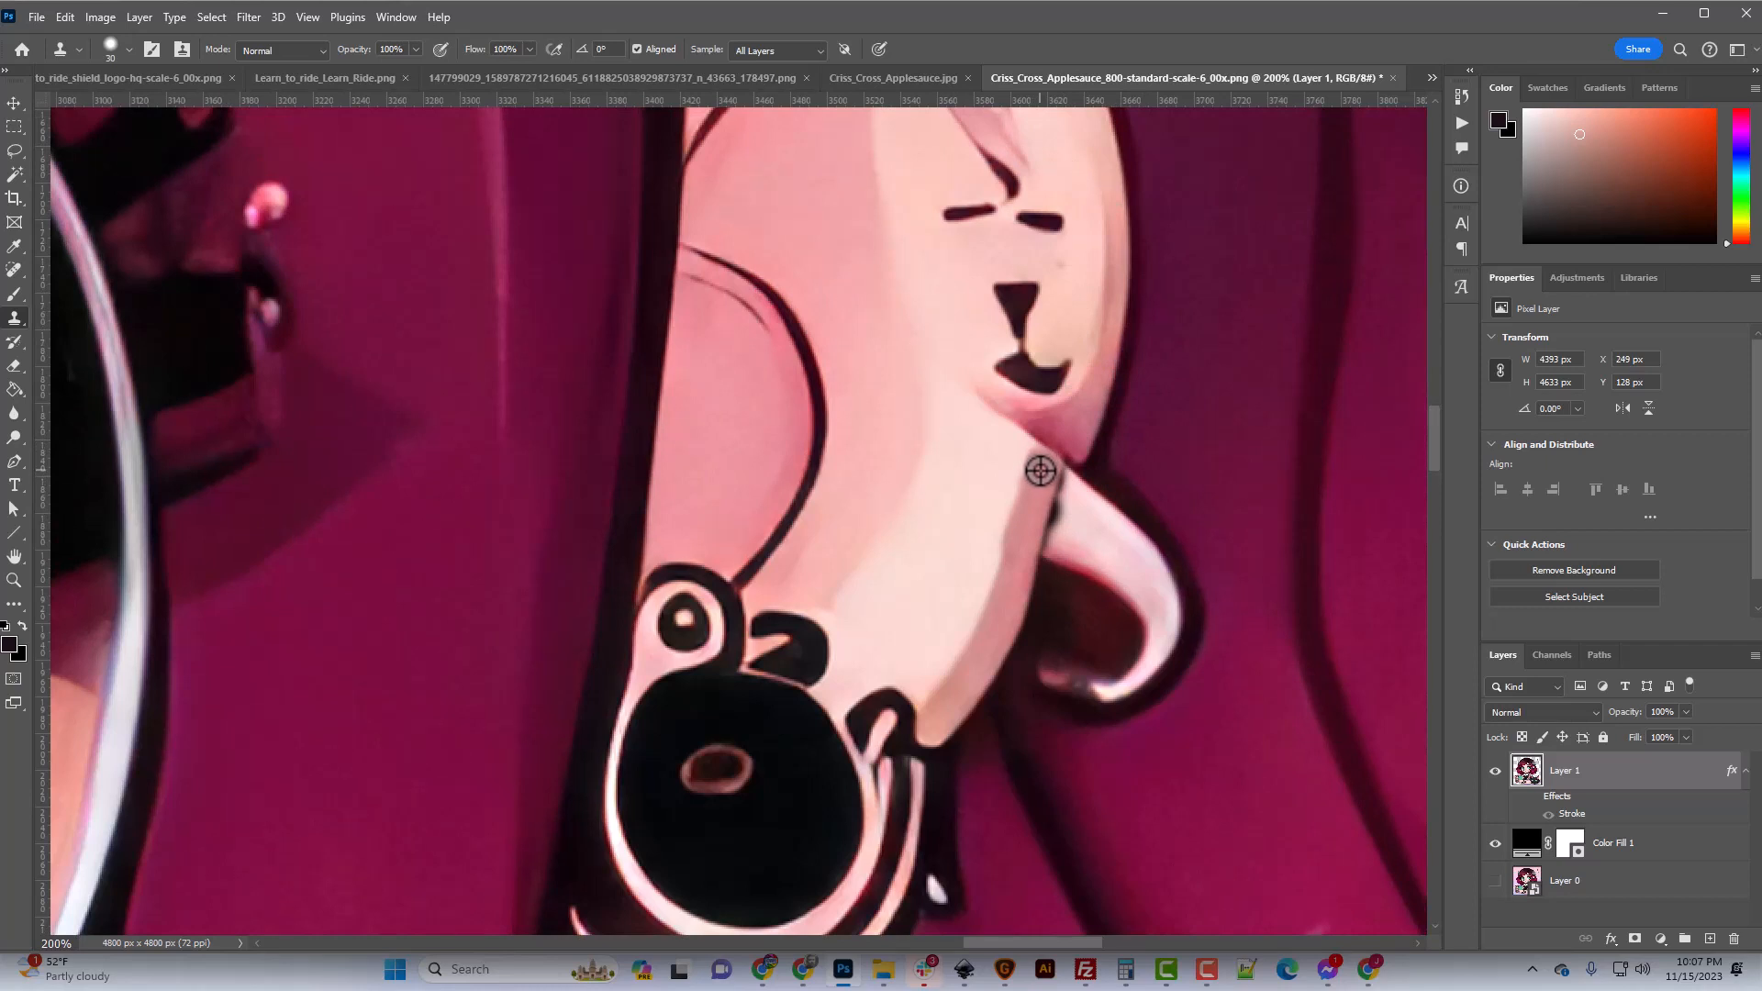
scroll(1187, 523, down, 3)
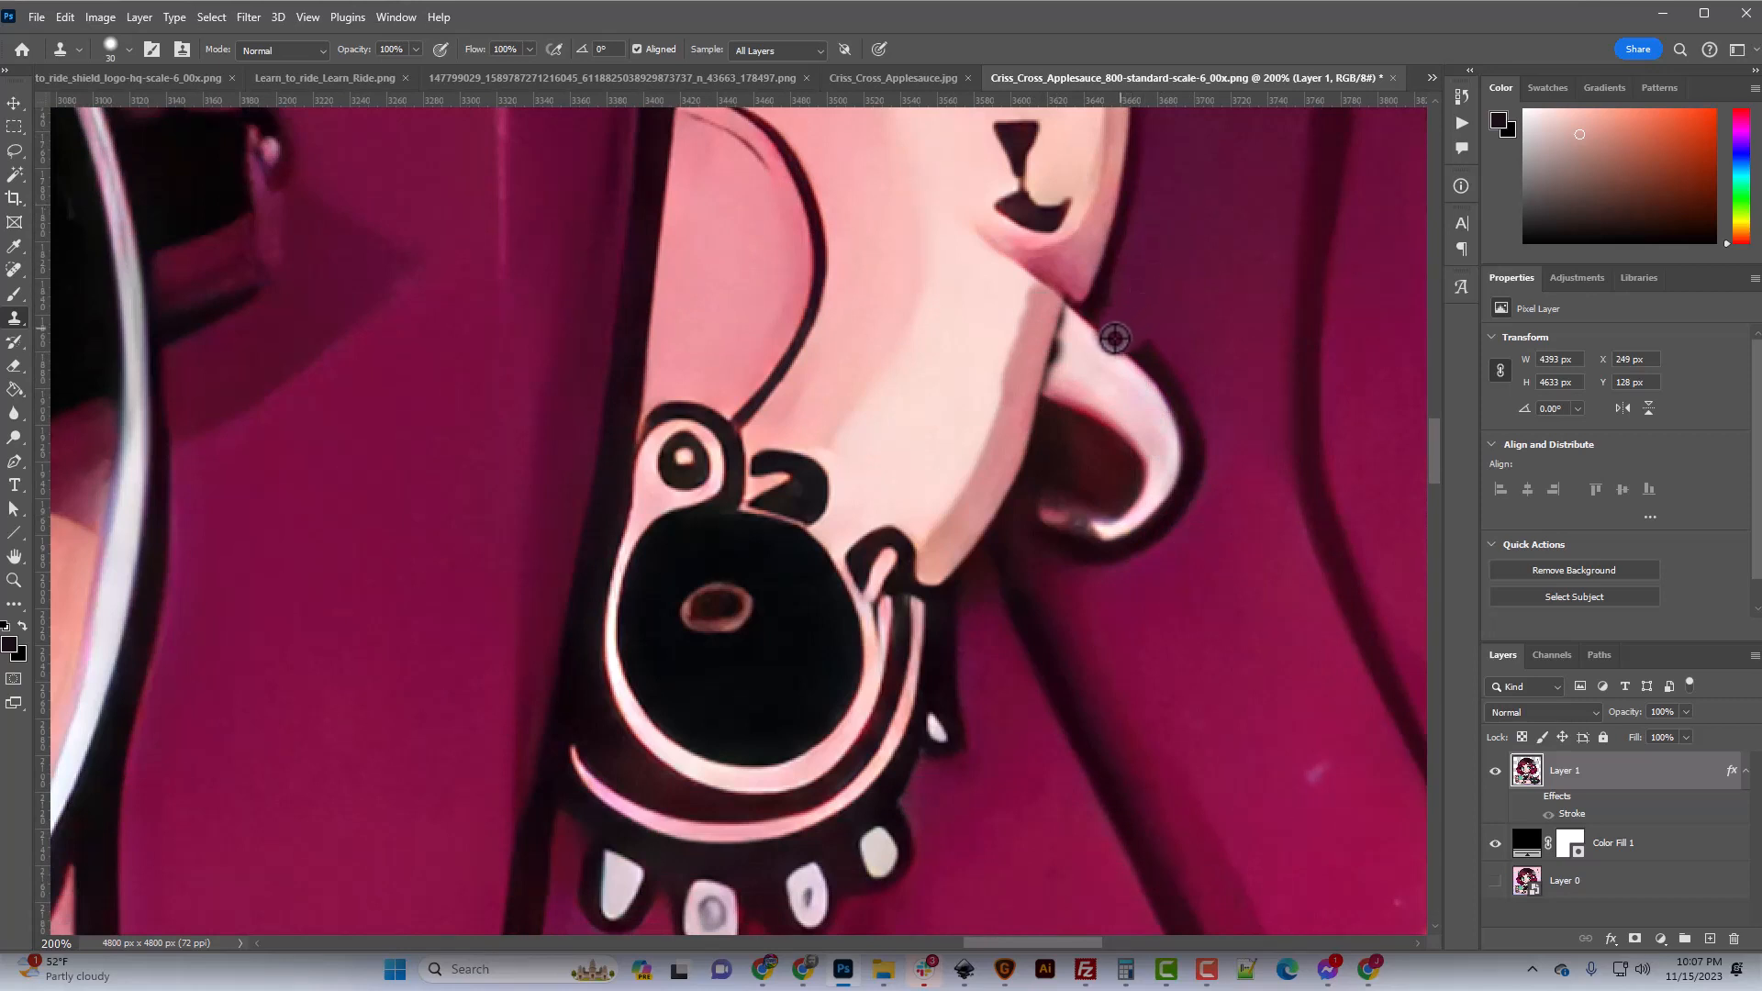
Clone nearby magenta hair over the stray curled shape sticking out from the ear.
mouse_move(1109, 348)
mouse_down()
mouse_move(1091, 398)
mouse_move(1120, 407)
mouse_move(1136, 356)
mouse_move(1171, 390)
mouse_move(1219, 363)
mouse_move(1176, 402)
mouse_move(1192, 464)
mouse_move(1151, 546)
mouse_move(1166, 557)
mouse_move(1138, 553)
mouse_move(1156, 507)
mouse_move(1125, 545)
mouse_up()
alt+click(1198, 243)
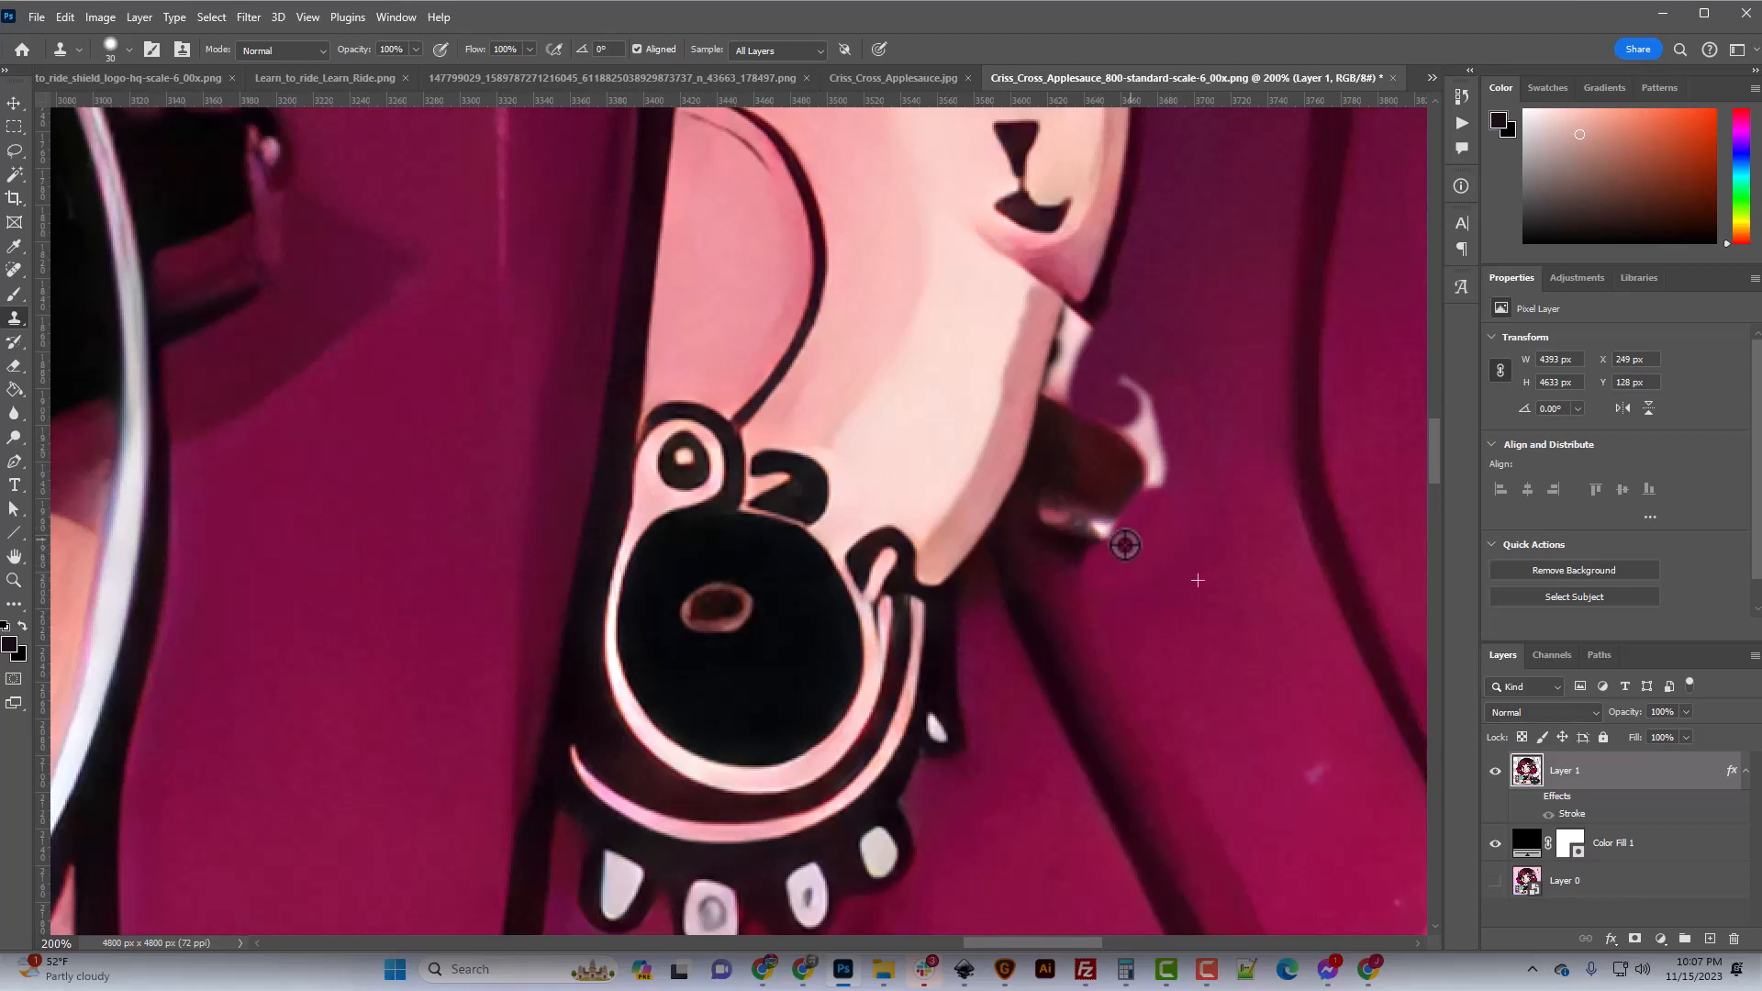
alt+click(1167, 607)
mouse_move(1160, 470)
mouse_down()
mouse_move(1118, 522)
mouse_move(1132, 521)
mouse_move(1084, 549)
mouse_move(1058, 518)
mouse_move(1093, 531)
mouse_move(1155, 434)
mouse_move(1144, 390)
mouse_move(1144, 445)
mouse_up()
alt+click(1120, 595)
alt+click(1139, 307)
click(1127, 377)
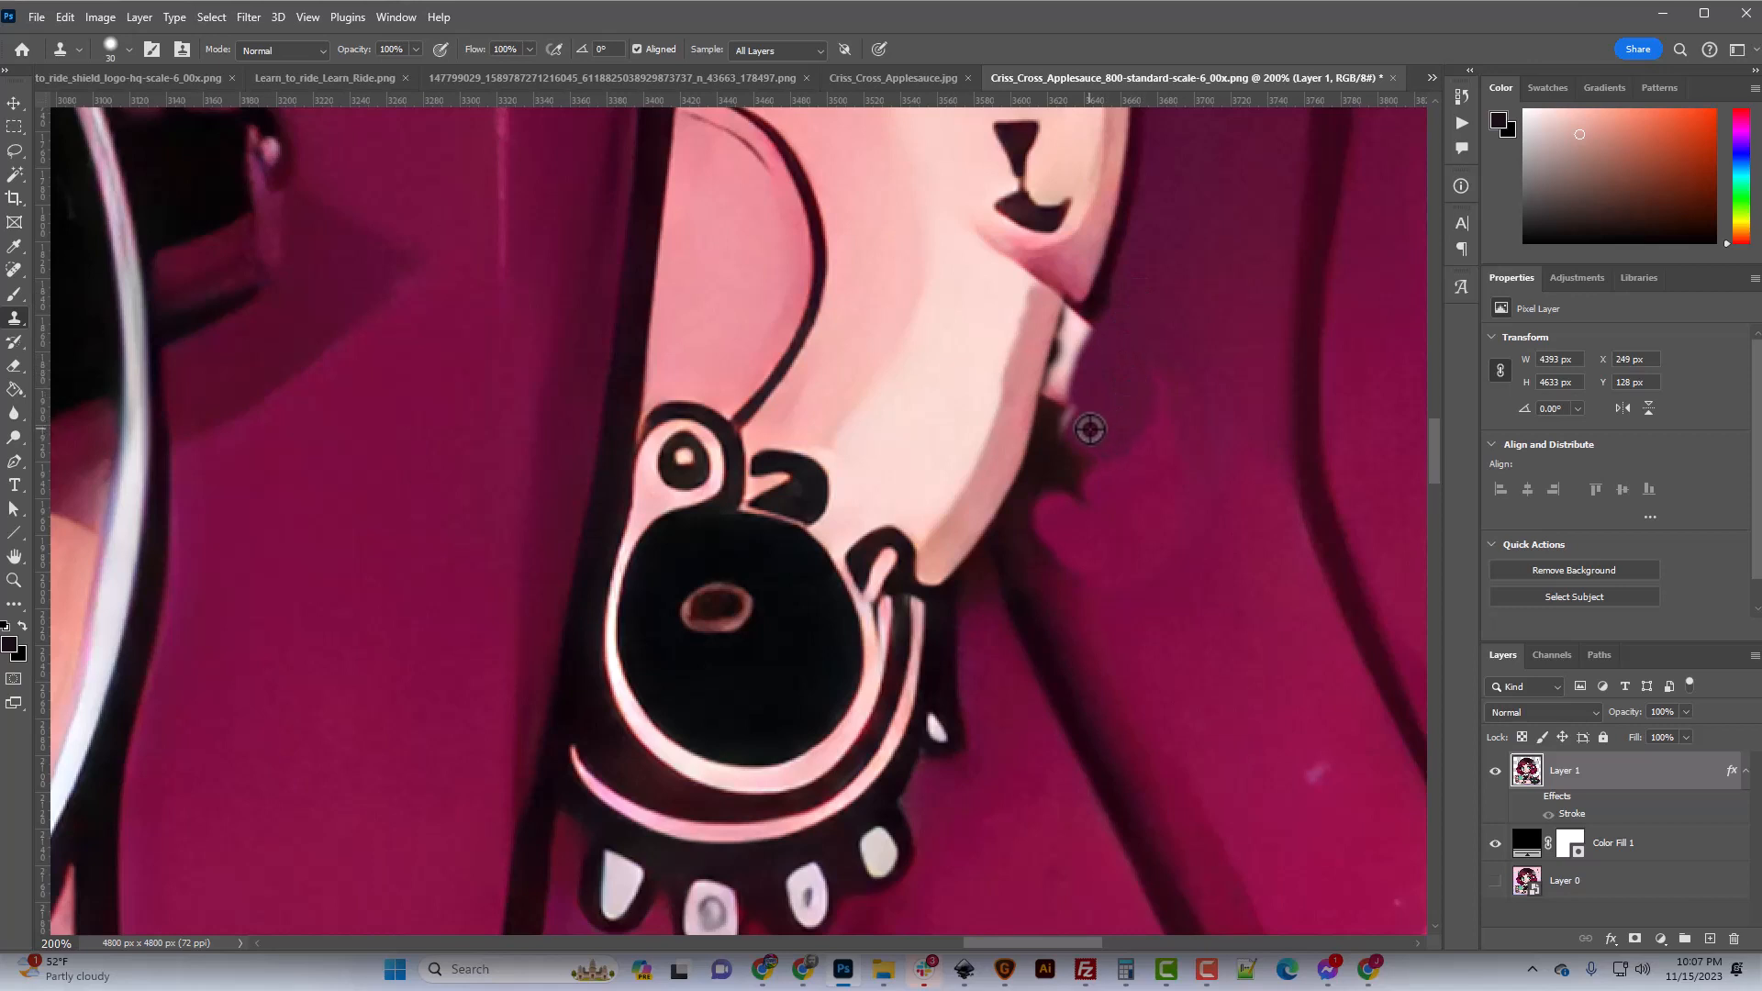
Blend the cloned hair beside the ear with a 45 px brush and cover the remaining white stub at the ear's edge.
drag(1147, 373, 1163, 423)
key(bracketright)
key(bracketright)
key(bracketright)
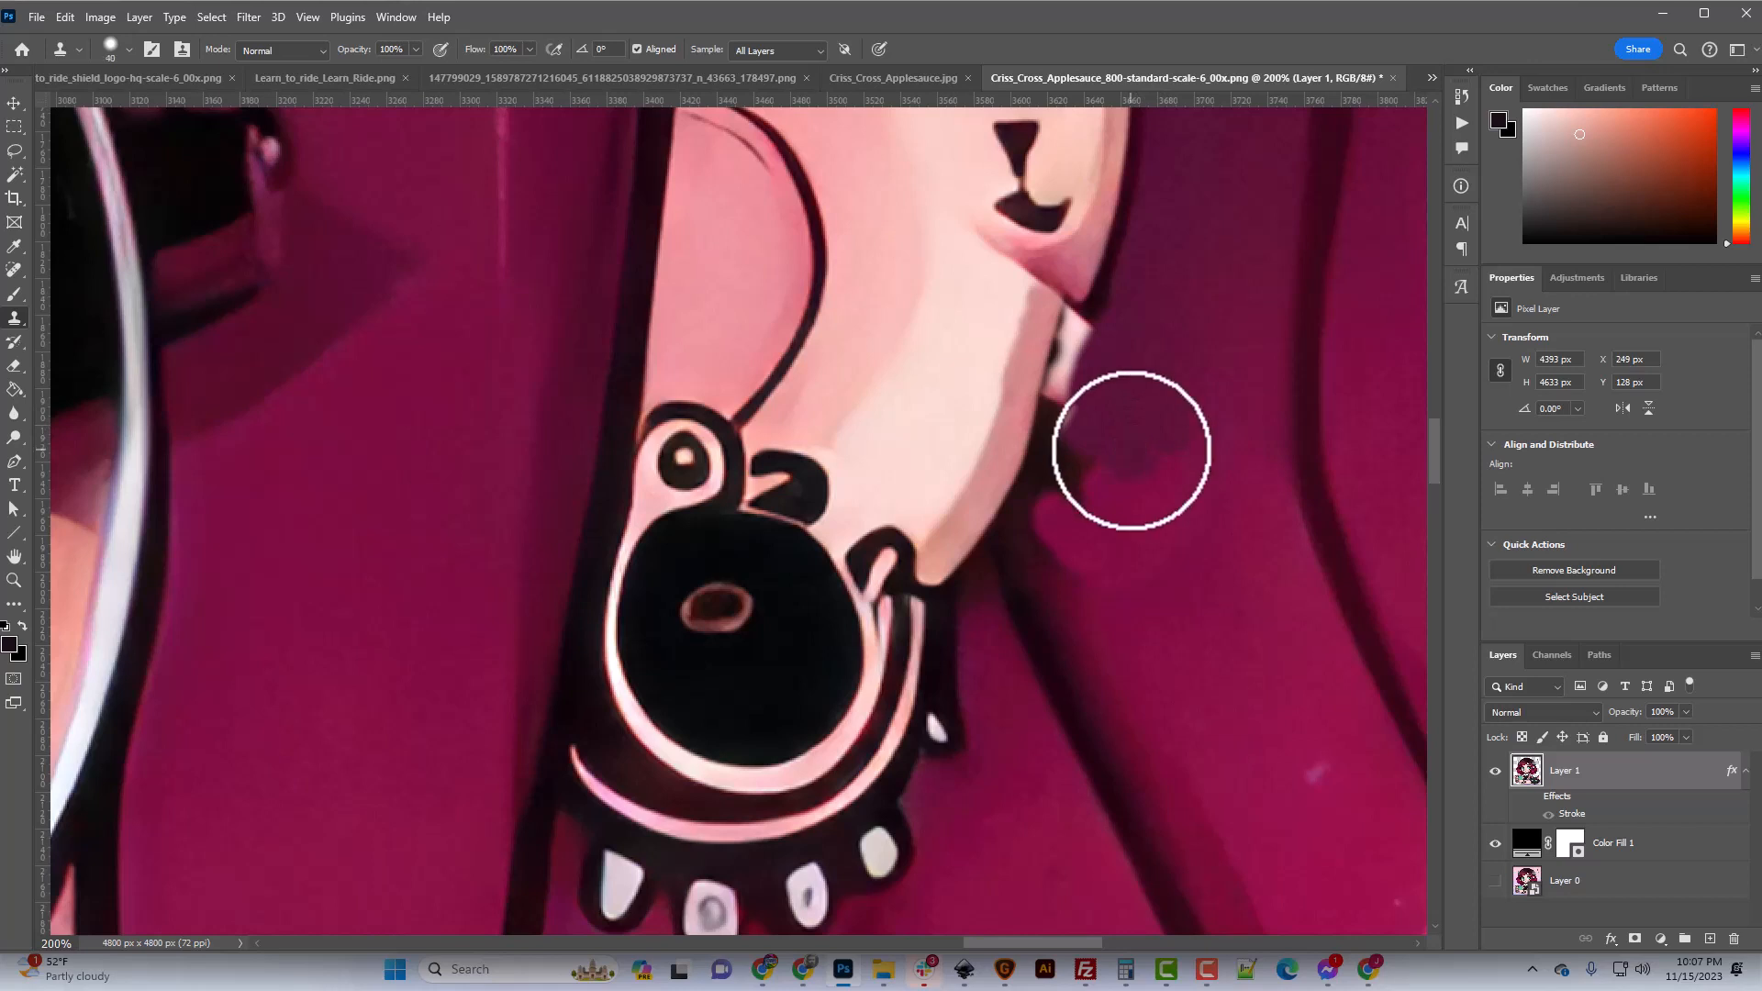
alt+click(1176, 337)
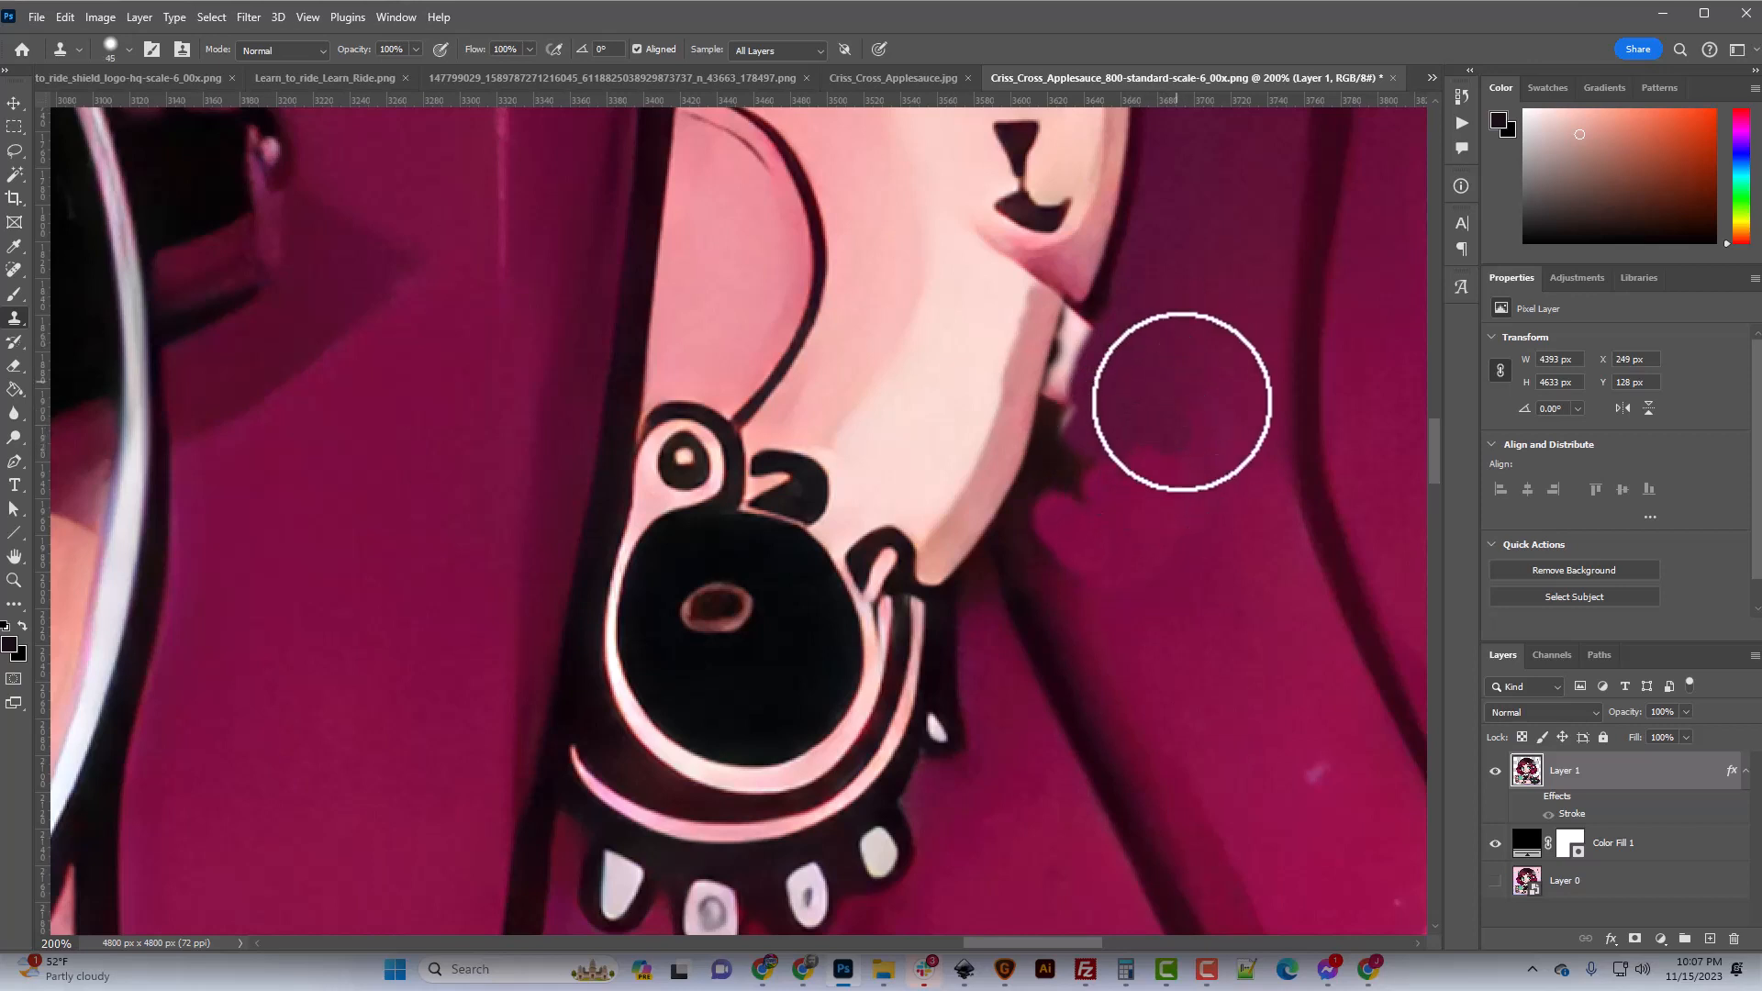
click(1185, 411)
mouse_move(1148, 390)
mouse_down()
mouse_move(1074, 374)
mouse_move(1101, 349)
mouse_up()
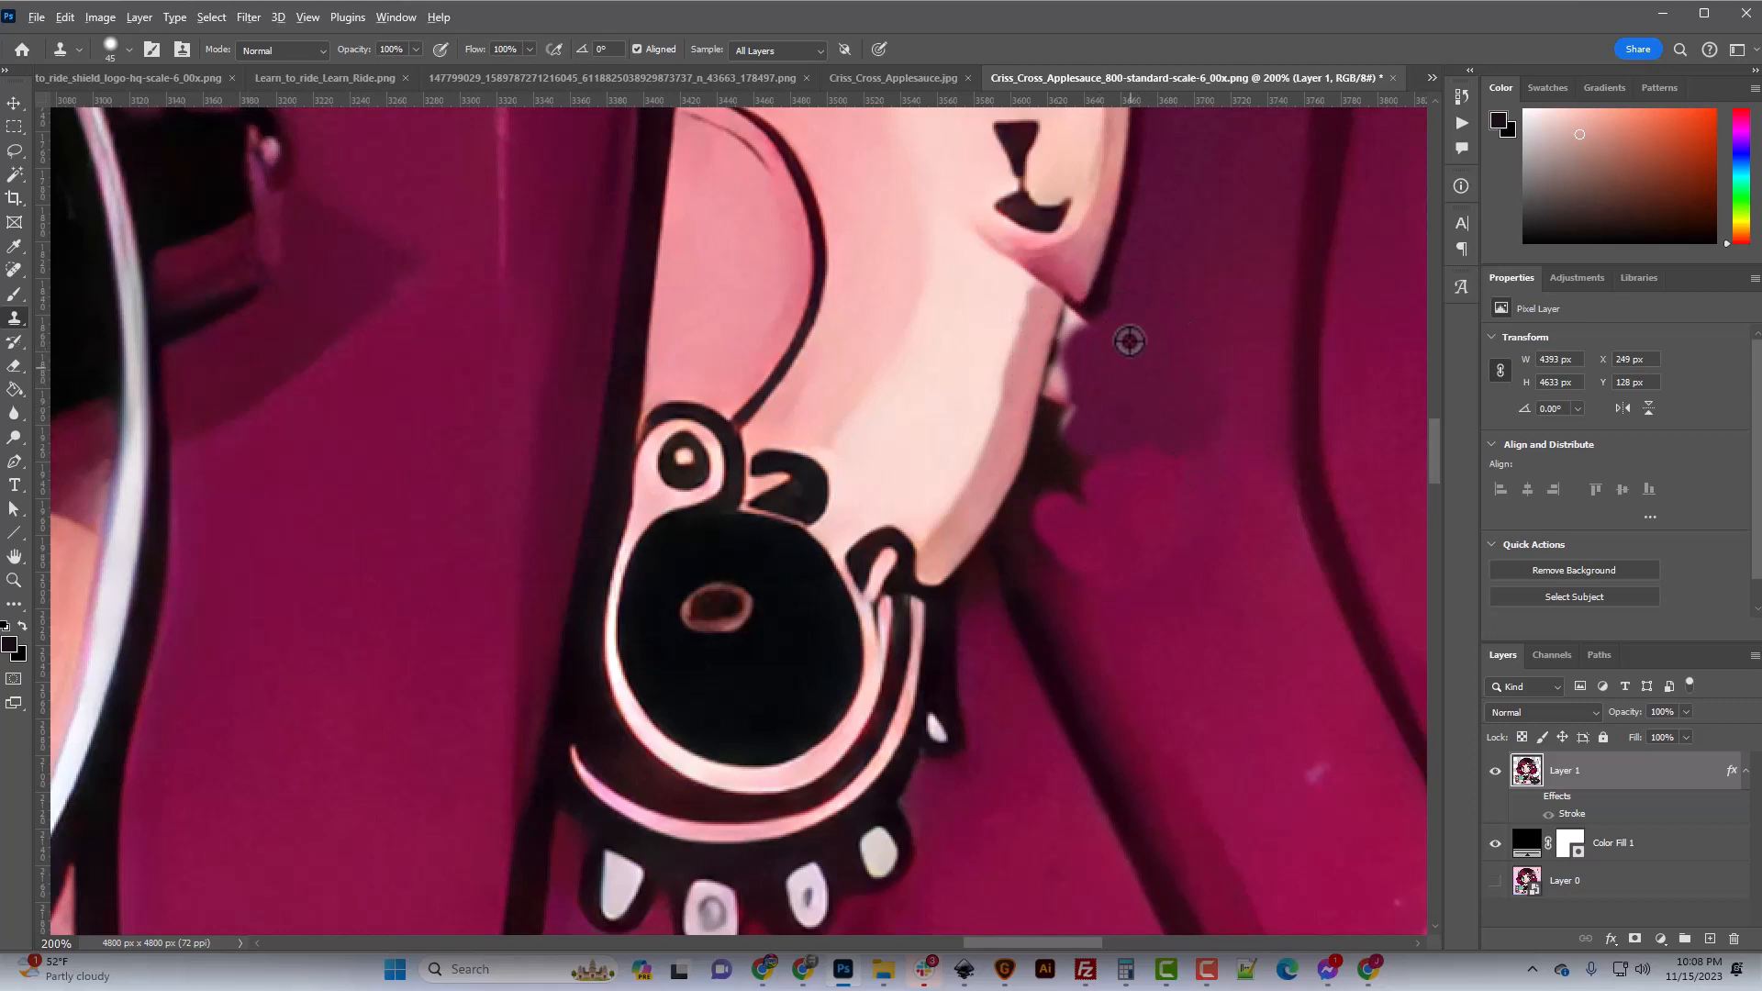
alt+click(1105, 296)
click(1085, 340)
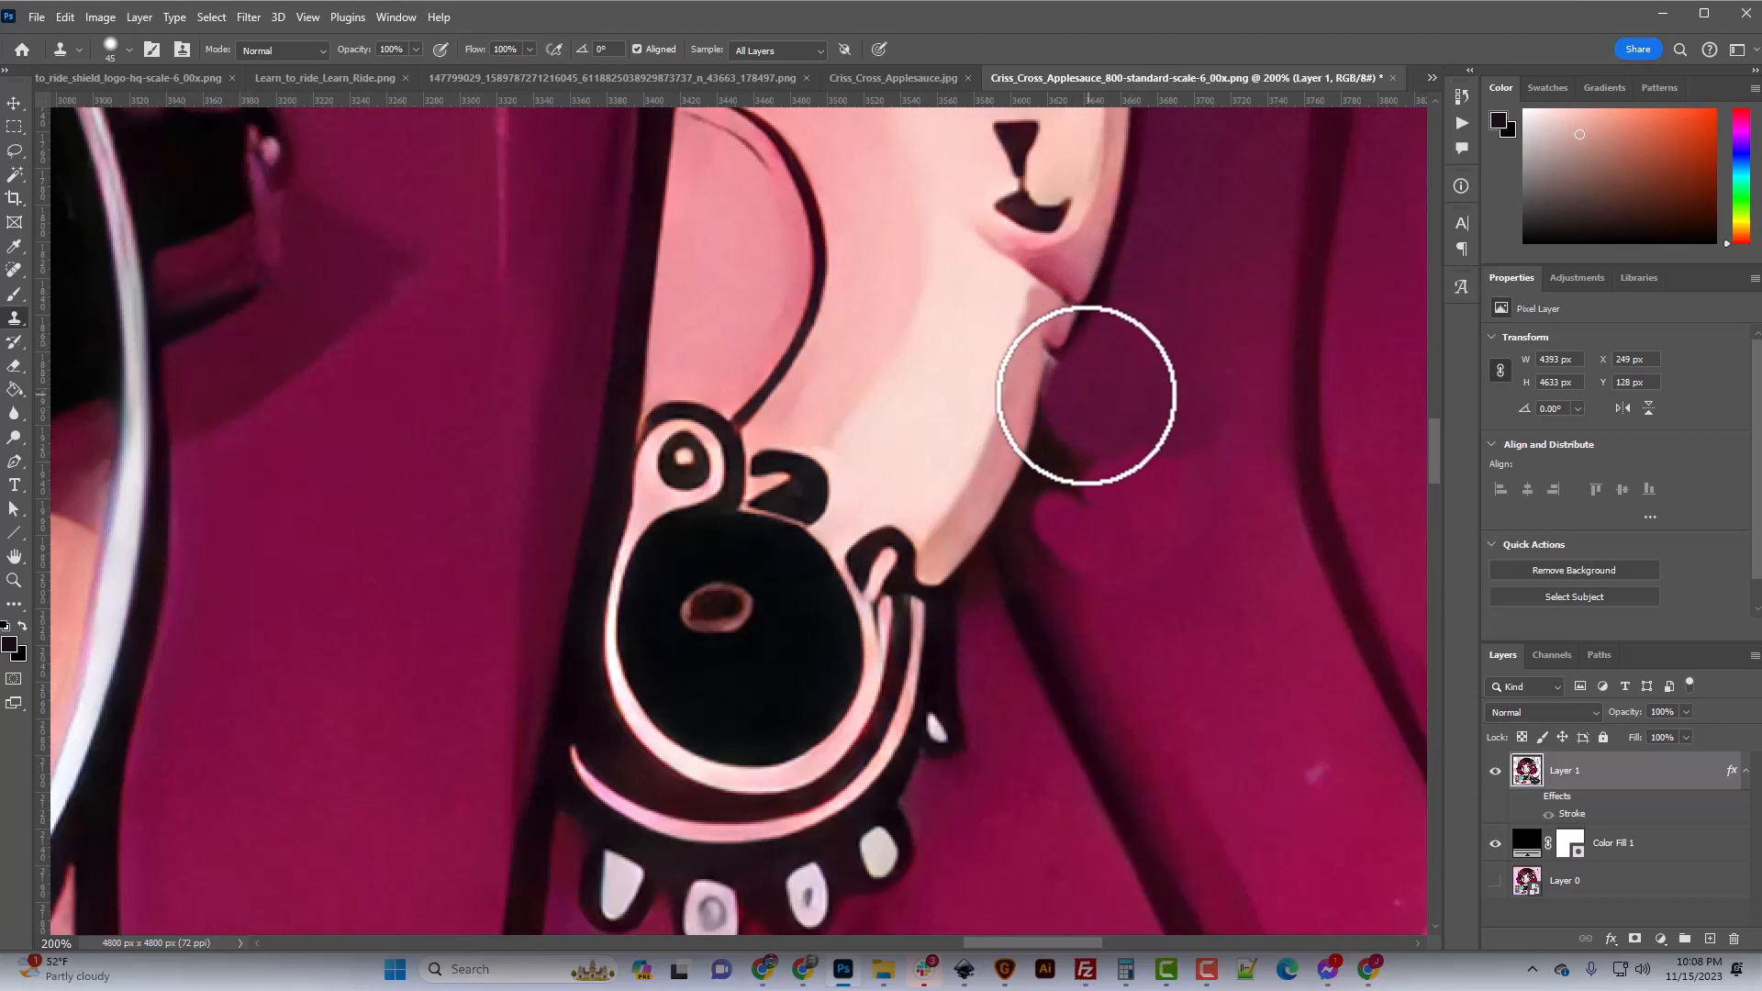
Clone nearby magenta hair over the dark remnants beside the ear's lower edge to even out the strands.
alt+click(1156, 537)
mouse_move(1099, 480)
mouse_down()
mouse_move(1082, 420)
mouse_move(1082, 479)
mouse_up()
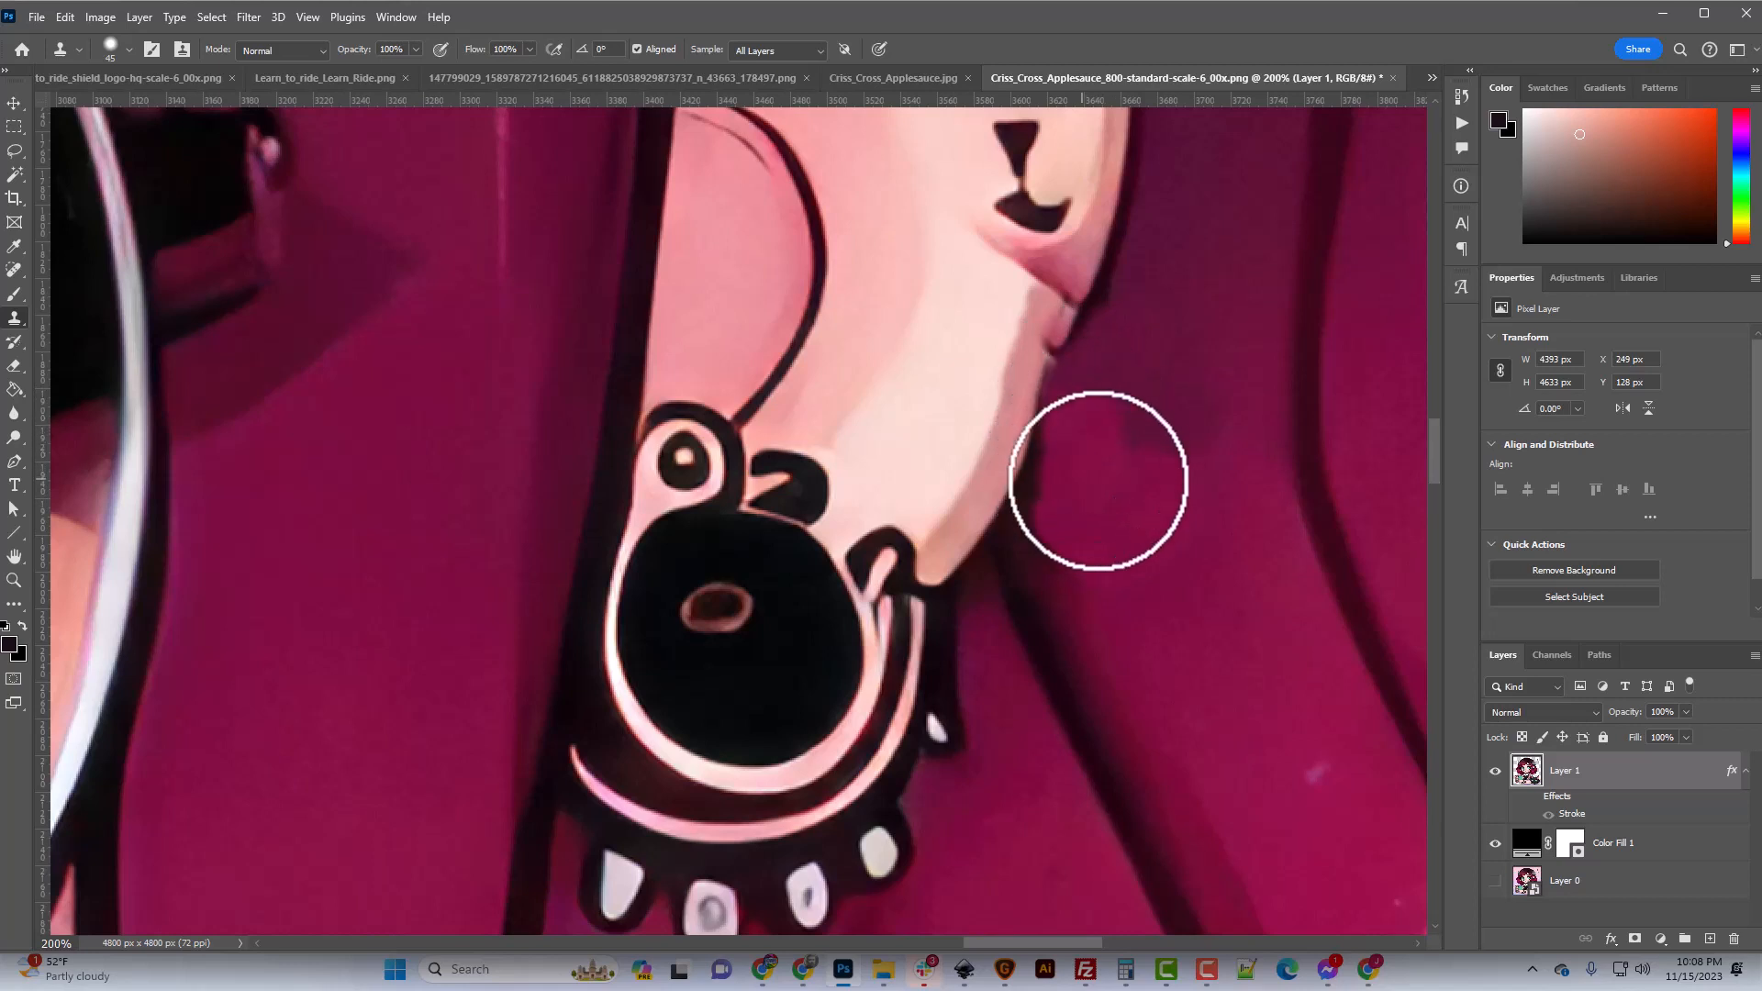
alt+click(1149, 533)
alt+click(1122, 323)
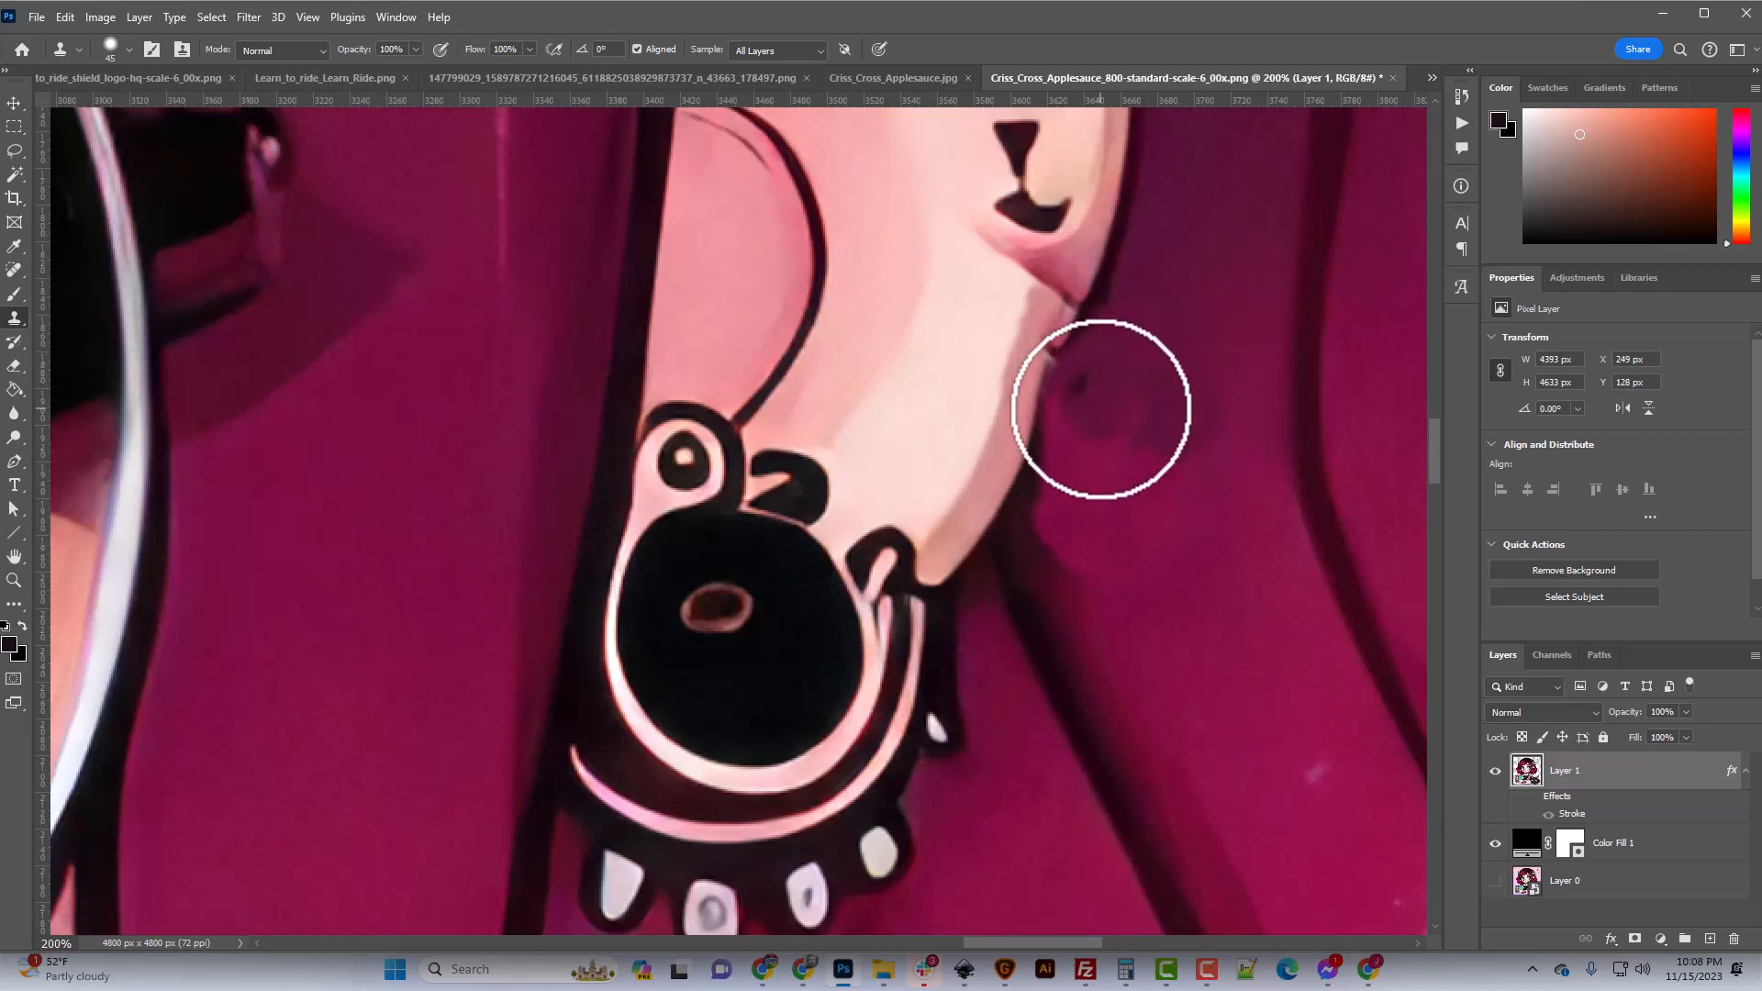
mouse_move(1102, 410)
mouse_down()
mouse_move(1164, 381)
mouse_move(1169, 348)
mouse_move(1153, 416)
mouse_move(1133, 404)
mouse_move(1148, 341)
mouse_move(1097, 375)
mouse_move(1131, 495)
mouse_up()
alt+click(1169, 348)
alt+click(1148, 342)
Clone the hair beside the earlobe to clean the ear's lower edge and extend the dark strand outline up to it.
key(ctrl+minus)
key(ctrl+minus)
key(ctrl+minus)
key(ctrl+minus)
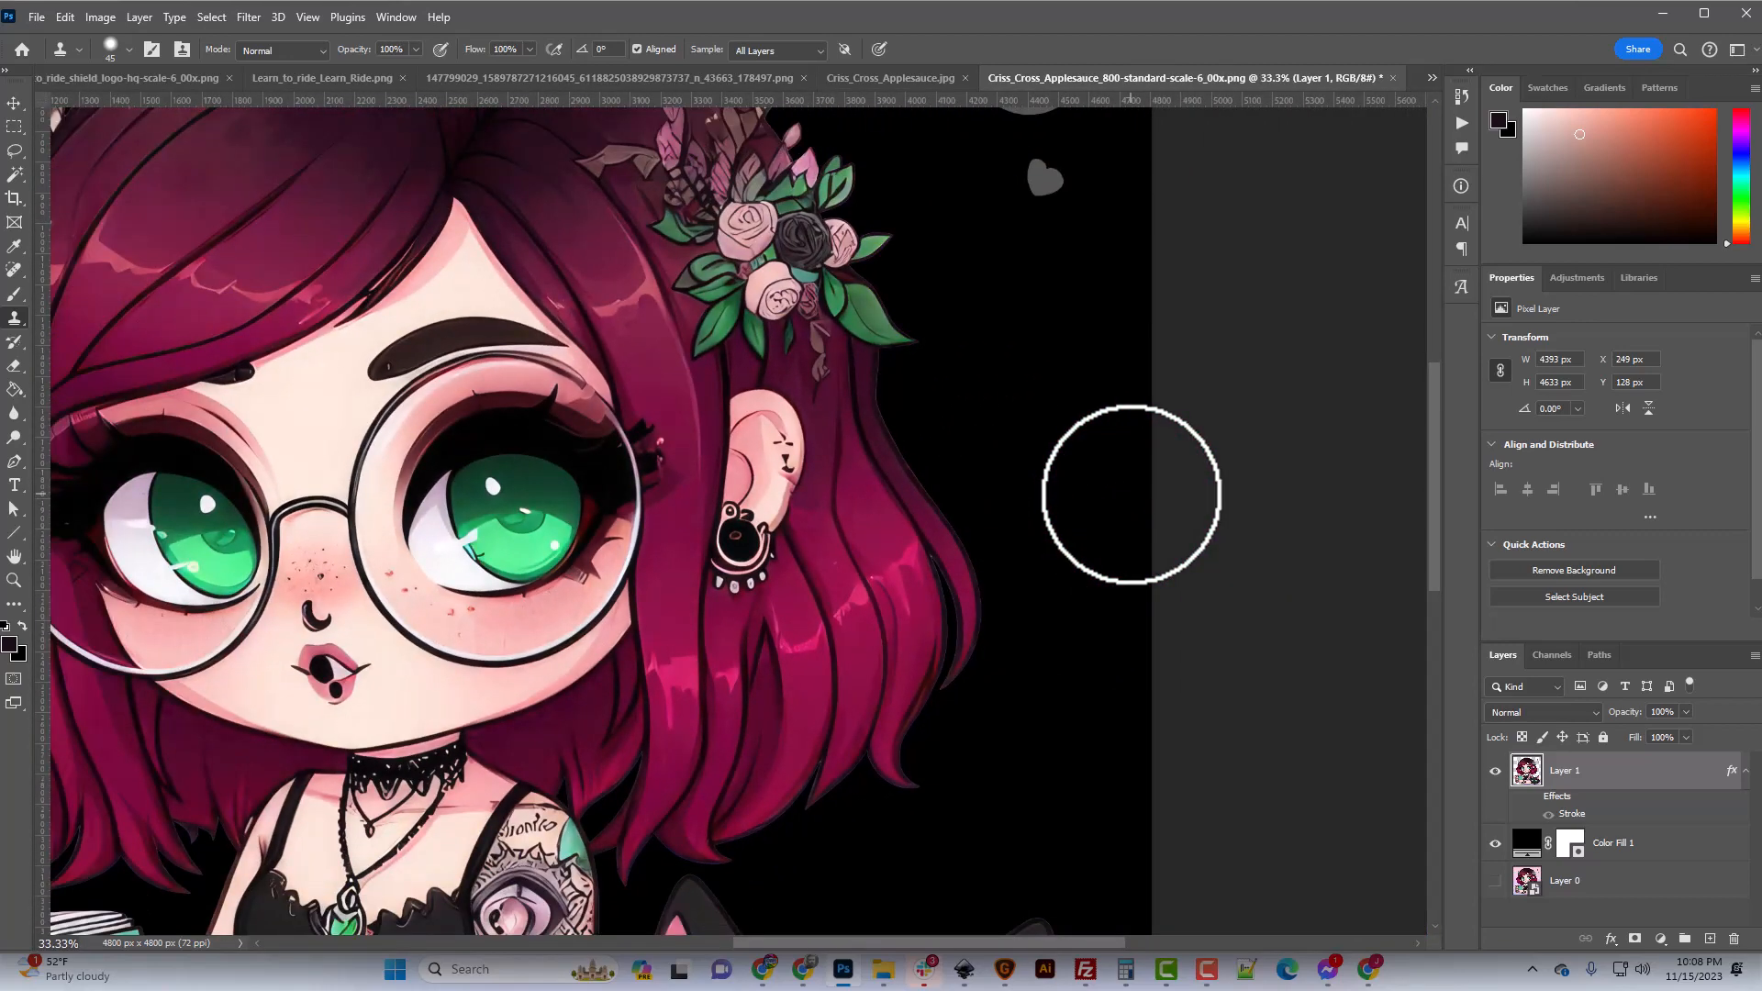
key(ctrl+plus)
key(ctrl+plus)
key(ctrl+plus)
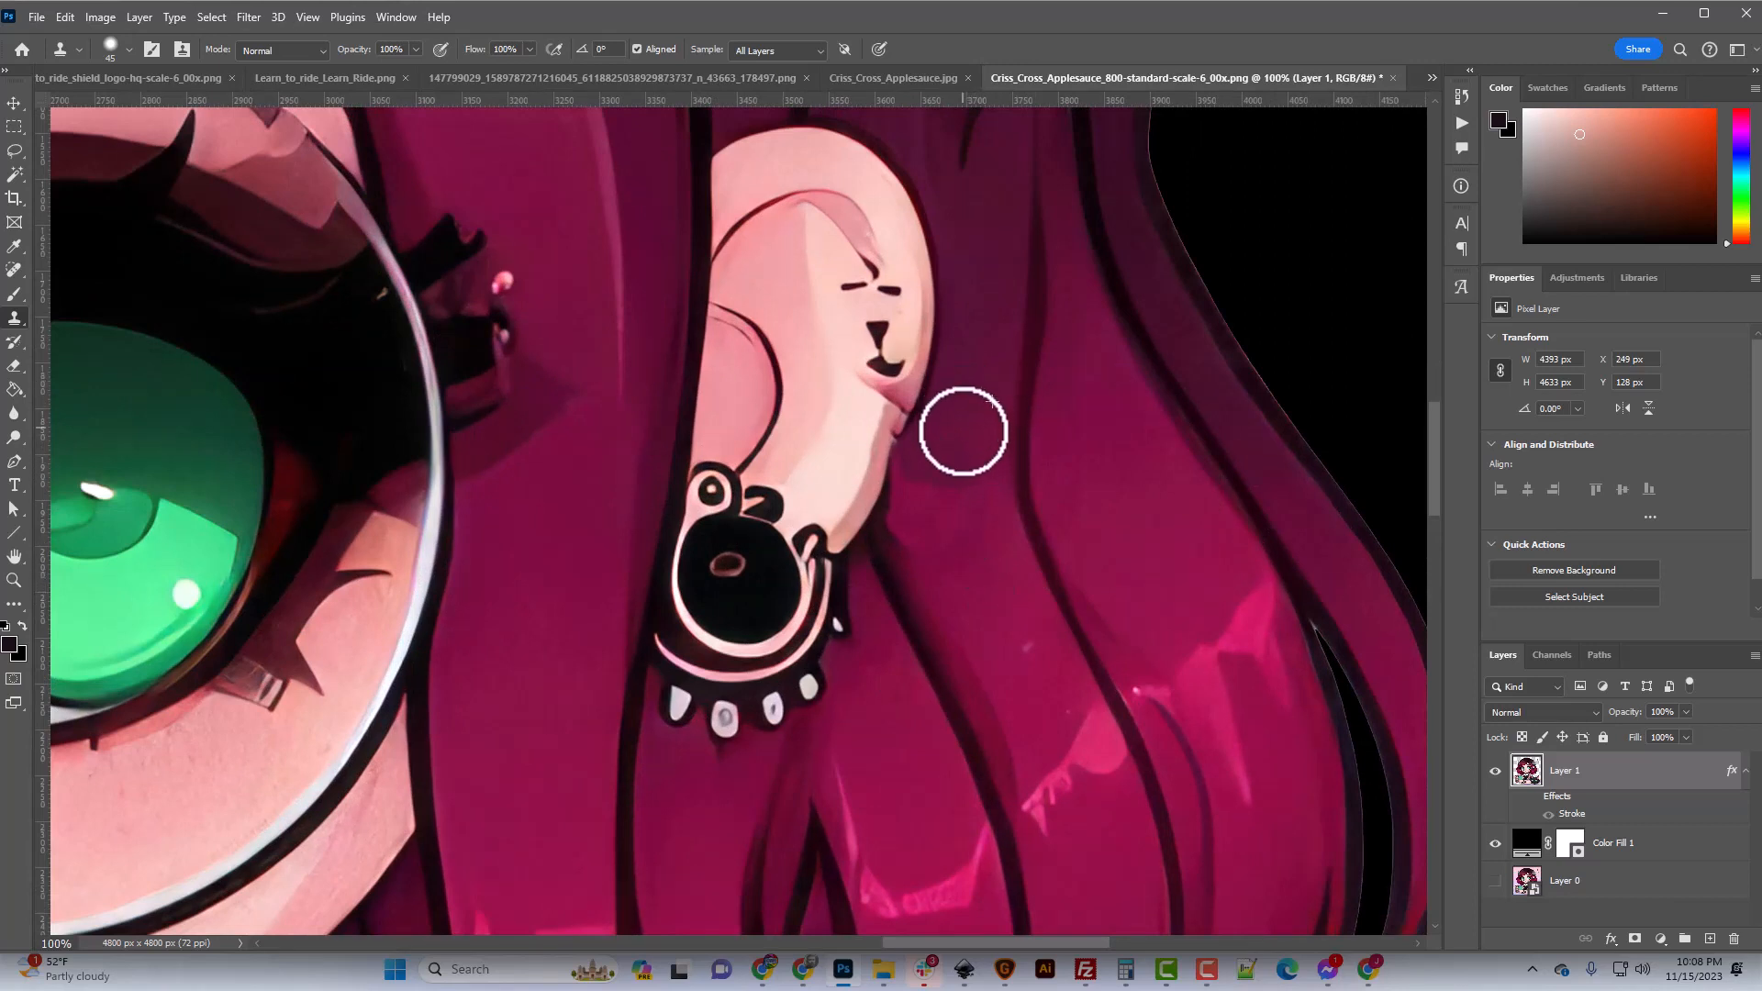
drag(964, 431, 927, 555)
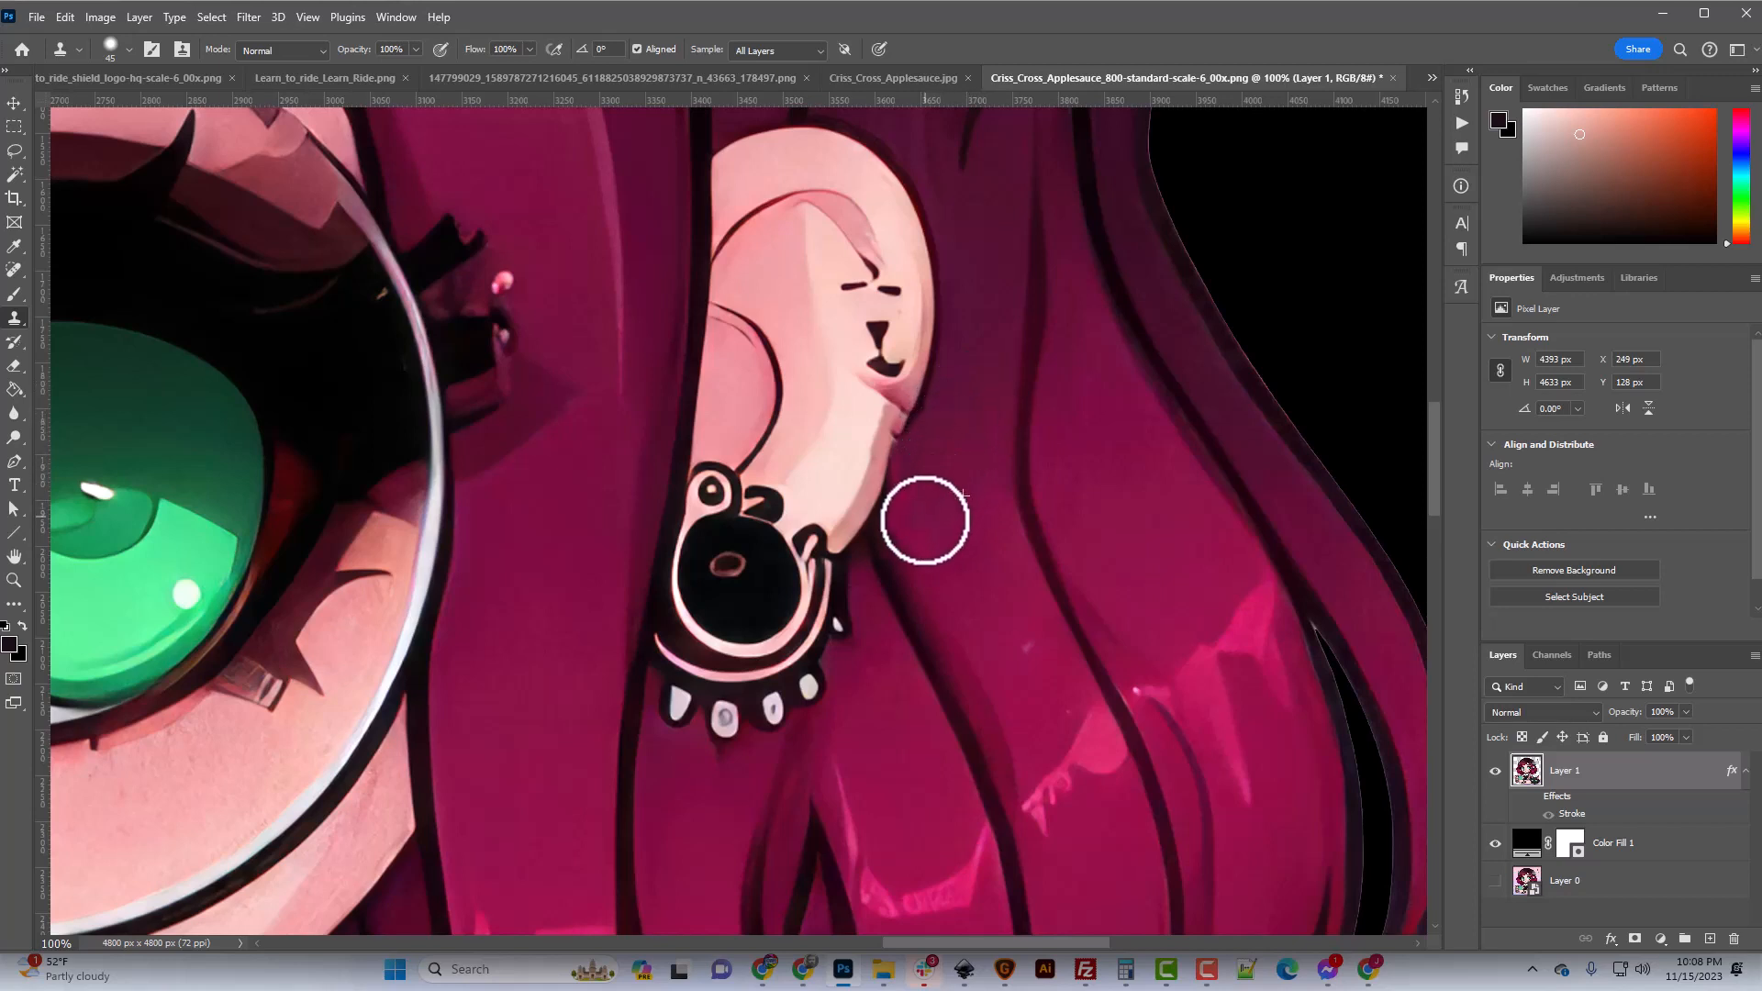
alt+click(909, 592)
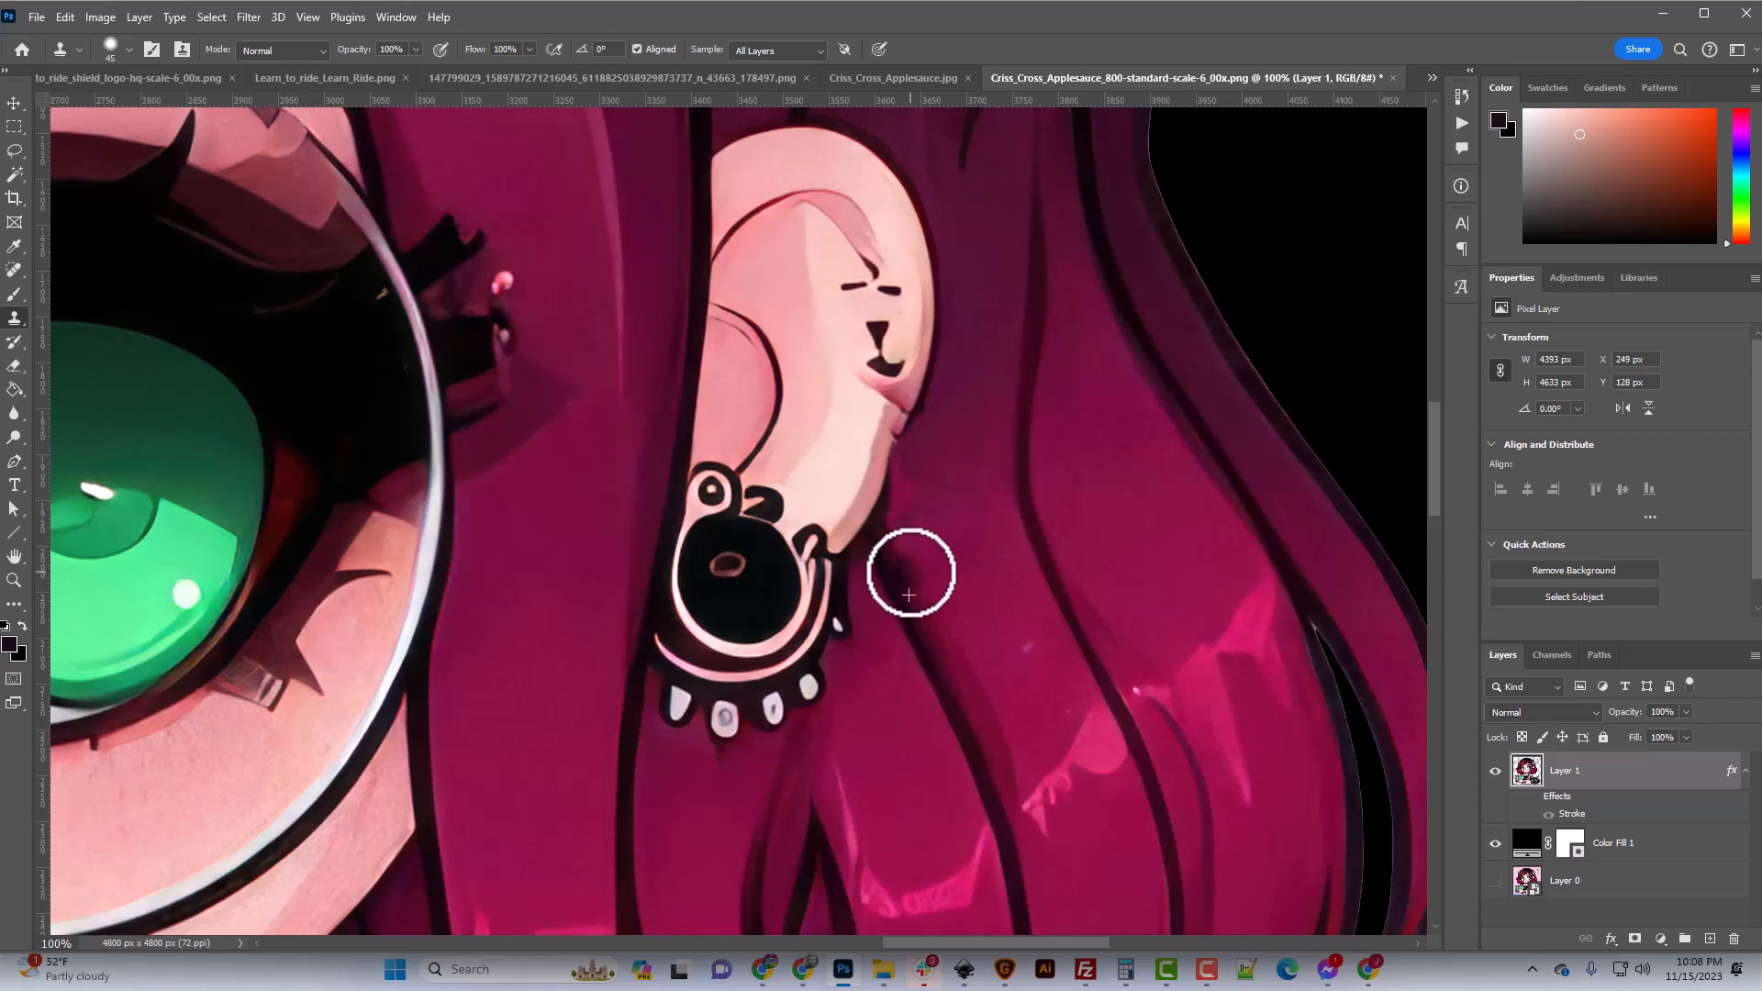
drag(908, 565, 909, 500)
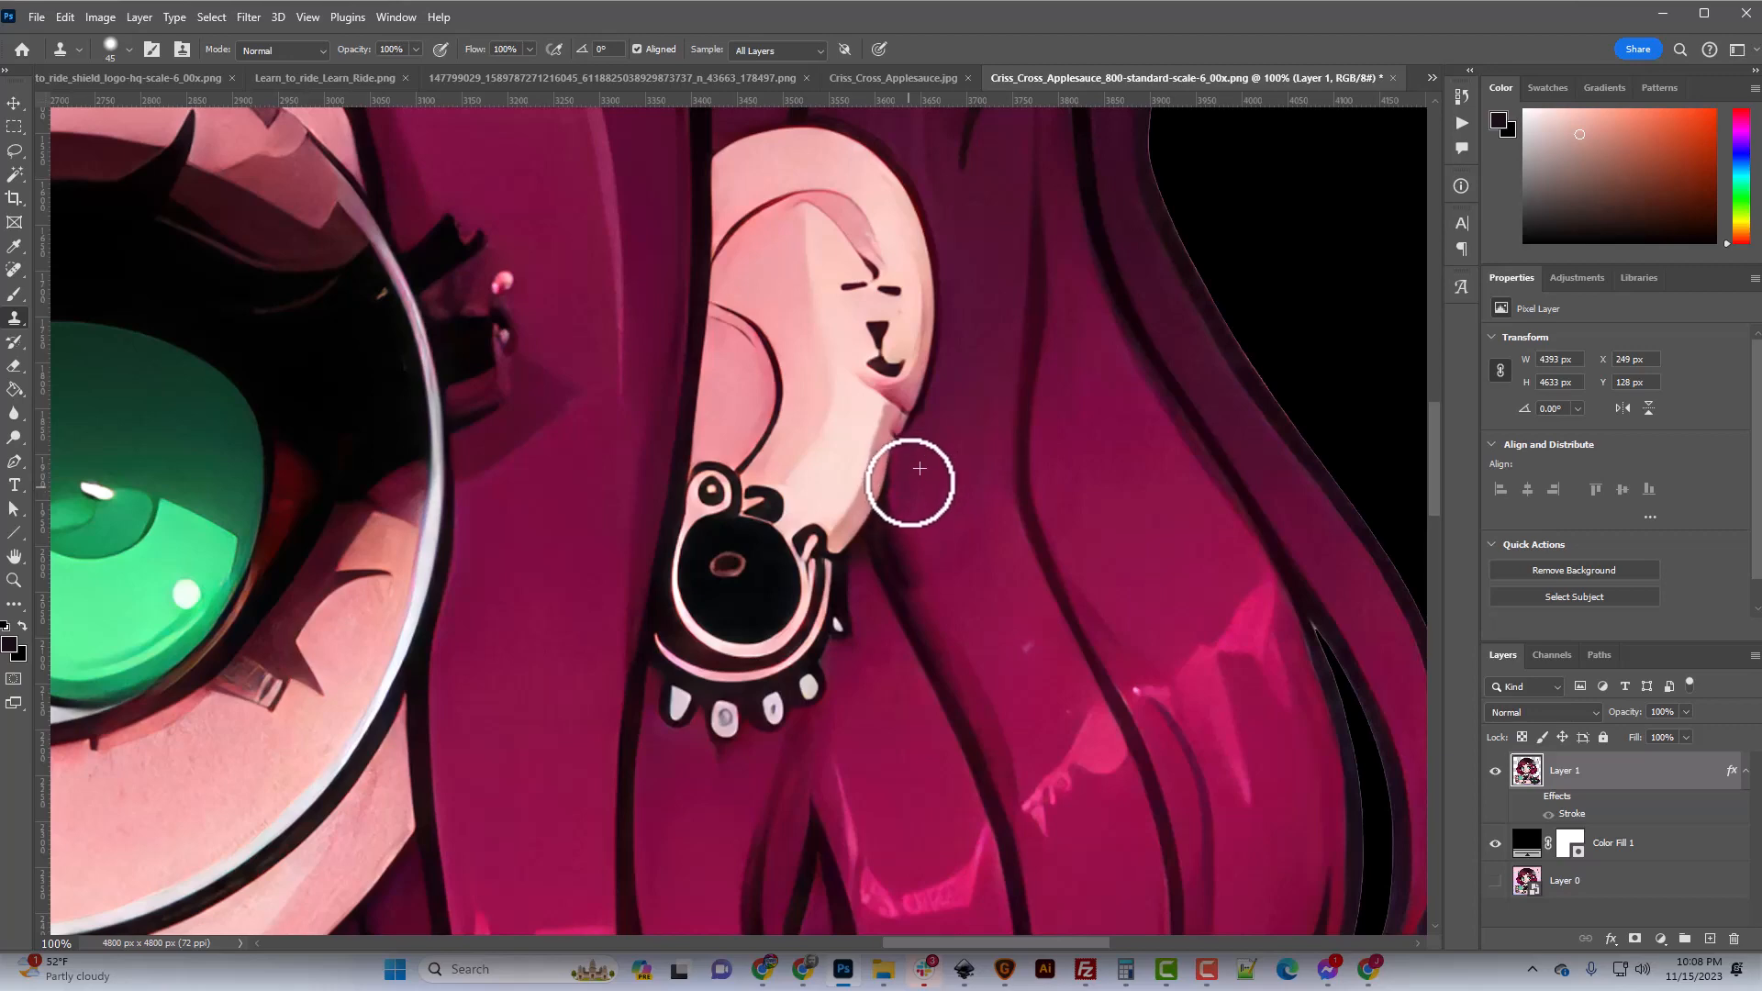
Review the whole illustration for remaining flaws and examine the mouth up close.
key(ctrl+minus)
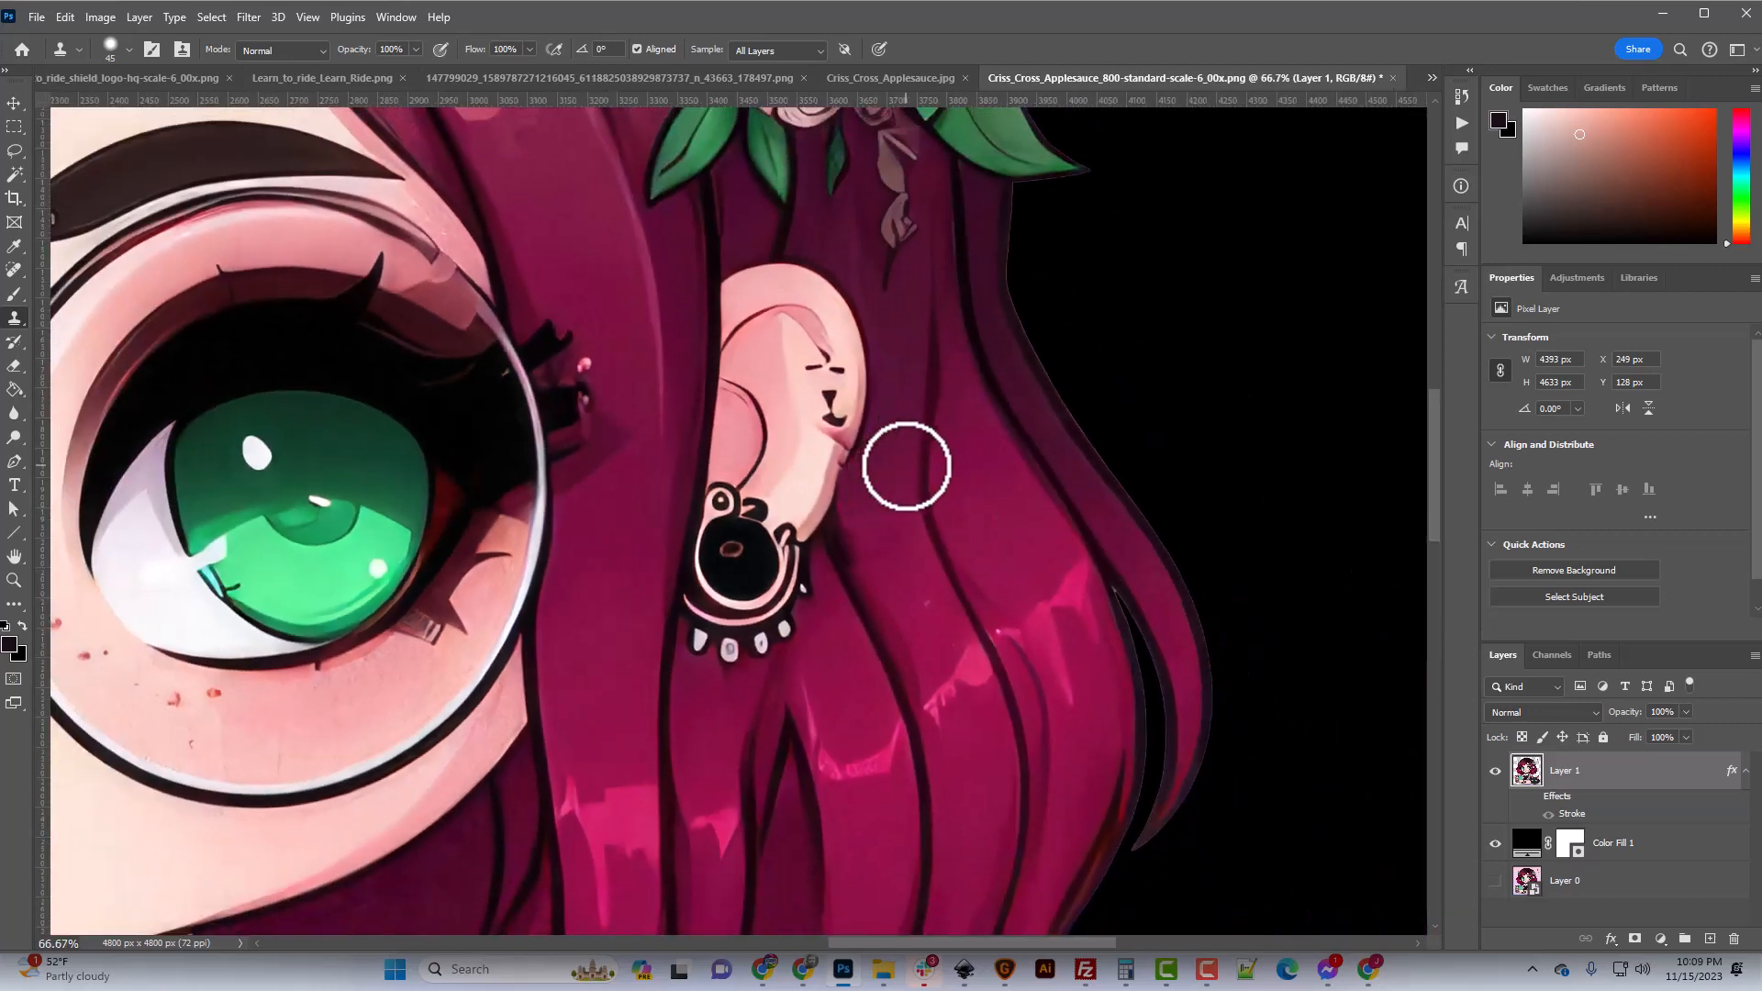
key(ctrl+minus)
key(ctrl+minus)
key(ctrl+minus)
key(ctrl+minus)
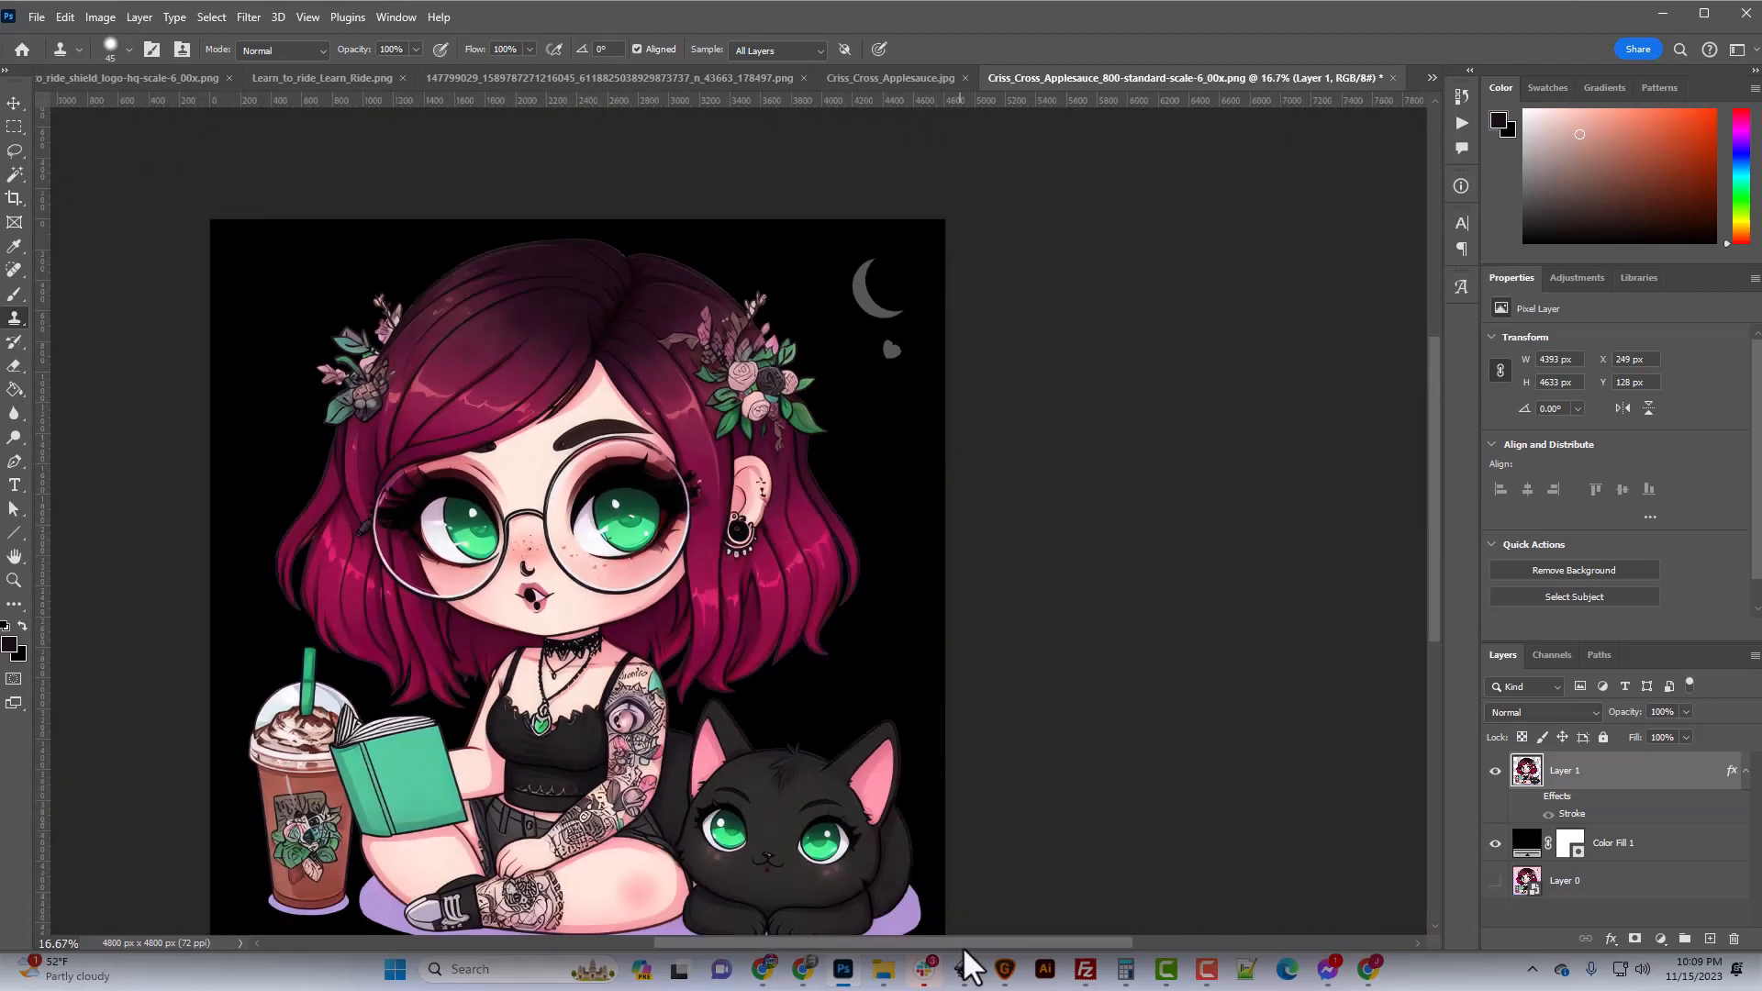
drag(984, 942, 930, 942)
scroll(789, 753, down, 3)
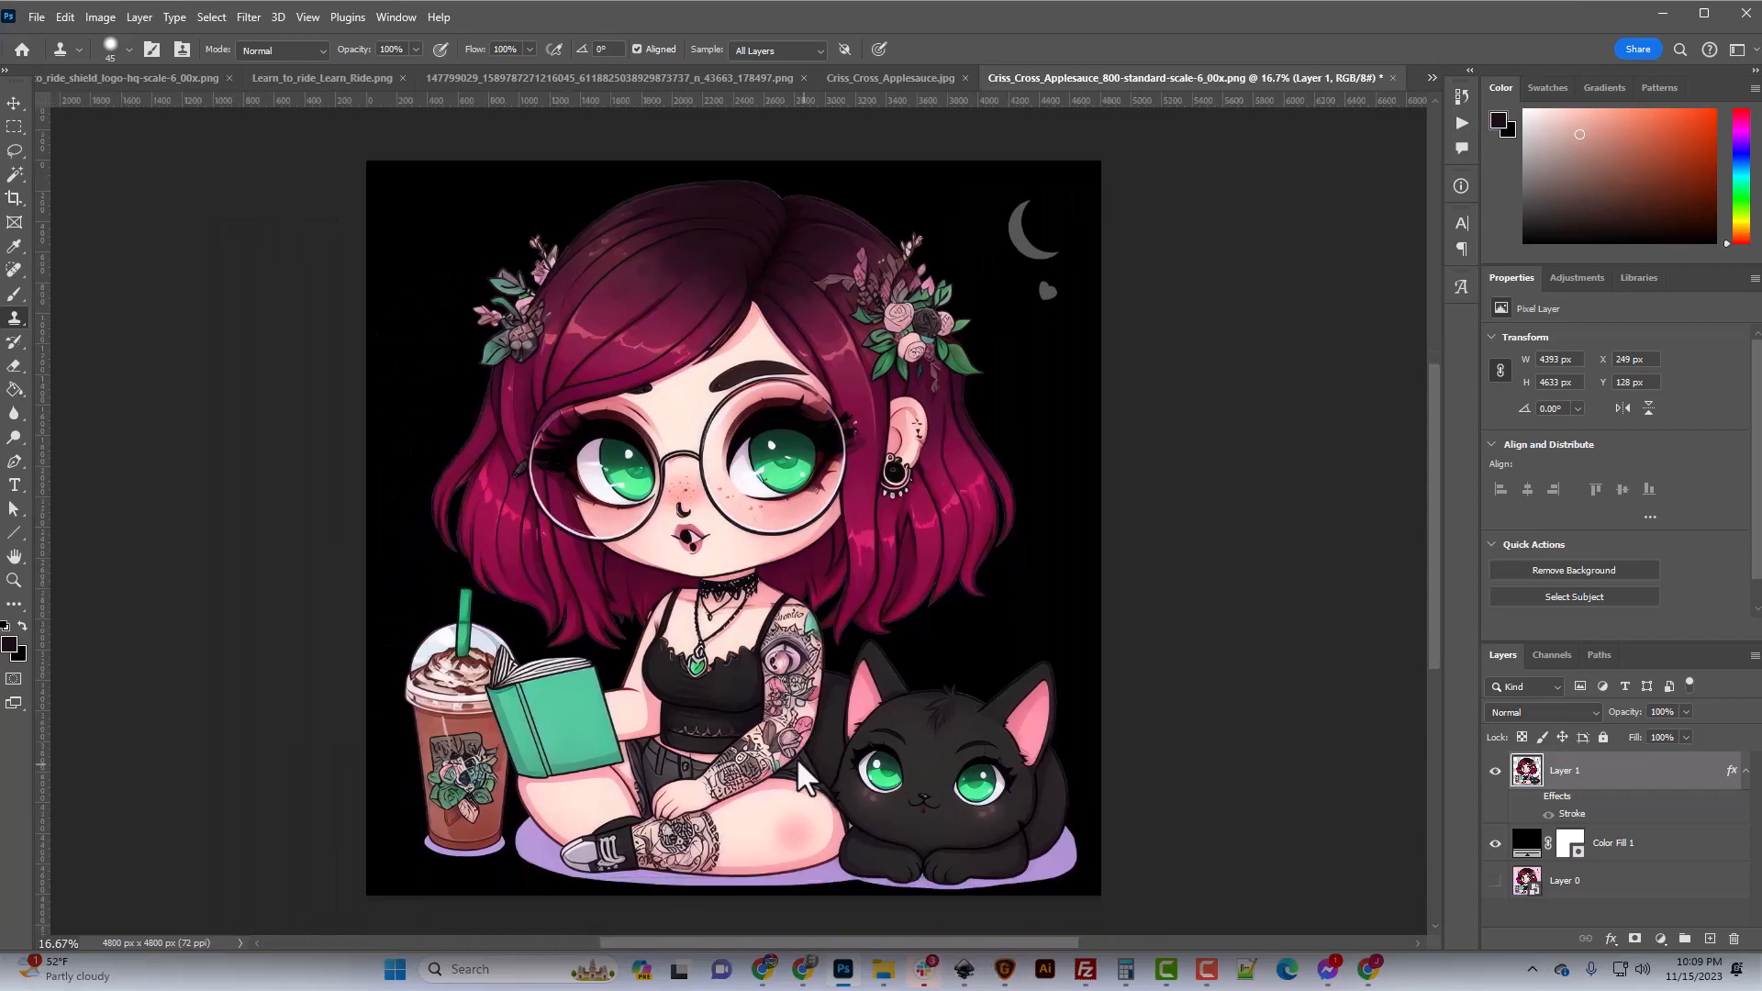
key(ctrl+plus)
key(ctrl+plus)
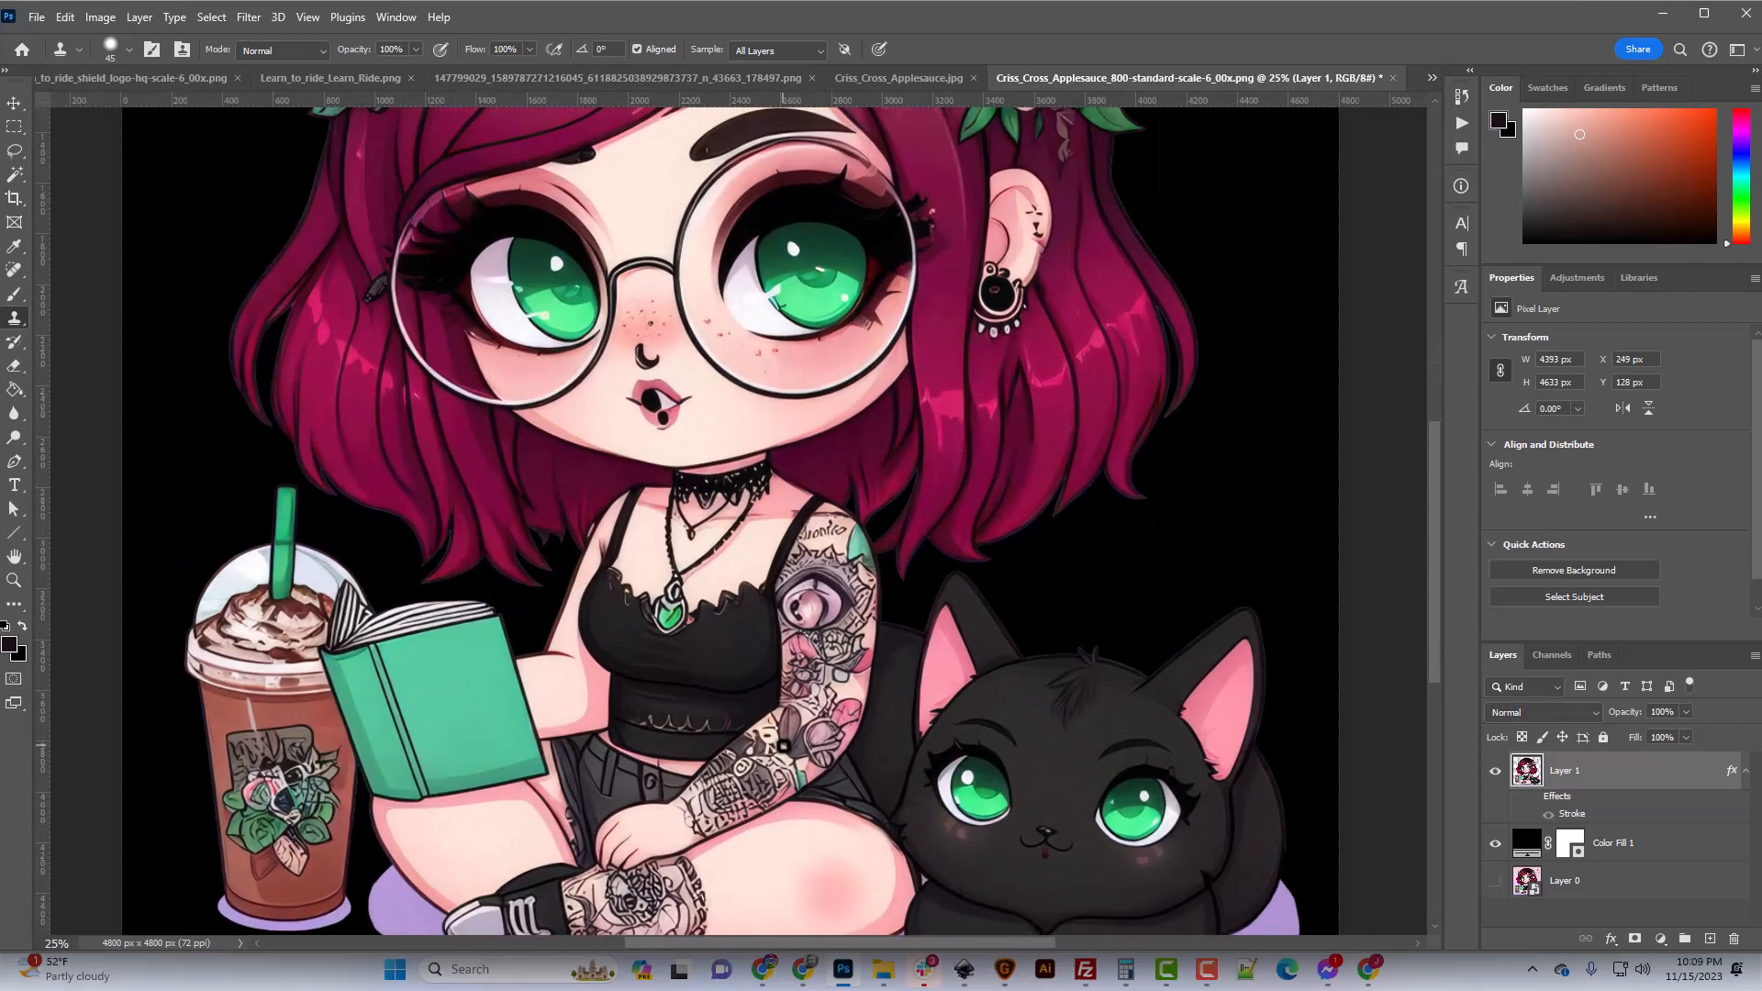
scroll(587, 686, up, 3)
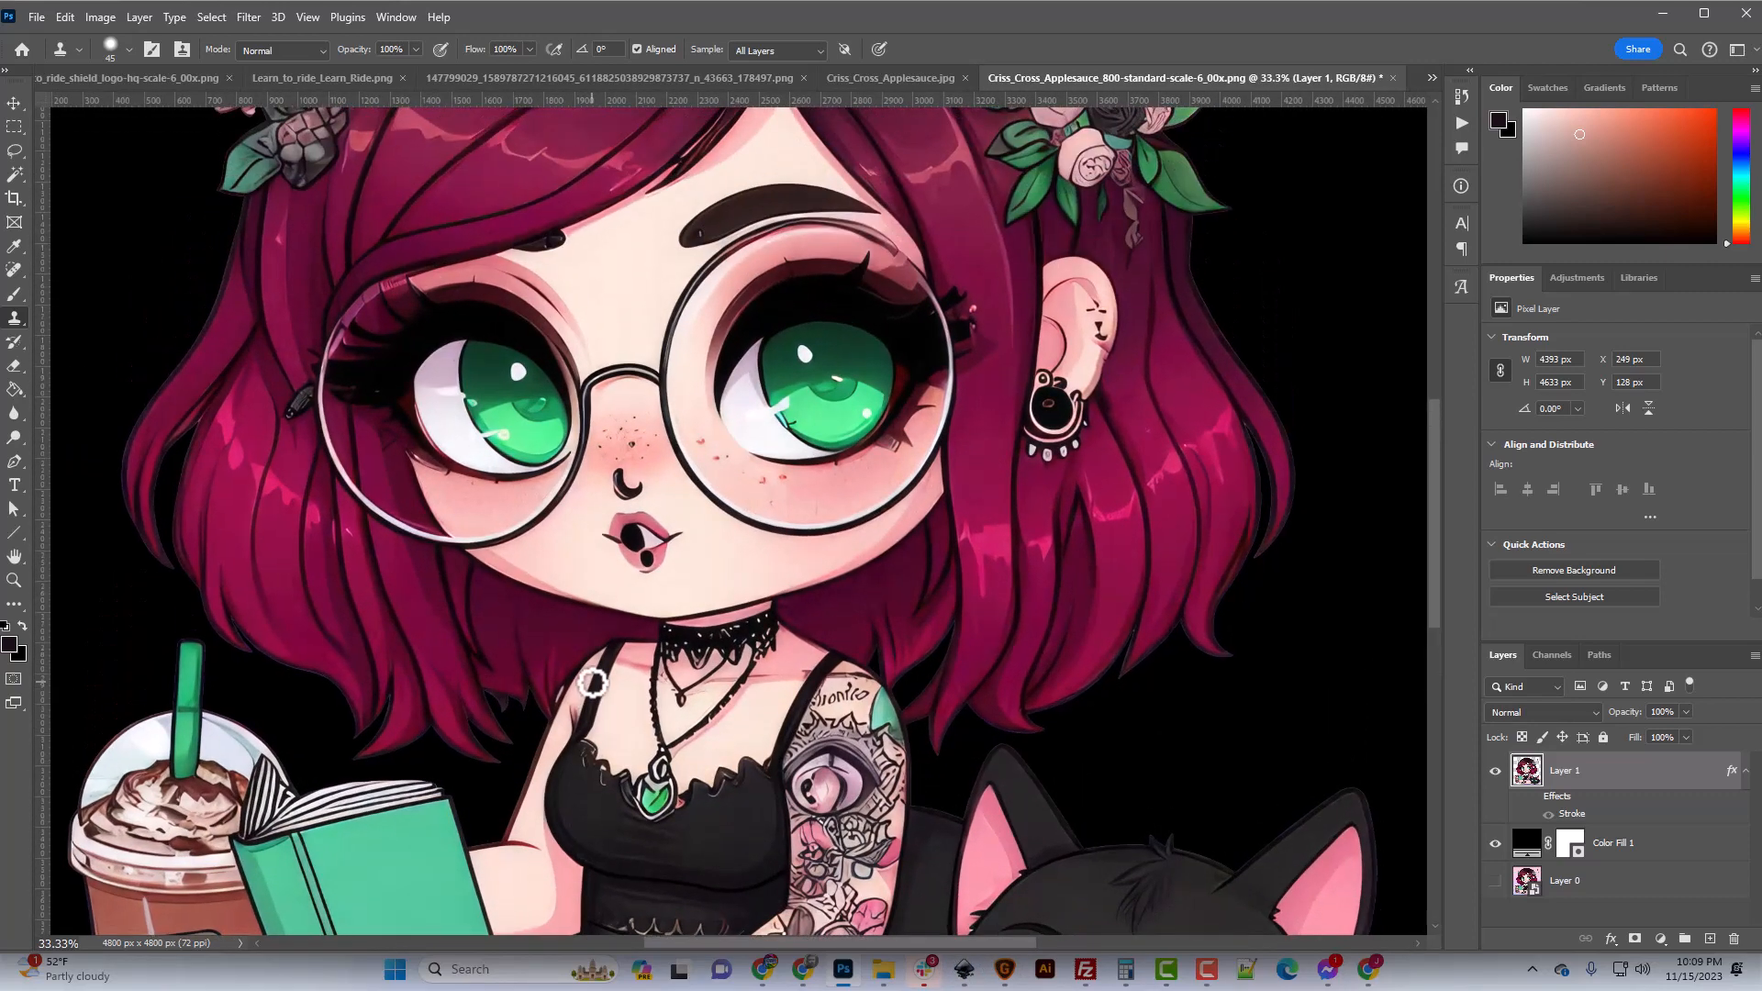
key(ctrl+plus)
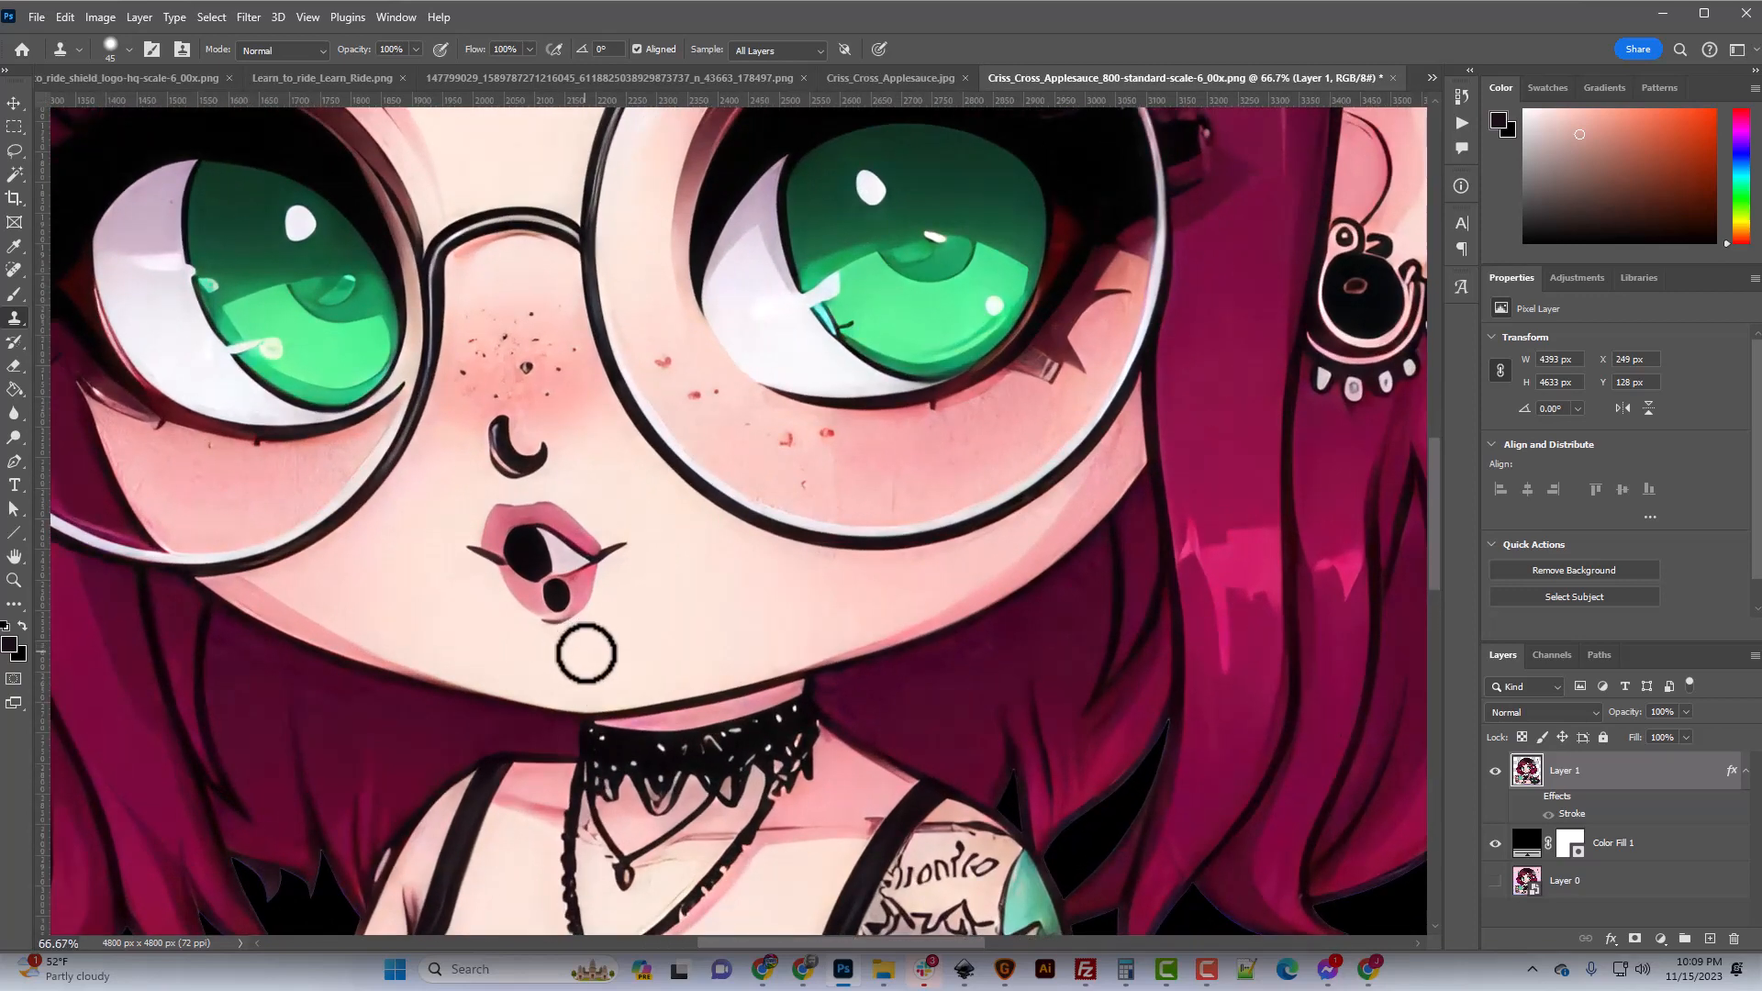
scroll(592, 683, down, 3)
key(ctrl+plus)
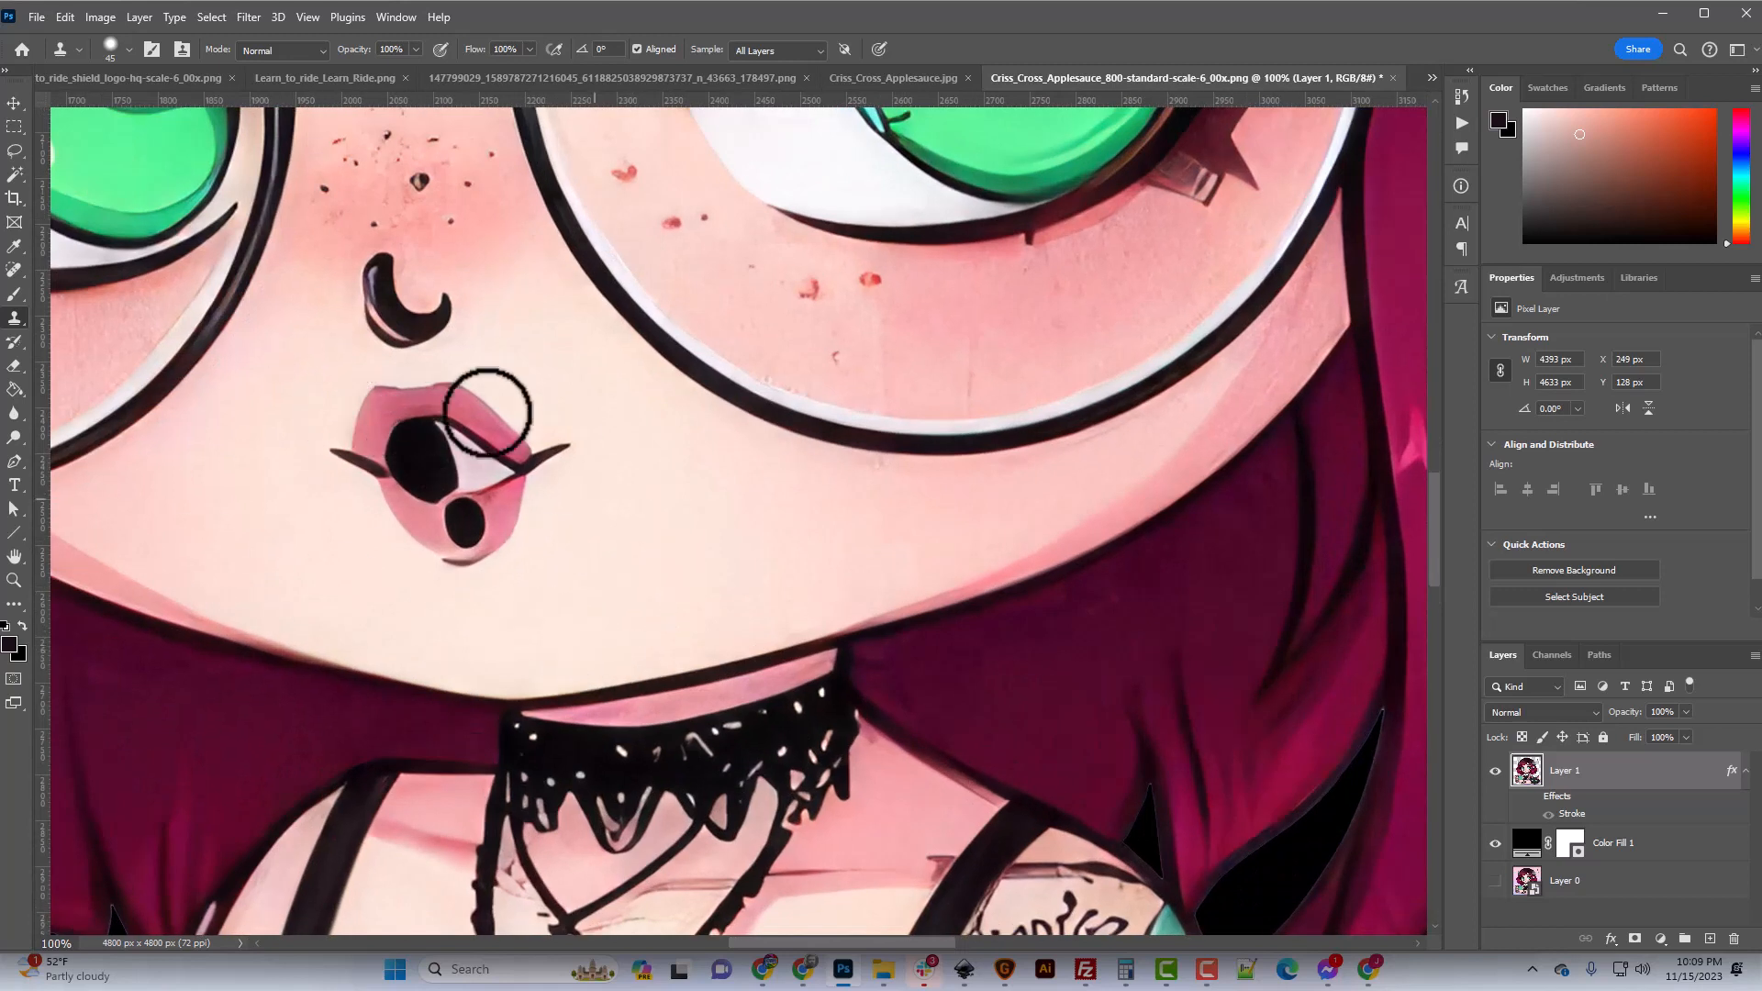
Select the small black oval on the lower lip with the Magic Wand and expand the selection by 2 pixels.
key(w)
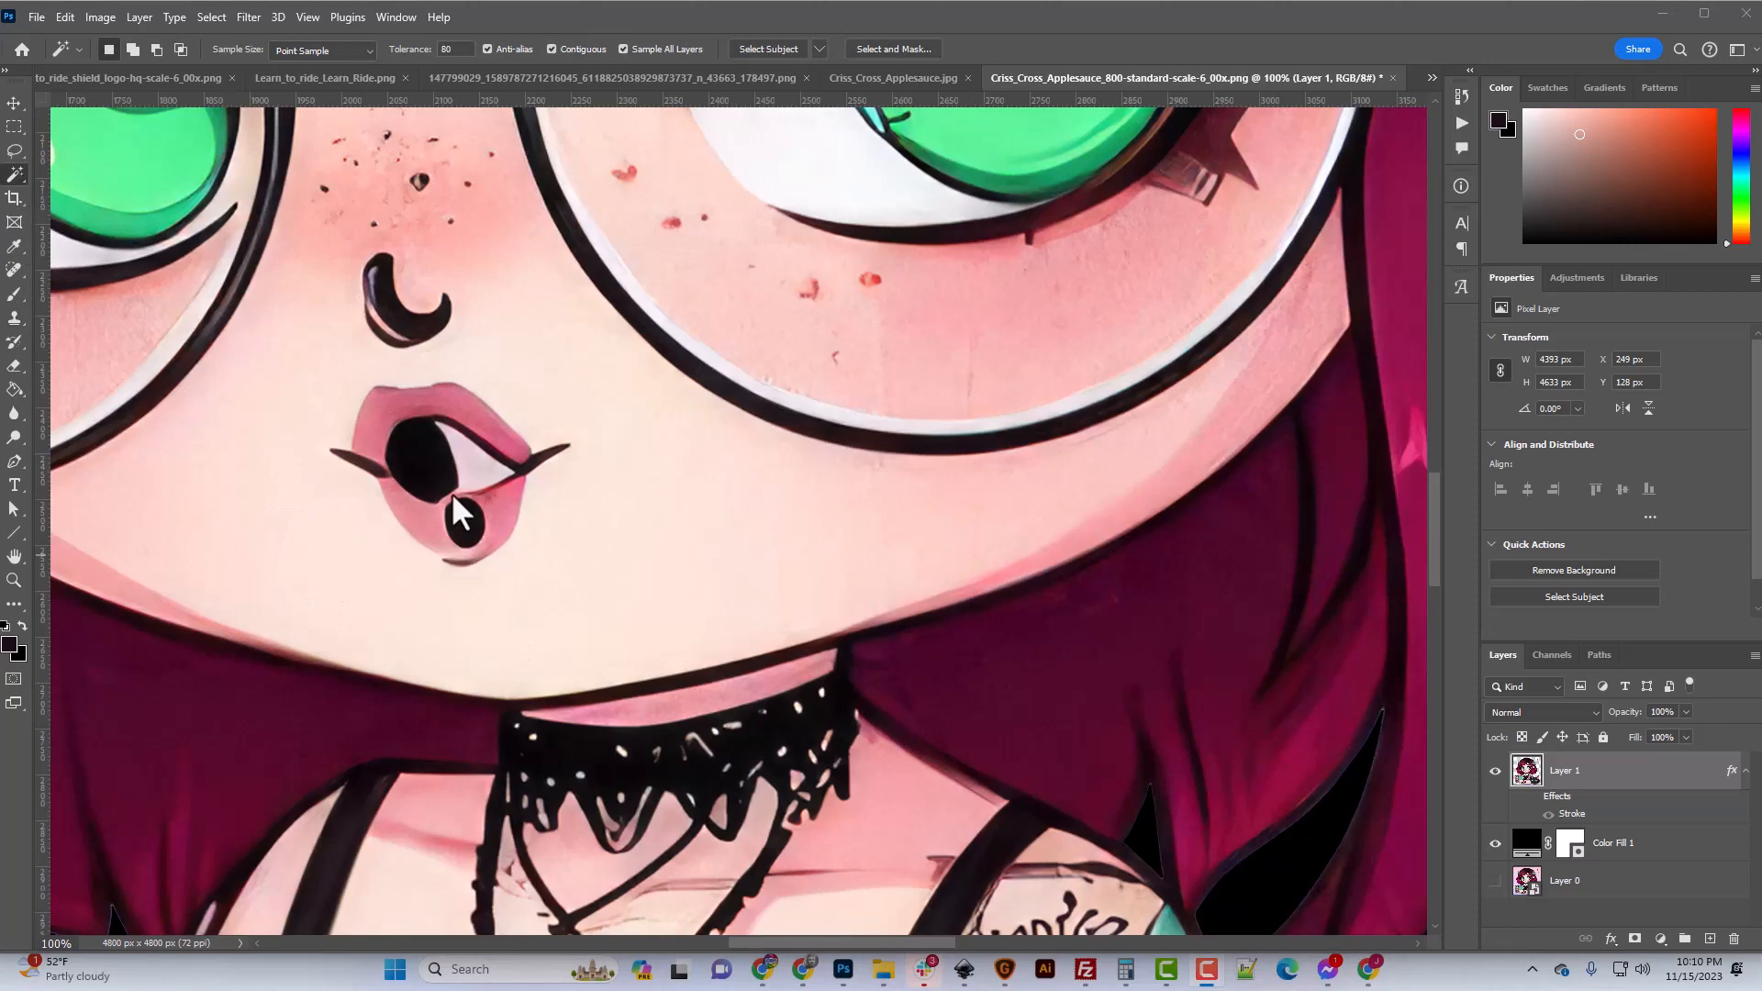
click(464, 525)
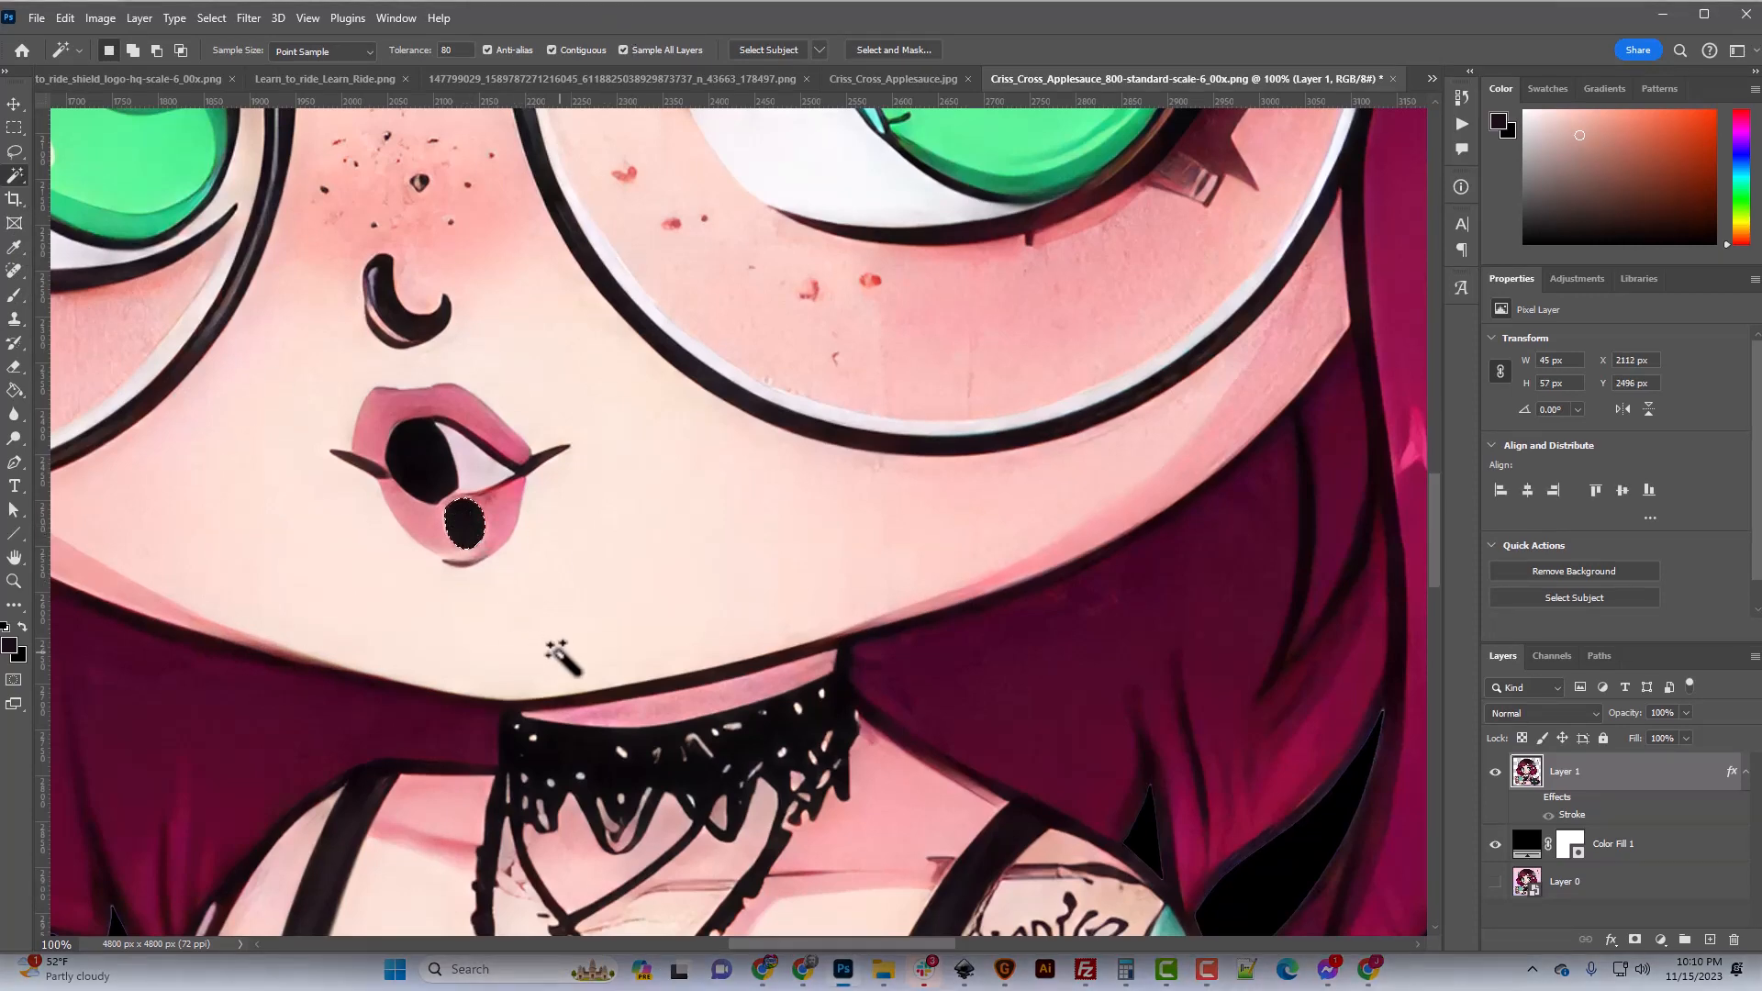
key(ctrl+plus)
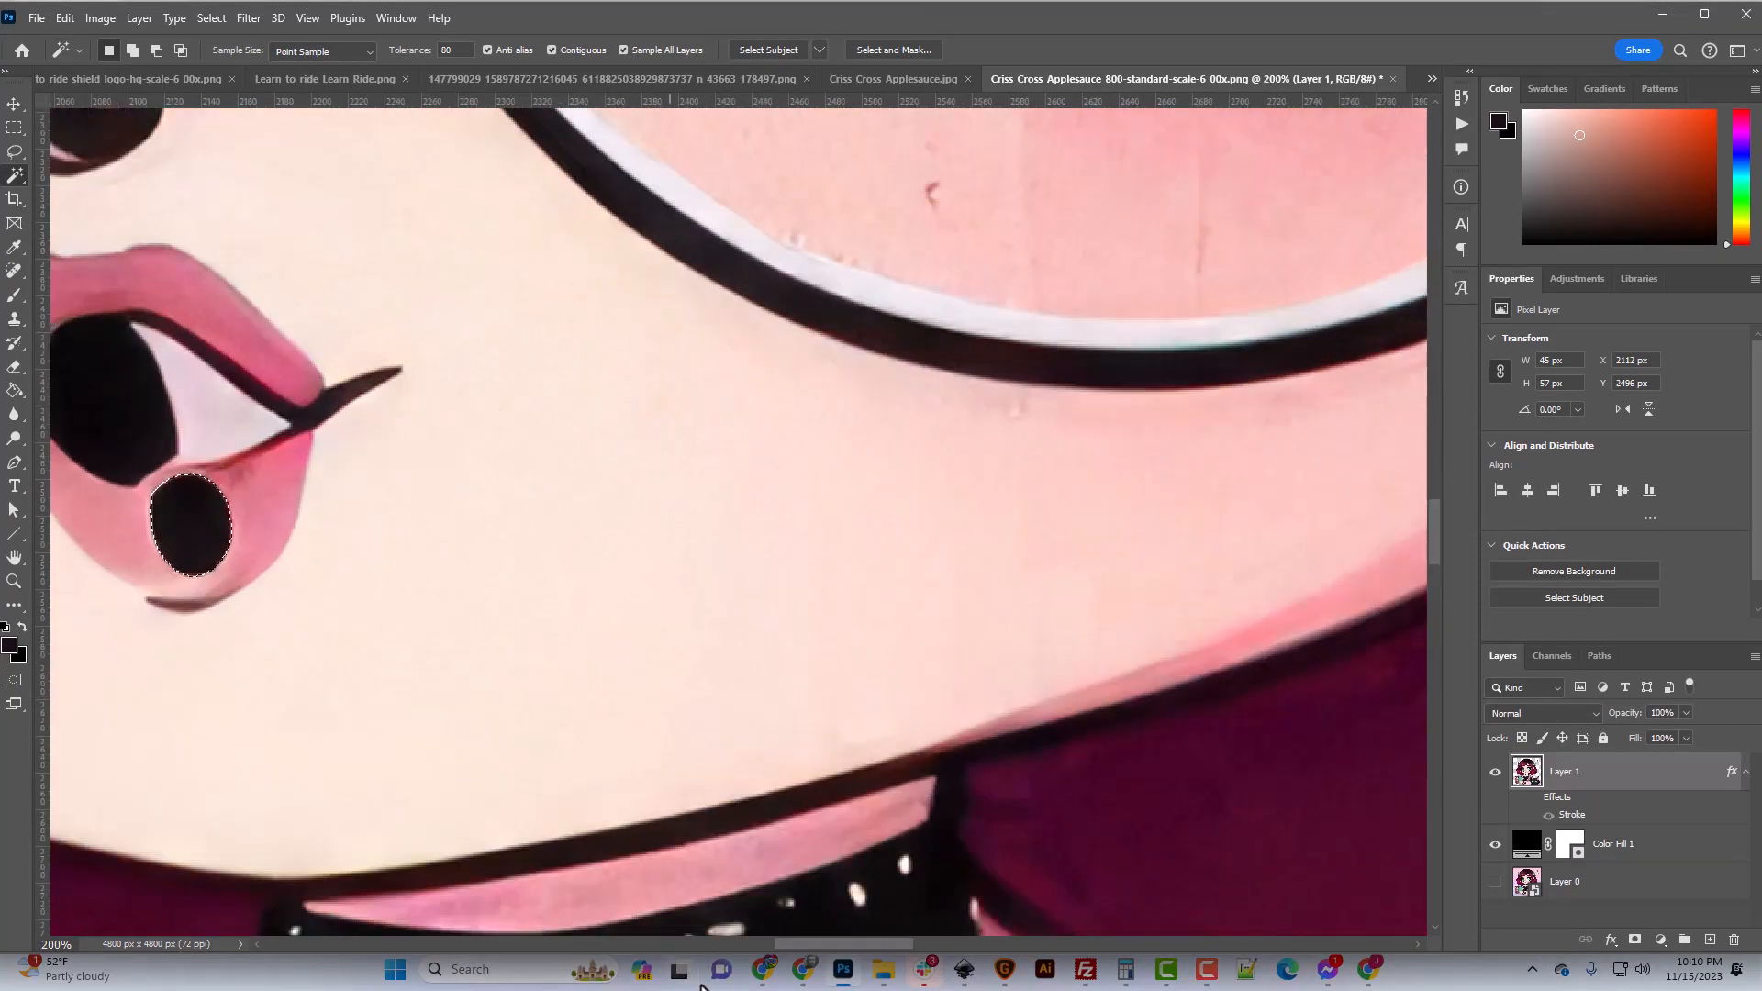
drag(811, 936, 782, 941)
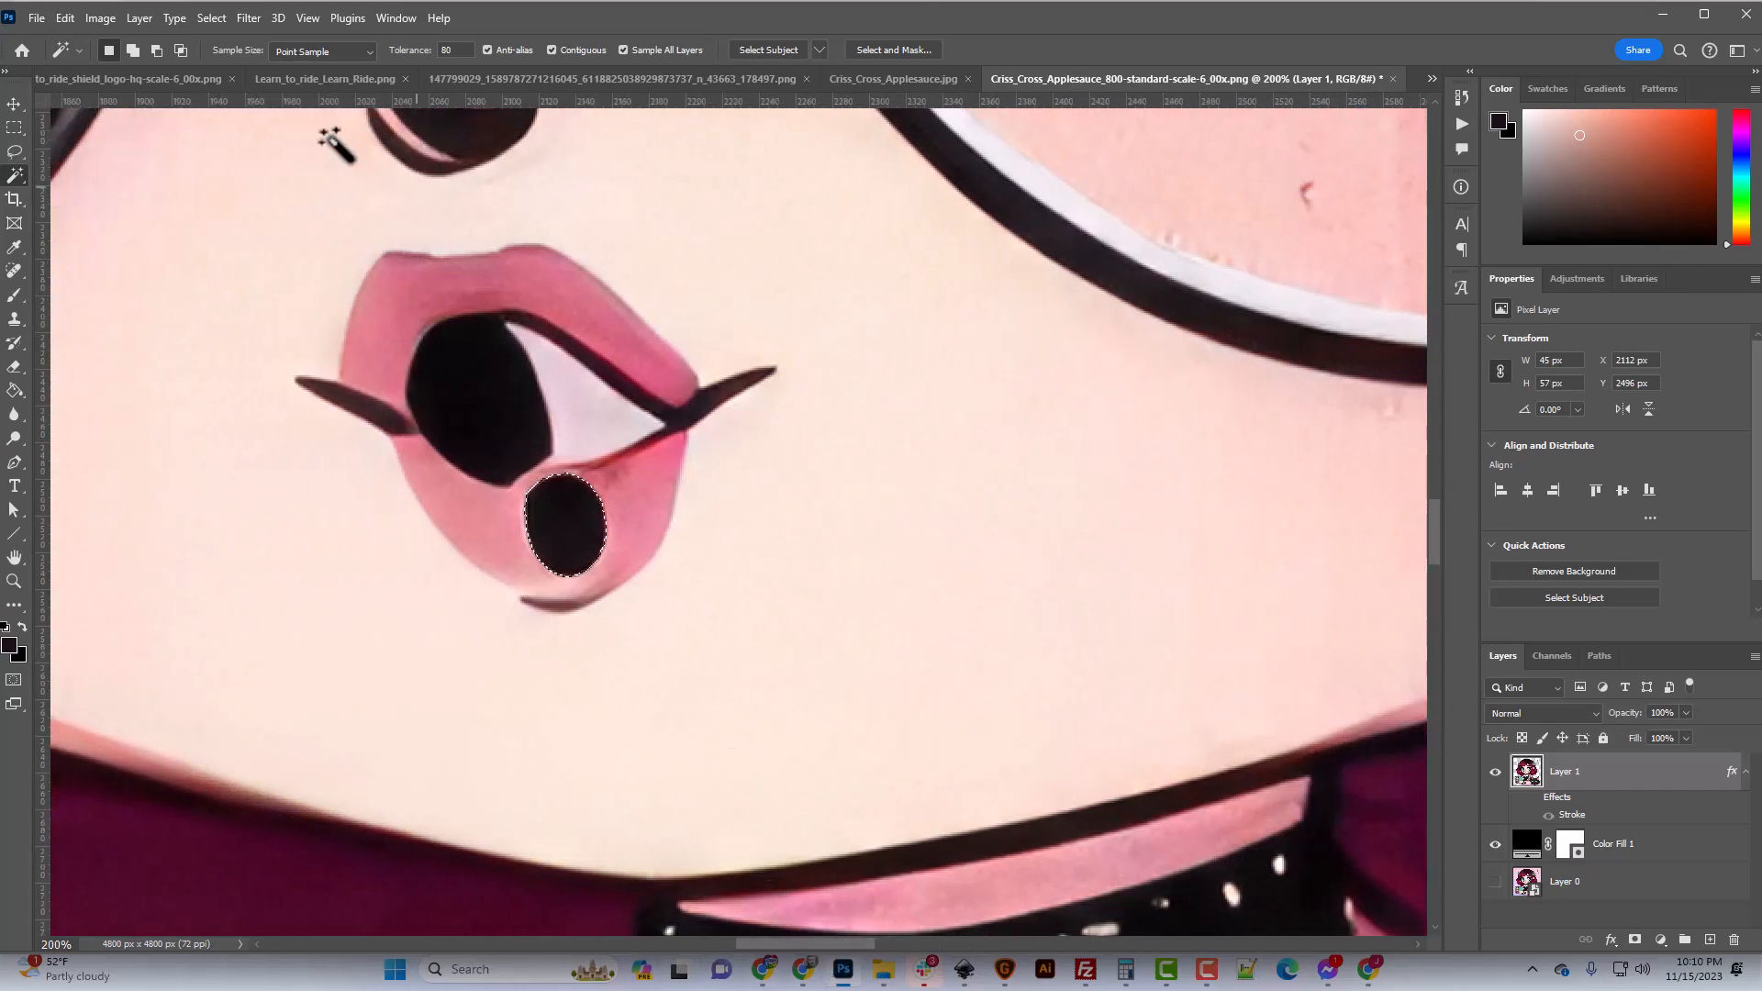
click(213, 17)
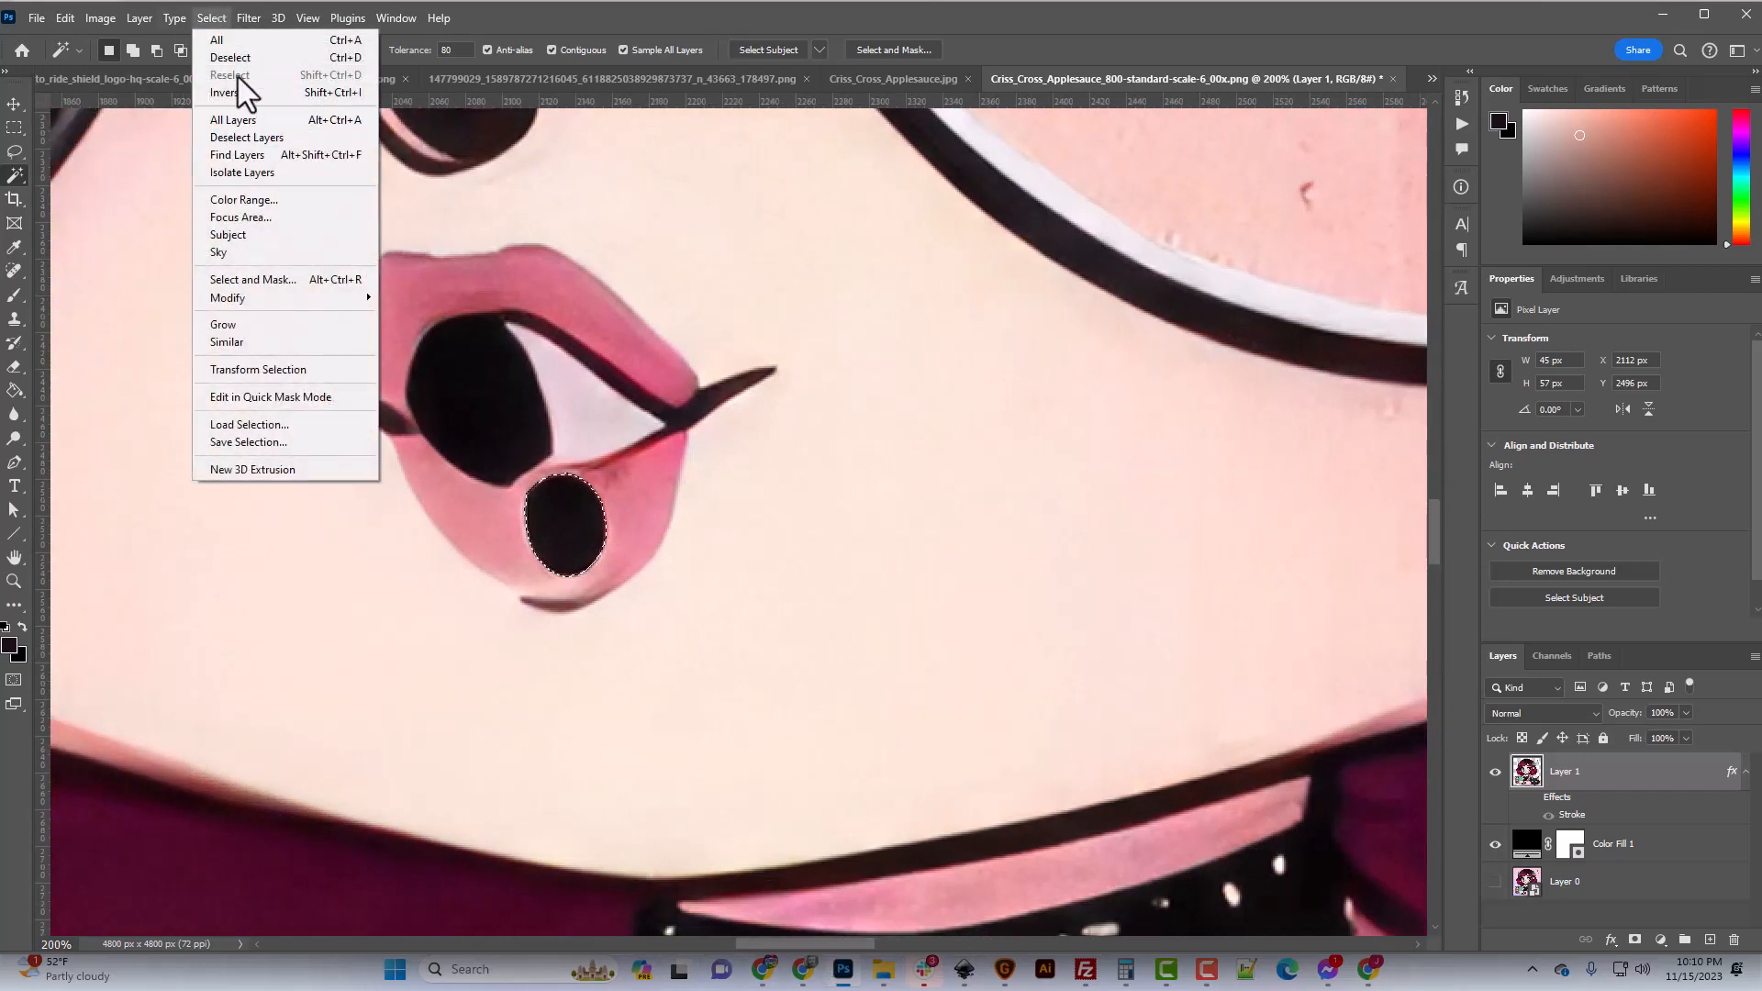
mouse_move(267, 297)
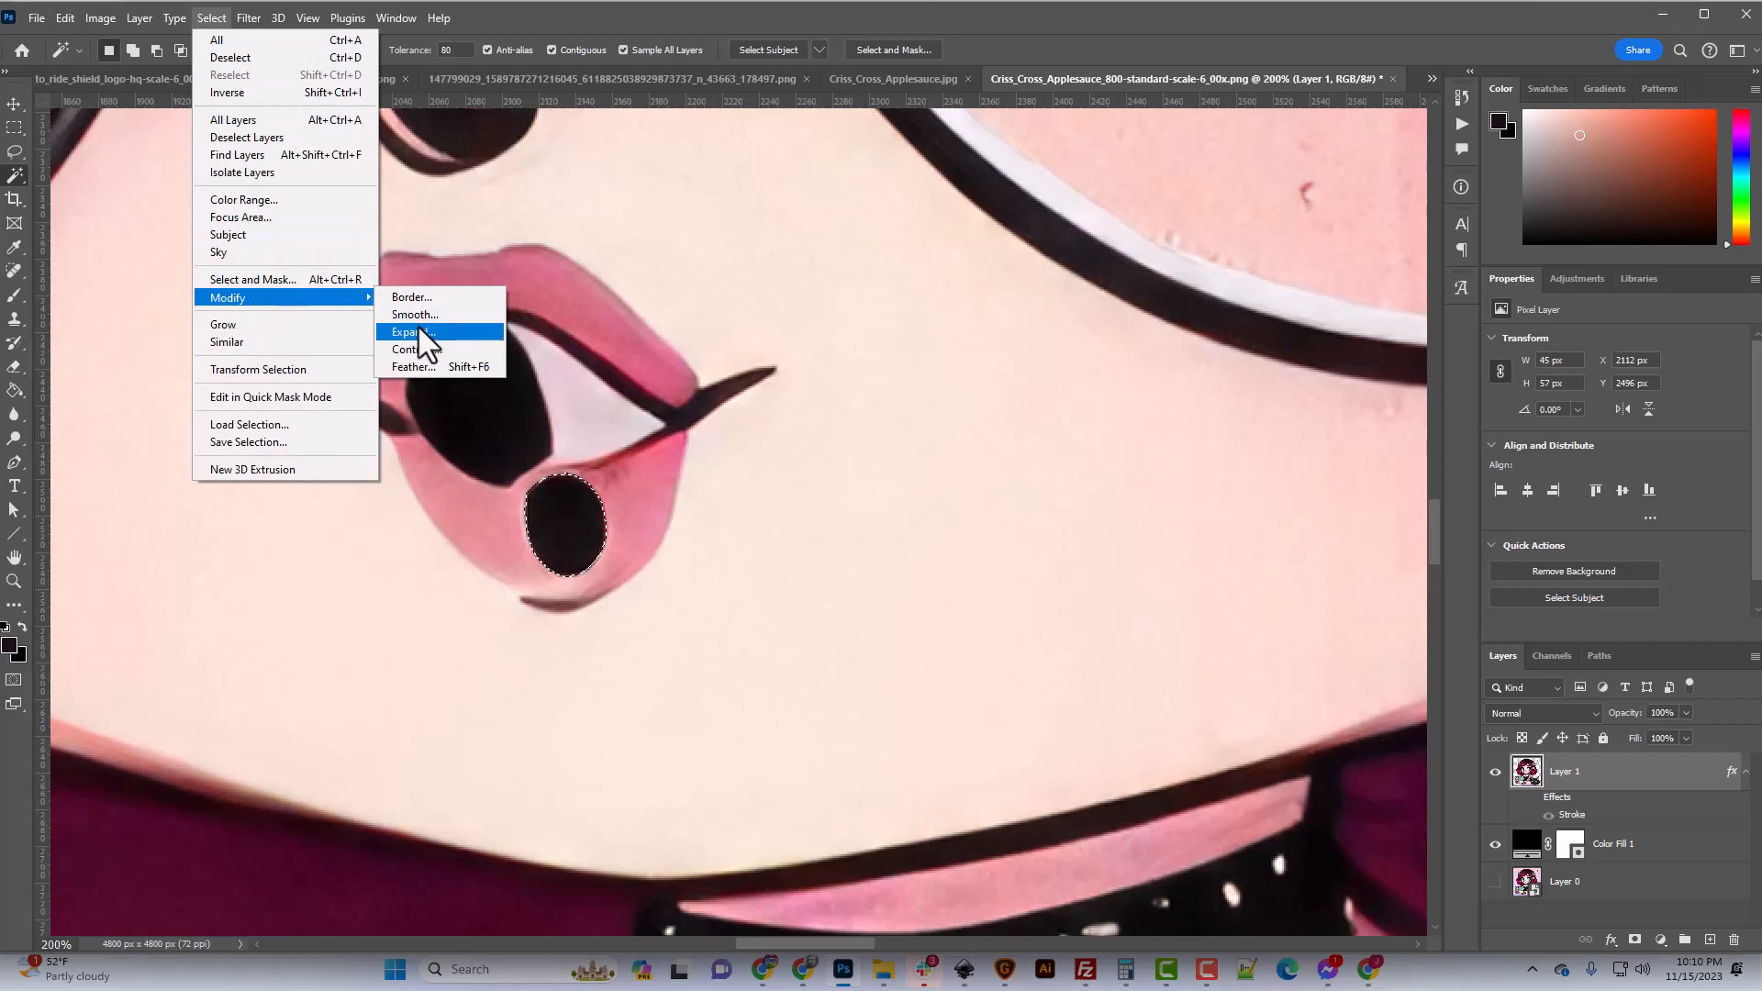
click(418, 331)
text(2)
key(Return)
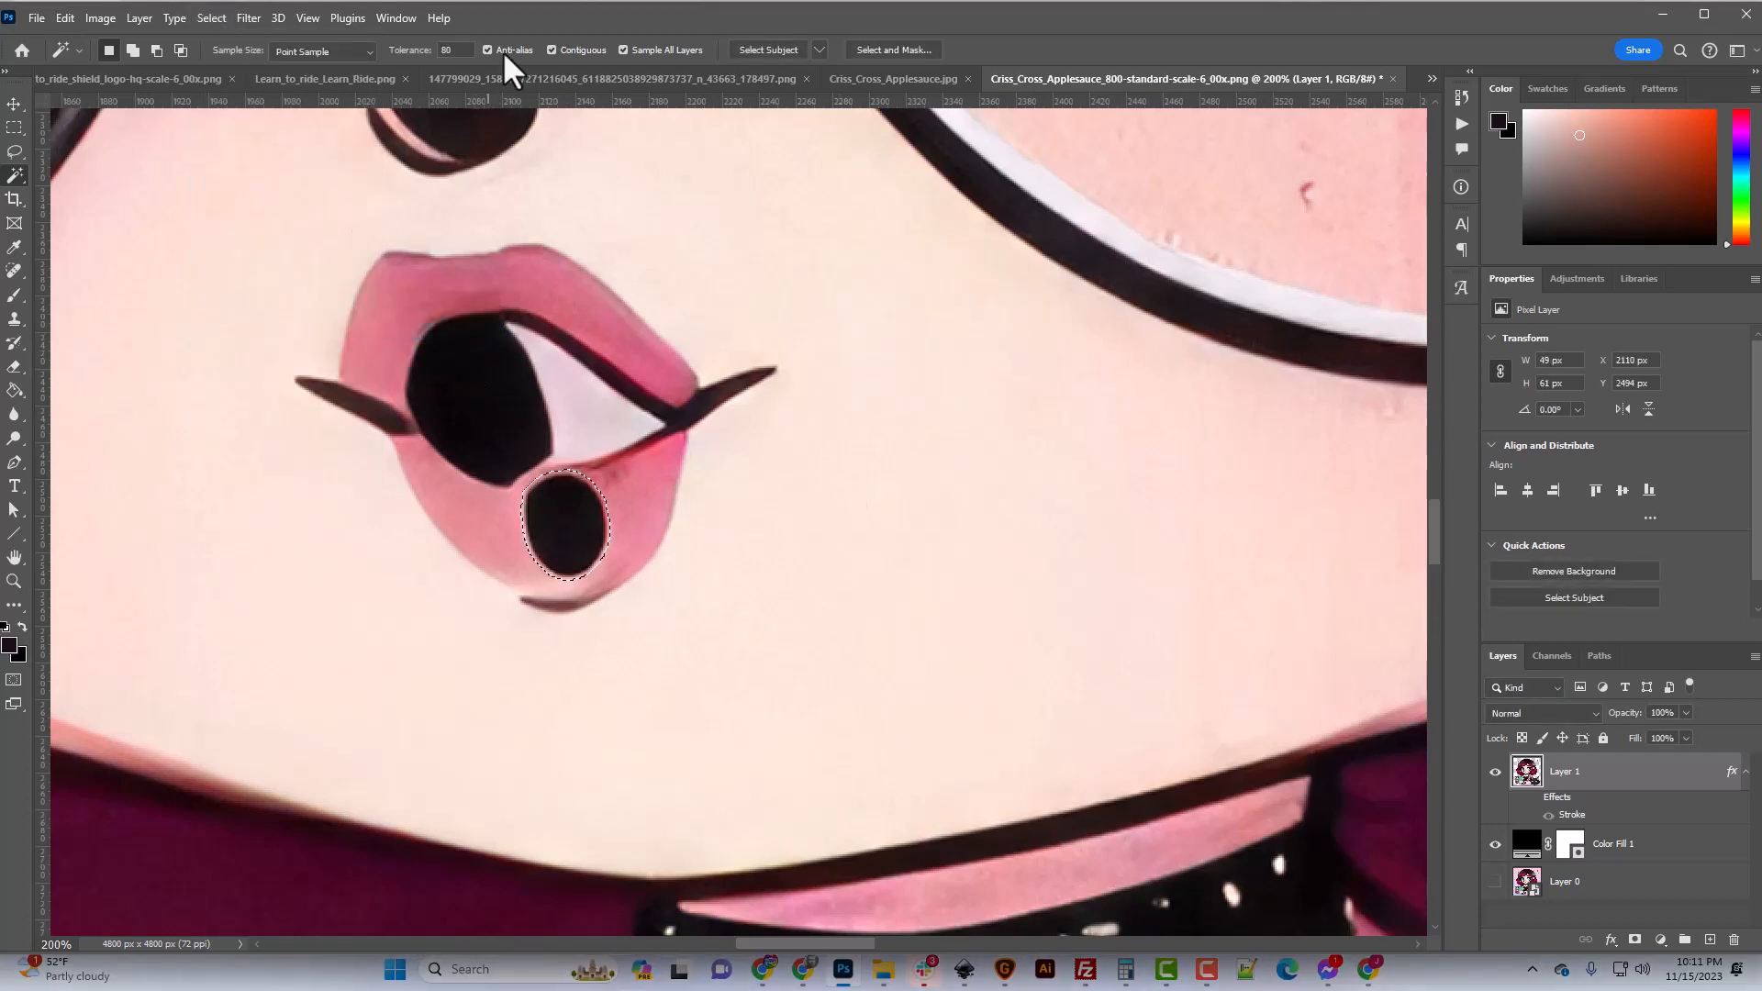
Show the Contextual Task Bar and run Generative Fill on the selected oval with the prompt "Remove black and fill in lip".
click(400, 18)
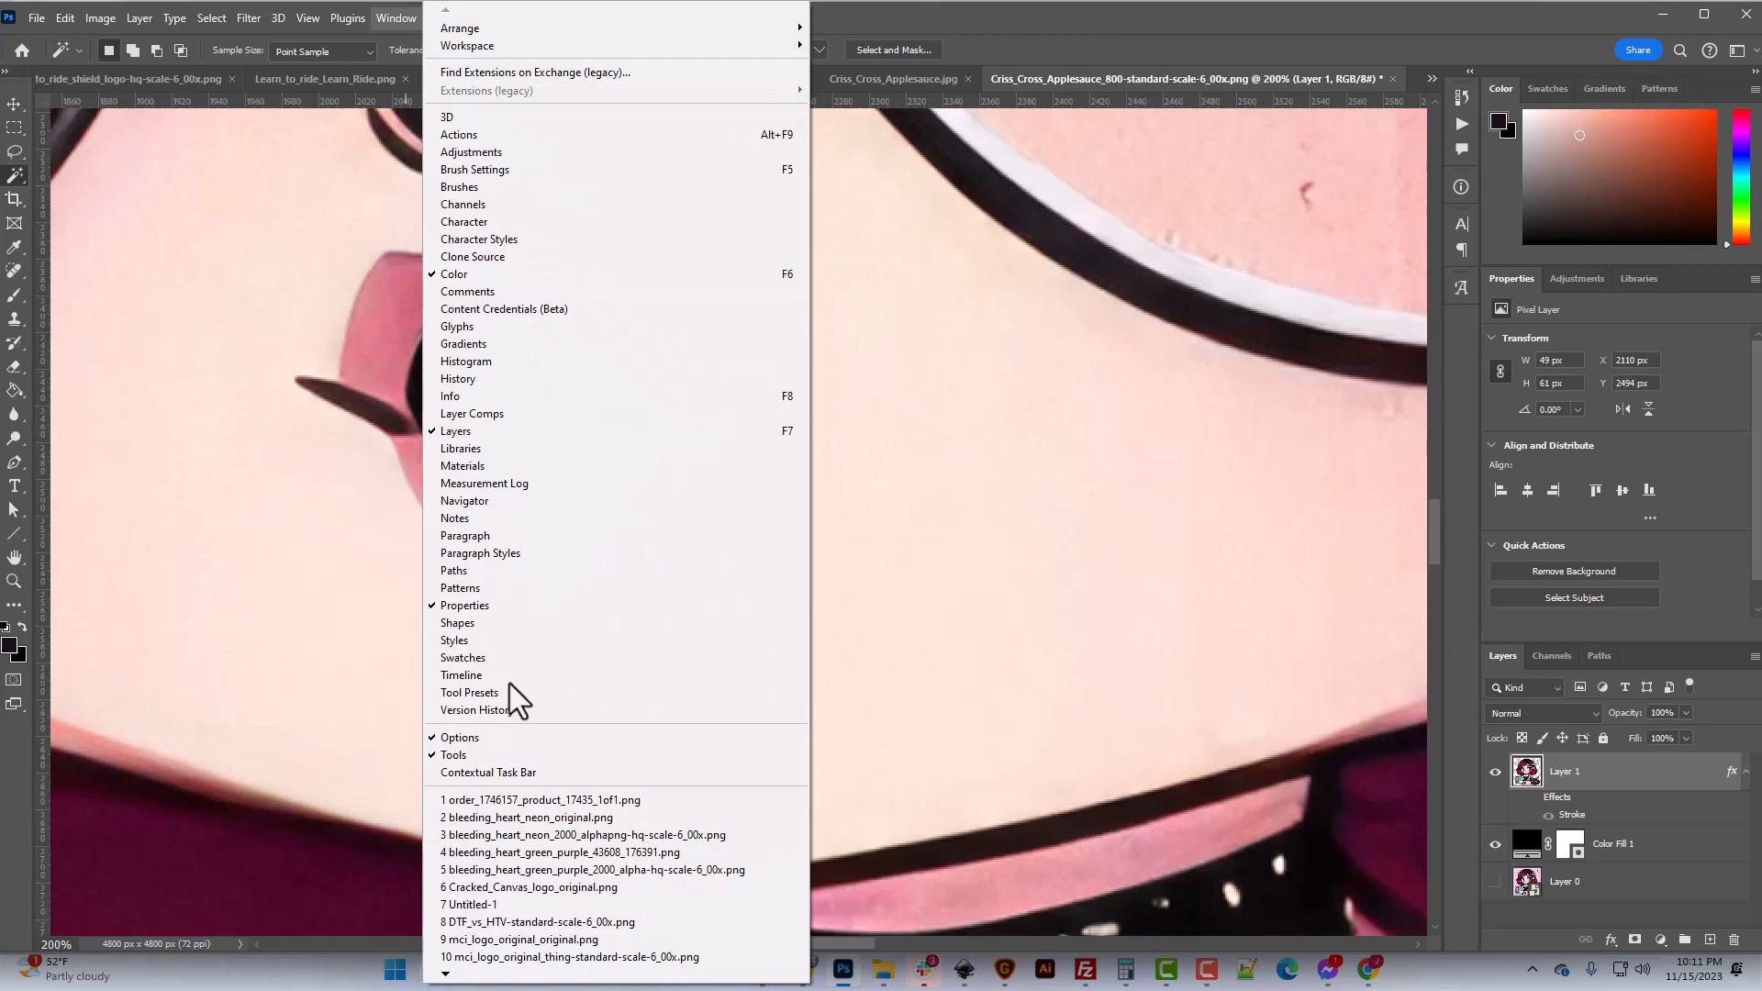
click(503, 771)
click(457, 608)
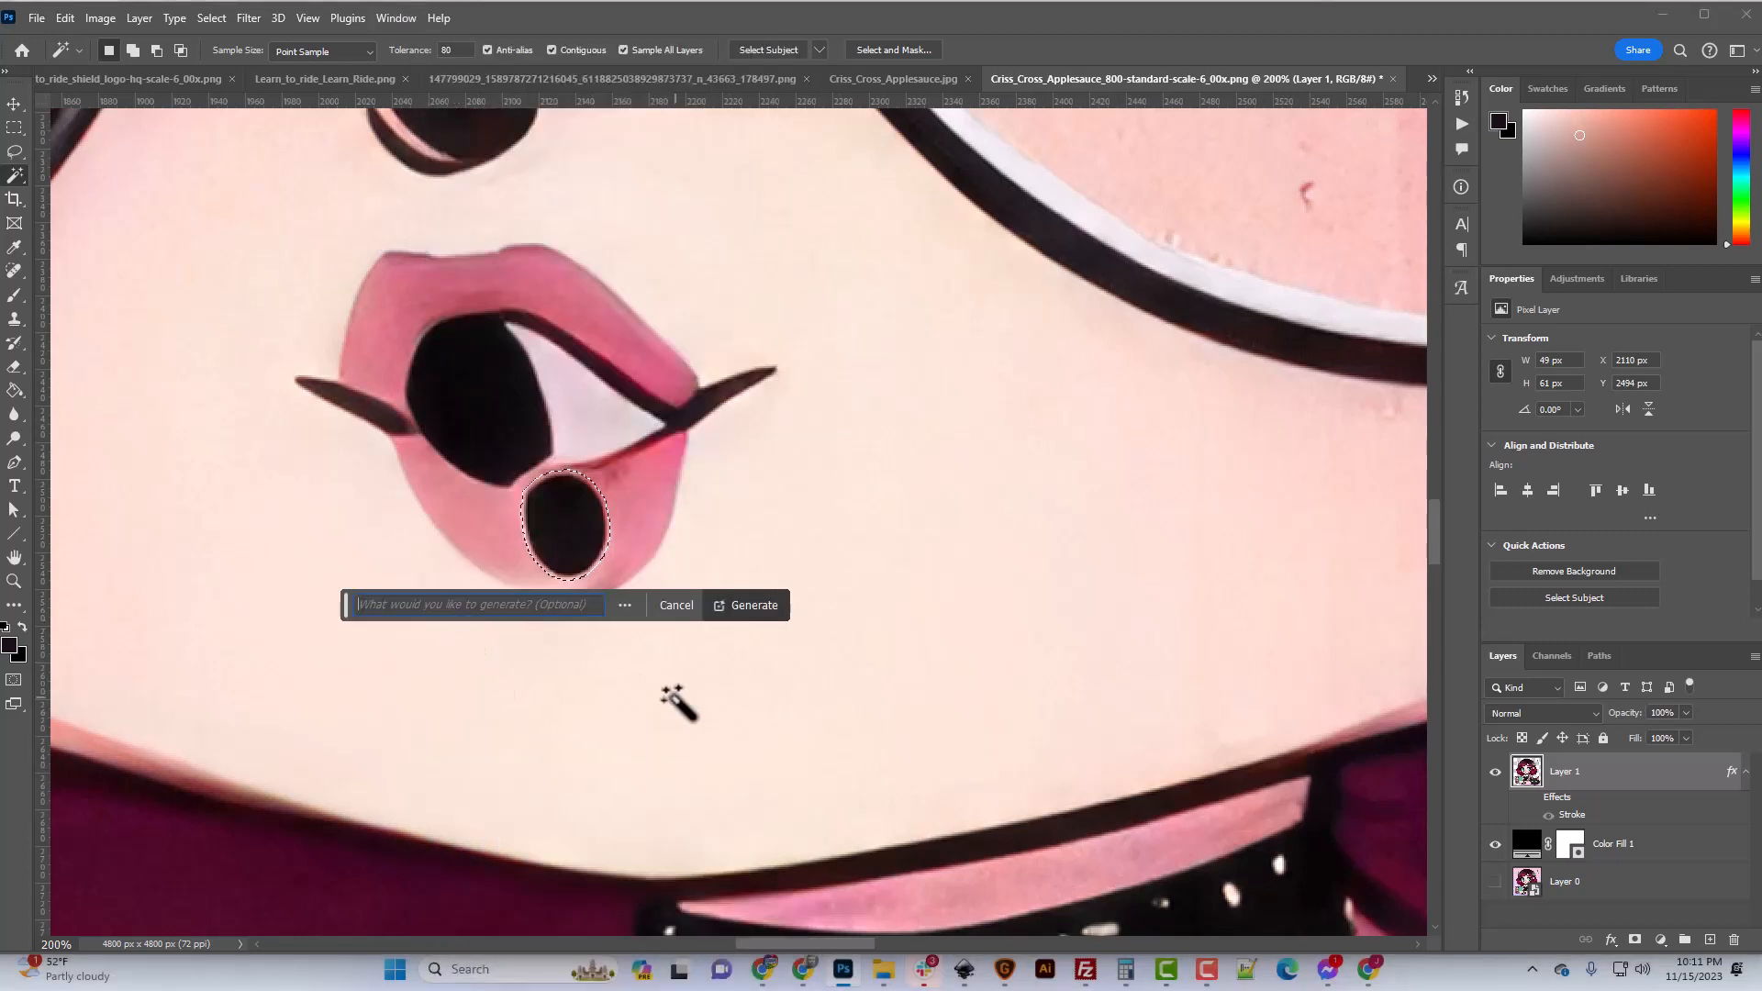
text(Remove black and fill in lip)
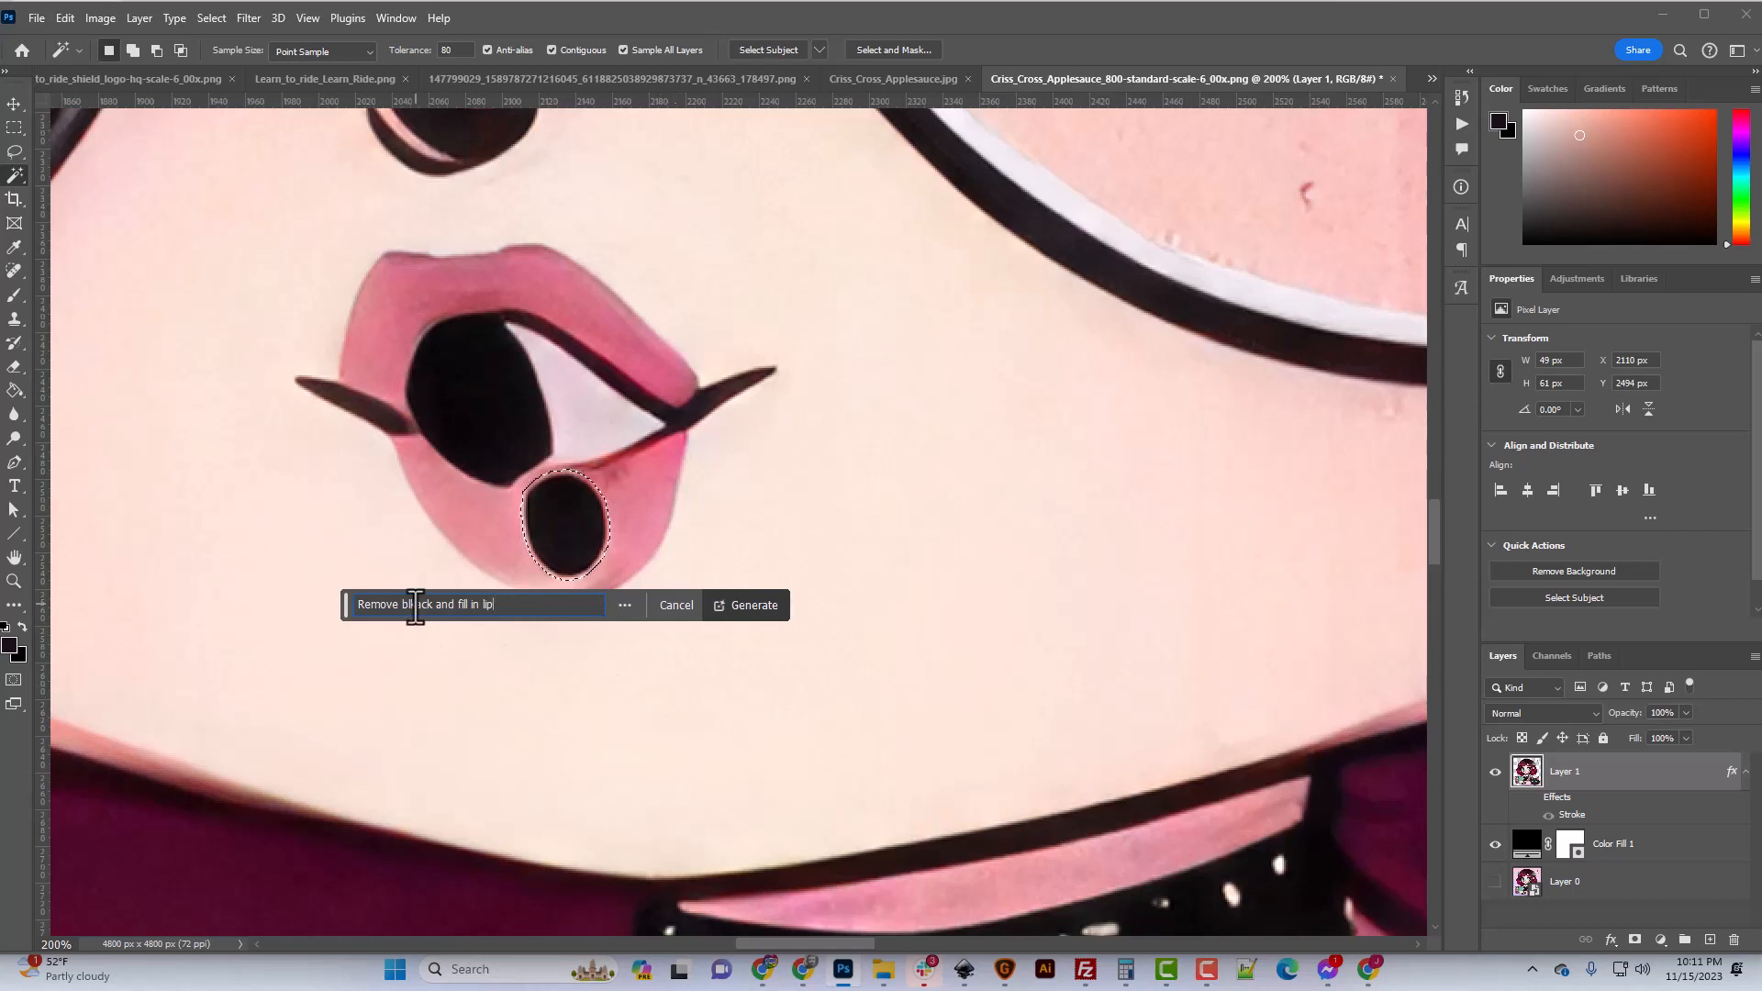
click(745, 608)
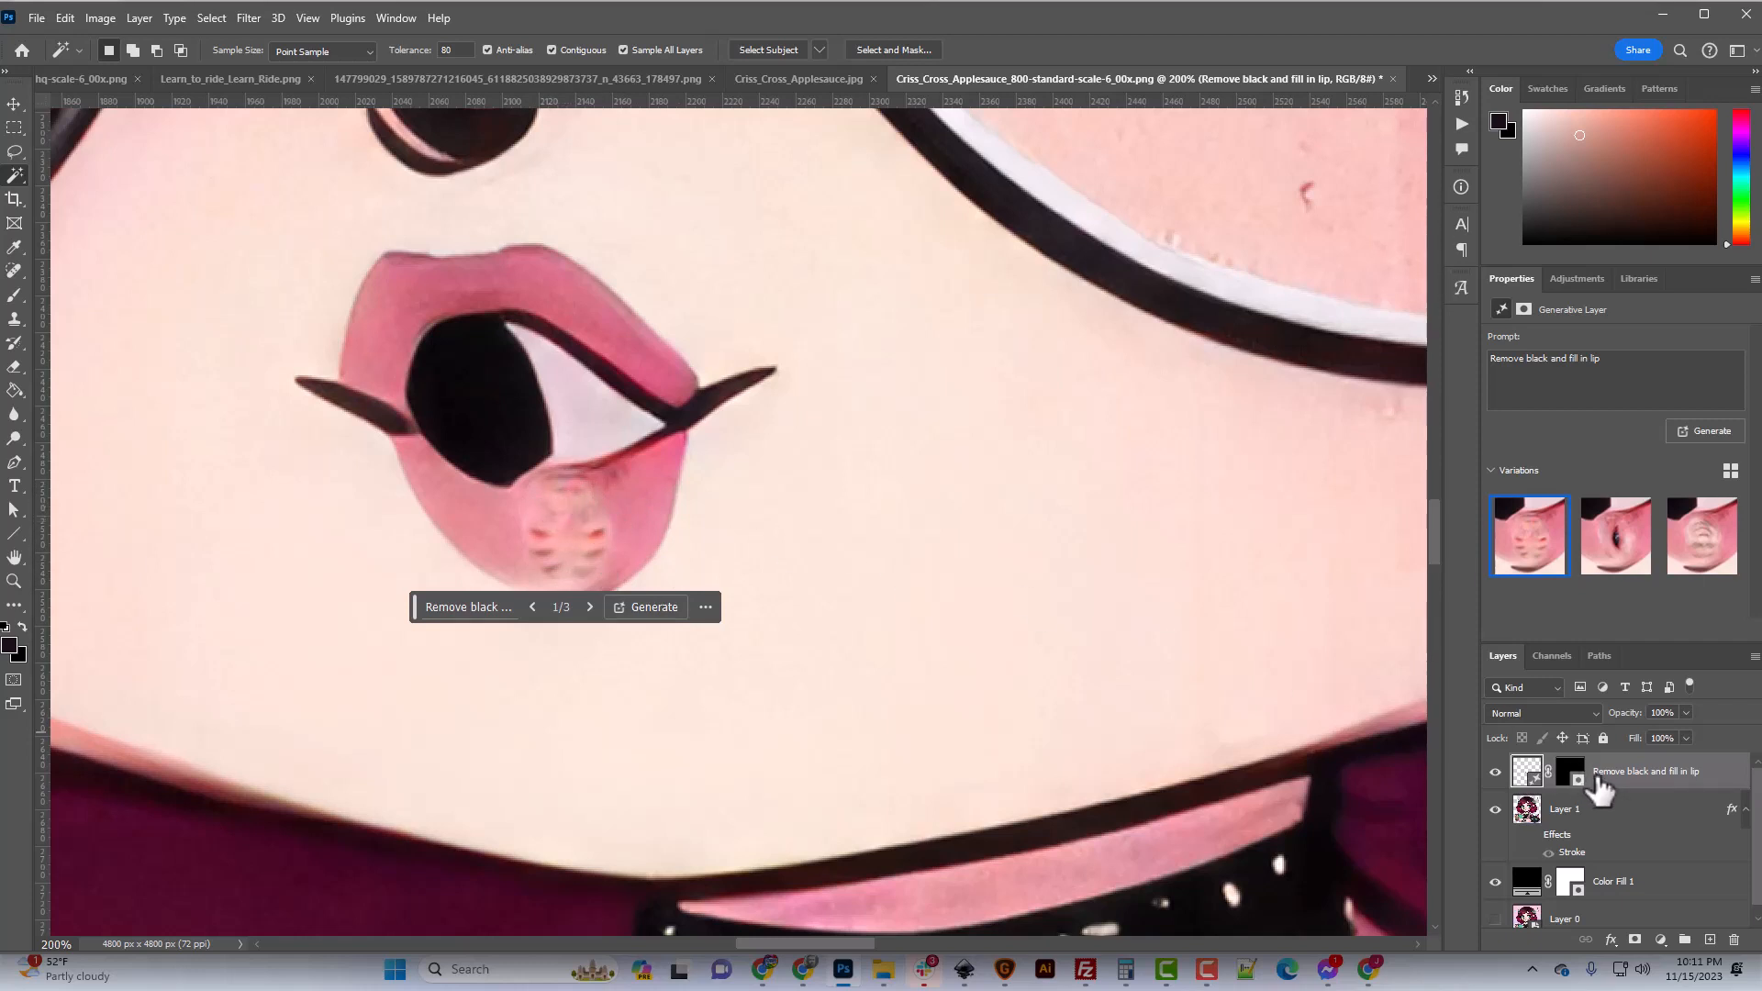
Merge the generated fill into Layer 1 and smooth its patchy texture on the lower lip with the Clone Stamp.
key(Delete)
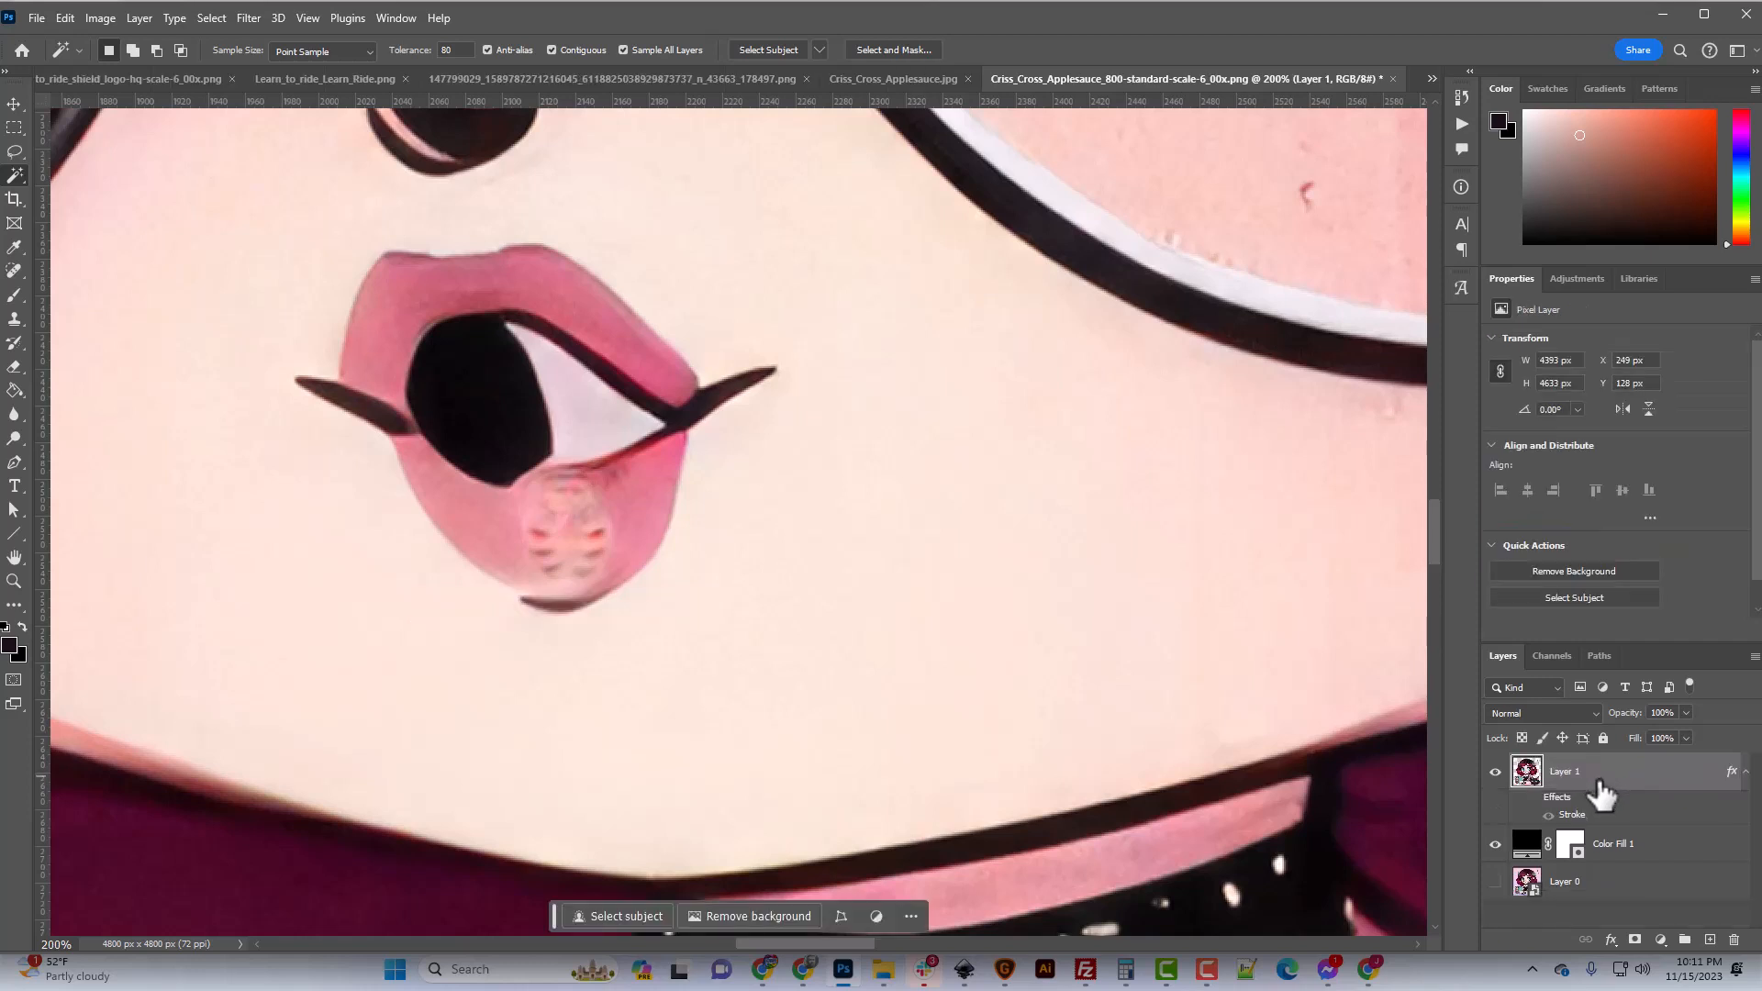
click(14, 318)
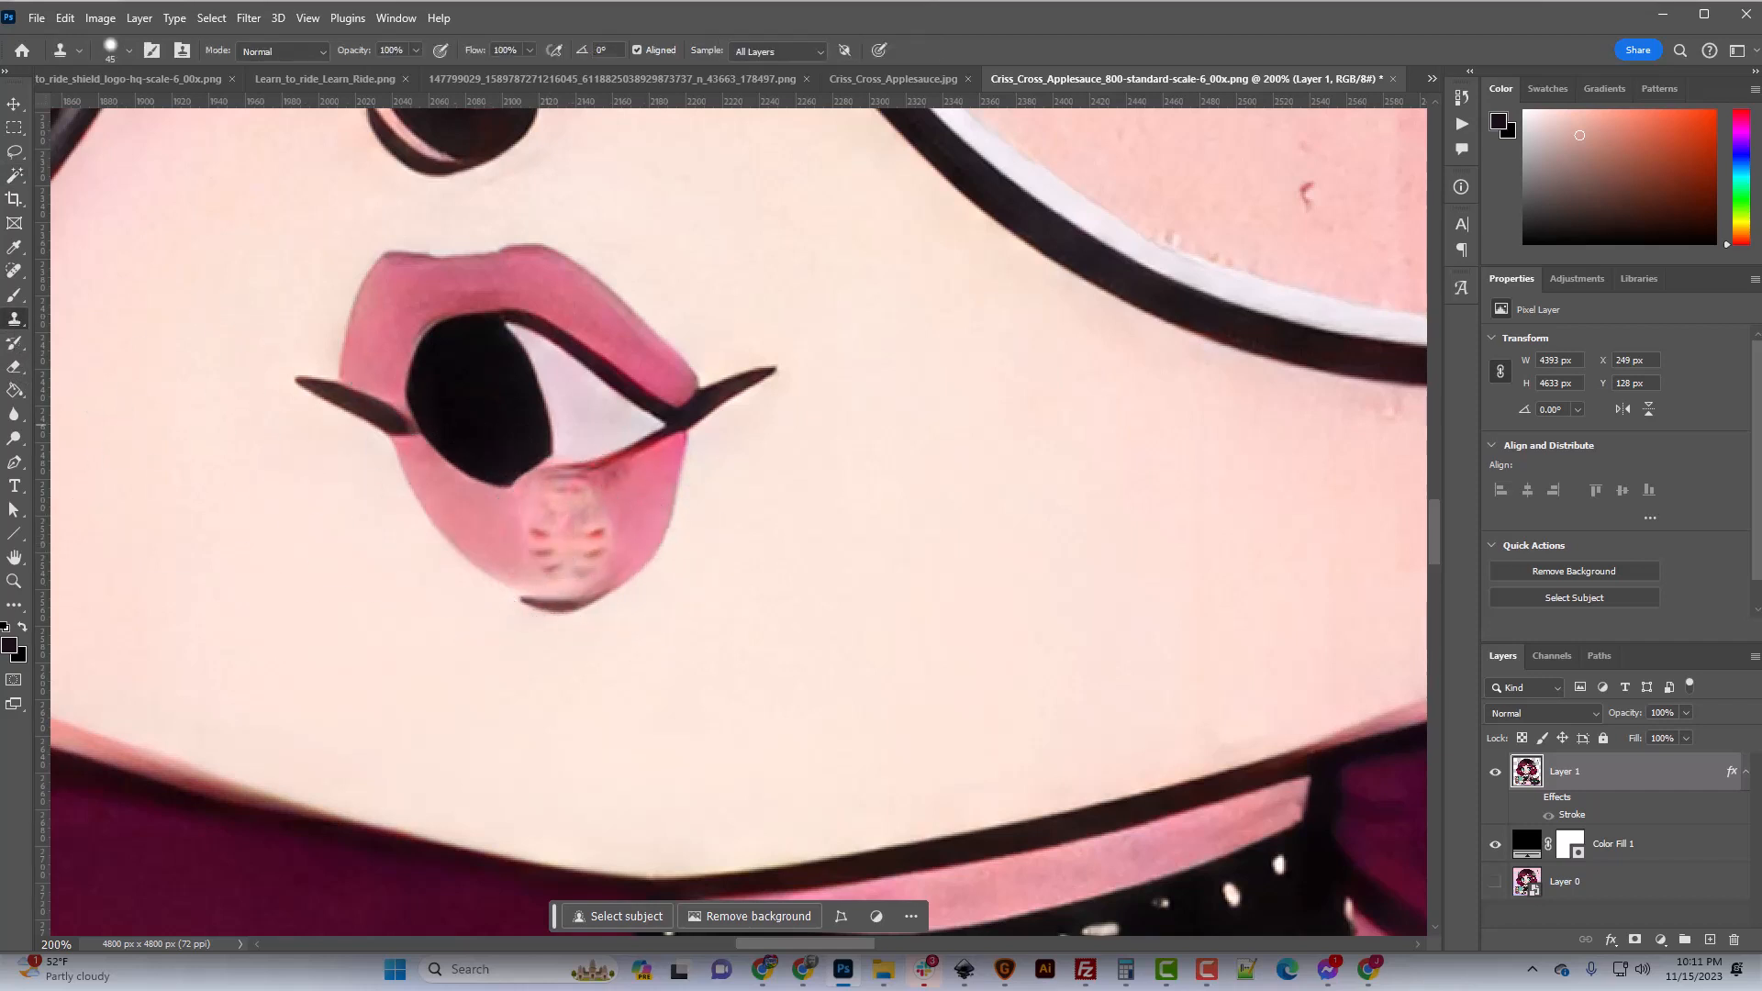
key(l)
scroll(865, 661, up, 10)
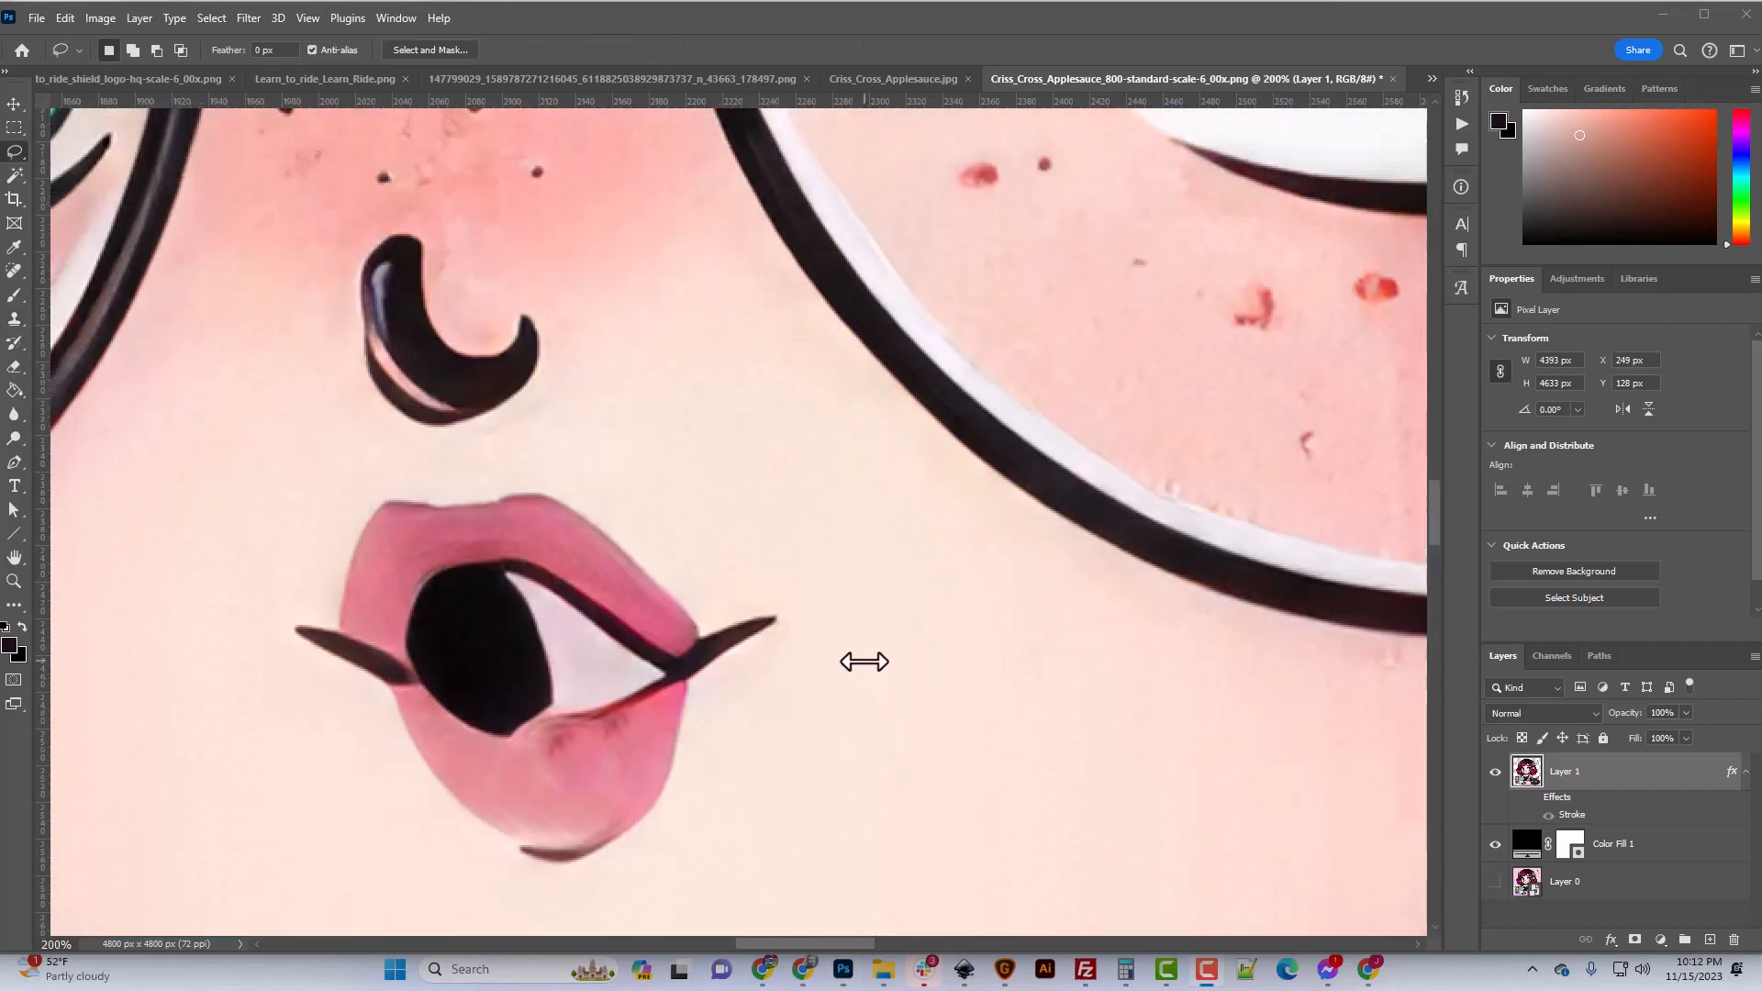
scroll(791, 653, down, 4)
click(10, 154)
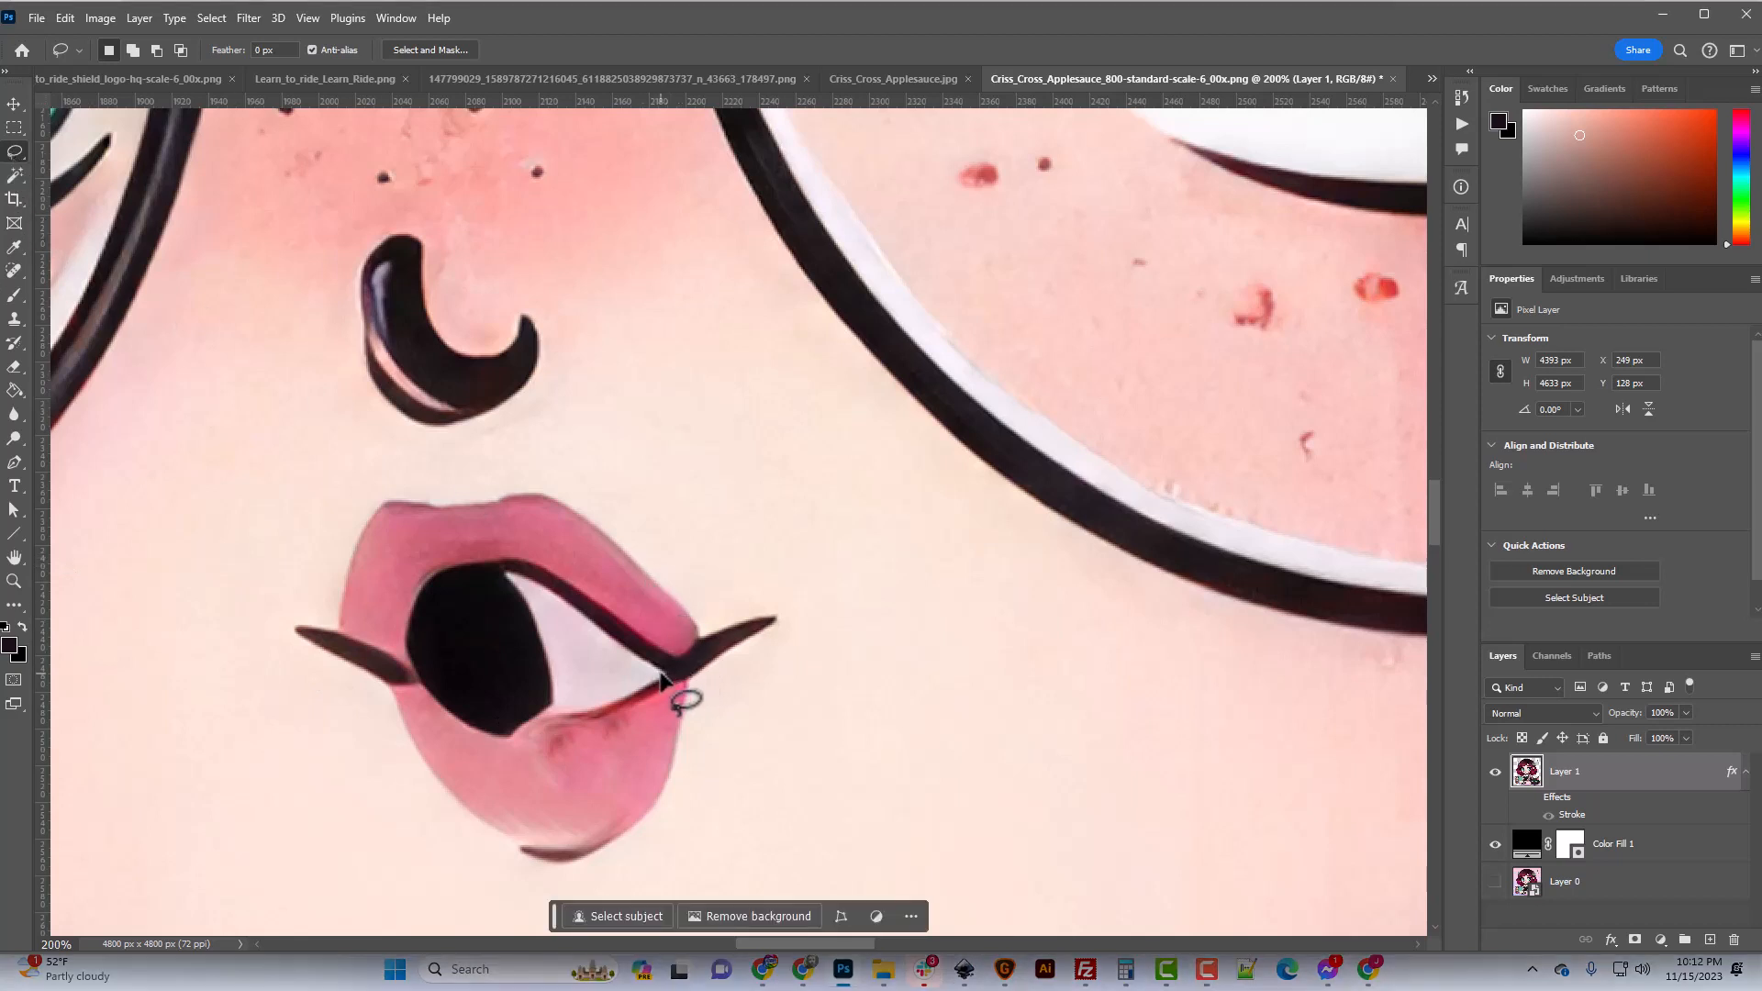
mouse_move(661, 672)
mouse_down()
mouse_move(506, 571)
mouse_move(428, 599)
mouse_move(420, 684)
mouse_up()
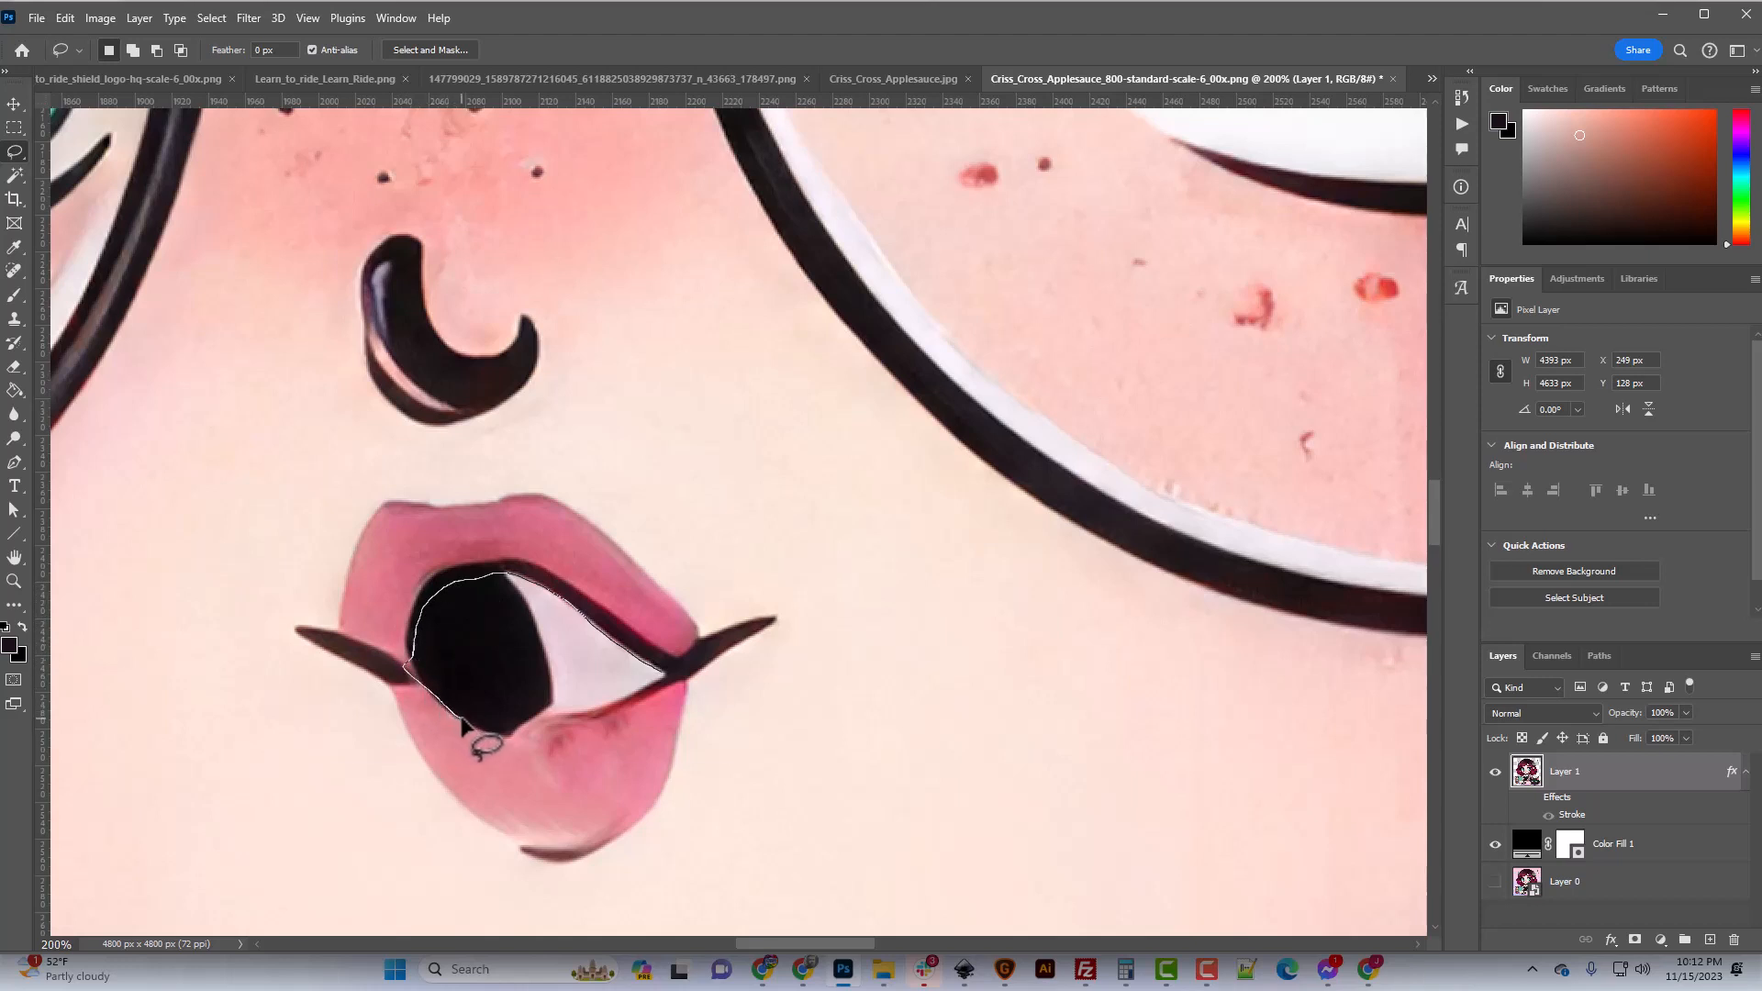
drag(463, 725, 465, 718)
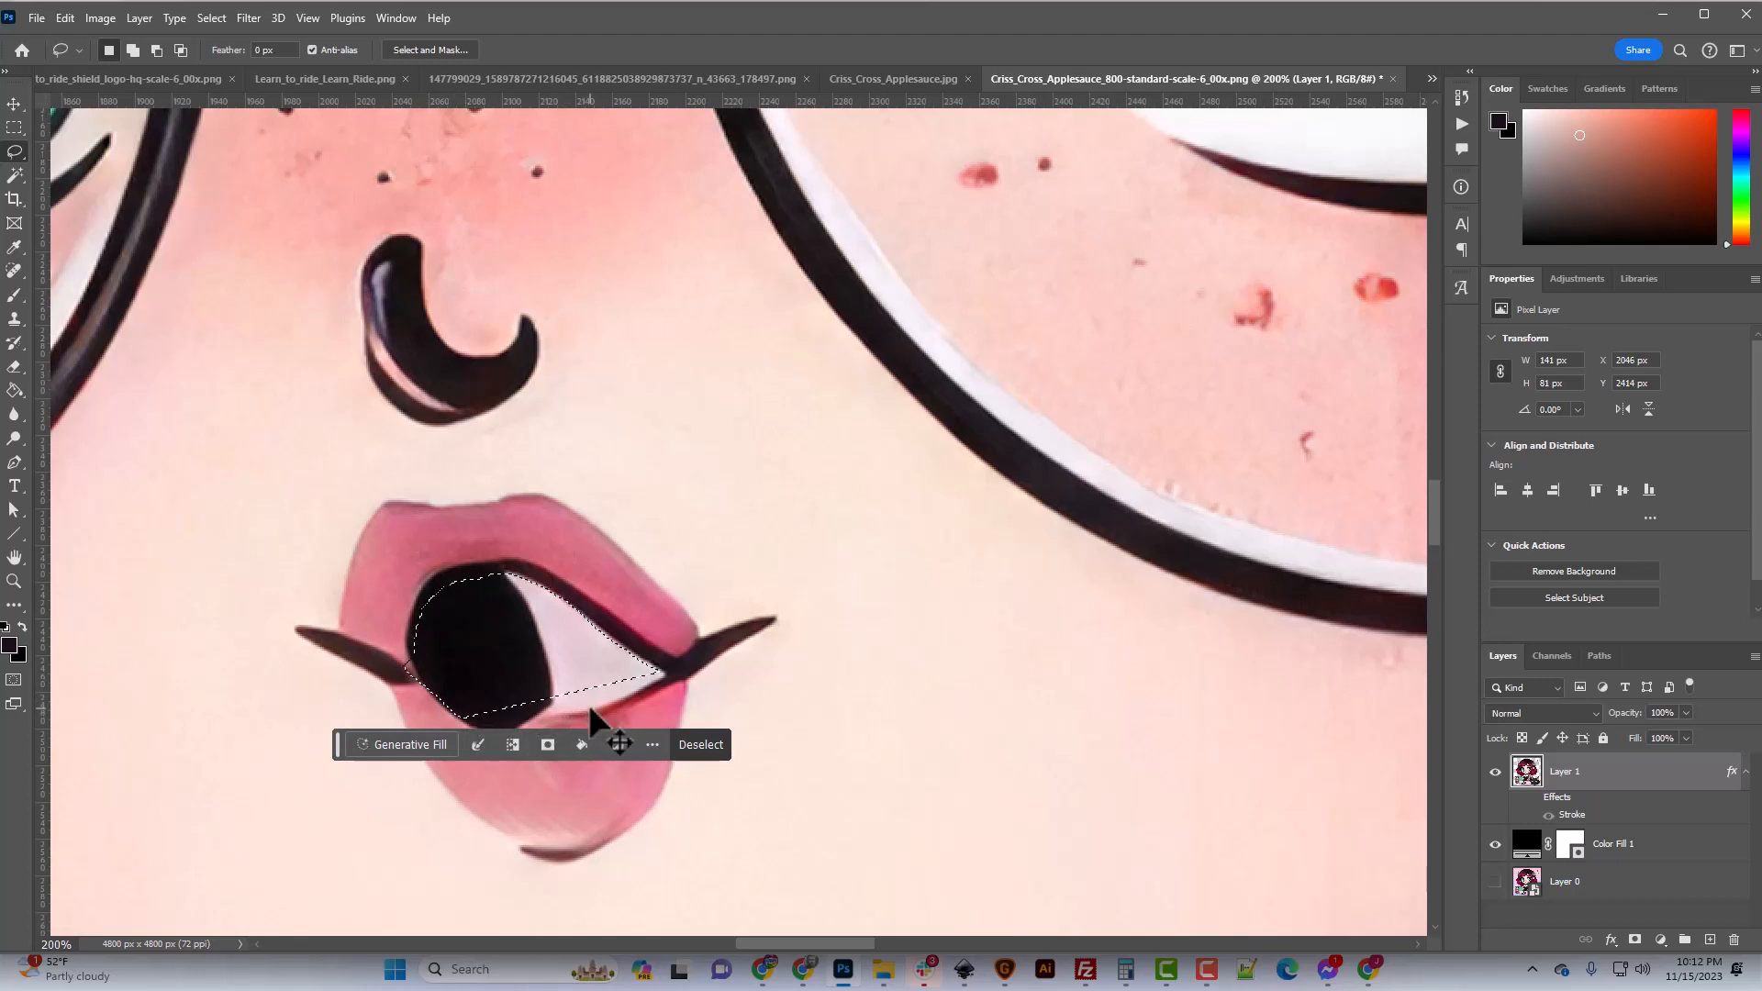
click(587, 703)
Outline the mouth opening with the Lasso, about 143 by 83 px, fill it with solid black and deselect.
drag(663, 675, 479, 573)
click(662, 675)
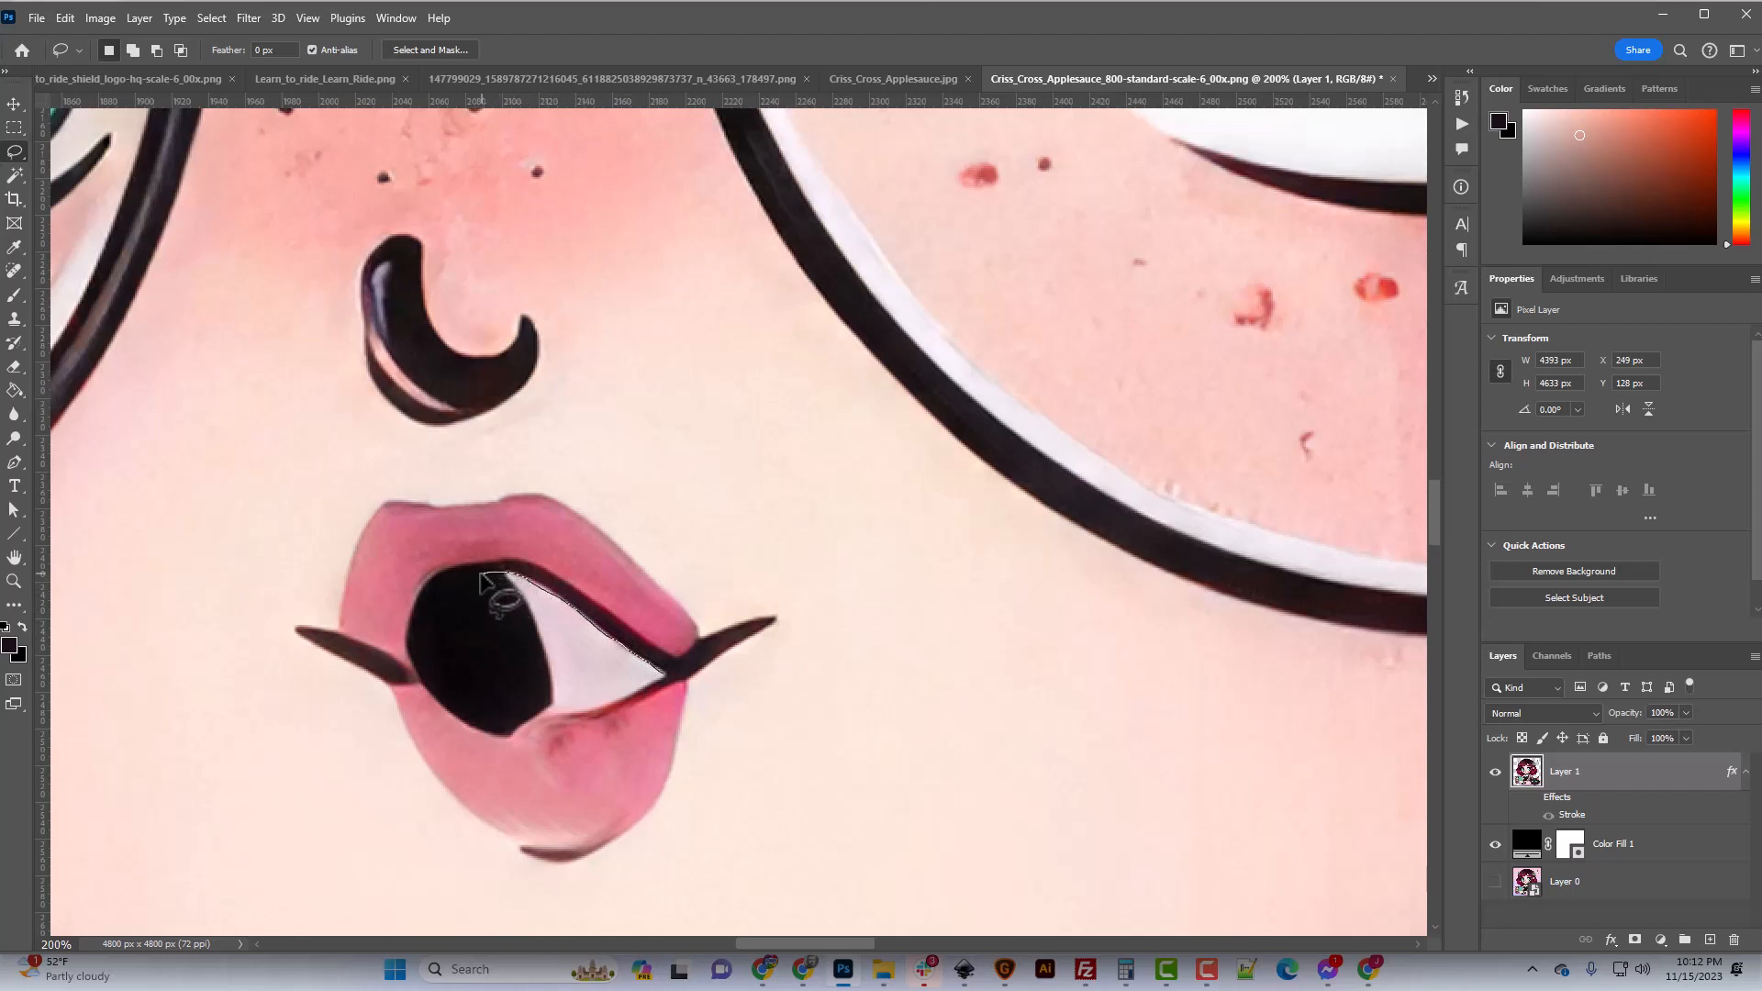
mouse_move(448, 595)
mouse_down()
mouse_move(402, 668)
mouse_move(491, 725)
mouse_move(580, 717)
mouse_move(667, 676)
mouse_up()
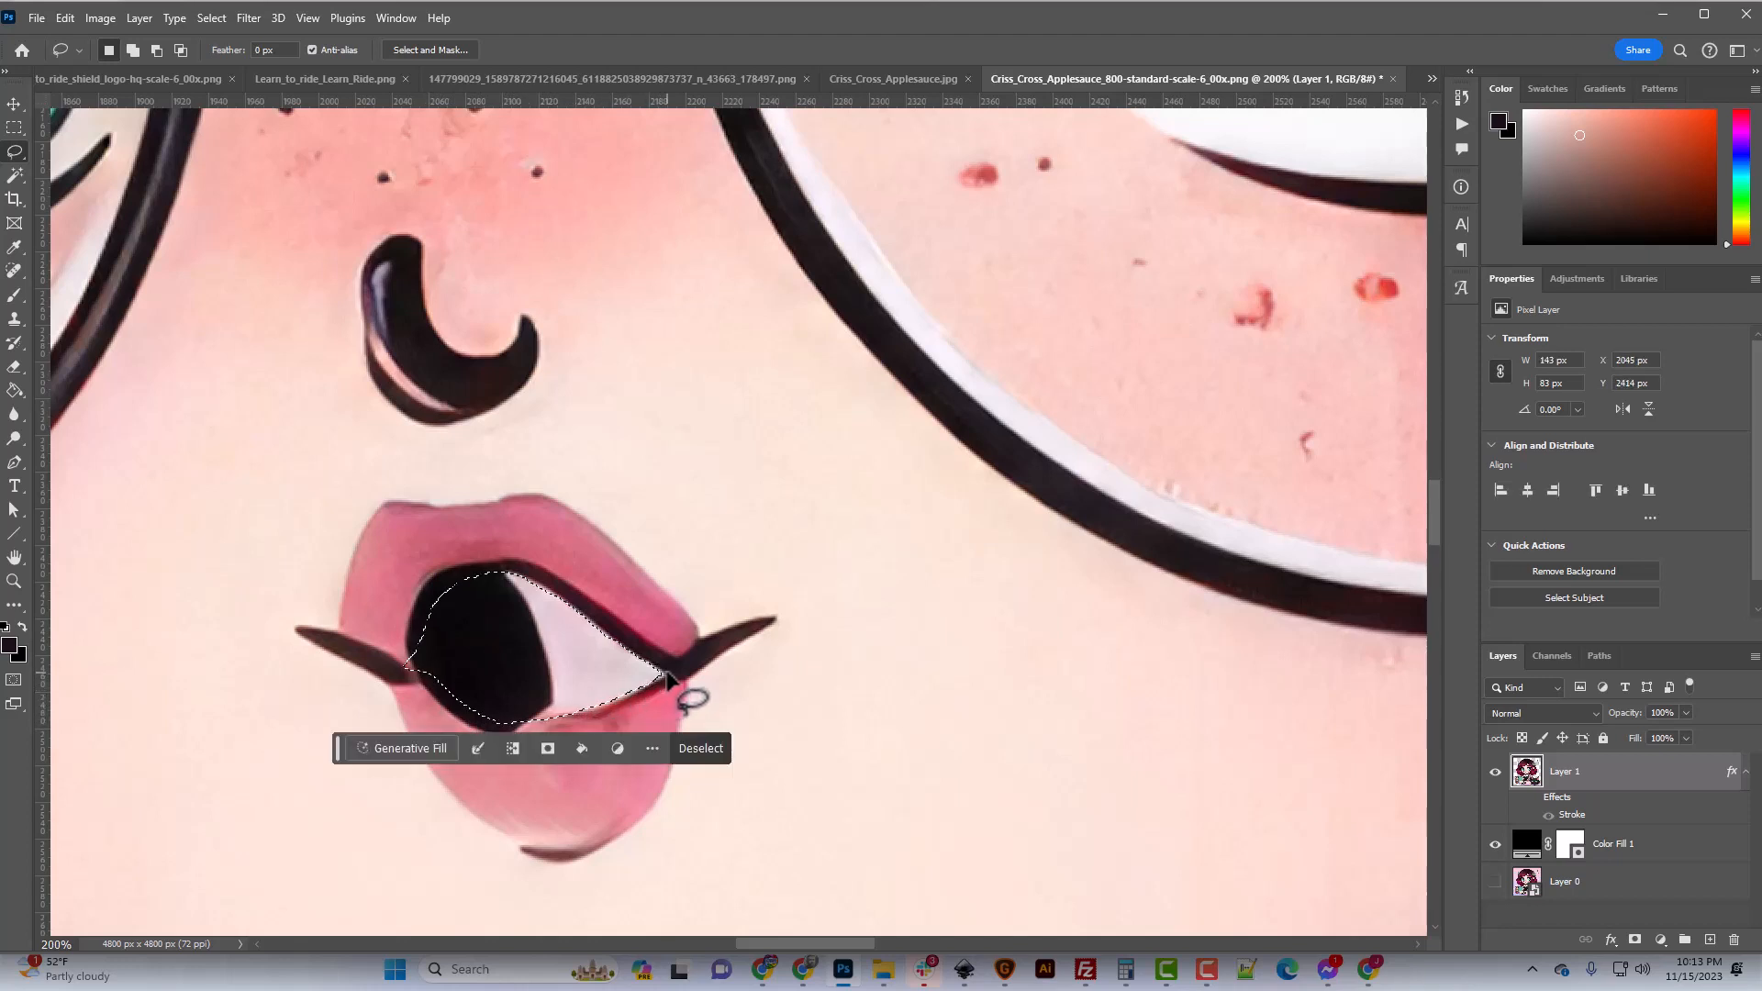
key(alt+BackSpace)
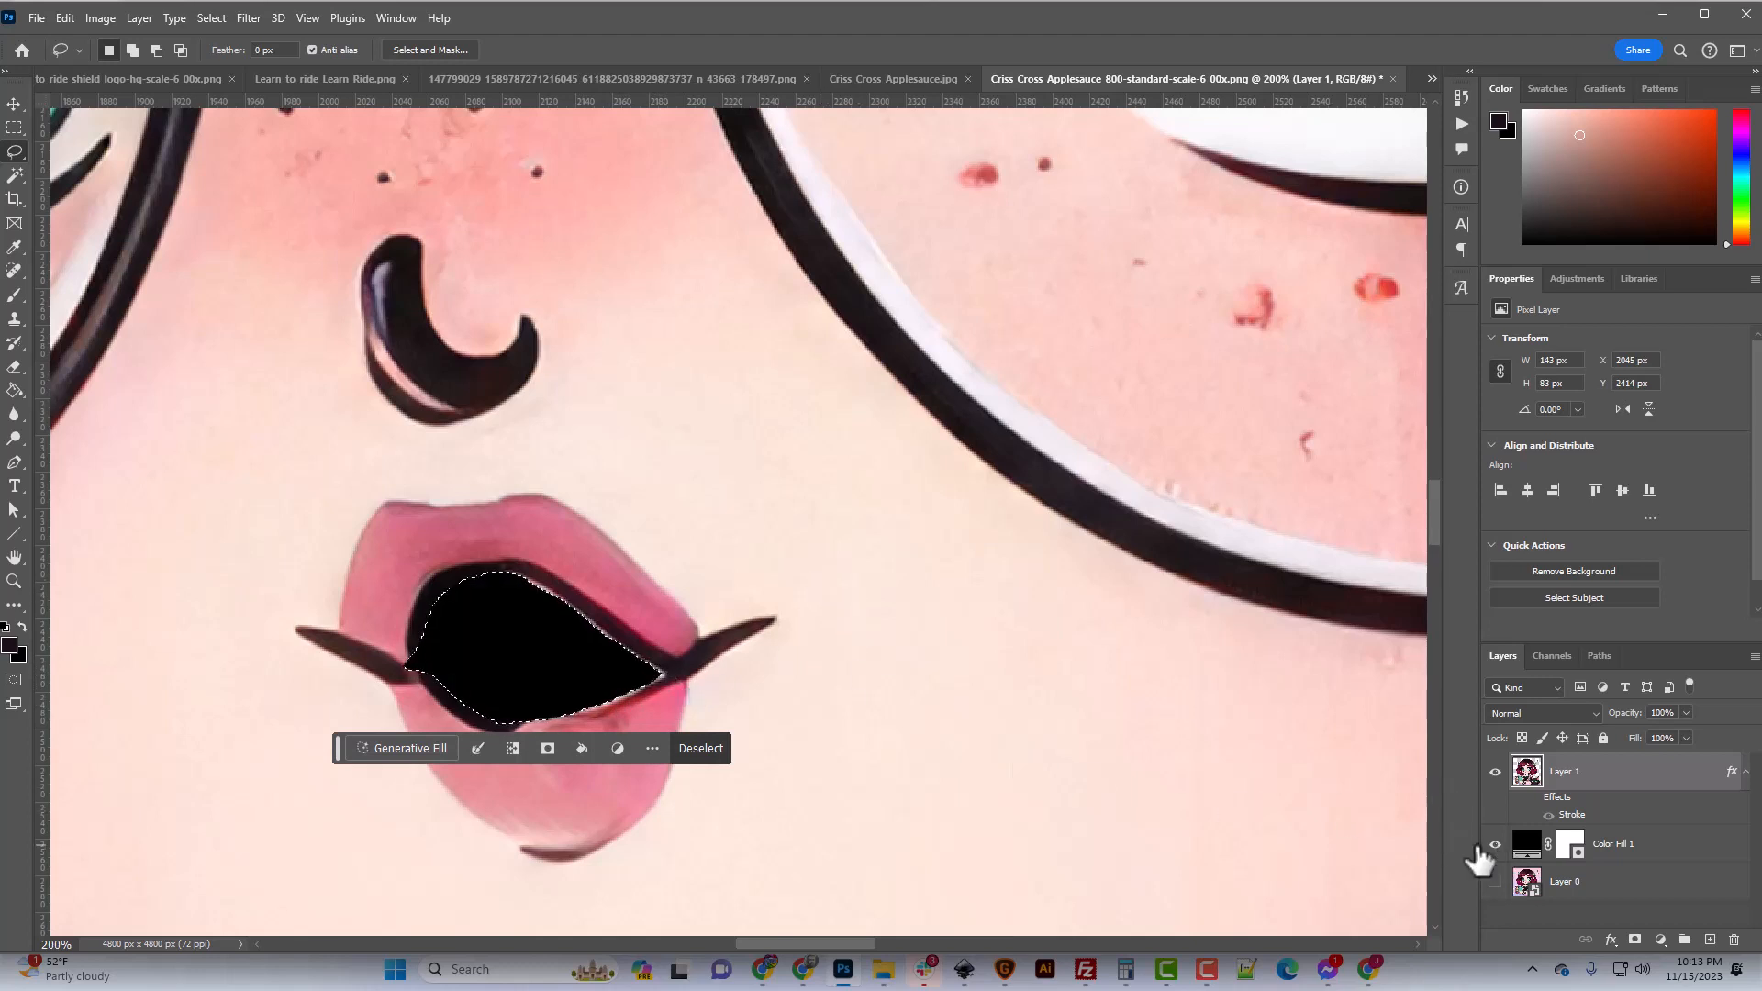
key(ctrl+d)
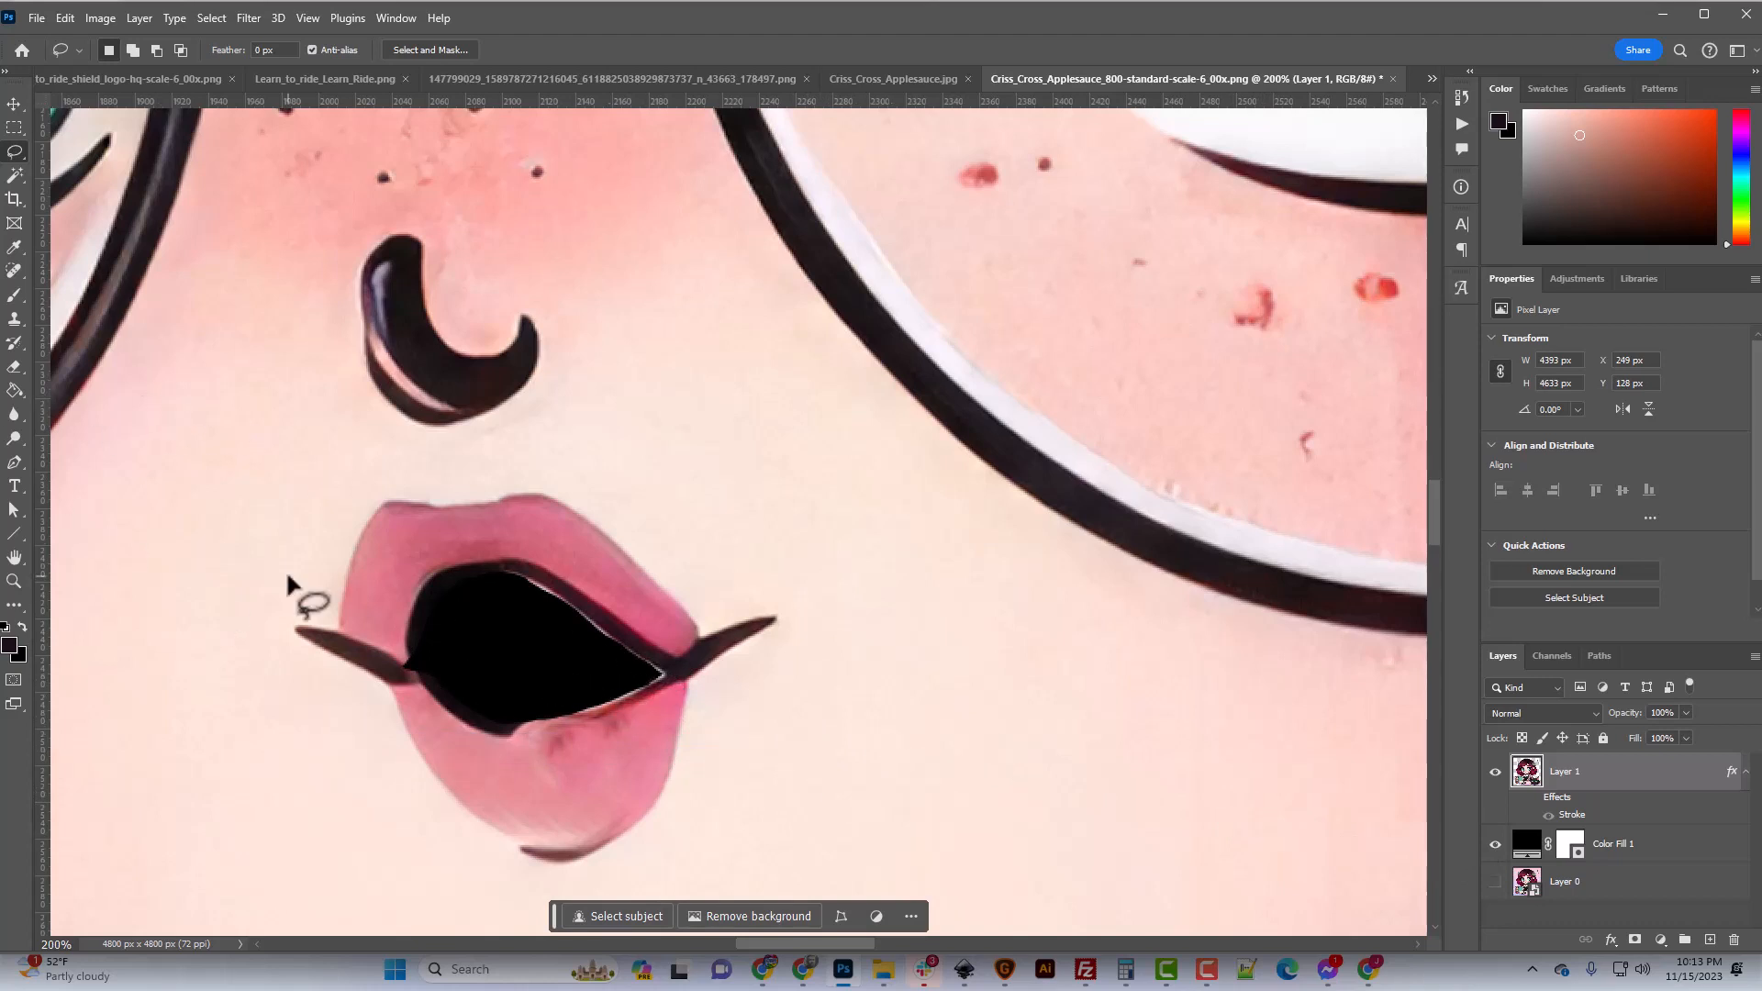
Toggle the Color Fill 1 layer off and on to examine the mouth opening cut out of Layer 1.
click(1621, 840)
click(14, 366)
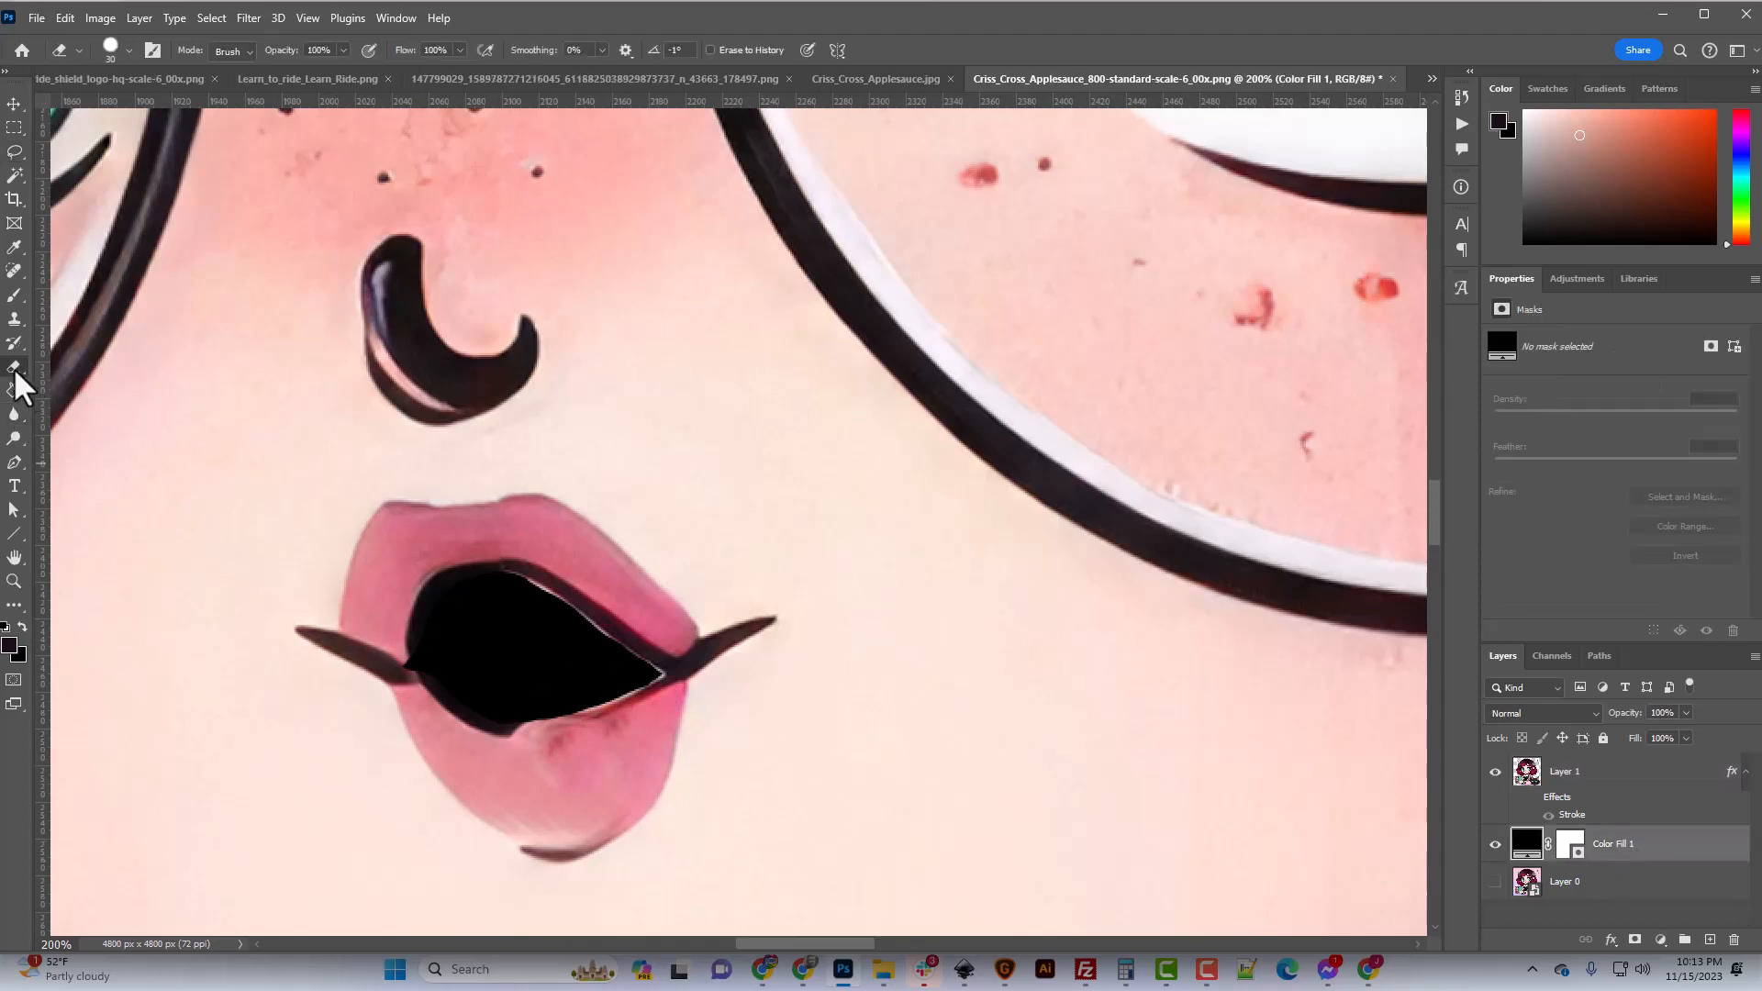
key(bracketleft)
key(bracketleft)
key(bracketleft)
key(bracketleft)
click(1495, 843)
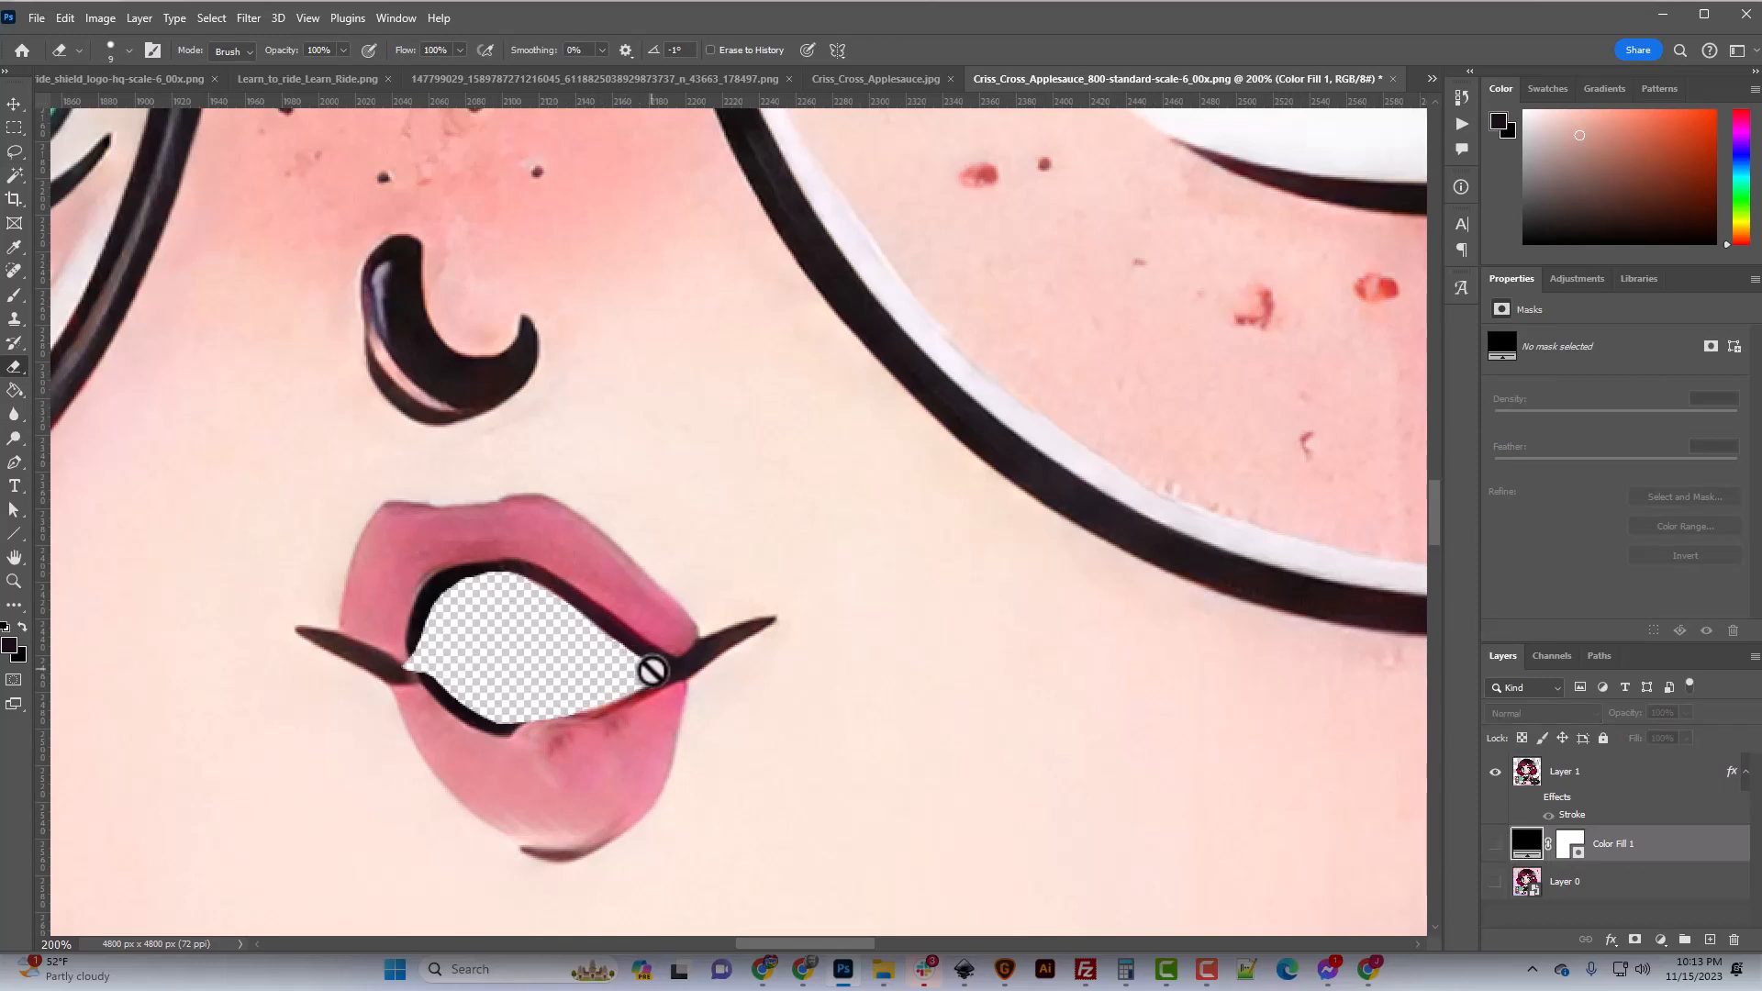
click(1569, 775)
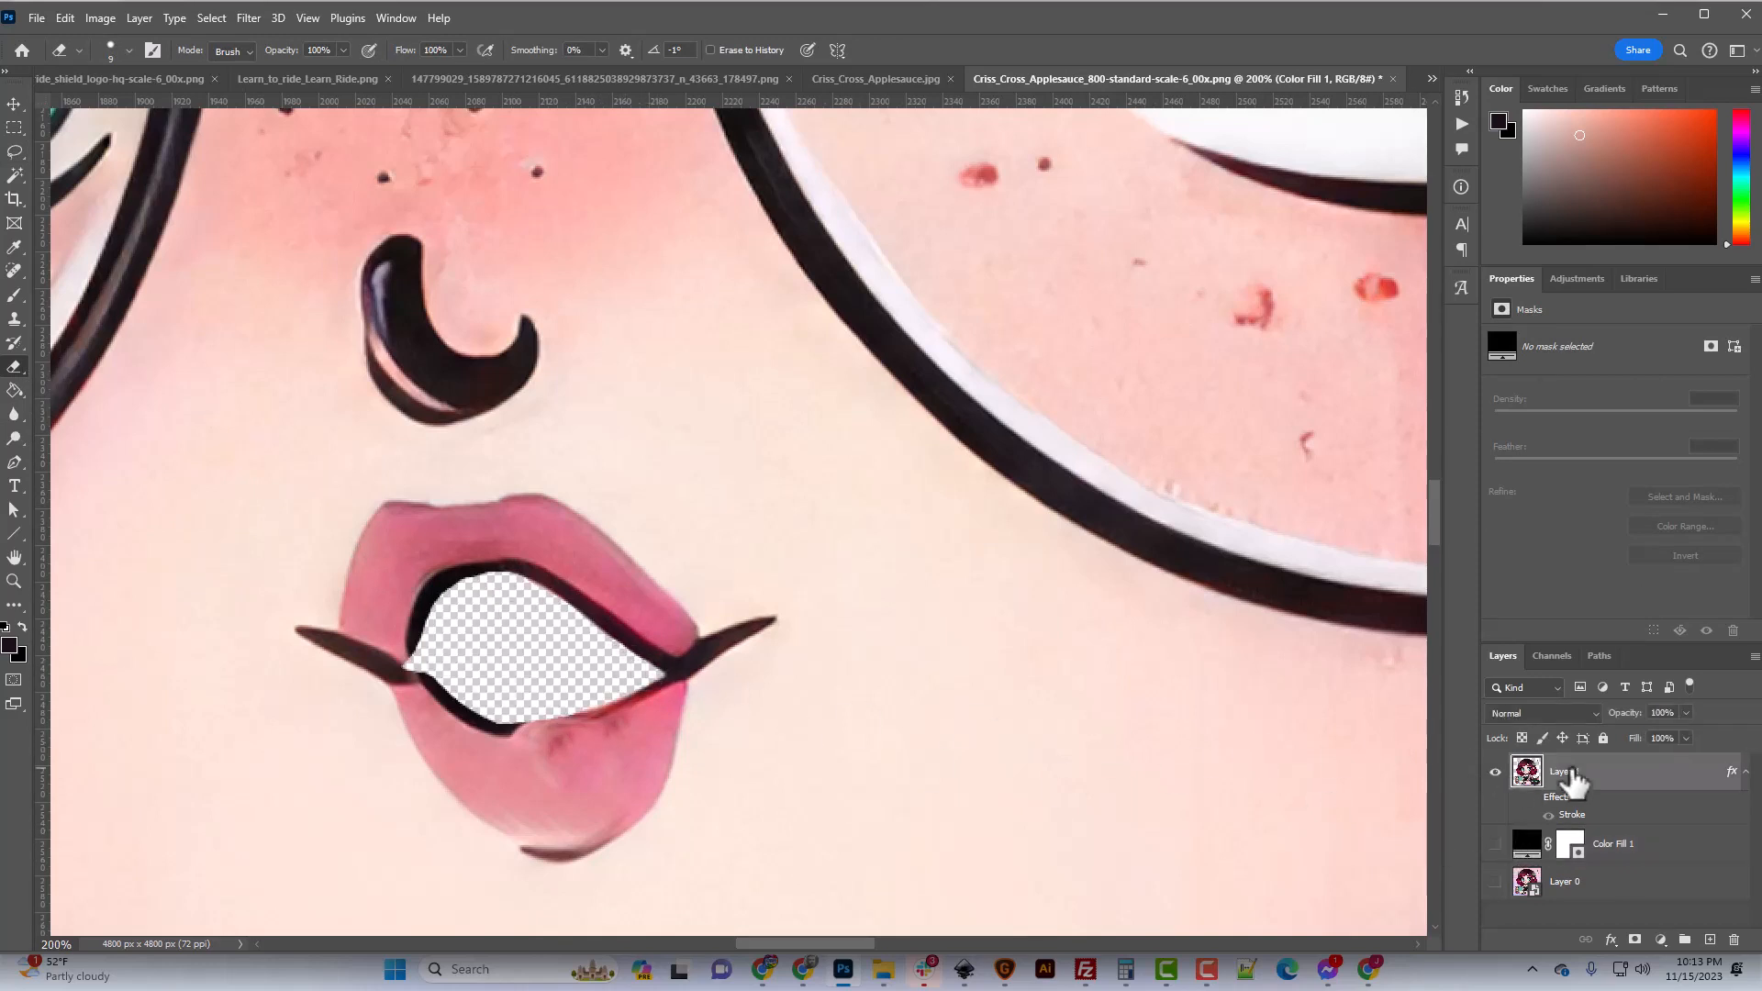
click(1495, 844)
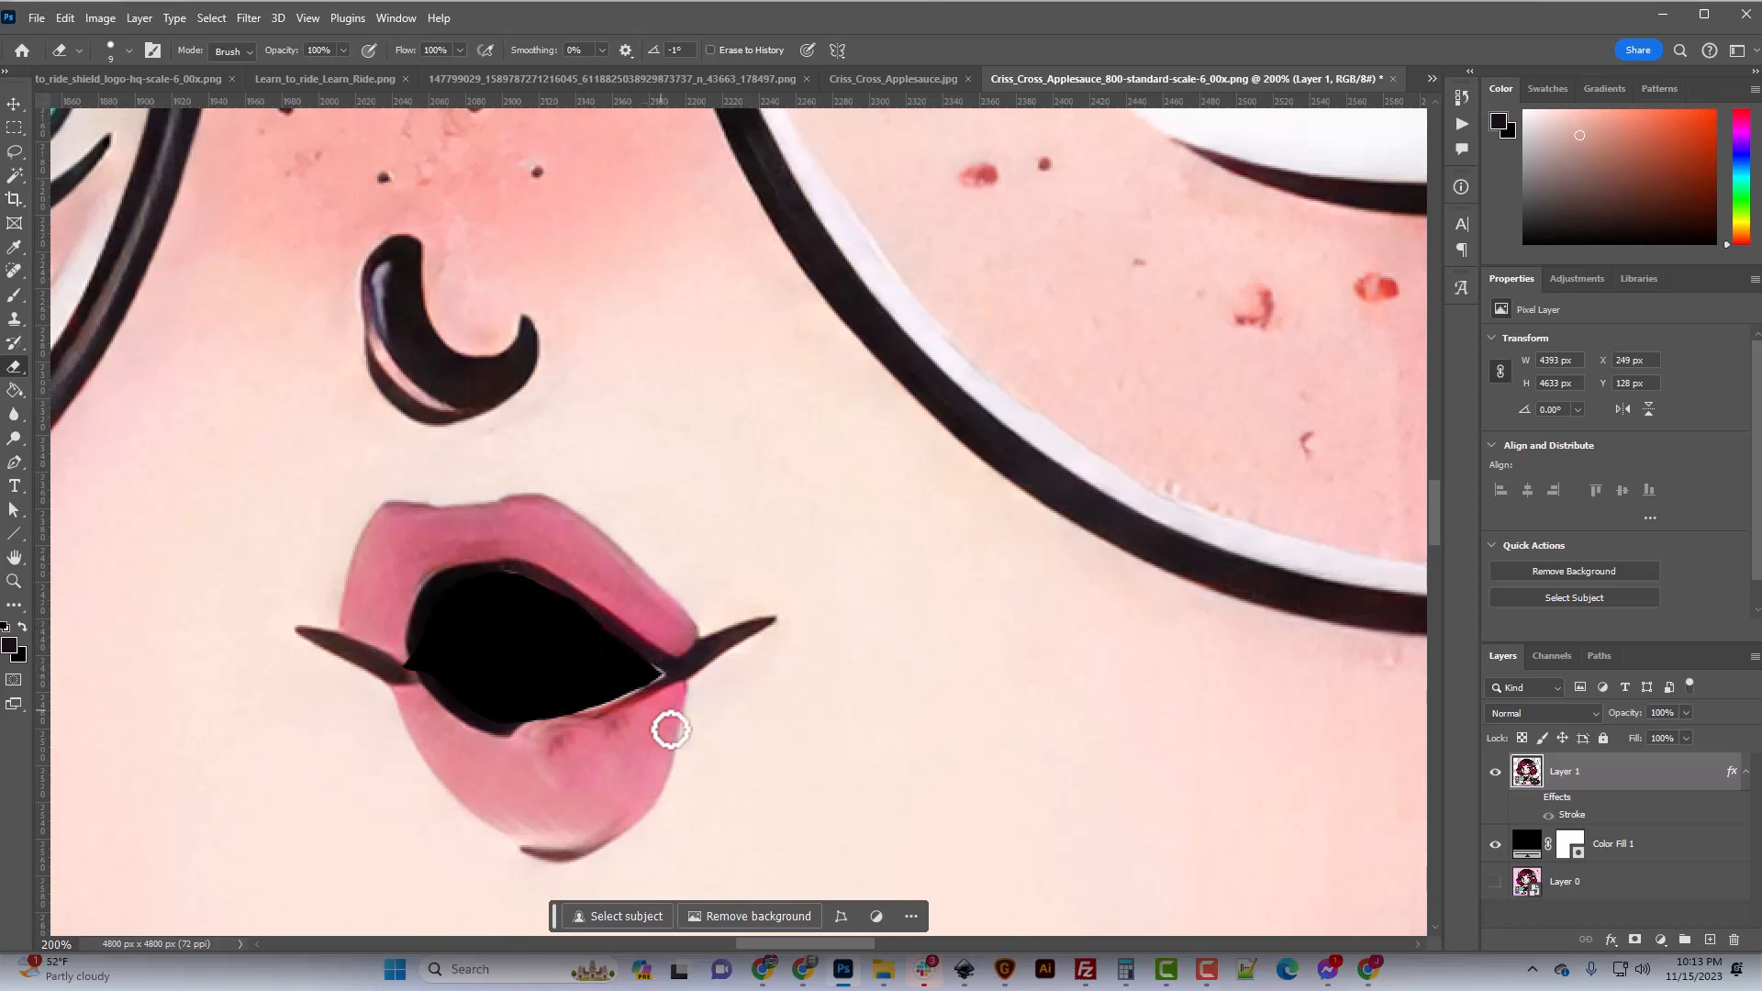
key(ctrl+plus)
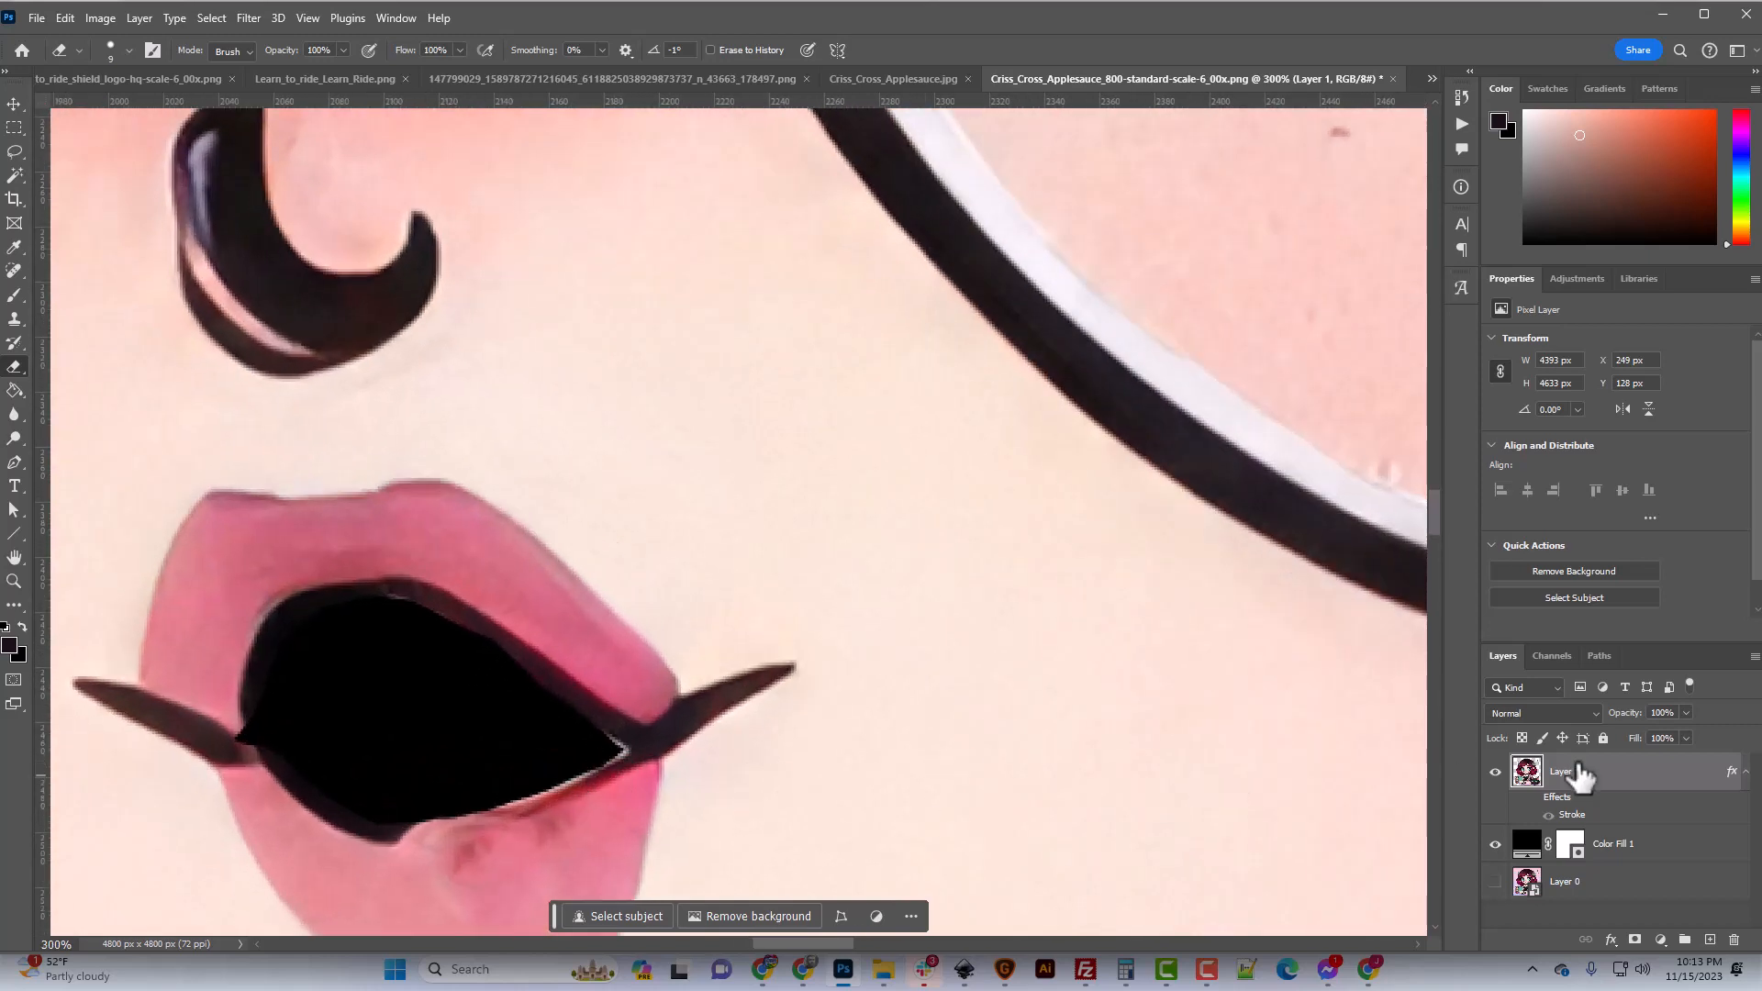
Load Layer 1's transparency as a selection and paint over the light fringe around the mouth opening with a 6 px dark brush.
ctrl+click(1527, 770)
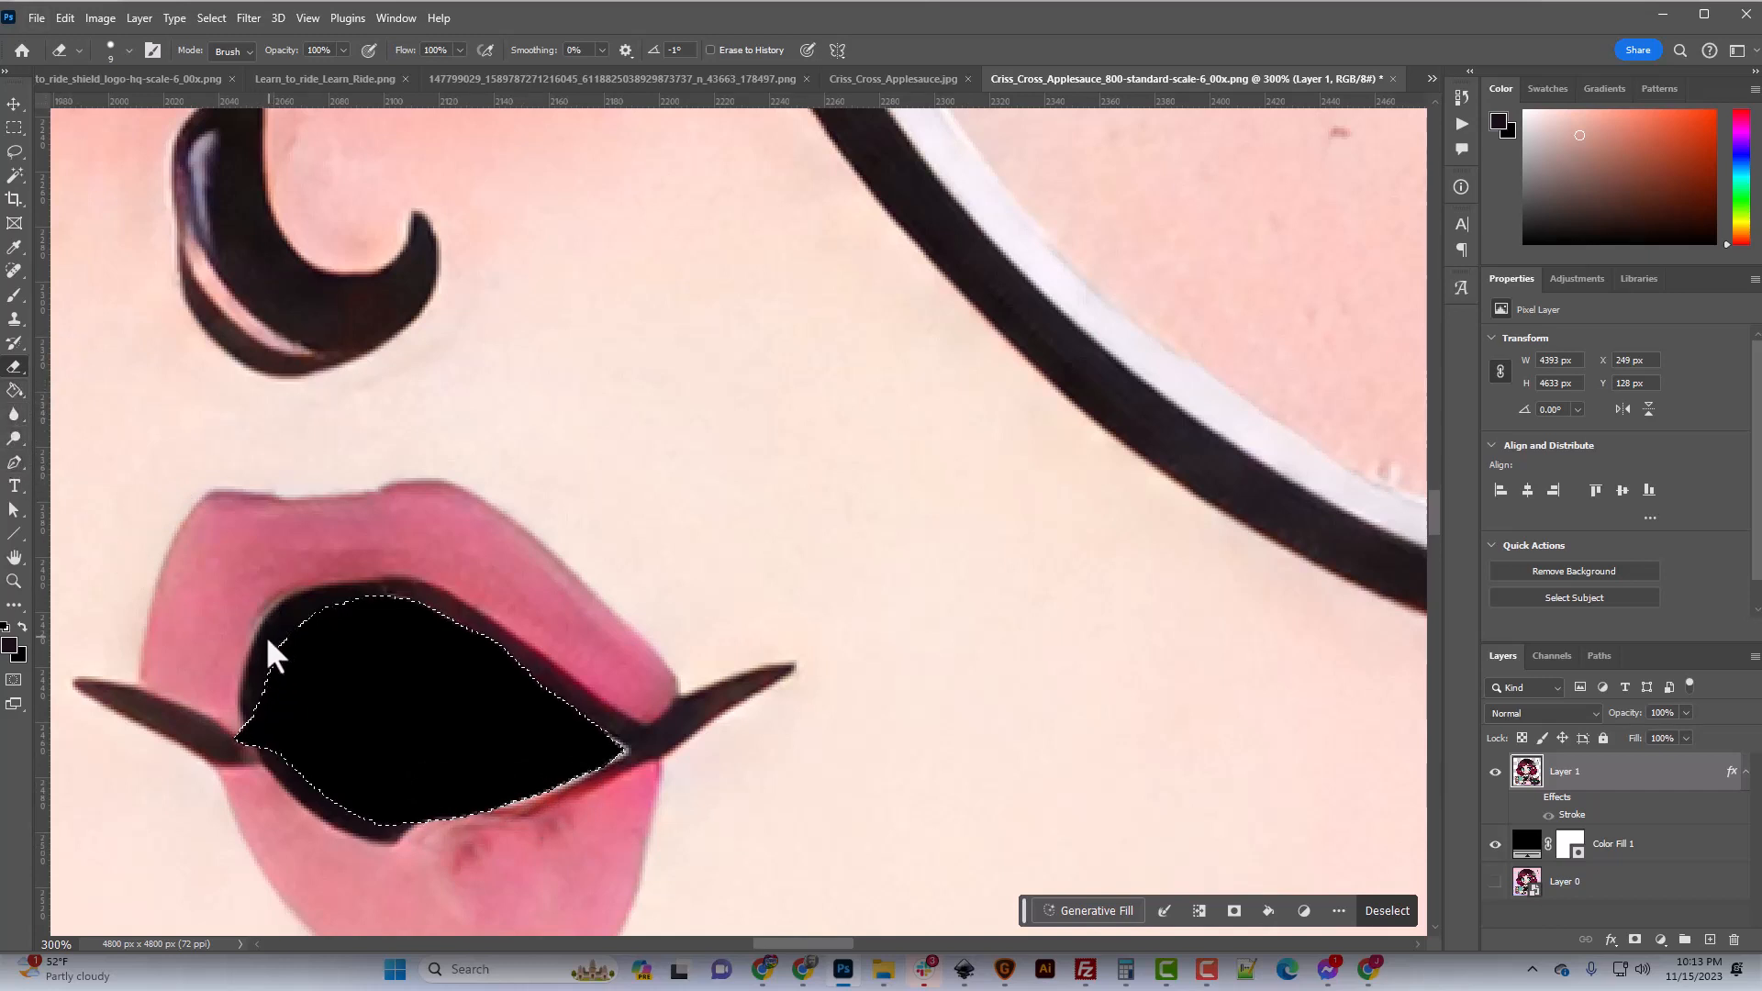
click(14, 294)
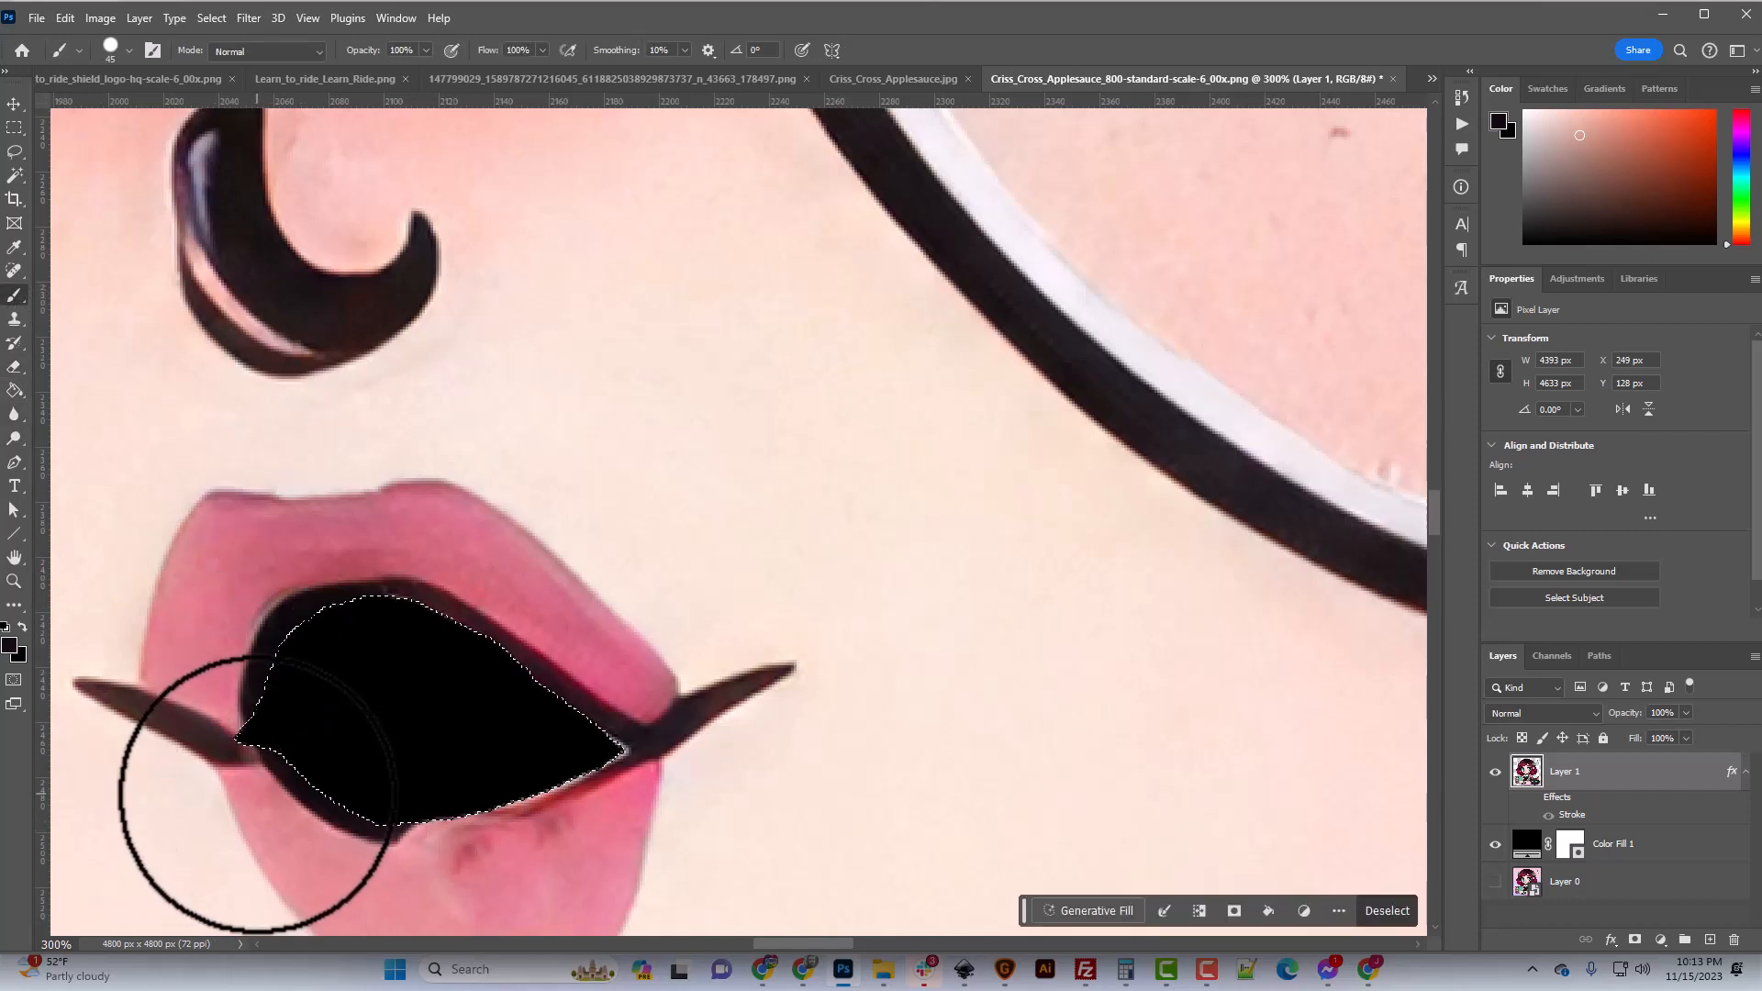
key(bracketleft)
key(bracketleft)
key(bracketleft)
key(bracketleft)
key(bracketleft)
key(bracketleft)
key(bracketleft)
key(bracketleft)
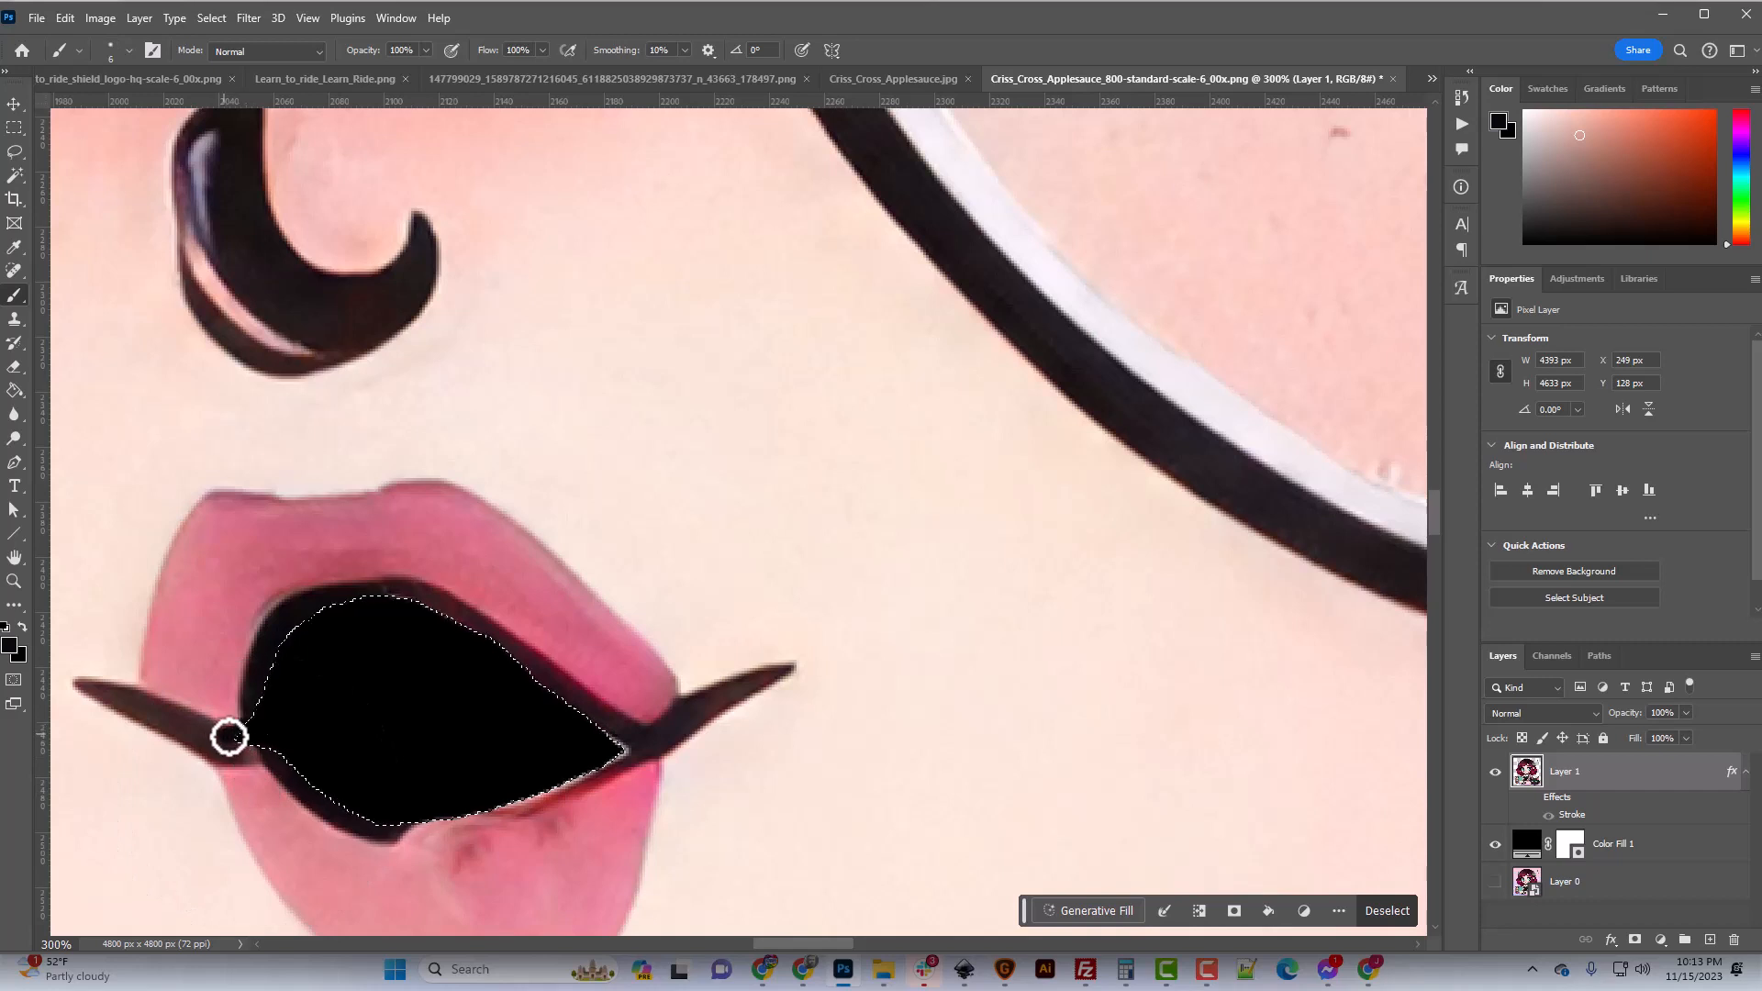
mouse_move(249, 750)
mouse_down()
mouse_move(376, 845)
mouse_move(436, 828)
mouse_up()
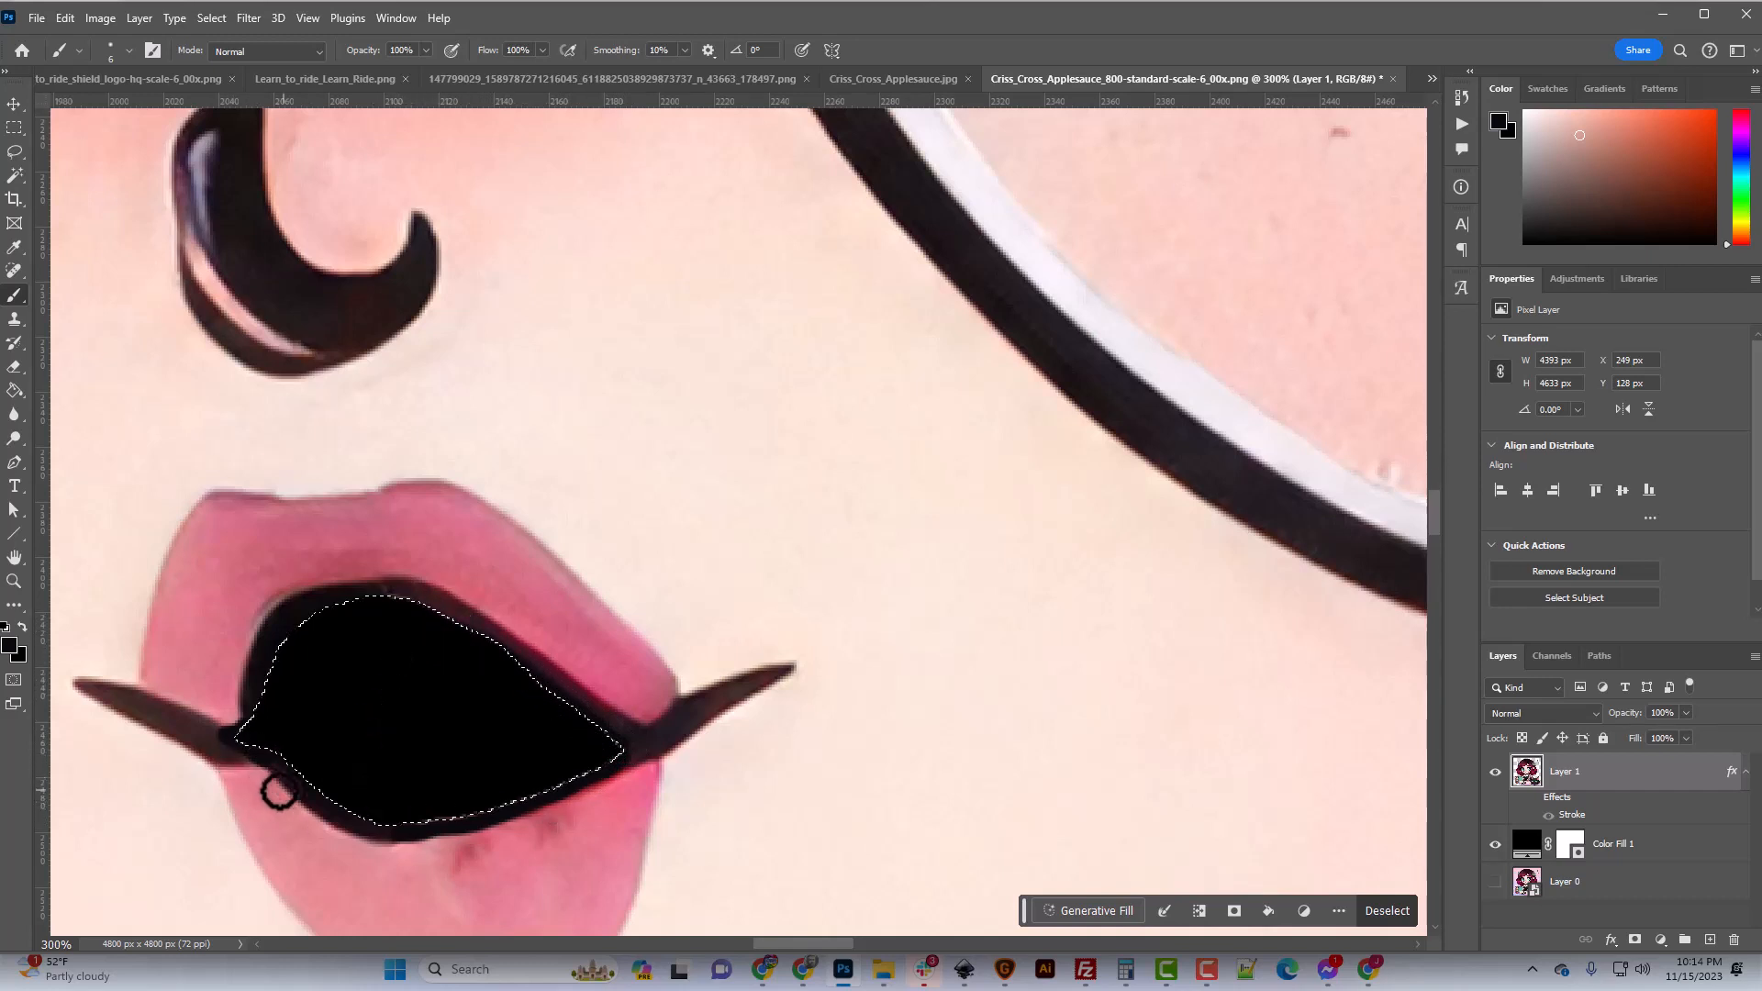
Set the brush hardness to about 54% and darken the line extending from the left corner of the mouth.
click(129, 51)
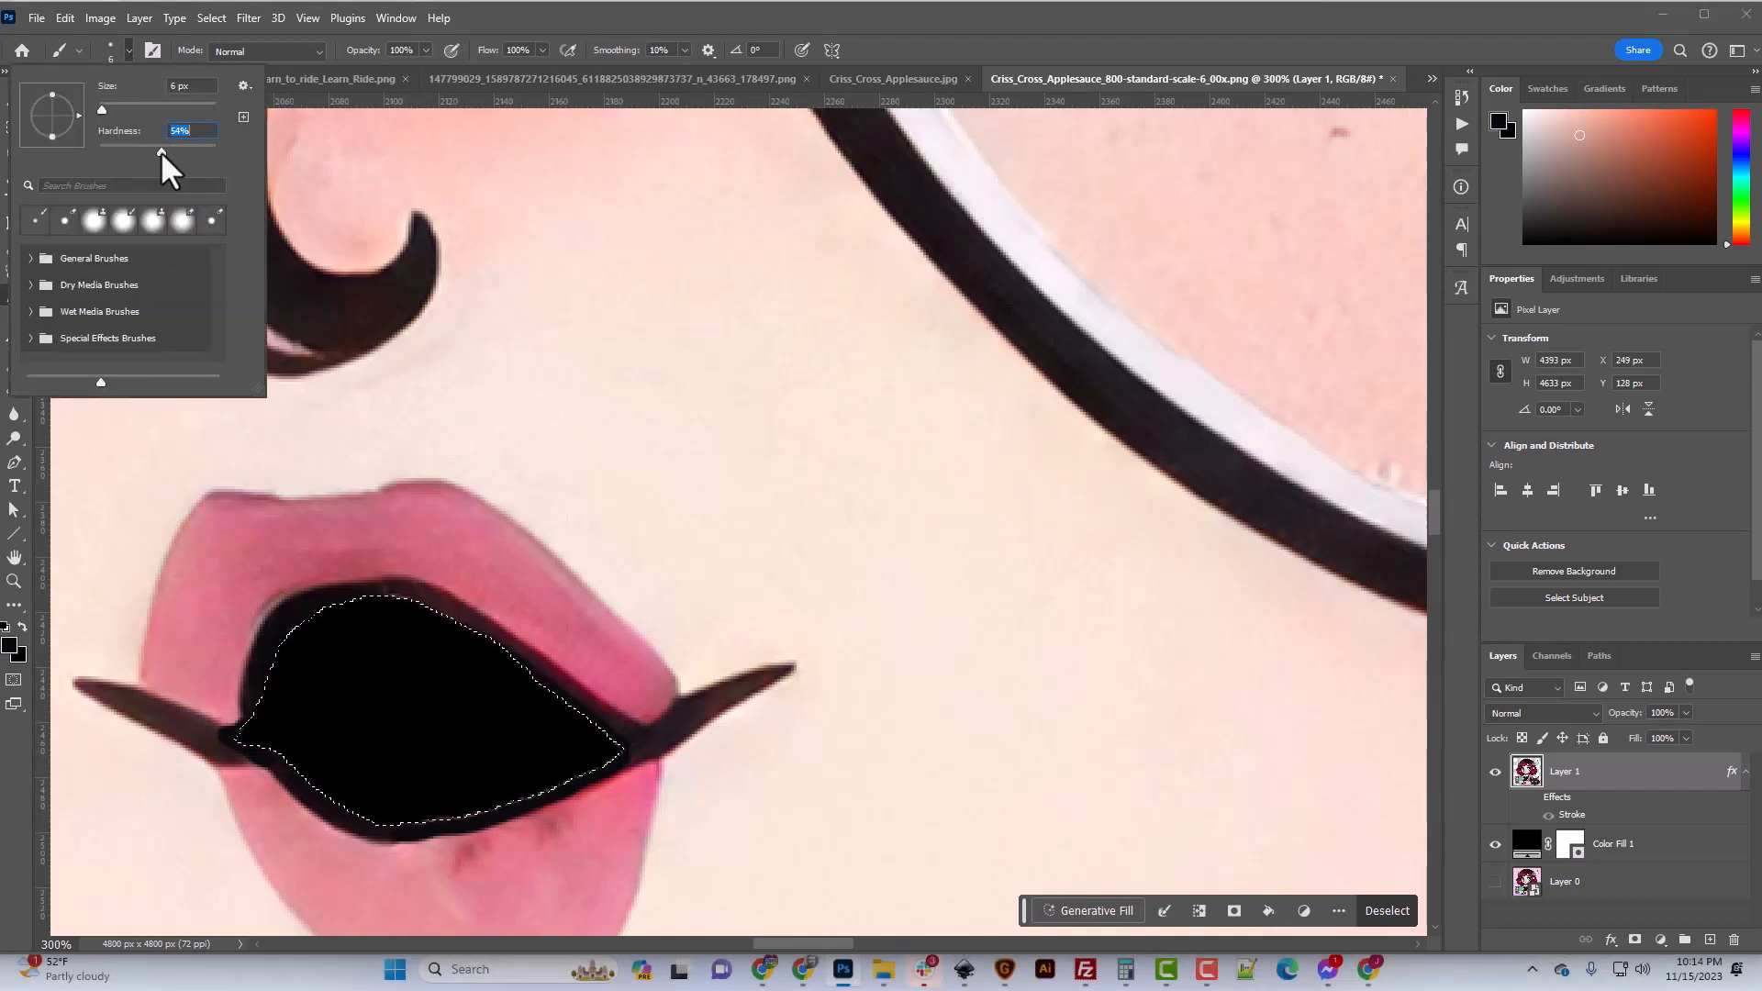
click(243, 720)
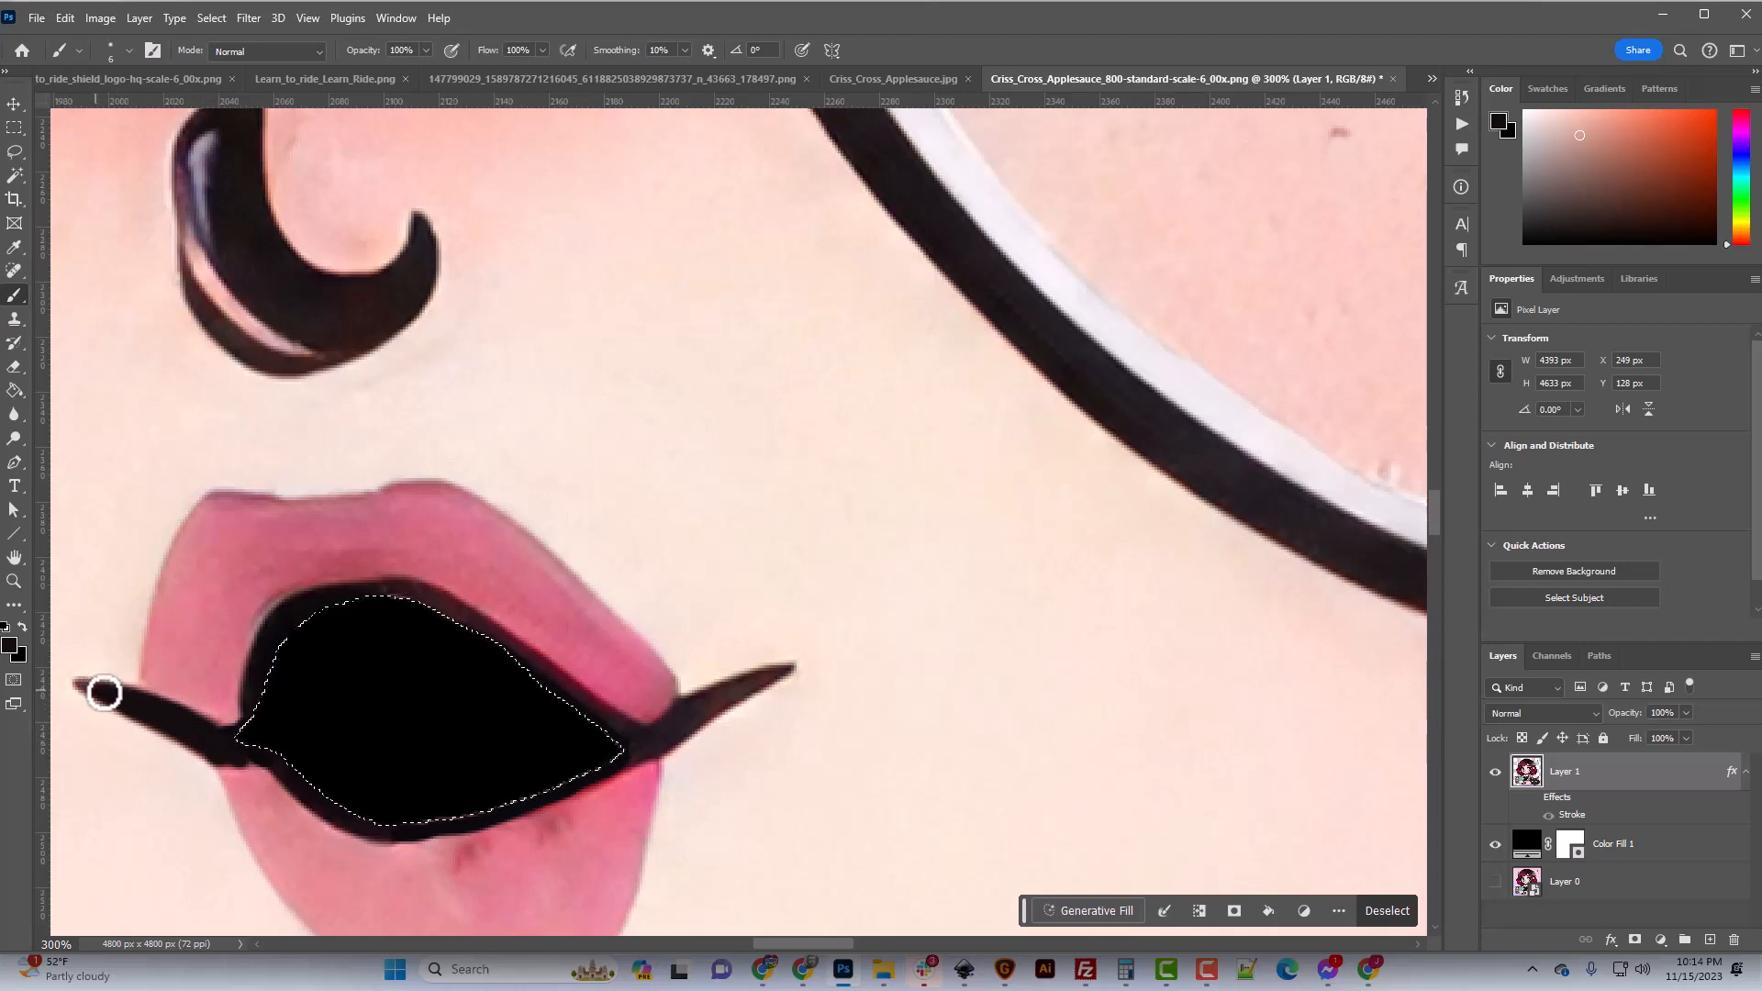
key(ctrl+minus)
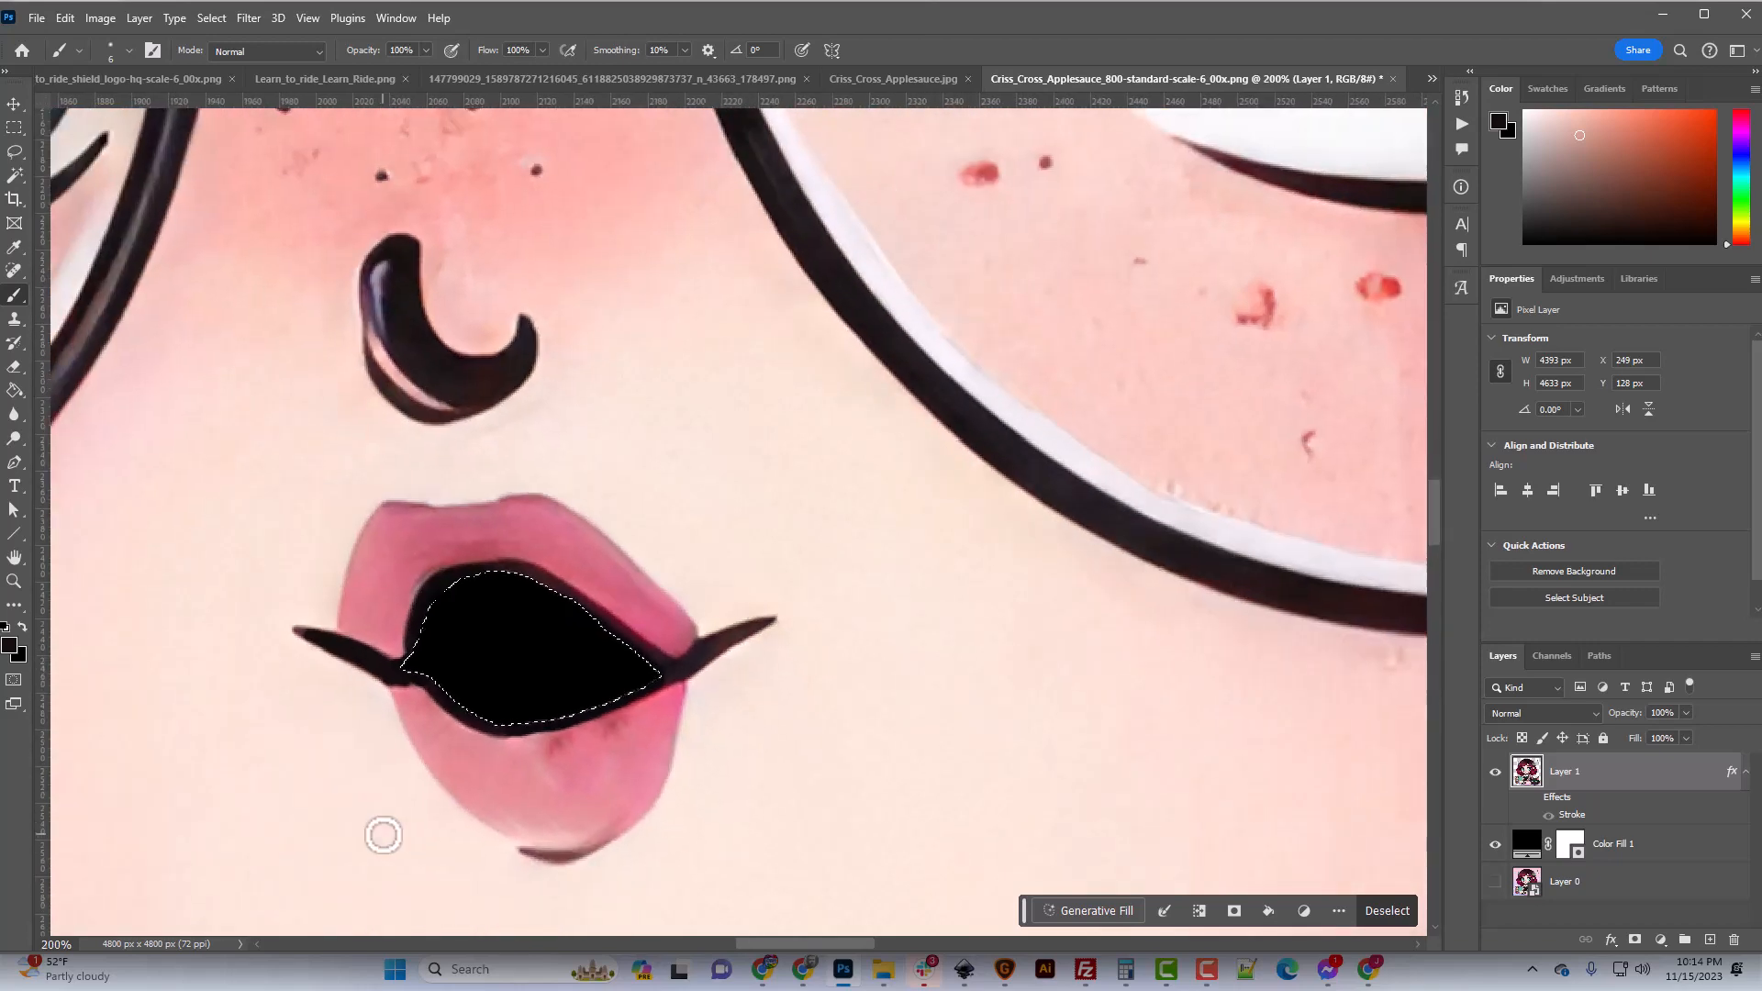
key(ctrl+plus)
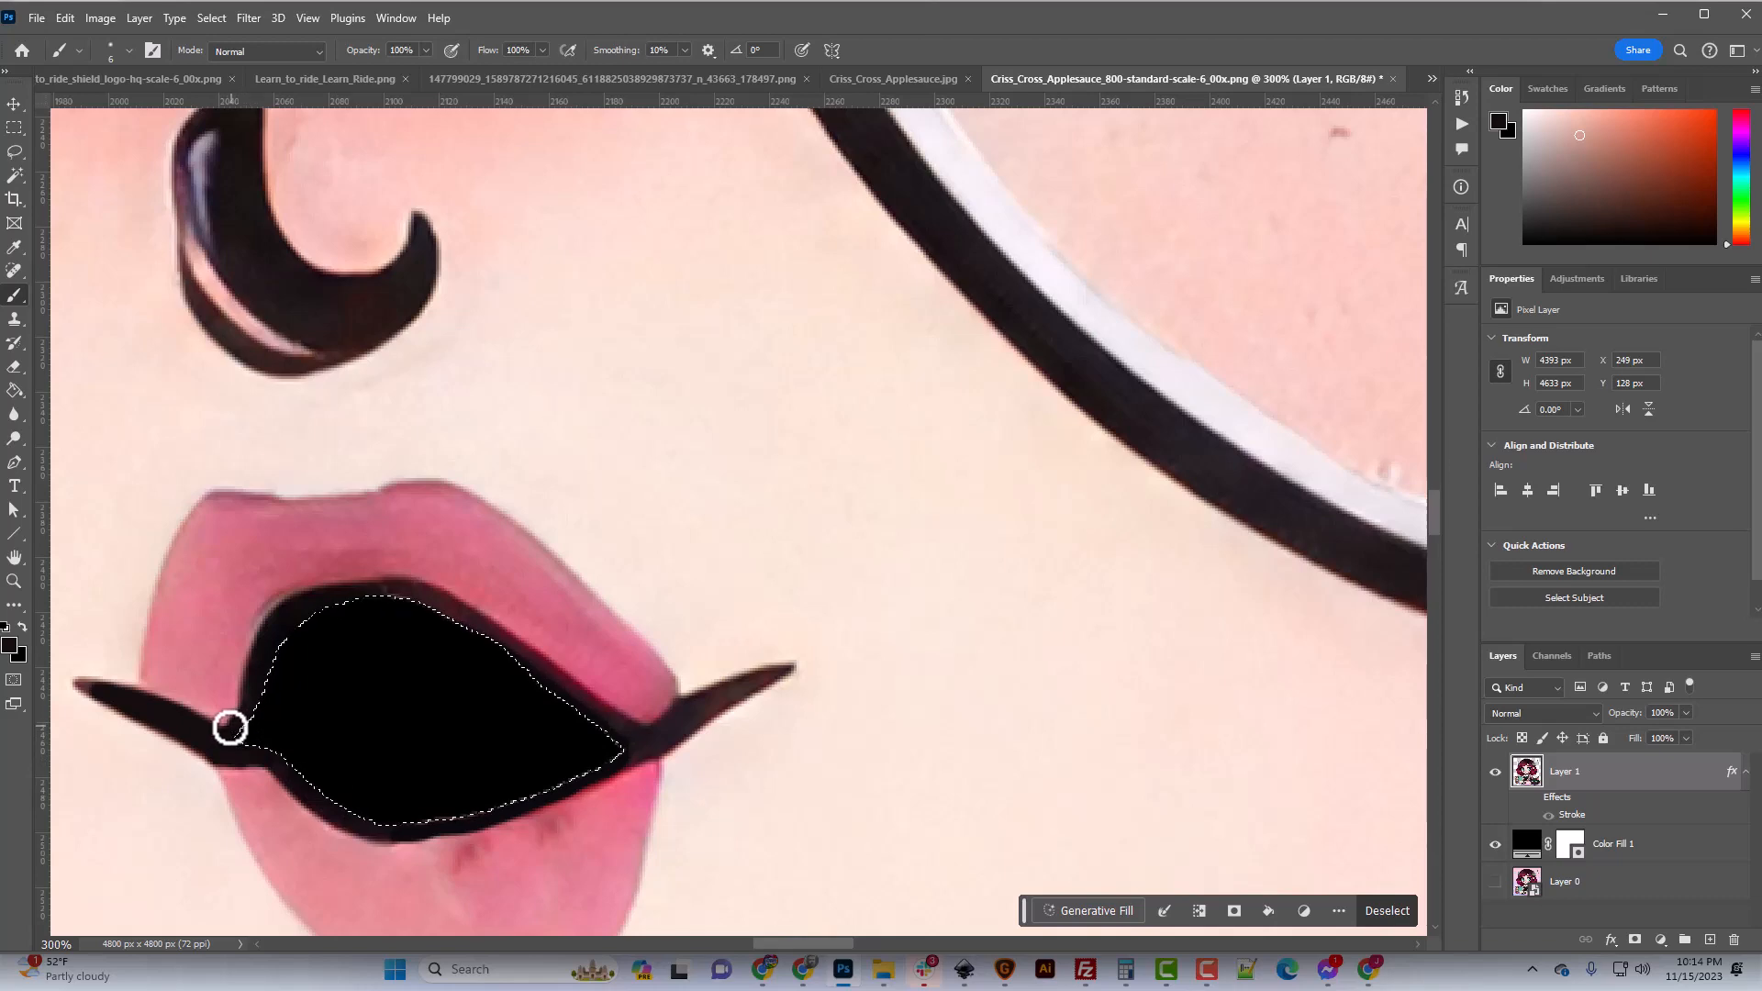
key(ctrl+minus)
key(ctrl+minus)
key(ctrl+minus)
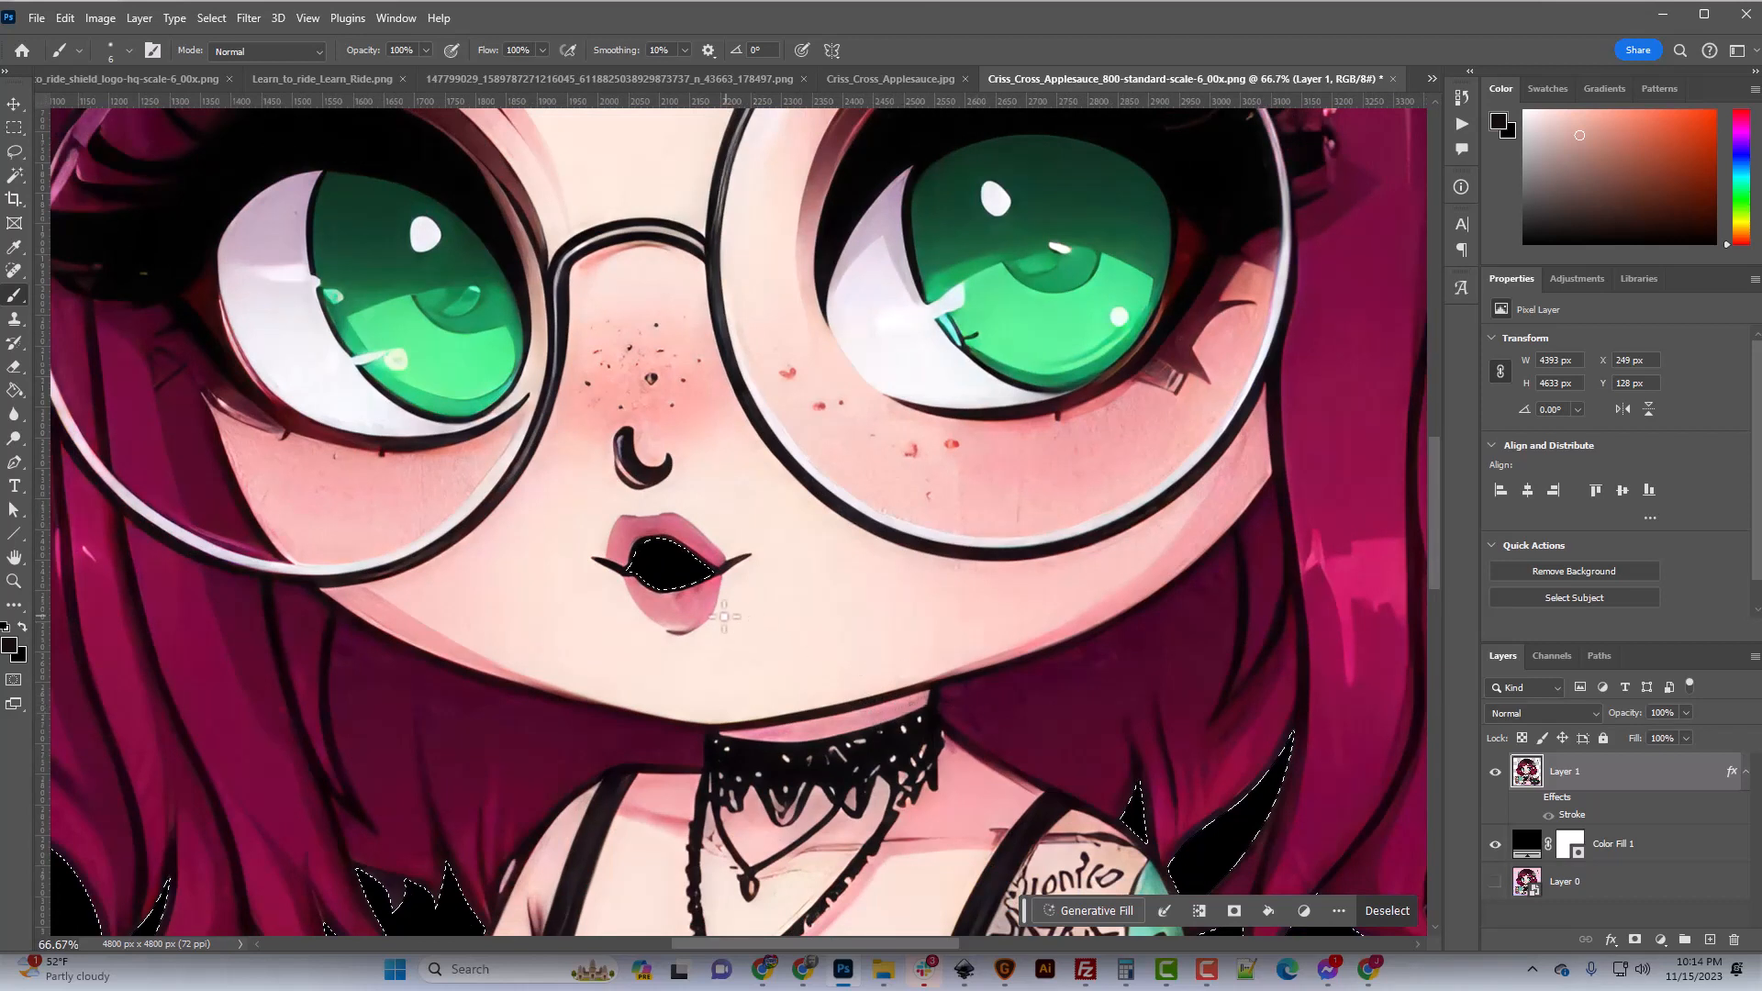
Add a new empty layer directly above the Color Fill 1 layer.
click(1602, 852)
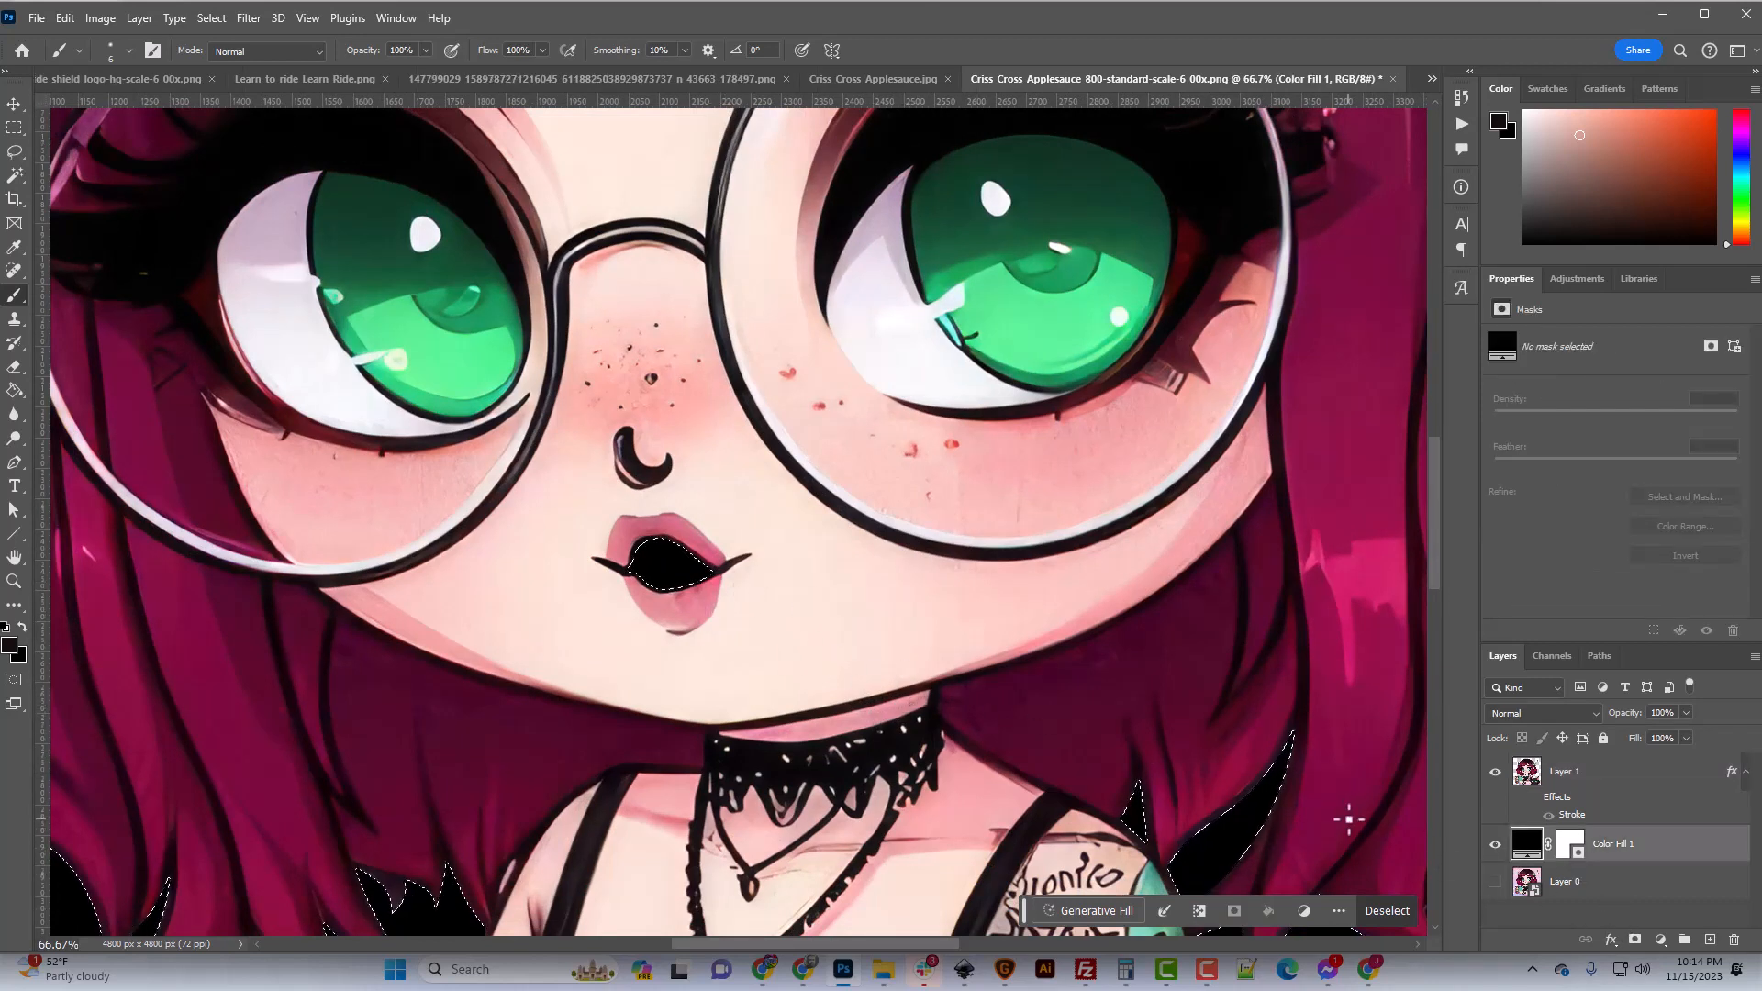
key(ctrl+shift+n)
key(Return)
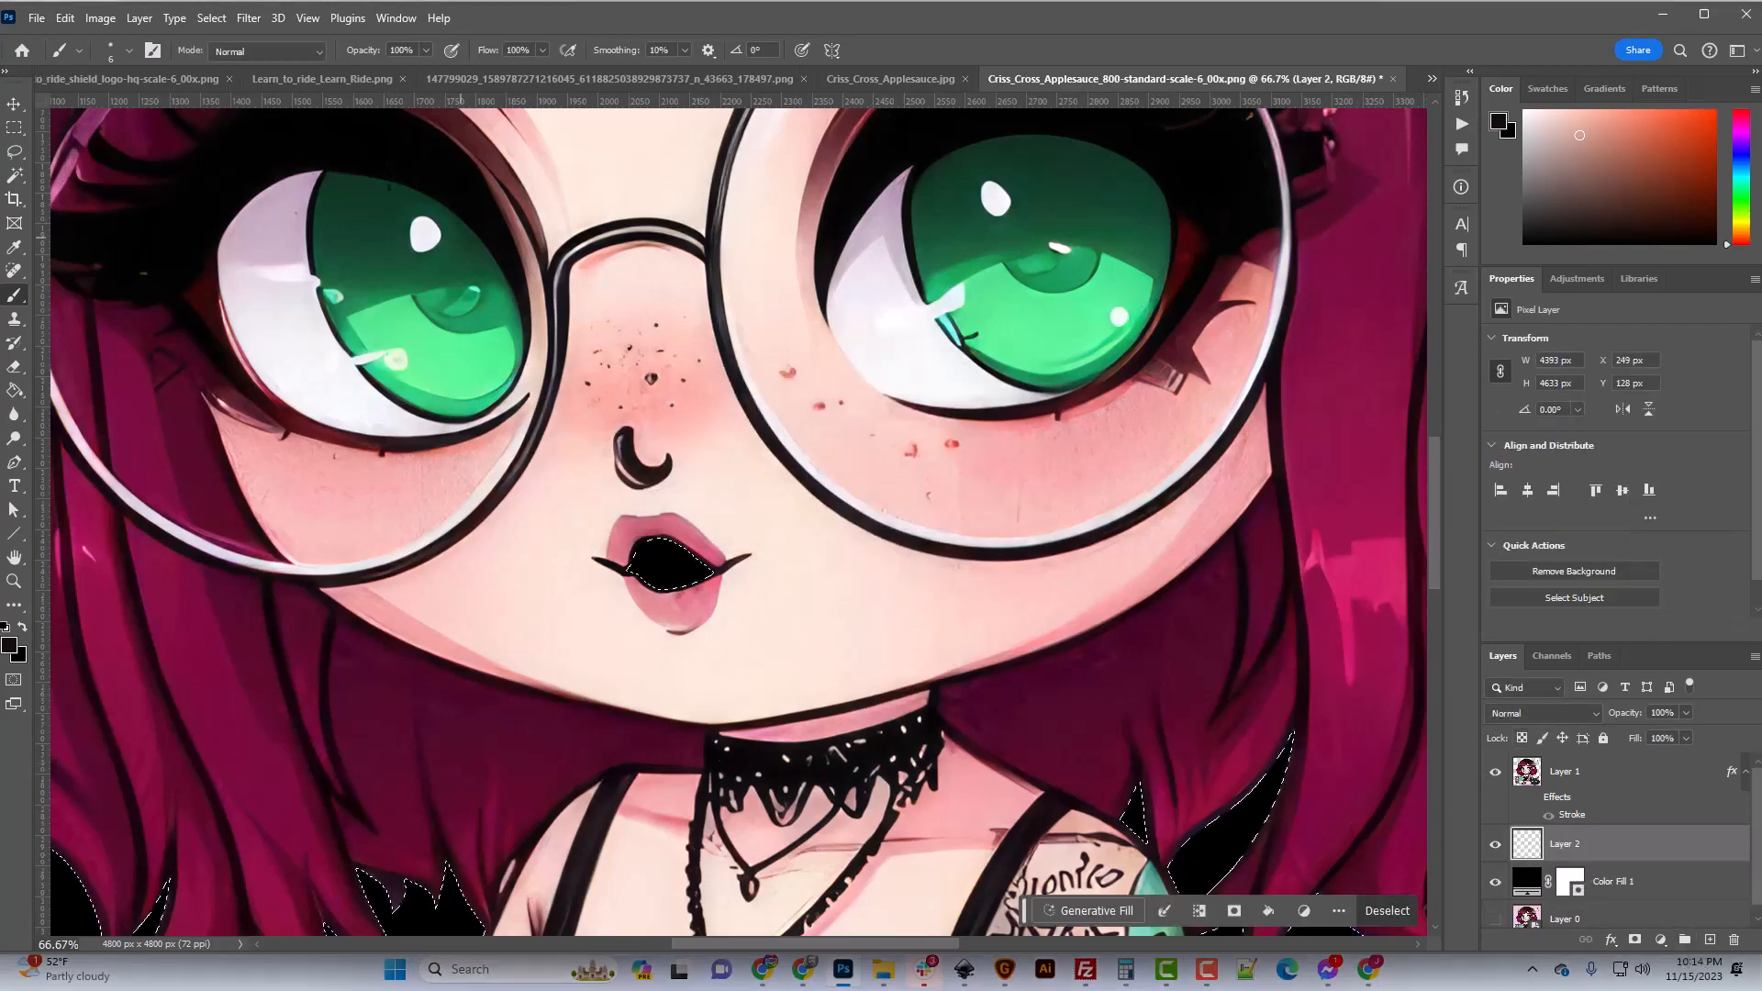
Try expanding the loaded selection by 15 pixels and drop the selection.
click(213, 18)
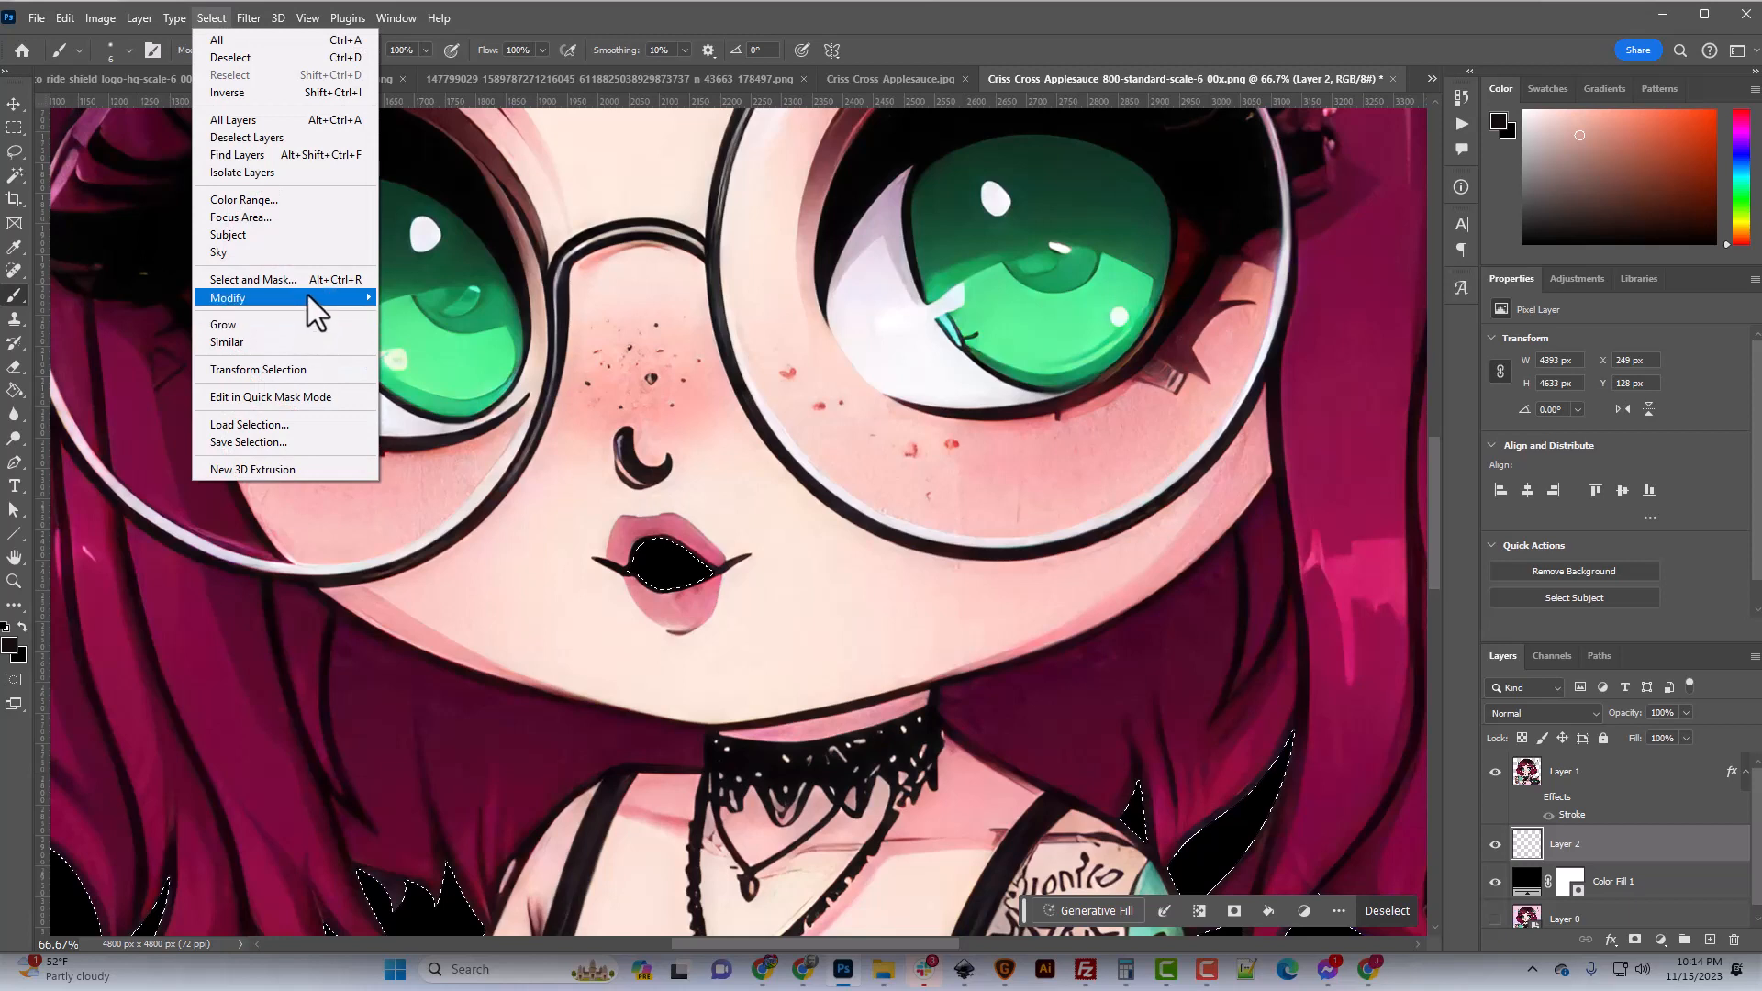
mouse_move(306, 297)
click(463, 332)
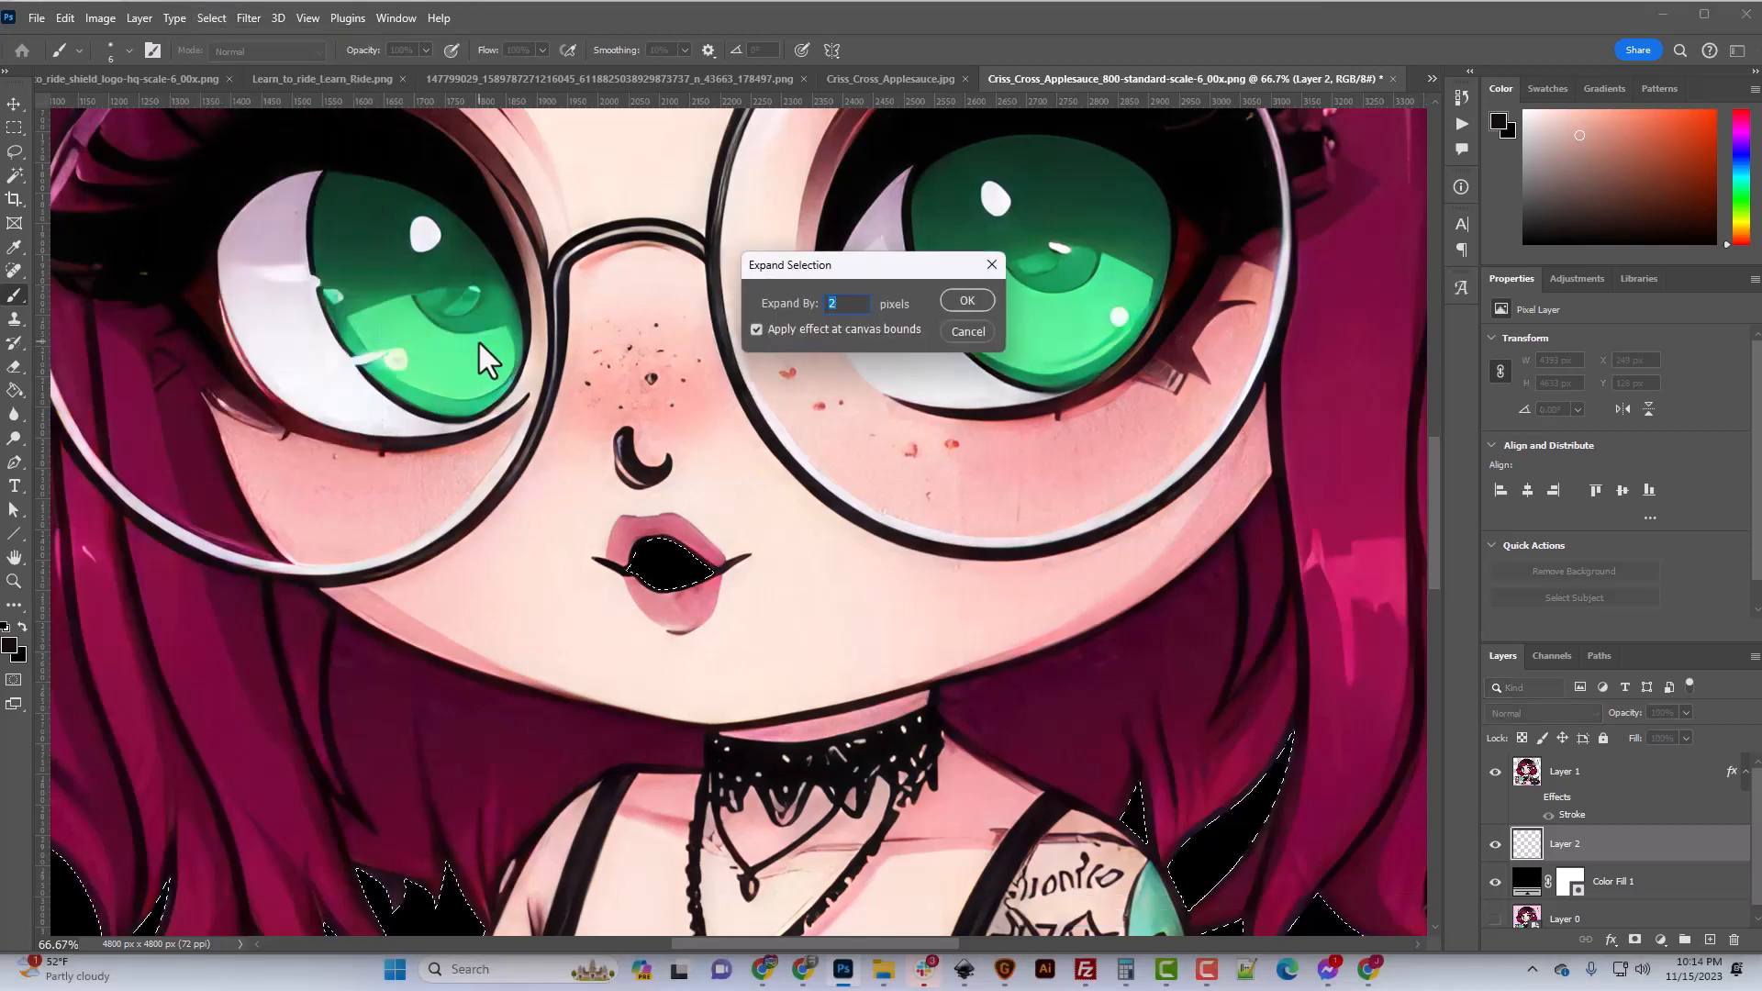
text(150)
key(Return)
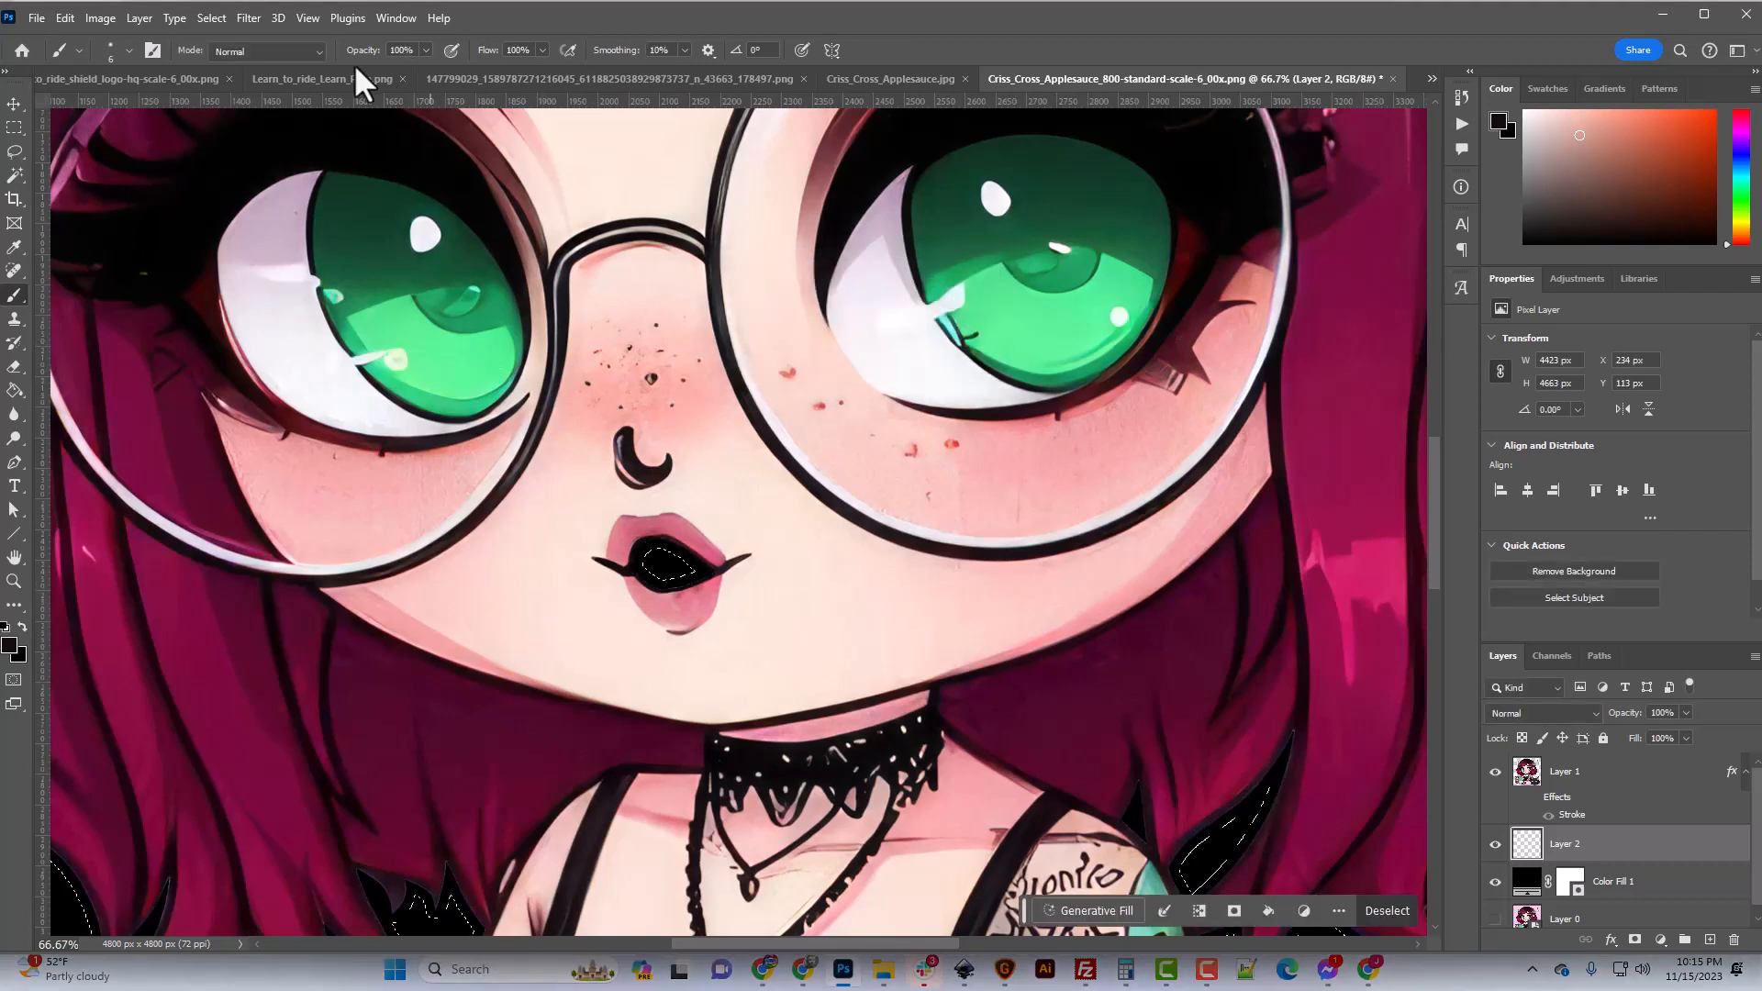
click(218, 20)
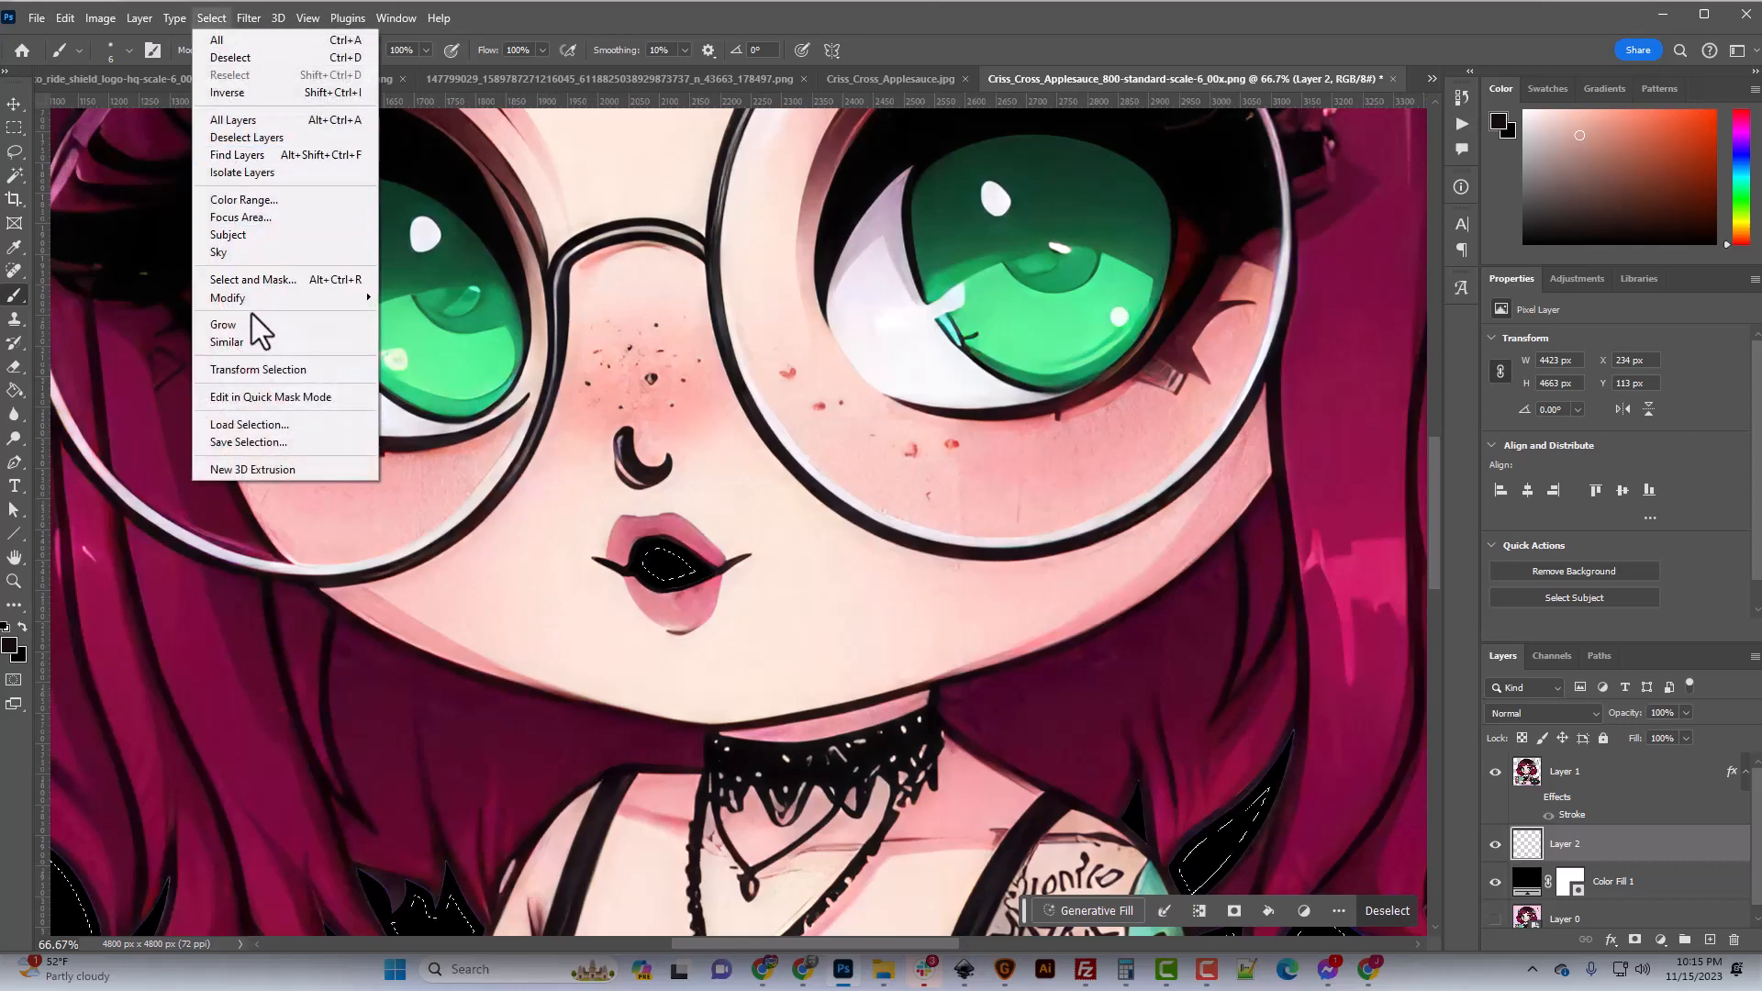
click(470, 25)
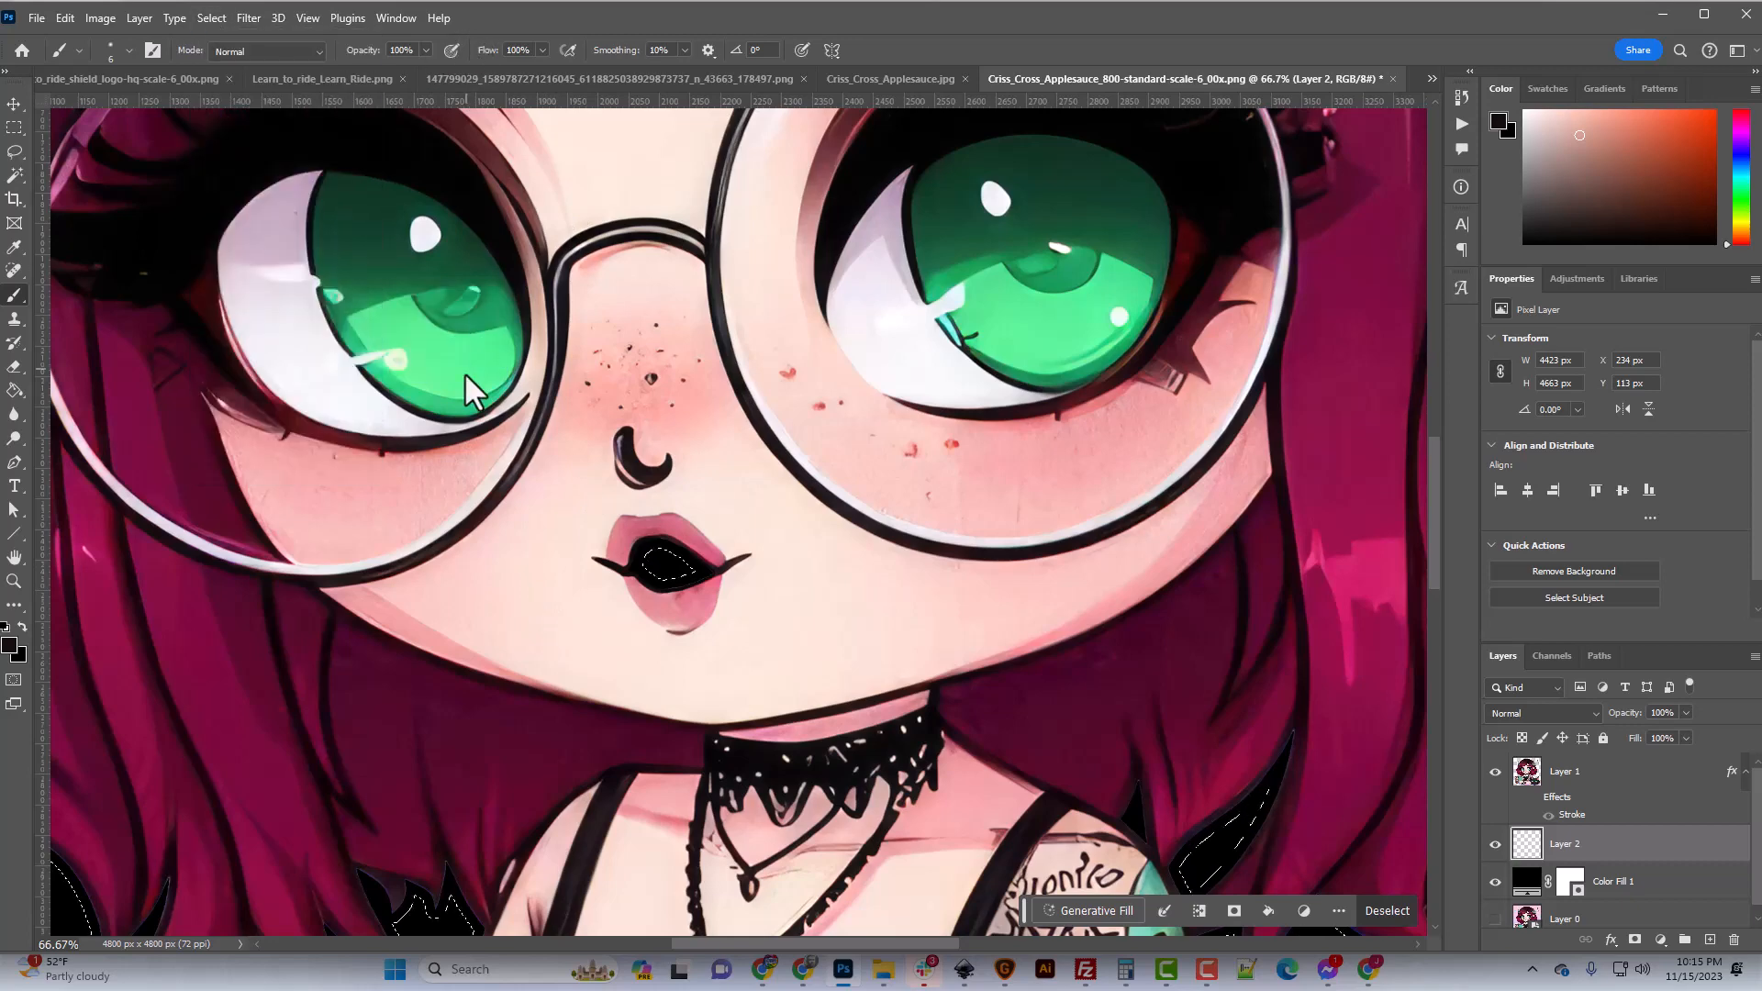
key(ctrl+d)
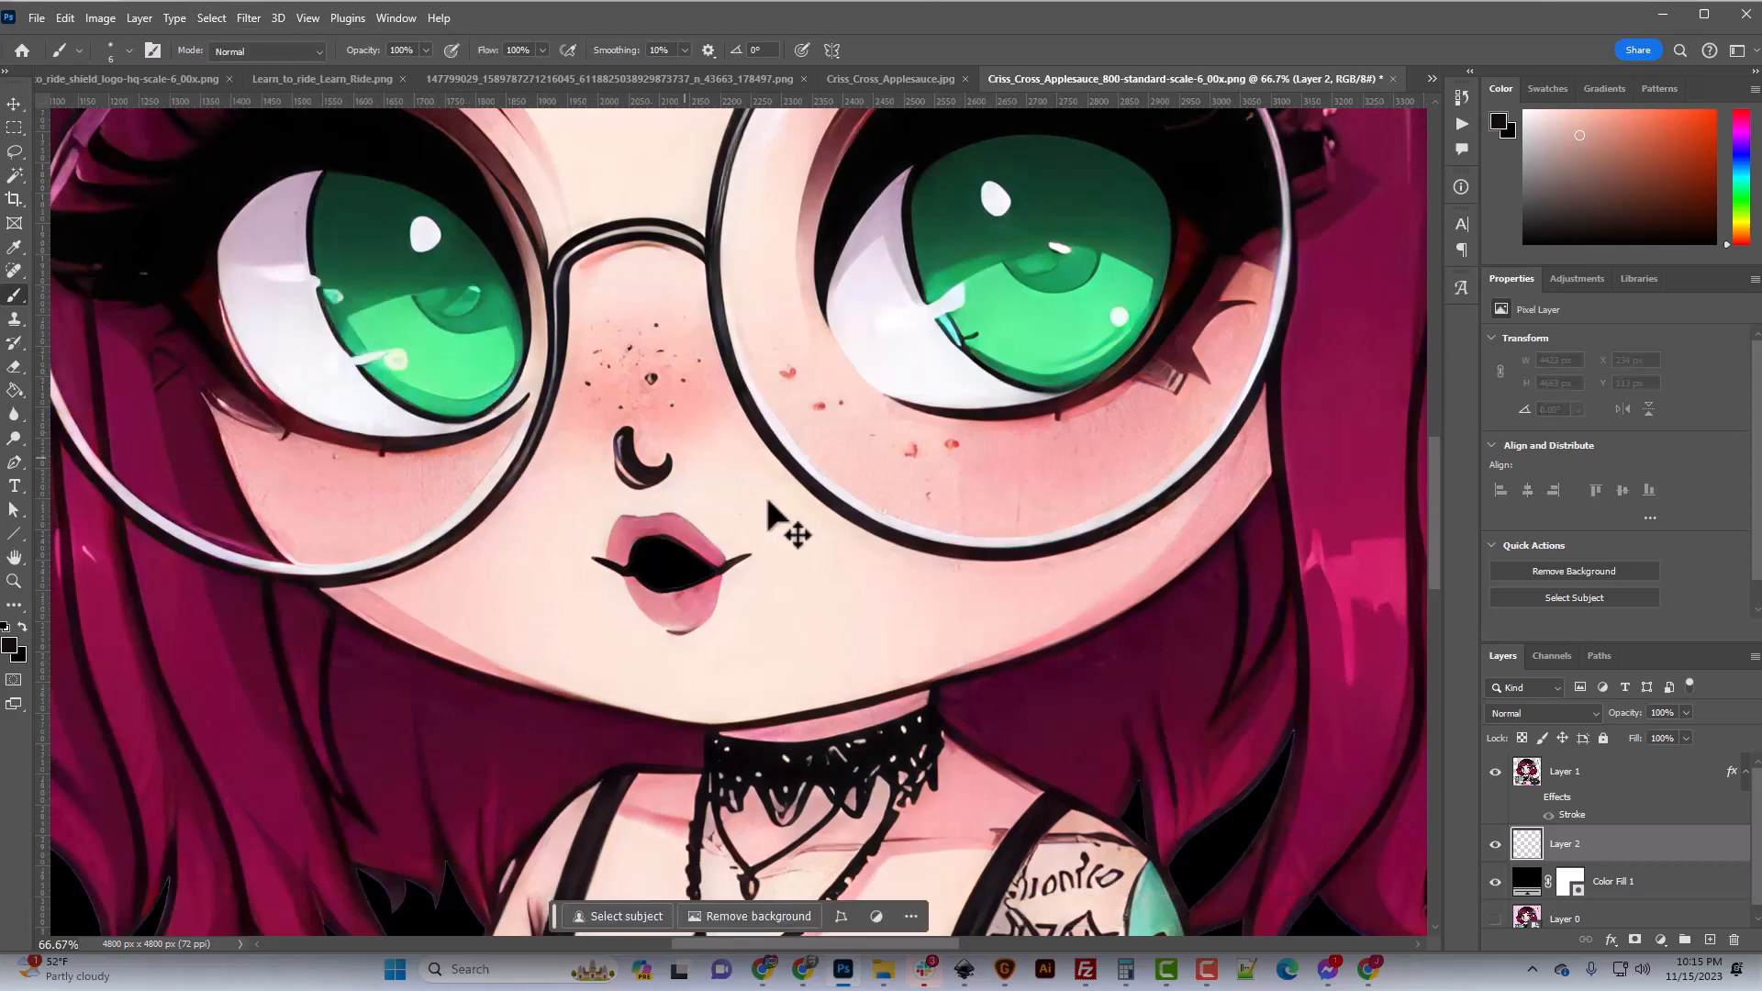
Hide the Color Fill 1 layer, select the transparent mouth opening with the Magic Wand and expand the selection by 15 pixels.
click(1495, 881)
click(15, 174)
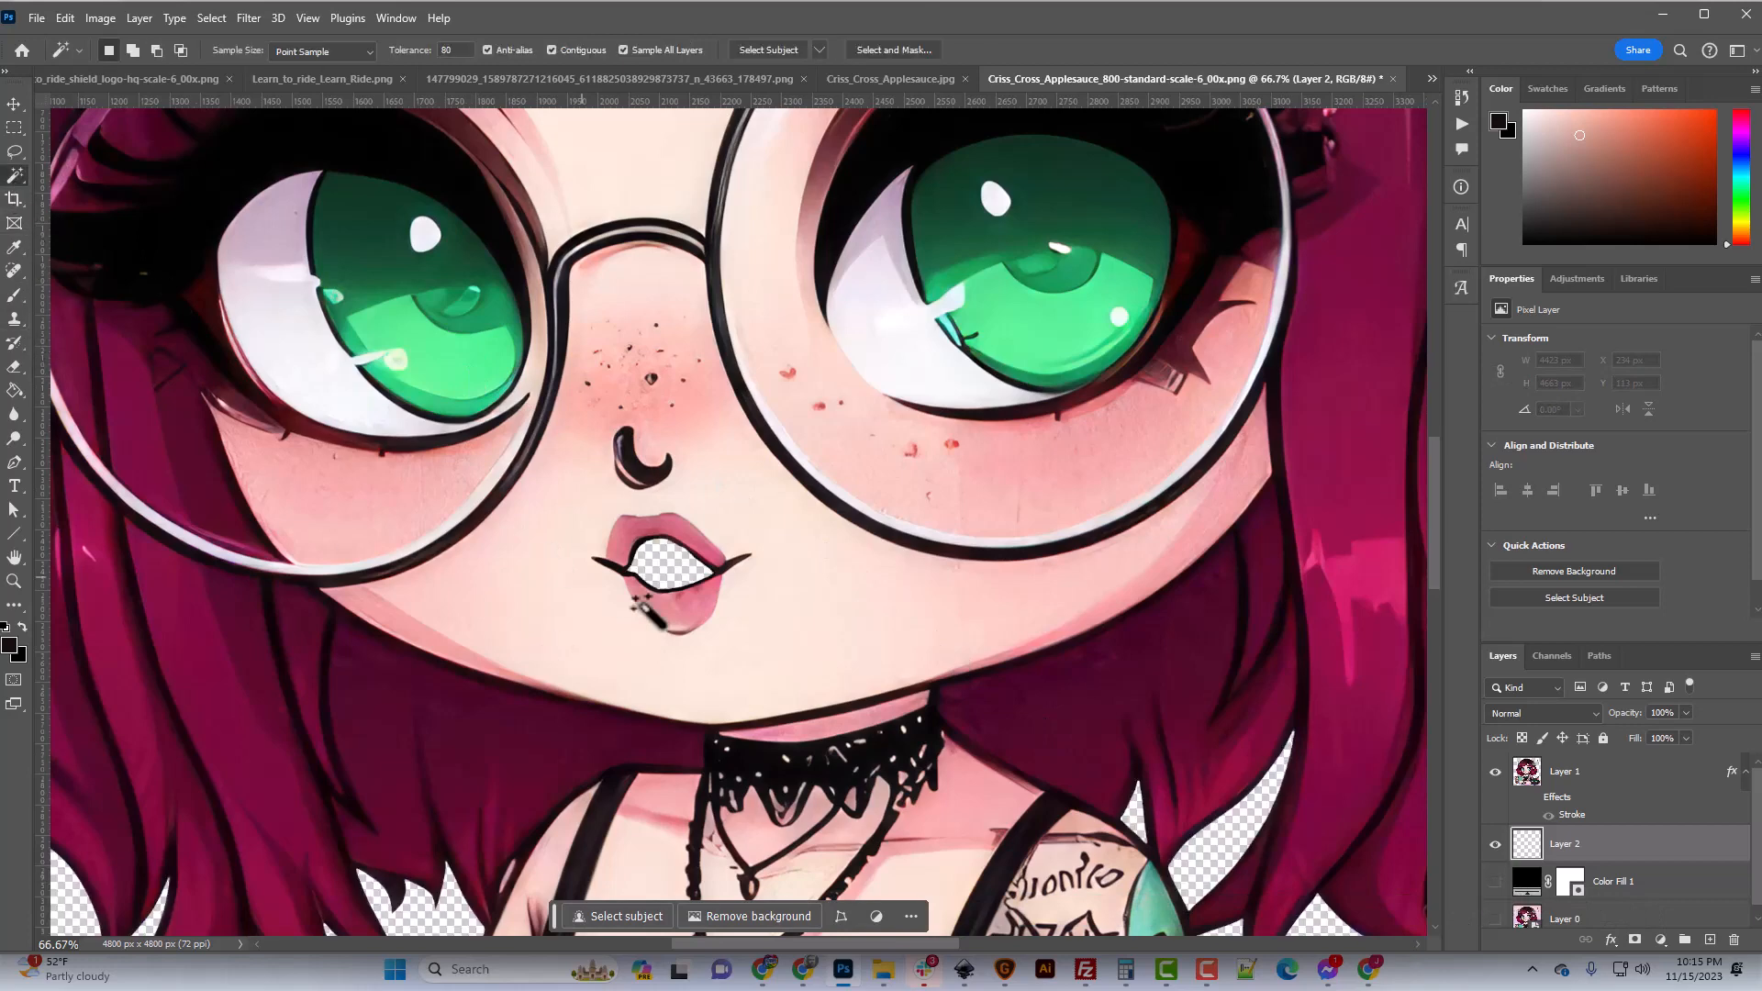
click(670, 562)
click(211, 17)
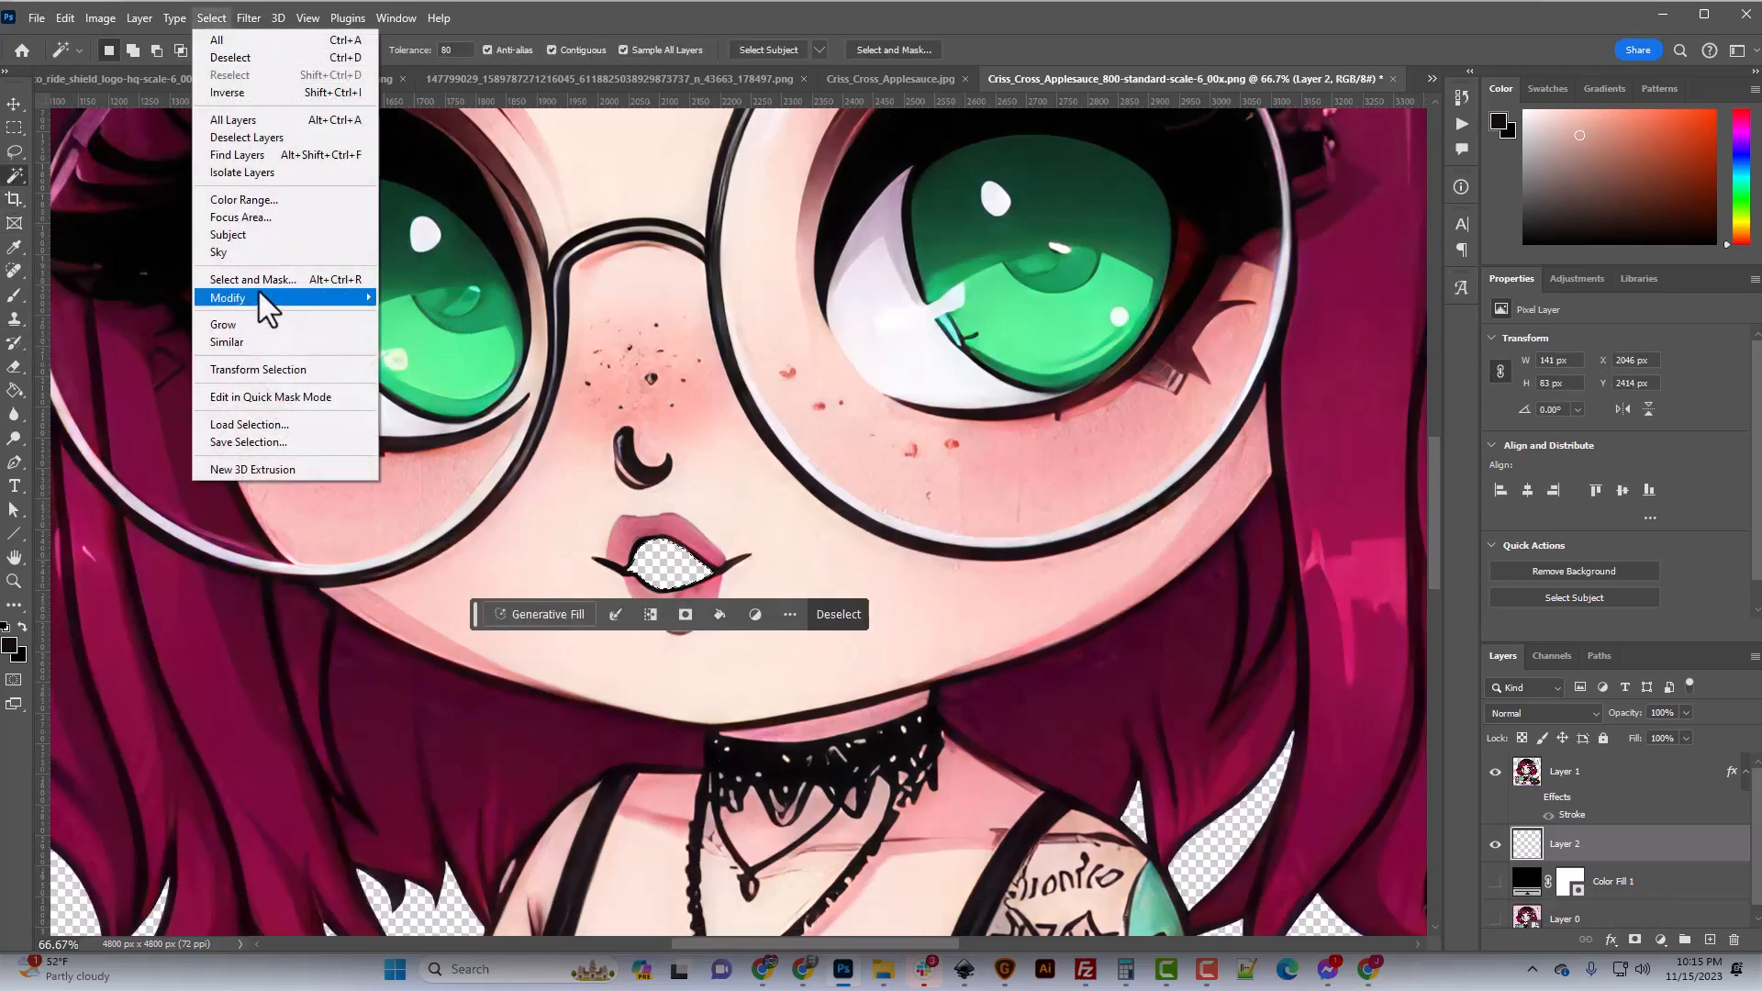
mouse_move(260, 295)
click(444, 346)
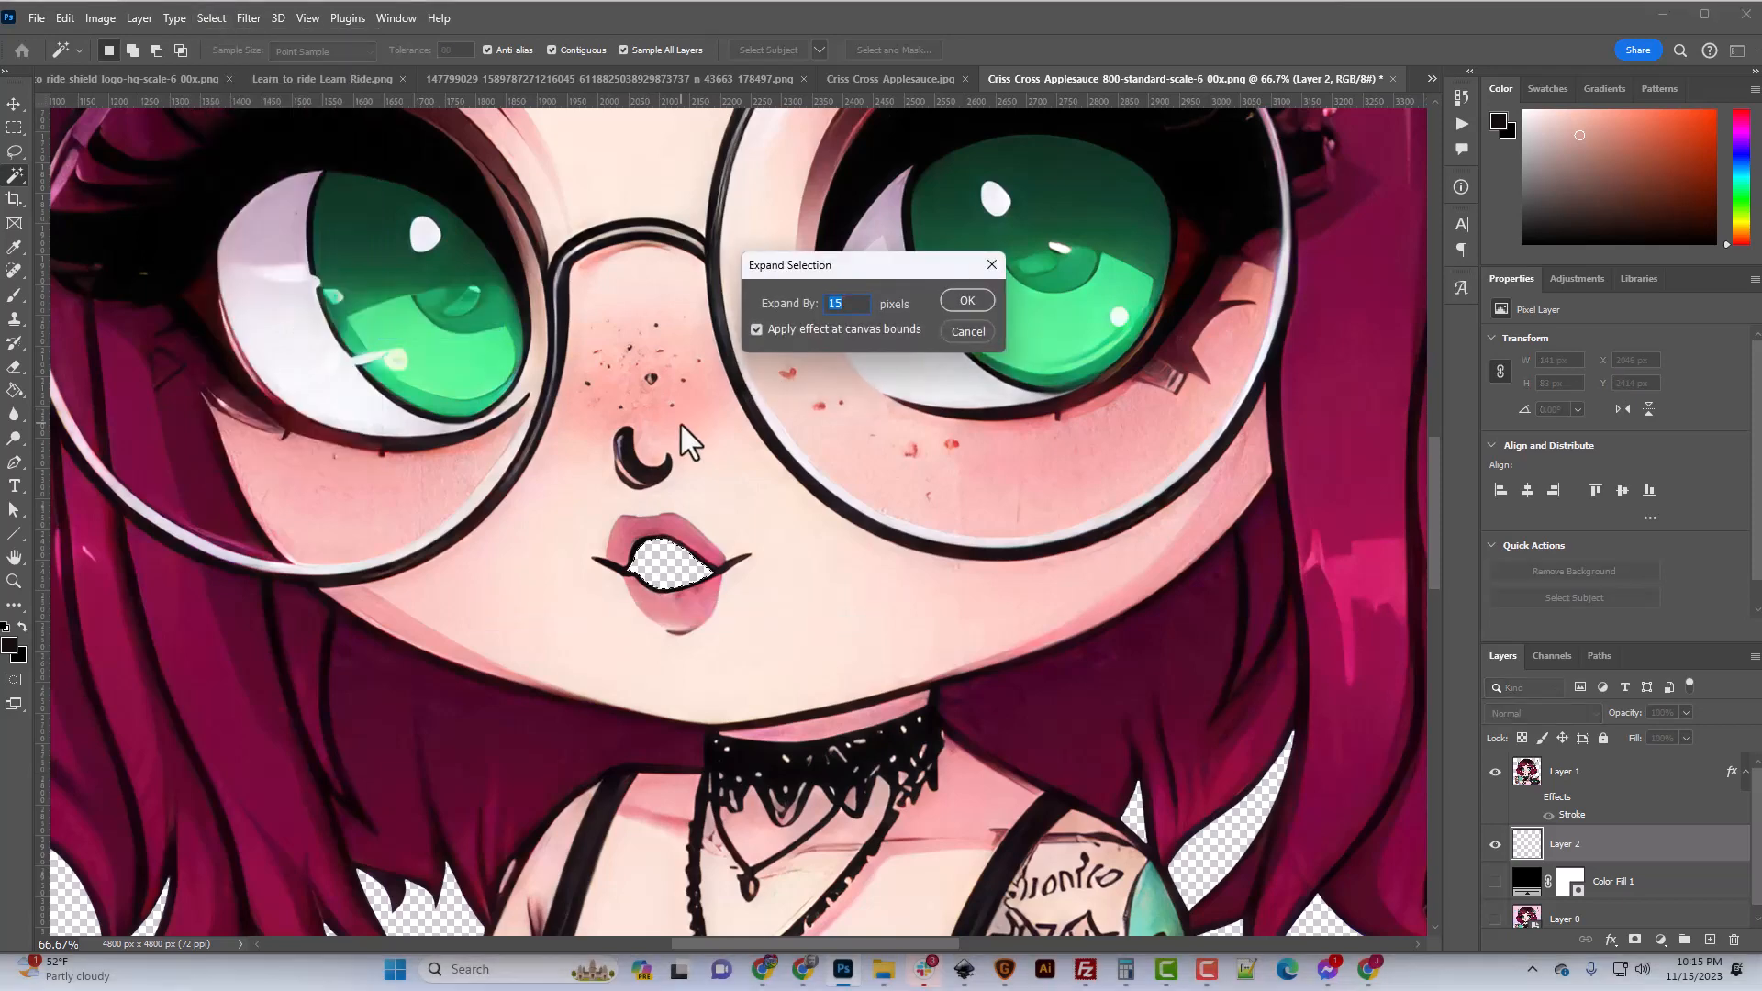
key(Return)
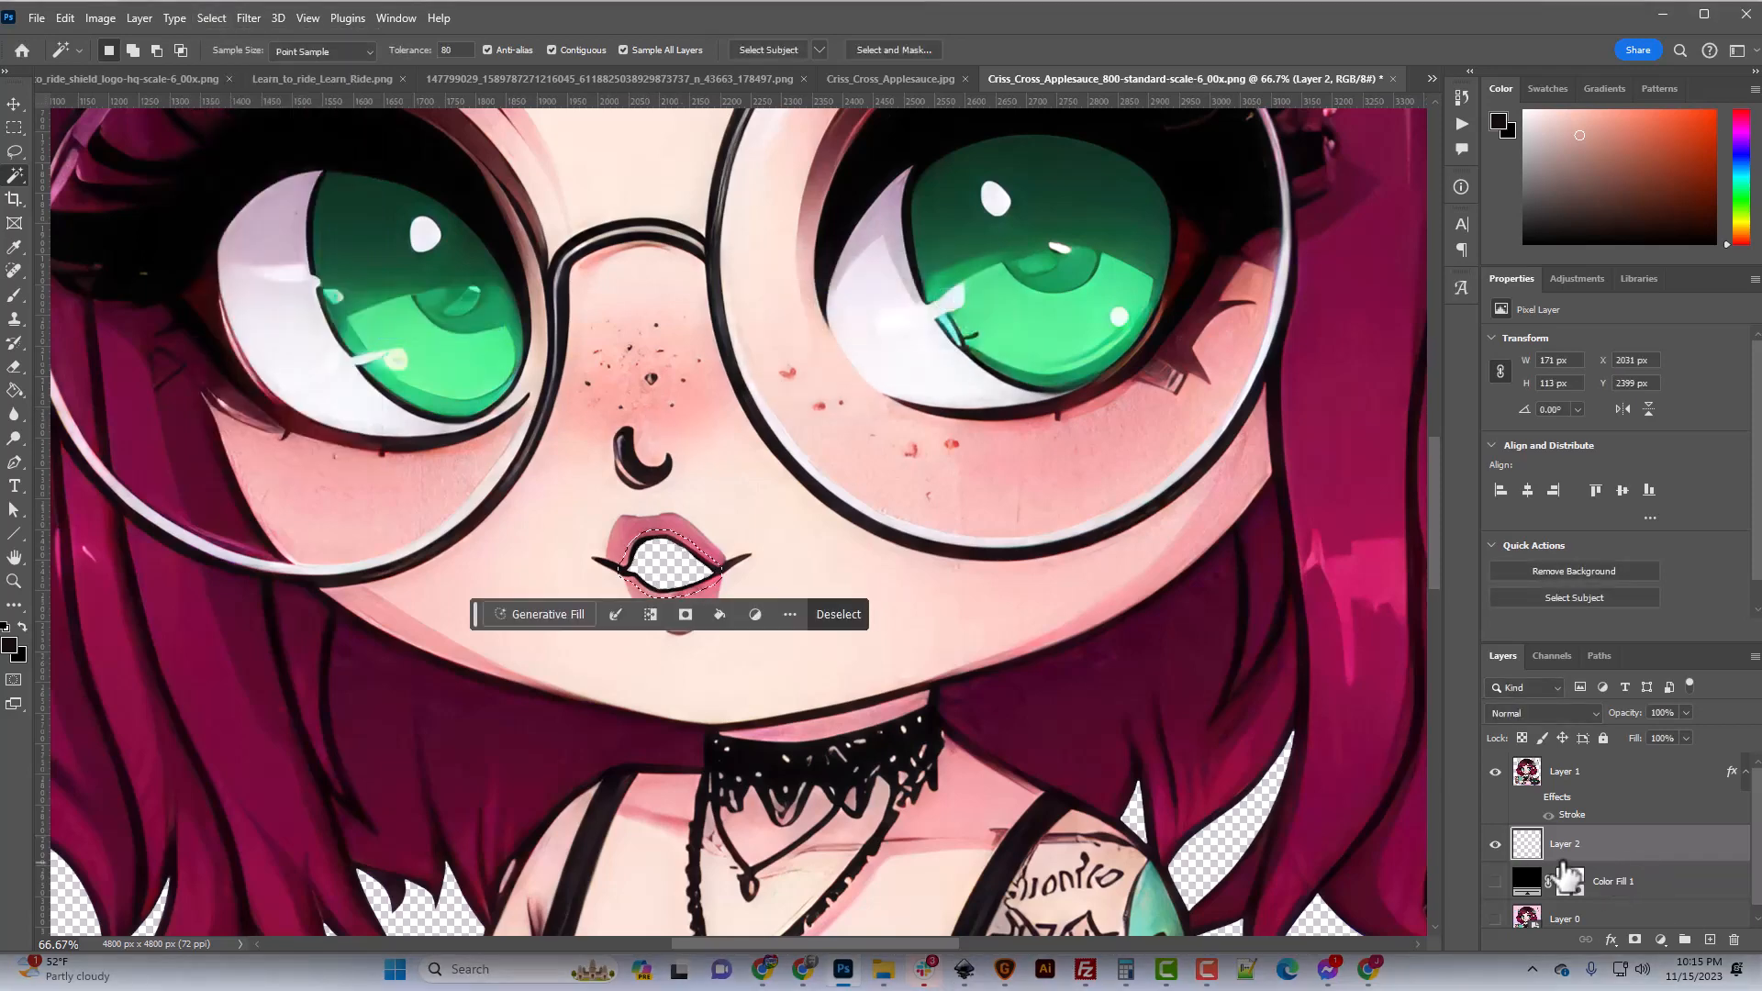
Fill the expanded mouth selection on Layer 2 with the near-black color 140c0f using the Paint Bucket, and deselect.
click(14, 390)
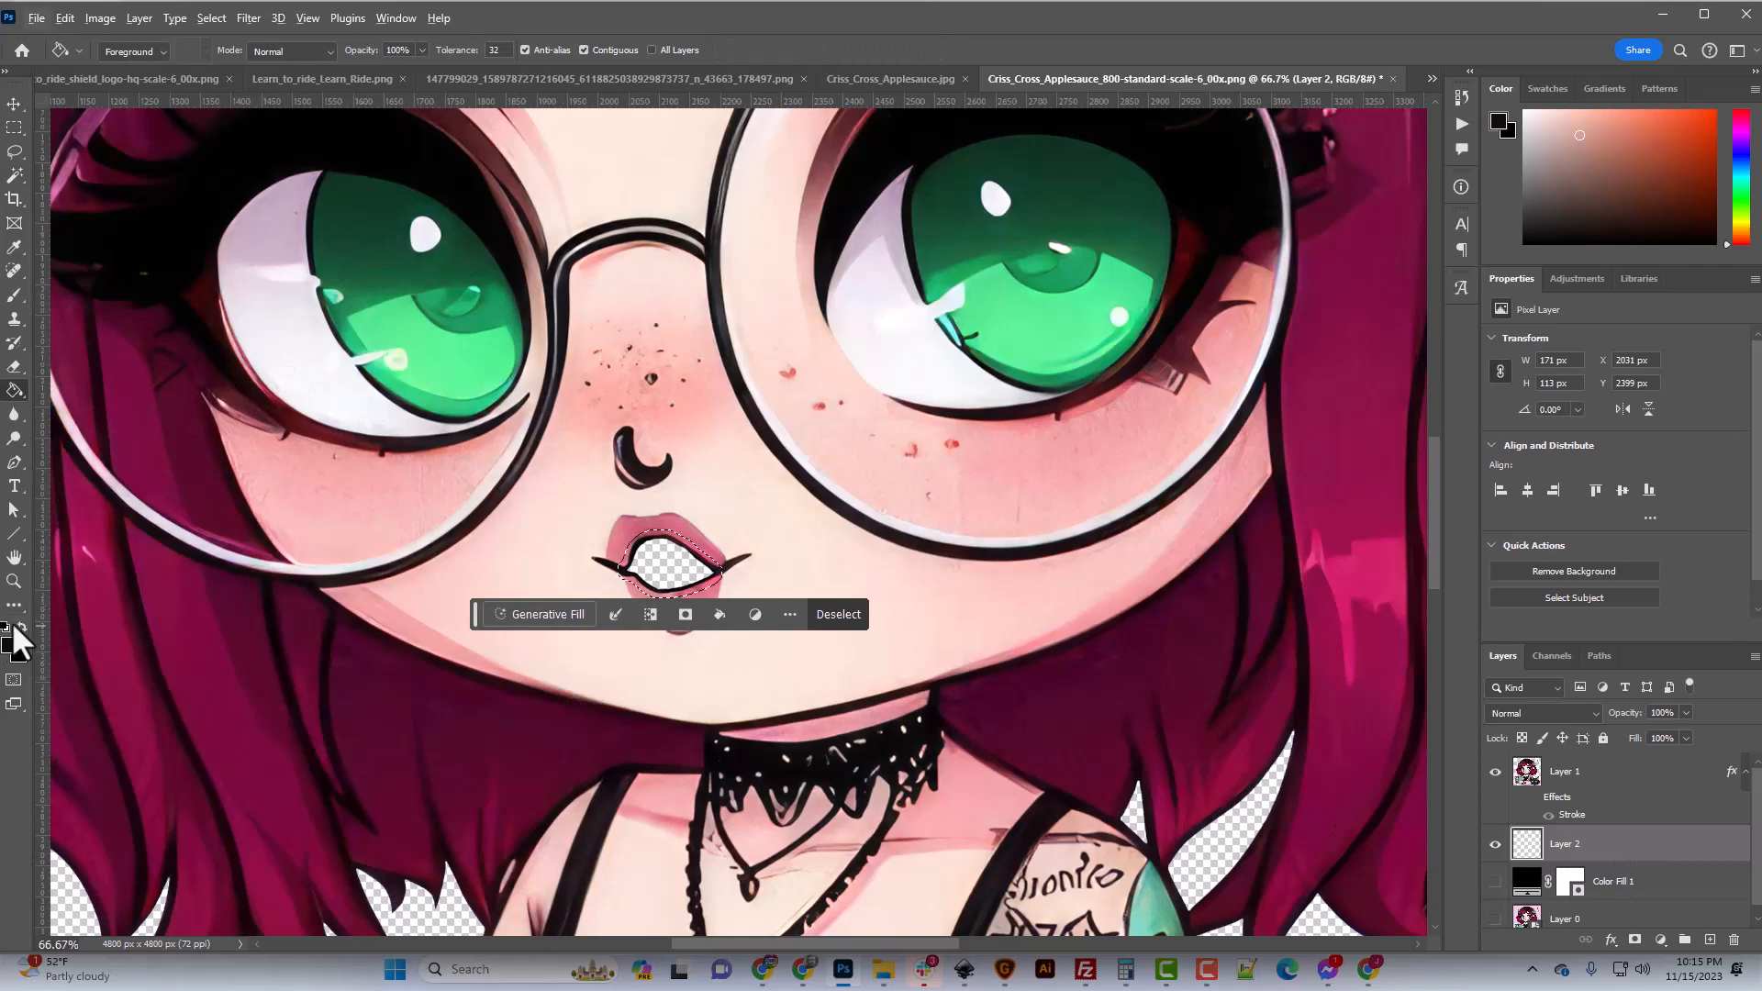
click(9, 645)
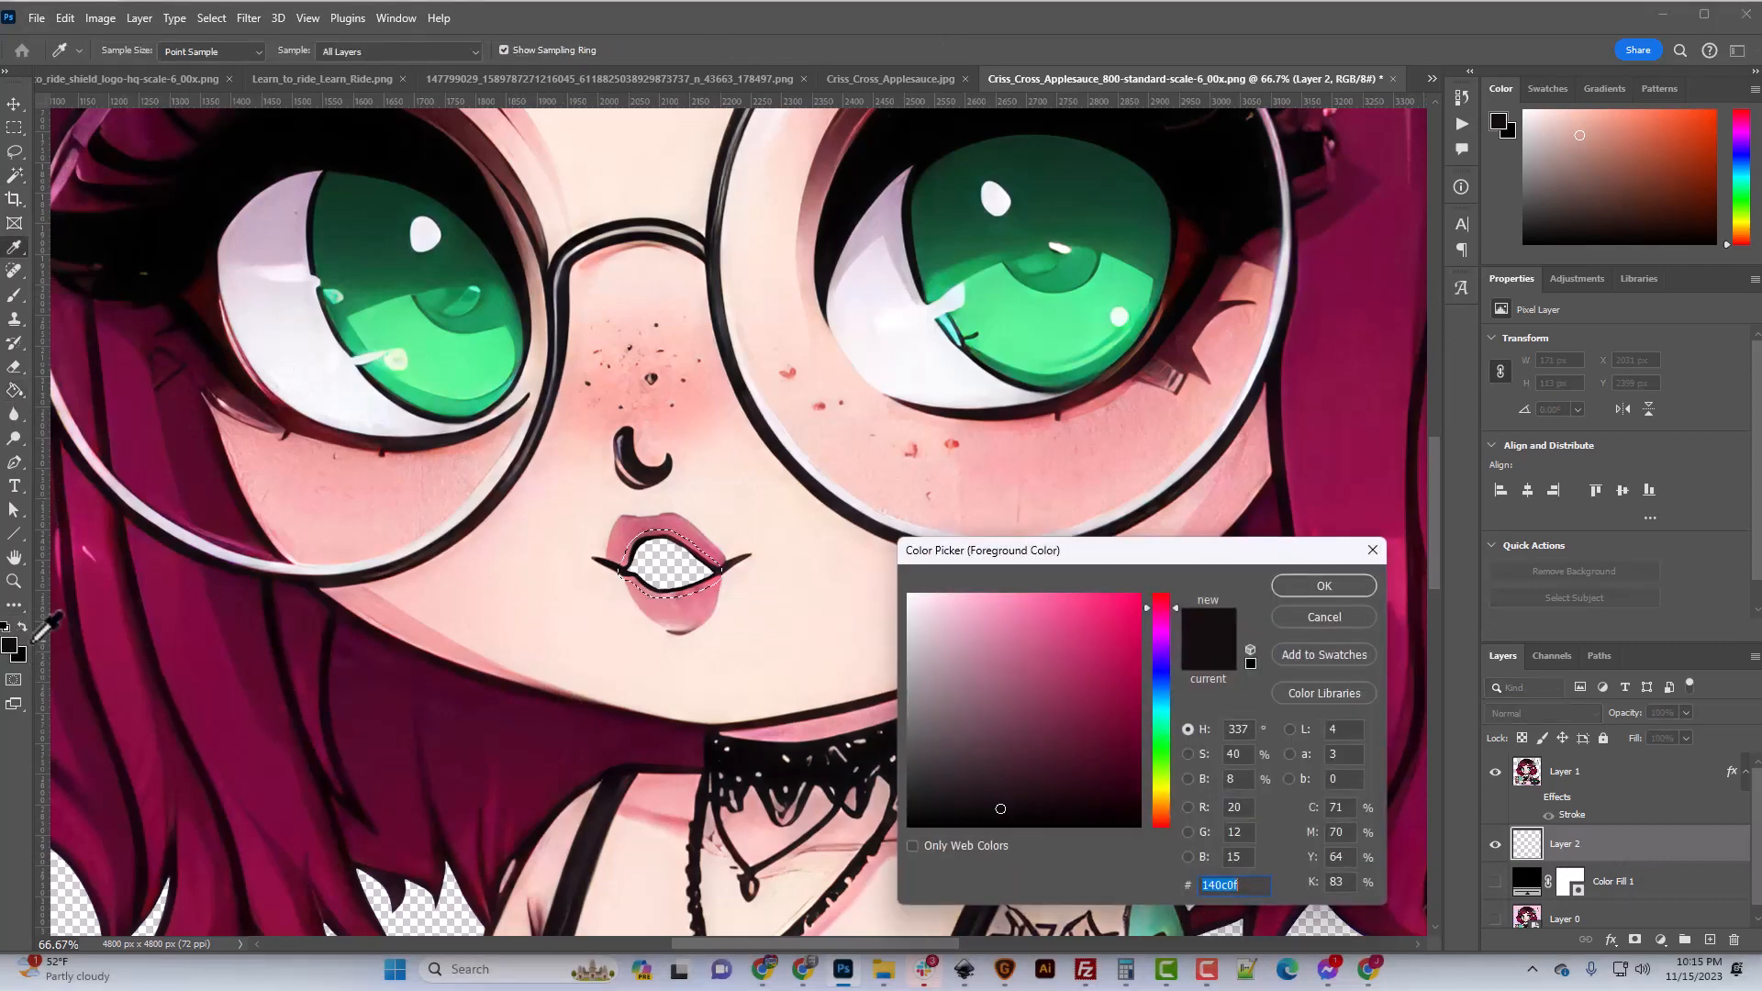
click(1331, 590)
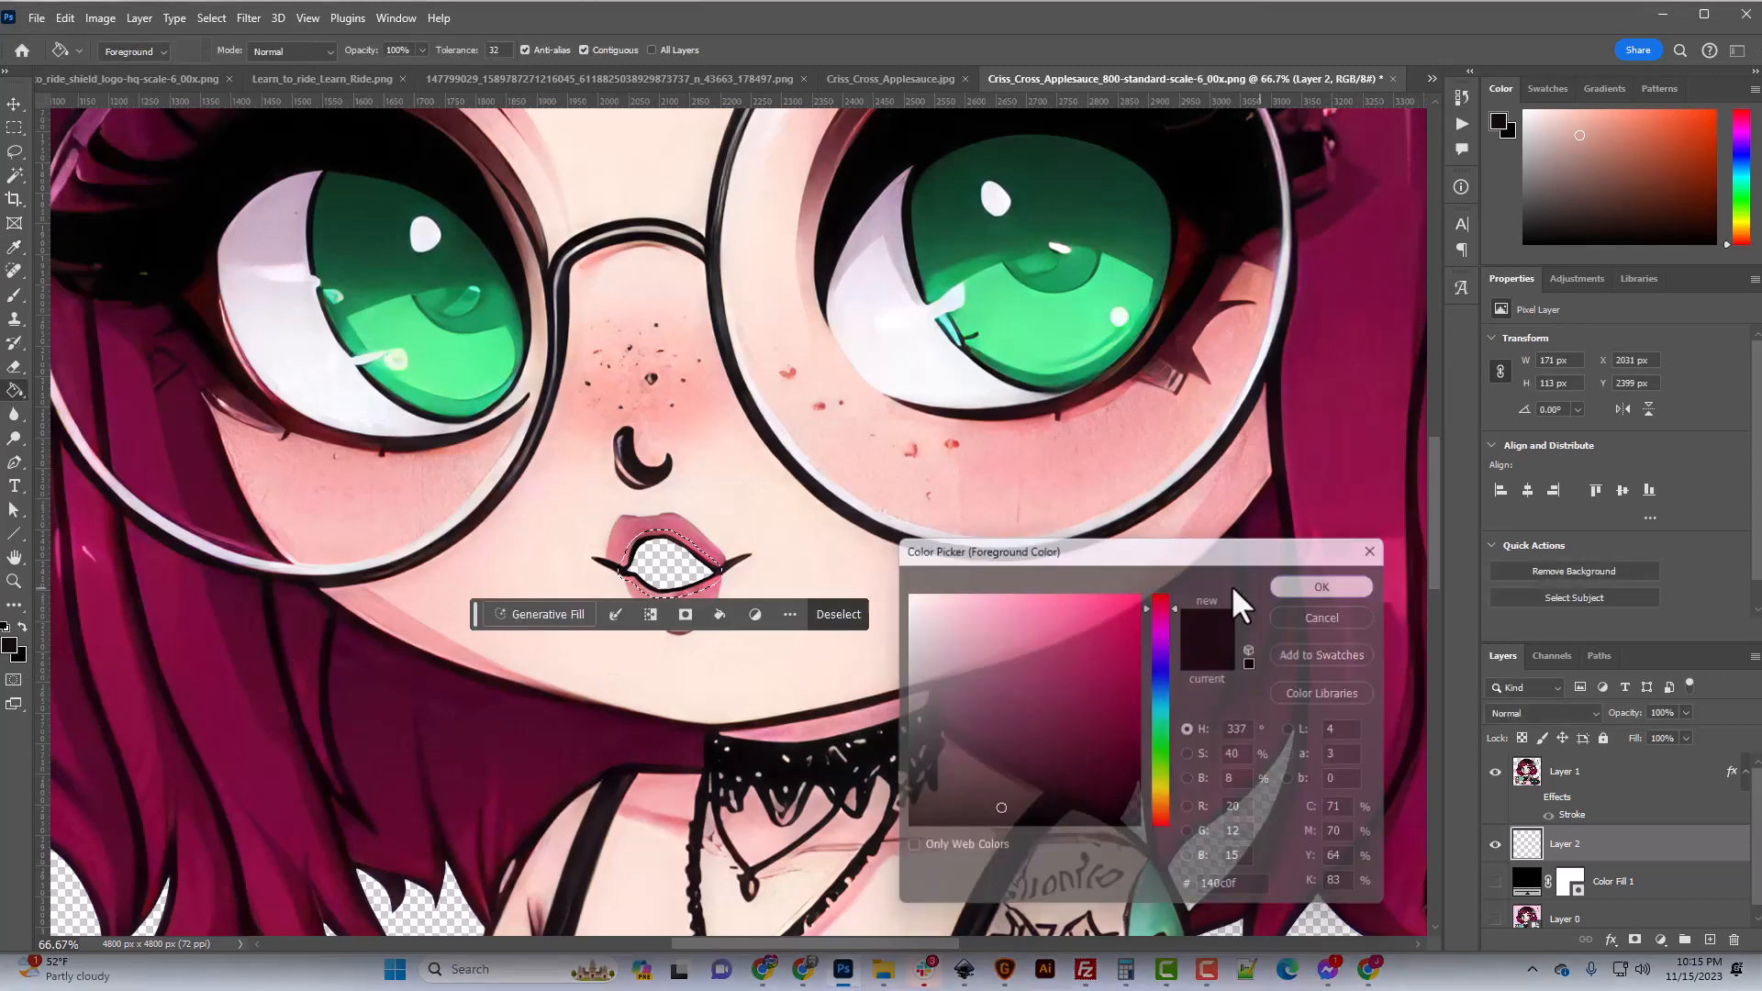
click(667, 566)
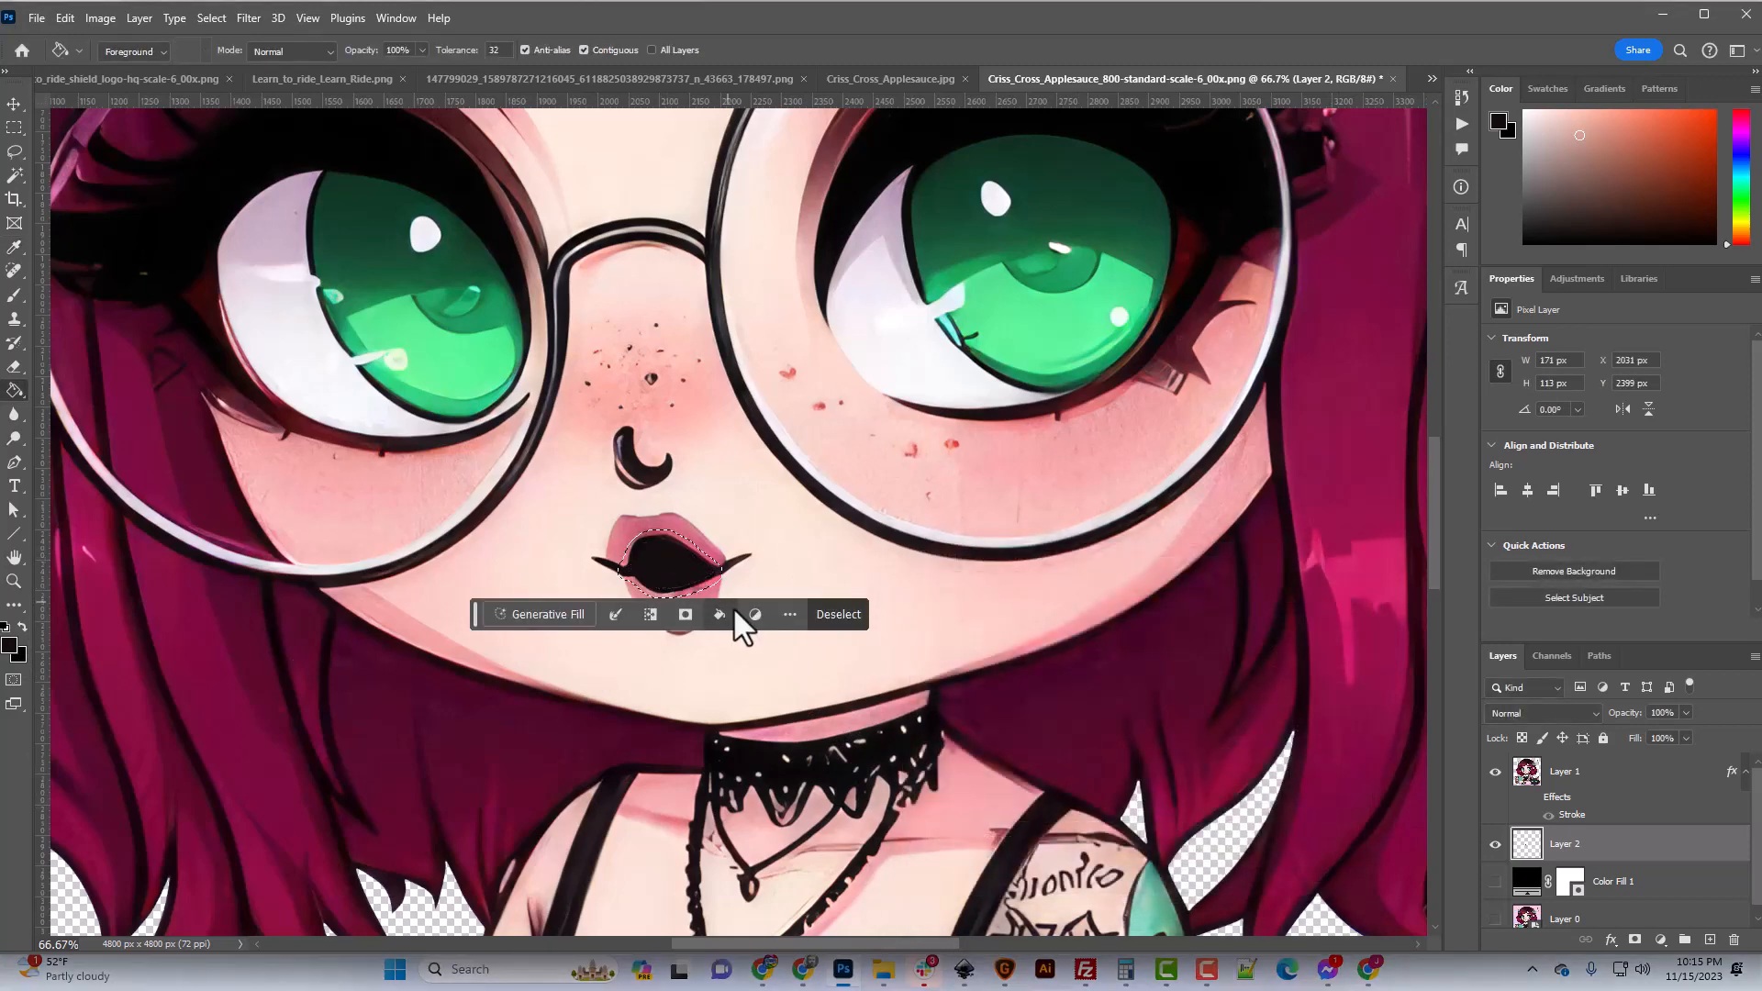
key(ctrl+d)
Add another empty layer between Layer 1 and the dark mouth fill on Layer 2.
click(1564, 797)
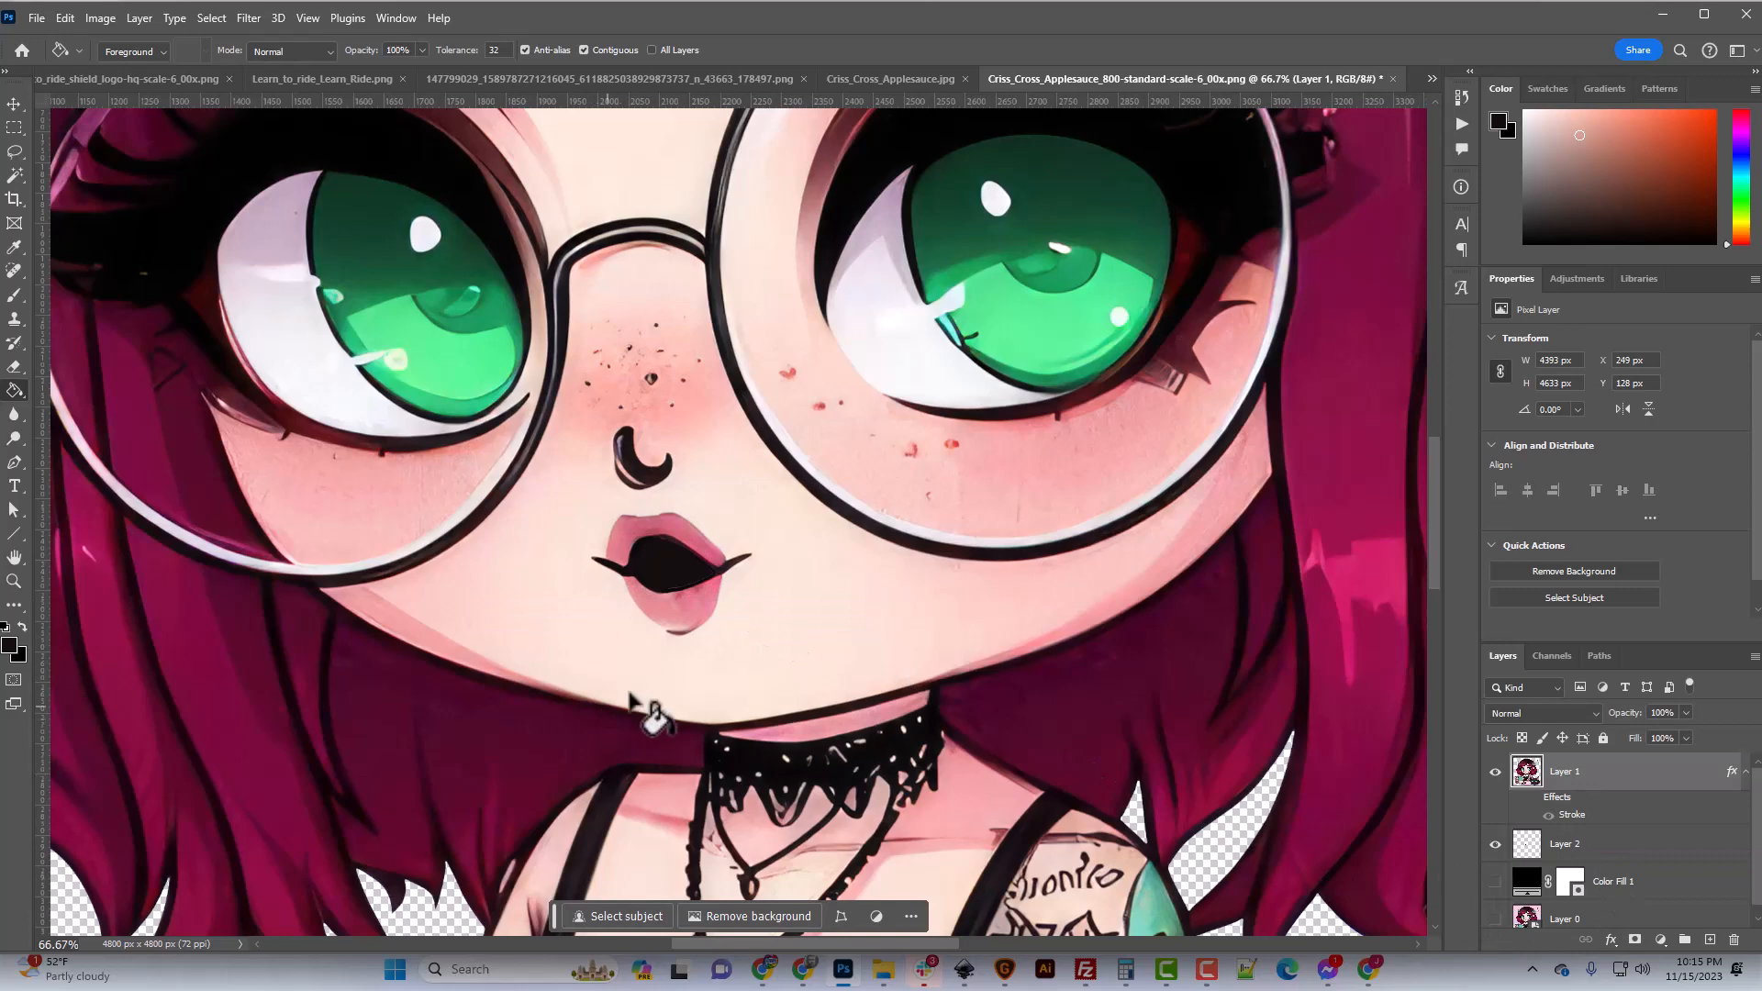
click(1554, 856)
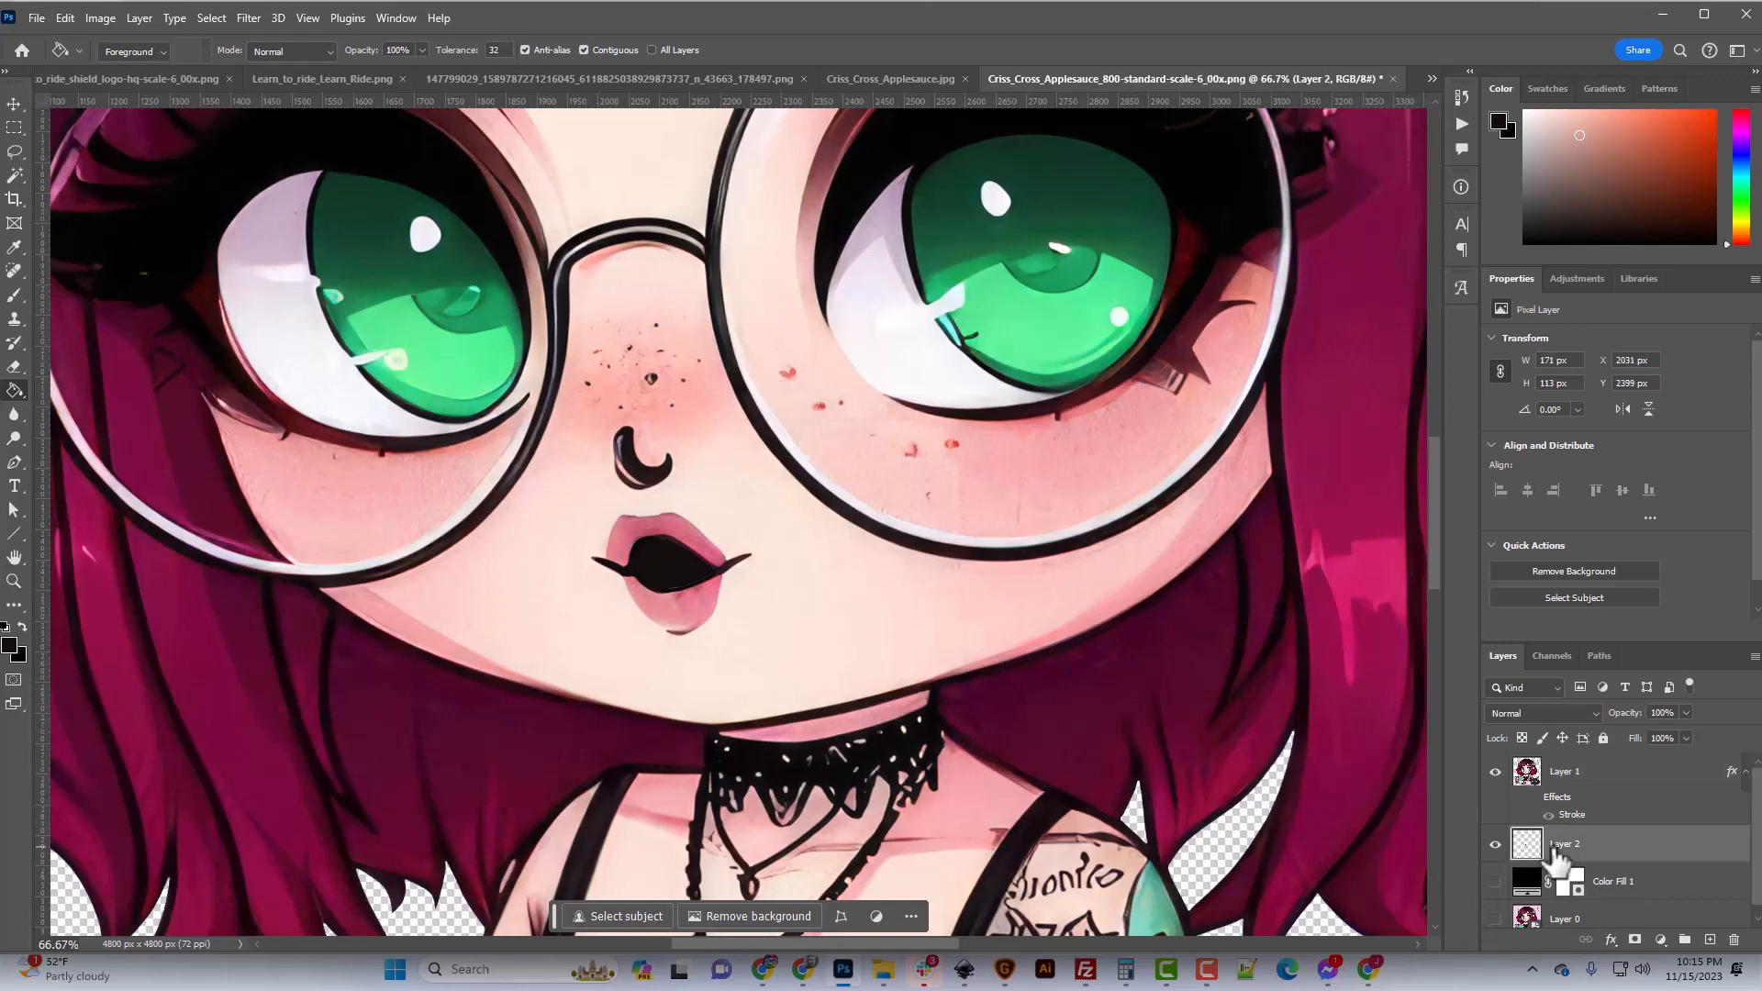
key(ctrl+shift+n)
key(Return)
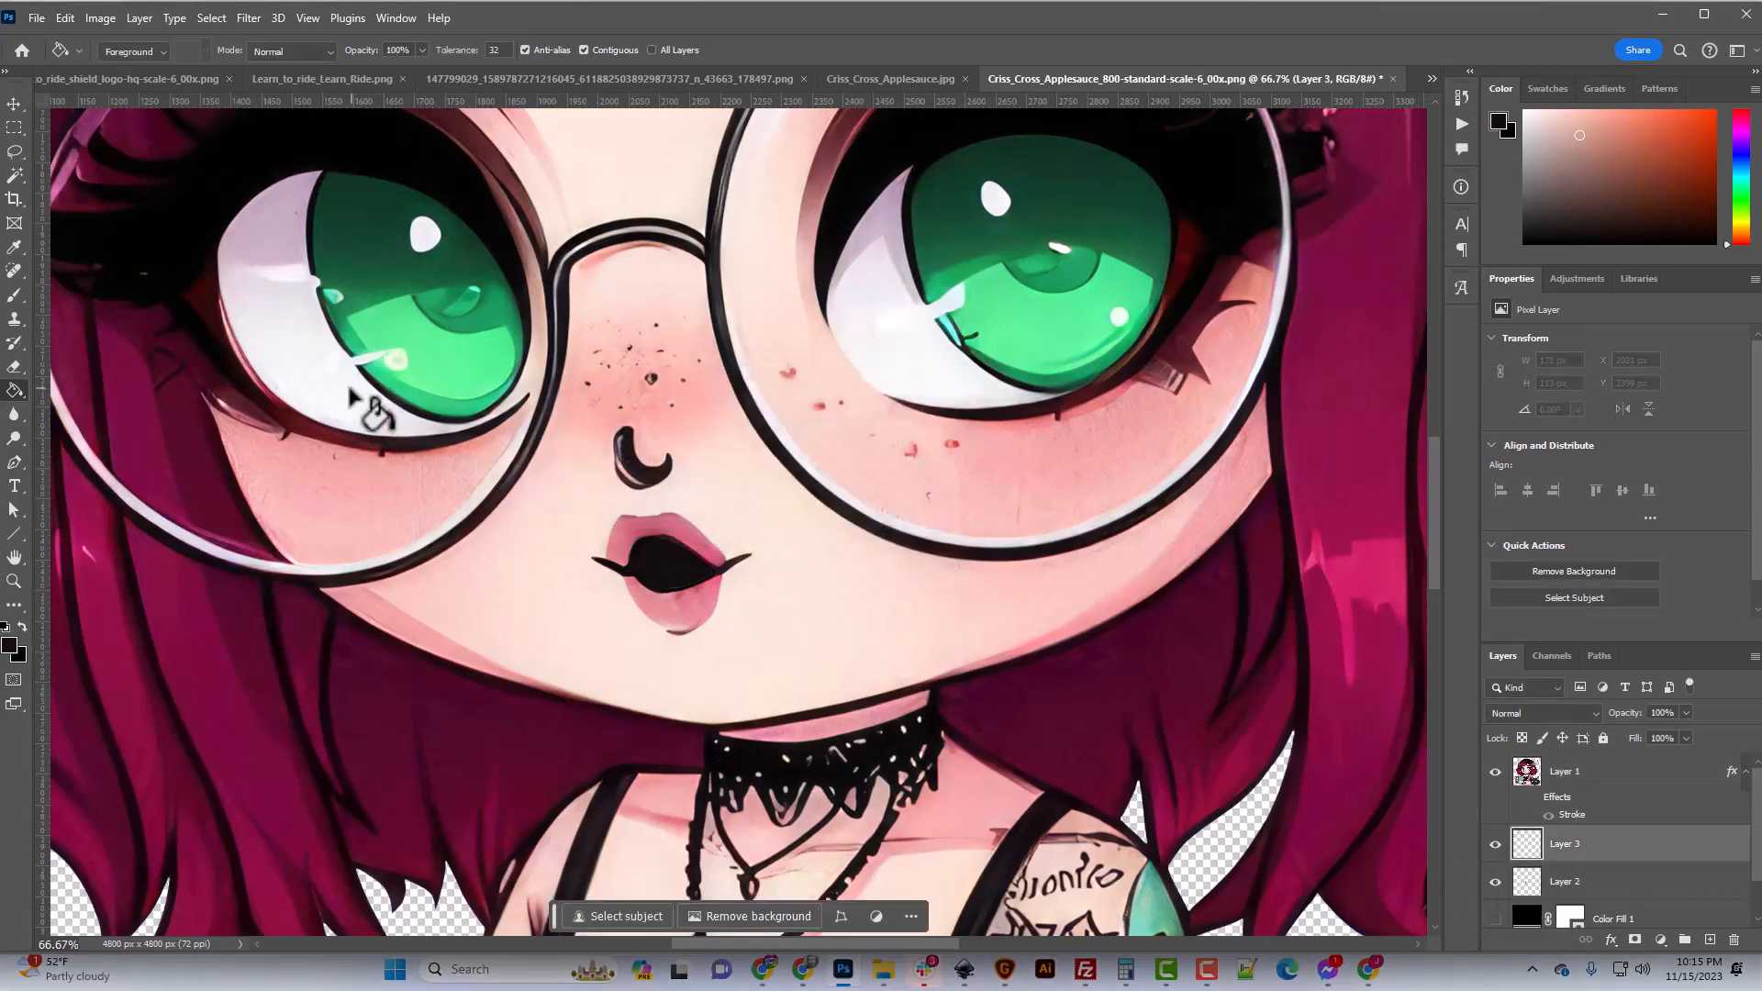
Switch to the Brush and sample the off-white e6e3e7 from the white of the eye as the foreground color.
click(13, 295)
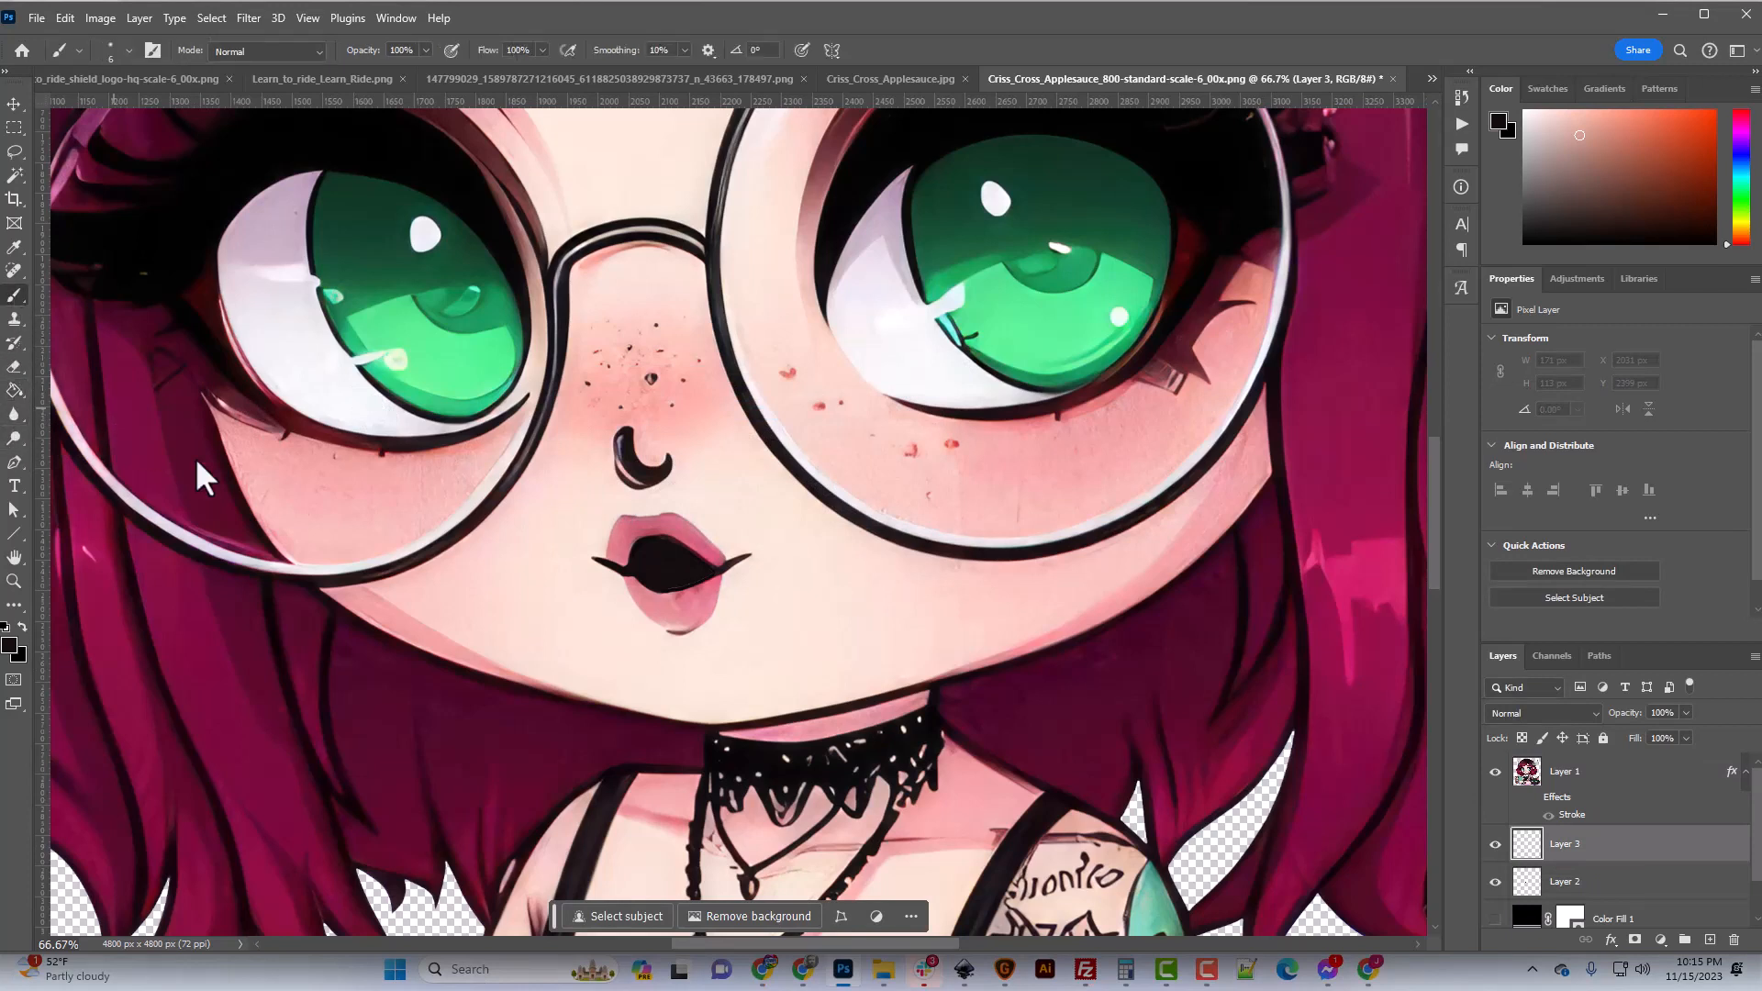
alt+click(410, 420)
scroll(569, 725, down, 1)
click(13, 647)
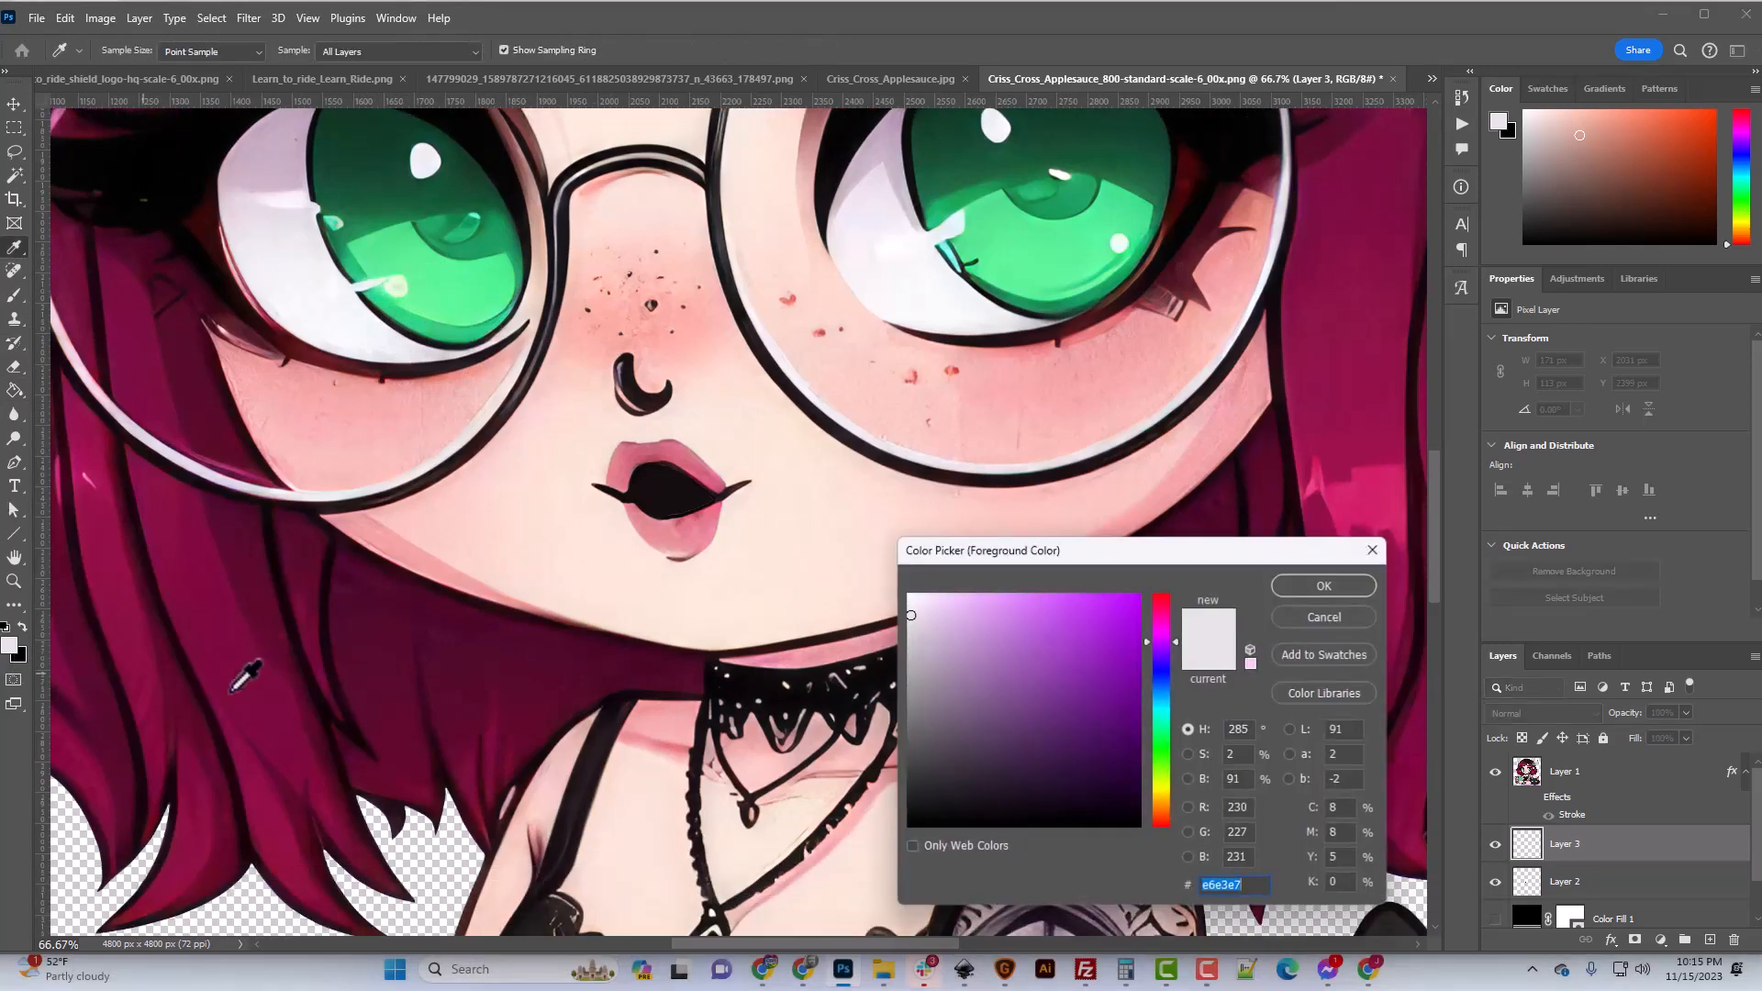
click(1321, 617)
scroll(814, 666, up, 3)
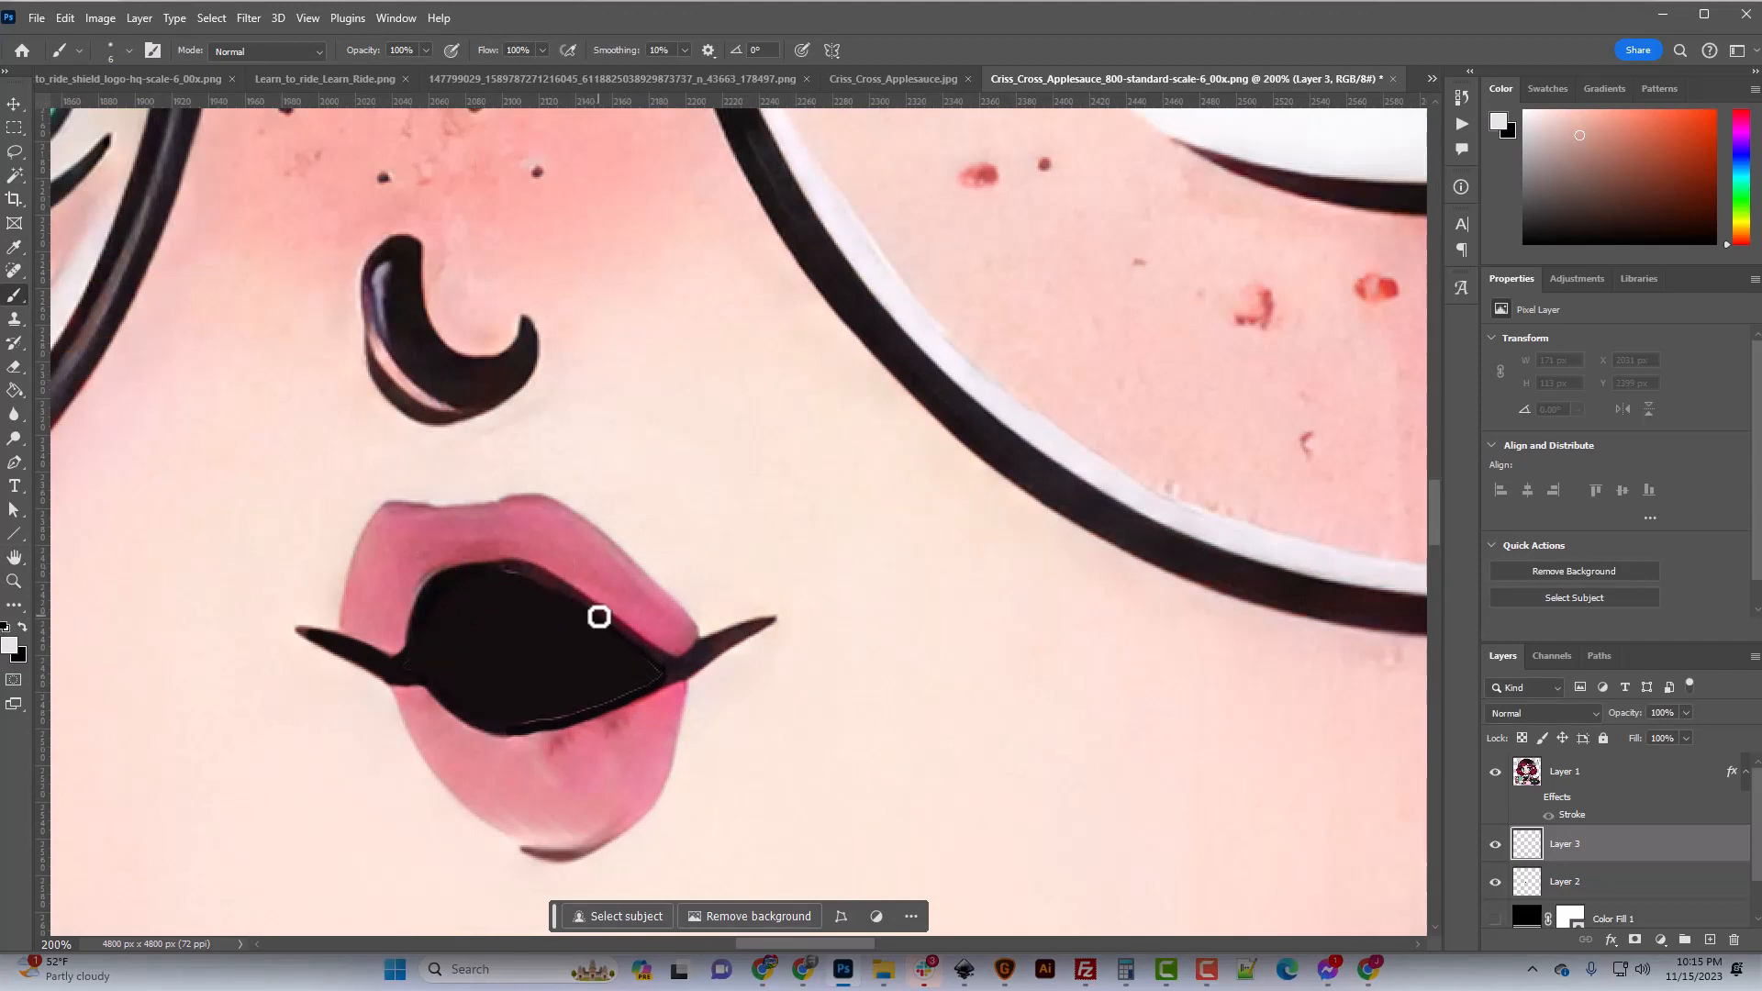
Set the brush size to 25 px and hide the dark mouth fill on Layer 2, keeping Layer 3 shown.
key(bracketright)
key(bracketright)
click(1495, 845)
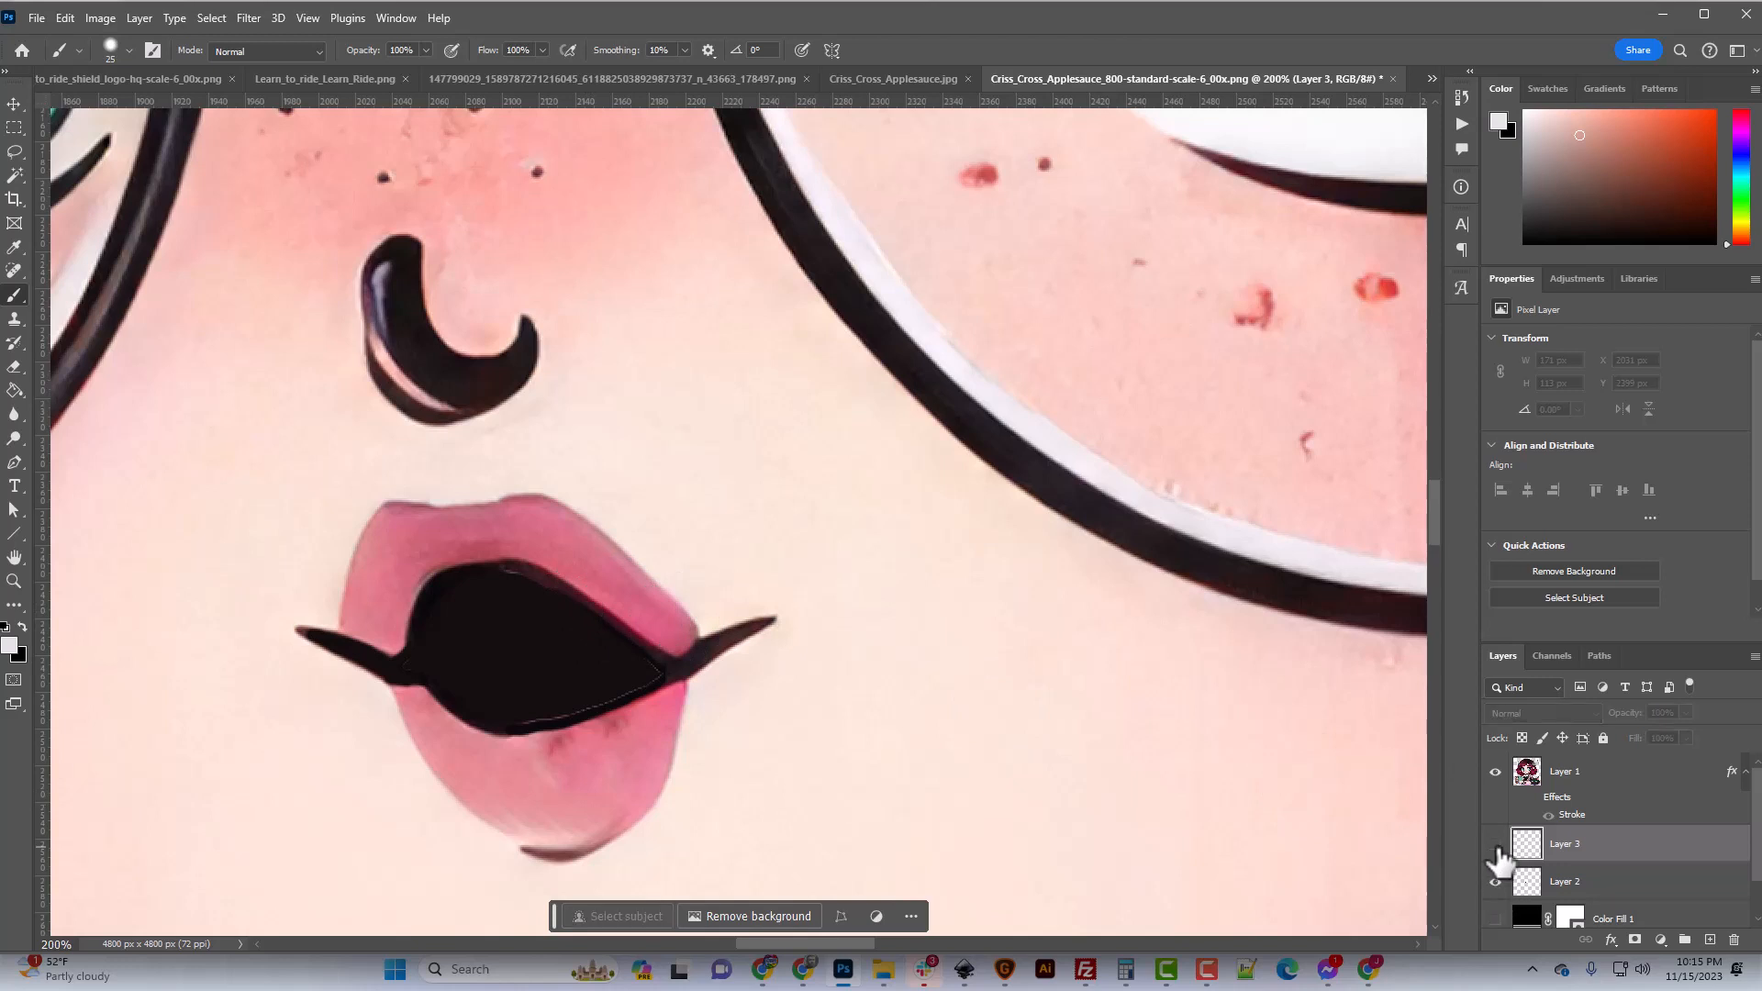
click(1496, 845)
click(1497, 883)
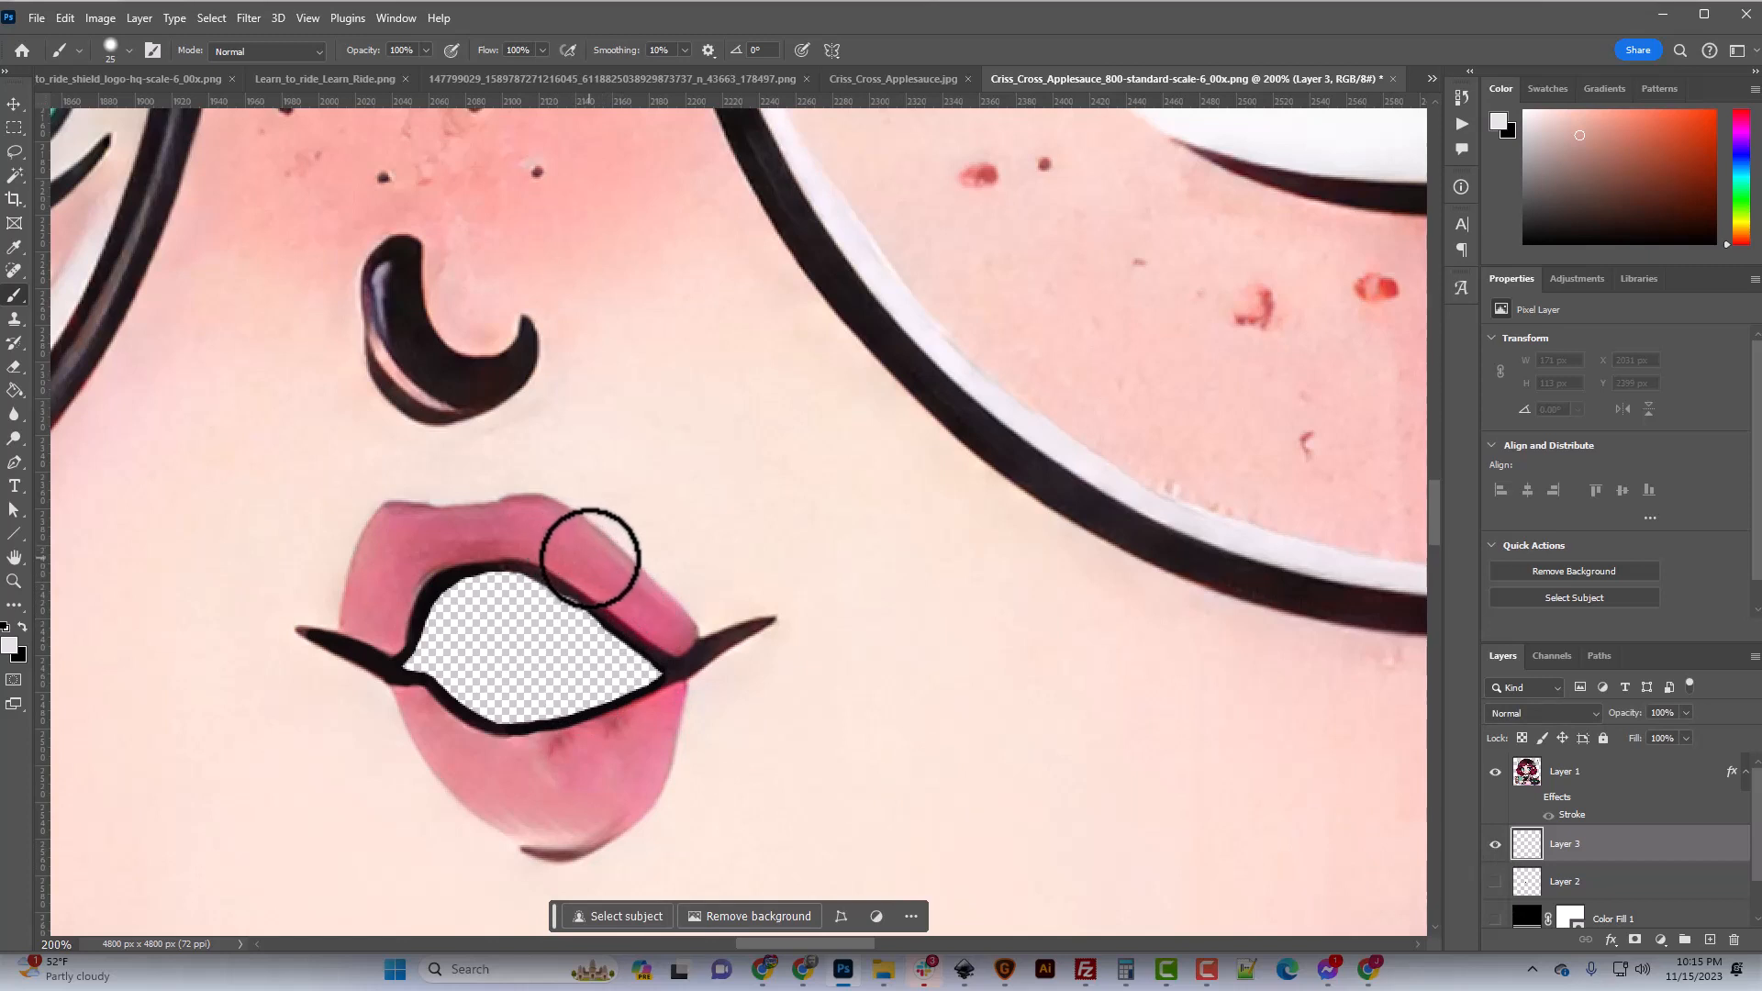
Try a soft off-white stroke under the upper lip, undo it, and set the brush hardness to 100%.
mouse_move(593, 565)
mouse_down()
mouse_move(425, 610)
mouse_move(448, 592)
mouse_up()
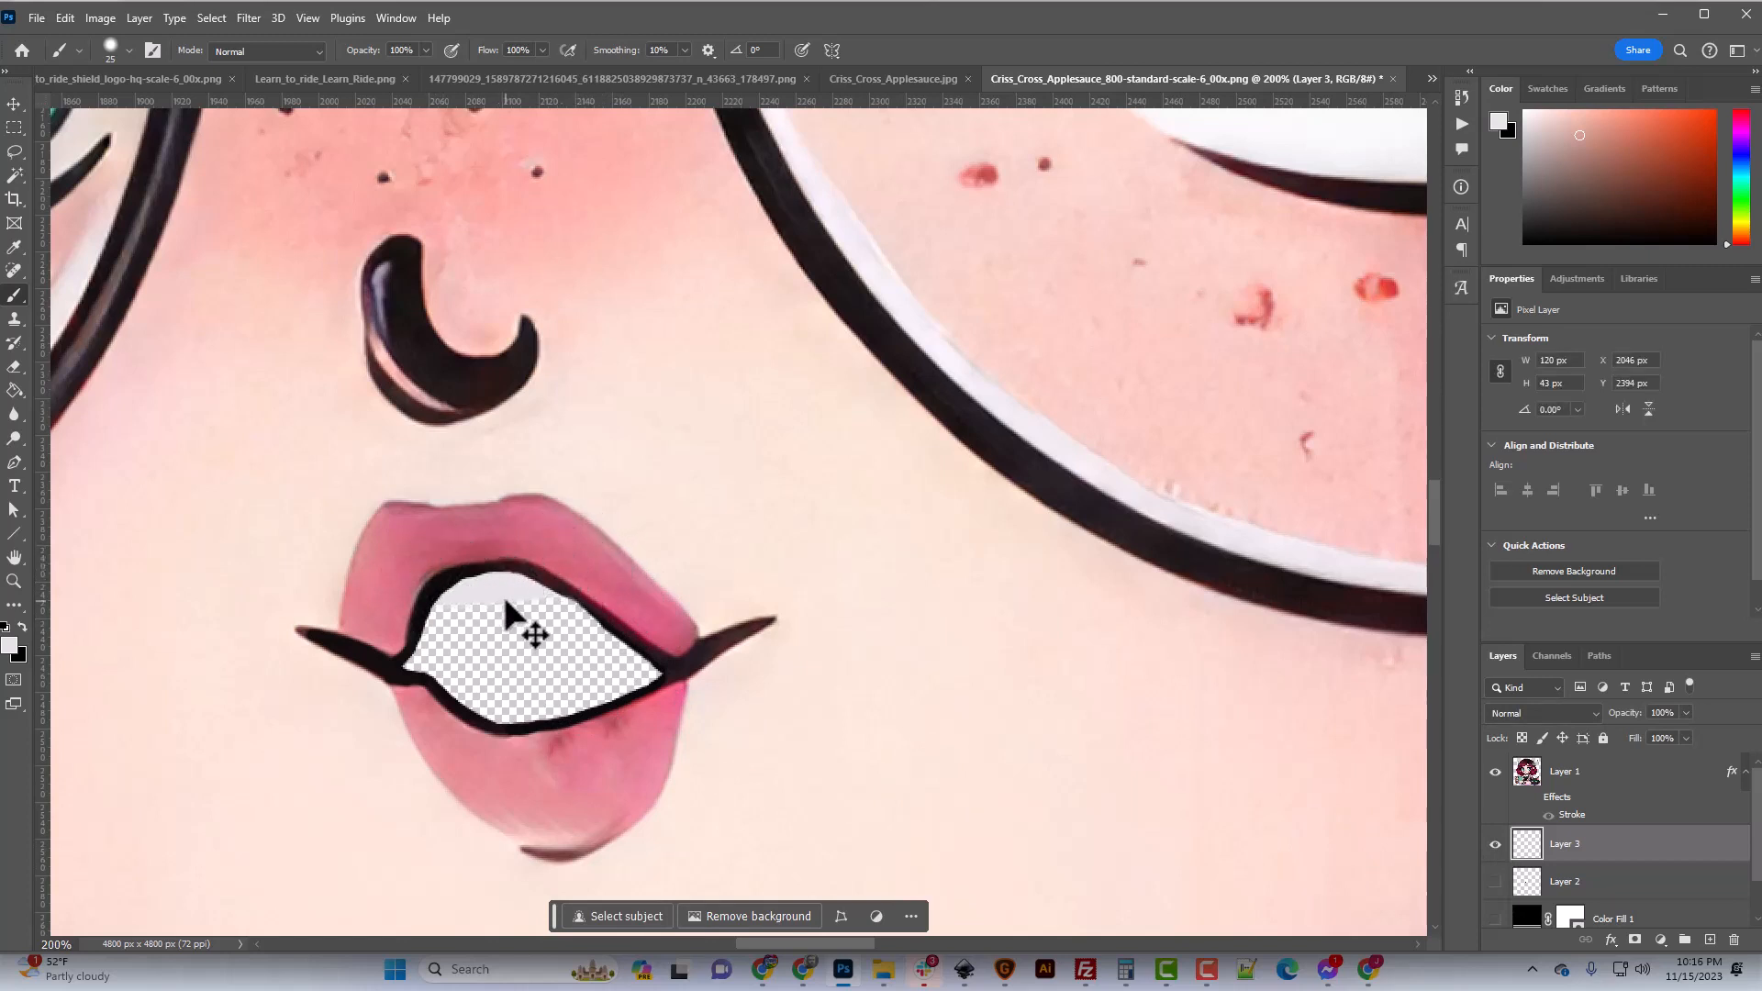
key(ctrl+z)
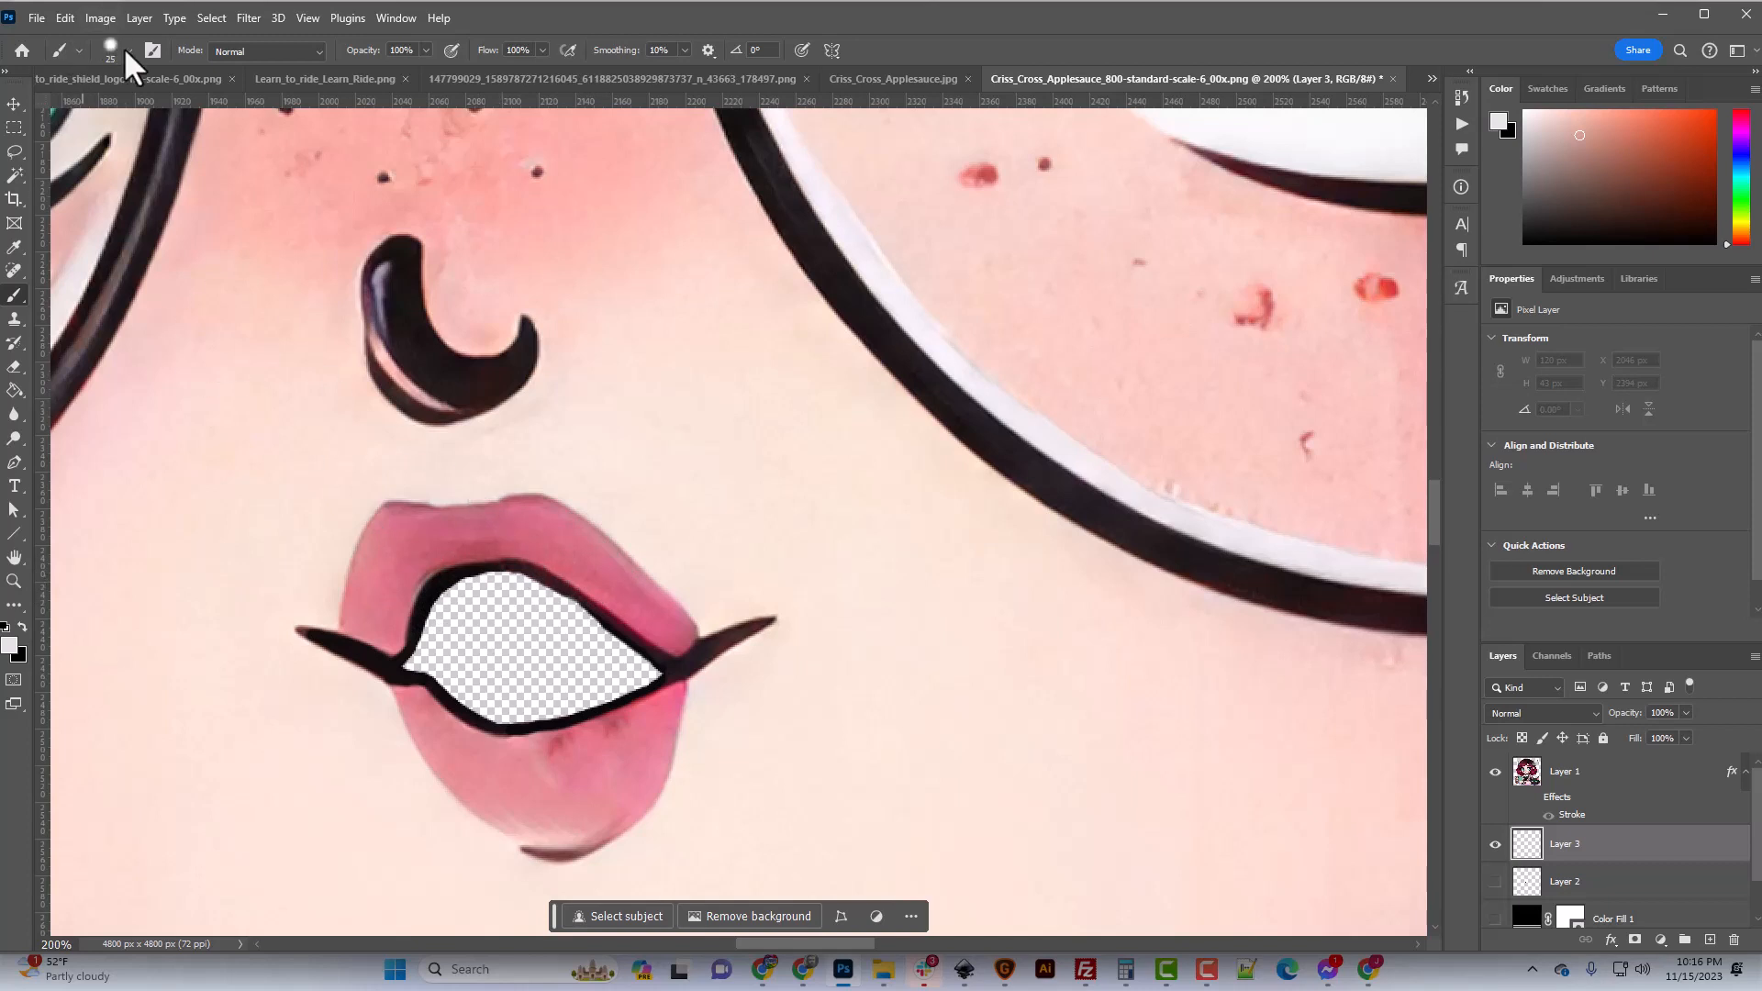
click(127, 51)
drag(165, 152, 215, 152)
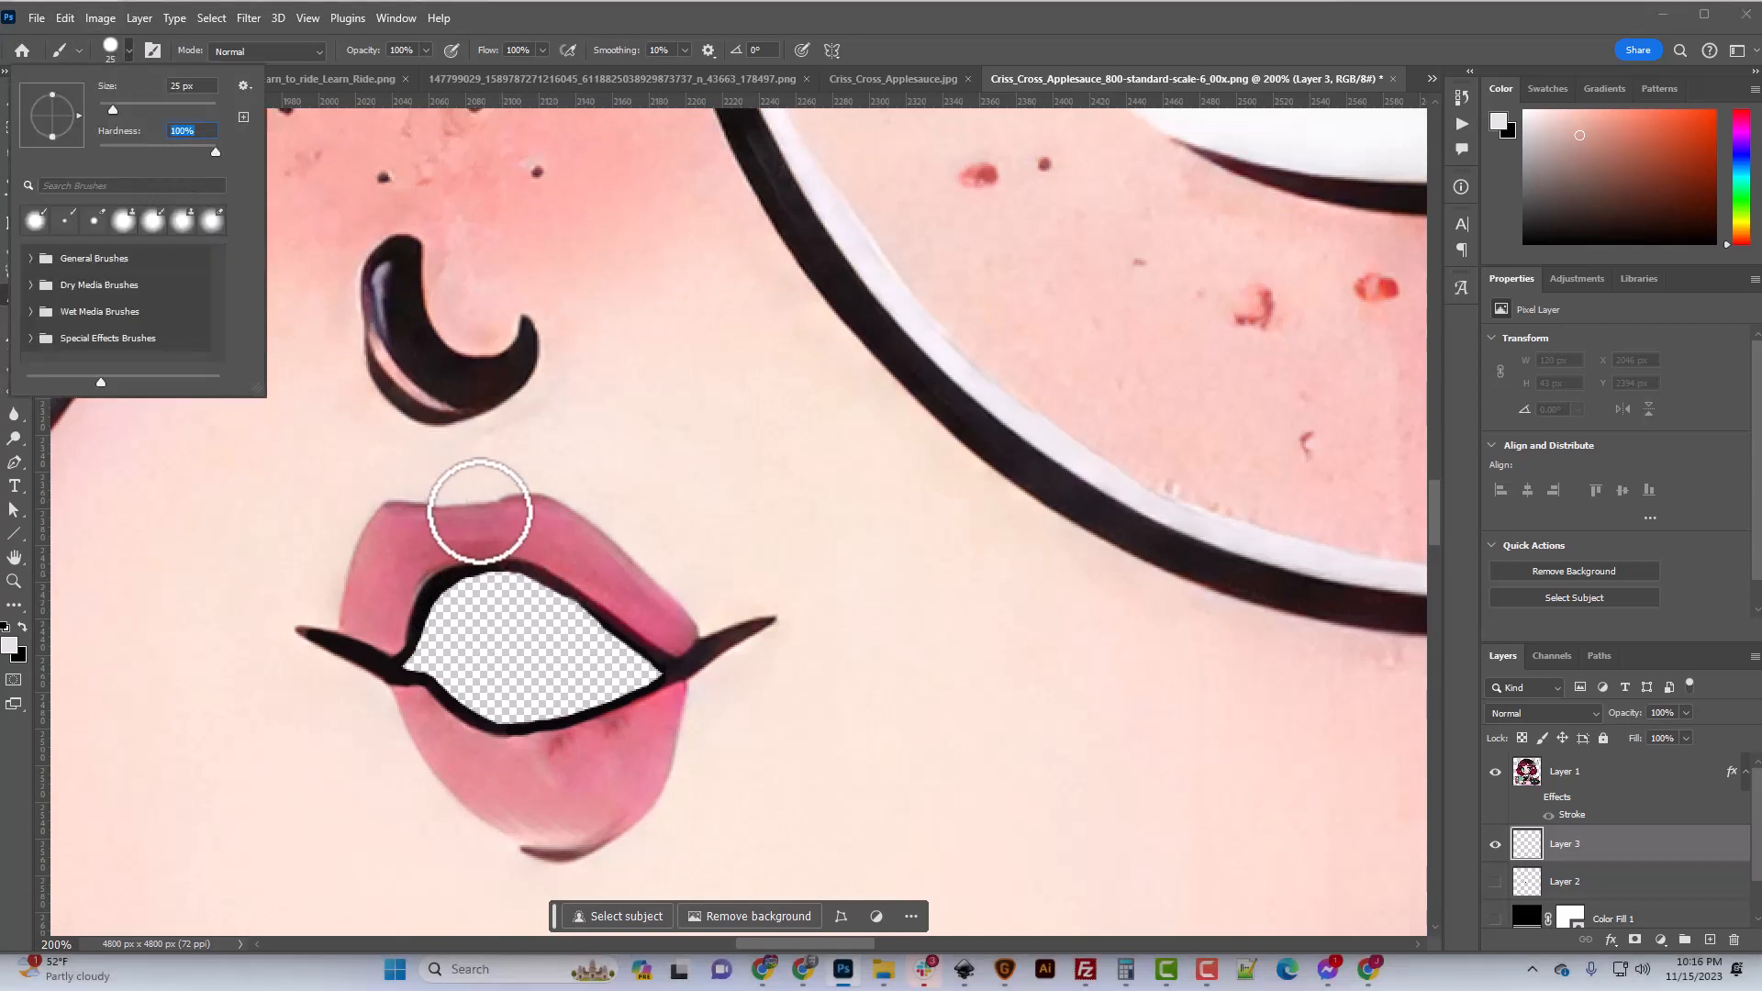
Set the foreground color to f8f8f8 and paint upper and lower teeth along the mouth opening on Layer 3.
click(9, 646)
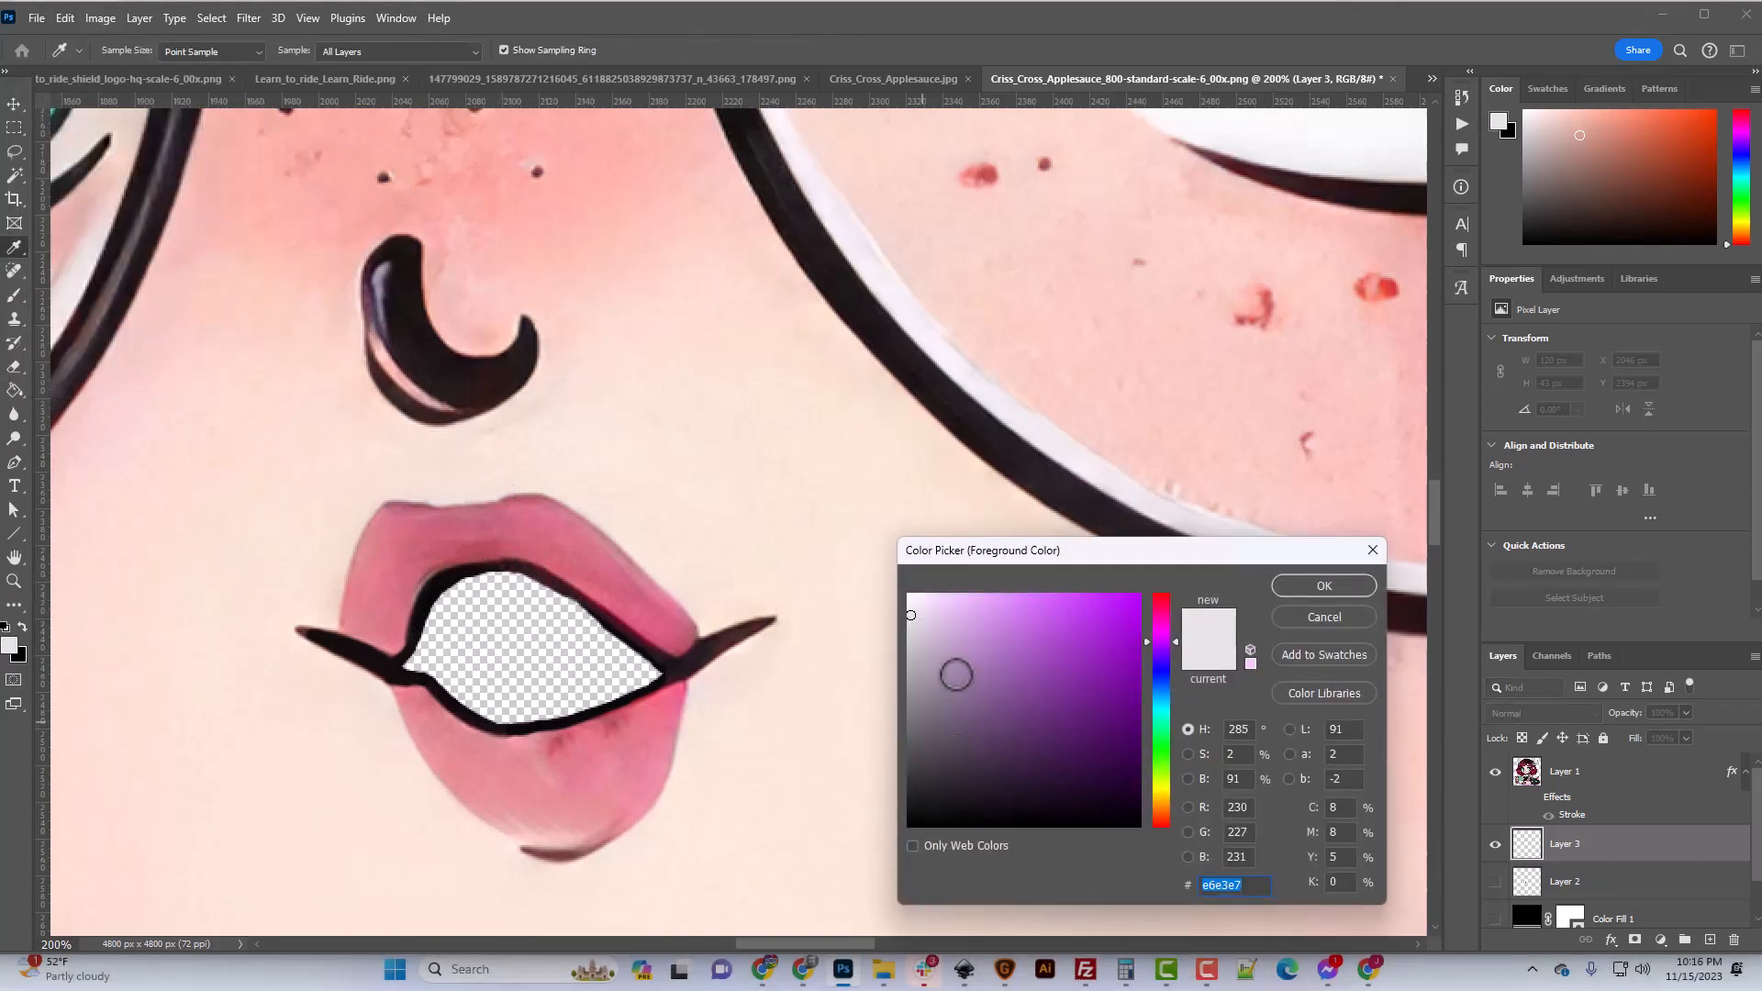
drag(894, 593, 892, 600)
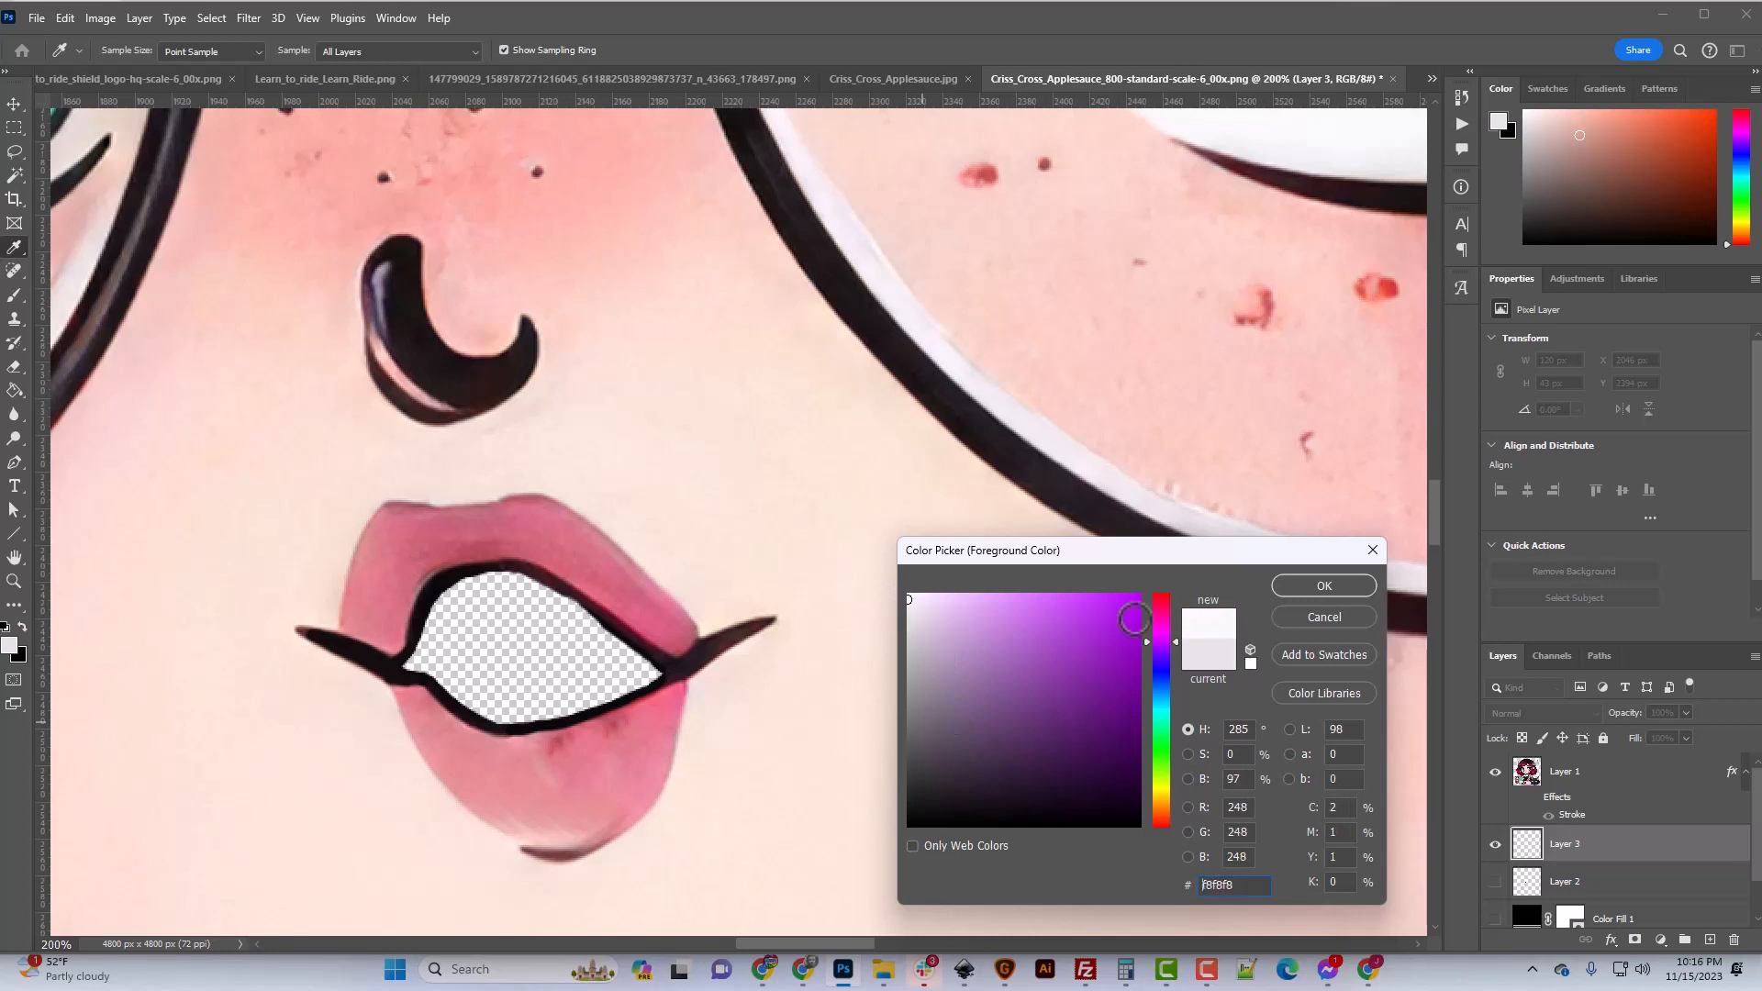
click(1342, 587)
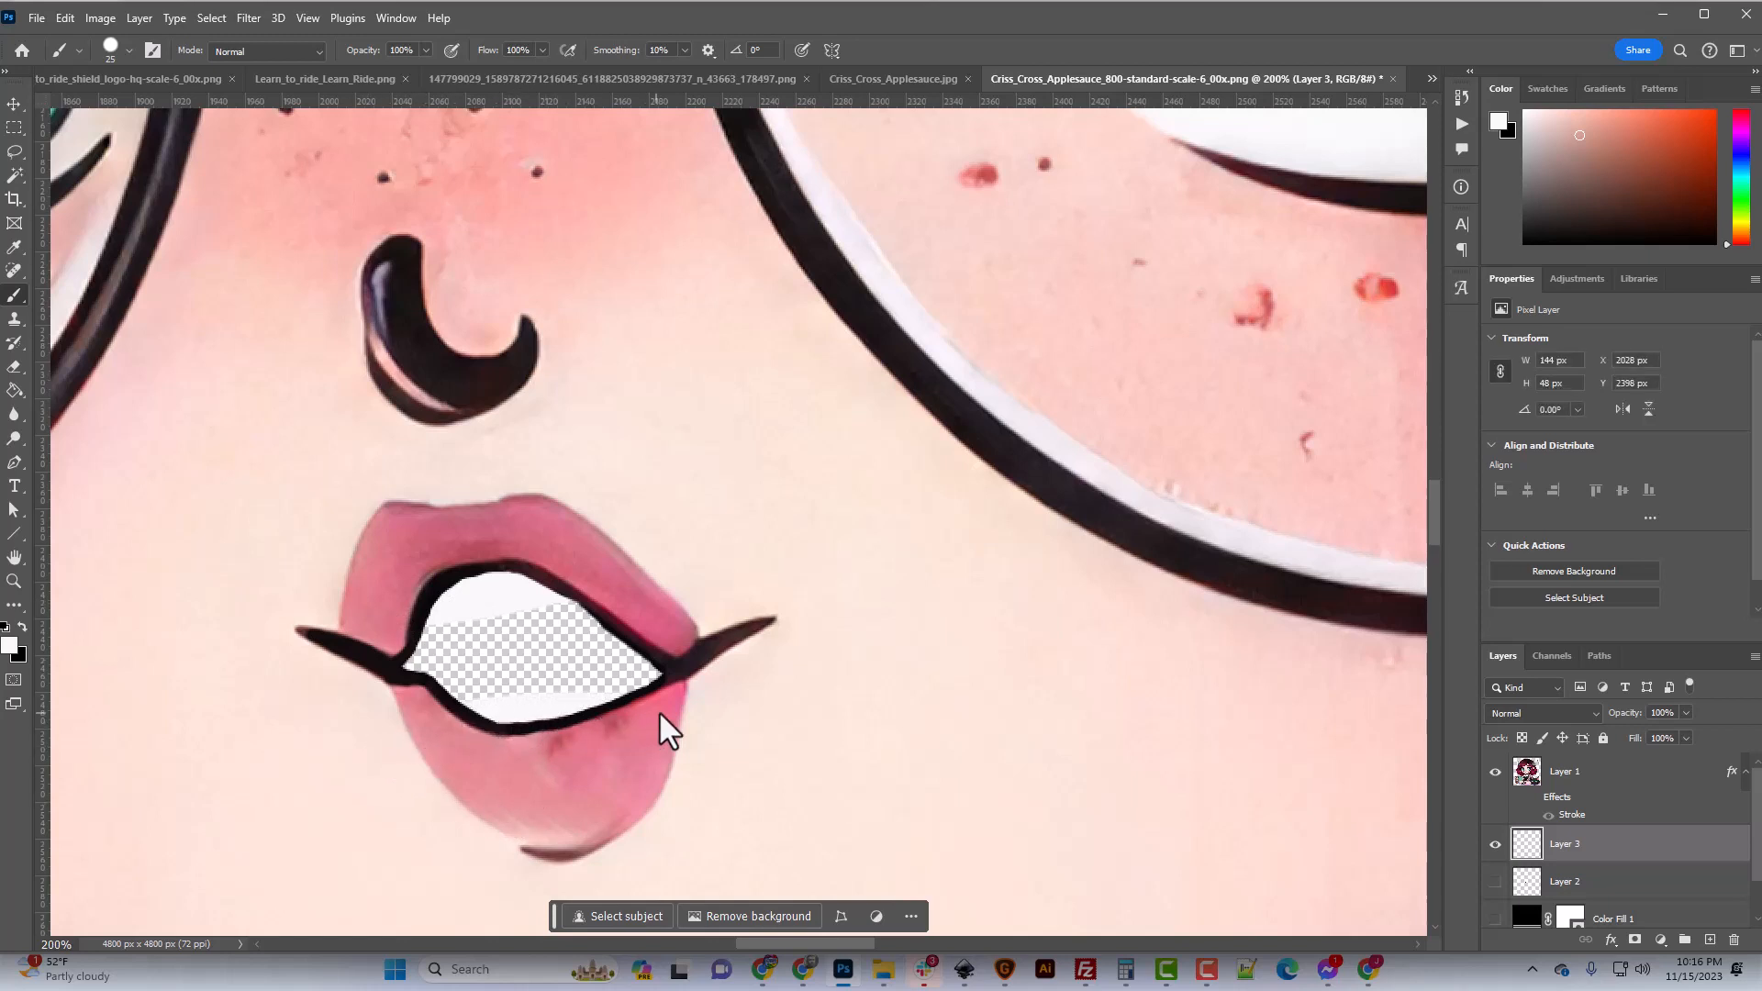
key(ctrl+minus)
key(ctrl+minus)
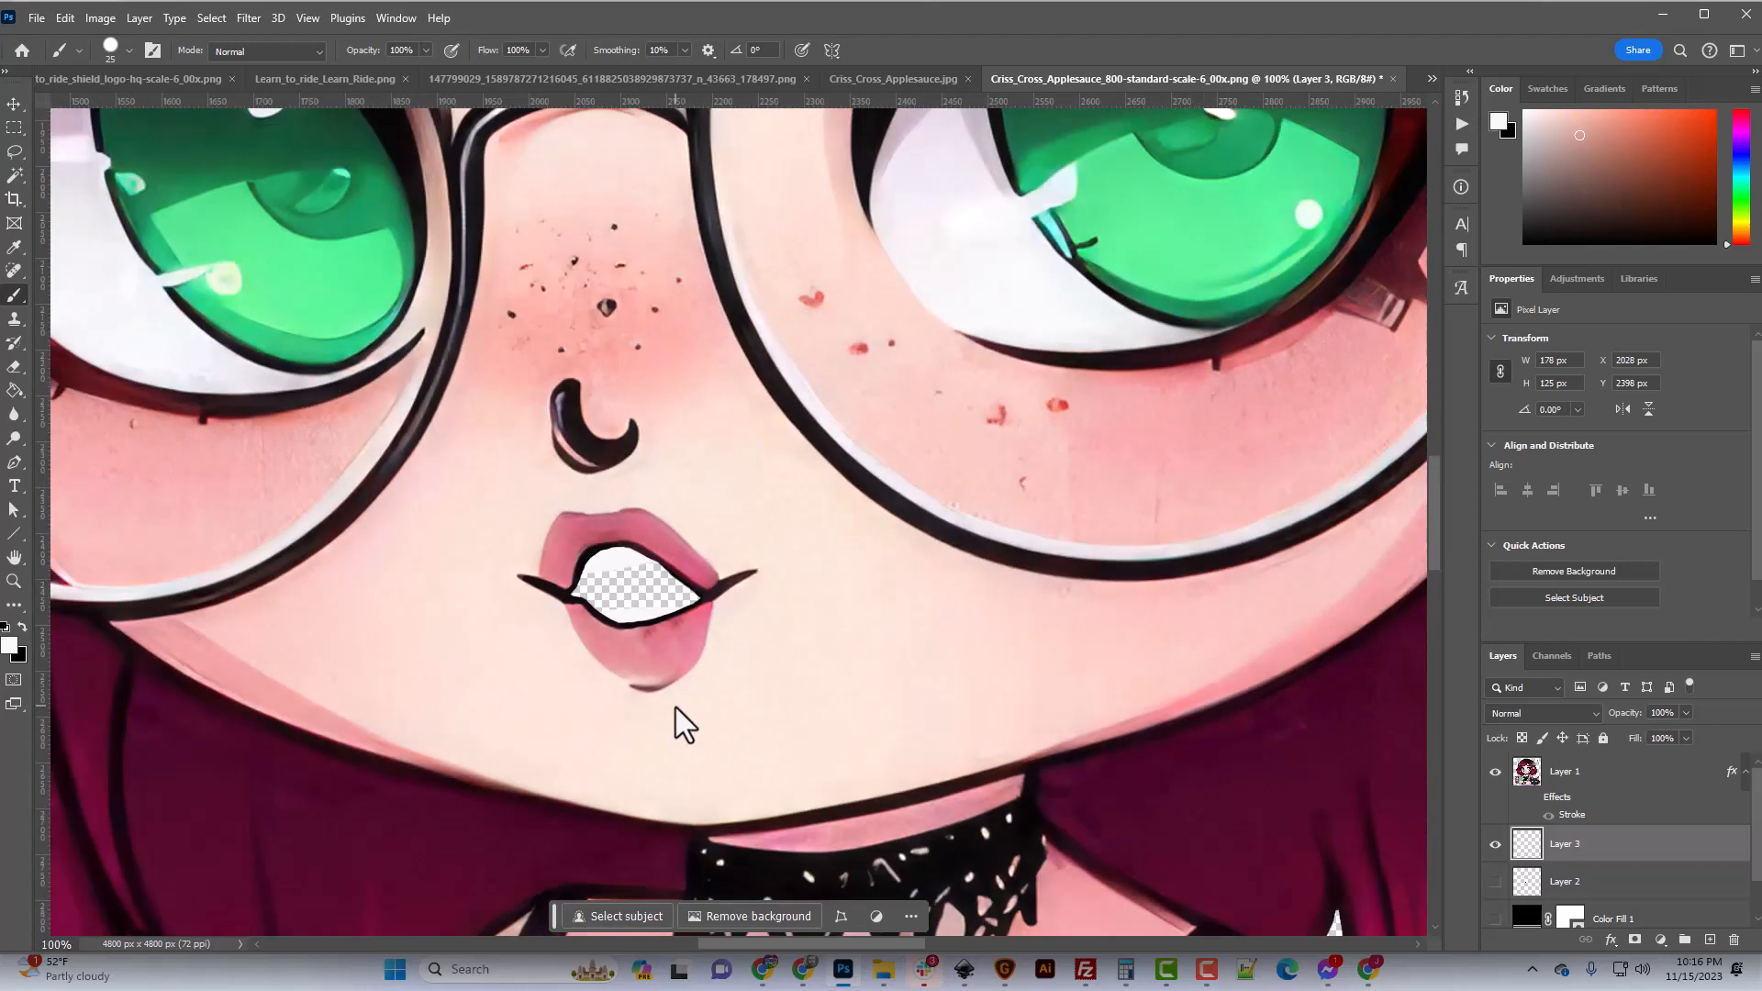
Show Layer 2 again and extend the white lower teeth toward the right corner of the mouth.
click(1495, 881)
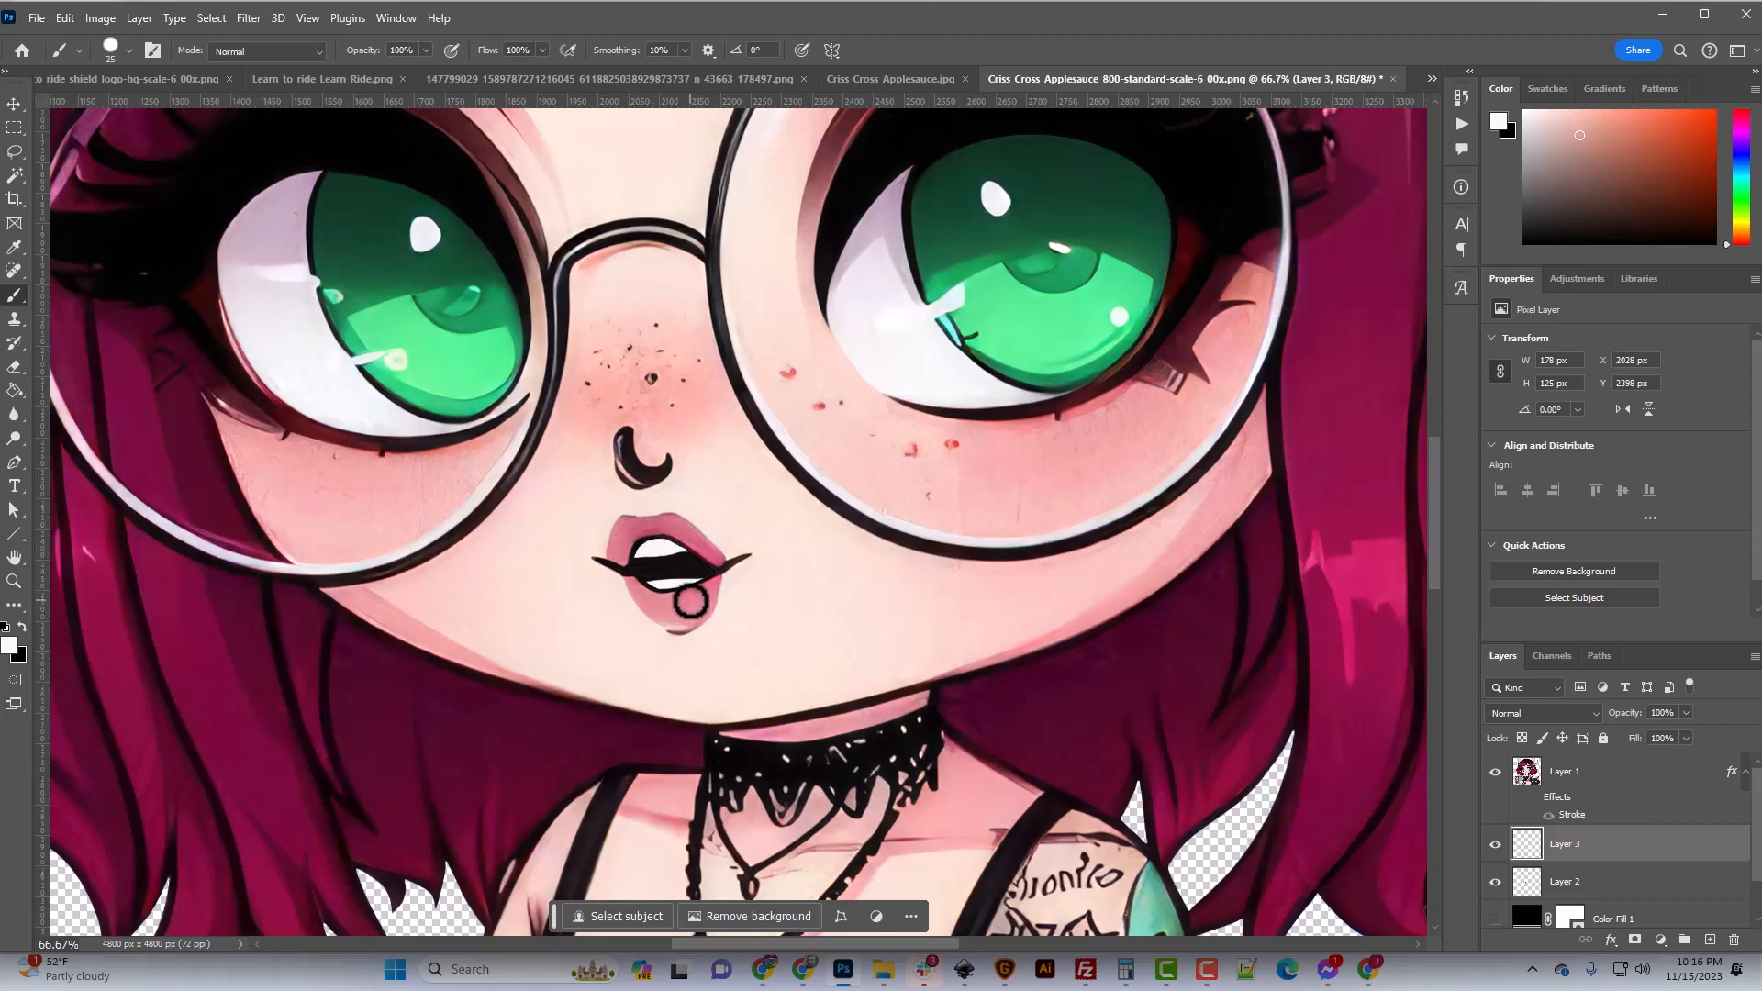
mouse_move(668, 593)
mouse_down()
mouse_move(725, 580)
mouse_move(673, 588)
mouse_up()
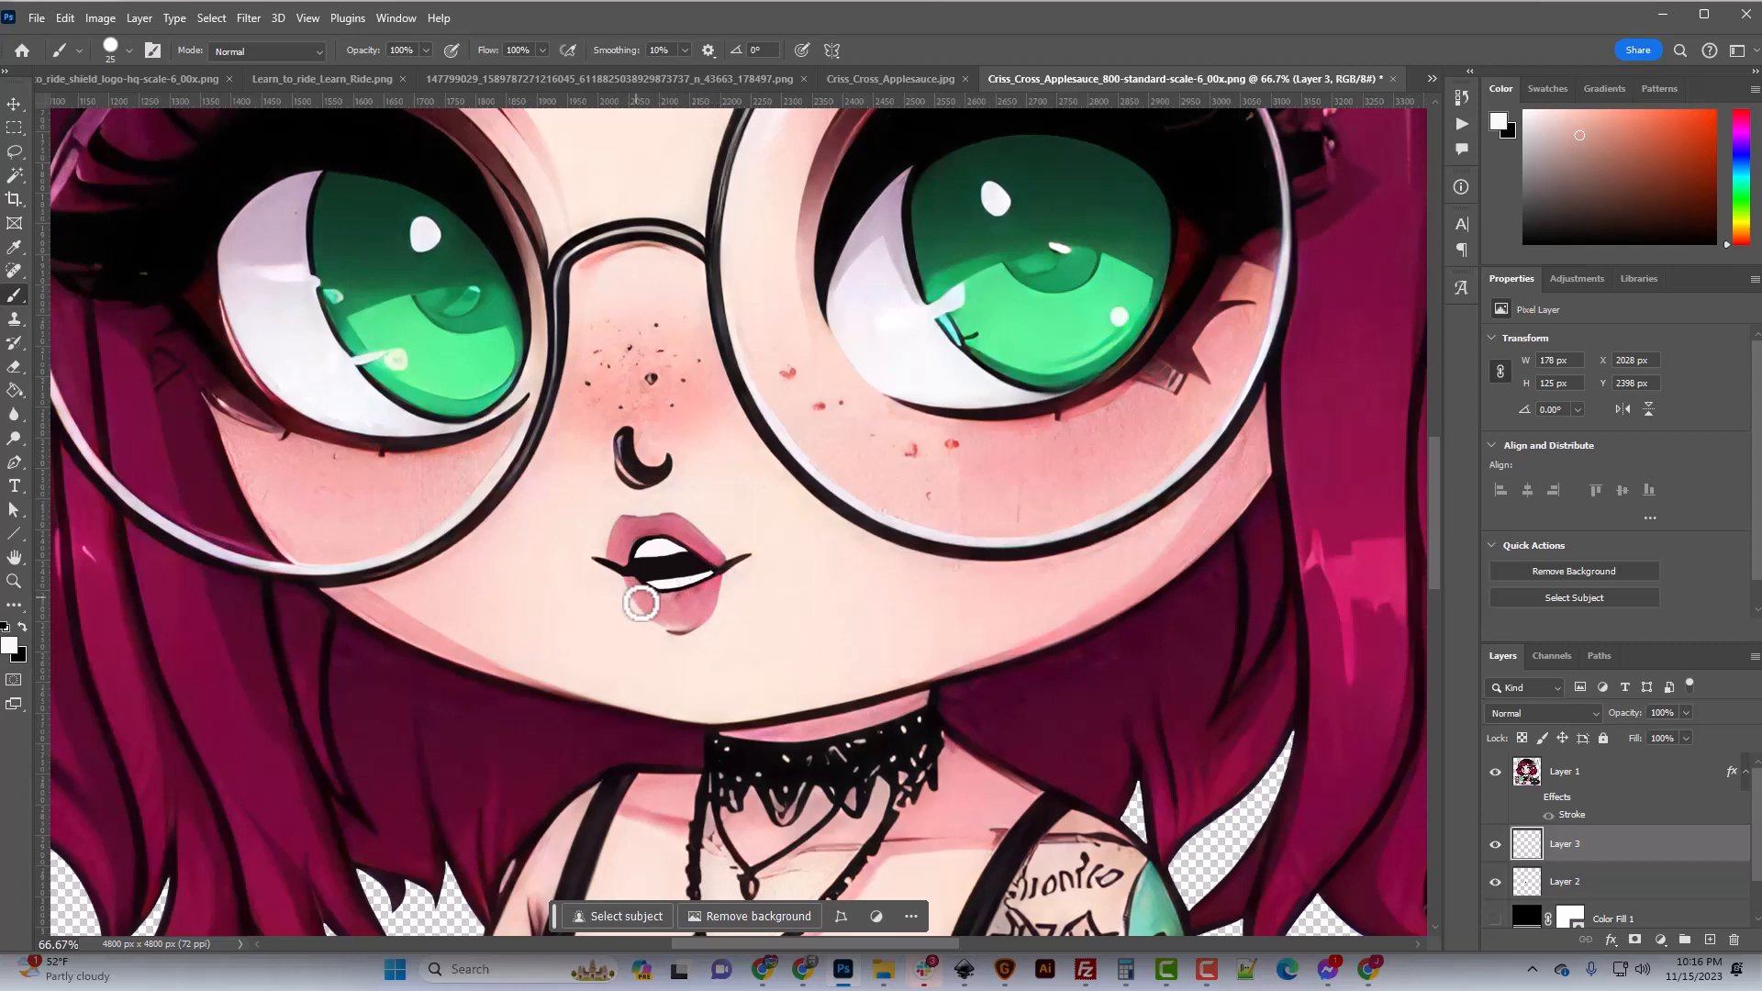
Try painting thin black dividing lines between the teeth with a small 6 px brush.
scroll(647, 609, up, 2)
key(ctrl+plus)
key(ctrl+plus)
key(ctrl+plus)
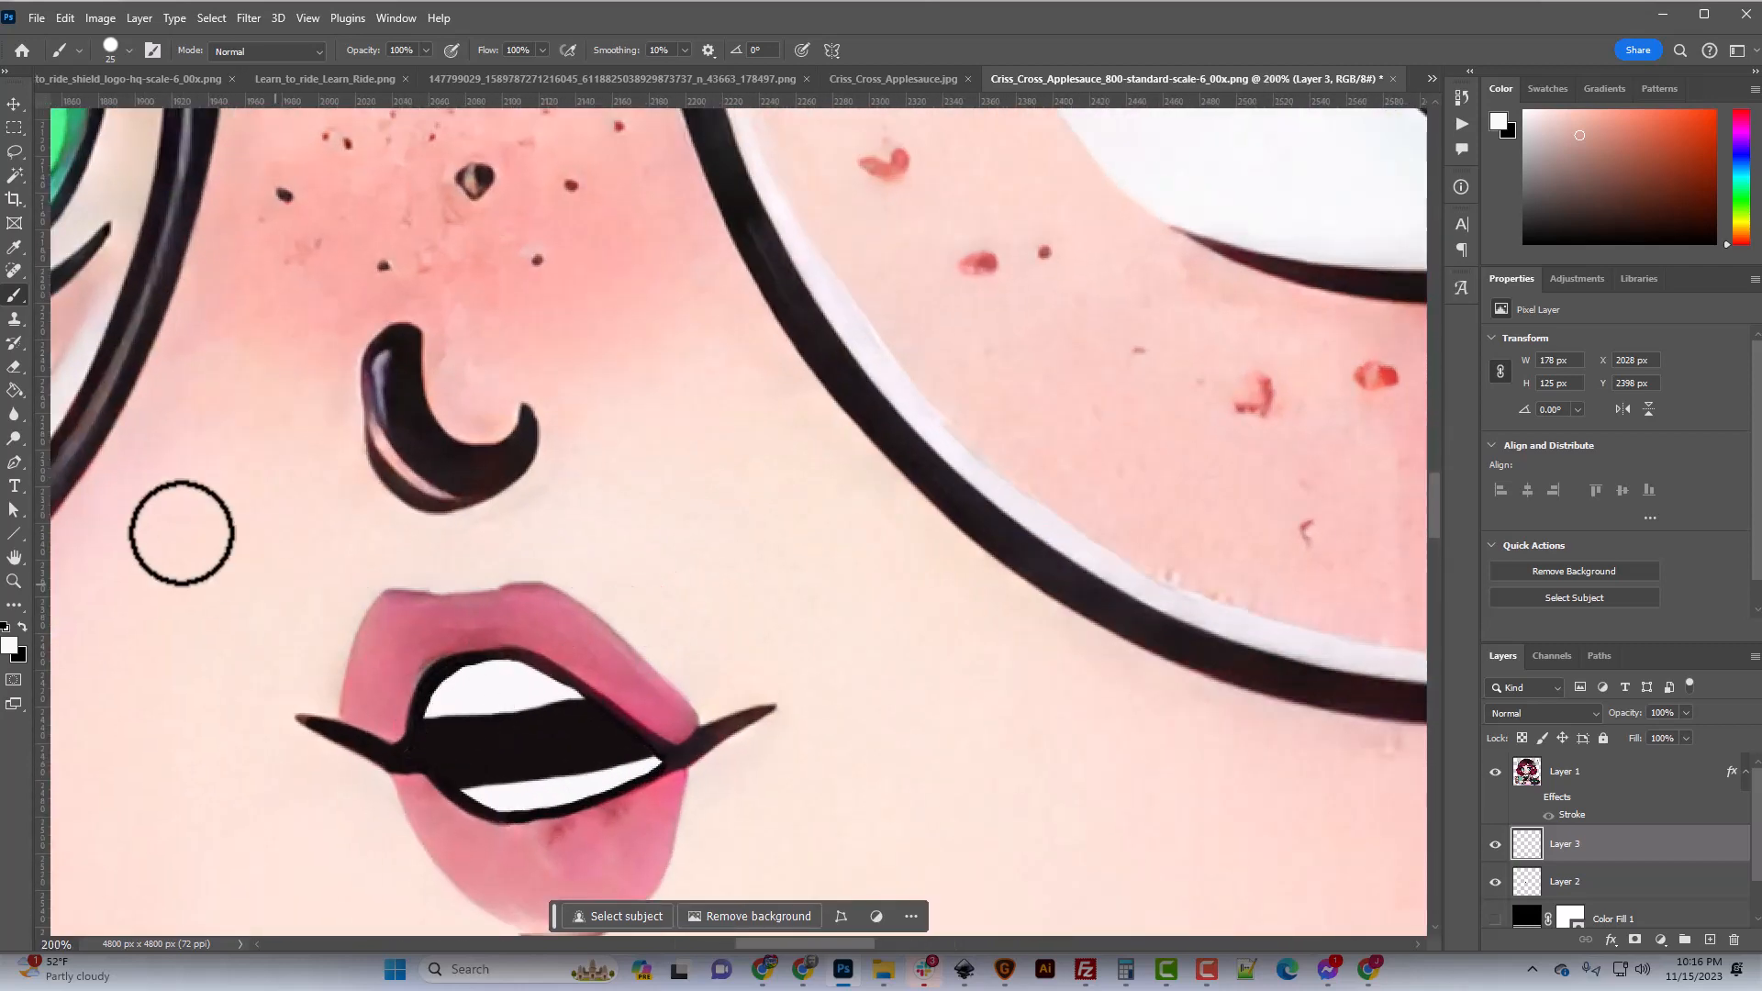
key(bracketleft)
key(bracketleft)
key(bracketleft)
key(bracketleft)
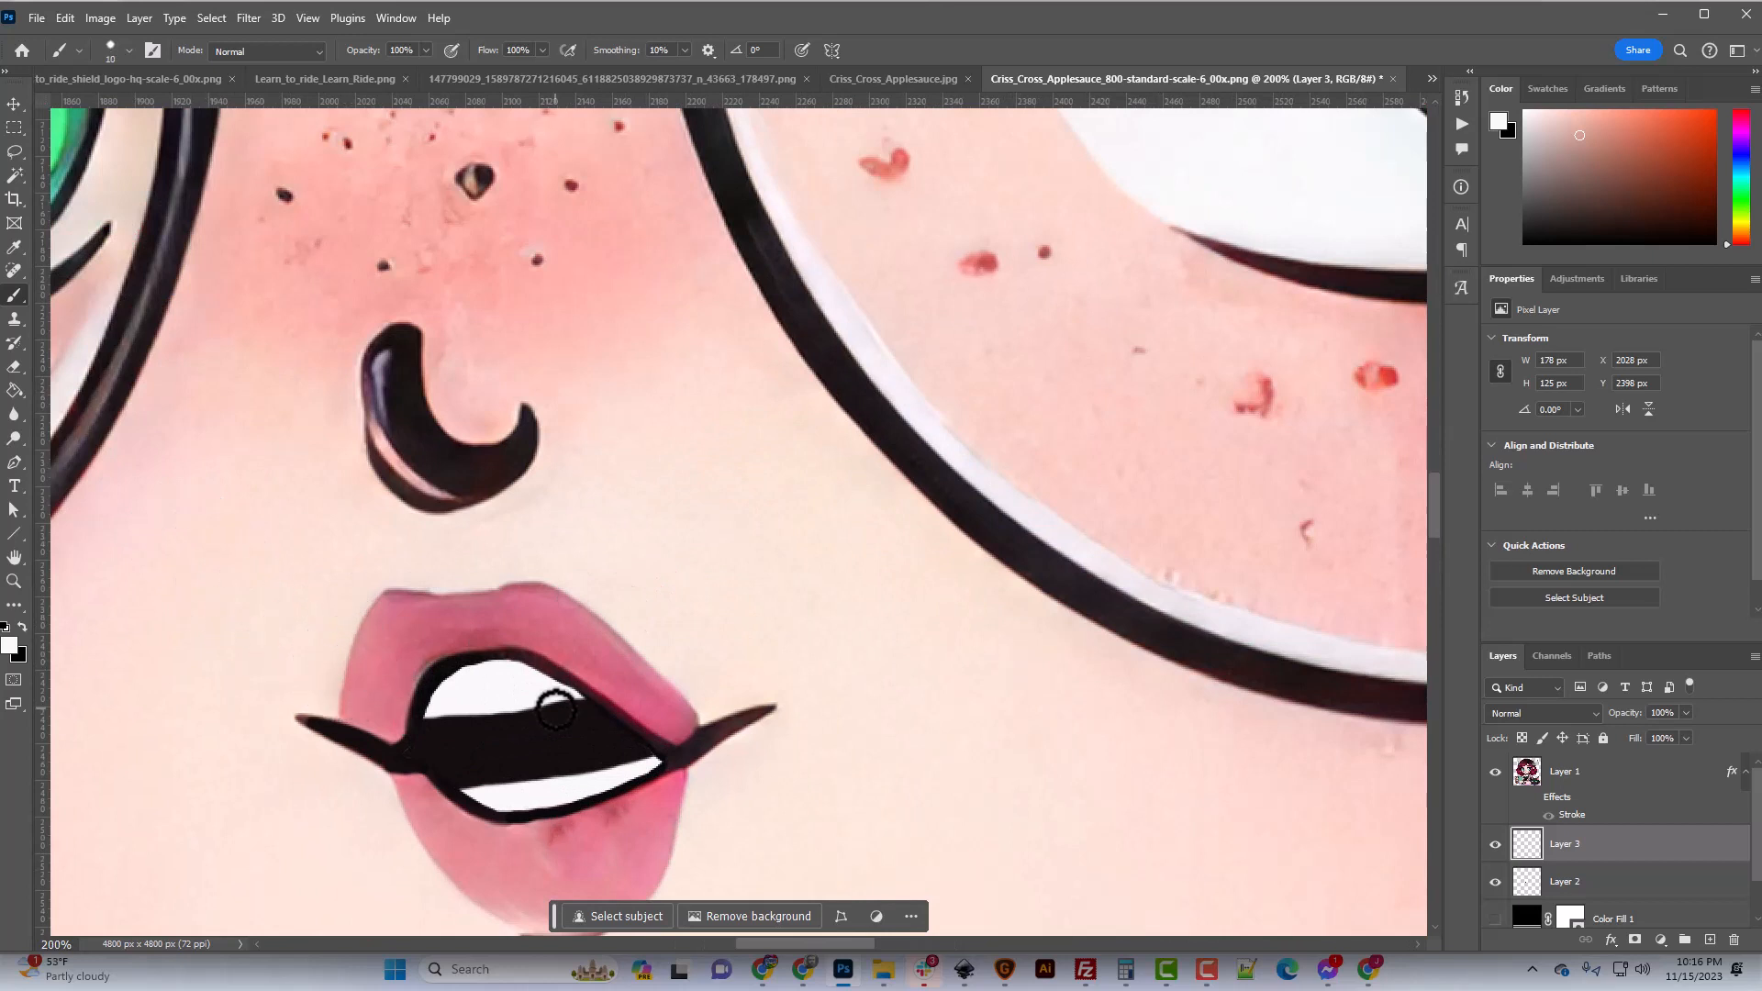
click(22, 627)
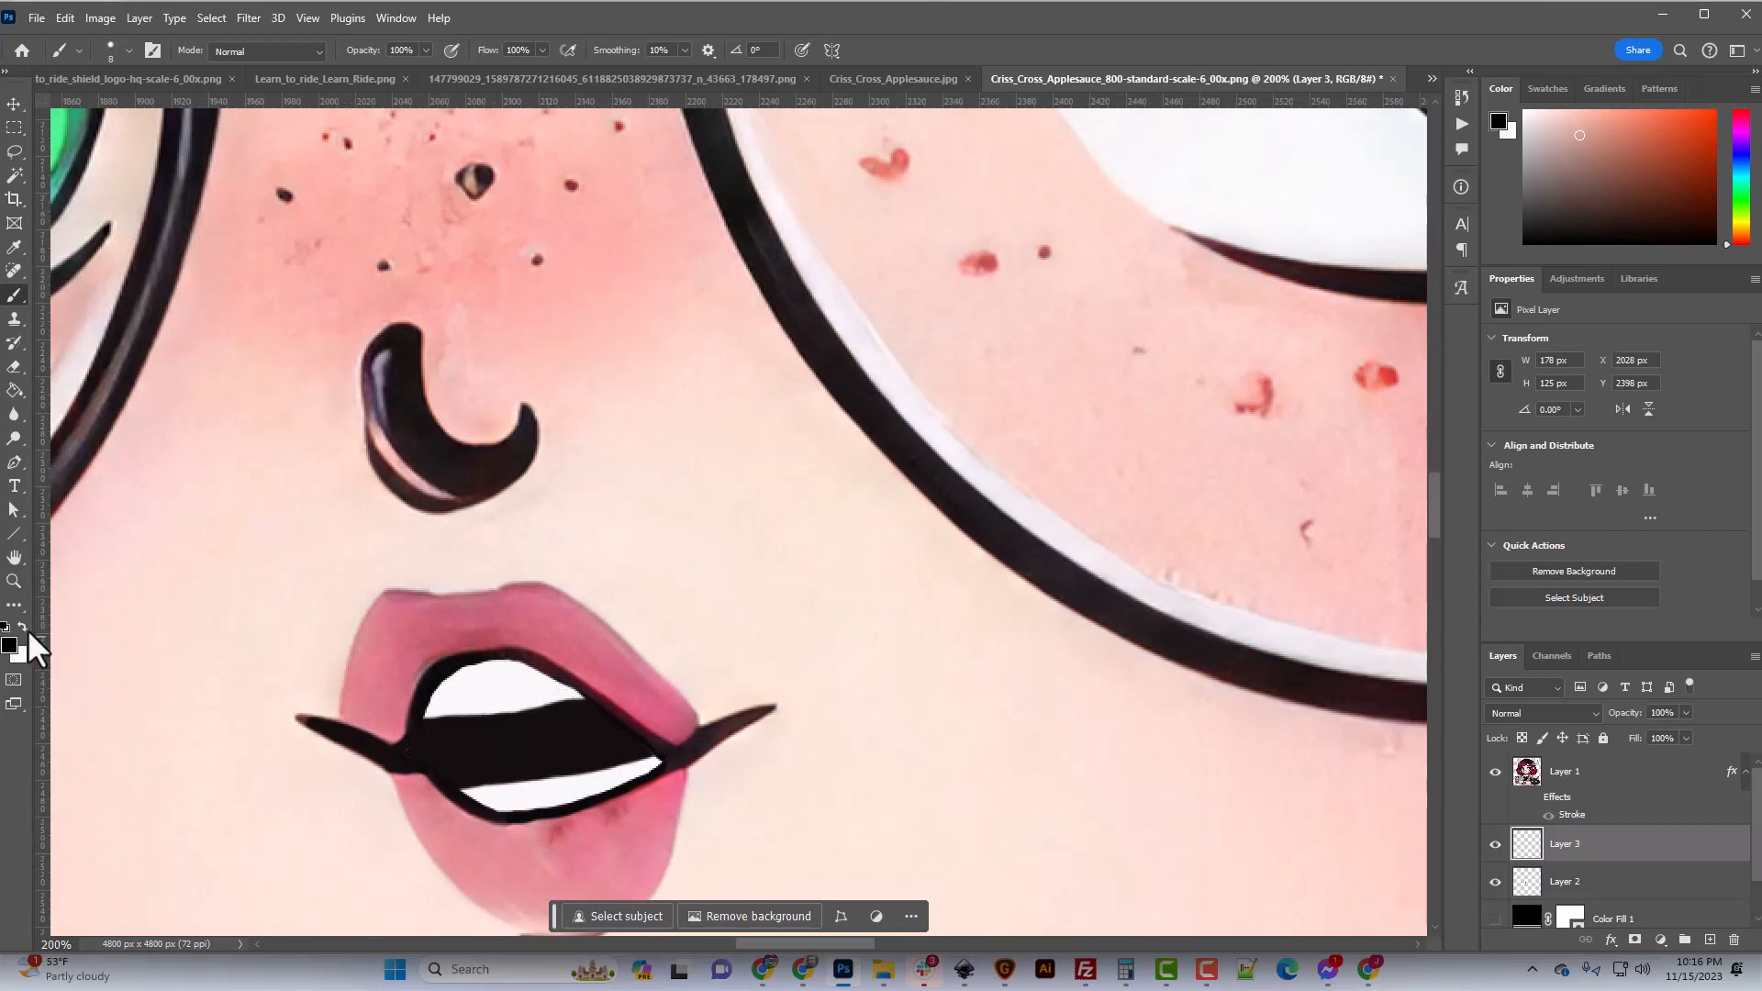
key(bracketleft)
key(bracketleft)
drag(487, 674, 490, 702)
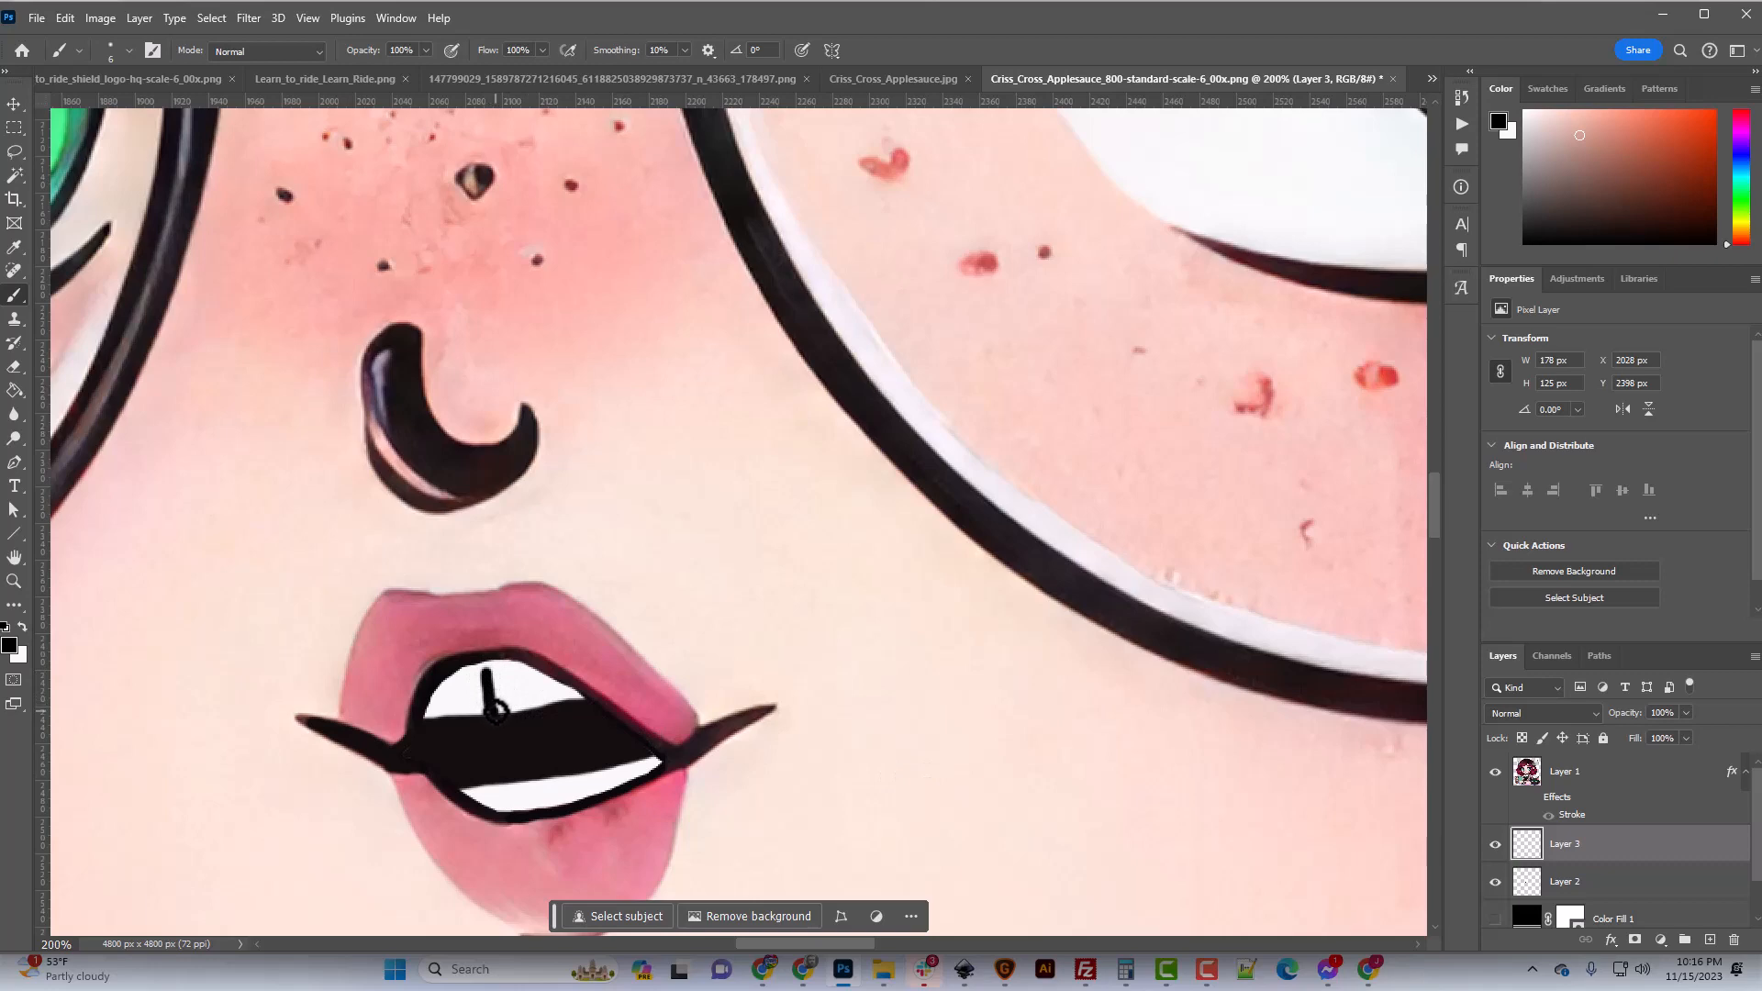
key(ctrl+minus)
key(ctrl+minus)
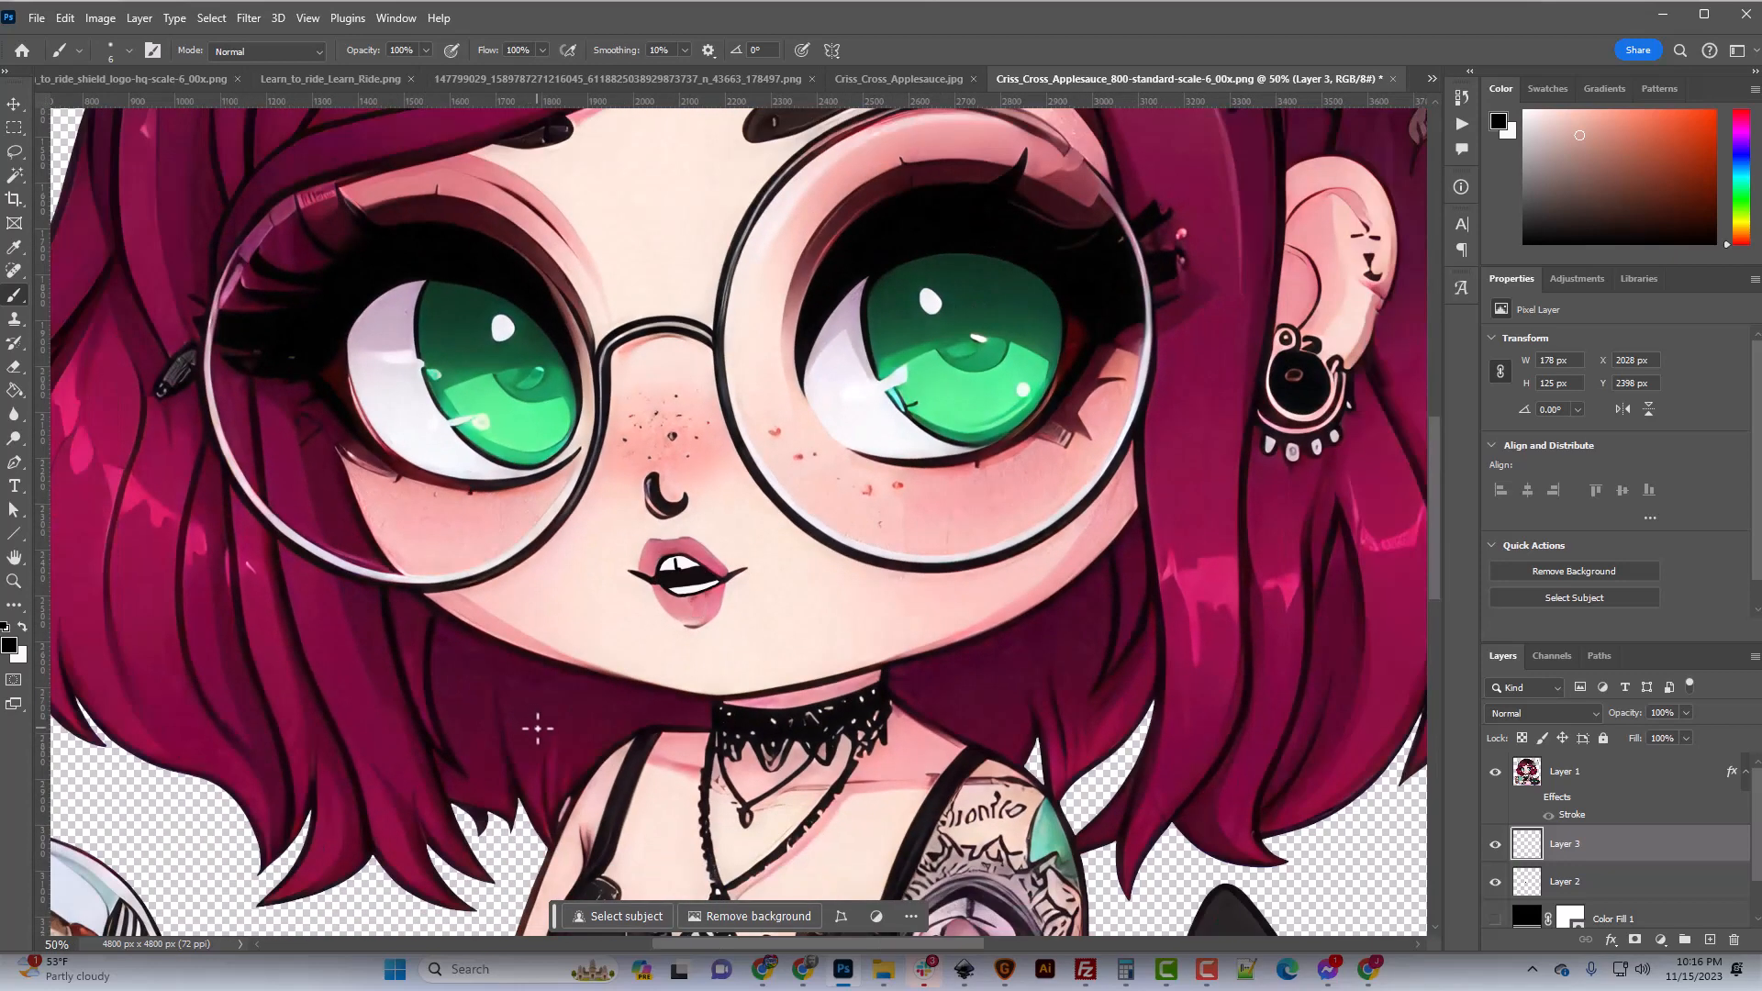
key(ctrl+minus)
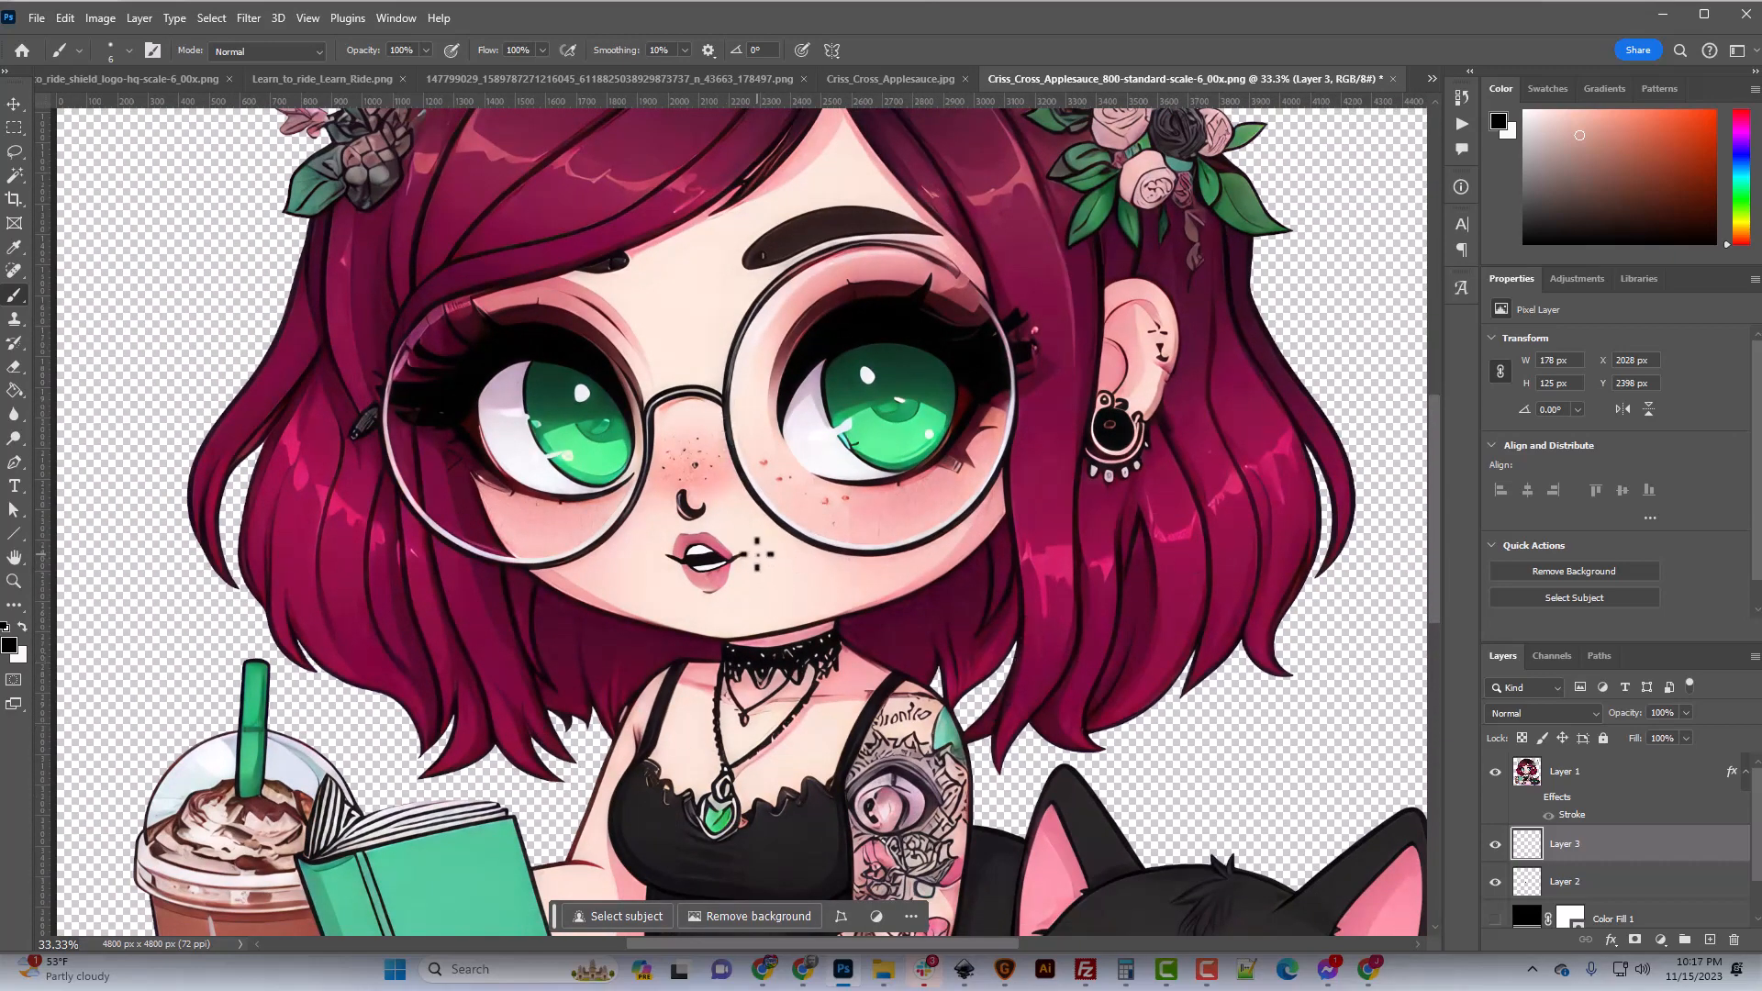
Examine the painted teeth close up and judge the retouched mouth and details against the whole illustration.
key(ctrl+plus)
key(ctrl+plus)
key(ctrl+plus)
key(ctrl+plus)
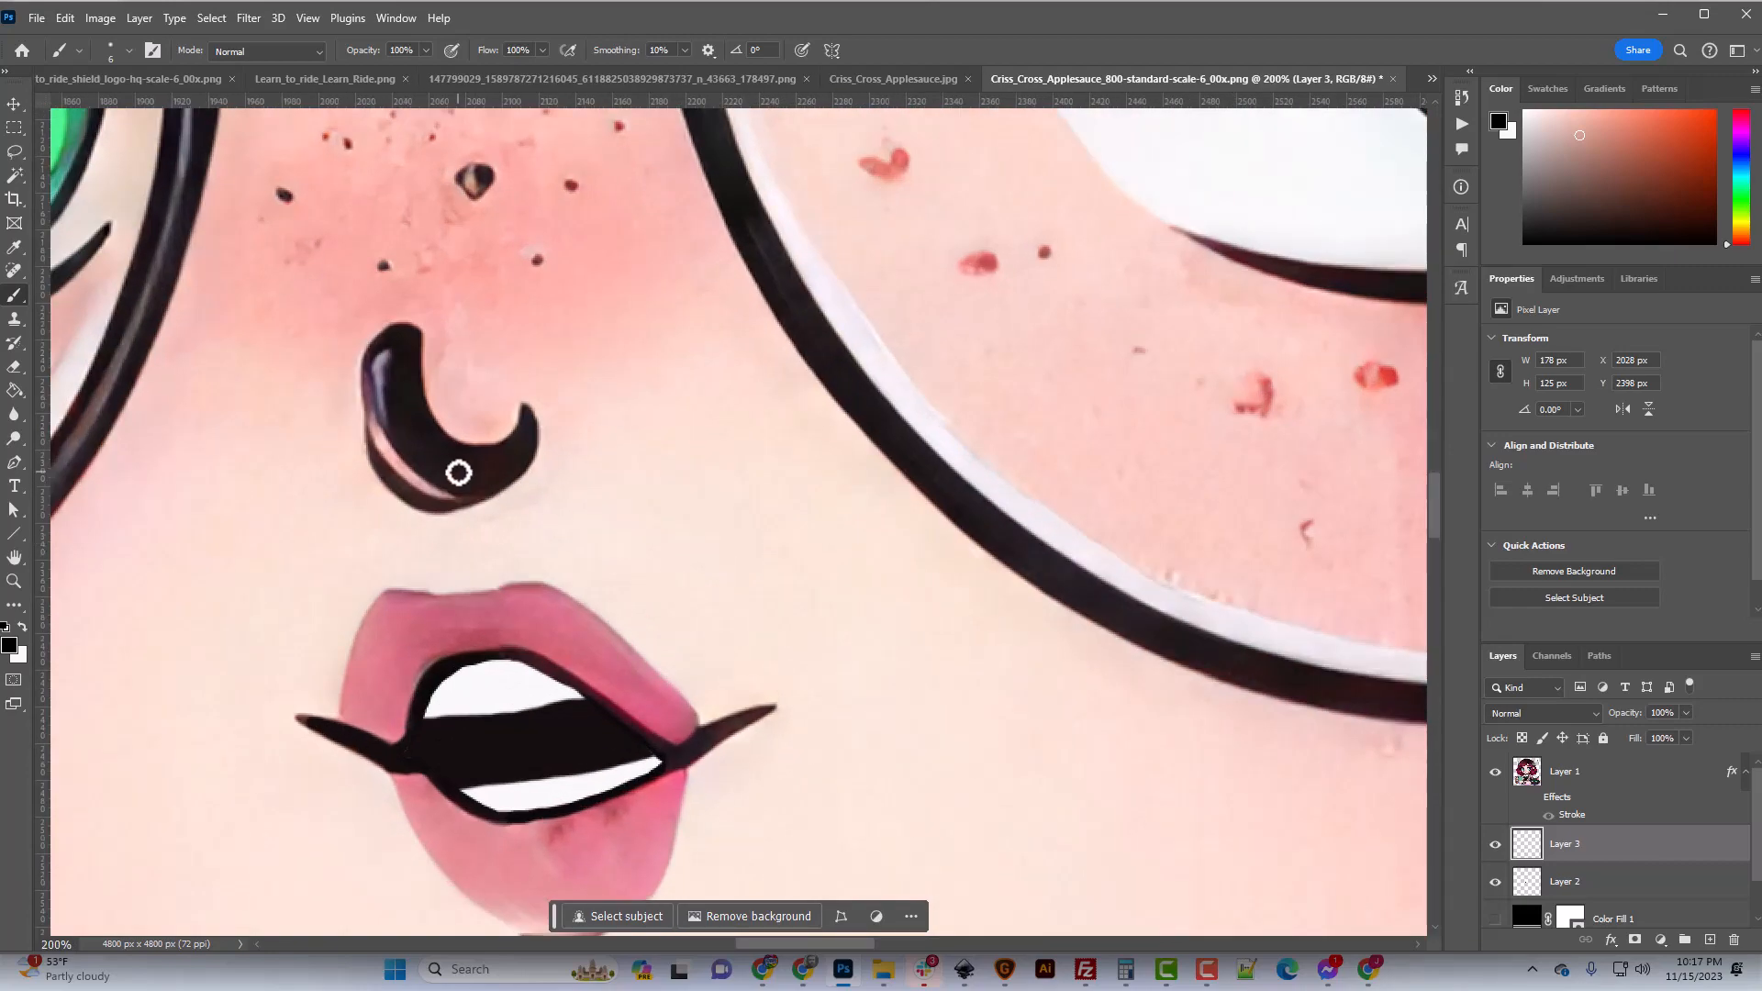
key(ctrl+minus)
key(ctrl+minus)
key(ctrl+minus)
key(ctrl+minus)
key(ctrl+minus)
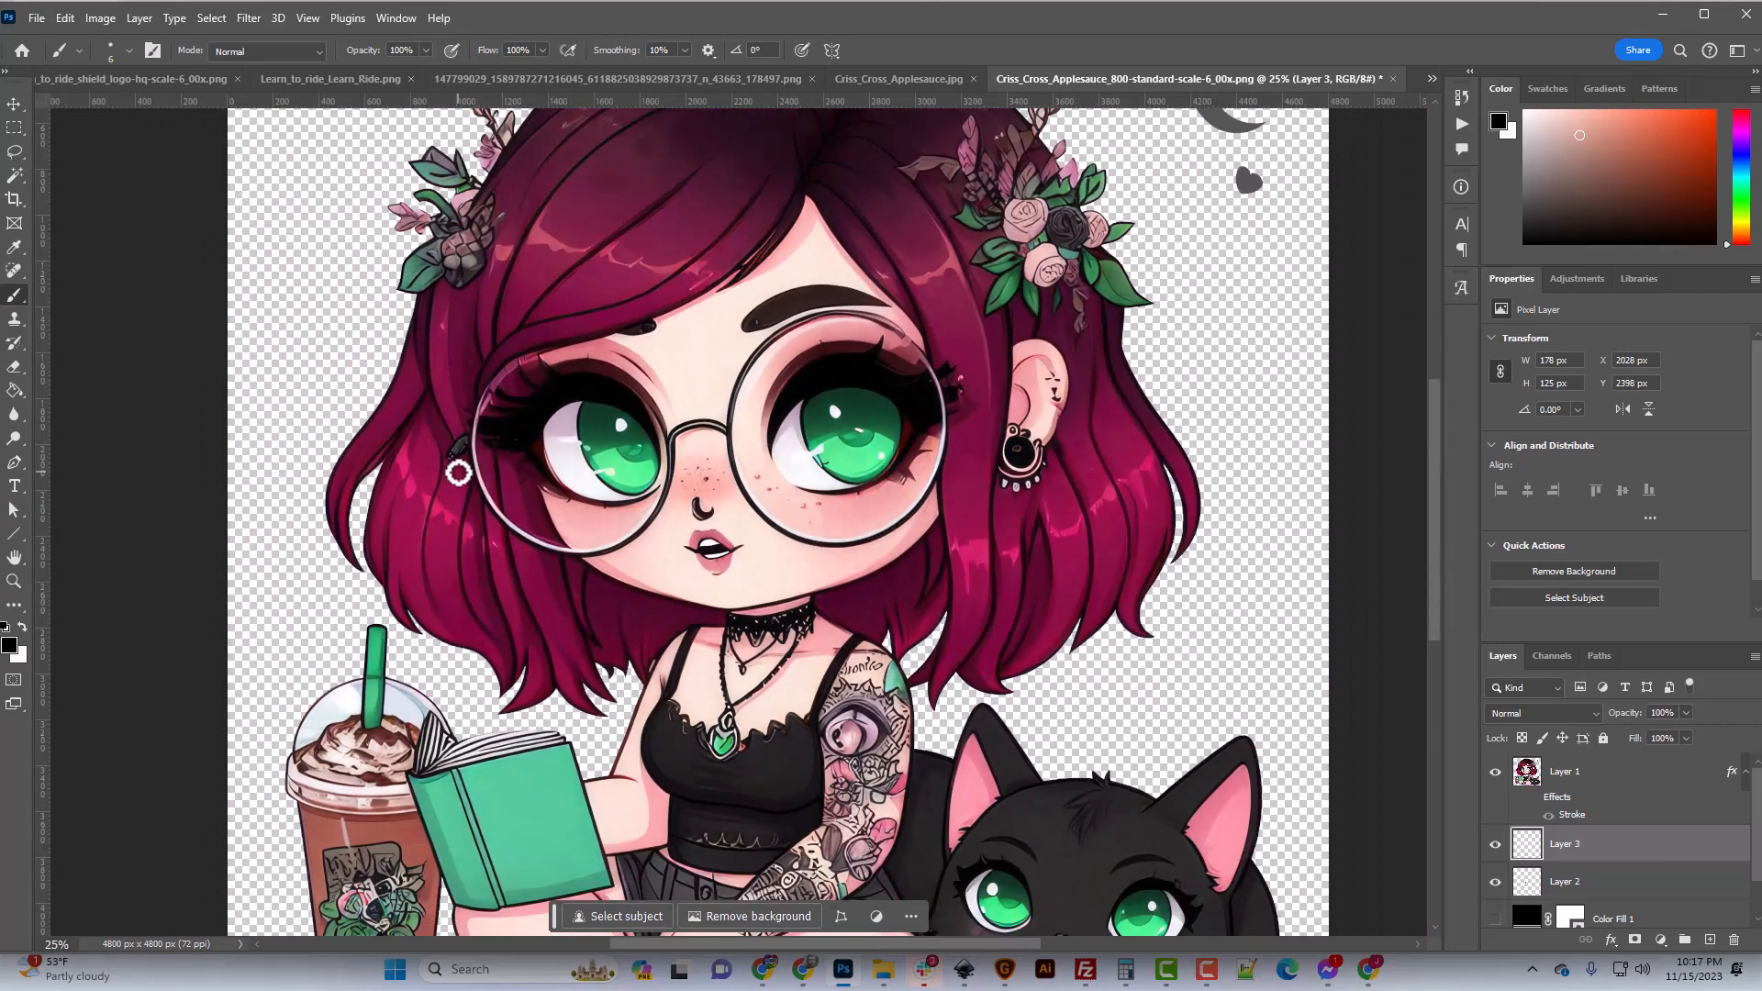
scroll(521, 723, down, 3)
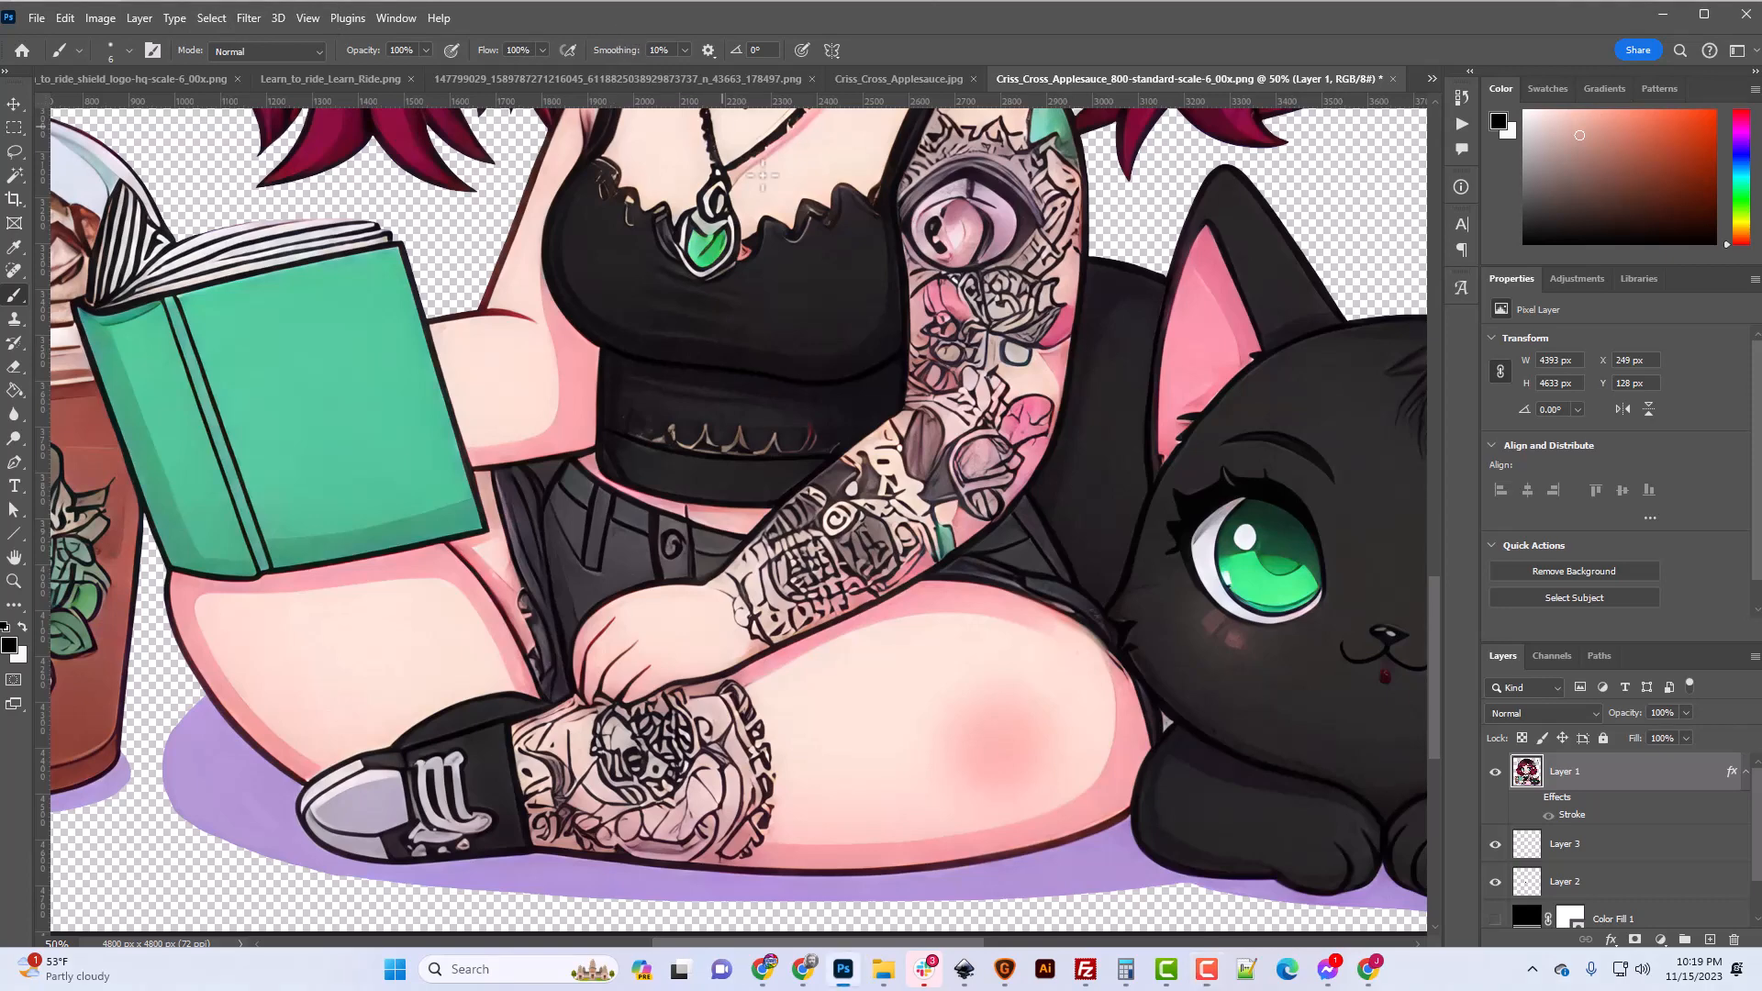
scroll(1004, 583, down, 4)
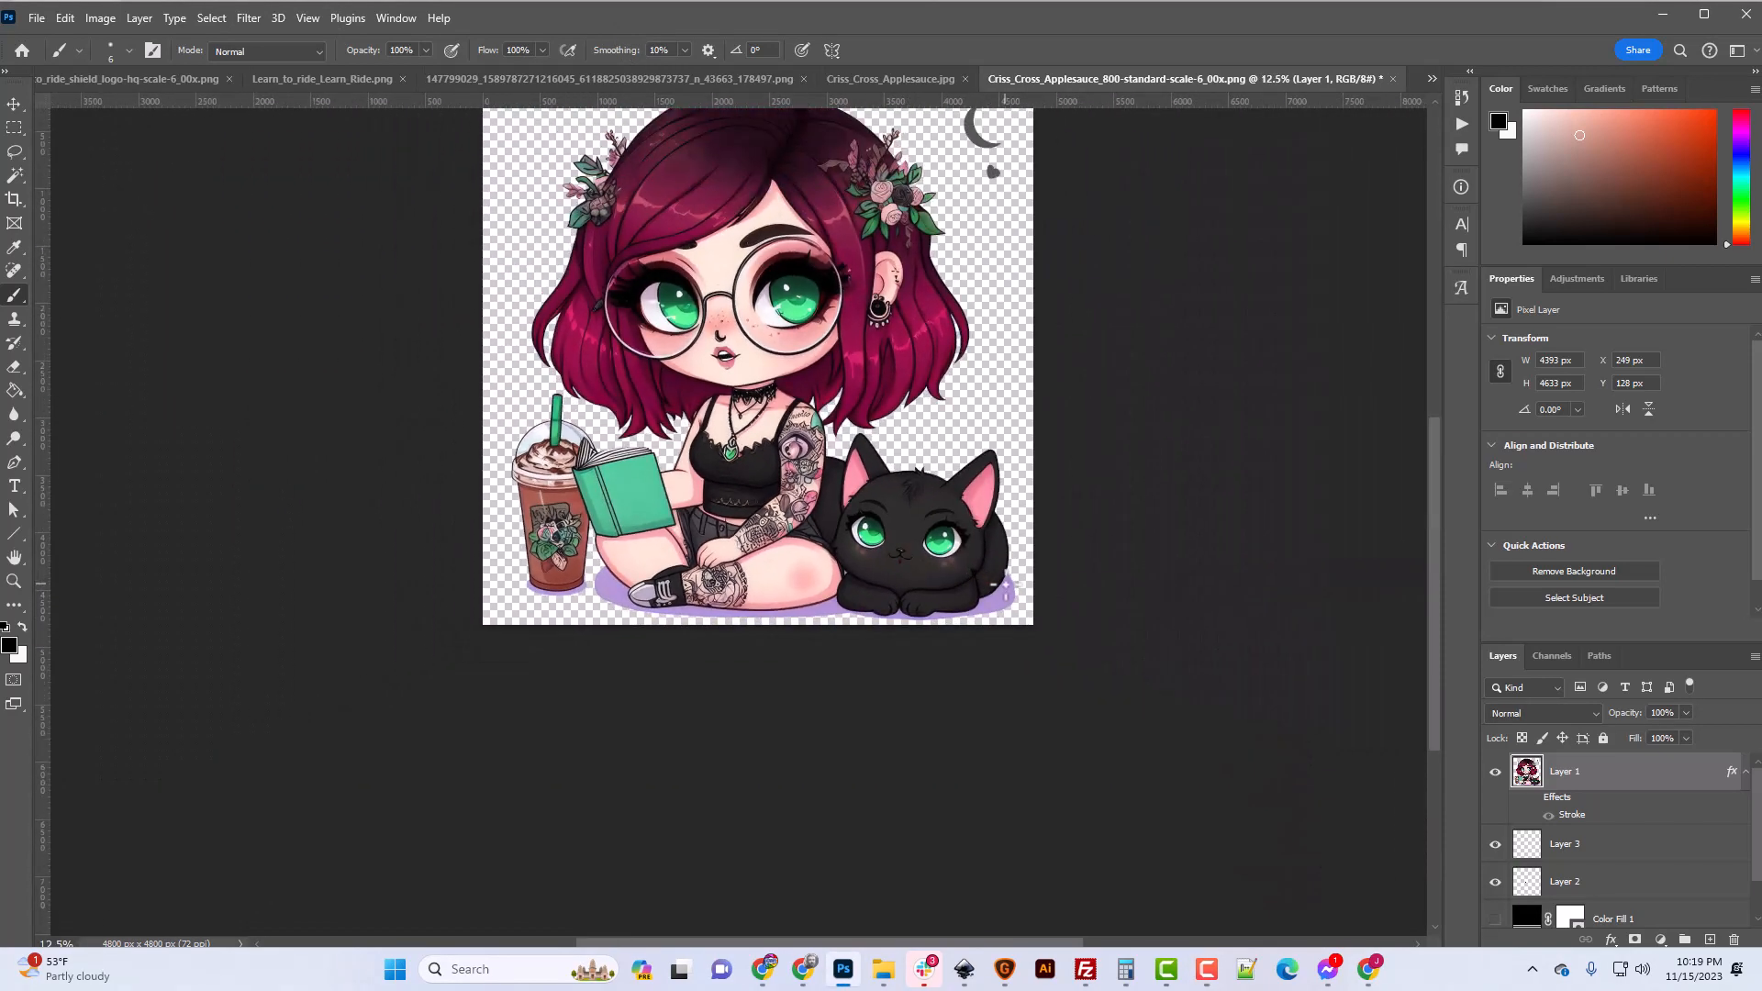
scroll(1171, 731, up, 1)
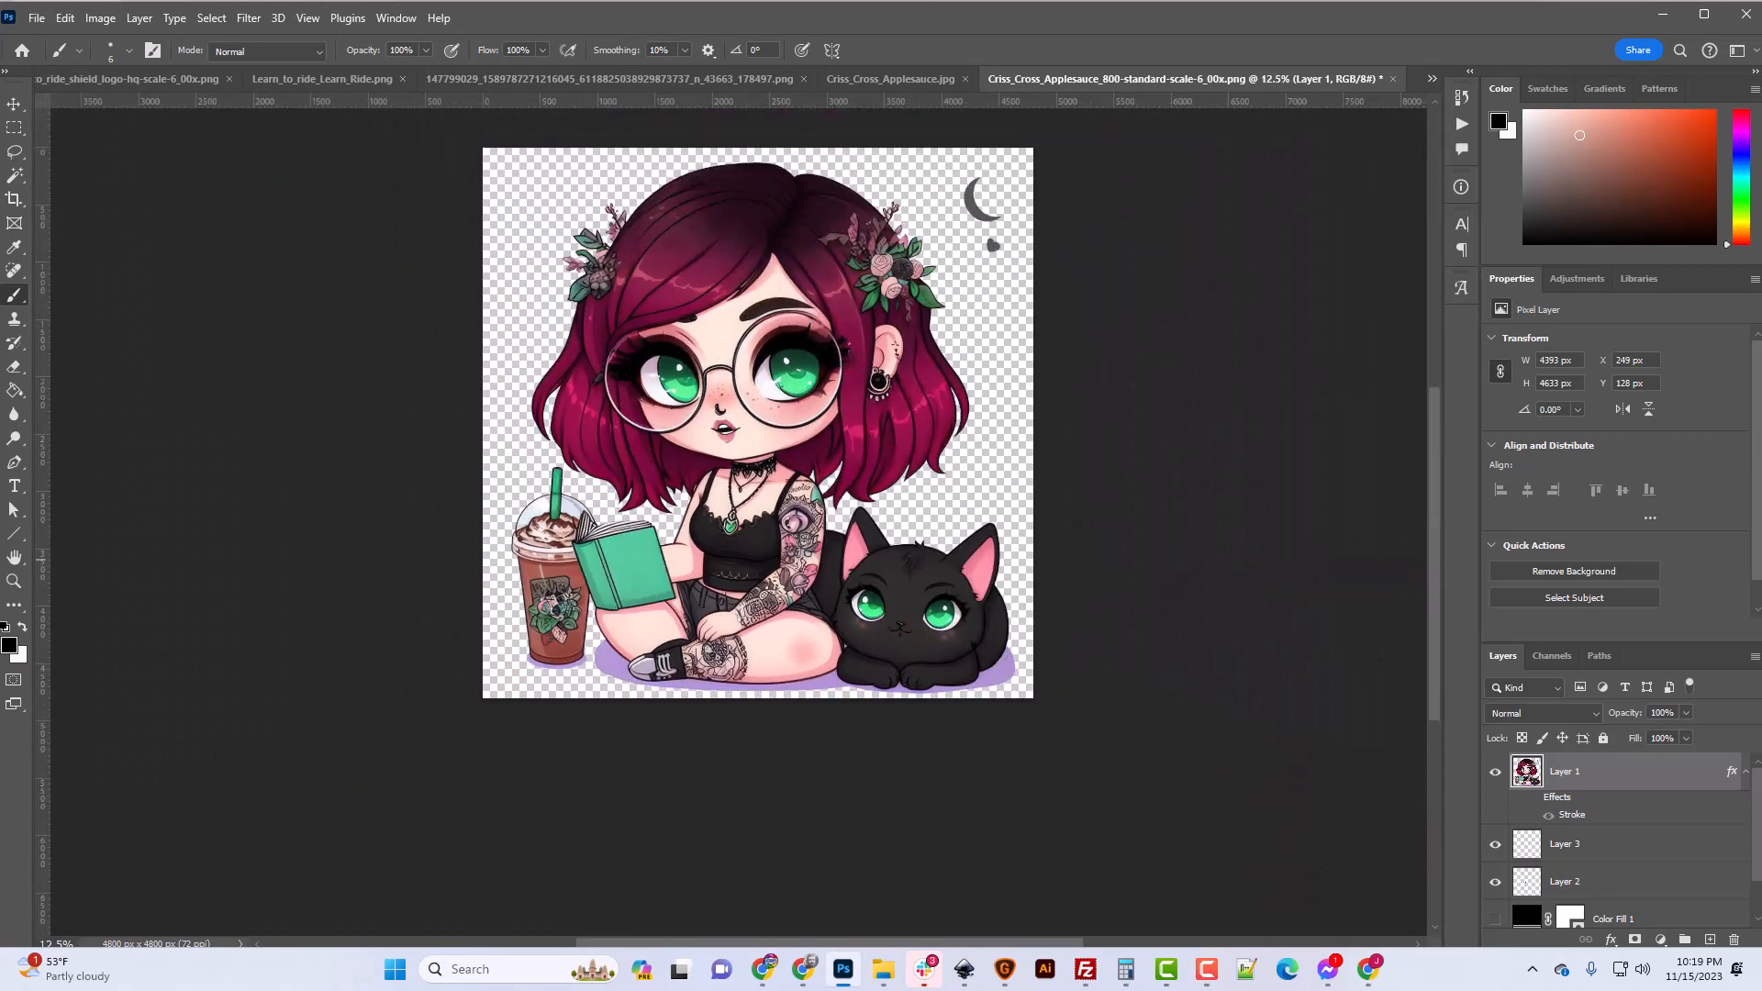
Place the 143VINYL-Circle logo in the illustration at about 968 px wide, positioned over the book.
mouse_move(798, 547)
mouse_down()
mouse_move(752, 559)
mouse_move(818, 558)
mouse_up()
drag(1030, 150, 592, 573)
drag(577, 645, 684, 578)
key(Return)
Scale the 143VINYL-Circle logo down to about 7.3% with Free Transform and move it onto the green book cover.
key(ctrl+plus)
key(ctrl+plus)
key(ctrl+plus)
key(ctrl+plus)
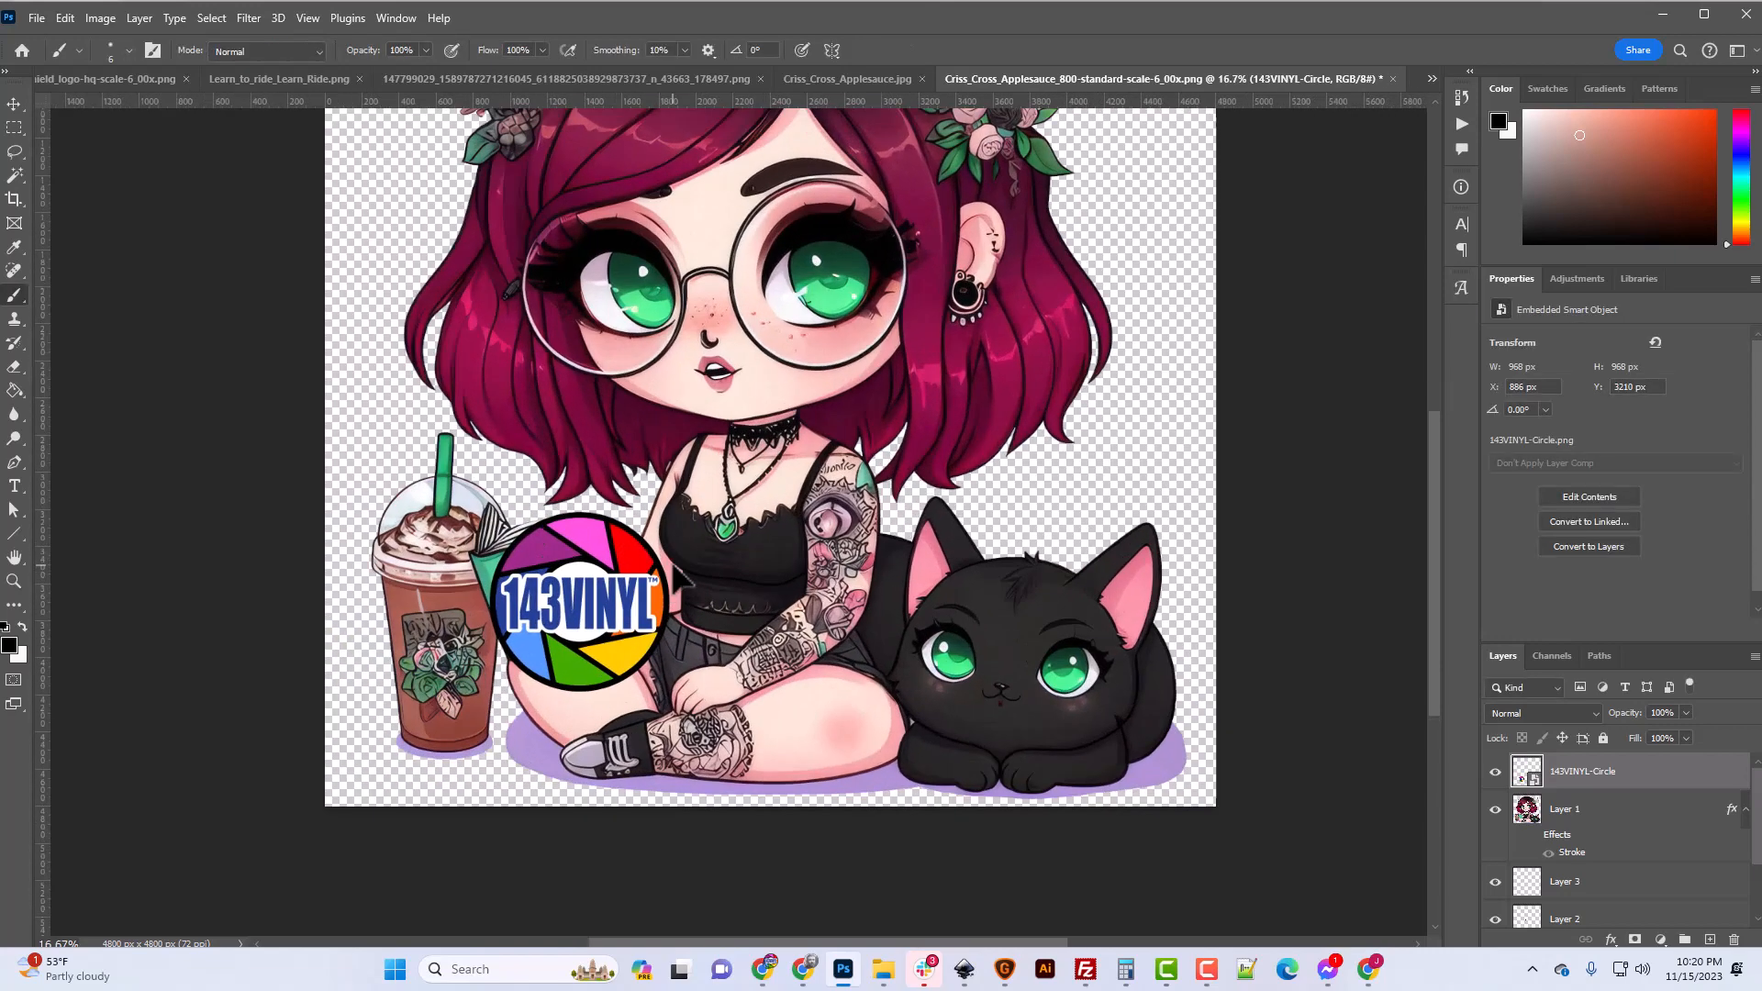
scroll(734, 523, down, 5)
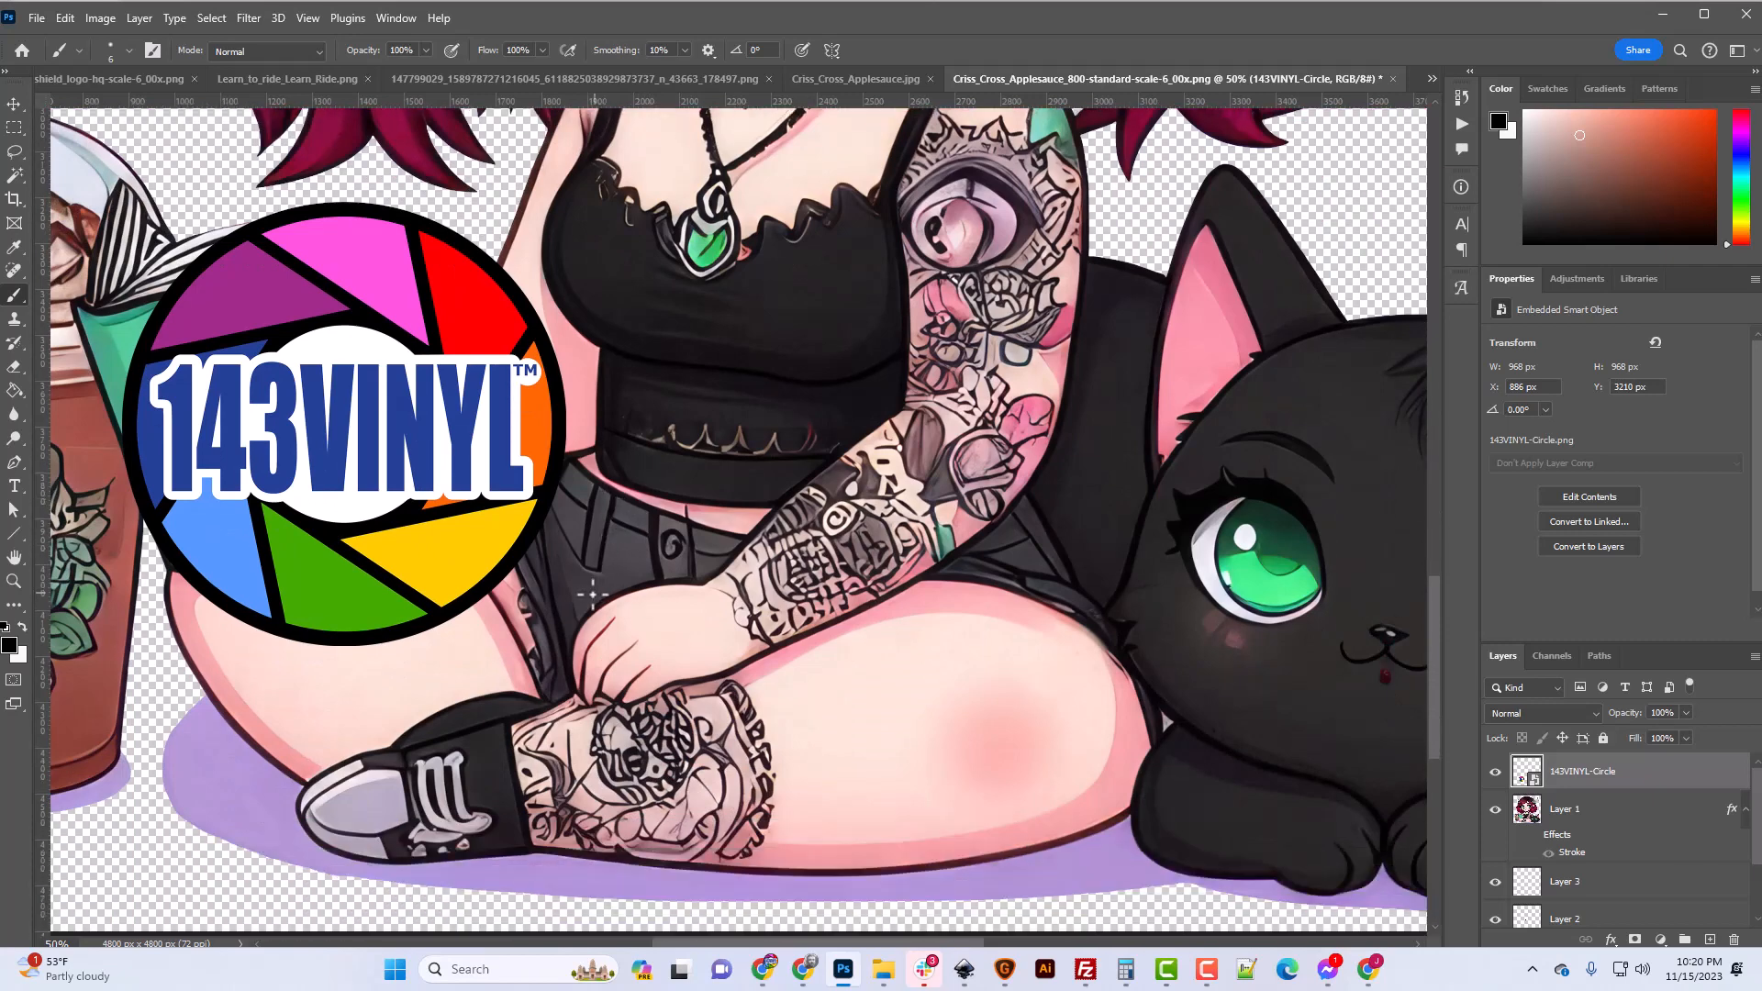
mouse_move(843, 964)
drag(735, 944, 679, 945)
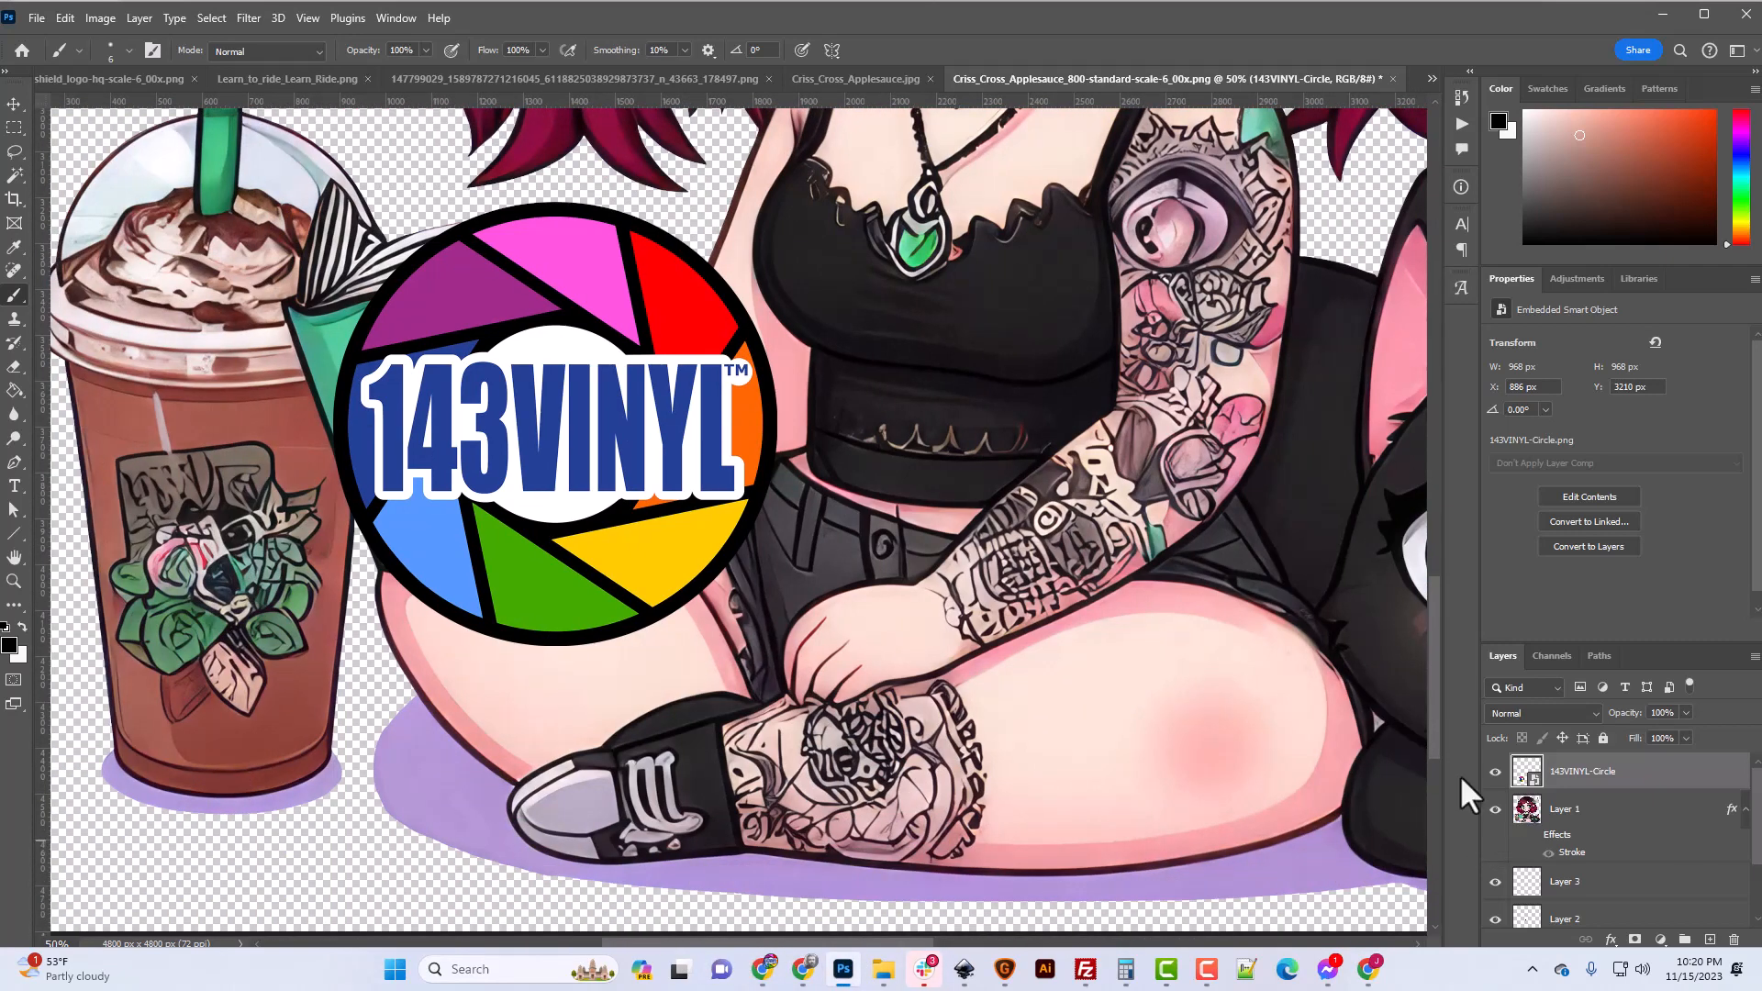
key(ctrl+t)
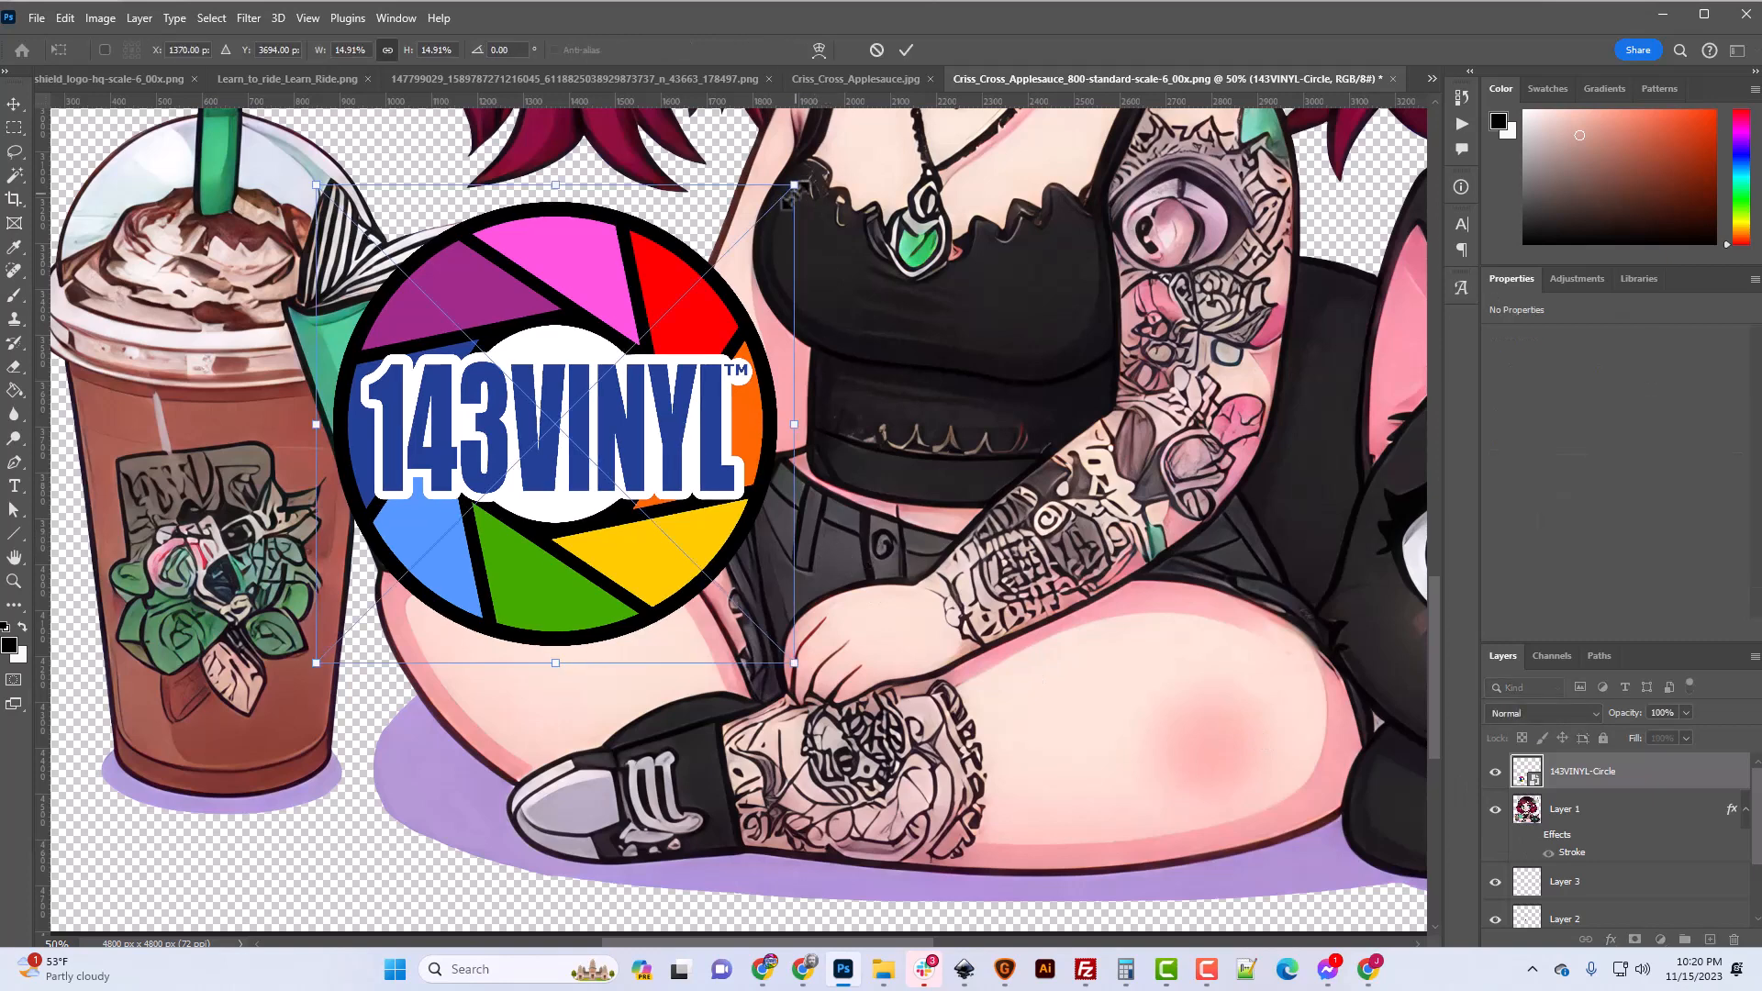
drag(794, 184, 548, 434)
drag(486, 564, 592, 440)
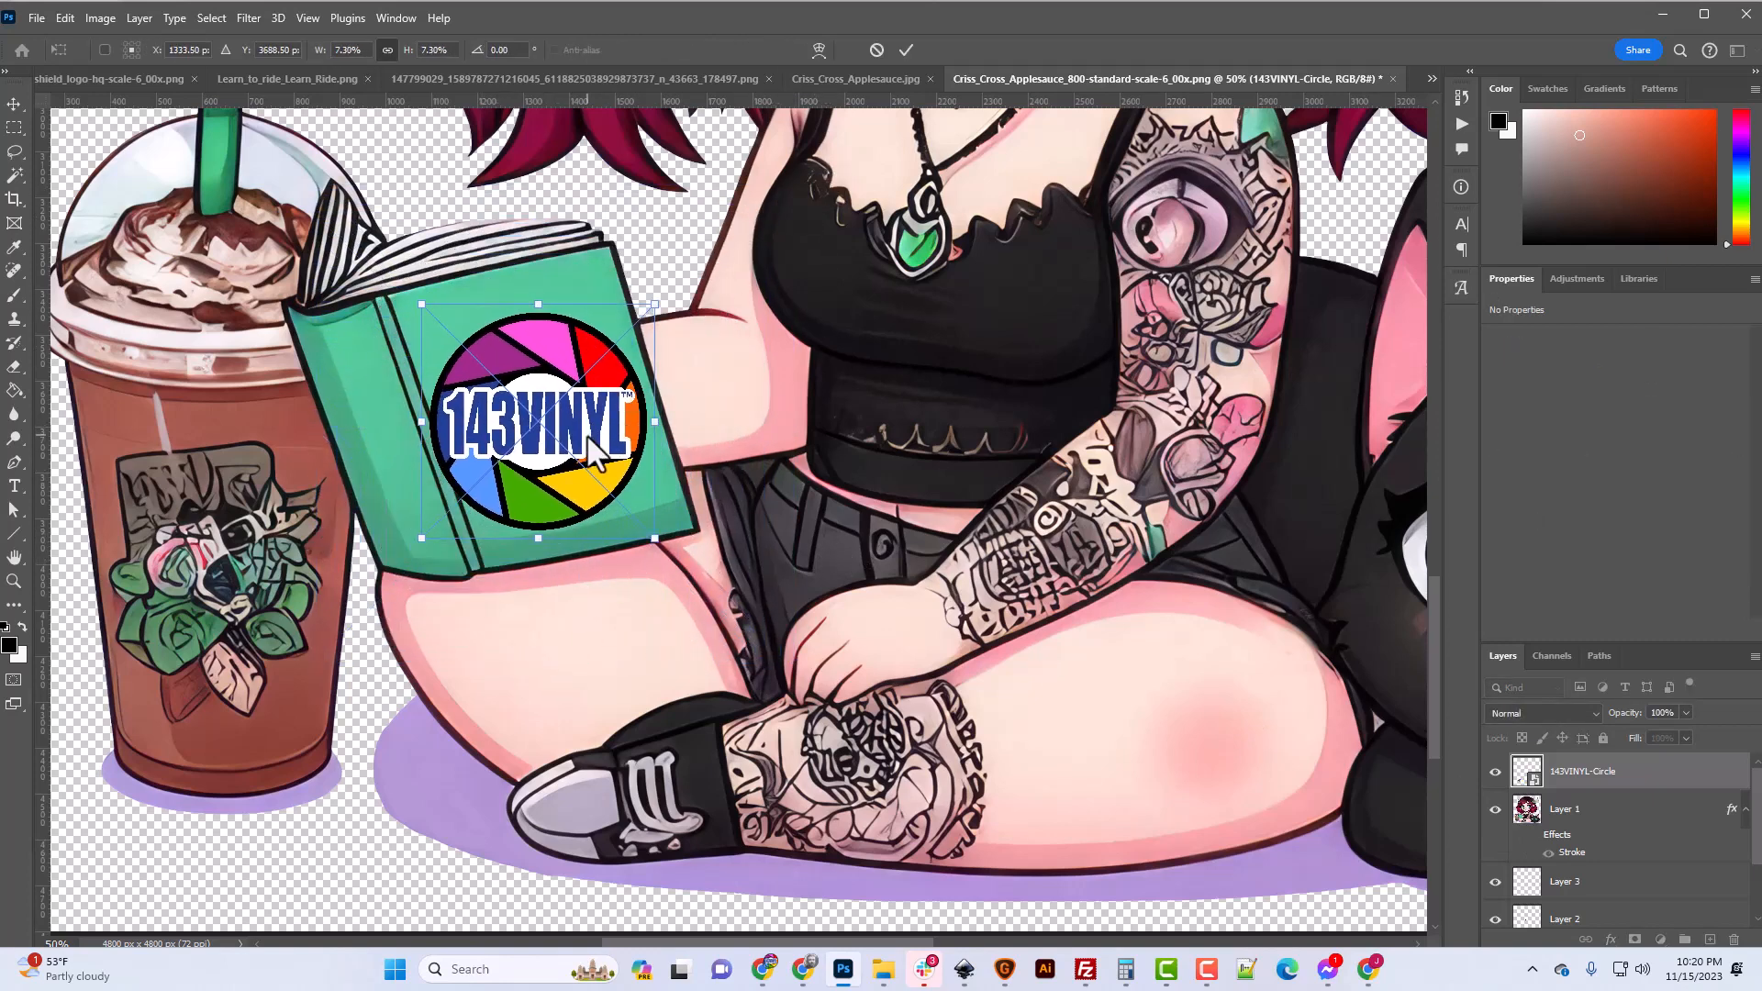
Tilt the 143VINYL logo about 16° counterclockwise, scale it down to about 6.4%, and reposition it on the green book cover.
drag(664, 575, 707, 542)
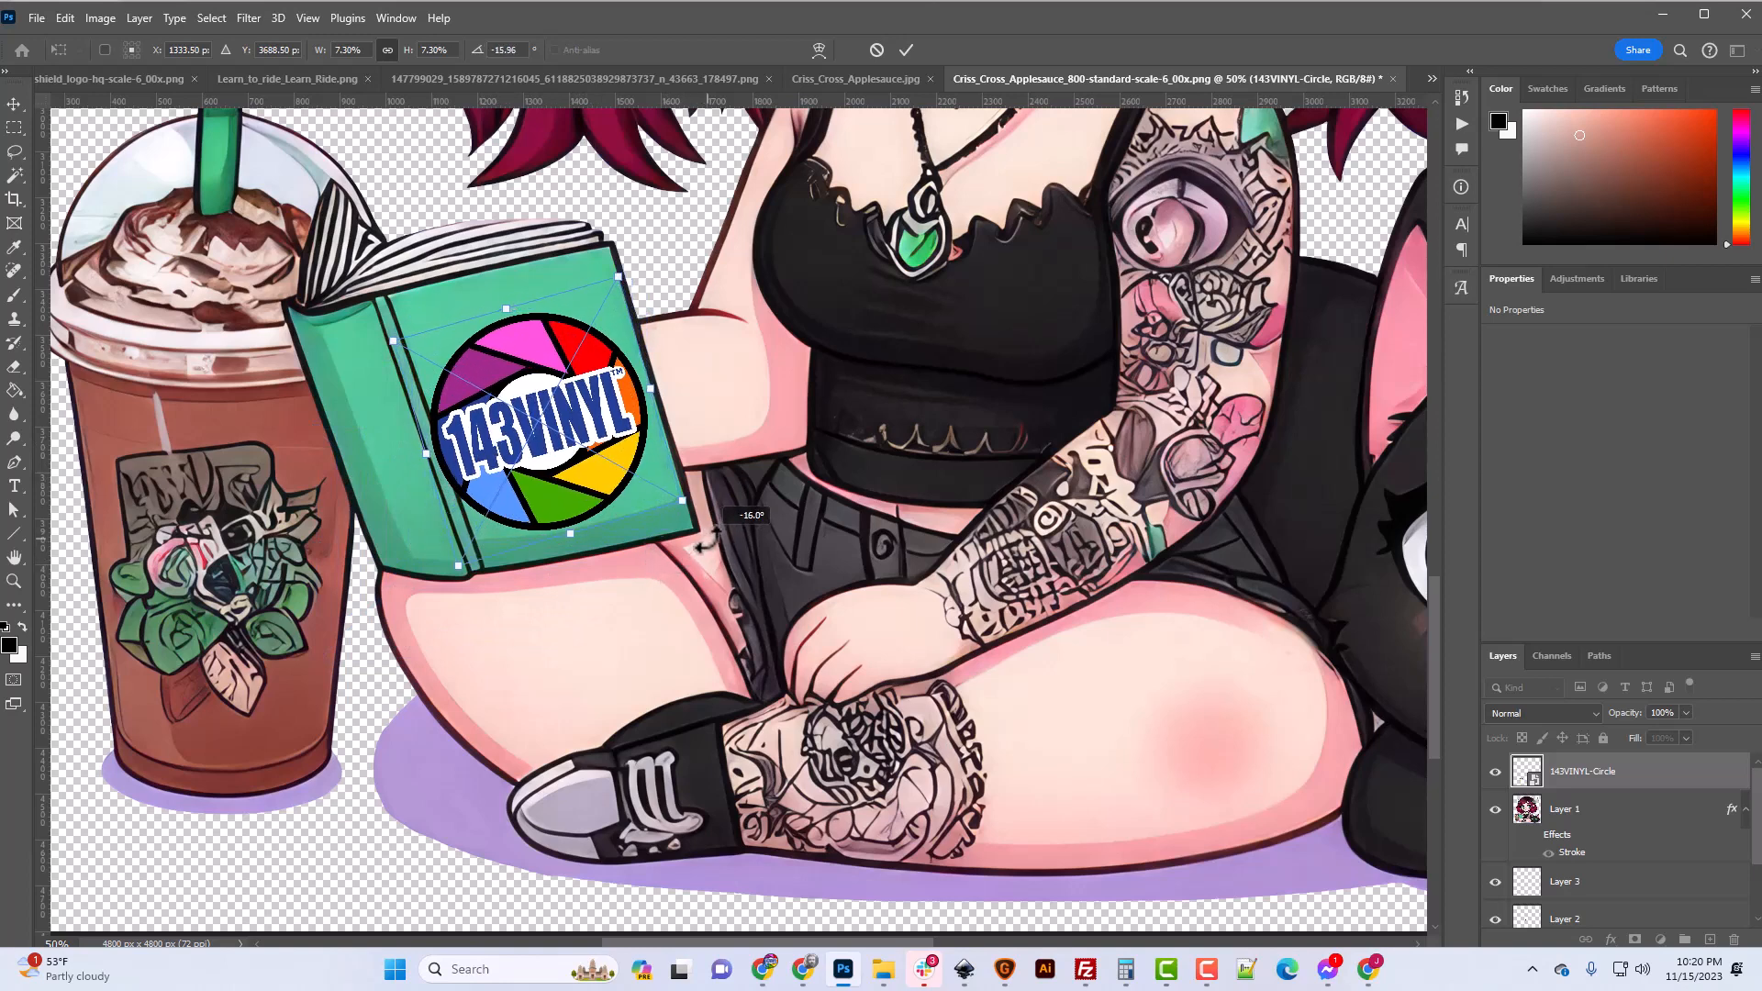
drag(632, 433, 636, 430)
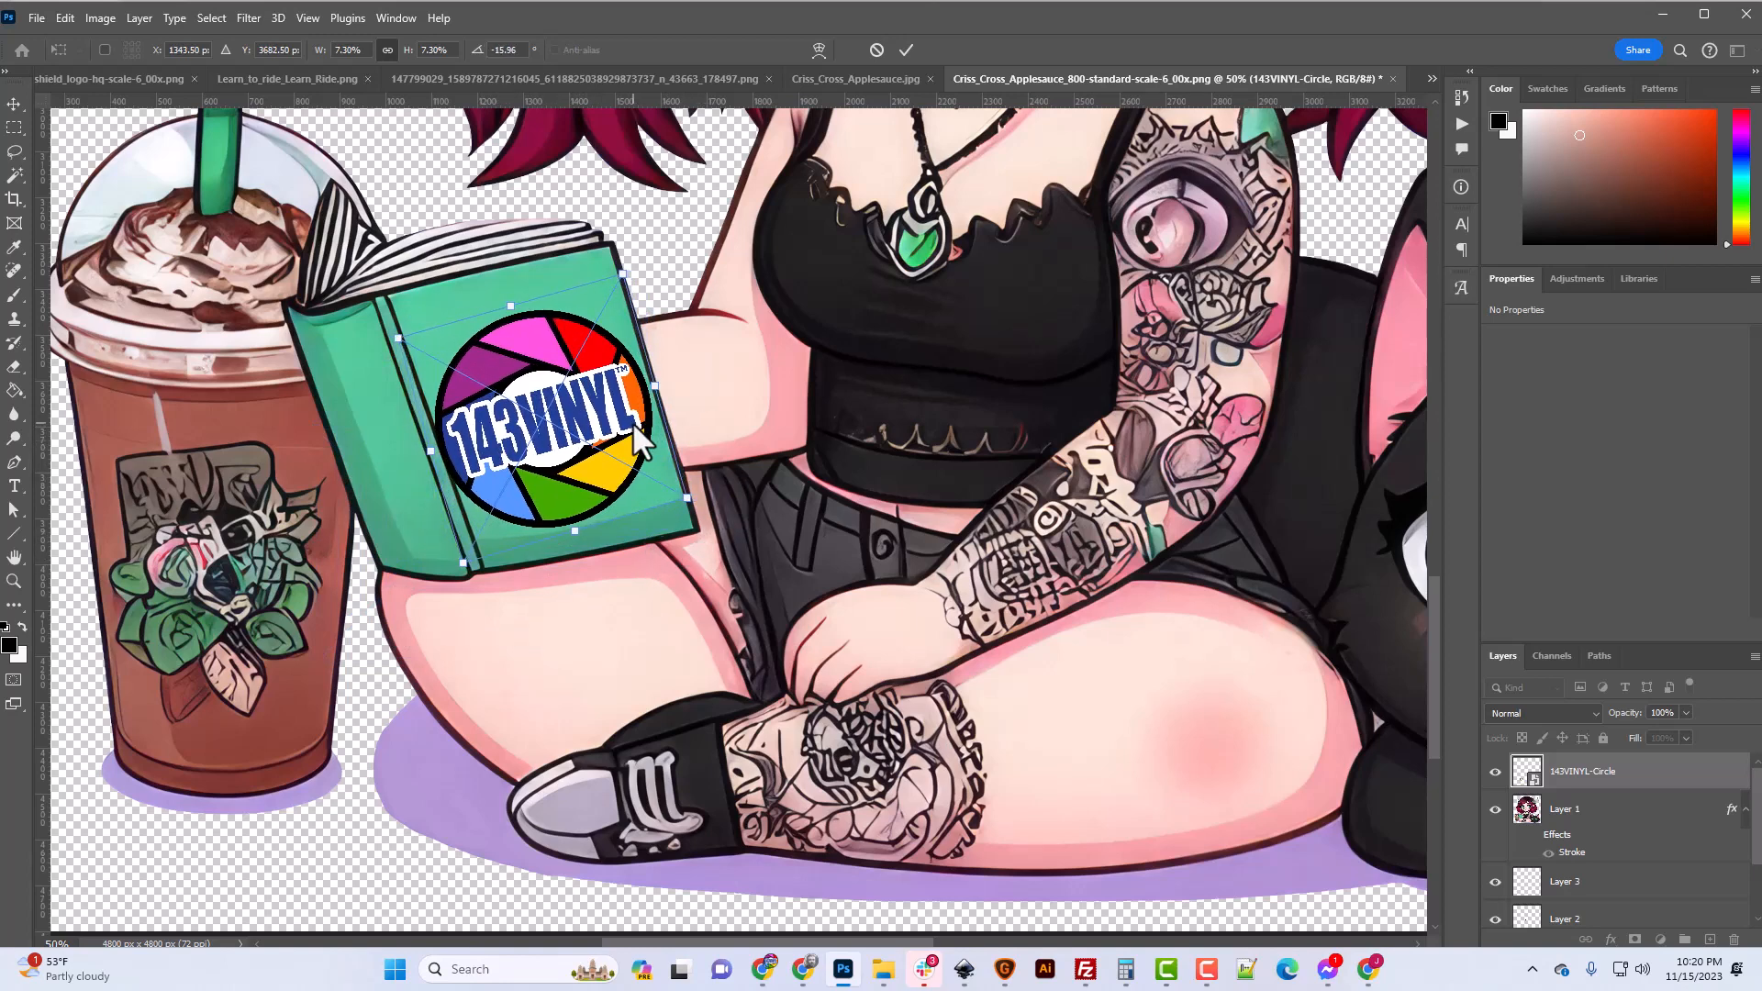
drag(630, 267, 610, 310)
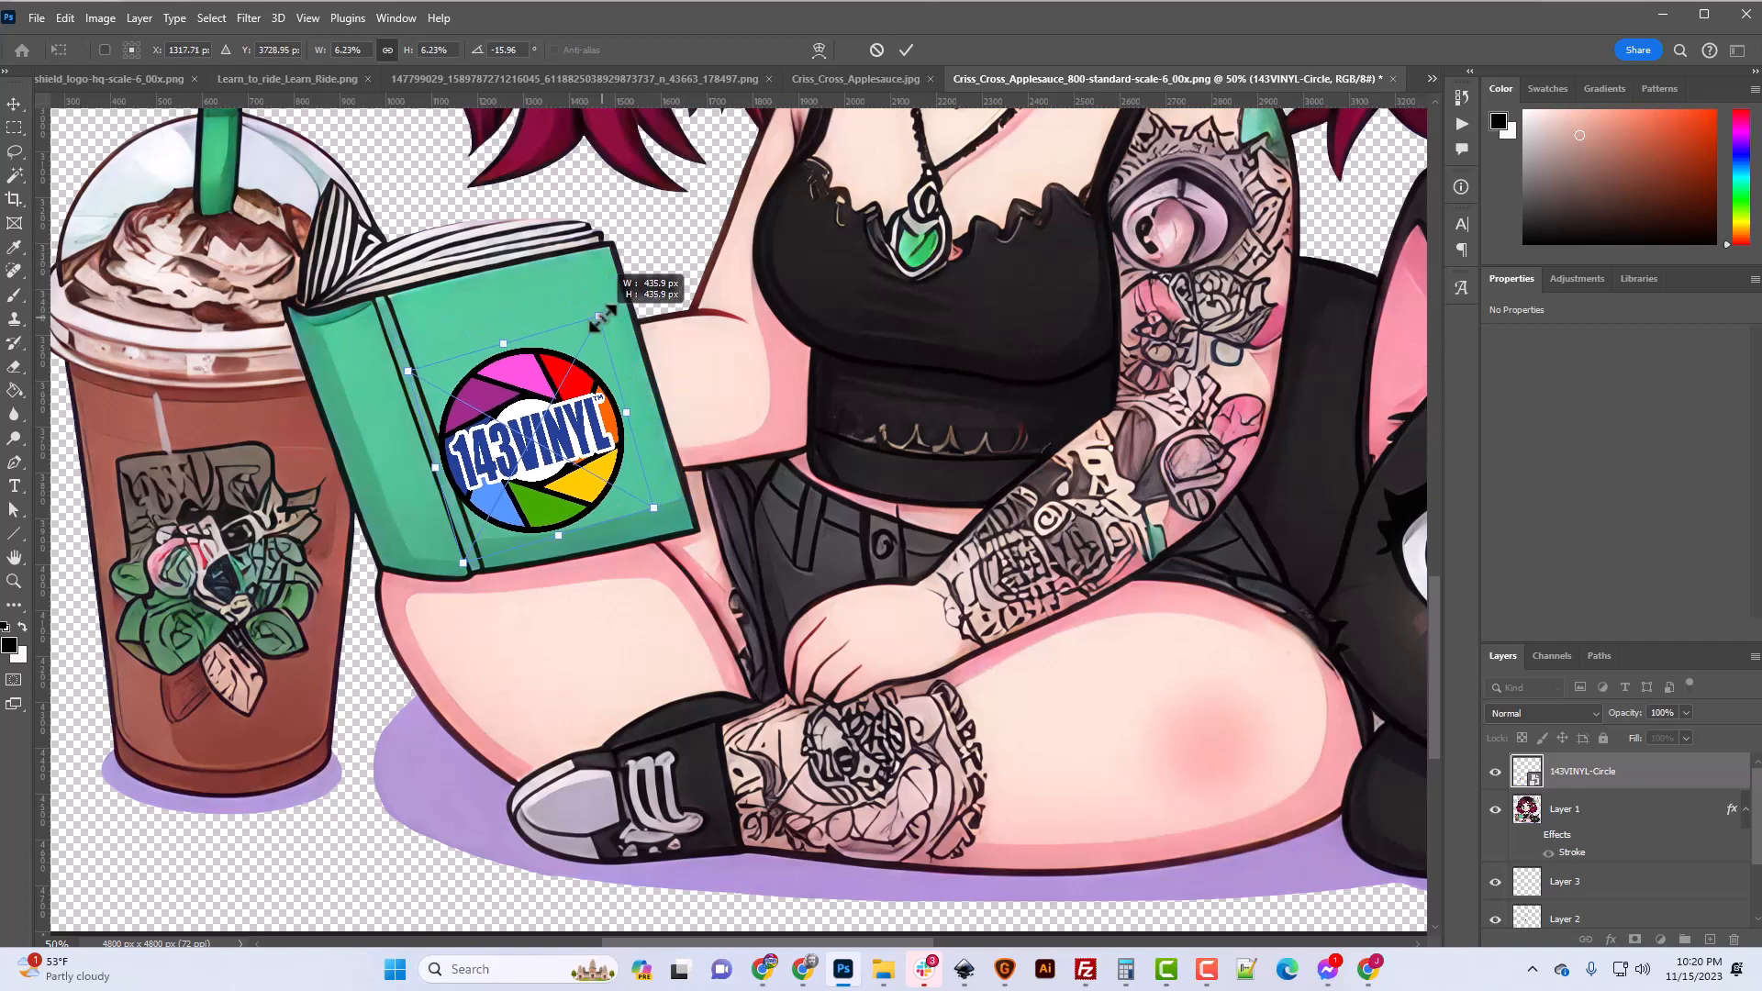
drag(597, 448, 609, 420)
drag(611, 291, 618, 280)
drag(595, 373, 589, 376)
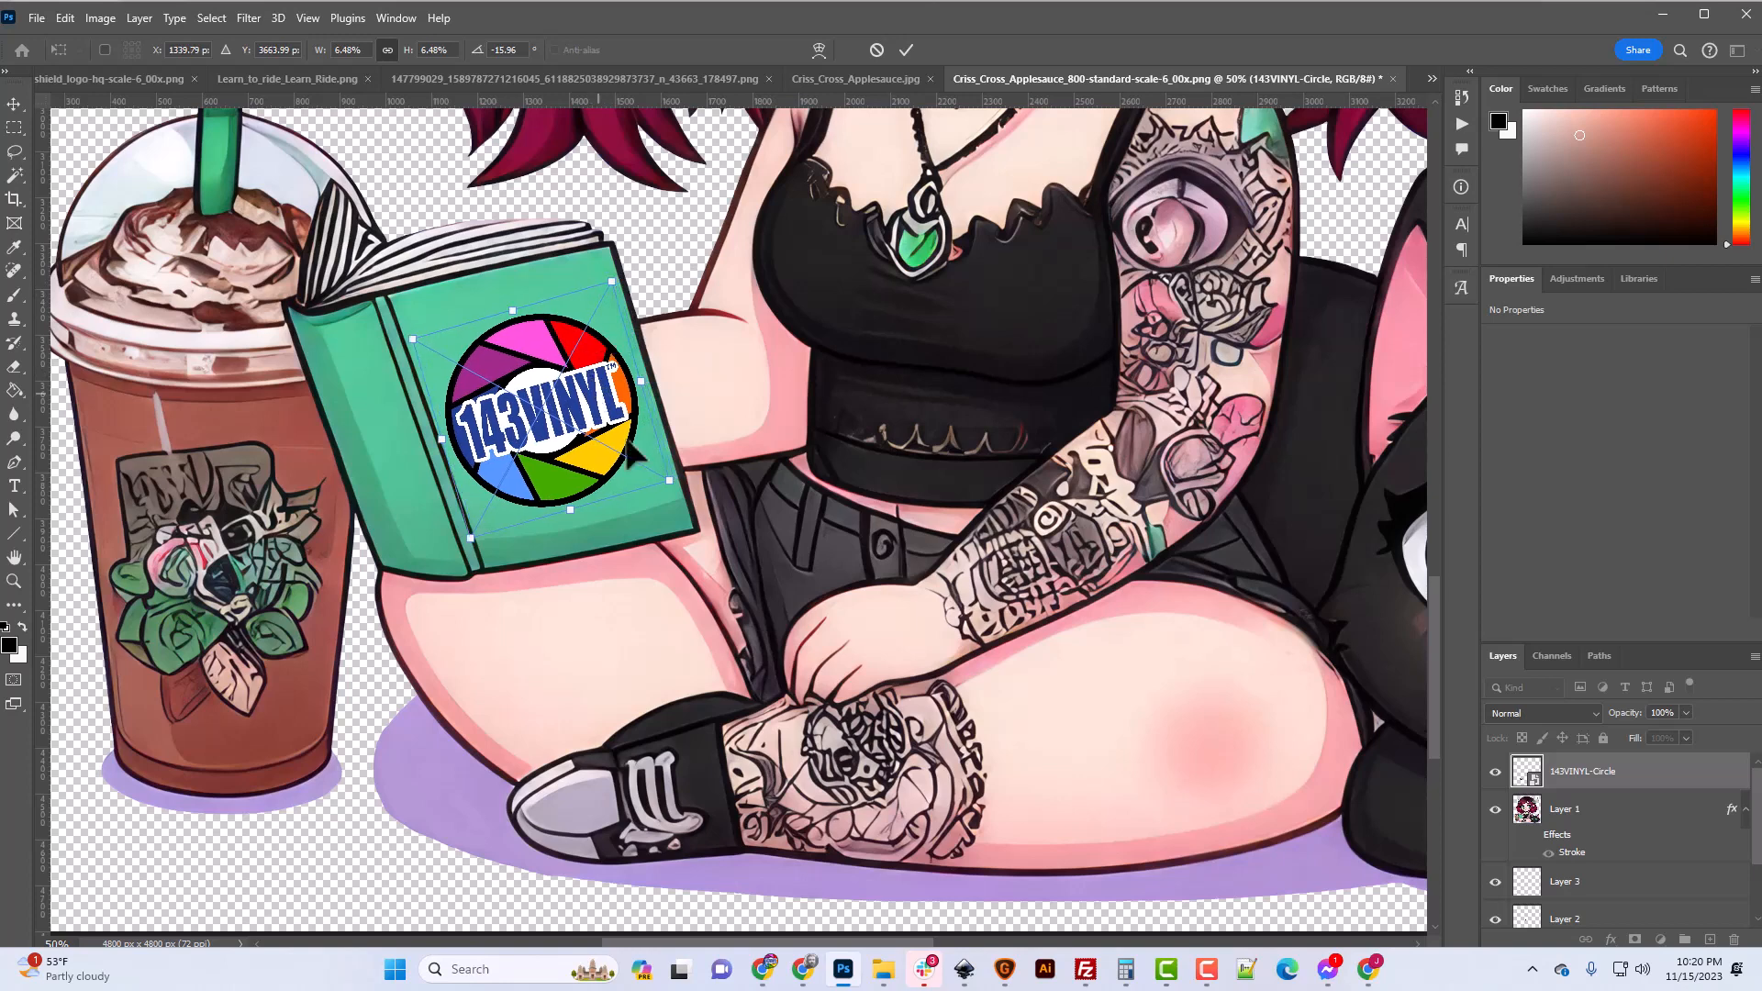
Fine-tune the logo's rotation to -17.66° and its position on the book cover, and apply the transform.
drag(683, 499, 600, 471)
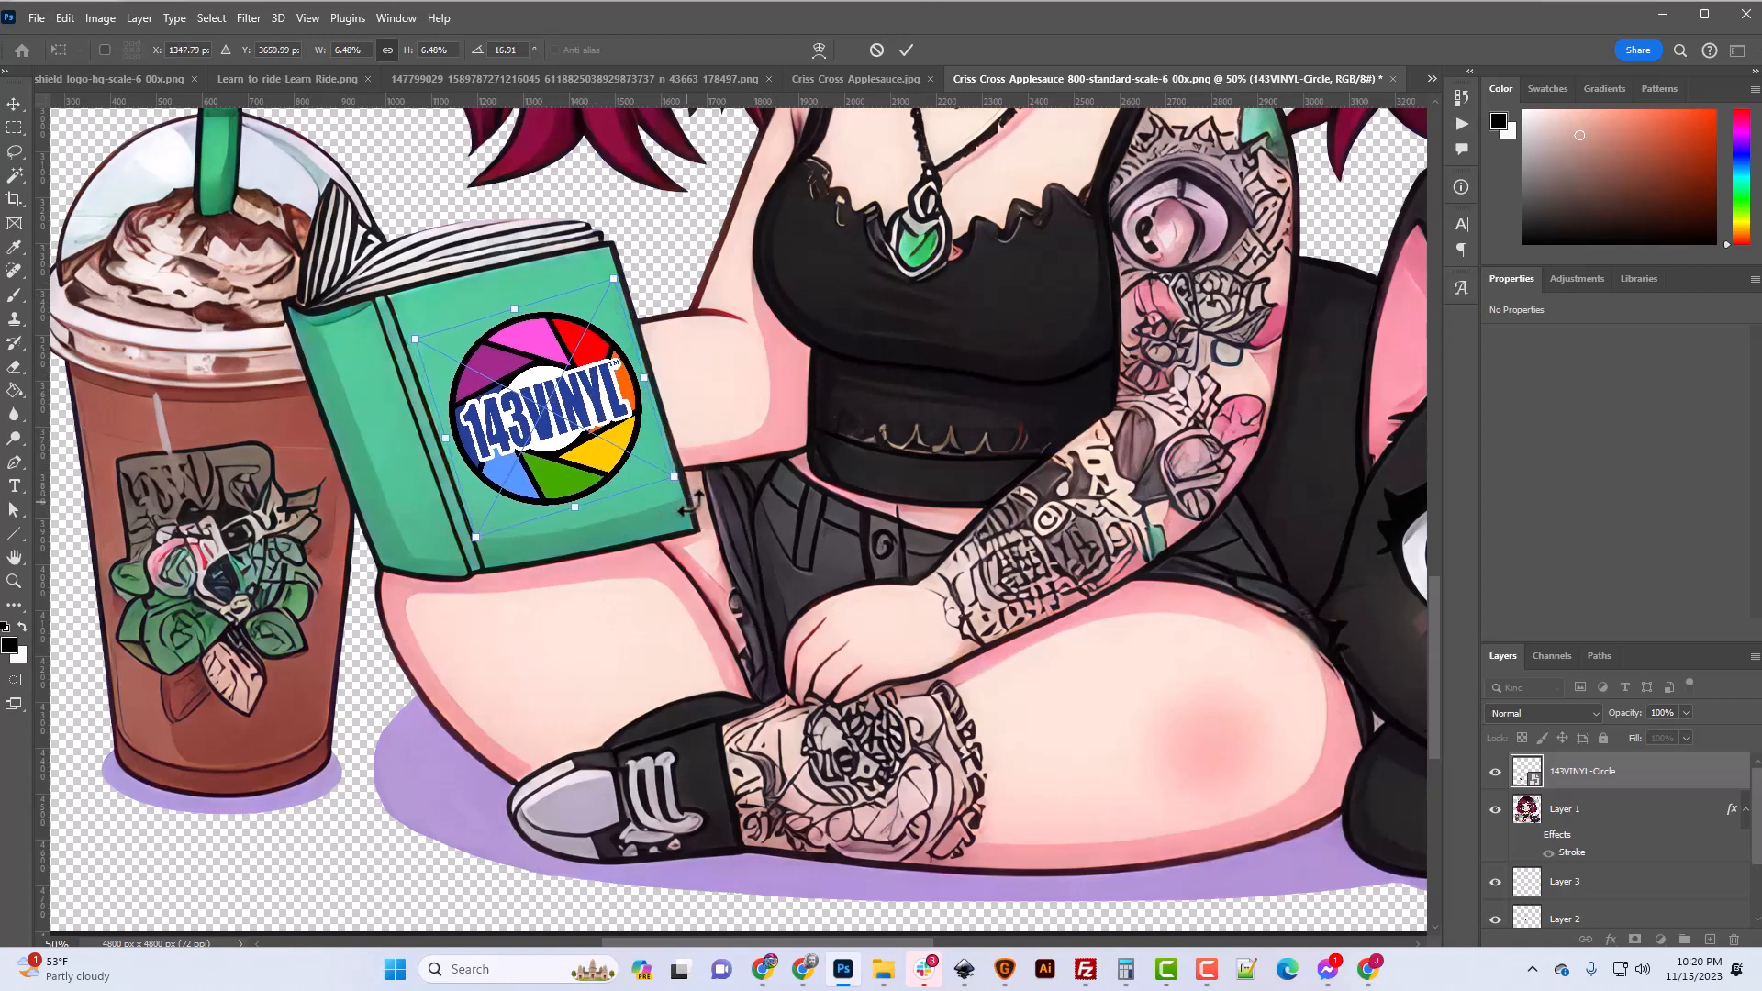
drag(691, 503, 692, 499)
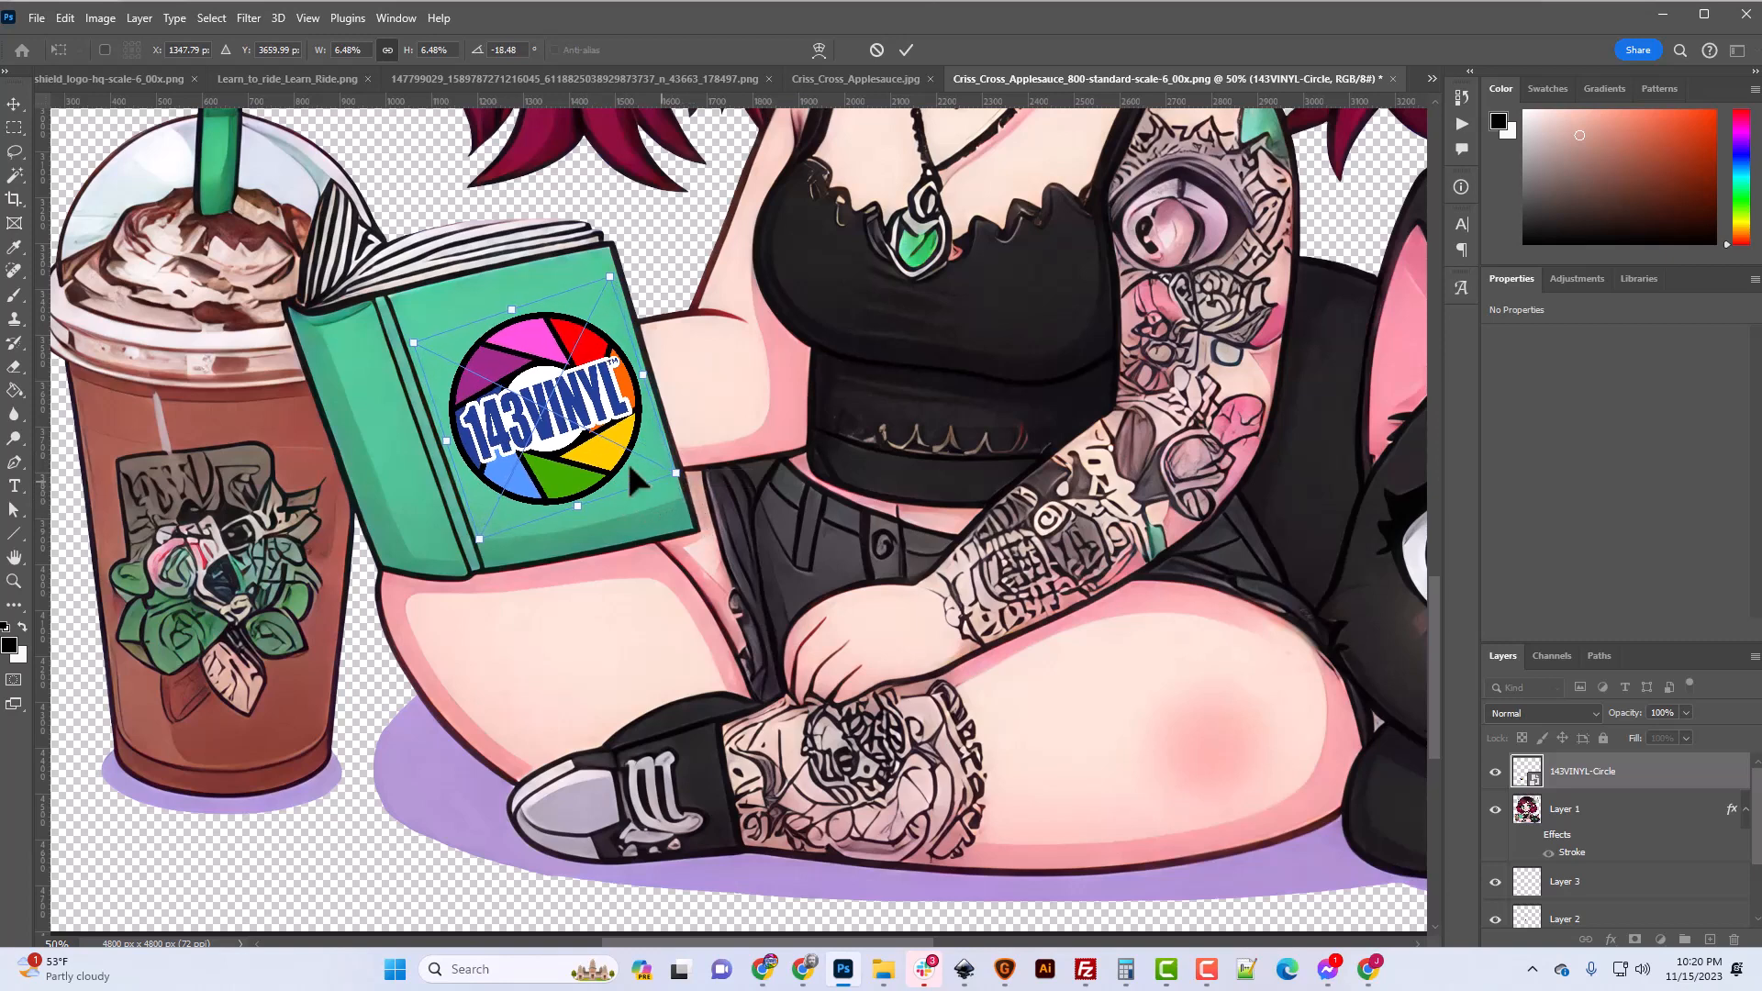
drag(600, 456, 598, 455)
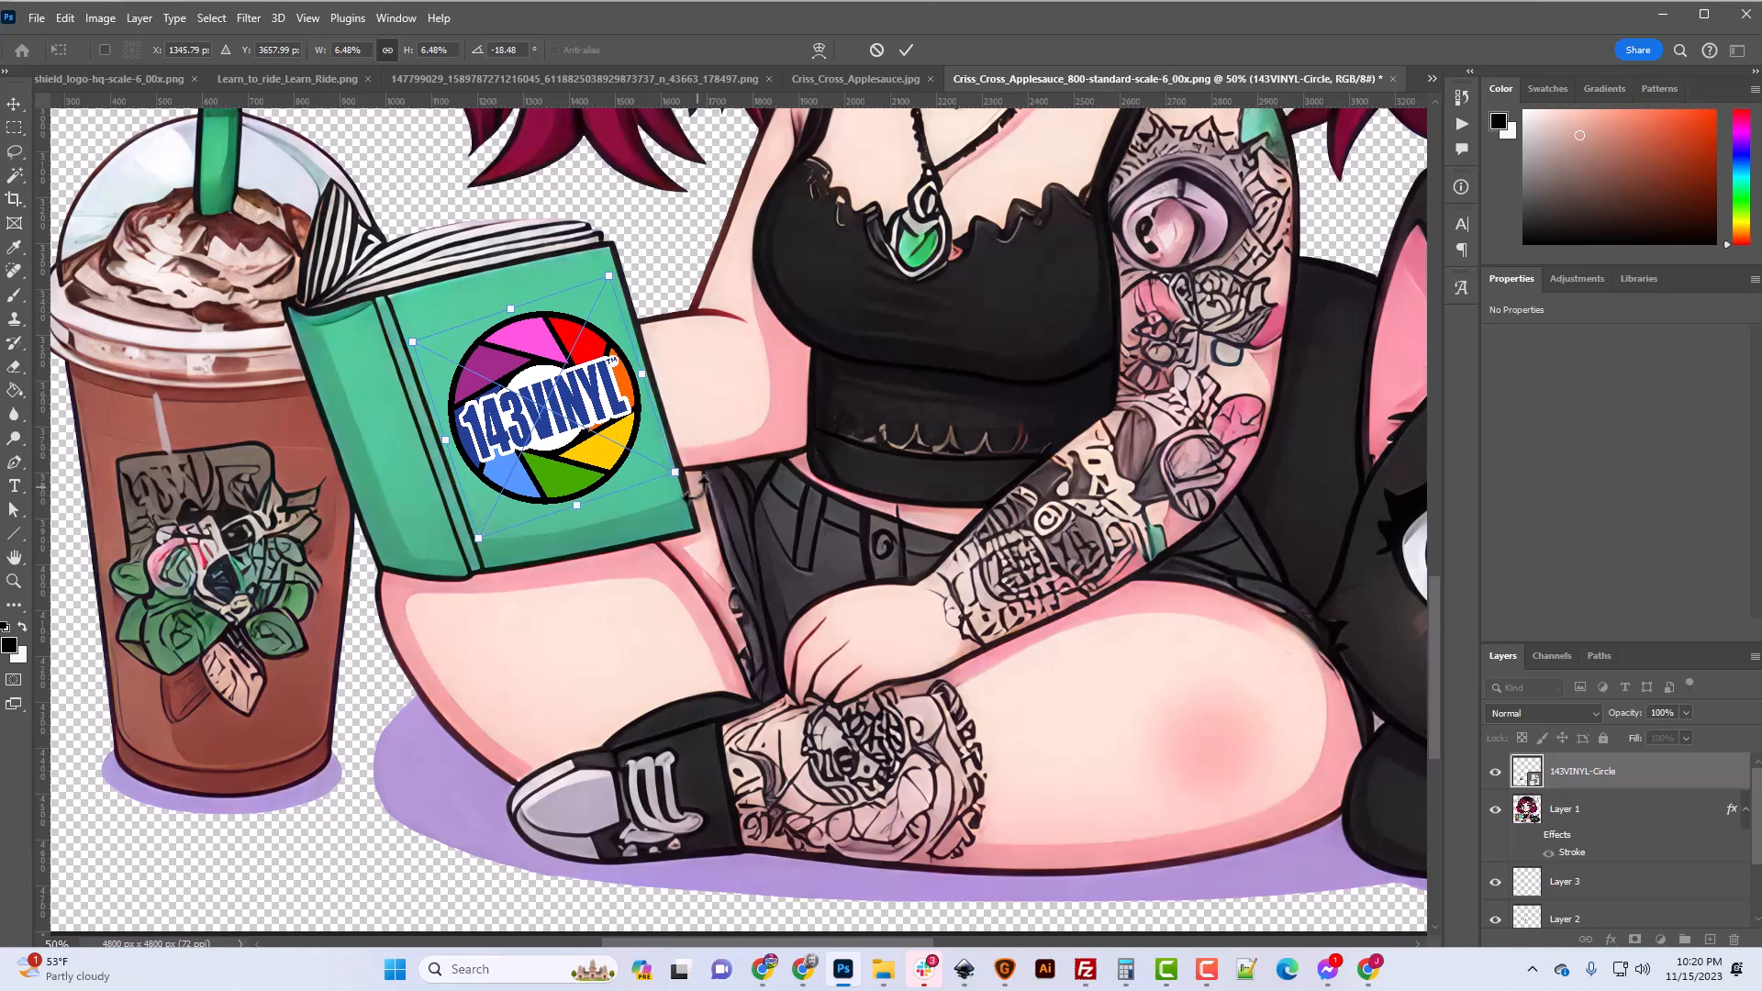
drag(697, 488, 696, 491)
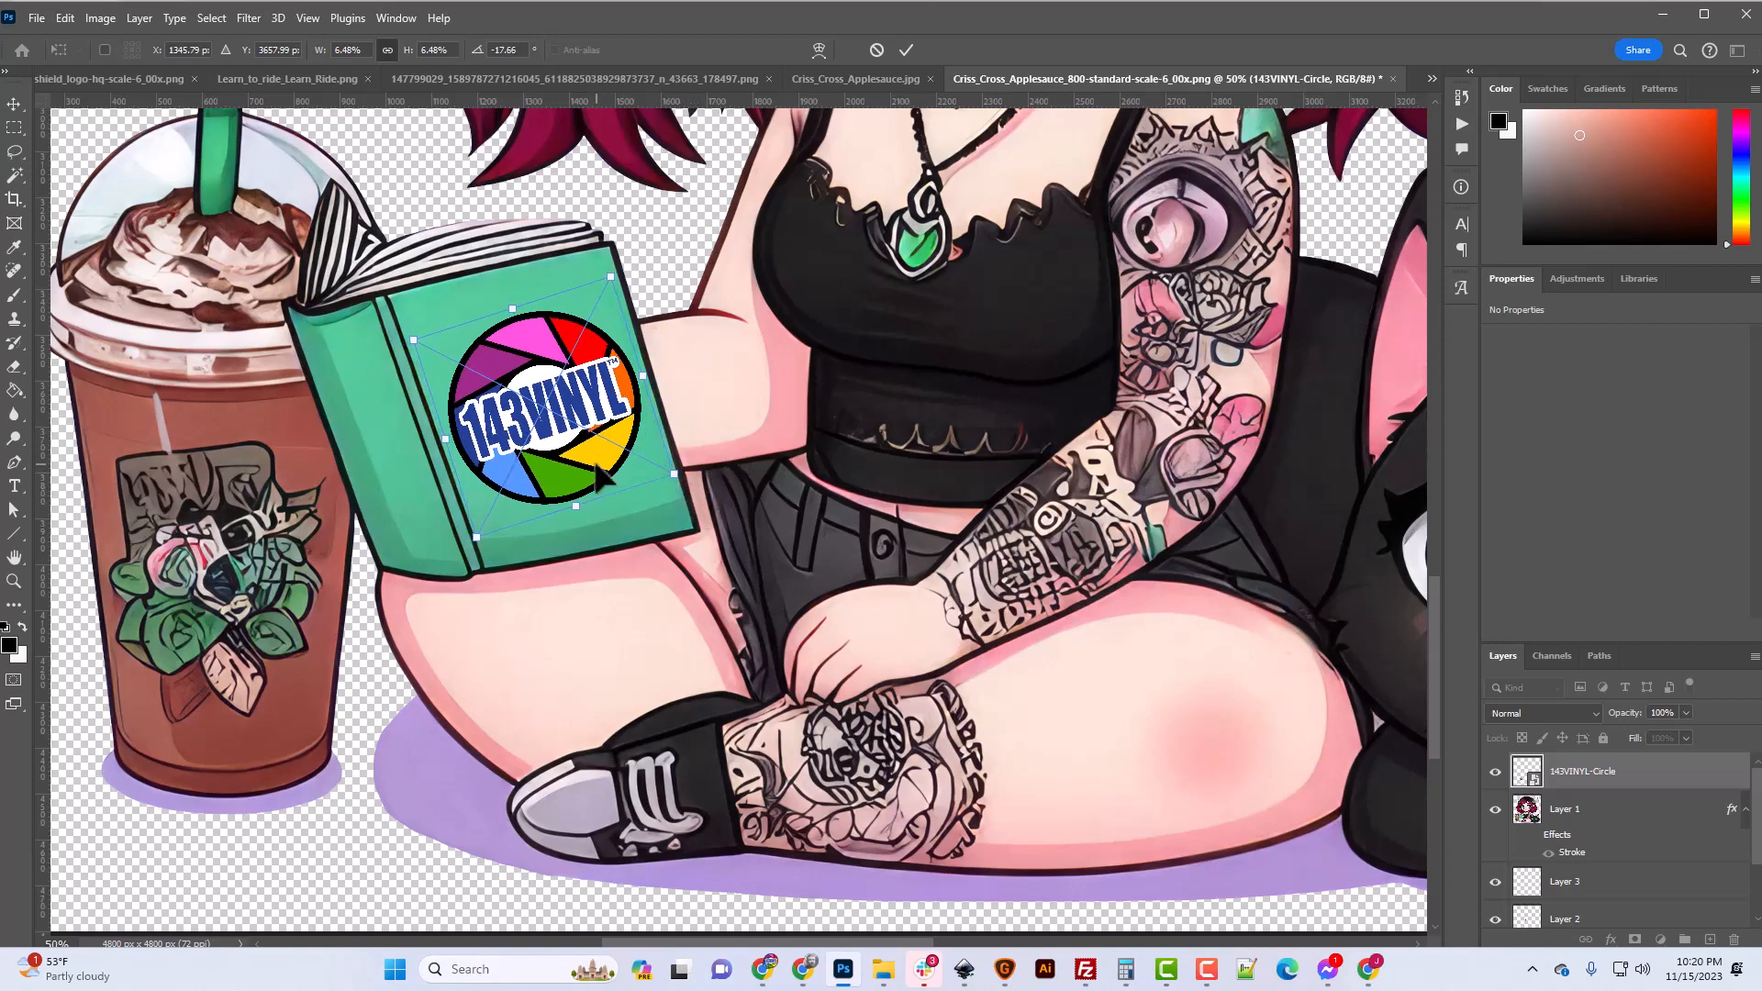
drag(596, 462, 597, 462)
drag(578, 462, 579, 468)
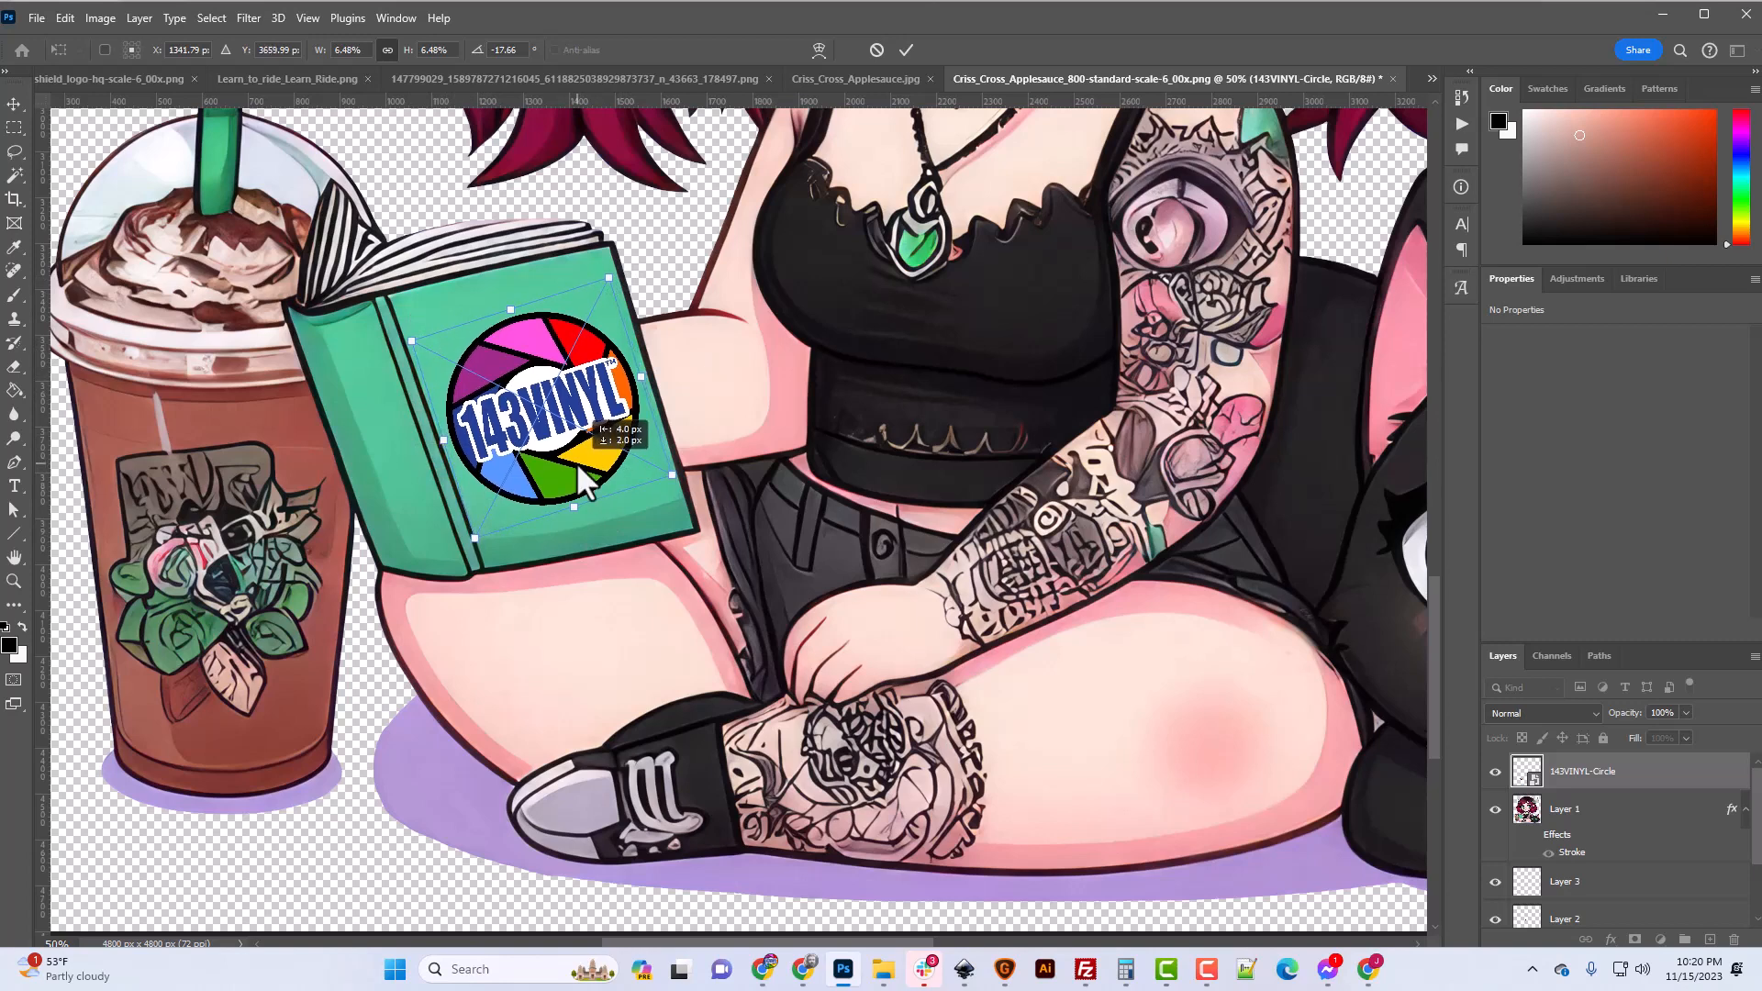
key(Return)
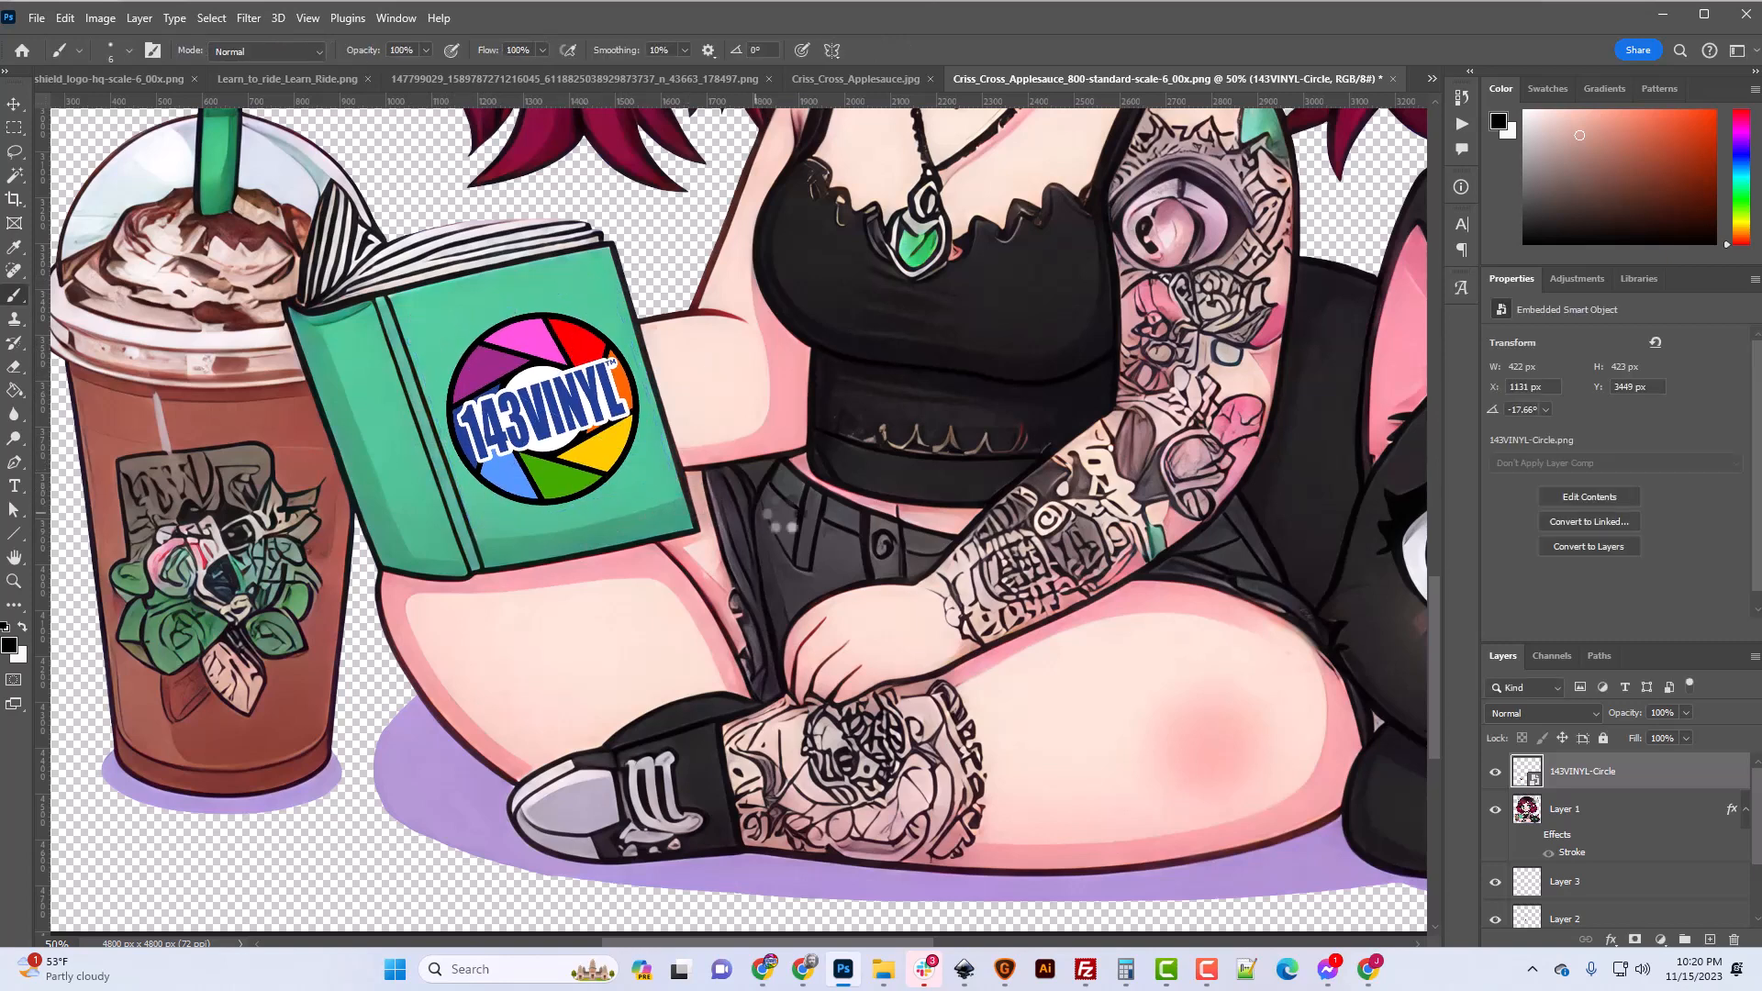
Set the 143VINYL-Circle layer's blend mode to Soft Light and duplicate the layer.
click(1591, 712)
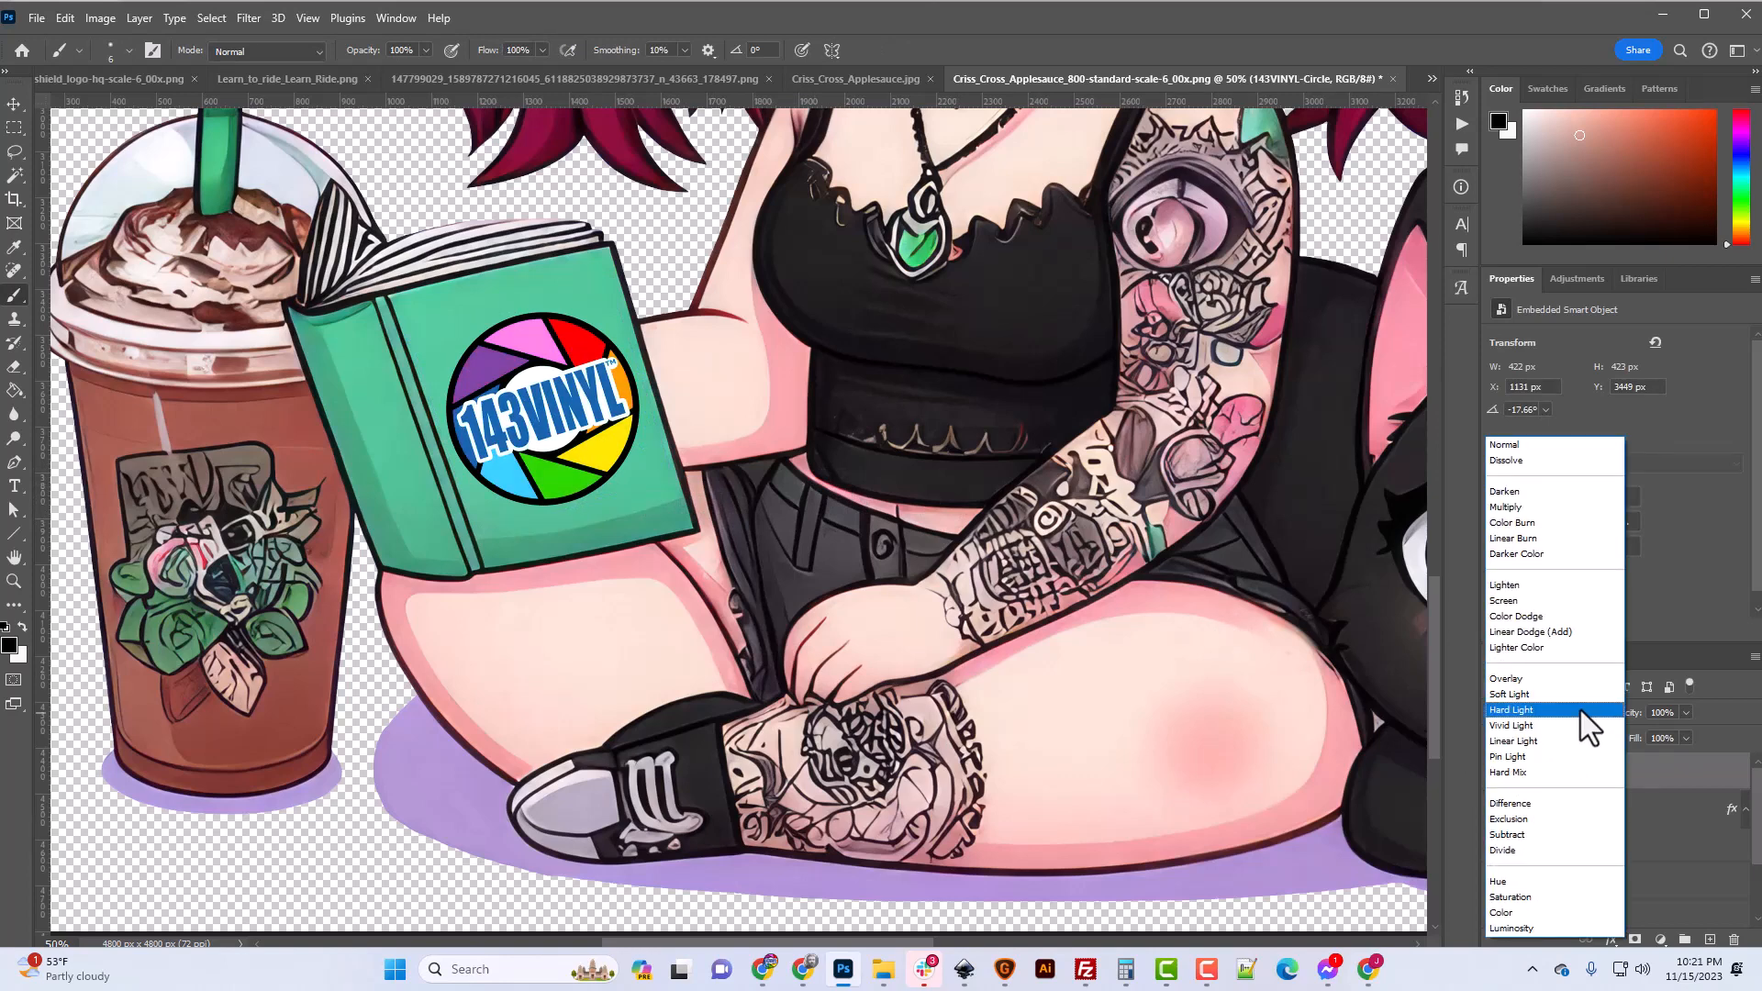
click(1550, 696)
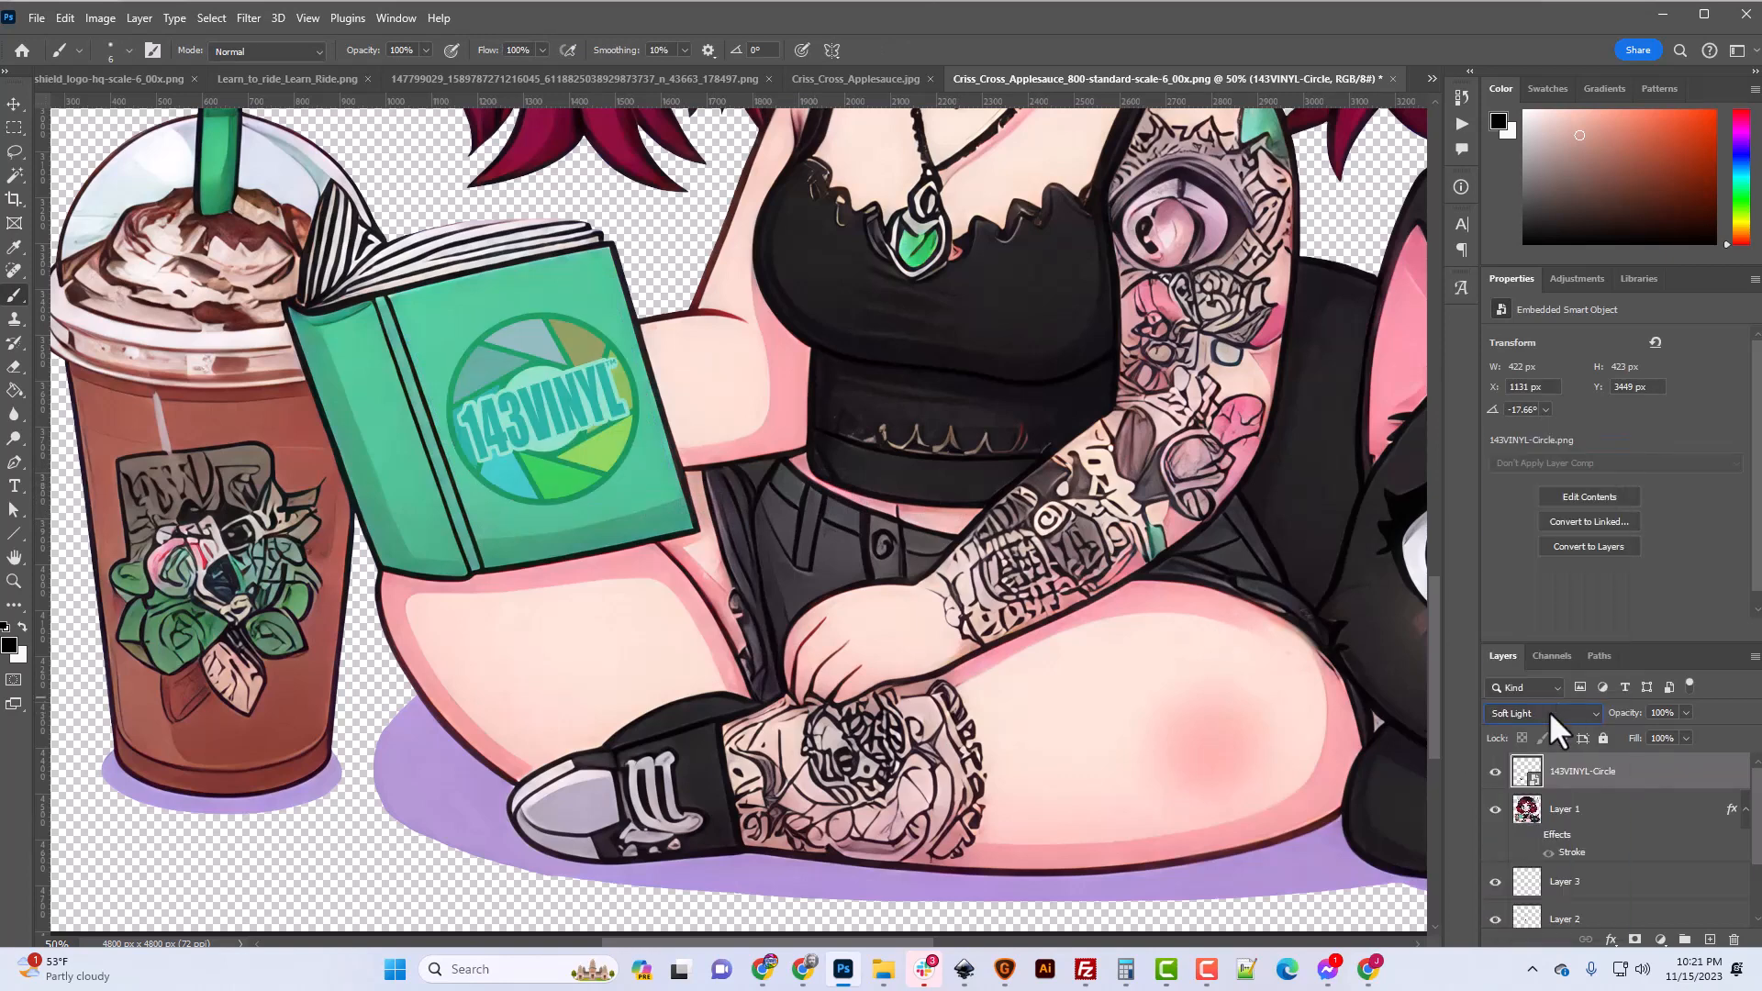
right_click(1570, 776)
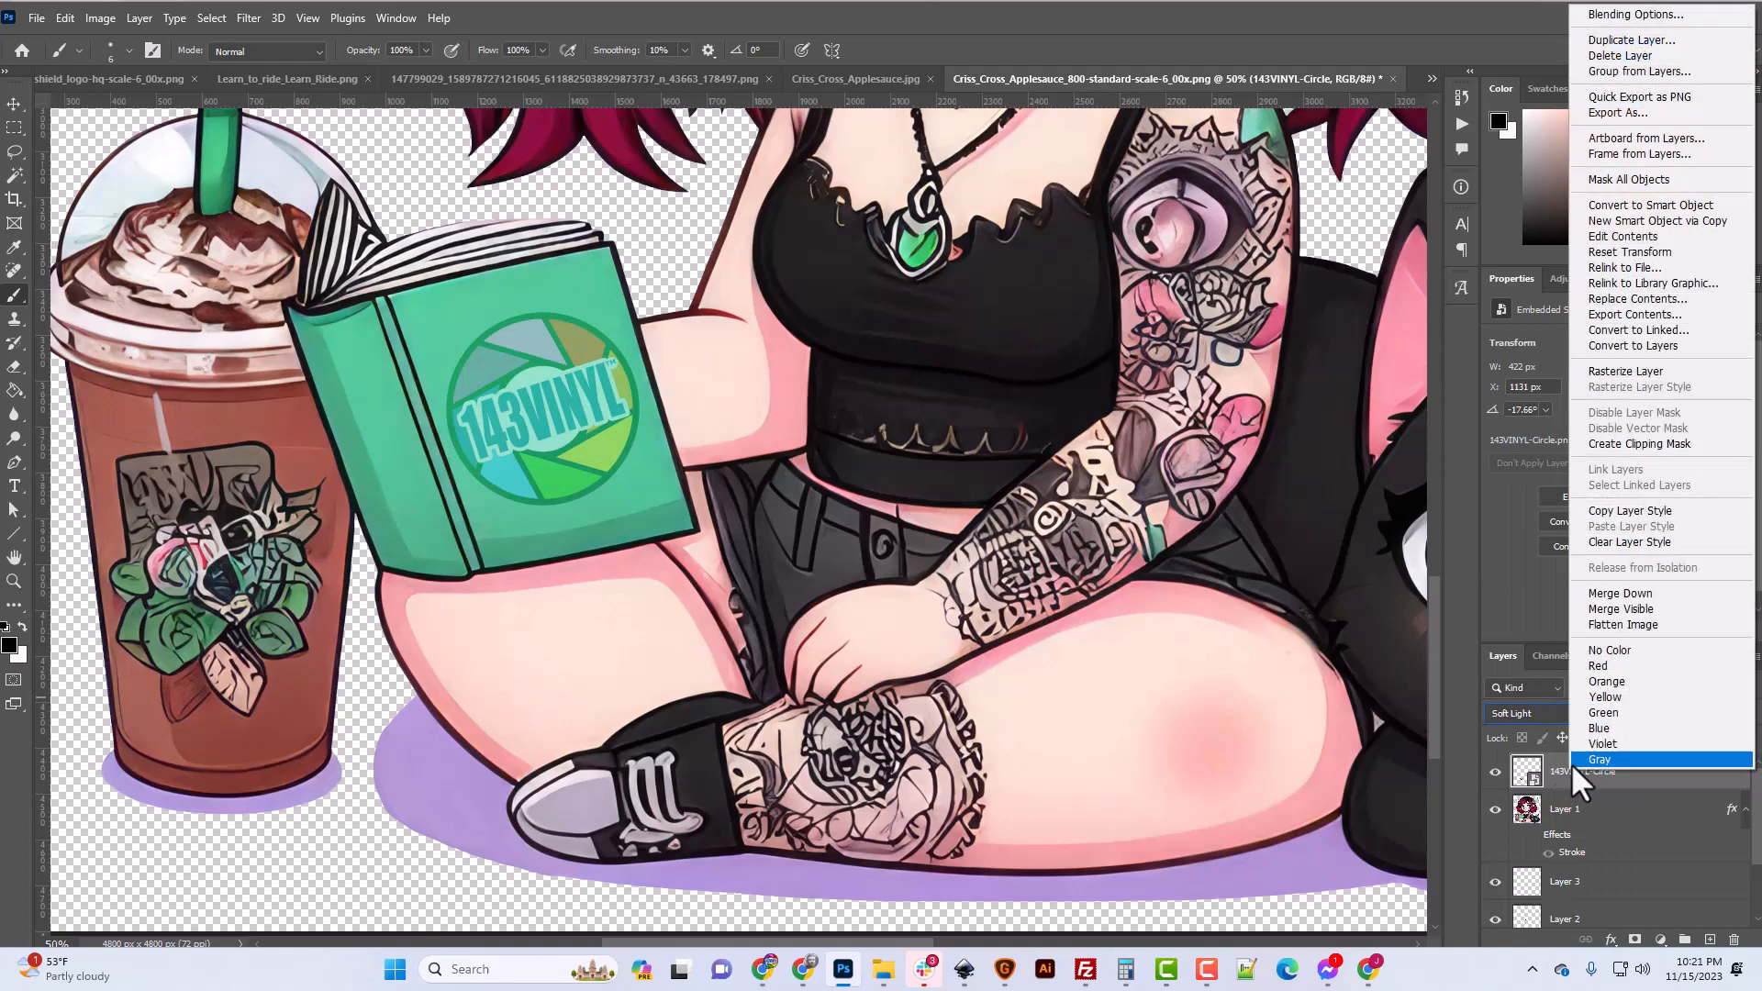
click(1625, 40)
click(1032, 268)
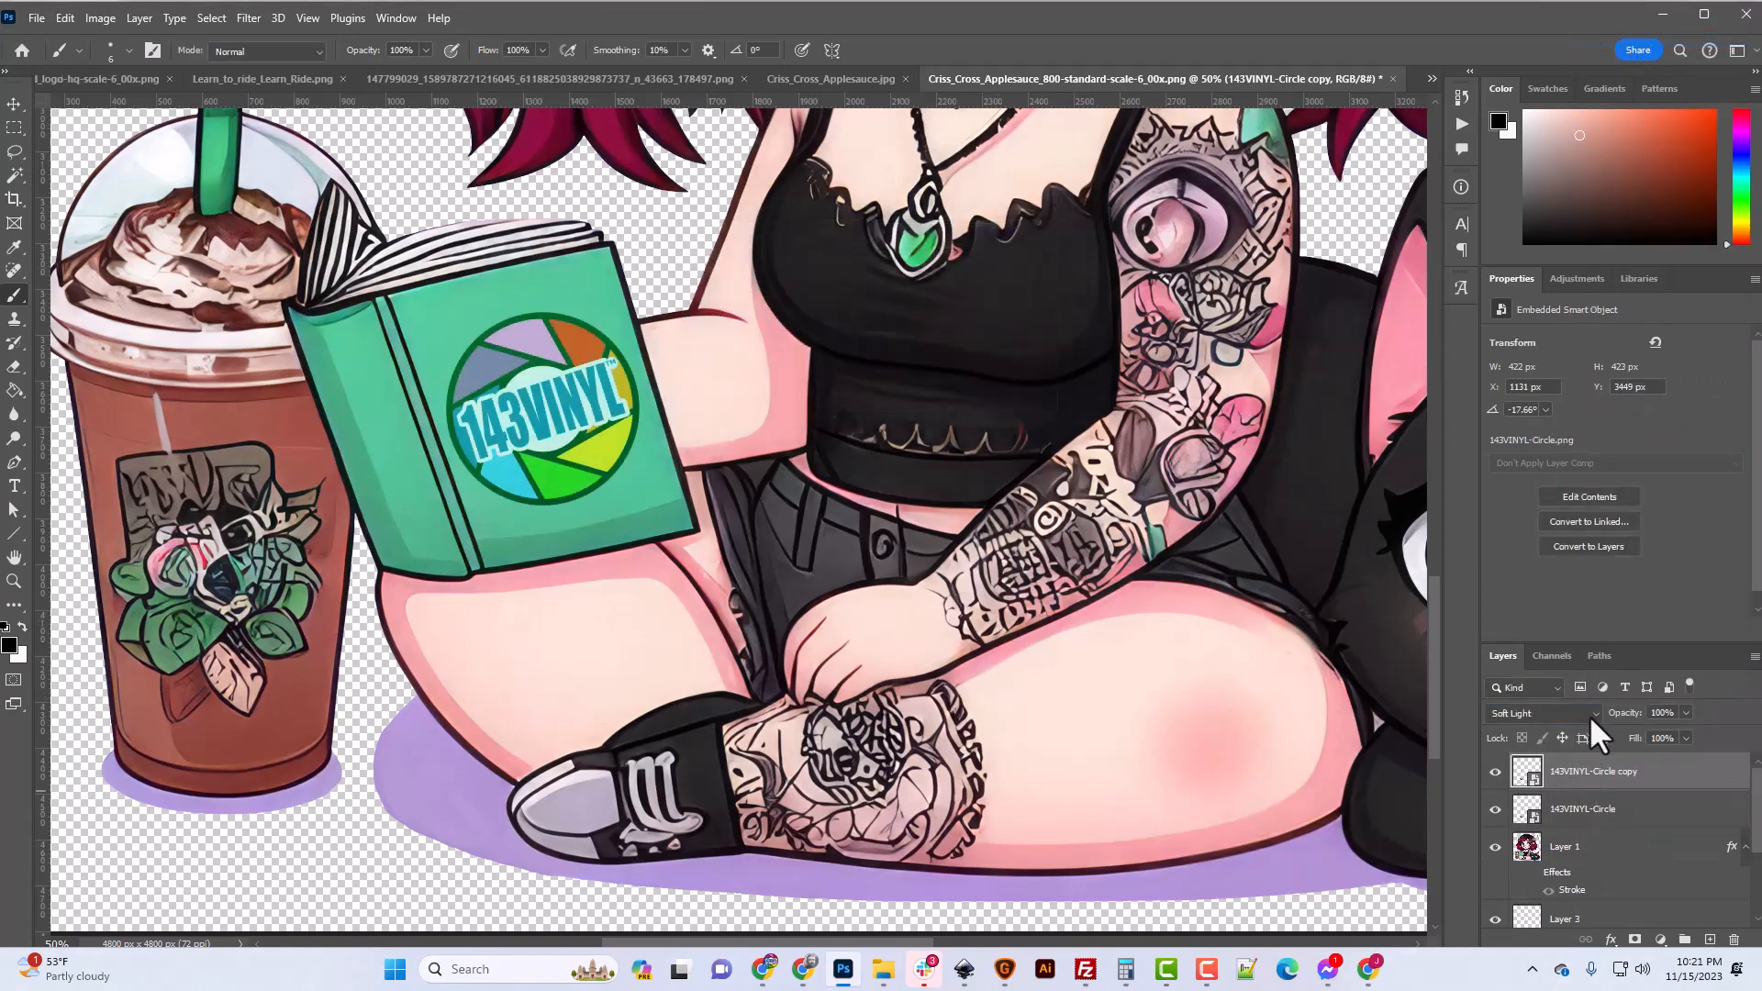
Duplicate the copied logo layer once more and set the new top copy's opacity to 71%.
right_click(1584, 776)
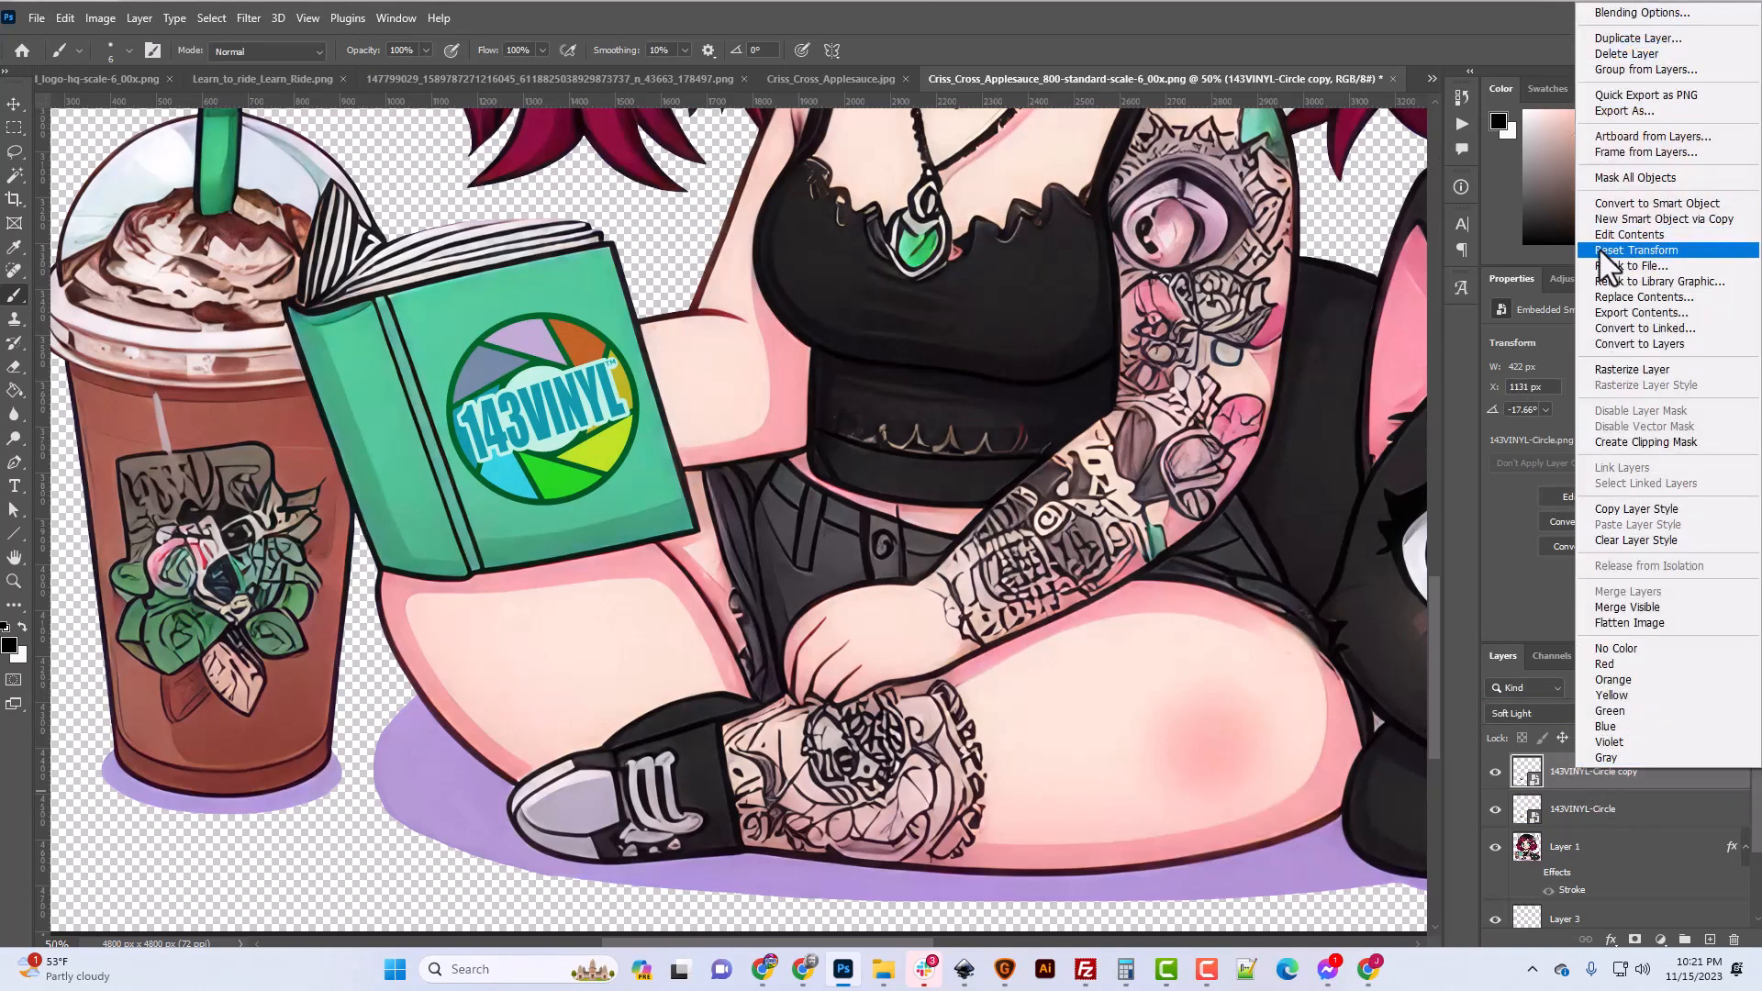
click(1617, 38)
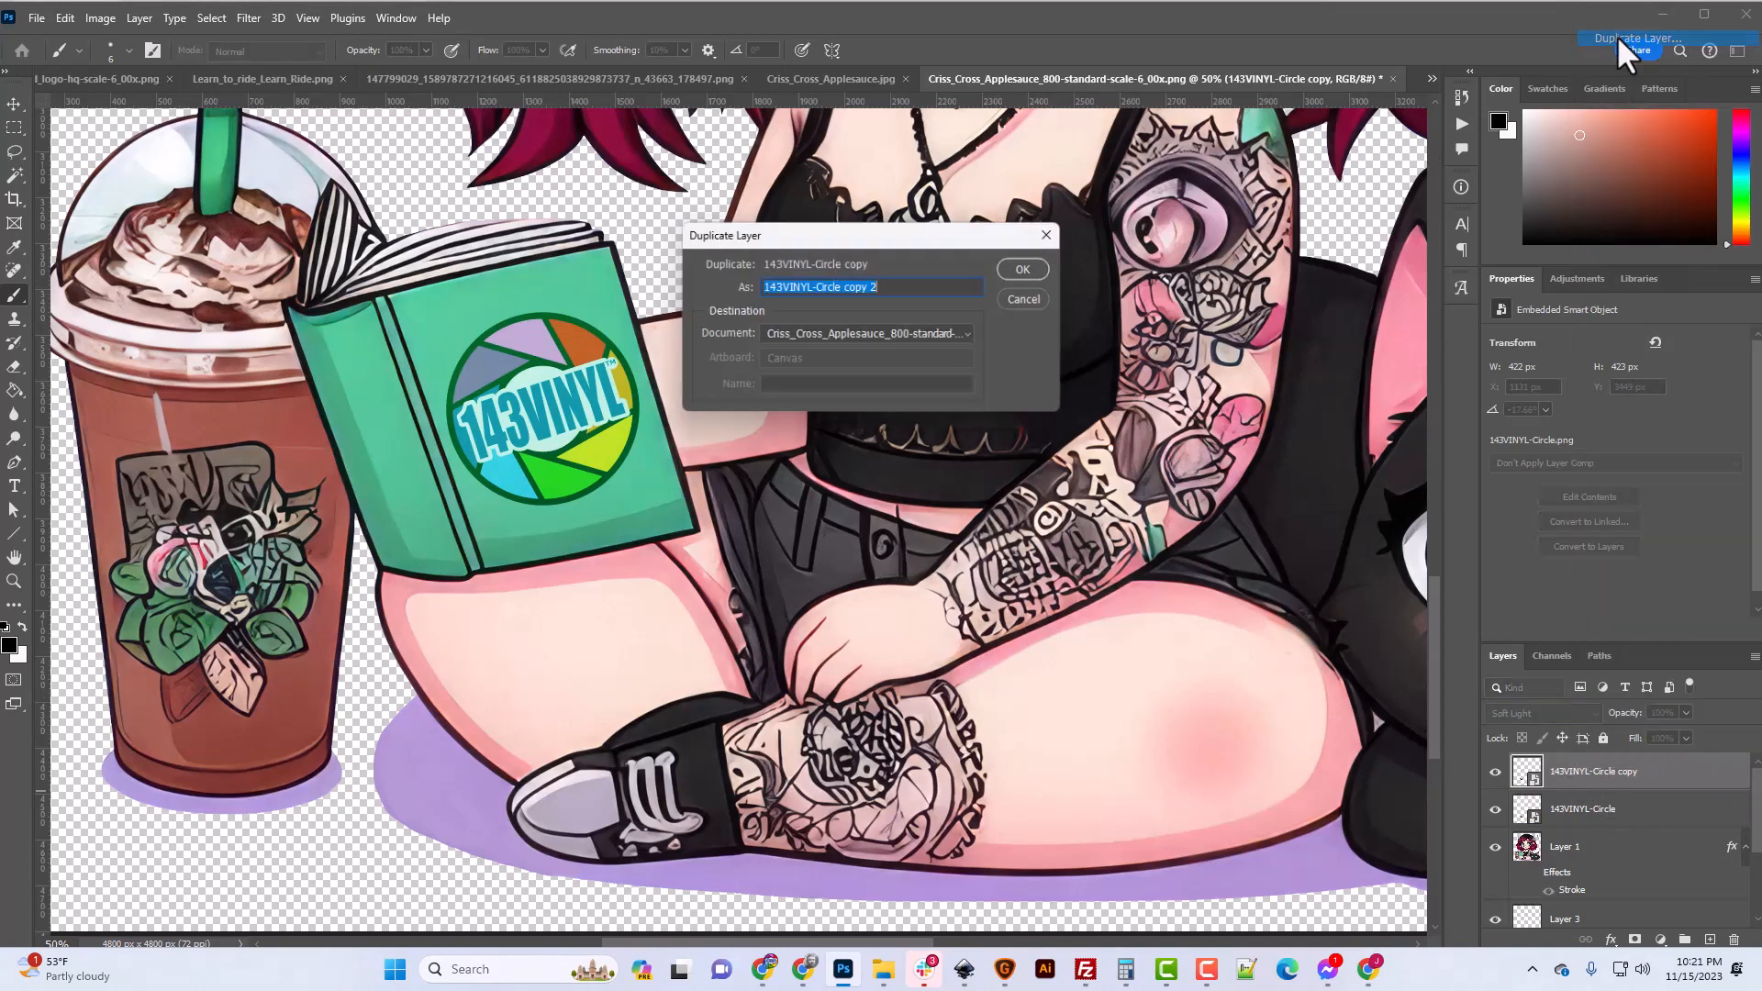
click(1029, 269)
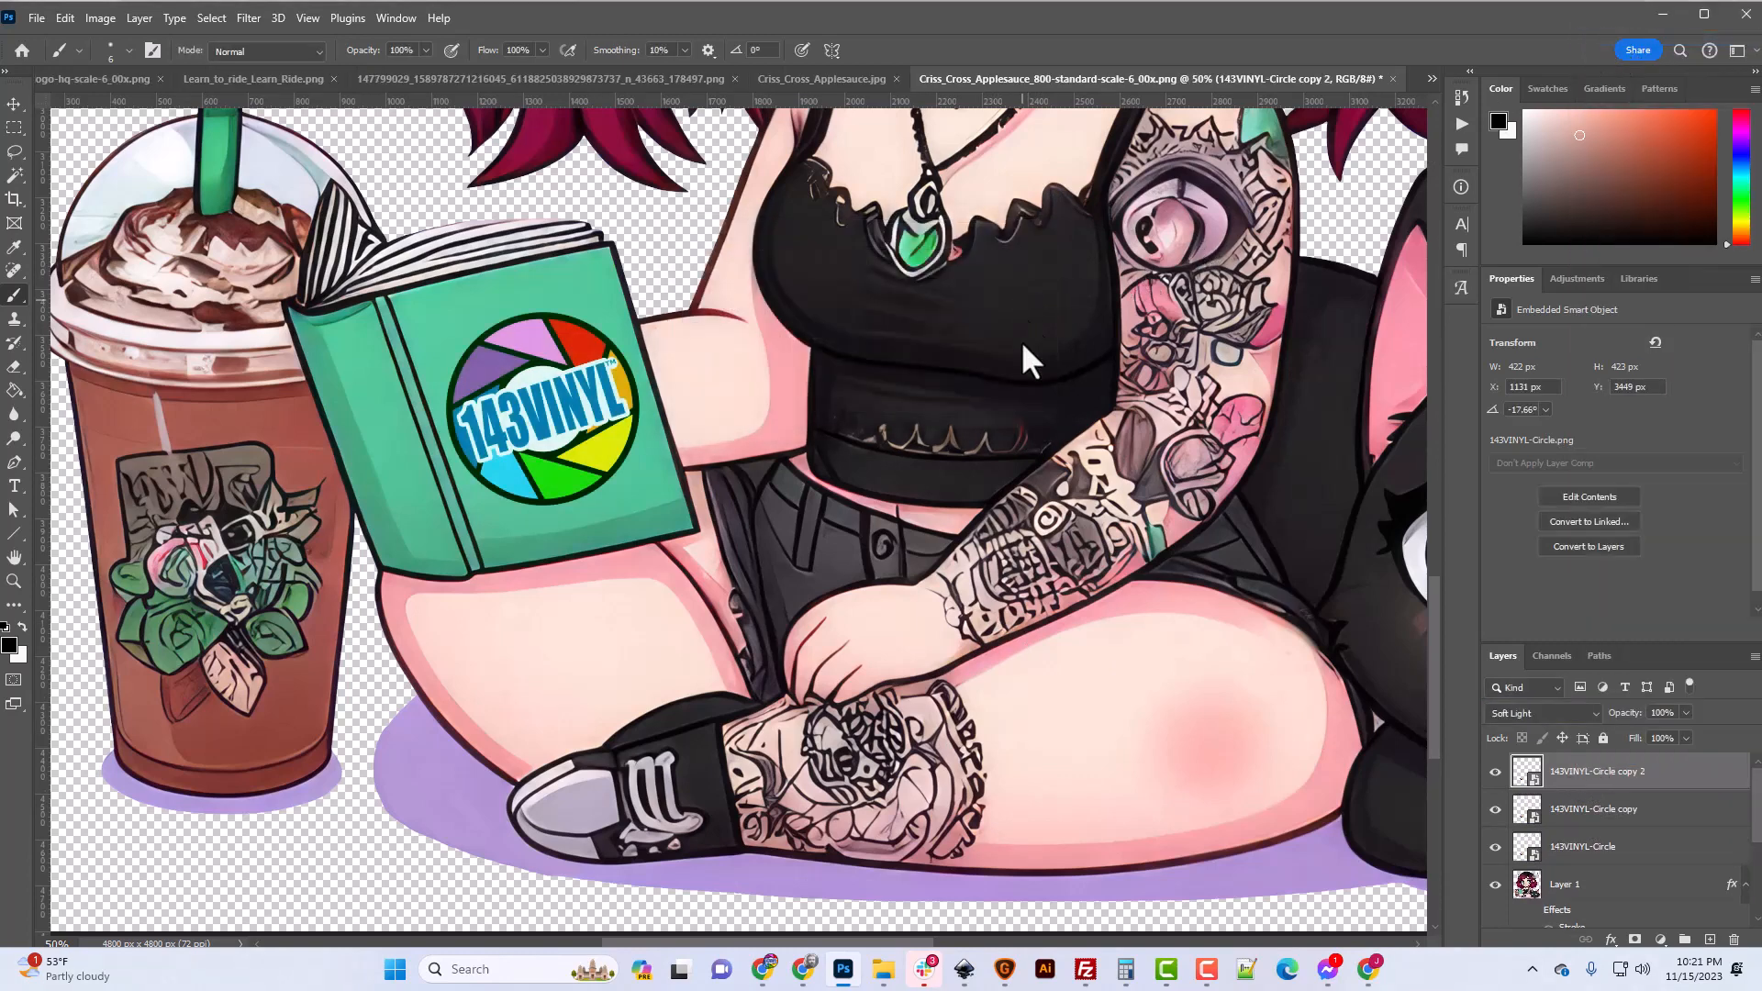
click(1686, 713)
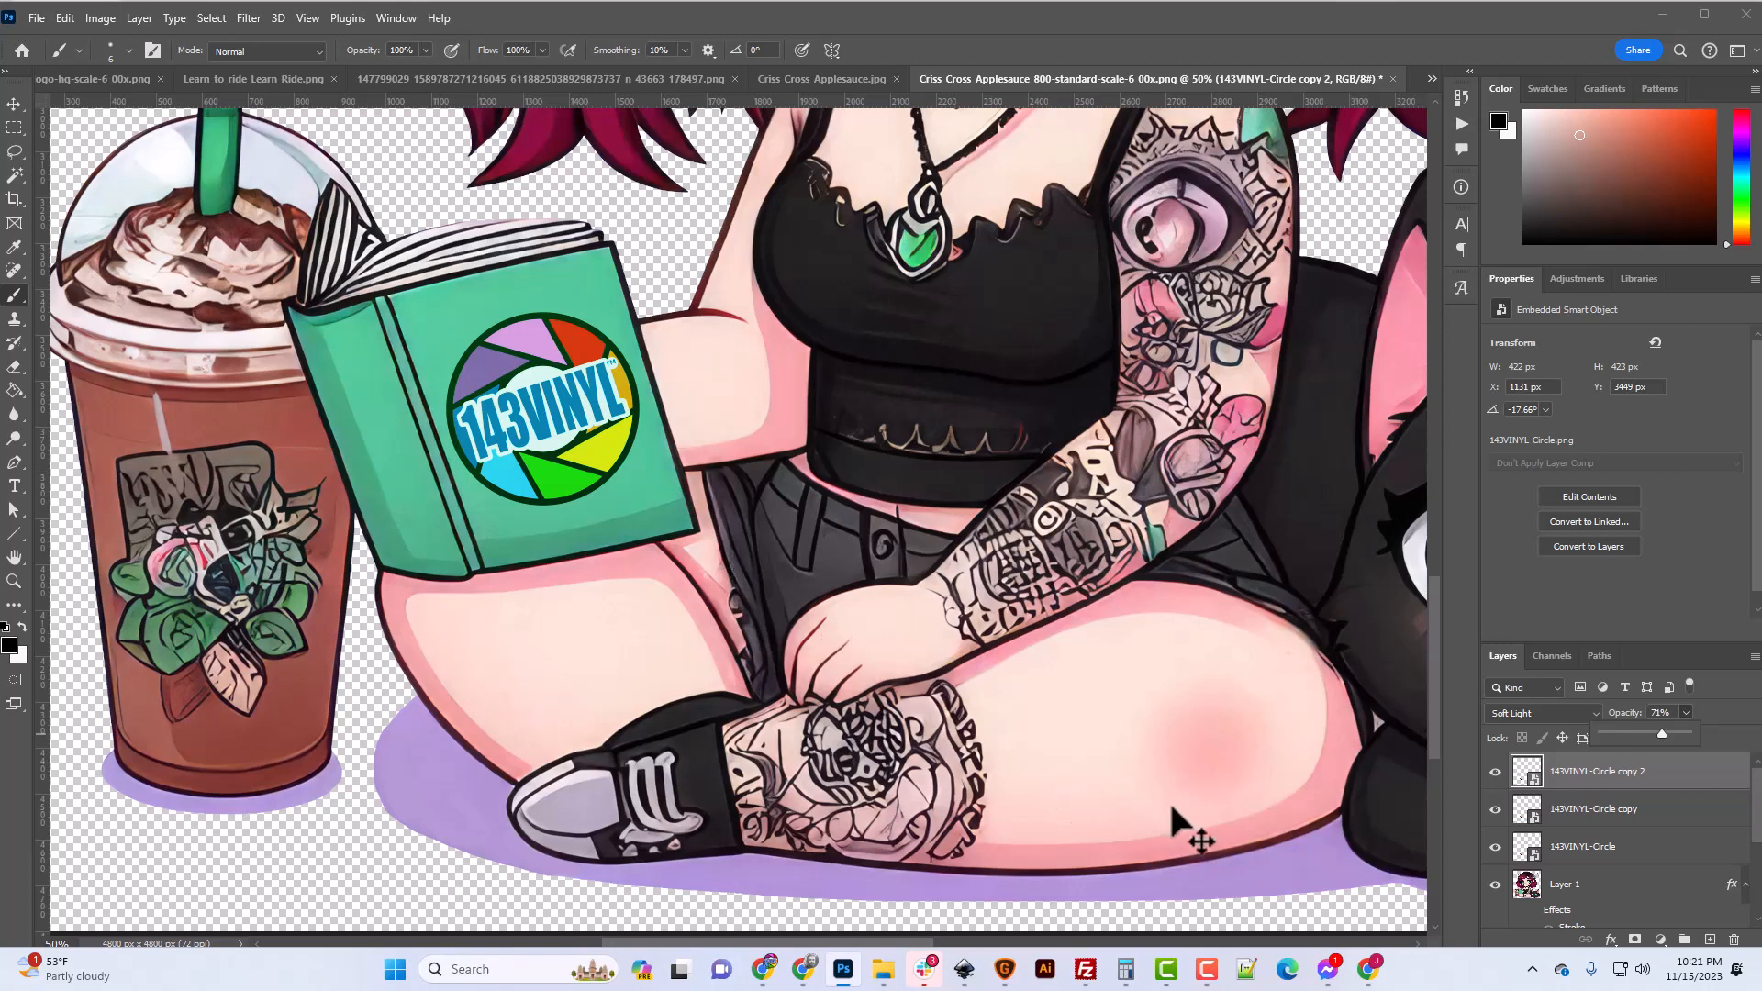
click(1563, 787)
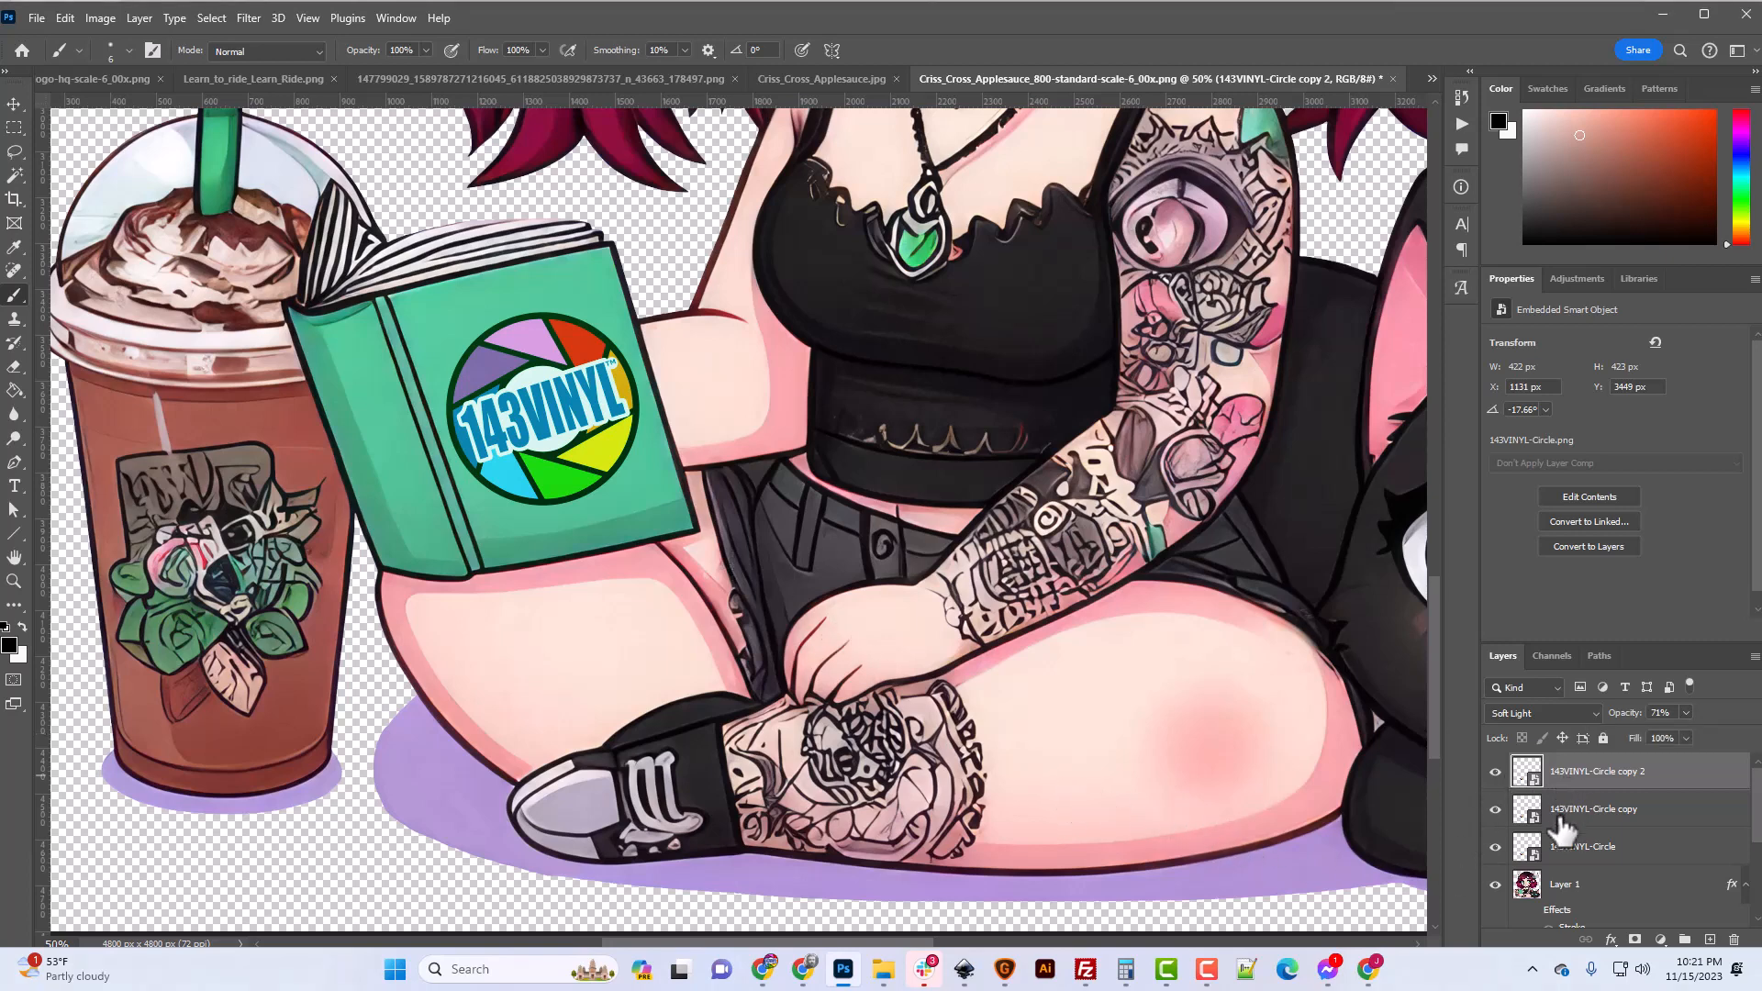
right_click(1580, 782)
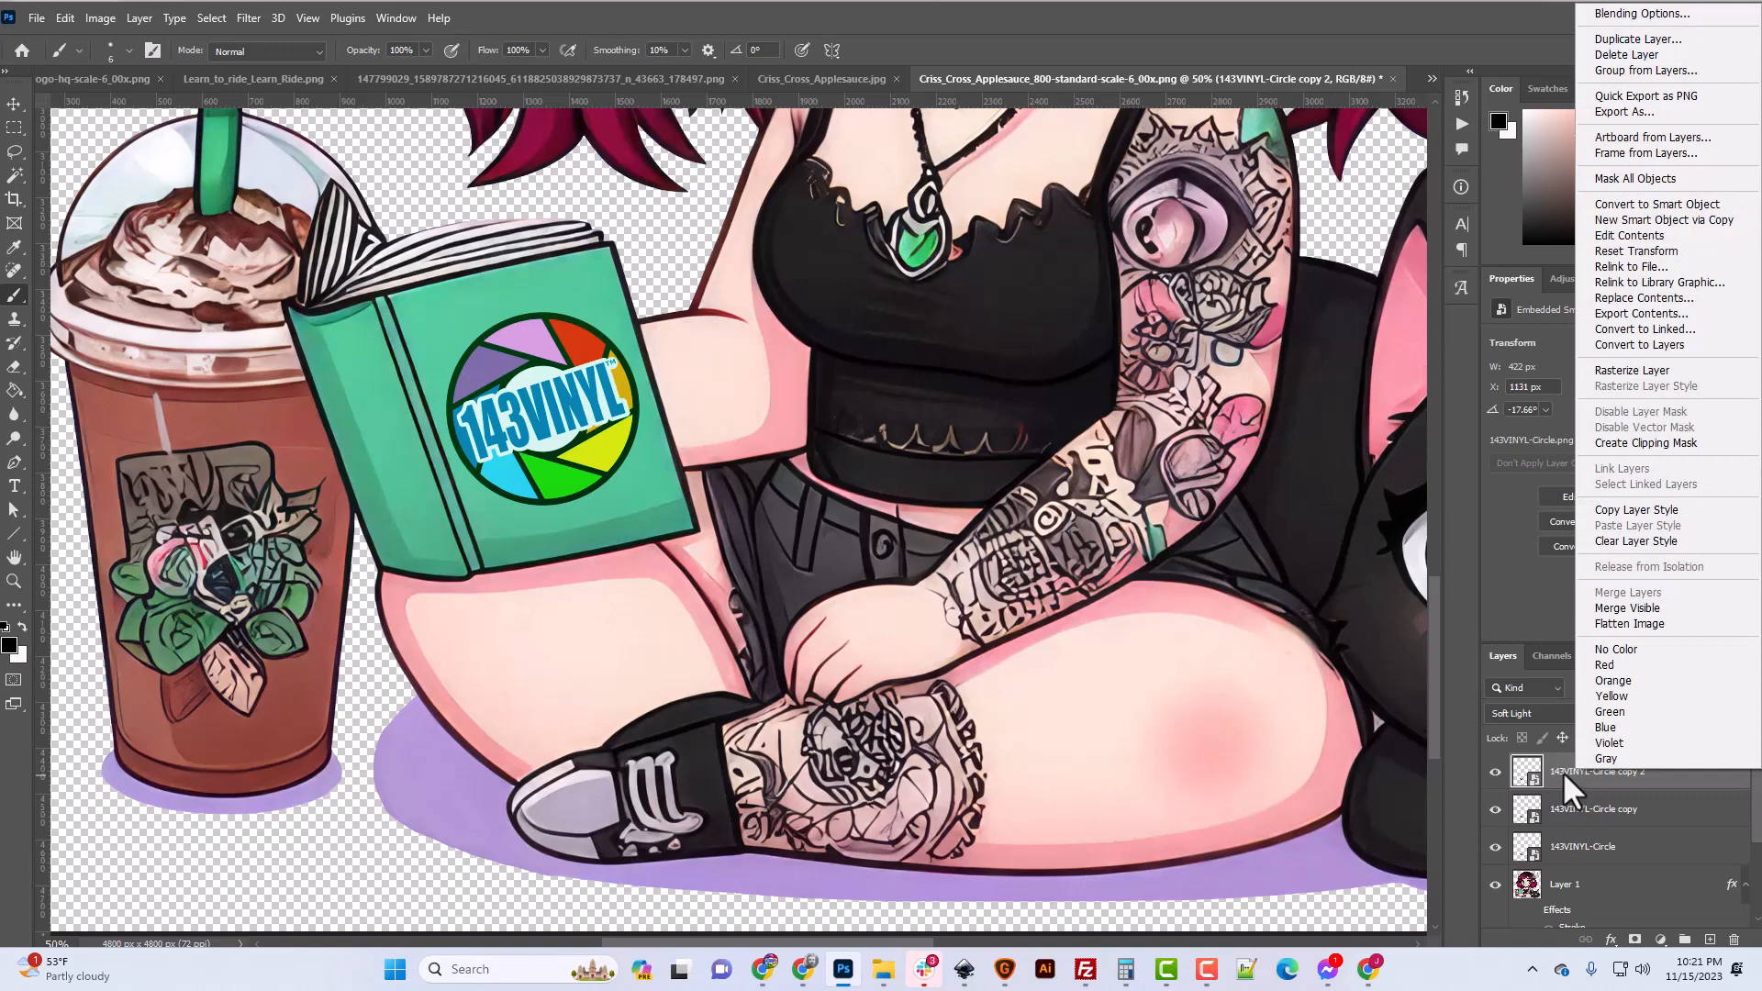
click(1564, 773)
shift+click(1569, 885)
scroll(1569, 885, down, 2)
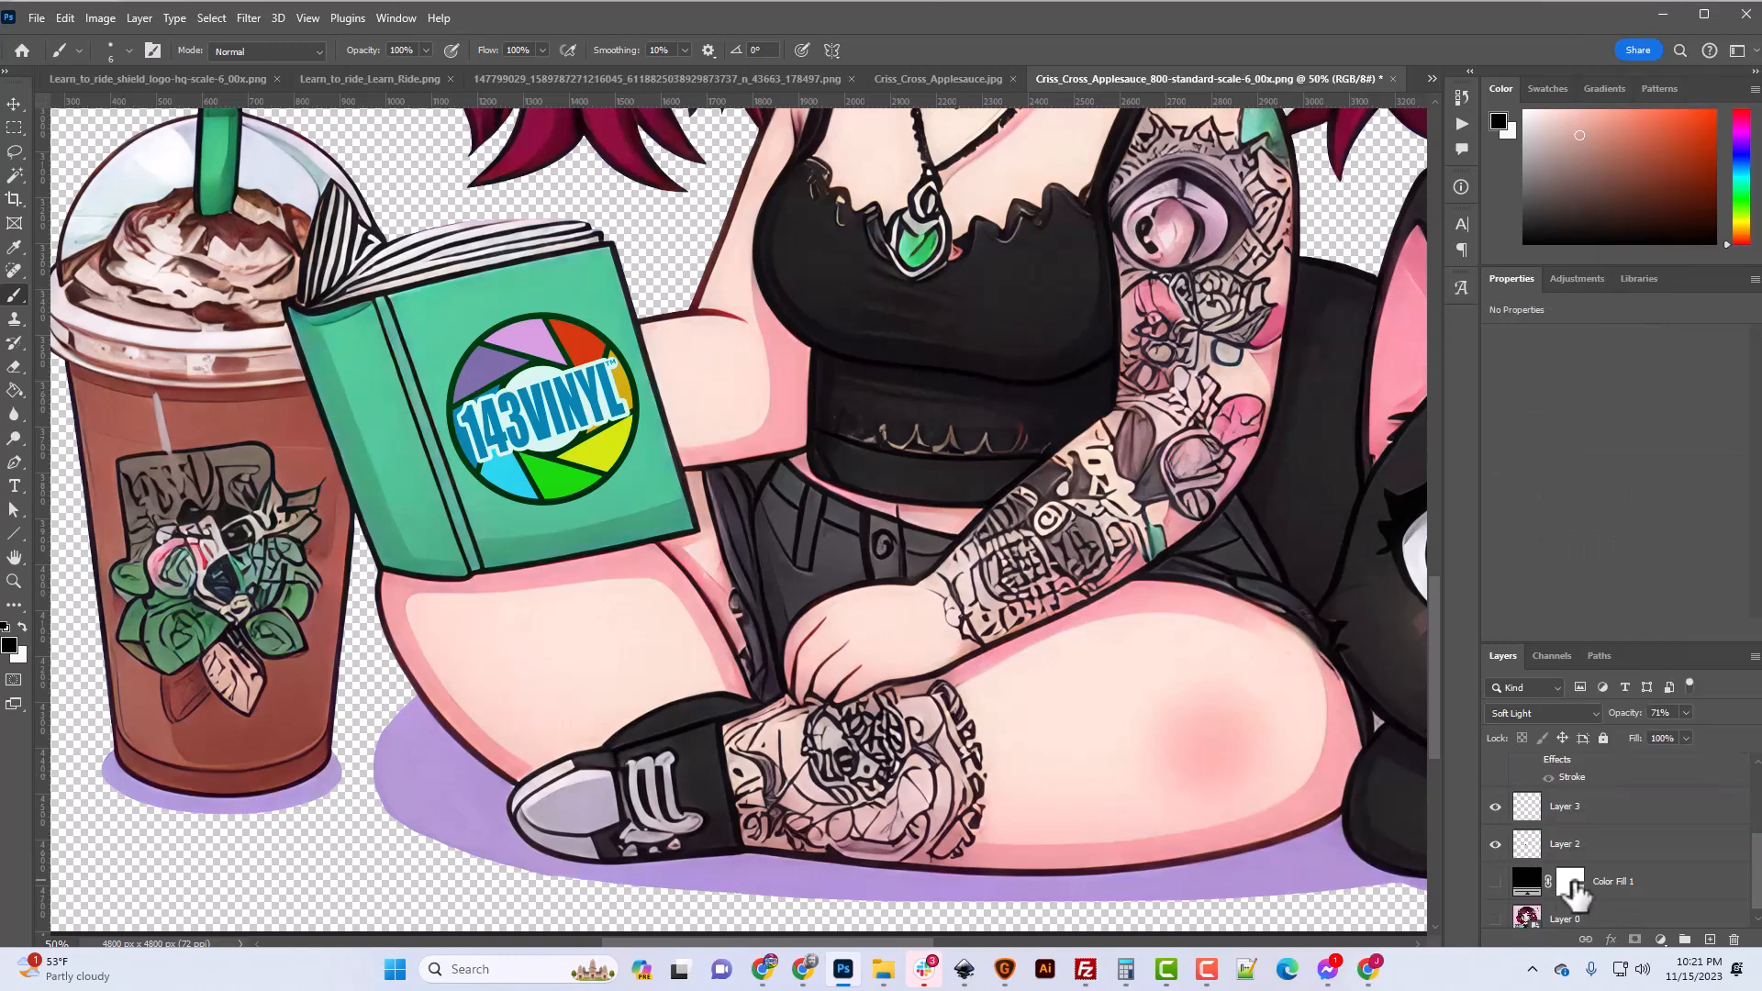
scroll(1573, 891, up, 2)
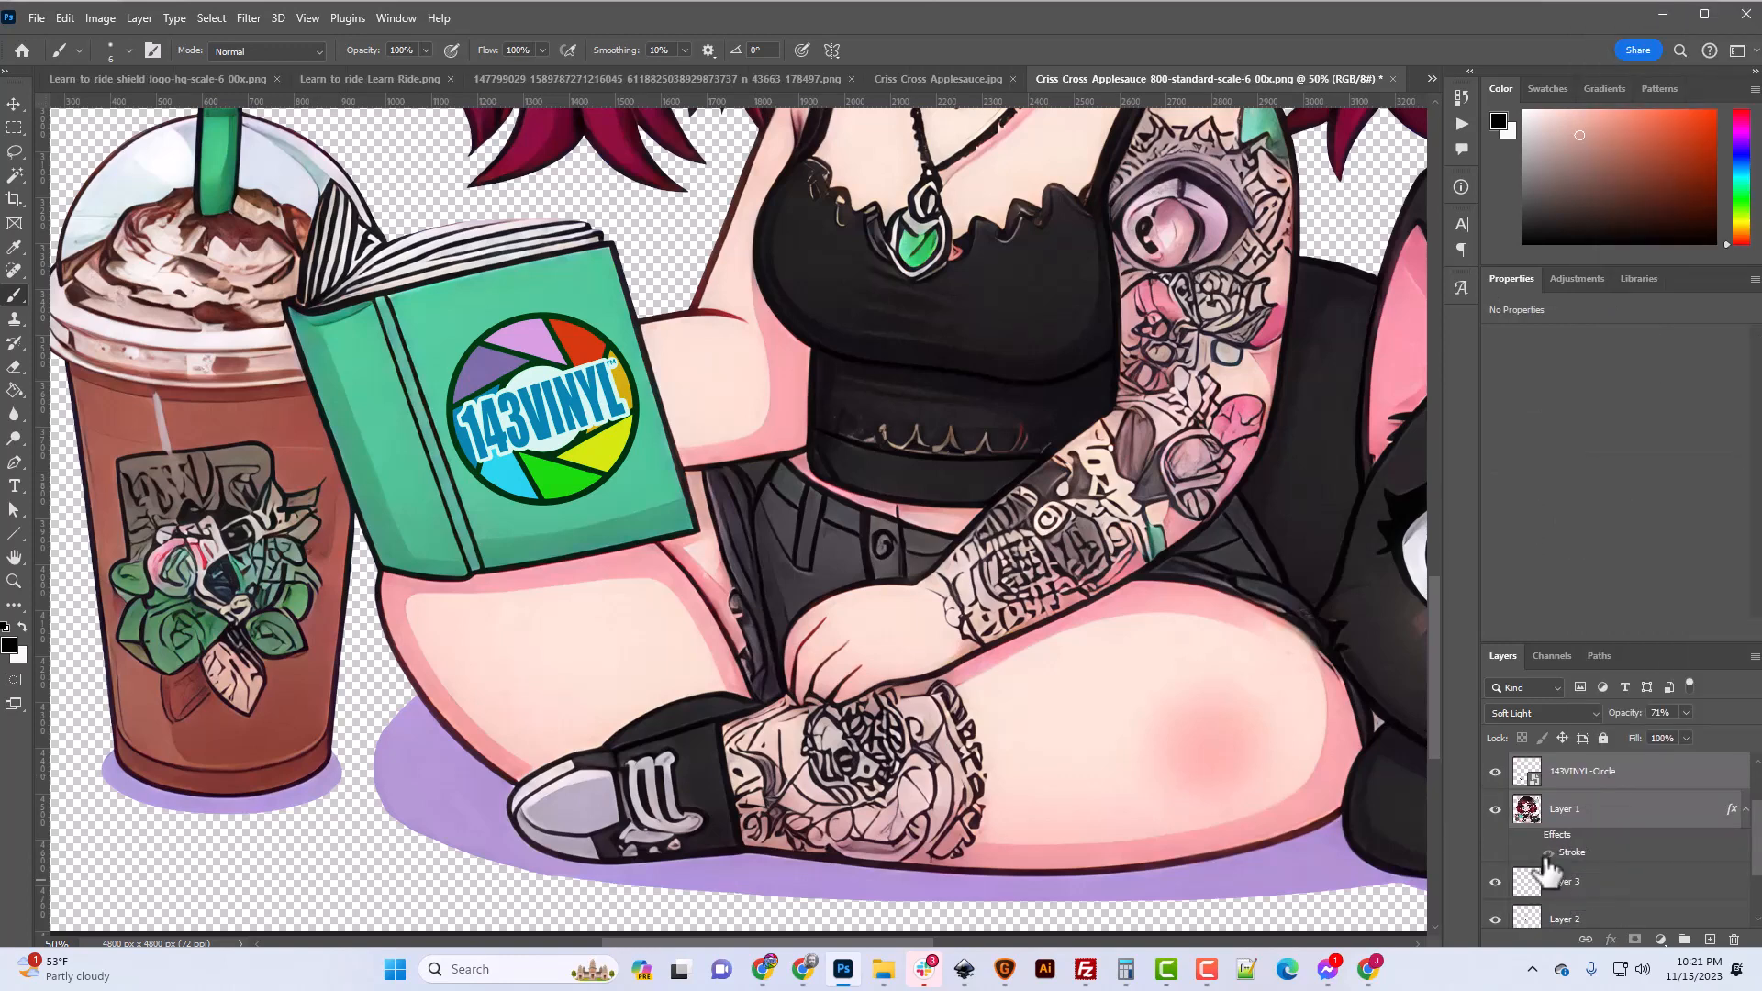
Clear the Stroke layer style from Layer 1.
click(1602, 820)
right_click(1601, 824)
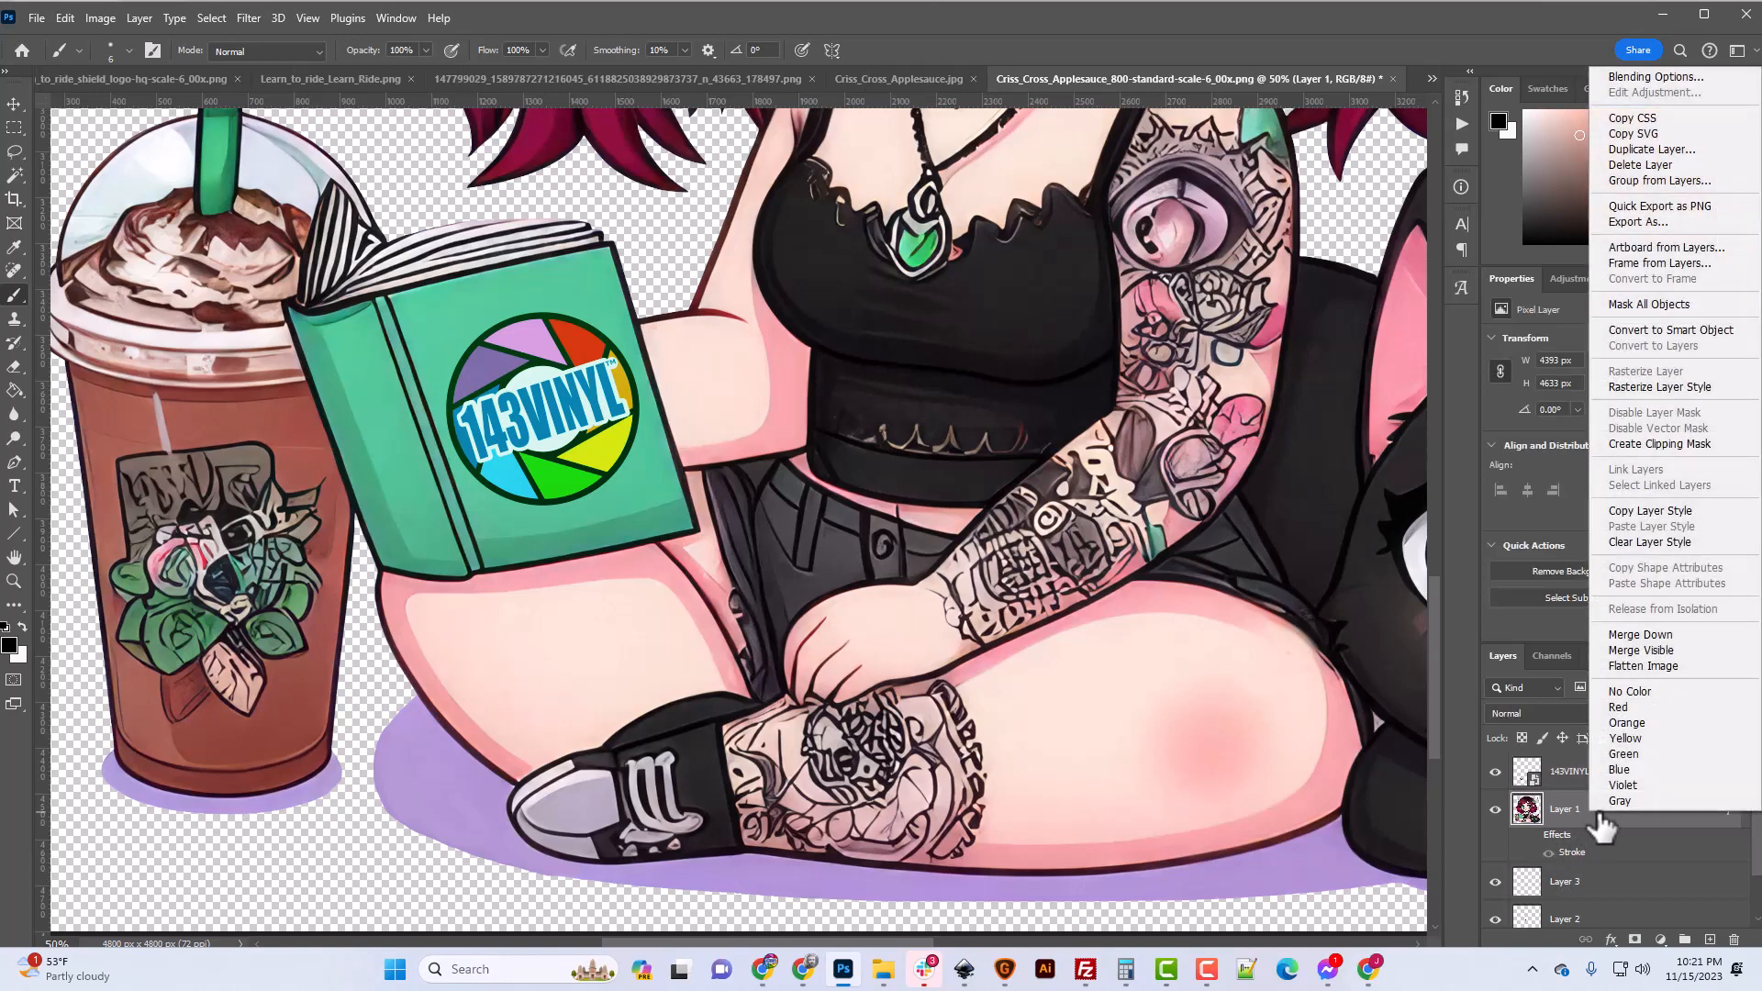
click(1654, 541)
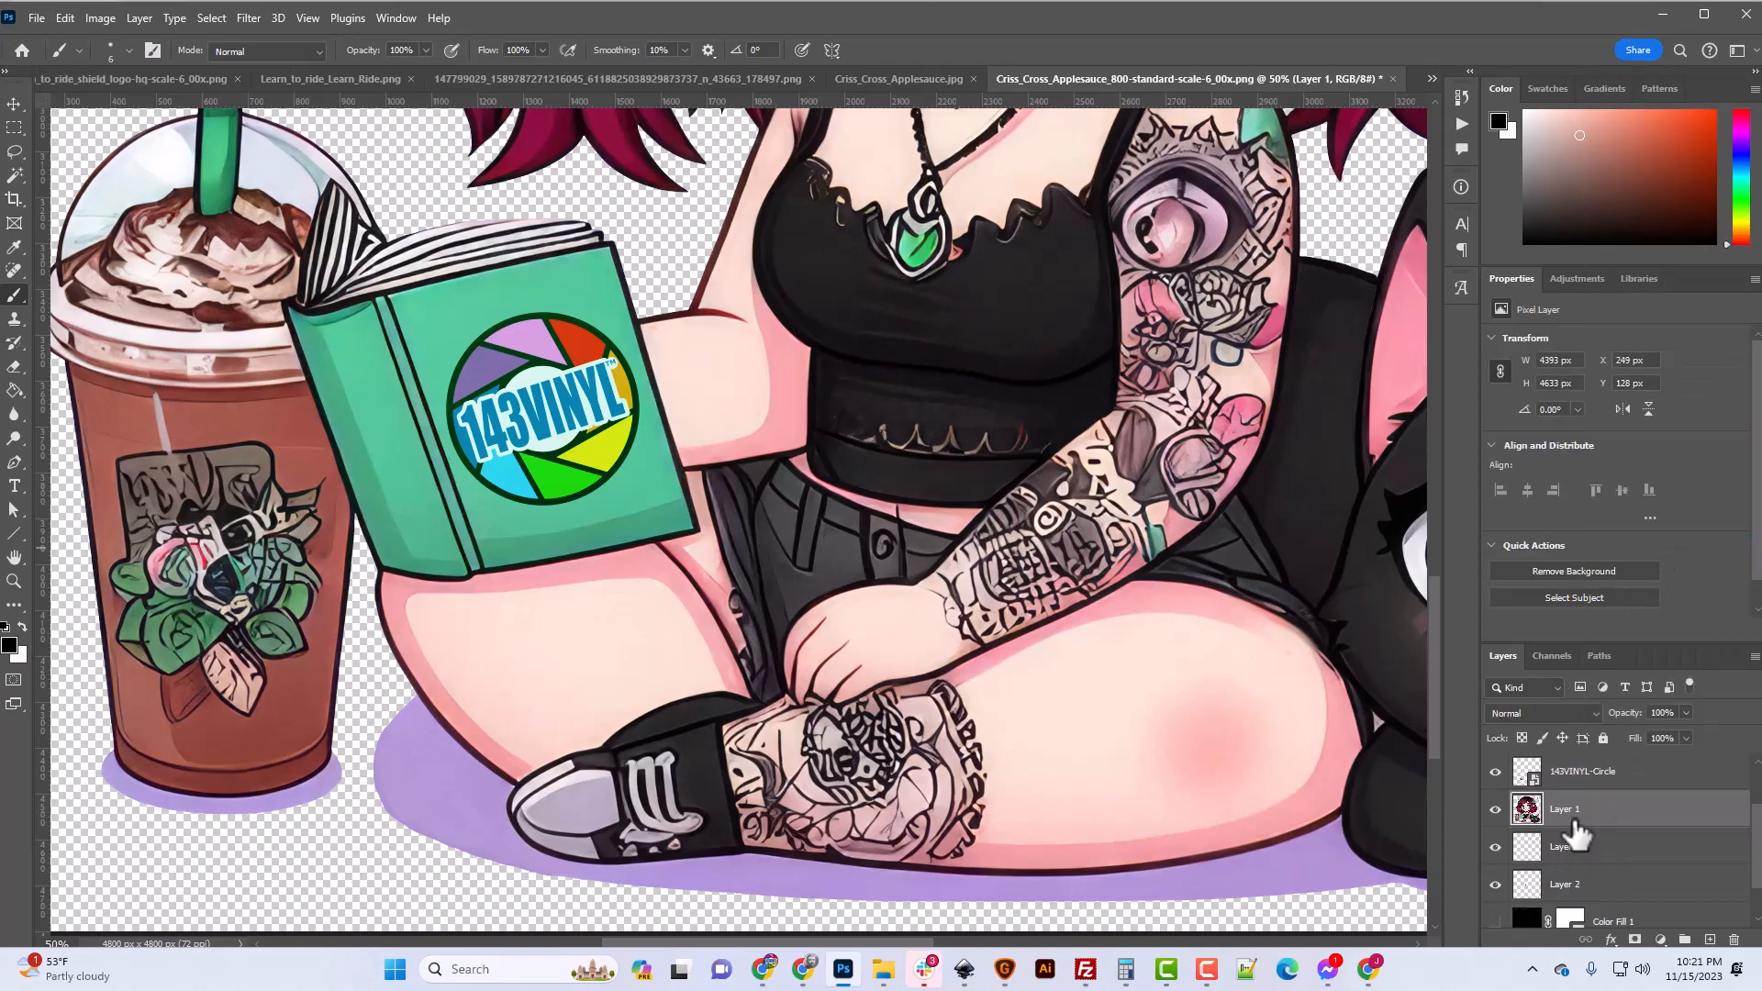
Select the layers from Layer 2 up to the top logo copy and merge the visible layers.
click(1574, 889)
scroll(1575, 911, down, 1)
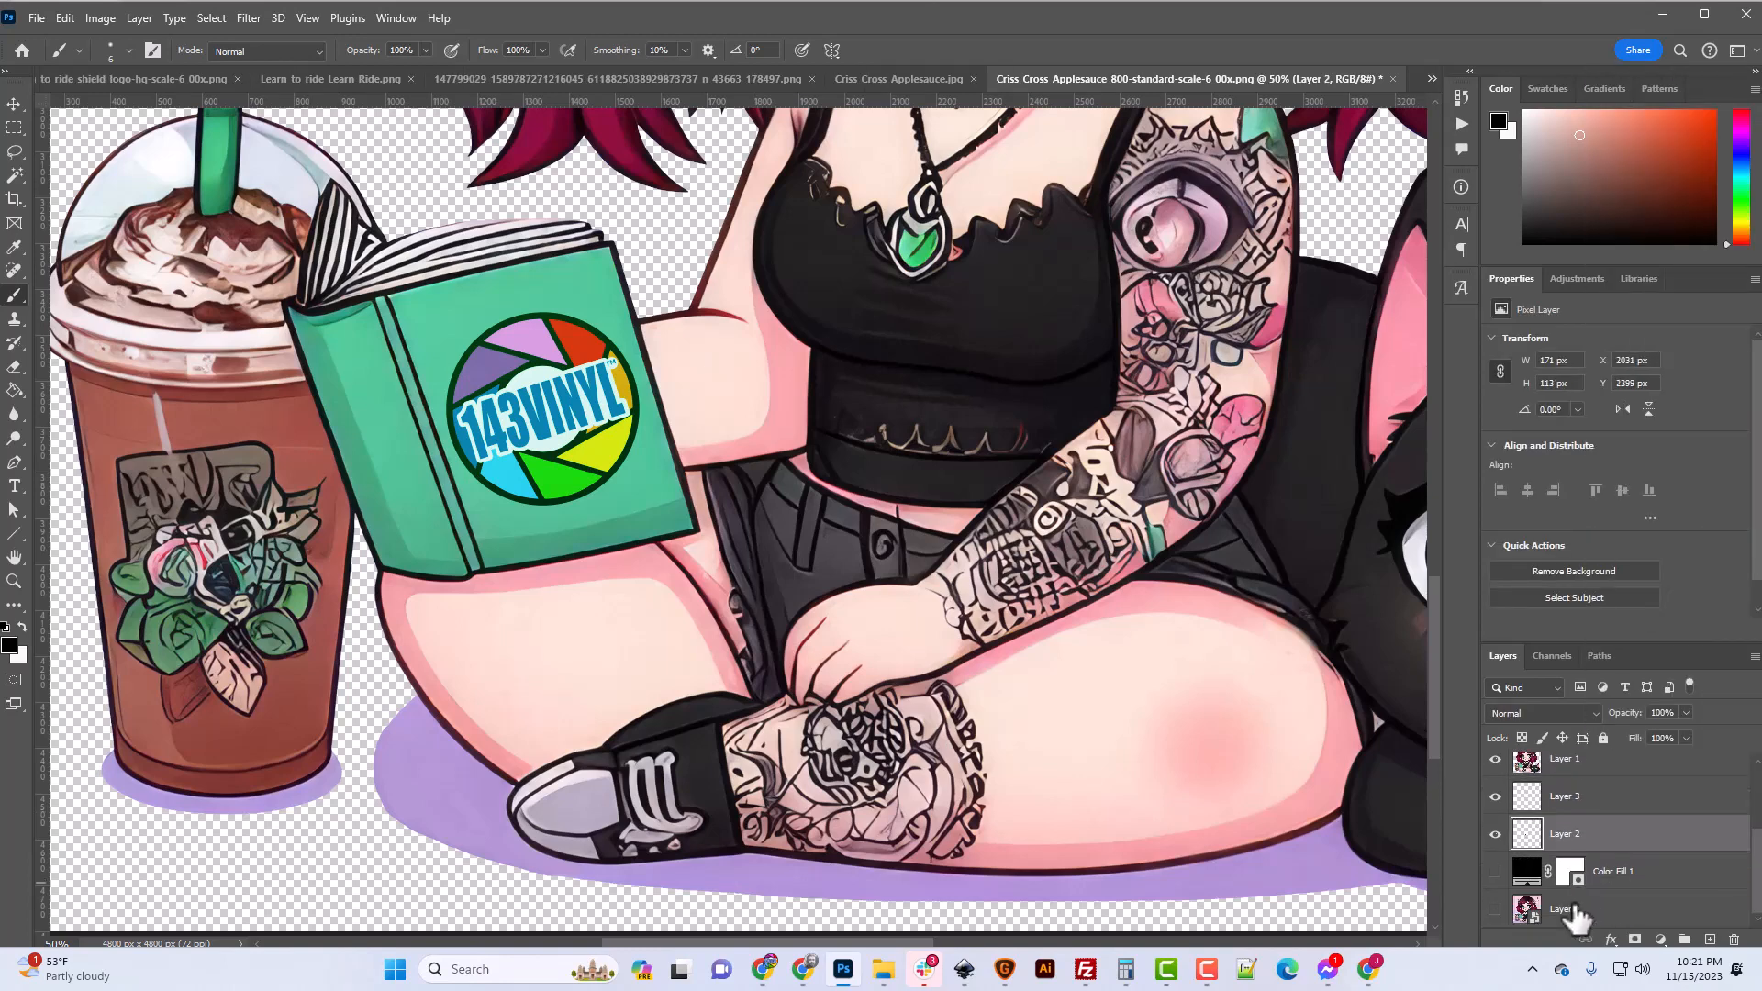
scroll(1574, 909, up, 3)
shift+click(1574, 775)
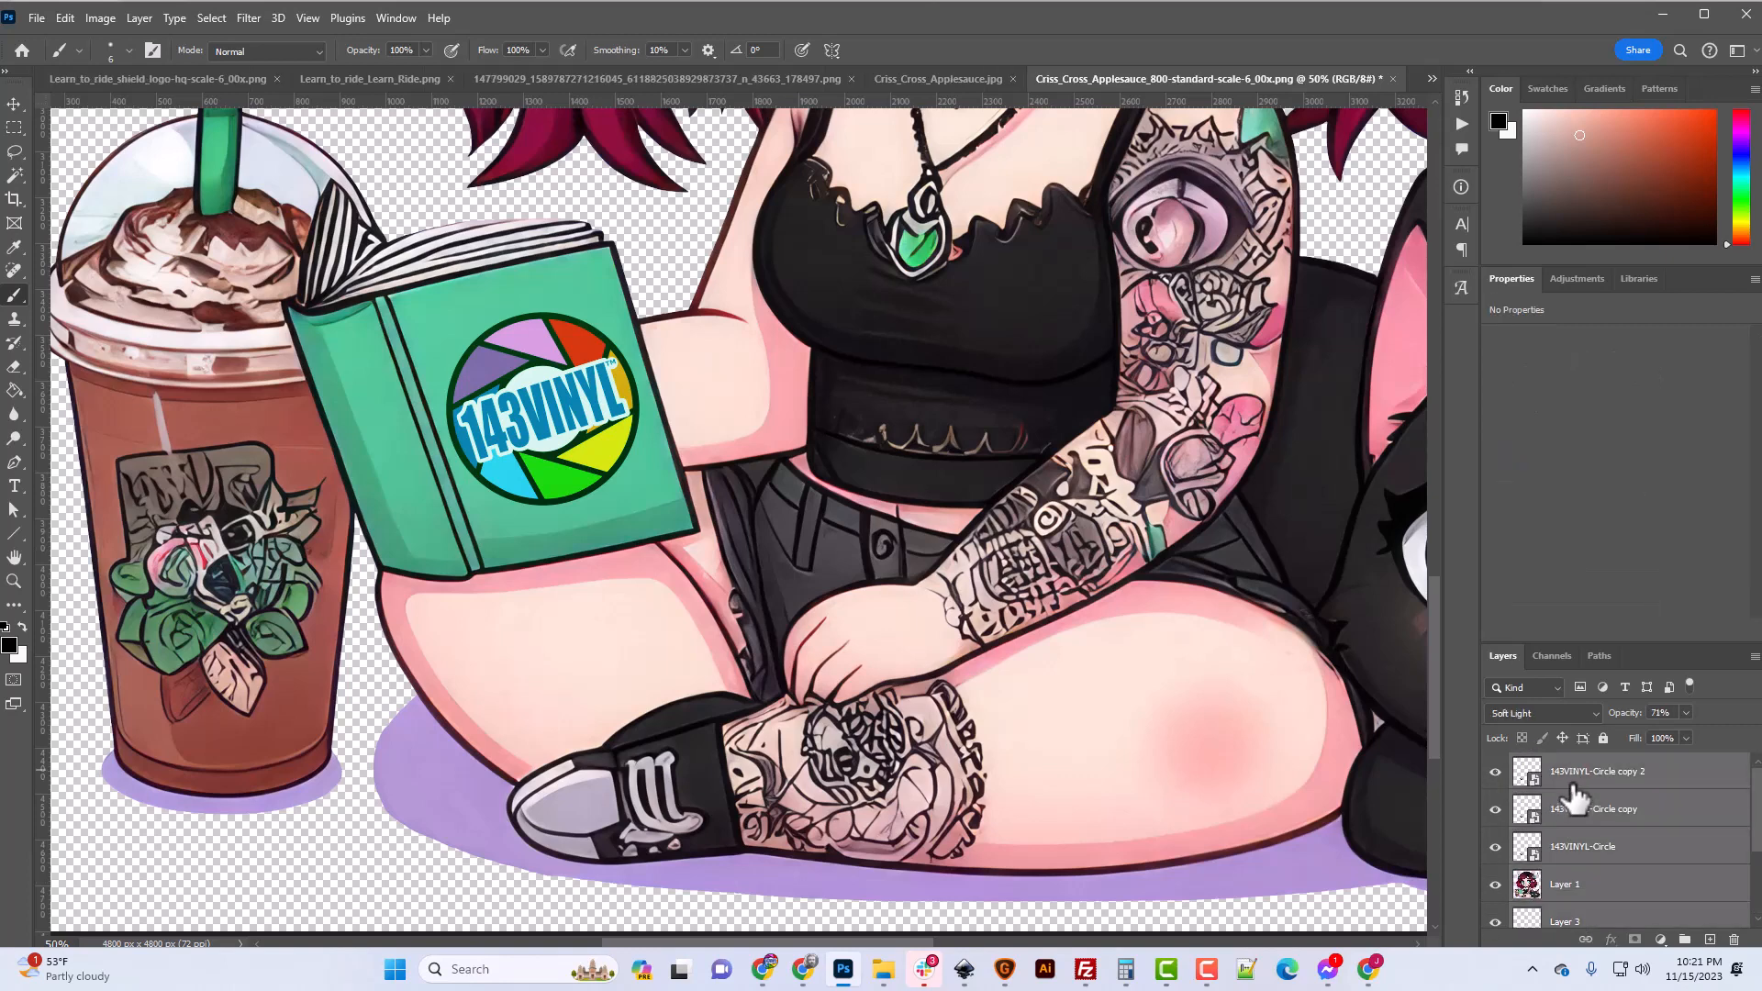
right_click(1595, 777)
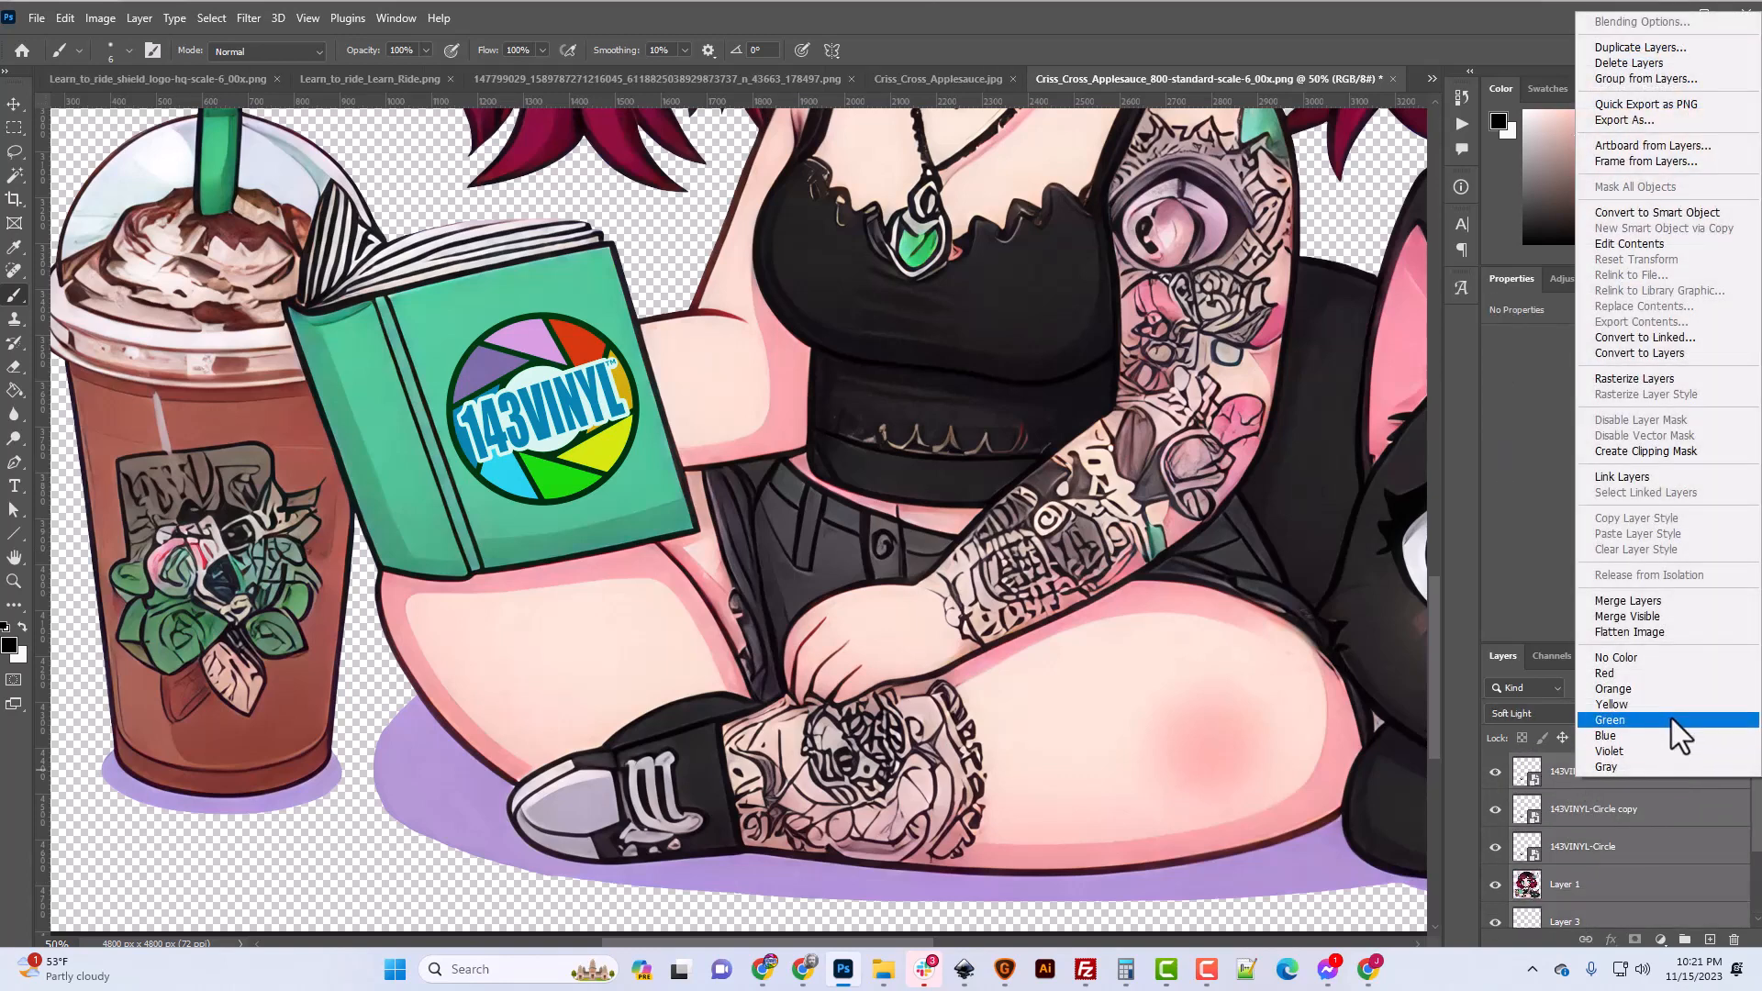
click(1649, 617)
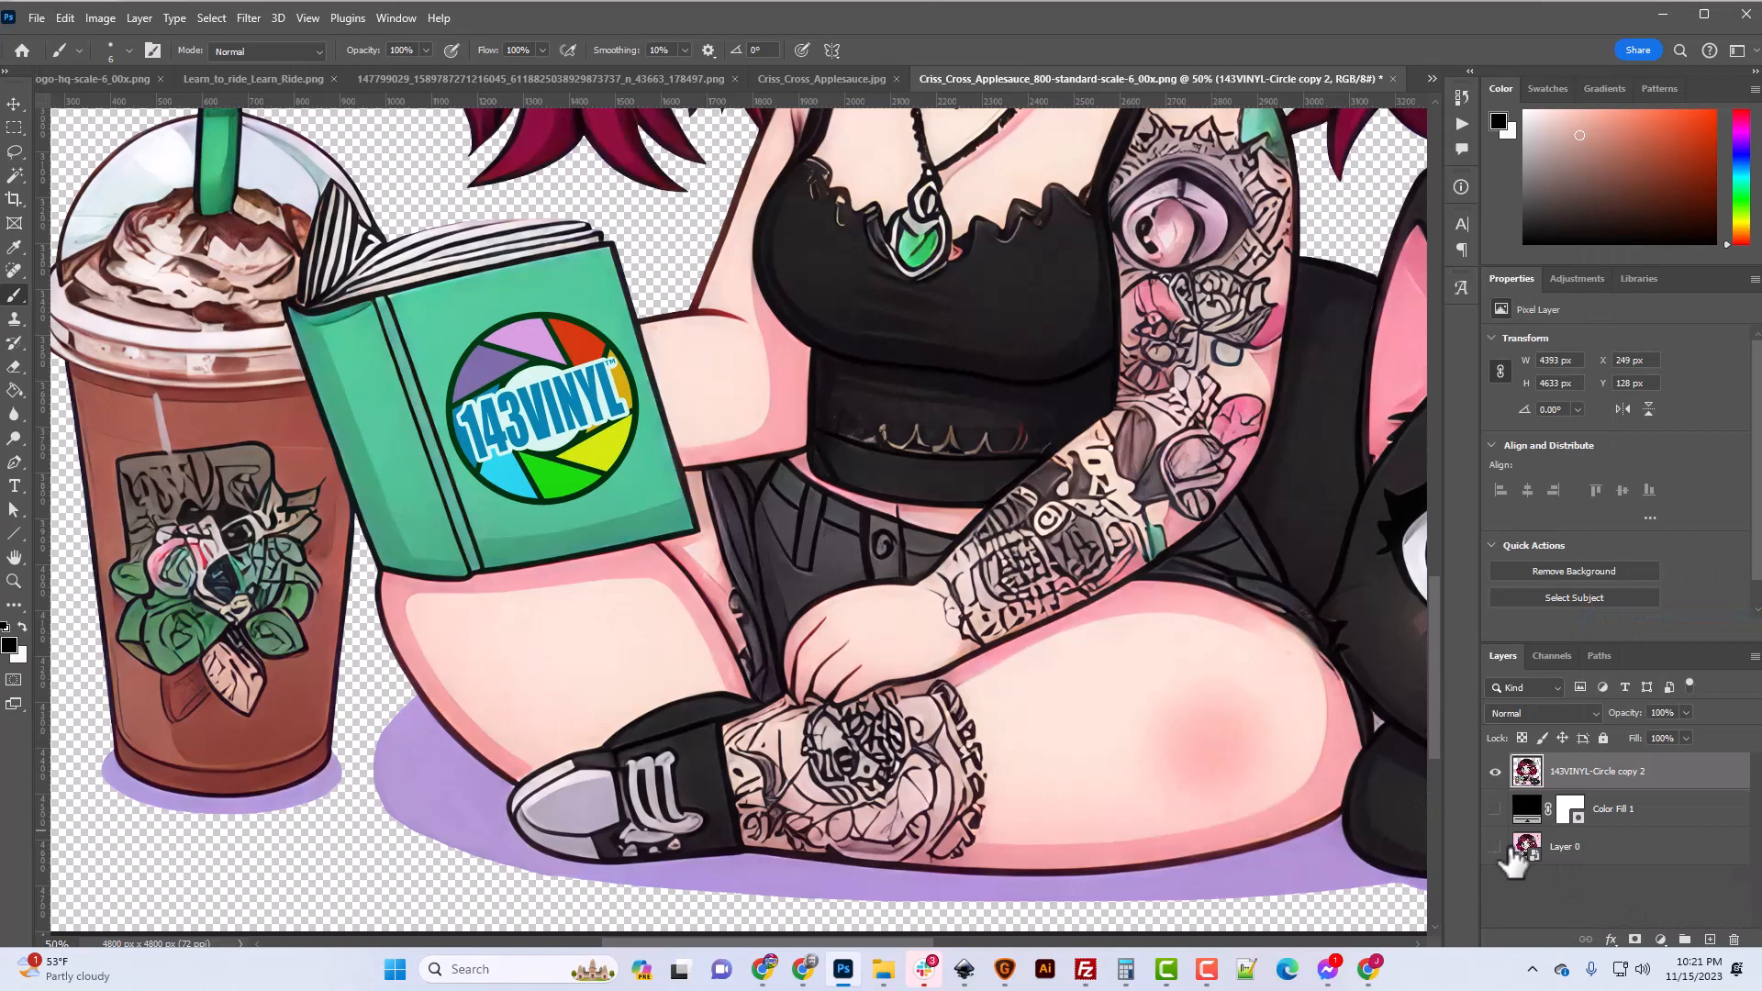
Delete the hidden Color Fill 1 layer.
click(1625, 819)
key(Delete)
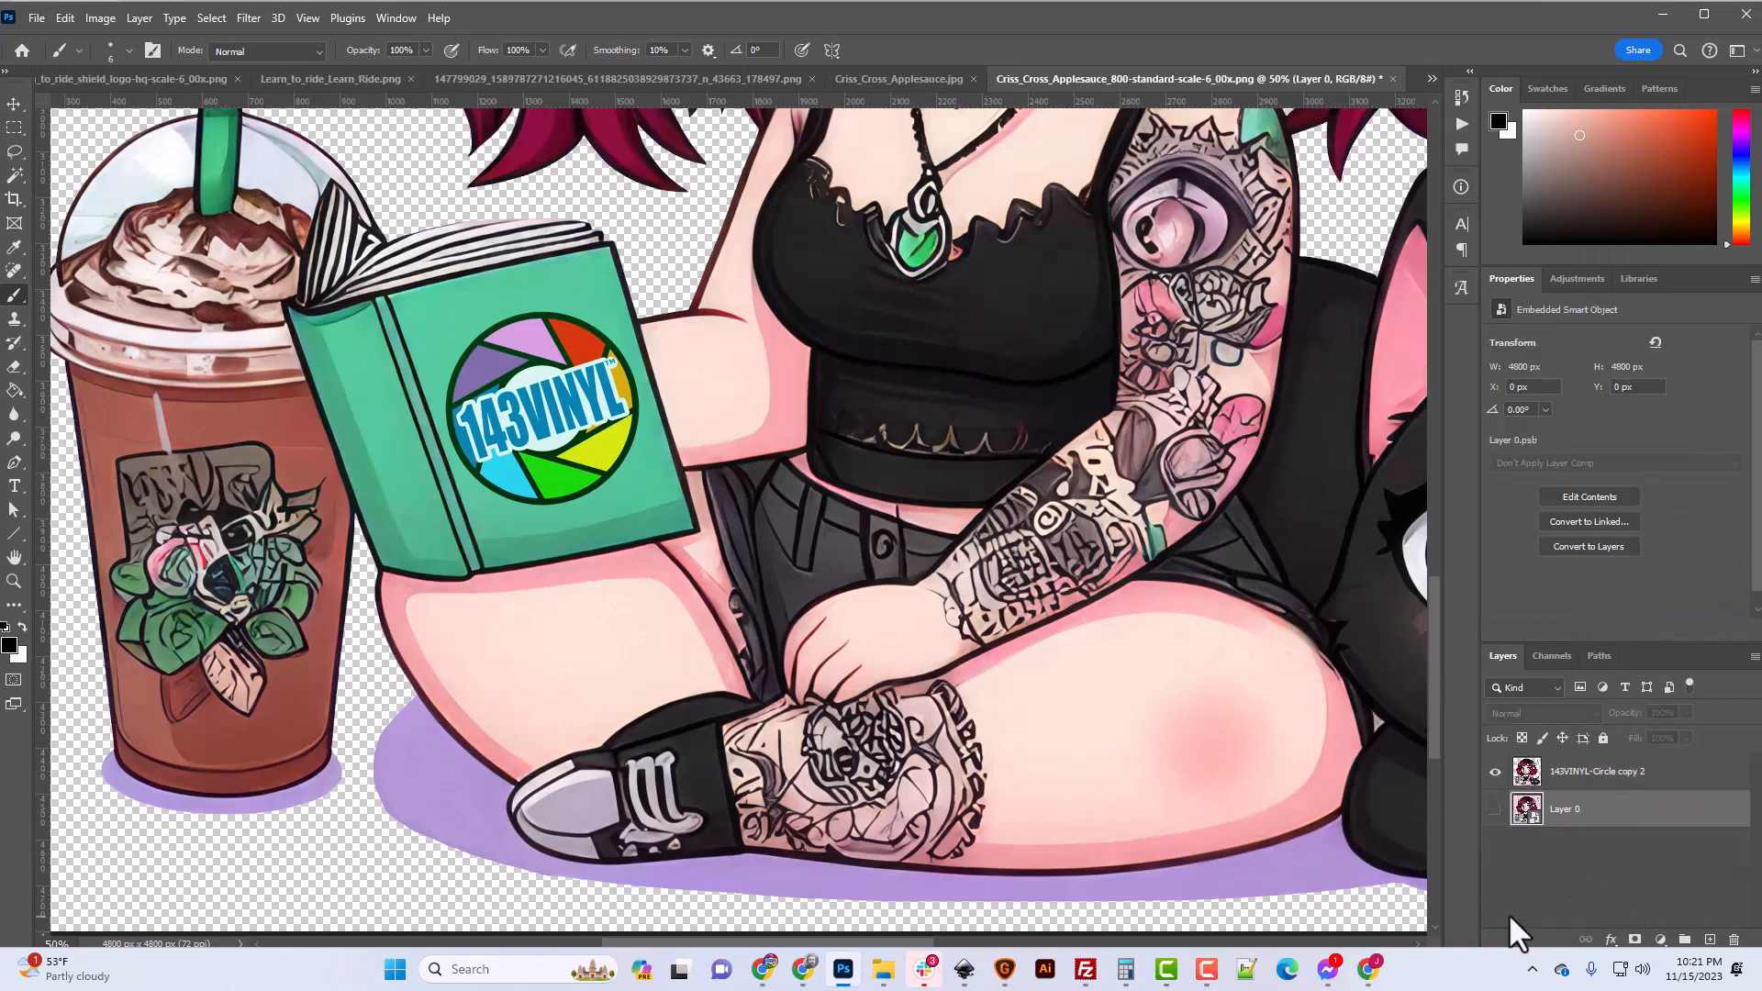
click(1495, 809)
Lasso the crescent moon and small heart on the merged layer and move them closer to the girl's hair.
drag(762, 943, 918, 977)
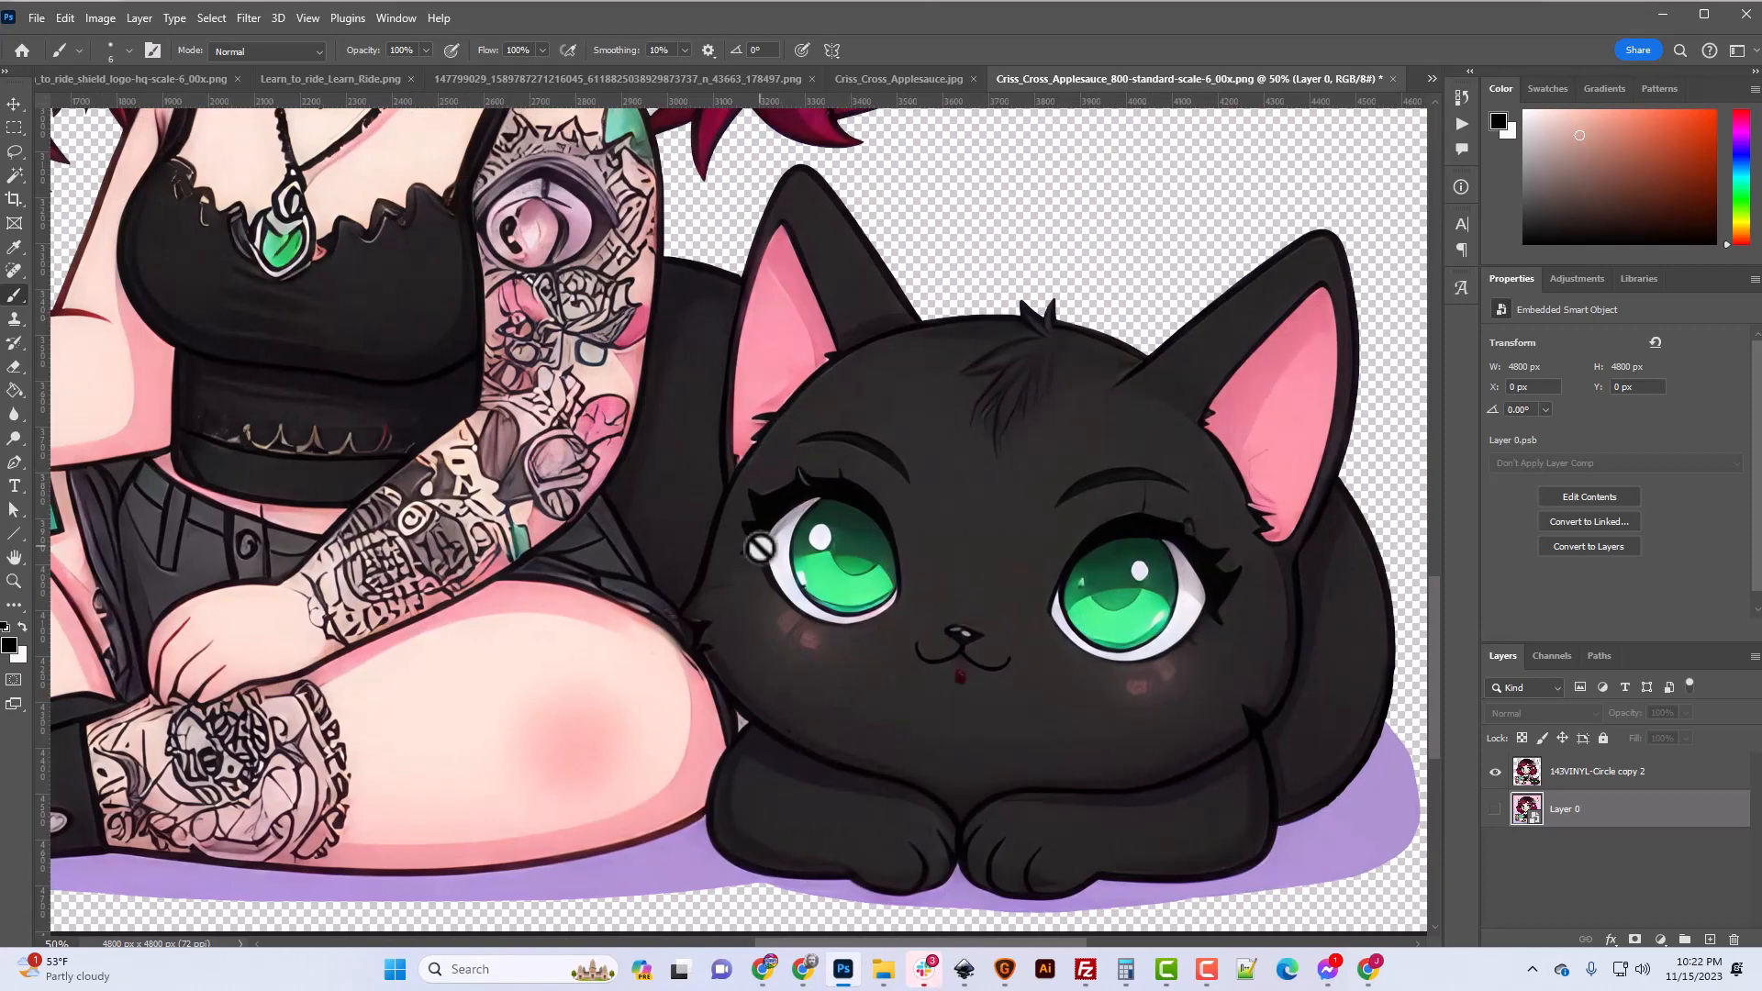
scroll(759, 548, down, 4)
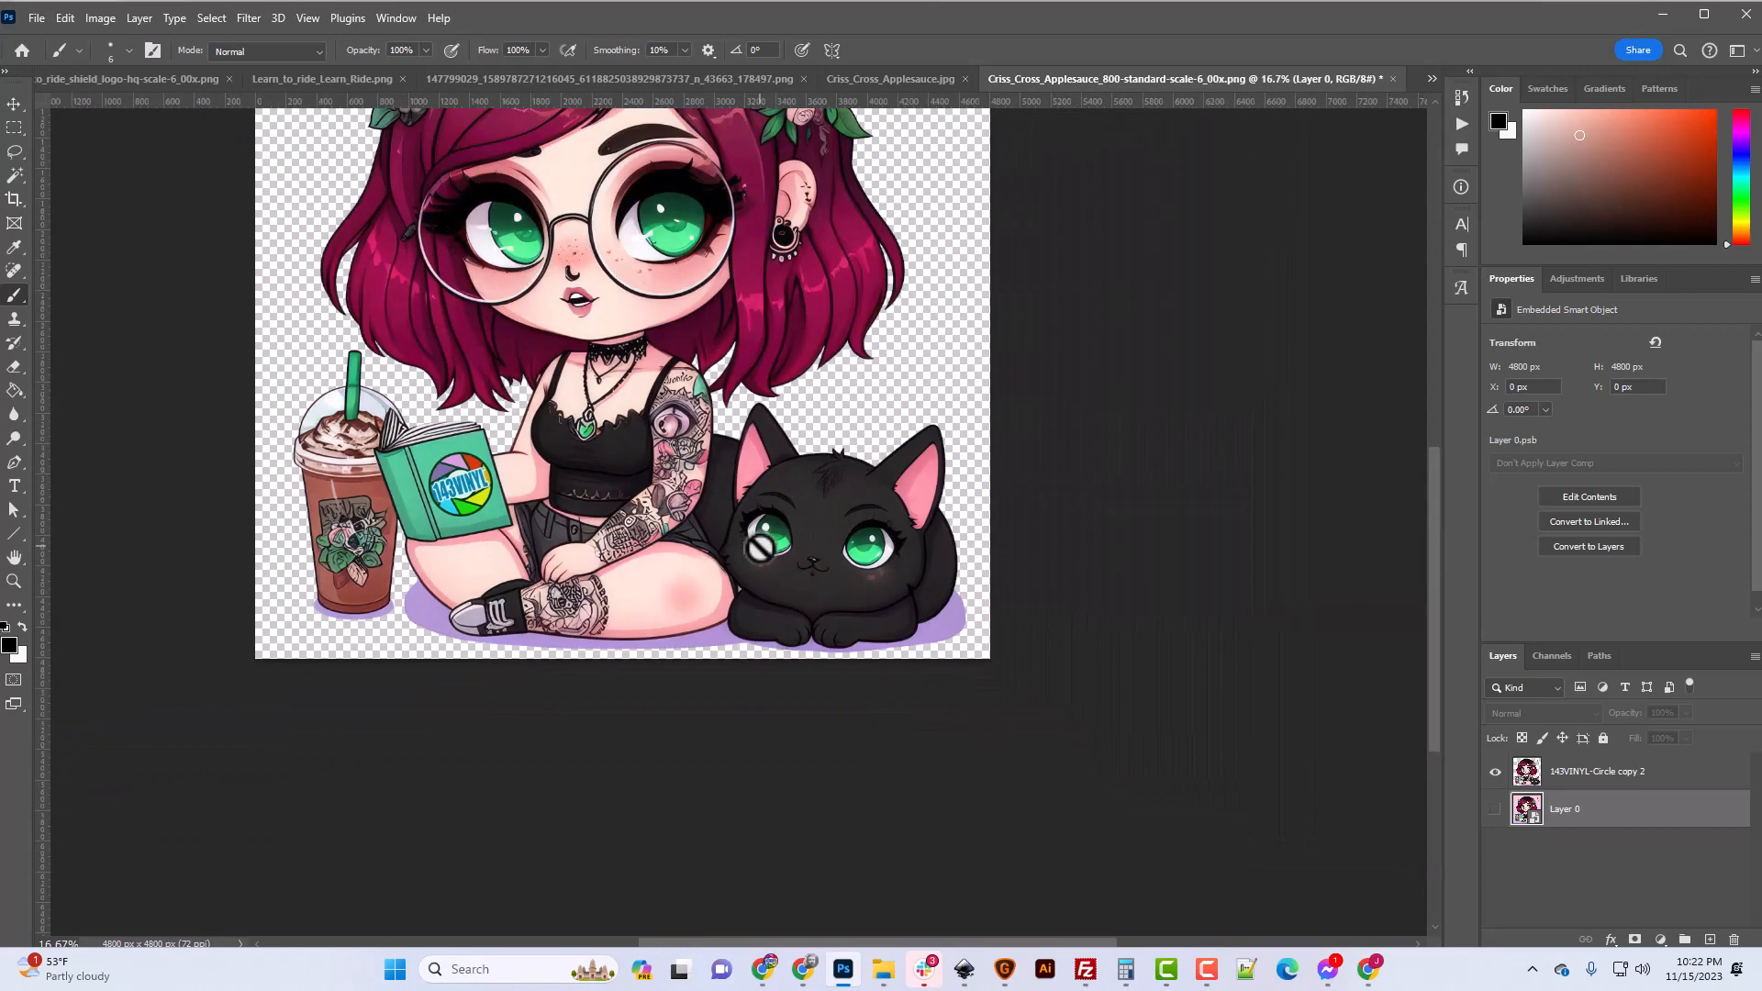
scroll(759, 548, up, 4)
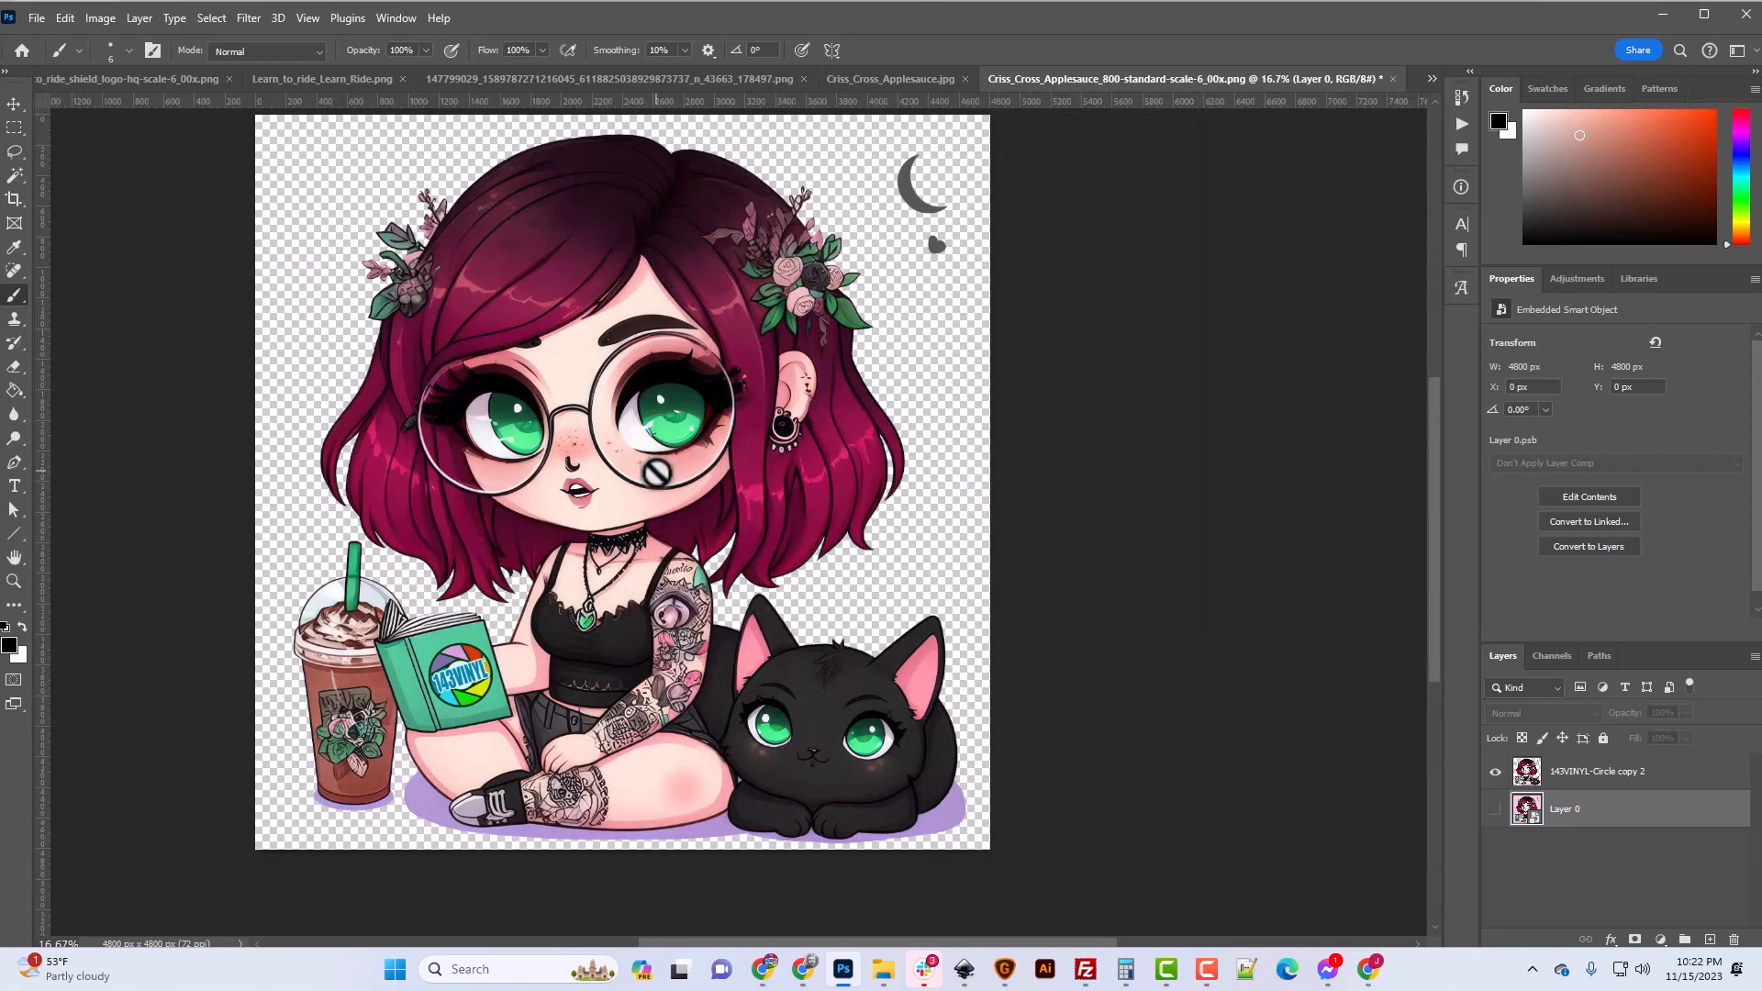
click(14, 151)
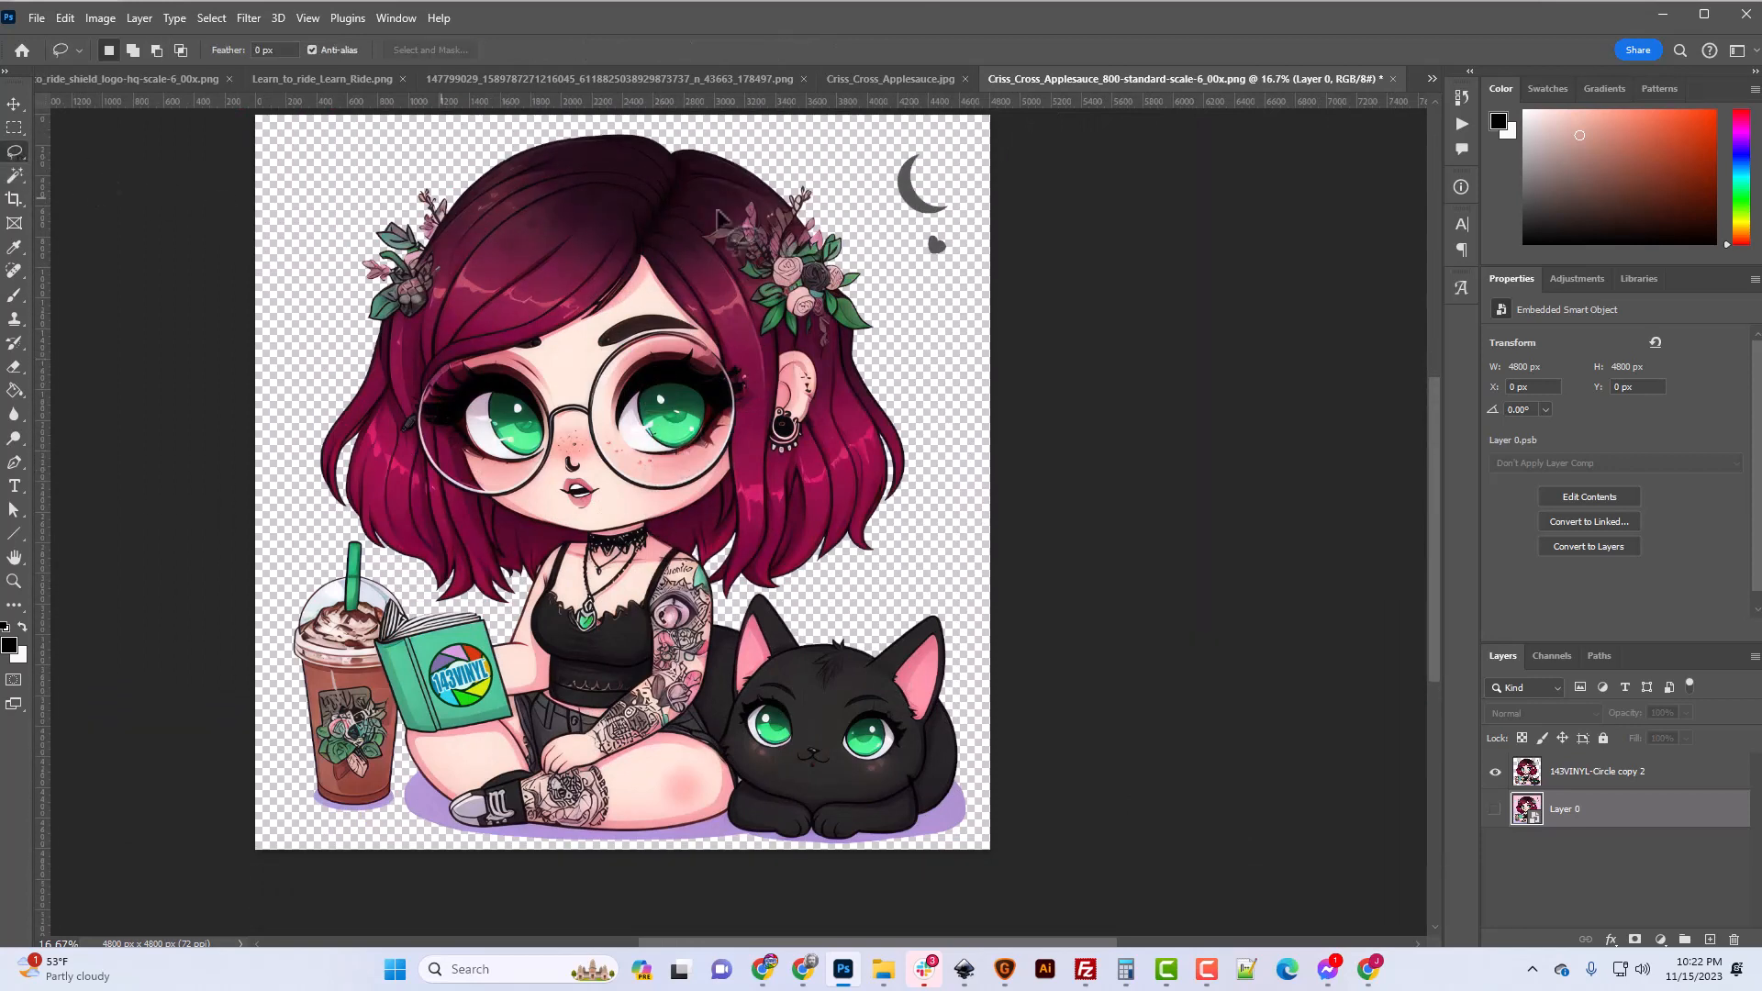
mouse_move(866, 235)
mouse_down()
mouse_move(985, 253)
mouse_move(968, 151)
mouse_up()
click(14, 103)
drag(925, 217, 885, 220)
click(1585, 775)
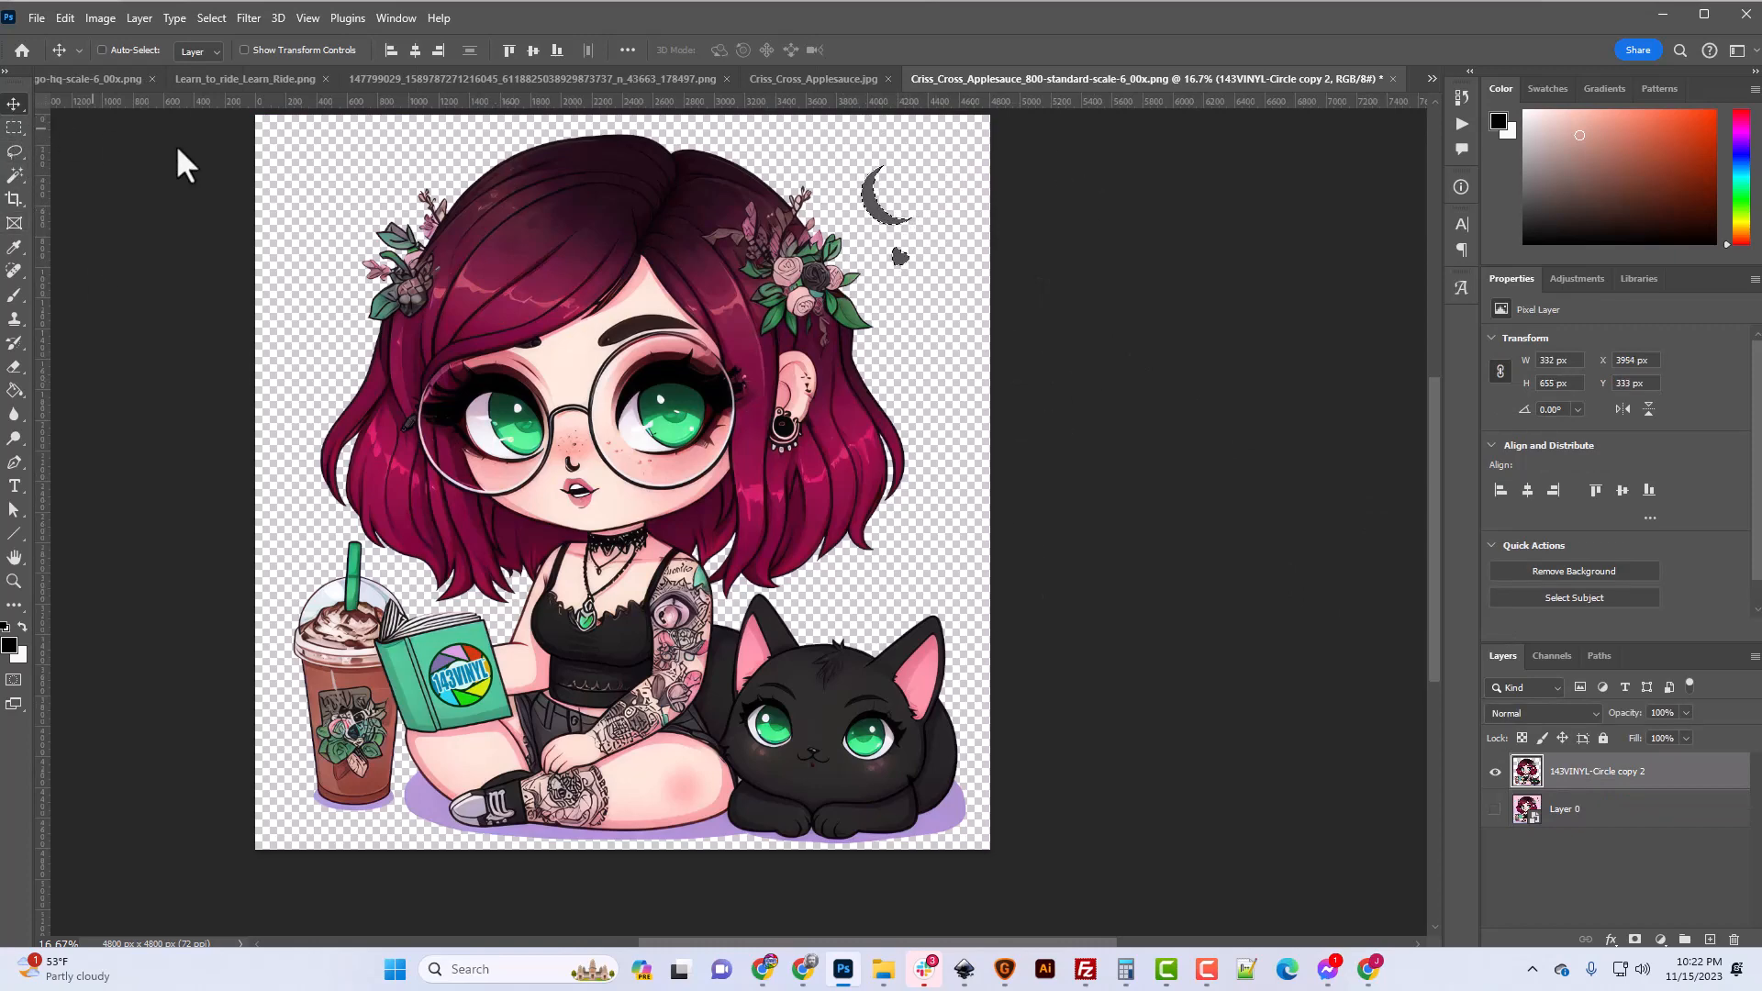
Trim the canvas on all four sides based on transparent pixels.
click(104, 15)
click(130, 226)
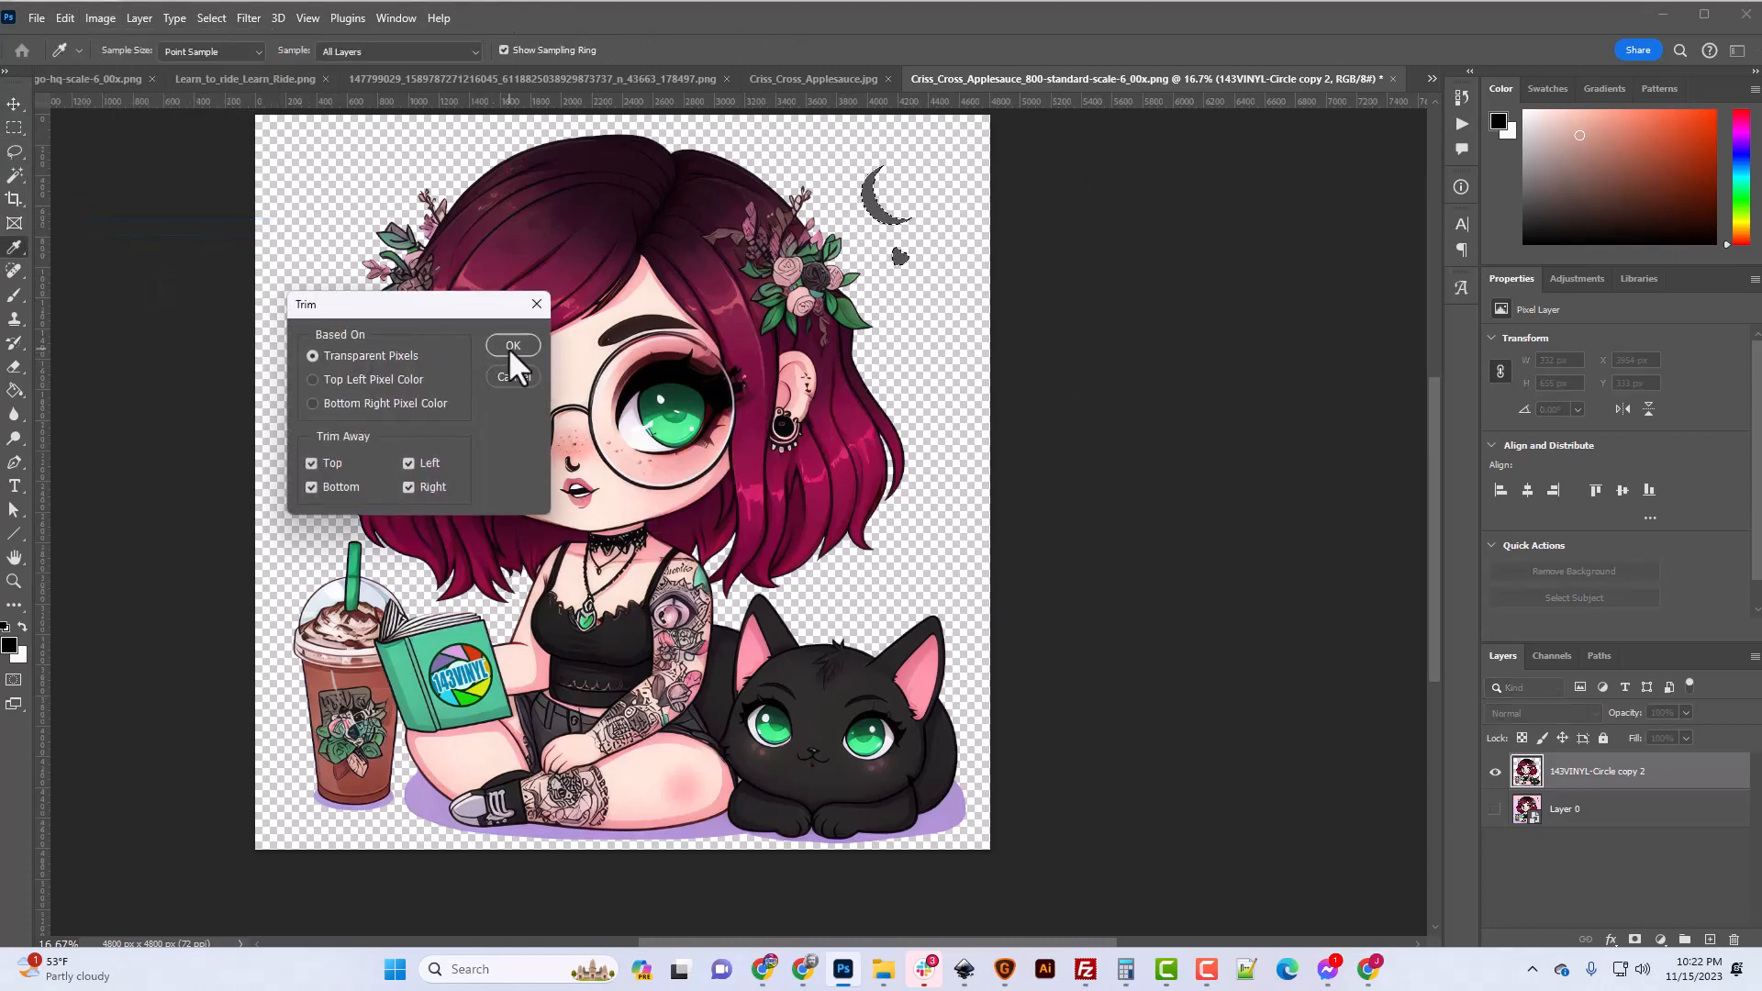
click(512, 347)
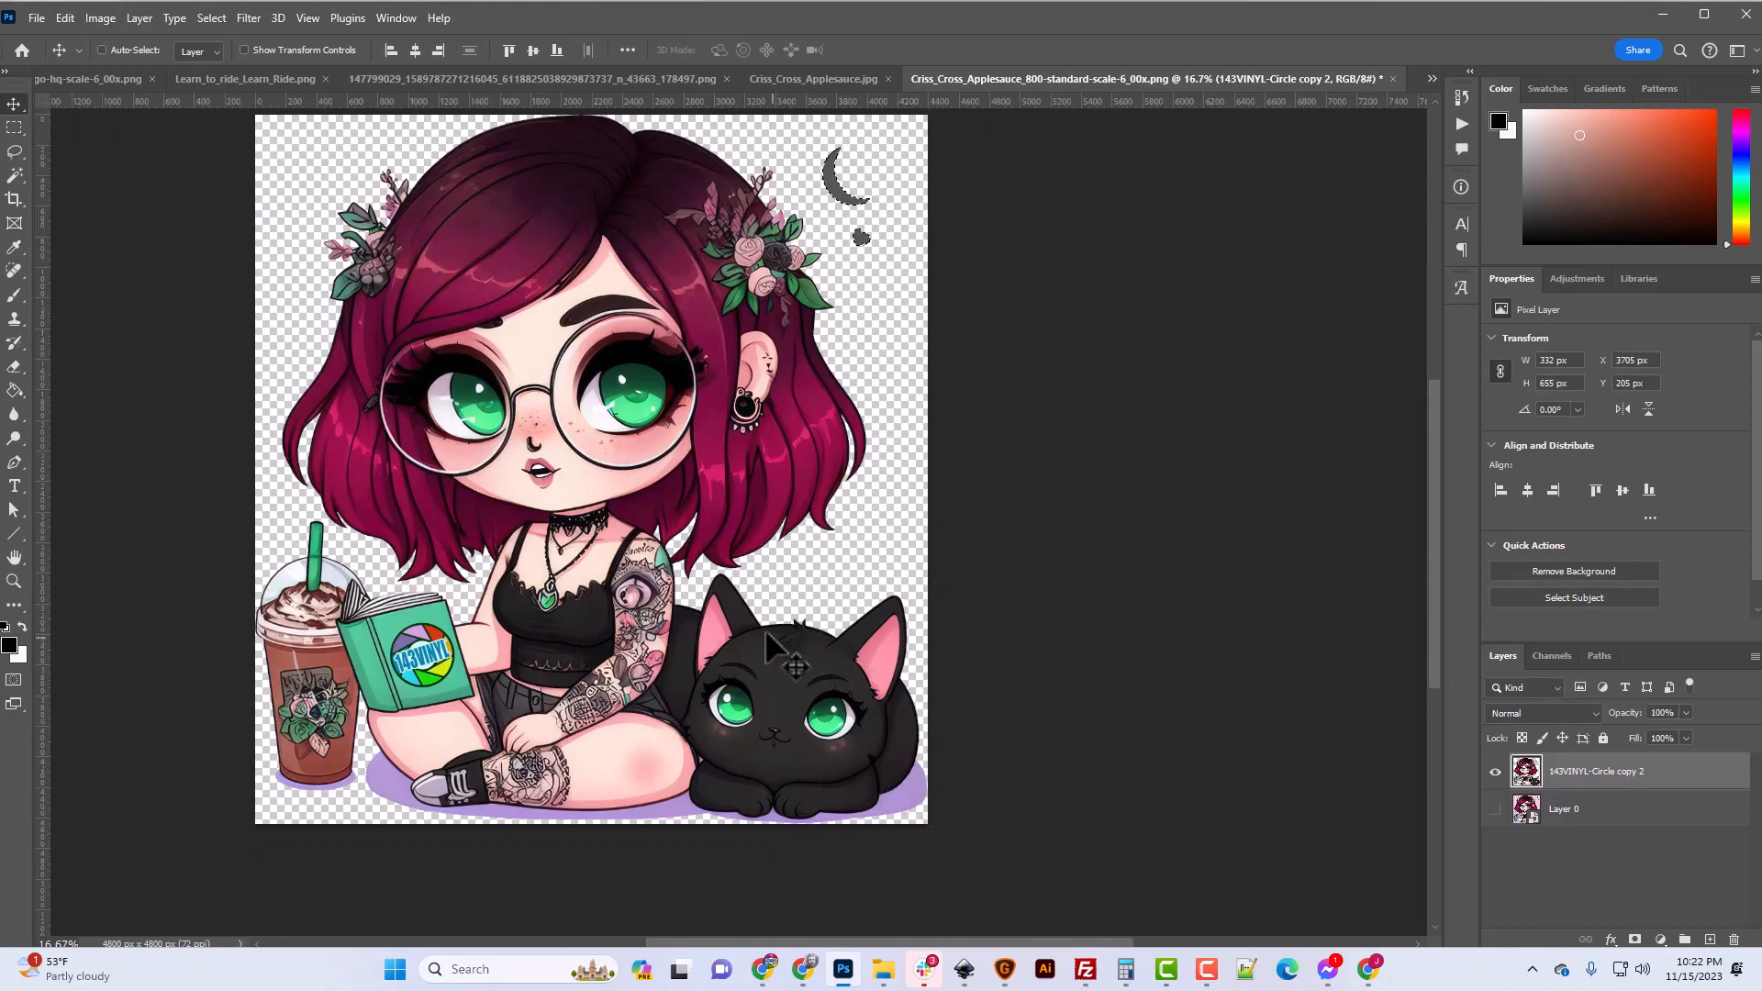
Resize the image to a resolution of 300 pixels/inch and a height of 3600 pixels, keeping the proportions.
click(39, 17)
mouse_move(165, 342)
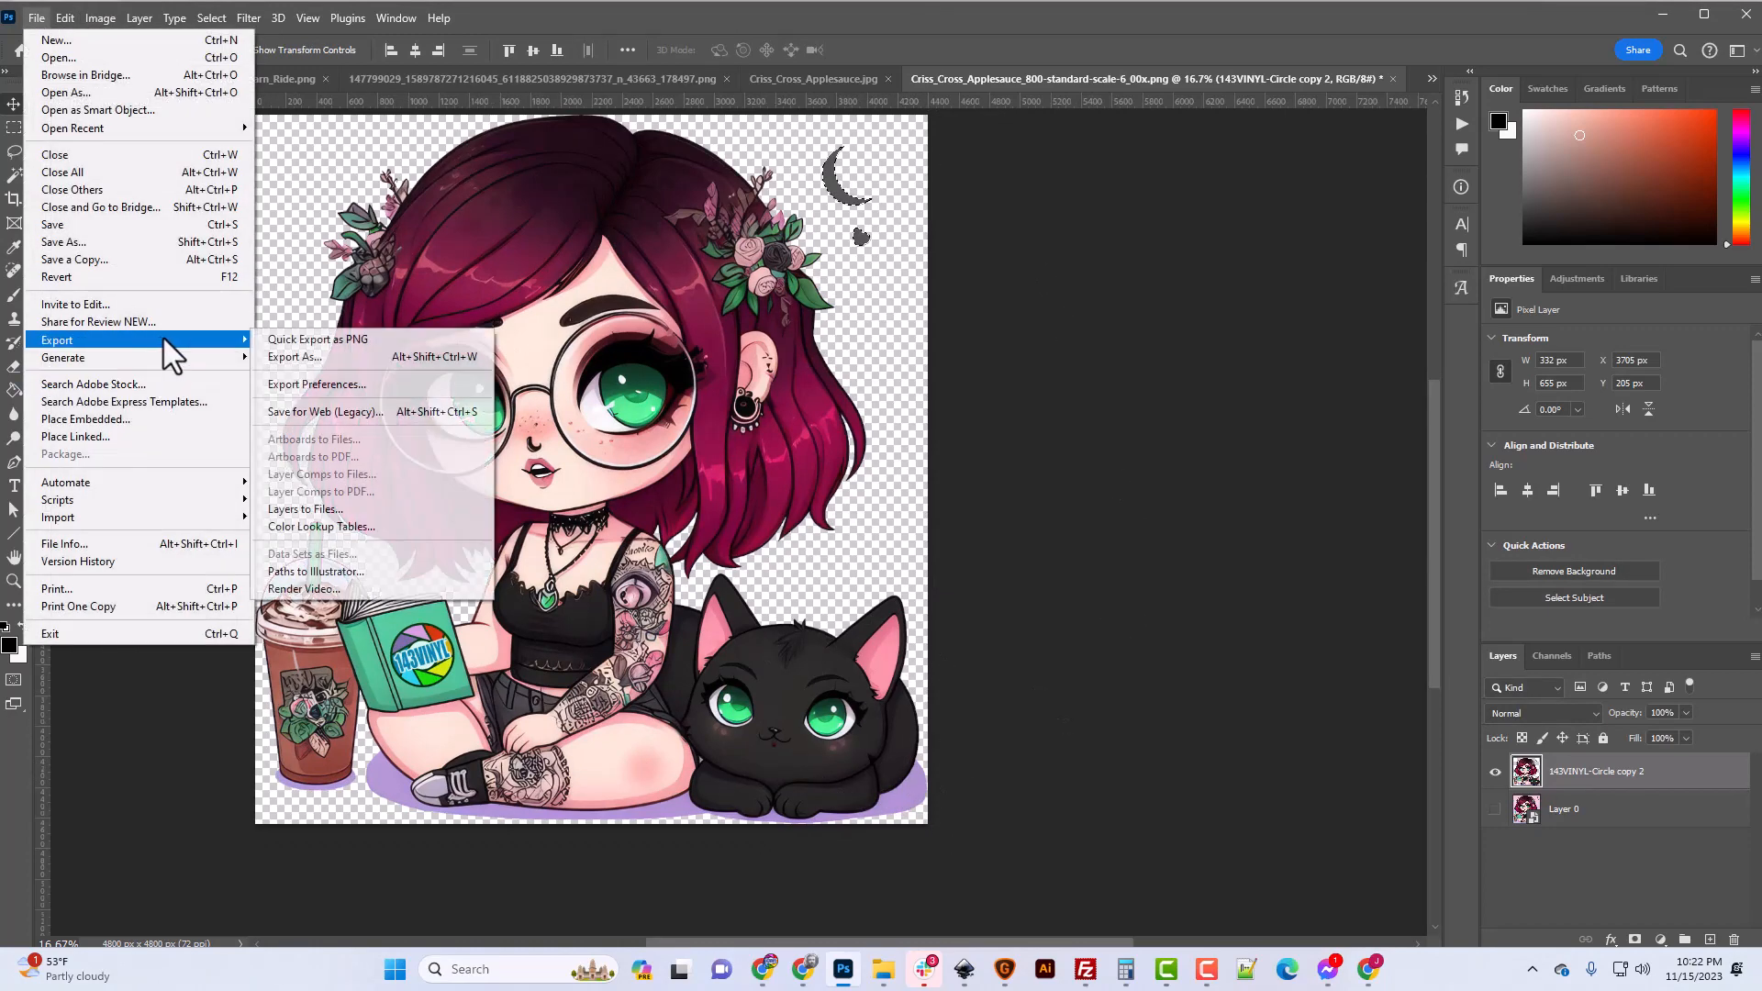
mouse_move(103, 15)
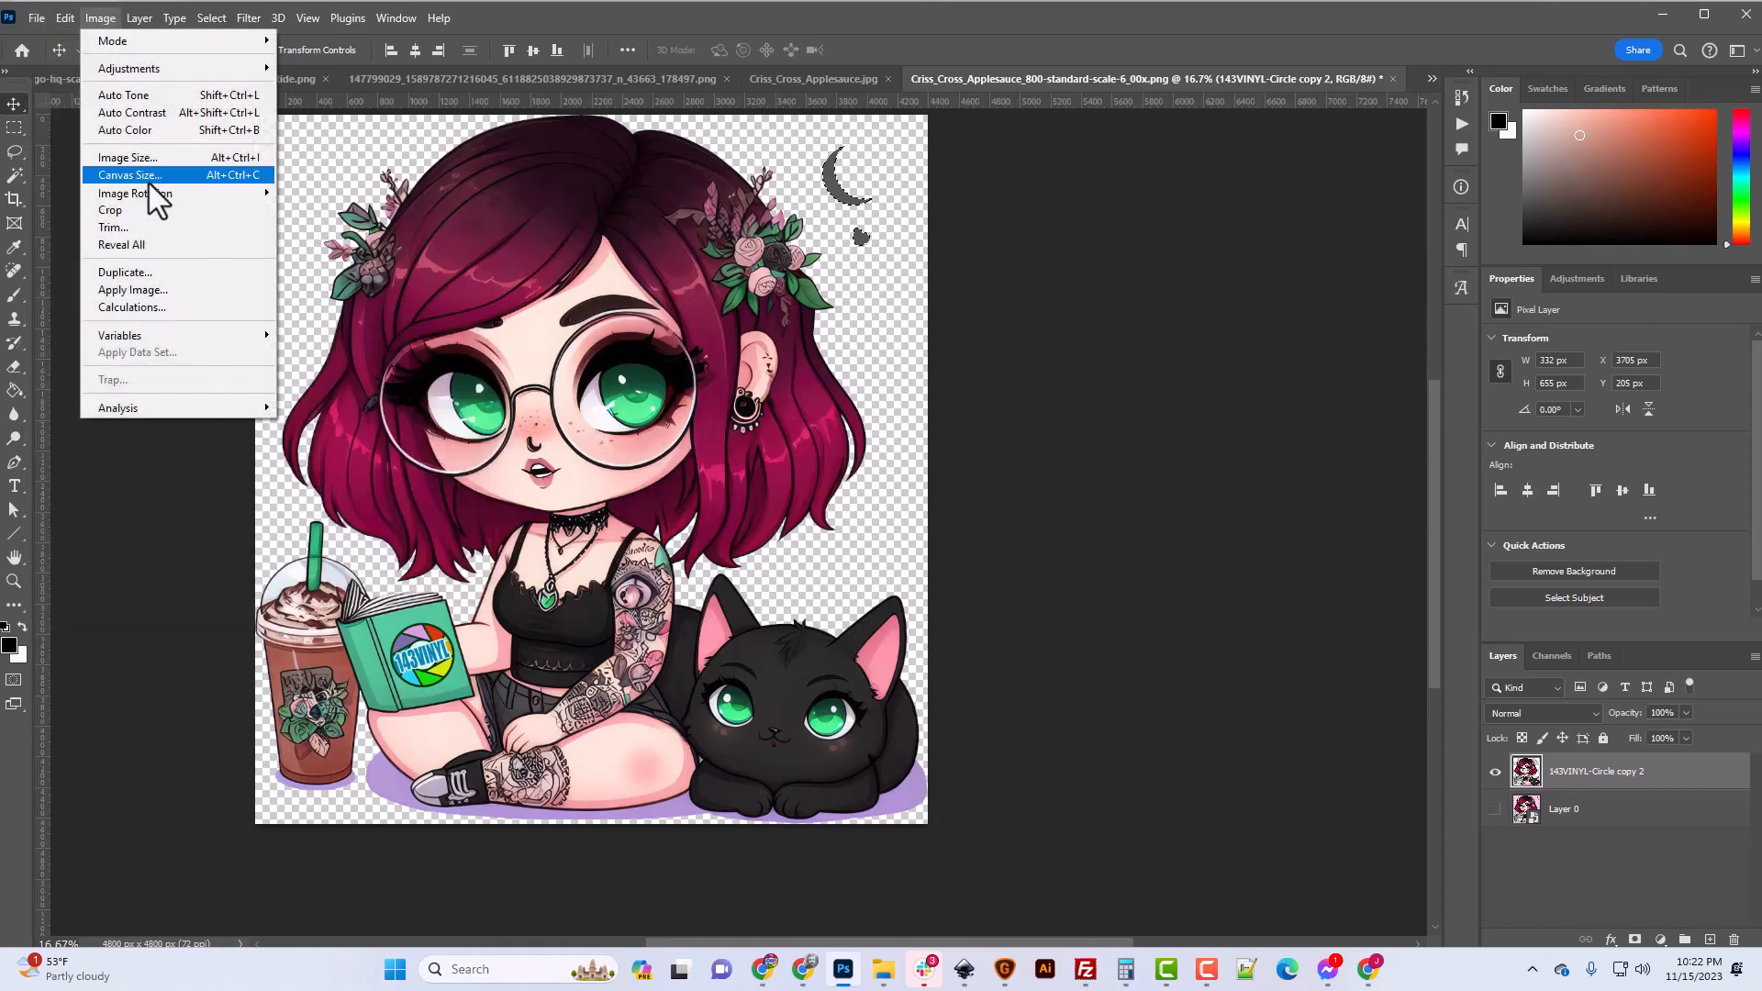
click(152, 159)
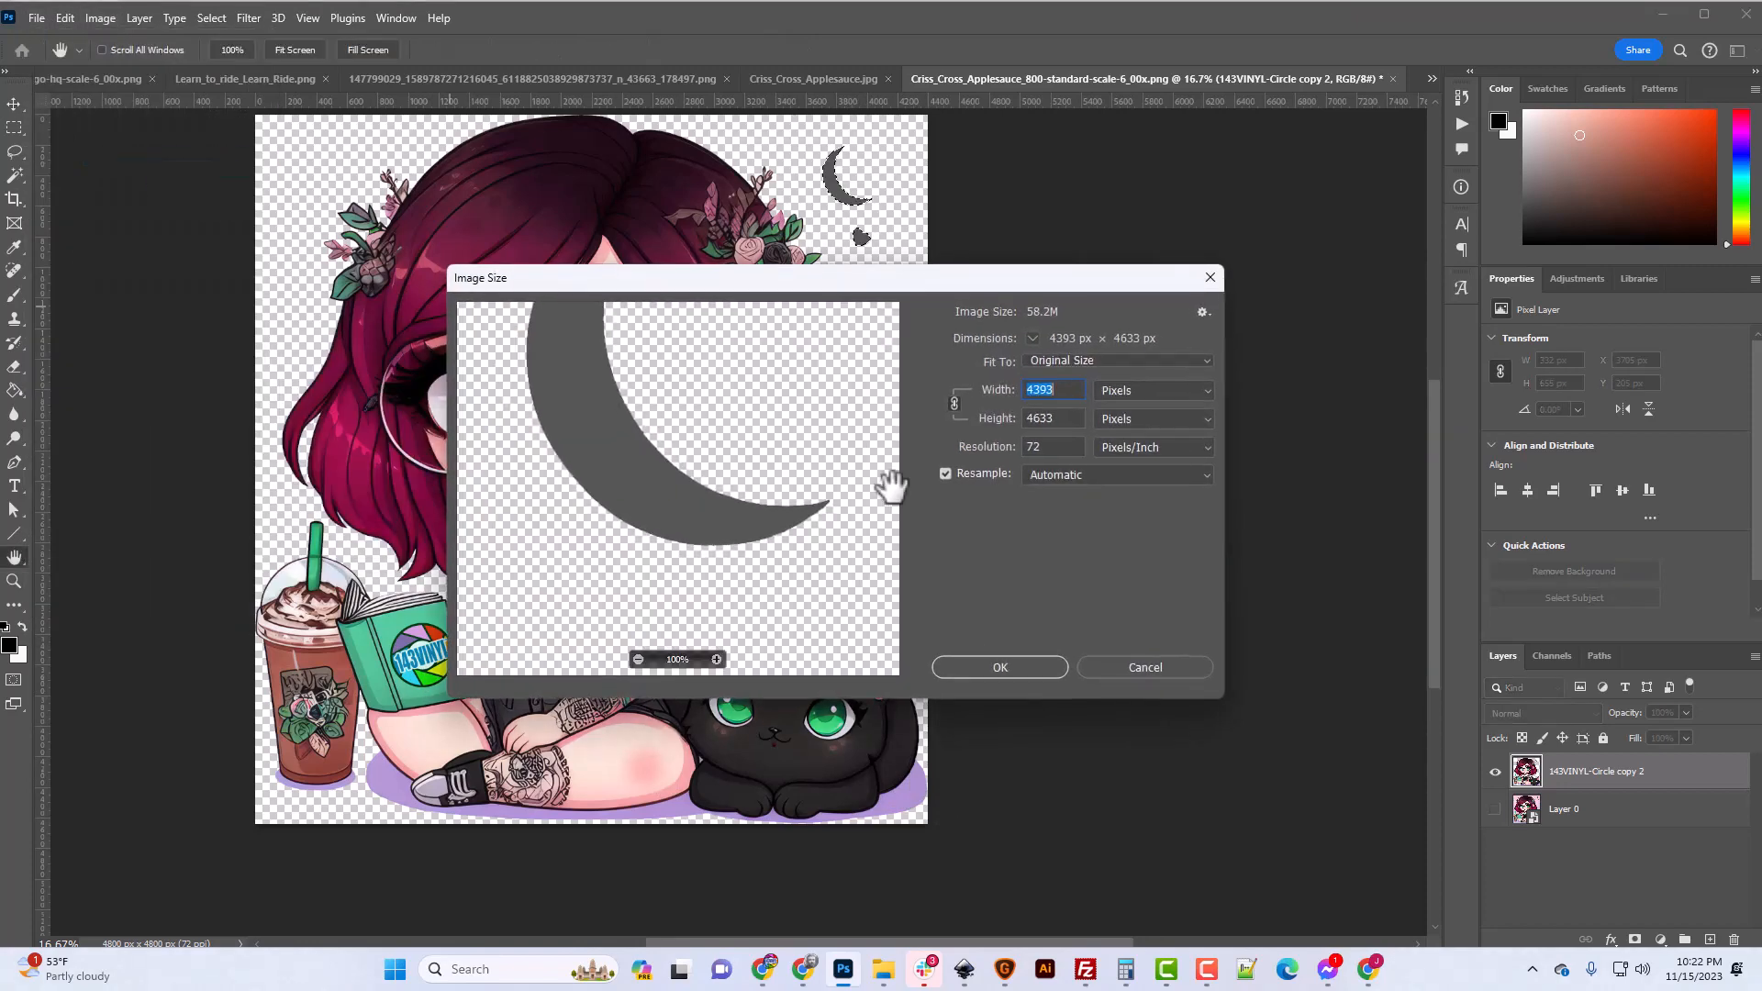
click(1046, 447)
text(300)
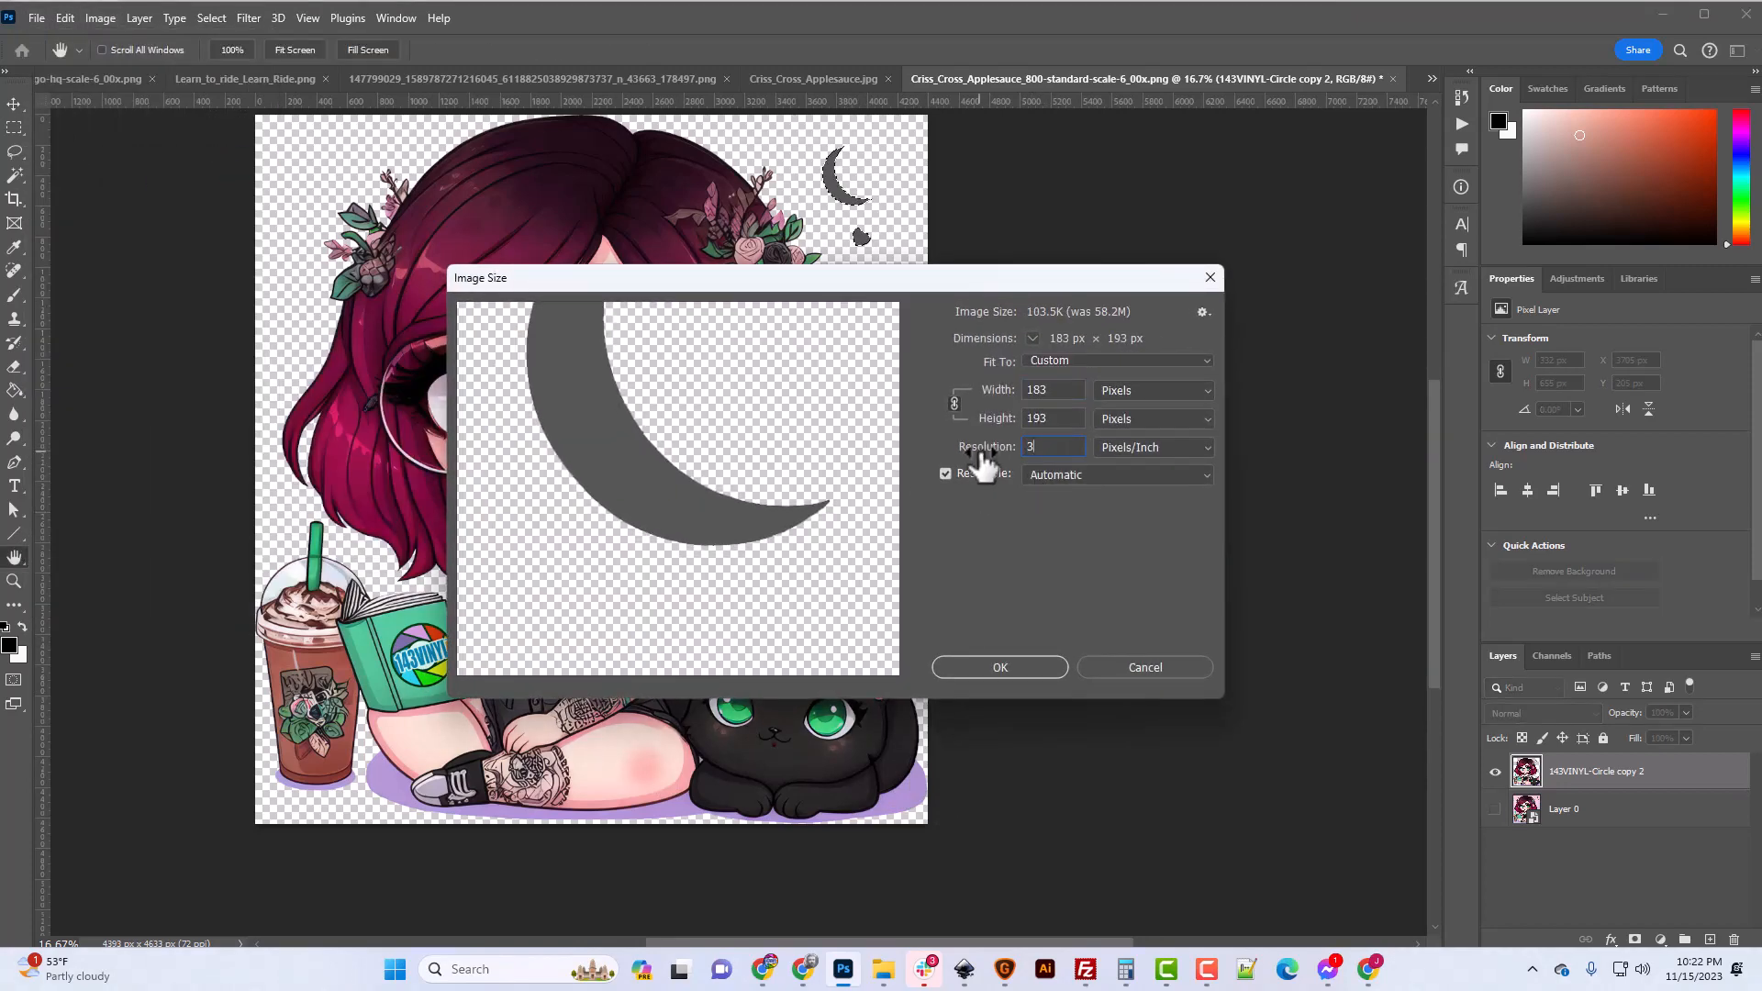
click(1046, 420)
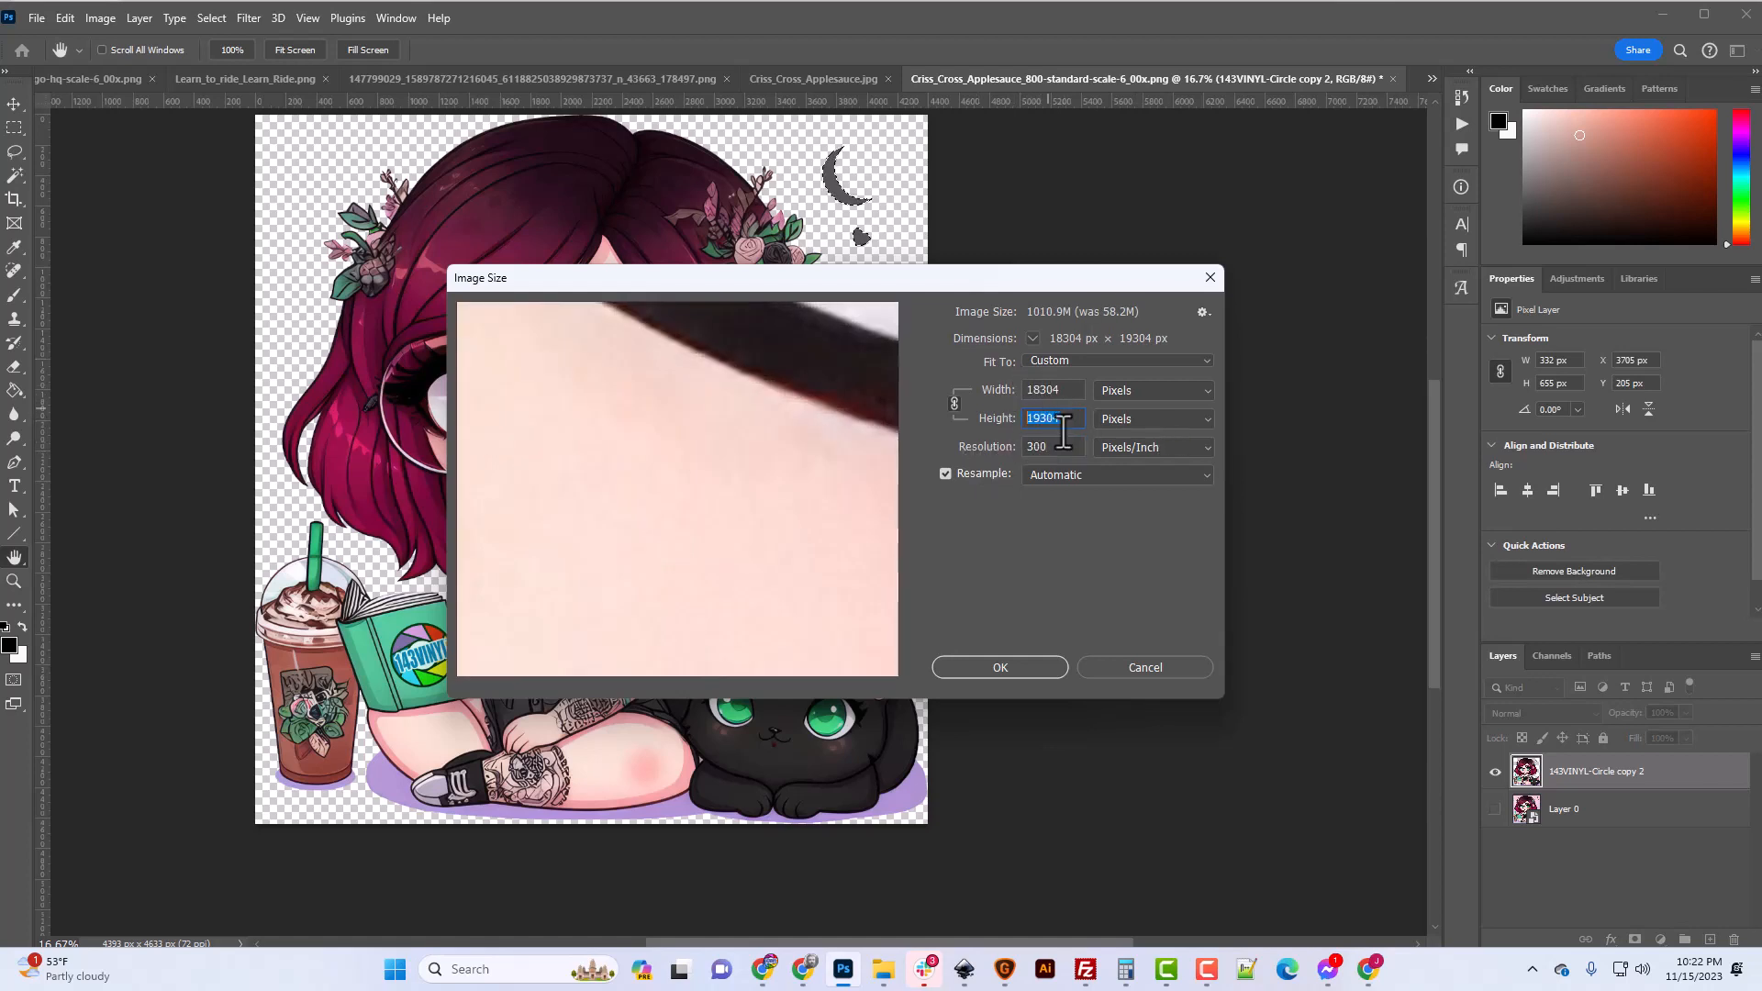
text(3600)
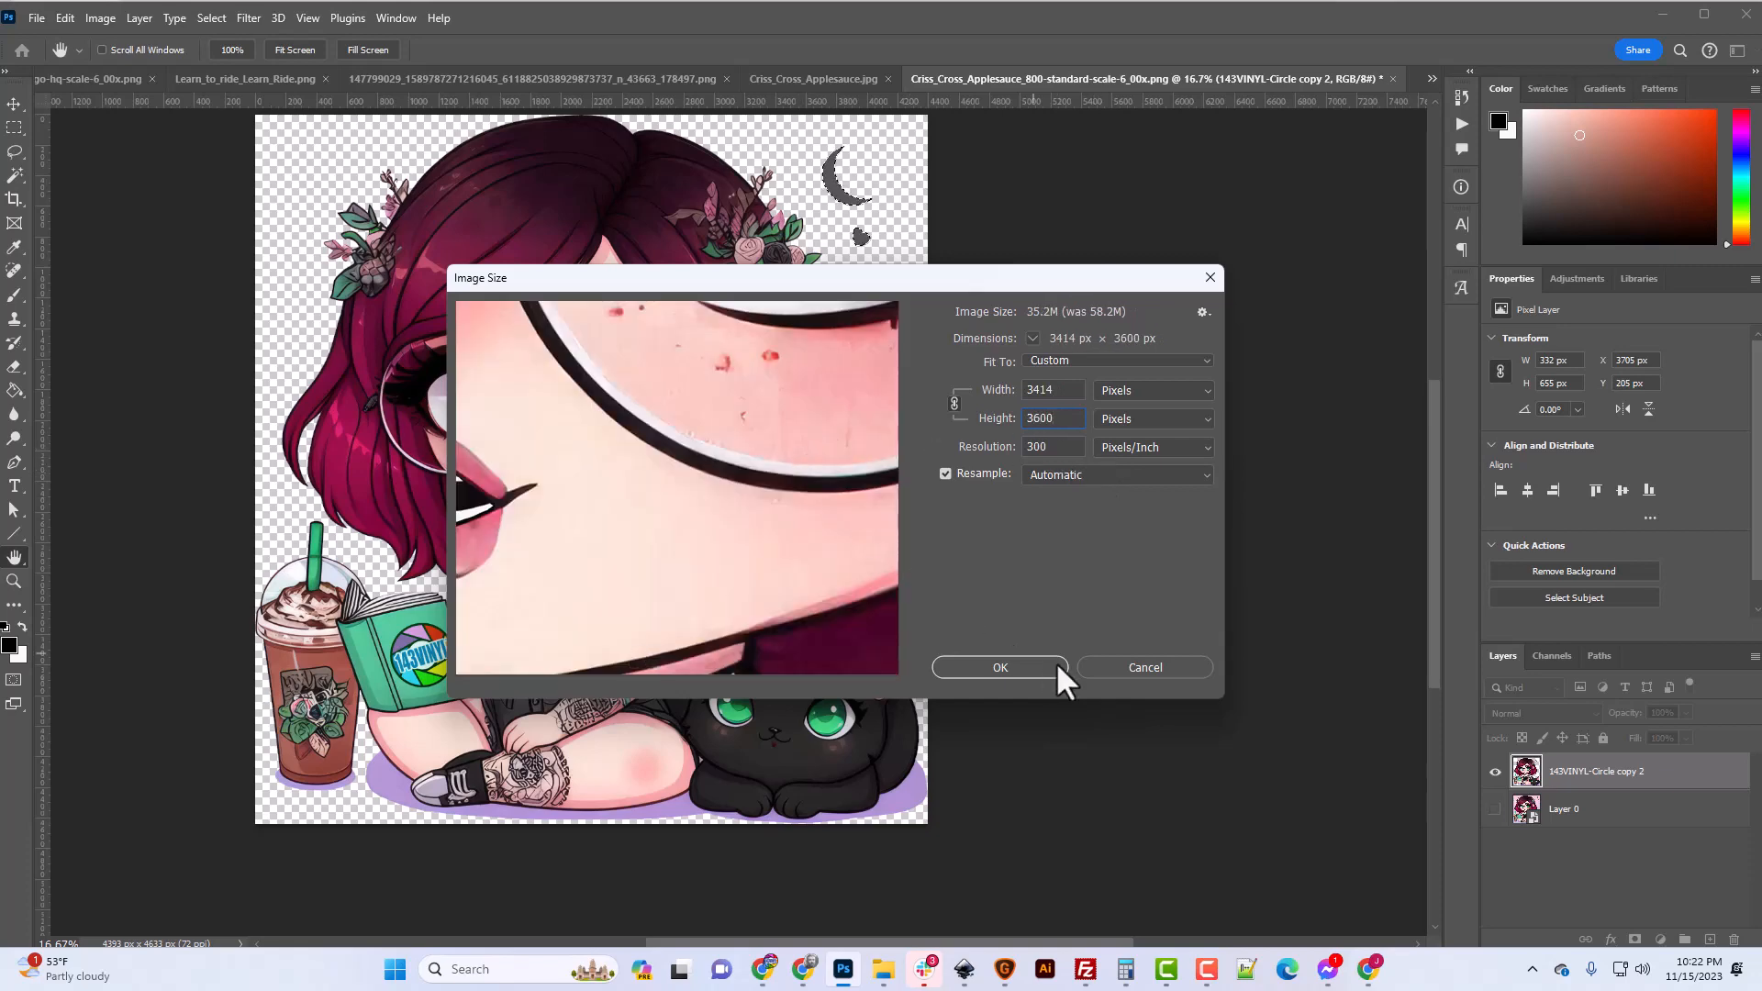
click(1034, 669)
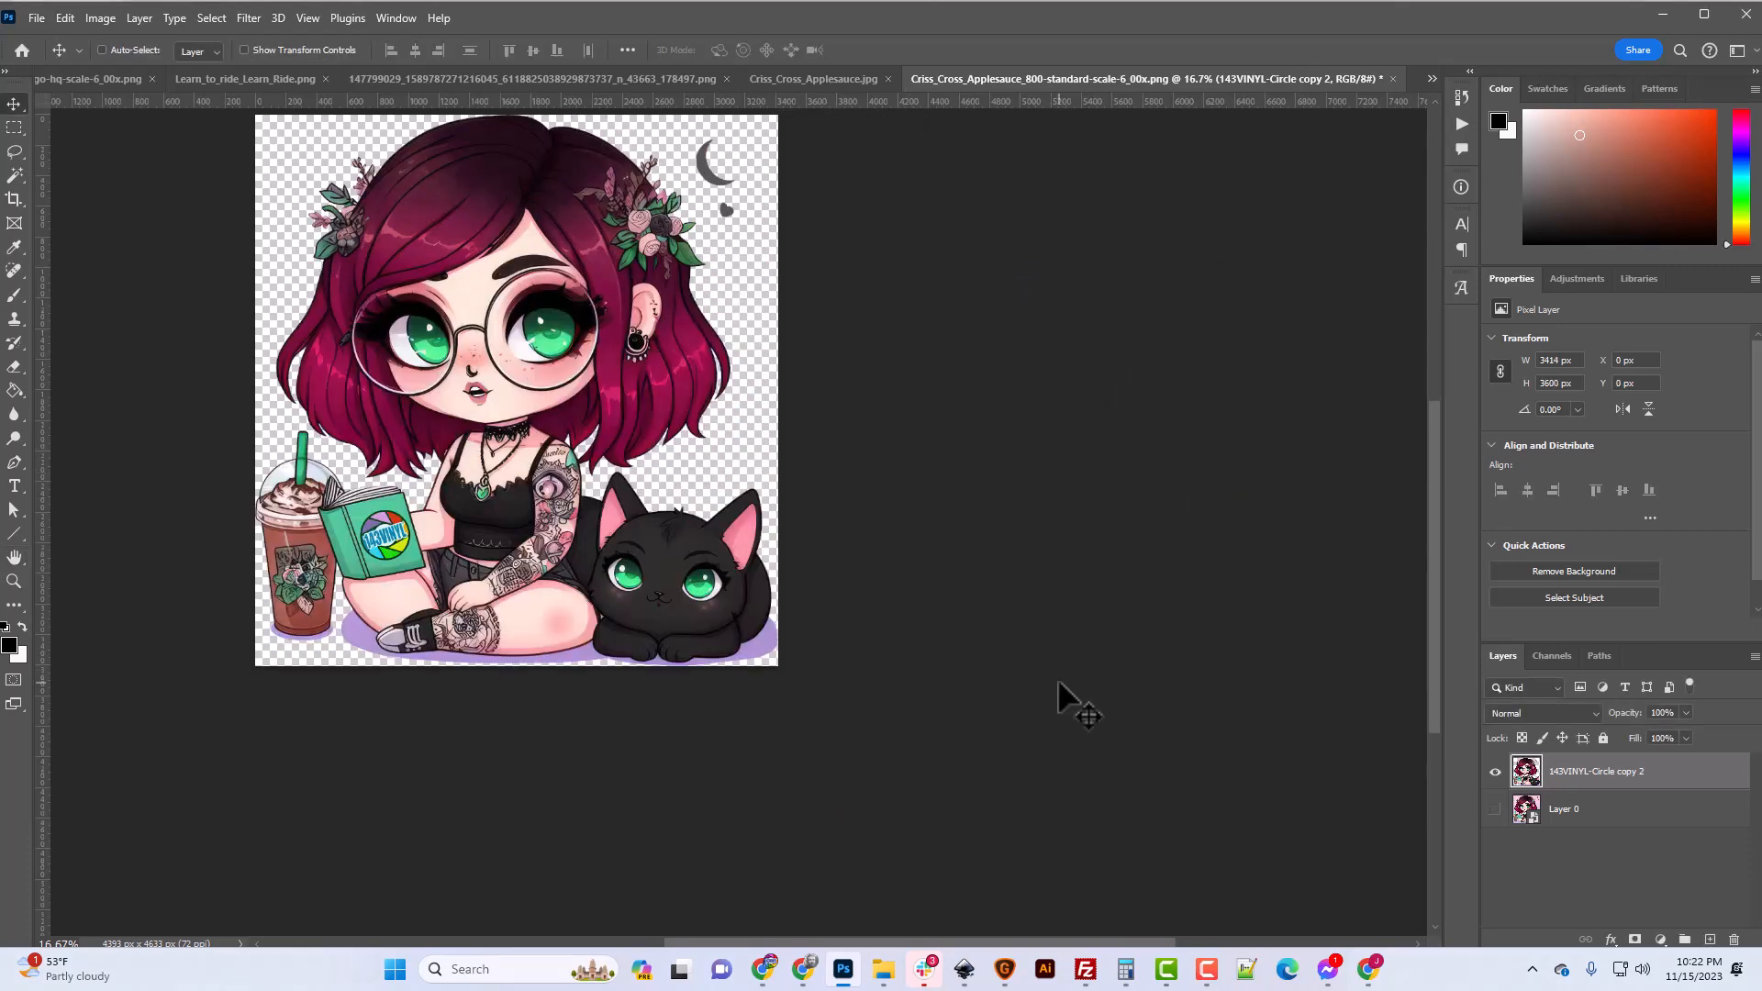
Quick-export the artwork as a PNG named Criss_Cross_Applesauce_143_logo.png in the Image_Fixes folder.
click(29, 16)
mouse_move(109, 341)
click(297, 336)
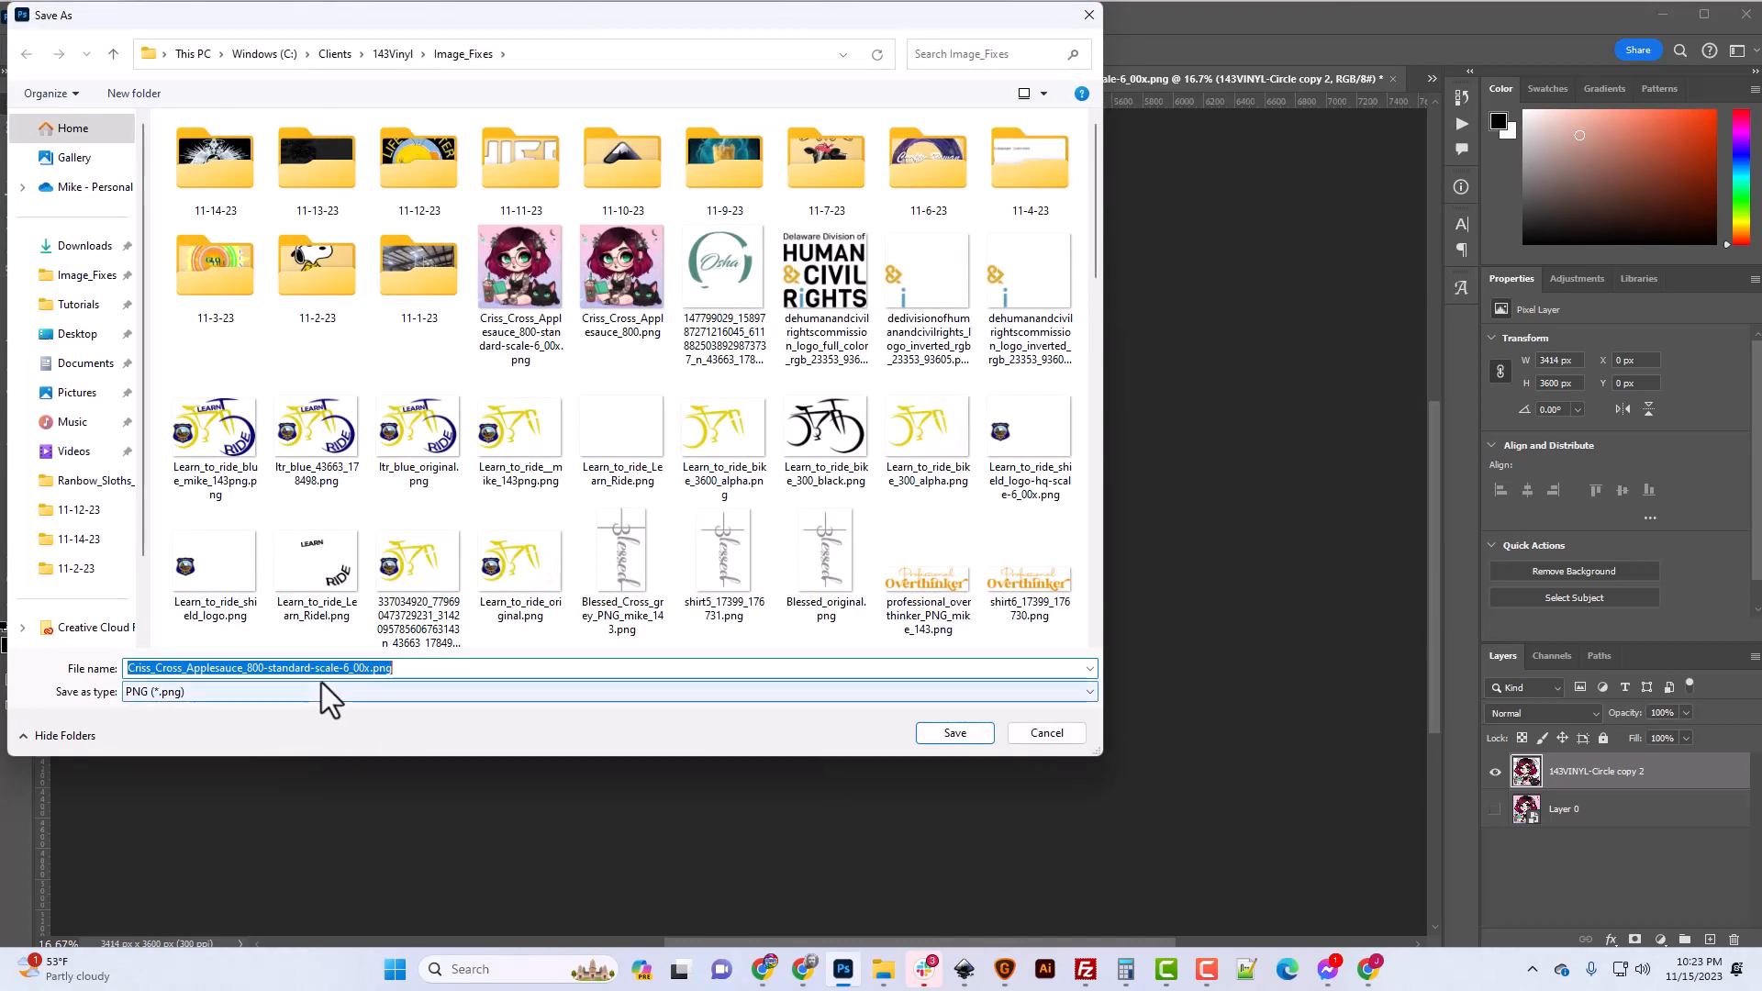
click(341, 677)
drag(314, 676, 246, 684)
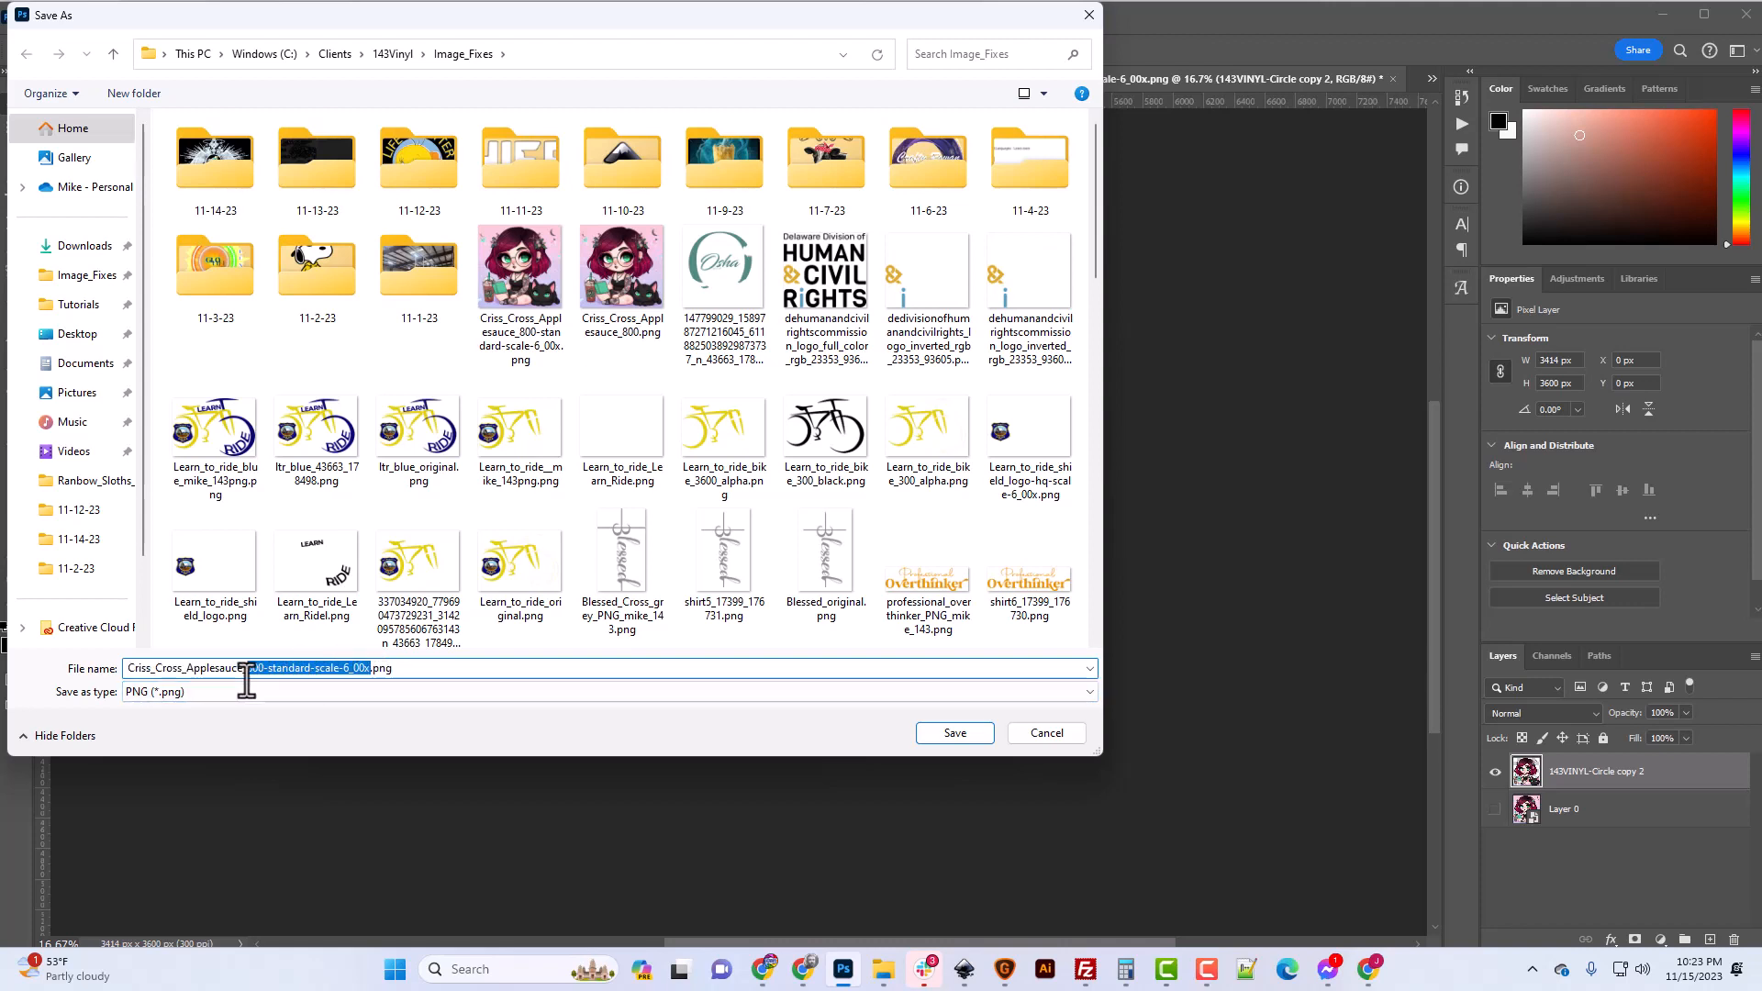
text(143_logo)
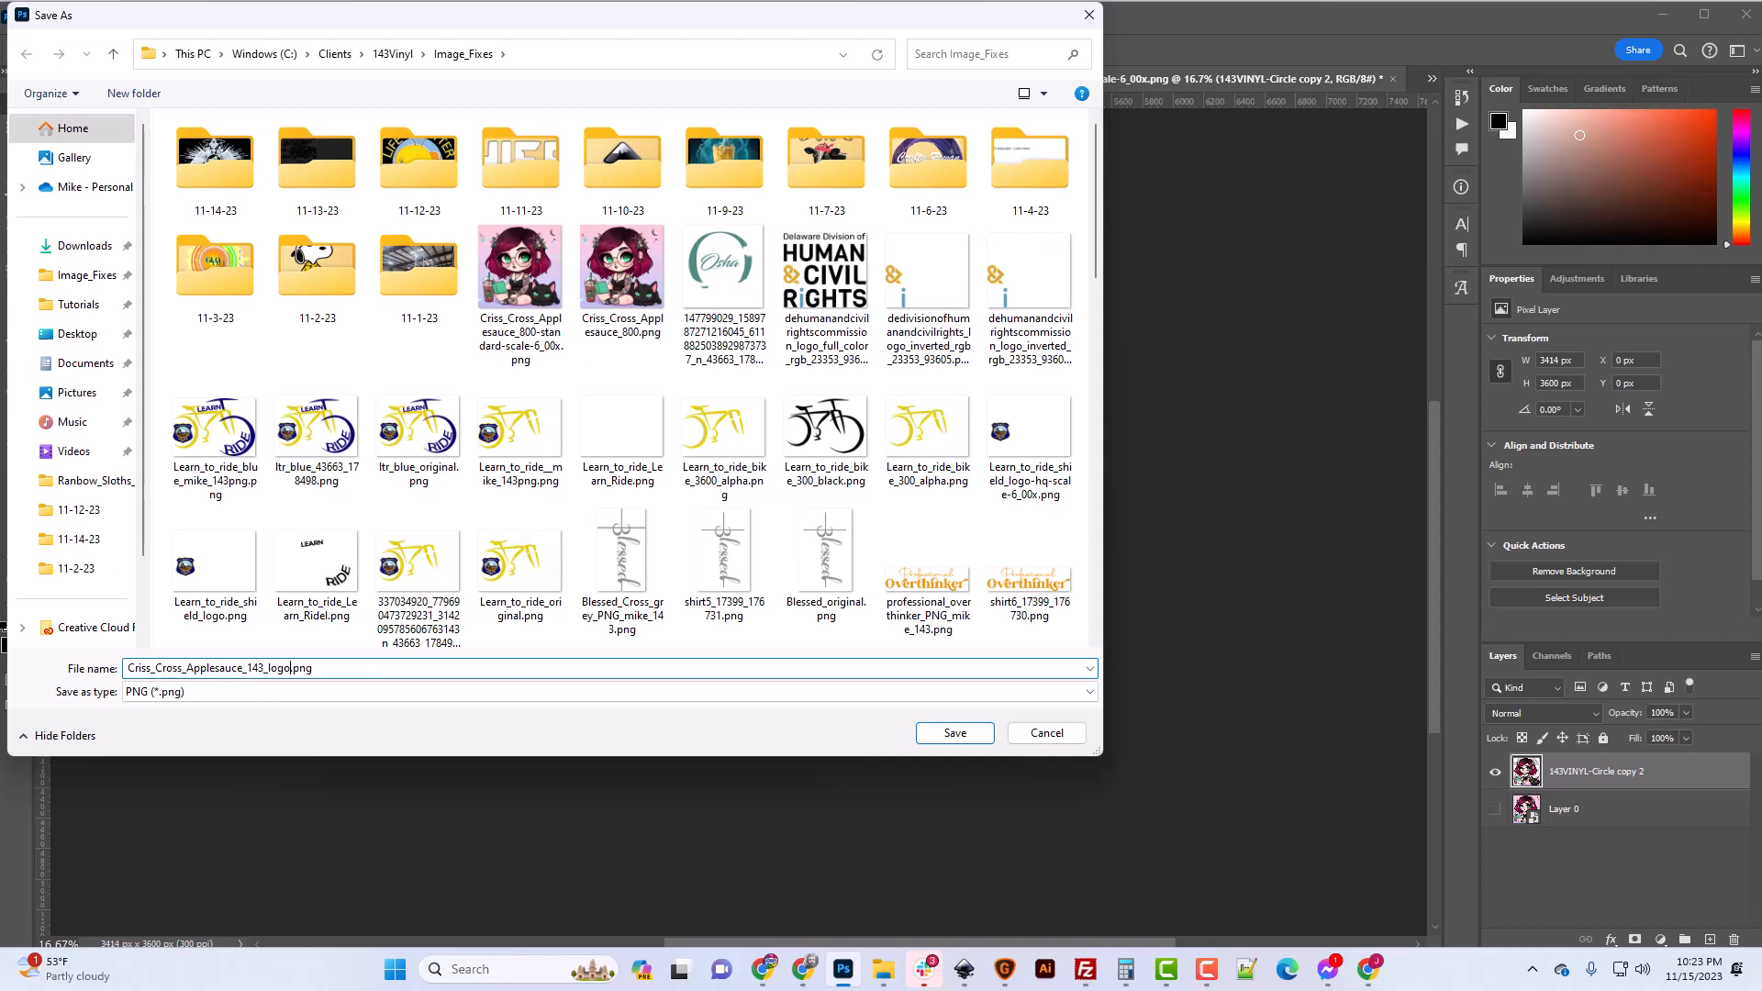
key(Return)
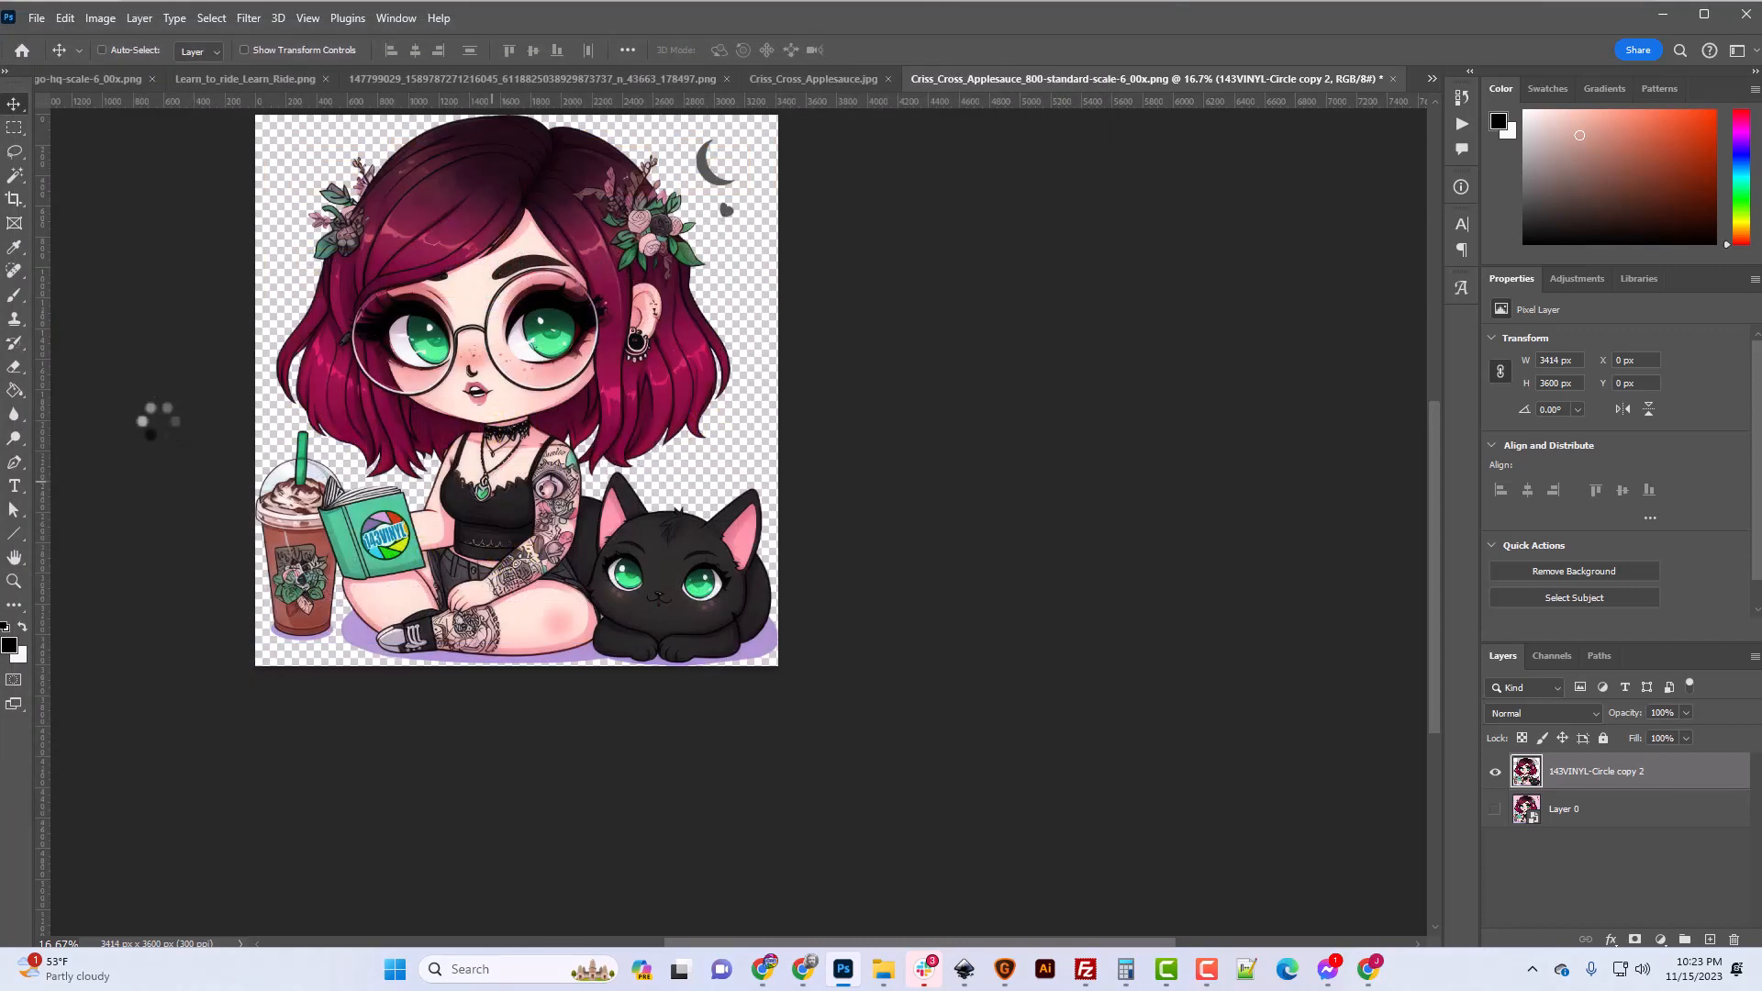
Open the exported Criss_Cross_Applesauce_143_logo.png from its folder in the Photos viewer and view it full screen.
click(882, 969)
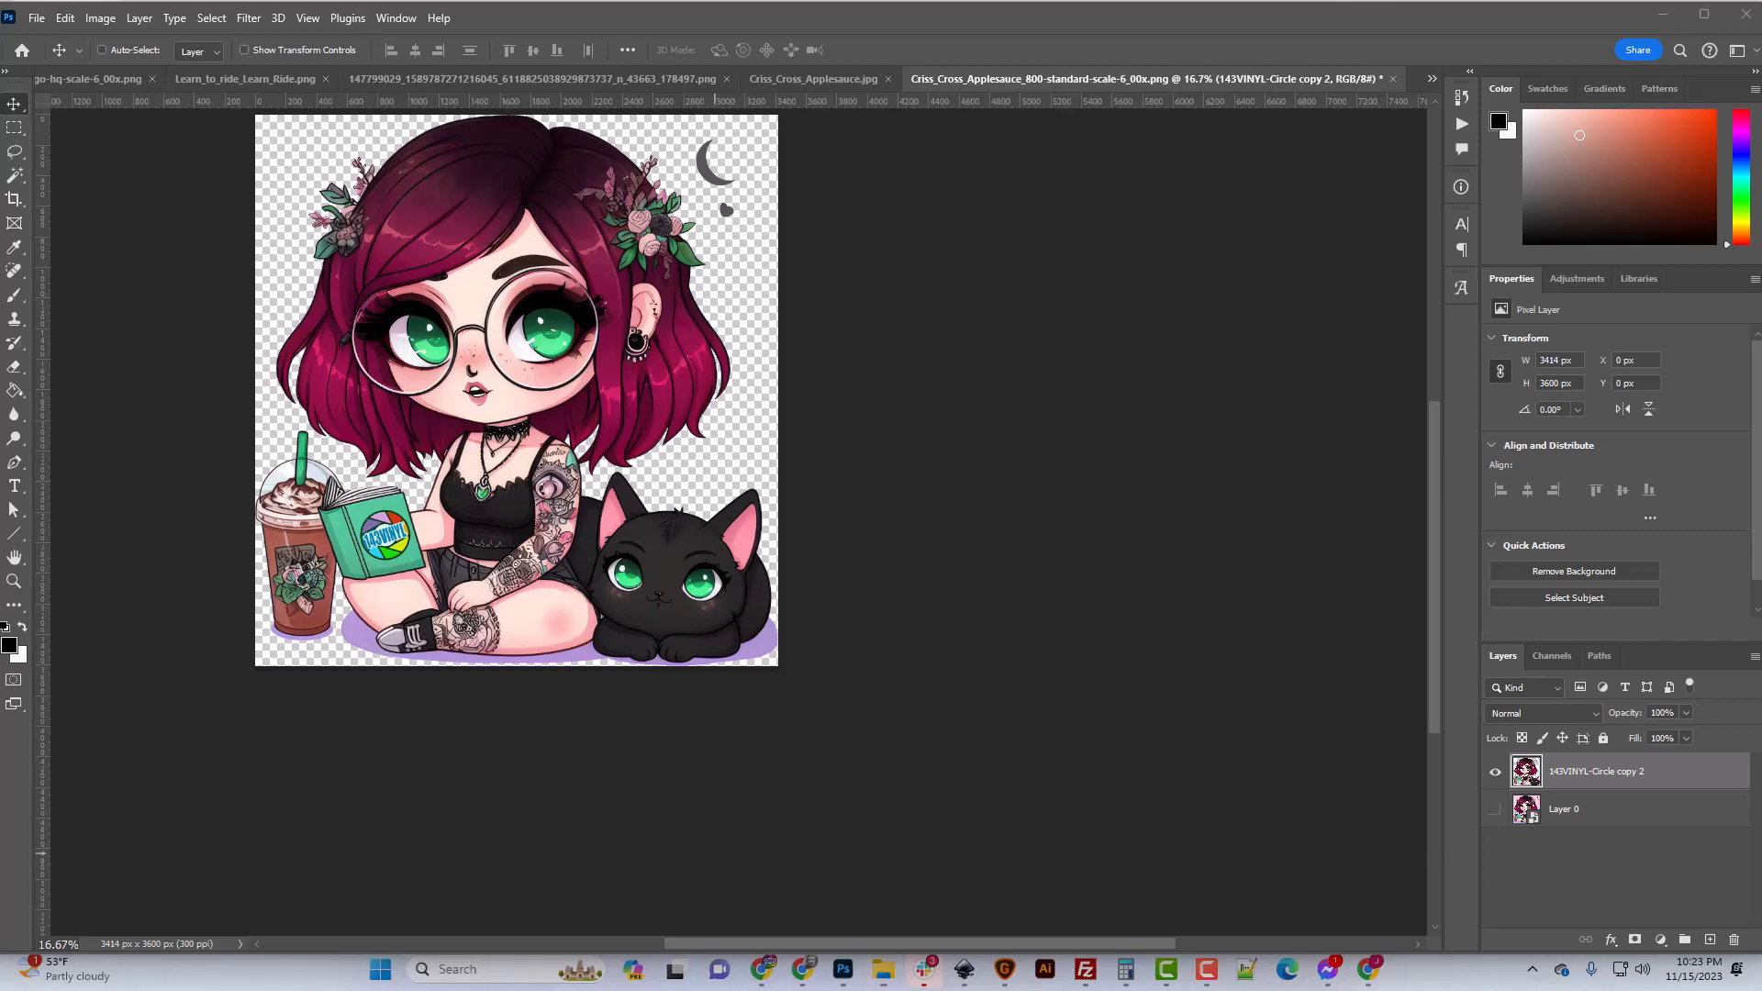
drag(0, 367, 734, 2)
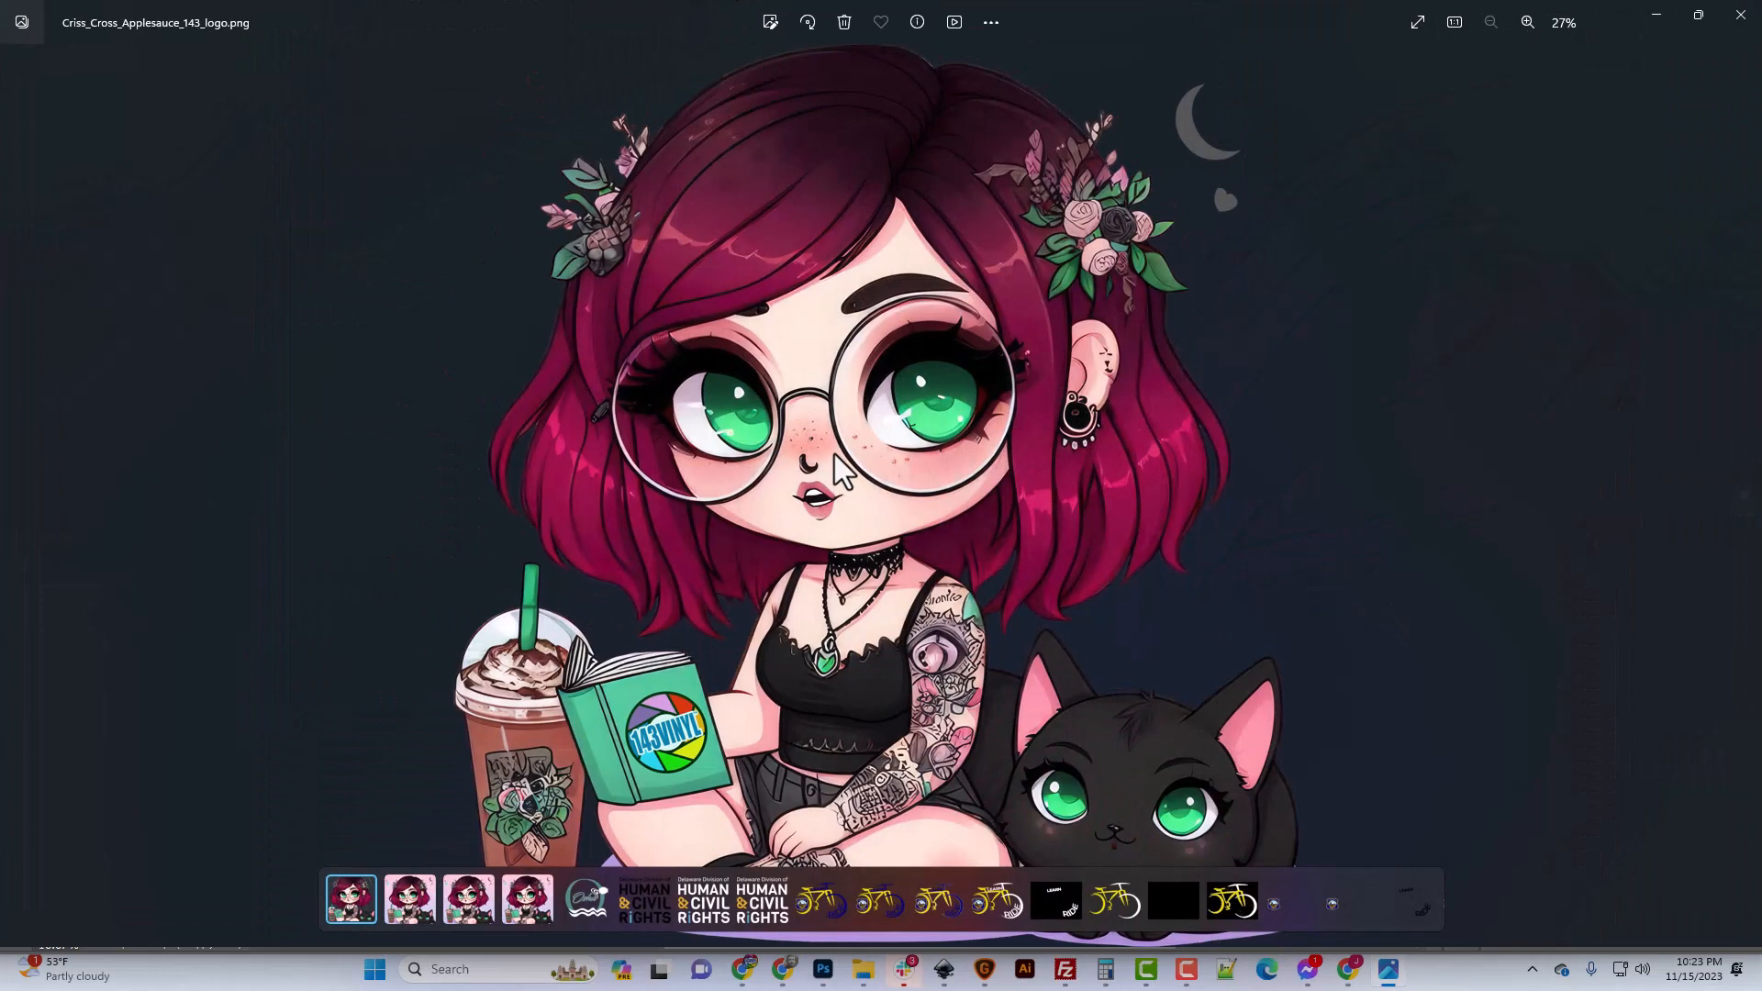
double_click(835, 454)
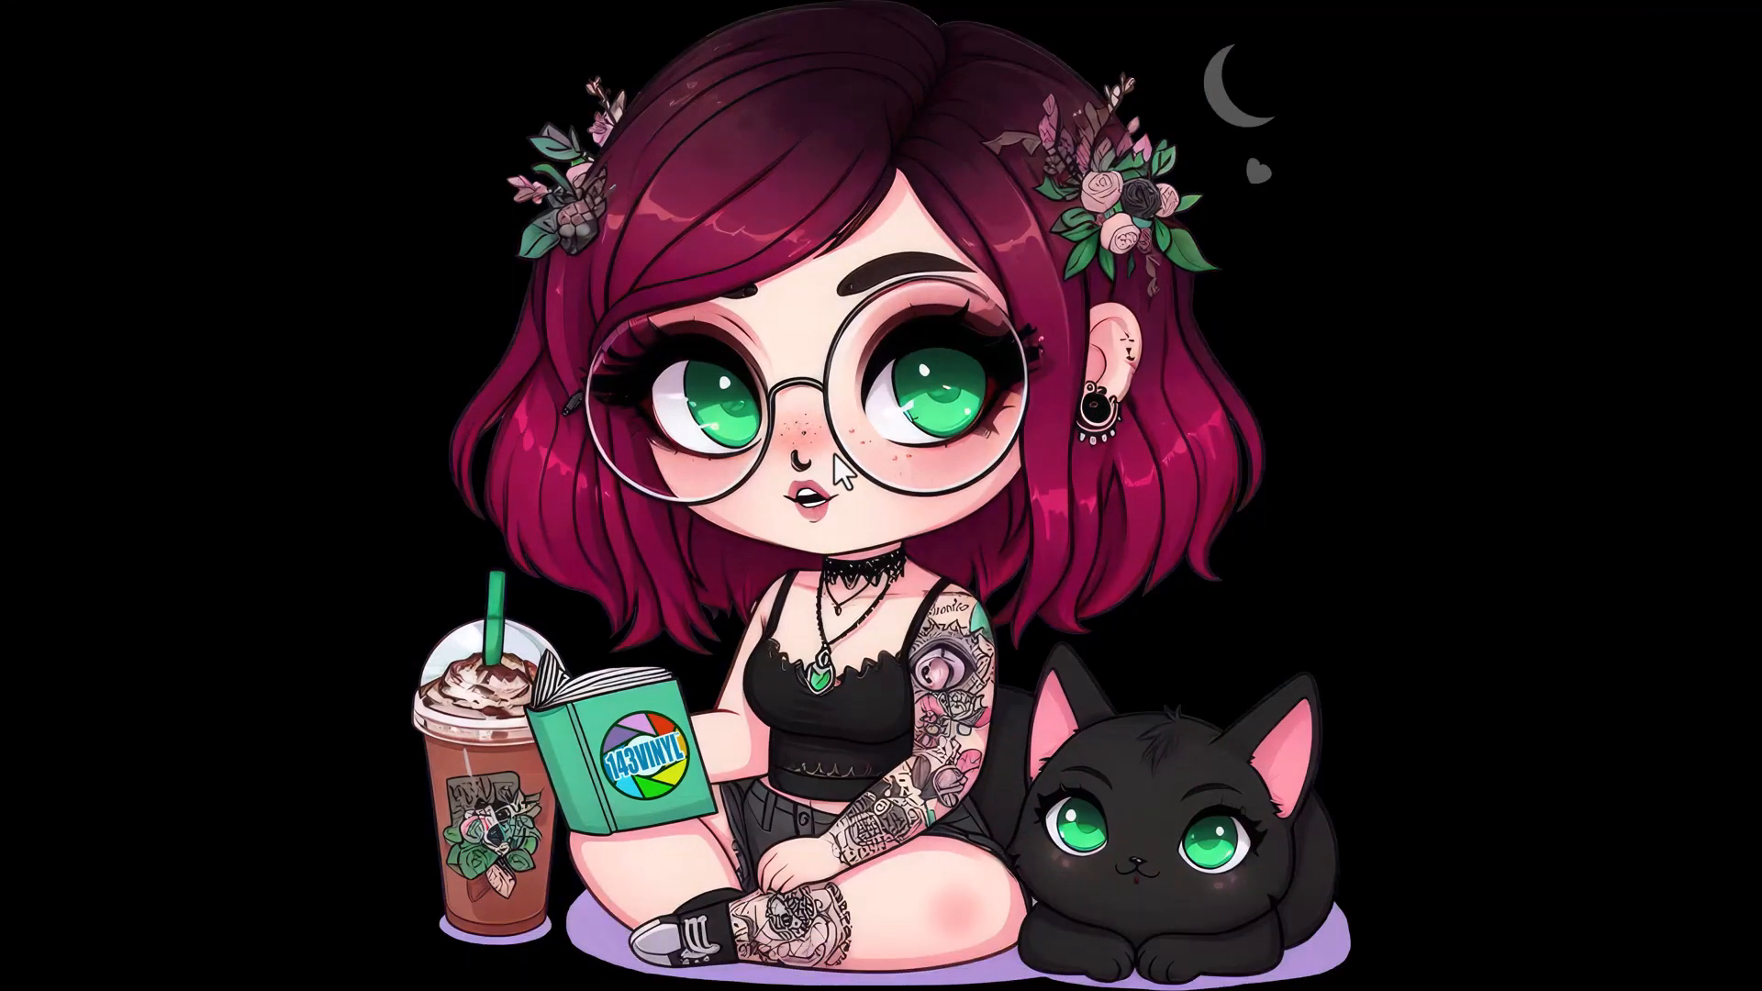